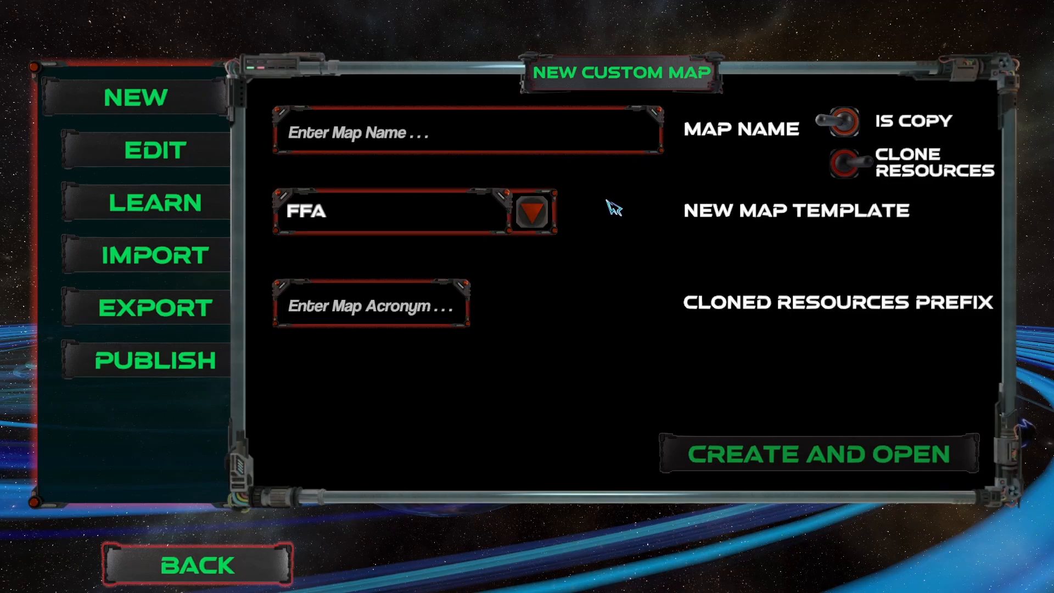
Select the Empty template for the new custom map and set its X size to 80.
{"action": "left_click", "coordinate": [531, 212]}
{"action": "left_click", "coordinate": [332, 255]}
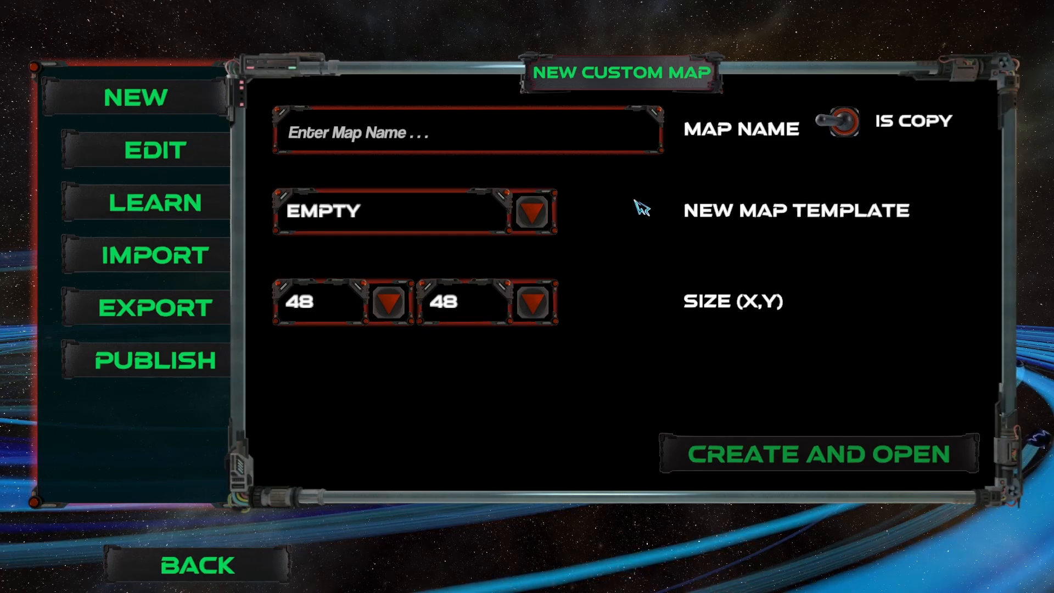
{"action": "left_click", "coordinate": [385, 303]}
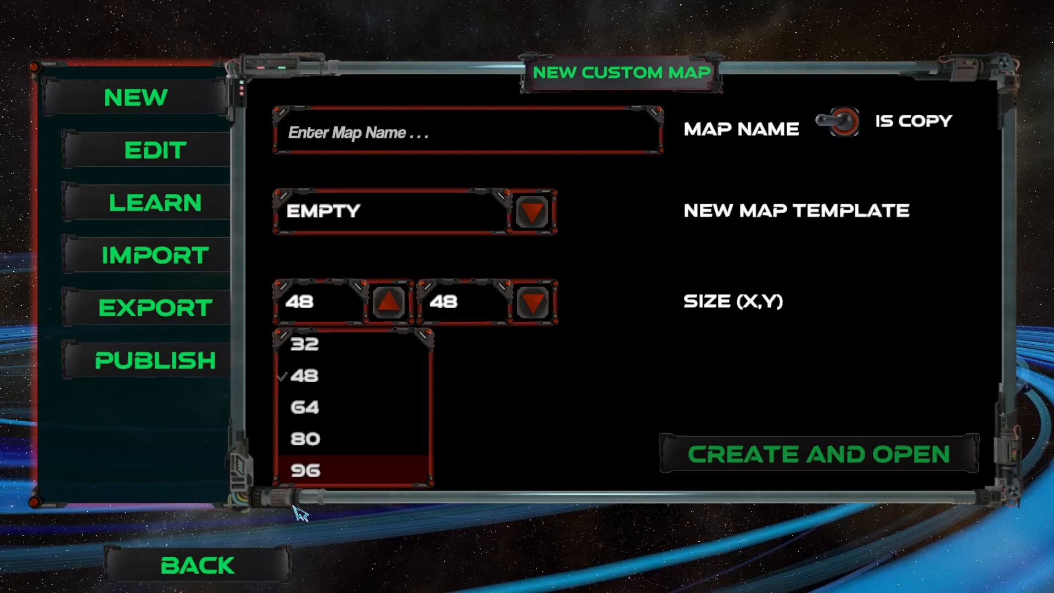
{"action": "left_click", "coordinate": [329, 441]}
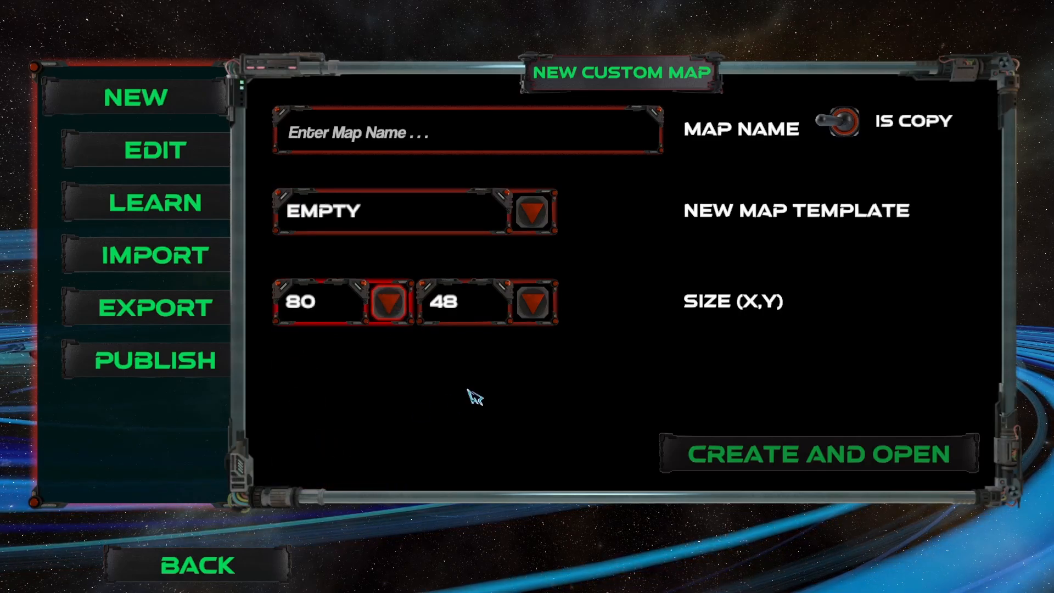
Name the map "Gari Game" and create and open it in the map editor.
{"action": "left_click", "coordinate": [496, 142]}
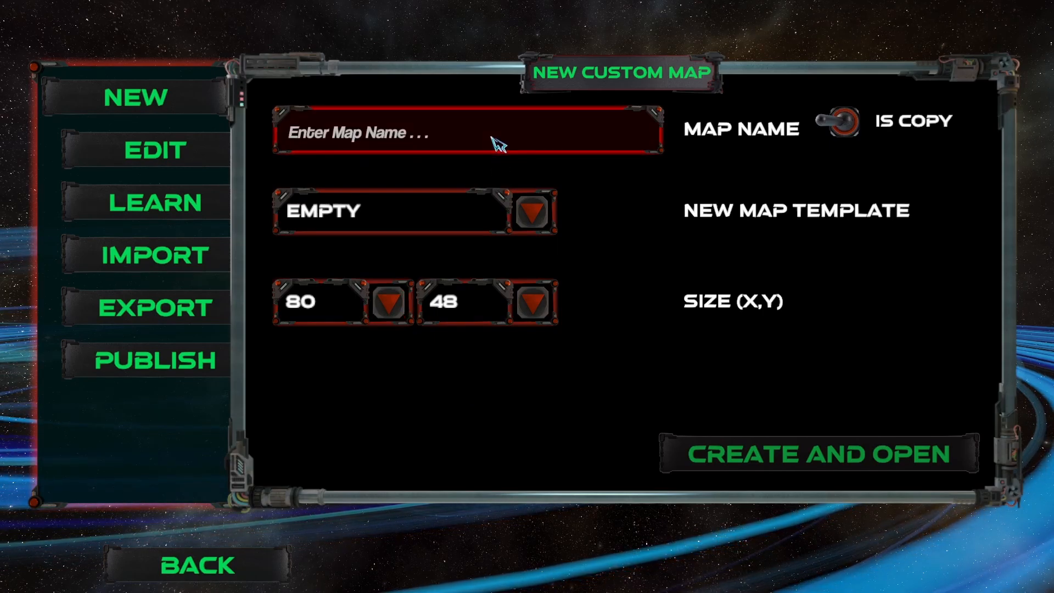
{"action": "type", "text": "Ga"}
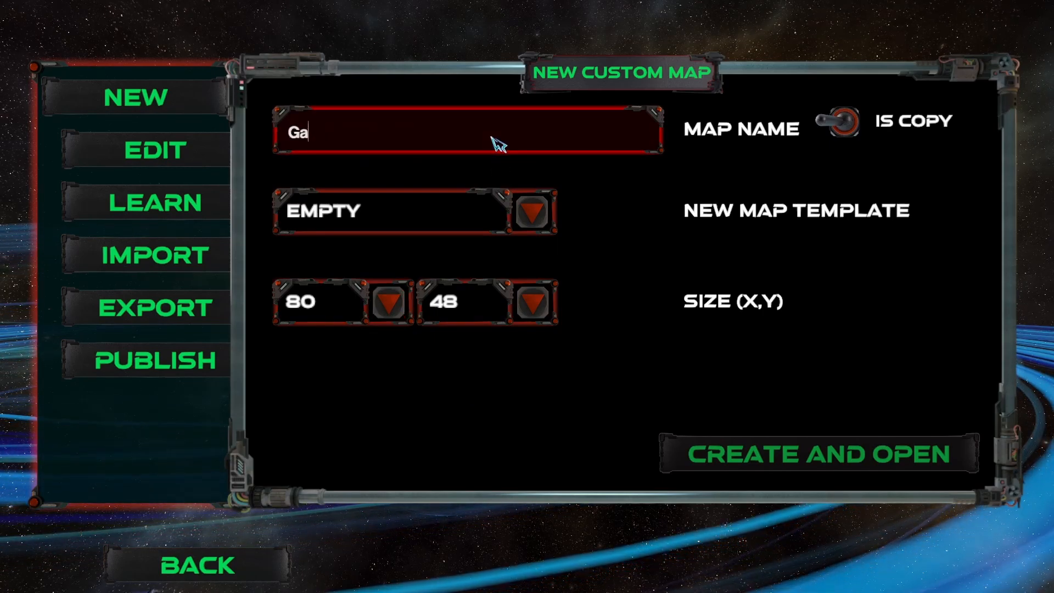
{"action": "type", "text": "ris"}
{"action": "key", "text": "BackSpace"}
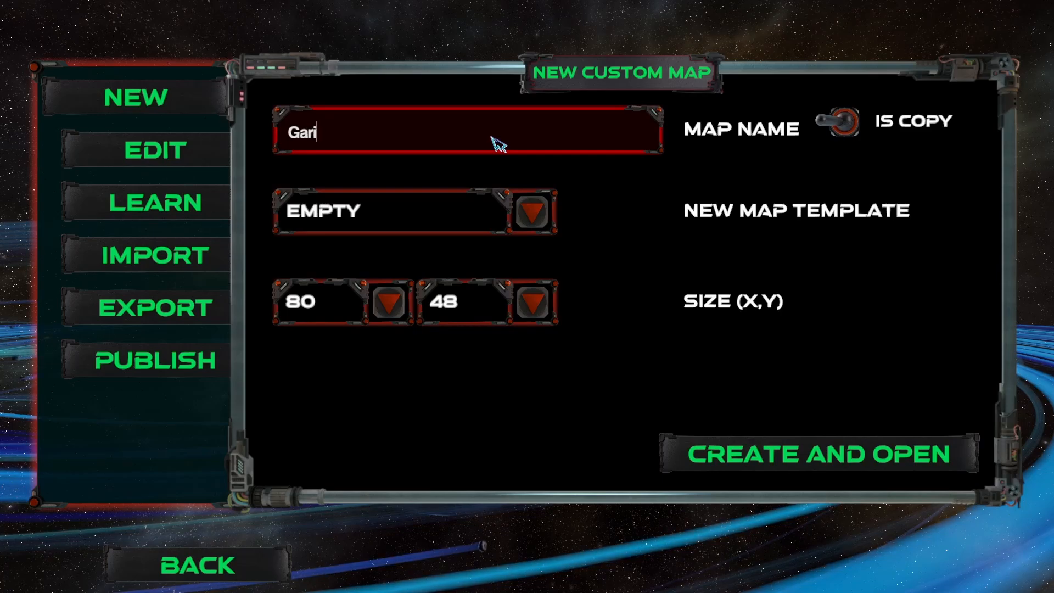
{"action": "type", "text": "s"}
{"action": "key", "text": "BackSpace"}
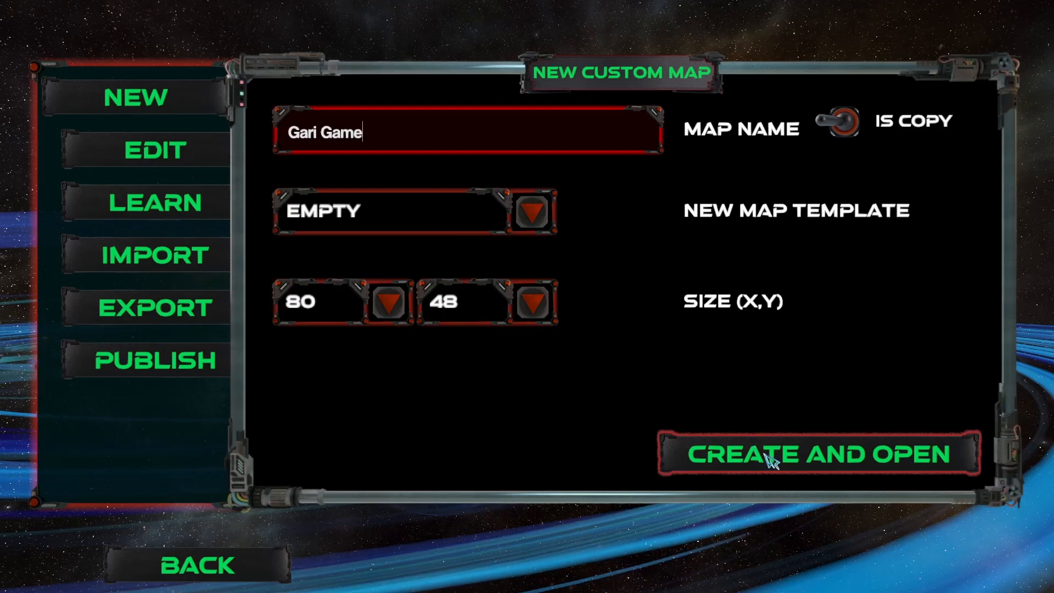
{"action": "left_click", "coordinate": [701, 435]}
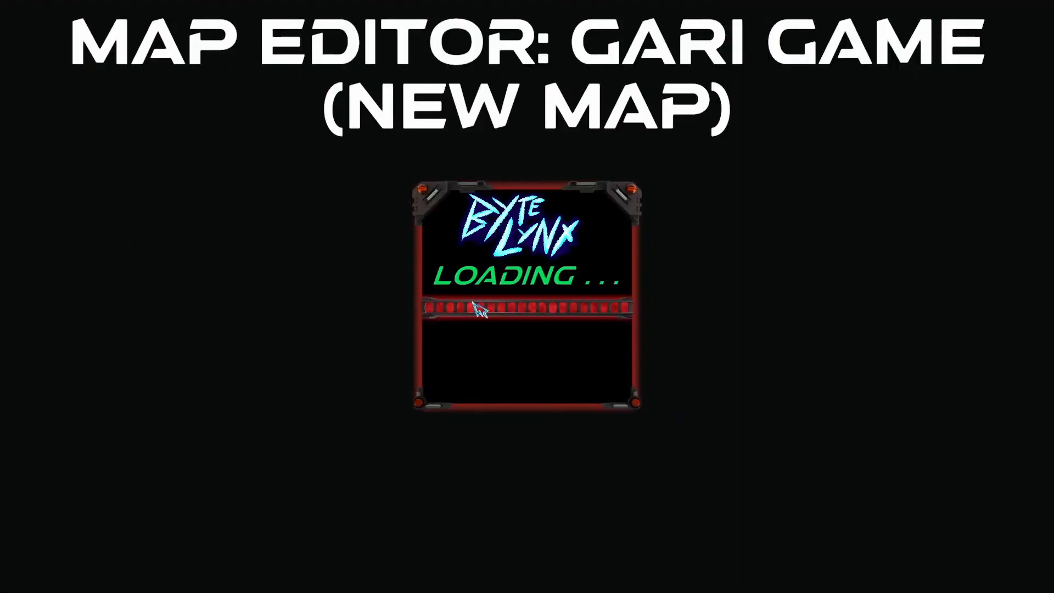
{"action": "middle_click_drag", "start_coordinate": [328, 353], "coordinate": [79, 481]}
{"action": "left_click_drag", "start_coordinate": [74, 489], "coordinate": [91, 447]}
{"action": "left_click", "coordinate": [55, 19]}
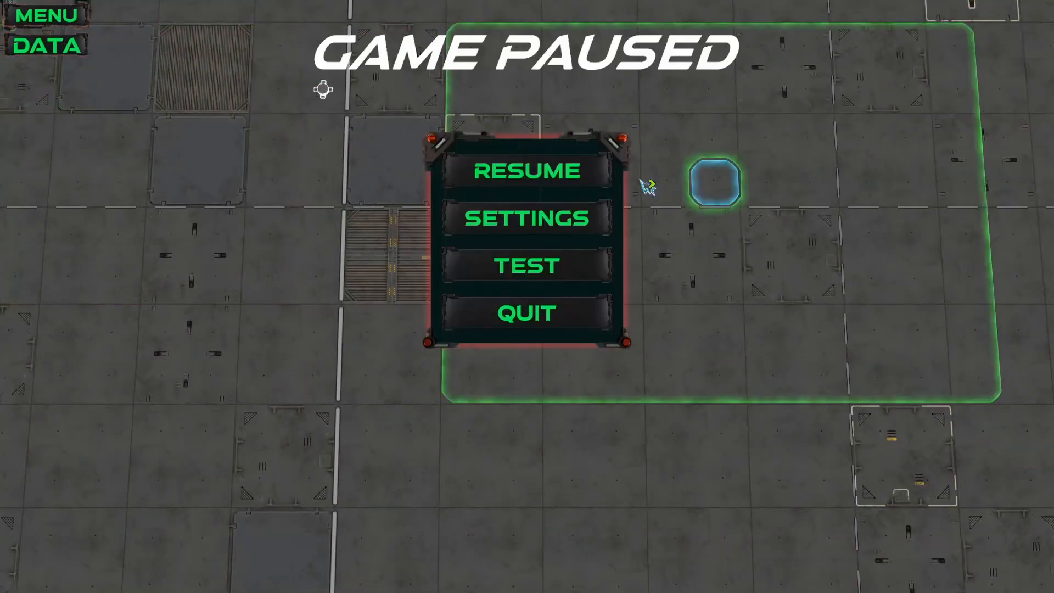
{"action": "left_click", "coordinate": [482, 174]}
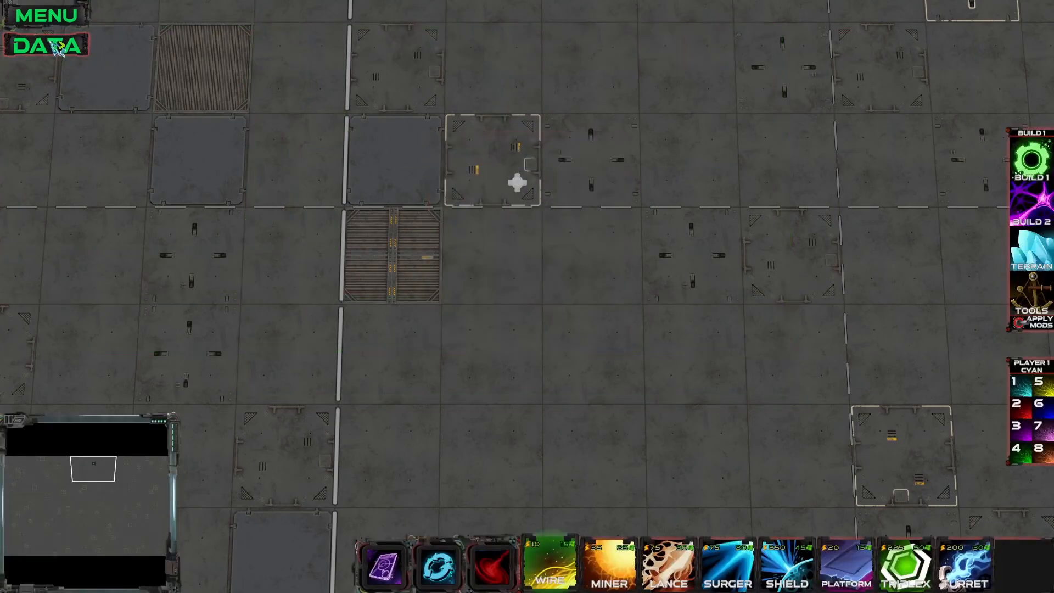
Open the map's data settings and set the resize anchor to MIDMID.
{"action": "left_click", "coordinate": [47, 45]}
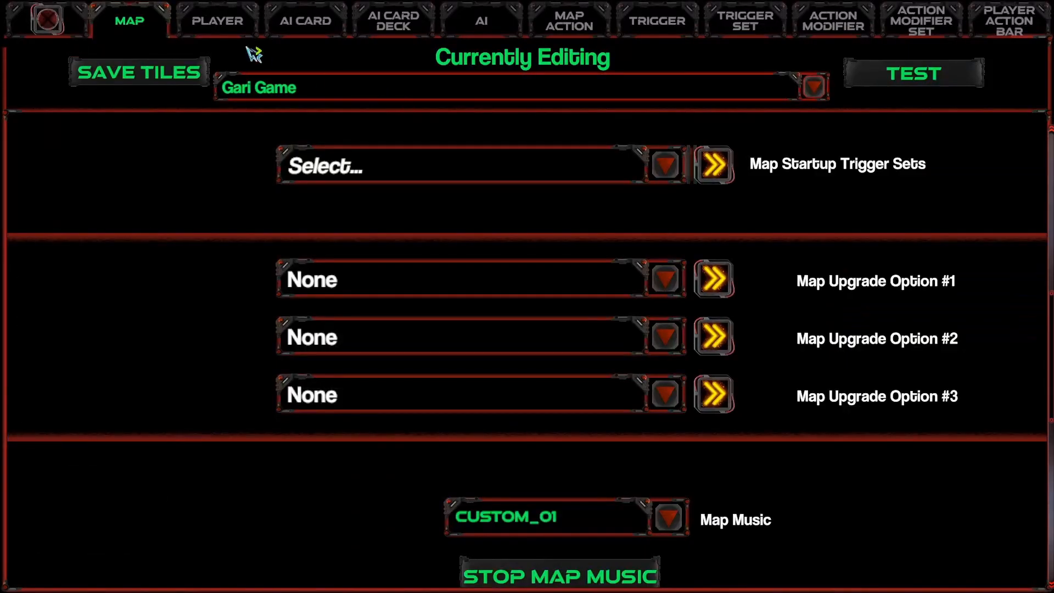
{"action": "left_click", "coordinate": [216, 27]}
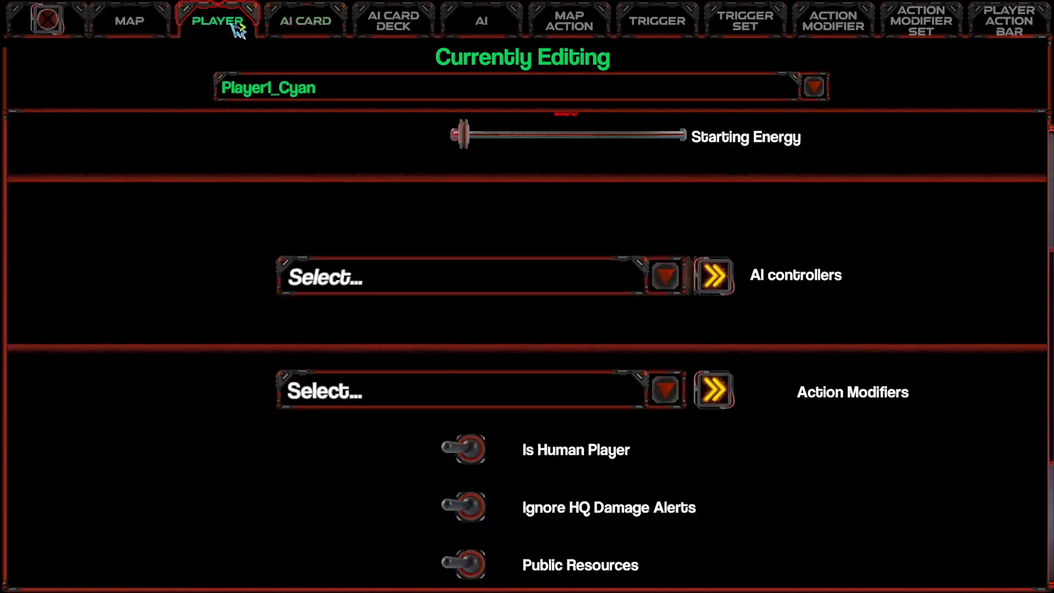
{"action": "left_click", "coordinate": [126, 23]}
{"action": "key", "text": "alt+Tab"}
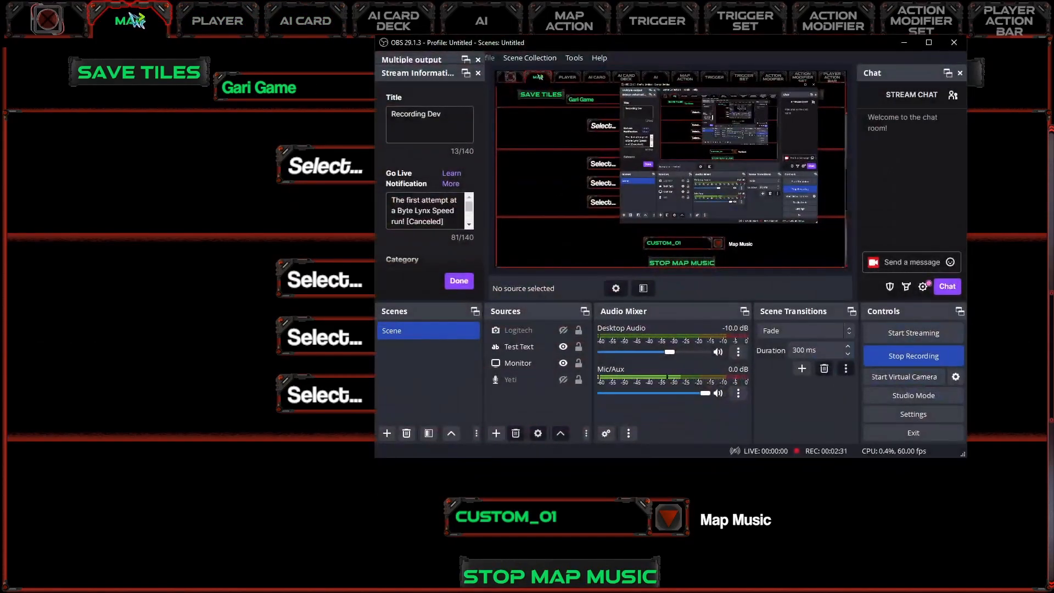
{"action": "key", "text": "alt+Tab"}
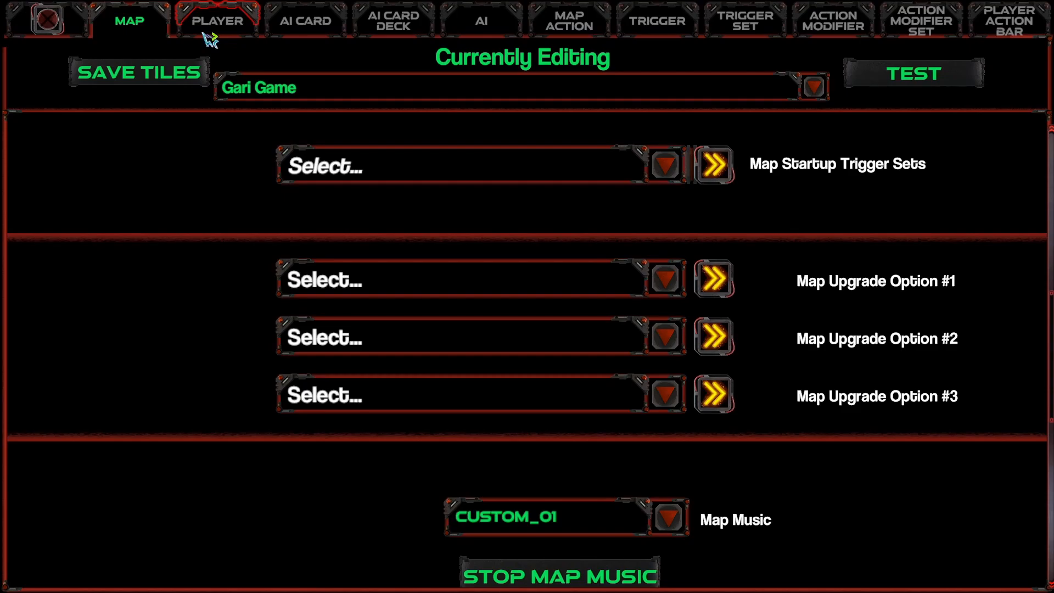
{"action": "scroll", "coordinate": [322, 281], "scroll_direction": "down", "scroll_amount": 10}
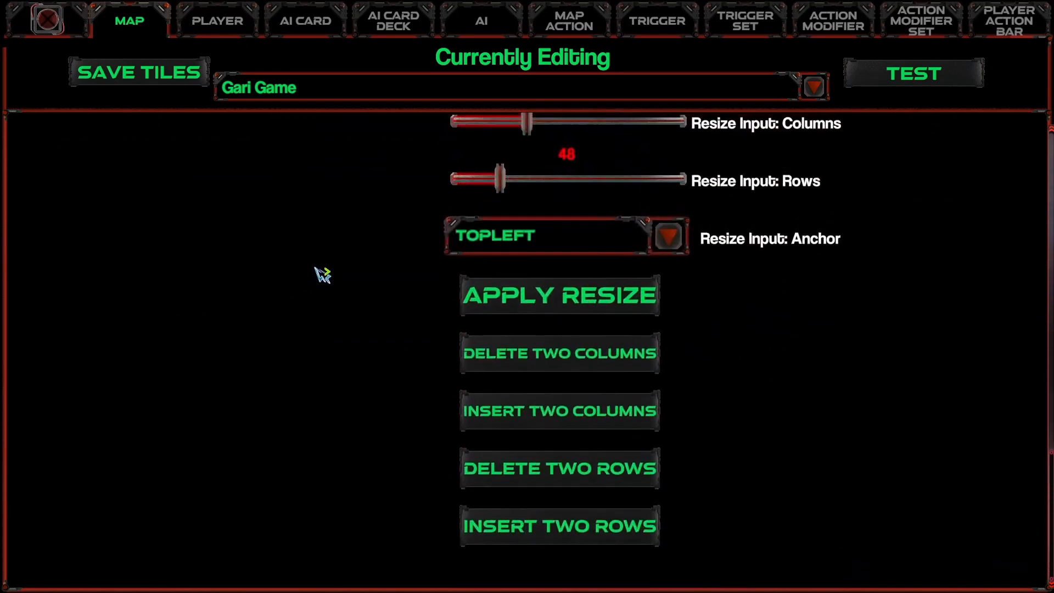
{"action": "left_click", "coordinate": [667, 239]}
{"action": "left_click", "coordinate": [493, 373]}
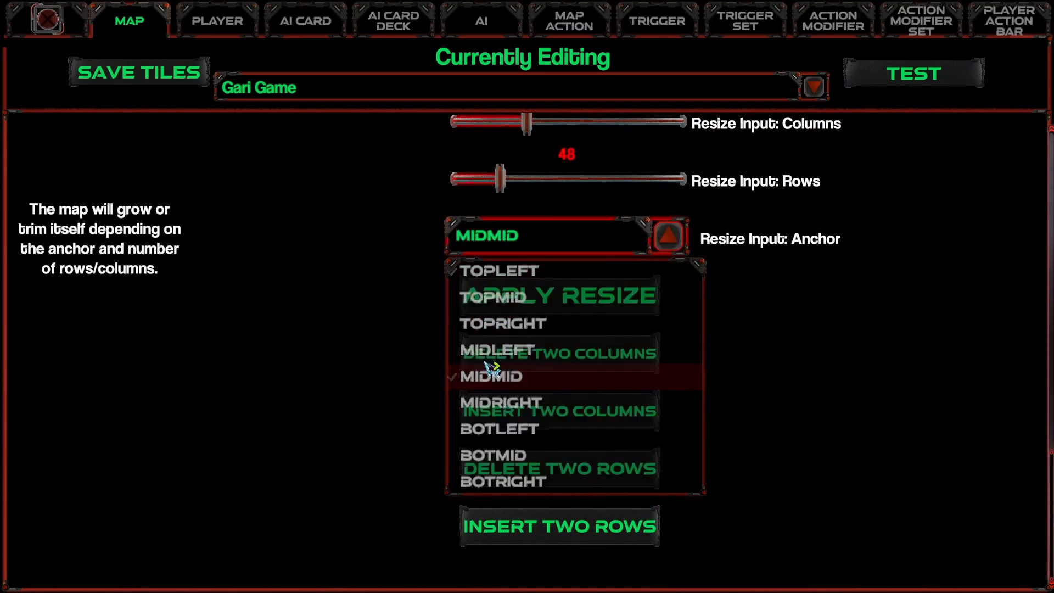
Set the resize rows to 36, apply the resize and return to the map view.
{"action": "scroll", "coordinate": [420, 341], "scroll_direction": "up", "scroll_amount": 1}
{"action": "scroll", "coordinate": [420, 341], "scroll_direction": "up", "scroll_amount": 1}
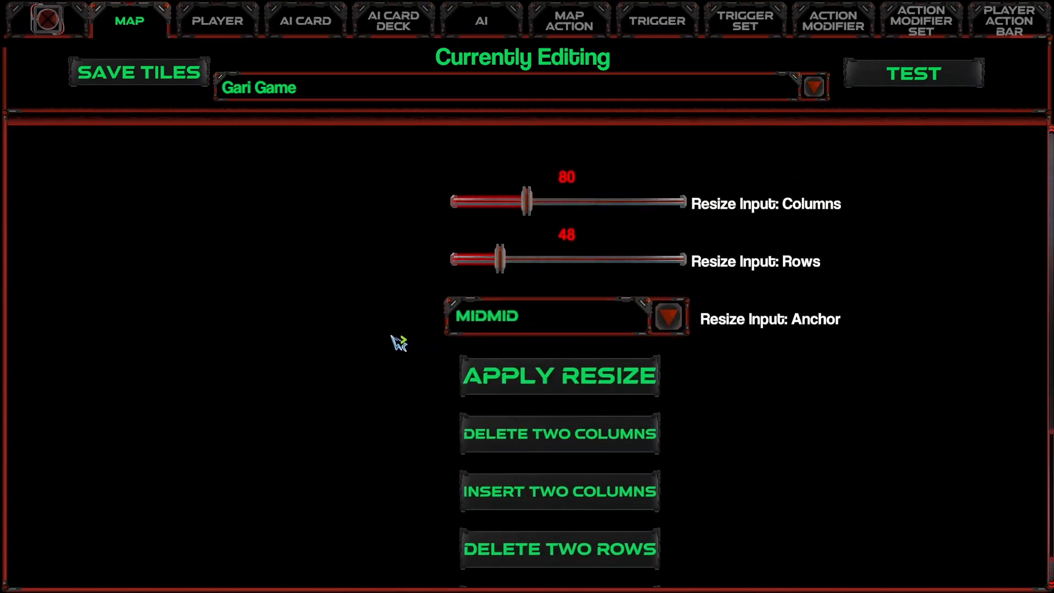
{"action": "left_click_drag", "start_coordinate": [500, 261], "coordinate": [492, 263]}
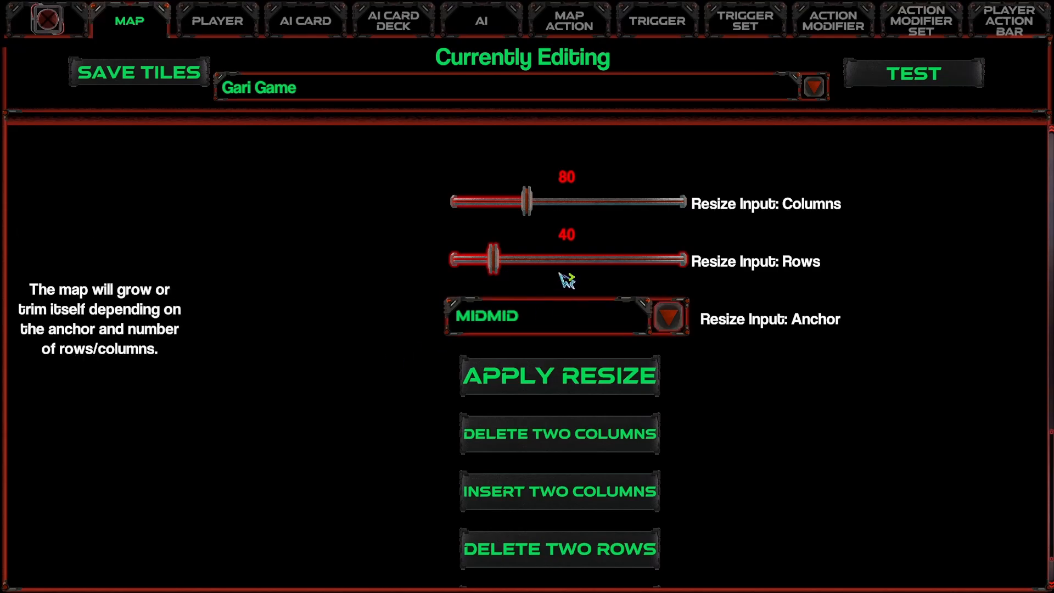
{"action": "left_click_drag", "start_coordinate": [495, 262], "coordinate": [499, 276]}
{"action": "left_click", "coordinate": [593, 396]}
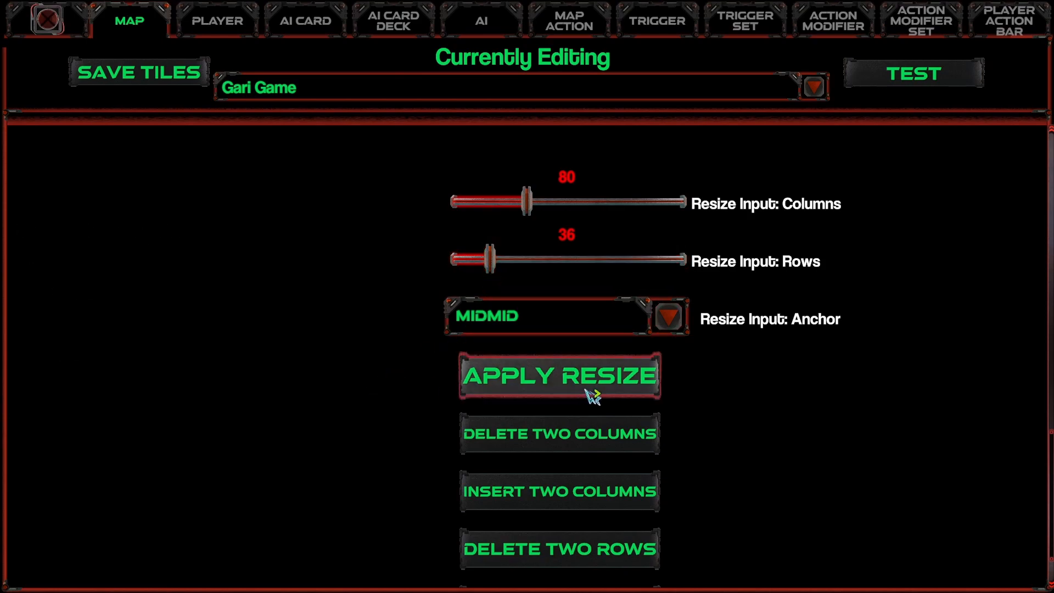
{"action": "left_click", "coordinate": [54, 24]}
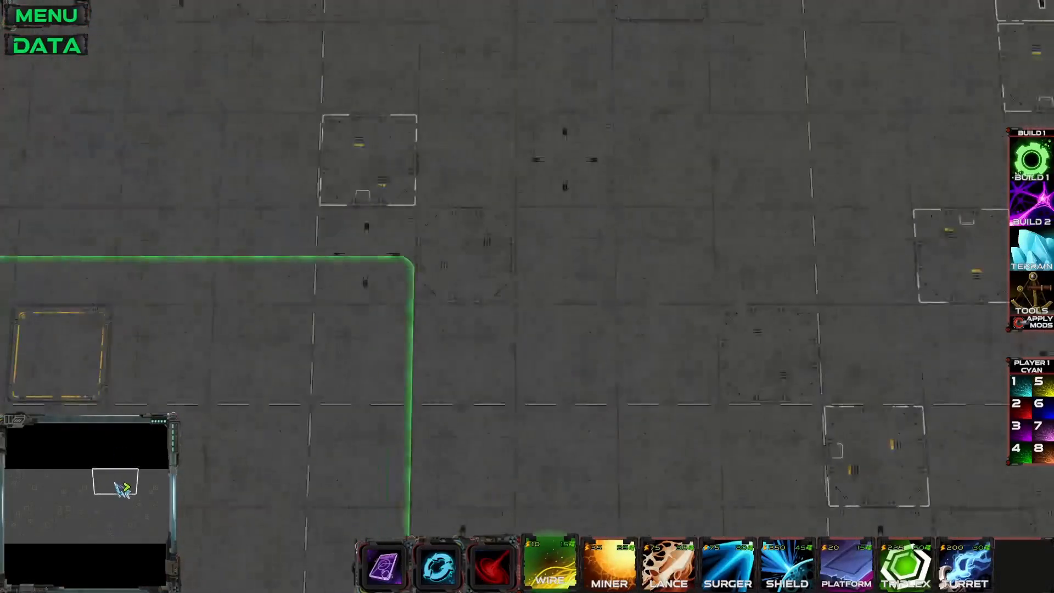
Examine the resized map and preview the Turret's range outline at several spots.
{"action": "left_click", "coordinate": [128, 541]}
{"action": "left_click_drag", "start_coordinate": [120, 534], "coordinate": [116, 496]}
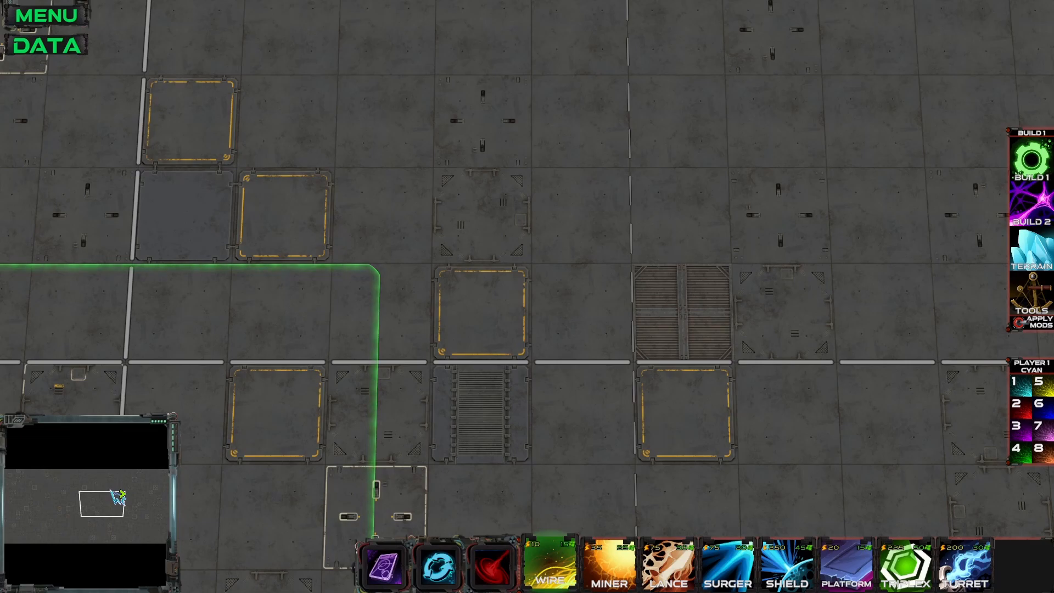
{"action": "left_click", "coordinate": [784, 565]}
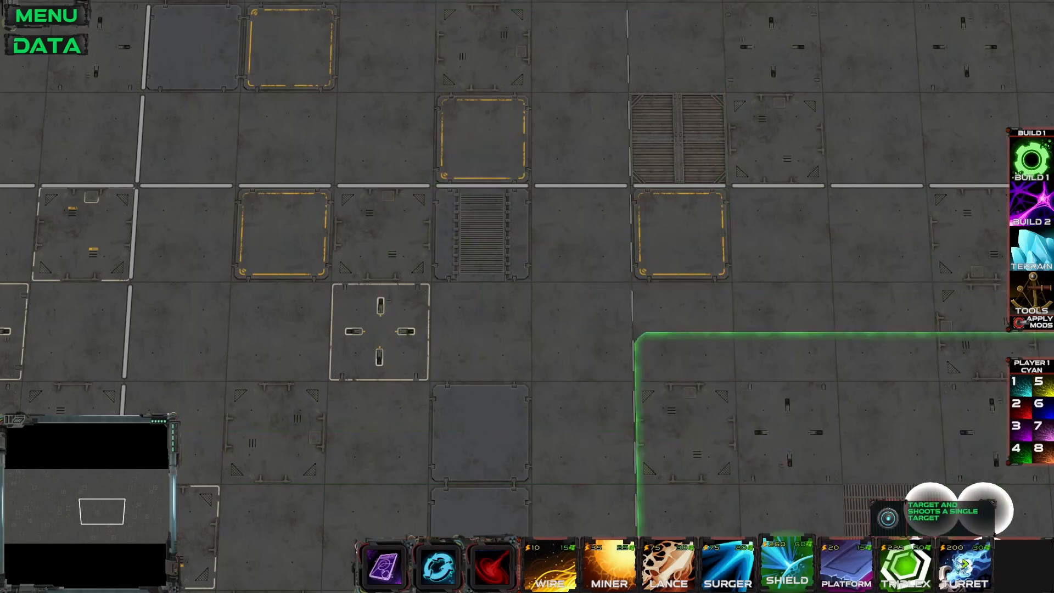
{"action": "left_click", "coordinate": [961, 561]}
{"action": "left_click_drag", "start_coordinate": [148, 504], "coordinate": [71, 502]}
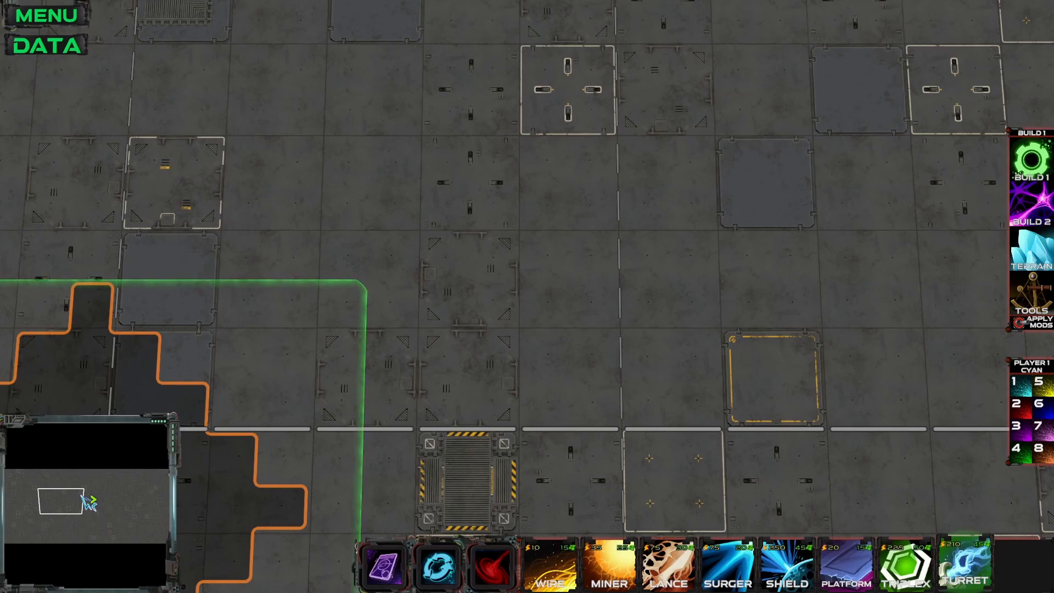
{"action": "key", "text": "d"}
{"action": "key", "text": "a"}
{"action": "key", "text": "w"}
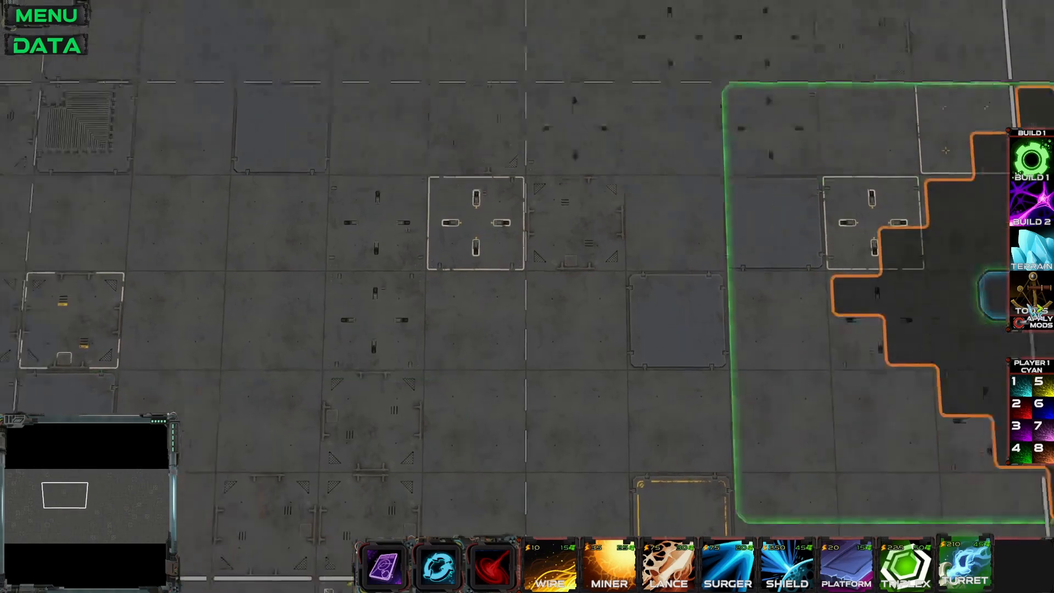
{"action": "key", "text": "a"}
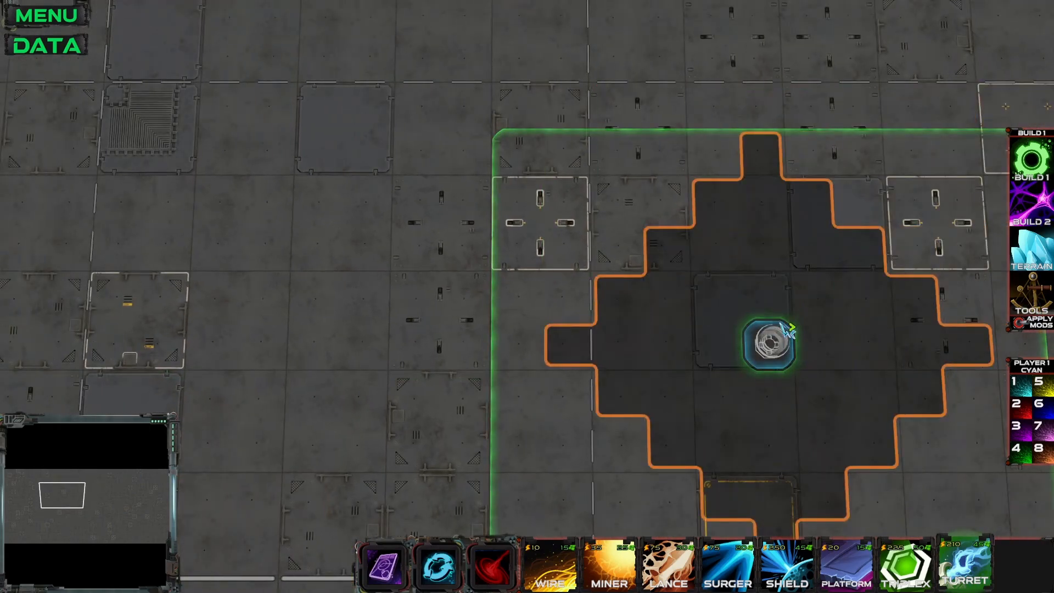
{"action": "key", "text": "a"}
{"action": "key", "text": "w"}
{"action": "key", "text": "d"}
{"action": "key", "text": "s"}
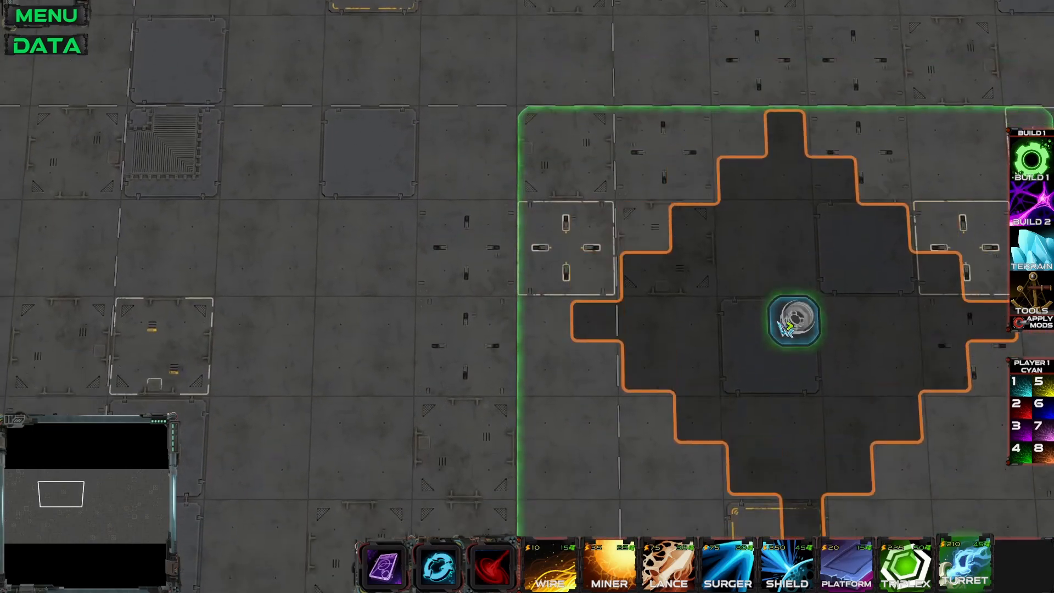
{"action": "key", "text": "d"}
{"action": "key", "text": "w"}
{"action": "key", "text": "a"}
{"action": "key", "text": "s"}
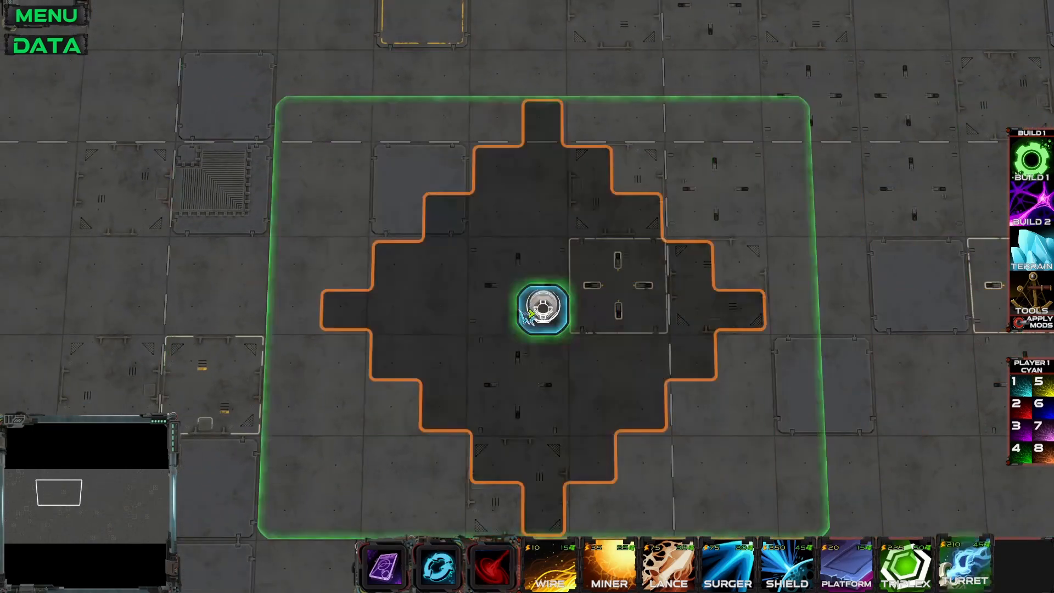
Place a block of wires five wide and four high on the map, and remove it again.
{"action": "left_click", "coordinate": [550, 564]}
{"action": "left_click_drag", "start_coordinate": [392, 161], "coordinate": [580, 297]}
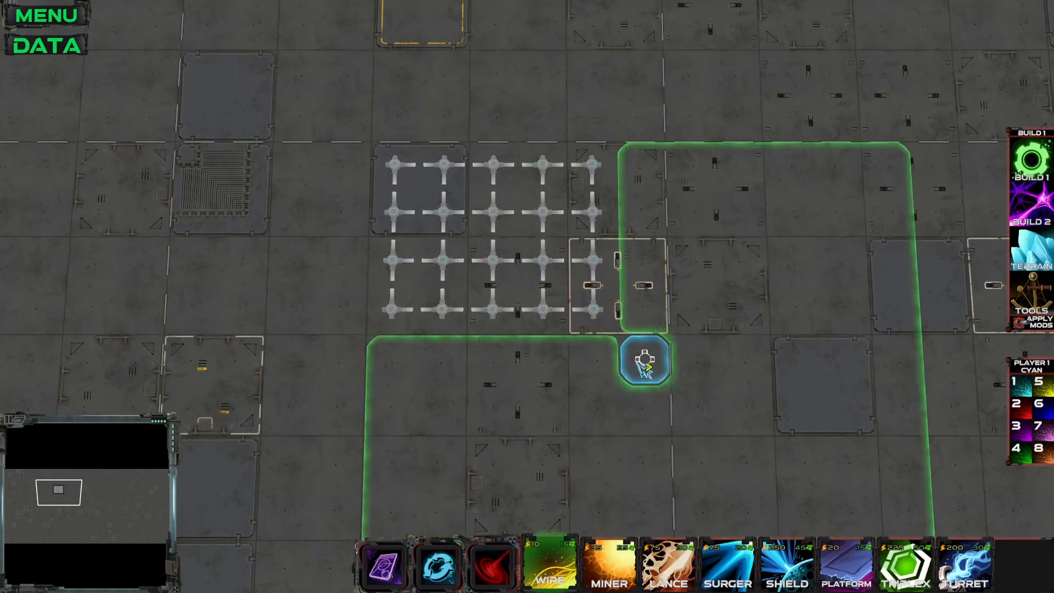
{"action": "key", "text": "d"}
{"action": "key", "text": "w"}
{"action": "key", "text": "x"}
{"action": "left_click_drag", "start_coordinate": [652, 145], "coordinate": [273, 441]}
{"action": "key", "text": "s"}
{"action": "key", "text": "a"}
Place small blocks of wire near the middle of the map, up to three by three, and remove them again.
{"action": "left_click", "coordinate": [112, 517]}
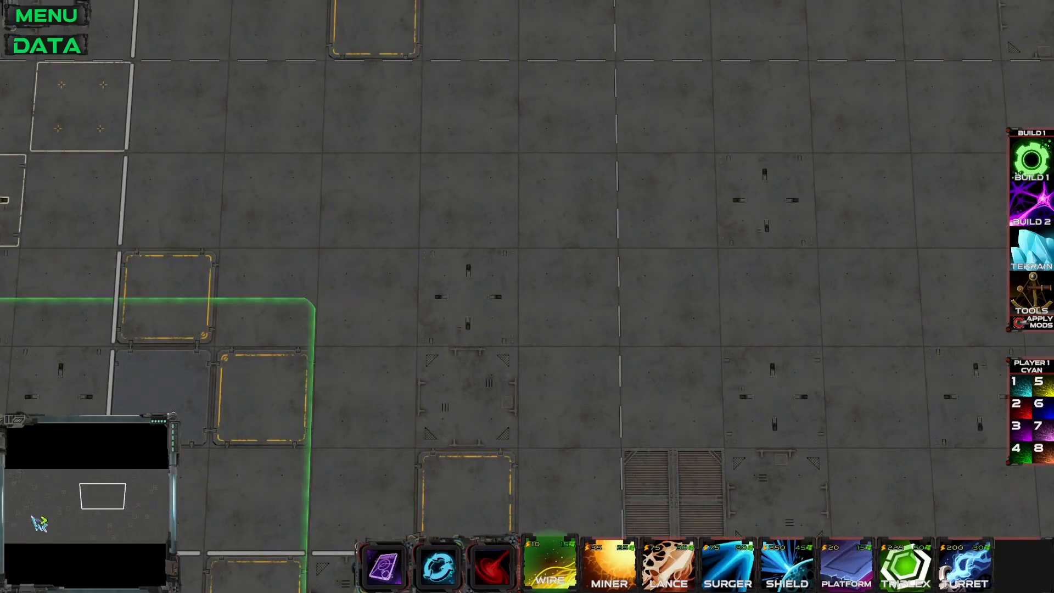
{"action": "middle_click_drag", "start_coordinate": [490, 370], "coordinate": [545, 395]}
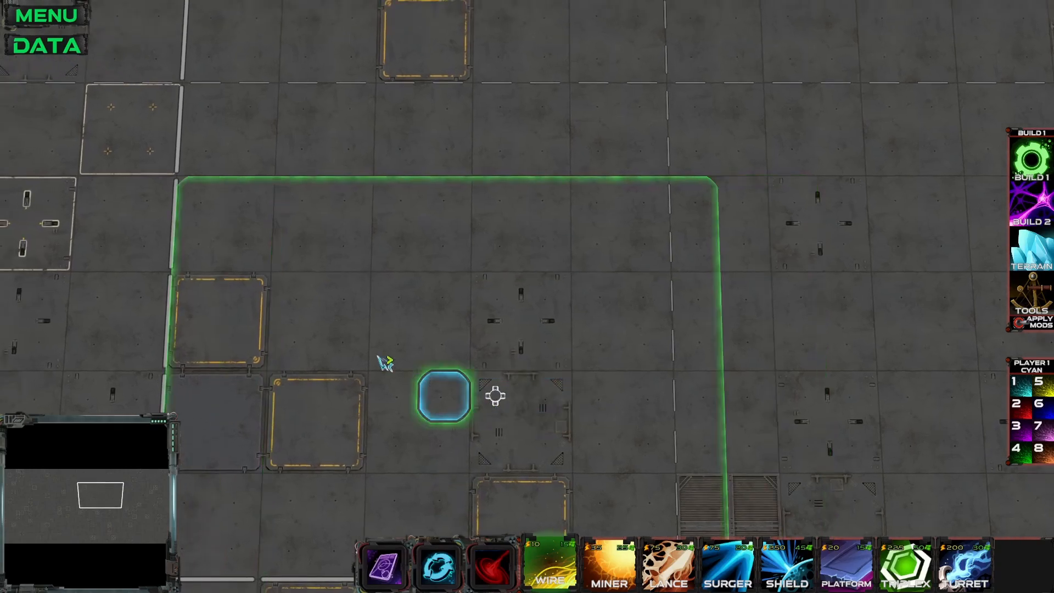
{"action": "middle_click_drag", "start_coordinate": [294, 295], "coordinate": [412, 356]}
{"action": "left_click_drag", "start_coordinate": [403, 222], "coordinate": [375, 280]}
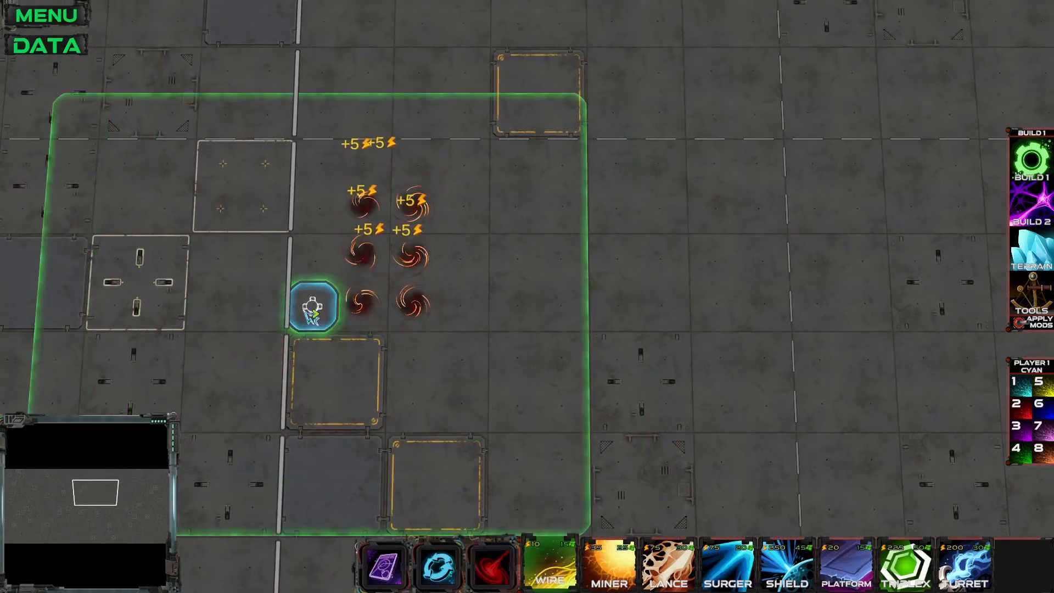
{"action": "left_click_drag", "start_coordinate": [414, 208], "coordinate": [302, 315]}
{"action": "right_click_drag", "start_coordinate": [516, 162], "coordinate": [259, 354]}
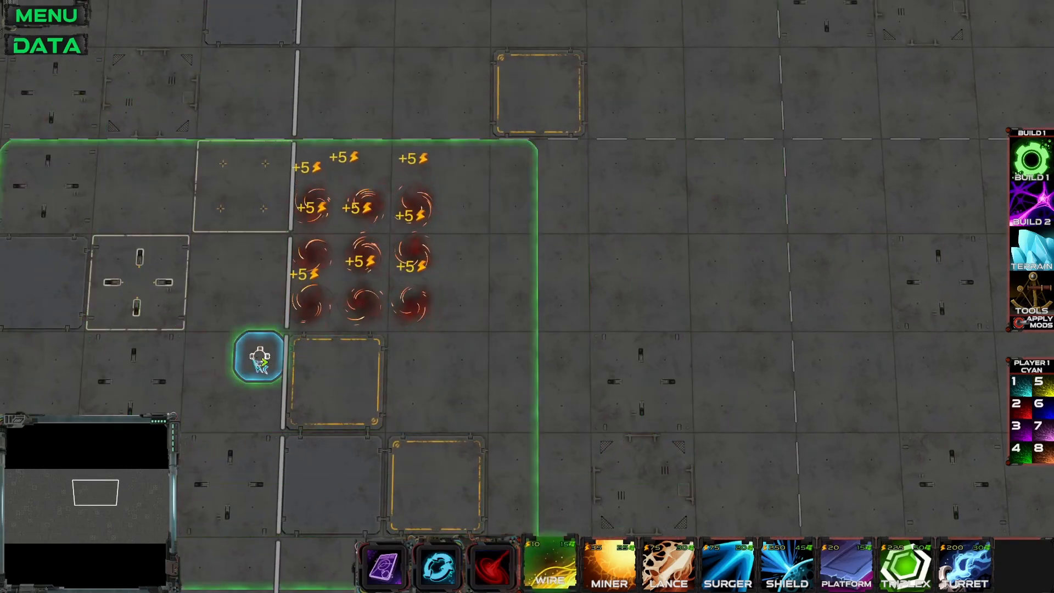
{"action": "middle_click_drag", "start_coordinate": [276, 360], "coordinate": [413, 351]}
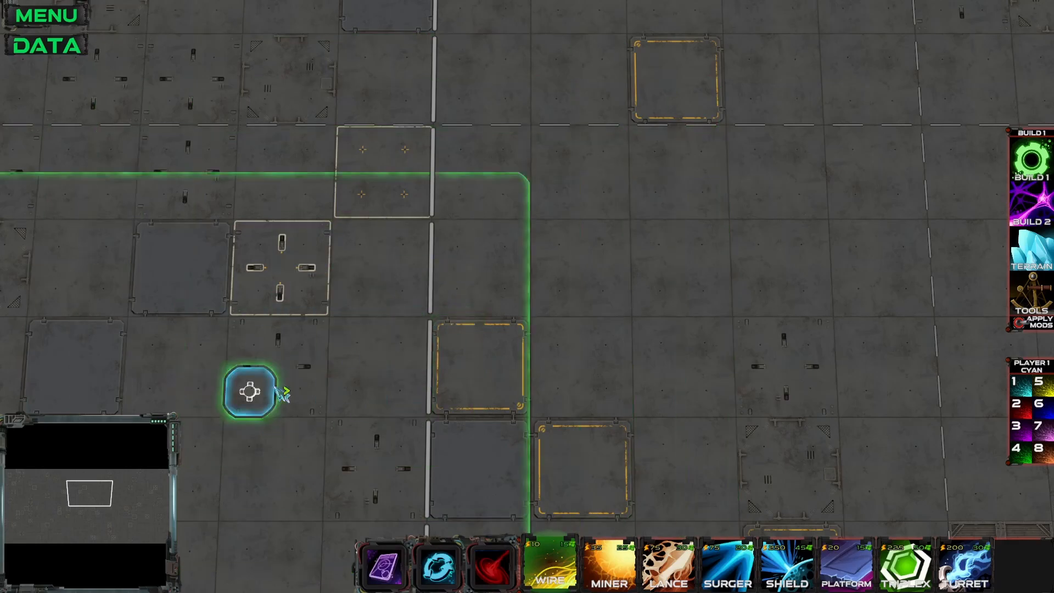
{"action": "middle_click_drag", "start_coordinate": [327, 368], "coordinate": [386, 377]}
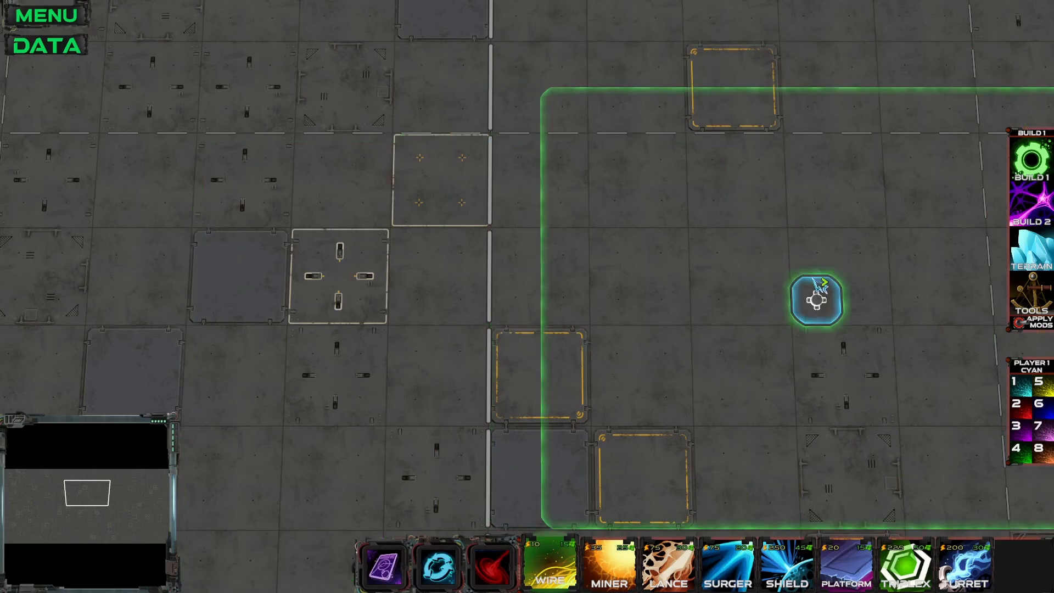
{"action": "key", "text": "Left"}
{"action": "key", "text": "Right"}
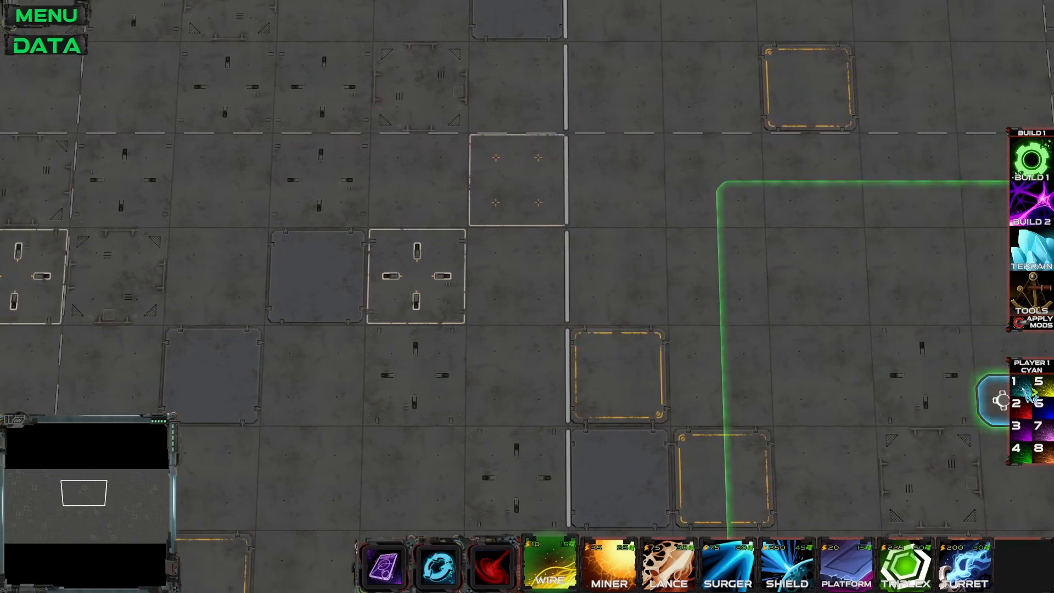
Place a three-by-three block of wire for Player 1 (cyan) and remove it again.
{"action": "left_click_drag", "start_coordinate": [291, 249], "coordinate": [394, 297]}
{"action": "key", "text": "Left"}
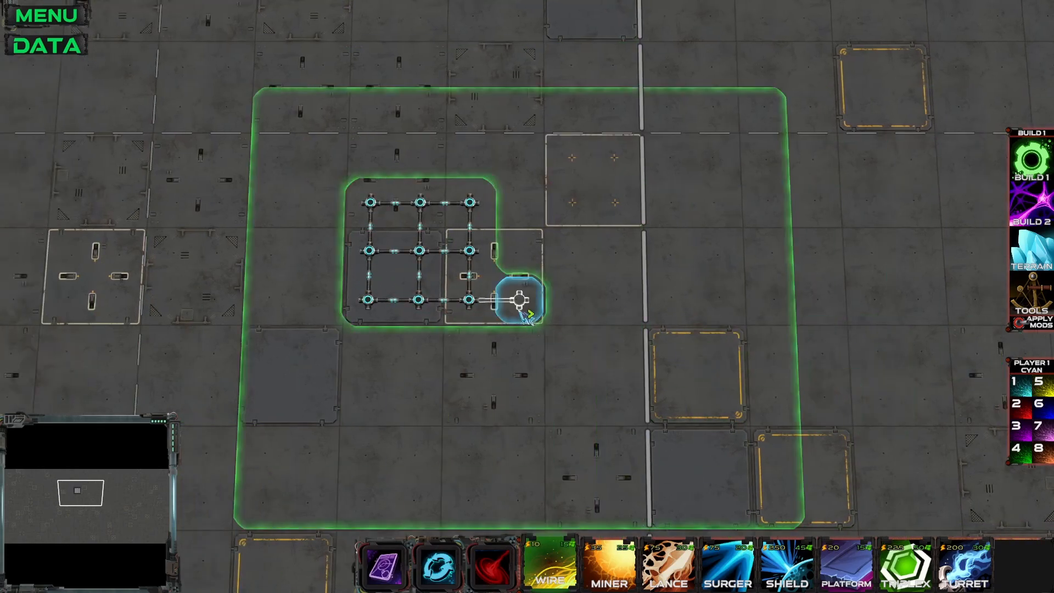
{"action": "right_click_drag", "start_coordinate": [513, 194], "coordinate": [378, 301]}
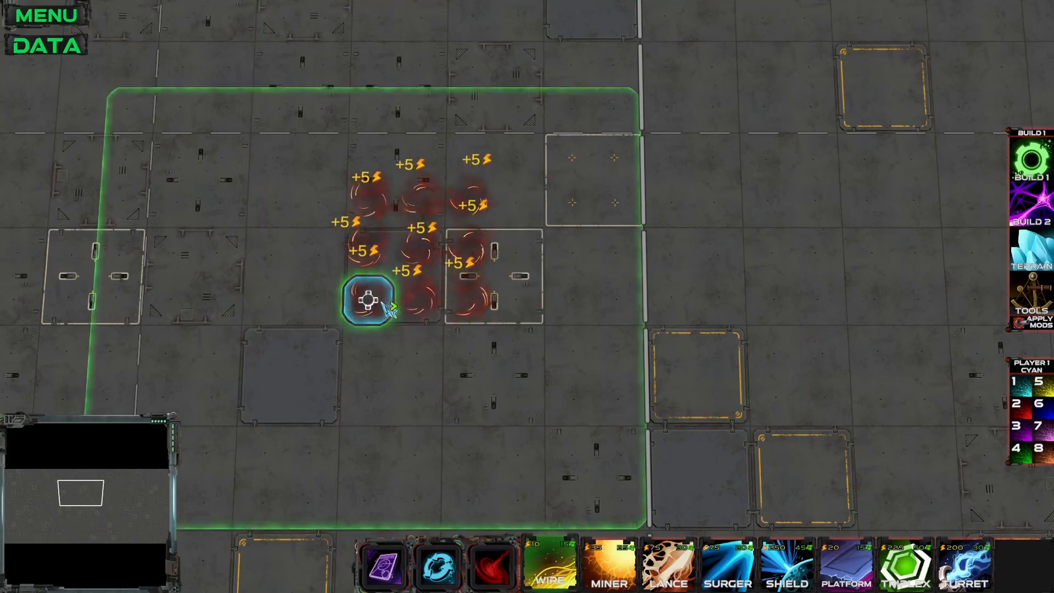
Switch to Player 6 (blue) and place a three-by-three block of wire near the middle of the map.
{"action": "key", "text": "Left"}
{"action": "left_click", "coordinate": [1041, 406]}
{"action": "left_click_drag", "start_coordinate": [446, 204], "coordinate": [533, 325]}
{"action": "key", "text": "Right"}
{"action": "key", "text": "Up"}
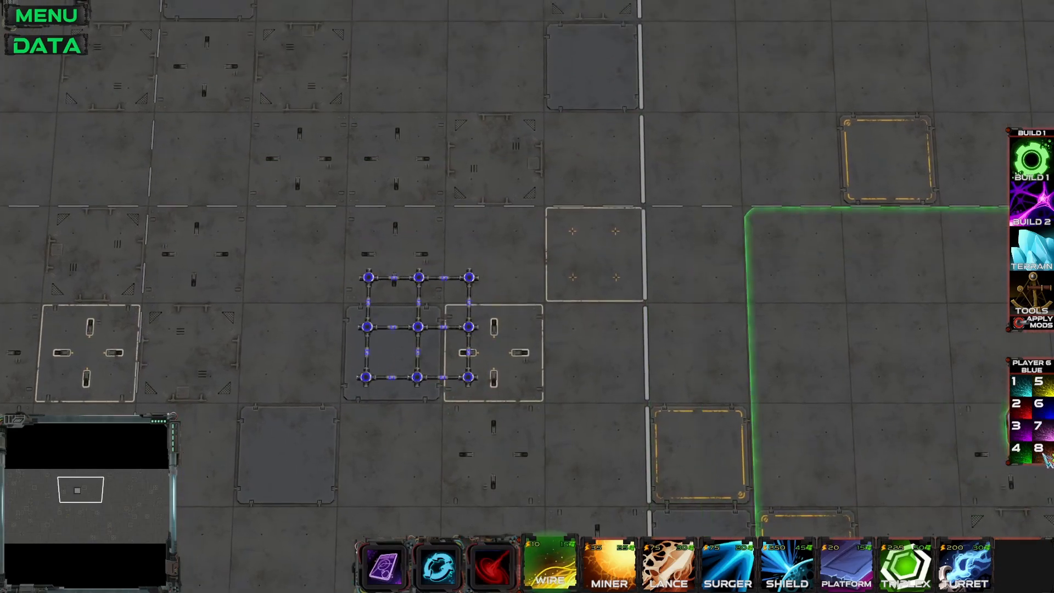
Place two separate blocks of wire, each four wide and three high, for Player 5 (yellow), one in place of the blue block.
{"action": "left_click", "coordinate": [1020, 389]}
{"action": "left_click", "coordinate": [1027, 446]}
{"action": "left_click", "coordinate": [1038, 382]}
{"action": "left_click_drag", "start_coordinate": [670, 277], "coordinate": [824, 377]}
{"action": "right_click_drag", "start_coordinate": [325, 417], "coordinate": [325, 418]}
{"action": "left_click", "coordinate": [1021, 478]}
{"action": "left_click_drag", "start_coordinate": [304, 278], "coordinate": [454, 381]}
{"action": "right_click", "coordinate": [944, 458]}
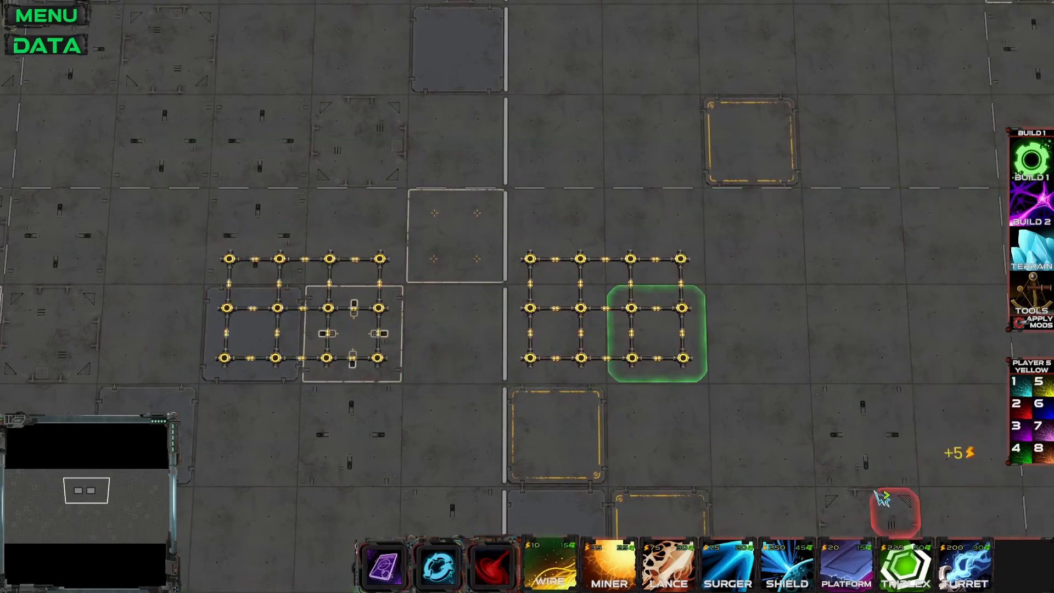
Replace the western yellow wire block with one for Player 4 (lime), four wires wide and three high.
{"action": "key", "text": "Left"}
{"action": "left_click", "coordinate": [1019, 457]}
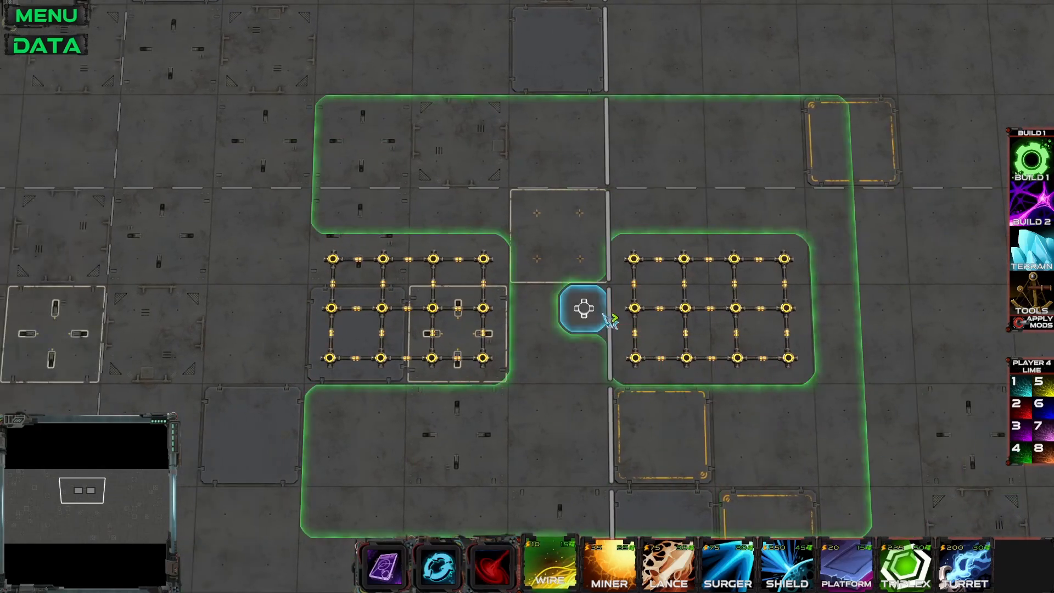
{"action": "right_click_drag", "start_coordinate": [522, 252], "coordinate": [236, 403]}
{"action": "left_click_drag", "start_coordinate": [331, 261], "coordinate": [485, 363]}
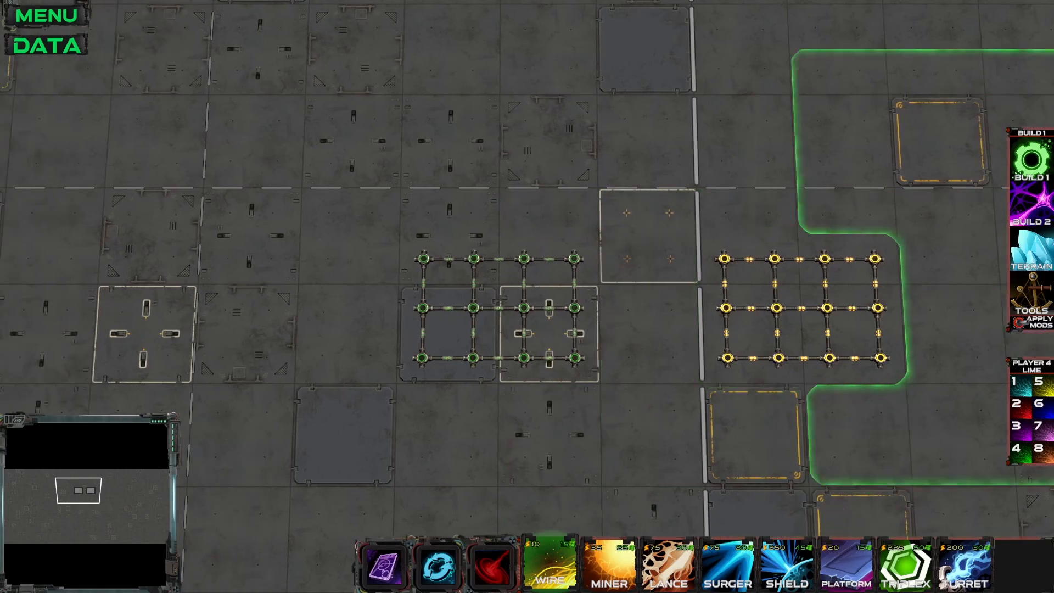
Place an HQ for Player 4 on the lime wire block and an HQ for Player 5 on the yellow block.
{"action": "left_click", "coordinate": [1030, 206]}
{"action": "scroll", "coordinate": [415, 359], "scroll_direction": "down", "scroll_amount": 2}
{"action": "left_click", "coordinate": [377, 304]}
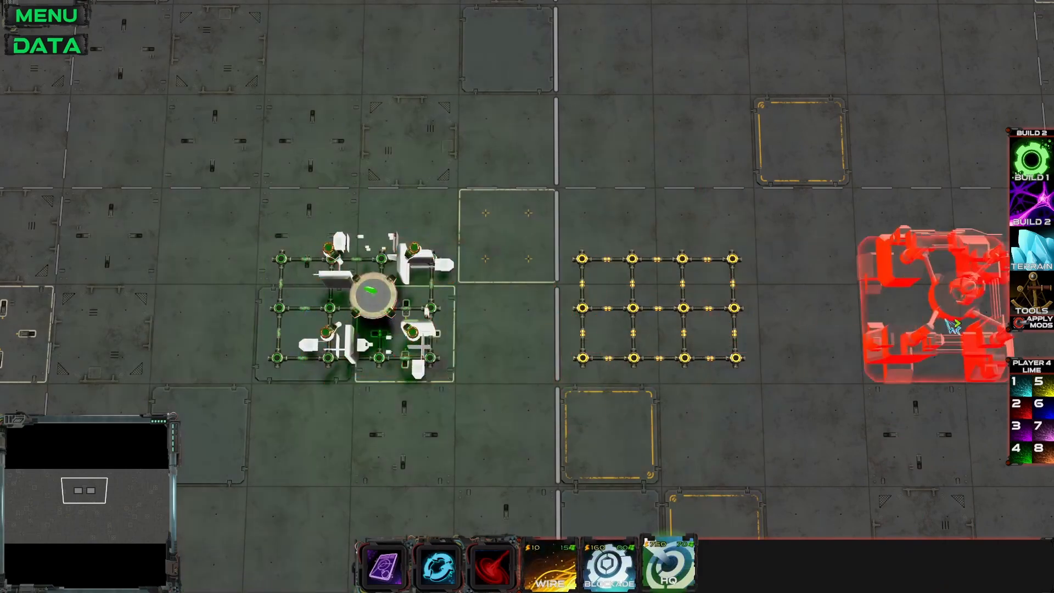
{"action": "left_click", "coordinate": [1041, 385]}
{"action": "left_click", "coordinate": [842, 335]}
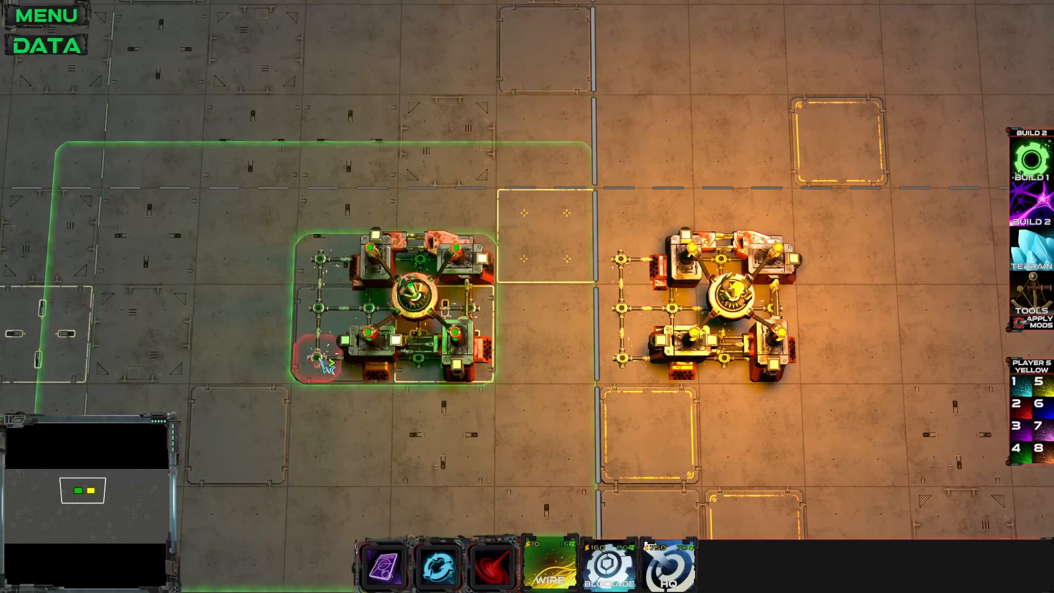
Try placing single wires beside the two HQ bases and remove them again.
{"action": "left_click", "coordinate": [269, 307]}
{"action": "right_click", "coordinate": [271, 309]}
{"action": "left_click", "coordinate": [570, 308]}
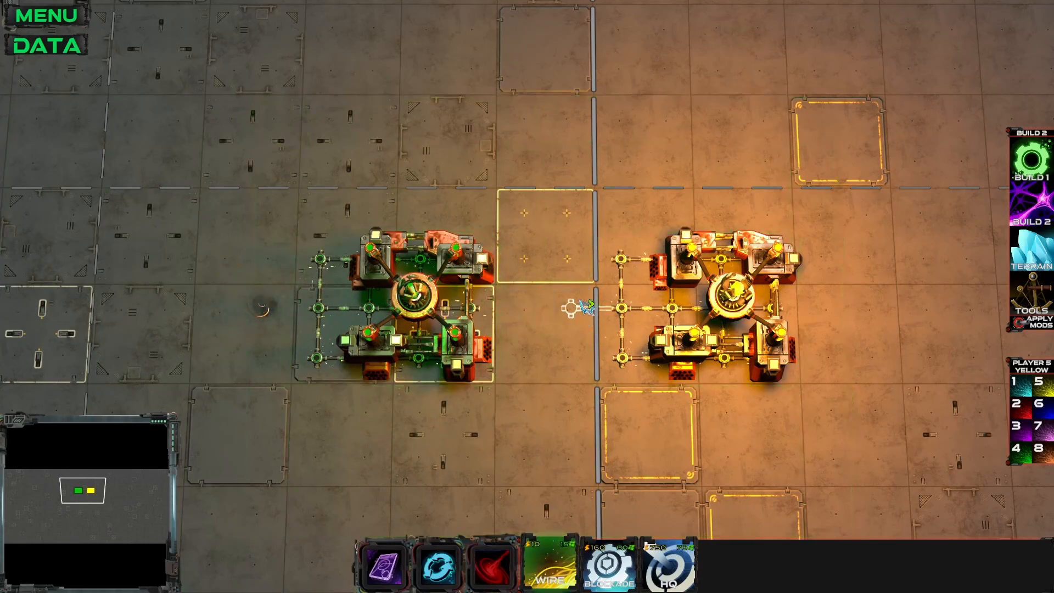
{"action": "right_click", "coordinate": [569, 304]}
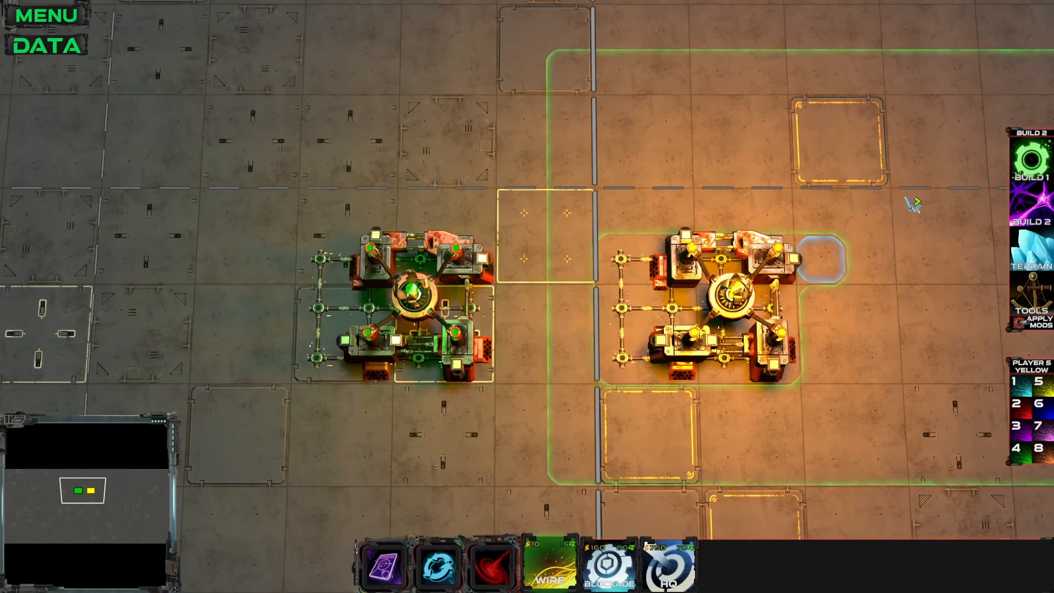
{"action": "left_click", "coordinate": [1032, 160]}
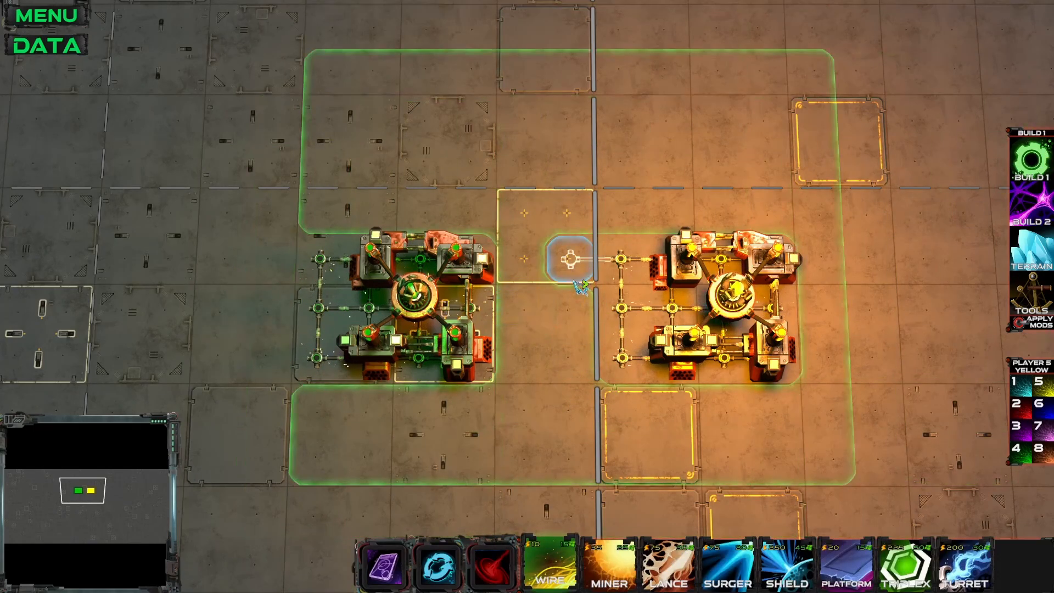
{"action": "middle_click_drag", "start_coordinate": [606, 307], "coordinate": [567, 334]}
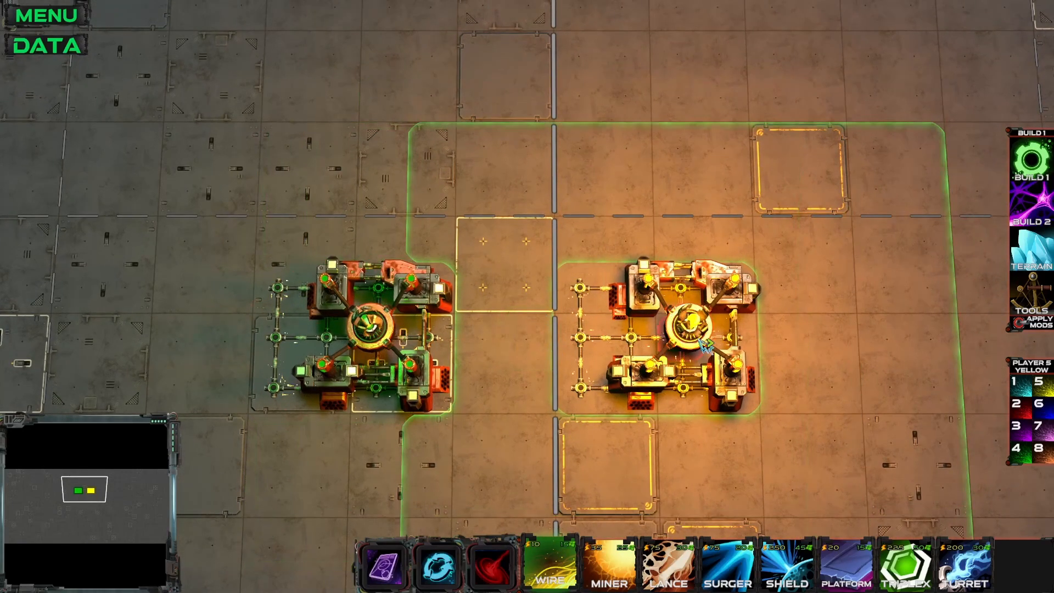
{"action": "left_click", "coordinate": [428, 375]}
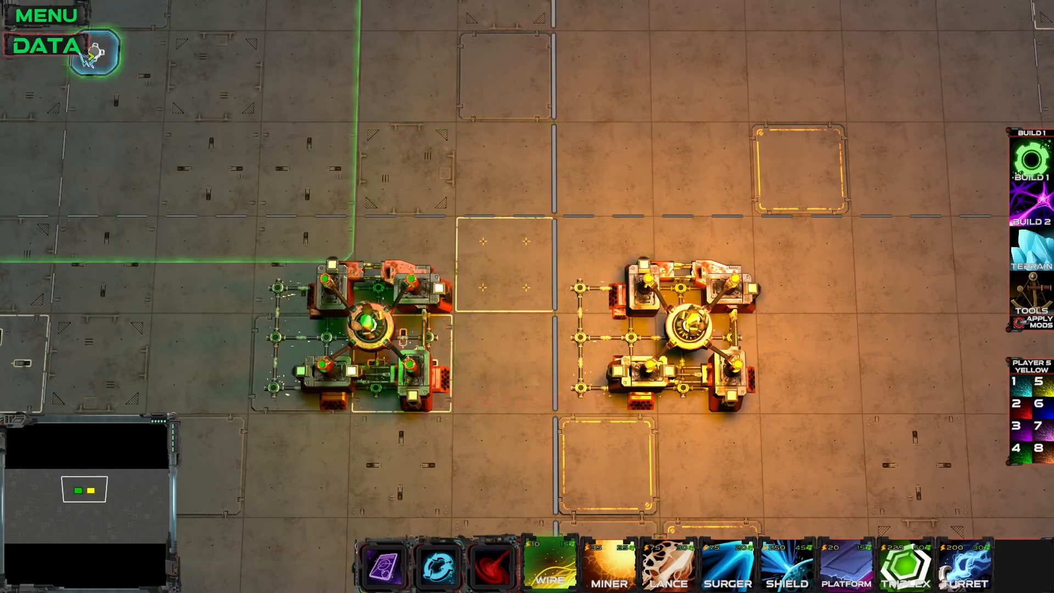
Create a trigger of type Variable named "Win_Gary" in the map data.
{"action": "left_click", "coordinate": [83, 46]}
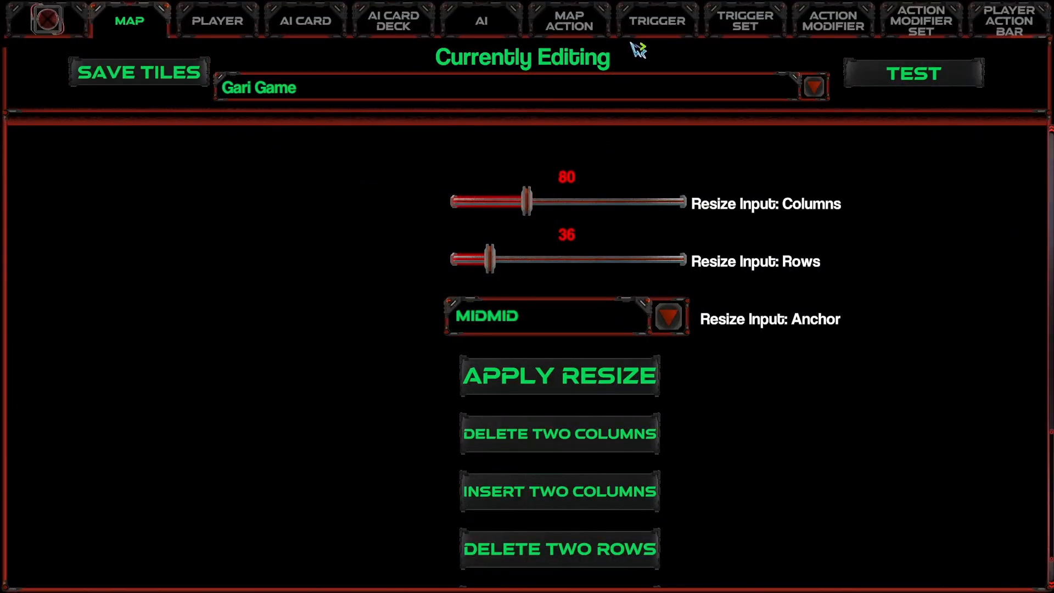
{"action": "left_click", "coordinate": [653, 29]}
{"action": "left_click", "coordinate": [889, 59]}
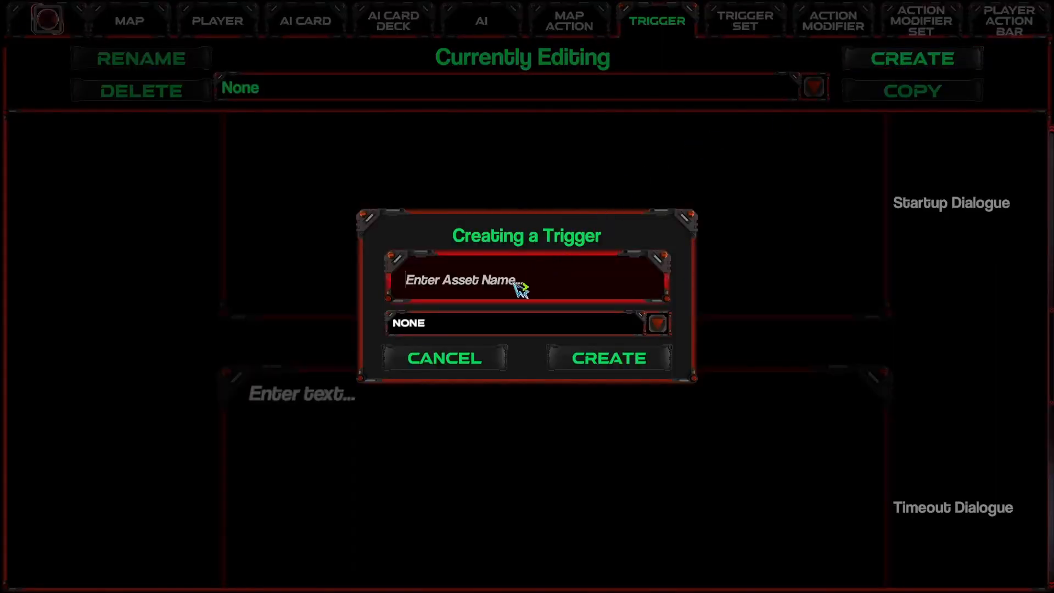
{"action": "left_click", "coordinate": [482, 323]}
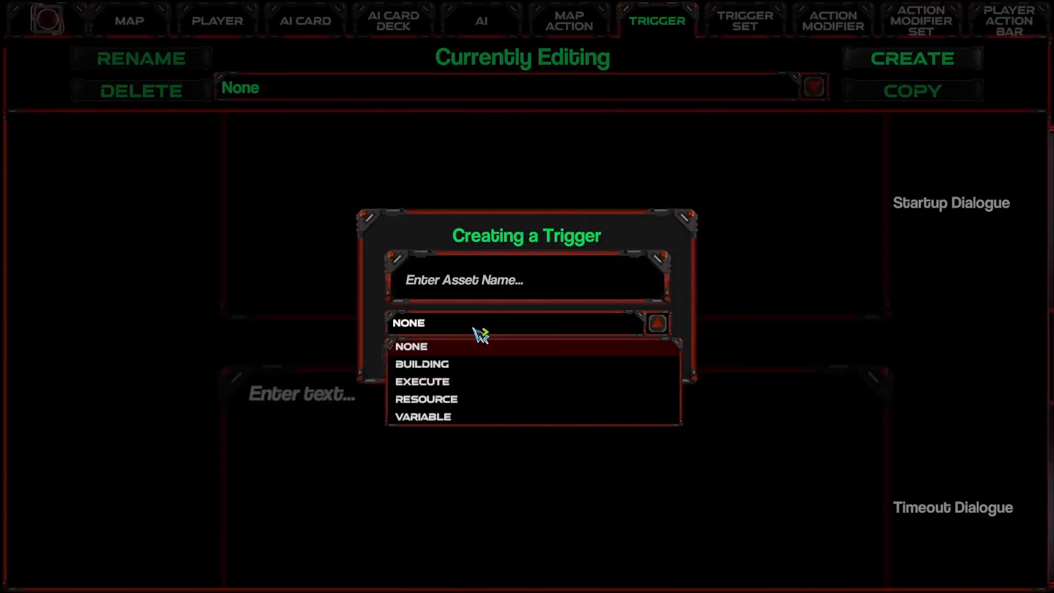
{"action": "left_click", "coordinate": [456, 417]}
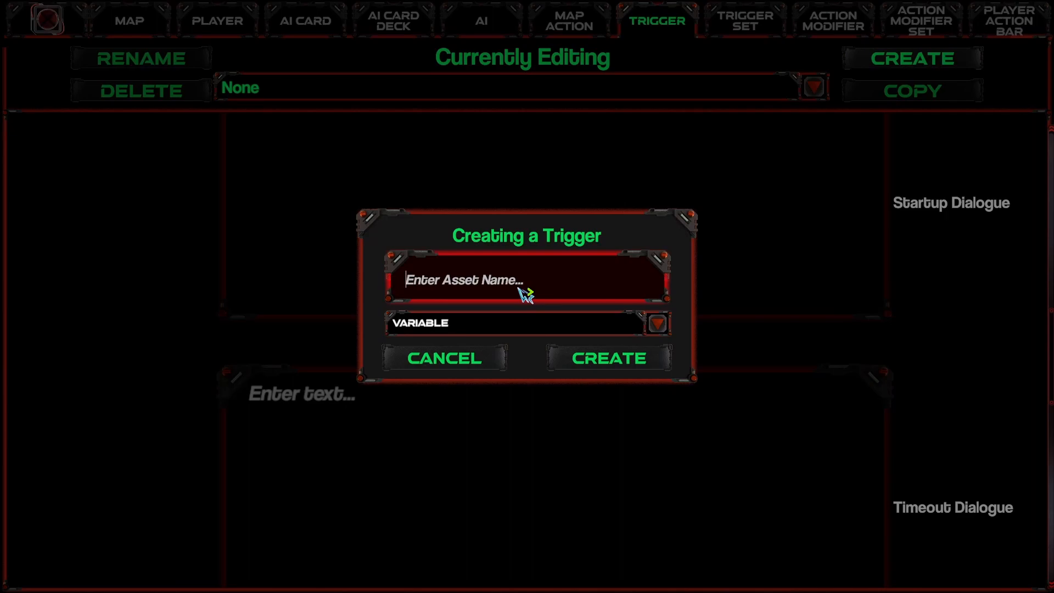
{"action": "type", "text": "W"}
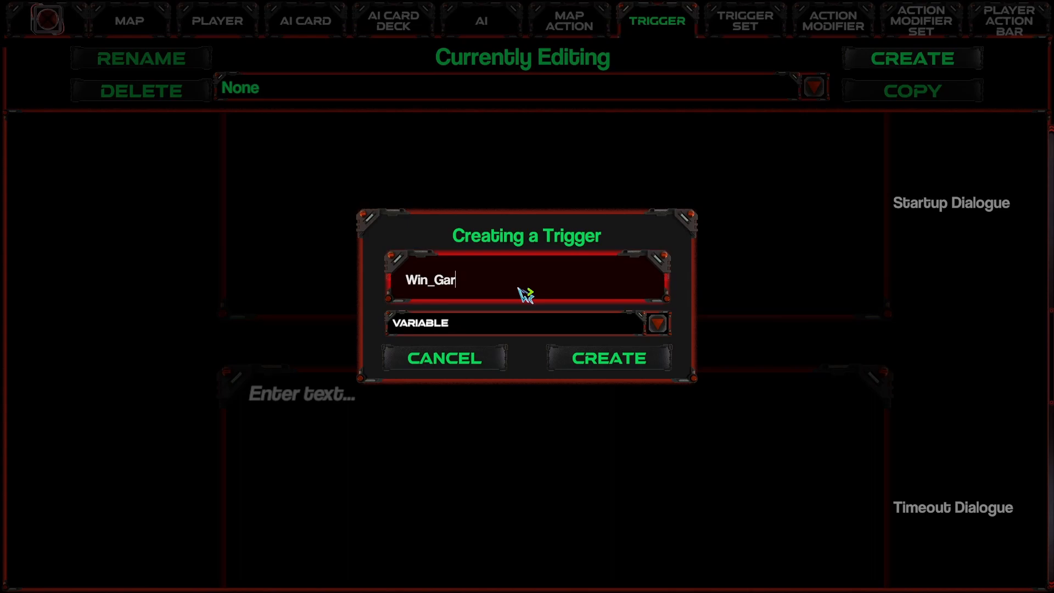
{"action": "key", "text": "BackSpace"}
{"action": "type", "text": "Win_Gary"}
{"action": "left_click", "coordinate": [570, 356]}
Examine the new trigger's objective, conditions and timeout settings, and glance back at the map.
{"action": "scroll", "coordinate": [584, 372], "scroll_direction": "up", "scroll_amount": 5}
{"action": "scroll", "coordinate": [451, 374], "scroll_direction": "down", "scroll_amount": 6}
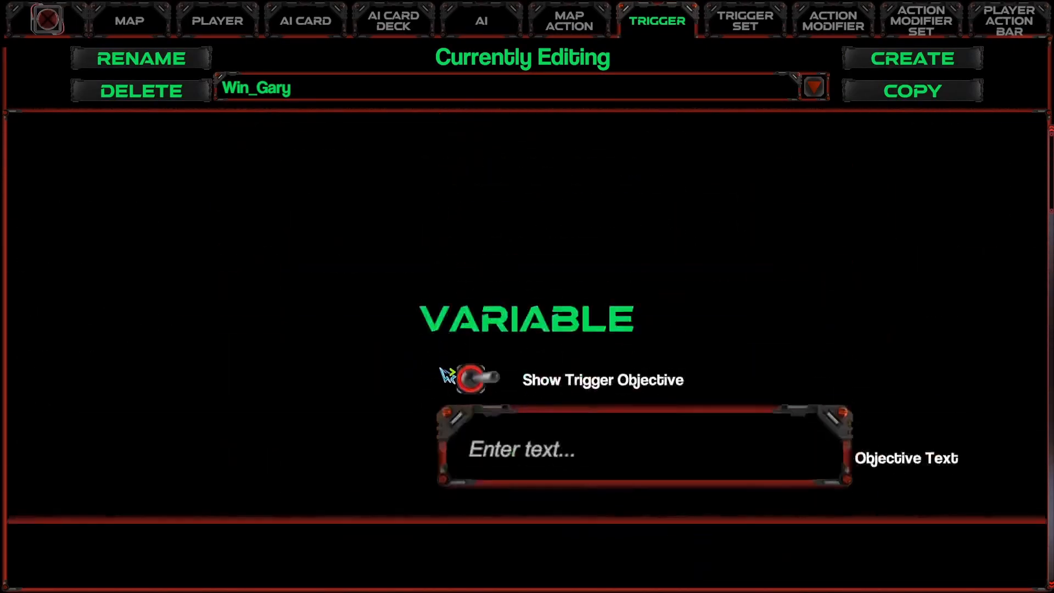
{"action": "scroll", "coordinate": [509, 405], "scroll_direction": "down", "scroll_amount": 3}
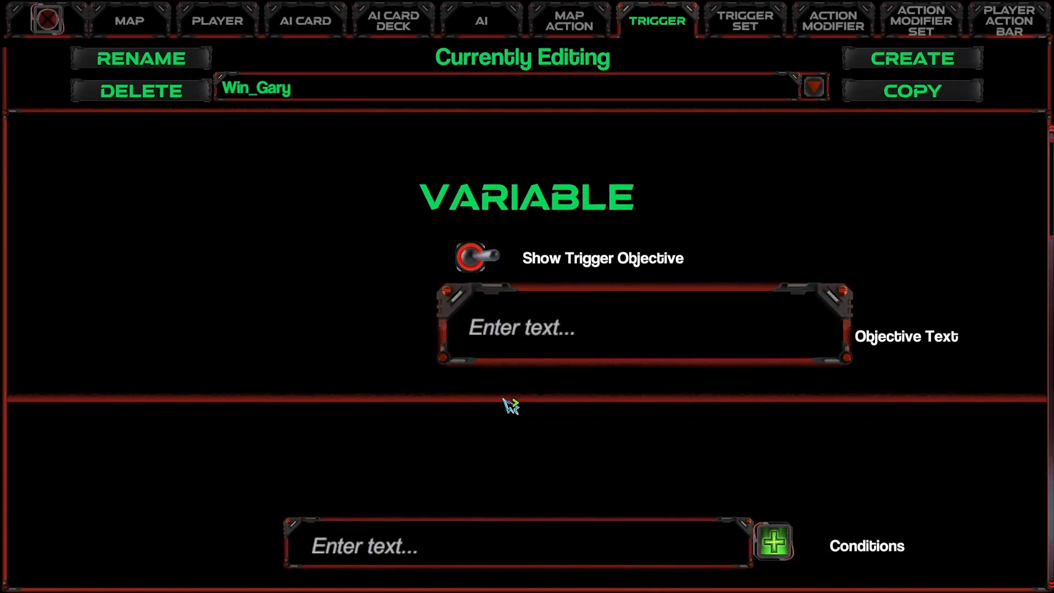
{"action": "left_click", "coordinate": [485, 431]}
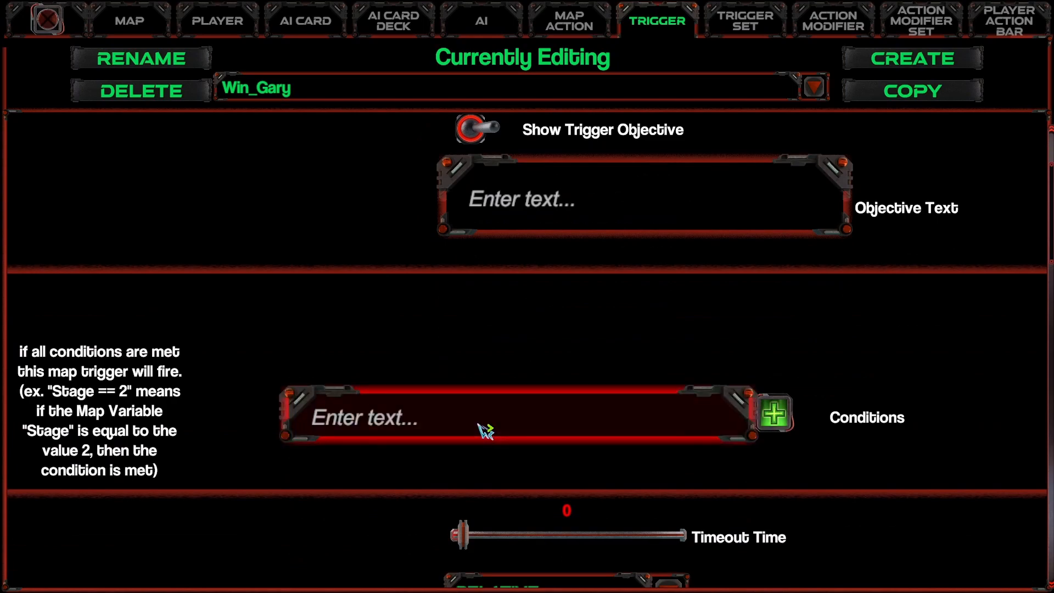
{"action": "left_click", "coordinate": [47, 20]}
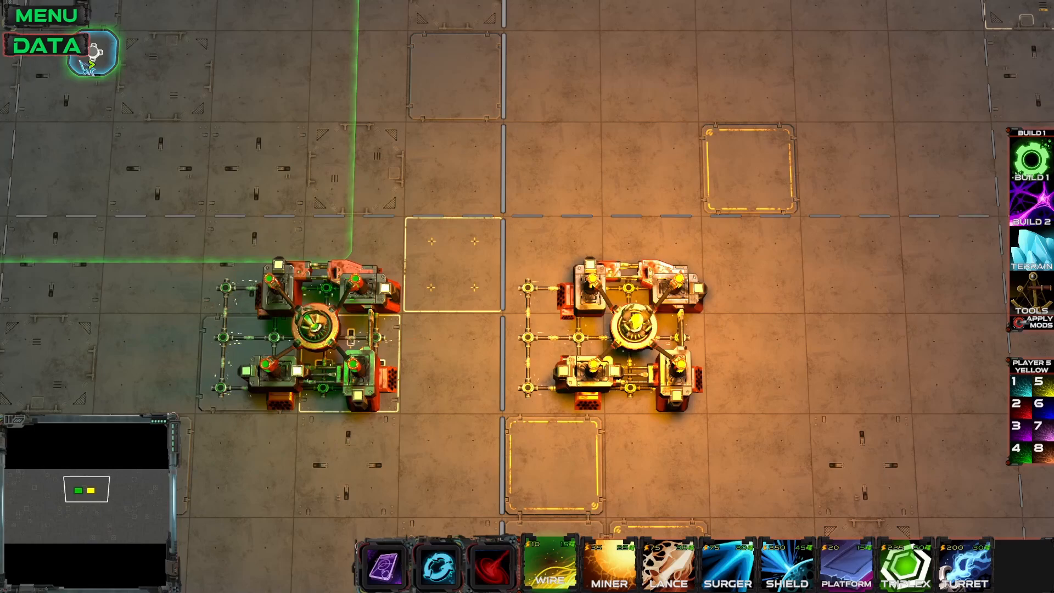
{"action": "left_click", "coordinate": [86, 57]}
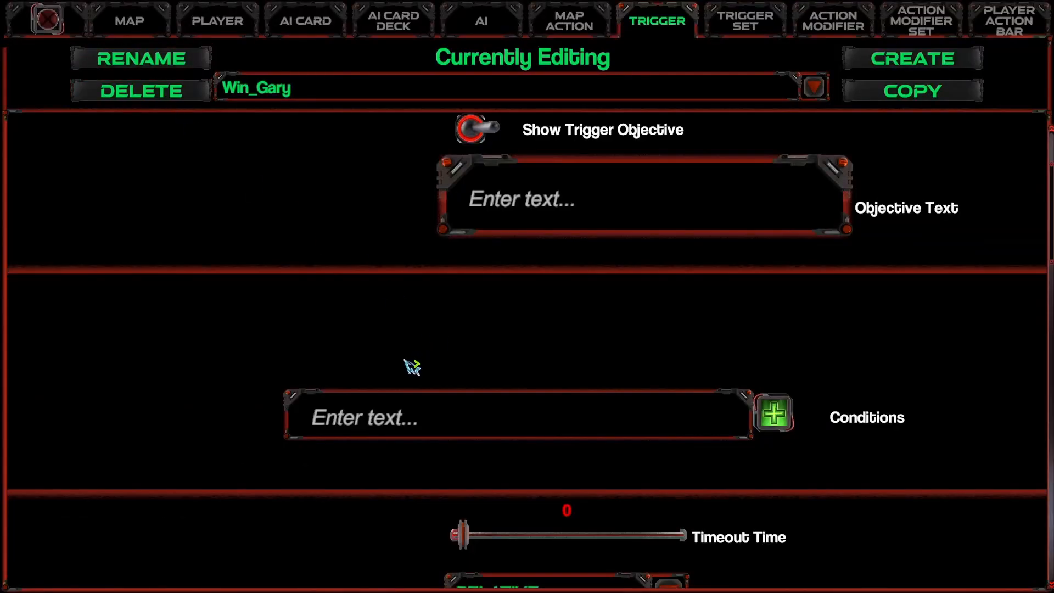
{"action": "scroll", "coordinate": [411, 366], "scroll_direction": "down", "scroll_amount": 3}
{"action": "scroll", "coordinate": [425, 378], "scroll_direction": "up", "scroll_amount": 6}
{"action": "scroll", "coordinate": [428, 393], "scroll_direction": "down", "scroll_amount": 3}
{"action": "scroll", "coordinate": [681, 423], "scroll_direction": "down", "scroll_amount": 7}
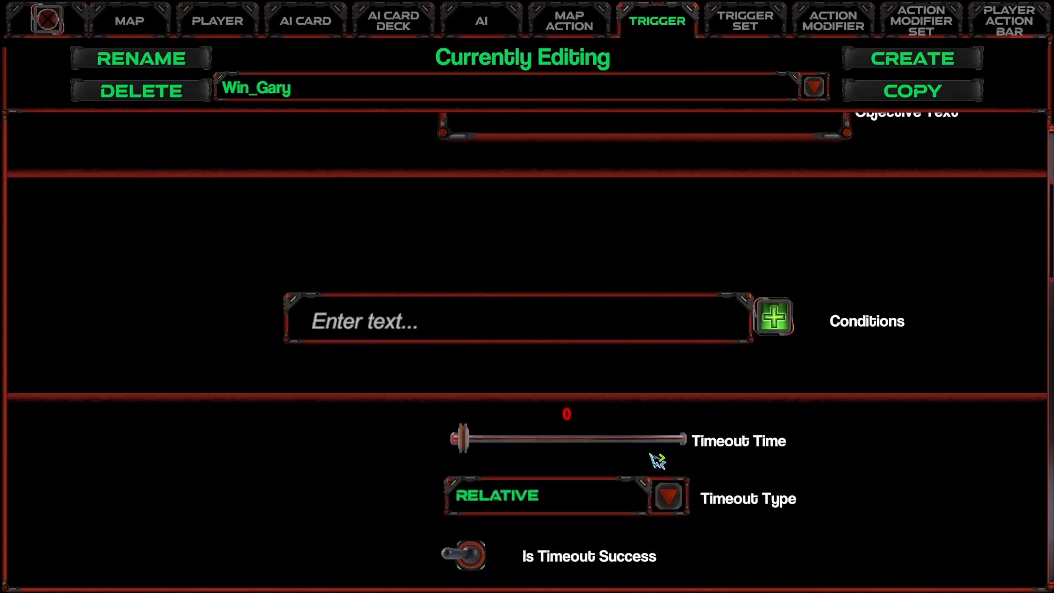
{"action": "scroll", "coordinate": [500, 237], "scroll_direction": "down", "scroll_amount": 4}
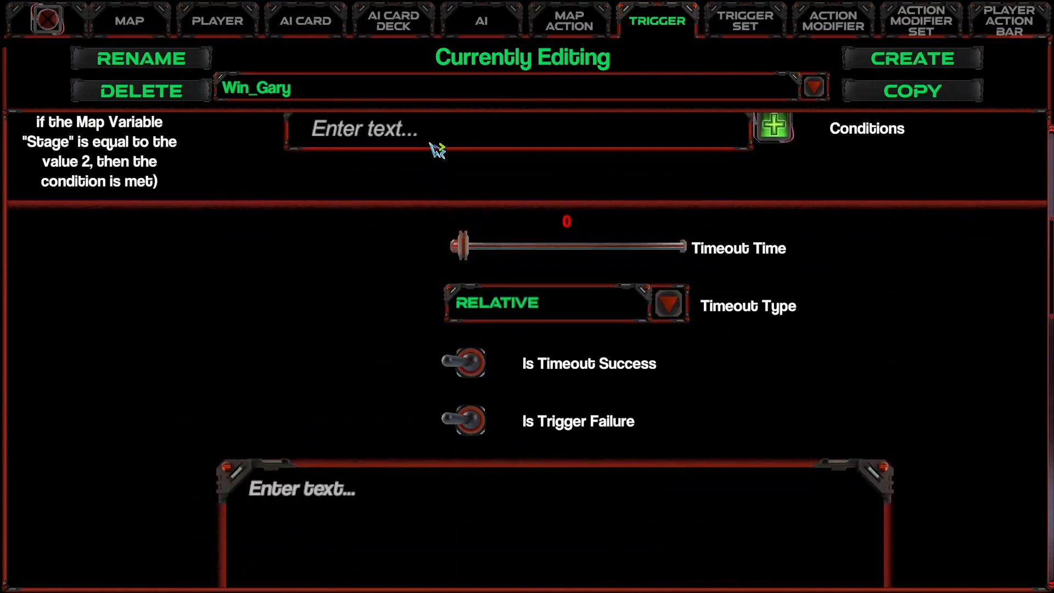
{"action": "scroll", "coordinate": [429, 145], "scroll_direction": "up", "scroll_amount": 3}
{"action": "left_click", "coordinate": [425, 224]}
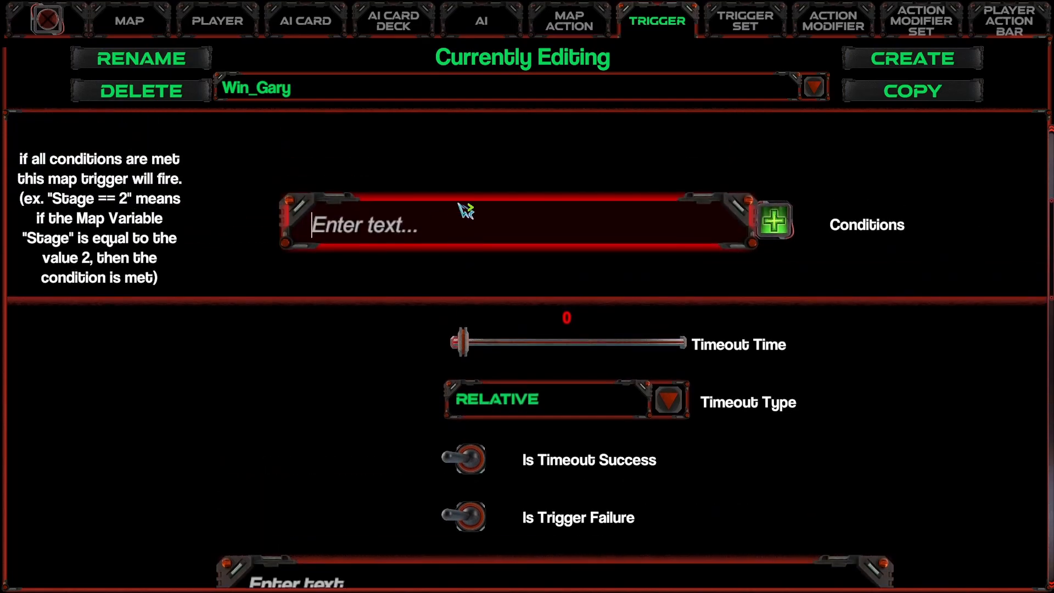
{"action": "scroll", "coordinate": [432, 260], "scroll_direction": "up", "scroll_amount": 2}
{"action": "scroll", "coordinate": [440, 310], "scroll_direction": "up", "scroll_amount": 5}
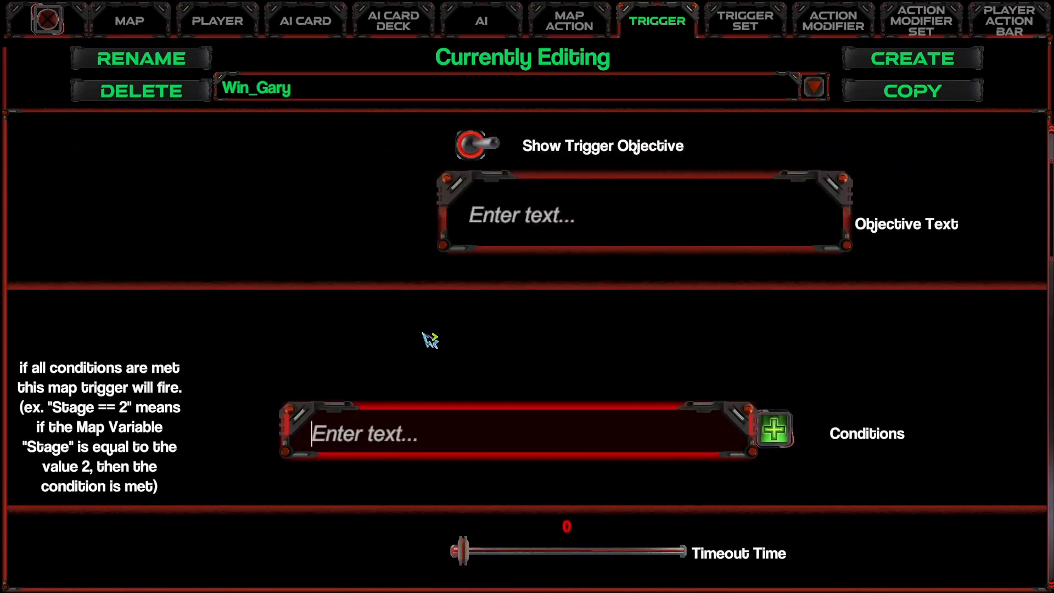
Rename the trigger to "Win_Green".
{"action": "left_click", "coordinate": [162, 58]}
{"action": "left_click", "coordinate": [487, 303]}
{"action": "double_click", "coordinate": [487, 304]}
{"action": "left_click", "coordinate": [487, 304]}
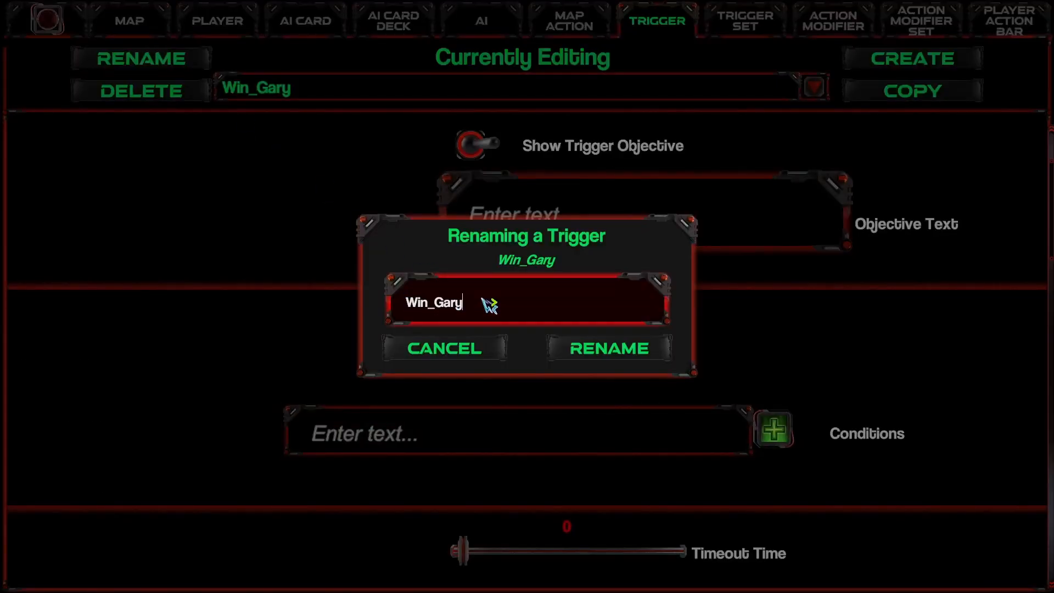
{"action": "key", "text": "BackSpace"}
{"action": "key", "text": "BackSpace"}
{"action": "key", "text": "BackSpace"}
{"action": "type", "text": "reen"}
{"action": "left_click", "coordinate": [607, 352]}
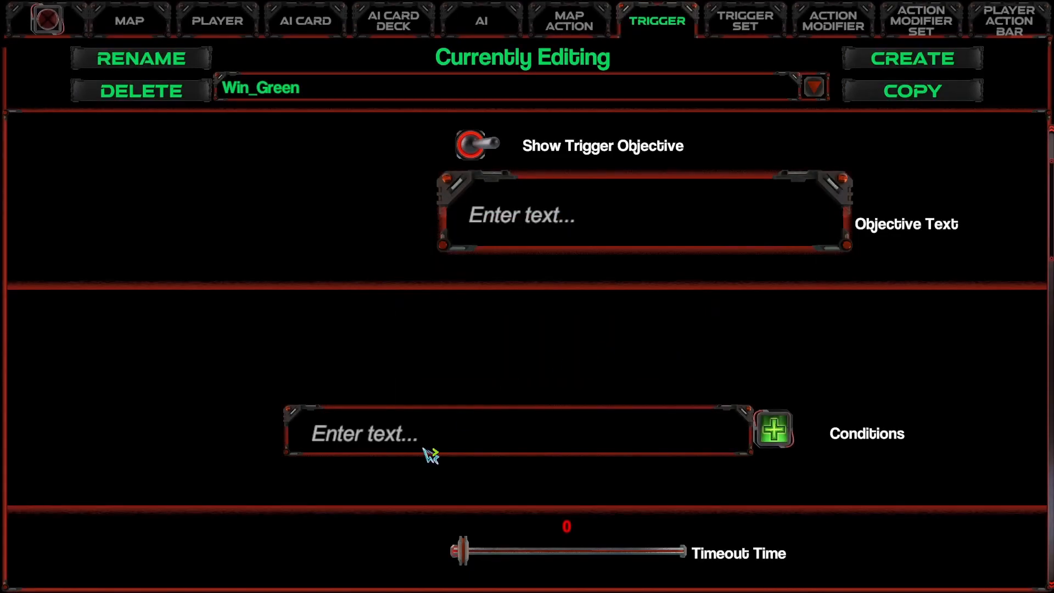
Add the condition "PLAYER_5_IS_ALIVE == 0" to the Win_Green trigger.
{"action": "left_click", "coordinate": [410, 448]}
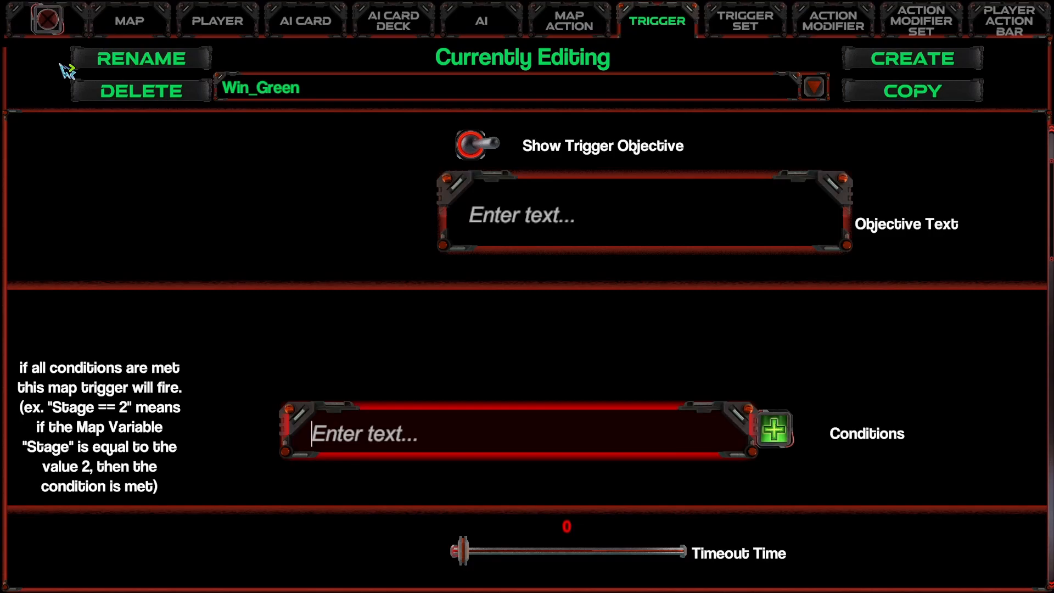
{"action": "type", "text": "PLAYER"}
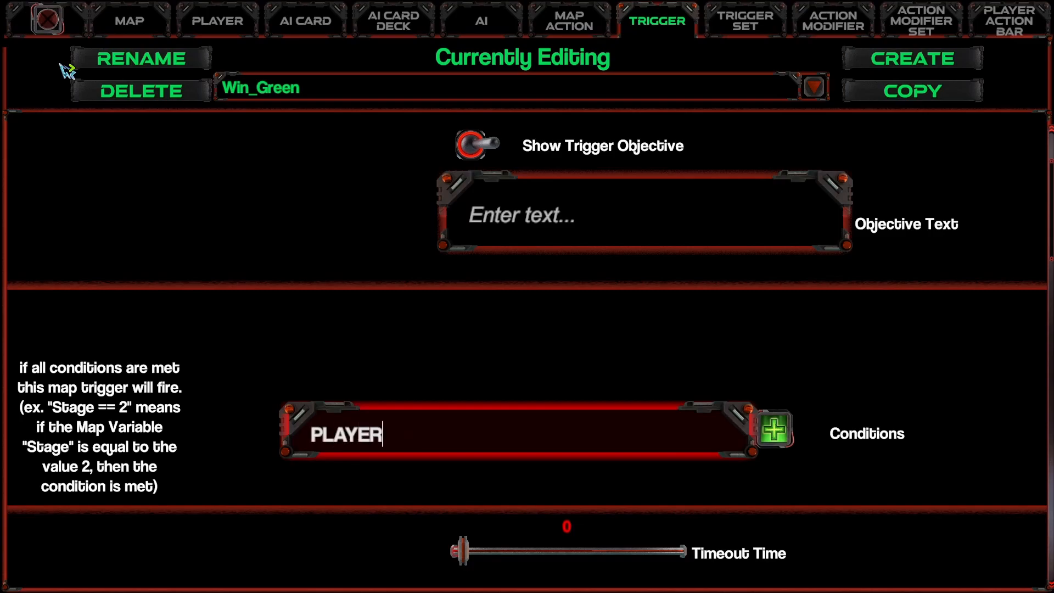
{"action": "type", "text": "_4_"}
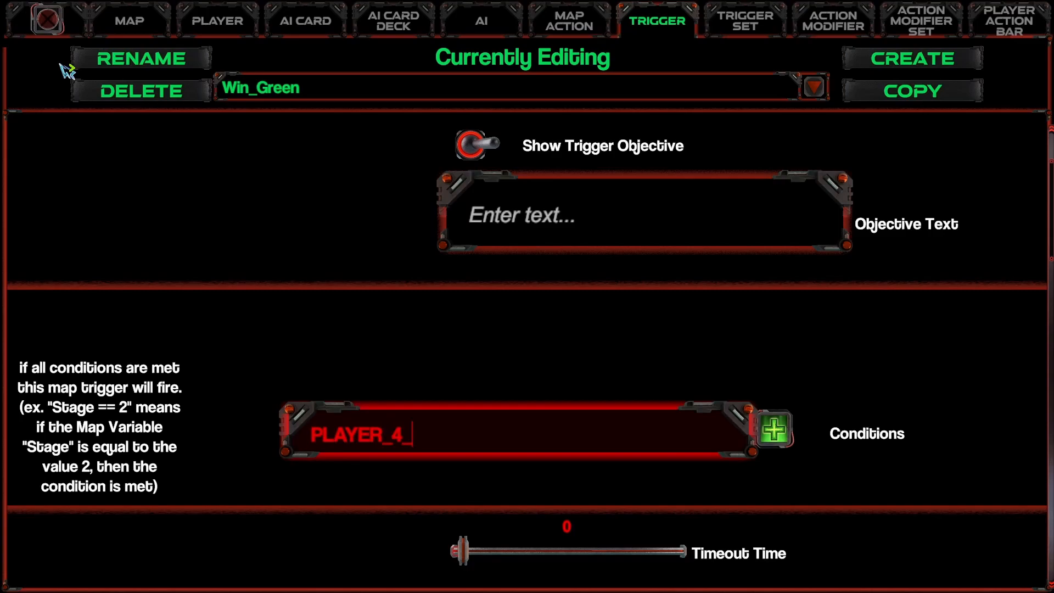
{"action": "type", "text": "IS_ALIVE"}
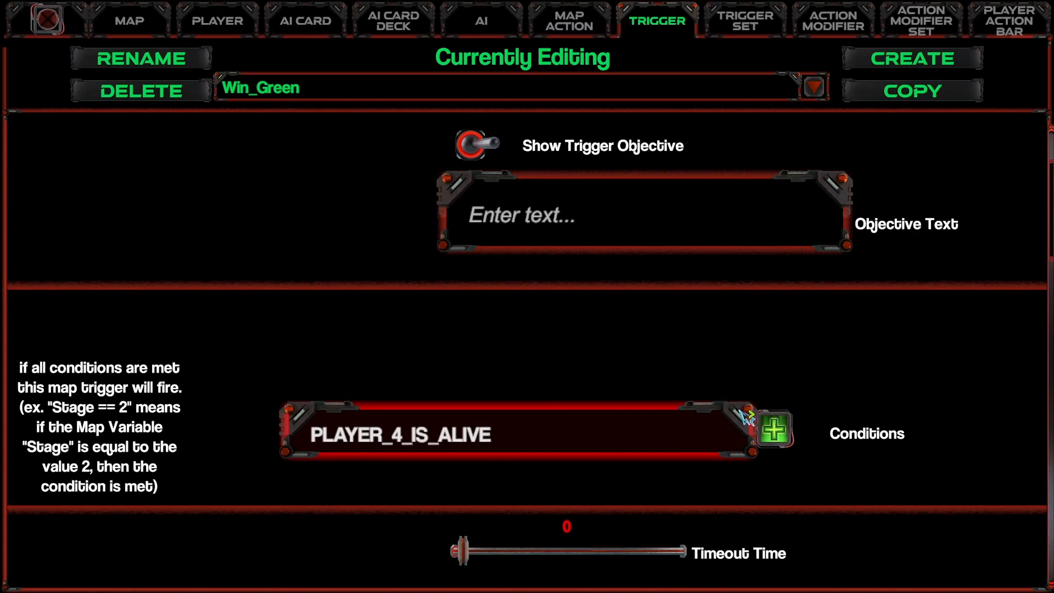
{"action": "type", "text": " =="}
{"action": "key", "text": "BackSpace"}
{"action": "type", "text": "5"}
{"action": "key", "text": "End"}
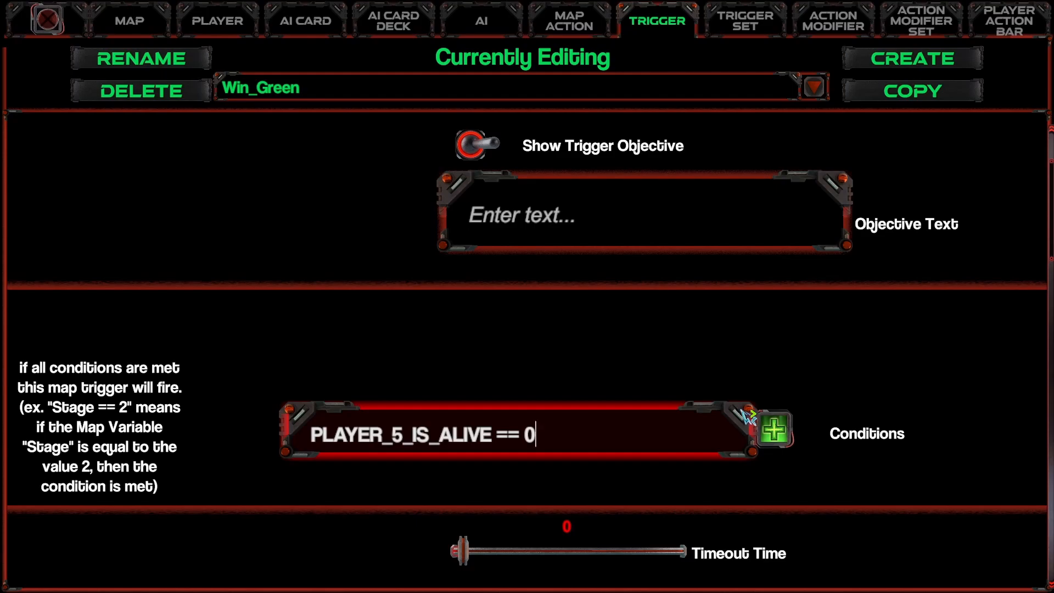
{"action": "left_click", "coordinate": [774, 429]}
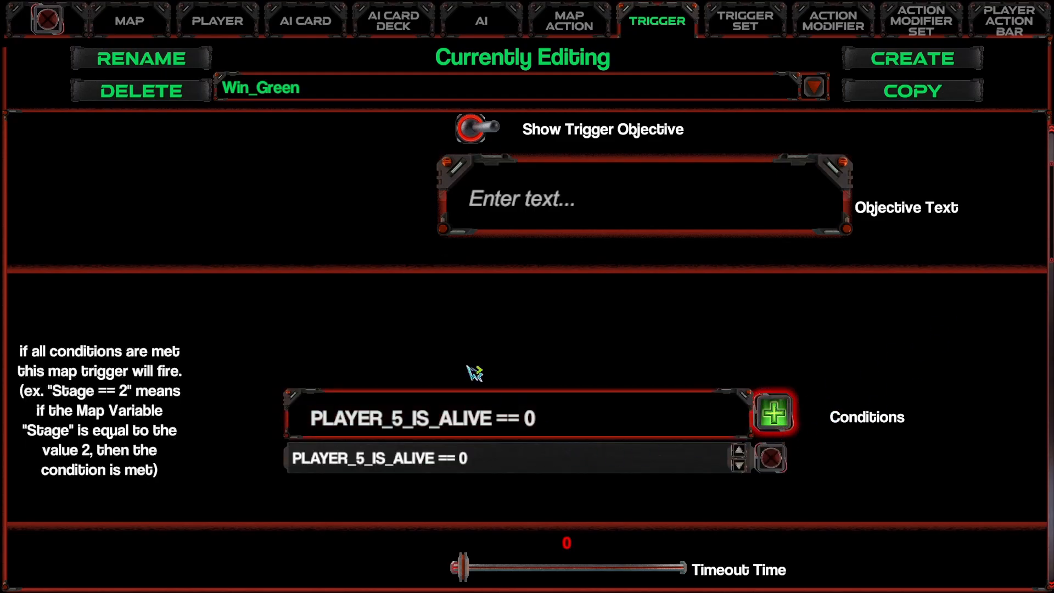
Create another trigger of type Variable named "Win_Yellow".
{"action": "left_click", "coordinate": [879, 74]}
{"action": "left_click", "coordinate": [469, 323]}
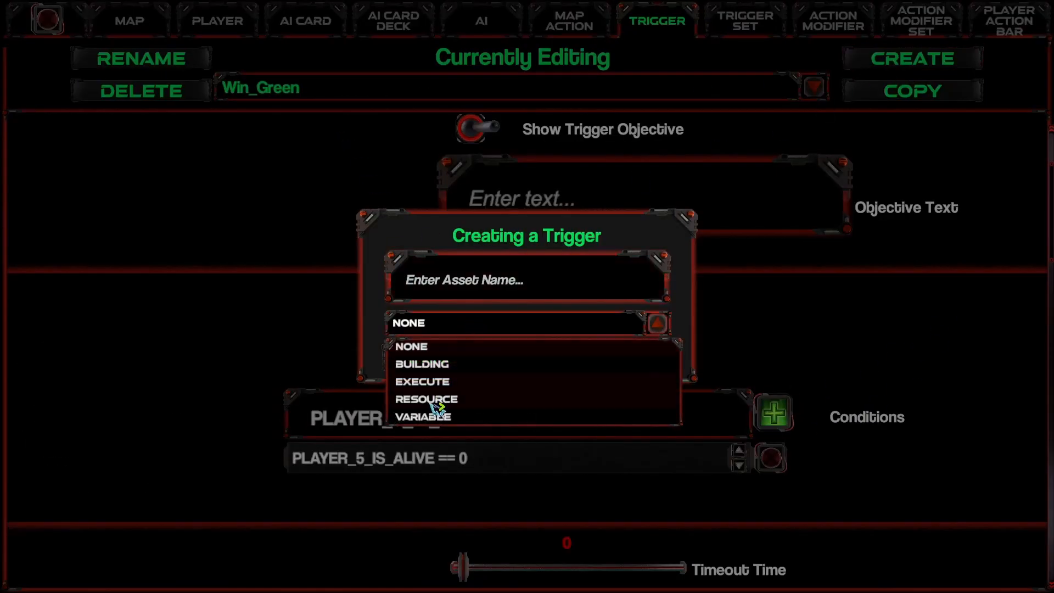
{"action": "left_click", "coordinate": [439, 417]}
{"action": "type", "text": "Win_Yellow"}
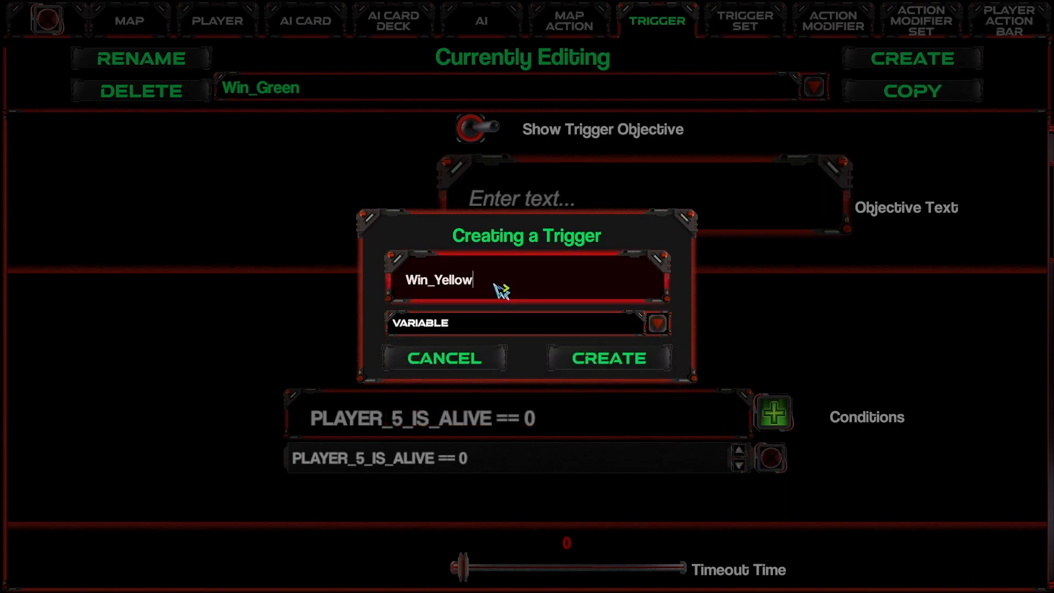
{"action": "left_click", "coordinate": [630, 358]}
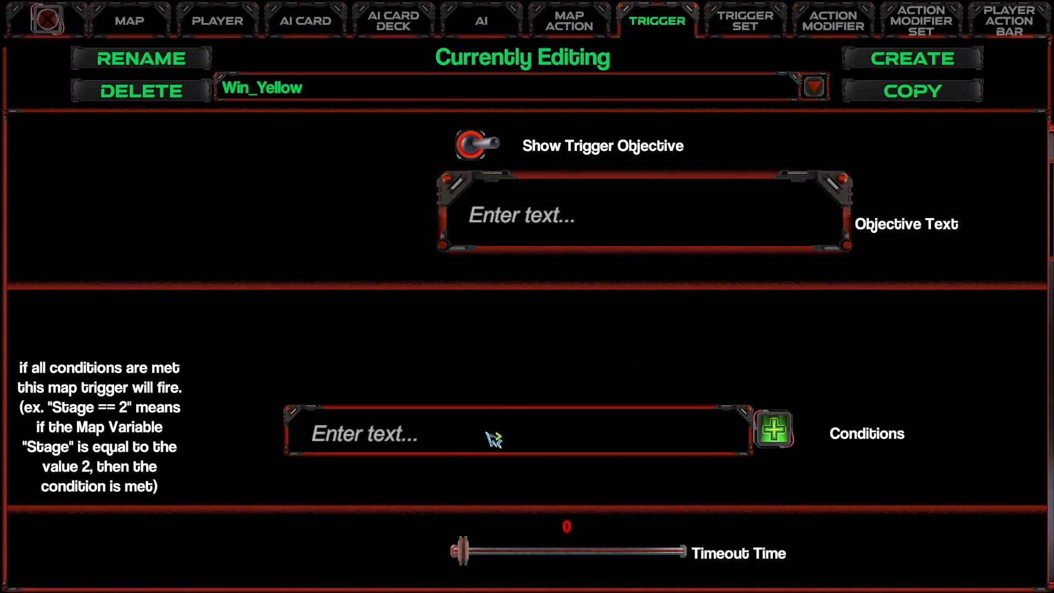
Add the condition "PLAYER_4_IS_ALIVE == 0" to the Win_Yellow trigger.
{"action": "left_click", "coordinate": [614, 436]}
{"action": "type", "text": "PLAA"}
{"action": "key", "text": "BackSpace"}
{"action": "type", "text": "YER"}
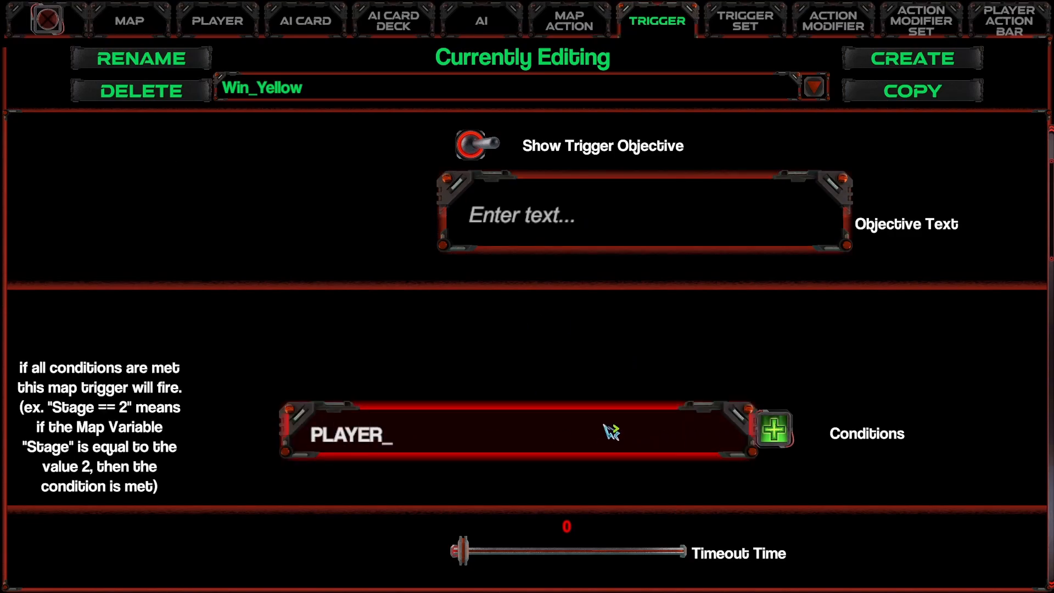
{"action": "type", "text": "_4_IS_ALIVE == 0"}
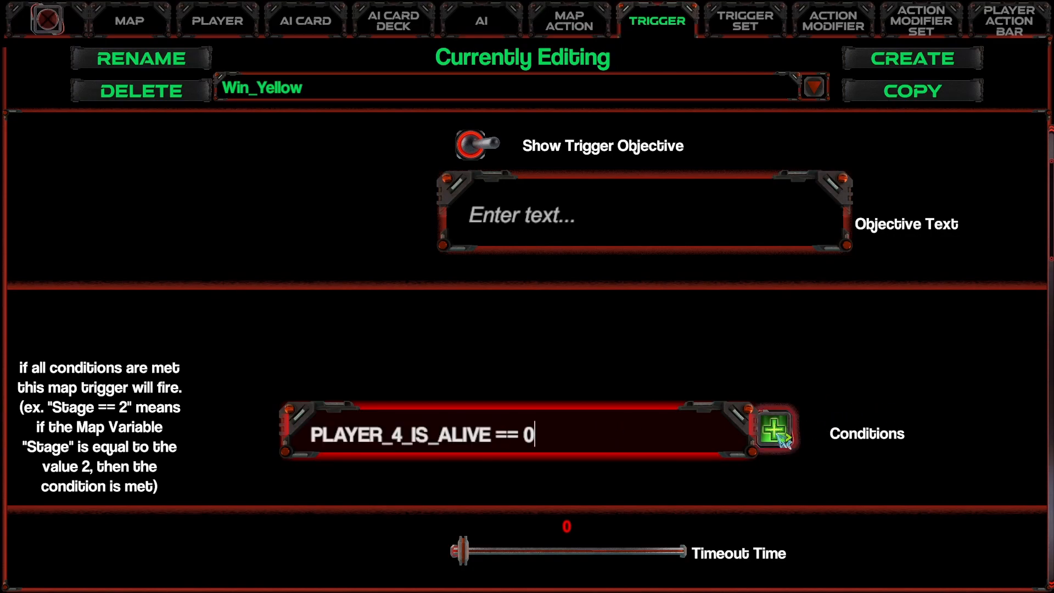
{"action": "left_click", "coordinate": [778, 433]}
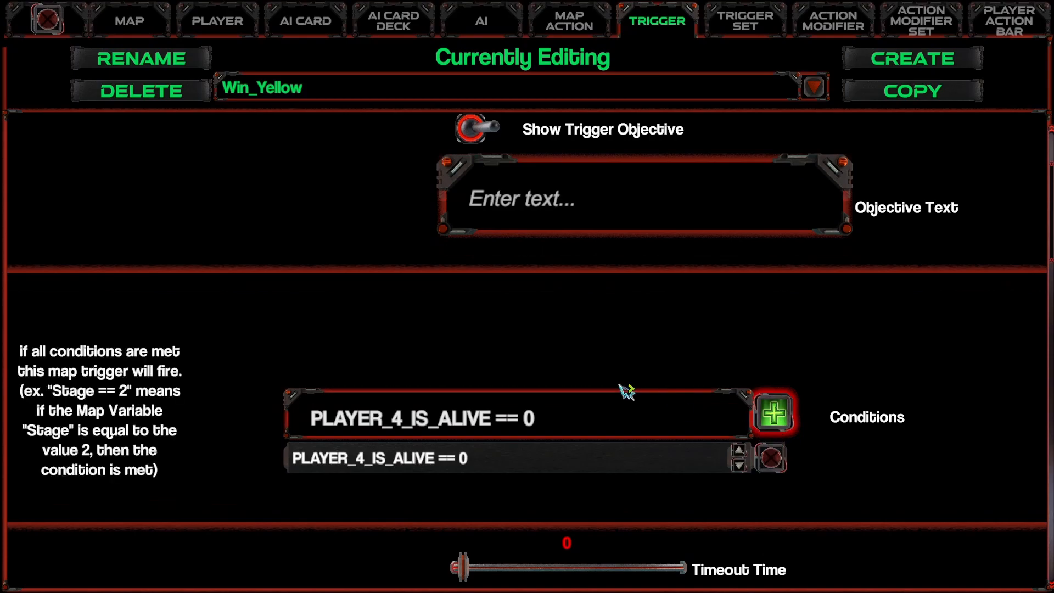
{"action": "scroll", "coordinate": [414, 224], "scroll_direction": "down", "scroll_amount": 3}
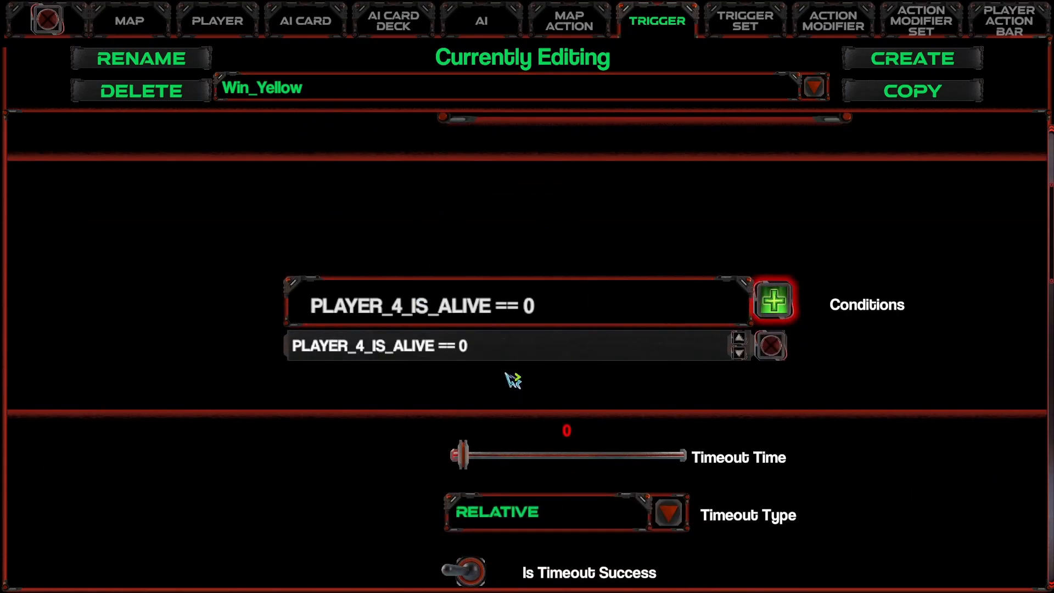
{"action": "scroll", "coordinate": [430, 282], "scroll_direction": "up", "scroll_amount": 3}
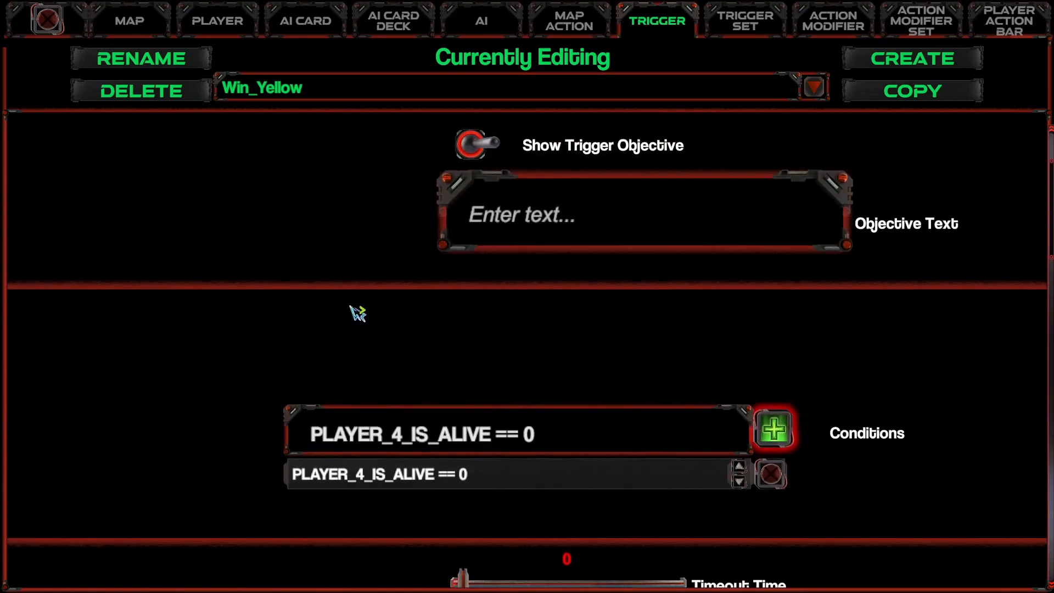
Return to the map and lay wire grids for Player 2 above the green base and Player 6 above the yellow base.
{"action": "left_click", "coordinate": [47, 20]}
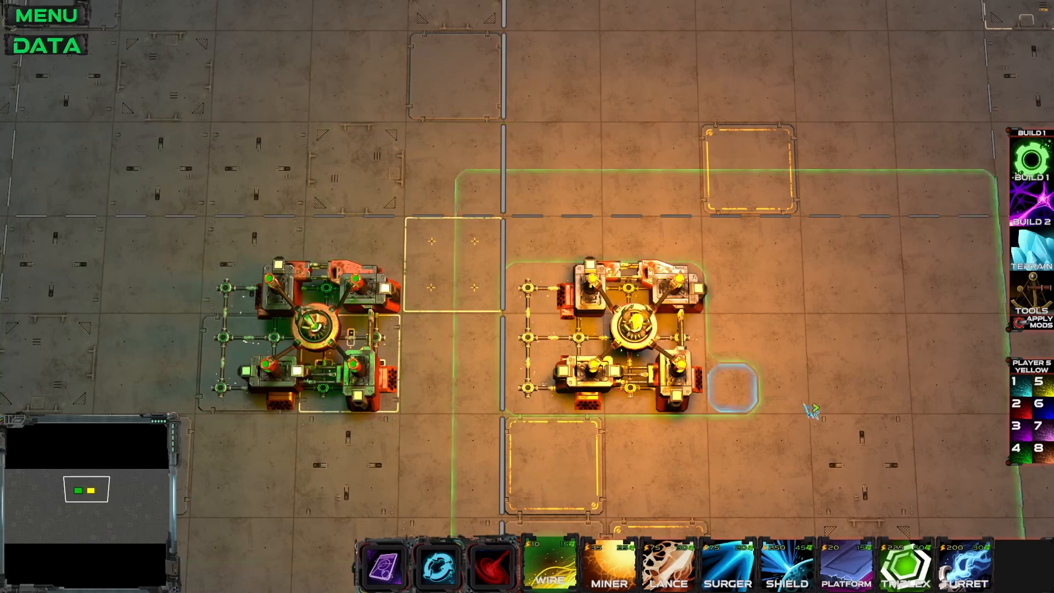
{"action": "middle_click_drag", "start_coordinate": [475, 360], "coordinate": [596, 373]}
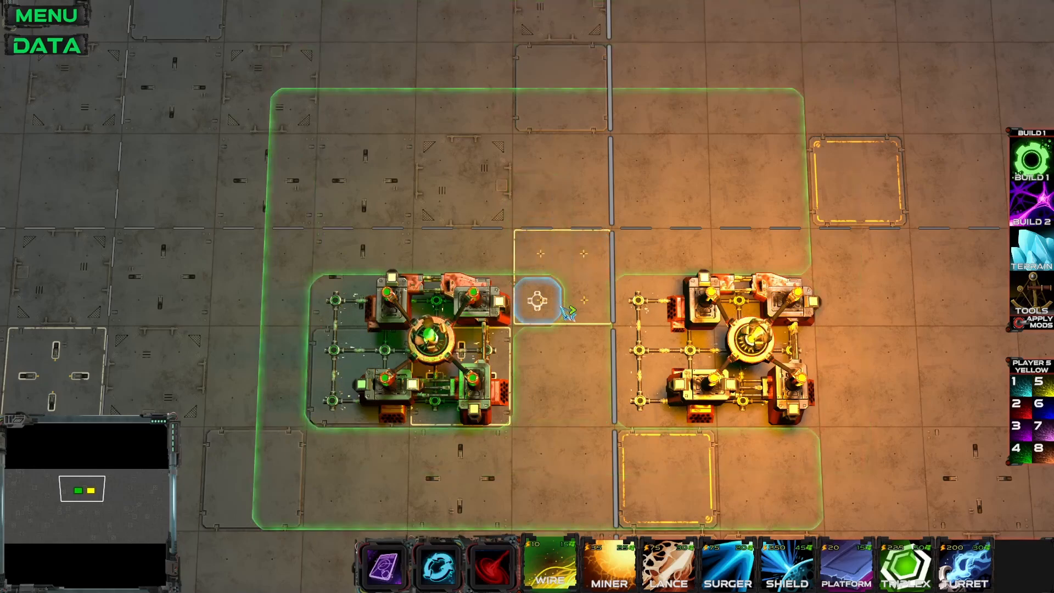
{"action": "left_click", "coordinate": [1016, 426]}
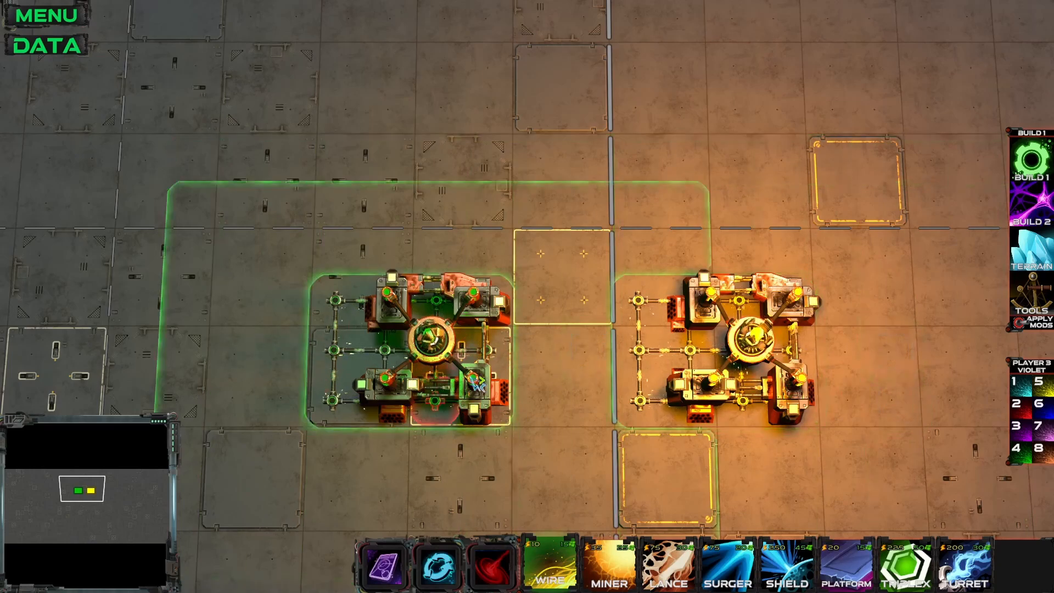
{"action": "middle_click_drag", "start_coordinate": [658, 374], "coordinate": [638, 352]}
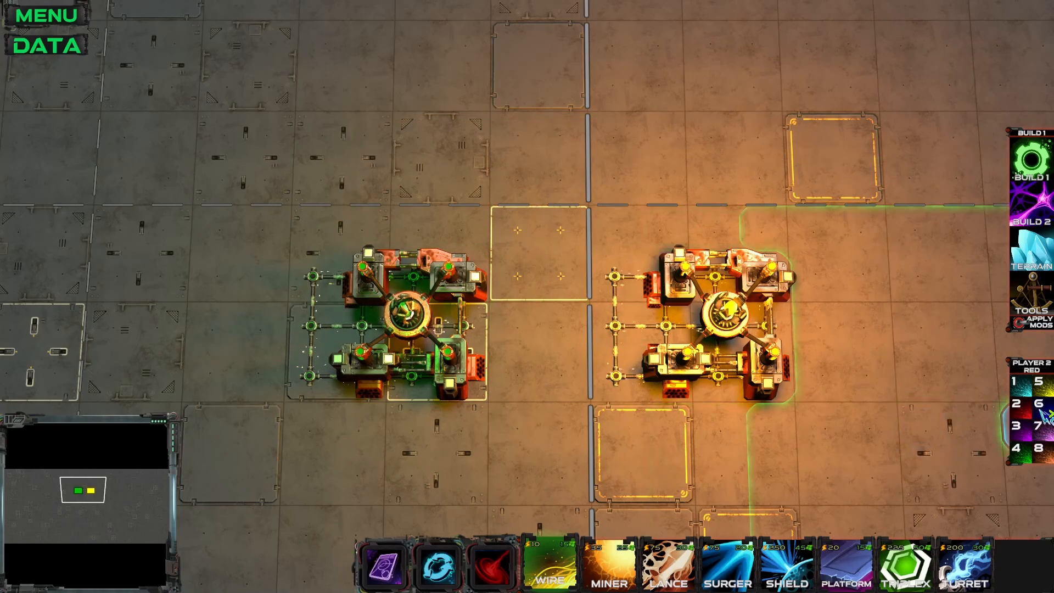
{"action": "left_click", "coordinate": [1024, 412]}
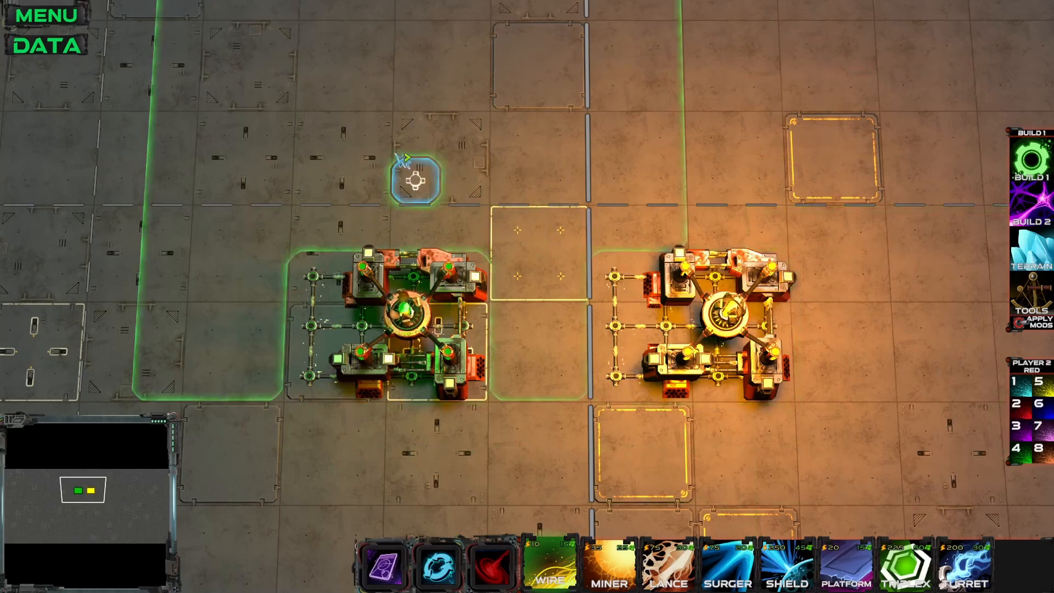
{"action": "left_click_drag", "start_coordinate": [370, 89], "coordinate": [468, 189]}
{"action": "left_click", "coordinate": [1041, 409]}
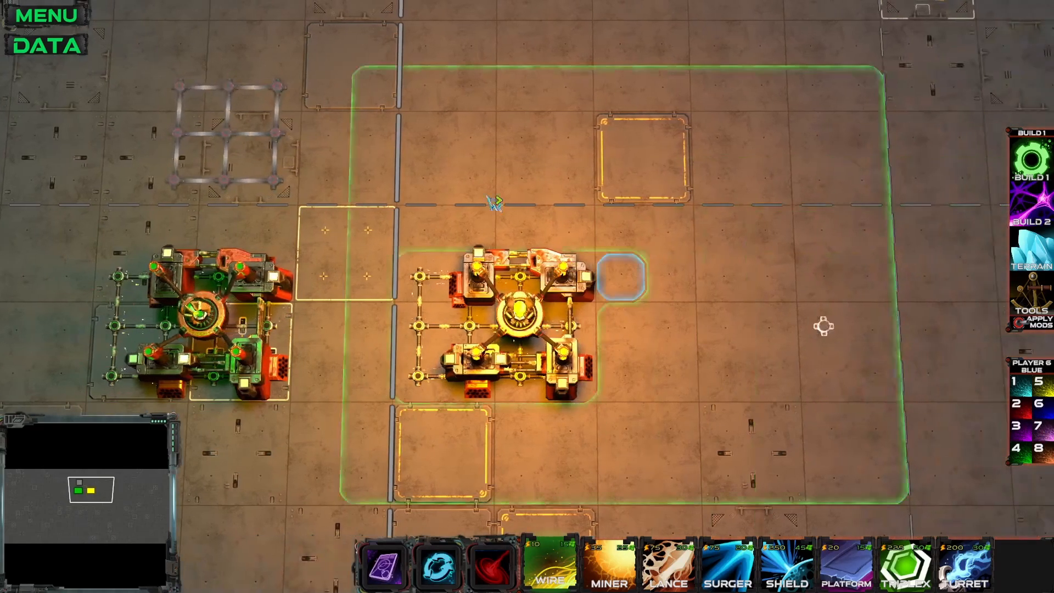
{"action": "left_click_drag", "start_coordinate": [466, 89], "coordinate": [565, 193]}
{"action": "left_click_drag", "start_coordinate": [424, 183], "coordinate": [425, 91]}
{"action": "left_click", "coordinate": [1024, 409]}
{"action": "left_click_drag", "start_coordinate": [311, 250], "coordinate": [300, 163]}
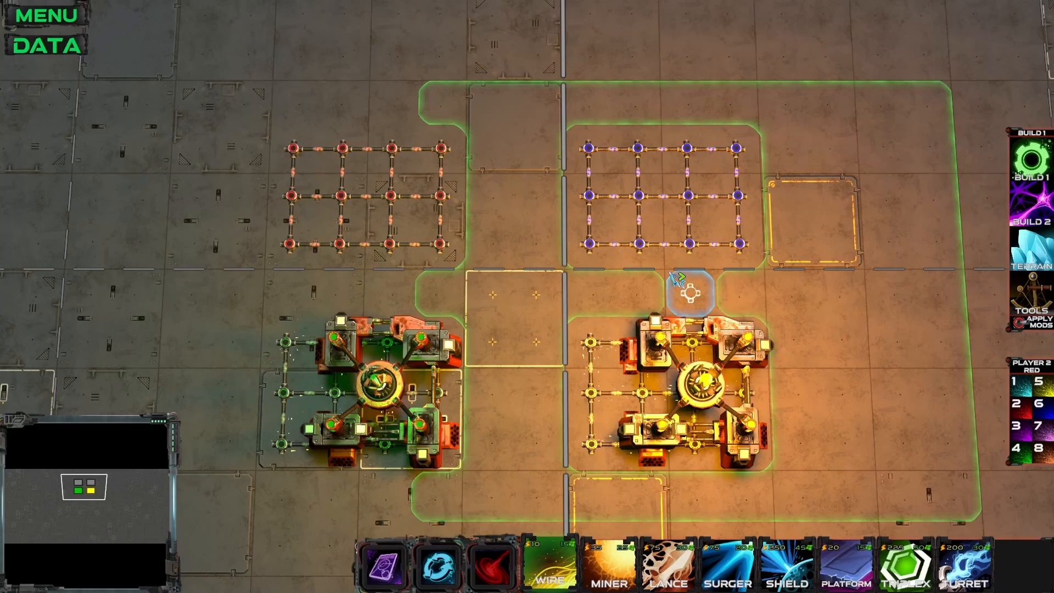
Place an HQ for Player 2 on the red wire grid and one for Player 6 on the blue grid.
{"action": "left_click", "coordinate": [1032, 203]}
{"action": "left_click", "coordinate": [669, 565]}
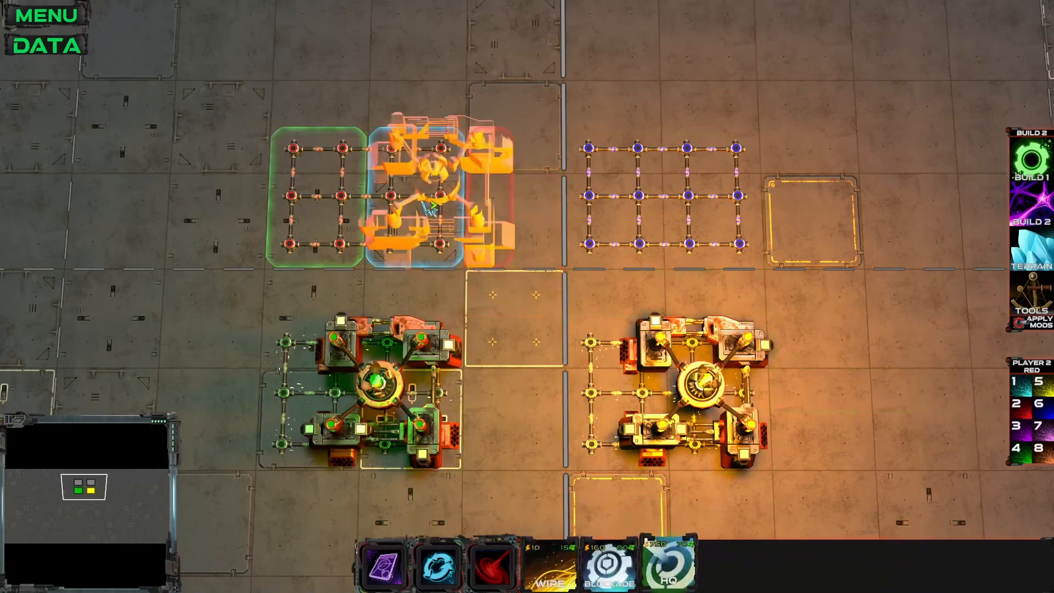
{"action": "left_click", "coordinate": [434, 208]}
{"action": "left_click", "coordinate": [1038, 405]}
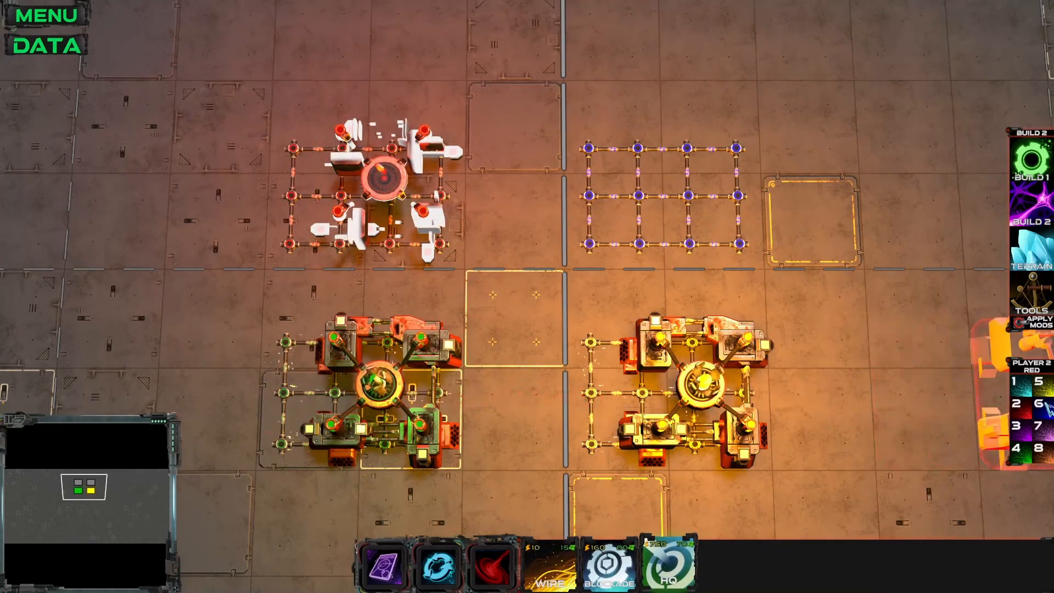
{"action": "left_click", "coordinate": [755, 234]}
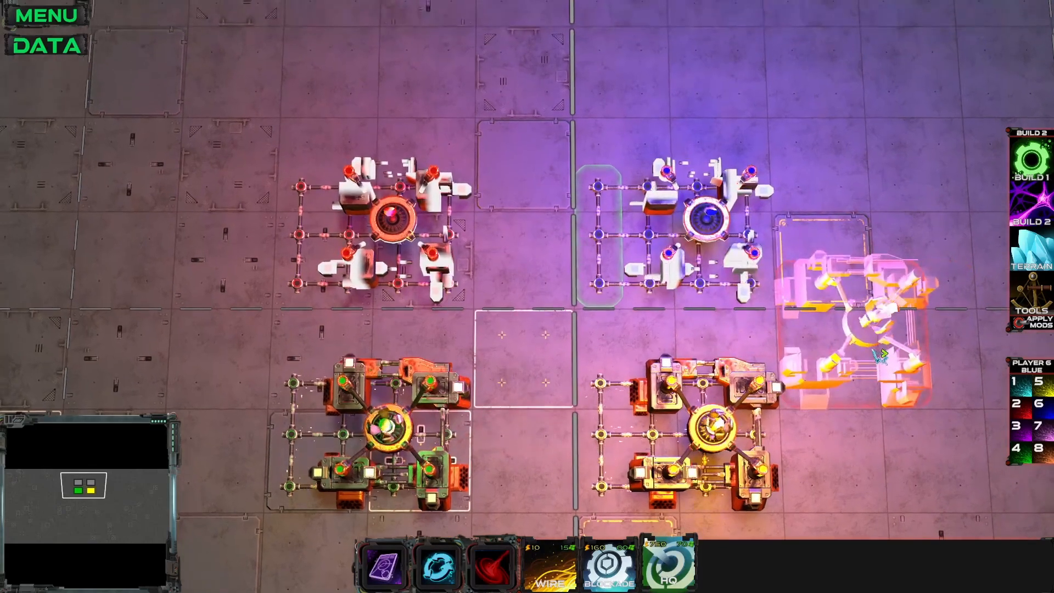
{"action": "middle_click_drag", "start_coordinate": [878, 348], "coordinate": [852, 336]}
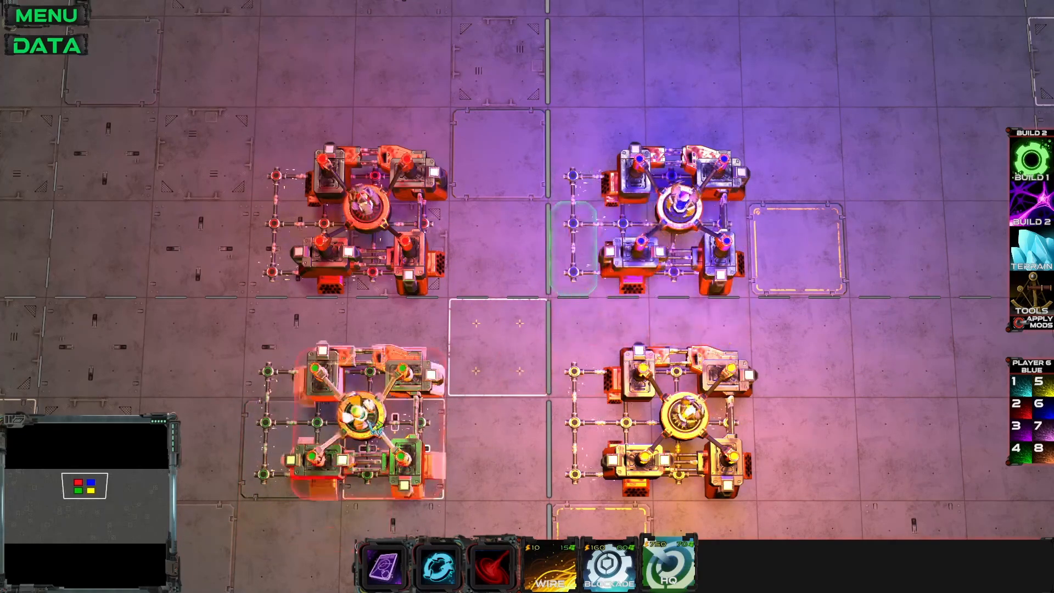
{"action": "middle_click_drag", "start_coordinate": [867, 496], "coordinate": [848, 469]}
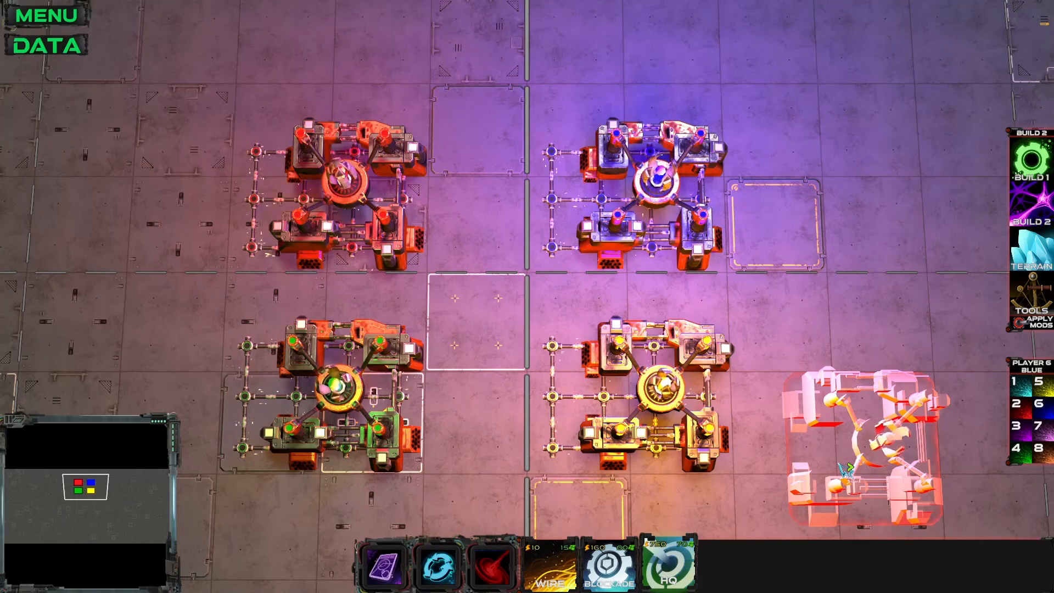
Delete the red and yellow HQs and place a Player 5 HQ on the yellow base's grid again.
{"action": "right_click", "coordinate": [307, 203]}
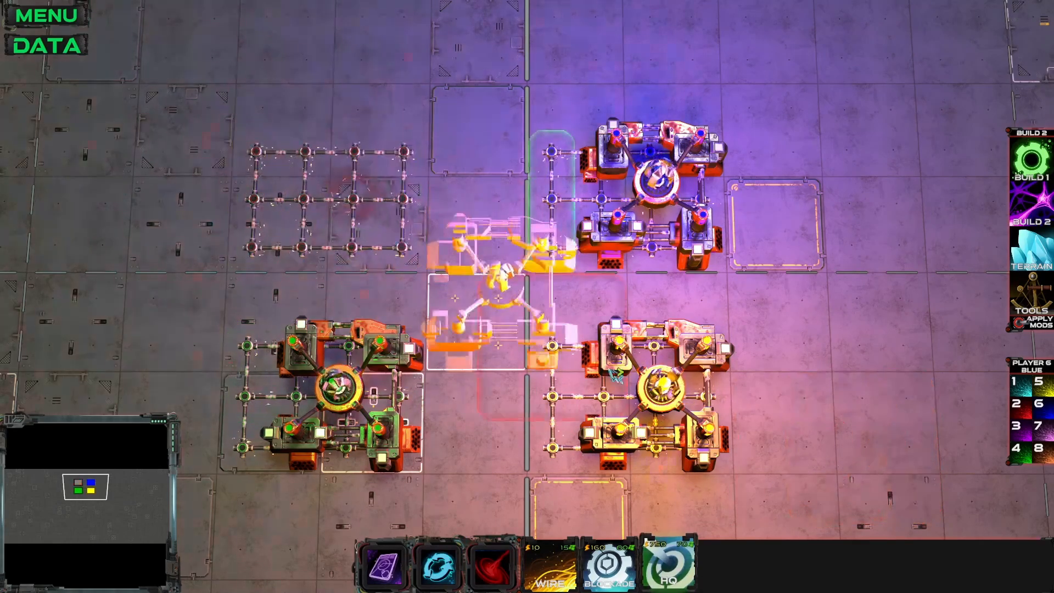
{"action": "right_click", "coordinate": [606, 366]}
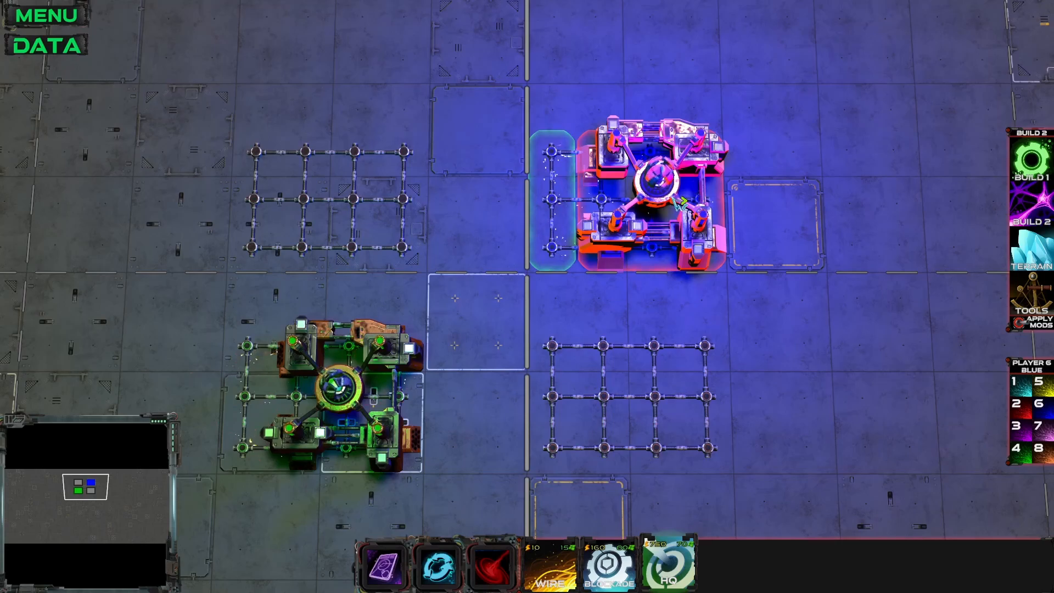
{"action": "left_click", "coordinate": [1038, 381]}
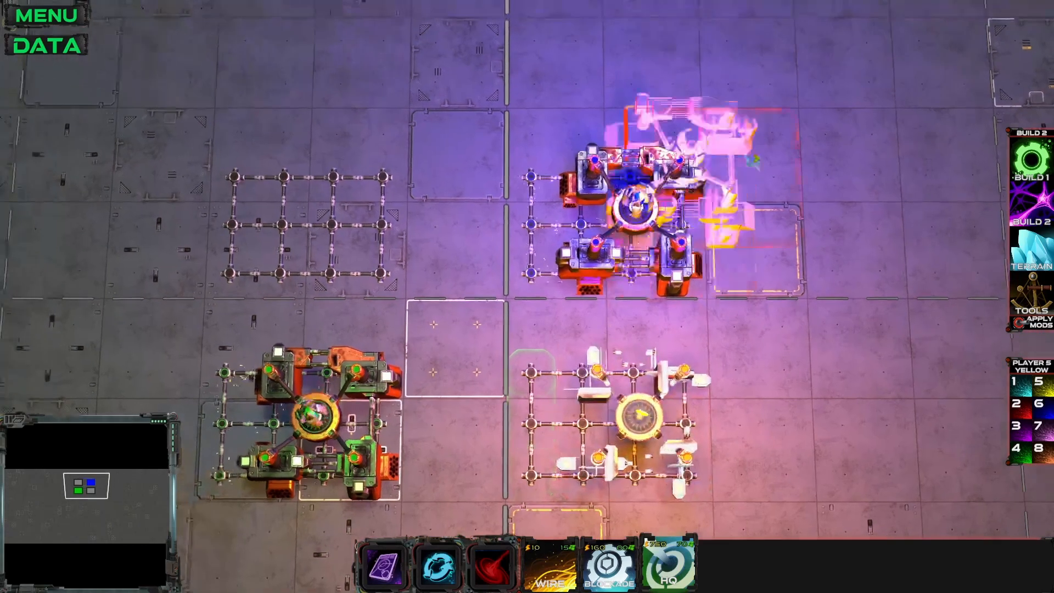
Clear the Player 2 wire grid and the Player 6 base above the green and yellow bases.
{"action": "key", "text": "x"}
{"action": "left_click_drag", "start_coordinate": [775, 85], "coordinate": [180, 271]}
{"action": "left_click_drag", "start_coordinate": [180, 271], "coordinate": [737, 123]}
{"action": "key", "text": "h"}
{"action": "middle_click_drag", "start_coordinate": [483, 160], "coordinate": [607, 153]}
{"action": "middle_click_drag", "start_coordinate": [619, 206], "coordinate": [557, 160]}
Review the Win_Yellow trigger's conditions and timeout settings in the map data, and bring up the trigger sets.
{"action": "left_click", "coordinate": [46, 45]}
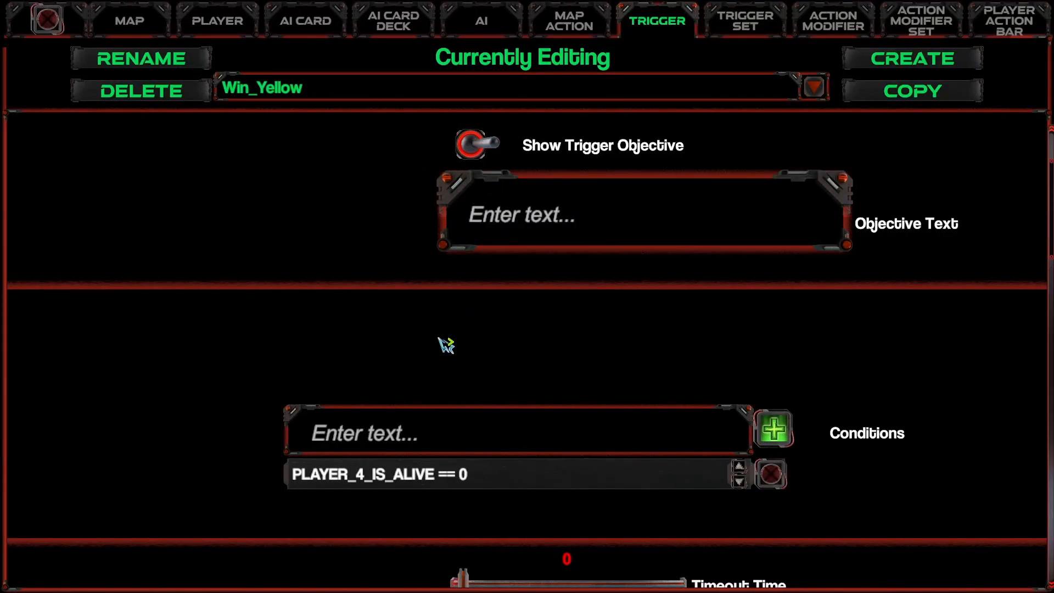
{"action": "scroll", "coordinate": [426, 360], "scroll_direction": "down", "scroll_amount": 3}
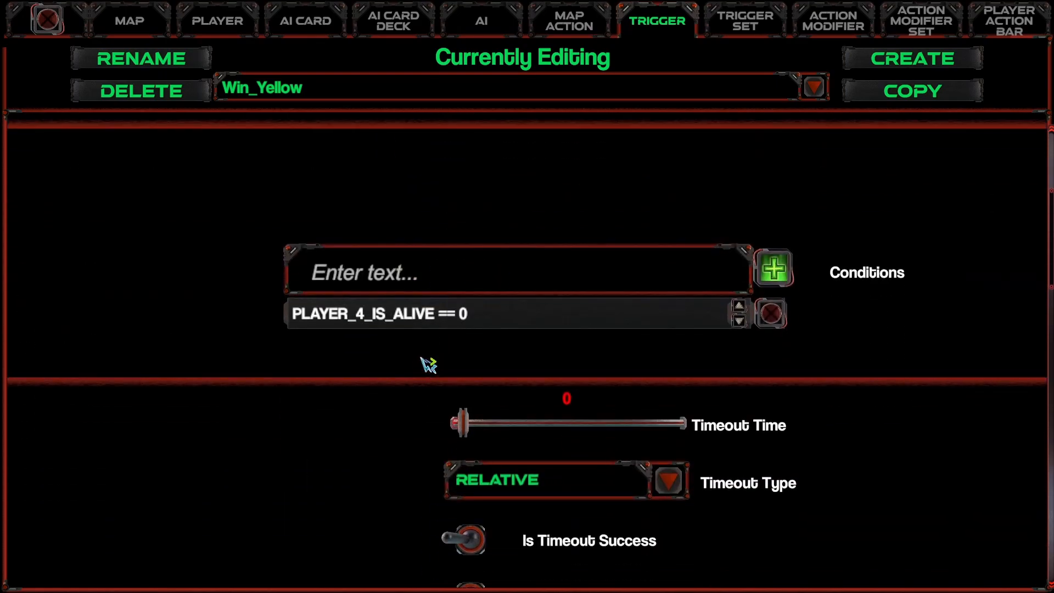
{"action": "scroll", "coordinate": [432, 362], "scroll_direction": "down", "scroll_amount": 1}
{"action": "scroll", "coordinate": [430, 360], "scroll_direction": "up", "scroll_amount": 1}
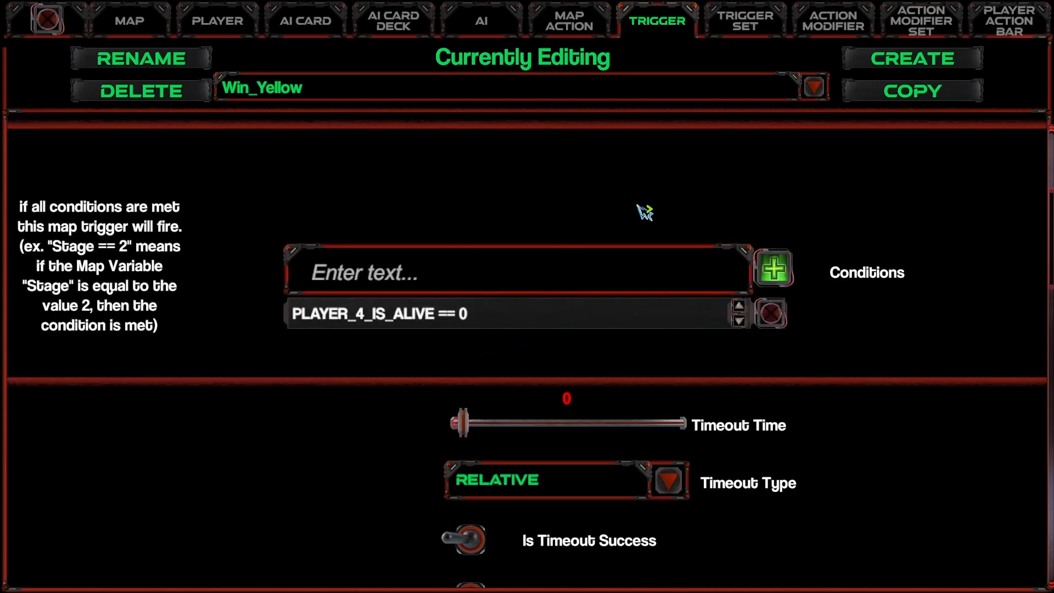
{"action": "left_click", "coordinate": [749, 20]}
{"action": "left_click", "coordinate": [468, 84]}
{"action": "left_click", "coordinate": [382, 83]}
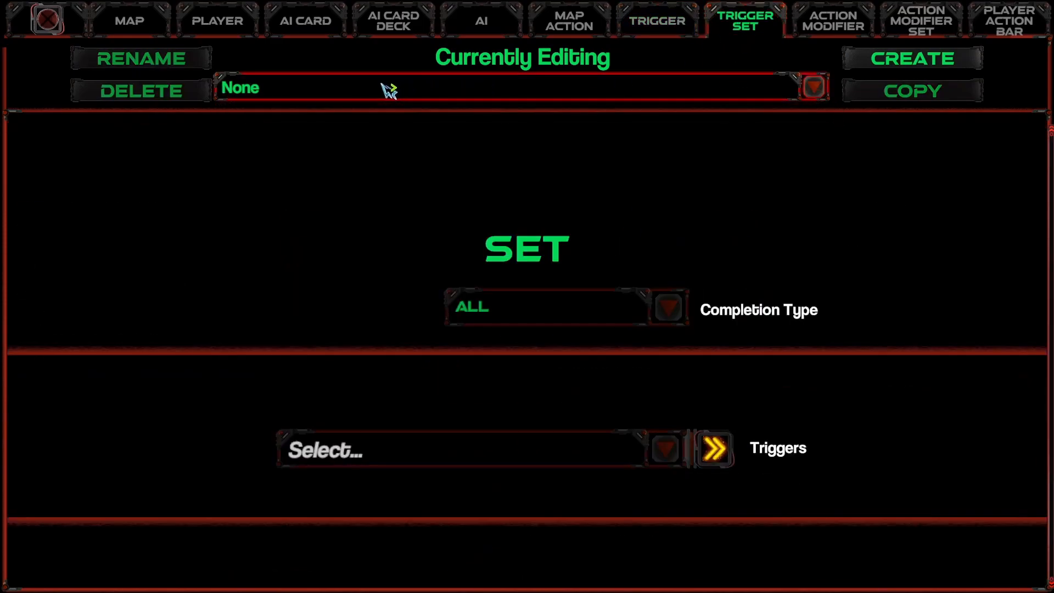
Create a trigger set of type Set named "End_Level_Set".
{"action": "left_click", "coordinate": [901, 61]}
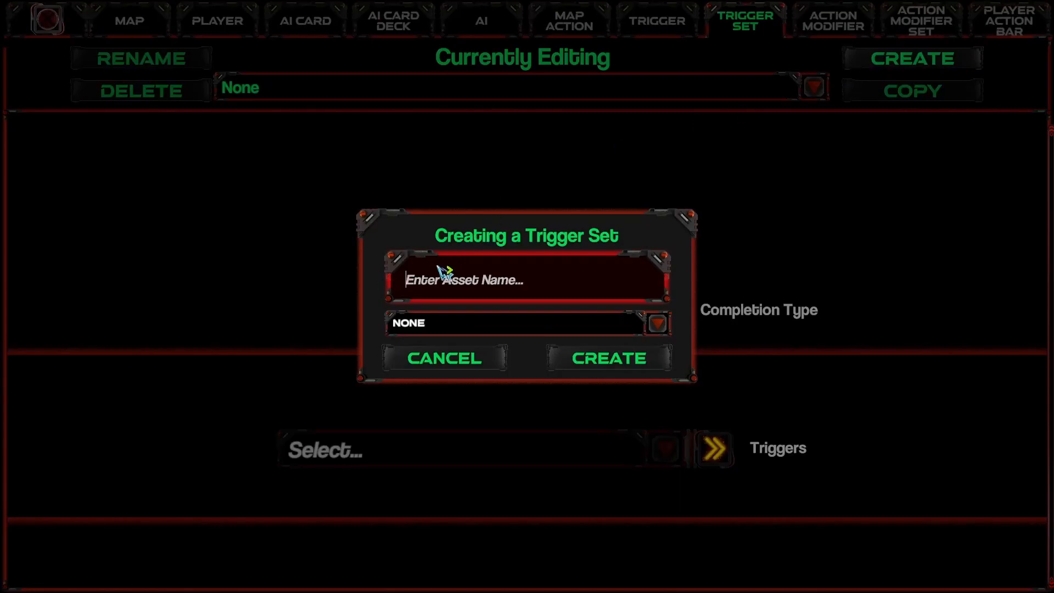
{"action": "left_click", "coordinate": [456, 285]}
{"action": "type", "text": "Win_Conditions"}
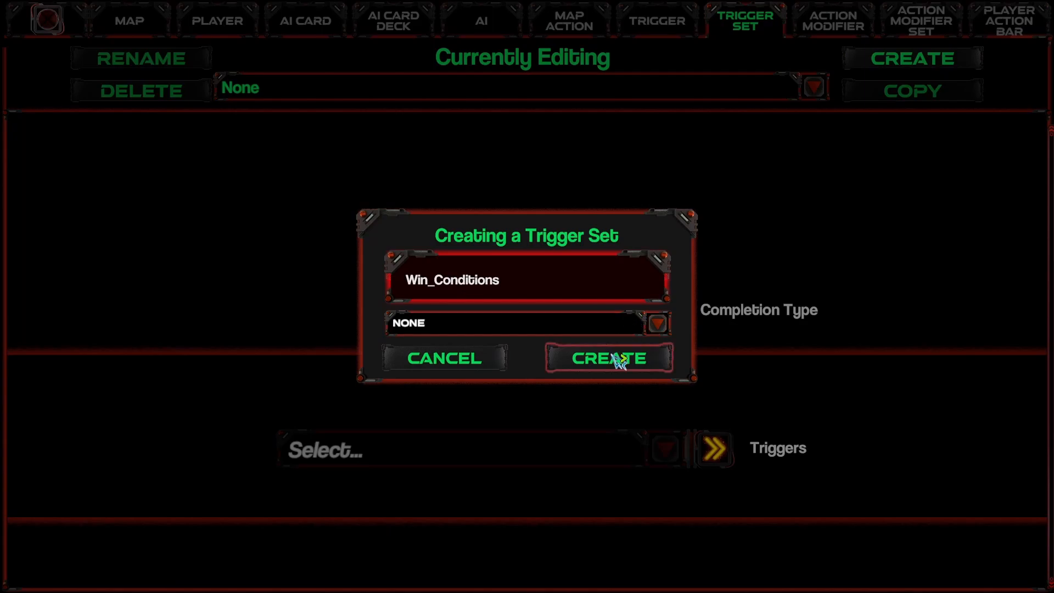
{"action": "left_click_drag", "start_coordinate": [516, 284], "coordinate": [305, 281]}
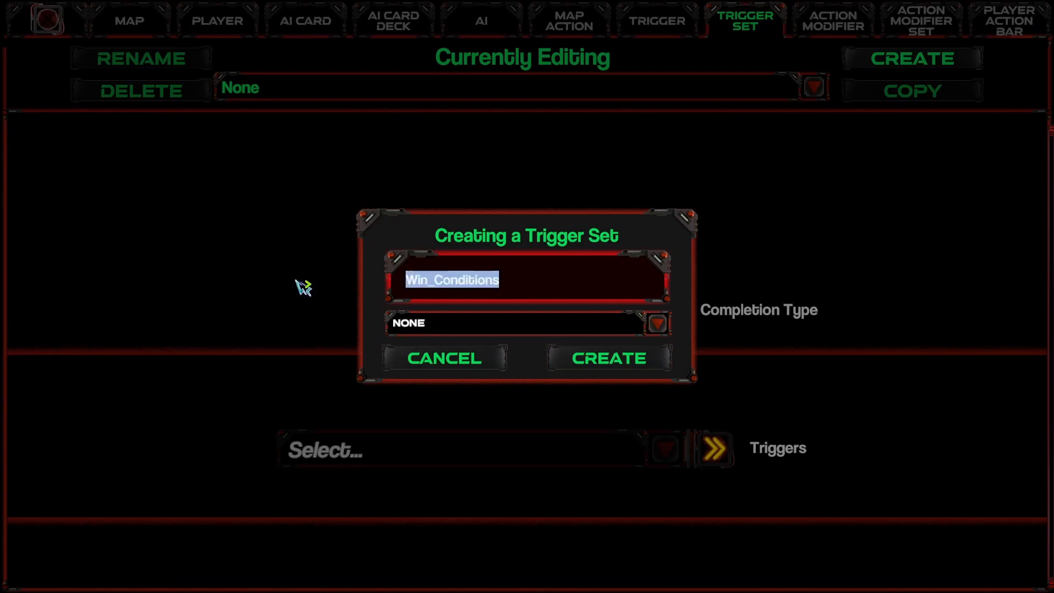
{"action": "type", "text": "End_Level_Set"}
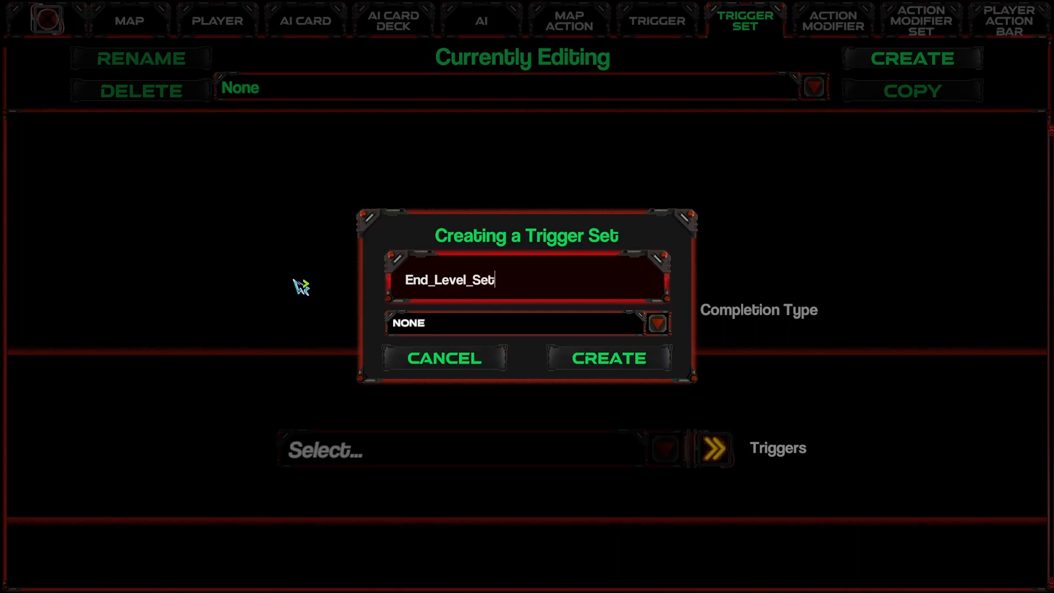
{"action": "left_click", "coordinate": [467, 328]}
{"action": "left_click", "coordinate": [446, 361]}
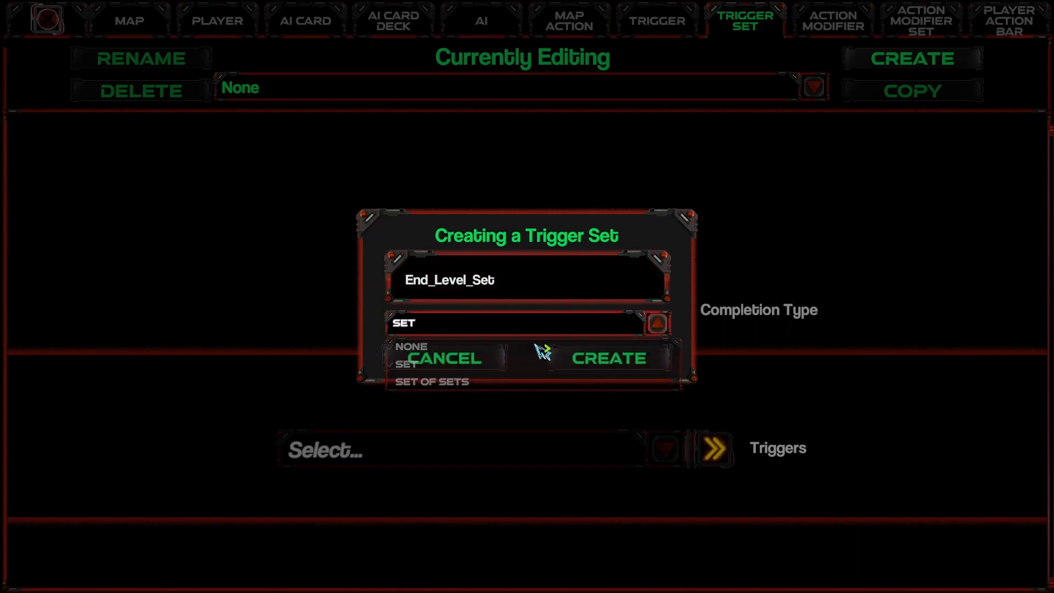
{"action": "left_click", "coordinate": [628, 362]}
{"action": "left_click", "coordinate": [682, 27]}
{"action": "left_click", "coordinate": [724, 30]}
Add the Win_Green and Win_Yellow triggers to End_Level_Set.
{"action": "mouse_move", "coordinate": [525, 332]}
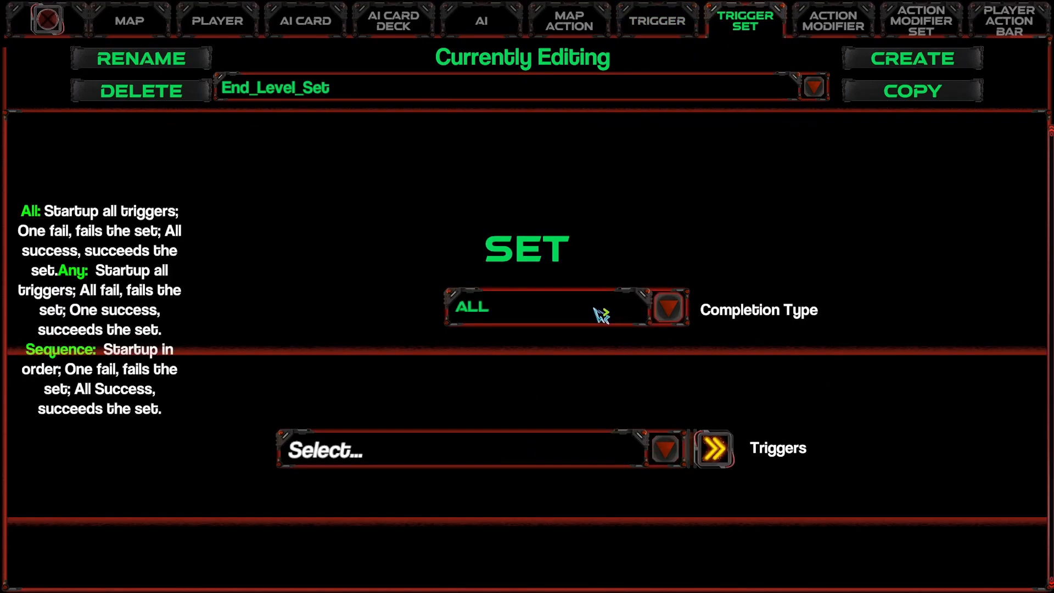
{"action": "left_click", "coordinate": [501, 451]}
{"action": "left_click", "coordinate": [364, 518]}
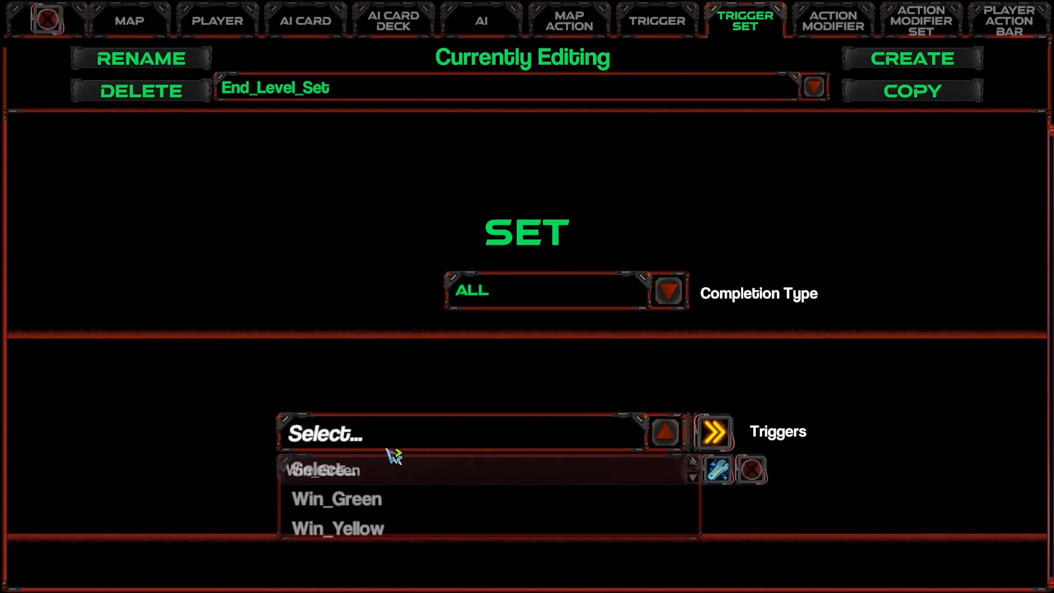
{"action": "left_click", "coordinate": [364, 527]}
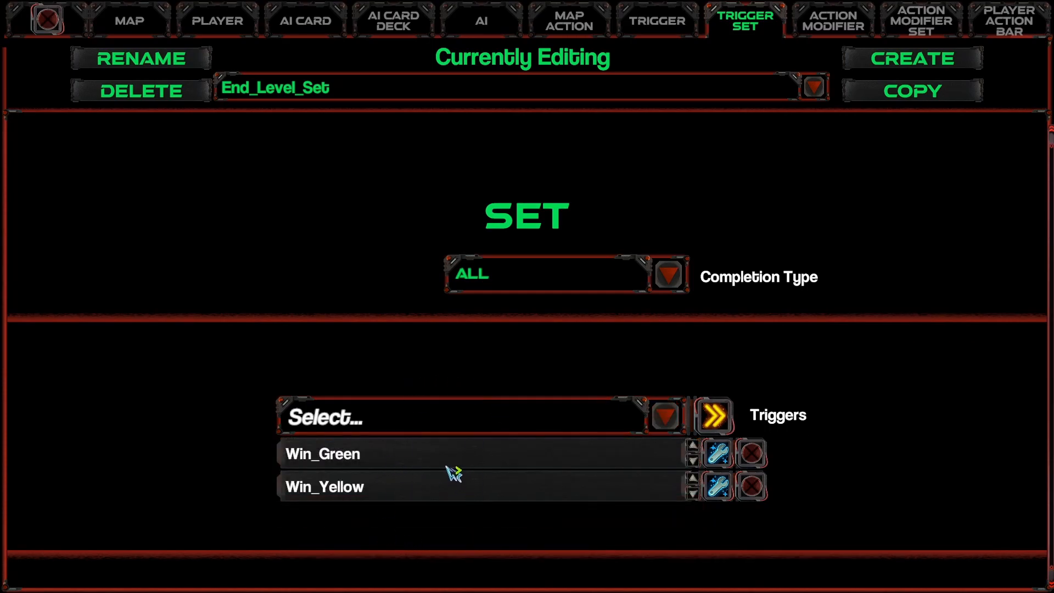
Create an Execute-type trigger named "Lose_Timeout".
{"action": "left_click", "coordinate": [656, 21]}
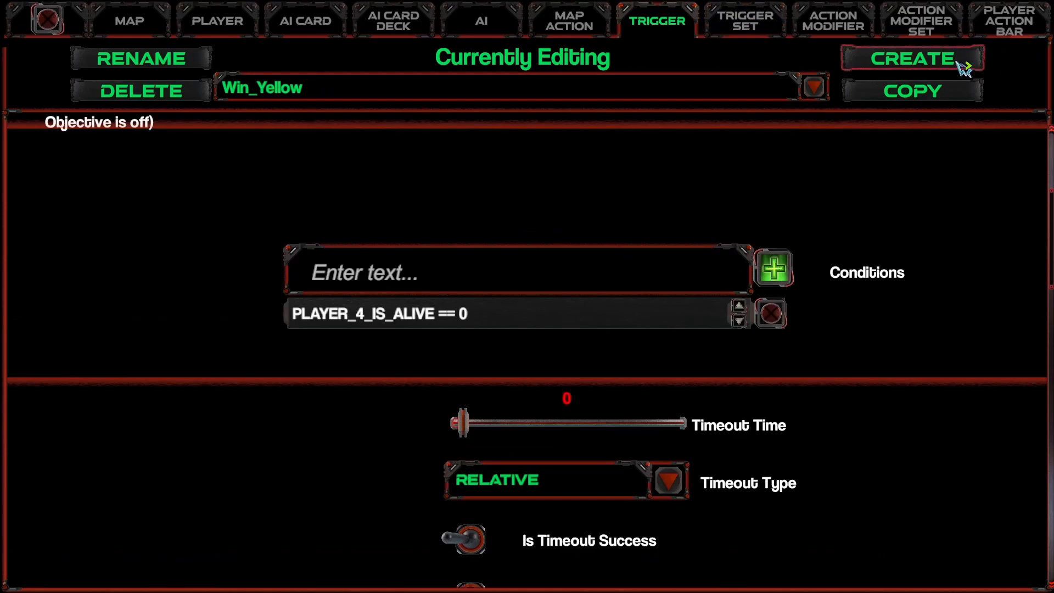
{"action": "left_click", "coordinate": [962, 61]}
{"action": "left_click", "coordinate": [604, 327]}
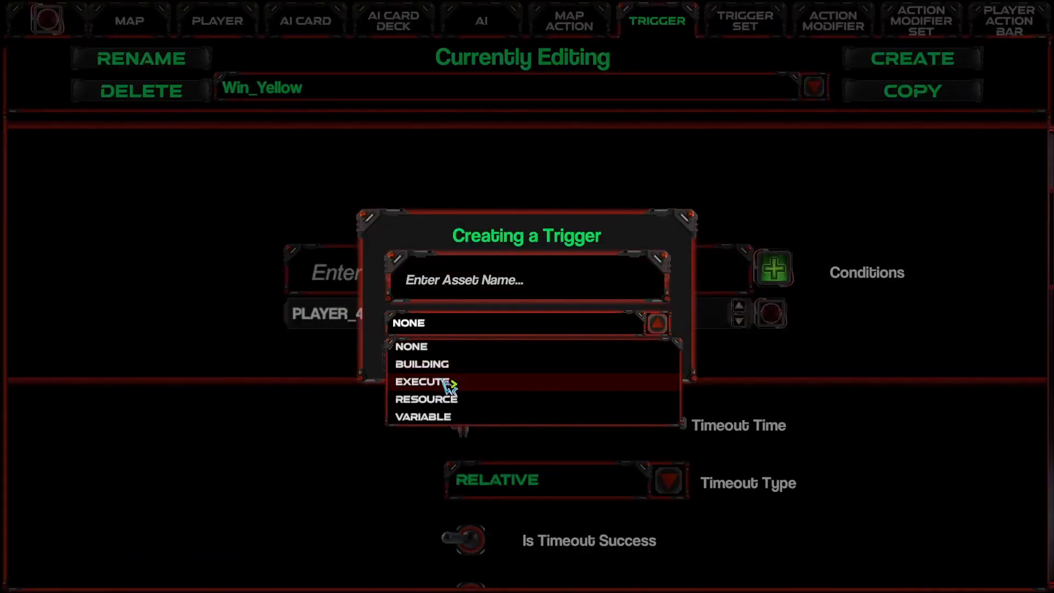
{"action": "left_click", "coordinate": [449, 382]}
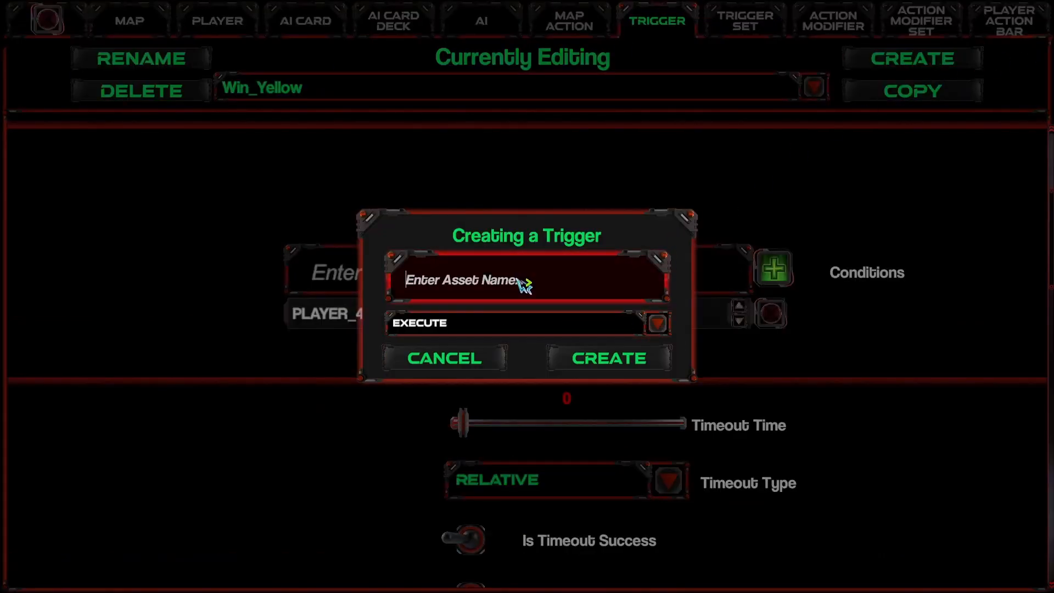
{"action": "left_click", "coordinate": [524, 284]}
{"action": "type", "text": "Lose_Timeout"}
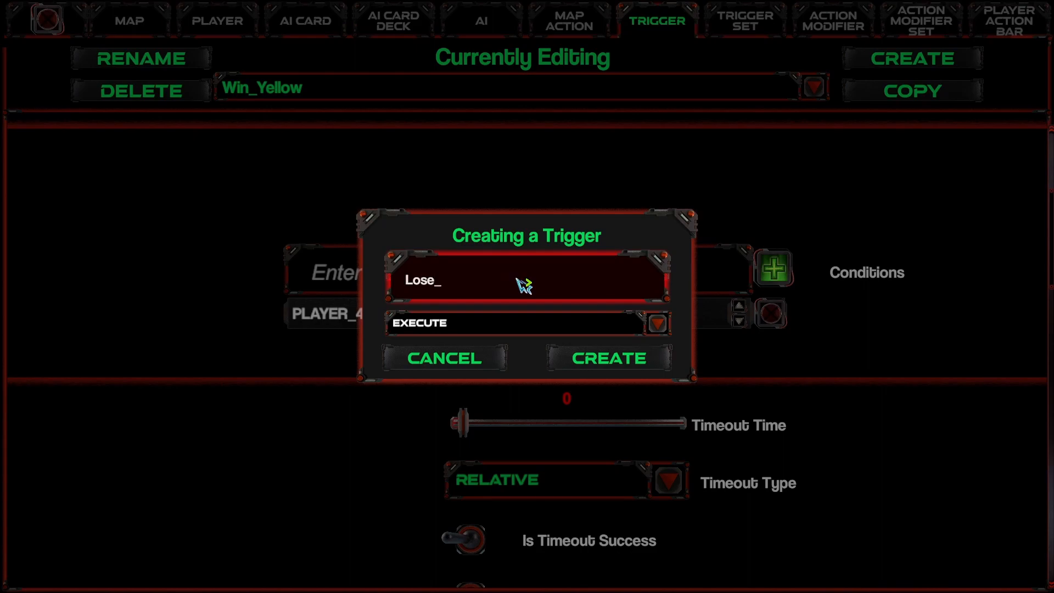
{"action": "left_click", "coordinate": [598, 365]}
Set the Lose_Timeout trigger's Delay Time to 300 and its Mark Type to Cumulative.
{"action": "scroll", "coordinate": [664, 354], "scroll_direction": "down", "scroll_amount": 3}
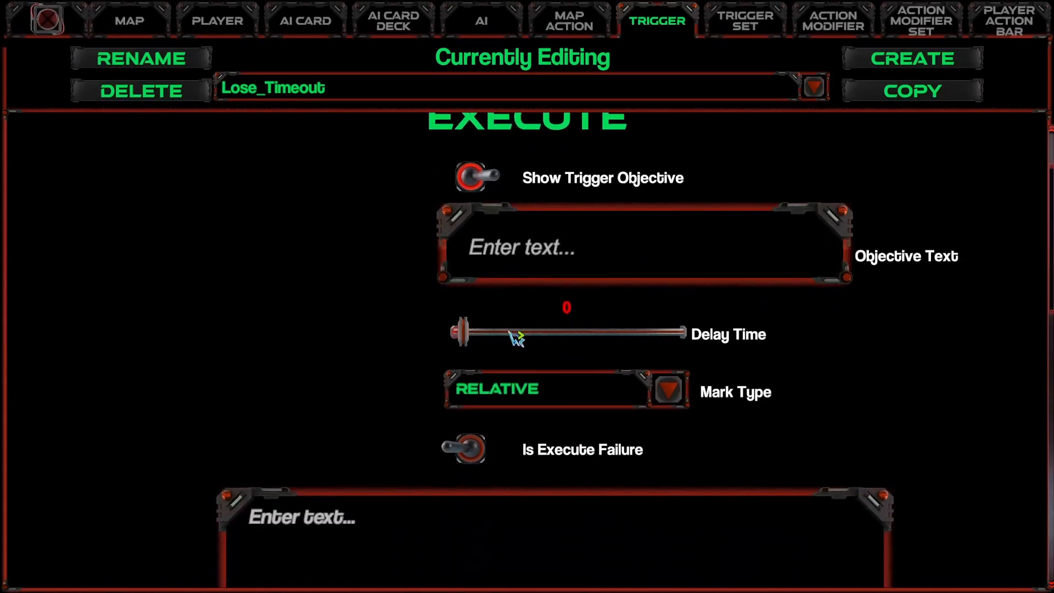
{"action": "left_click_drag", "start_coordinate": [465, 333], "coordinate": [480, 332]}
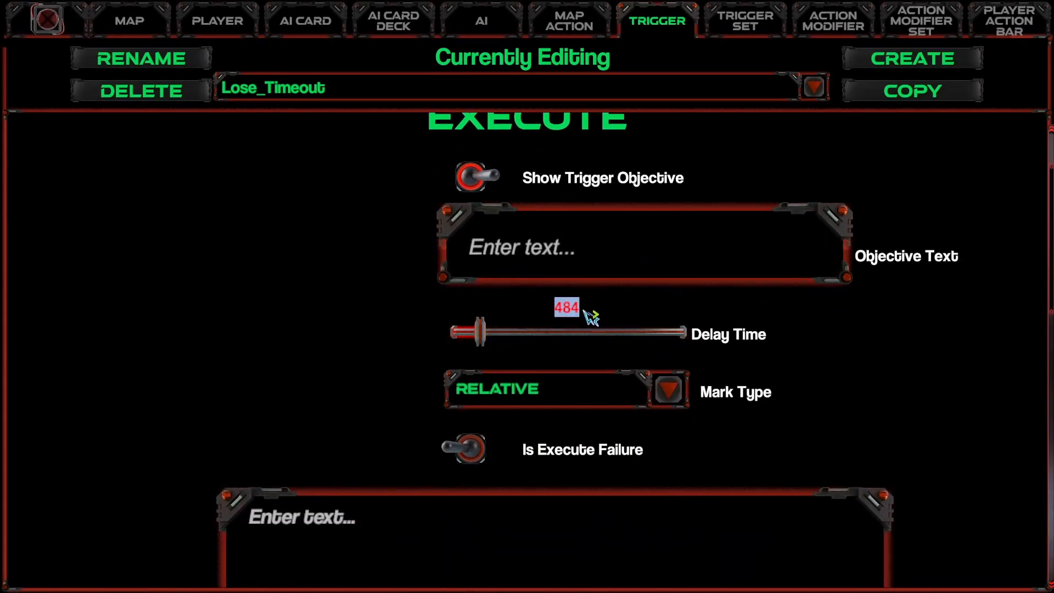
{"action": "type", "text": "300"}
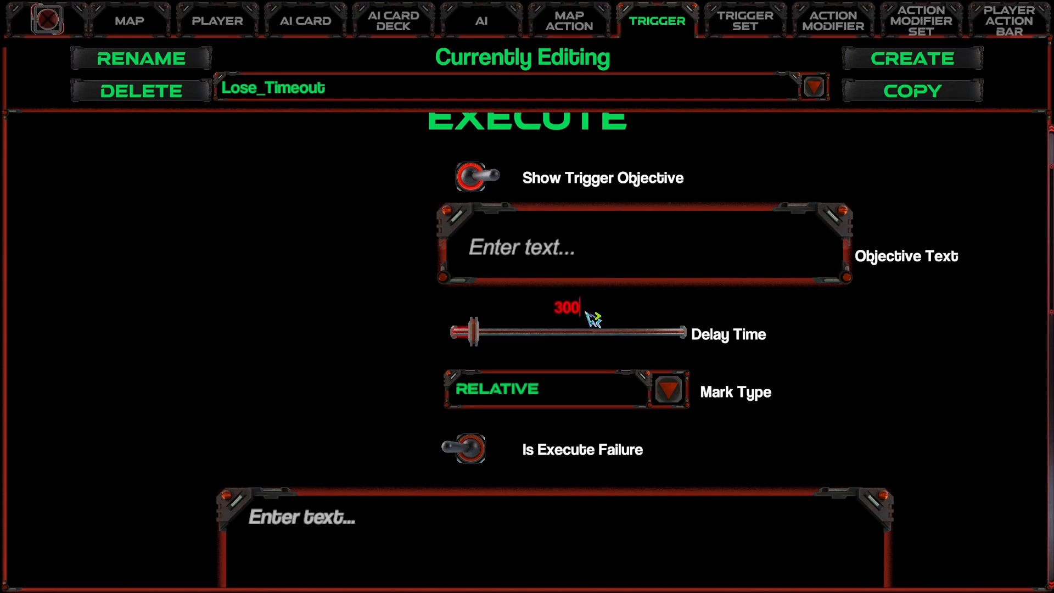
{"action": "scroll", "coordinate": [592, 329], "scroll_direction": "down", "scroll_amount": 1}
{"action": "left_click", "coordinate": [592, 372]}
{"action": "left_click", "coordinate": [511, 433]}
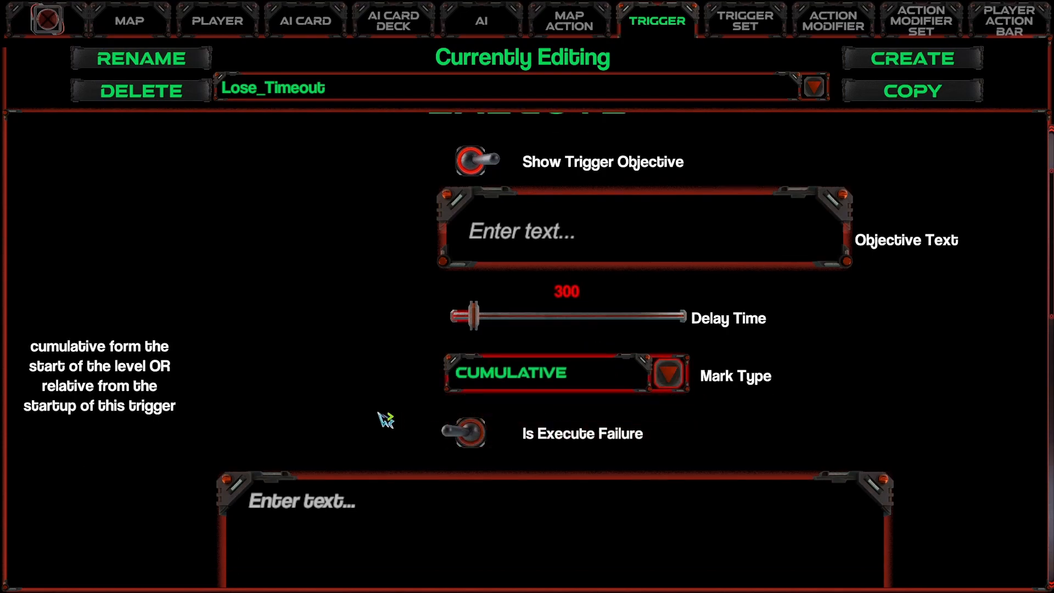
{"action": "scroll", "coordinate": [383, 420], "scroll_direction": "down", "scroll_amount": 2}
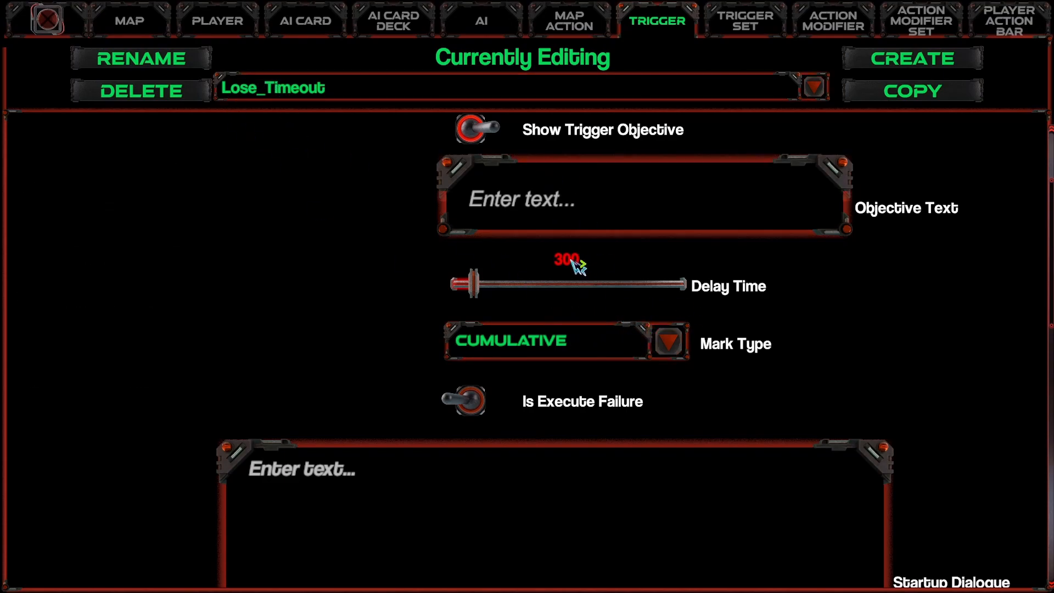
{"action": "scroll", "coordinate": [306, 377], "scroll_direction": "down", "scroll_amount": 3}
{"action": "scroll", "coordinate": [310, 381], "scroll_direction": "up", "scroll_amount": 3}
{"action": "scroll", "coordinate": [456, 442], "scroll_direction": "up", "scroll_amount": 2}
{"action": "scroll", "coordinate": [305, 370], "scroll_direction": "down", "scroll_amount": 3}
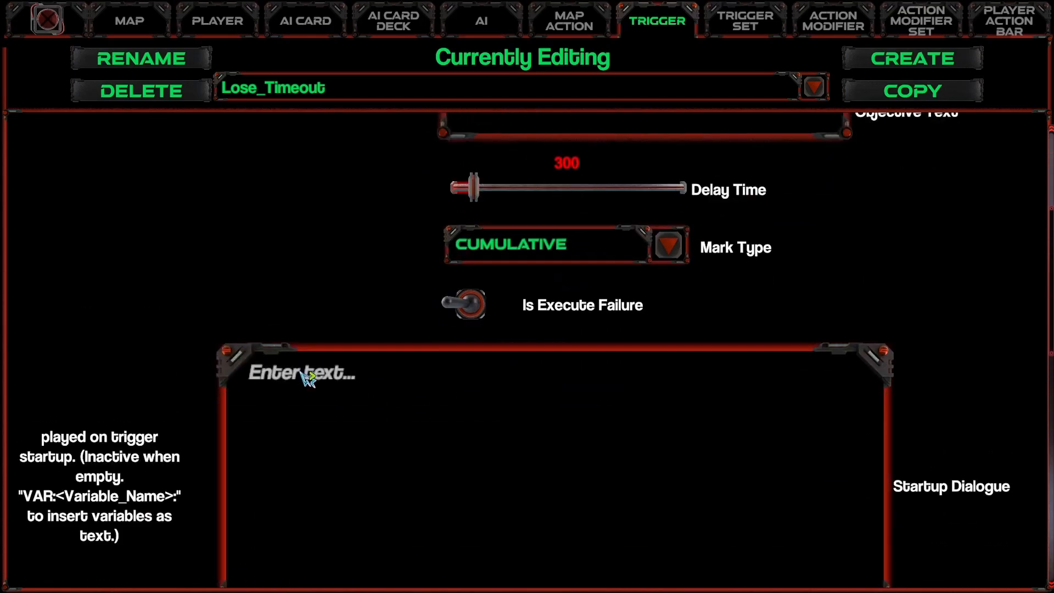
{"action": "scroll", "coordinate": [323, 390], "scroll_direction": "up", "scroll_amount": 4}
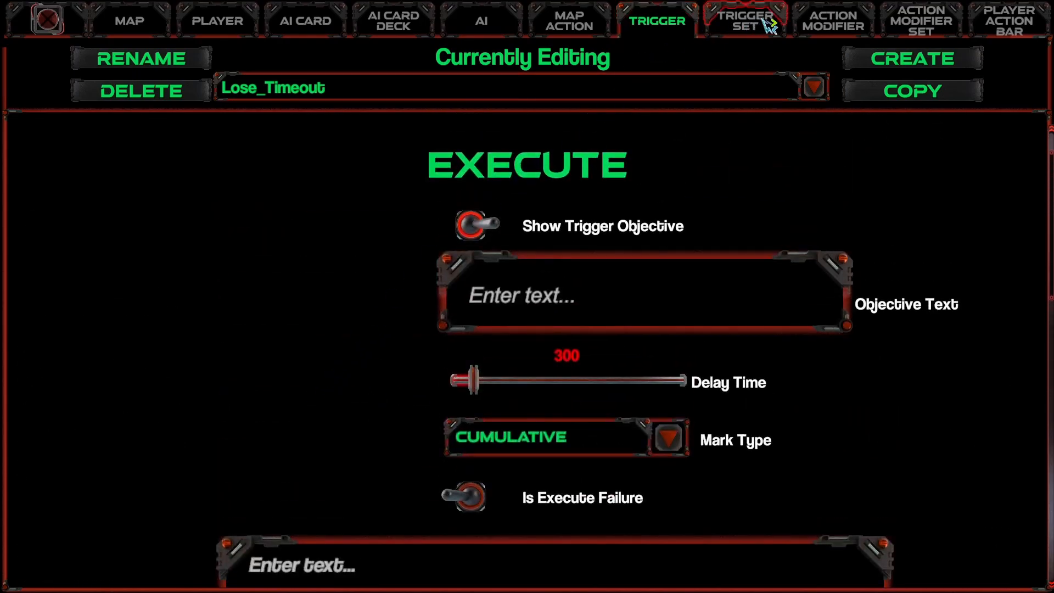
Add the Lose_Timeout trigger to the triggers of End_Level_Set.
{"action": "left_click", "coordinate": [757, 24]}
{"action": "left_click", "coordinate": [599, 418]}
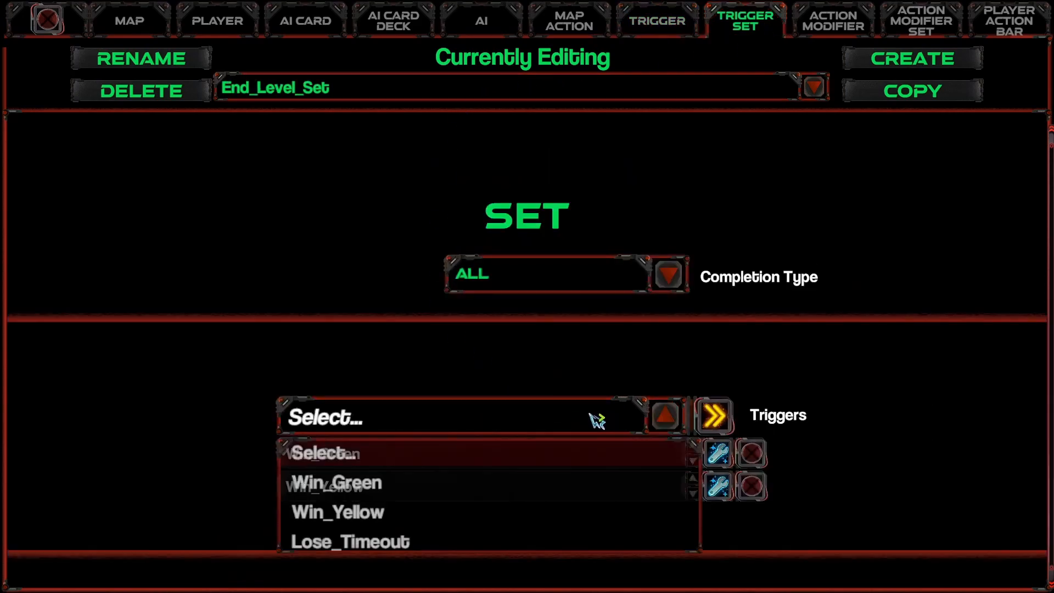
{"action": "left_click", "coordinate": [365, 543]}
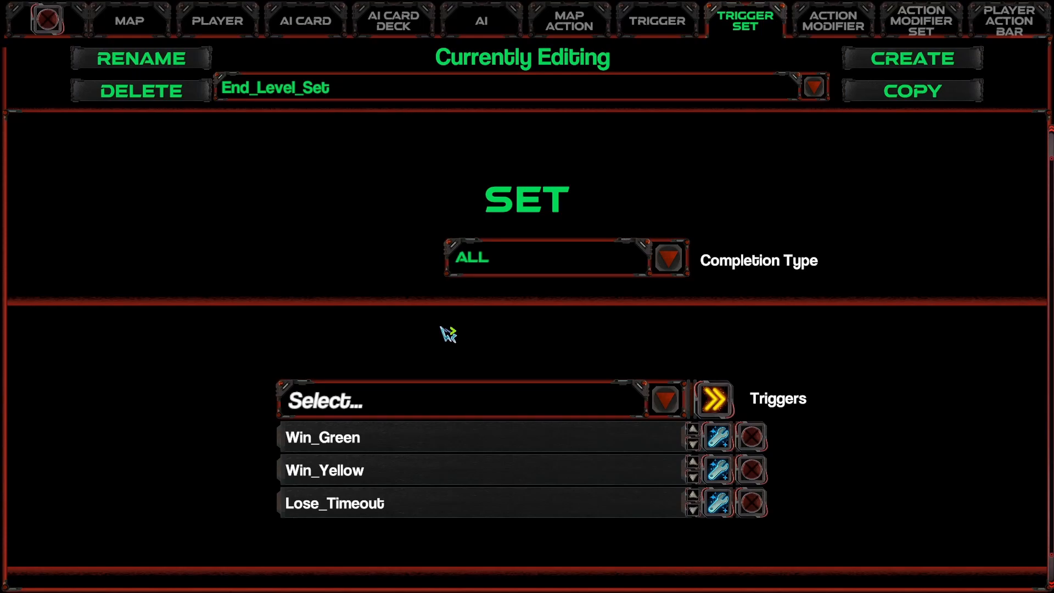
Add End_Level_Set to the Map Startup Trigger Sets of the Gari Game map.
{"action": "left_click", "coordinate": [141, 25]}
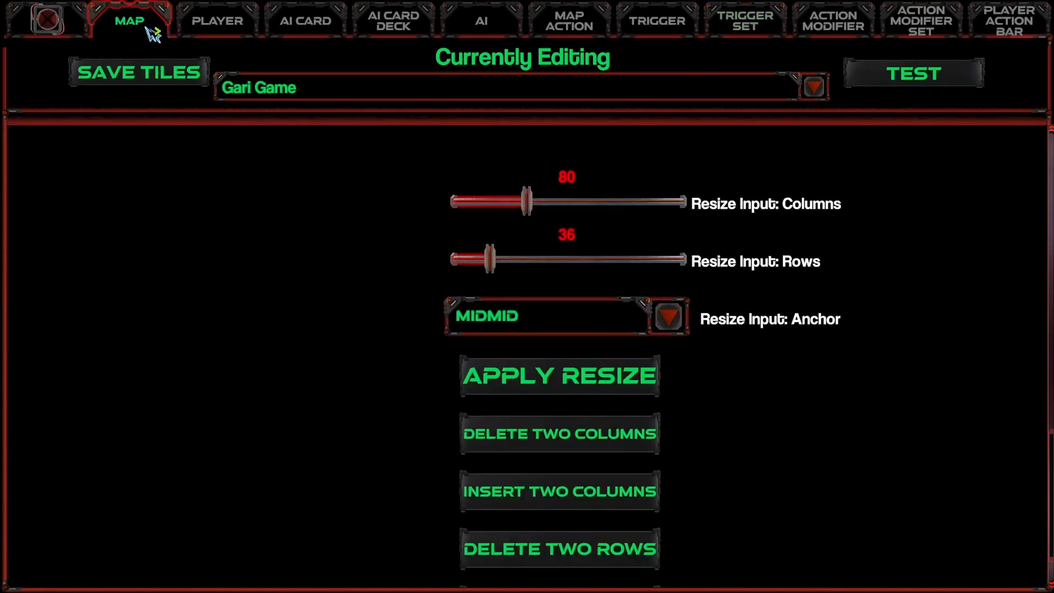
{"action": "scroll", "coordinate": [317, 324], "scroll_direction": "down", "scroll_amount": 5}
{"action": "scroll", "coordinate": [330, 329], "scroll_direction": "up", "scroll_amount": 10}
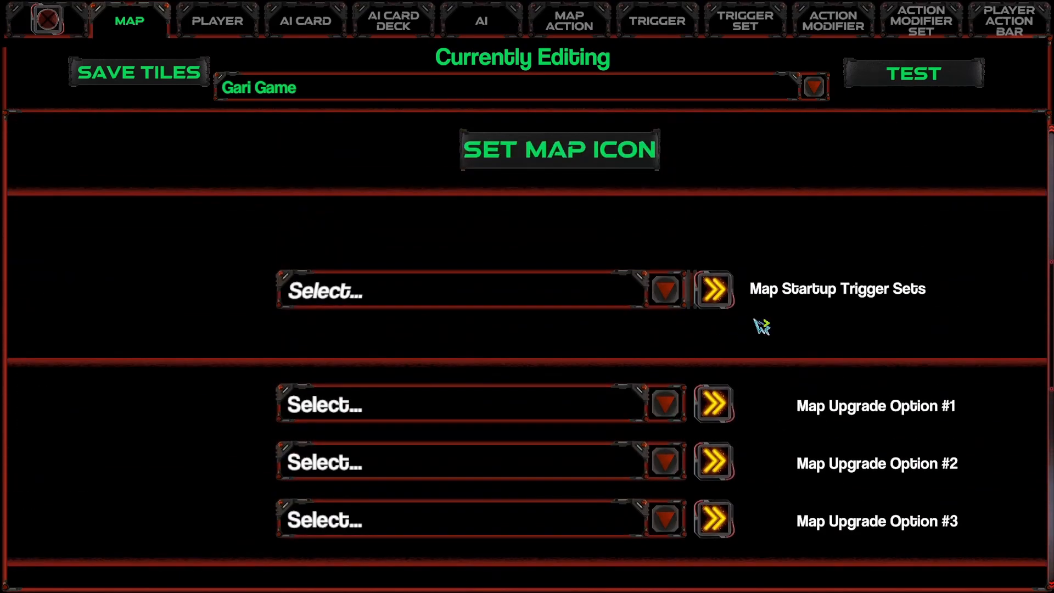
{"action": "left_click", "coordinate": [624, 299]}
{"action": "left_click", "coordinate": [447, 355]}
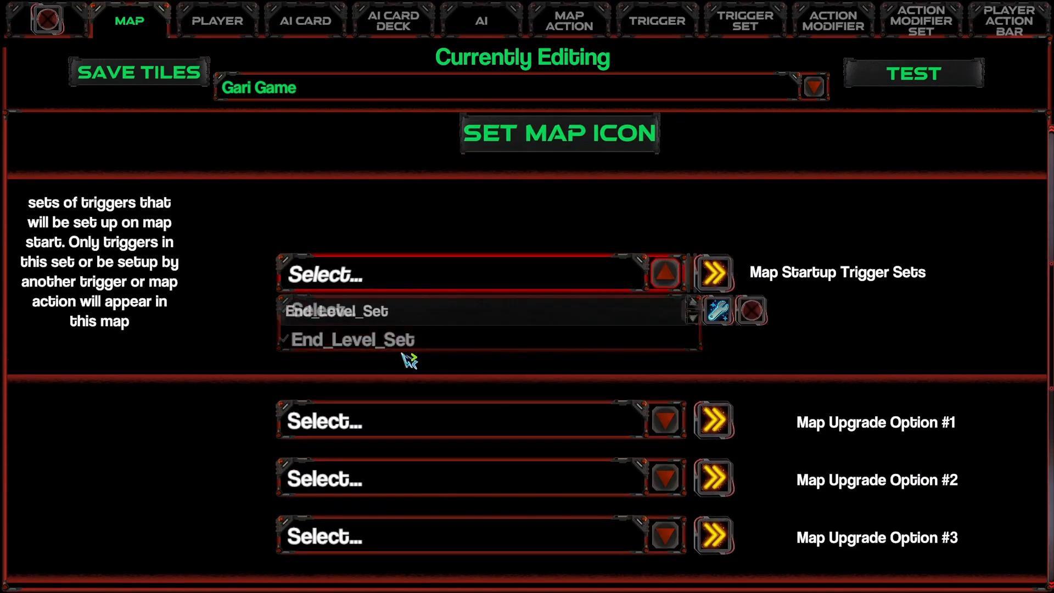
Run a test of the map, then return to the map editor.
{"action": "left_click", "coordinate": [914, 74]}
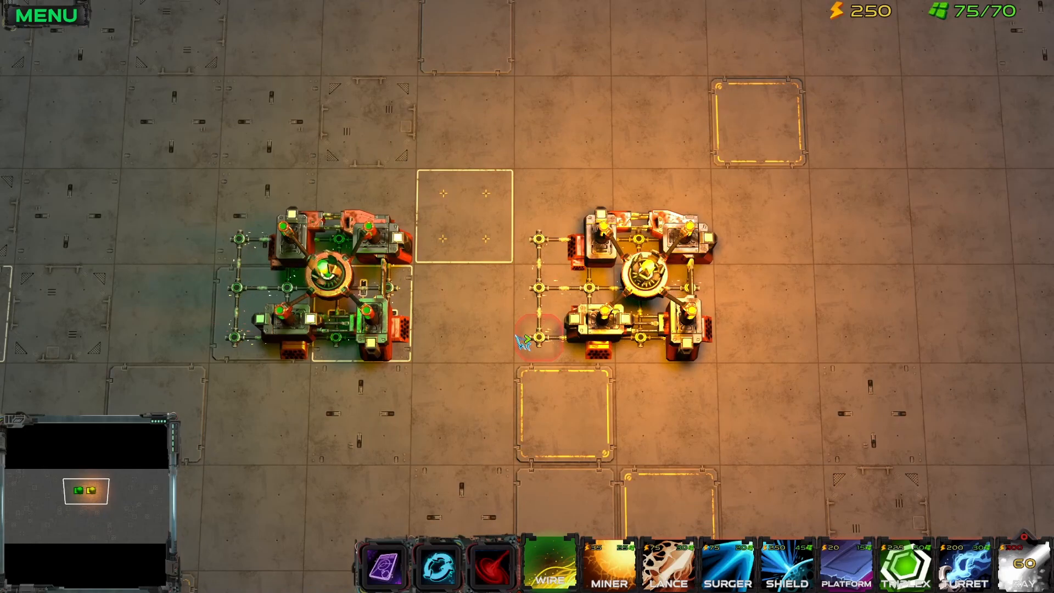
{"action": "key", "text": "Escape"}
{"action": "left_click", "coordinate": [565, 267]}
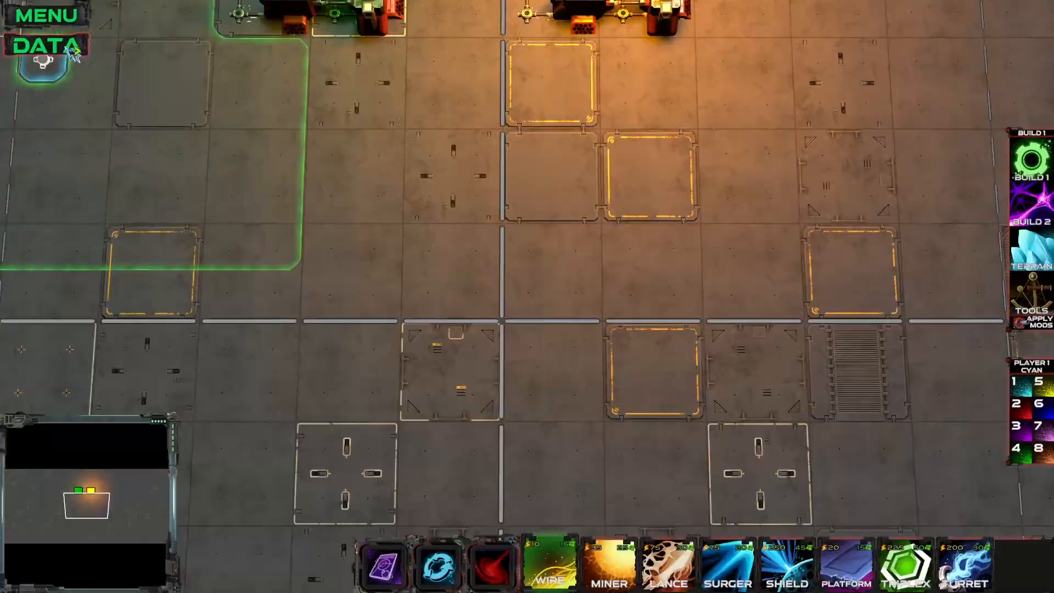
Open the map data and review Player4_Lime's nanite, energy and AI controller settings.
{"action": "left_click", "coordinate": [73, 53]}
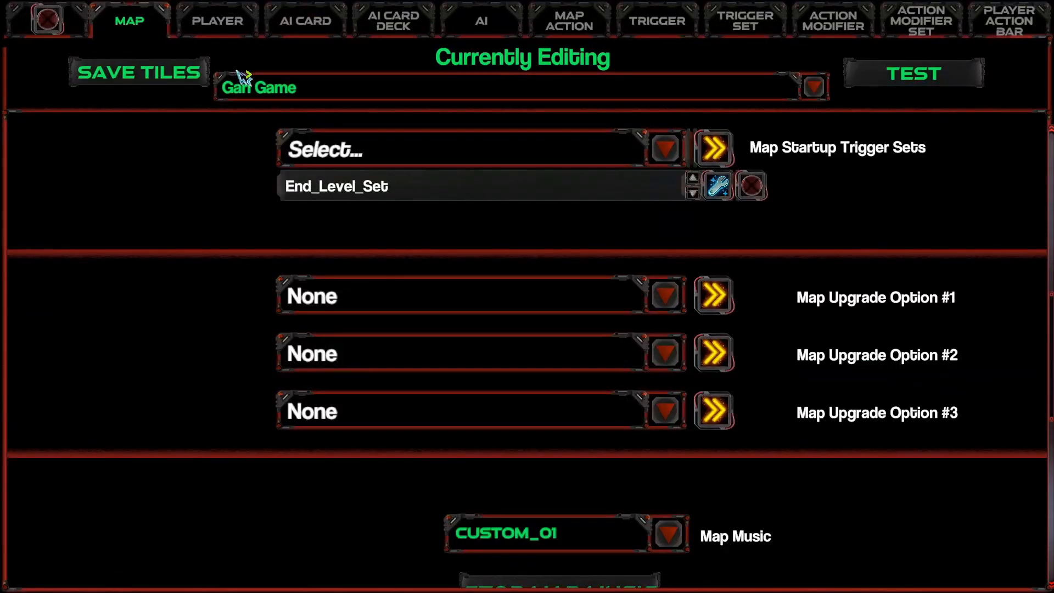
{"action": "left_click", "coordinate": [220, 26]}
{"action": "left_click", "coordinate": [337, 97]}
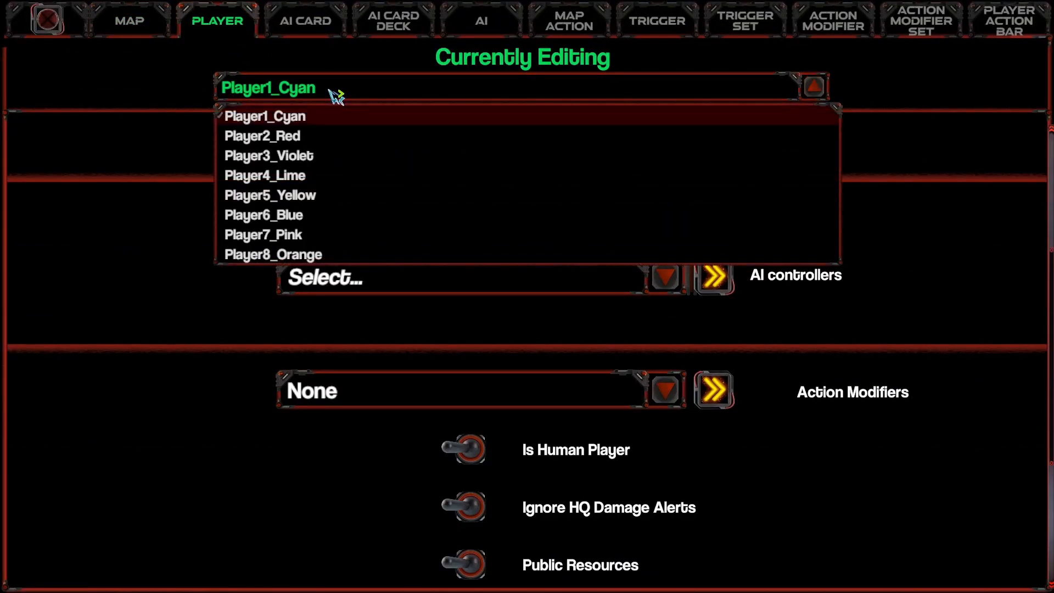
{"action": "left_click", "coordinate": [269, 175]}
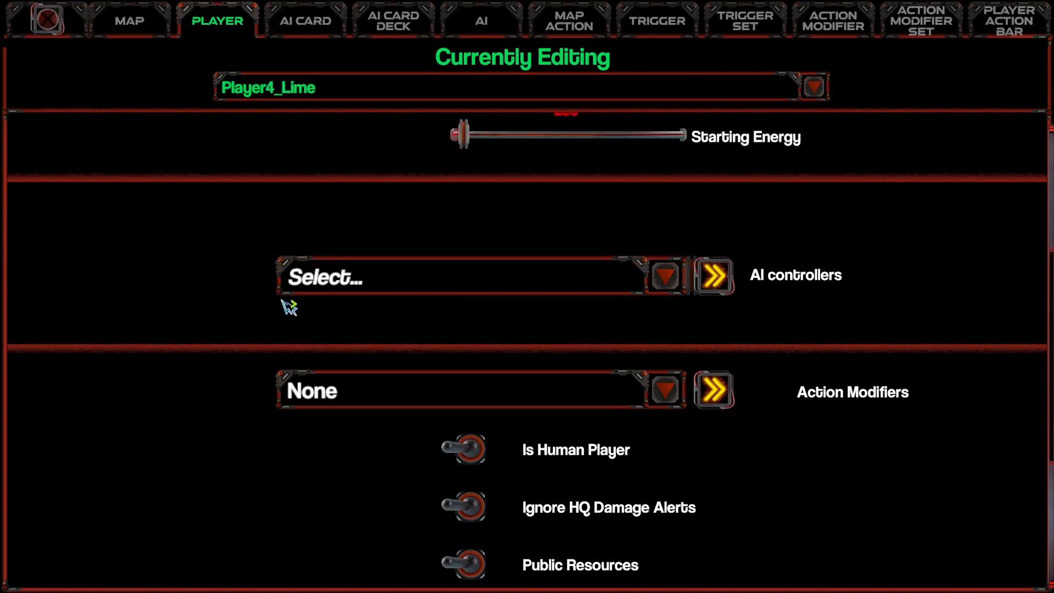
{"action": "scroll", "coordinate": [329, 324], "scroll_direction": "down", "scroll_amount": 1}
{"action": "scroll", "coordinate": [143, 301], "scroll_direction": "up", "scroll_amount": 5}
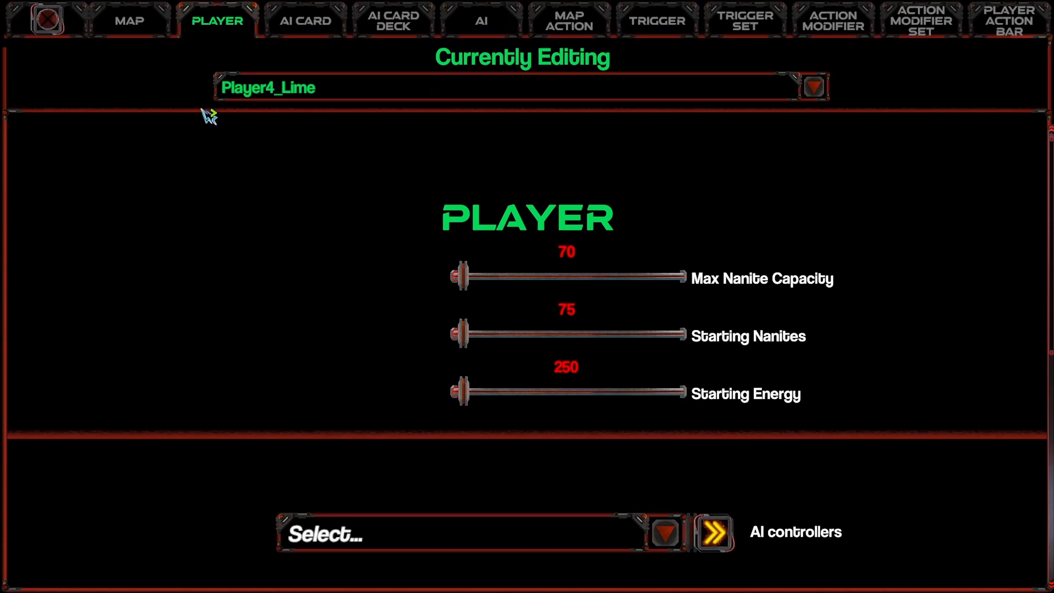
Open the Win_Green trigger from the startup trigger set and review its objective, conditions, timeout, dialogue and map action settings.
{"action": "left_click", "coordinate": [129, 17]}
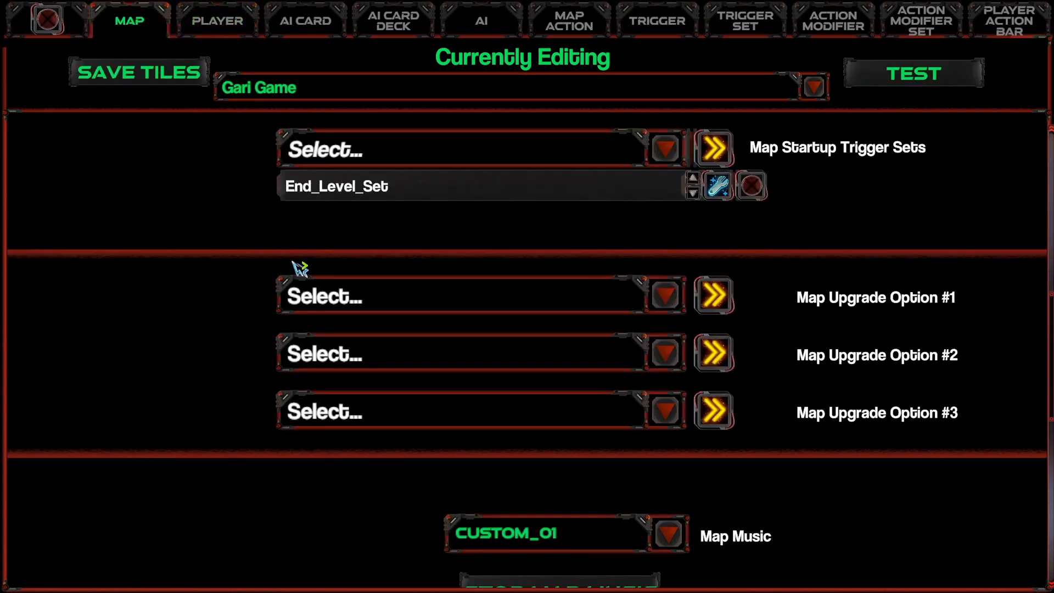
{"action": "scroll", "coordinate": [560, 201], "scroll_direction": "up", "scroll_amount": 4}
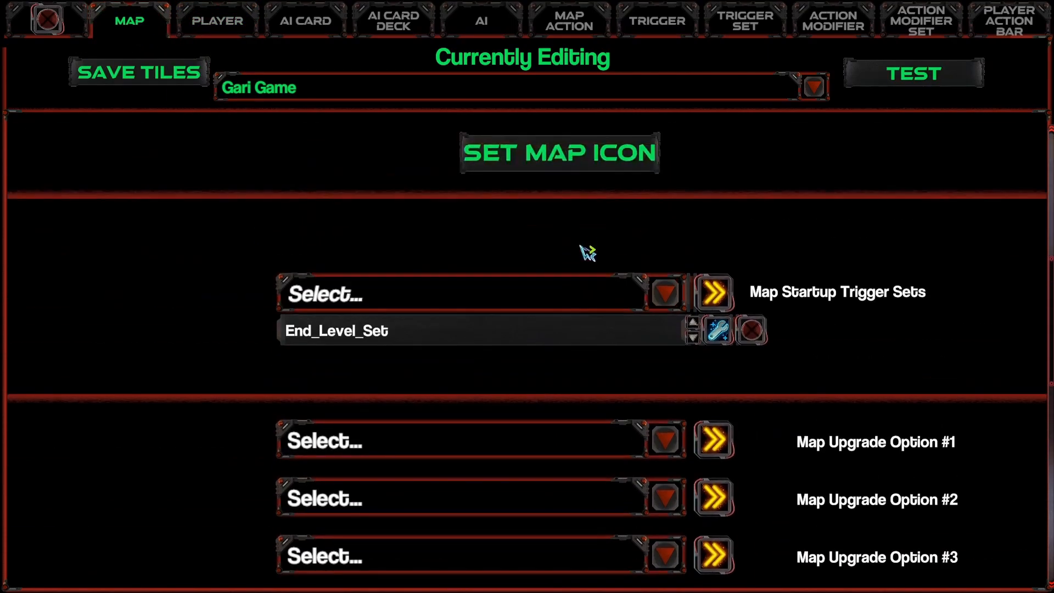
{"action": "left_click", "coordinate": [717, 427]}
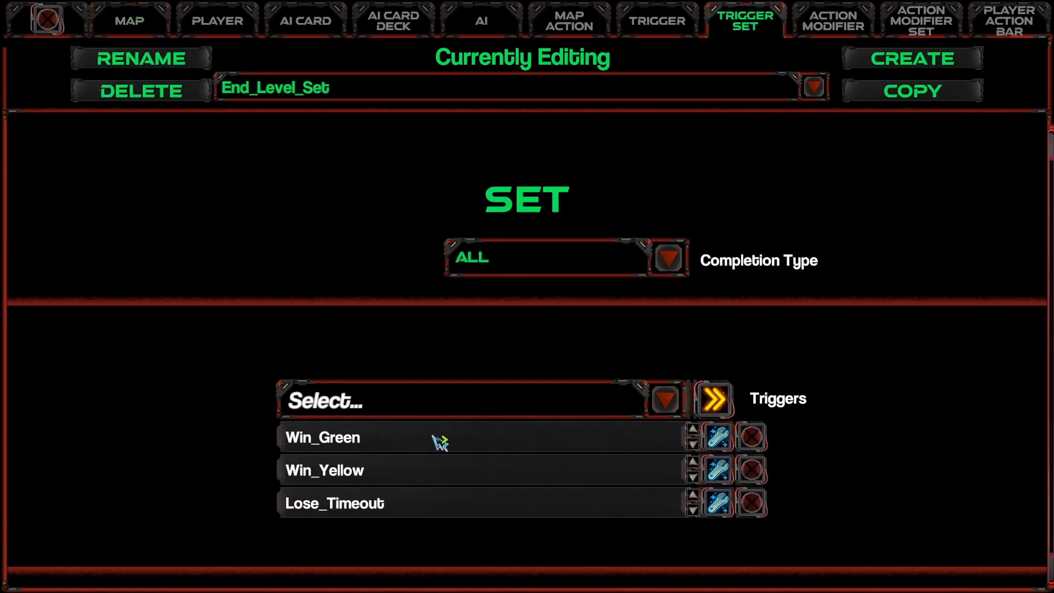
{"action": "left_click", "coordinate": [717, 437]}
{"action": "scroll", "coordinate": [376, 367], "scroll_direction": "up", "scroll_amount": 6}
{"action": "scroll", "coordinate": [388, 370], "scroll_direction": "down", "scroll_amount": 4}
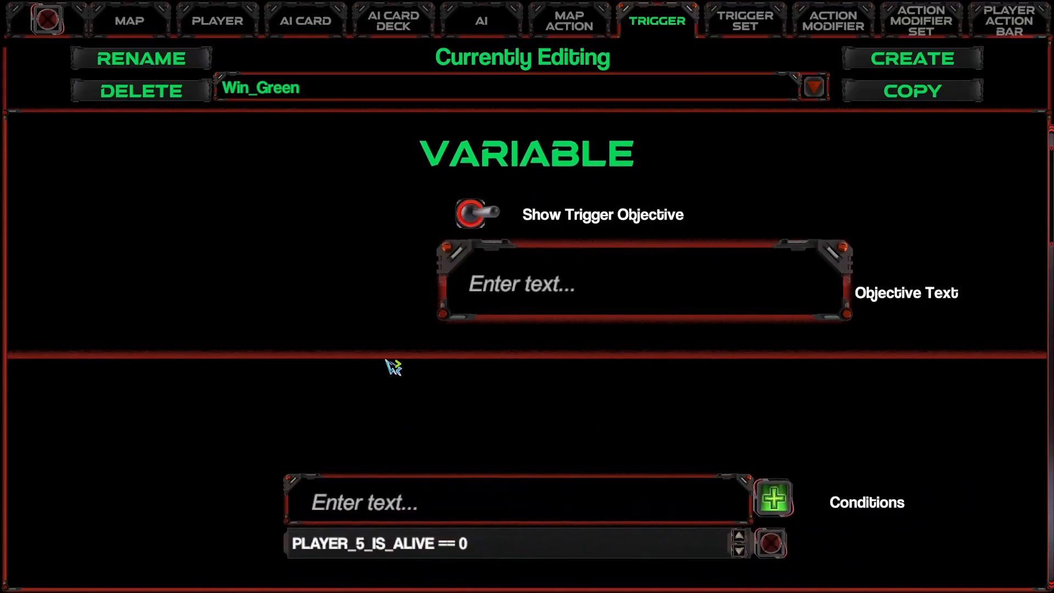
{"action": "scroll", "coordinate": [394, 368], "scroll_direction": "up", "scroll_amount": 4}
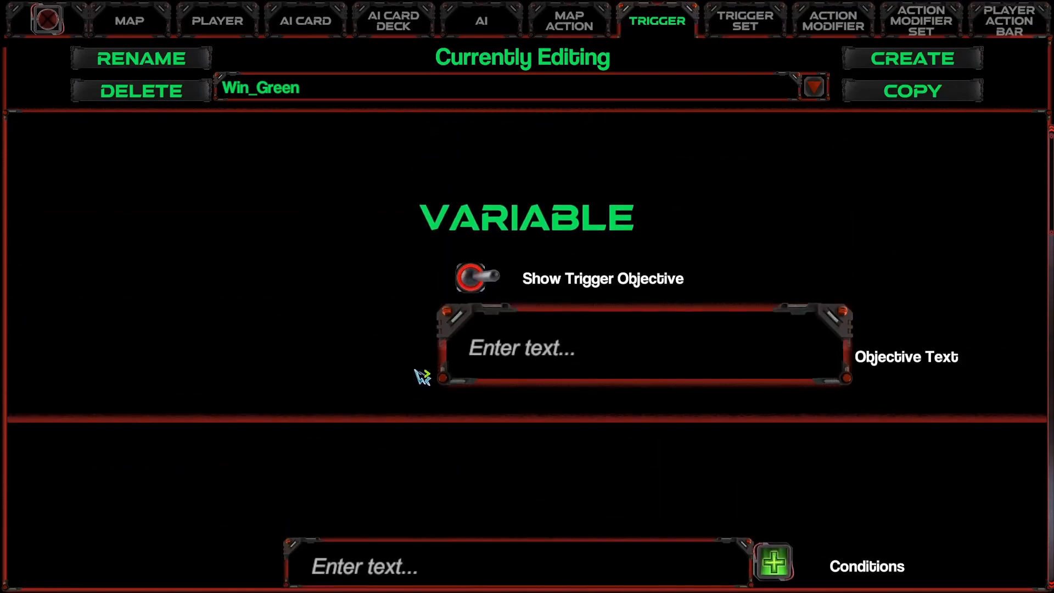
{"action": "scroll", "coordinate": [494, 291], "scroll_direction": "down", "scroll_amount": 8}
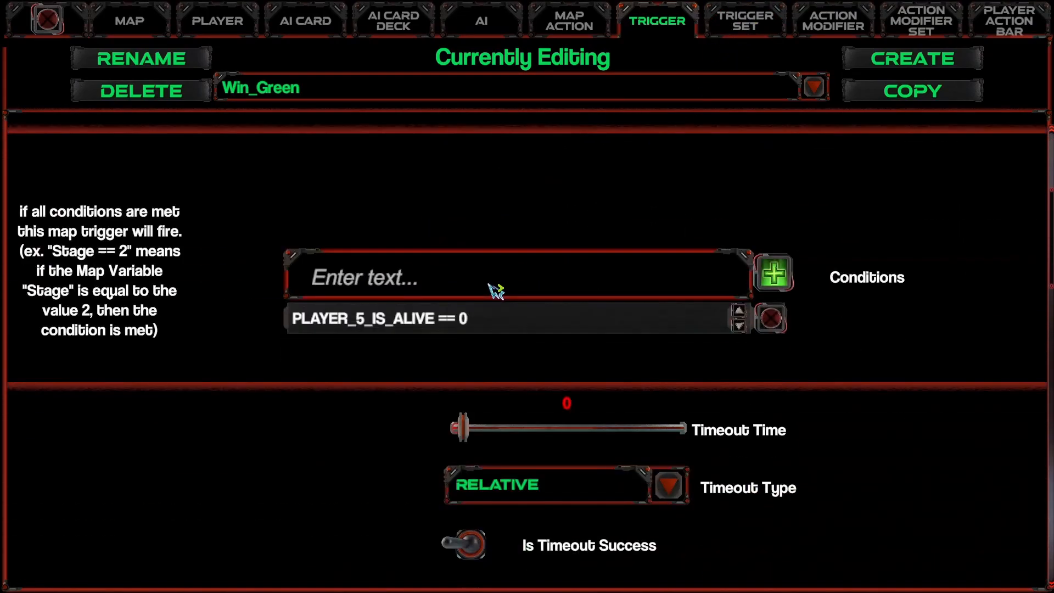
{"action": "scroll", "coordinate": [447, 308], "scroll_direction": "down", "scroll_amount": 20}
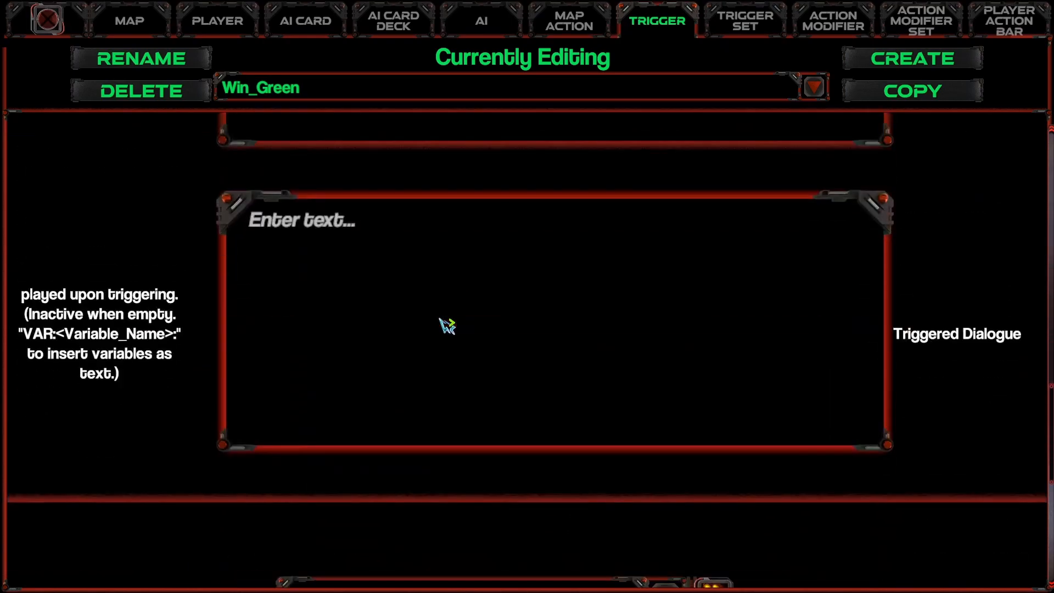
{"action": "scroll", "coordinate": [448, 328], "scroll_direction": "down", "scroll_amount": 8}
{"action": "scroll", "coordinate": [280, 327], "scroll_direction": "up", "scroll_amount": 13}
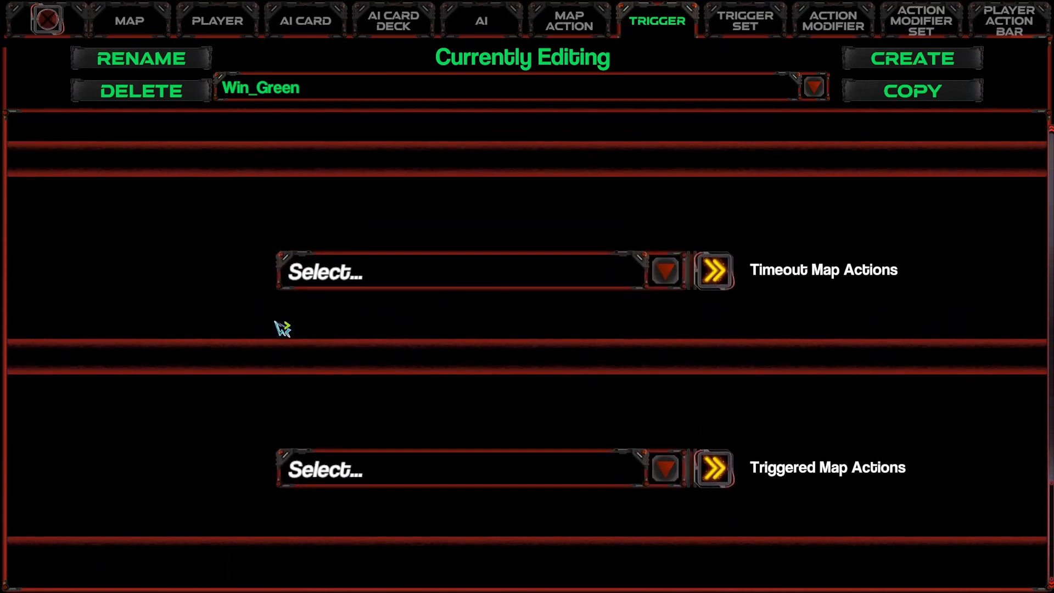
{"action": "scroll", "coordinate": [290, 332], "scroll_direction": "up", "scroll_amount": 10}
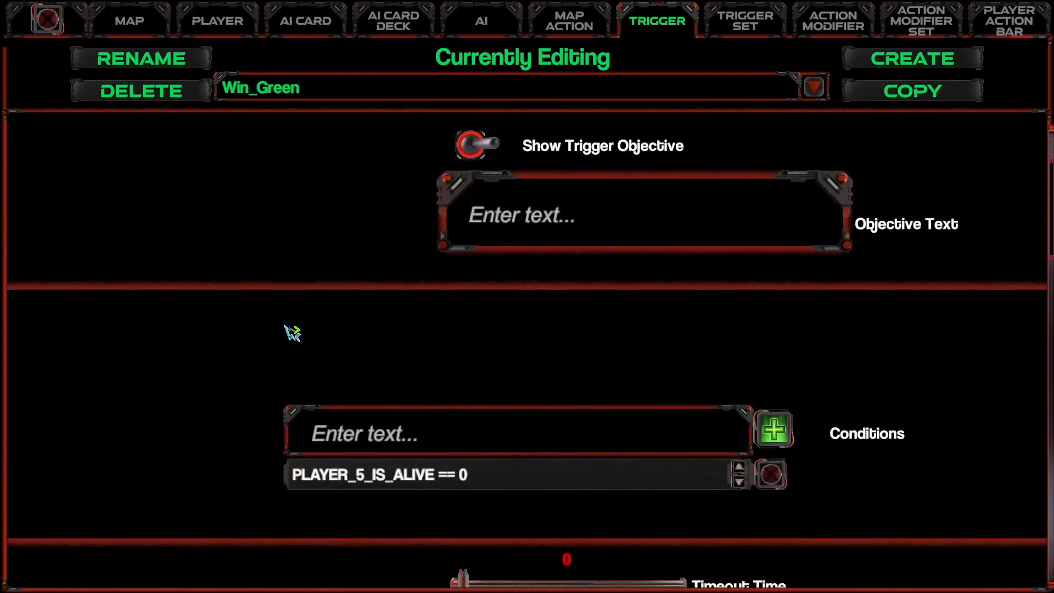
{"action": "scroll", "coordinate": [288, 324], "scroll_direction": "up", "scroll_amount": 2}
Close the map data, start a new test of the map, and place a wire on the inner side of the green base.
{"action": "left_click", "coordinate": [47, 19]}
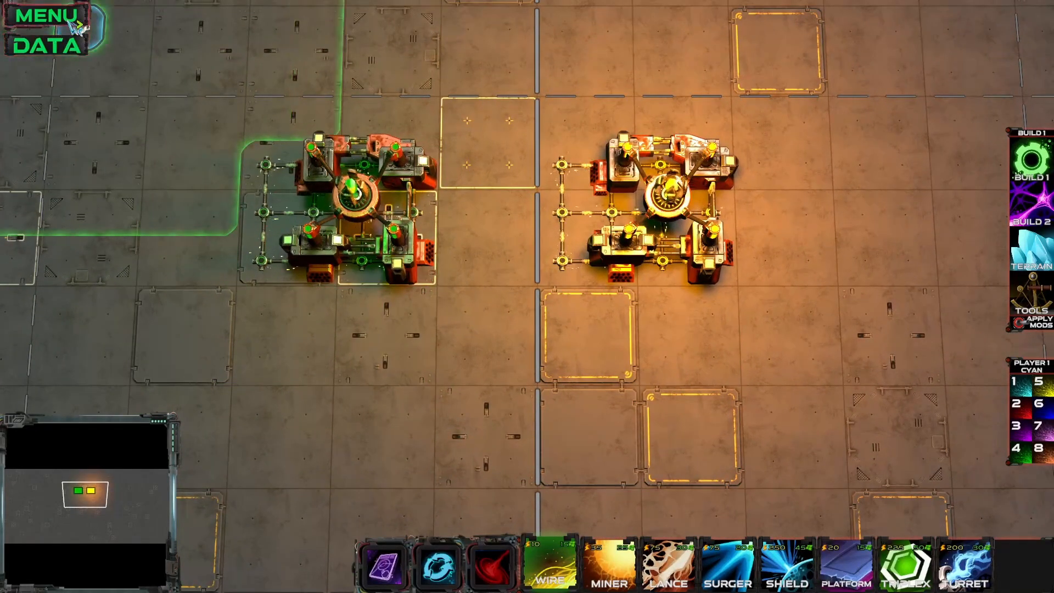
{"action": "left_click", "coordinate": [66, 18]}
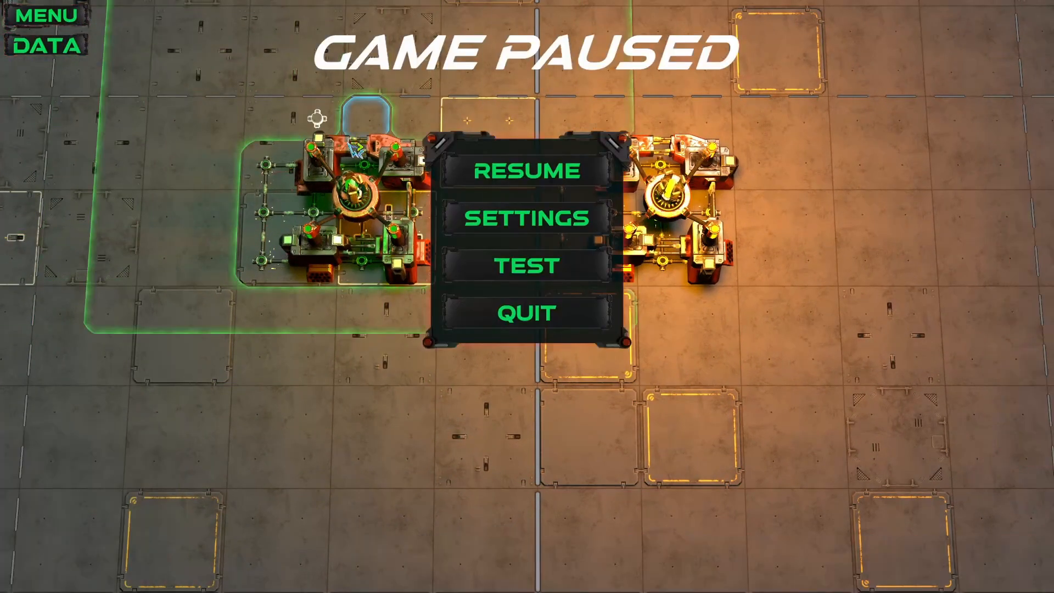
{"action": "left_click", "coordinate": [605, 279]}
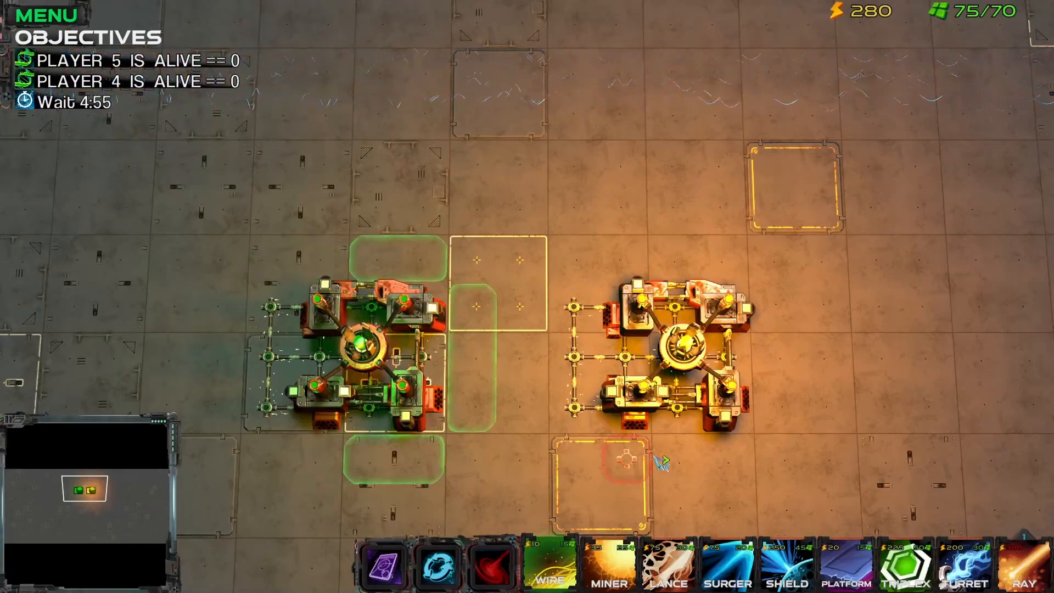
{"action": "left_click", "coordinate": [472, 356]}
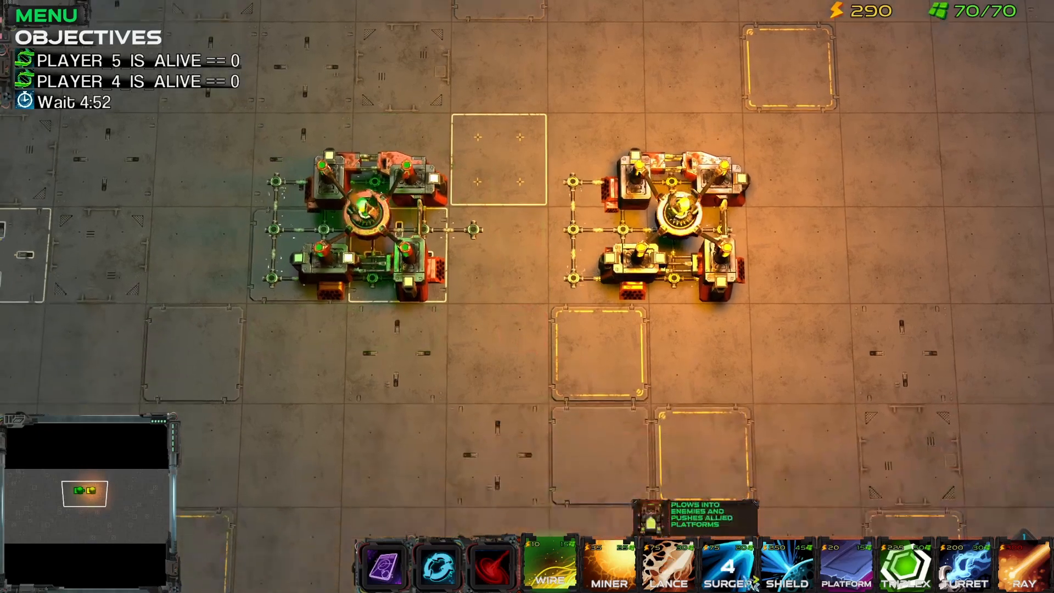
Attack the yellow base in the test by placing a surger and two lances between the green and yellow bases.
{"action": "left_click", "coordinate": [727, 565]}
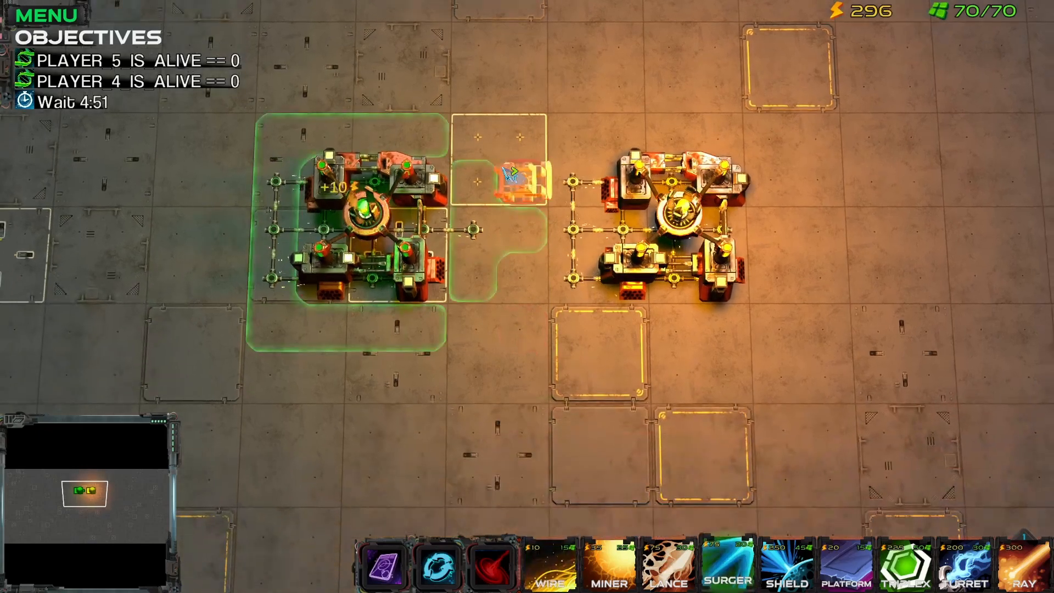
{"action": "left_click", "coordinate": [471, 190]}
{"action": "left_click", "coordinate": [469, 235]}
{"action": "right_click", "coordinate": [475, 230]}
{"action": "left_click", "coordinate": [691, 574]}
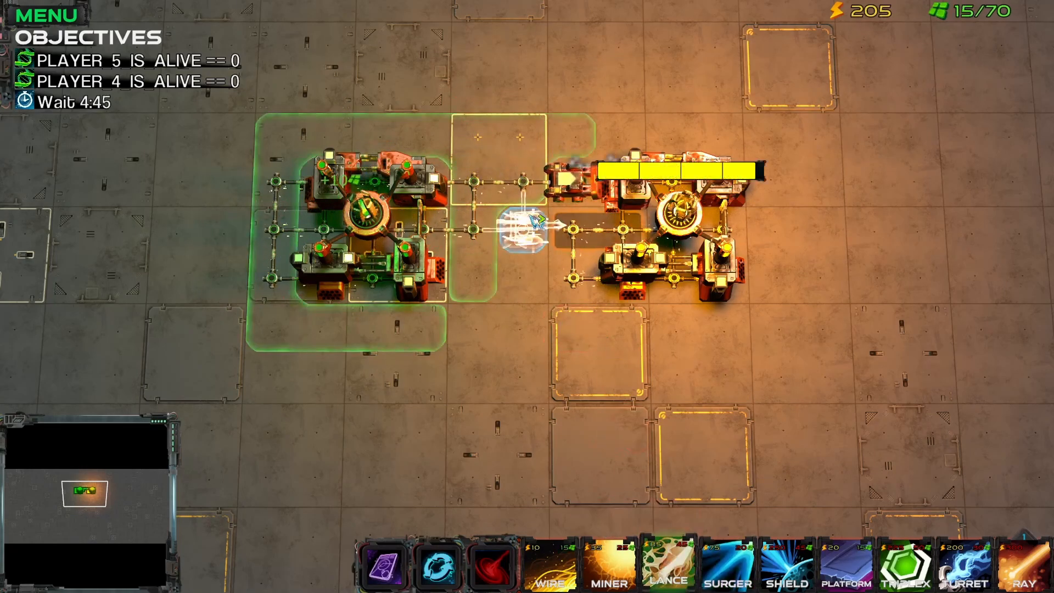
{"action": "left_click", "coordinate": [519, 225]}
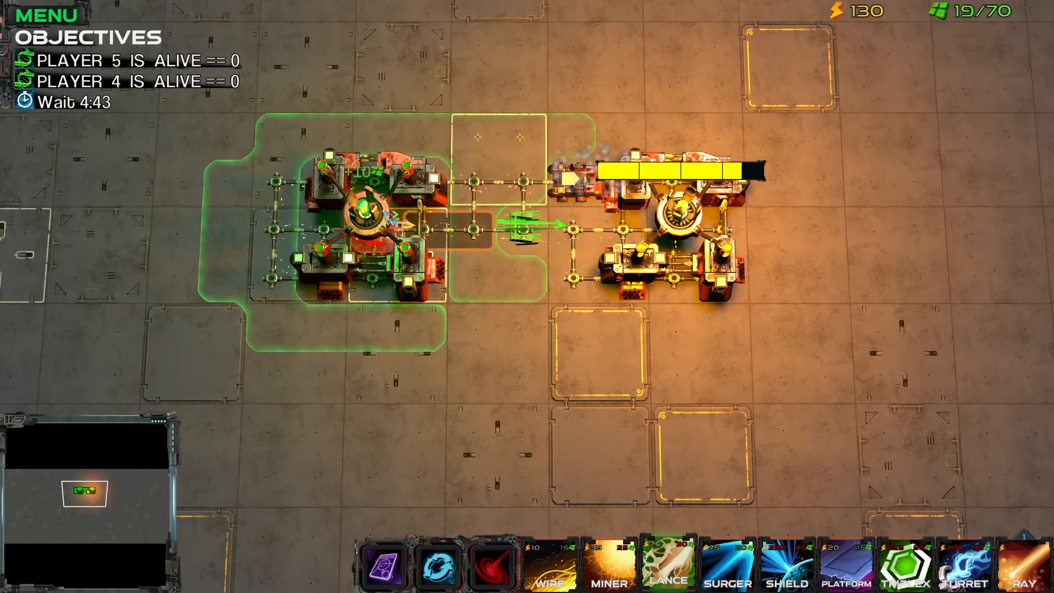
{"action": "left_click", "coordinate": [519, 272]}
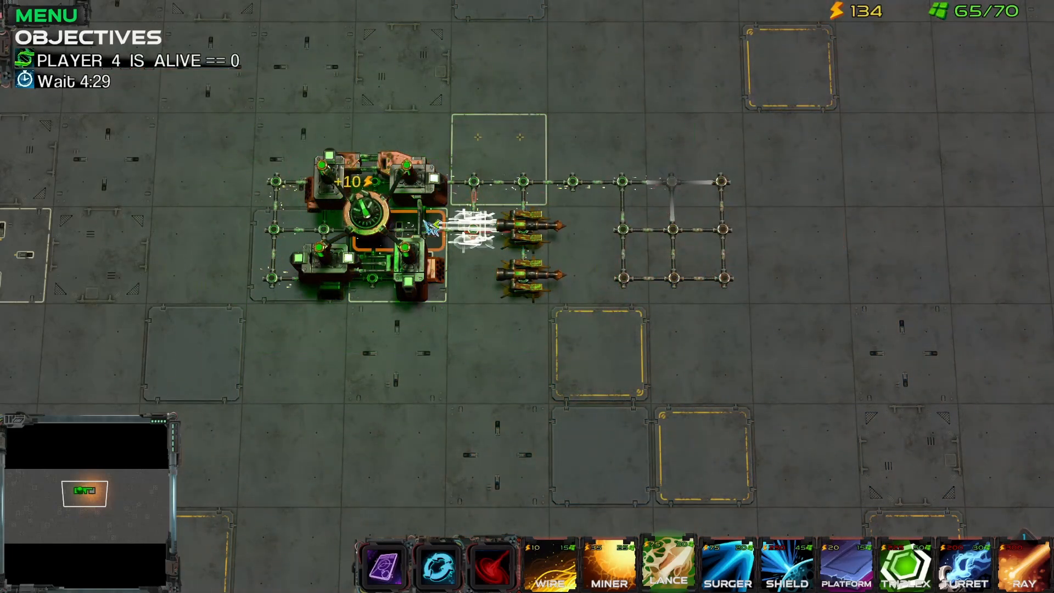
Place surgers in a column along the inner side of the green base to destroy it.
{"action": "key", "text": "4"}
{"action": "left_click", "coordinate": [479, 186]}
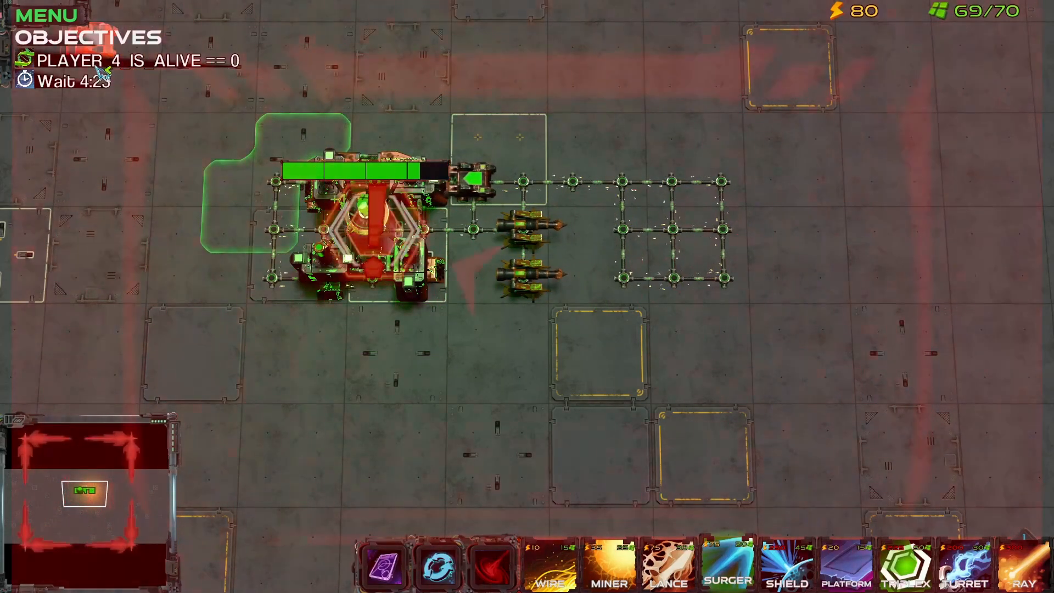
{"action": "left_click", "coordinate": [477, 233]}
{"action": "left_click", "coordinate": [475, 278]}
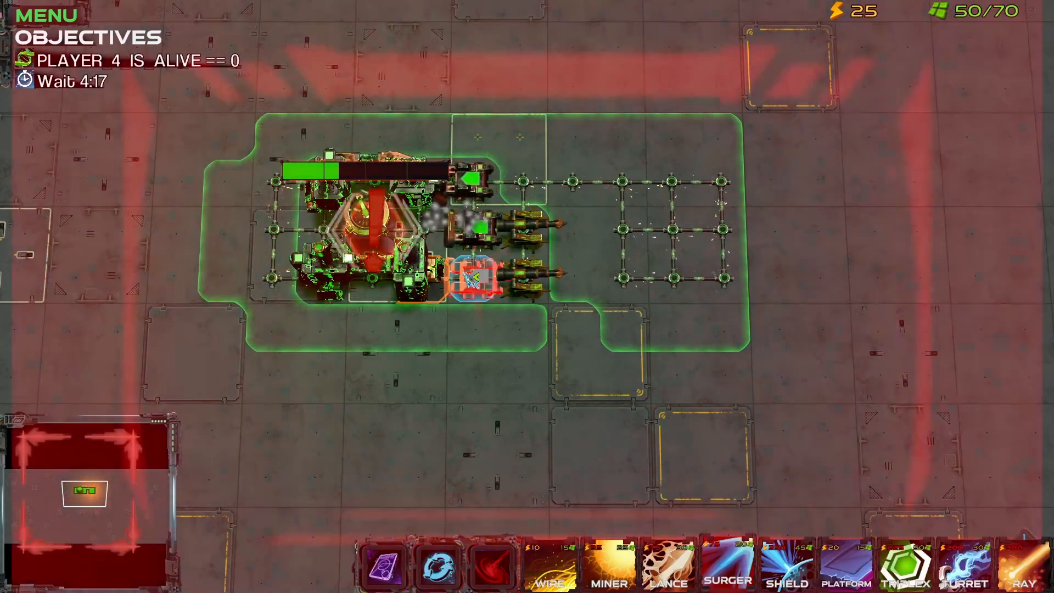
{"action": "left_click", "coordinate": [868, 585]}
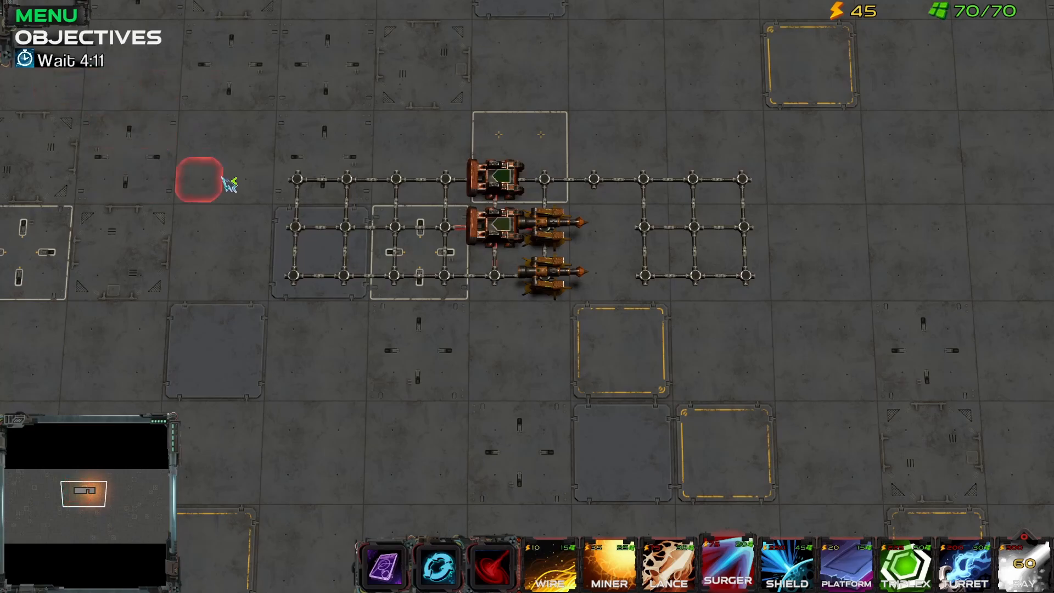
Leave the test for map editing and open the Win_Green trigger in the map data.
{"action": "left_click", "coordinate": [66, 15]}
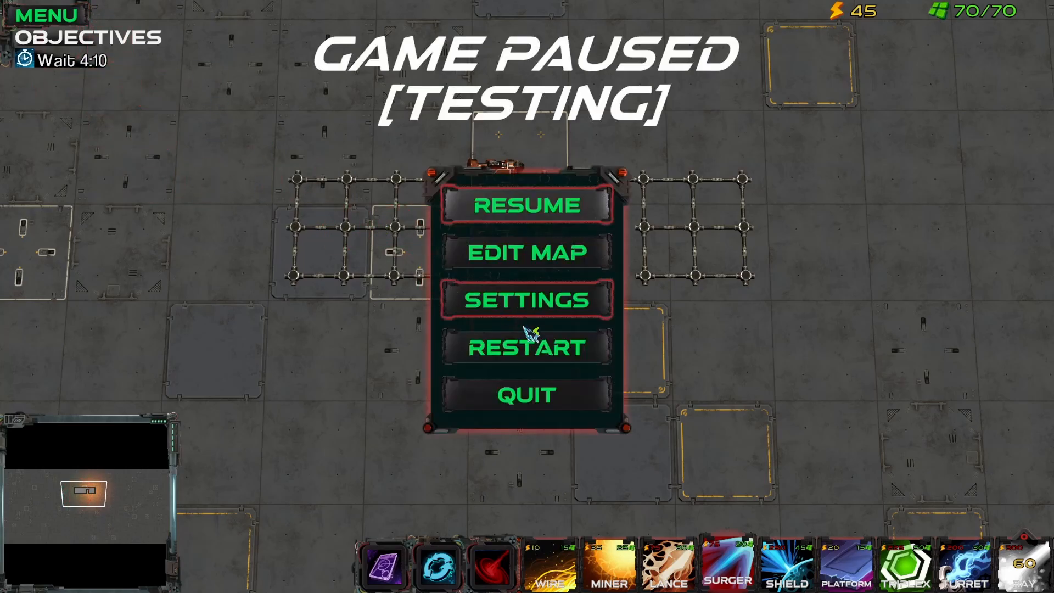
{"action": "left_click", "coordinate": [532, 260]}
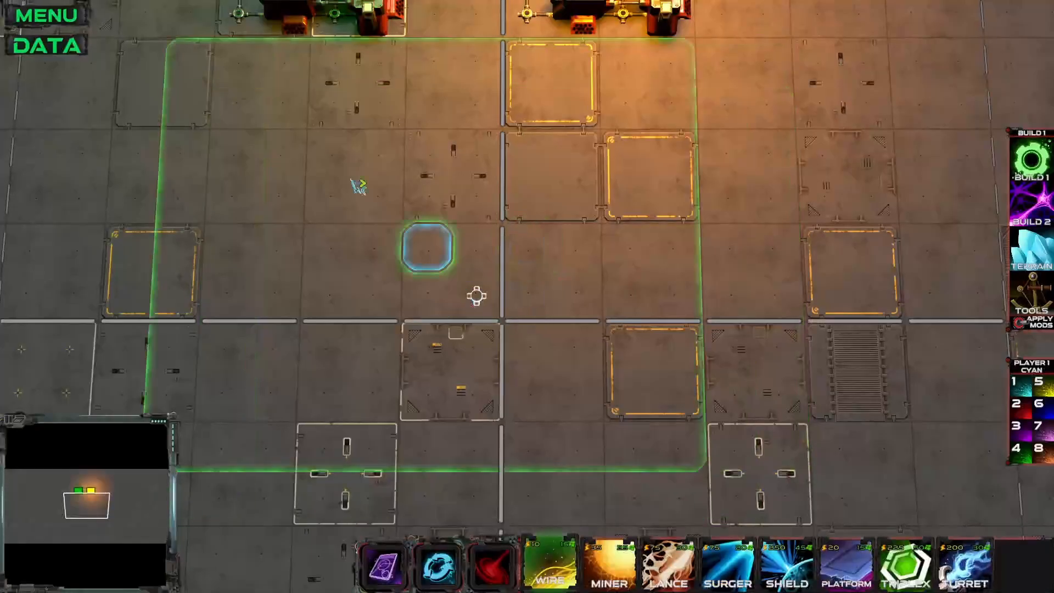
{"action": "middle_click_drag", "start_coordinate": [313, 130], "coordinate": [393, 330]}
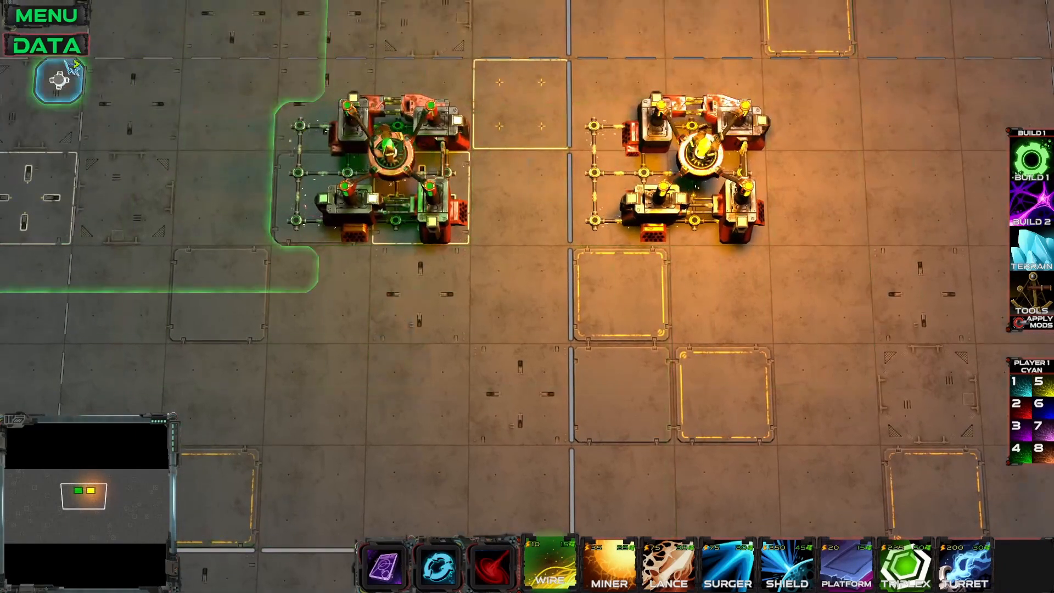
{"action": "left_click", "coordinate": [62, 46]}
{"action": "left_click", "coordinate": [656, 20]}
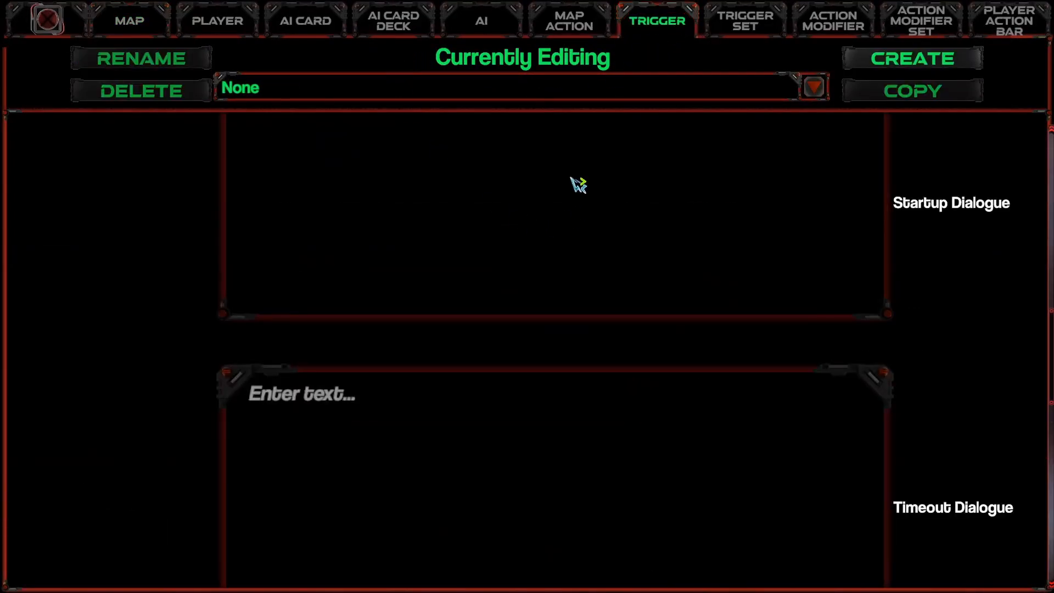
{"action": "scroll", "coordinate": [577, 184], "scroll_direction": "down", "scroll_amount": 10}
{"action": "left_click", "coordinate": [512, 92]}
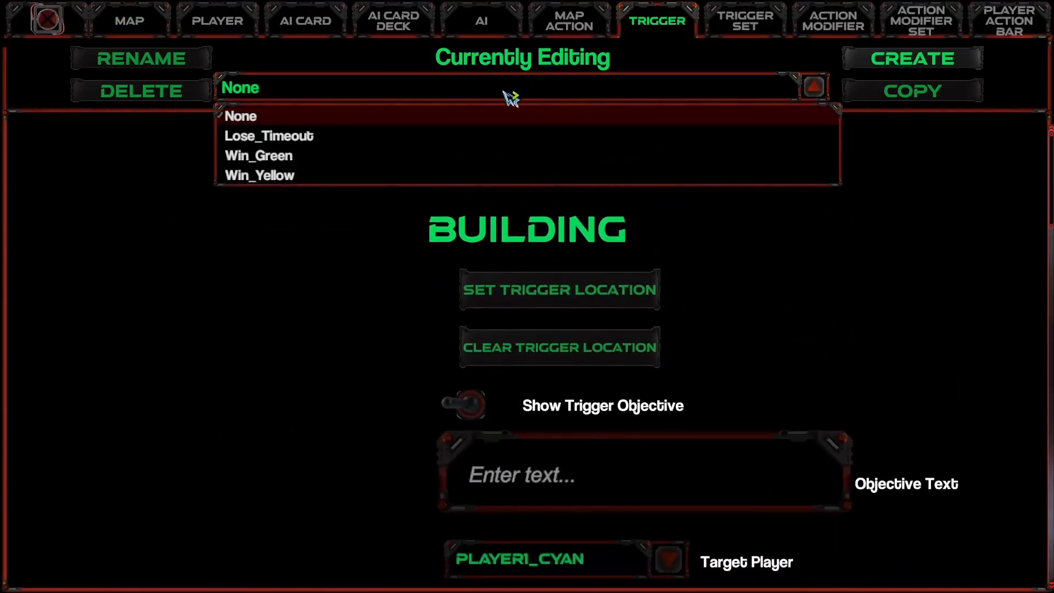
{"action": "left_click", "coordinate": [286, 157]}
Create a map action named End_Level_Win of the type End Level.
{"action": "left_click", "coordinate": [577, 32]}
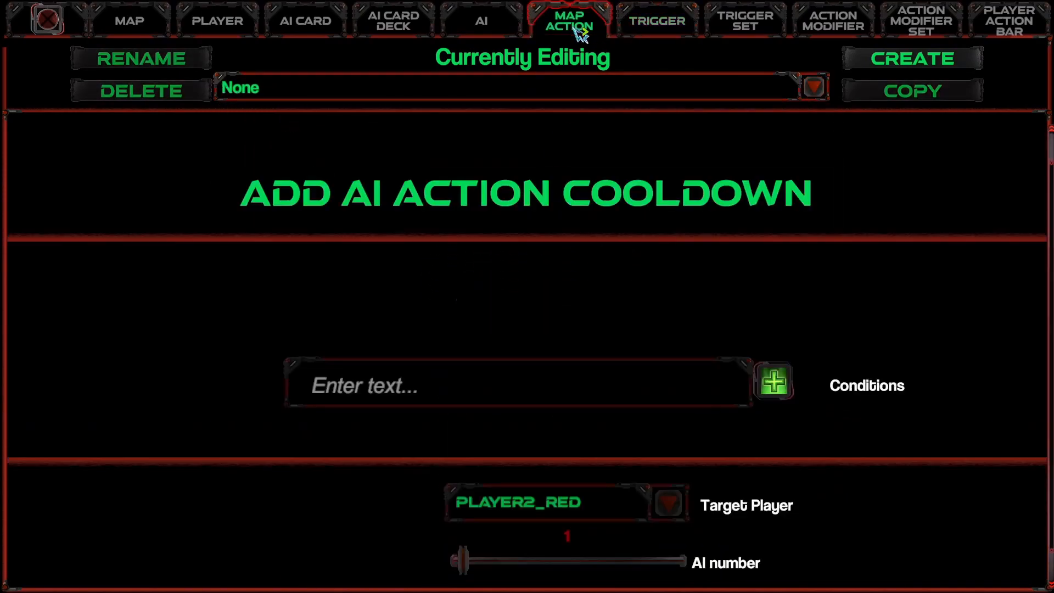
{"action": "left_click", "coordinate": [453, 88]}
{"action": "left_click", "coordinate": [923, 75]}
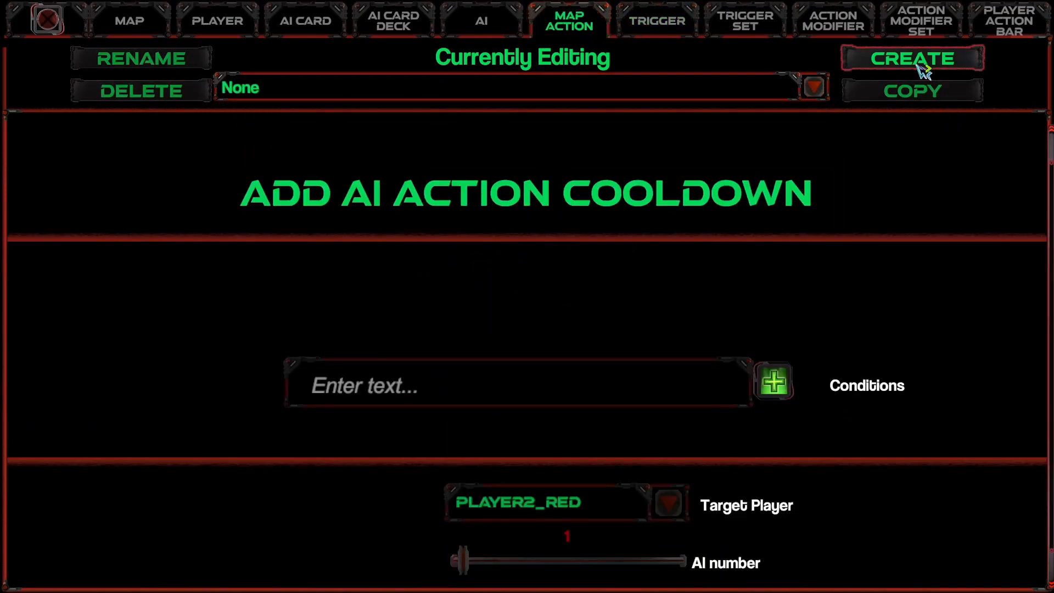
{"action": "left_click", "coordinate": [922, 67]}
{"action": "type", "text": "End_Level_Win"}
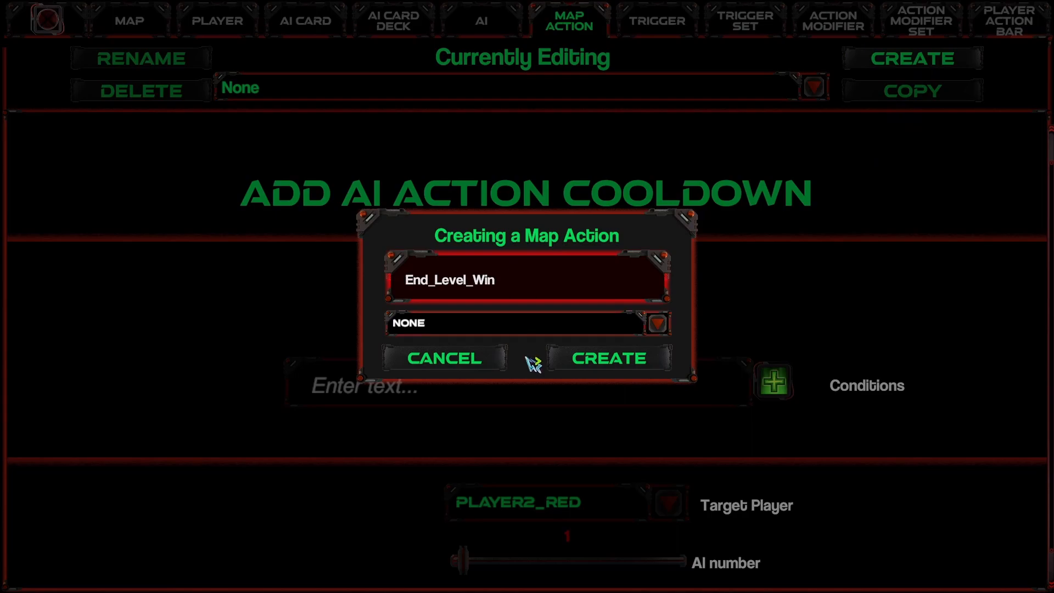
{"action": "left_click", "coordinate": [529, 330]}
{"action": "scroll", "coordinate": [489, 403], "scroll_direction": "down", "scroll_amount": 5}
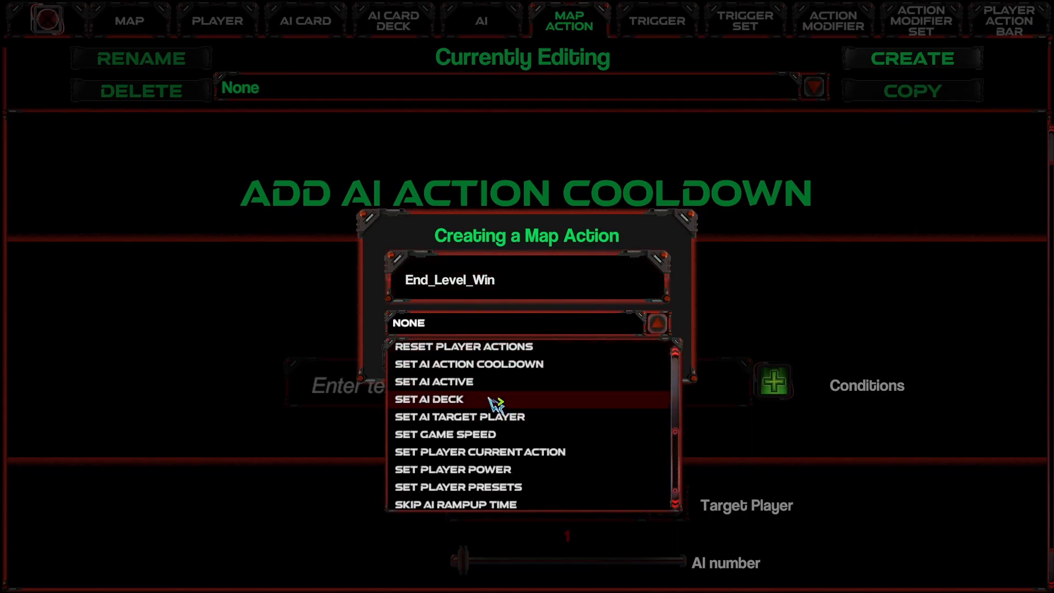
{"action": "scroll", "coordinate": [497, 402], "scroll_direction": "up", "scroll_amount": 2}
{"action": "scroll", "coordinate": [455, 486], "scroll_direction": "down", "scroll_amount": 1}
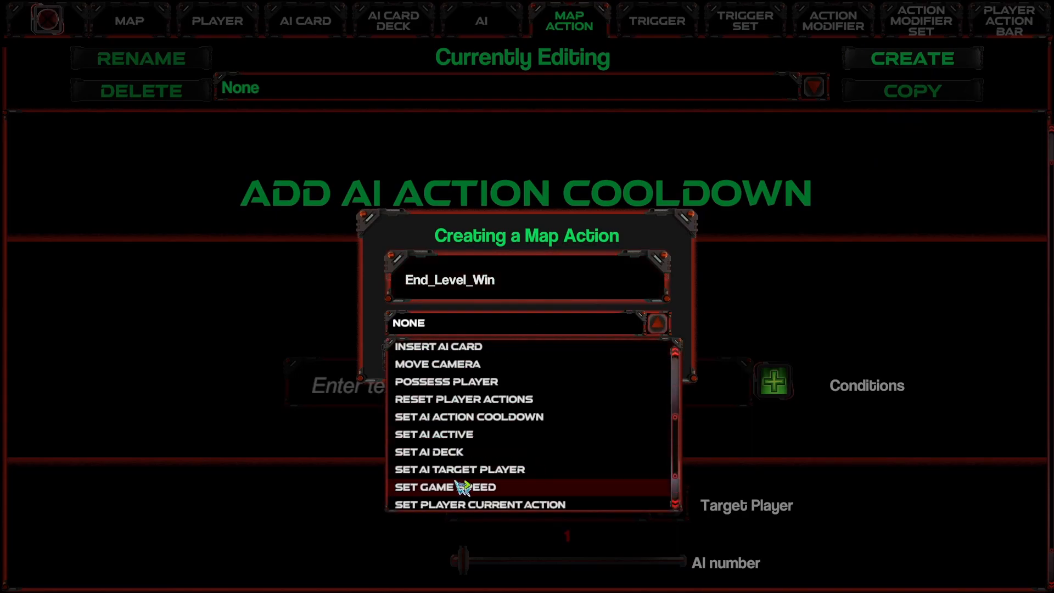
{"action": "scroll", "coordinate": [423, 400], "scroll_direction": "down", "scroll_amount": 1}
{"action": "scroll", "coordinate": [423, 411], "scroll_direction": "up", "scroll_amount": 3}
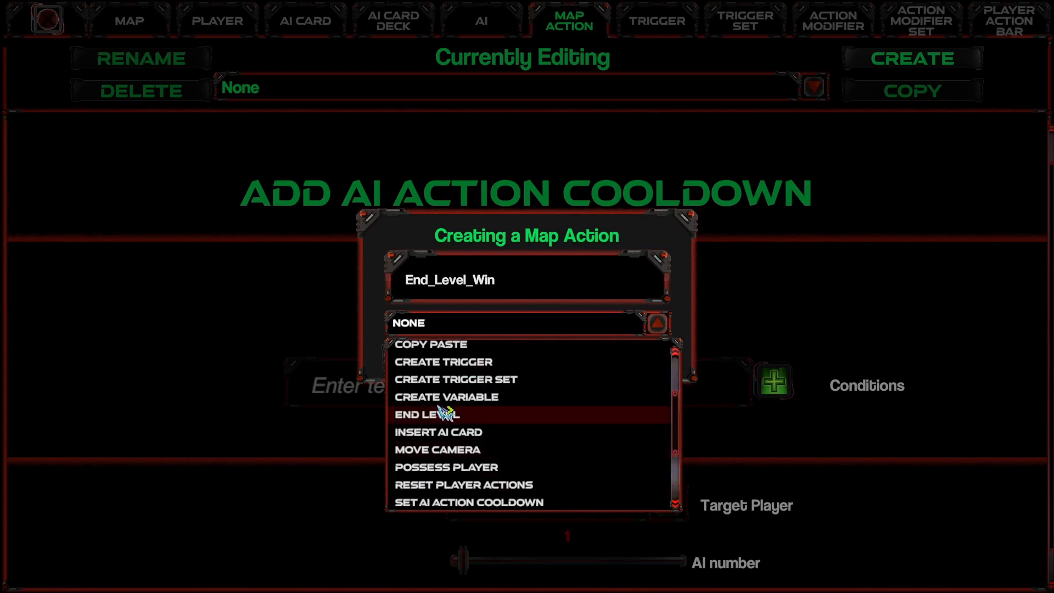
{"action": "left_click", "coordinate": [442, 414]}
{"action": "left_click", "coordinate": [630, 363]}
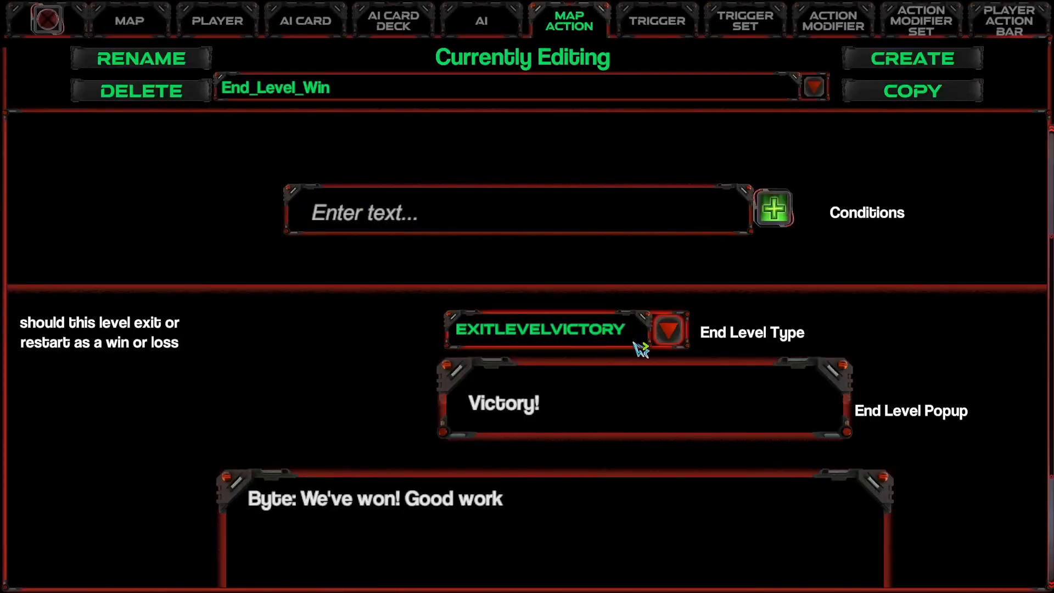
Check the end level type choices of End_Level_Win and clear its End Level Dialogue text.
{"action": "left_click", "coordinate": [635, 343]}
{"action": "left_click", "coordinate": [509, 269]}
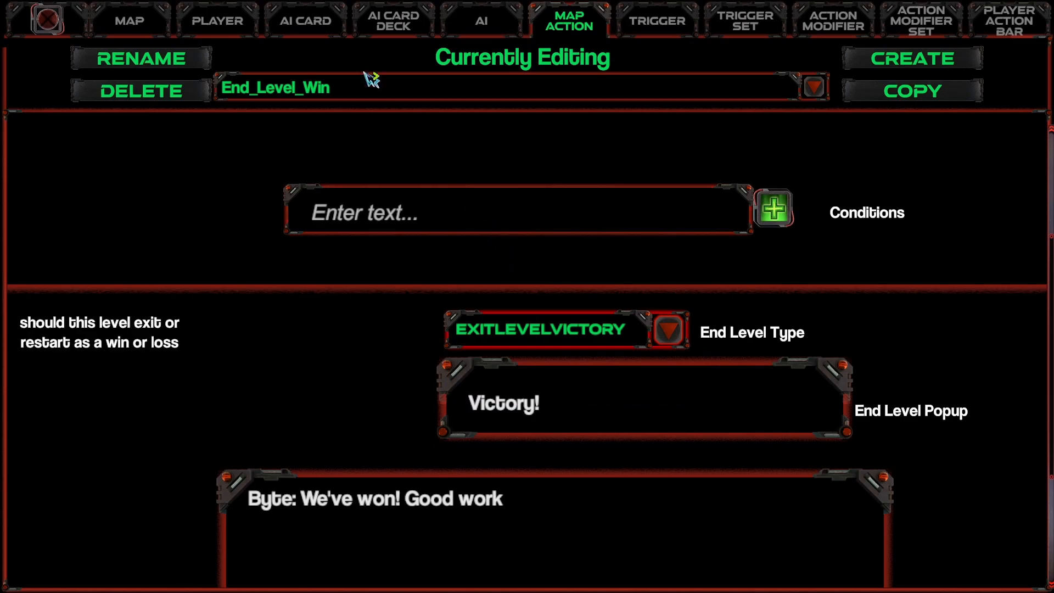
{"action": "scroll", "coordinate": [571, 335], "scroll_direction": "down", "scroll_amount": 3}
{"action": "left_click", "coordinate": [607, 370]}
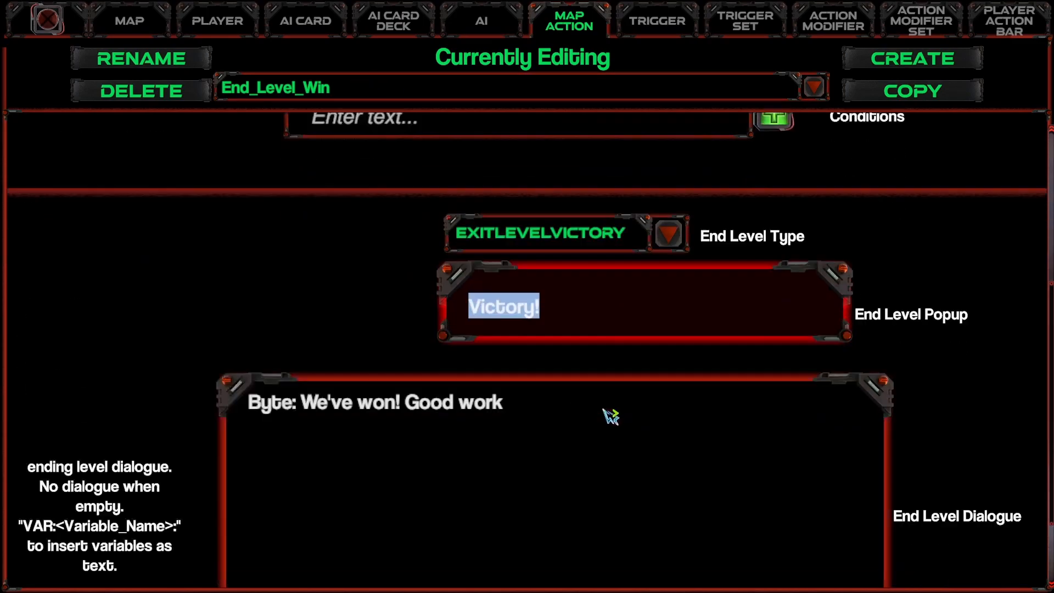
{"action": "left_click", "coordinate": [606, 403]}
{"action": "scroll", "coordinate": [606, 403], "scroll_direction": "down", "scroll_amount": 2}
{"action": "key", "text": "BackSpace"}
{"action": "scroll", "coordinate": [587, 399], "scroll_direction": "up", "scroll_amount": 2}
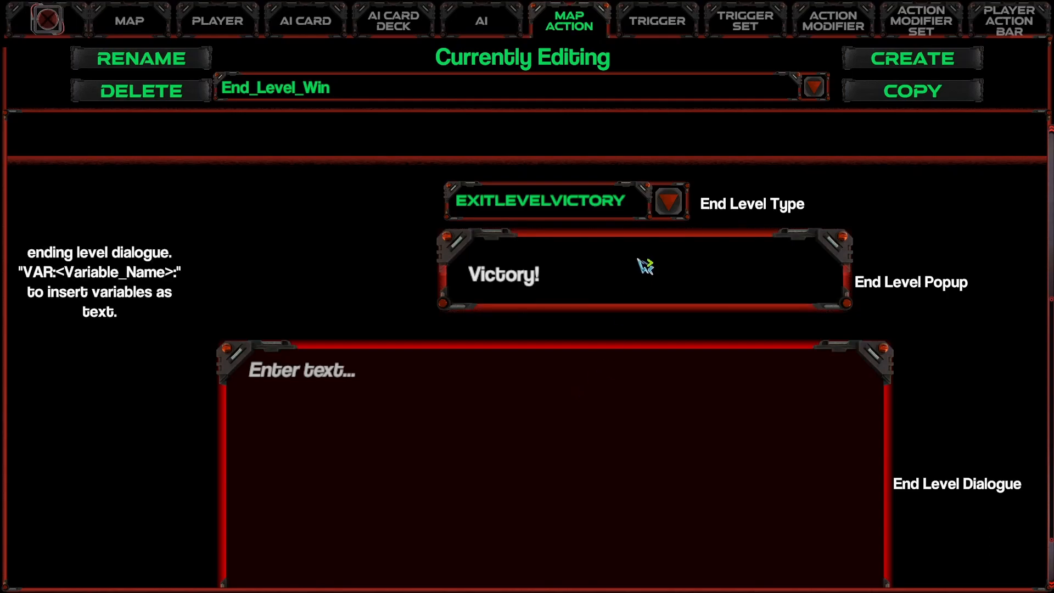
{"action": "scroll", "coordinate": [302, 289], "scroll_direction": "up", "scroll_amount": 6}
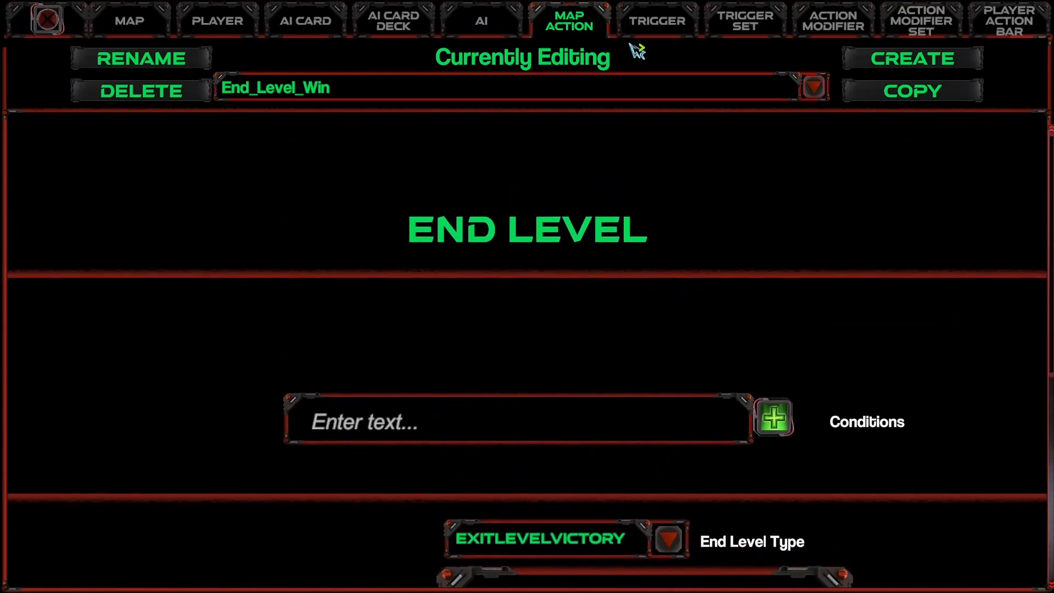
Add End_Level_Win to the triggered map actions of the Win_Green trigger.
{"action": "left_click", "coordinate": [657, 21]}
{"action": "left_click", "coordinate": [426, 98]}
{"action": "left_click", "coordinate": [426, 98]}
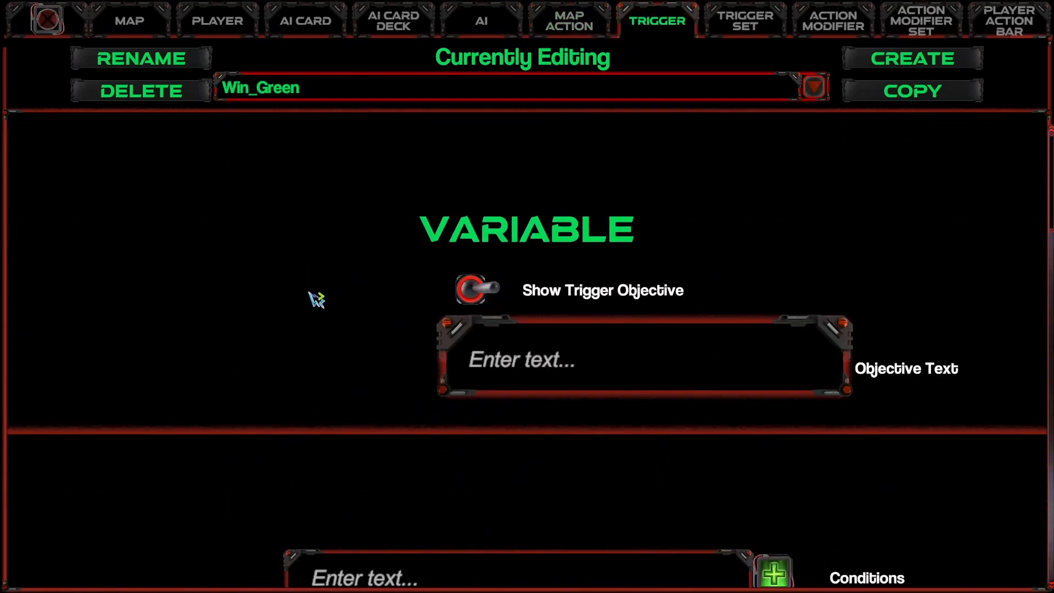
{"action": "scroll", "coordinate": [334, 287], "scroll_direction": "down", "scroll_amount": 9}
{"action": "left_click", "coordinate": [571, 510]}
{"action": "left_click", "coordinate": [548, 570]}
Add End_Level_Win to the triggered map actions of the Win_Yellow trigger.
{"action": "left_click", "coordinate": [430, 99]}
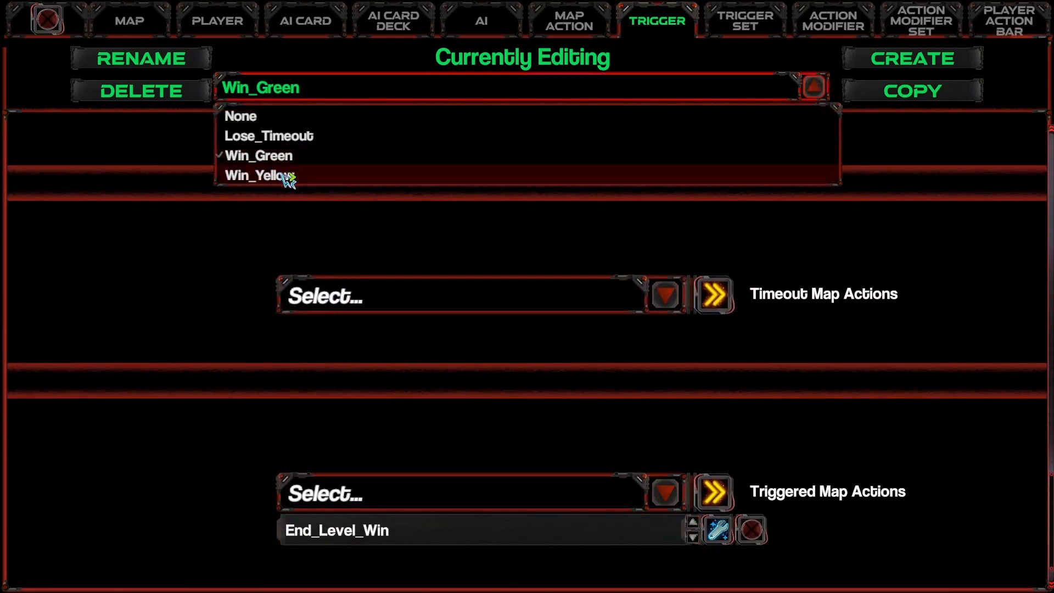
{"action": "left_click", "coordinate": [285, 177]}
{"action": "left_click", "coordinate": [499, 467]}
{"action": "left_click", "coordinate": [379, 530]}
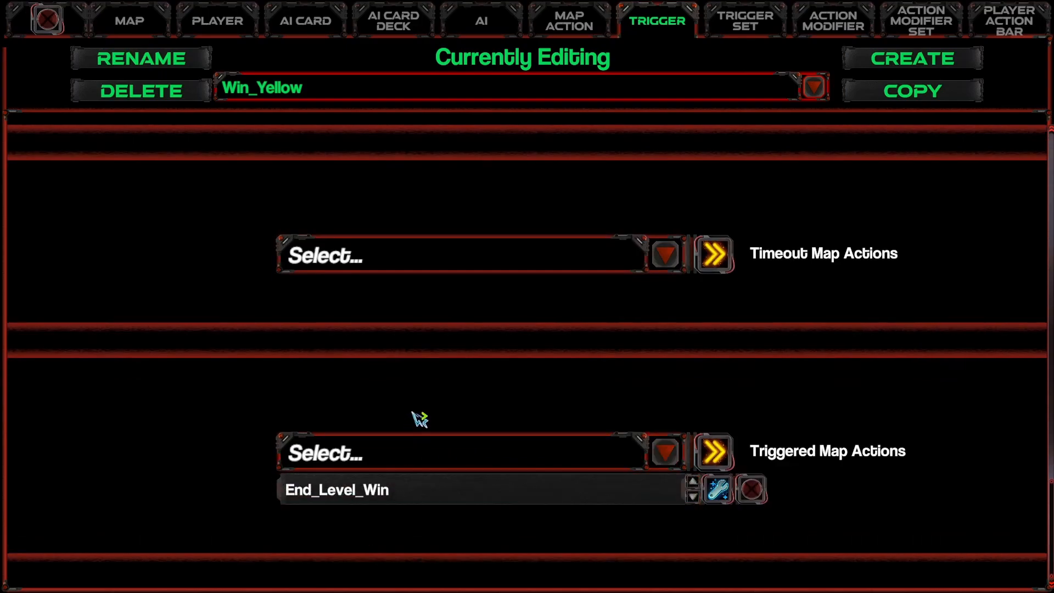
Review the End_Level_Win map action and the objective, conditions and map action settings of the Win_Yellow trigger.
{"action": "left_click", "coordinate": [554, 26]}
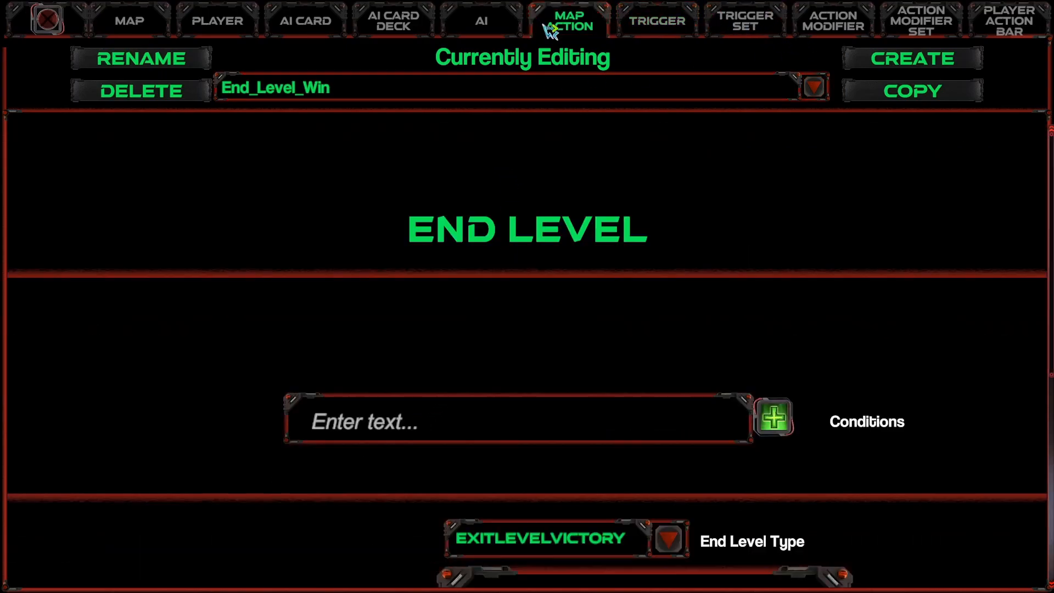
{"action": "left_click", "coordinate": [658, 20]}
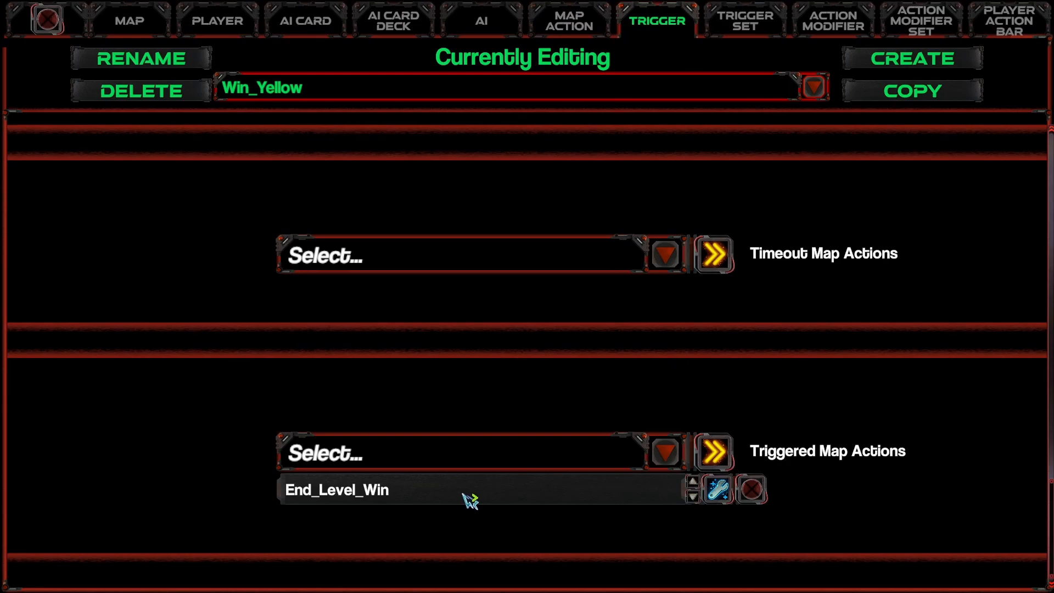
{"action": "scroll", "coordinate": [483, 306], "scroll_direction": "up", "scroll_amount": 12}
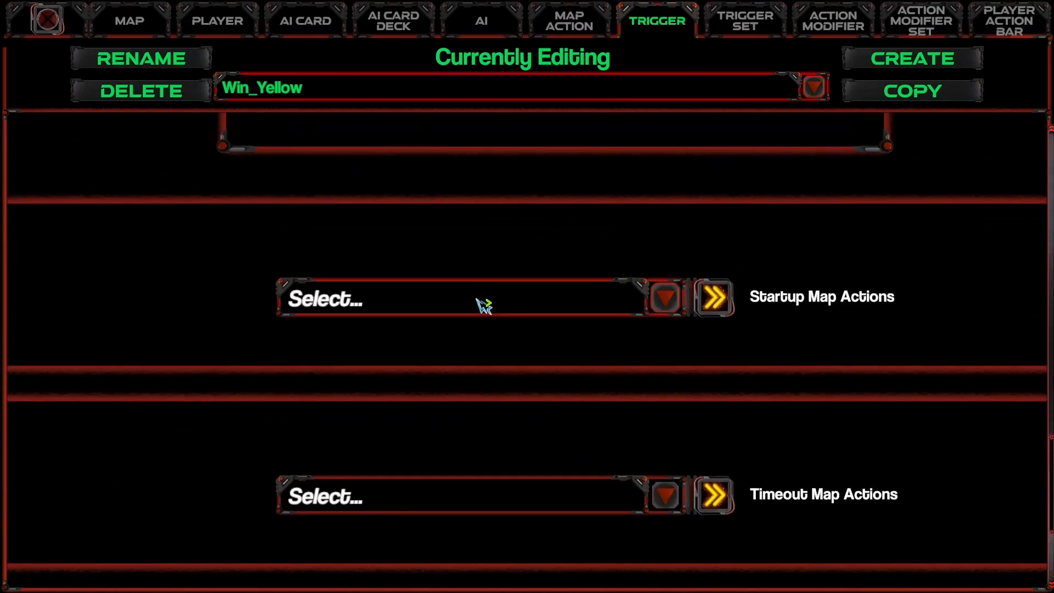
{"action": "scroll", "coordinate": [495, 299], "scroll_direction": "down", "scroll_amount": 5}
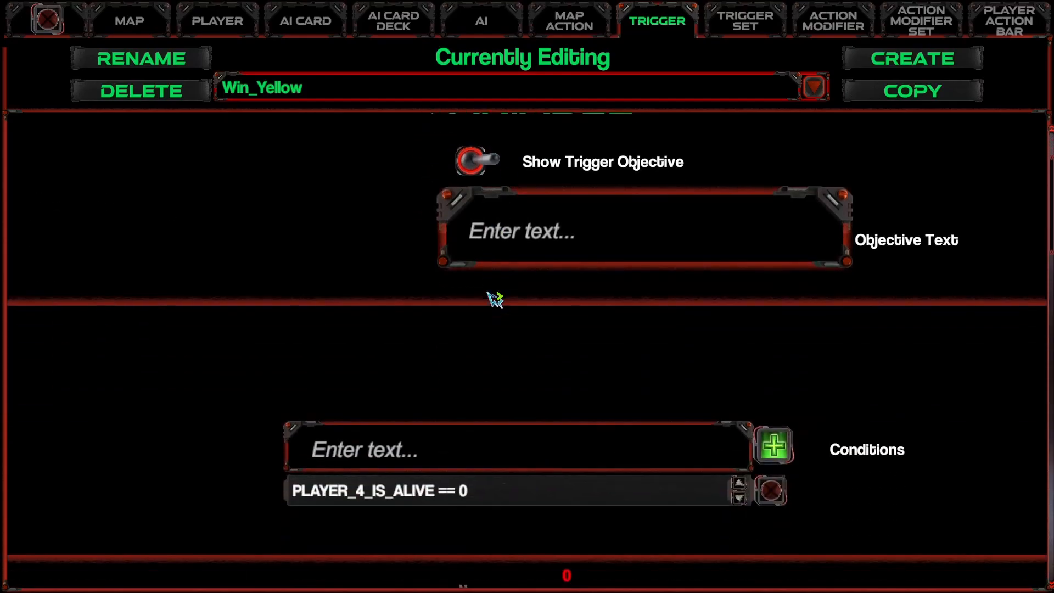
{"action": "scroll", "coordinate": [490, 294], "scroll_direction": "down", "scroll_amount": 2}
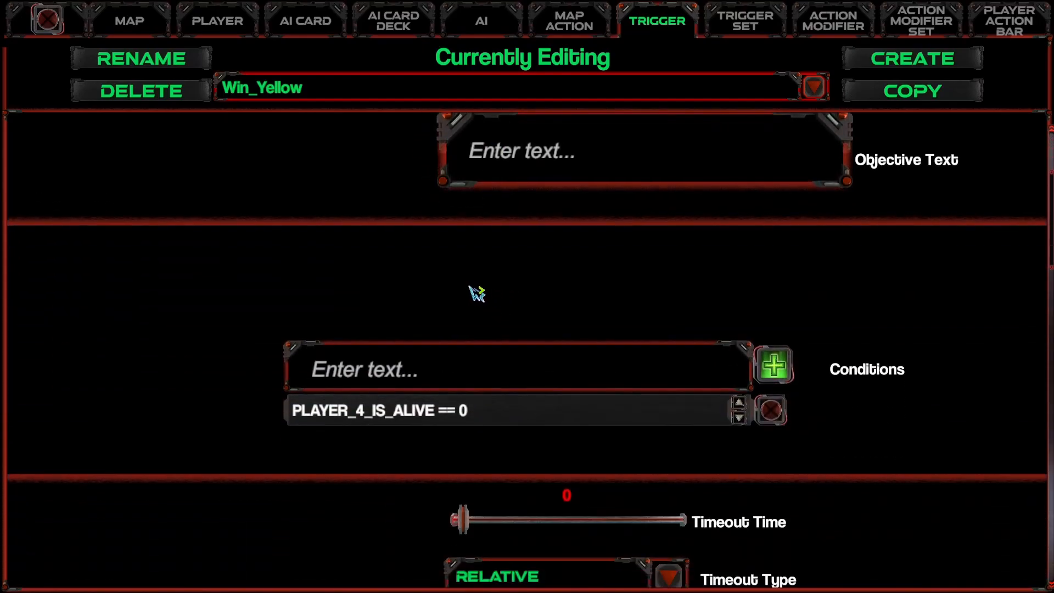
Set the completion type of the End_Level_Set trigger set to Any, and close the map data.
{"action": "left_click", "coordinate": [754, 25]}
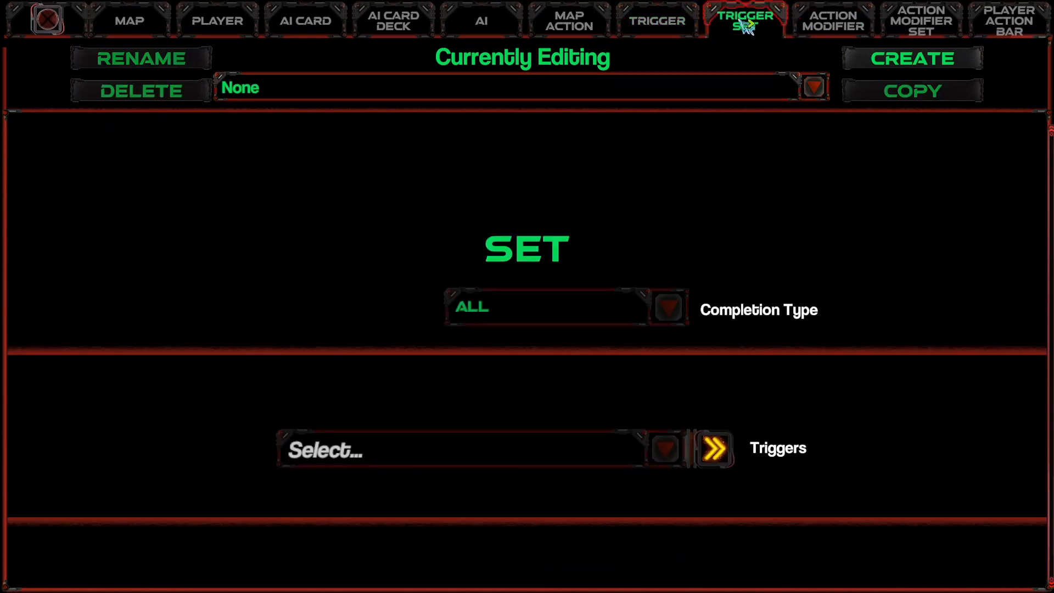
{"action": "left_click", "coordinate": [576, 88]}
{"action": "left_click", "coordinate": [275, 134]}
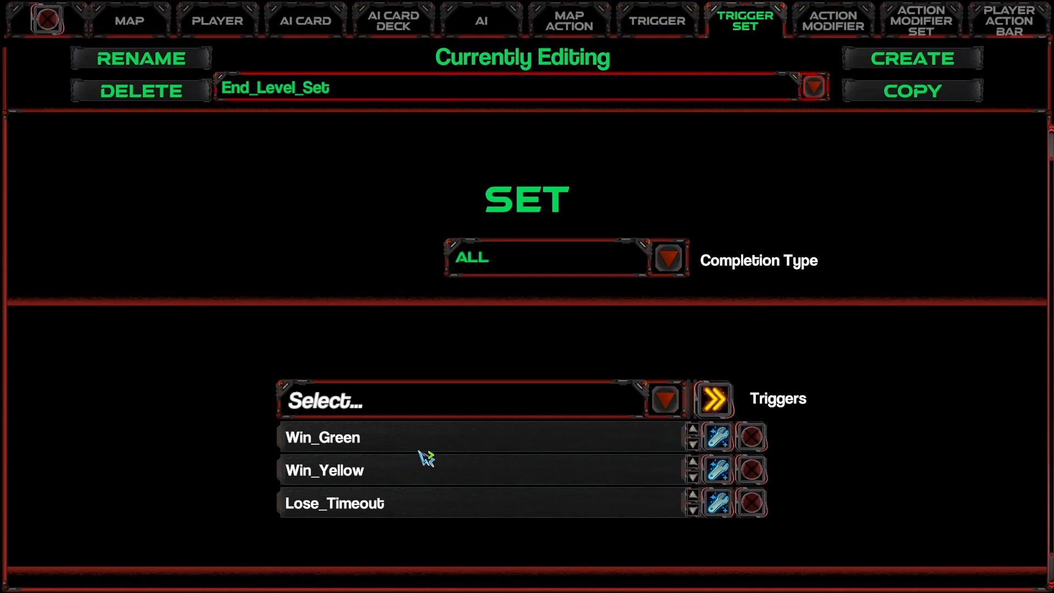
{"action": "left_click", "coordinate": [543, 258]}
{"action": "left_click", "coordinate": [532, 320]}
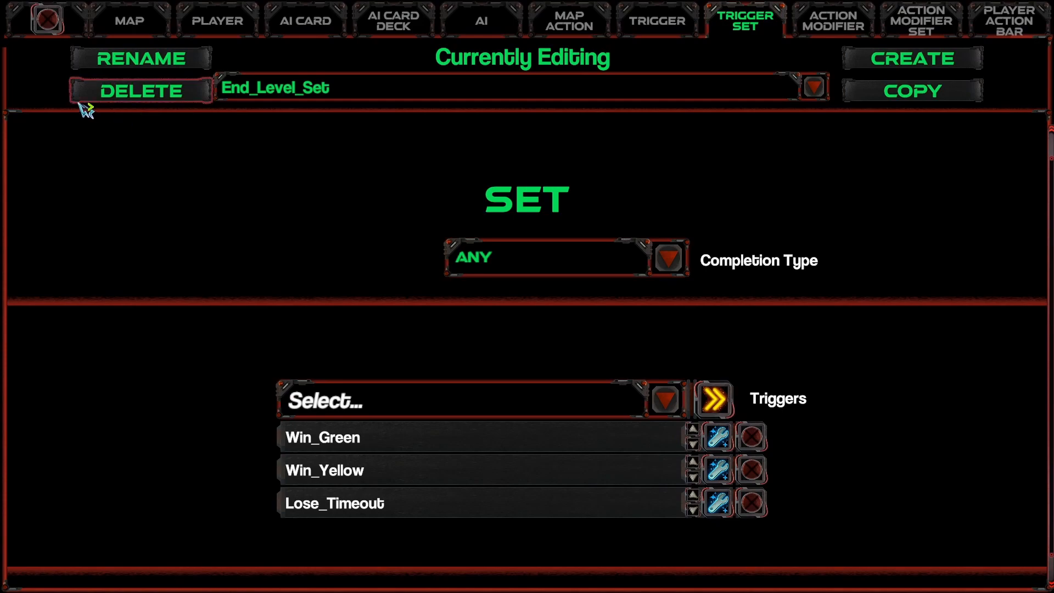
{"action": "left_click", "coordinate": [55, 22]}
{"action": "key", "text": "w"}
{"action": "key", "text": "d"}
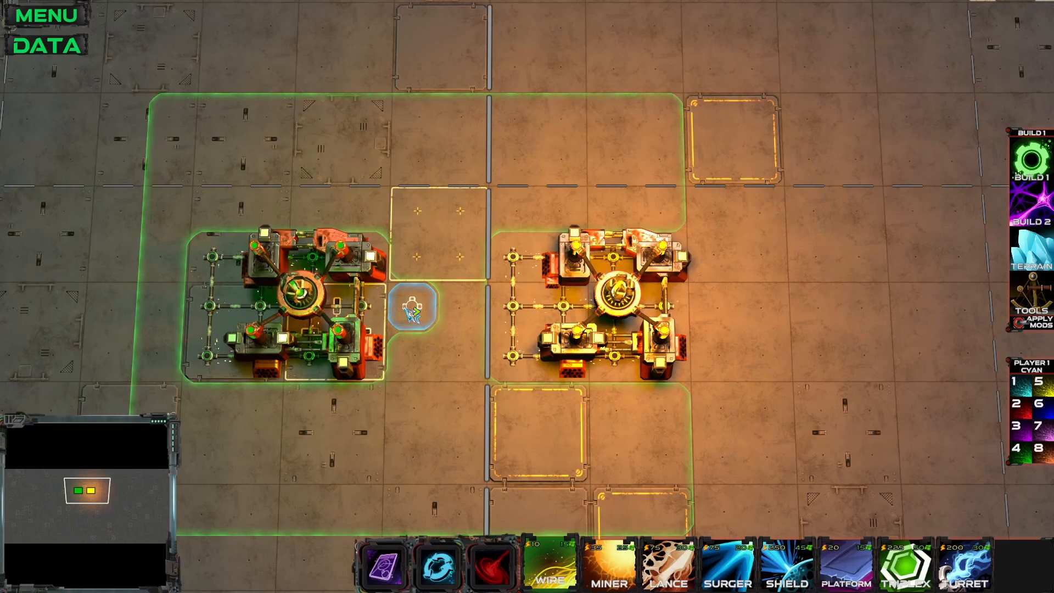
Reopen the map data and create a trigger set of type Set named "Possess Player Sequence".
{"action": "left_click", "coordinate": [33, 48]}
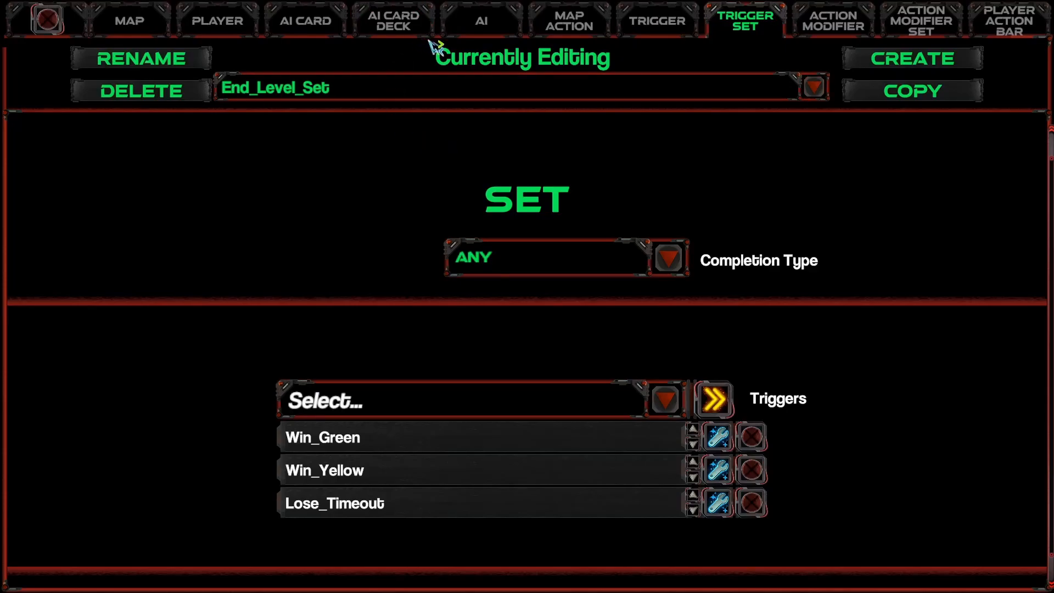
{"action": "left_click", "coordinate": [661, 24]}
{"action": "left_click", "coordinate": [760, 32]}
{"action": "left_click", "coordinate": [538, 96]}
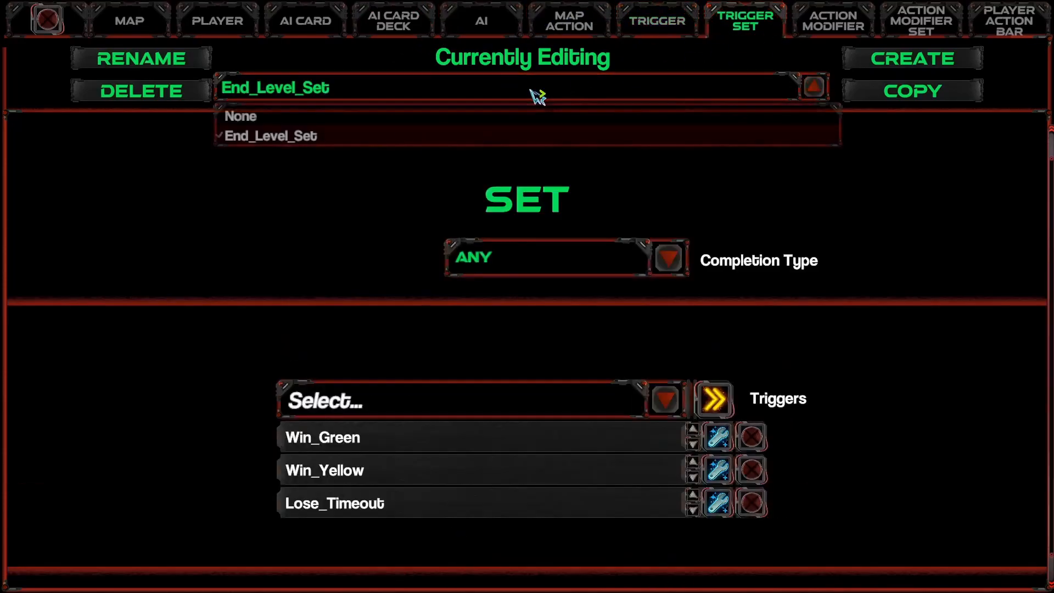
{"action": "left_click", "coordinate": [922, 65]}
{"action": "left_click", "coordinate": [922, 65]}
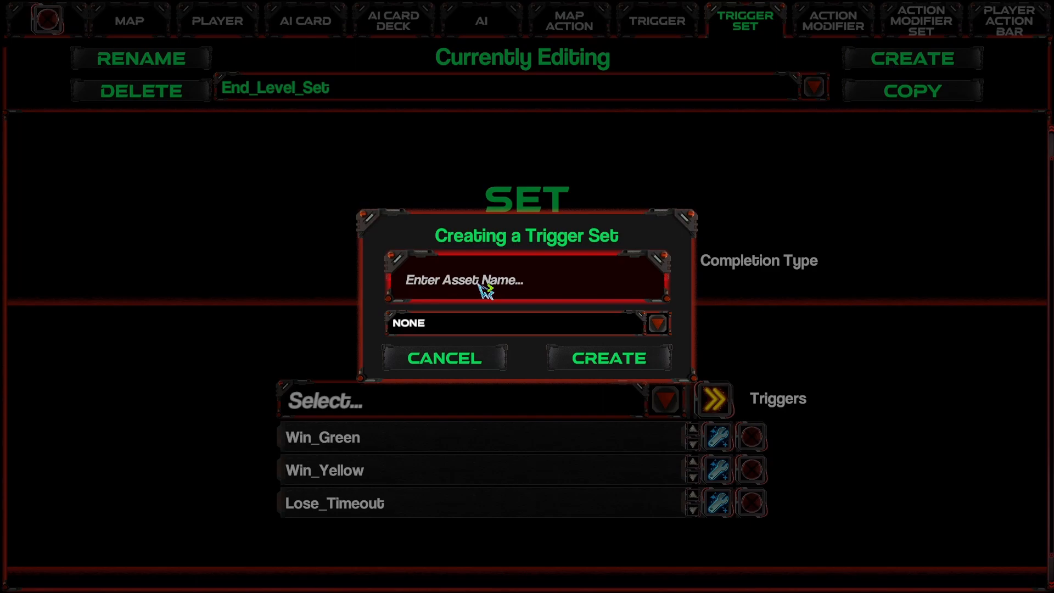
{"action": "type", "text": "Possess Player Sequence"}
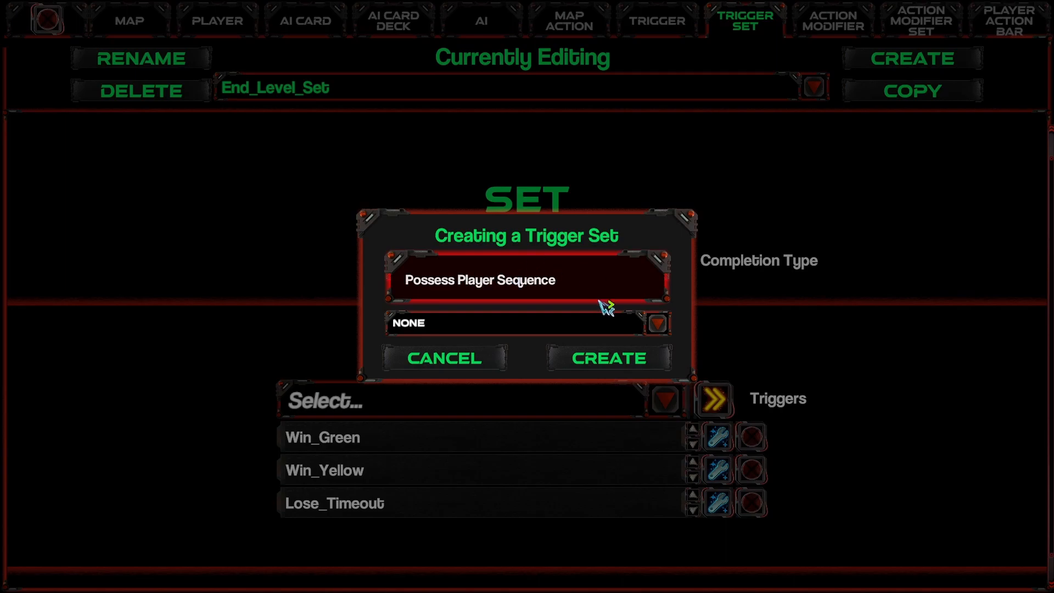
{"action": "left_click", "coordinate": [586, 367]}
{"action": "left_click", "coordinate": [475, 324]}
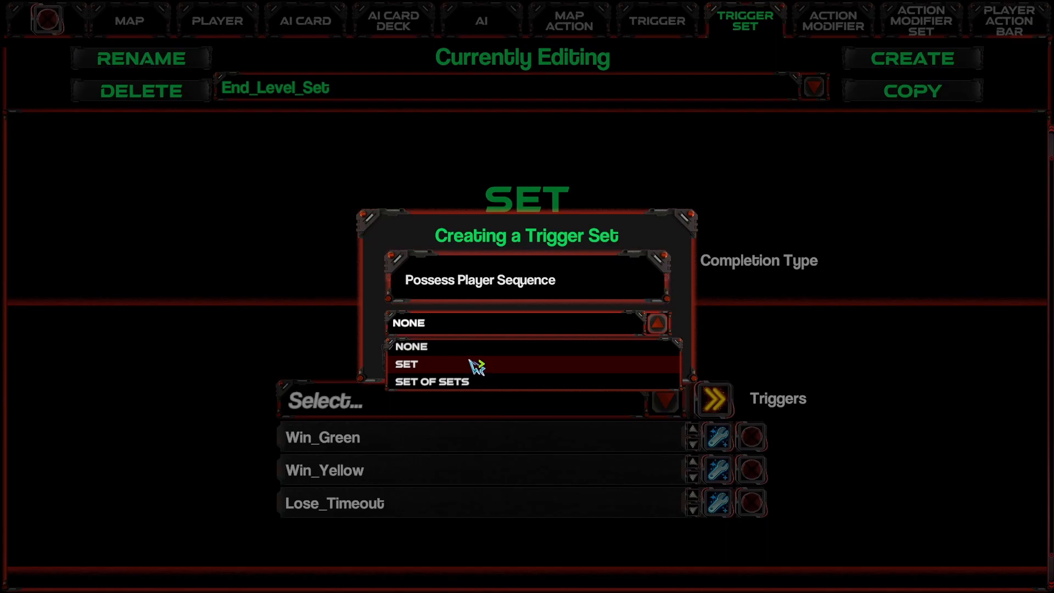
{"action": "left_click", "coordinate": [470, 364]}
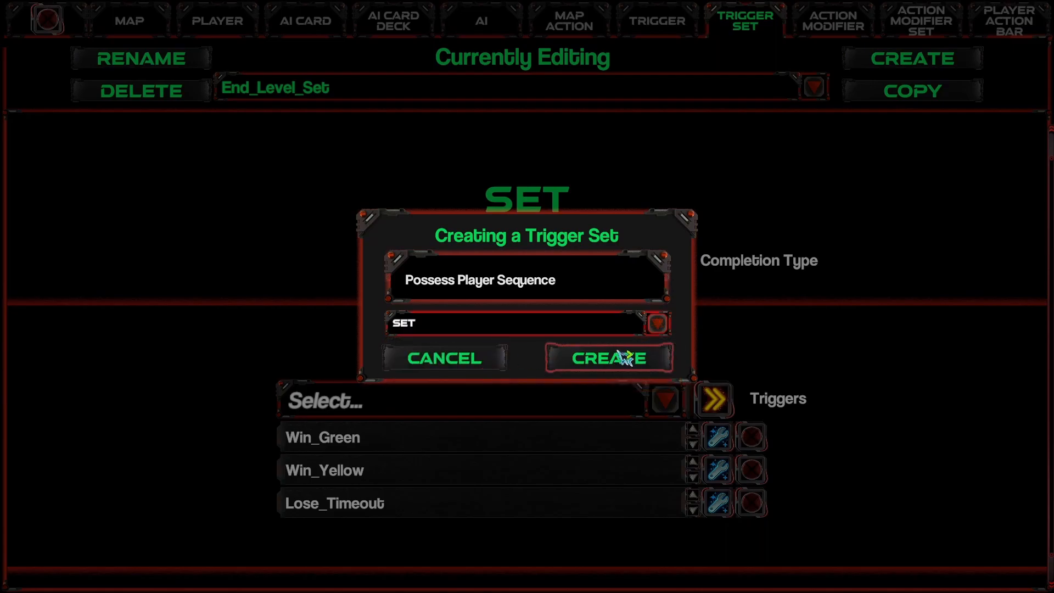
{"action": "left_click", "coordinate": [616, 358]}
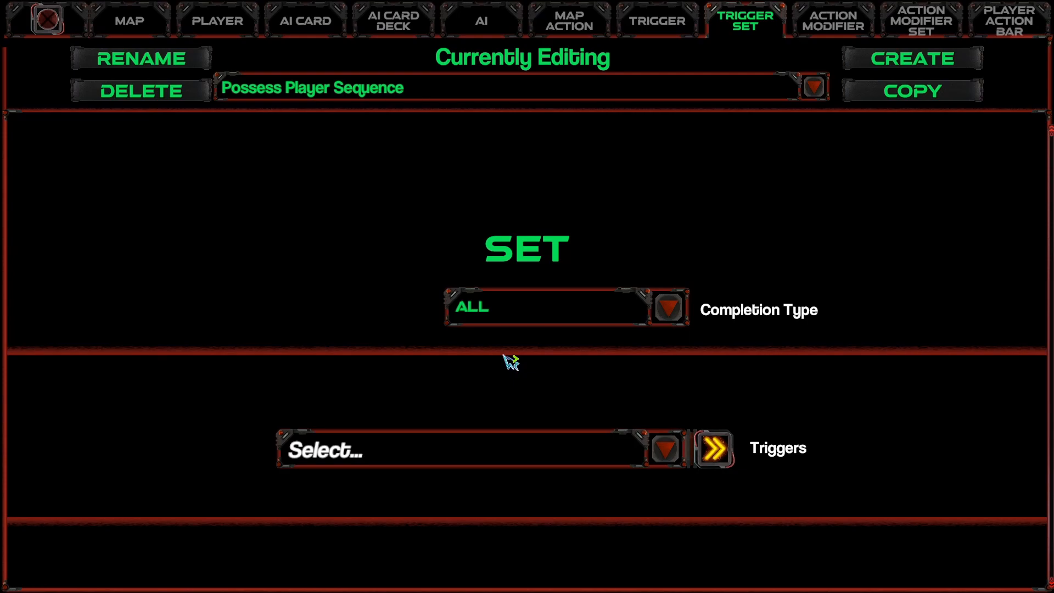
Set the completion type of the Possess Player Sequence trigger set to Sequence.
{"action": "left_click", "coordinate": [547, 445]}
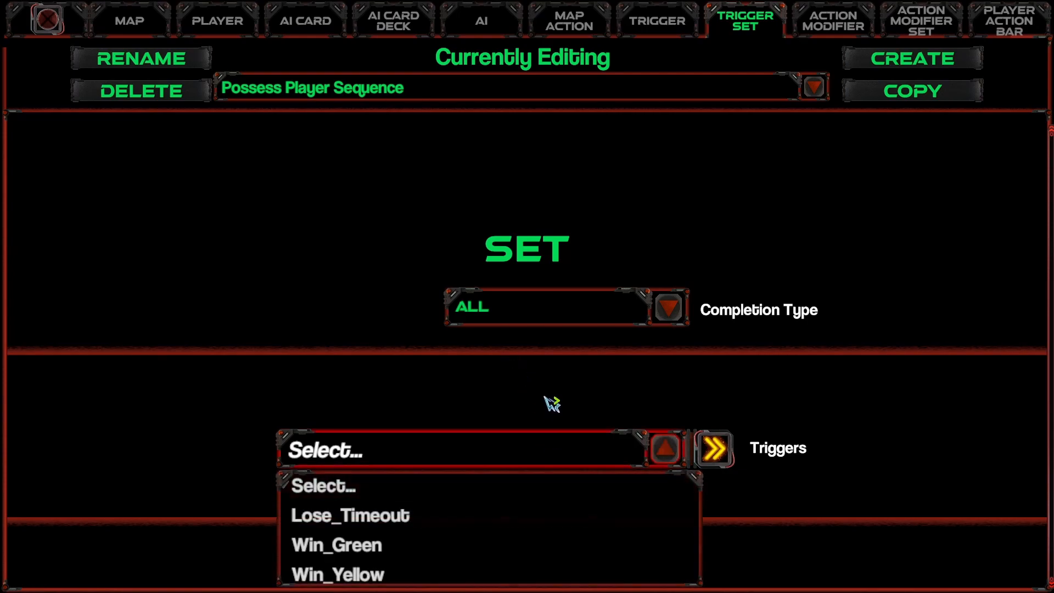
{"action": "left_click", "coordinate": [602, 316]}
{"action": "left_click", "coordinate": [541, 395]}
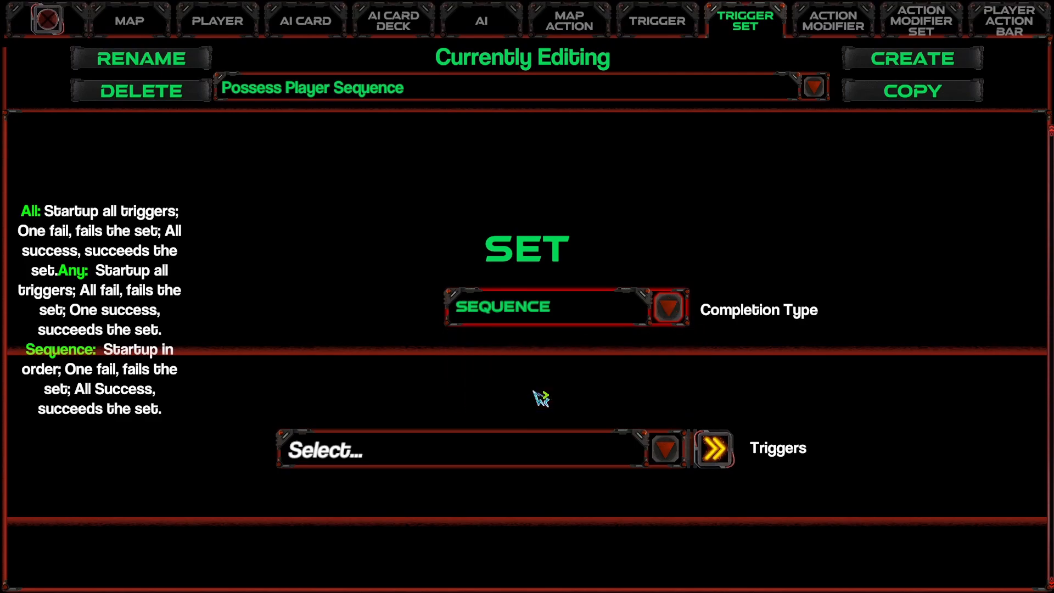
Create a trigger of type Execute named "Control Green".
{"action": "left_click", "coordinate": [655, 25]}
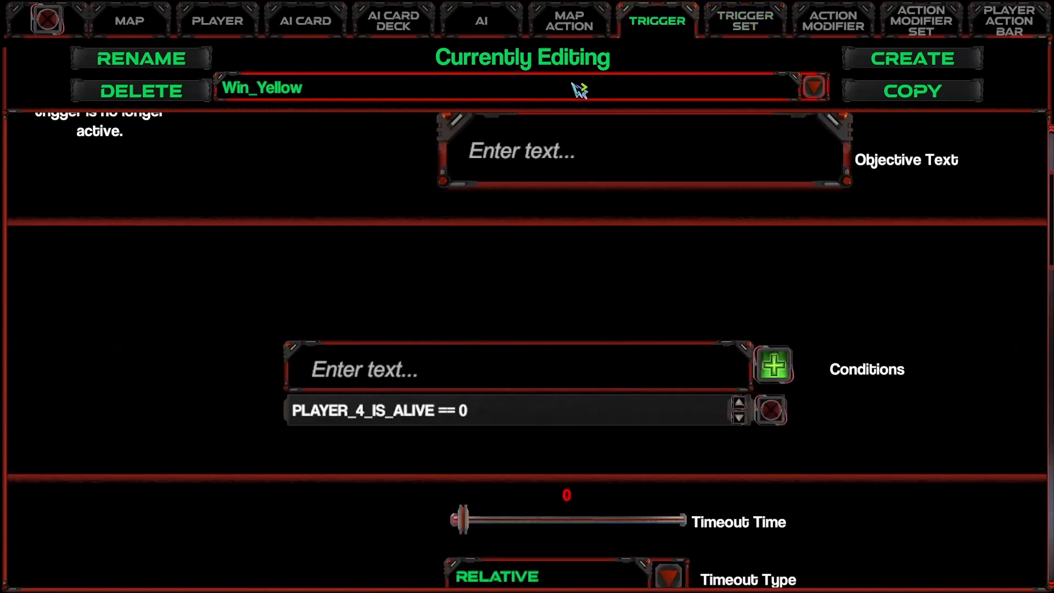
{"action": "left_click", "coordinate": [924, 65]}
{"action": "left_click", "coordinate": [485, 324]}
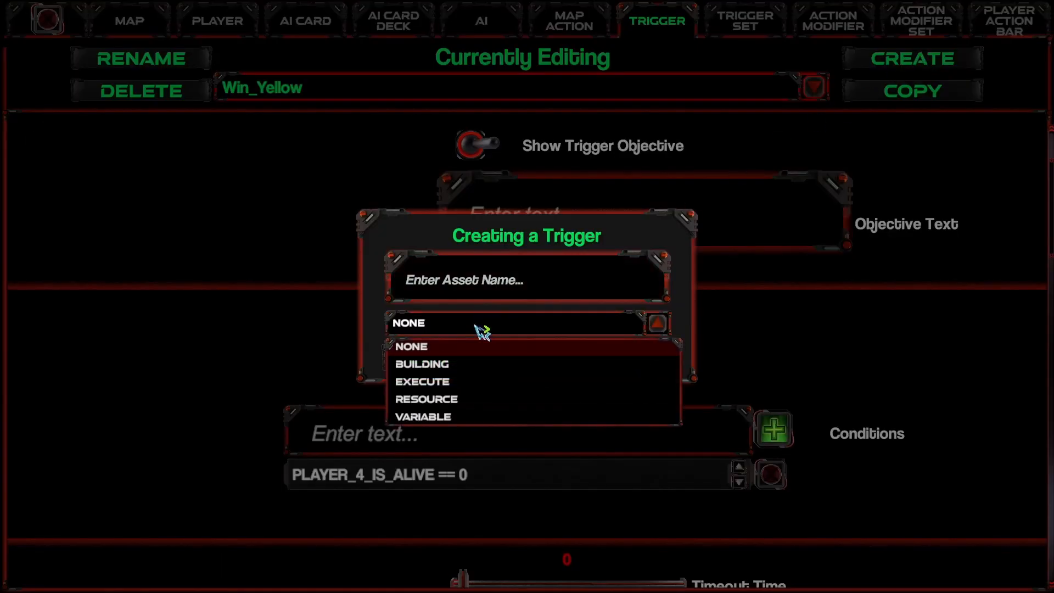
{"action": "left_click", "coordinate": [439, 381]}
{"action": "left_click", "coordinate": [487, 290]}
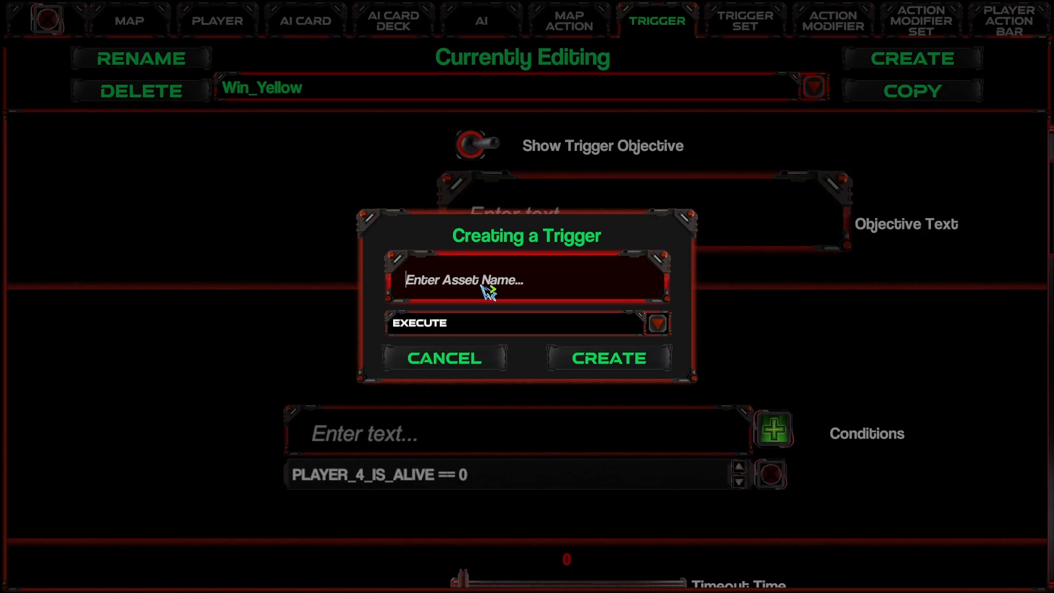
{"action": "type", "text": "Control Green"}
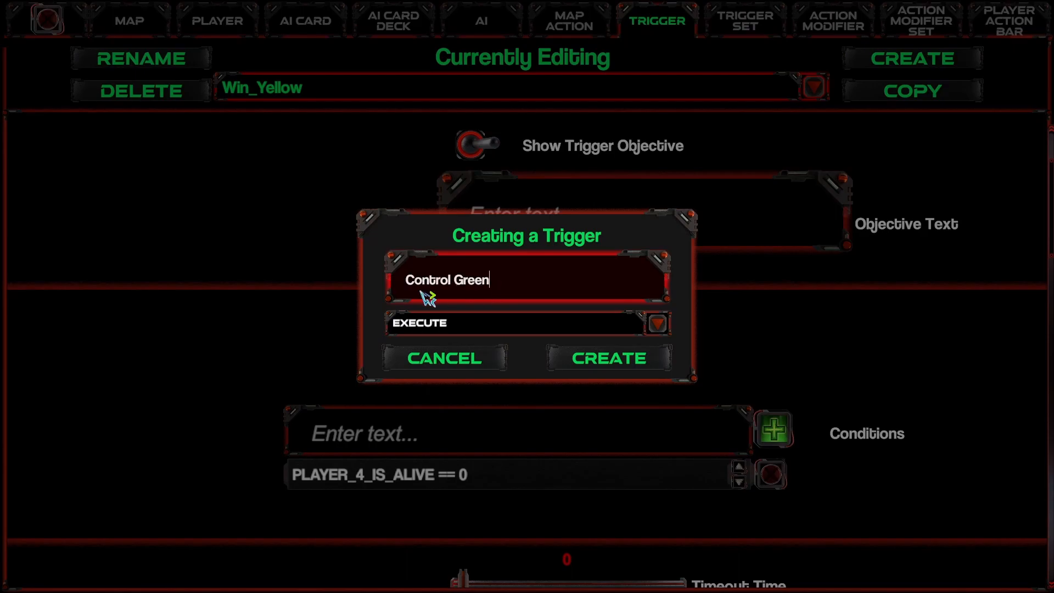
{"action": "left_click", "coordinate": [586, 362]}
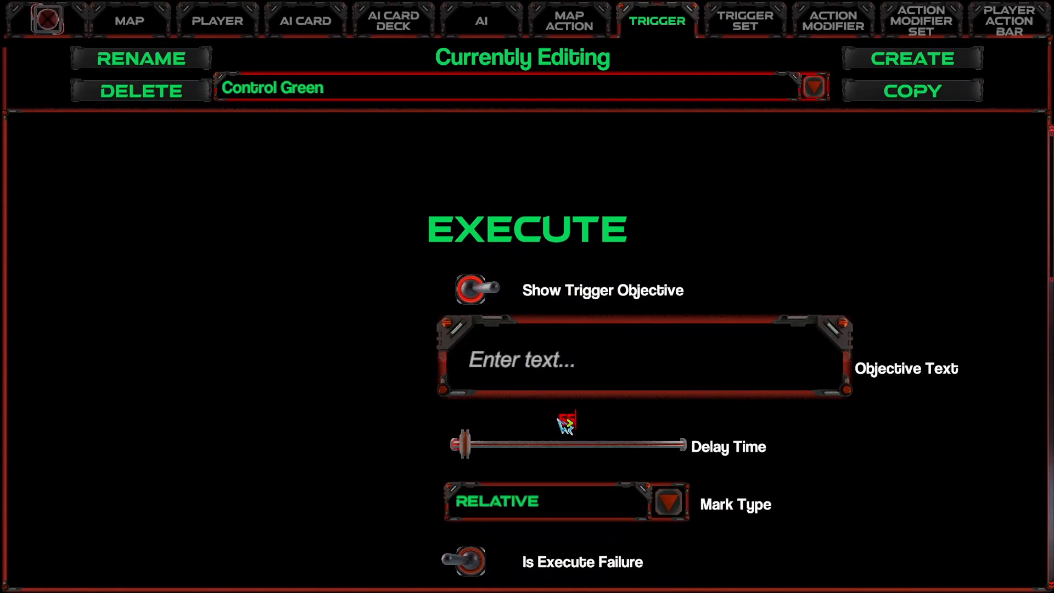
Enter "Controling Green in DELAY" as the objective text of the Control Green trigger.
{"action": "left_click", "coordinate": [628, 353]}
{"action": "type", "text": "Contro"}
{"action": "key", "text": "BackSpace"}
{"action": "key", "text": "BackSpace"}
{"action": "key", "text": "BackSpace"}
{"action": "key", "text": "BackSpace"}
{"action": "key", "text": "BackSpace"}
{"action": "key", "text": "BackSpace"}
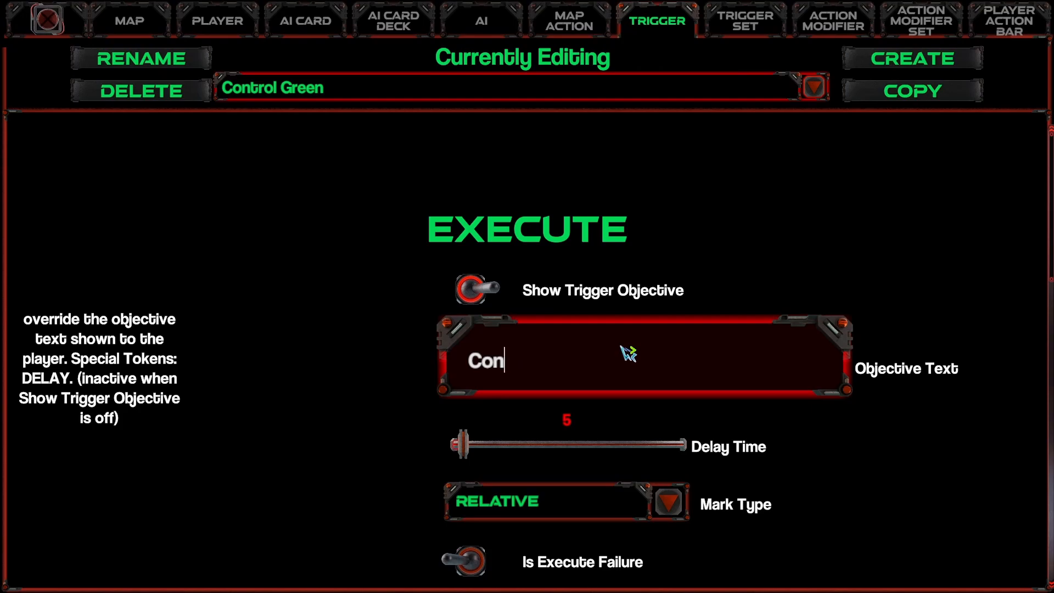
{"action": "type", "text": "Controling Green "}
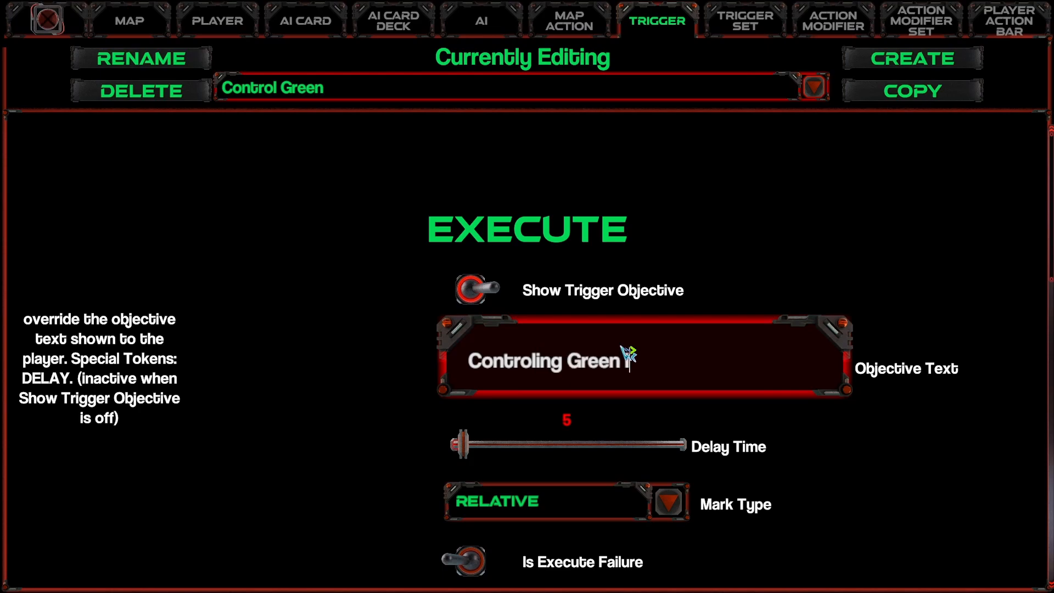
{"action": "type", "text": "in TIMEOU"}
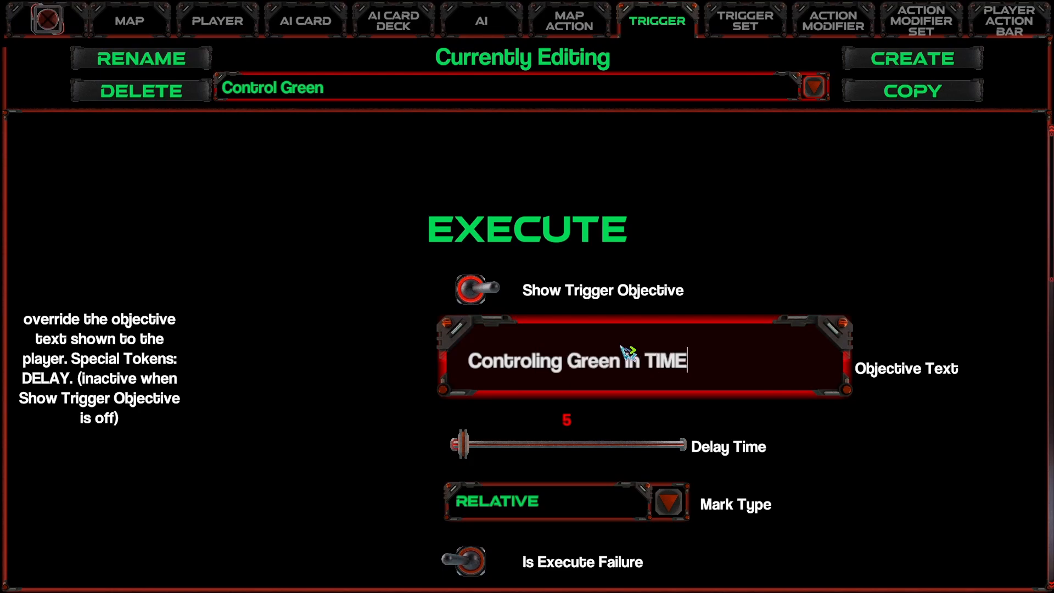
{"action": "key", "text": "BackSpace"}
{"action": "key", "text": "BackSpace"}
{"action": "key", "text": "BackSpace"}
{"action": "key", "text": "BackSpace"}
{"action": "key", "text": "BackSpace"}
{"action": "key", "text": "BackSpace"}
{"action": "type", "text": "DELAY"}
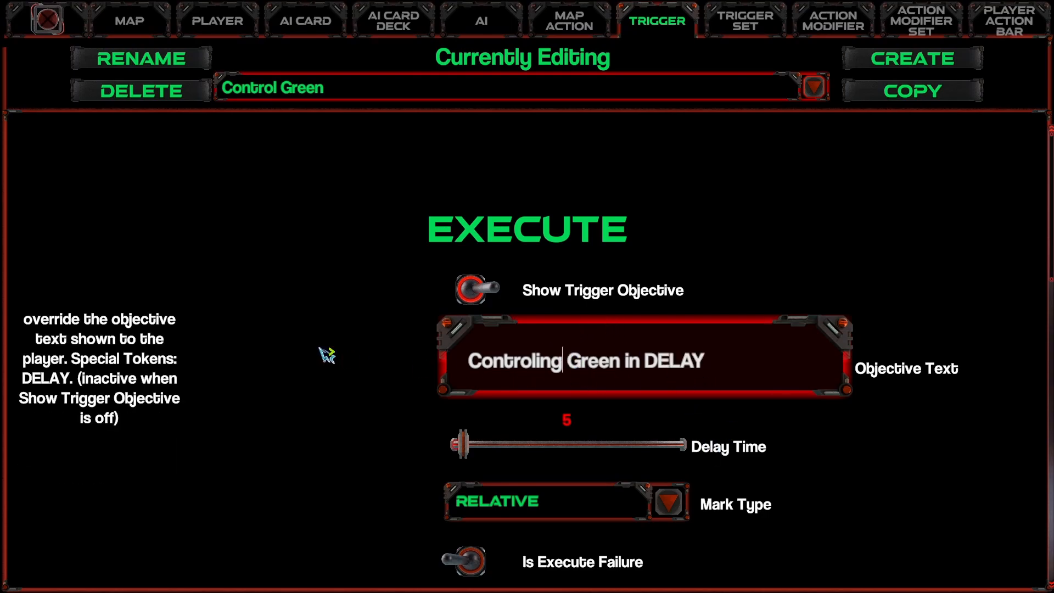
Create a map action of type Possess Player named "Control Green".
{"action": "scroll", "coordinate": [346, 379], "scroll_direction": "down", "scroll_amount": 5}
{"action": "scroll", "coordinate": [347, 375], "scroll_direction": "down", "scroll_amount": 10}
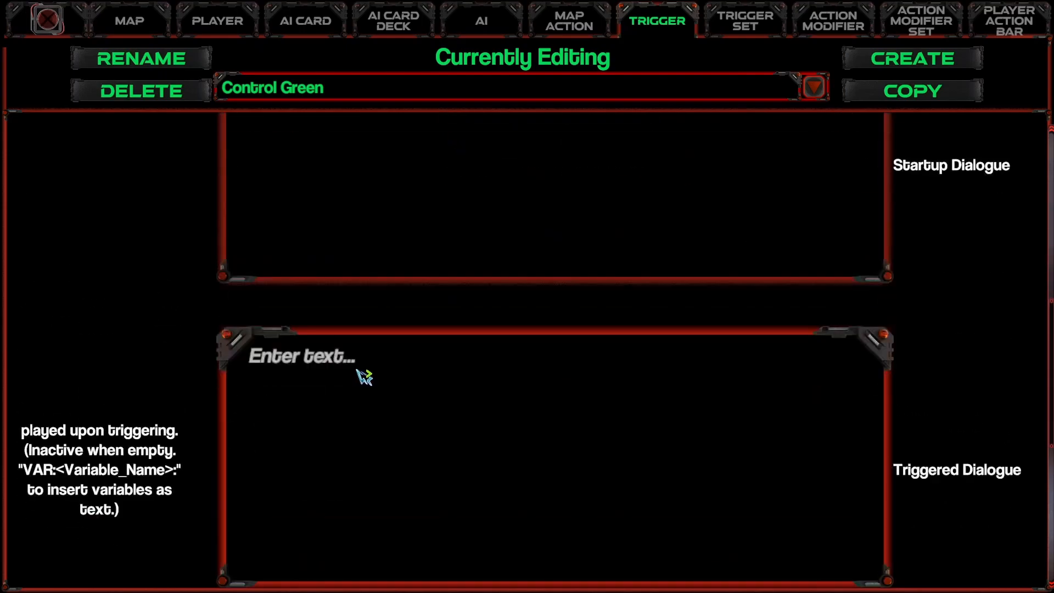
{"action": "scroll", "coordinate": [555, 478], "scroll_direction": "up", "scroll_amount": 10}
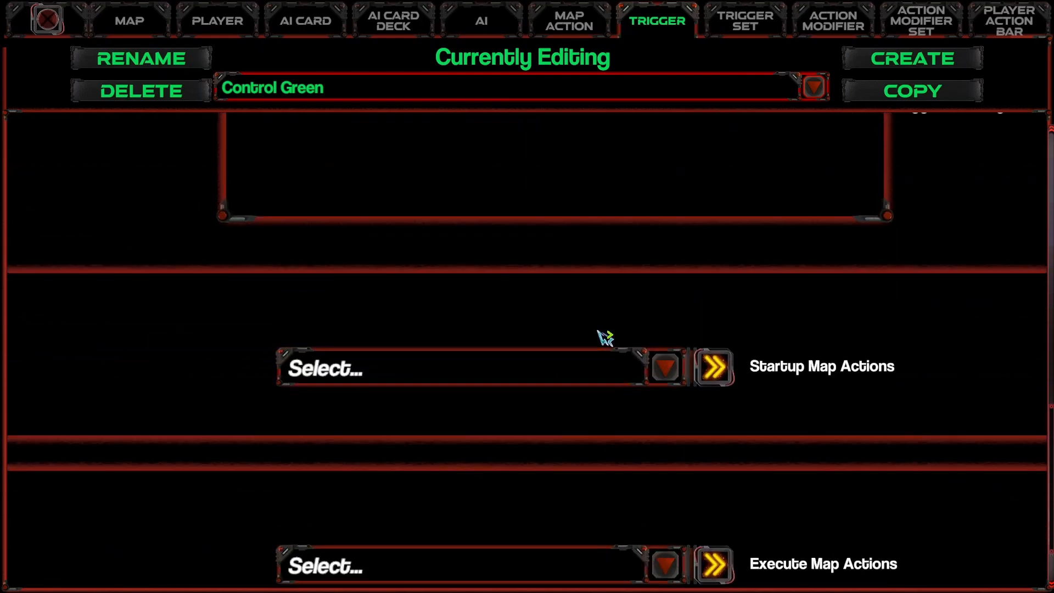
{"action": "left_click", "coordinate": [569, 21]}
{"action": "left_click", "coordinate": [321, 87]}
{"action": "left_click", "coordinate": [897, 58]}
{"action": "left_click", "coordinate": [896, 57]}
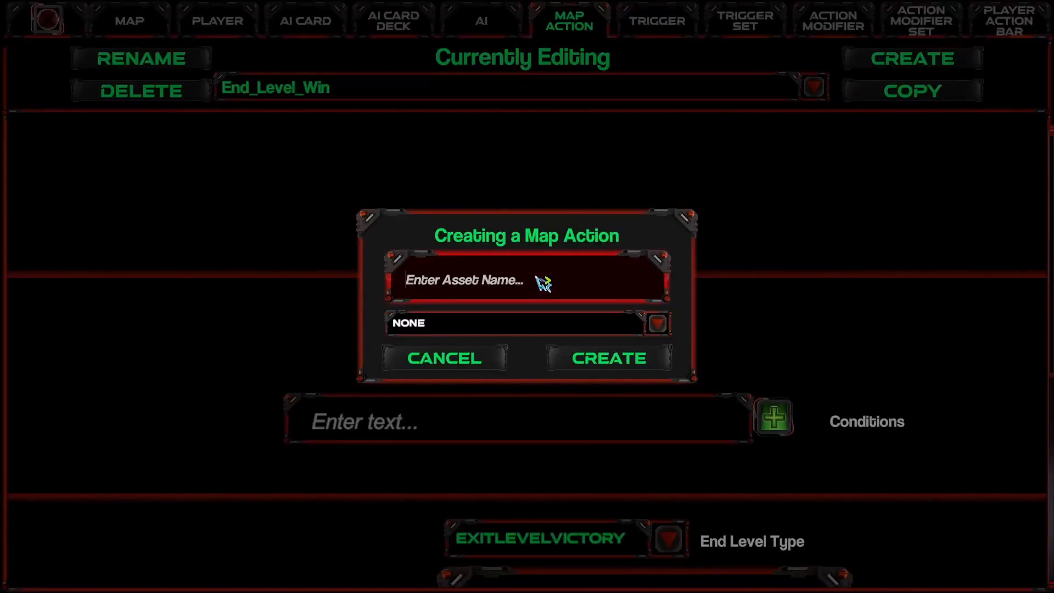
{"action": "type", "text": "Control"}
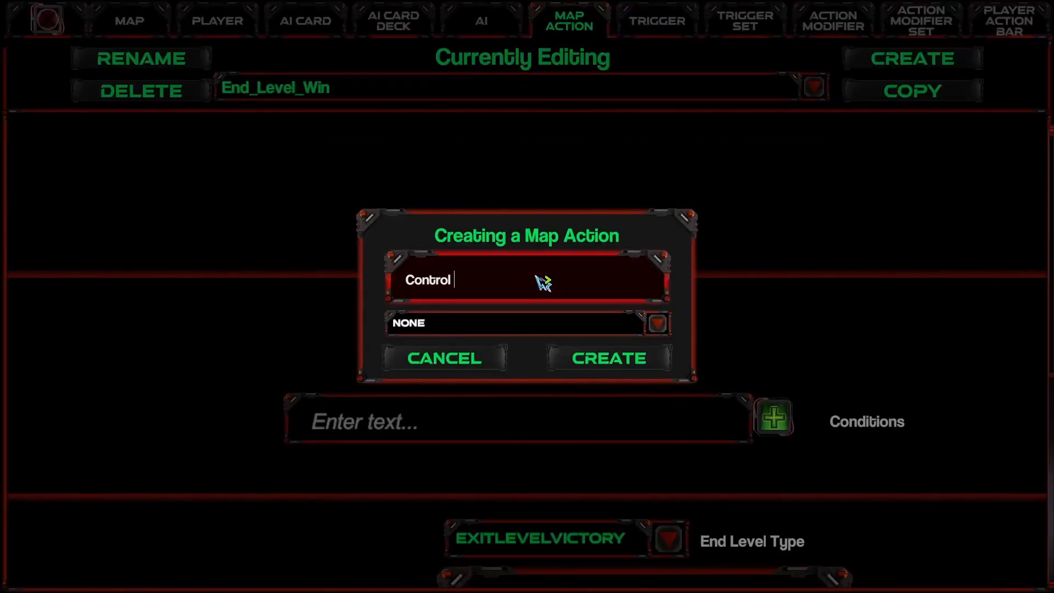
{"action": "left_click", "coordinate": [582, 332]}
{"action": "scroll", "coordinate": [509, 434], "scroll_direction": "down", "scroll_amount": 5}
{"action": "left_click", "coordinate": [471, 381]}
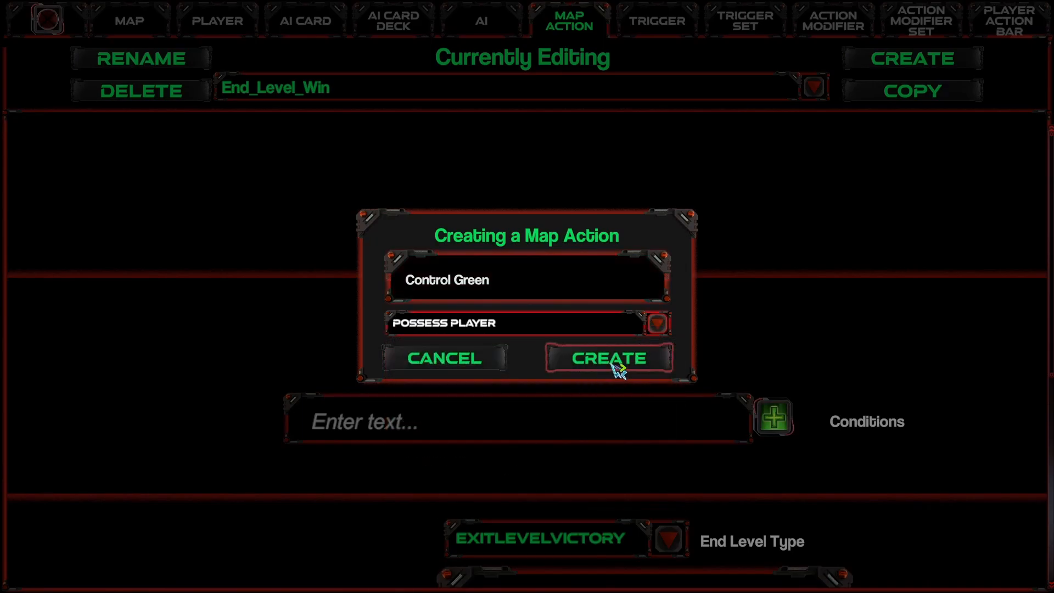
{"action": "left_click", "coordinate": [609, 357]}
Set the target player of the Control Green map action to PLAYER4_LIME.
{"action": "scroll", "coordinate": [279, 391], "scroll_direction": "down", "scroll_amount": 5}
{"action": "left_click", "coordinate": [546, 407]}
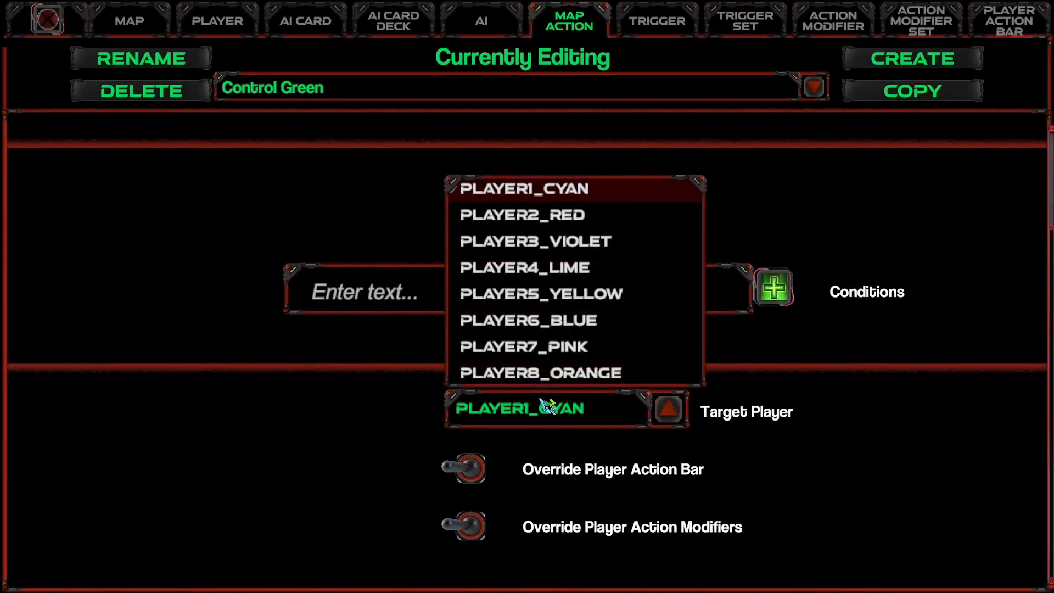
{"action": "left_click", "coordinate": [574, 268]}
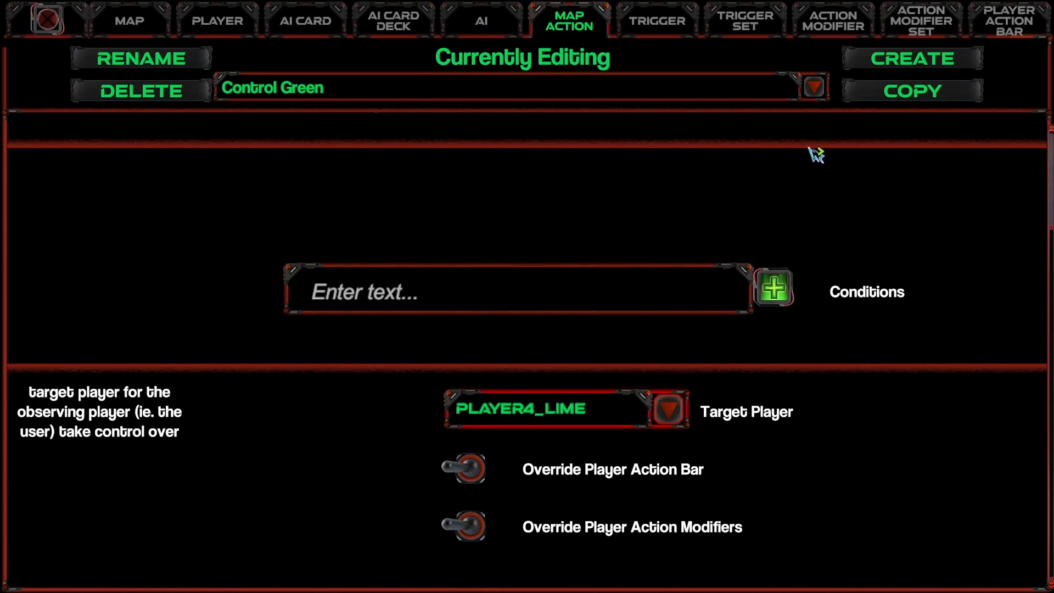
Create a Possess Player map action named "Control Yellow" and set its target player to PLAYER5_YELLOW.
{"action": "left_click", "coordinate": [936, 59]}
{"action": "left_click", "coordinate": [520, 274]}
{"action": "type", "text": "Control Yellow"}
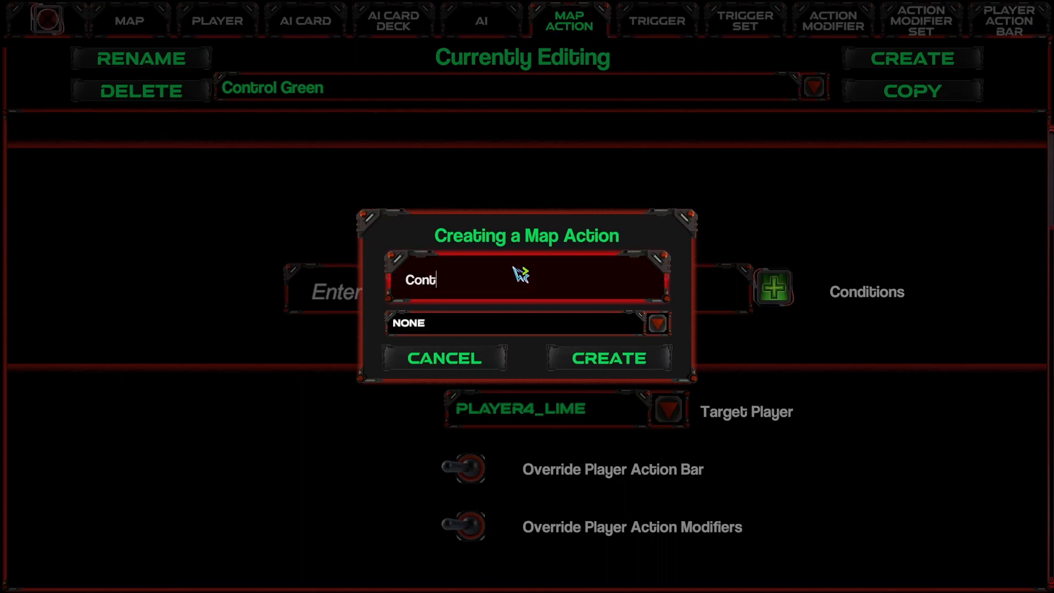
{"action": "left_click", "coordinate": [492, 325]}
{"action": "scroll", "coordinate": [475, 466], "scroll_direction": "down", "scroll_amount": 10}
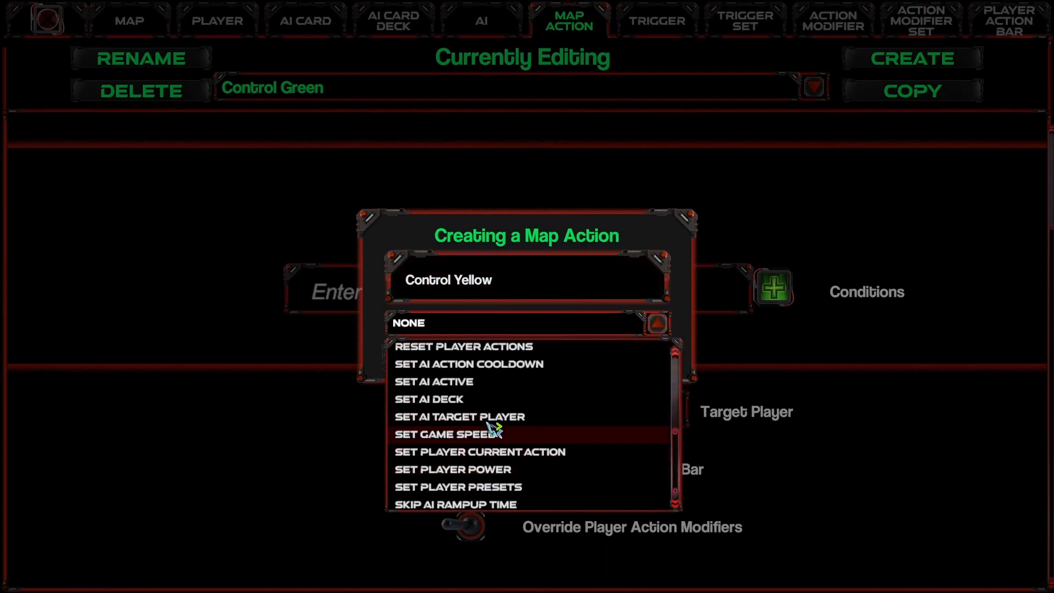
{"action": "scroll", "coordinate": [485, 447], "scroll_direction": "up", "scroll_amount": 3}
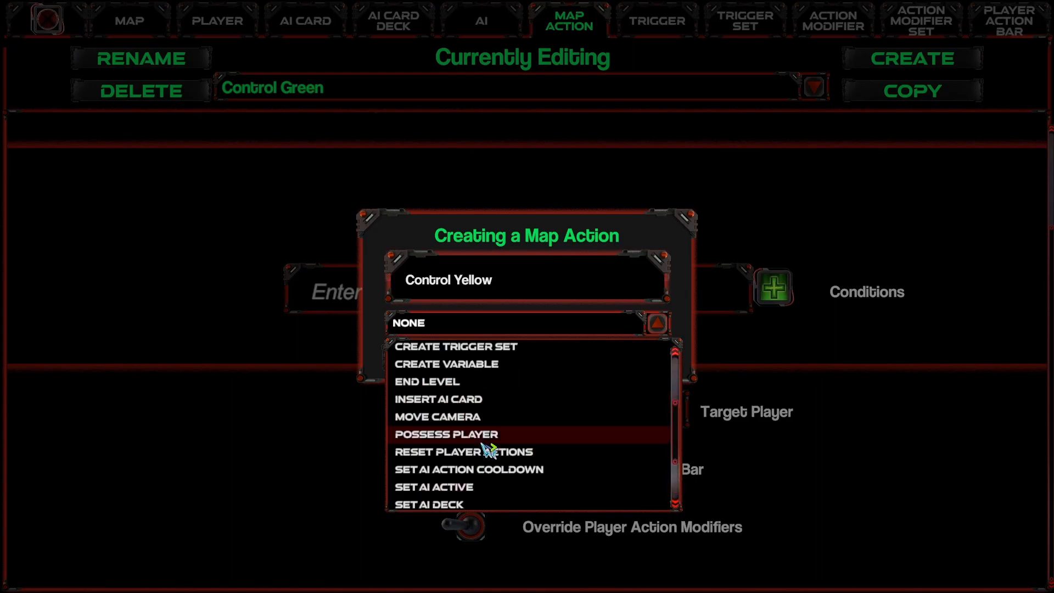
{"action": "left_click", "coordinate": [481, 436]}
{"action": "left_click", "coordinate": [571, 364]}
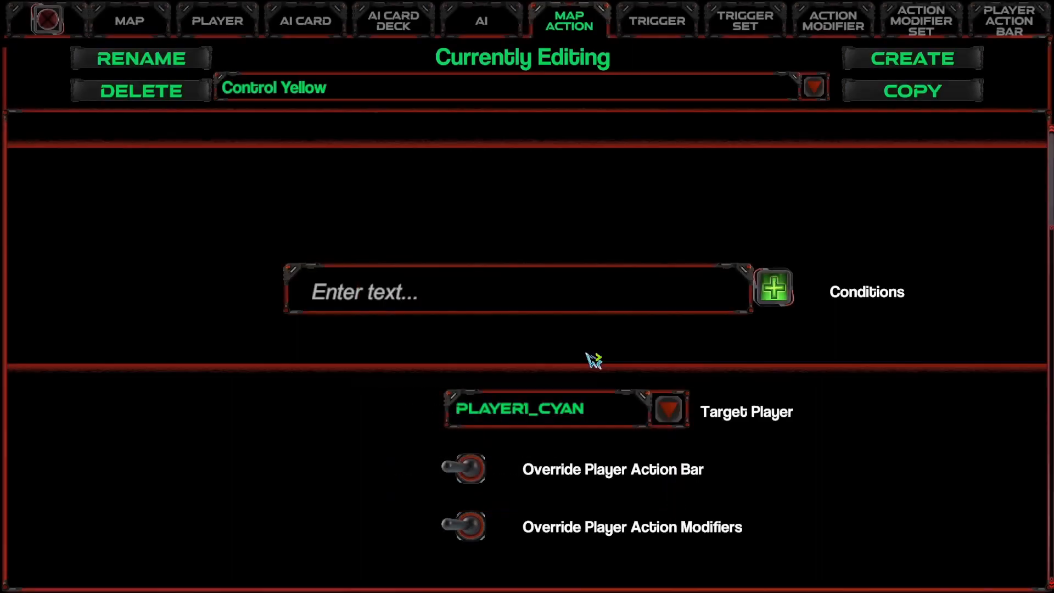
{"action": "left_click", "coordinate": [584, 415]}
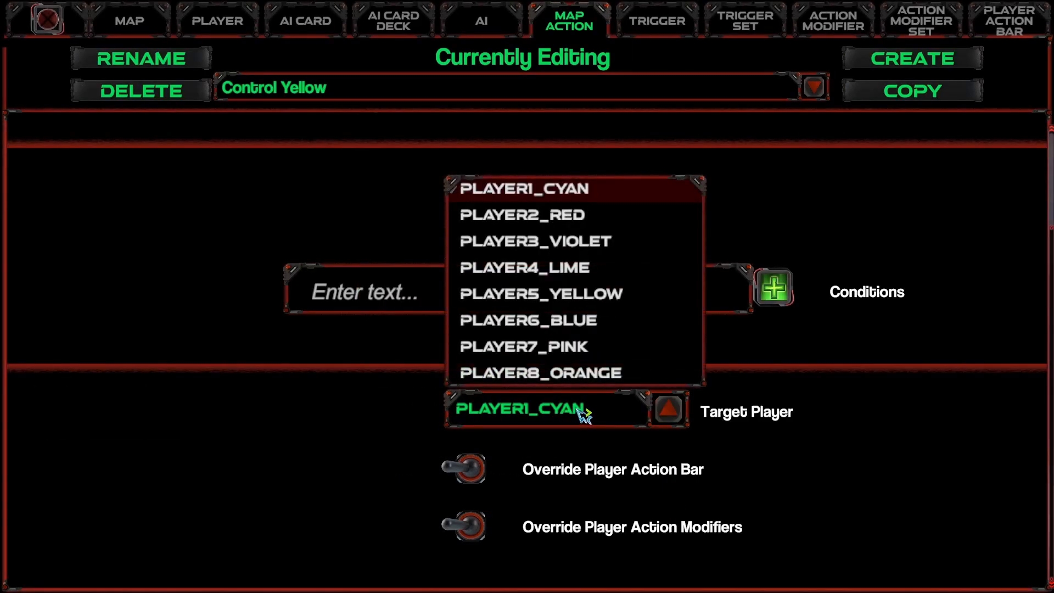
{"action": "left_click", "coordinate": [613, 300]}
Create an Execute trigger named "Control Yellow Delayed".
{"action": "left_click", "coordinate": [648, 33]}
{"action": "left_click", "coordinate": [425, 91]}
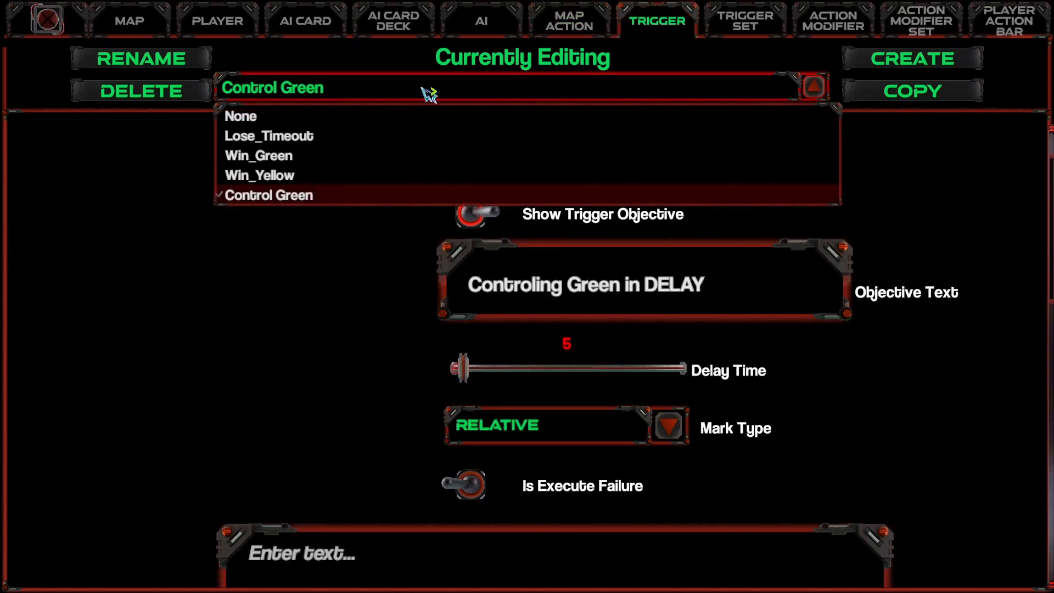
{"action": "left_click", "coordinate": [295, 201]}
{"action": "scroll", "coordinate": [307, 211], "scroll_direction": "down", "scroll_amount": 1}
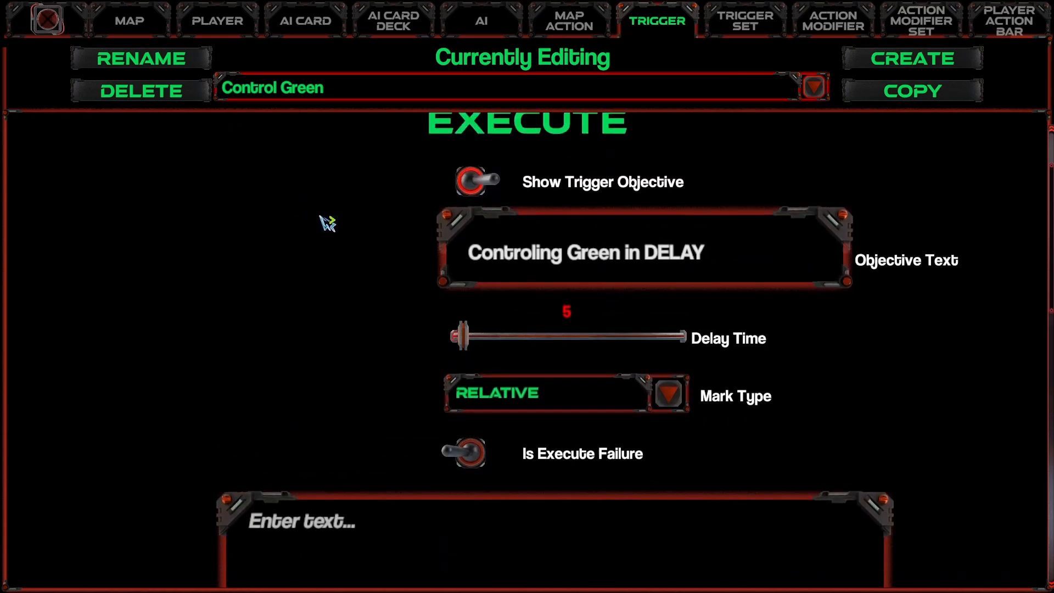
{"action": "scroll", "coordinate": [327, 223], "scroll_direction": "up", "scroll_amount": 1}
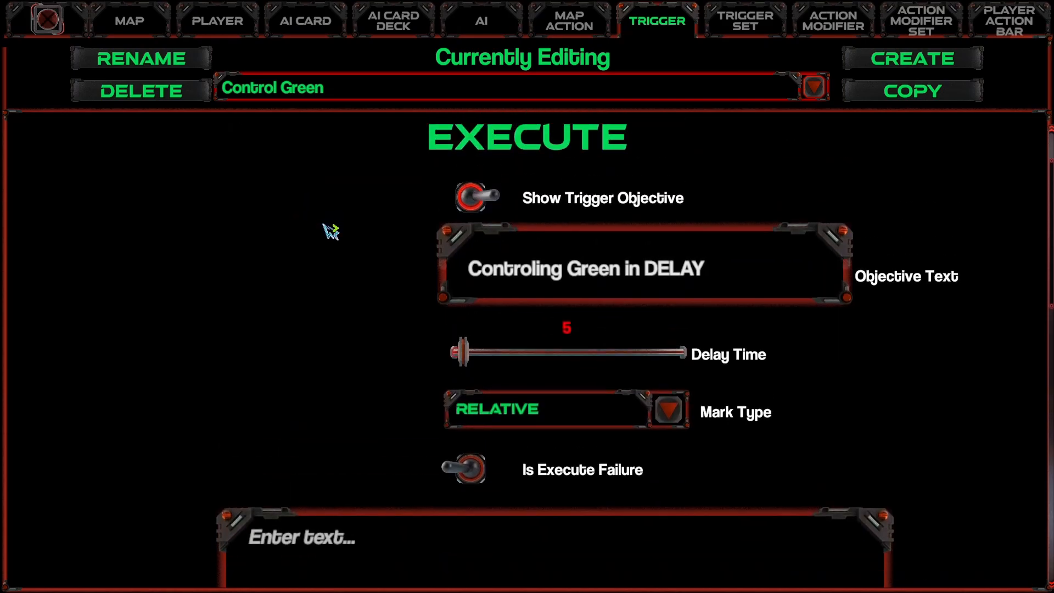
{"action": "left_click", "coordinate": [925, 65]}
{"action": "left_click", "coordinate": [526, 325]}
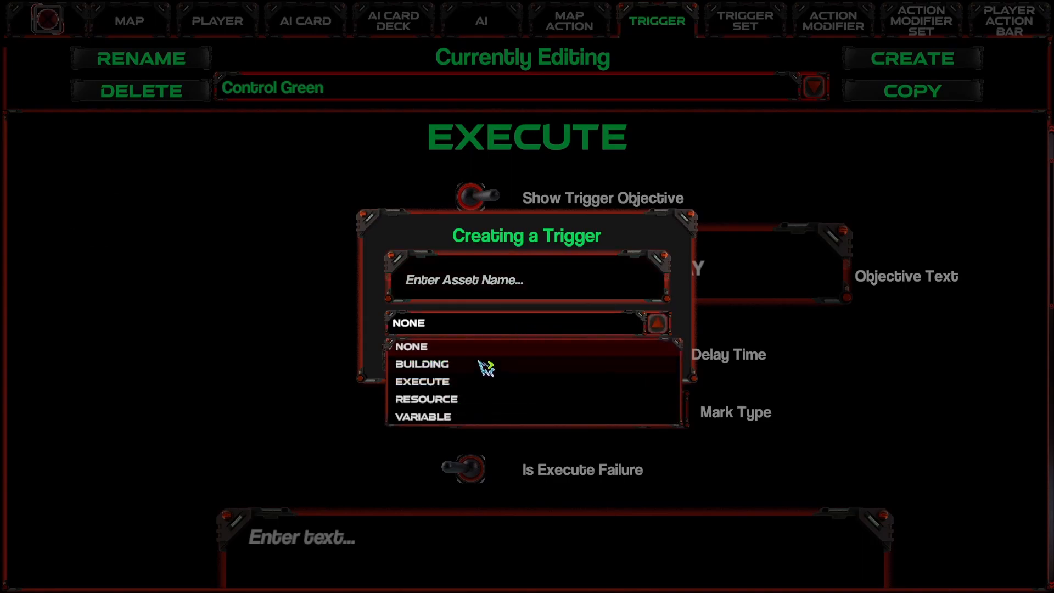
{"action": "left_click", "coordinate": [454, 381]}
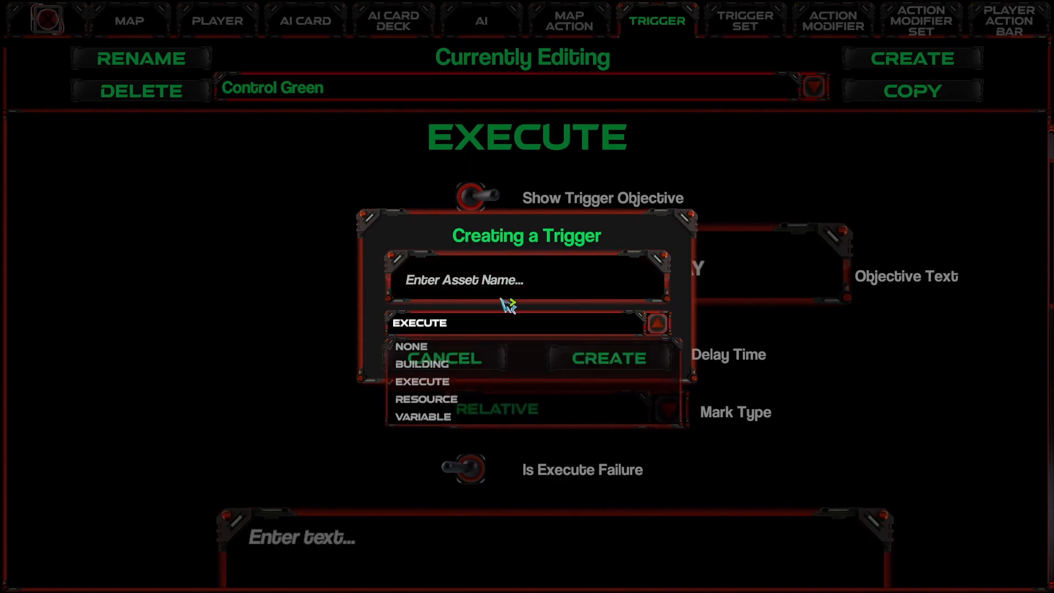
{"action": "left_click", "coordinate": [527, 283]}
{"action": "type", "text": "Control Yellow Delayed"}
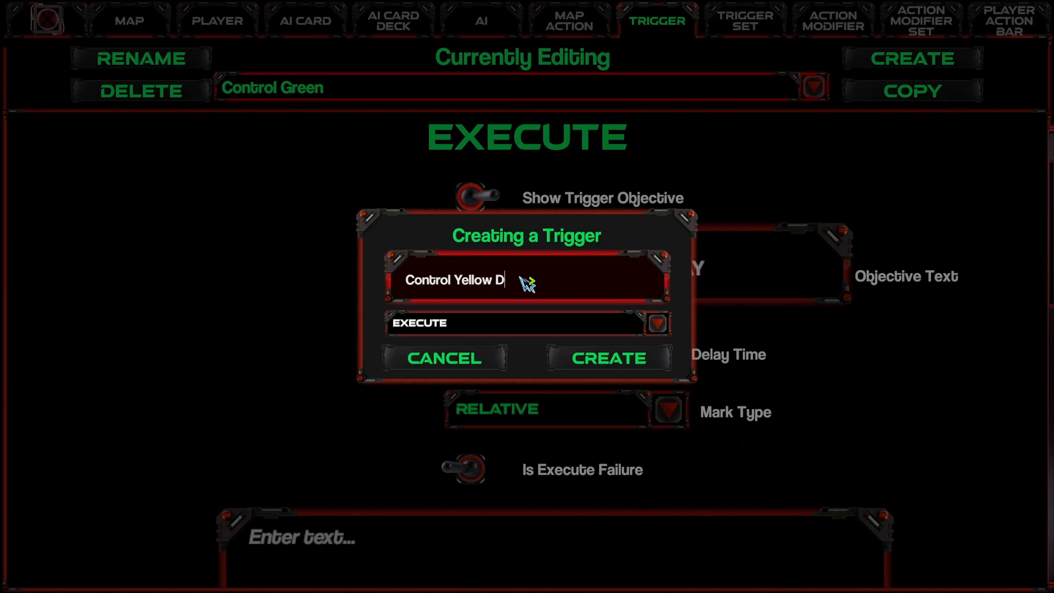
{"action": "left_click", "coordinate": [638, 362]}
Rename the Control Green trigger as "Control Green Delayed".
{"action": "left_click", "coordinate": [275, 93]}
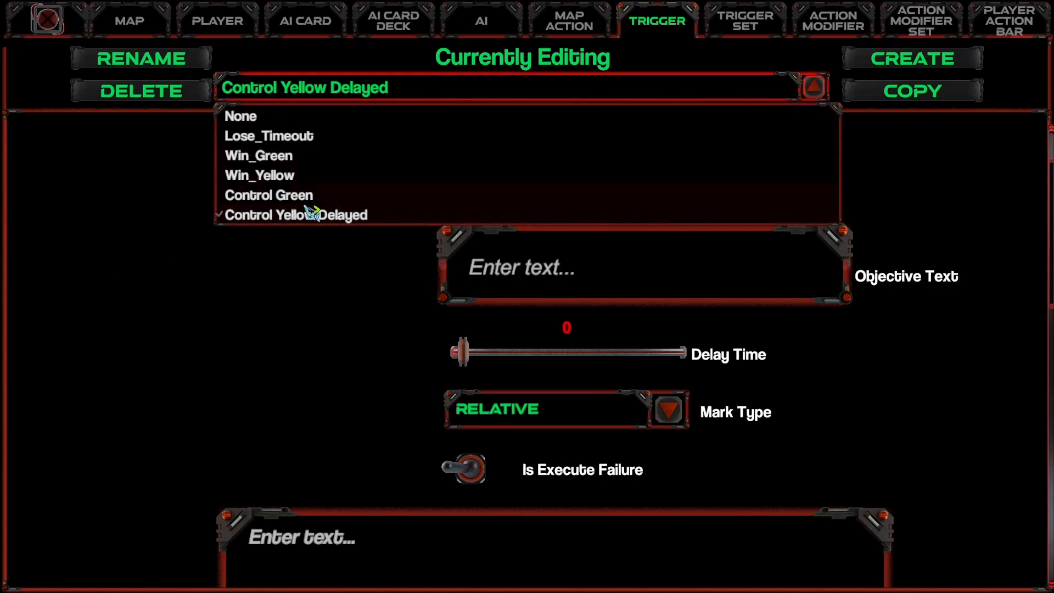
{"action": "left_click", "coordinate": [308, 193]}
{"action": "left_click", "coordinate": [199, 65]}
{"action": "key", "text": "End"}
{"action": "type", "text": "De"}
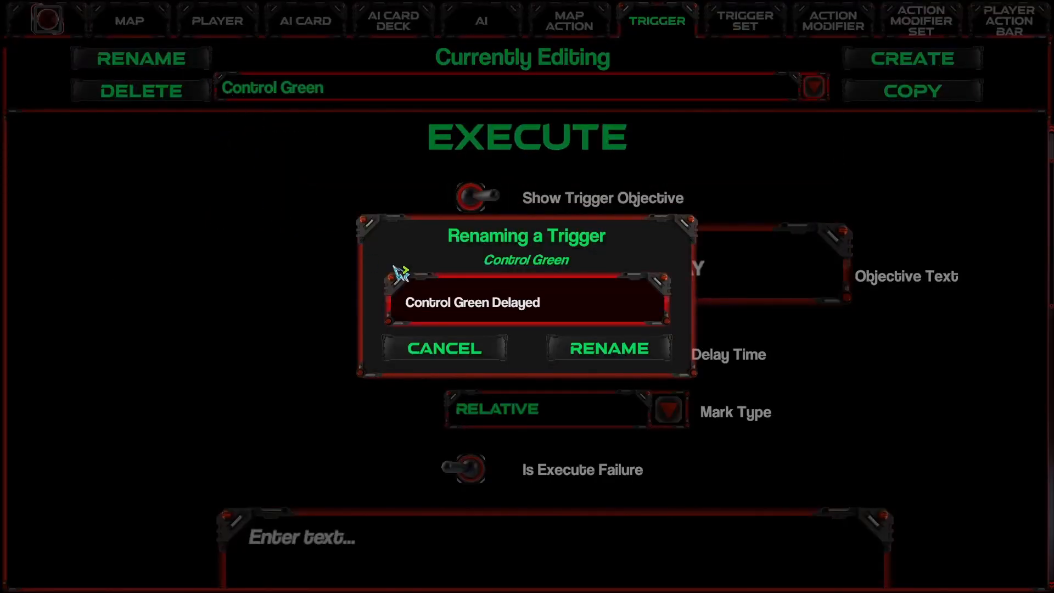
{"action": "left_click", "coordinate": [565, 347]}
{"action": "left_click", "coordinate": [351, 98]}
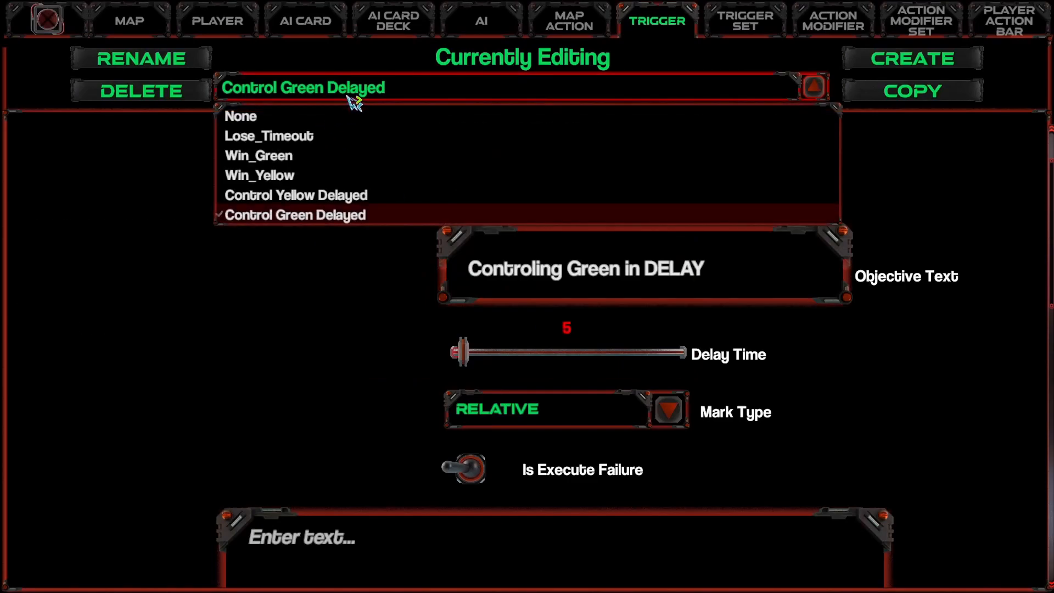
{"action": "left_click", "coordinate": [354, 98]}
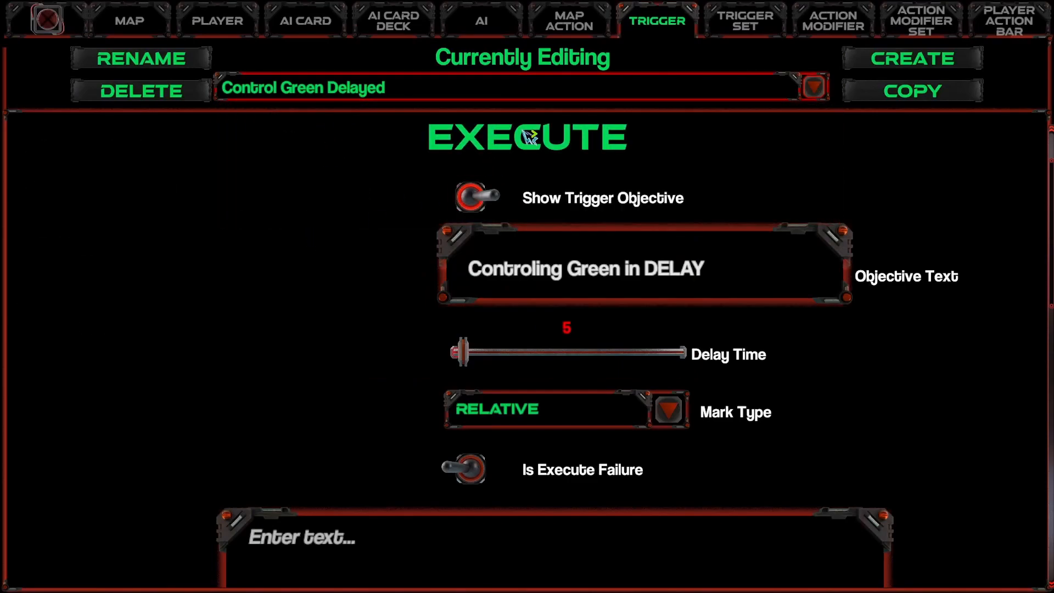
Add the Control Green Delayed trigger followed by Control Yellow Delayed to the Possess Player Sequence trigger set.
{"action": "left_click", "coordinate": [734, 32]}
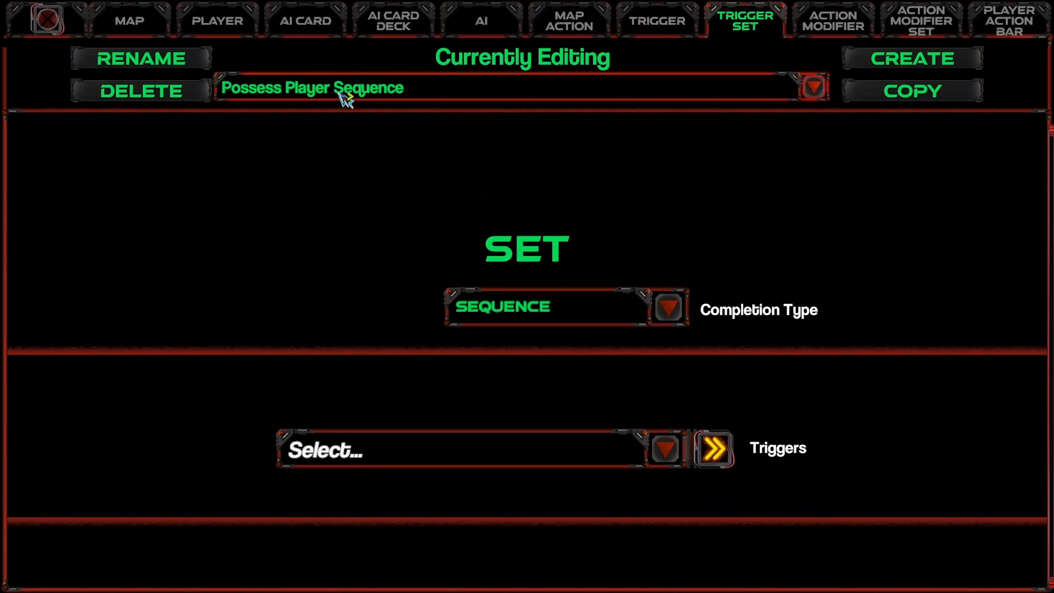
{"action": "left_click", "coordinate": [346, 99]}
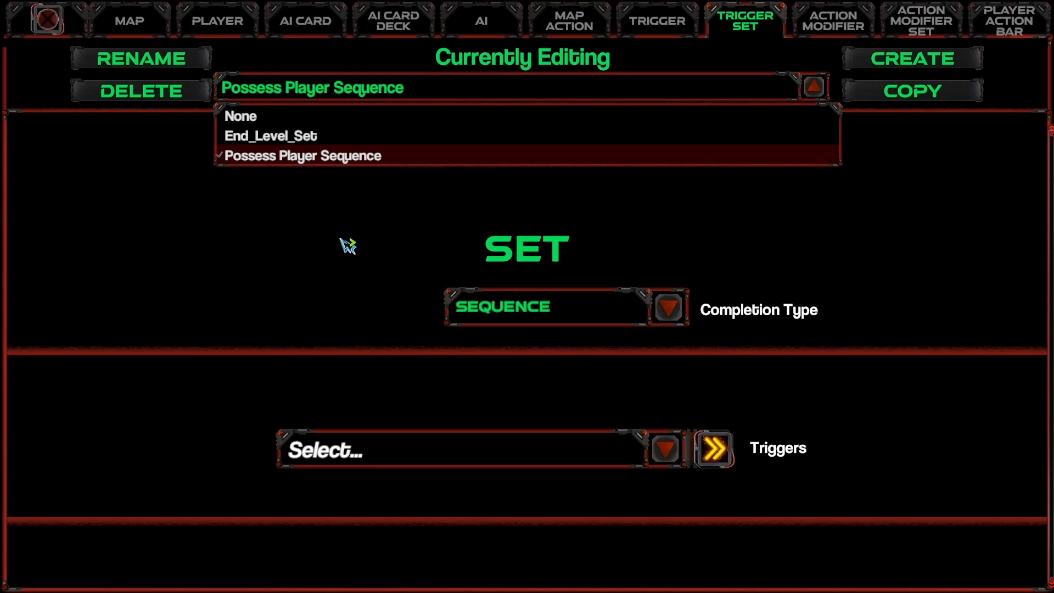
{"action": "left_click", "coordinate": [347, 245]}
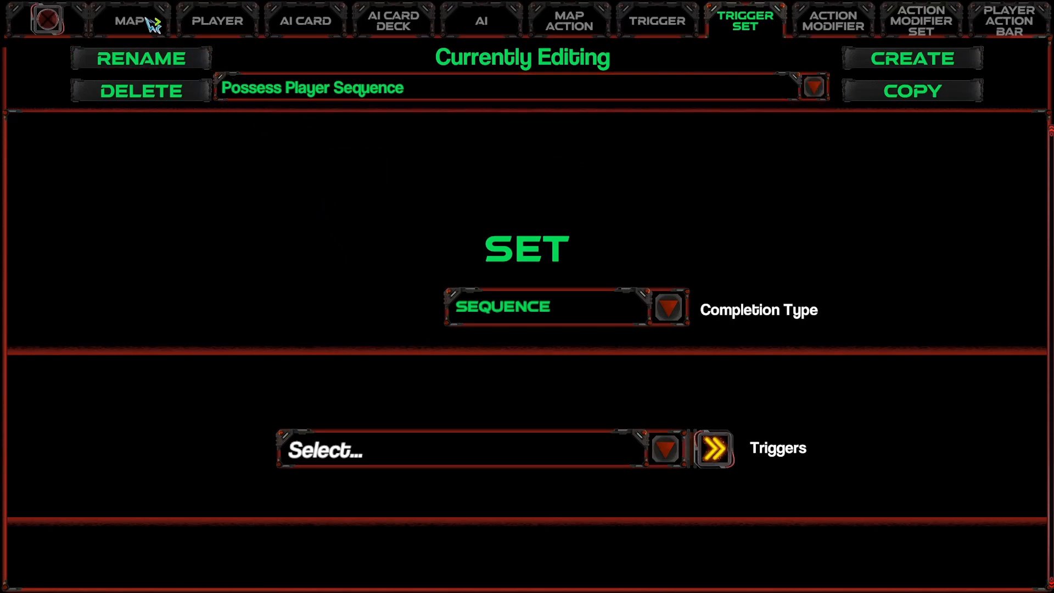
{"action": "left_click", "coordinate": [127, 24]}
{"action": "left_click", "coordinate": [773, 36]}
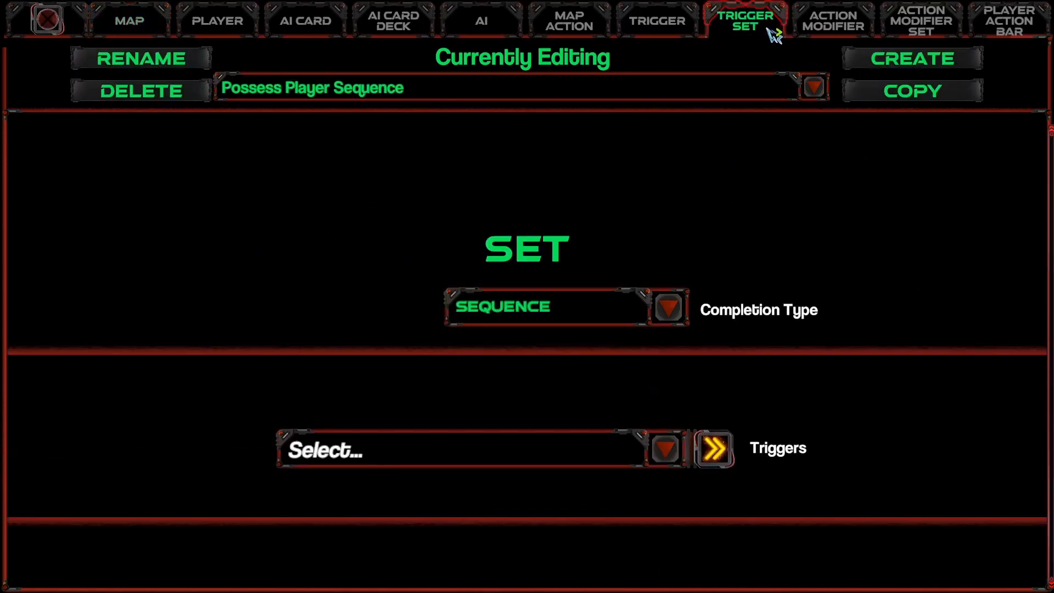
{"action": "left_click", "coordinate": [592, 85]}
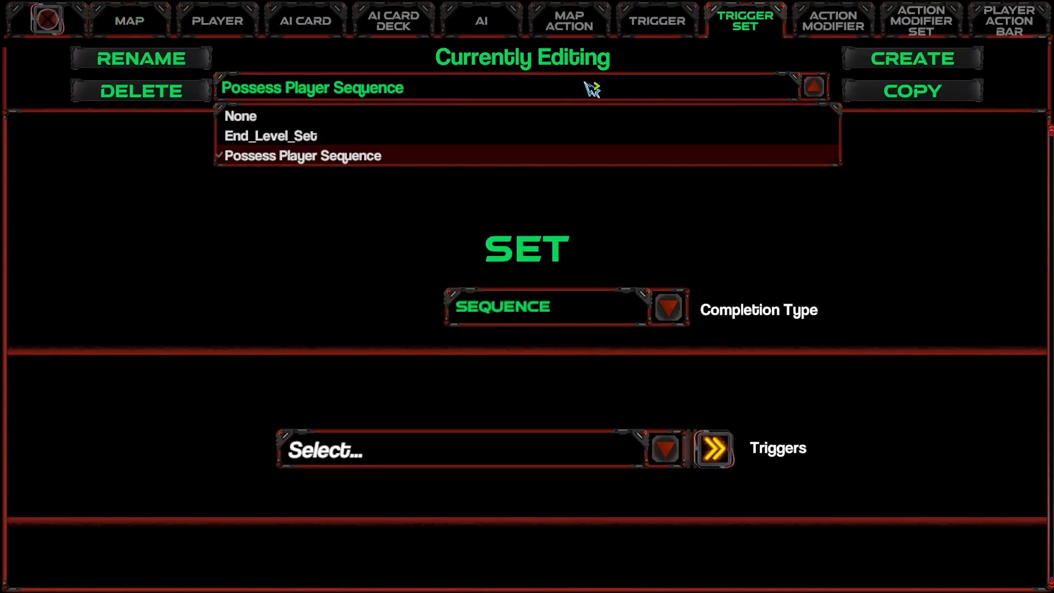
{"action": "left_click", "coordinate": [324, 261]}
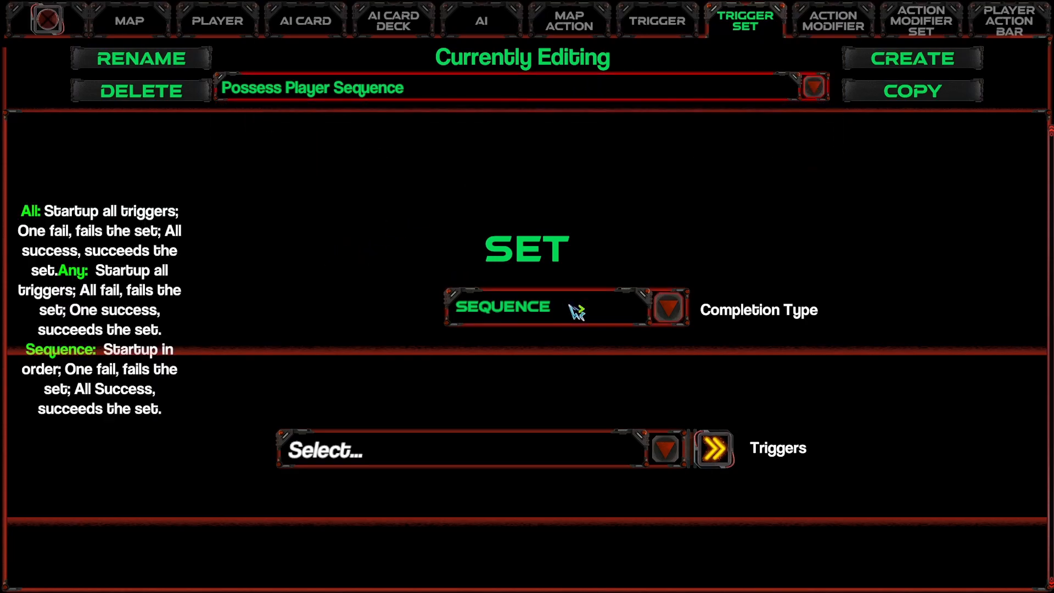
{"action": "left_click", "coordinate": [485, 448]}
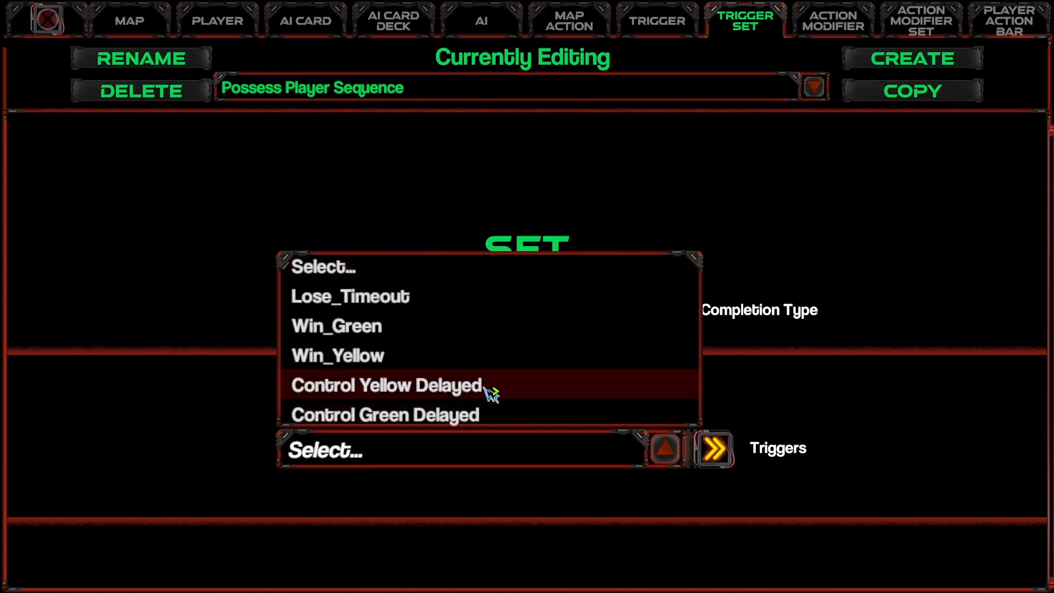
{"action": "left_click", "coordinate": [477, 414]}
{"action": "left_click", "coordinate": [488, 430]}
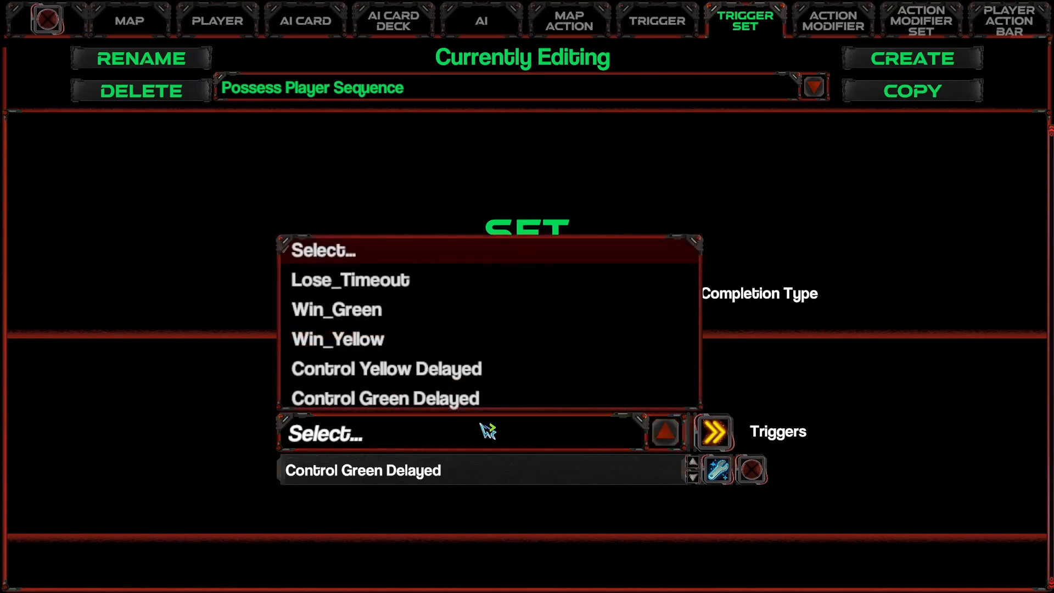
{"action": "left_click", "coordinate": [488, 375]}
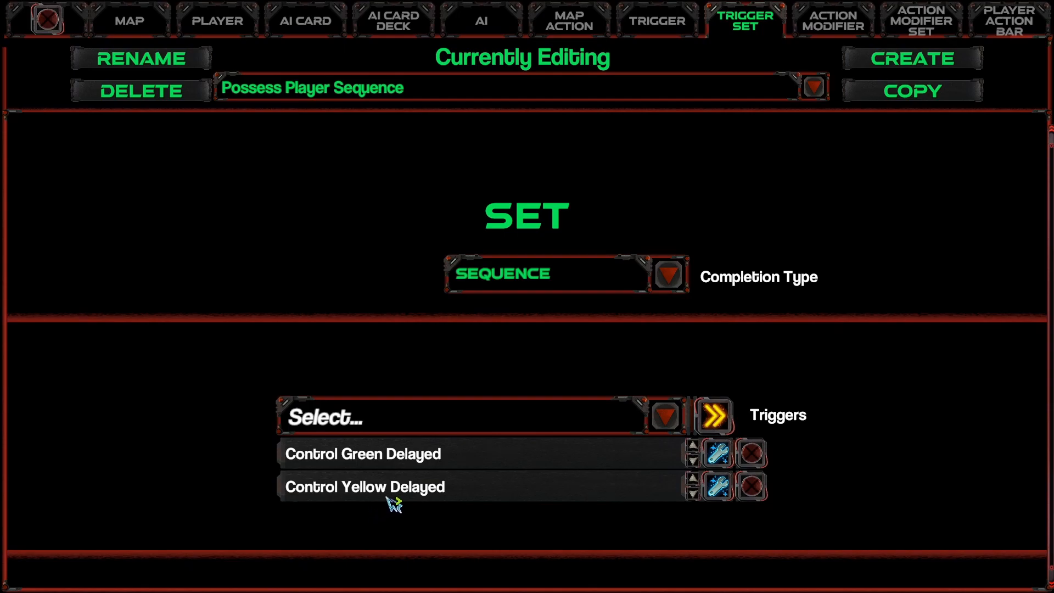
Create an Execute trigger named "Repeat Possess Loop".
{"action": "mouse_move", "coordinate": [591, 294]}
{"action": "left_click", "coordinate": [680, 36]}
{"action": "left_click", "coordinate": [454, 94]}
{"action": "left_click", "coordinate": [454, 93]}
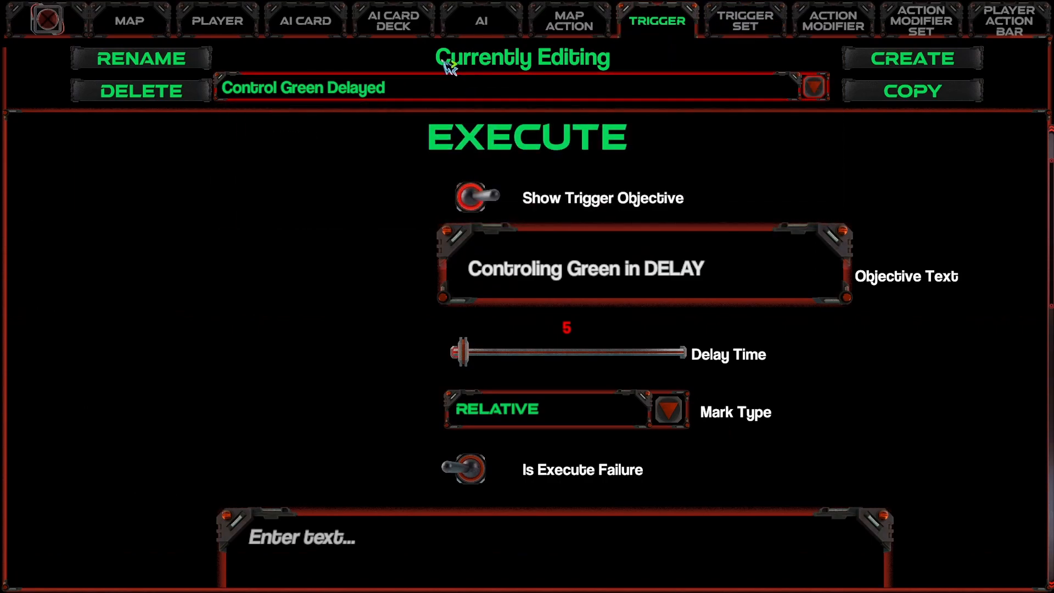
{"action": "left_click", "coordinate": [955, 71]}
{"action": "left_click", "coordinate": [474, 327]}
{"action": "left_click", "coordinate": [463, 379]}
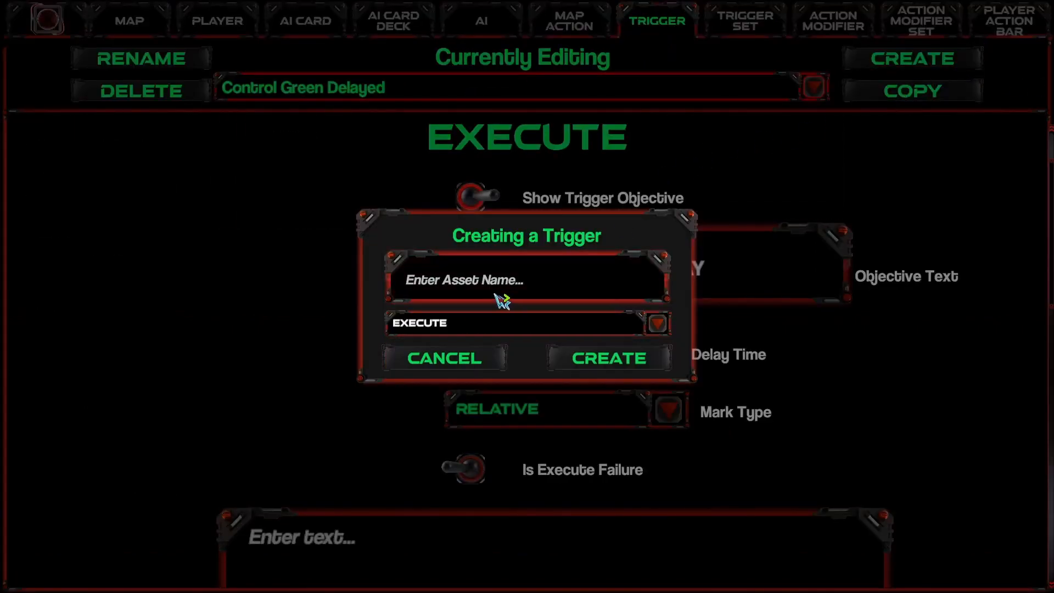
{"action": "left_click", "coordinate": [510, 293]}
{"action": "type", "text": "Repeat Possess Loop"}
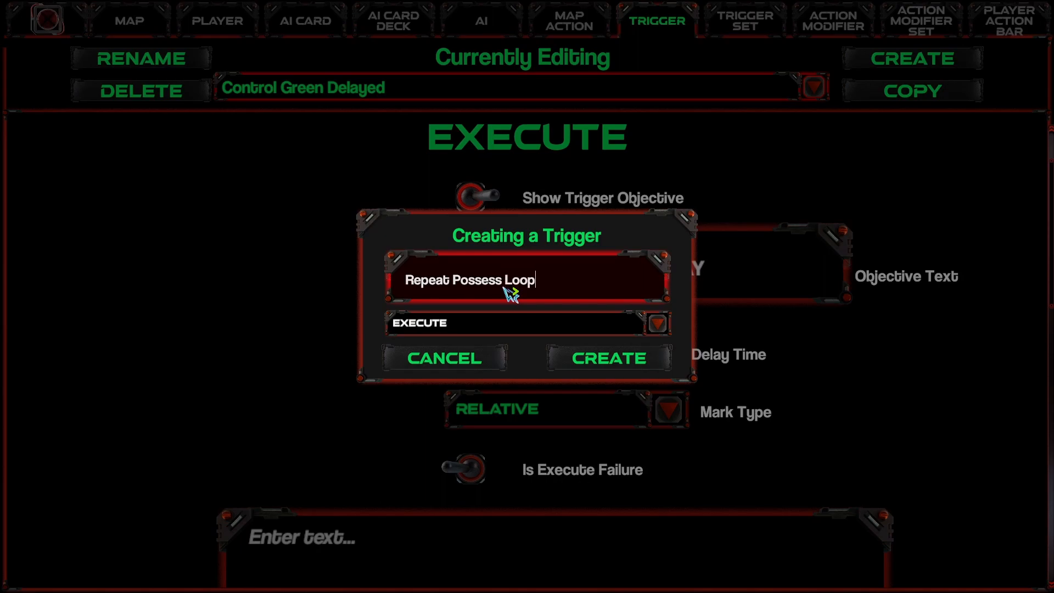
{"action": "left_click", "coordinate": [591, 360]}
{"action": "scroll", "coordinate": [609, 316], "scroll_direction": "down", "scroll_amount": 1}
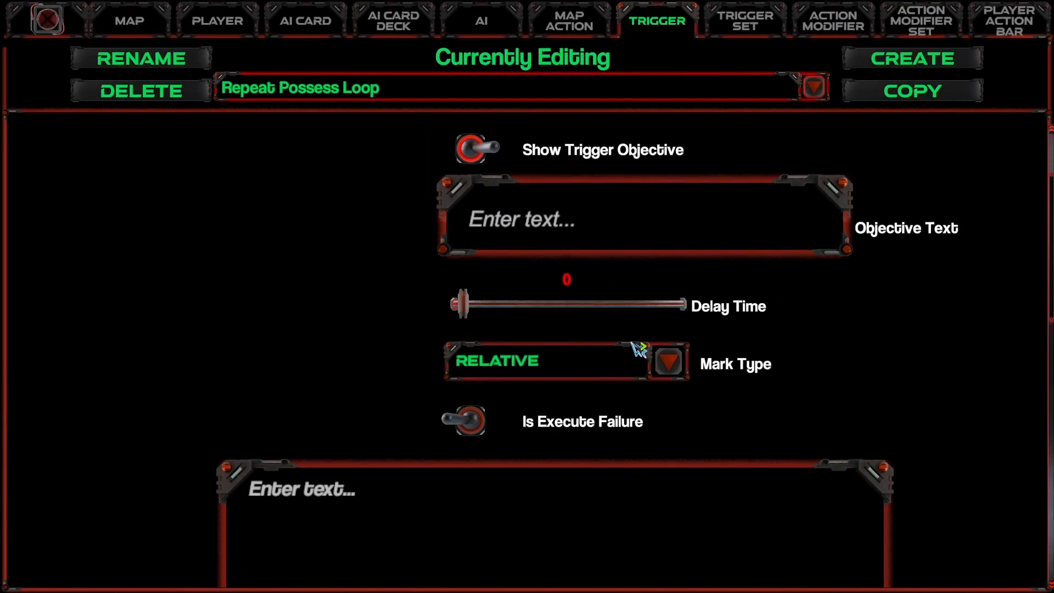
Create a map action of type Create Trigger Set named "Repeat Player Possess Loop".
{"action": "left_click", "coordinate": [573, 21]}
{"action": "left_click", "coordinate": [388, 80]}
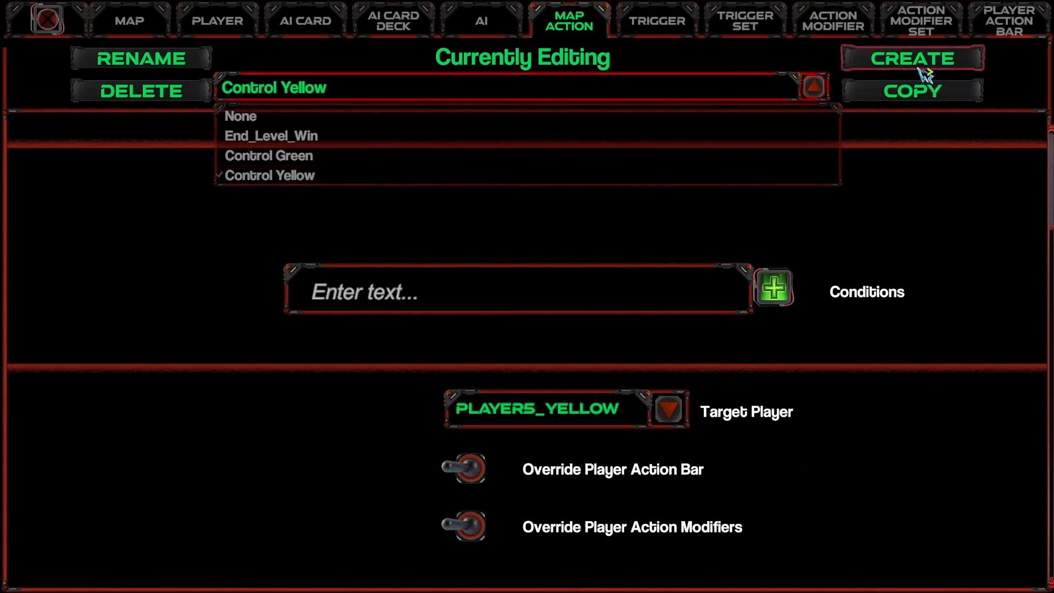
{"action": "left_click", "coordinate": [922, 71]}
{"action": "left_click", "coordinate": [473, 328]}
{"action": "scroll", "coordinate": [491, 362], "scroll_direction": "down", "scroll_amount": 4}
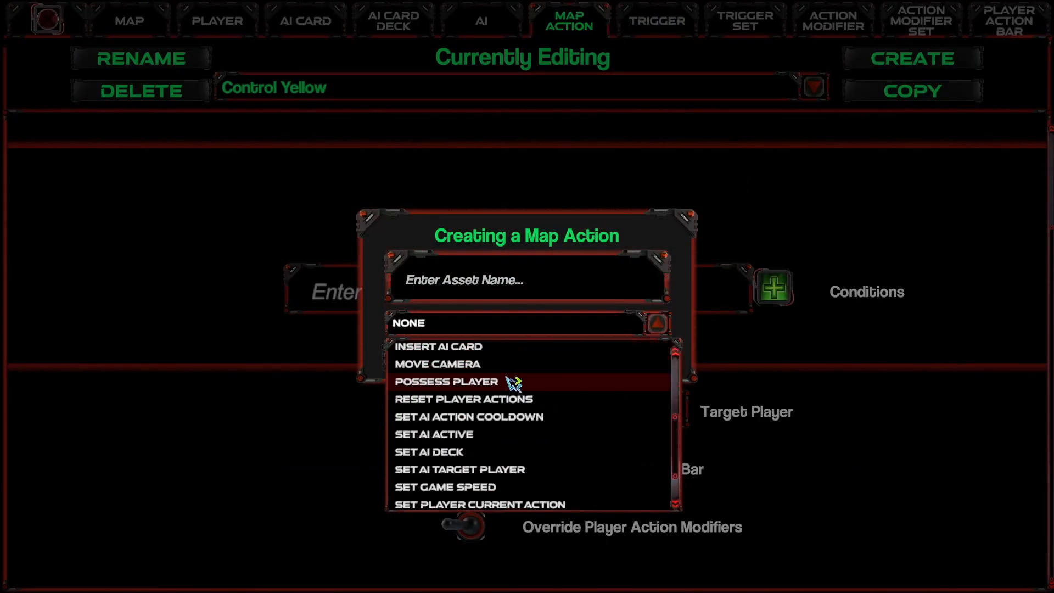
{"action": "scroll", "coordinate": [514, 382], "scroll_direction": "up", "scroll_amount": 2}
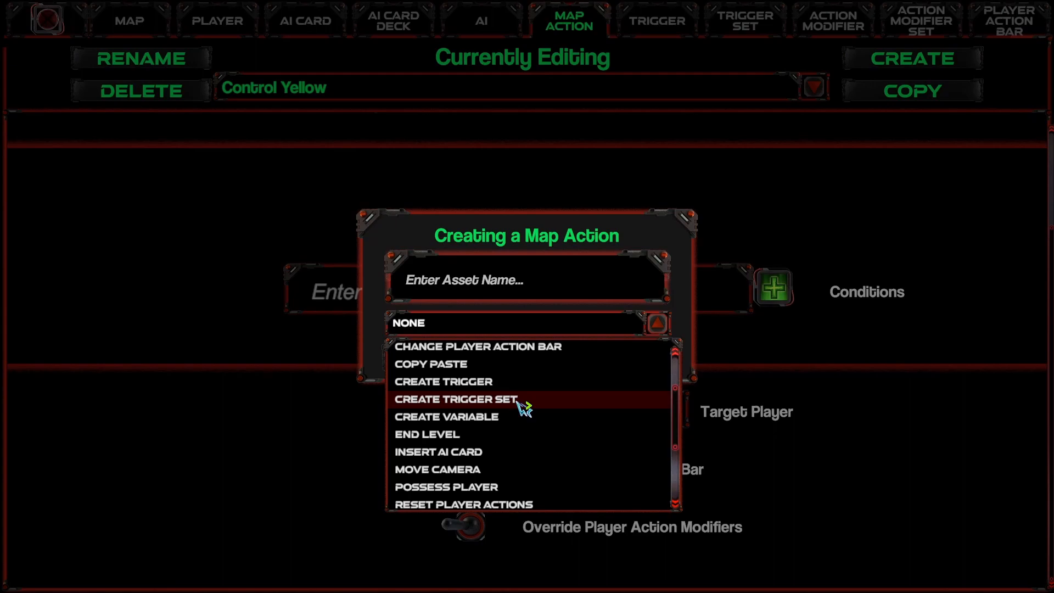
{"action": "left_click", "coordinate": [520, 400]}
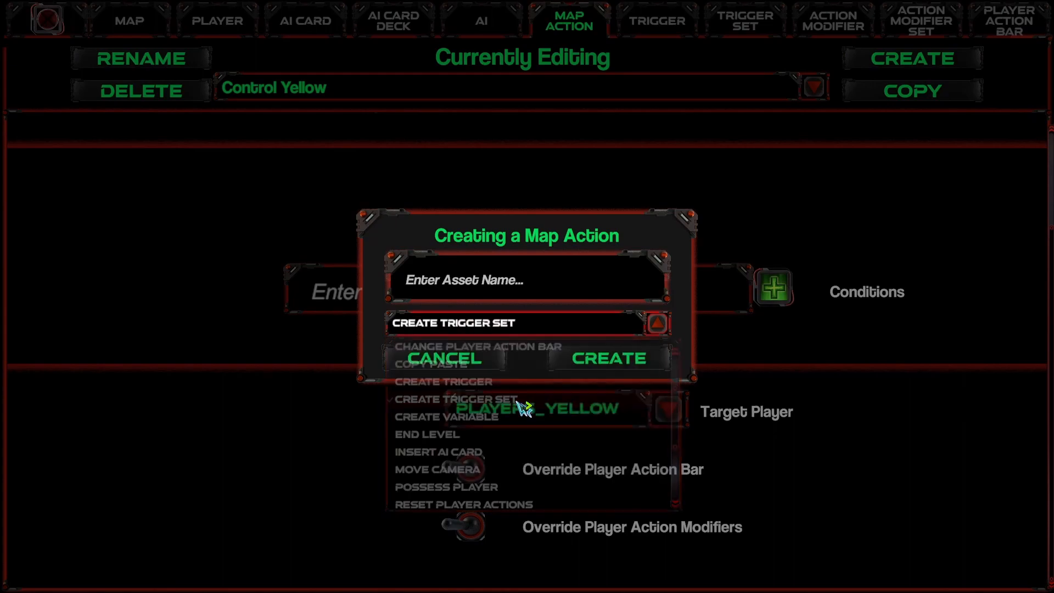
{"action": "left_click", "coordinate": [505, 297]}
{"action": "type", "text": "Repeat Player Possess Loop"}
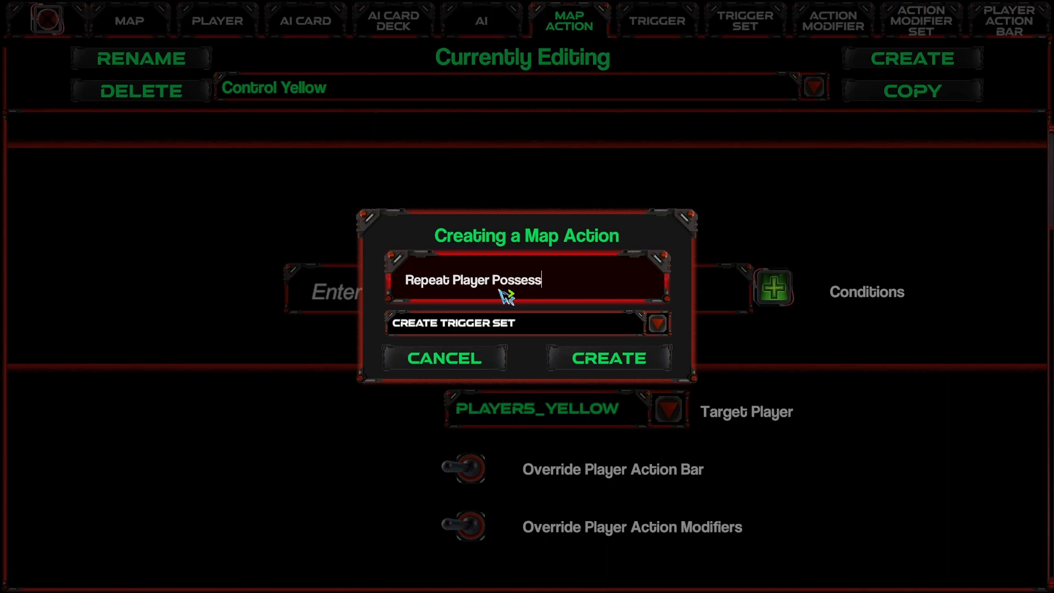
{"action": "left_click", "coordinate": [609, 362]}
Set Possess Player Sequence as the trigger set started by the Repeat Player Possess Loop map action.
{"action": "scroll", "coordinate": [816, 343], "scroll_direction": "down", "scroll_amount": 1}
{"action": "scroll", "coordinate": [714, 439], "scroll_direction": "up", "scroll_amount": 1}
{"action": "left_click", "coordinate": [643, 517]}
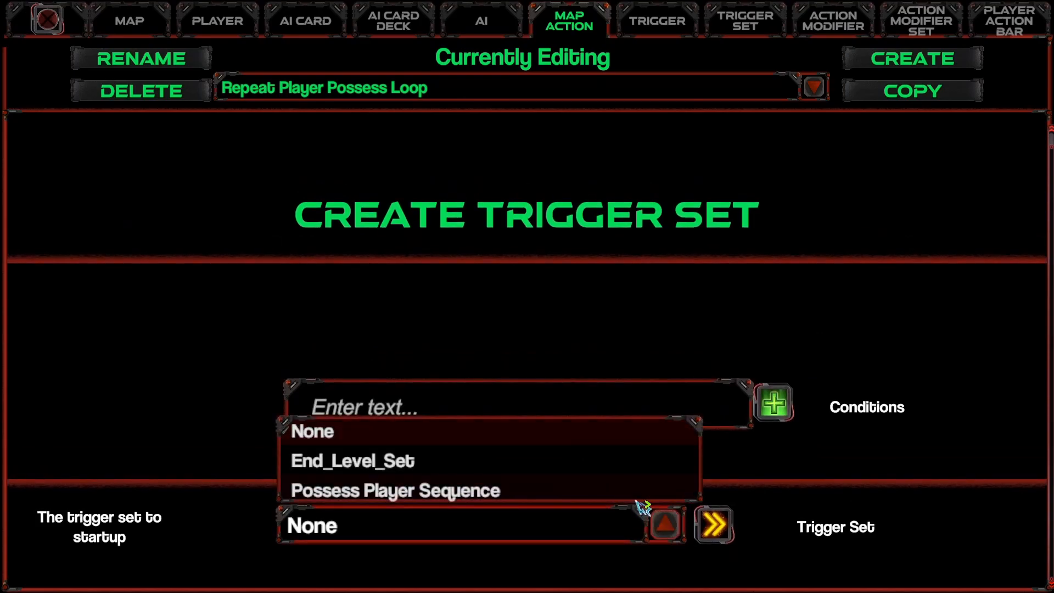
{"action": "left_click", "coordinate": [439, 493]}
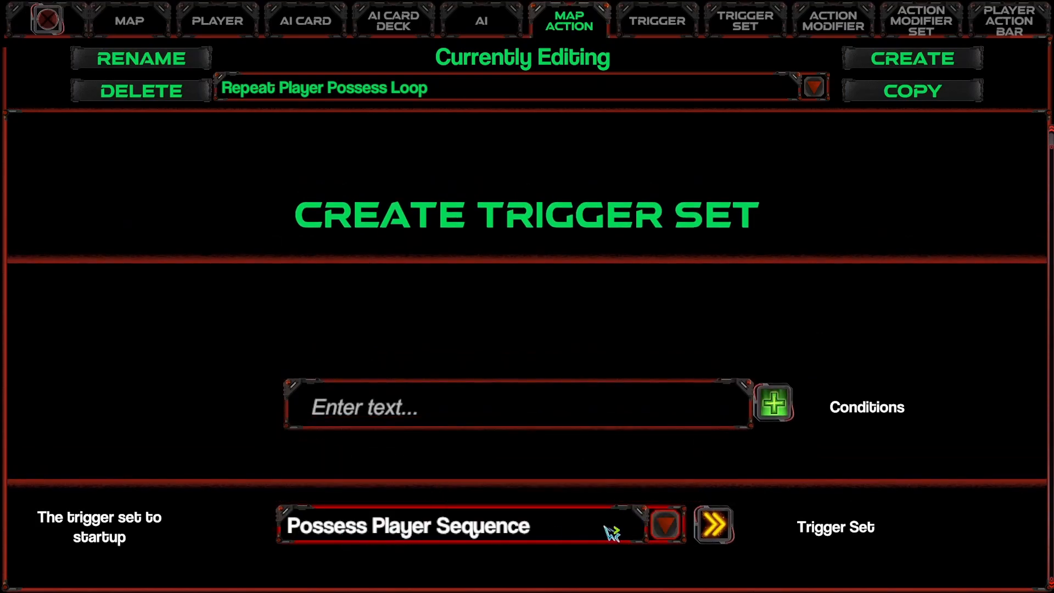
Rename the Possess Player Sequence trigger set as "Possess Player Cycle" and check the reference in the Repeat Player Possess Loop map action.
{"action": "left_click", "coordinate": [714, 524]}
{"action": "left_click", "coordinate": [144, 59]}
{"action": "left_click", "coordinate": [461, 306]}
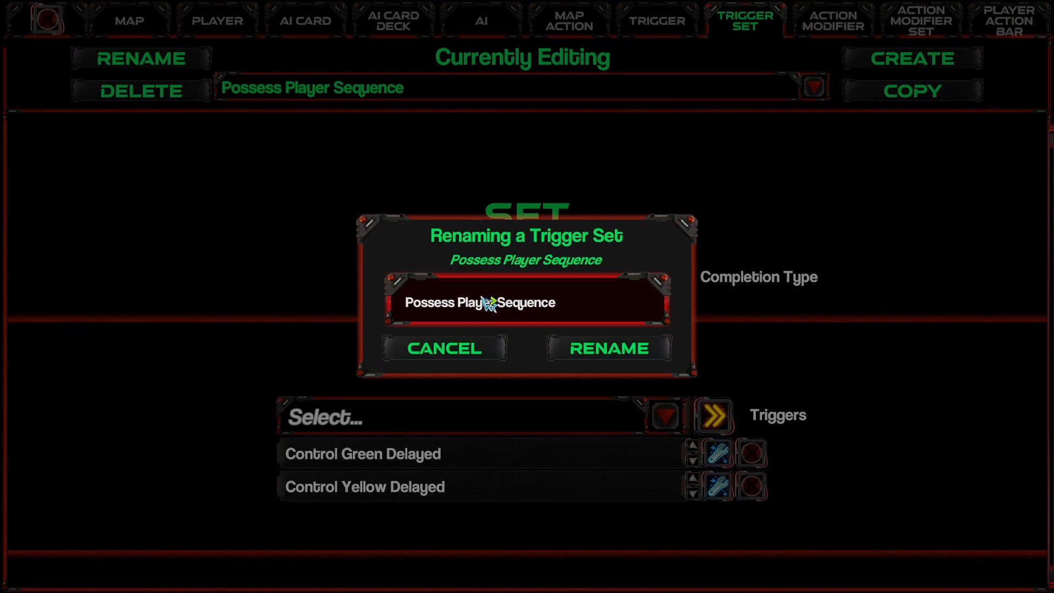
{"action": "key", "text": "shift+End"}
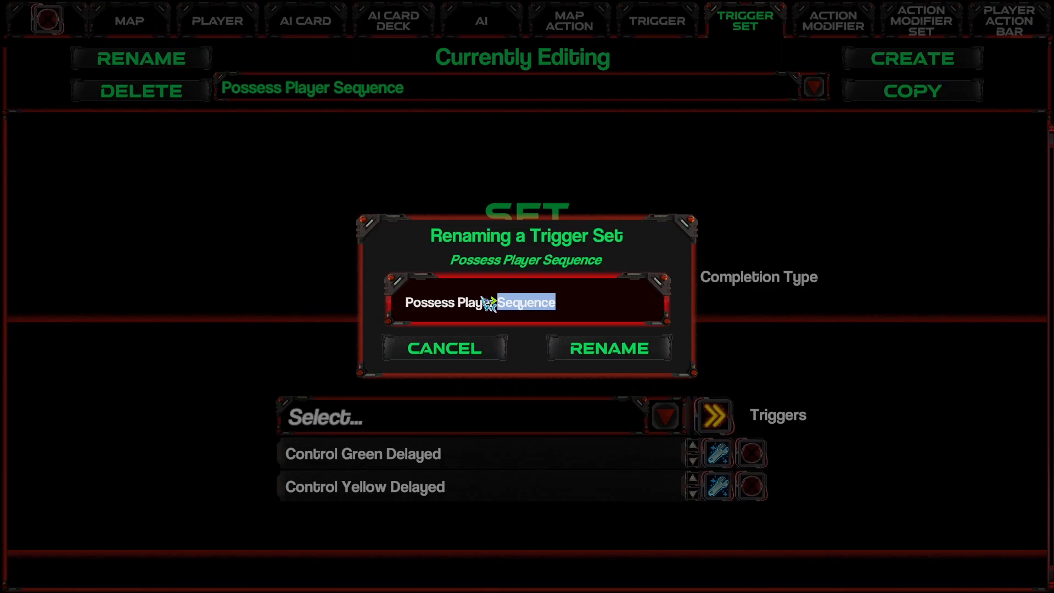
{"action": "type", "text": "Cycle"}
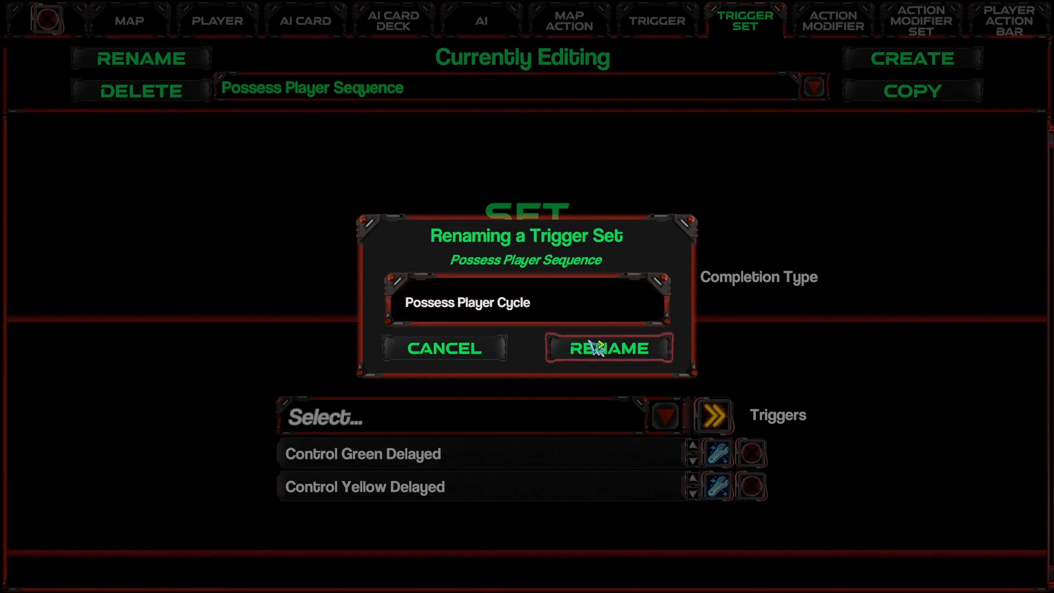
{"action": "left_click", "coordinate": [595, 347]}
{"action": "left_click", "coordinate": [592, 27]}
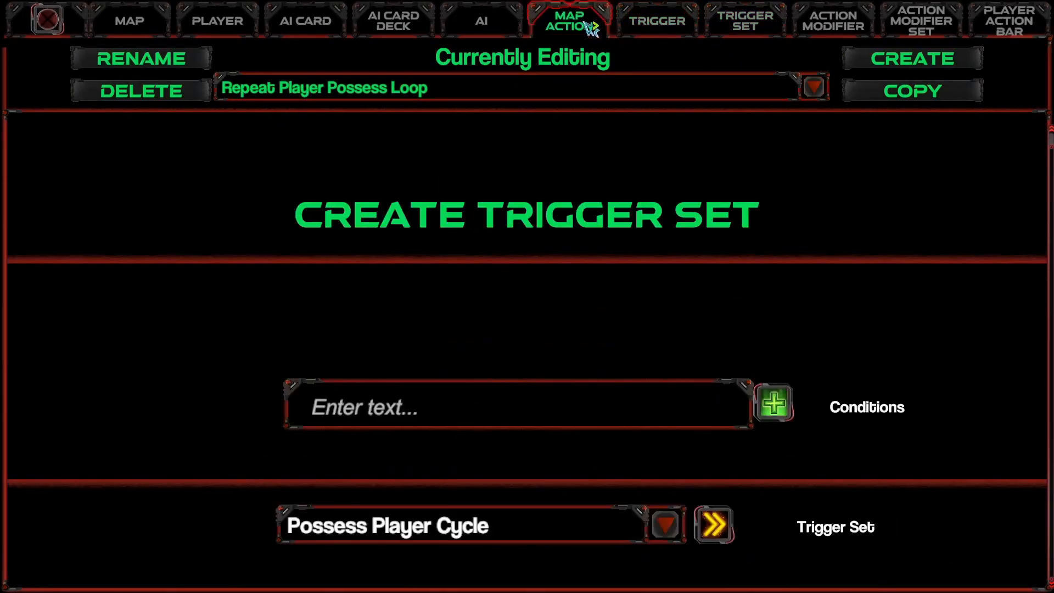
{"action": "left_click", "coordinate": [476, 526]}
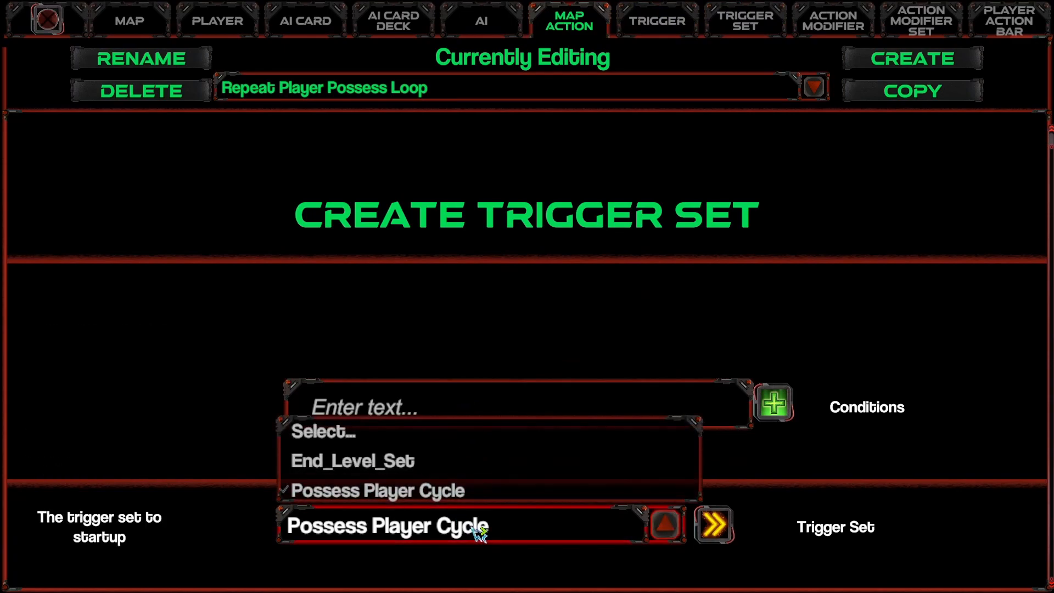
Rename the Repeat Possess Loop trigger as "Possess Player Repeater".
{"action": "left_click", "coordinate": [476, 528]}
{"action": "left_click", "coordinate": [656, 22]}
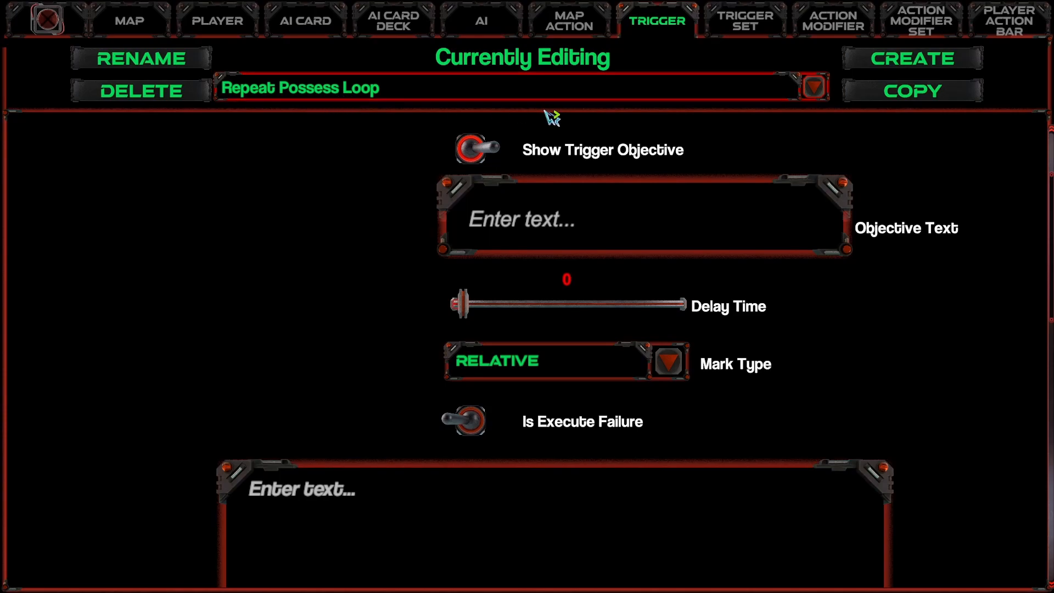
{"action": "scroll", "coordinate": [308, 301], "scroll_direction": "down", "scroll_amount": 8}
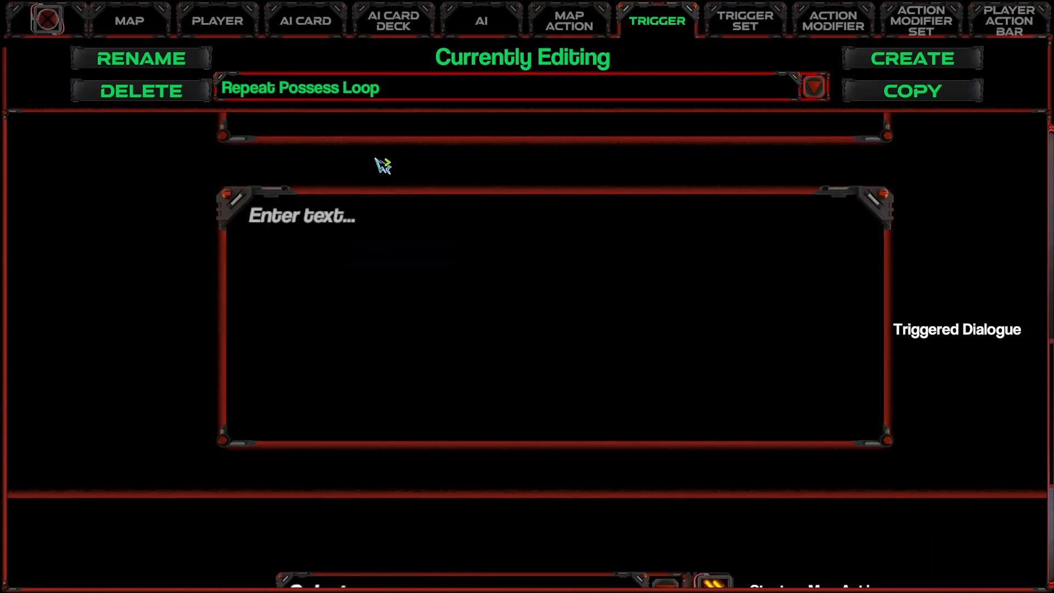
{"action": "left_click", "coordinate": [180, 76]}
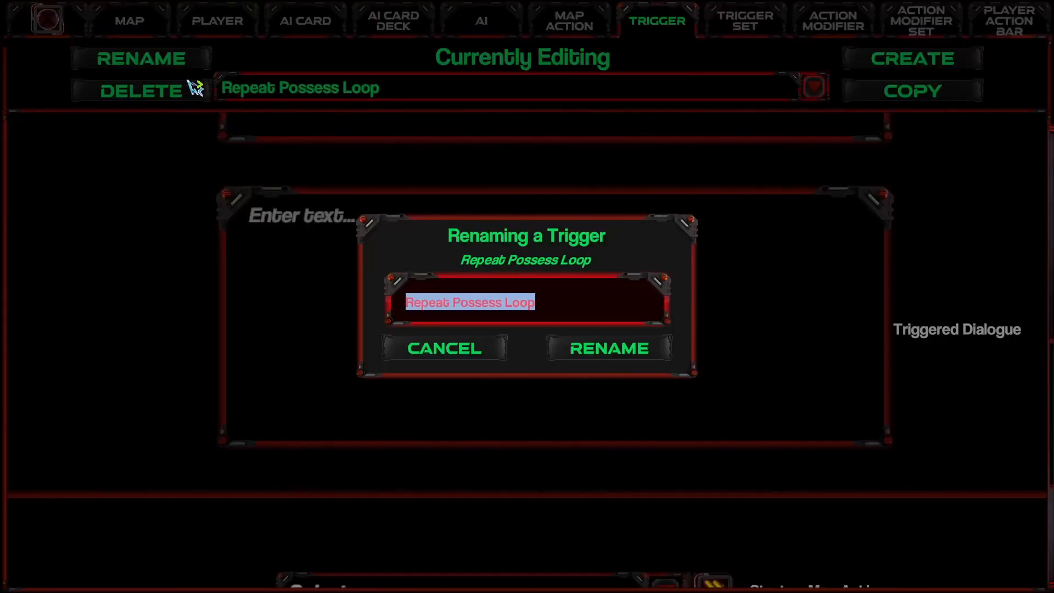
{"action": "type", "text": "Possess Player Repeater"}
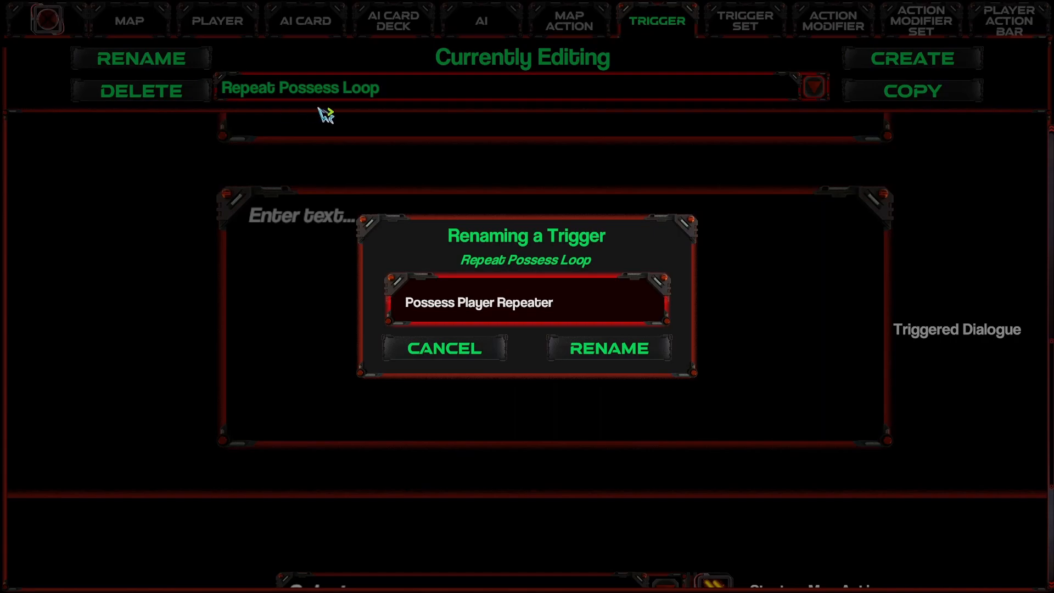
{"action": "left_click", "coordinate": [632, 356]}
Add Repeat Player Possess Loop to the execute map actions of the Possess Player Repeater trigger.
{"action": "scroll", "coordinate": [494, 371], "scroll_direction": "down", "scroll_amount": 5}
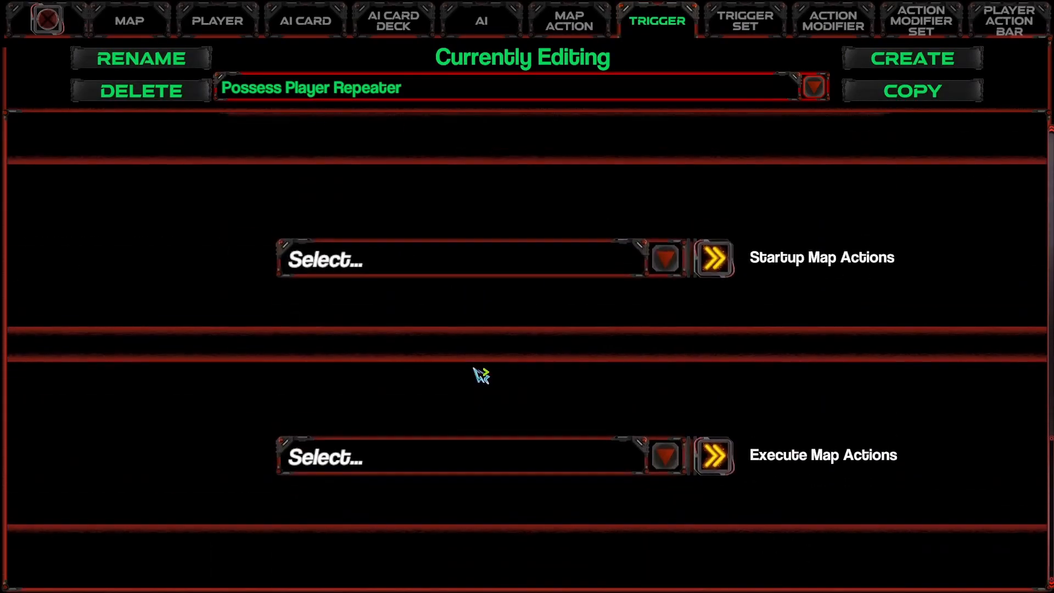
{"action": "left_click", "coordinate": [490, 473]}
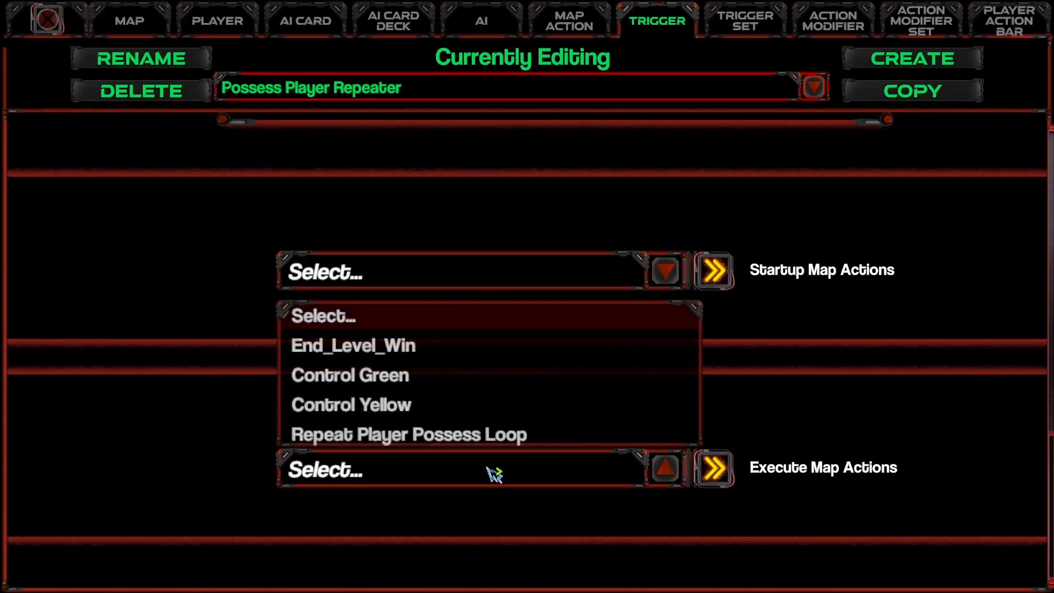
{"action": "left_click", "coordinate": [504, 442]}
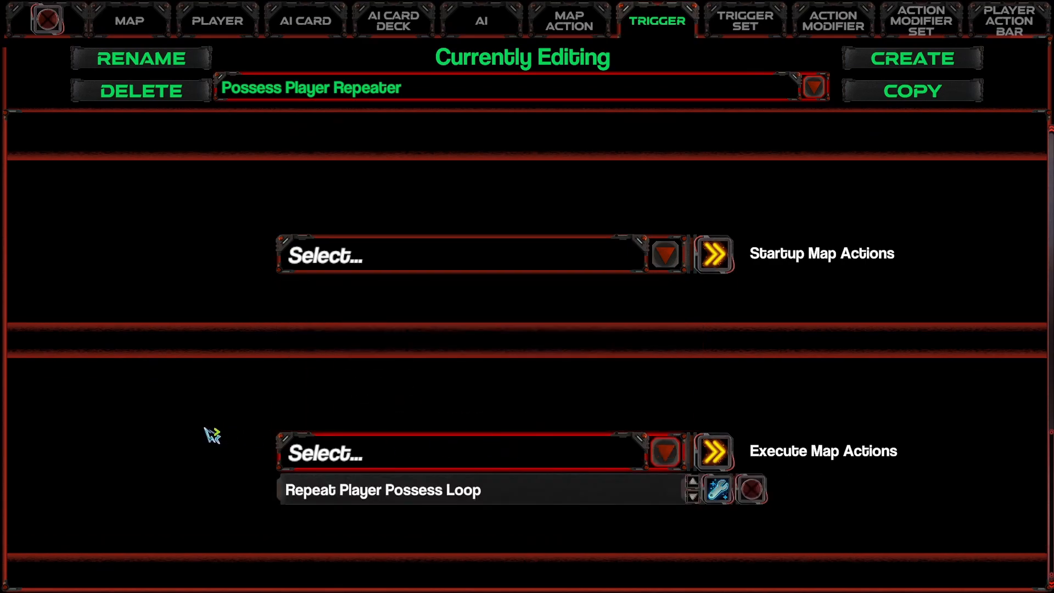
Add the Possess Player Repeater trigger to the end of the Possess Player Cycle trigger set.
{"action": "scroll", "coordinate": [212, 435], "scroll_direction": "up", "scroll_amount": 2}
{"action": "left_click", "coordinate": [736, 21]}
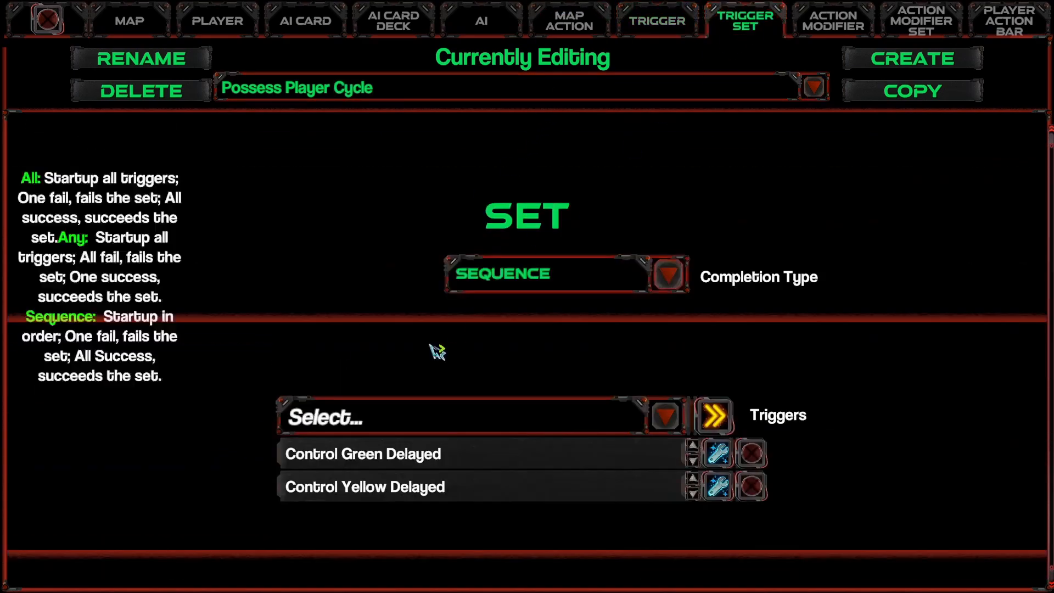
{"action": "left_click", "coordinate": [534, 424]}
{"action": "left_click", "coordinate": [476, 391]}
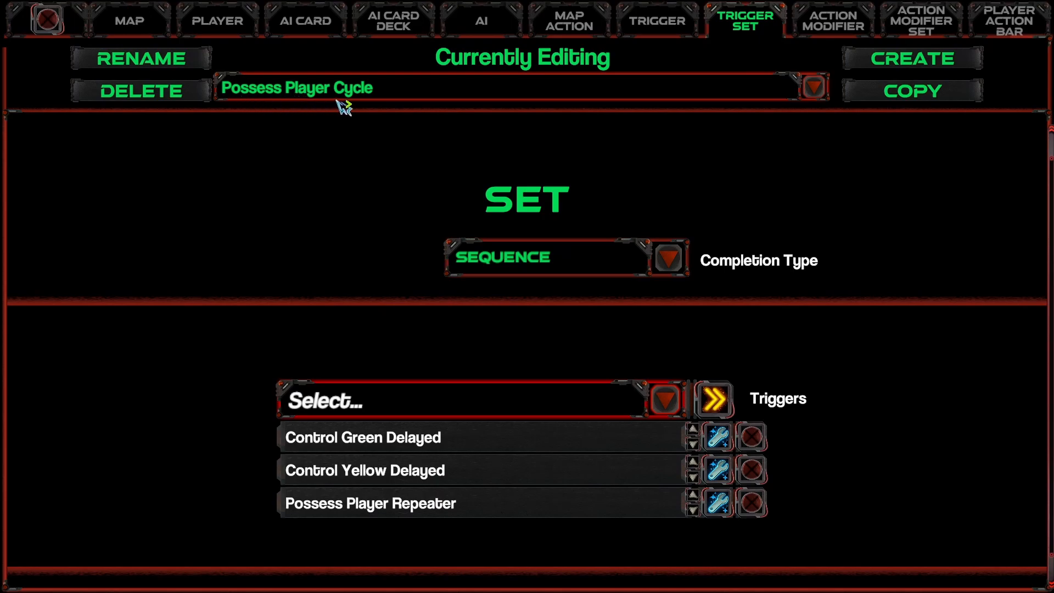
Add Possess Player Cycle to the startup trigger sets of the Gari Game map.
{"action": "left_click", "coordinate": [131, 22]}
{"action": "scroll", "coordinate": [181, 301], "scroll_direction": "down", "scroll_amount": 1}
{"action": "scroll", "coordinate": [180, 301], "scroll_direction": "up", "scroll_amount": 2}
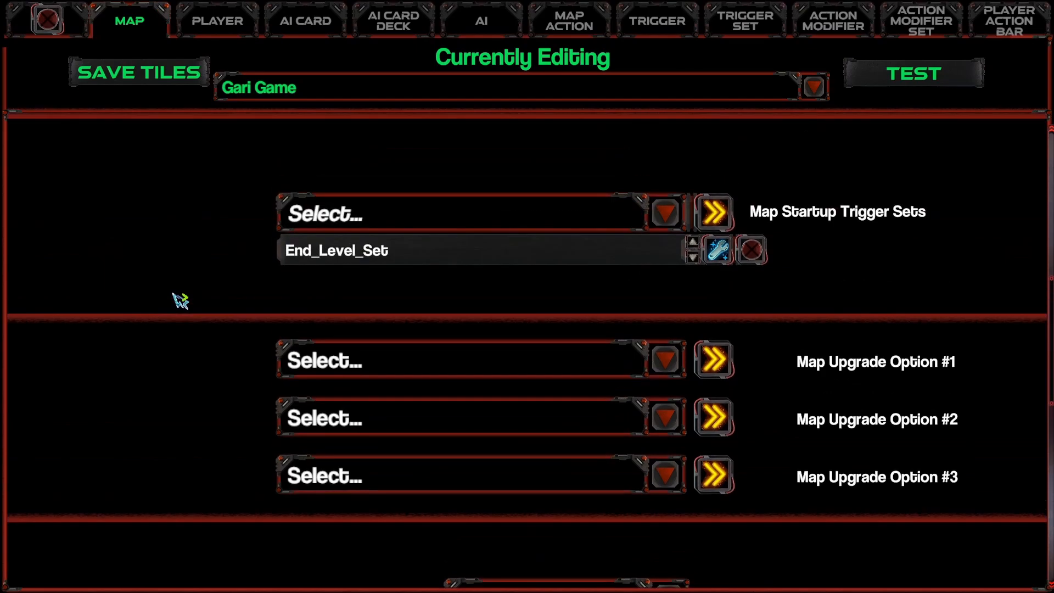
{"action": "scroll", "coordinate": [180, 300], "scroll_direction": "down", "scroll_amount": 3}
{"action": "scroll", "coordinate": [178, 300], "scroll_direction": "up", "scroll_amount": 4}
{"action": "left_click", "coordinate": [404, 287]}
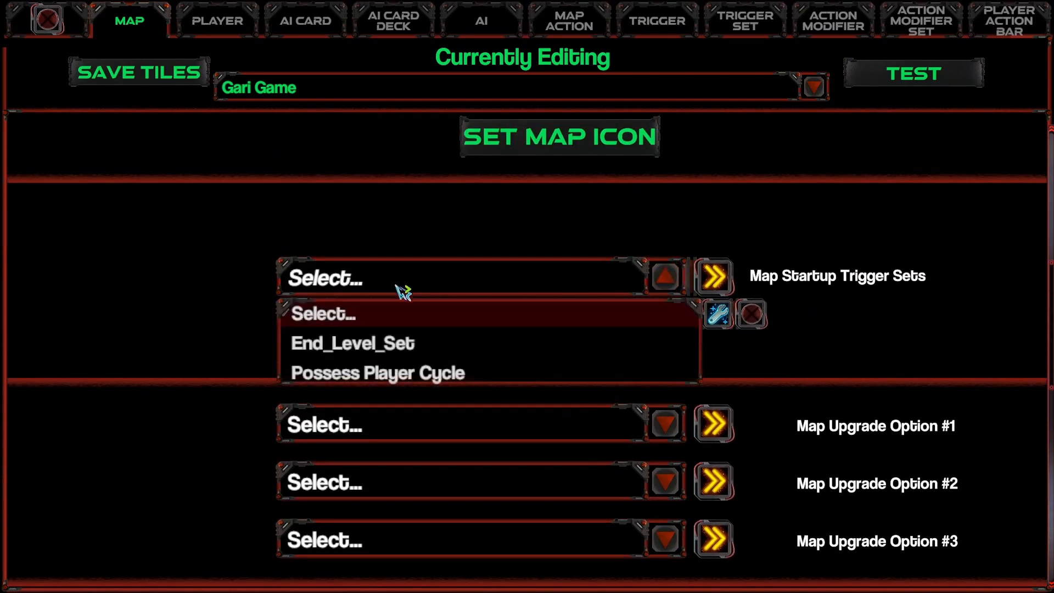
{"action": "left_click", "coordinate": [428, 369]}
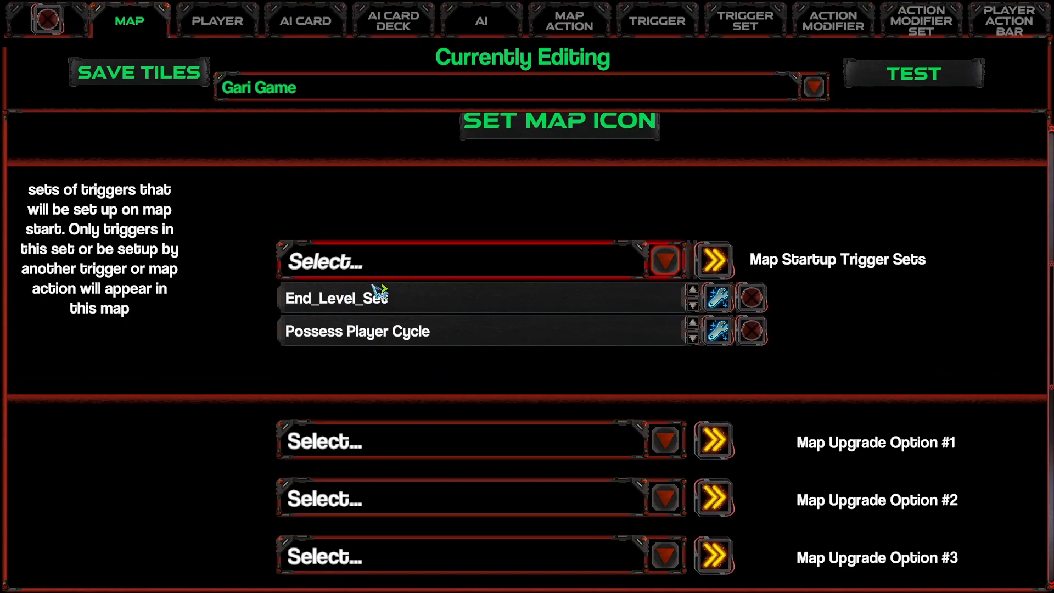
Turn on Is Human Player for Player1_Cyan and check the settings of the other players.
{"action": "left_click", "coordinate": [217, 20]}
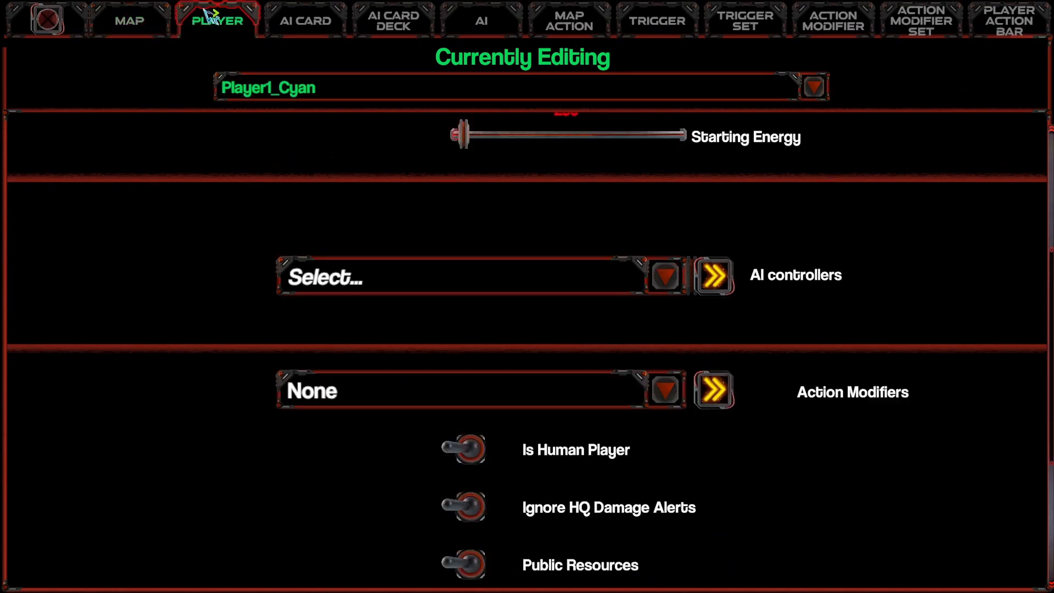
{"action": "left_click", "coordinate": [481, 459]}
{"action": "left_click", "coordinate": [353, 96]}
{"action": "left_click", "coordinate": [331, 182]}
{"action": "left_click", "coordinate": [353, 96]}
{"action": "left_click", "coordinate": [336, 156]}
{"action": "left_click", "coordinate": [341, 91]}
{"action": "left_click", "coordinate": [324, 117]}
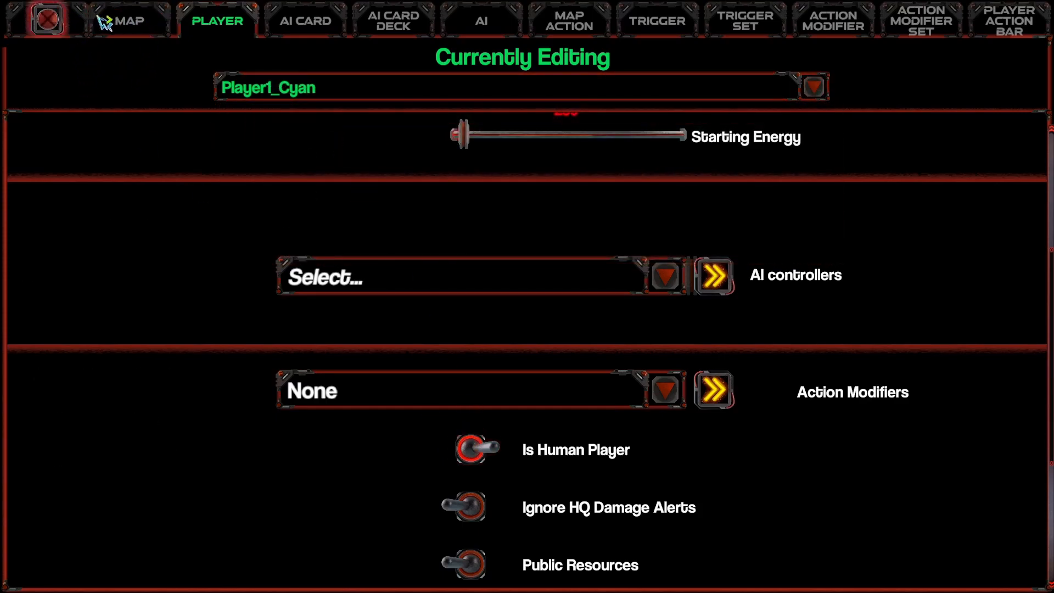
Test the Gari Game map, watch the objective timers and player control around both bases, and return to the map editor.
{"action": "left_click", "coordinate": [98, 22]}
{"action": "left_click", "coordinate": [959, 86]}
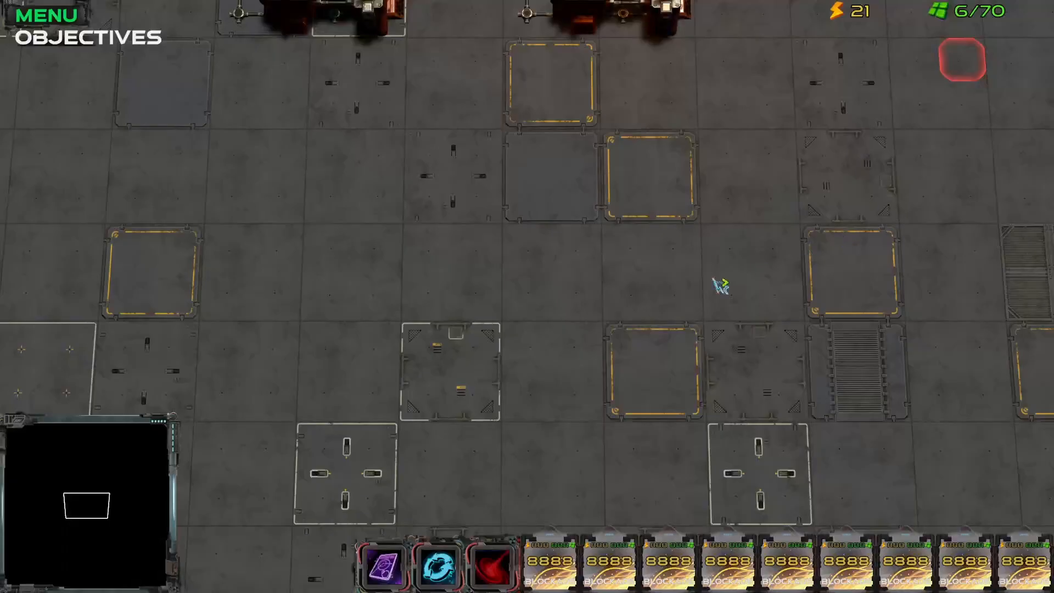
{"action": "key", "text": "w"}
{"action": "key", "text": "w"}
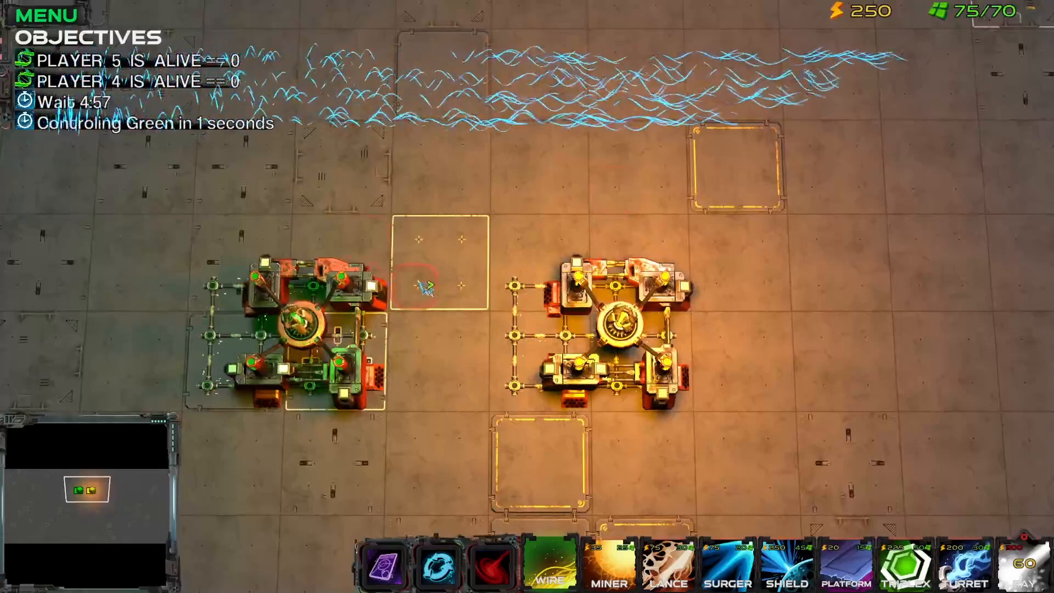
{"action": "key", "text": "s"}
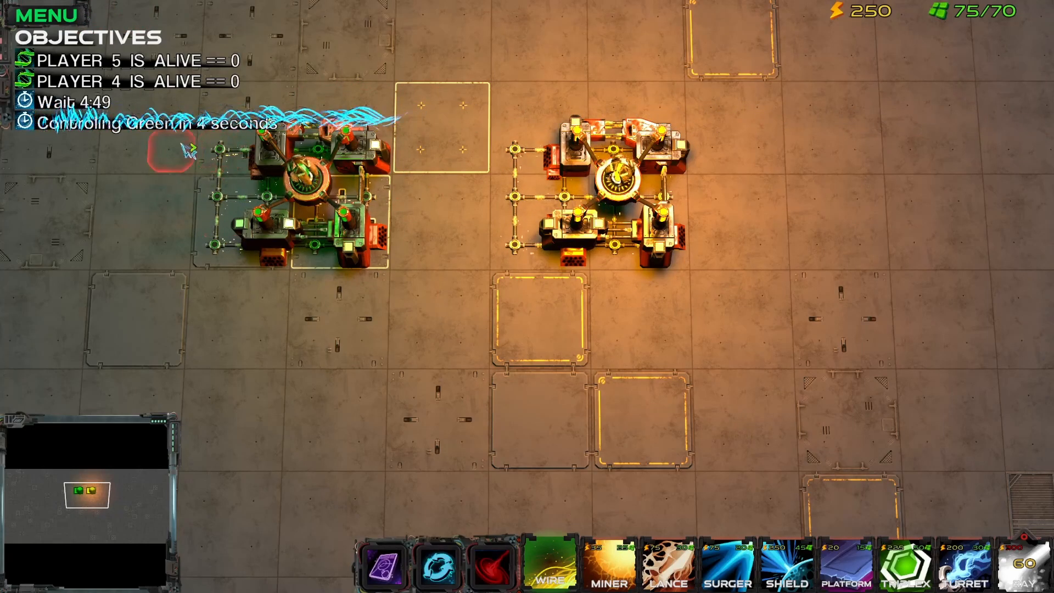
{"action": "middle_click_drag", "start_coordinate": [418, 231], "coordinate": [429, 301]}
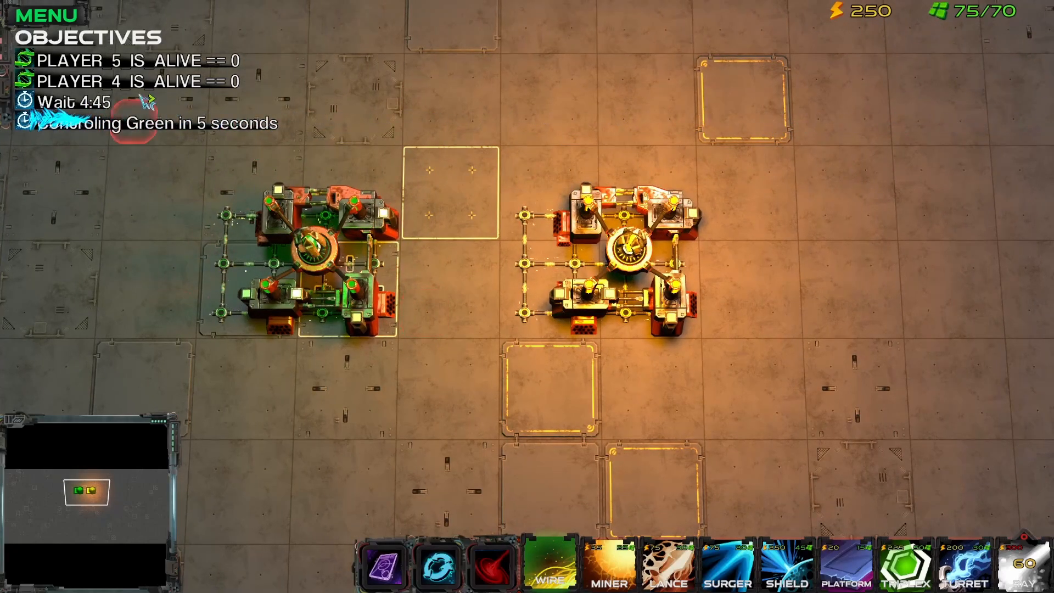
{"action": "key", "text": "Escape"}
{"action": "left_click", "coordinate": [518, 259]}
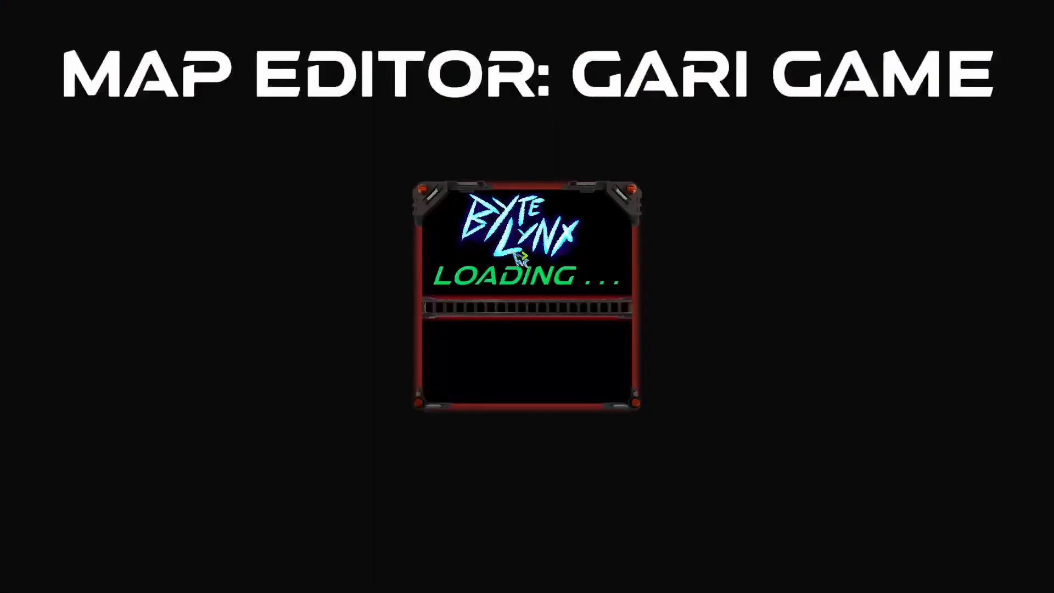
{"action": "left_click", "coordinate": [45, 47]}
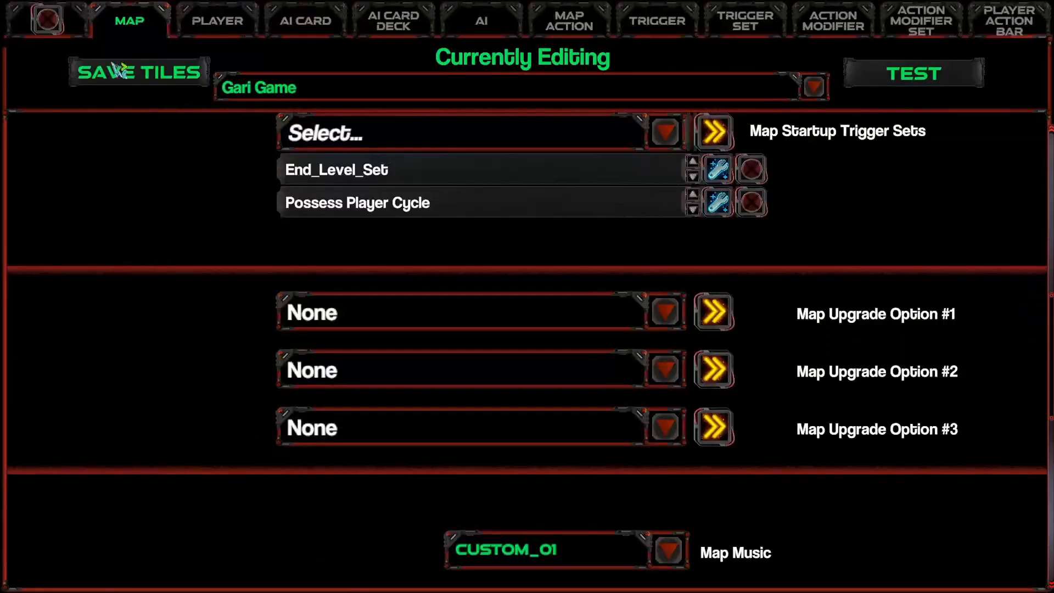
Set the objective text of the Control Yellow Delayed trigger to "Controlling Yellow in DELAY".
{"action": "left_click", "coordinate": [658, 22]}
{"action": "left_click", "coordinate": [545, 97]}
{"action": "left_click", "coordinate": [378, 156]}
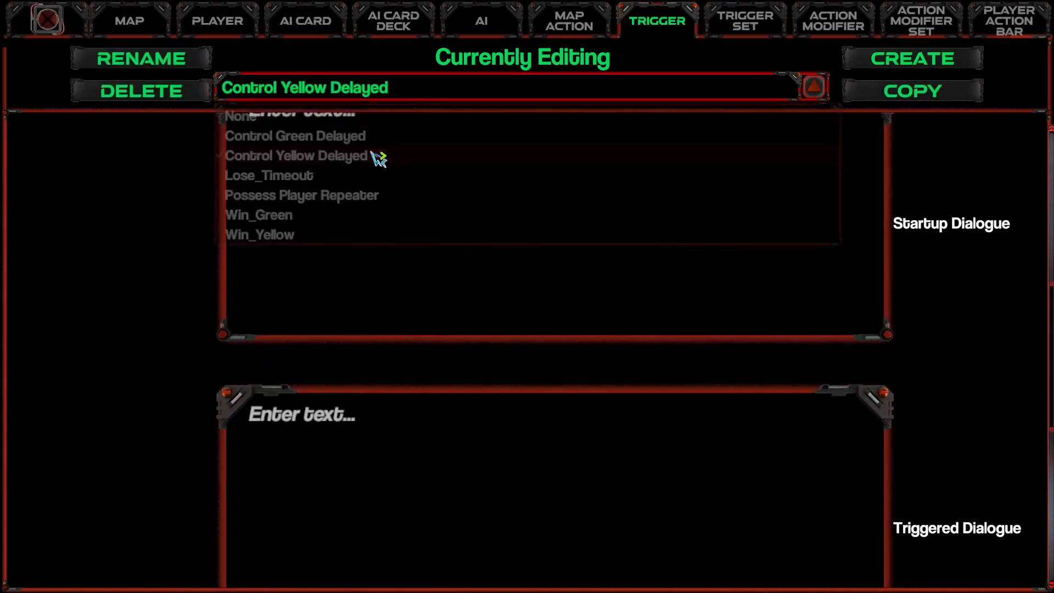
{"action": "scroll", "coordinate": [485, 379], "scroll_direction": "up", "scroll_amount": 4}
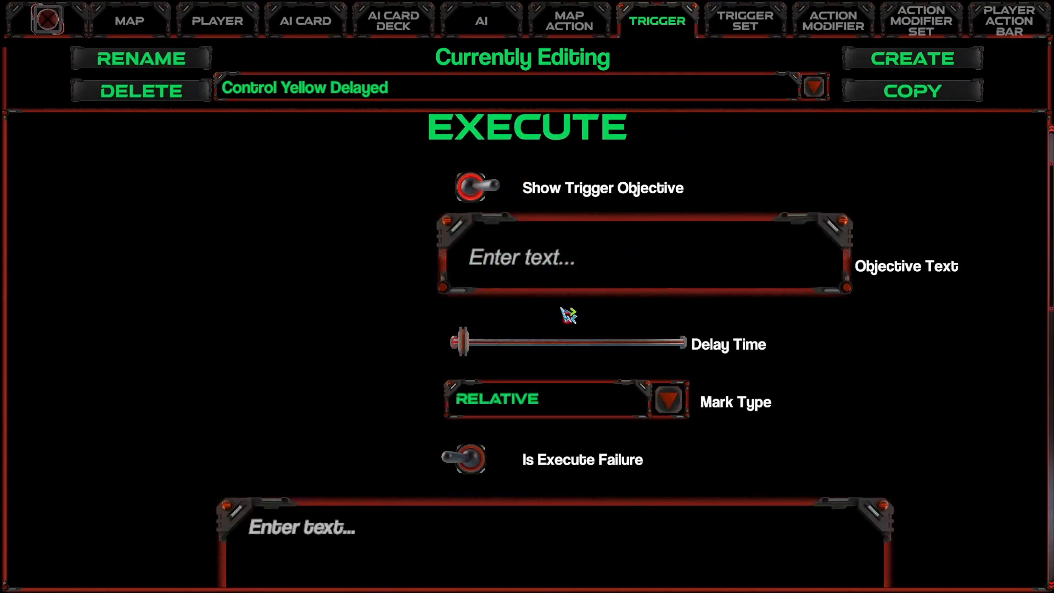
{"action": "scroll", "coordinate": [239, 478], "scroll_direction": "down", "scroll_amount": 1}
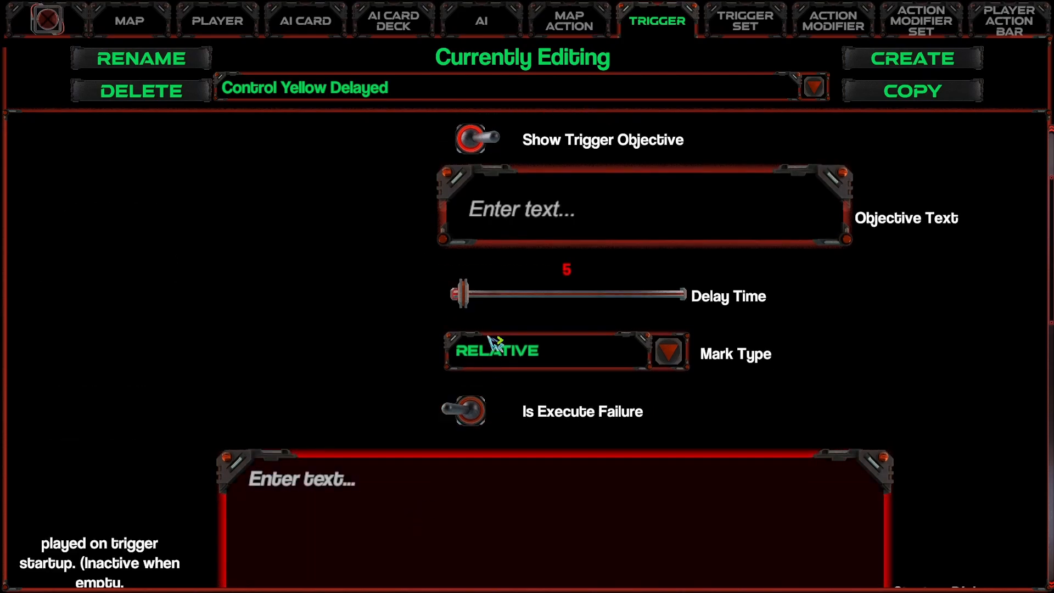
{"action": "left_click", "coordinate": [590, 208]}
{"action": "type", "text": "Controlling Yellow in DELAY"}
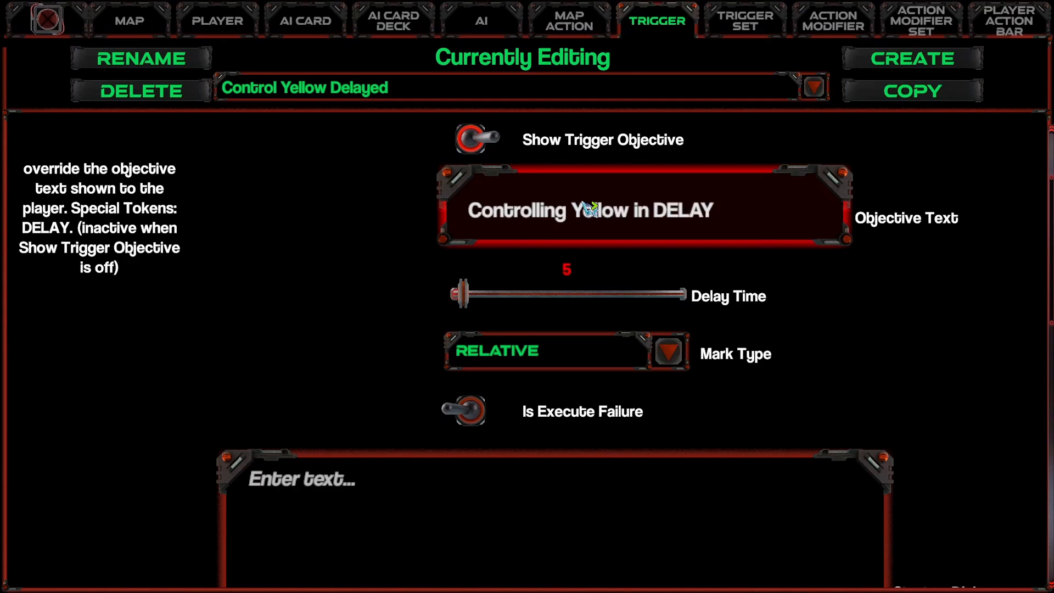
Add Control Yellow to the execute map actions of the Control Yellow Delayed trigger.
{"action": "scroll", "coordinate": [395, 258], "scroll_direction": "down", "scroll_amount": 5}
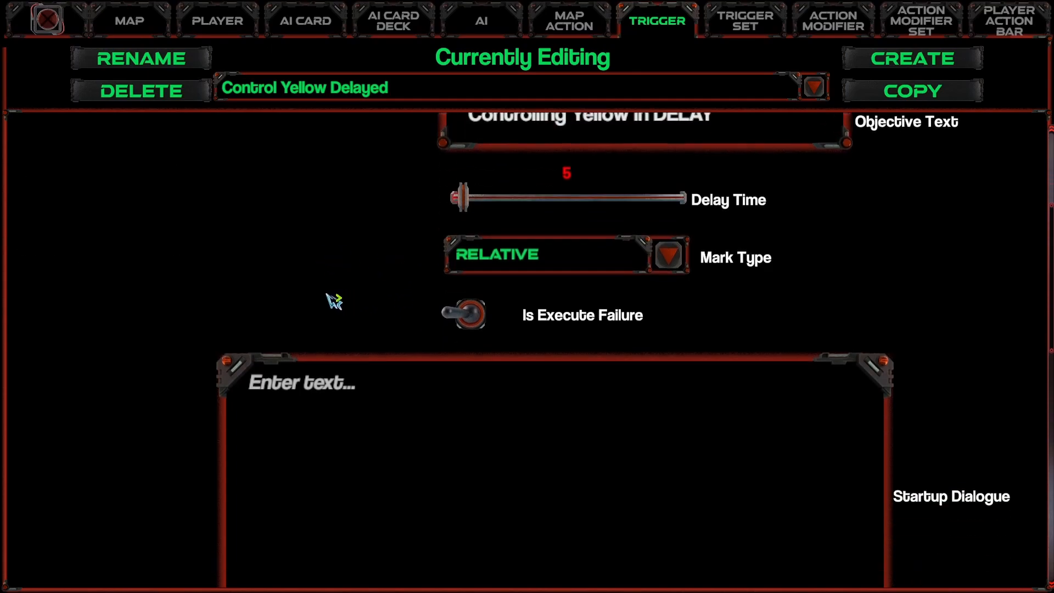
{"action": "scroll", "coordinate": [347, 297], "scroll_direction": "down", "scroll_amount": 15}
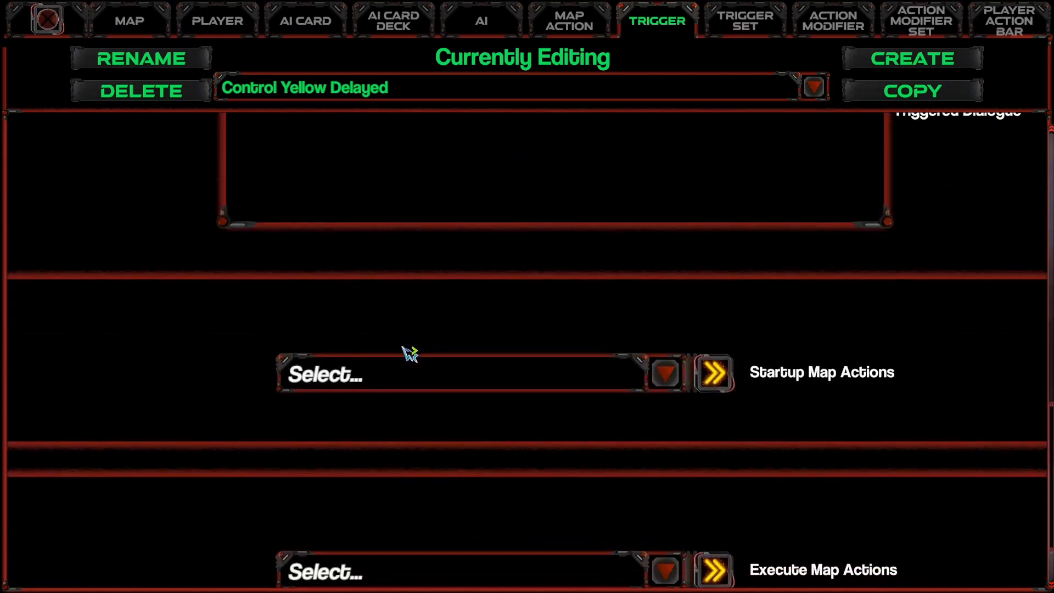
{"action": "left_click", "coordinate": [479, 463]}
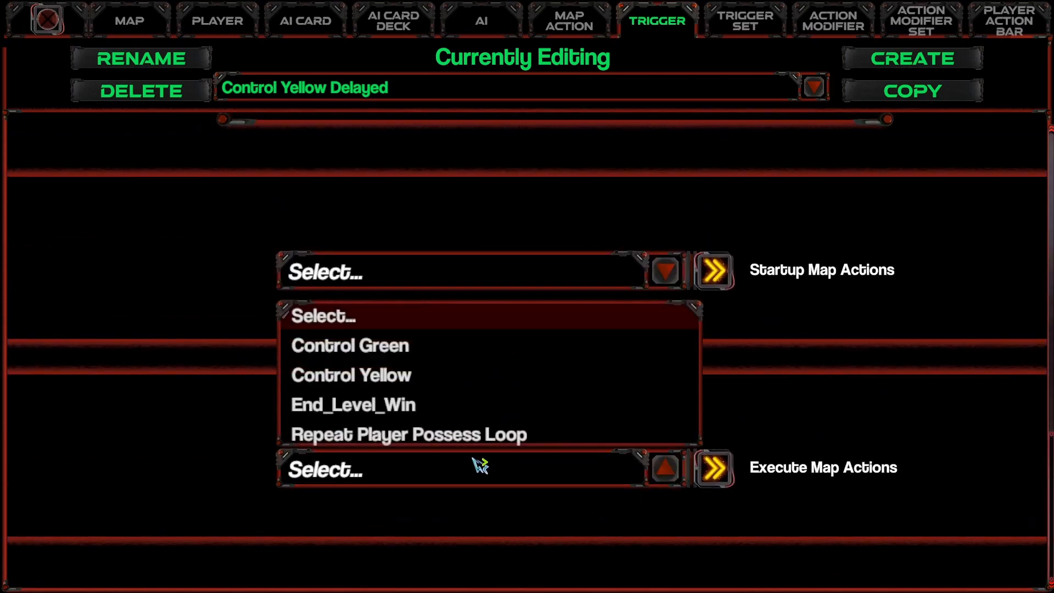
{"action": "left_click", "coordinate": [427, 376]}
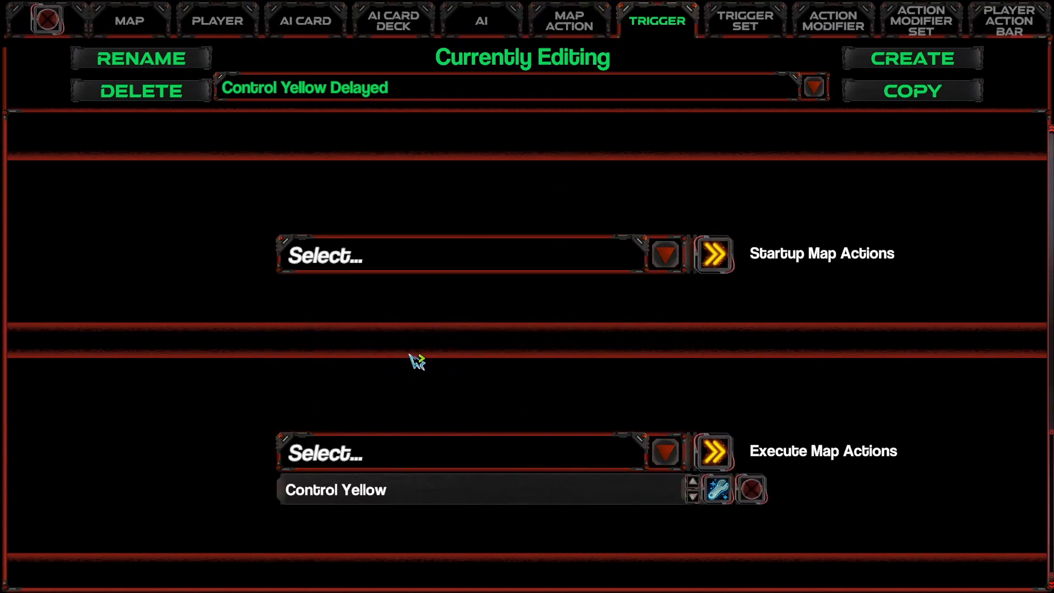
{"action": "scroll", "coordinate": [420, 340], "scroll_direction": "down", "scroll_amount": 5}
{"action": "scroll", "coordinate": [426, 313], "scroll_direction": "up", "scroll_amount": 2}
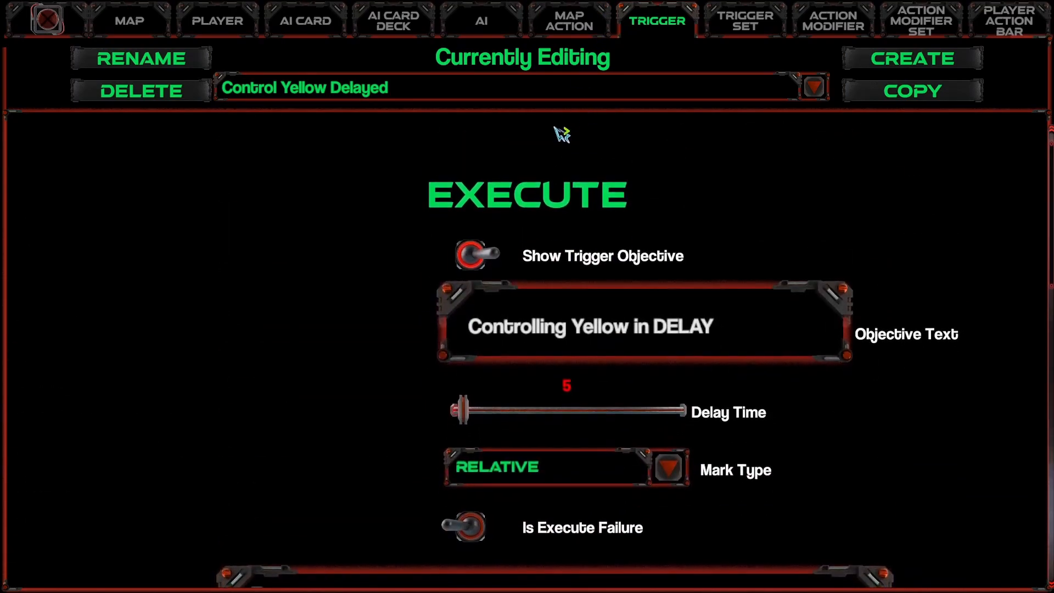
Add Control Green to the execute map actions of Control Green Delayed in the Possess Player Cycle set, and recheck Control Yellow Delayed.
{"action": "left_click", "coordinate": [745, 22]}
{"action": "left_click", "coordinate": [503, 92]}
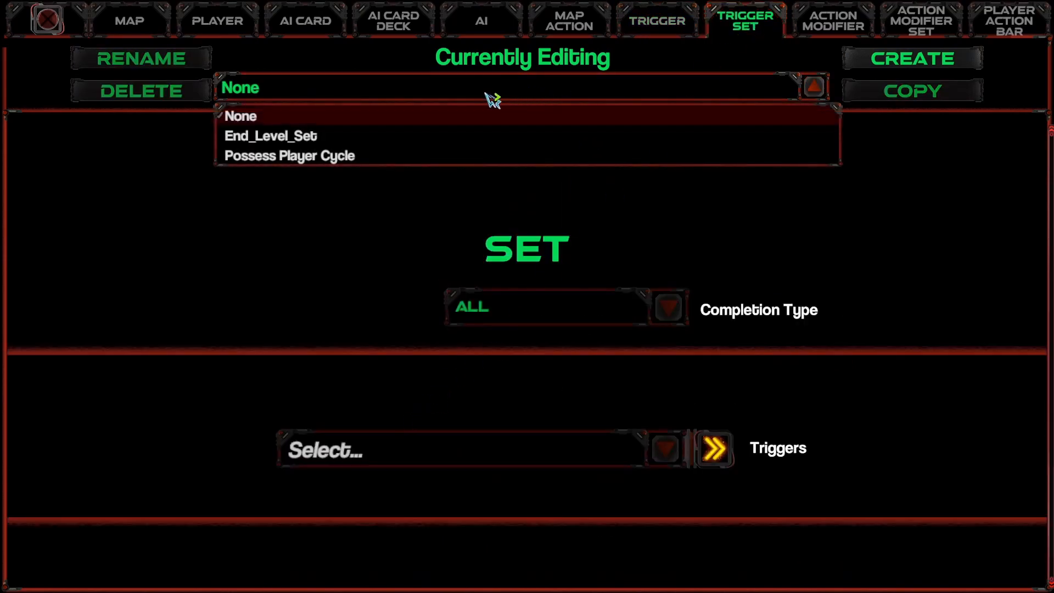
{"action": "left_click", "coordinate": [321, 156]}
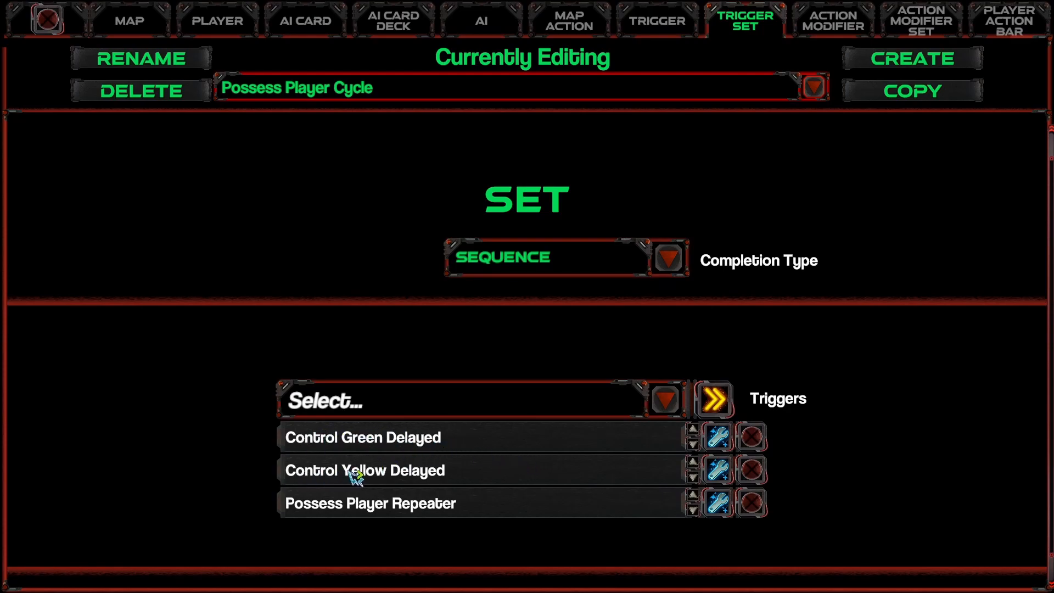
{"action": "left_click", "coordinate": [718, 436]}
{"action": "scroll", "coordinate": [635, 446], "scroll_direction": "down", "scroll_amount": 10}
{"action": "scroll", "coordinate": [564, 487], "scroll_direction": "up", "scroll_amount": 3}
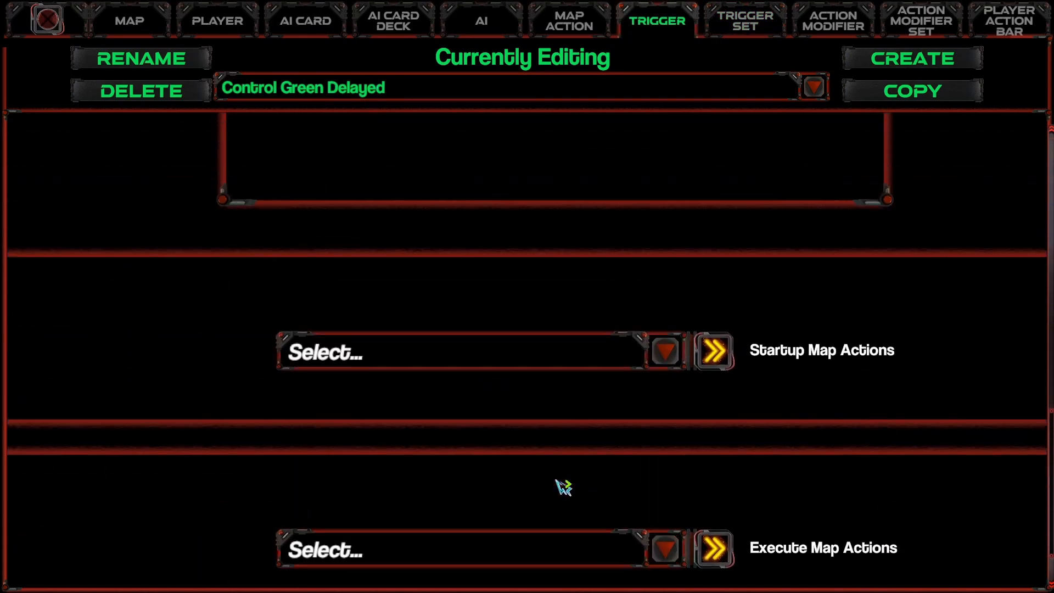
{"action": "scroll", "coordinate": [563, 488], "scroll_direction": "down", "scroll_amount": 5}
{"action": "scroll", "coordinate": [574, 468], "scroll_direction": "up", "scroll_amount": 3}
{"action": "left_click", "coordinate": [573, 469]}
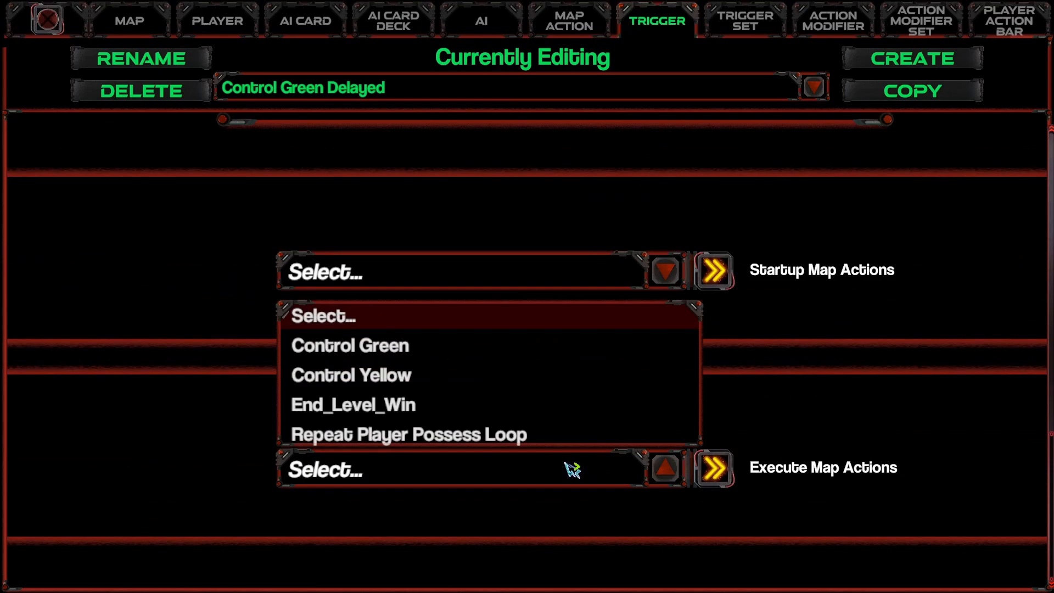
{"action": "left_click", "coordinate": [405, 357]}
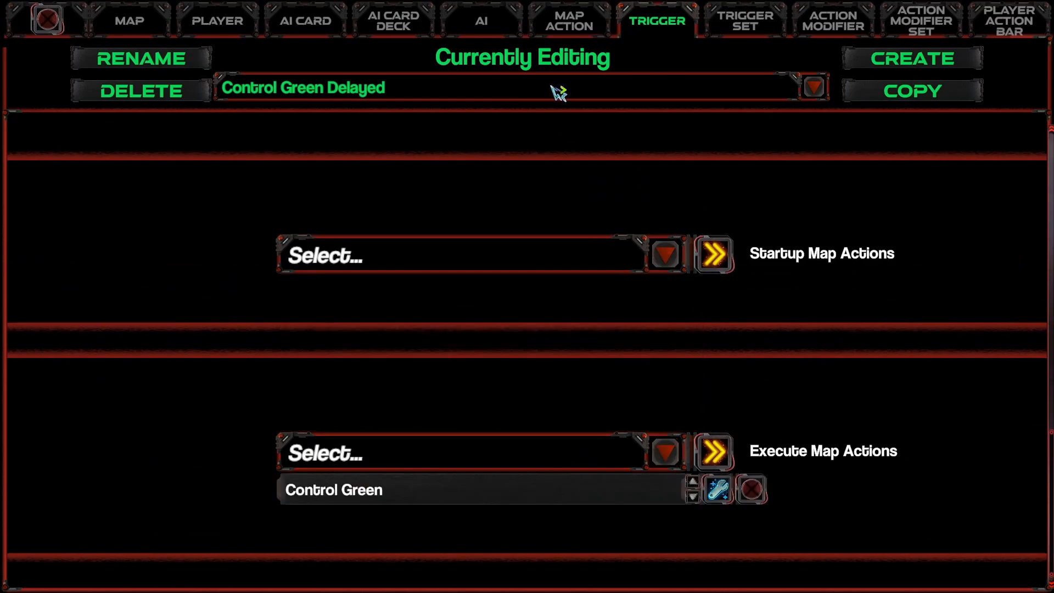
{"action": "left_click", "coordinate": [542, 91]}
{"action": "left_click", "coordinate": [381, 157]}
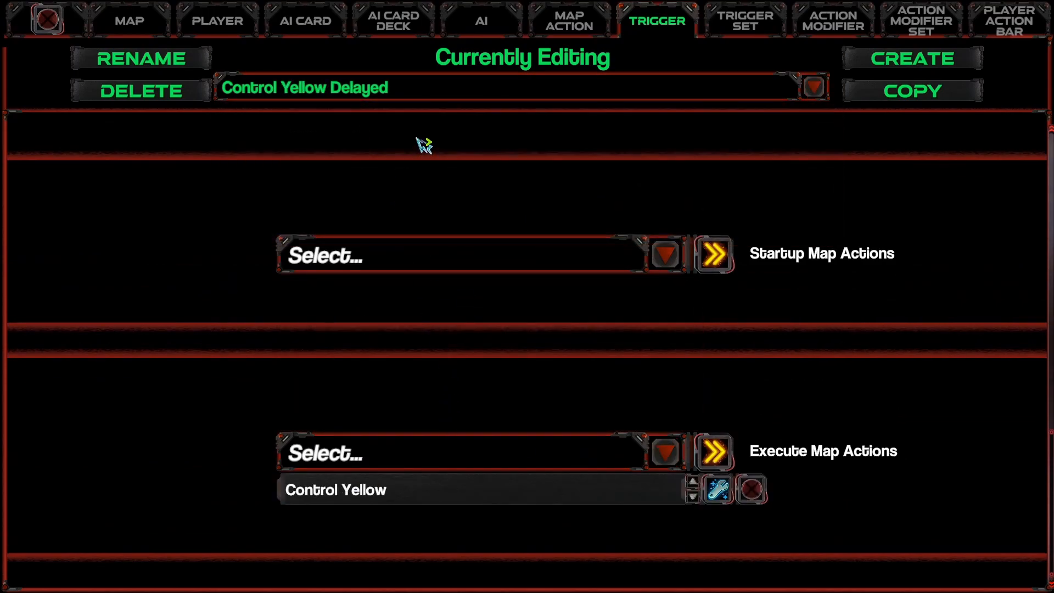
Check the target players of the Control Green and Control Yellow map actions used by the delayed triggers in Possess Player Cycle.
{"action": "left_click", "coordinate": [417, 88]}
{"action": "left_click", "coordinate": [746, 22]}
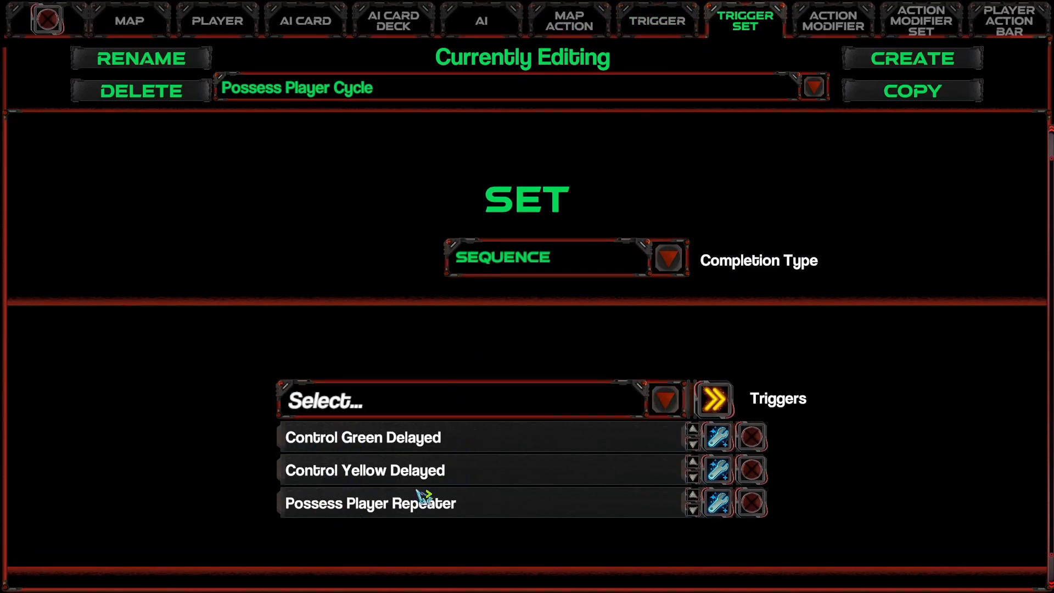
{"action": "left_click", "coordinate": [679, 31]}
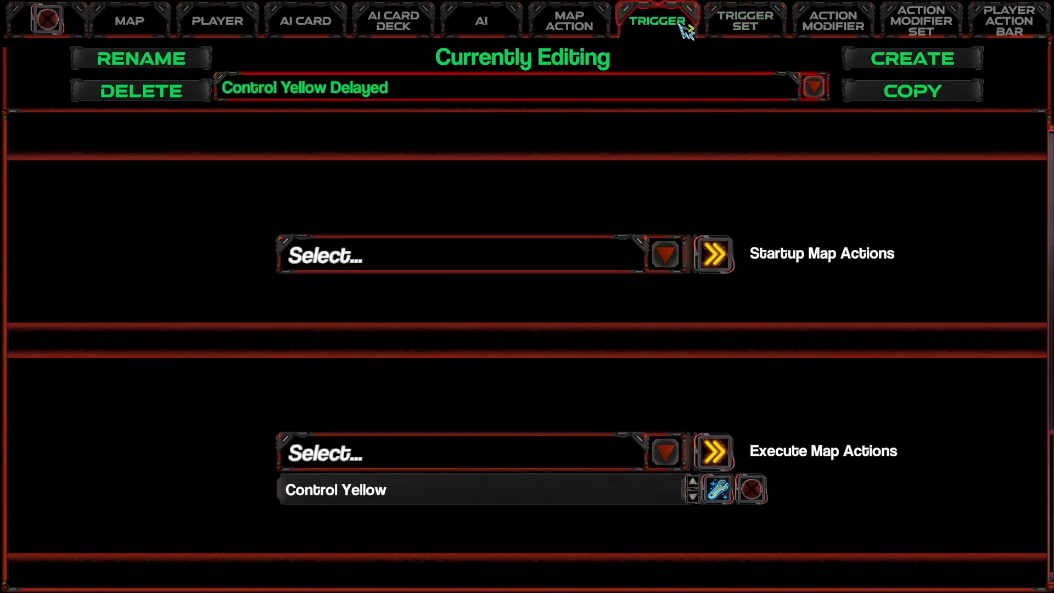
{"action": "left_click", "coordinate": [708, 34]}
{"action": "left_click", "coordinate": [717, 438]}
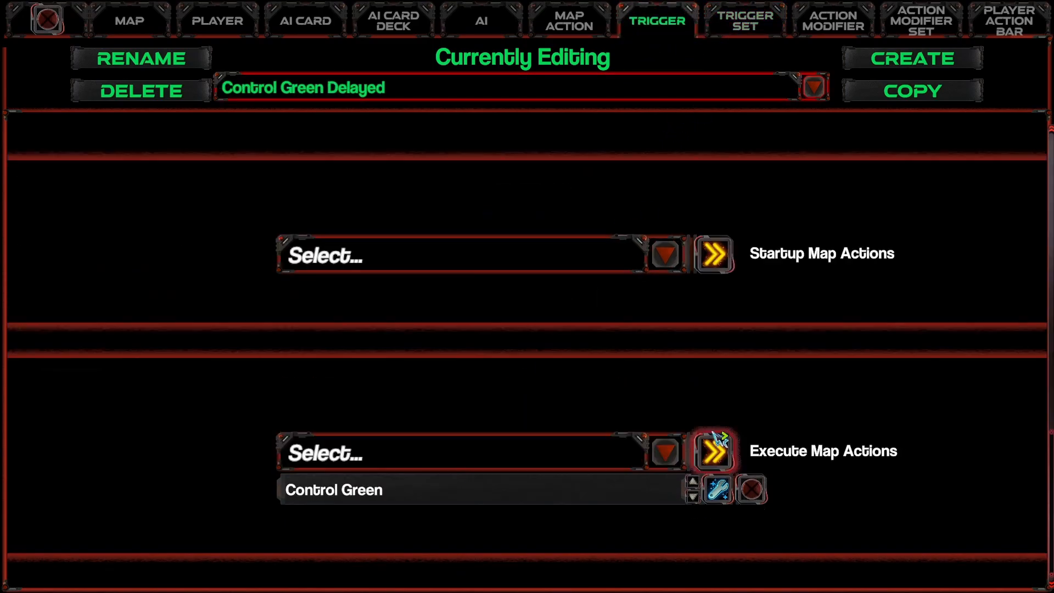
{"action": "left_click", "coordinate": [719, 490]}
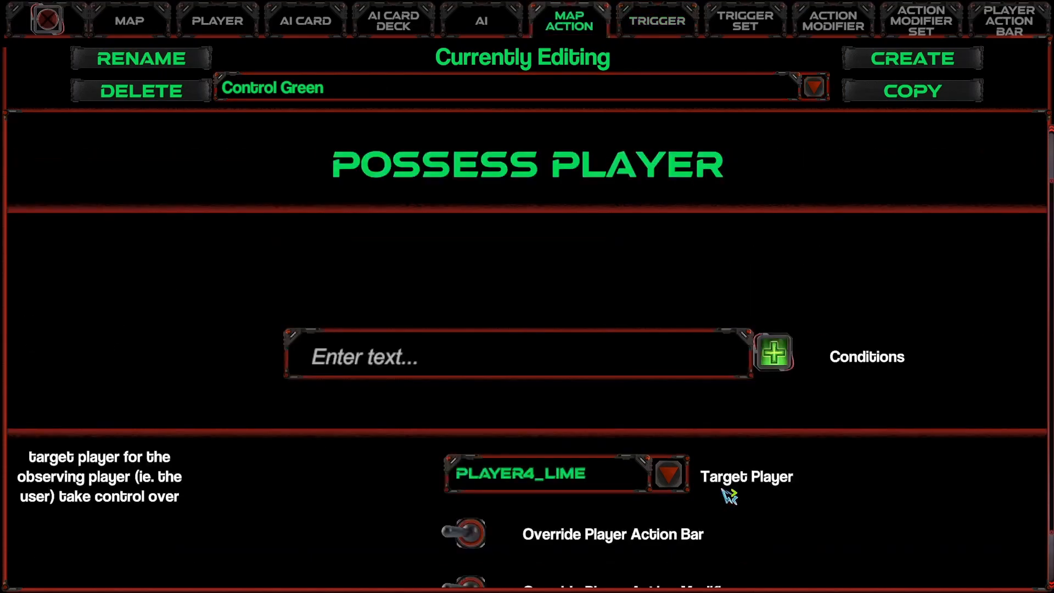
{"action": "left_click", "coordinate": [778, 32]}
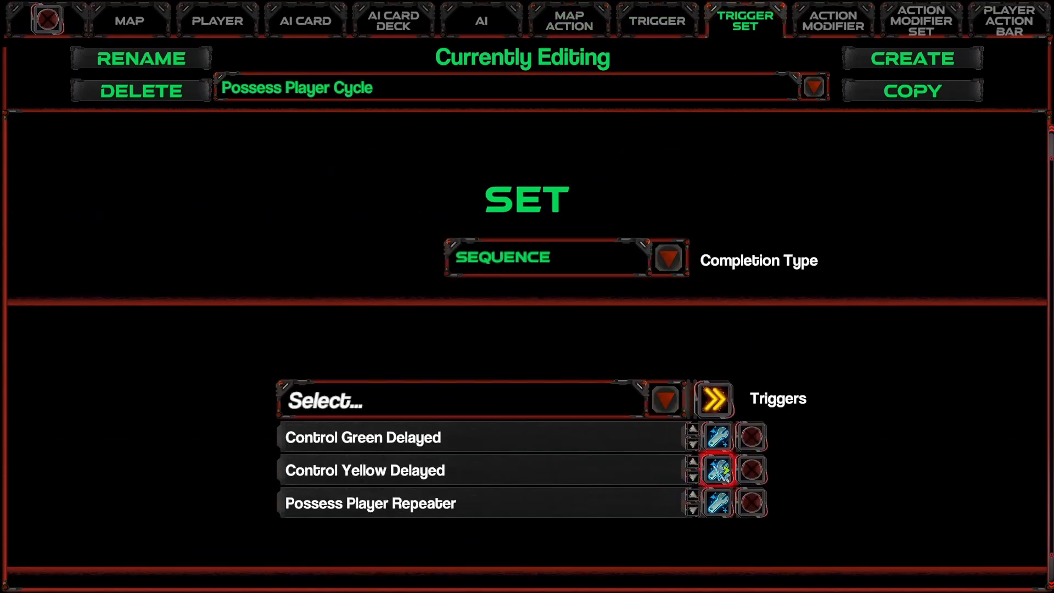
{"action": "left_click", "coordinate": [718, 470]}
{"action": "left_click", "coordinate": [719, 490]}
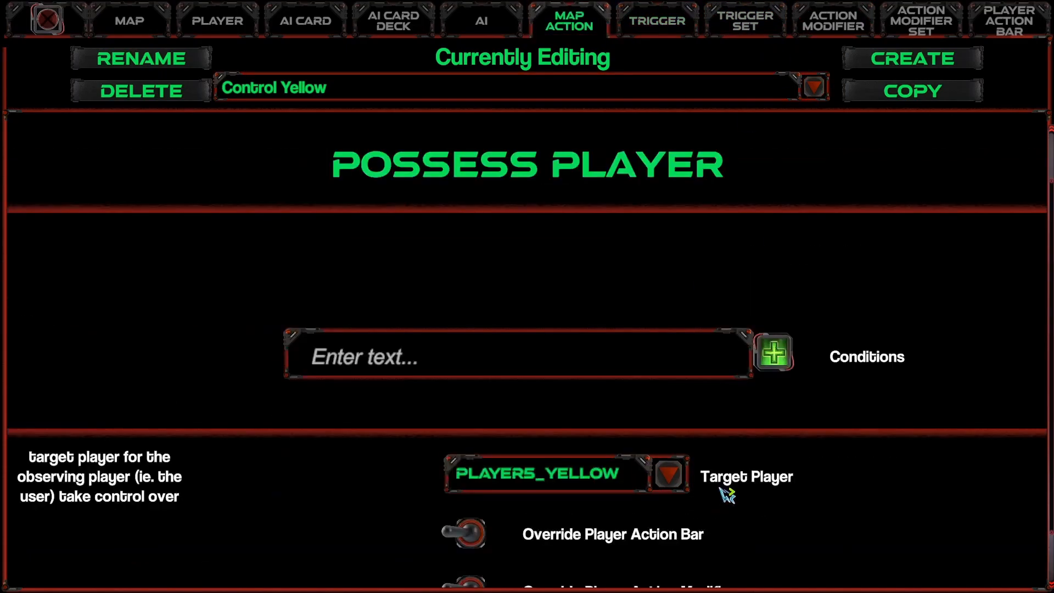
{"action": "left_click", "coordinate": [547, 85]}
{"action": "left_click", "coordinate": [297, 136]}
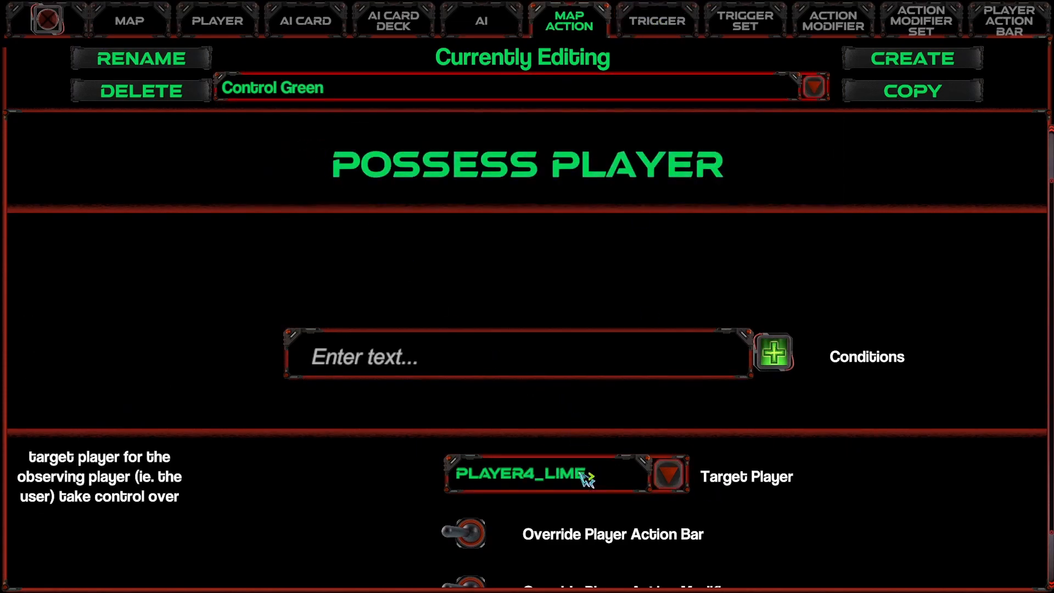
Inspect the Possess Player Repeater trigger and the Repeat Player Possess Loop map action it executes.
{"action": "left_click", "coordinate": [744, 22]}
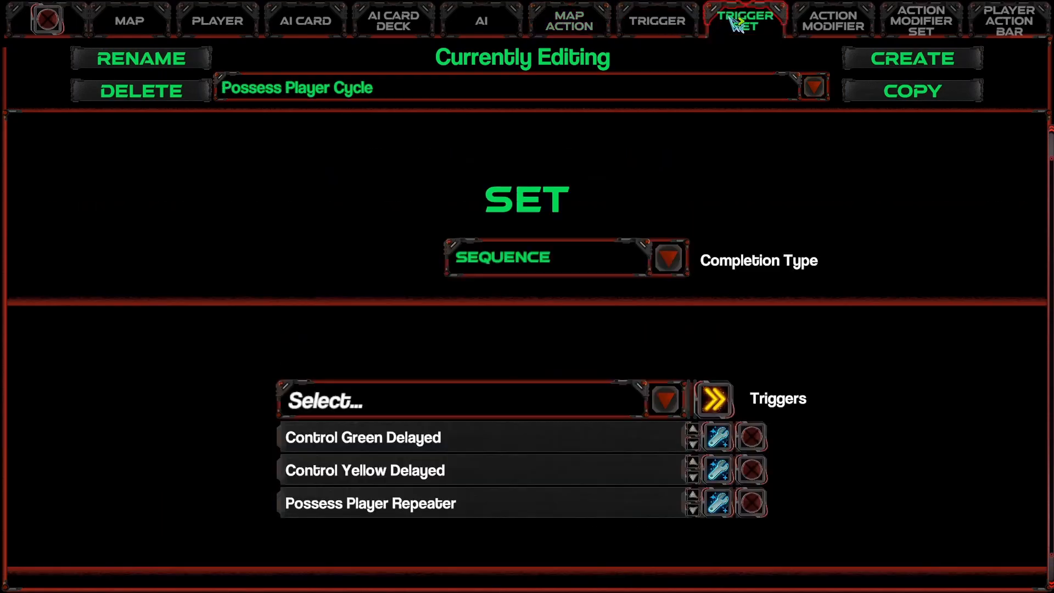
{"action": "left_click", "coordinate": [720, 504]}
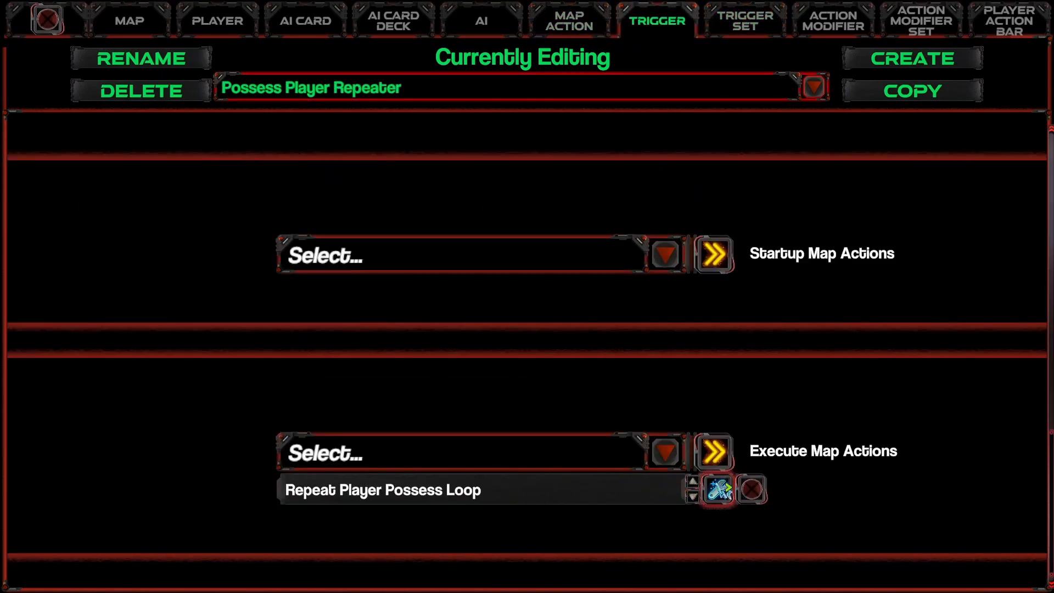
{"action": "left_click", "coordinate": [718, 489]}
{"action": "left_click", "coordinate": [668, 26]}
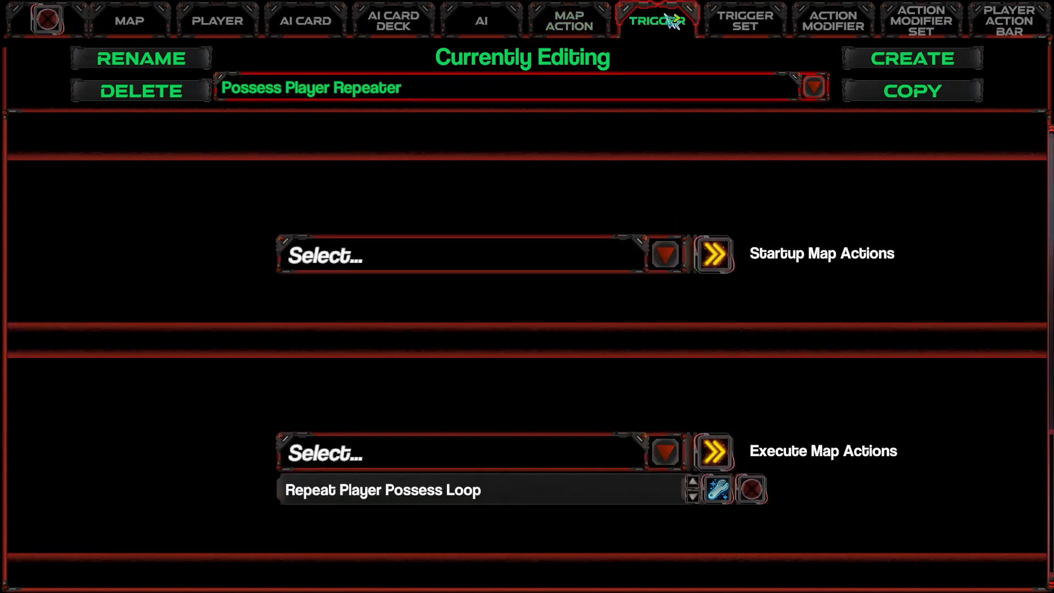
Leave the map data editor, start a test run of the map, and bring both bases into view.
{"action": "left_click", "coordinate": [394, 21]}
{"action": "left_click", "coordinate": [49, 20]}
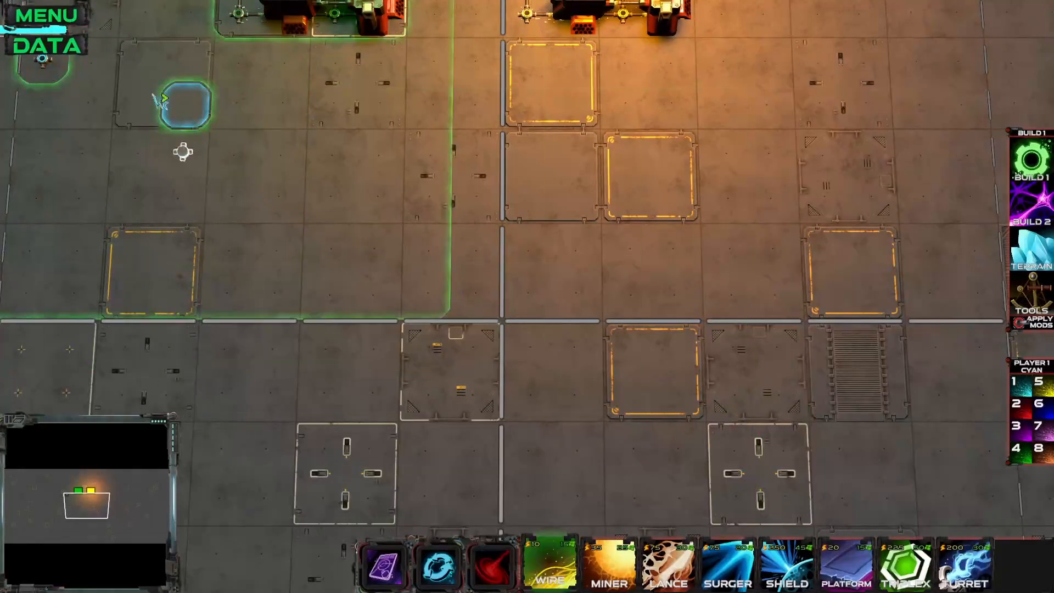
{"action": "left_click", "coordinate": [65, 22]}
{"action": "left_click", "coordinate": [576, 263]}
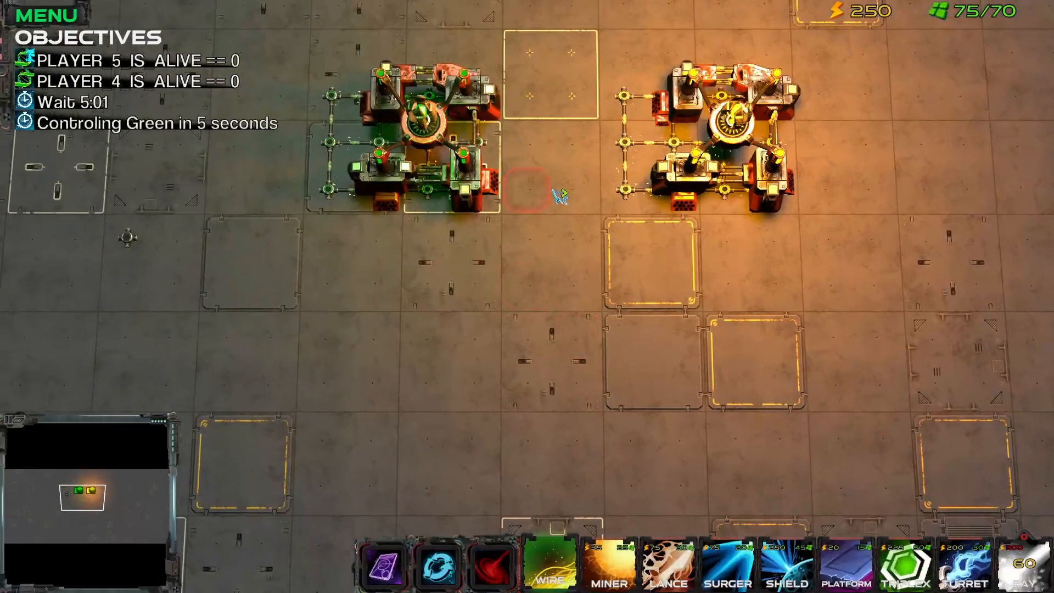
{"action": "middle_click_drag", "start_coordinate": [588, 212], "coordinate": [578, 380]}
{"action": "middle_click_drag", "start_coordinate": [569, 340], "coordinate": [497, 427]}
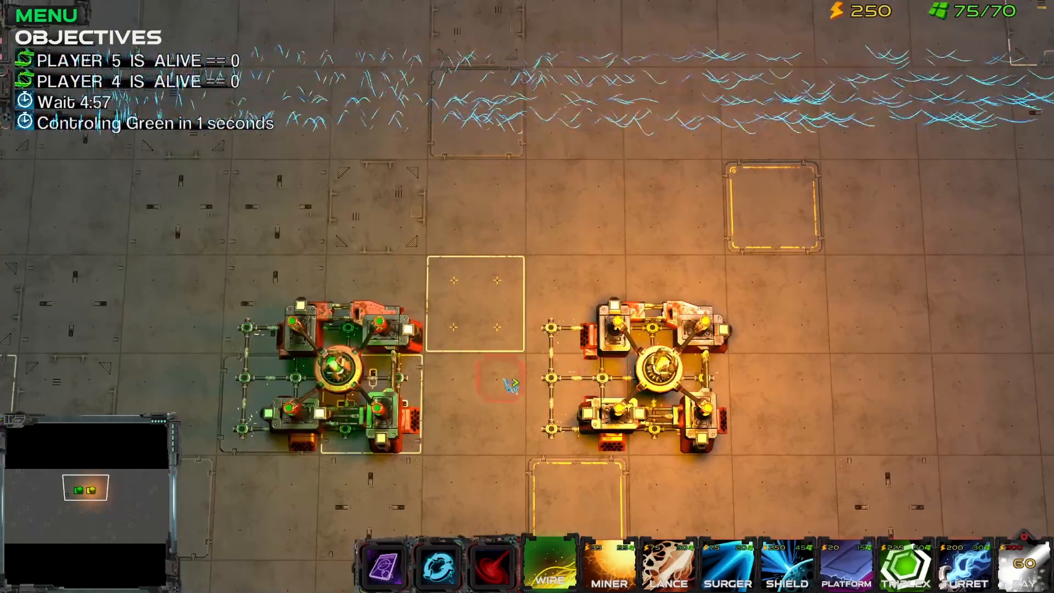
Place wires beside the green base, extending towards the yellow base, while controlling green in the test.
{"action": "left_click", "coordinate": [450, 334]}
{"action": "left_click", "coordinate": [401, 280]}
{"action": "left_click", "coordinate": [450, 280]}
{"action": "left_click", "coordinate": [500, 280]}
{"action": "left_click", "coordinate": [500, 328]}
{"action": "left_click", "coordinate": [501, 378]}
Queue a grid of green wires above the yellow base in the test run.
{"action": "left_click_drag", "start_coordinate": [623, 246], "coordinate": [650, 234]}
{"action": "left_click_drag", "start_coordinate": [550, 278], "coordinate": [751, 278]}
{"action": "left_click", "coordinate": [699, 229]}
{"action": "left_click", "coordinate": [750, 231]}
{"action": "left_click_drag", "start_coordinate": [686, 201], "coordinate": [551, 197]}
{"action": "middle_click_drag", "start_coordinate": [562, 363], "coordinate": [558, 288]}
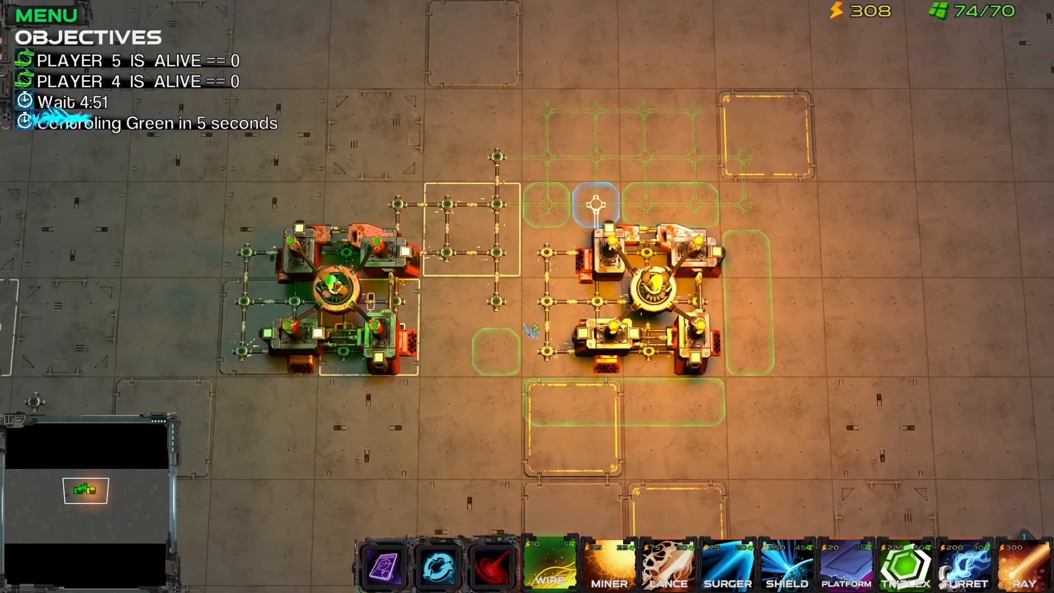
Place yellow wires in the lower gap between the two bases while controlling yellow.
{"action": "left_click", "coordinate": [479, 351]}
{"action": "left_click", "coordinate": [445, 351]}
{"action": "left_click", "coordinate": [445, 301]}
{"action": "left_click", "coordinate": [445, 402]}
{"action": "left_click", "coordinate": [495, 402]}
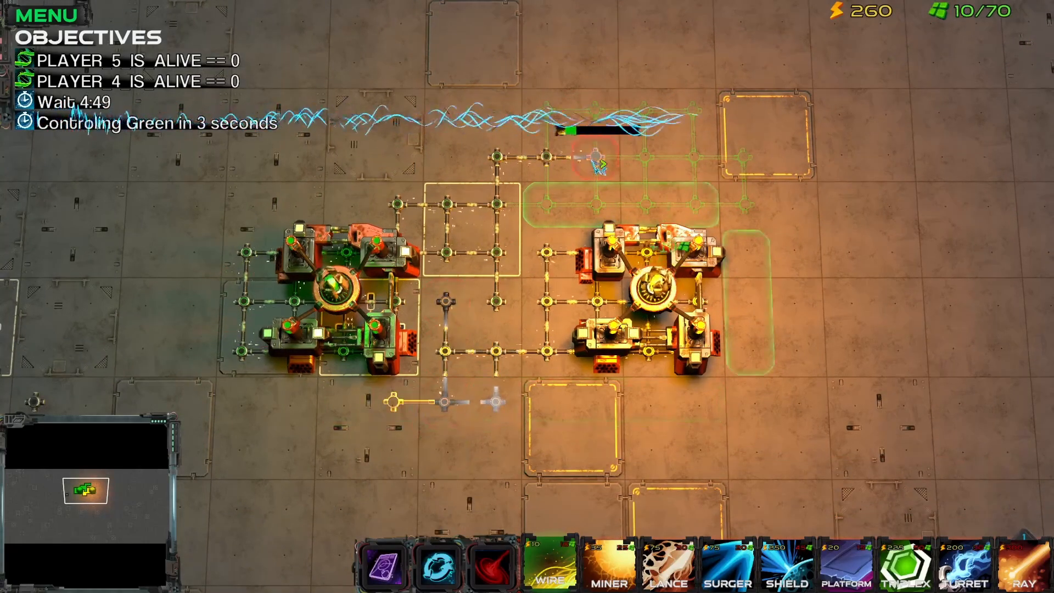
Queue green wires around the outer side of the green base and in the area above it.
{"action": "left_click_drag", "start_coordinate": [375, 415], "coordinate": [222, 401]}
{"action": "left_click", "coordinate": [282, 445]}
{"action": "left_click_drag", "start_coordinate": [199, 300], "coordinate": [209, 211]}
{"action": "left_click_drag", "start_coordinate": [248, 211], "coordinate": [308, 213]}
{"action": "left_click", "coordinate": [347, 205]}
{"action": "left_click_drag", "start_coordinate": [348, 159], "coordinate": [352, 67]}
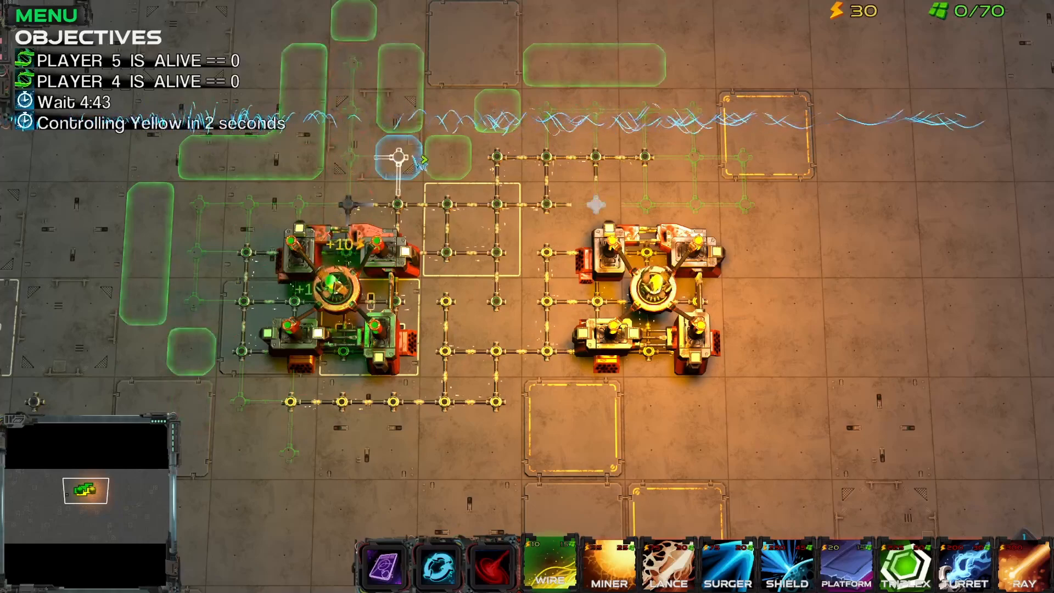
{"action": "left_click_drag", "start_coordinate": [399, 157], "coordinate": [401, 67]}
{"action": "left_click_drag", "start_coordinate": [434, 114], "coordinate": [587, 88]}
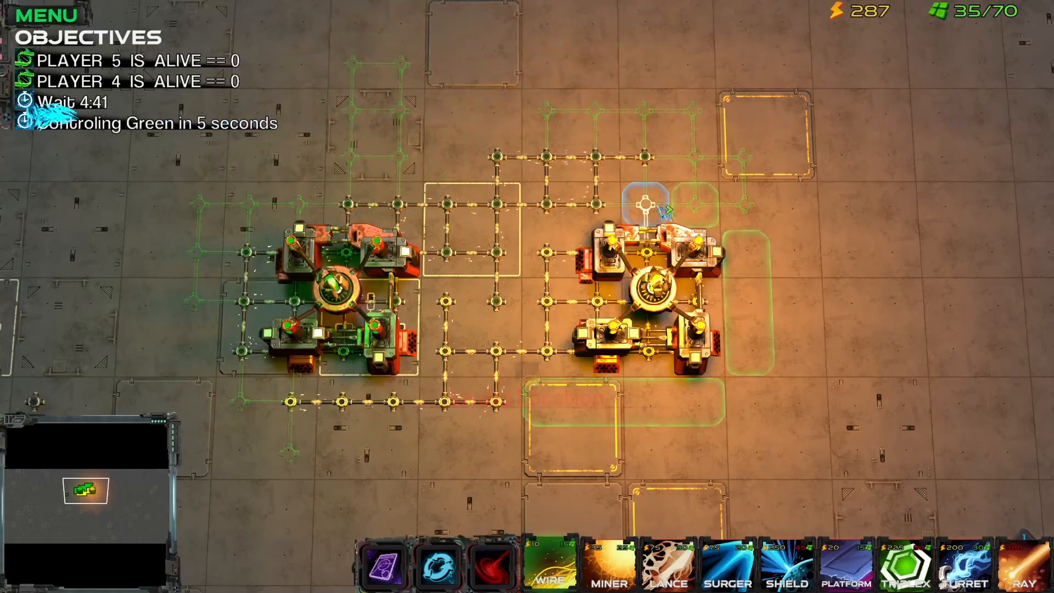
Place yellow wires along the upper edge of the yellow base after control switches to yellow.
{"action": "left_click", "coordinate": [695, 212]}
{"action": "left_click", "coordinate": [745, 209]}
{"action": "left_click", "coordinate": [731, 152]}
{"action": "left_click", "coordinate": [726, 148]}
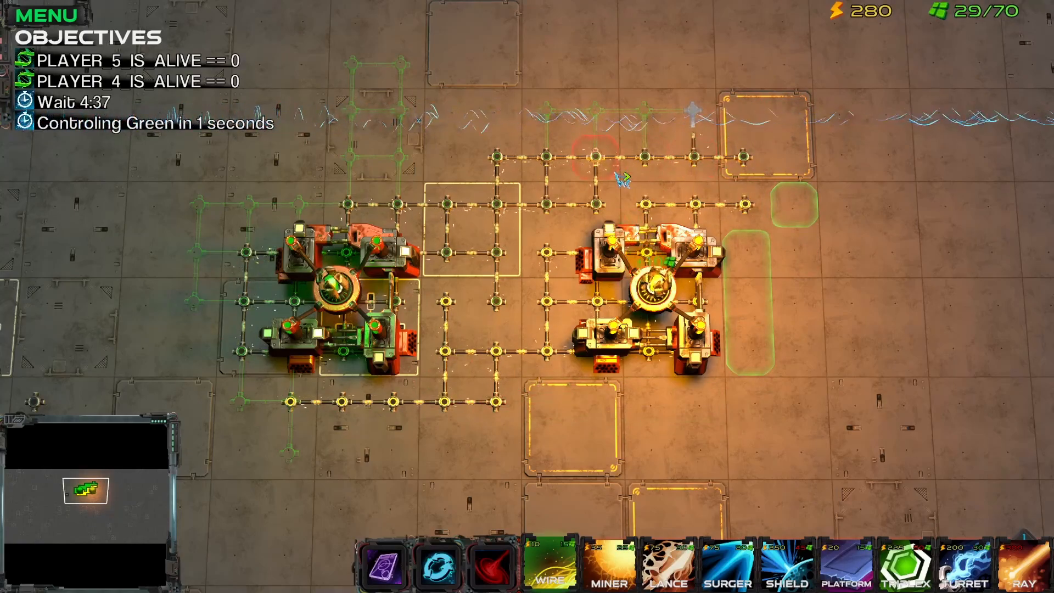
Remove yellow and green wires from the gap between the two bases to test control of each player's structures.
{"action": "middle_click_drag", "start_coordinate": [373, 184], "coordinate": [384, 273]}
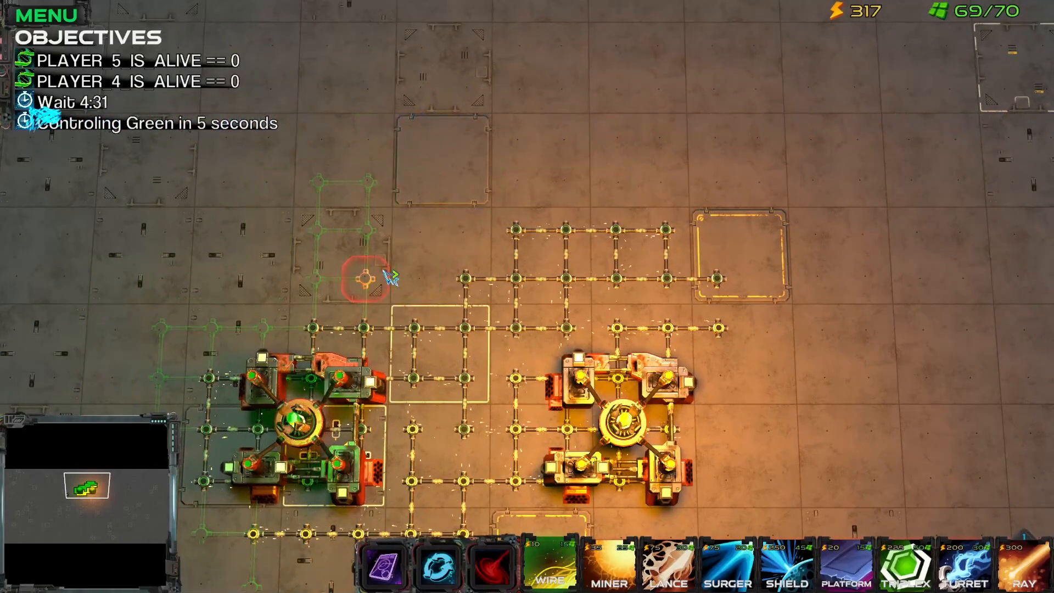
{"action": "right_click", "coordinate": [417, 432]}
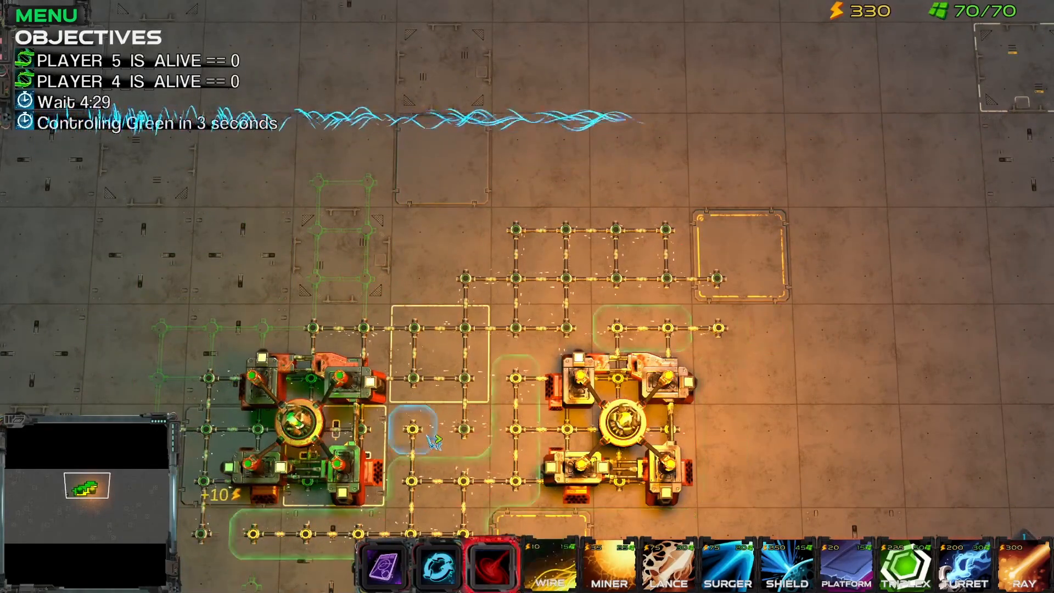
{"action": "right_click", "coordinate": [412, 479]}
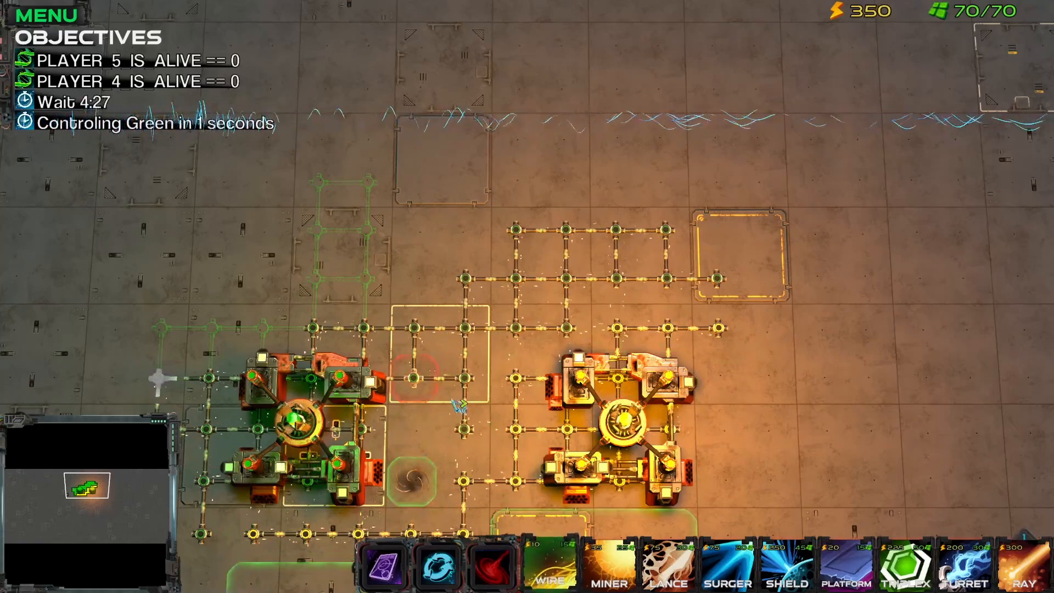
{"action": "right_click", "coordinate": [459, 396]}
{"action": "right_click", "coordinate": [462, 423]}
{"action": "left_click", "coordinate": [464, 385]}
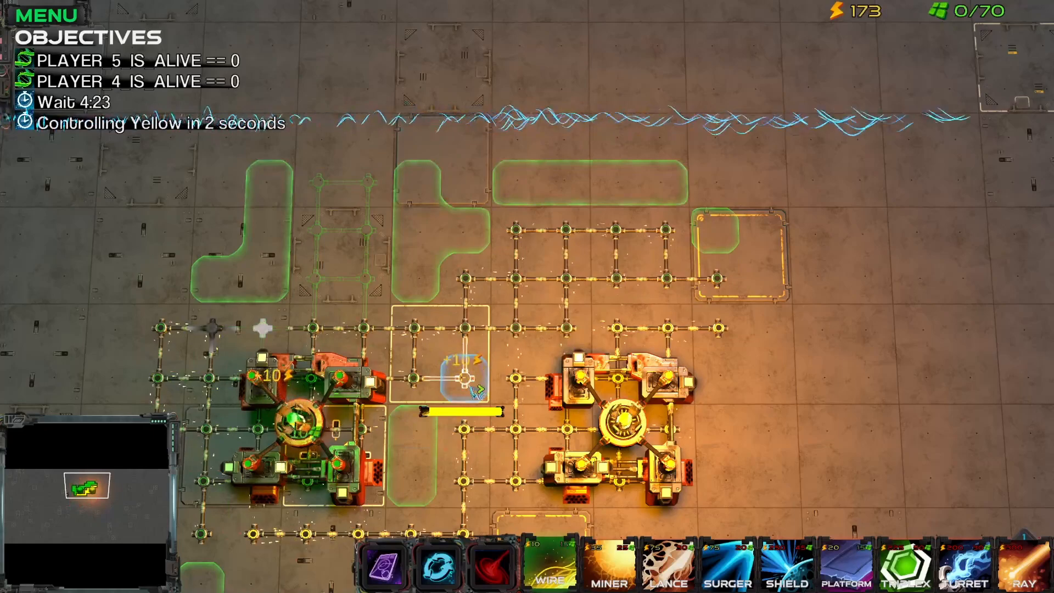
Extend the yellow wires around the outer side of the yellow base, away from the green base.
{"action": "middle_click_drag", "start_coordinate": [467, 400], "coordinate": [563, 332]}
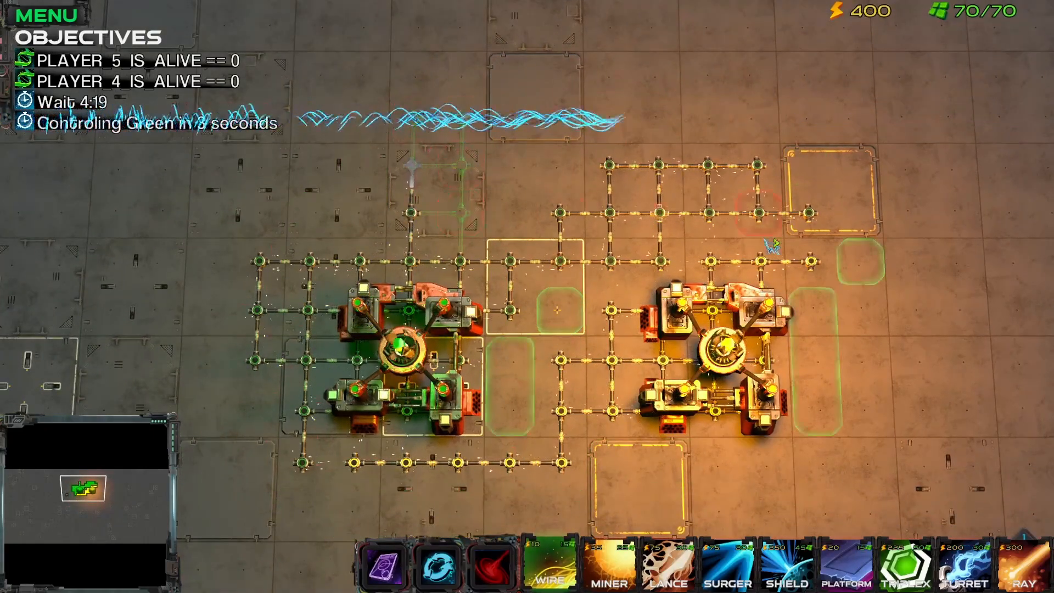
{"action": "left_click", "coordinate": [865, 268]}
{"action": "right_click", "coordinate": [865, 268]}
{"action": "left_click", "coordinate": [869, 410]}
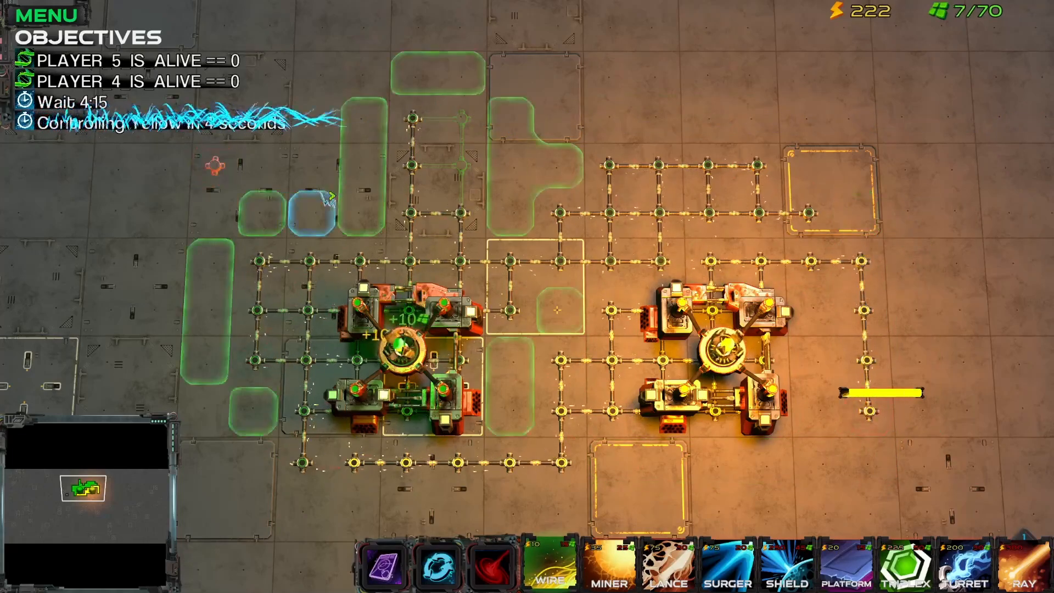
Pause the test run and return to editing the map.
{"action": "middle_click_drag", "start_coordinate": [316, 196], "coordinate": [289, 210]}
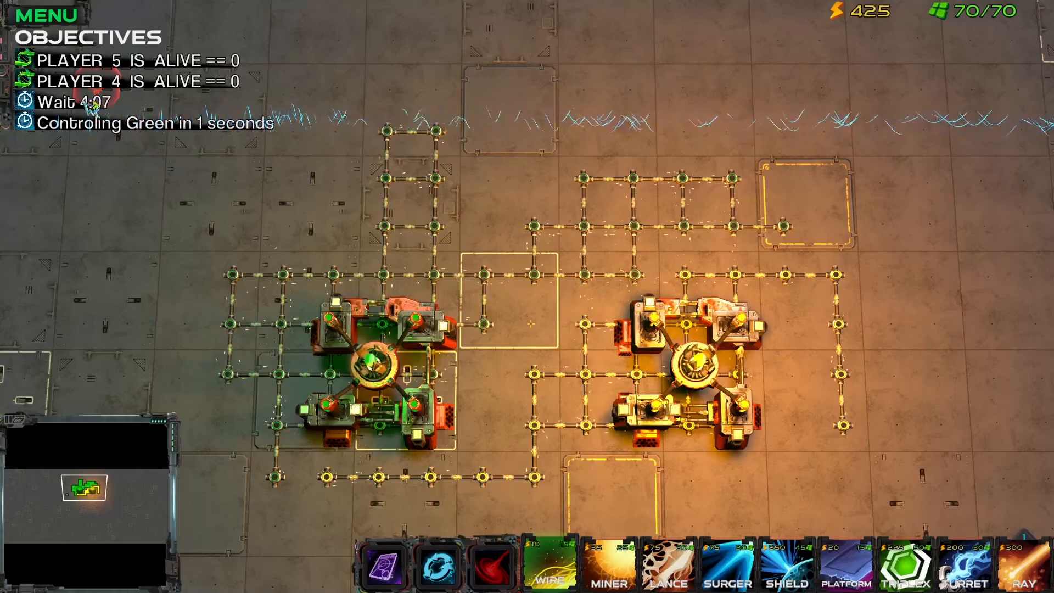
{"action": "key", "text": "Escape"}
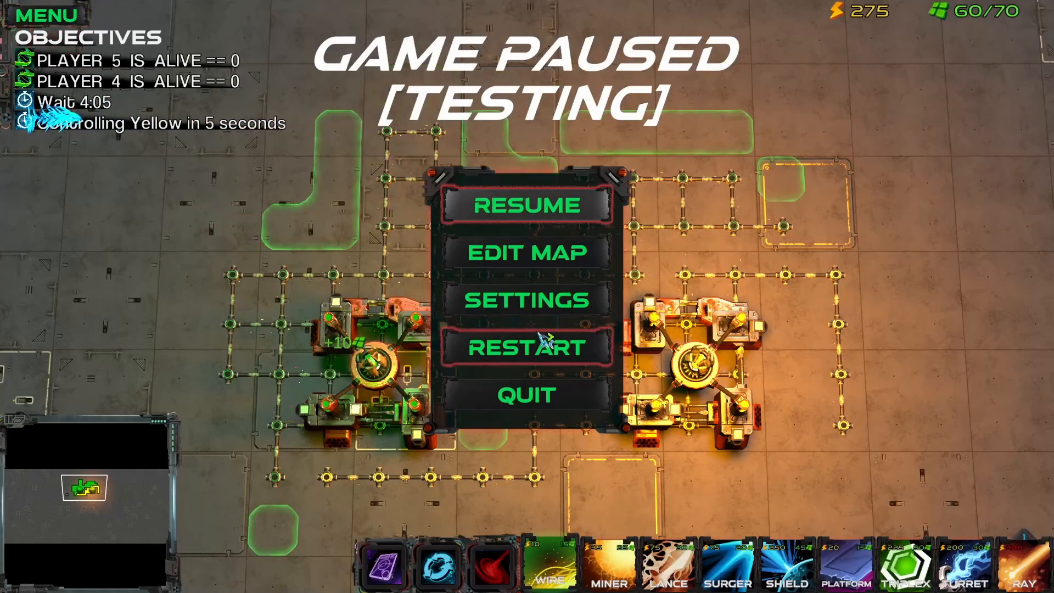
{"action": "left_click", "coordinate": [590, 260]}
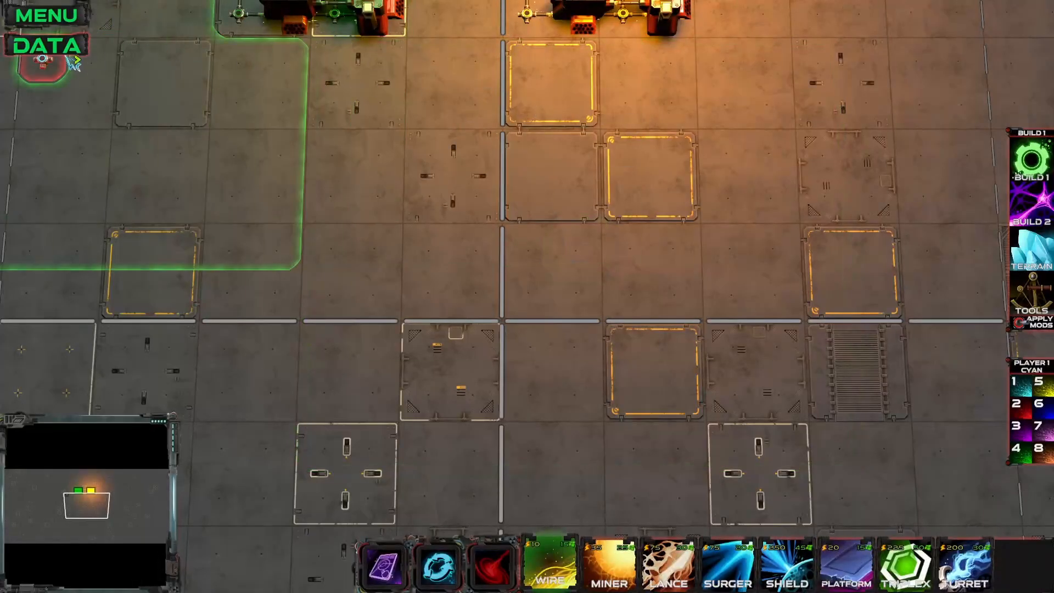
Keep the Win_Green trigger's objective shown and set its objective text to "Defeat any player".
{"action": "left_click", "coordinate": [68, 51]}
{"action": "left_click", "coordinate": [657, 21]}
{"action": "left_click", "coordinate": [402, 90]}
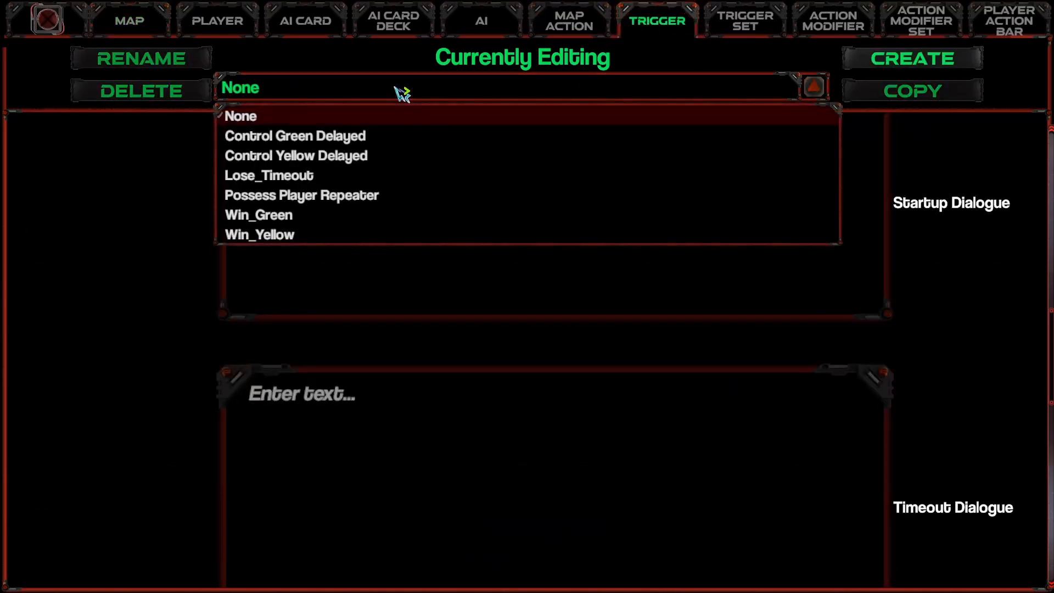
{"action": "left_click", "coordinate": [290, 215]}
{"action": "scroll", "coordinate": [505, 236], "scroll_direction": "down", "scroll_amount": 10}
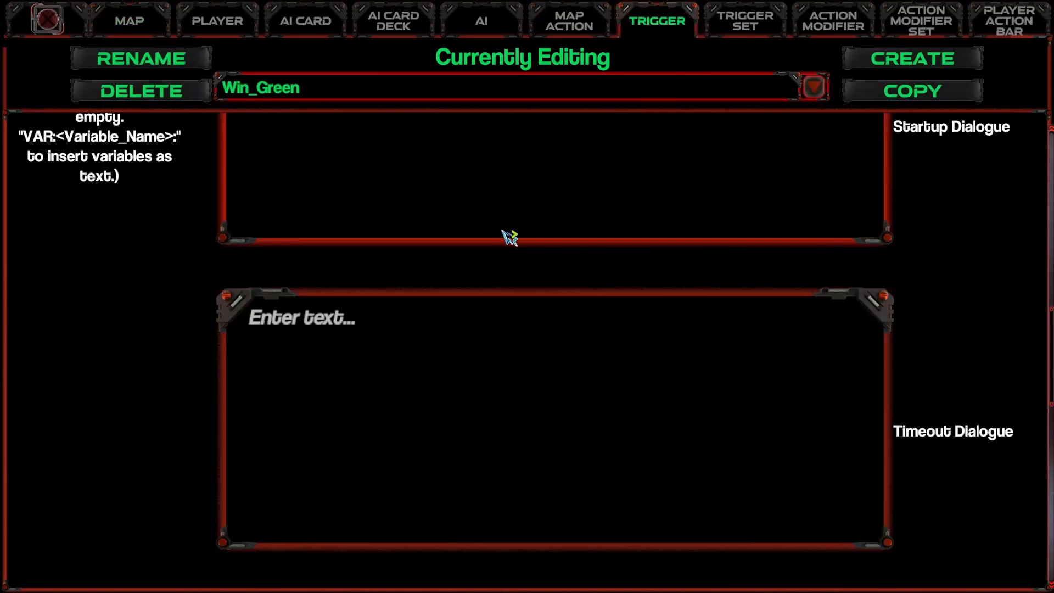
{"action": "scroll", "coordinate": [537, 231], "scroll_direction": "up", "scroll_amount": 4}
{"action": "scroll", "coordinate": [536, 228], "scroll_direction": "down", "scroll_amount": 1}
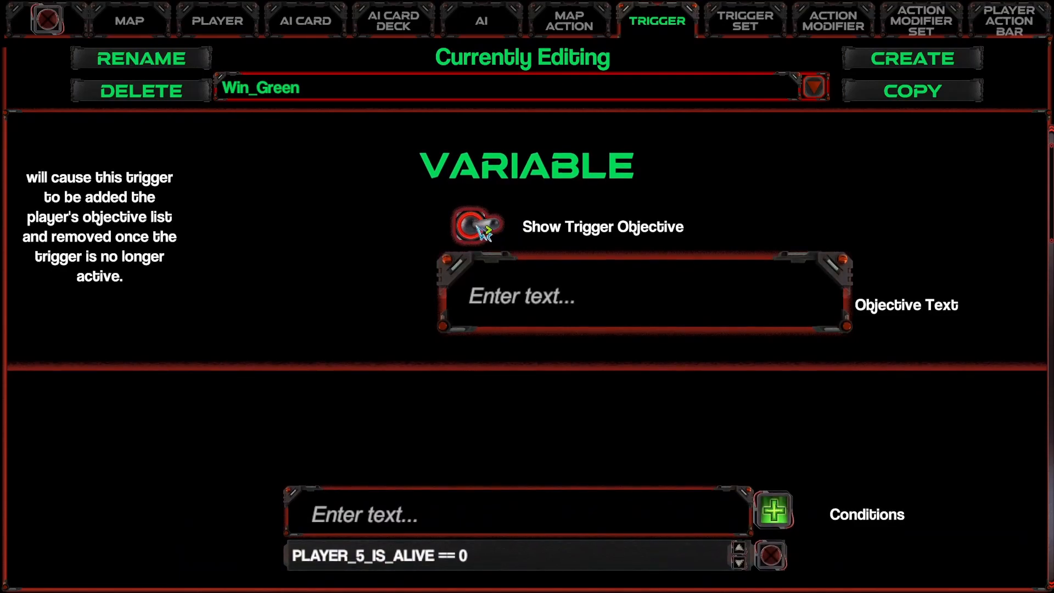
{"action": "left_click", "coordinate": [477, 225]}
{"action": "left_click", "coordinate": [470, 227]}
{"action": "left_click", "coordinate": [538, 316]}
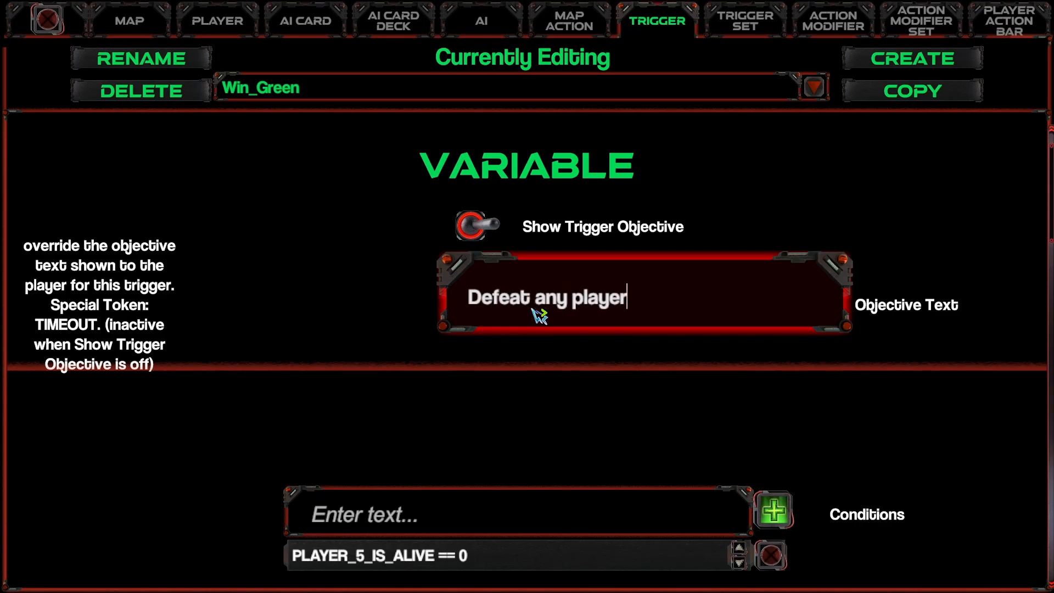
Turn off Show Trigger Objective for the Win_Yellow trigger.
{"action": "left_click", "coordinate": [388, 97]}
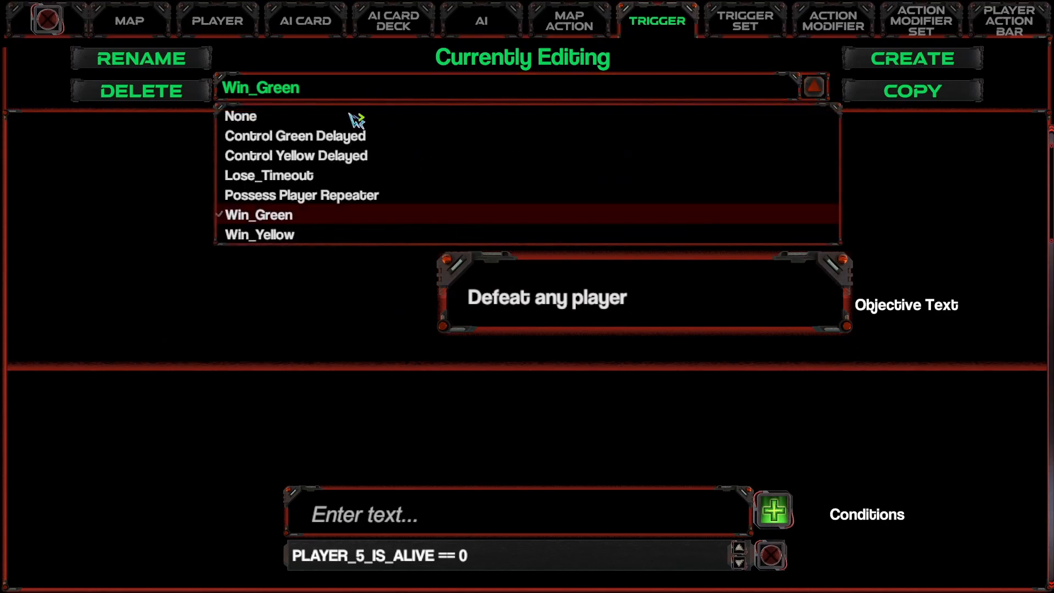
{"action": "left_click", "coordinate": [298, 234]}
{"action": "left_click", "coordinate": [462, 250]}
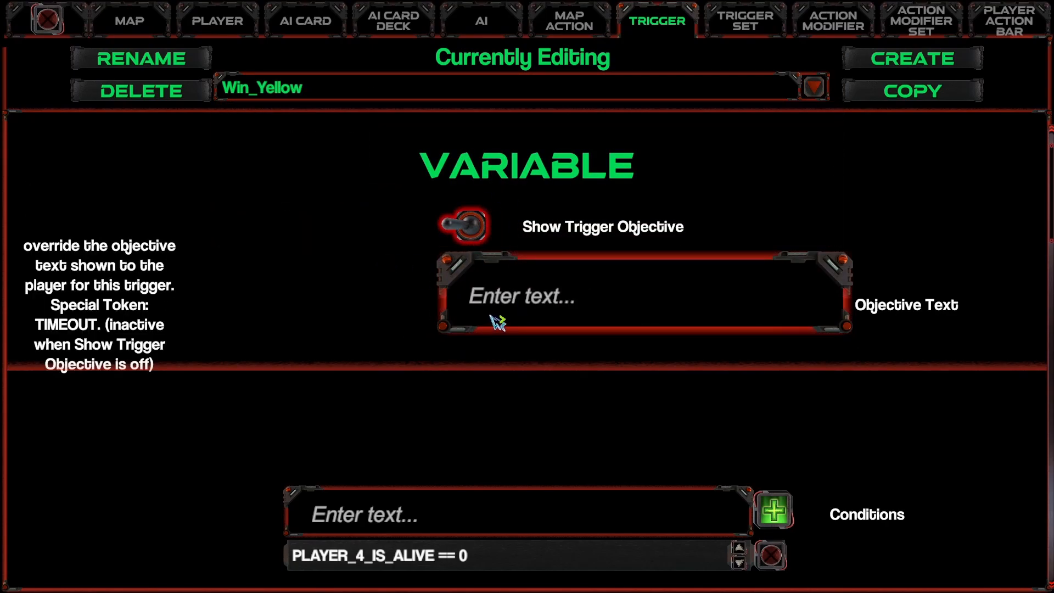
Set the objective text of the Lose_Timeout trigger to "Defeat any player in DELAY".
{"action": "left_click", "coordinate": [444, 98]}
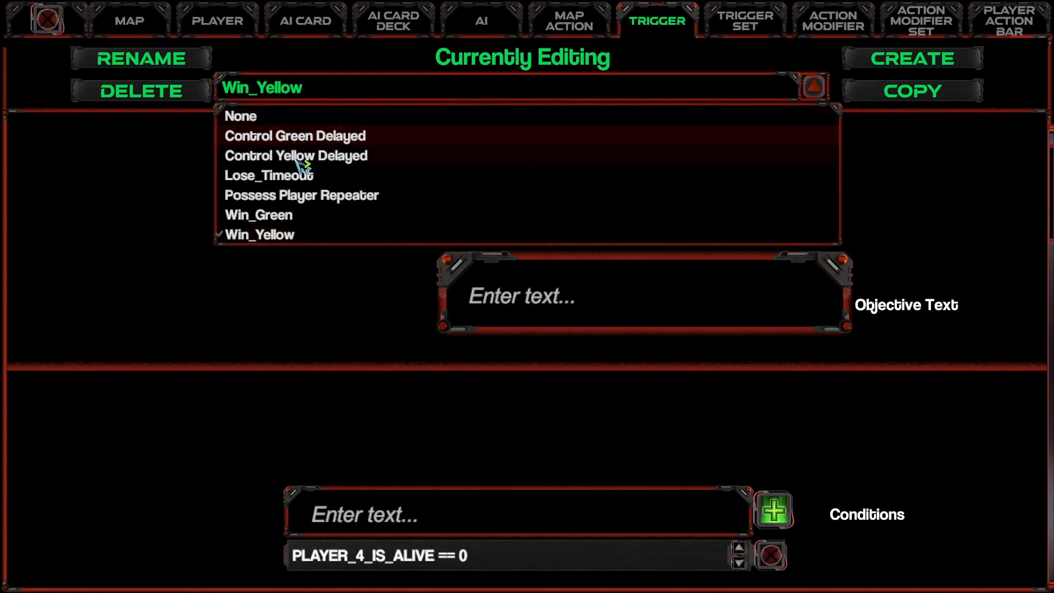
{"action": "left_click", "coordinate": [285, 175]}
{"action": "left_click", "coordinate": [571, 378]}
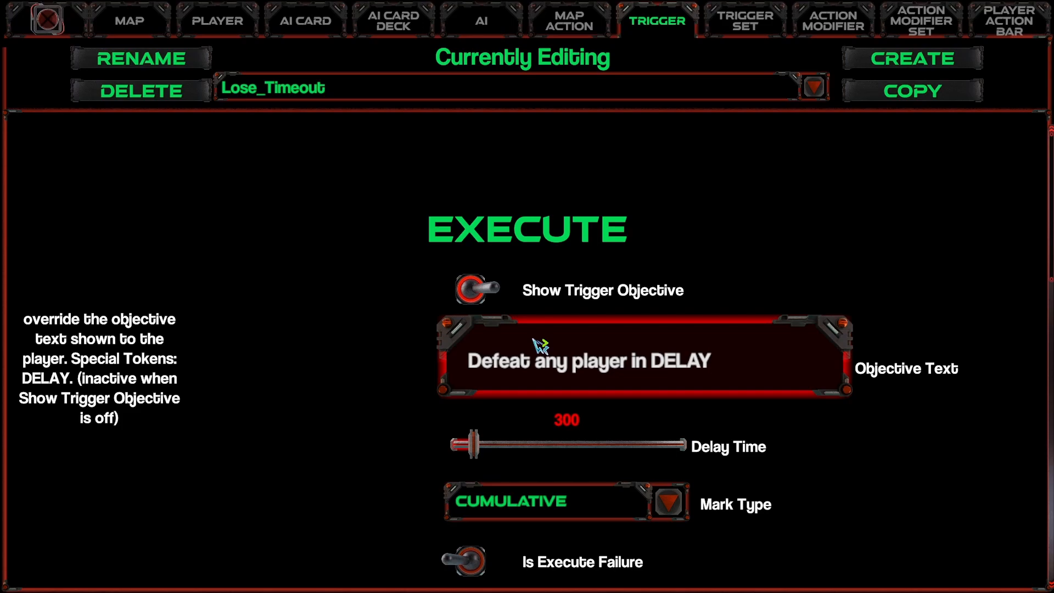
Clear the Win_Green trigger's objective text and turn off its Show Trigger Objective option.
{"action": "left_click", "coordinate": [412, 93]}
{"action": "left_click", "coordinate": [283, 217]}
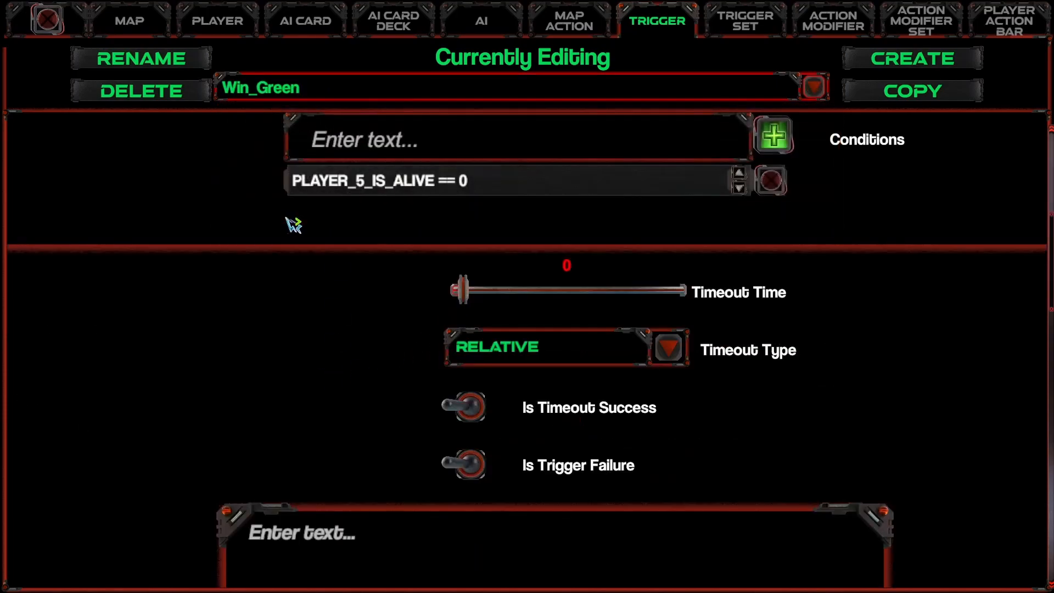
{"action": "scroll", "coordinate": [434, 291], "scroll_direction": "up", "scroll_amount": 8}
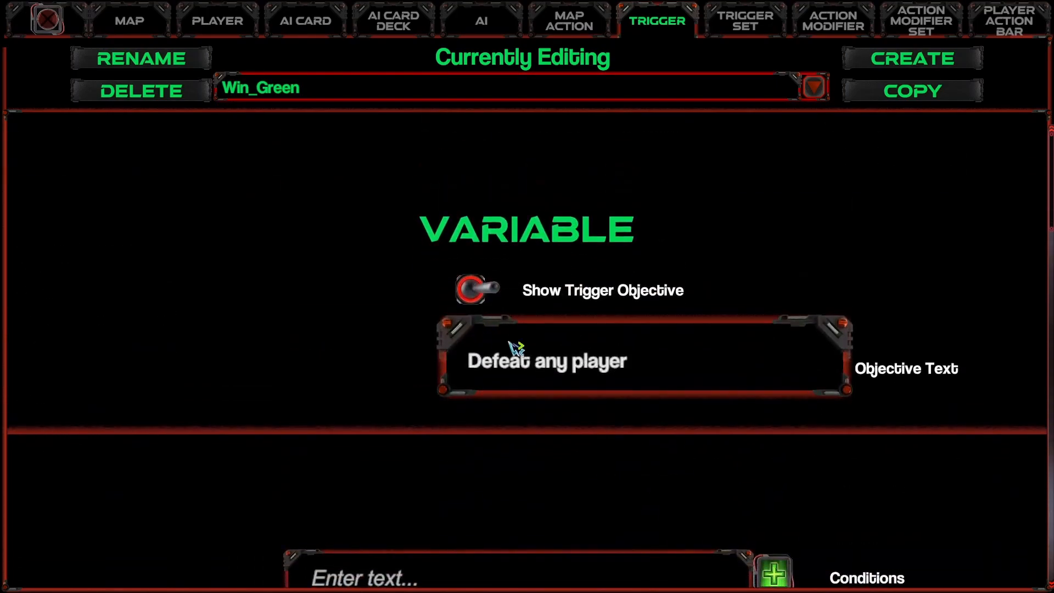
{"action": "left_click", "coordinate": [667, 354]}
{"action": "key", "text": "BackSpace"}
{"action": "left_click", "coordinate": [470, 289]}
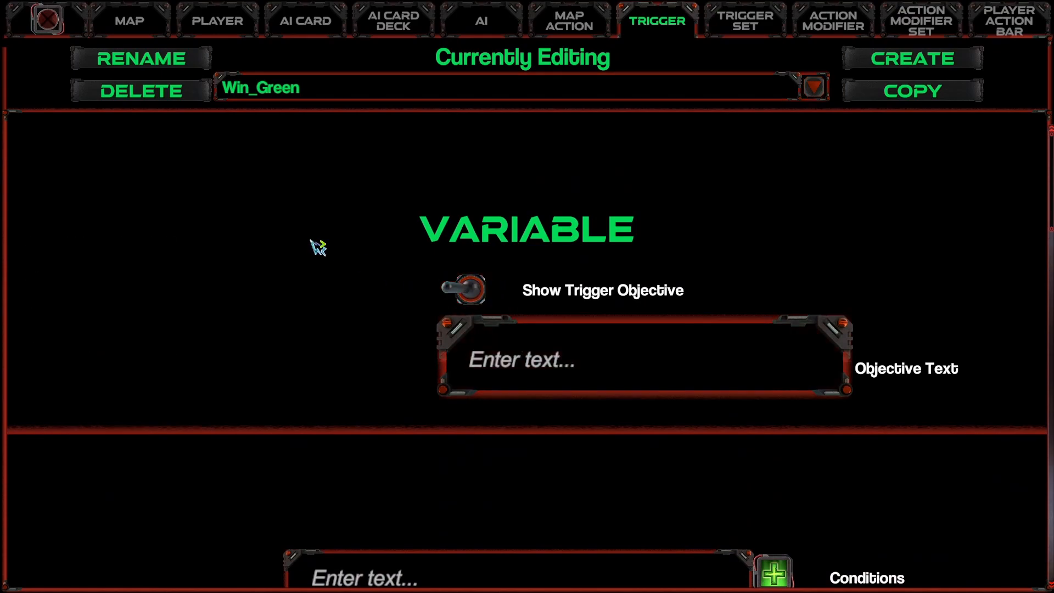
Start a new test run of the map.
{"action": "left_click", "coordinate": [104, 22]}
{"action": "left_click", "coordinate": [903, 71]}
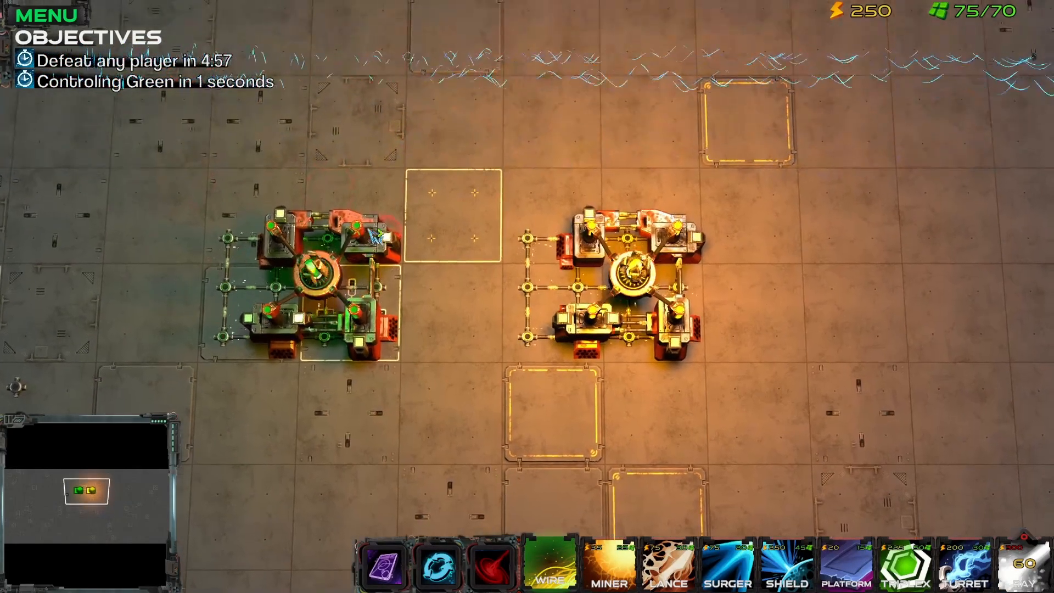
{"action": "left_click", "coordinate": [388, 236]}
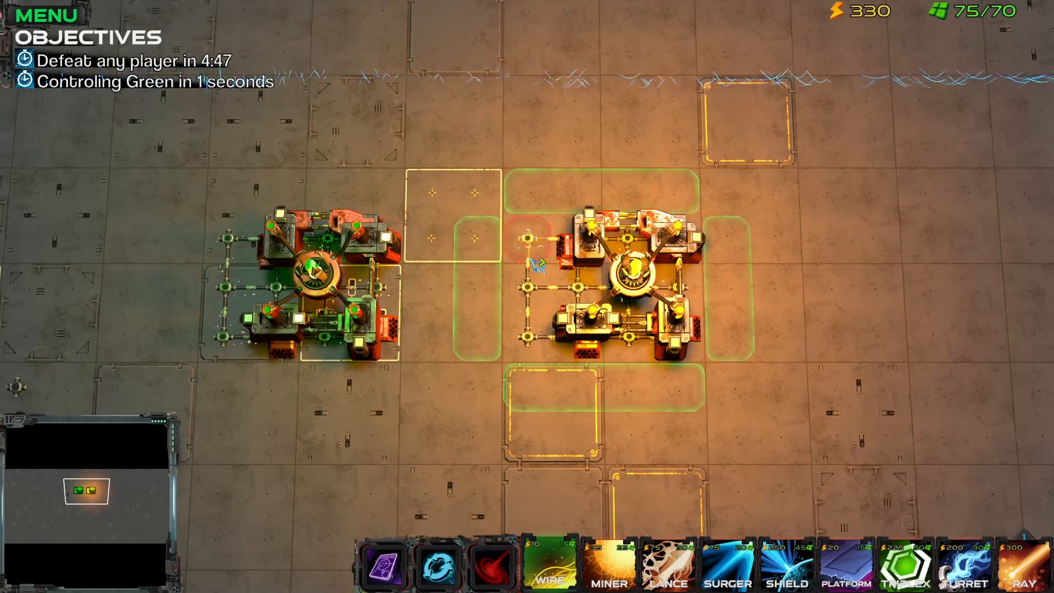
Extend the green base's wires by one node beyond its upper-left corner.
{"action": "right_click_drag", "start_coordinate": [231, 236], "coordinate": [223, 334]}
{"action": "left_click_drag", "start_coordinate": [225, 287], "coordinate": [231, 192]}
{"action": "left_click", "coordinate": [222, 334]}
{"action": "left_click_drag", "start_coordinate": [349, 237], "coordinate": [348, 107]}
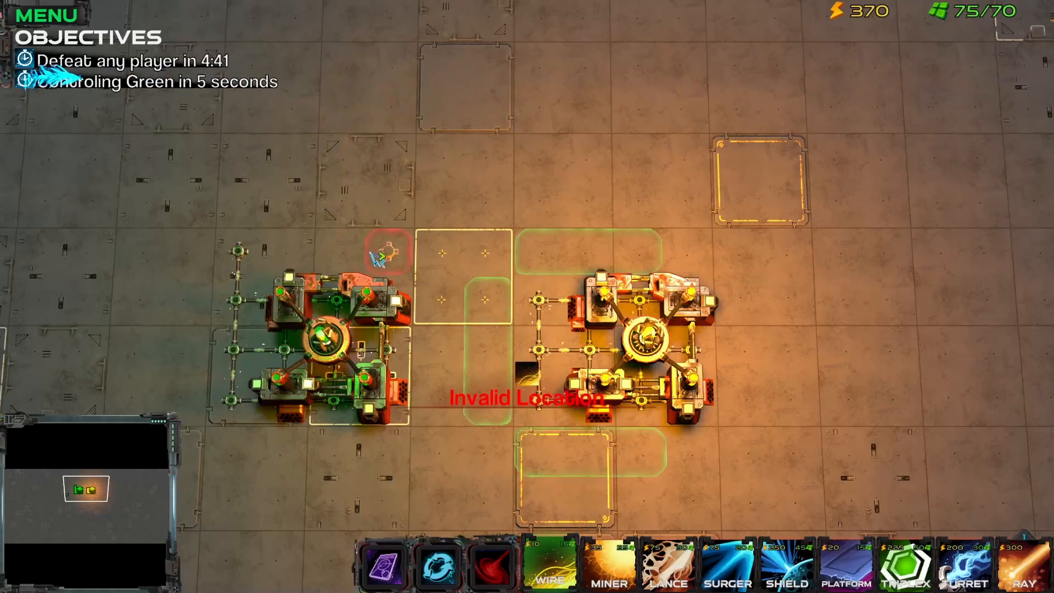
Build a wire grid above the gap between the bases, remove the node touching the yellow base, and link the grid to green.
{"action": "mouse_move", "coordinate": [535, 255]}
{"action": "left_mouse_down"}
{"action": "mouse_move", "coordinate": [543, 154]}
{"action": "mouse_move", "coordinate": [377, 151]}
{"action": "mouse_move", "coordinate": [523, 259]}
{"action": "left_mouse_up"}
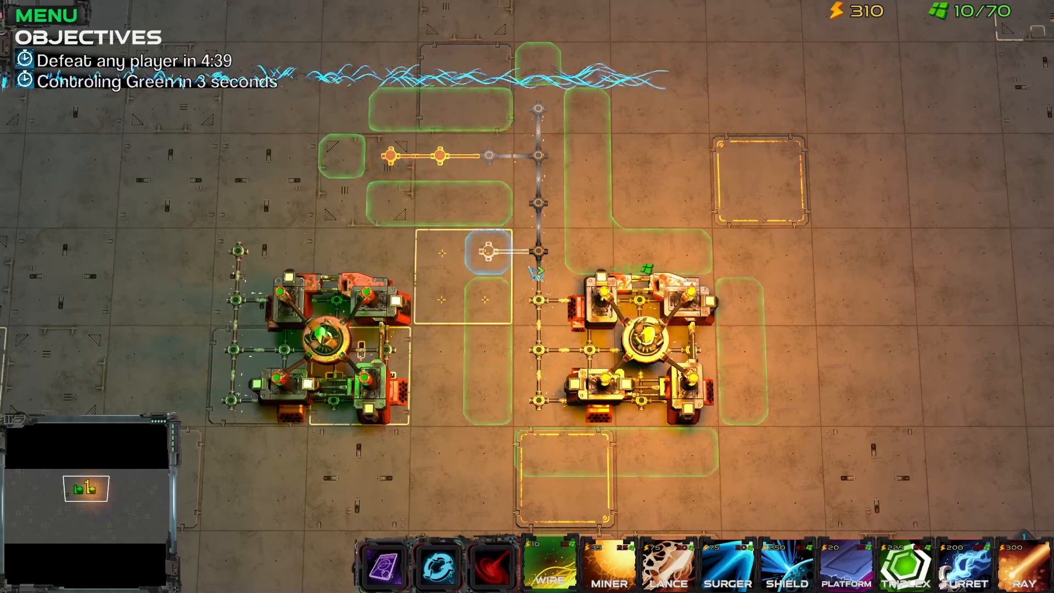
{"action": "right_click", "coordinate": [537, 253]}
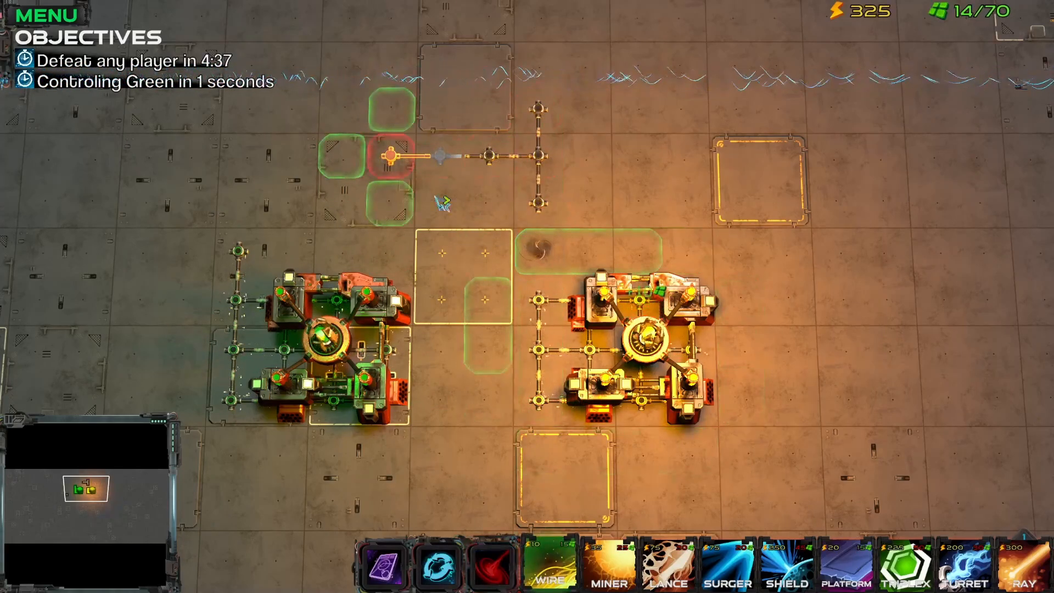
{"action": "mouse_move", "coordinate": [388, 251]}
{"action": "left_mouse_down"}
{"action": "mouse_move", "coordinate": [402, 159]}
{"action": "mouse_move", "coordinate": [466, 199]}
{"action": "mouse_move", "coordinate": [529, 214]}
{"action": "left_mouse_up"}
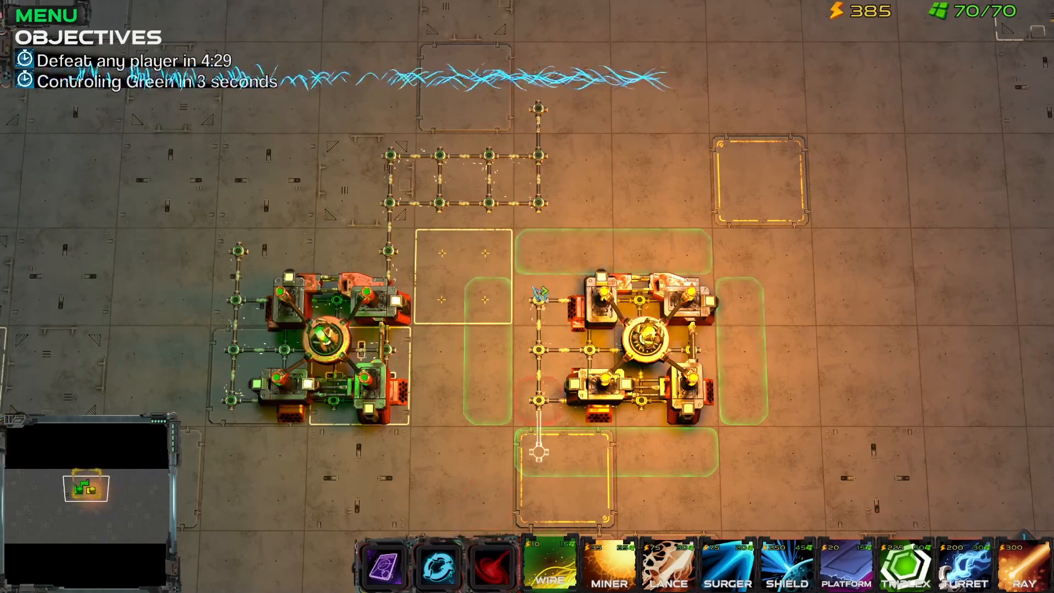
Run yellow wires up from the yellow base toward the green grid and extend green's top wire row alongside them.
{"action": "left_click_drag", "start_coordinate": [588, 251], "coordinate": [614, 159]}
{"action": "left_click", "coordinate": [541, 253]}
{"action": "left_click_drag", "start_coordinate": [640, 251], "coordinate": [641, 130]}
{"action": "left_click", "coordinate": [594, 121]}
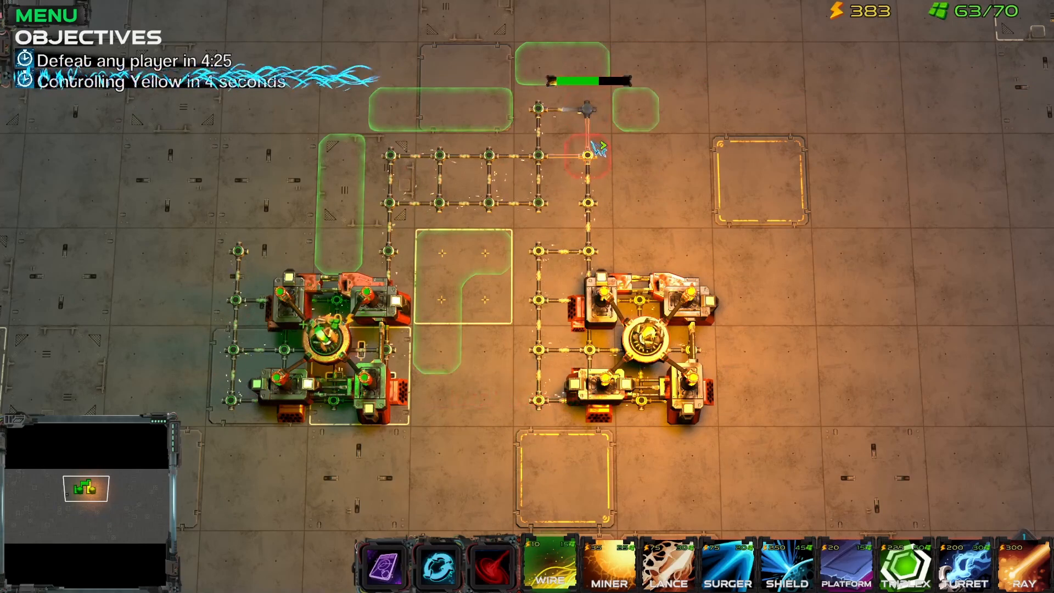
Fill the area above the green base with a connected grid of green wires down to the base.
{"action": "left_click_drag", "start_coordinate": [491, 116], "coordinate": [250, 115]}
{"action": "left_click_drag", "start_coordinate": [245, 156], "coordinate": [245, 212]}
{"action": "left_click_drag", "start_coordinate": [294, 157], "coordinate": [293, 272]}
{"action": "left_click_drag", "start_coordinate": [343, 158], "coordinate": [342, 270]}
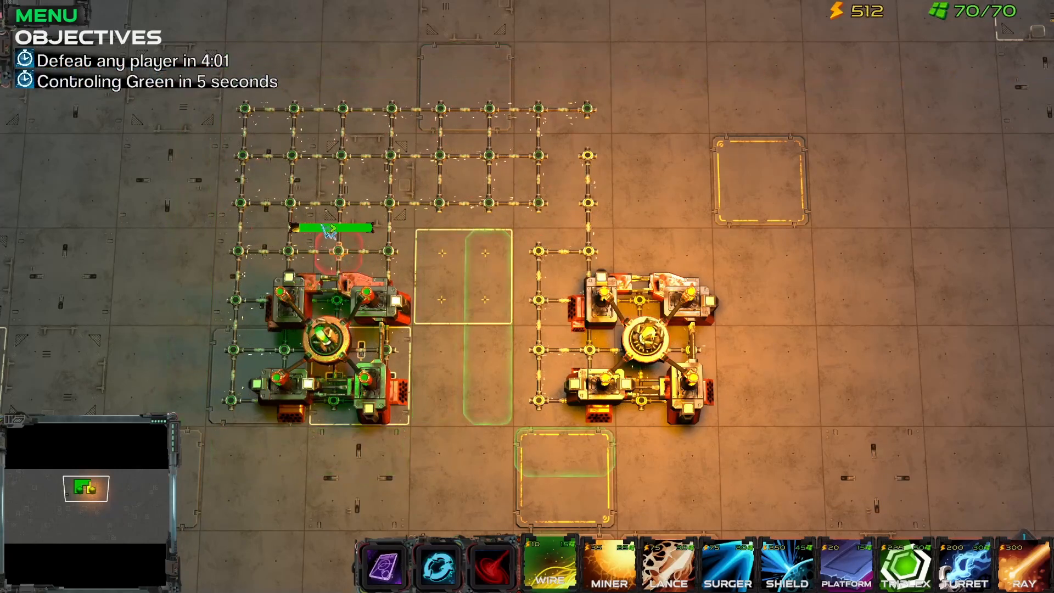
Lay a wire row outward from the green base's lower-left corner and delete its outer nodes.
{"action": "middle_click_drag", "start_coordinate": [323, 227], "coordinate": [464, 217]}
{"action": "middle_click_drag", "start_coordinate": [300, 420], "coordinate": [347, 344]}
{"action": "left_click_drag", "start_coordinate": [410, 367], "coordinate": [237, 376]}
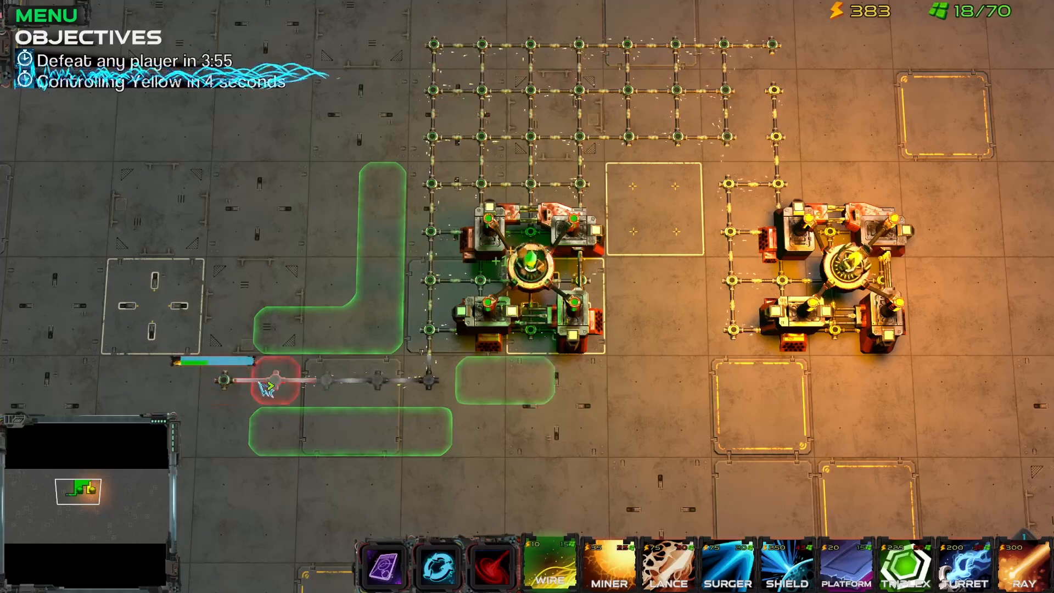
{"action": "right_click", "coordinate": [235, 383]}
{"action": "right_click", "coordinate": [278, 384]}
{"action": "right_click", "coordinate": [339, 384]}
{"action": "right_click", "coordinate": [387, 385]}
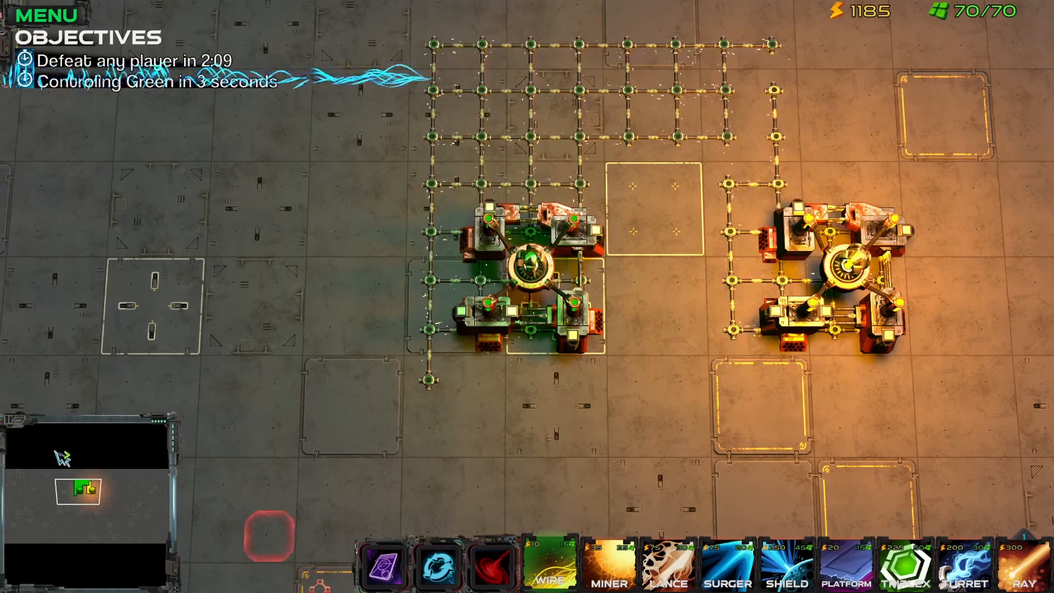
Choose the Surger for placement between the two bases.
{"action": "key", "text": "4"}
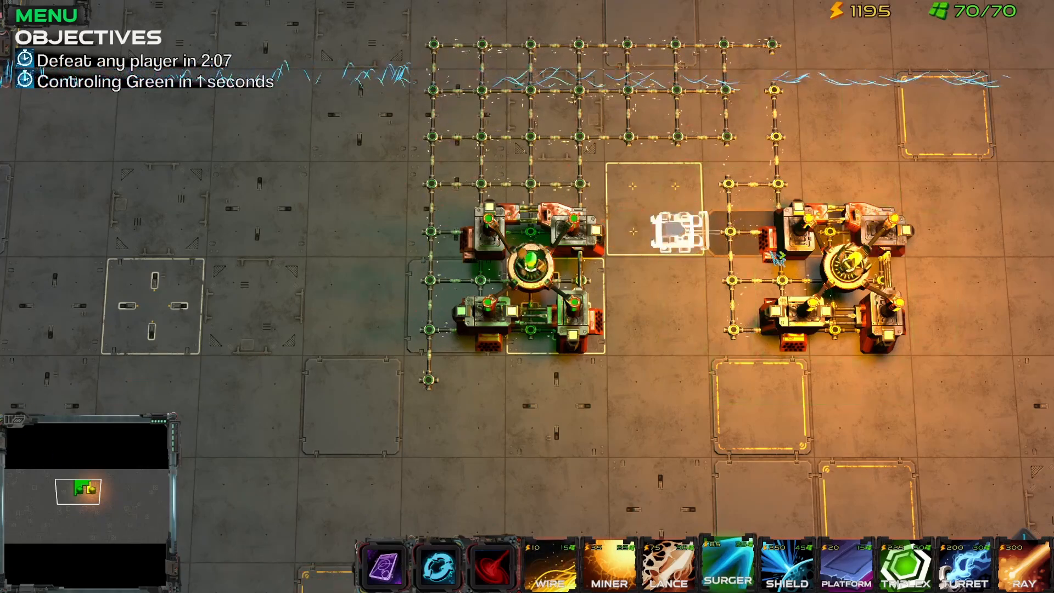
Playtest the map as the yellow side by placing a Surger and several Lances between the bases to attack green.
{"action": "left_click", "coordinate": [701, 233]}
{"action": "key", "text": "3"}
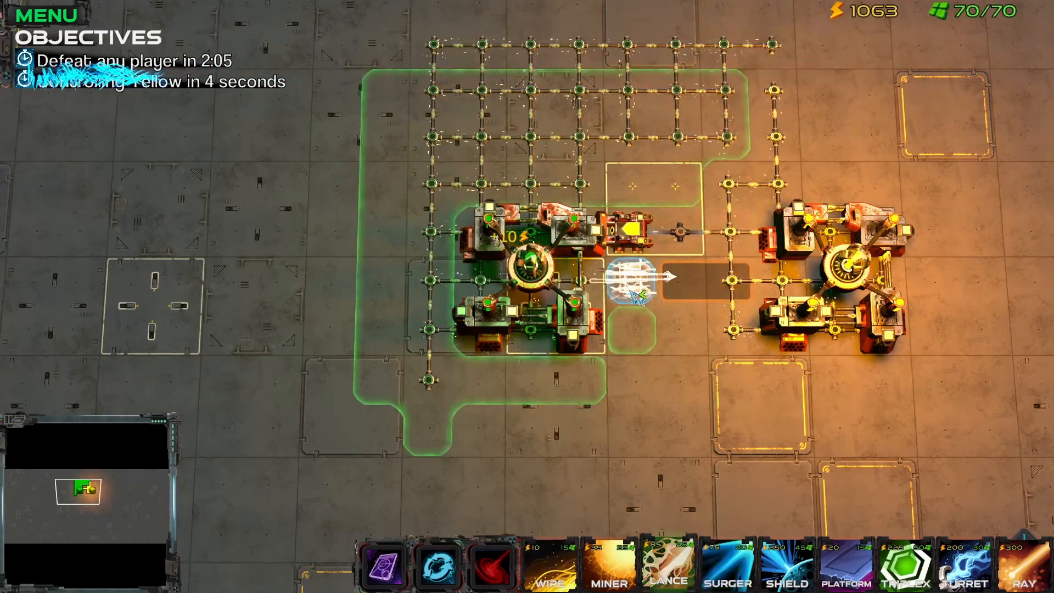
{"action": "left_click", "coordinate": [629, 297]}
{"action": "left_click", "coordinate": [684, 324]}
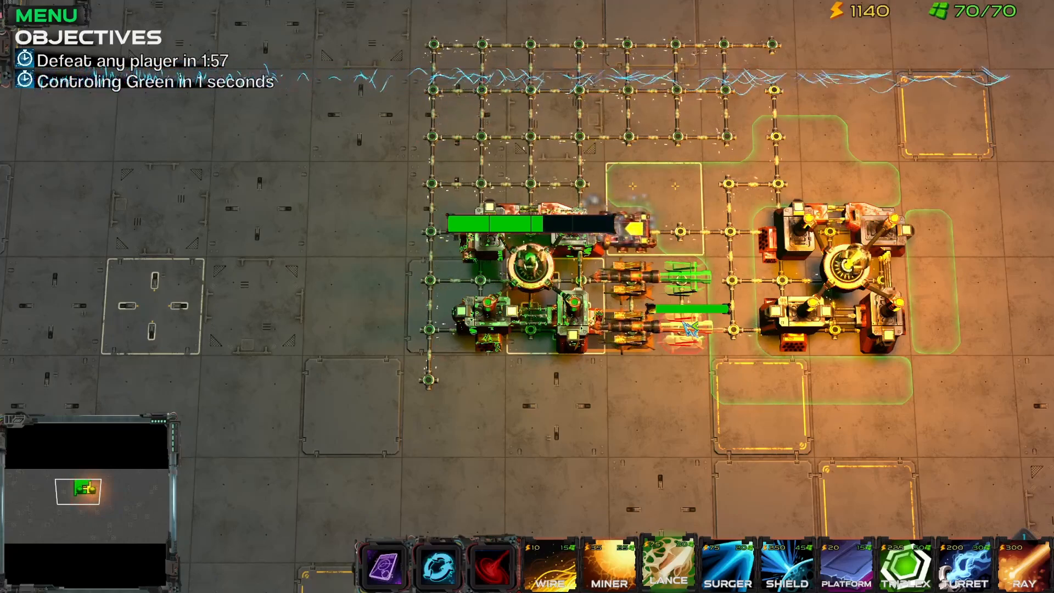
{"action": "left_click", "coordinate": [681, 182]}
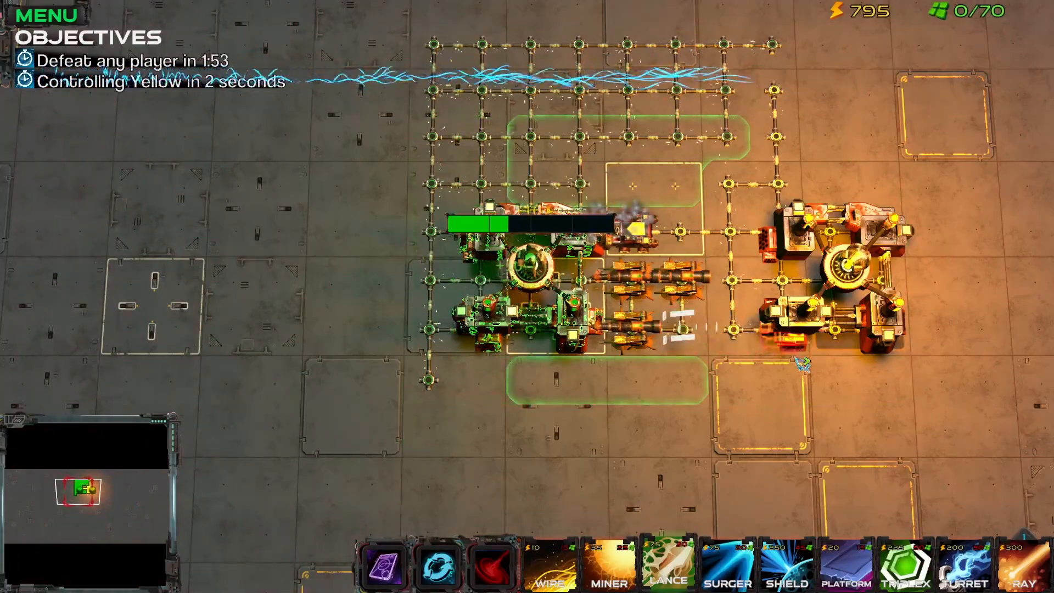
{"action": "left_click", "coordinate": [684, 377]}
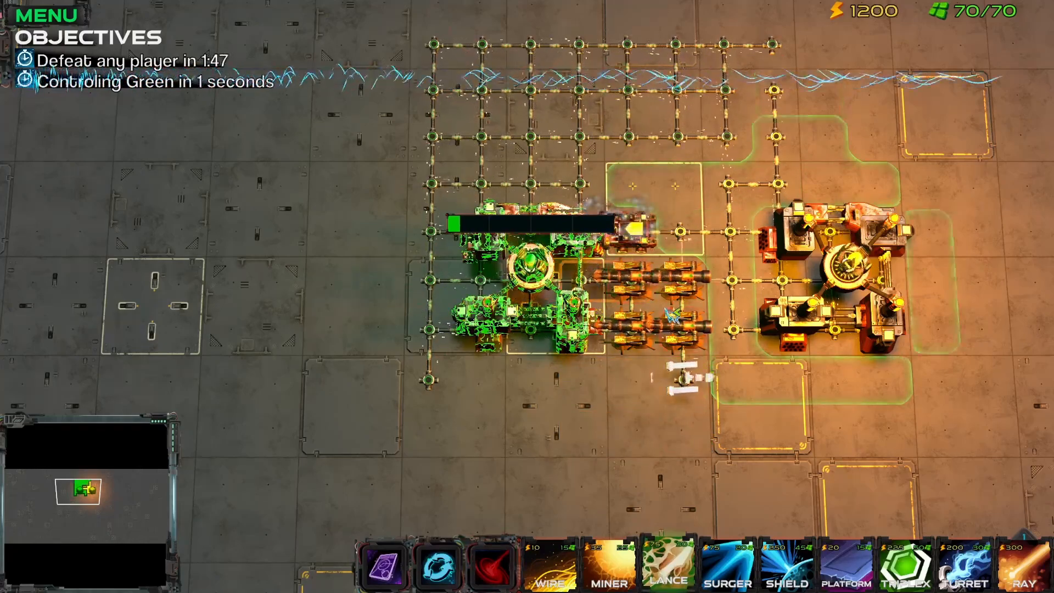
{"action": "left_click", "coordinate": [732, 280]}
{"action": "left_click", "coordinate": [733, 330]}
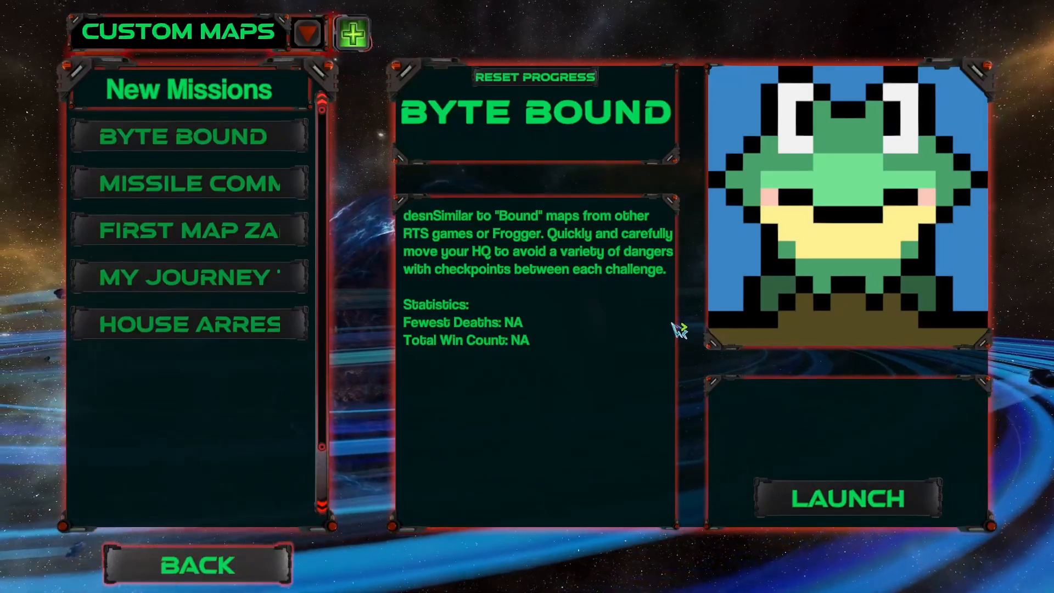
Leave the custom maps list and open the existing custom map Gari Game for editing.
{"action": "left_click", "coordinate": [285, 565]}
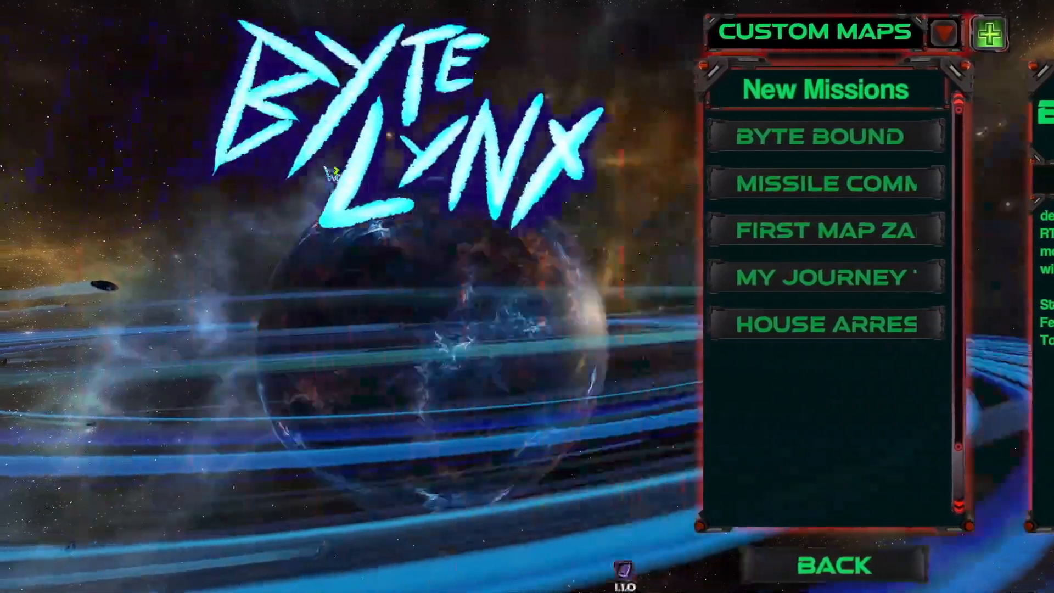
{"action": "left_click", "coordinate": [196, 426]}
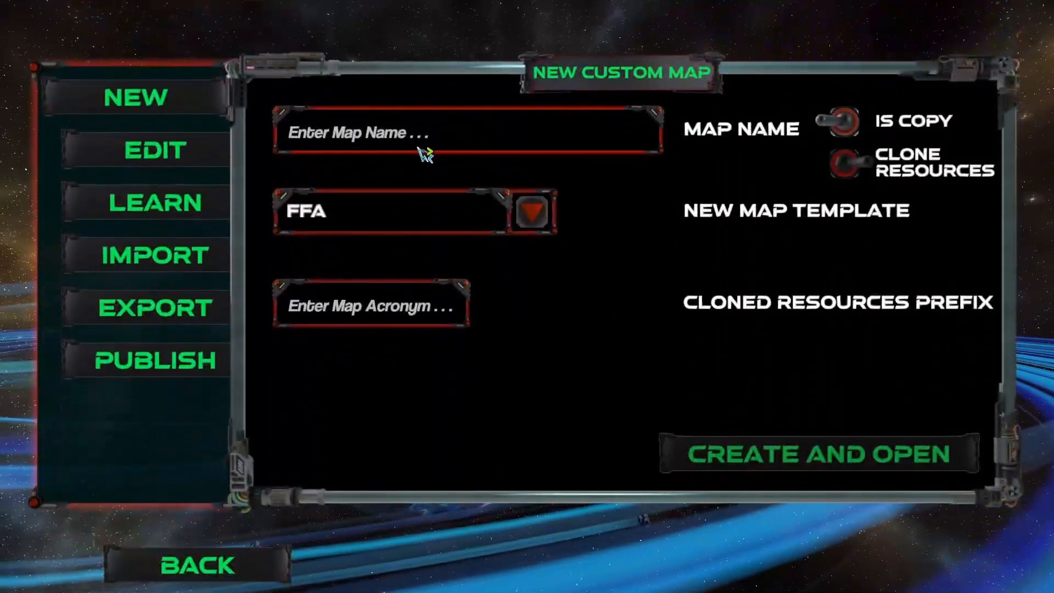
{"action": "left_click", "coordinate": [170, 151]}
{"action": "left_click", "coordinate": [355, 141]}
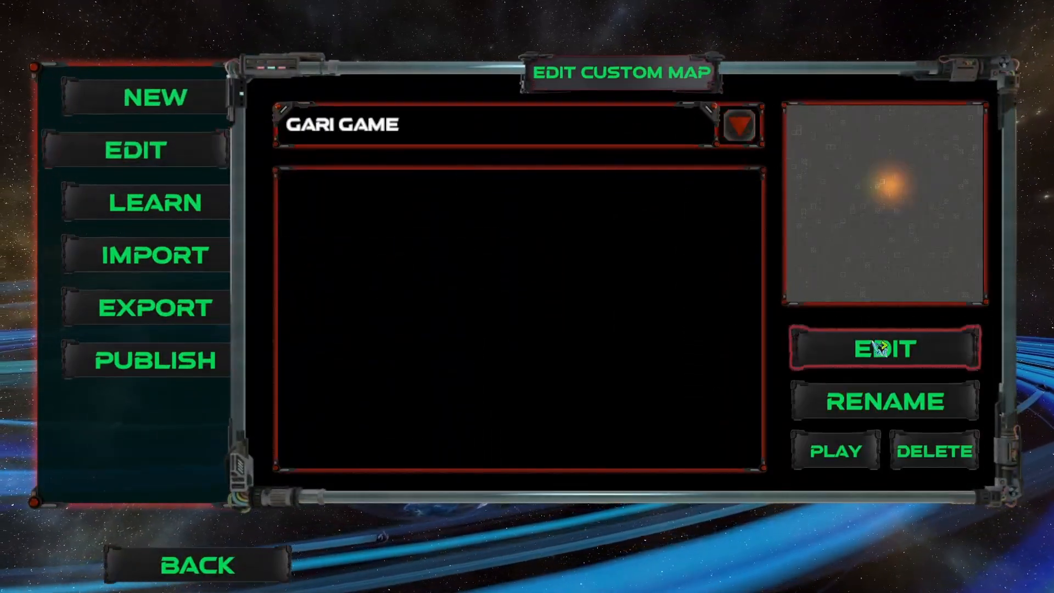
{"action": "left_click", "coordinate": [834, 348]}
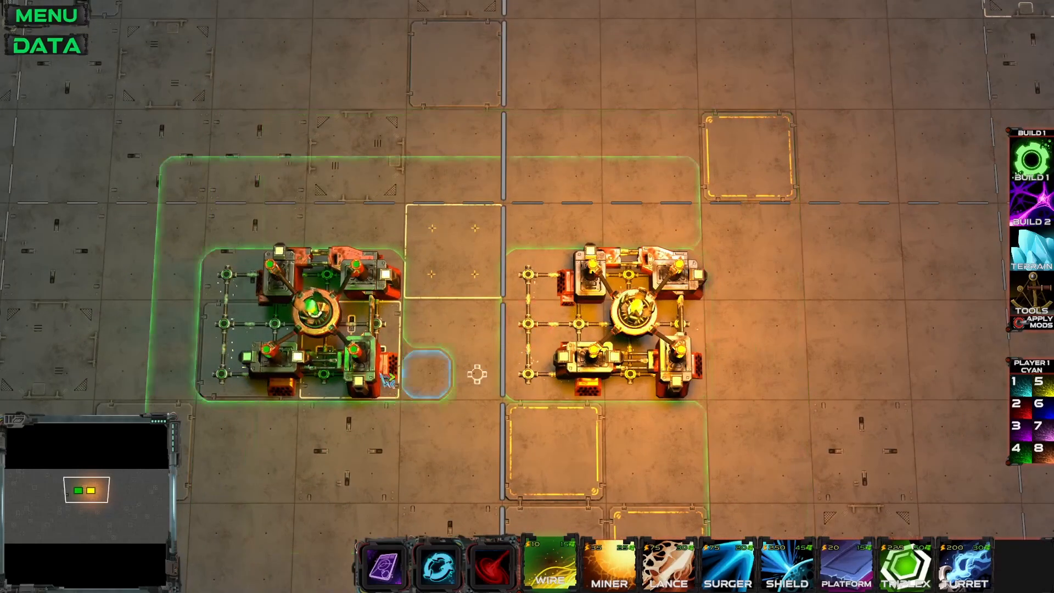
Try placing turrets just below and just above the yellow base, and remove them again.
{"action": "middle_click_drag", "start_coordinate": [243, 422], "coordinate": [473, 292]}
{"action": "right_click", "coordinate": [246, 297]}
{"action": "middle_click_drag", "start_coordinate": [601, 336], "coordinate": [518, 393]}
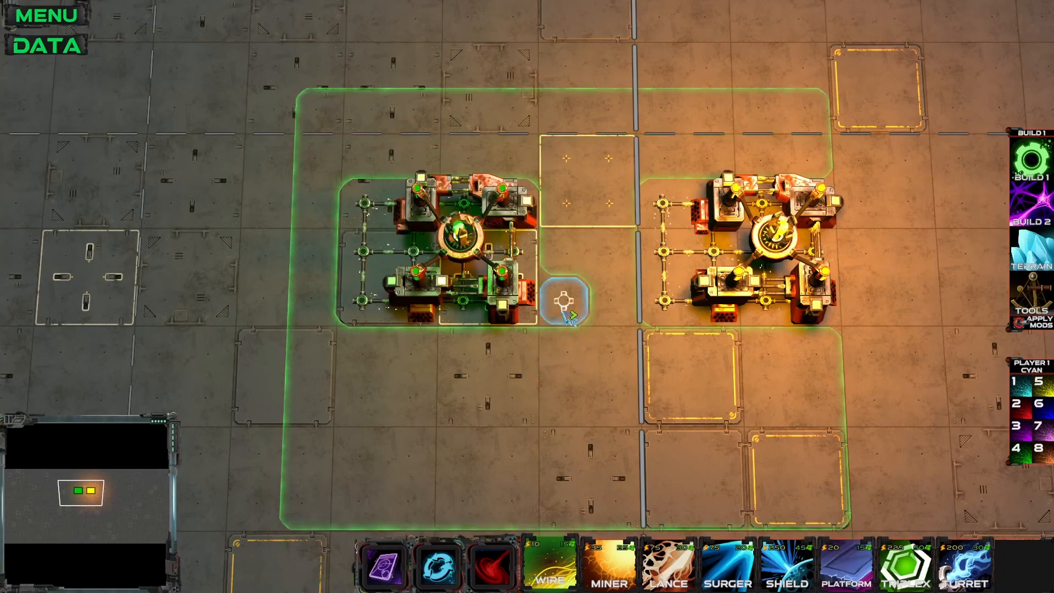
{"action": "left_click", "coordinate": [954, 560]}
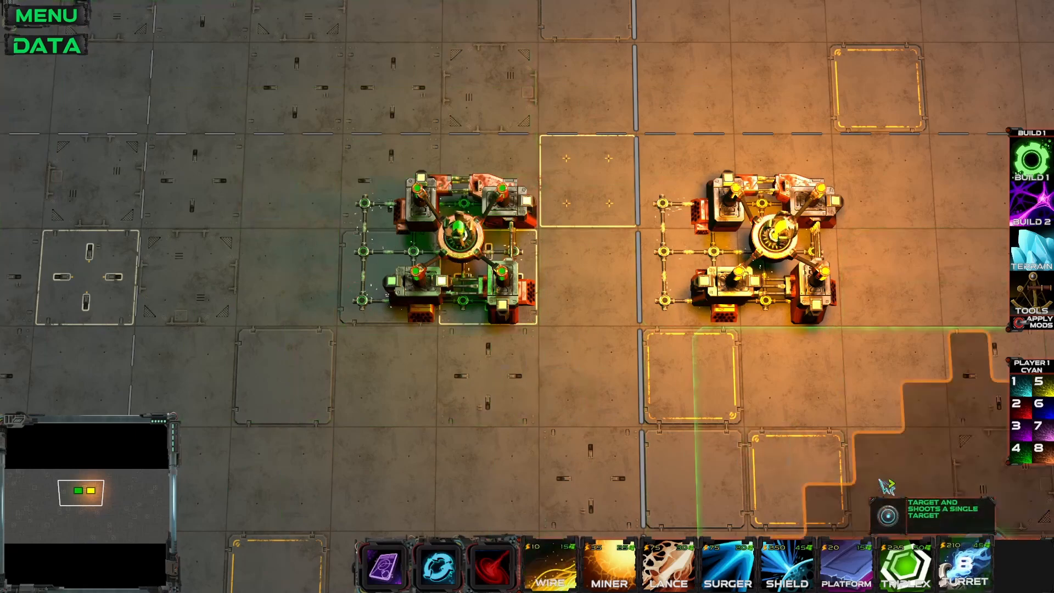
{"action": "left_click", "coordinate": [666, 358]}
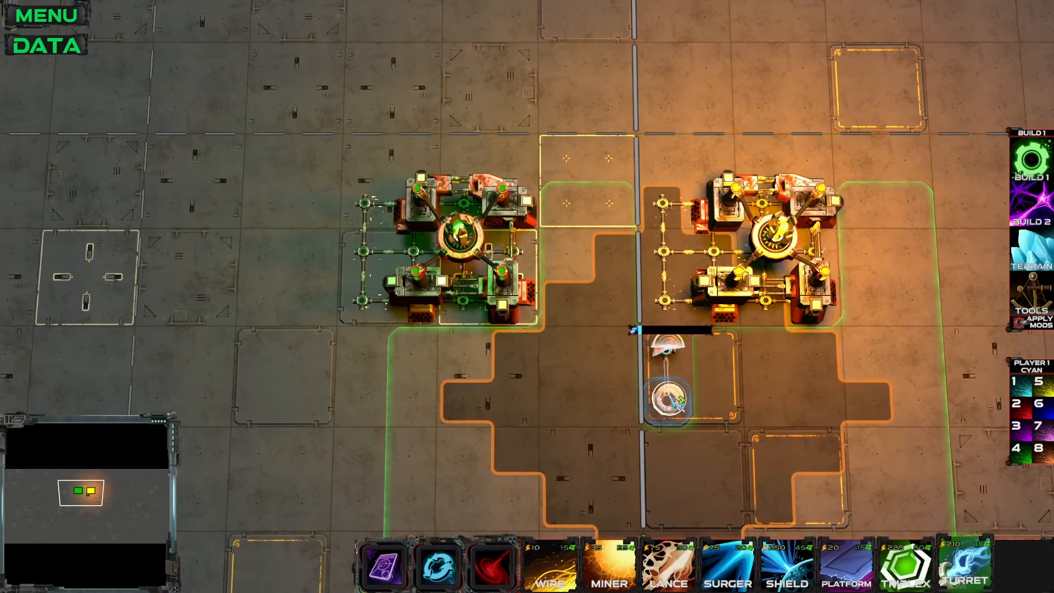
{"action": "left_click", "coordinate": [664, 147]}
{"action": "right_click", "coordinate": [668, 356]}
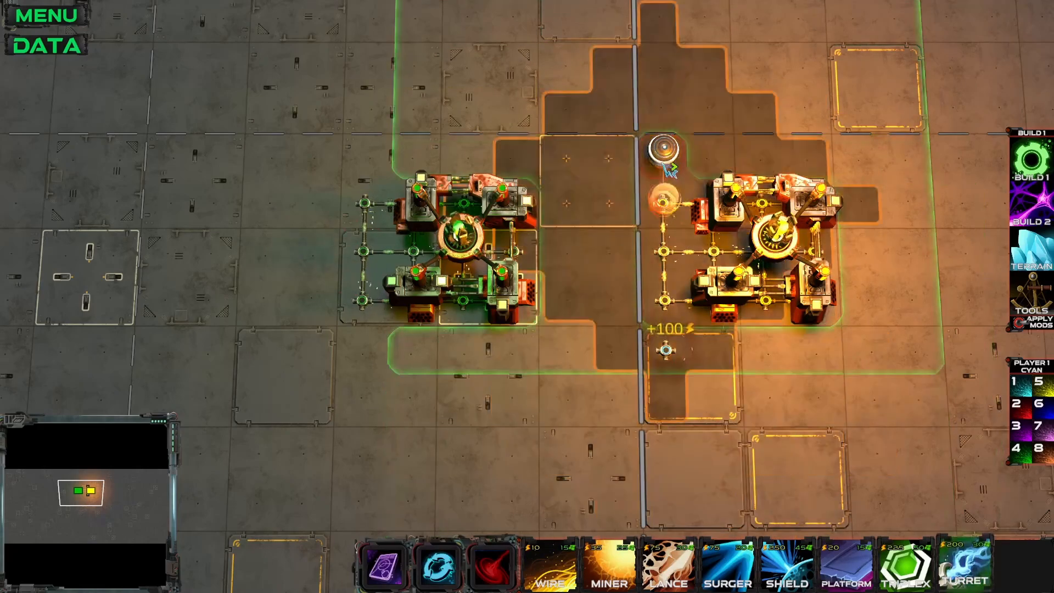
{"action": "right_click", "coordinate": [664, 155]}
{"action": "right_click", "coordinate": [671, 360]}
{"action": "left_click", "coordinate": [677, 365]}
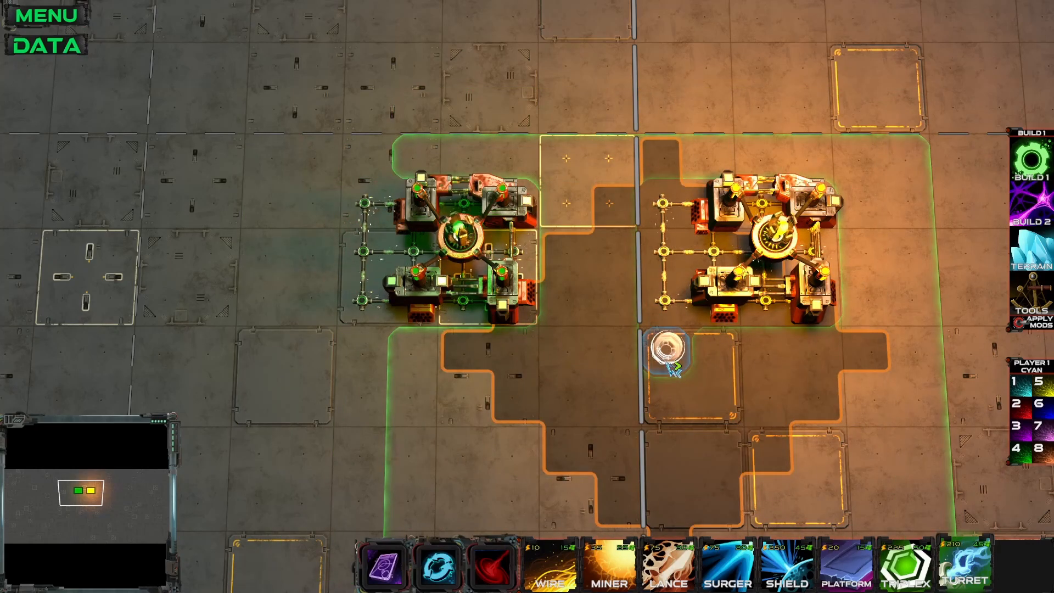
Create an action modifier set named "Yellow Action Mods" in the map's data editor.
{"action": "left_click", "coordinate": [76, 53]}
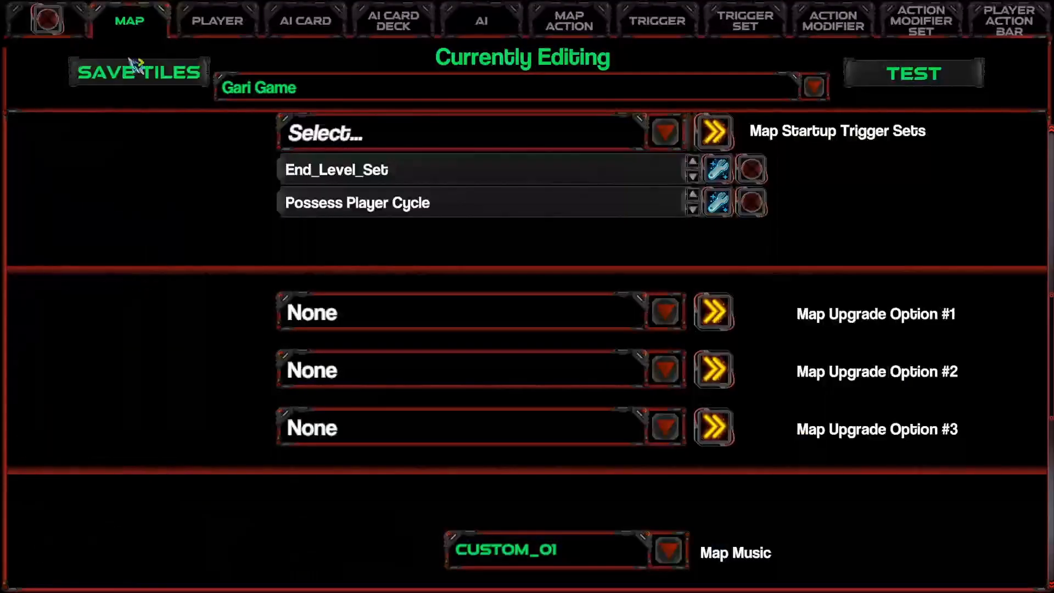
{"action": "left_click", "coordinate": [908, 31]}
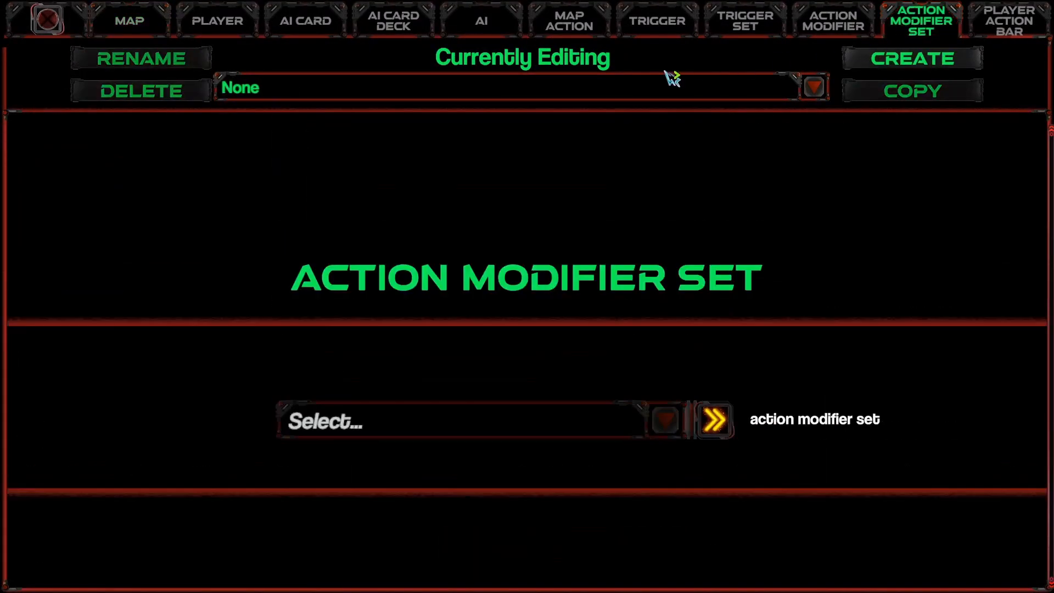
{"action": "left_click", "coordinate": [606, 95]}
{"action": "left_click", "coordinate": [910, 66]}
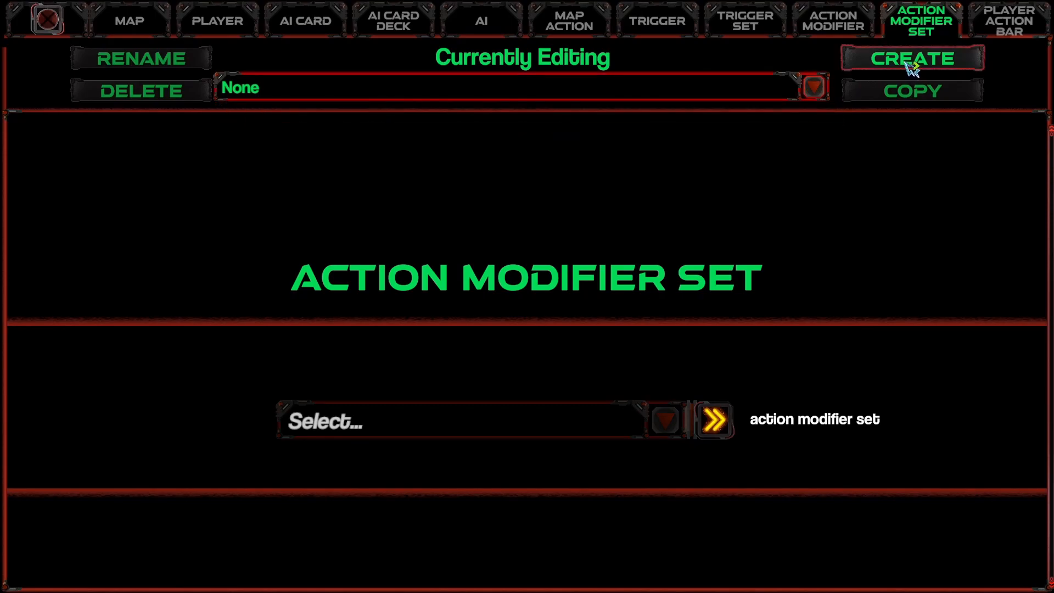
{"action": "left_click", "coordinate": [911, 65]}
{"action": "type", "text": "Yello"}
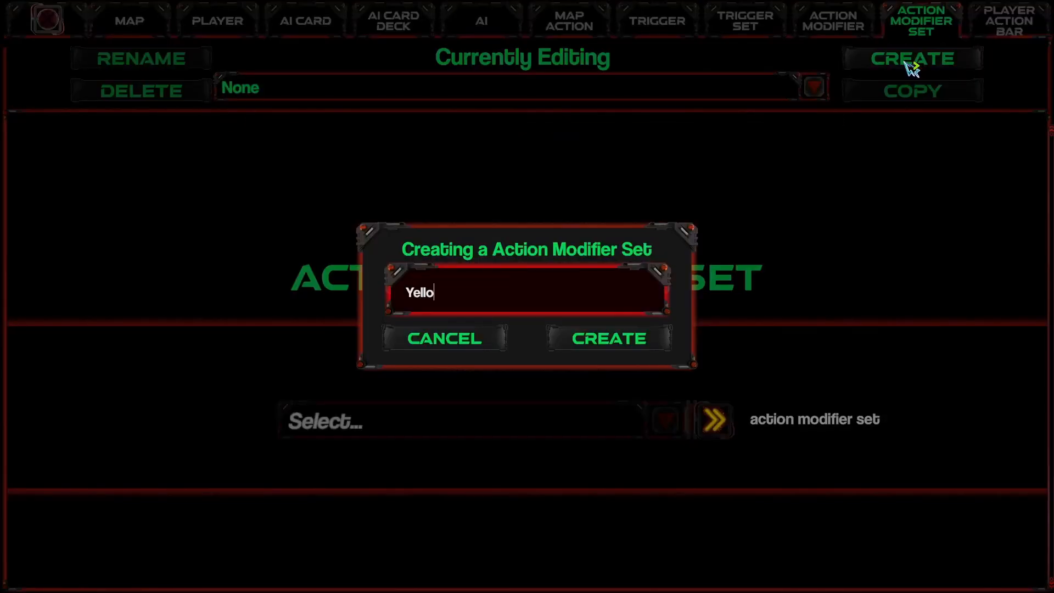
{"action": "type", "text": "w ActionM Mods"}
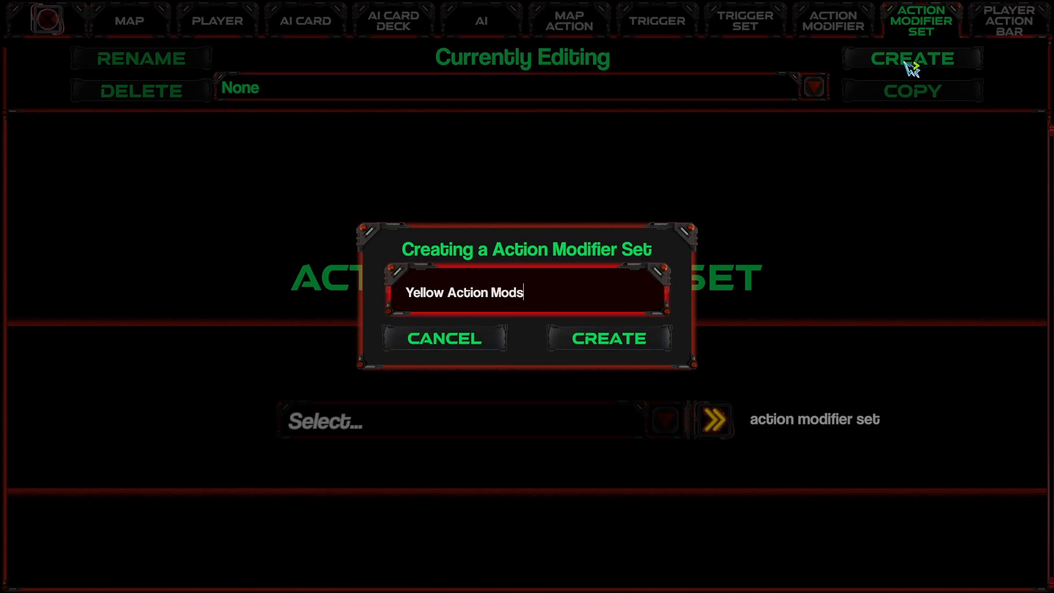
{"action": "left_click", "coordinate": [623, 336]}
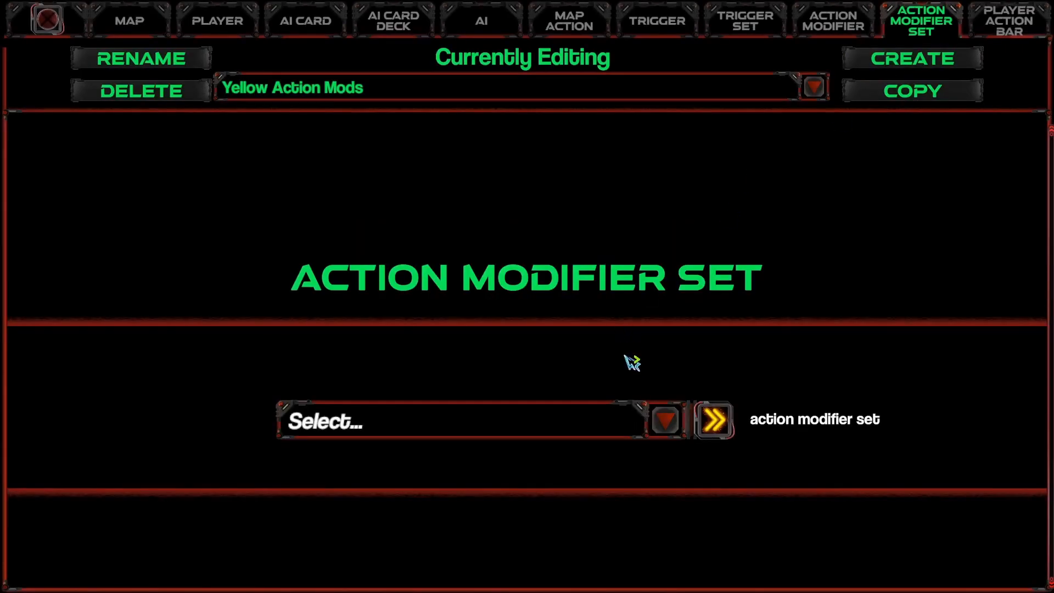
Create an action modifier named "Yellow Turret" based on the Turret building.
{"action": "left_click", "coordinate": [837, 23]}
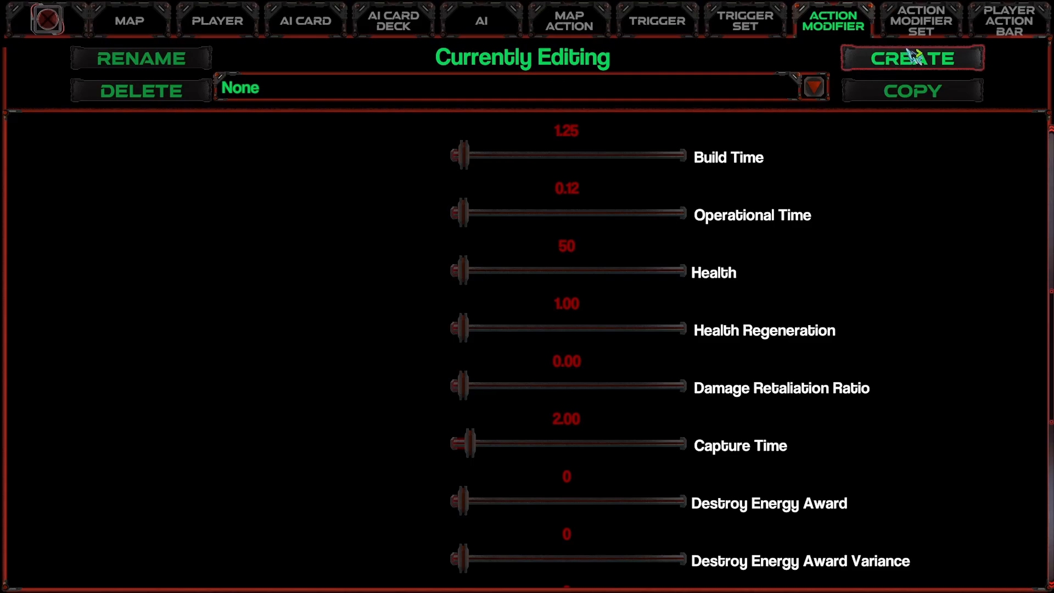
{"action": "left_click", "coordinate": [914, 60]}
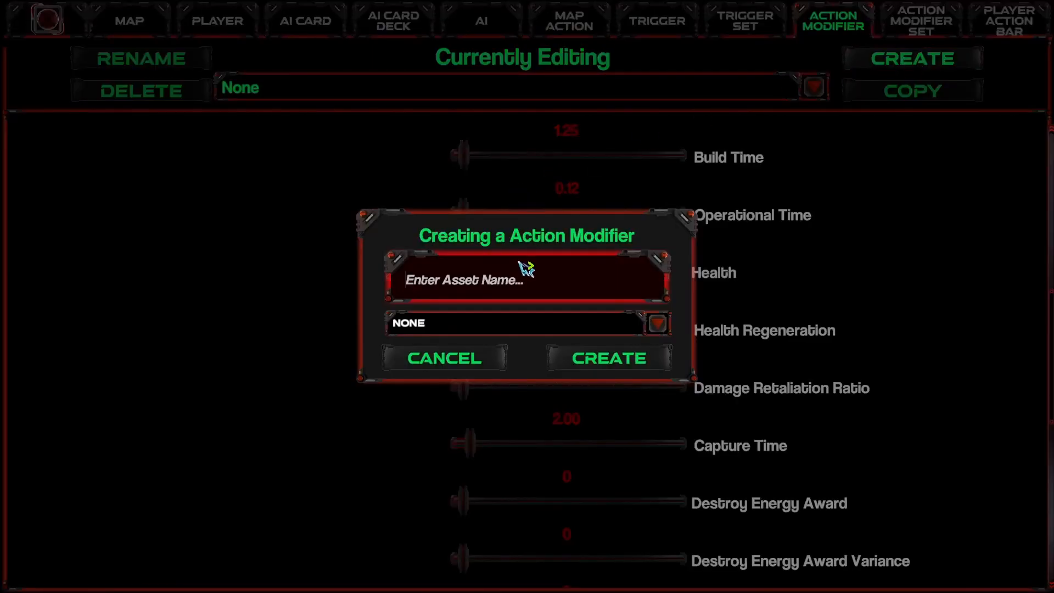
{"action": "type", "text": "Yellow Turret"}
{"action": "left_click", "coordinate": [505, 328]}
{"action": "scroll", "coordinate": [439, 472], "scroll_direction": "down", "scroll_amount": 1}
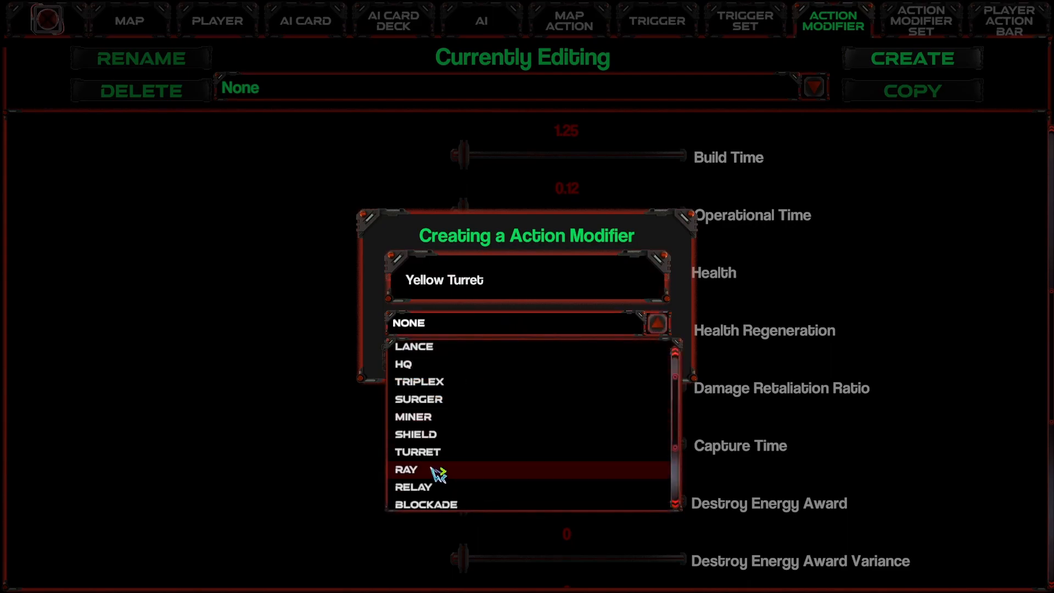
{"action": "left_click", "coordinate": [423, 452]}
{"action": "left_click", "coordinate": [623, 363]}
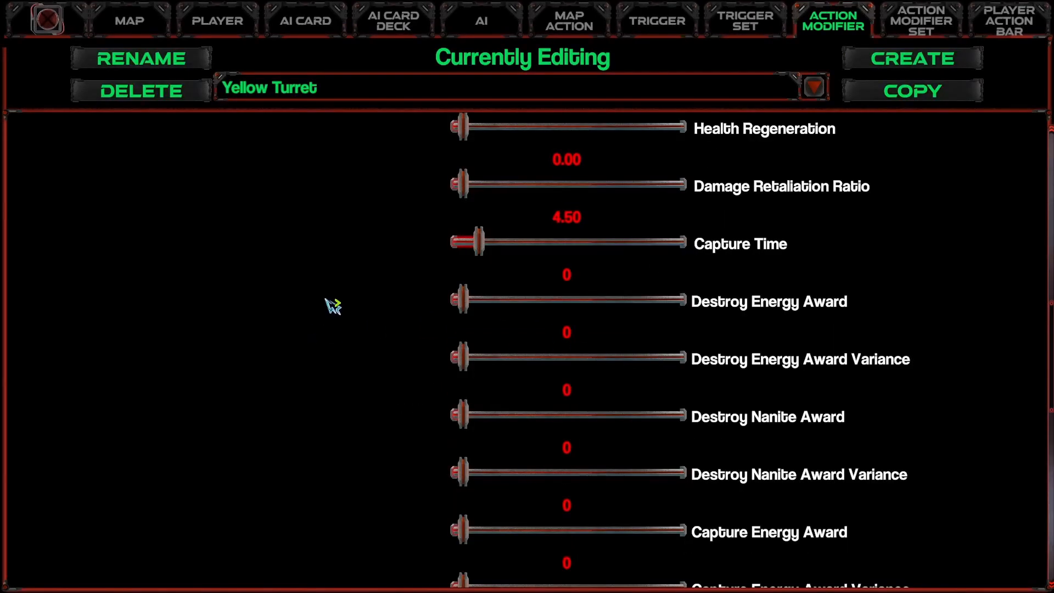
Look through the Yellow Turret modifier's settings and its available Map Upgrade Icon options.
{"action": "scroll", "coordinate": [332, 308], "scroll_direction": "up", "scroll_amount": 10}
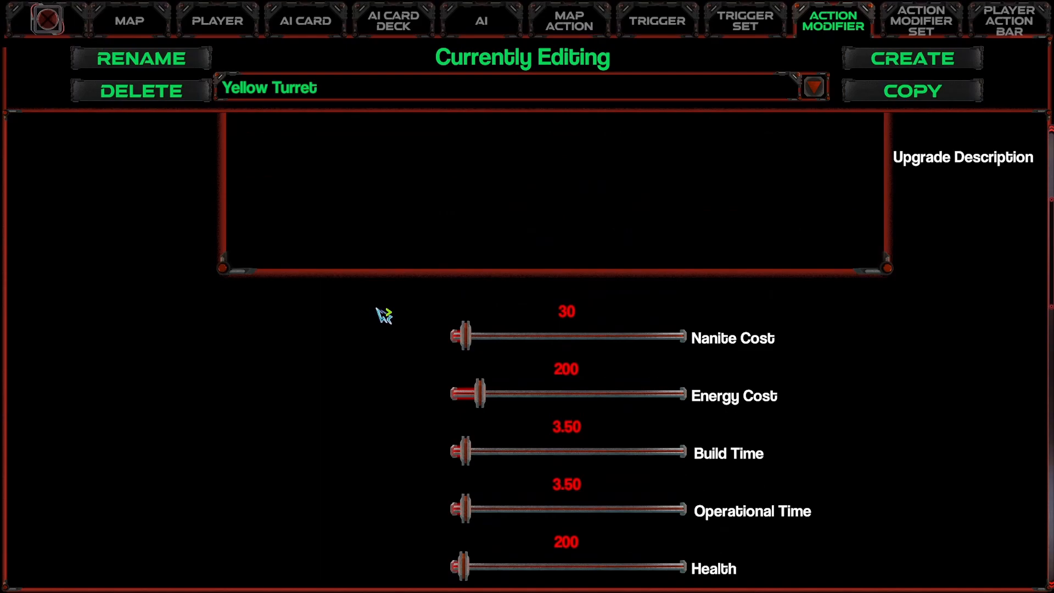
{"action": "scroll", "coordinate": [389, 317], "scroll_direction": "up", "scroll_amount": 5}
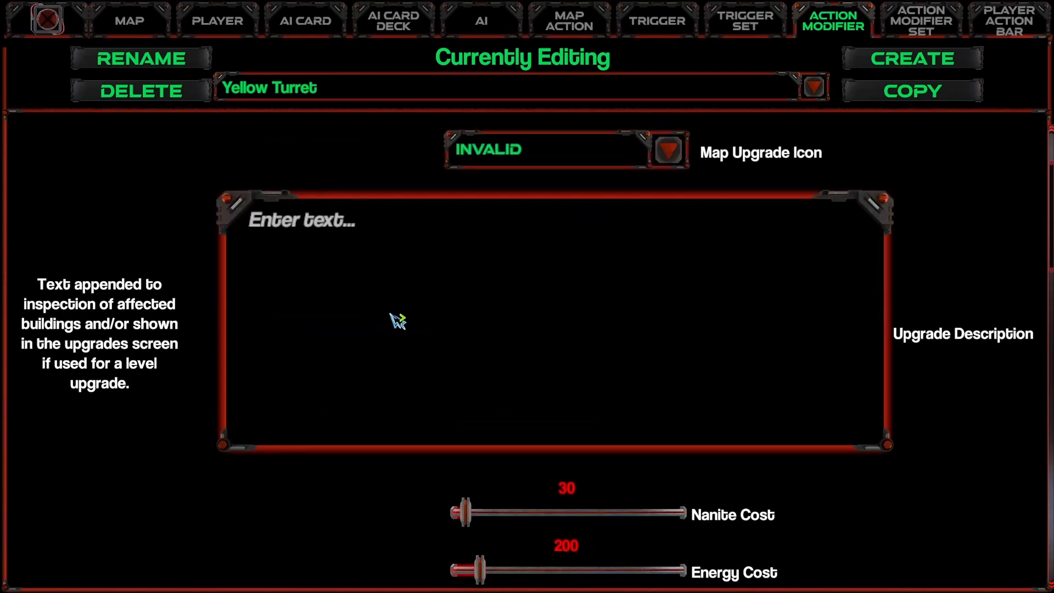
{"action": "left_click", "coordinate": [668, 291]}
{"action": "scroll", "coordinate": [551, 487], "scroll_direction": "down", "scroll_amount": 1}
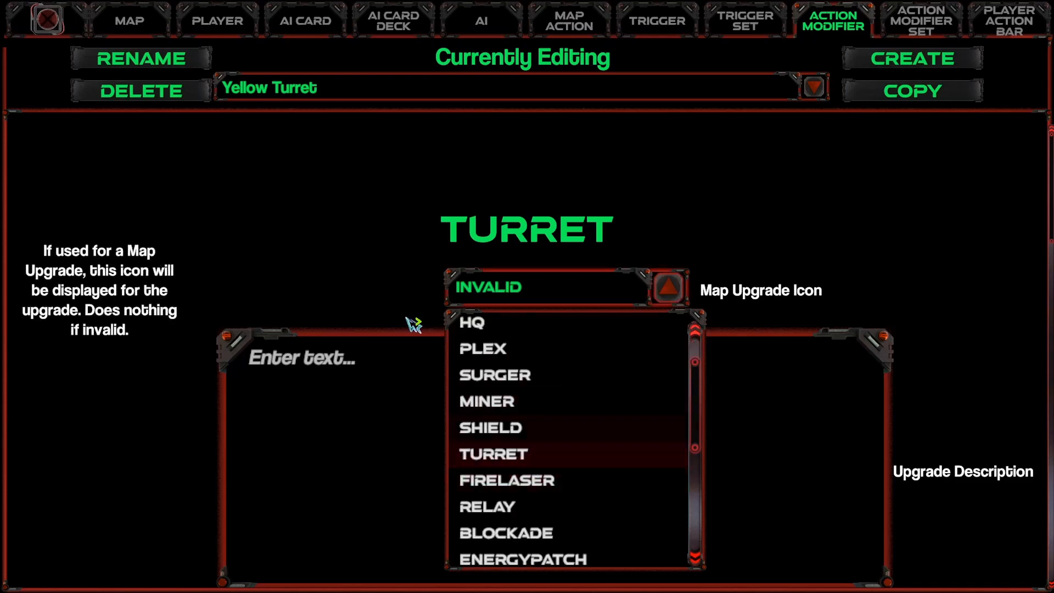
{"action": "left_click", "coordinate": [291, 231]}
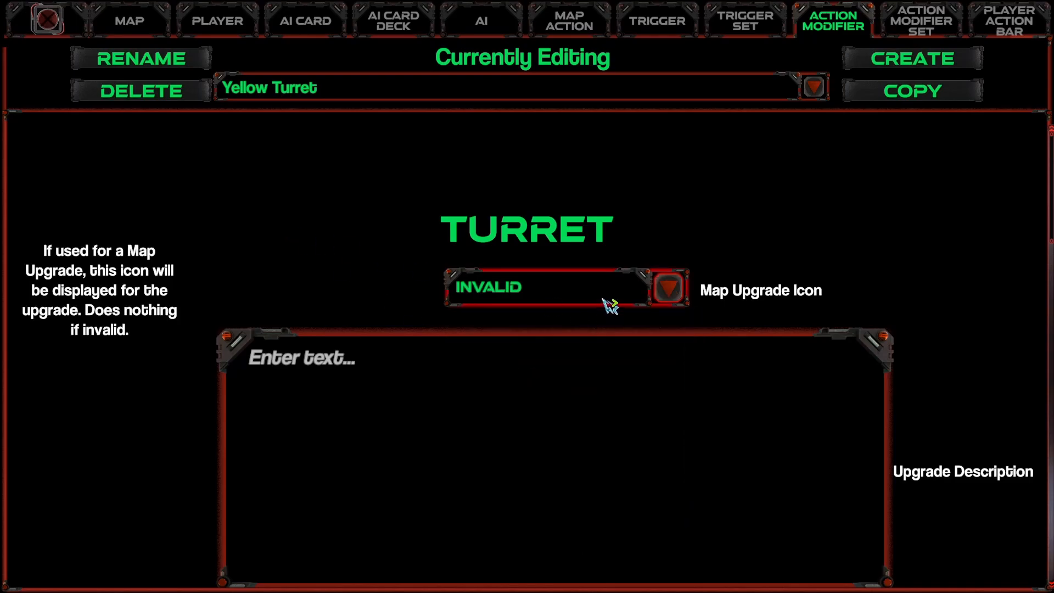
Set the Yellow Turret modifier's Energy Cost to 100 and its Nanite Cost to 20.
{"action": "scroll", "coordinate": [616, 300], "scroll_direction": "down", "scroll_amount": 3}
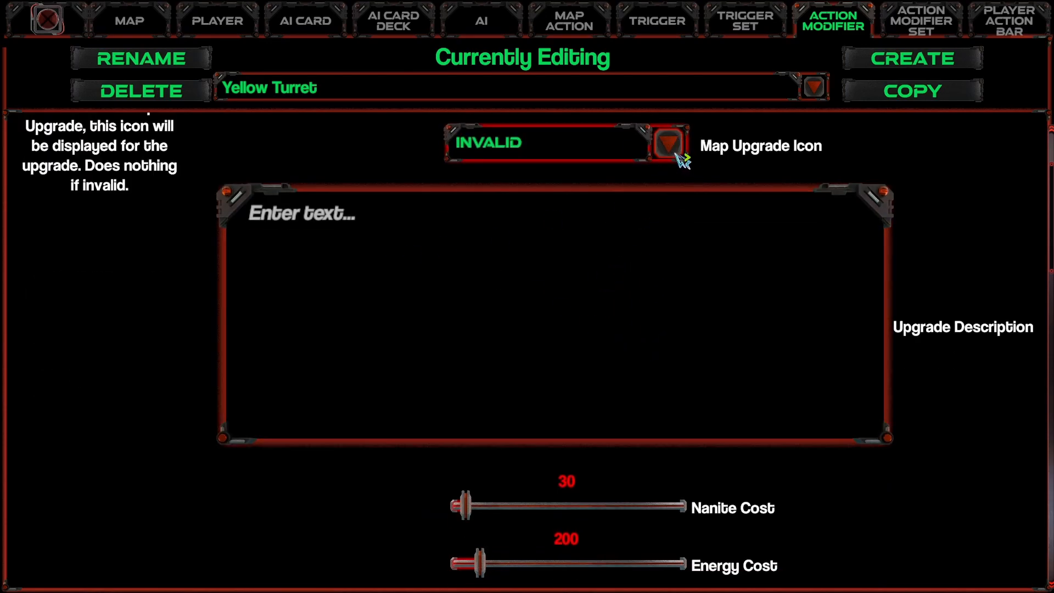
{"action": "scroll", "coordinate": [563, 308], "scroll_direction": "down", "scroll_amount": 3}
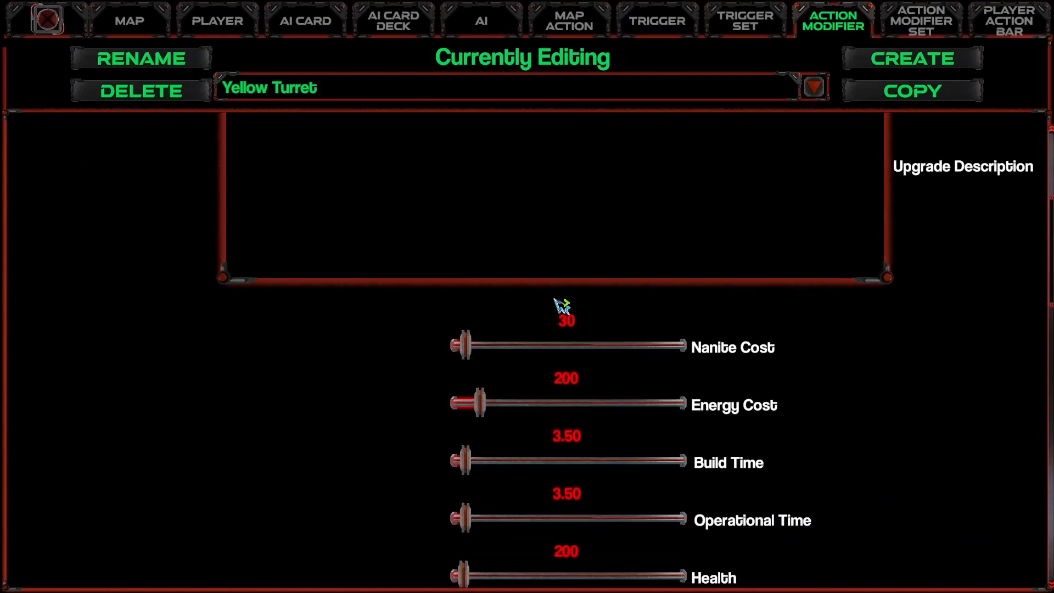
{"action": "left_click", "coordinate": [568, 324]}
{"action": "left_click", "coordinate": [574, 379]}
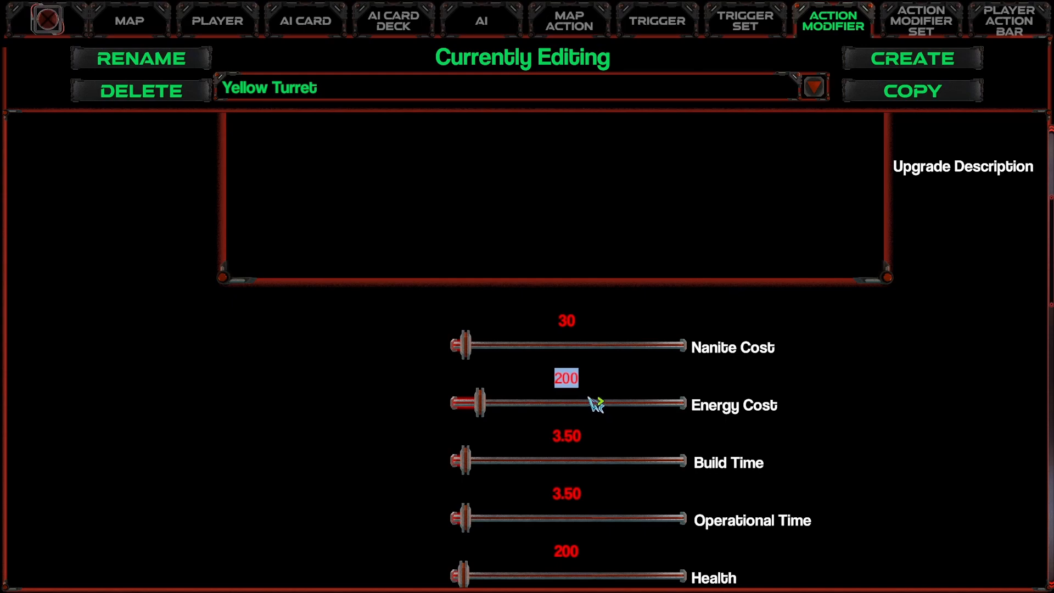
{"action": "type", "text": "100"}
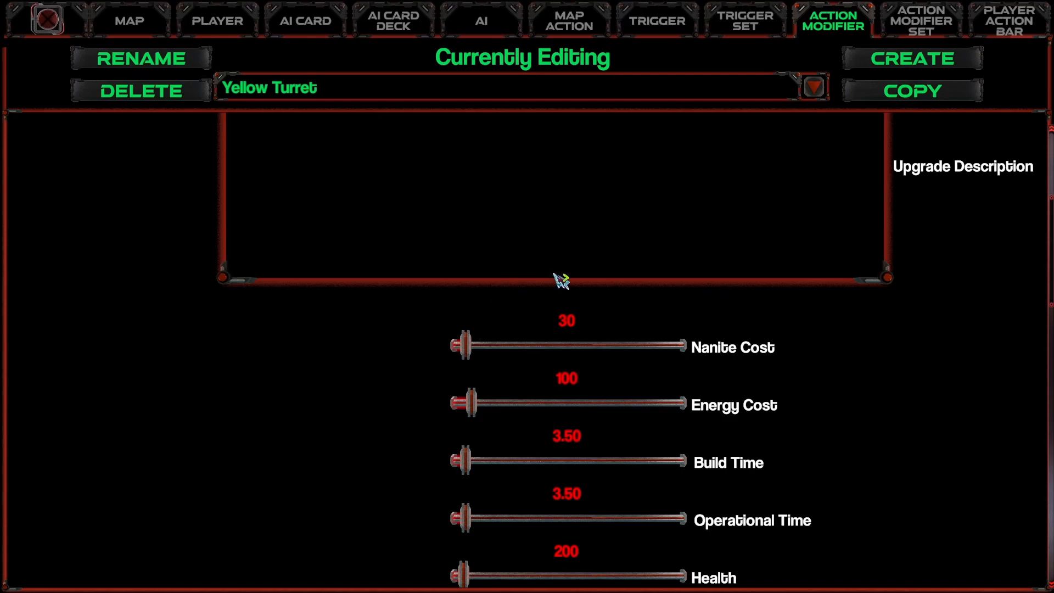
{"action": "left_click", "coordinate": [568, 322]}
{"action": "key", "text": "BackSpace"}
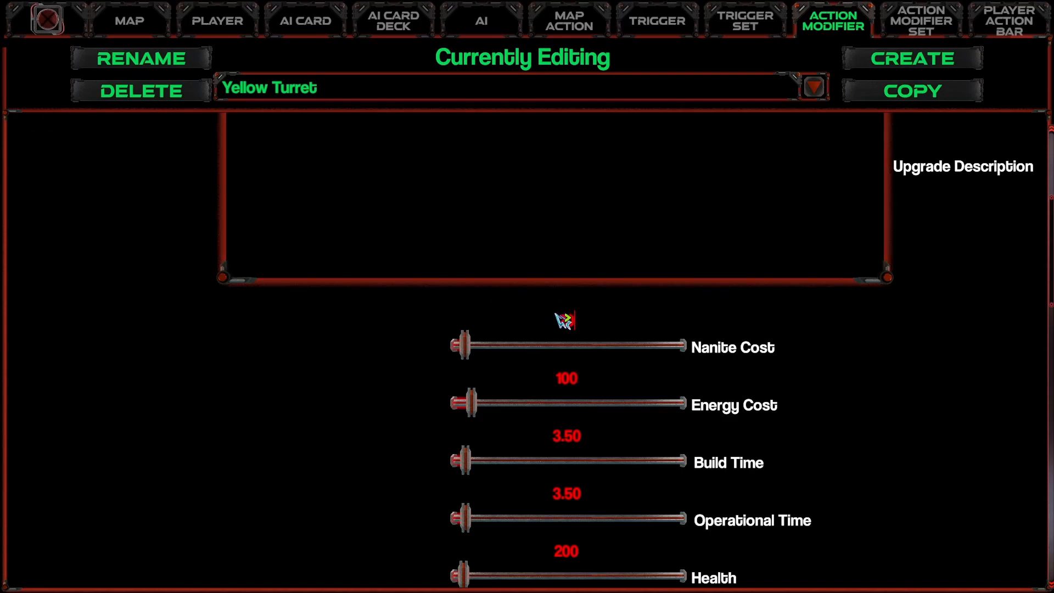
{"action": "type", "text": "20"}
Set the Yellow Turret modifier's Build Time to 1.80.
{"action": "scroll", "coordinate": [598, 395], "scroll_direction": "down", "scroll_amount": 1}
{"action": "left_click", "coordinate": [583, 424]}
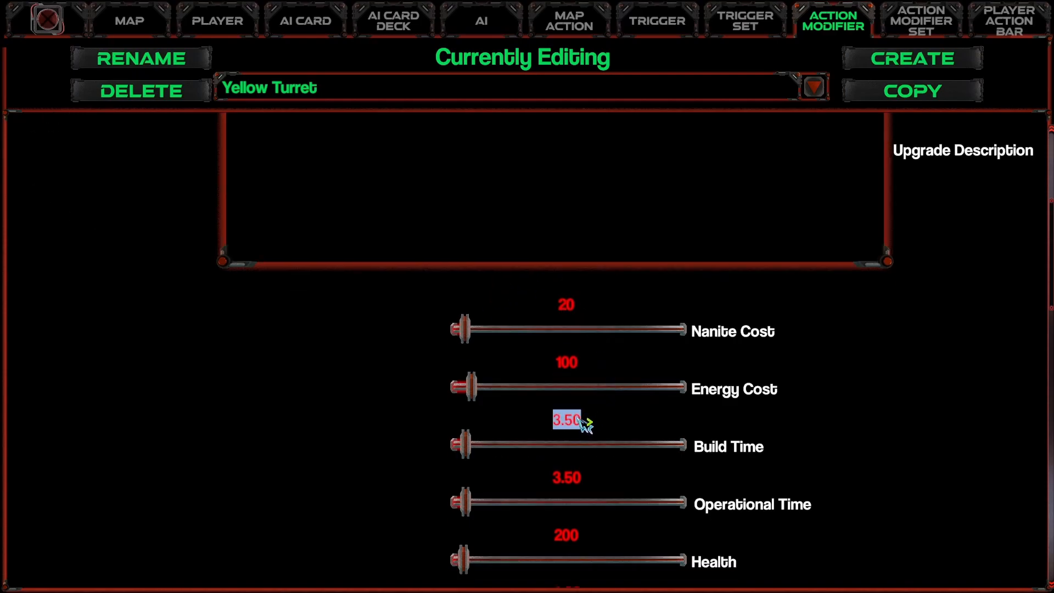
{"action": "type", "text": "1.80"}
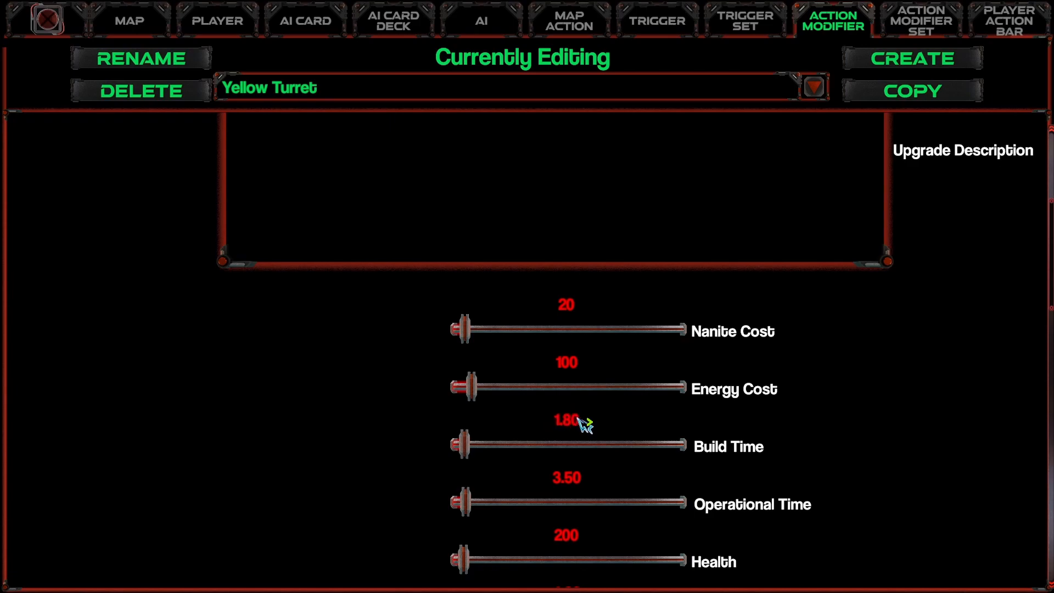
Set the Yellow Turret modifier's Operational Time to 1.80 and its Health to 75.
{"action": "scroll", "coordinate": [584, 425], "scroll_direction": "down", "scroll_amount": 1}
{"action": "left_click", "coordinate": [570, 466]}
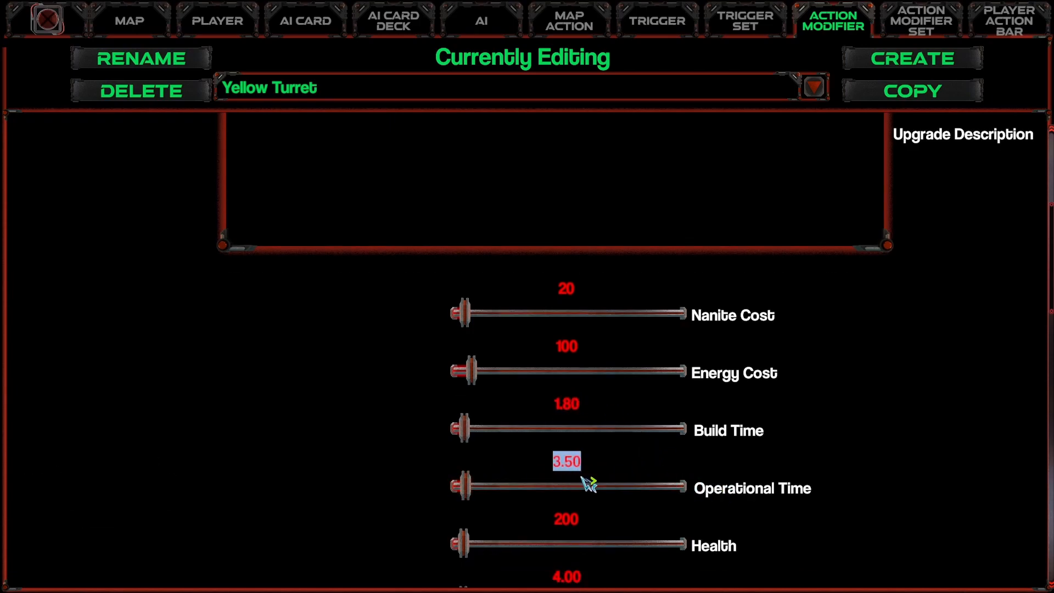
{"action": "type", "text": "1.80"}
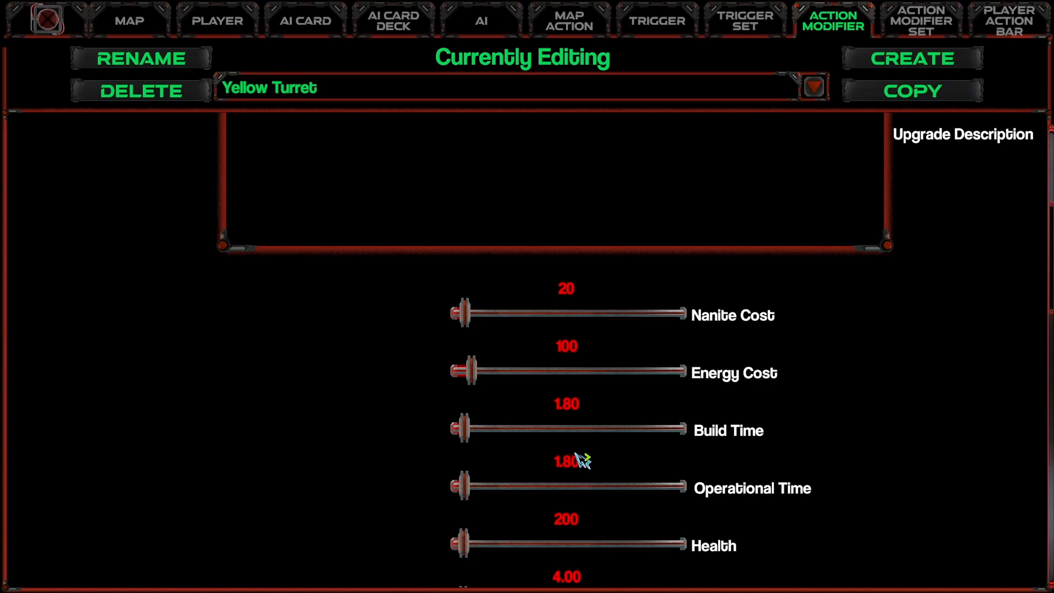
{"action": "scroll", "coordinate": [734, 497], "scroll_direction": "down", "scroll_amount": 3}
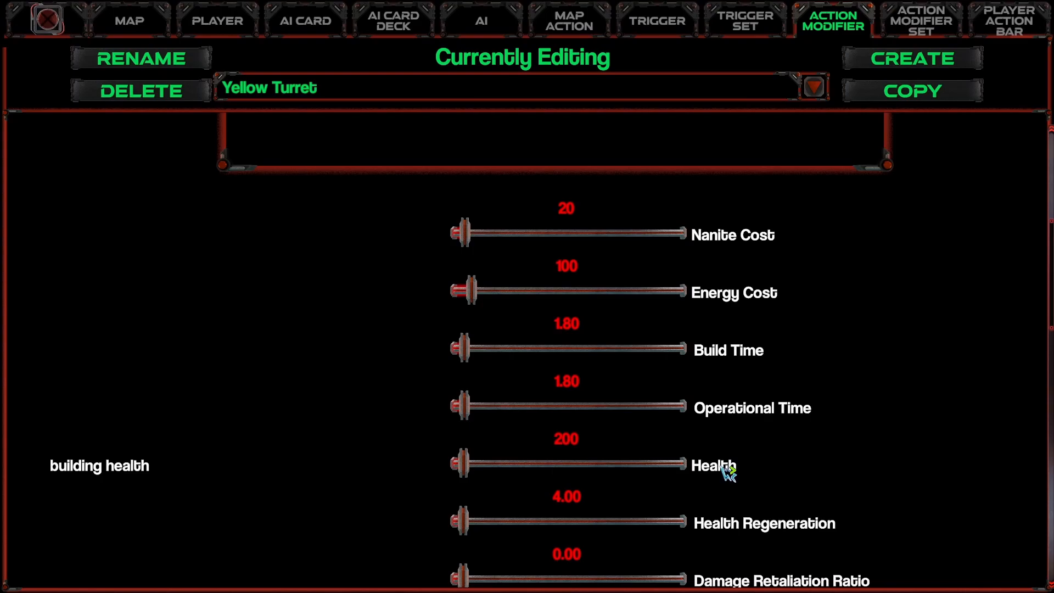
{"action": "left_click", "coordinate": [577, 439]}
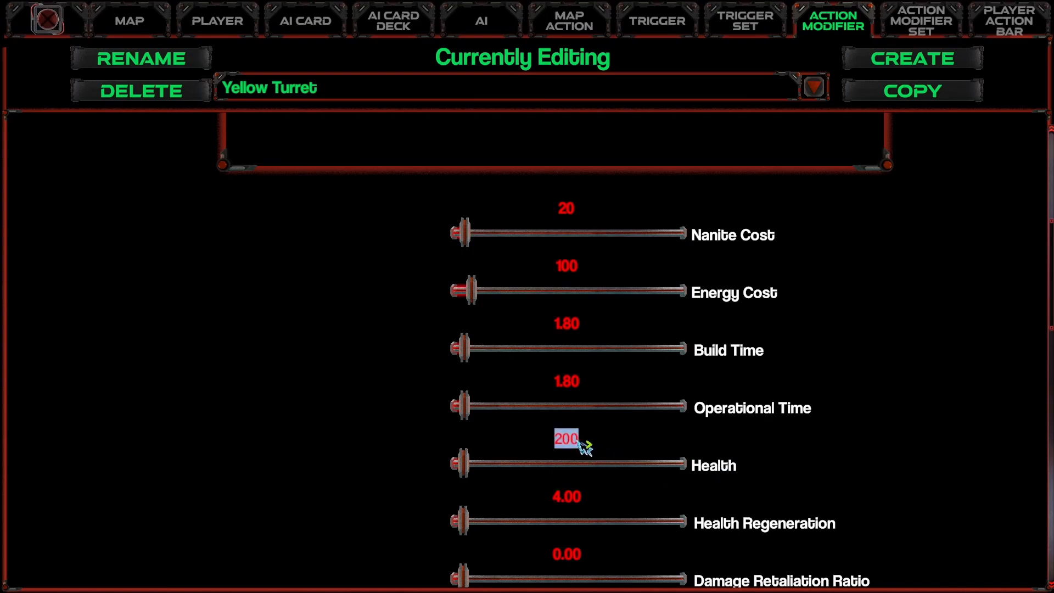
{"action": "type", "text": "75"}
{"action": "scroll", "coordinate": [584, 447], "scroll_direction": "down", "scroll_amount": 2}
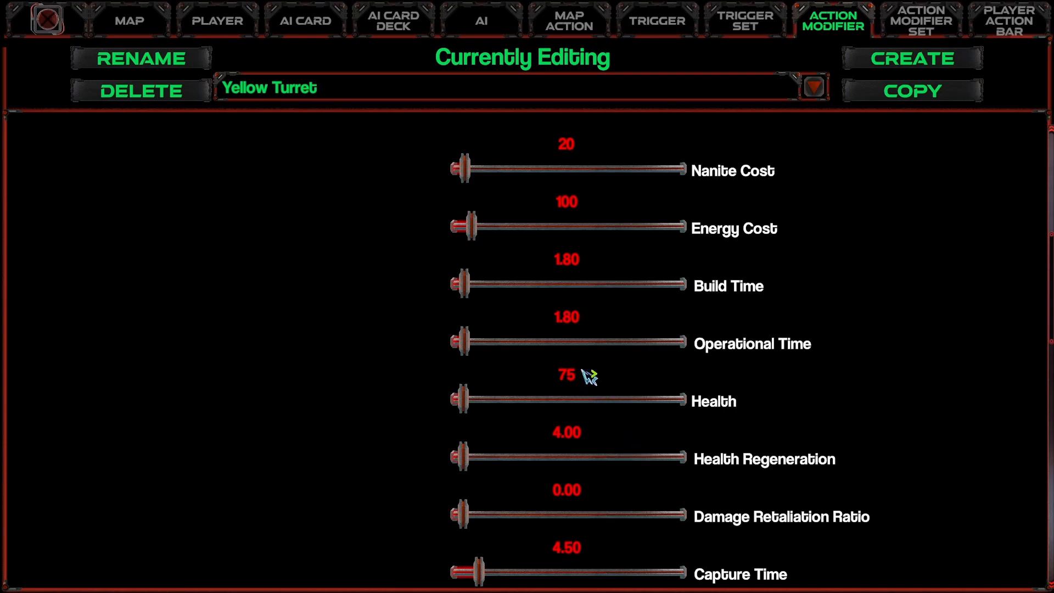
{"action": "scroll", "coordinate": [828, 477], "scroll_direction": "down", "scroll_amount": 1}
{"action": "left_click", "coordinate": [566, 417]}
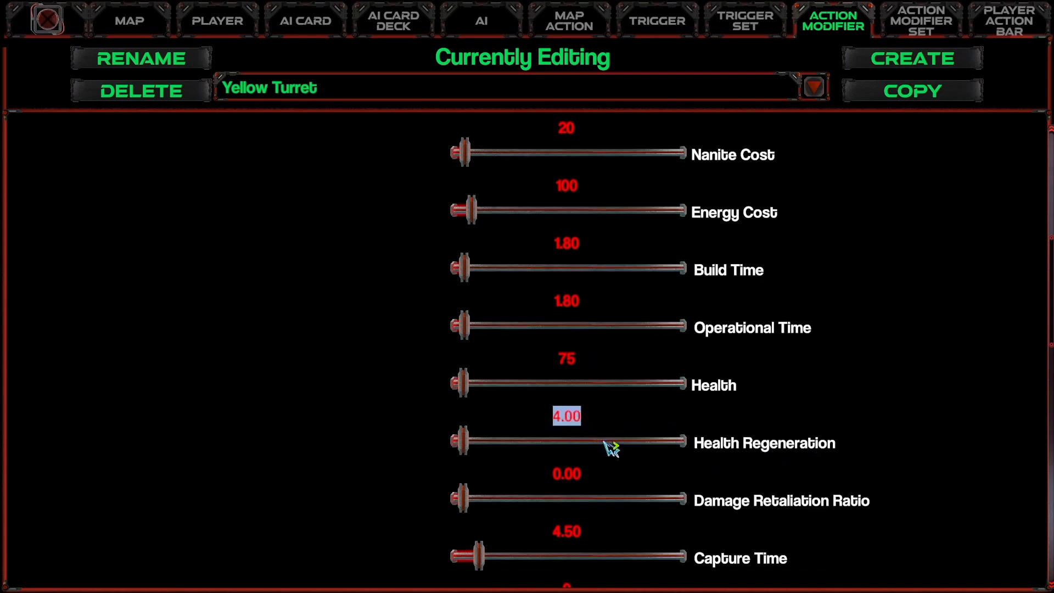
{"action": "left_click", "coordinate": [622, 462]}
{"action": "scroll", "coordinate": [648, 458], "scroll_direction": "down", "scroll_amount": 1}
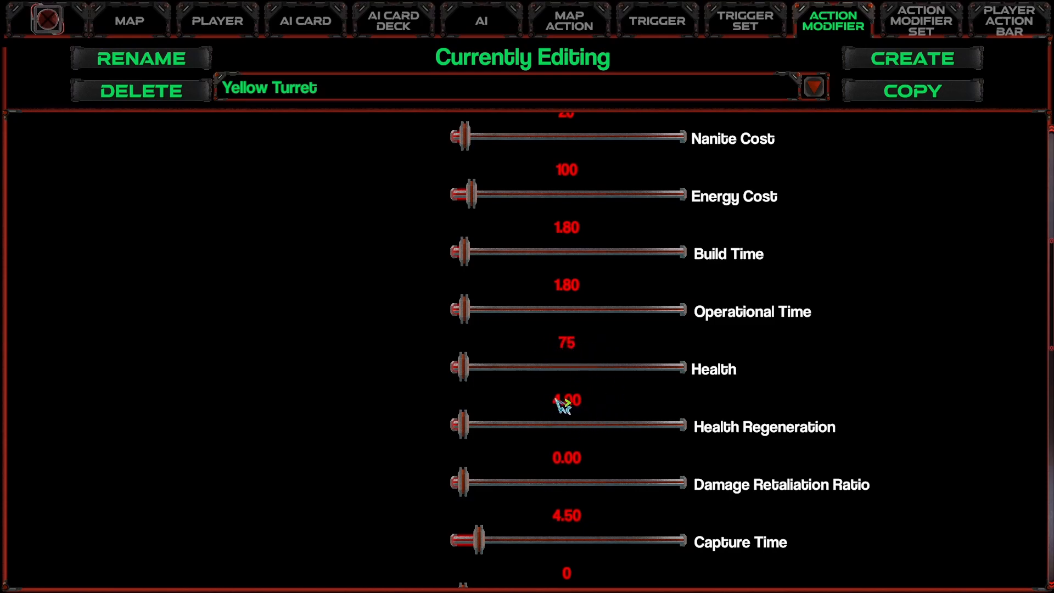
Set the Yellow Turret modifier's Capture Time to 1.50.
{"action": "scroll", "coordinate": [631, 426], "scroll_direction": "down", "scroll_amount": 2}
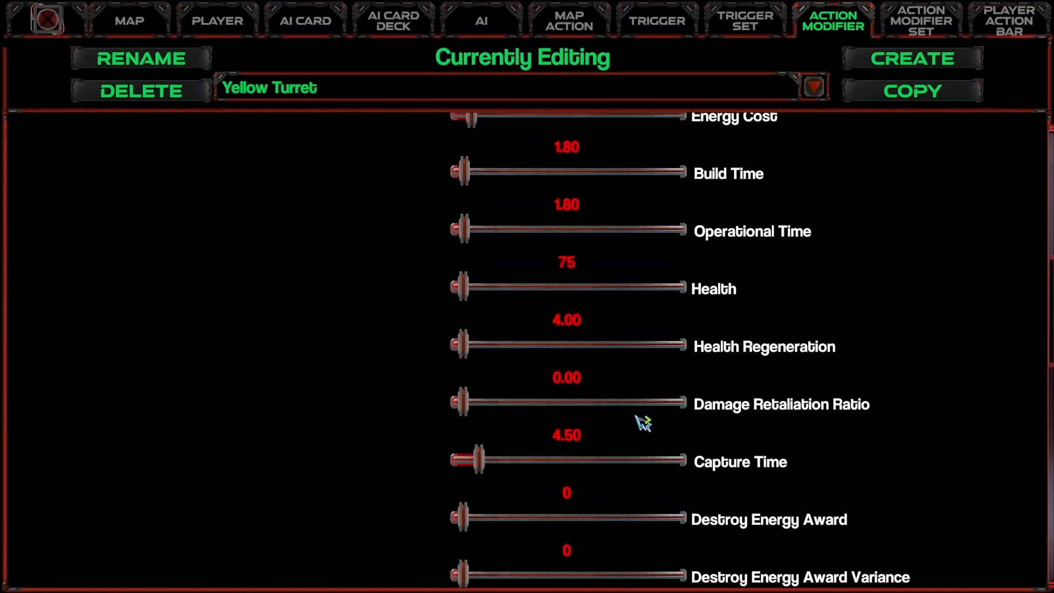
{"action": "mouse_move", "coordinate": [795, 405]}
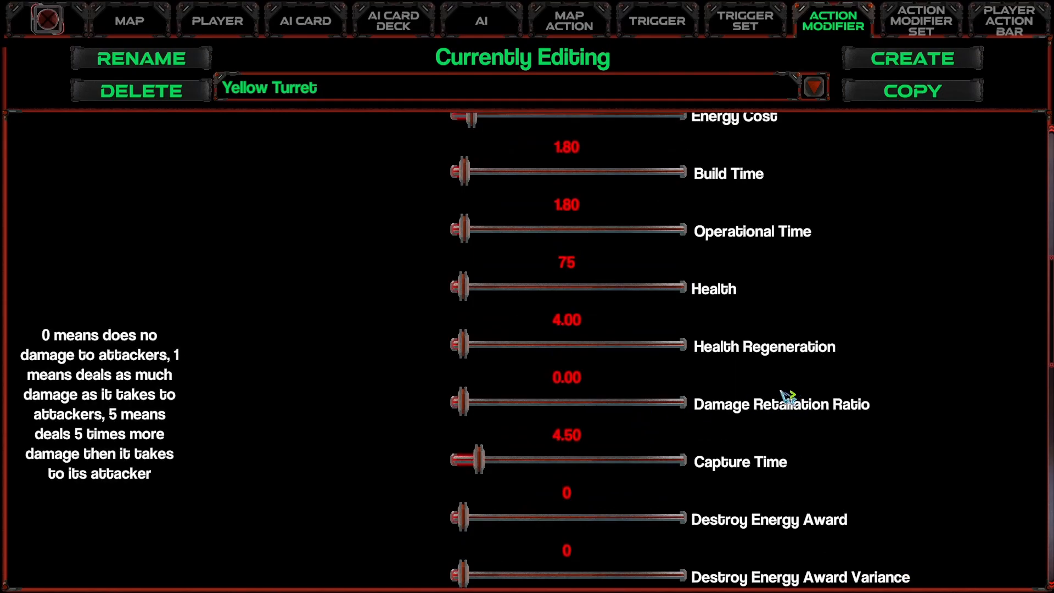
{"action": "scroll", "coordinate": [788, 398], "scroll_direction": "down", "scroll_amount": 2}
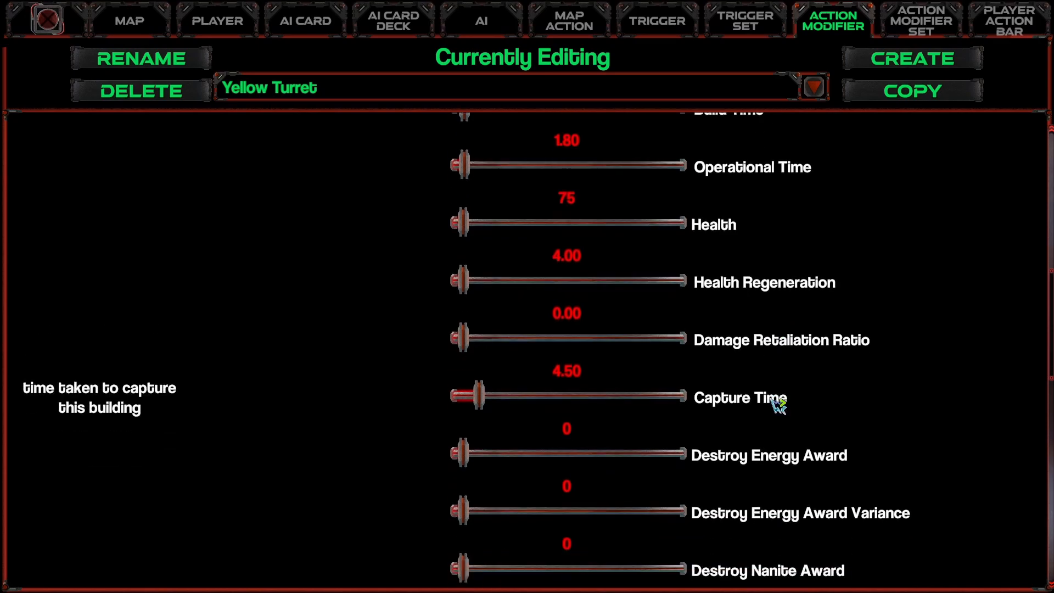
{"action": "left_click", "coordinate": [582, 373]}
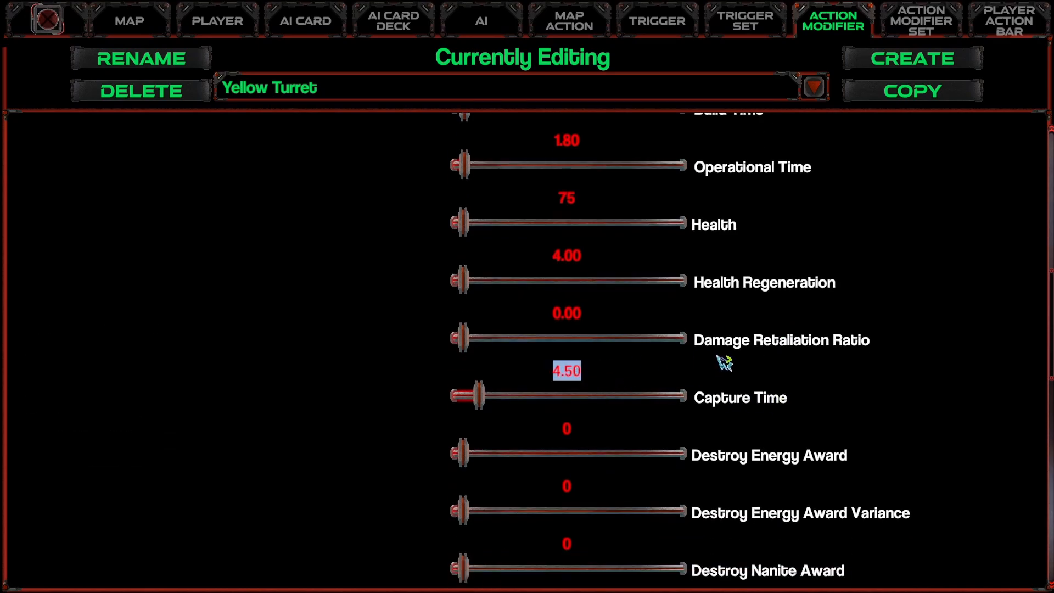
{"action": "scroll", "coordinate": [809, 395], "scroll_direction": "up", "scroll_amount": 1}
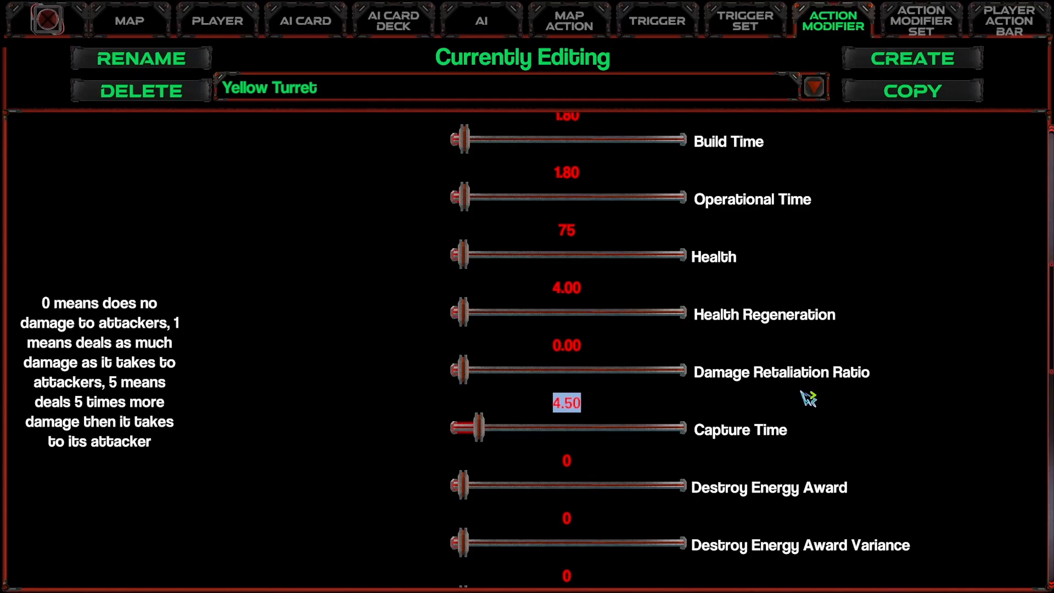
{"action": "type", "text": "3"}
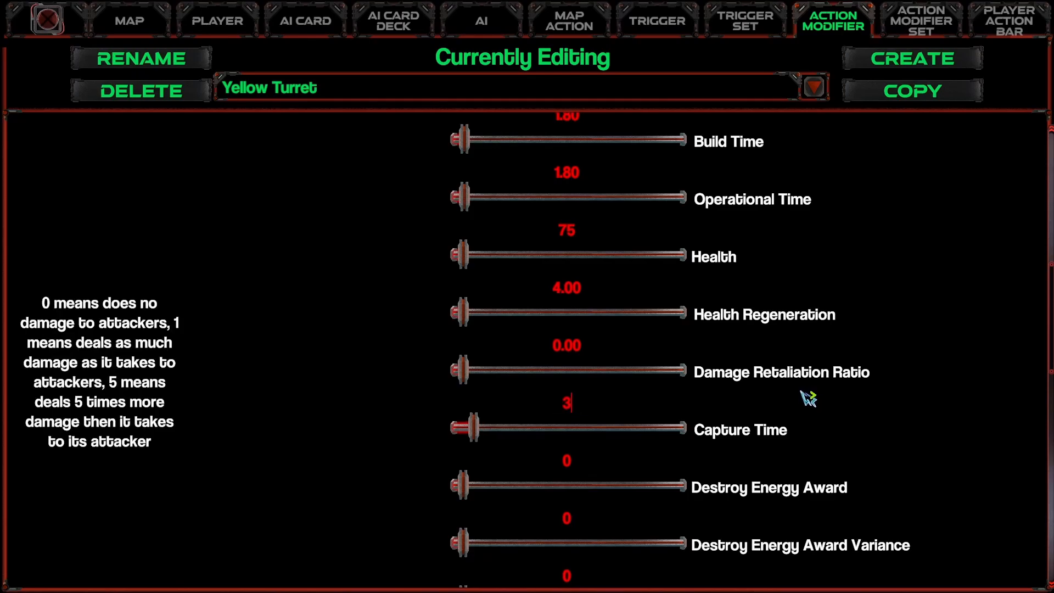
{"action": "key", "text": "BackSpace"}
{"action": "type", "text": "1.50"}
Set the Yellow Turret modifier's Starting Action Charges to 10.
{"action": "scroll", "coordinate": [760, 334], "scroll_direction": "down", "scroll_amount": 1}
{"action": "scroll", "coordinate": [761, 338], "scroll_direction": "down", "scroll_amount": 2}
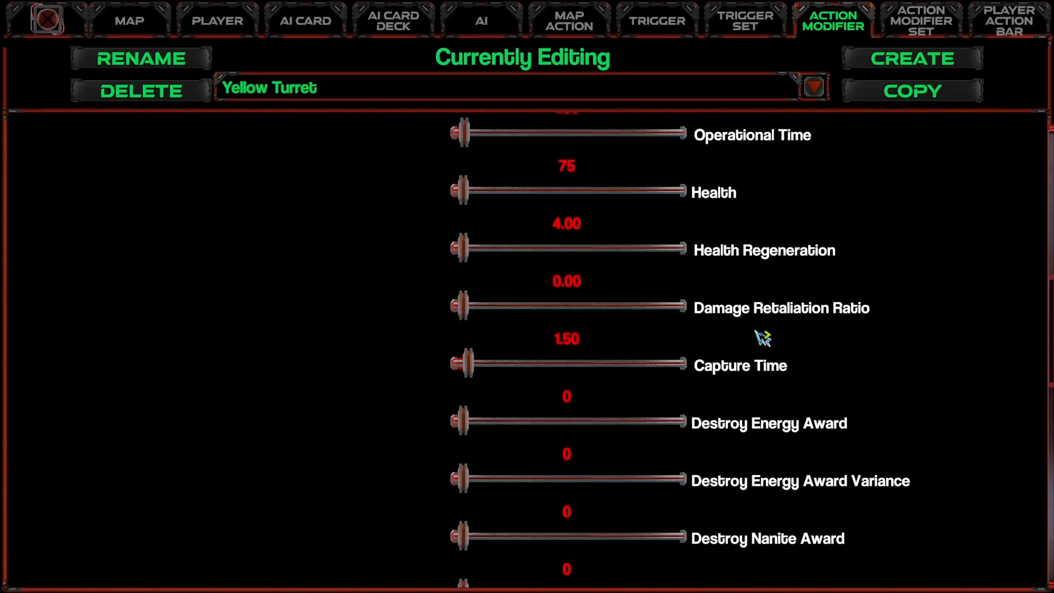
{"action": "scroll", "coordinate": [749, 387], "scroll_direction": "down", "scroll_amount": 2}
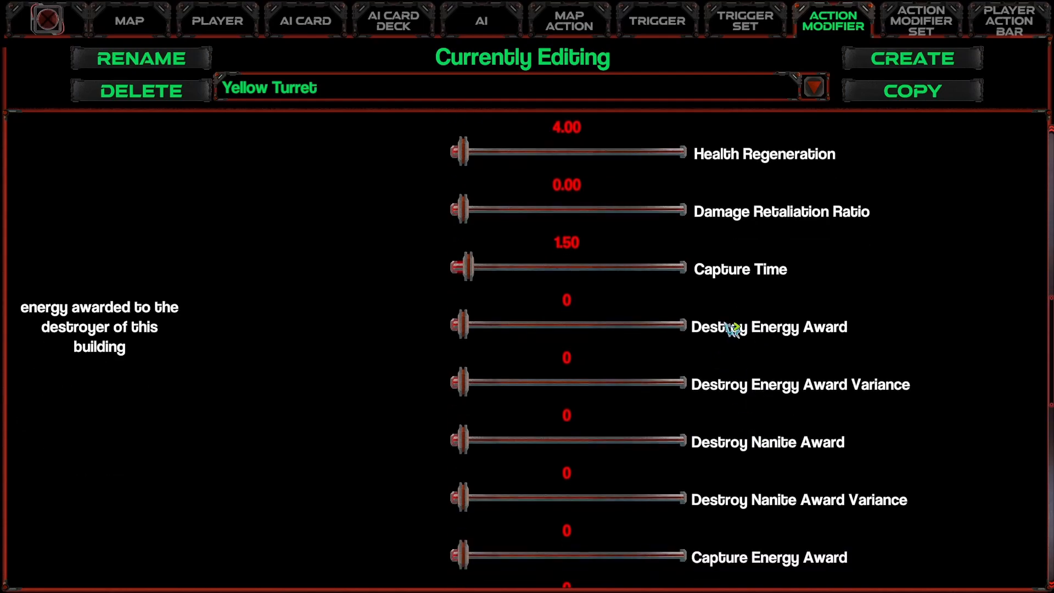
{"action": "scroll", "coordinate": [735, 387], "scroll_direction": "down", "scroll_amount": 1}
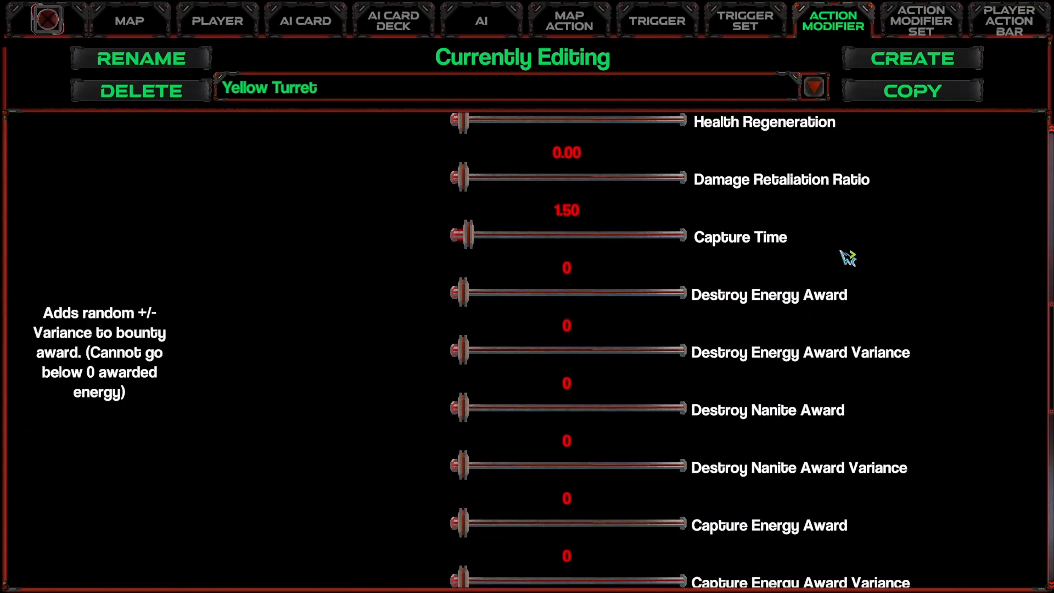
{"action": "scroll", "coordinate": [809, 476], "scroll_direction": "down", "scroll_amount": 7}
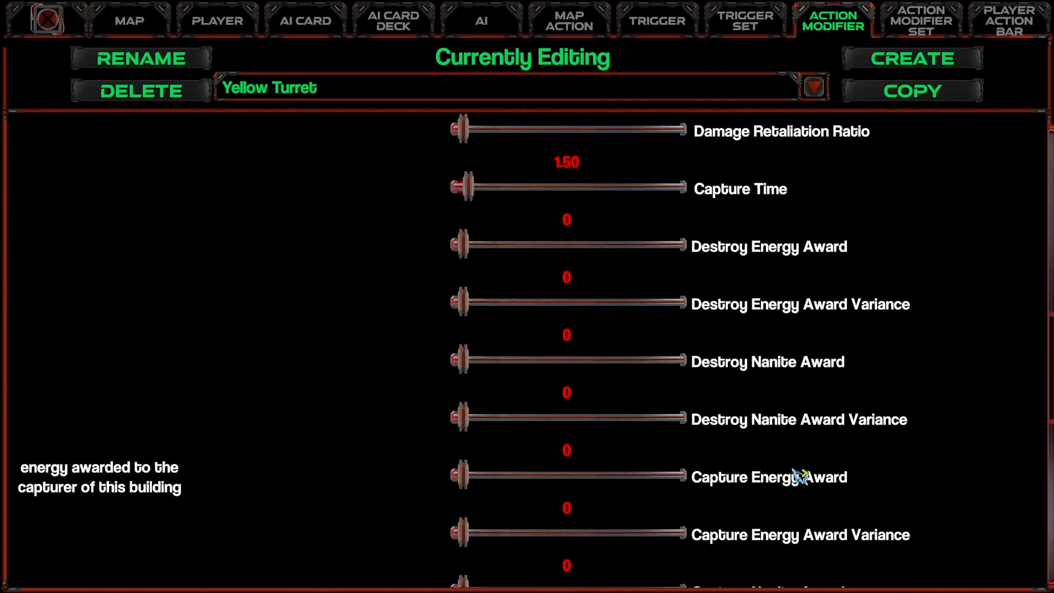
{"action": "scroll", "coordinate": [757, 500], "scroll_direction": "down", "scroll_amount": 4}
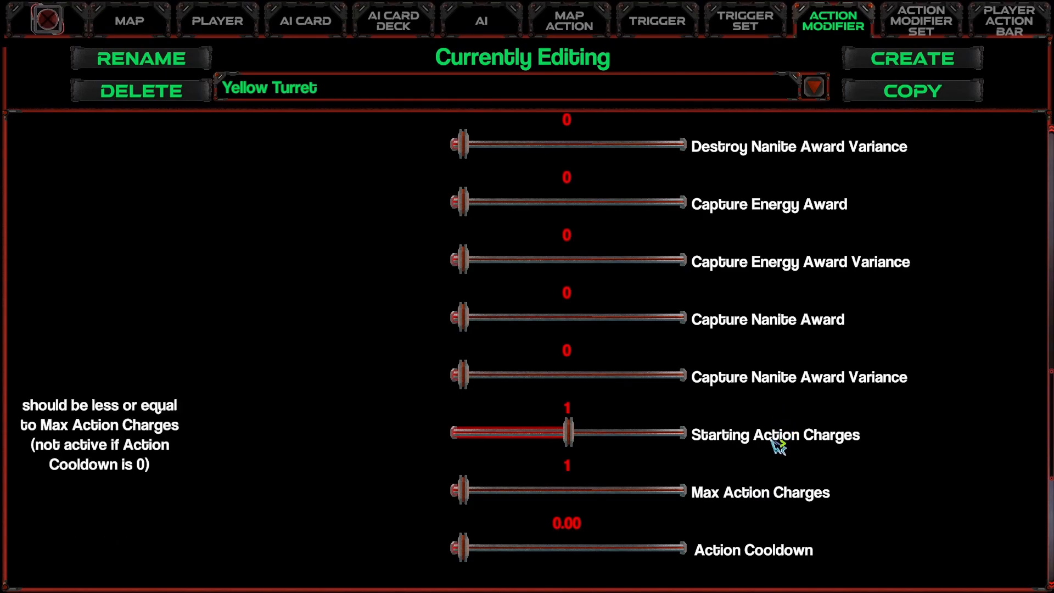
{"action": "left_click", "coordinate": [576, 415]}
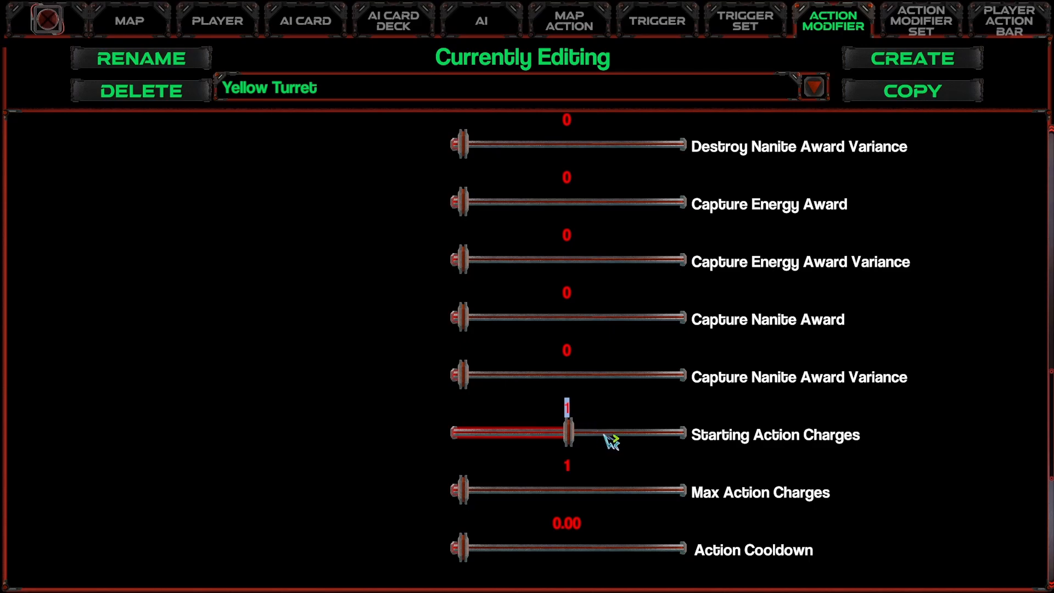
{"action": "type", "text": "10"}
Set the Yellow Turret modifier's Max Action Charges to 10 and its Action Cooldown to 10.
{"action": "scroll", "coordinate": [604, 440], "scroll_direction": "up", "scroll_amount": 10}
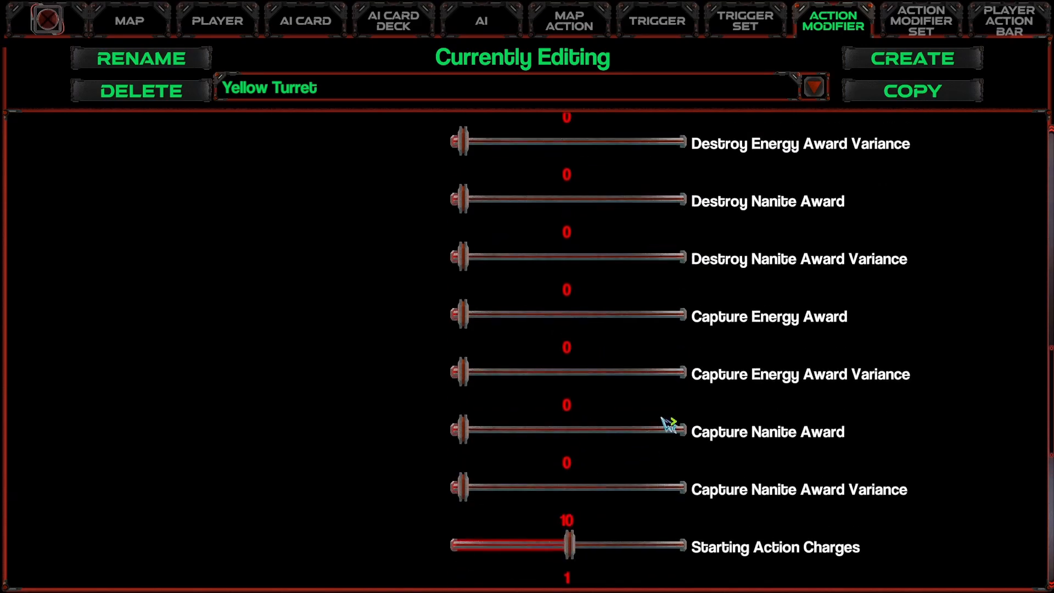
{"action": "scroll", "coordinate": [622, 395], "scroll_direction": "down", "scroll_amount": 11}
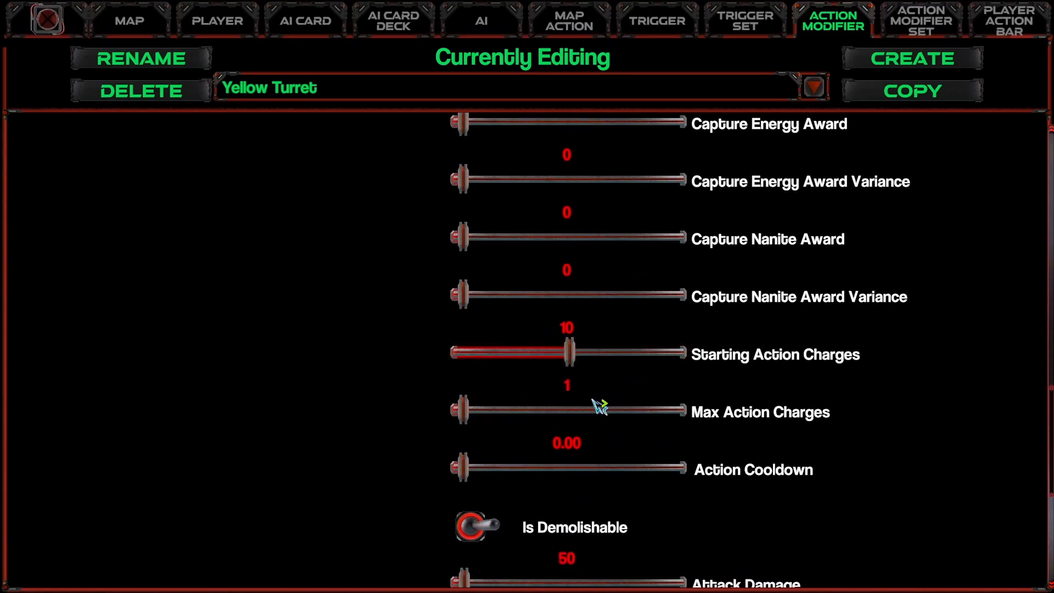
{"action": "left_click", "coordinate": [569, 386]}
{"action": "mouse_move", "coordinate": [719, 423]}
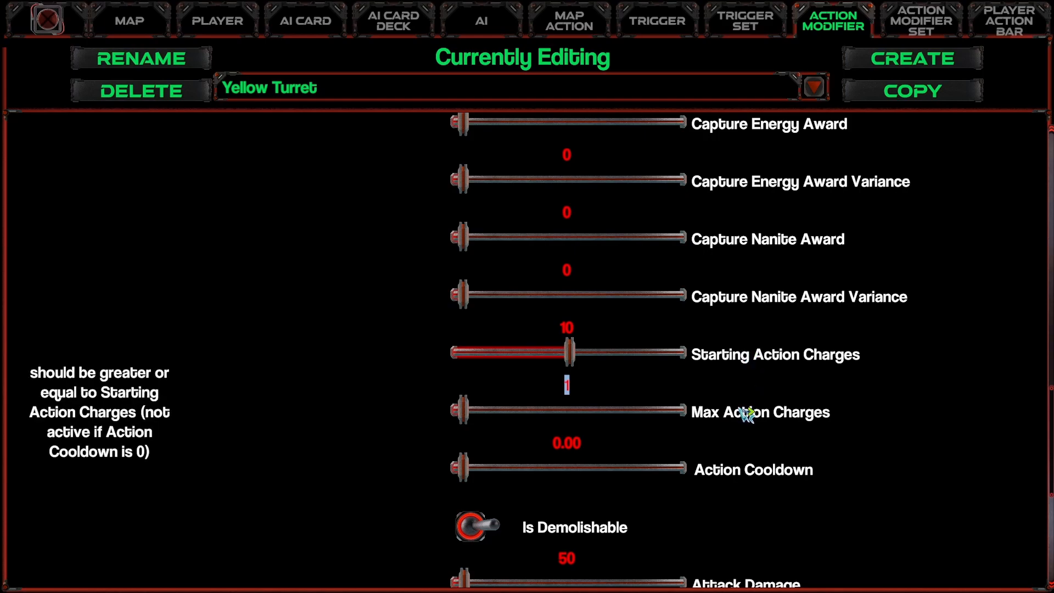
{"action": "type", "text": "0"}
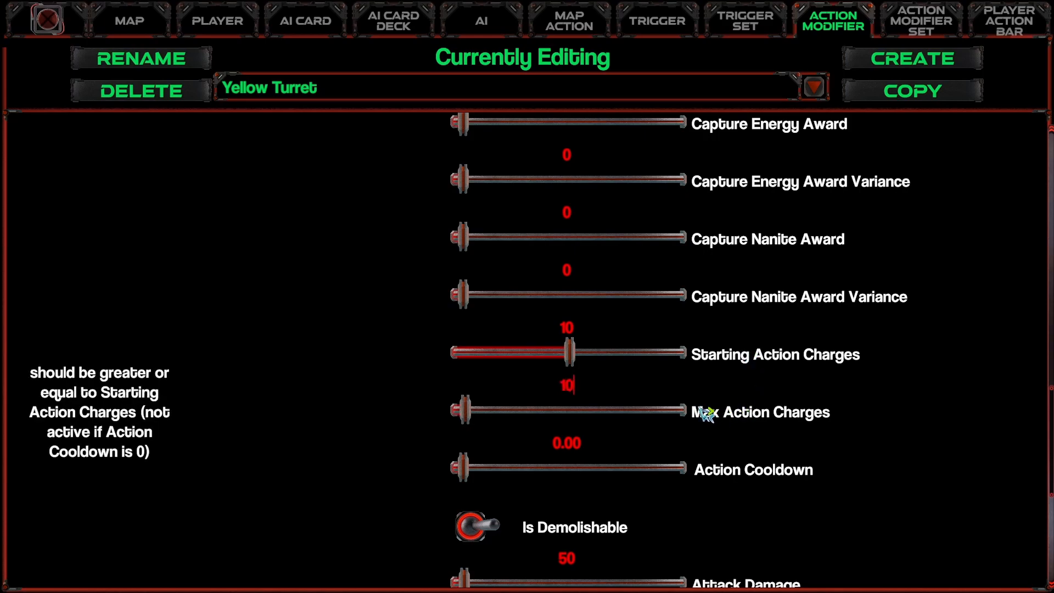
{"action": "left_click", "coordinate": [569, 447]}
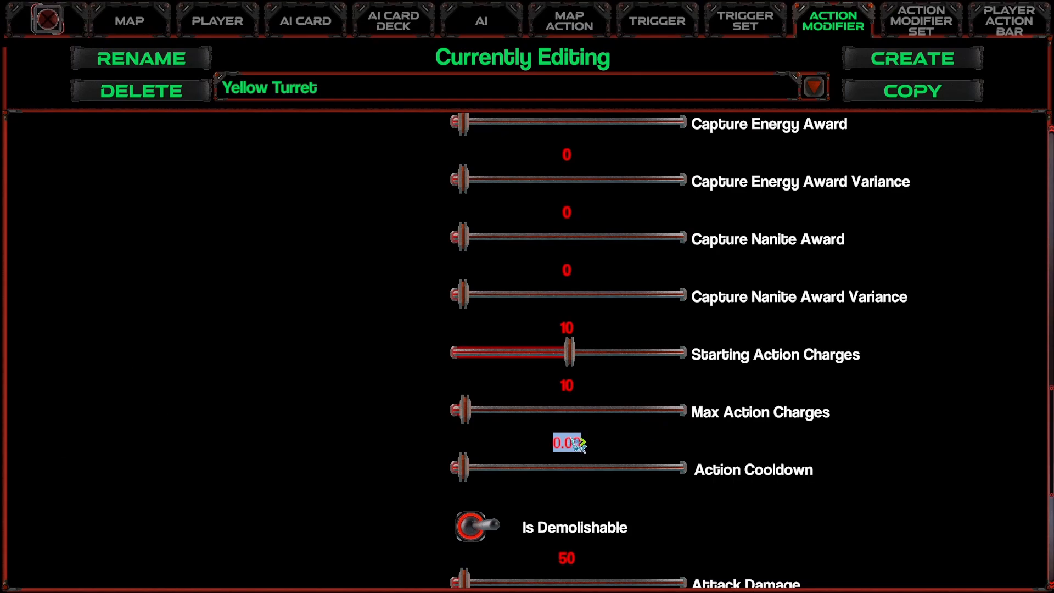
{"action": "type", "text": "10"}
{"action": "key", "text": "Return"}
Set the Yellow Turret modifier's Attack Damage to 35 and its Attack Cooldown to 1.
{"action": "scroll", "coordinate": [339, 463], "scroll_direction": "down", "scroll_amount": 2}
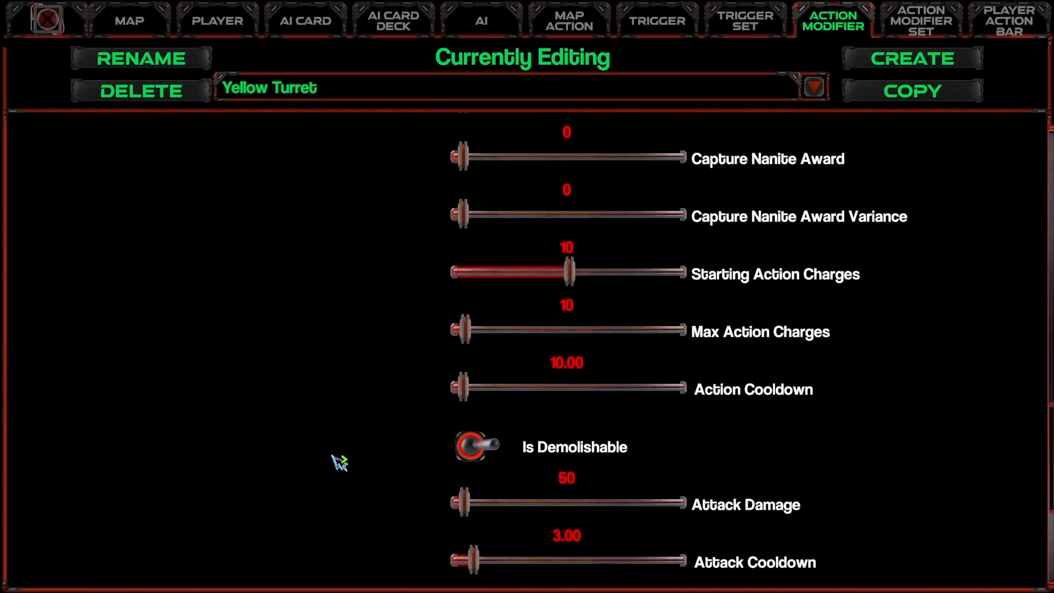
{"action": "scroll", "coordinate": [536, 432], "scroll_direction": "down", "scroll_amount": 1}
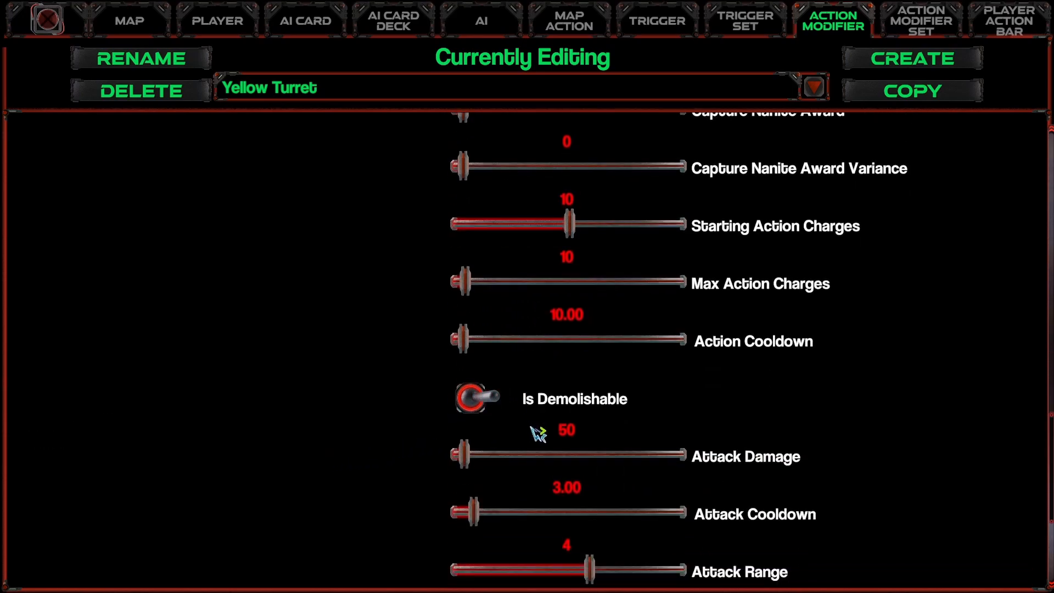
{"action": "mouse_move", "coordinate": [473, 394]}
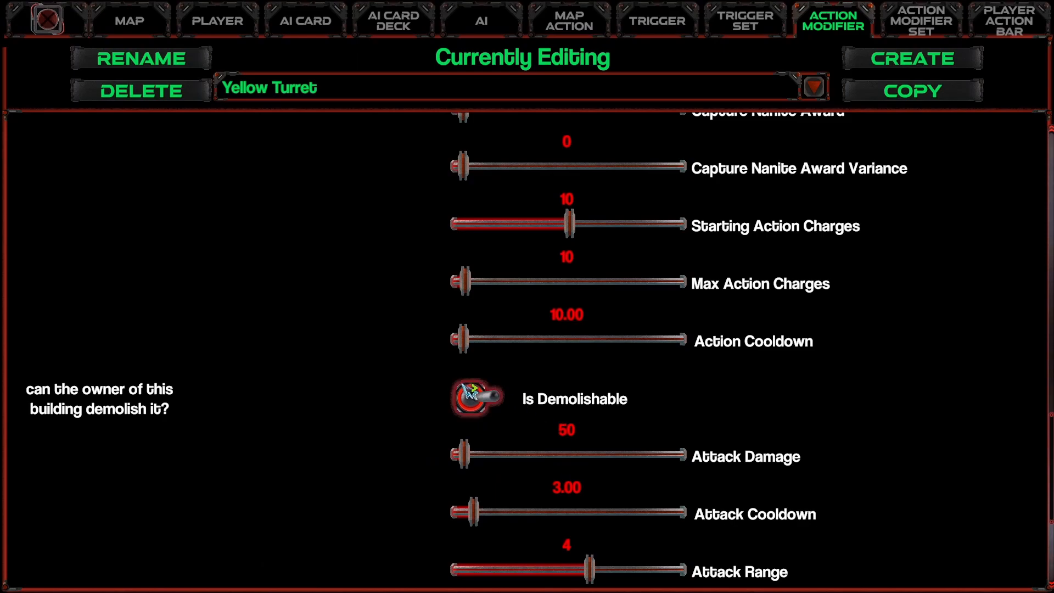
{"action": "left_click", "coordinate": [571, 435]}
{"action": "scroll", "coordinate": [357, 489], "scroll_direction": "down", "scroll_amount": 2}
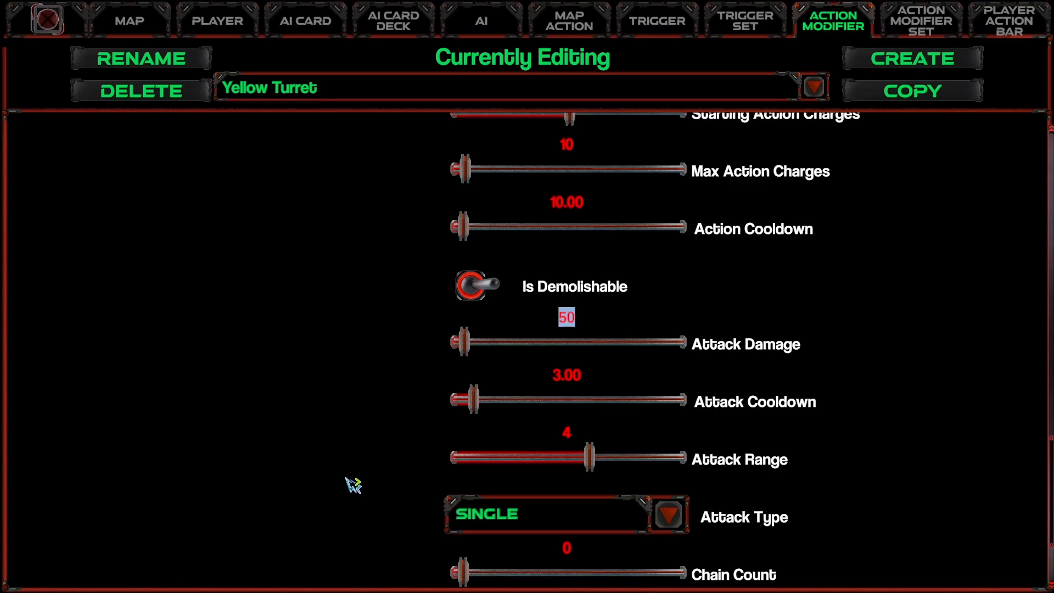
{"action": "type", "text": "35"}
{"action": "left_click", "coordinate": [573, 378]}
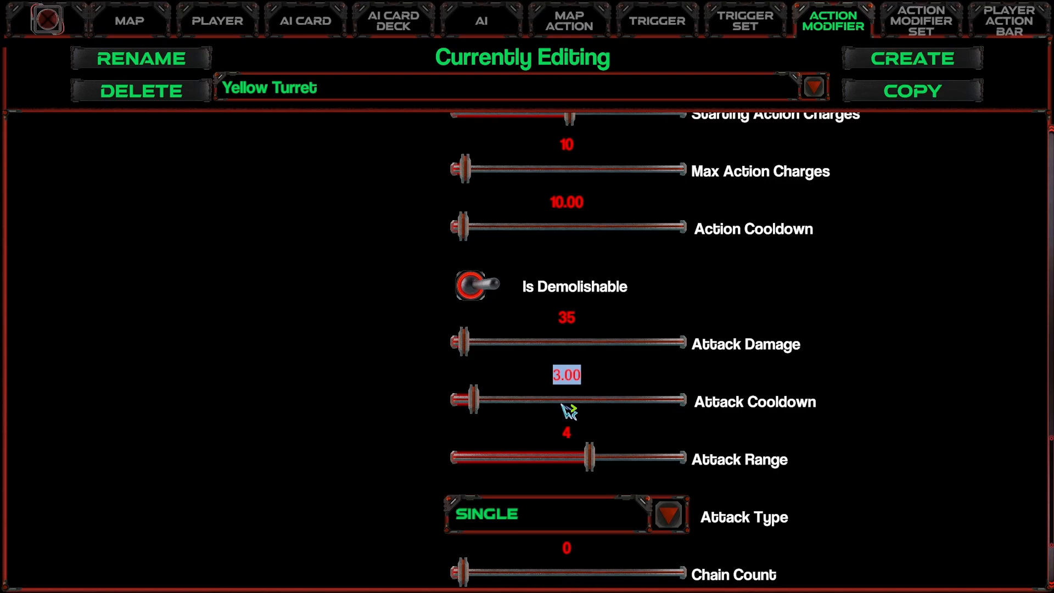
{"action": "type", "text": "1"}
{"action": "key", "text": "Return"}
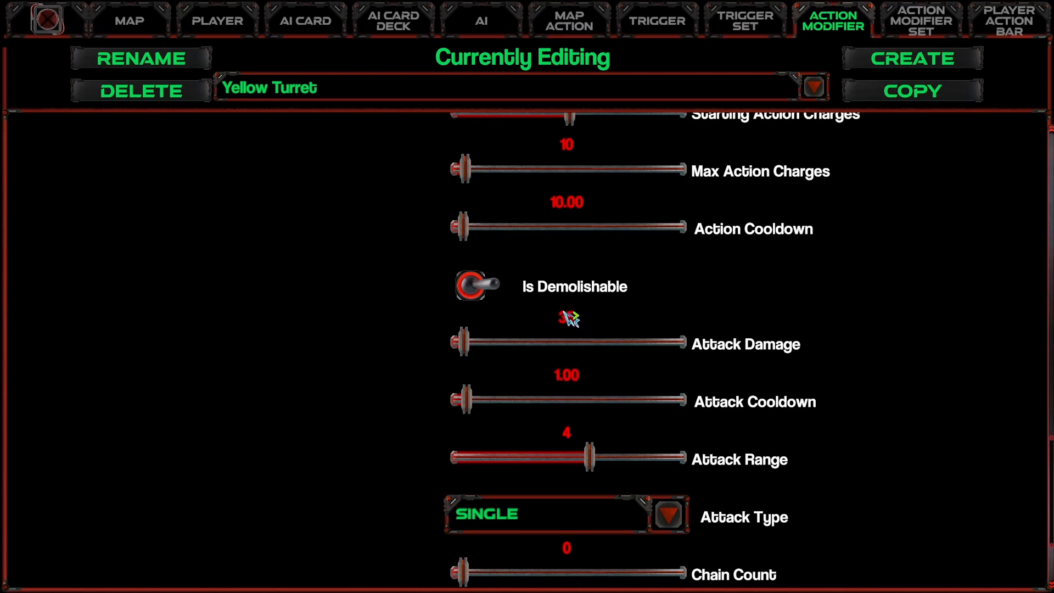
Change the Yellow Turret modifier's Attack Type to QuadAttack and set its Attack Range to 1.
{"action": "scroll", "coordinate": [583, 341], "scroll_direction": "down", "scroll_amount": 3}
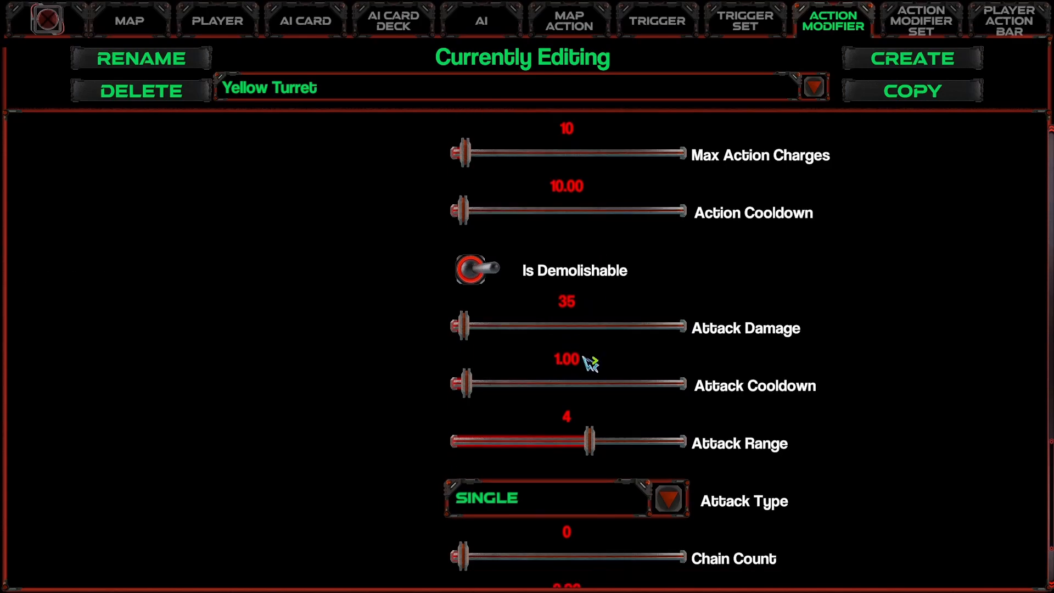
{"action": "left_click", "coordinate": [667, 450]}
{"action": "left_click", "coordinate": [528, 526]}
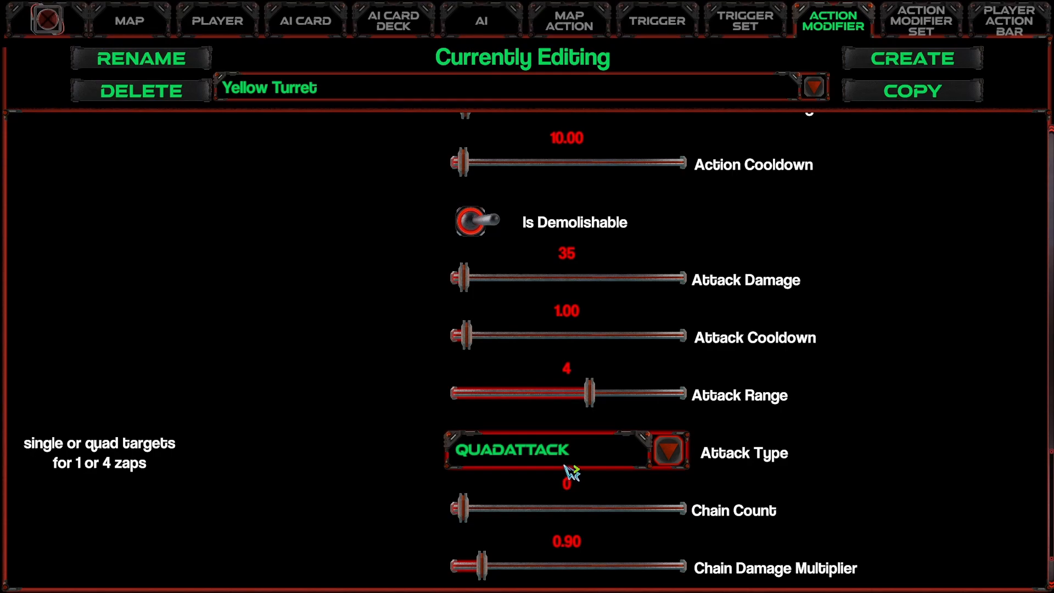
{"action": "left_click", "coordinate": [571, 370]}
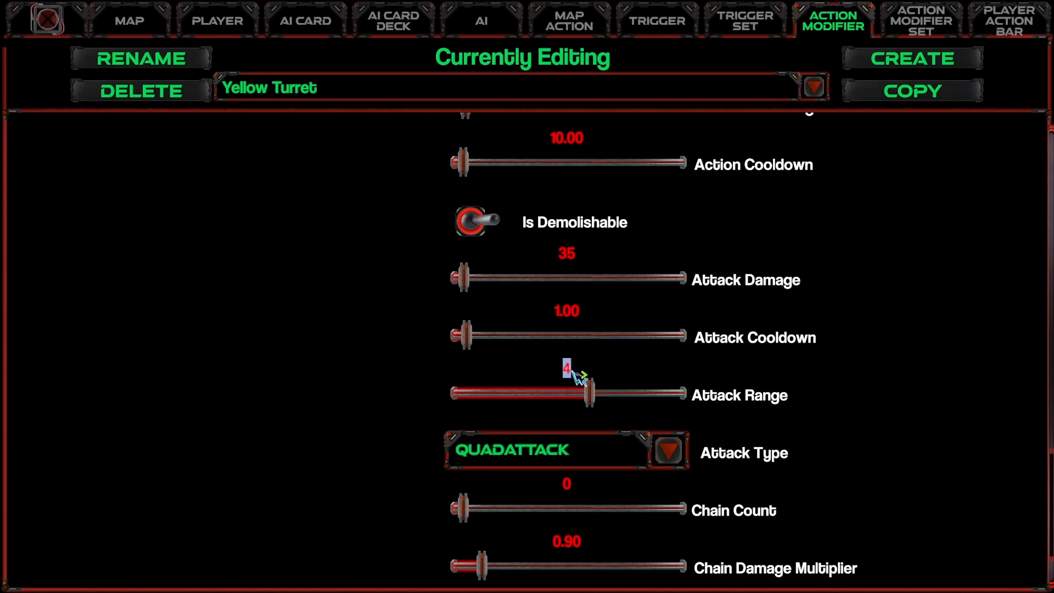
{"action": "type", "text": "1"}
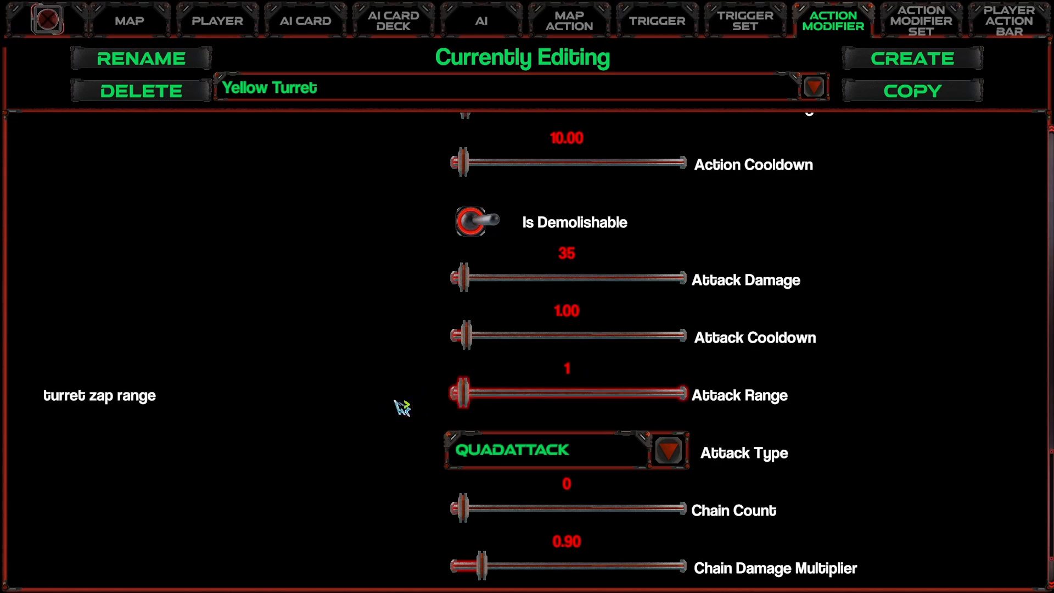
Set the Yellow Turret modifier's Chain Count to 4.
{"action": "scroll", "coordinate": [402, 406], "scroll_direction": "down", "scroll_amount": 1}
{"action": "scroll", "coordinate": [403, 407], "scroll_direction": "down", "scroll_amount": 1}
{"action": "left_click", "coordinate": [568, 419]}
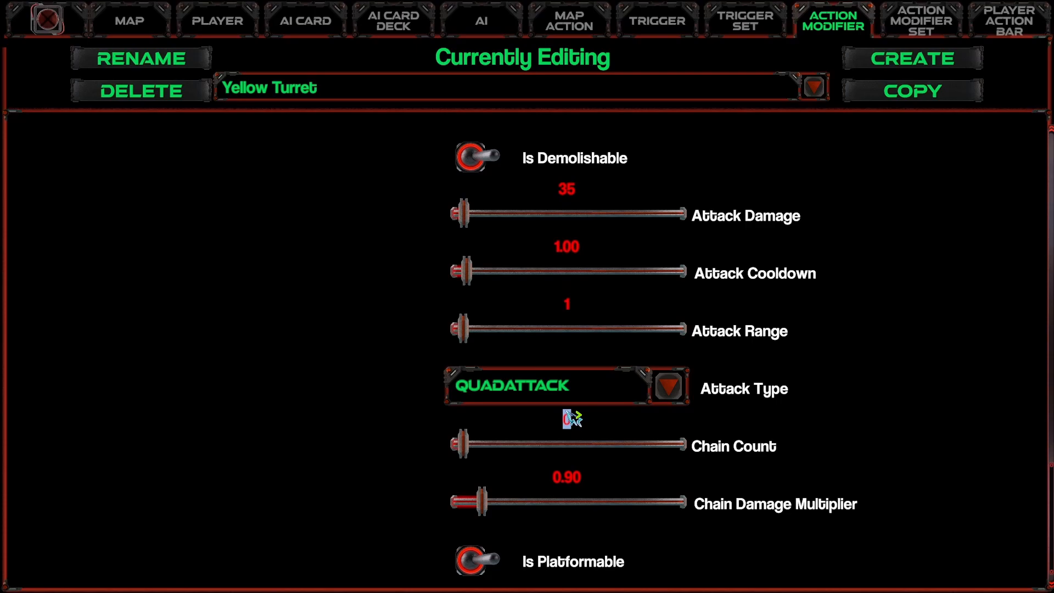
{"action": "type", "text": "4"}
{"action": "left_click", "coordinate": [571, 476]}
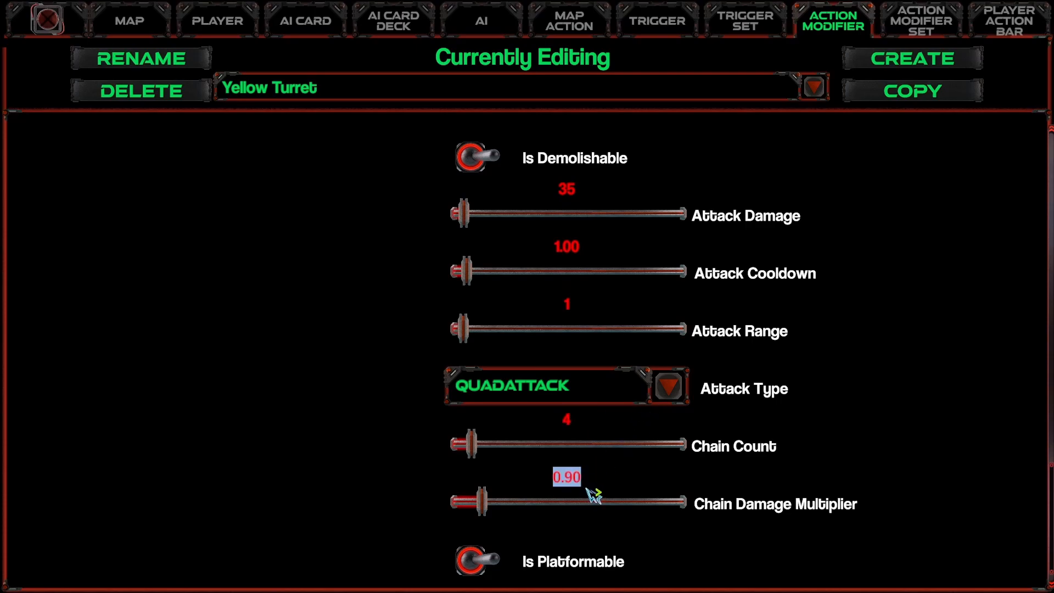
{"action": "scroll", "coordinate": [368, 491], "scroll_direction": "down", "scroll_amount": 2}
{"action": "scroll", "coordinate": [426, 513], "scroll_direction": "up", "scroll_amount": 1}
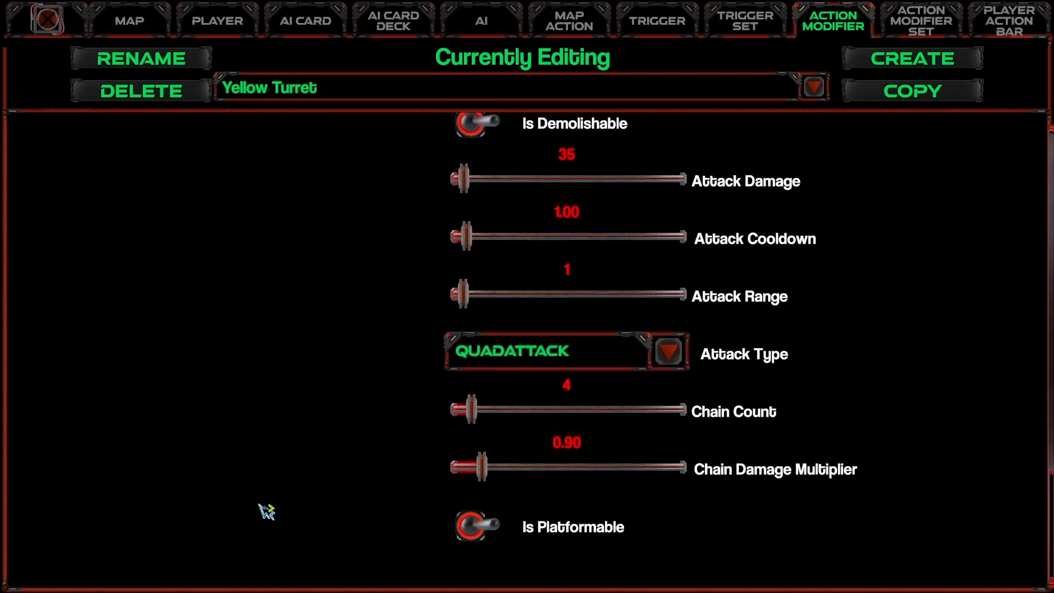
{"action": "scroll", "coordinate": [334, 492], "scroll_direction": "up", "scroll_amount": 3}
{"action": "scroll", "coordinate": [335, 492], "scroll_direction": "up", "scroll_amount": 2}
Add the Yellow Turret modifier to the Yellow Action Mods action modifier set.
{"action": "left_click", "coordinate": [920, 17]}
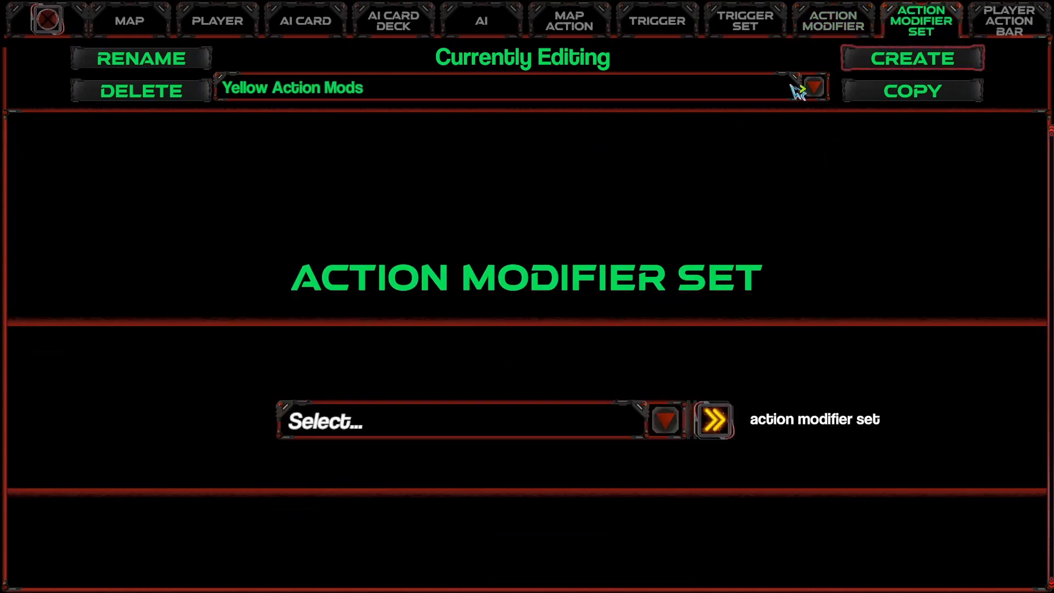
{"action": "left_click", "coordinate": [560, 424]}
{"action": "left_click", "coordinate": [379, 487]}
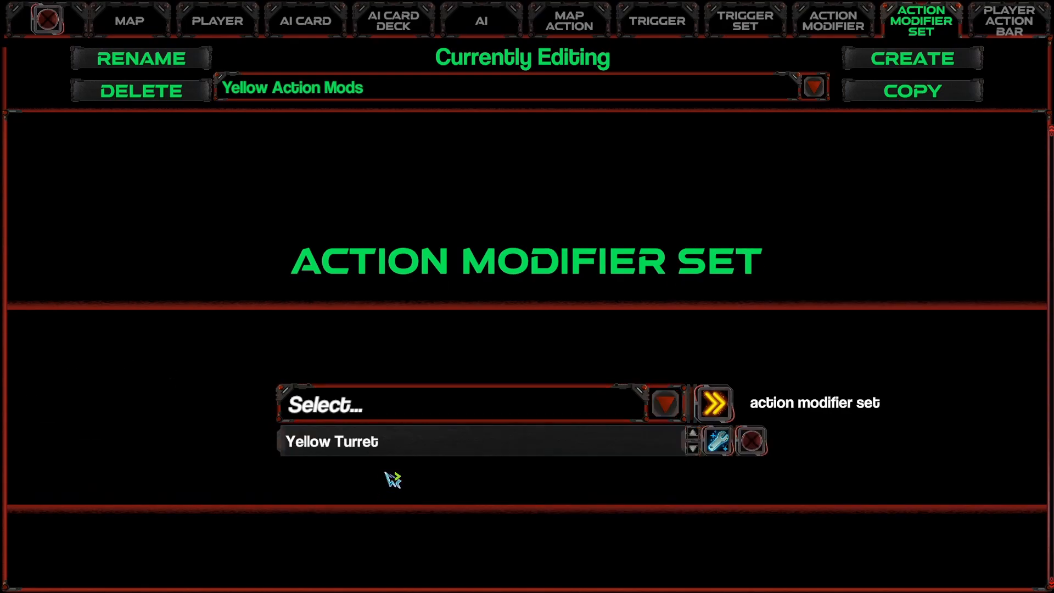
Assign Yellow Action Mods as Player5_Yellow's Action Modifiers and return to the map view.
{"action": "left_click", "coordinate": [219, 34]}
{"action": "left_click", "coordinate": [226, 92]}
{"action": "left_click", "coordinate": [303, 194]}
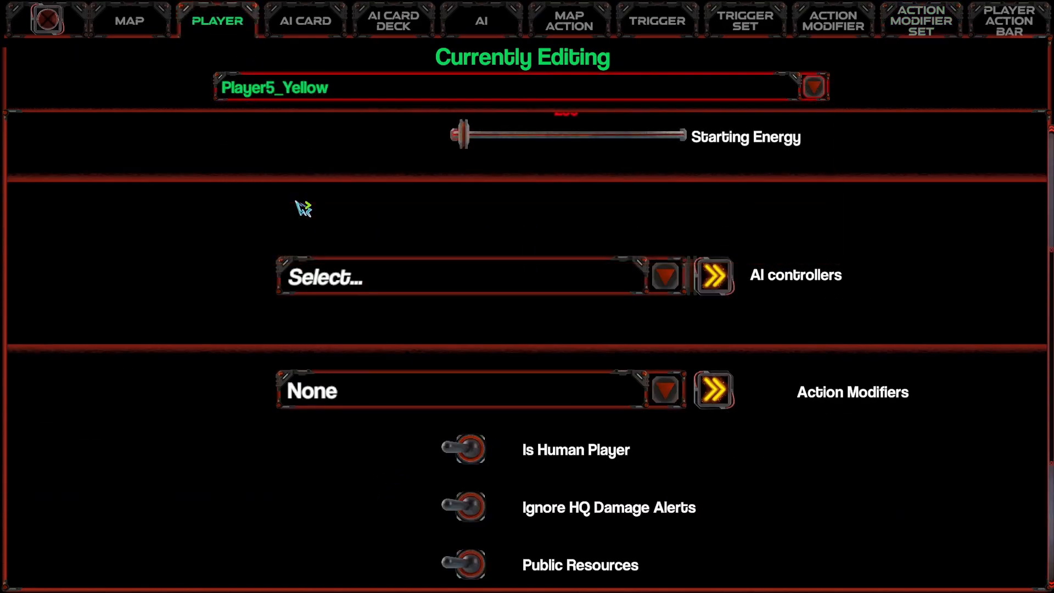
{"action": "left_click", "coordinate": [595, 400]}
{"action": "left_click", "coordinate": [381, 456]}
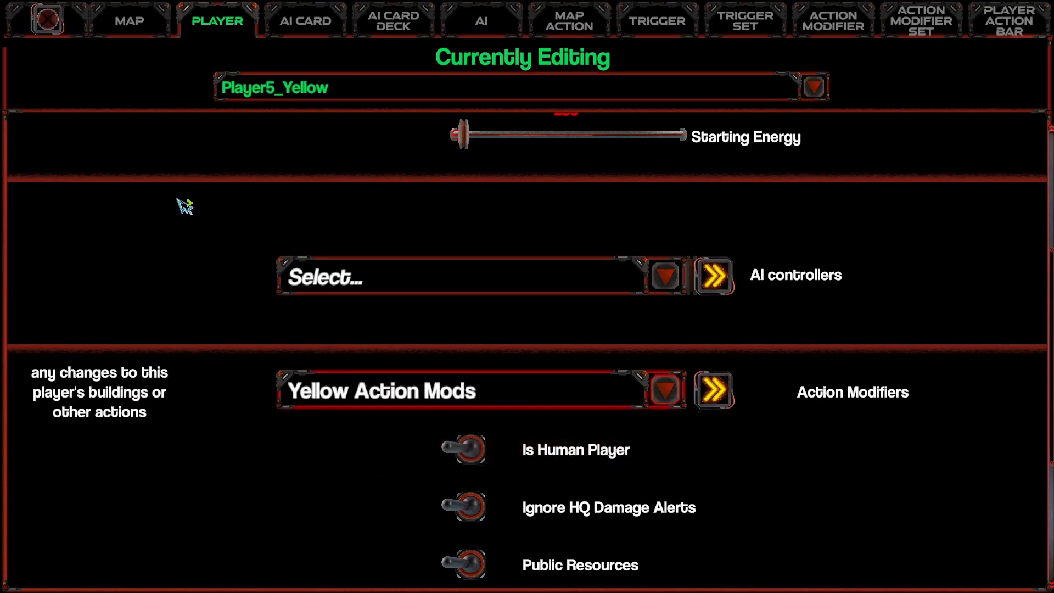
{"action": "left_click", "coordinate": [54, 22]}
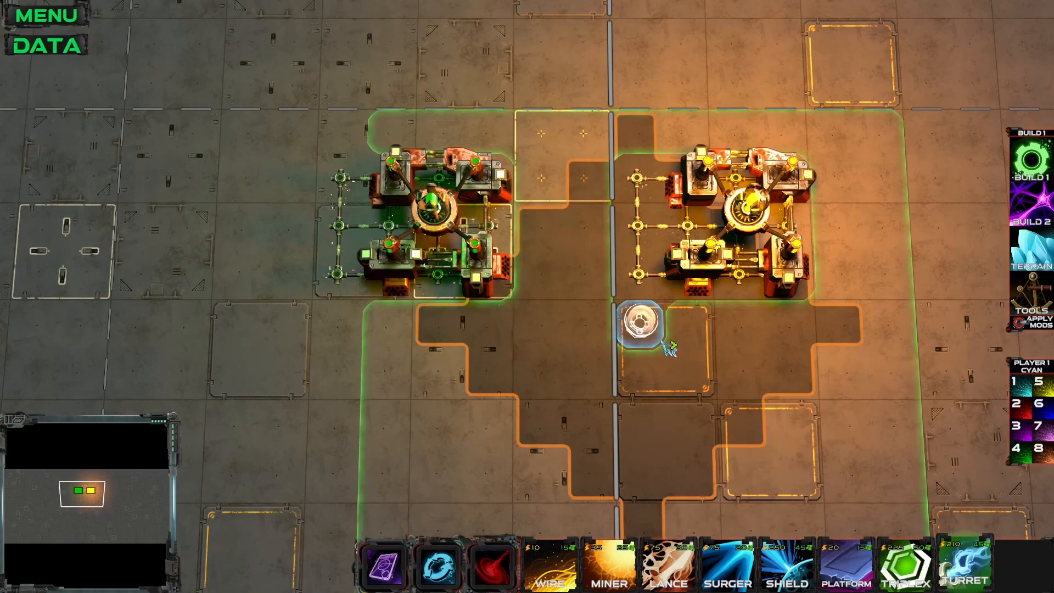
As Player 5 Yellow, place one turret below and one above the yellow base's wire line and wire the upper one to the base.
{"action": "left_click", "coordinate": [1038, 381]}
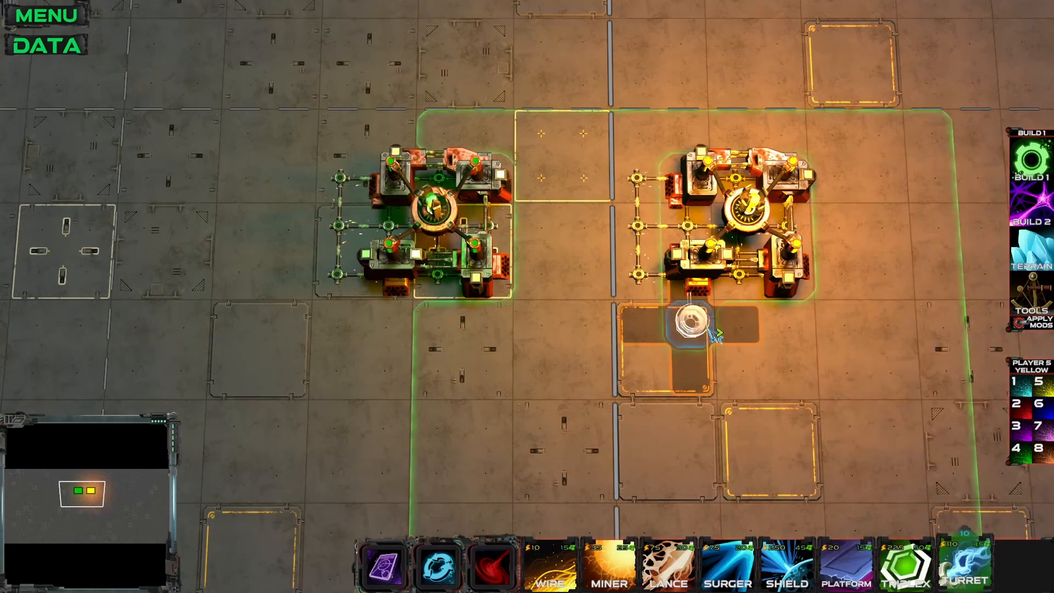
{"action": "left_click", "coordinate": [641, 373]}
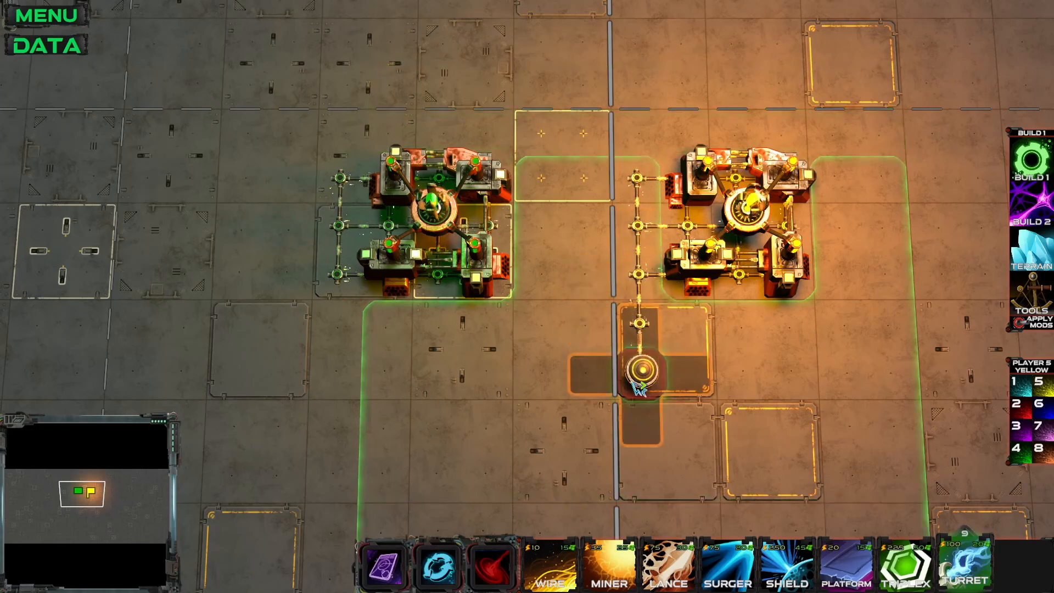
{"action": "left_click", "coordinate": [649, 109]}
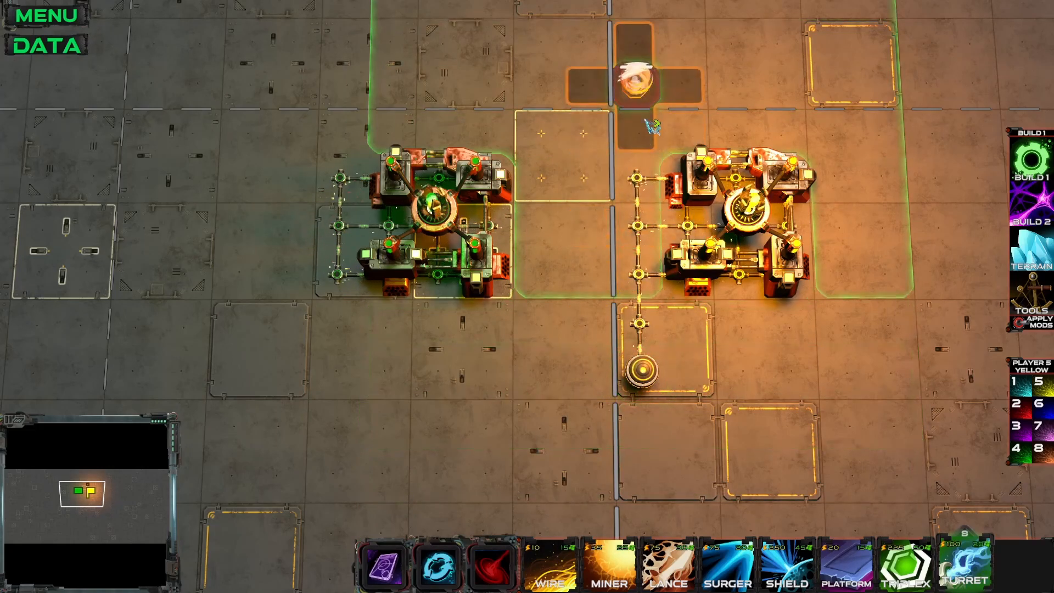
{"action": "key", "text": "1"}
{"action": "left_click", "coordinate": [643, 142]}
{"action": "middle_click_drag", "start_coordinate": [675, 159], "coordinate": [673, 246]}
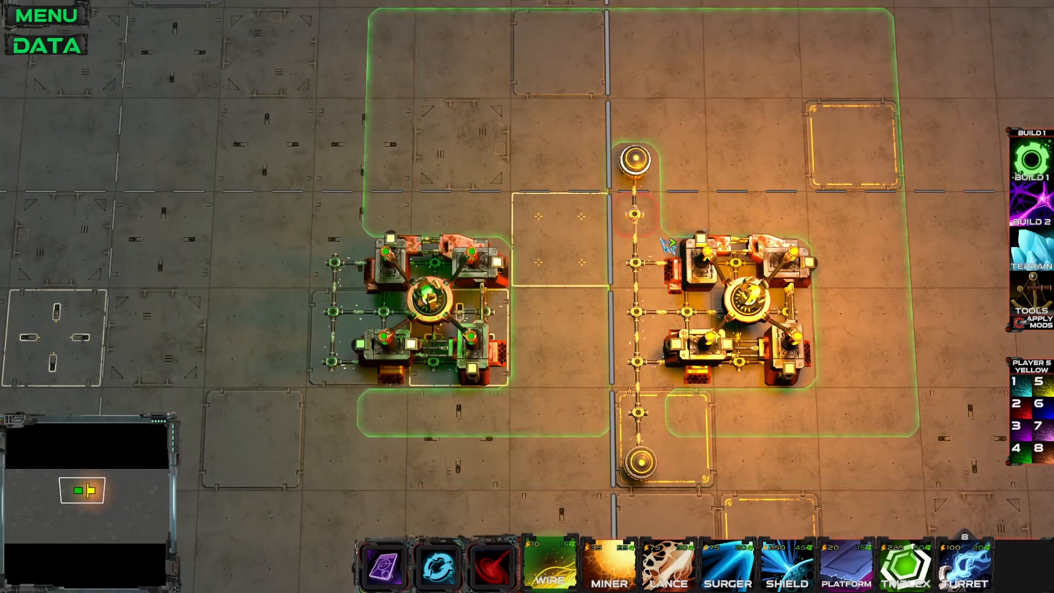
Inspect the lower yellow turret's stats and start a test of the map.
{"action": "right_click", "coordinate": [656, 462]}
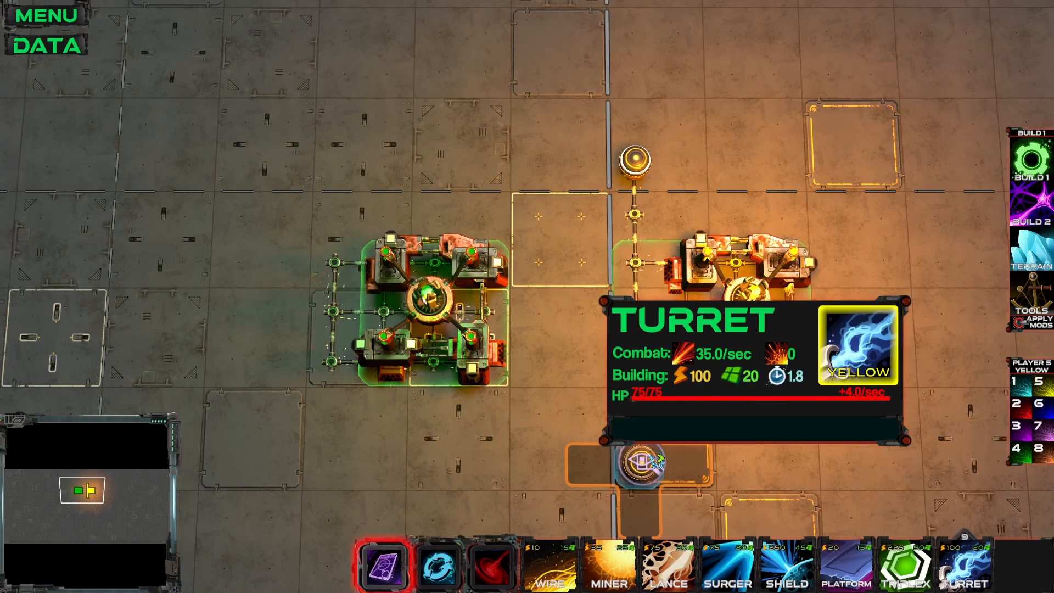
{"action": "left_click", "coordinate": [54, 24]}
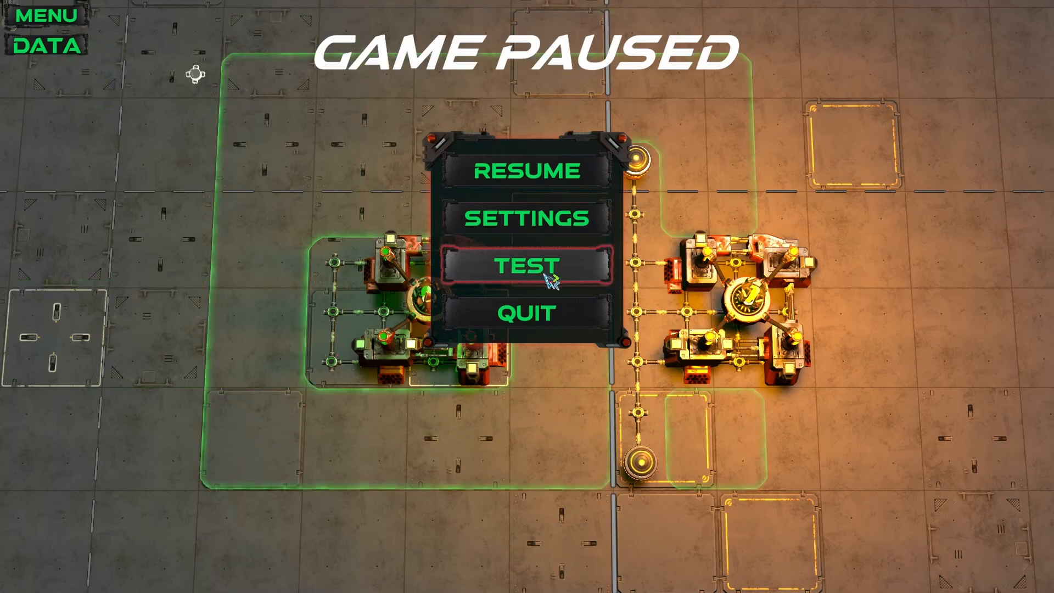
{"action": "left_click", "coordinate": [552, 279]}
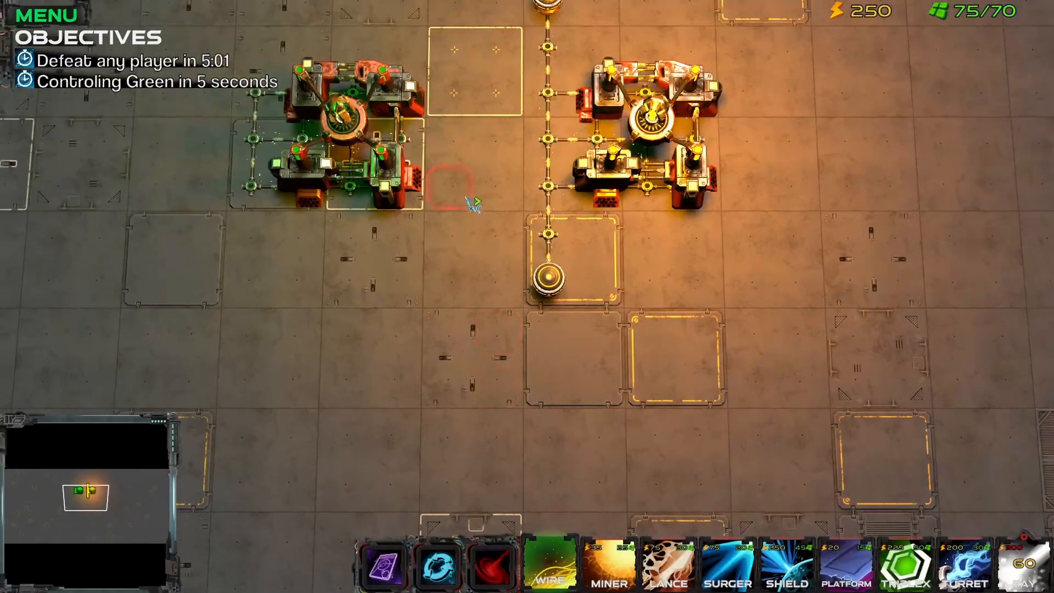
As Green, extend a wire line from the green base toward the upper yellow turret.
{"action": "middle_click_drag", "start_coordinate": [549, 142], "coordinate": [612, 507]}
{"action": "middle_click_drag", "start_coordinate": [492, 162], "coordinate": [497, 350]}
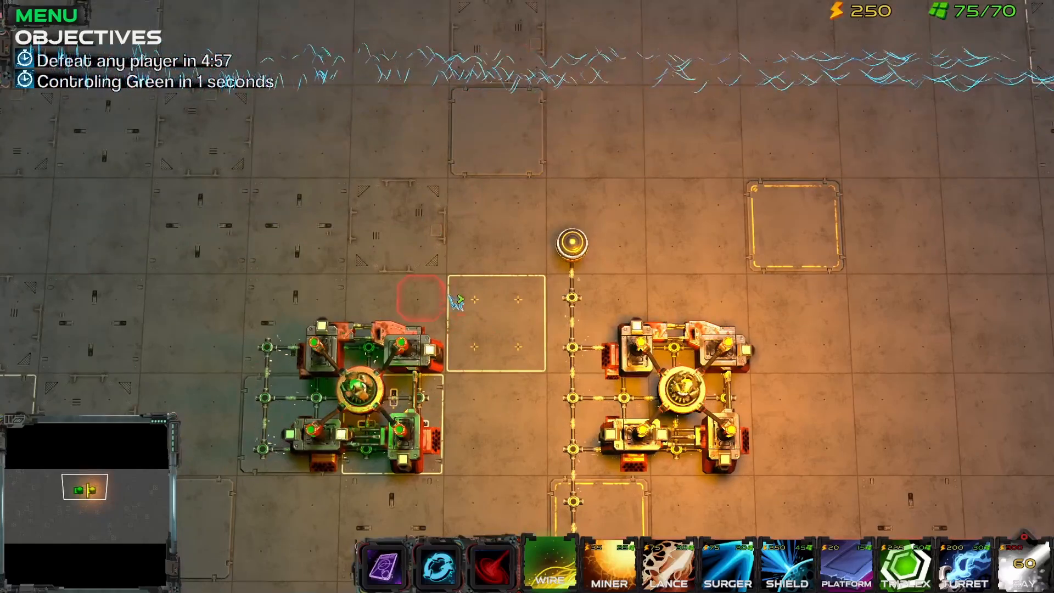
{"action": "left_click_drag", "start_coordinate": [421, 299], "coordinate": [528, 299]}
{"action": "left_click", "coordinate": [528, 299]}
{"action": "left_click", "coordinate": [523, 247]}
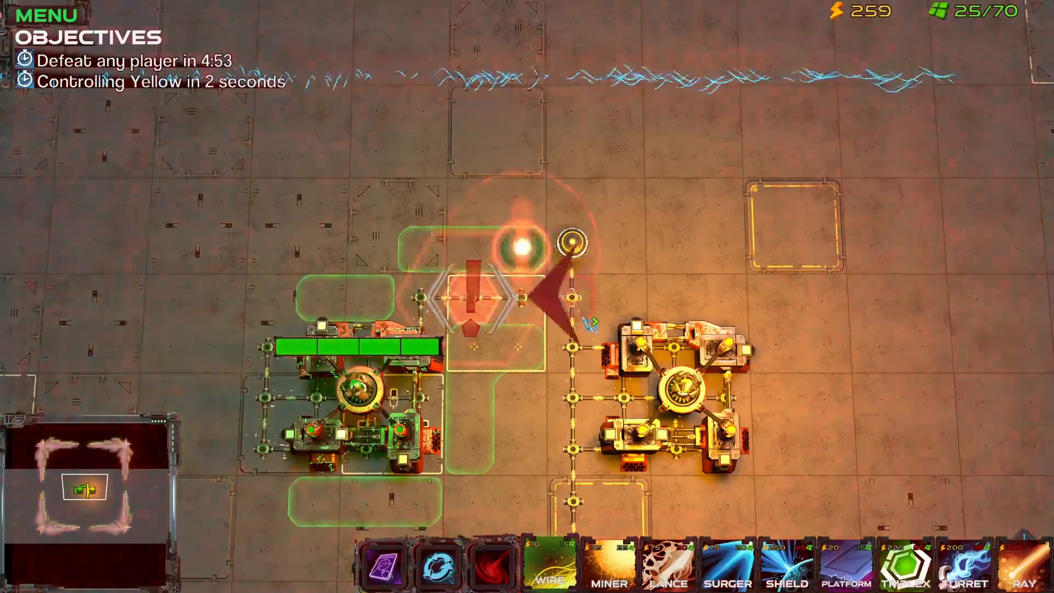
As Yellow, build a block of wires between the upper turret and Green's base.
{"action": "left_click", "coordinate": [523, 262]}
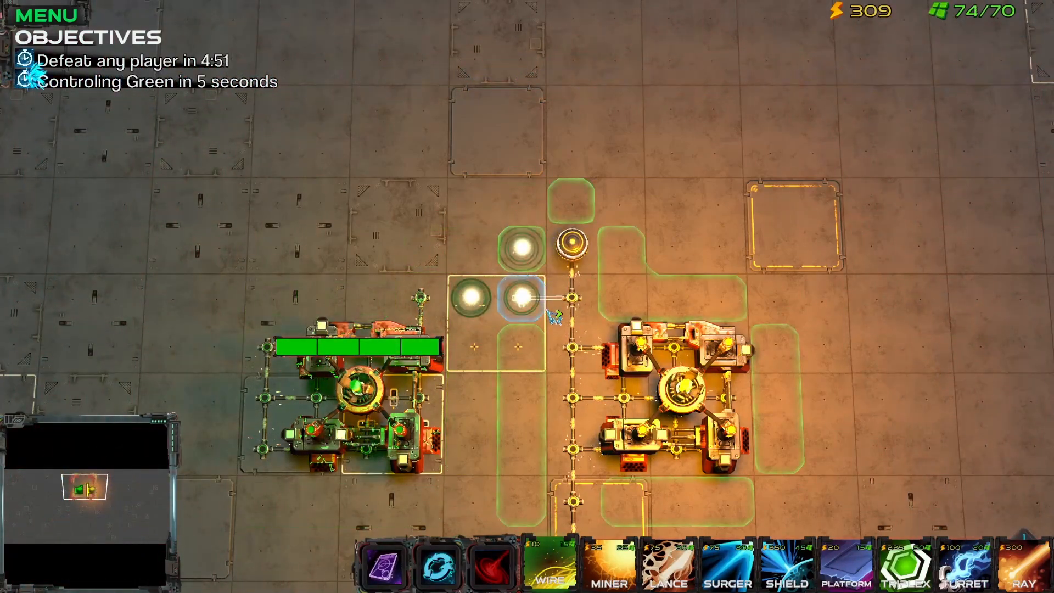
{"action": "left_click", "coordinate": [522, 257]}
{"action": "left_click", "coordinate": [513, 299]}
{"action": "left_click", "coordinate": [472, 298]}
{"action": "left_click", "coordinate": [472, 252]}
{"action": "left_click", "coordinate": [424, 282]}
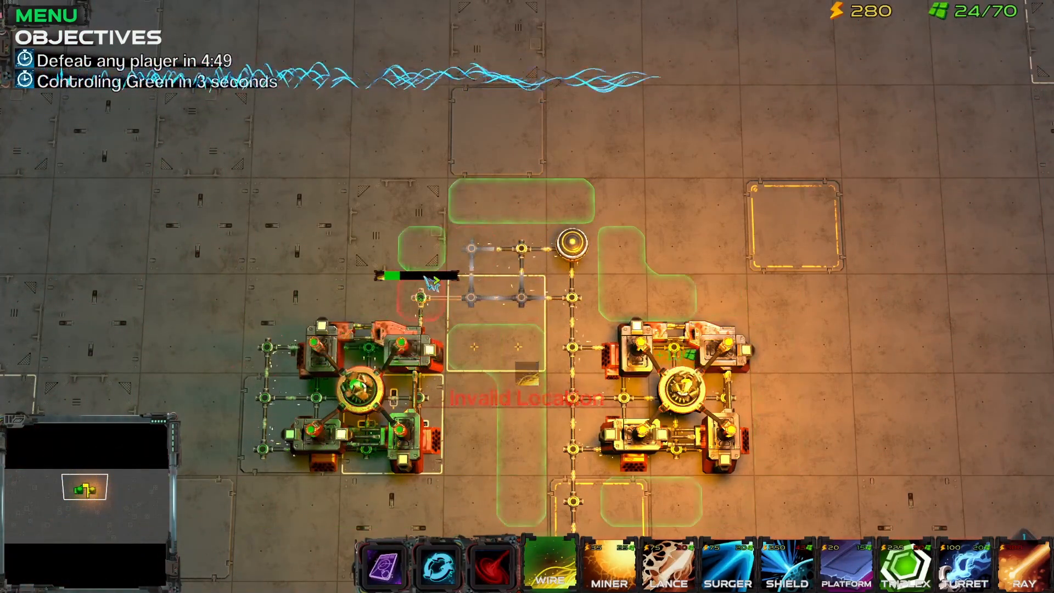
Put a platform under the upper yellow turret and place Surgers beside it to push it toward Green's base.
{"action": "key", "text": "s"}
{"action": "key", "text": "w"}
{"action": "key", "text": "a"}
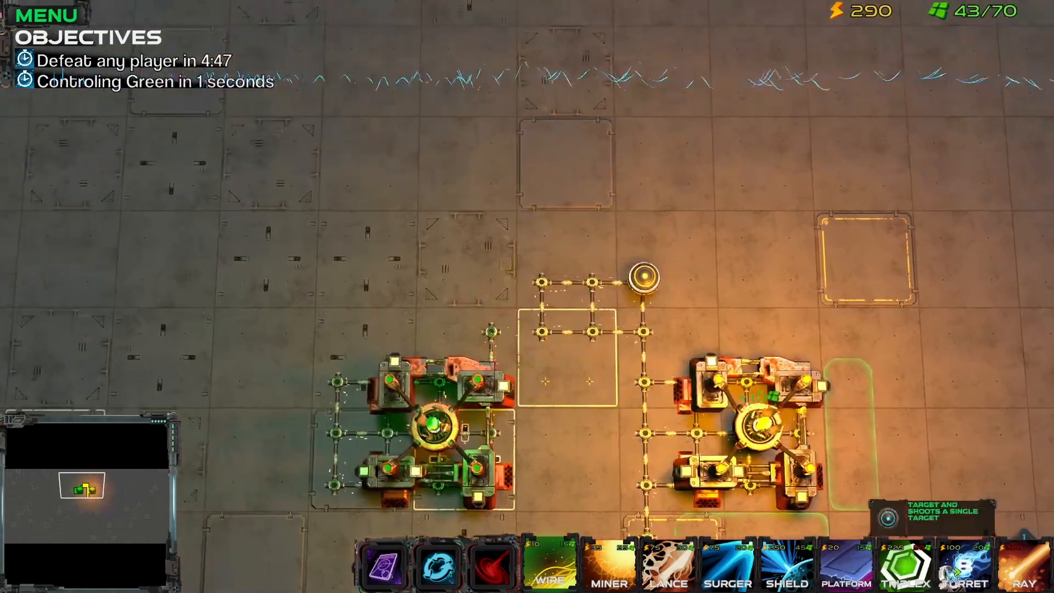
{"action": "left_click", "coordinate": [957, 565]}
{"action": "left_click", "coordinate": [836, 557]}
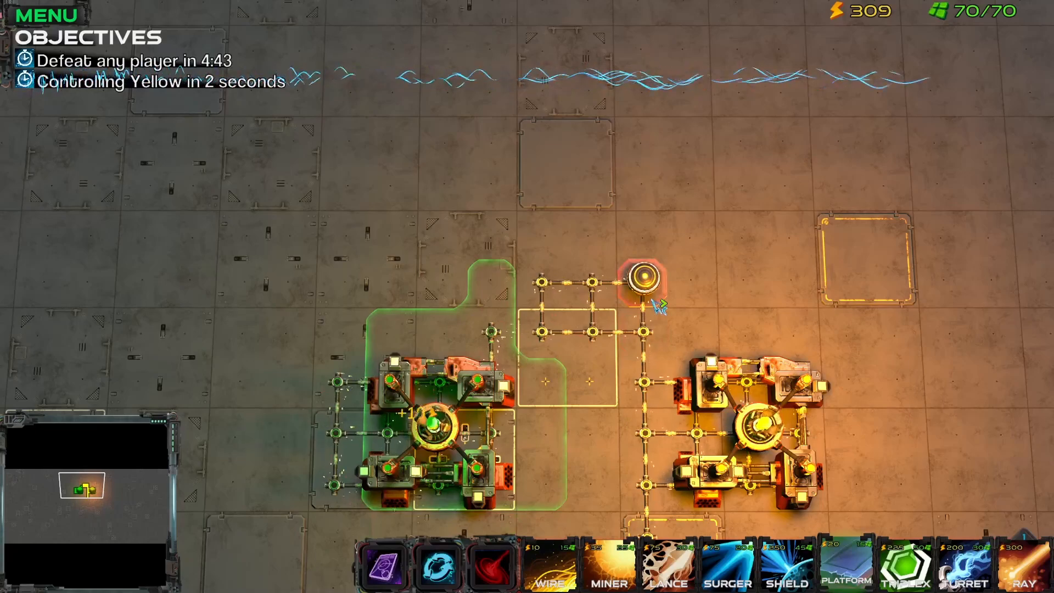
{"action": "left_click", "coordinate": [653, 301]}
{"action": "key", "text": "4"}
{"action": "left_click_drag", "start_coordinate": [679, 299], "coordinate": [551, 299]}
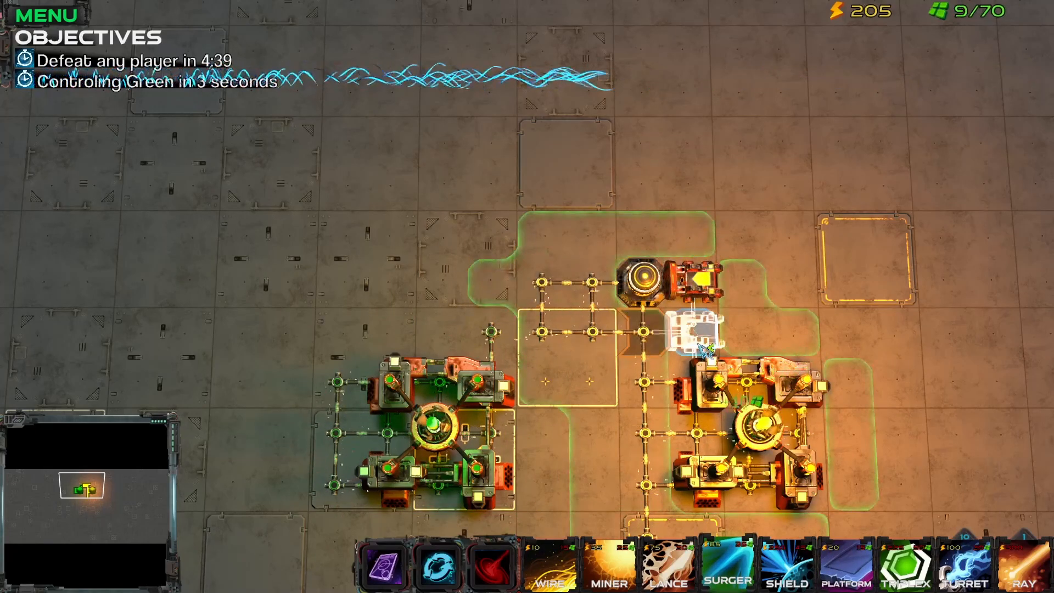
Build a wire and Surger above the moved turret to push it down beside Green's headquarters and let it attack.
{"action": "key", "text": "1"}
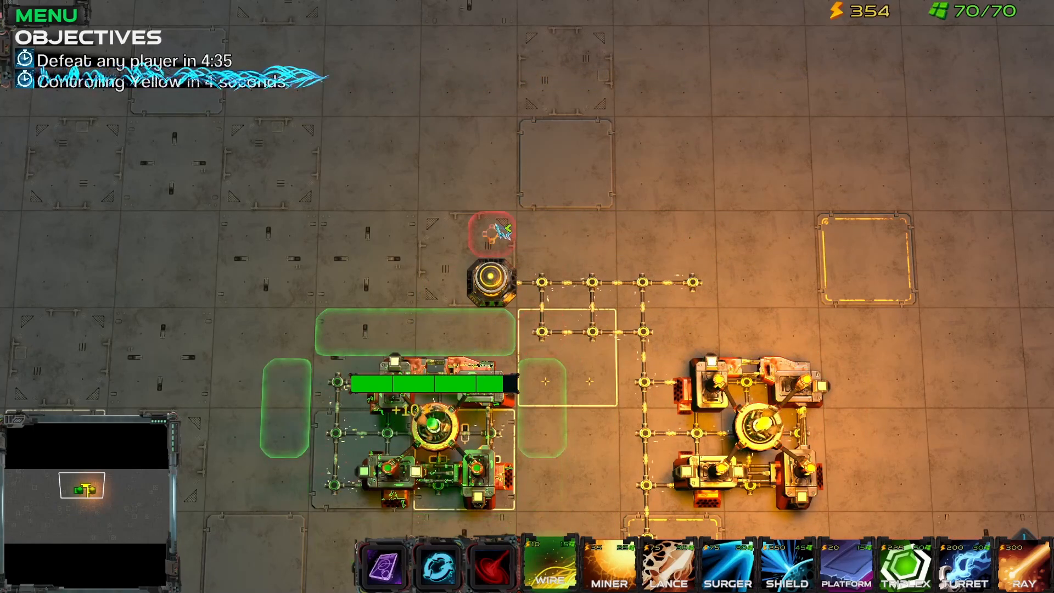
{"action": "key", "text": "4"}
{"action": "key", "text": "1"}
{"action": "key", "text": "4"}
{"action": "key", "text": "s"}
{"action": "left_click", "coordinate": [497, 186]}
{"action": "right_click", "coordinate": [501, 291]}
{"action": "key", "text": "4"}
{"action": "right_click", "coordinate": [498, 300]}
{"action": "key", "text": "4"}
{"action": "key", "text": "1"}
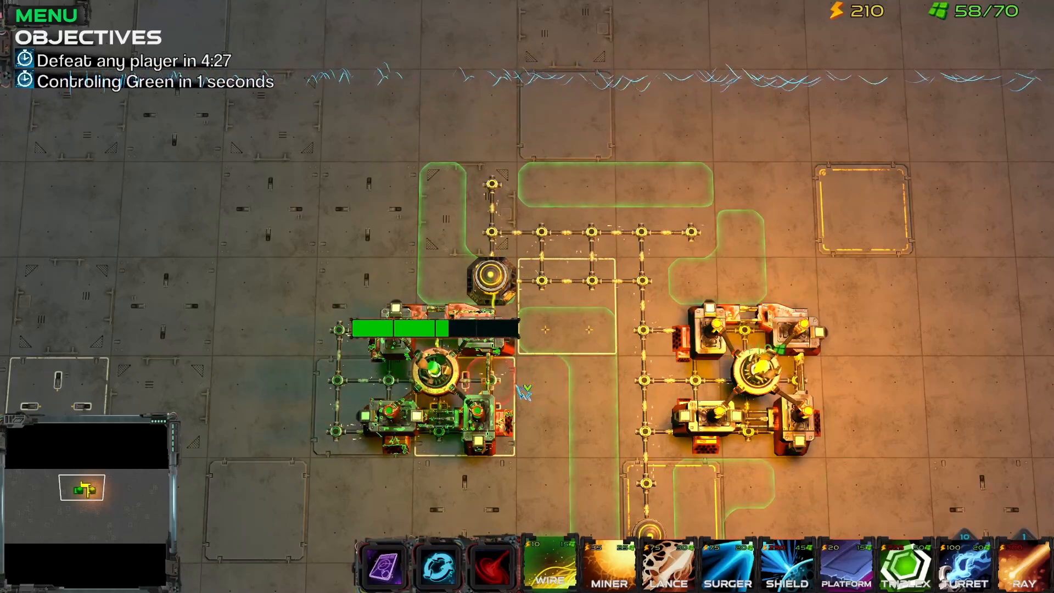
{"action": "right_click", "coordinate": [493, 278]}
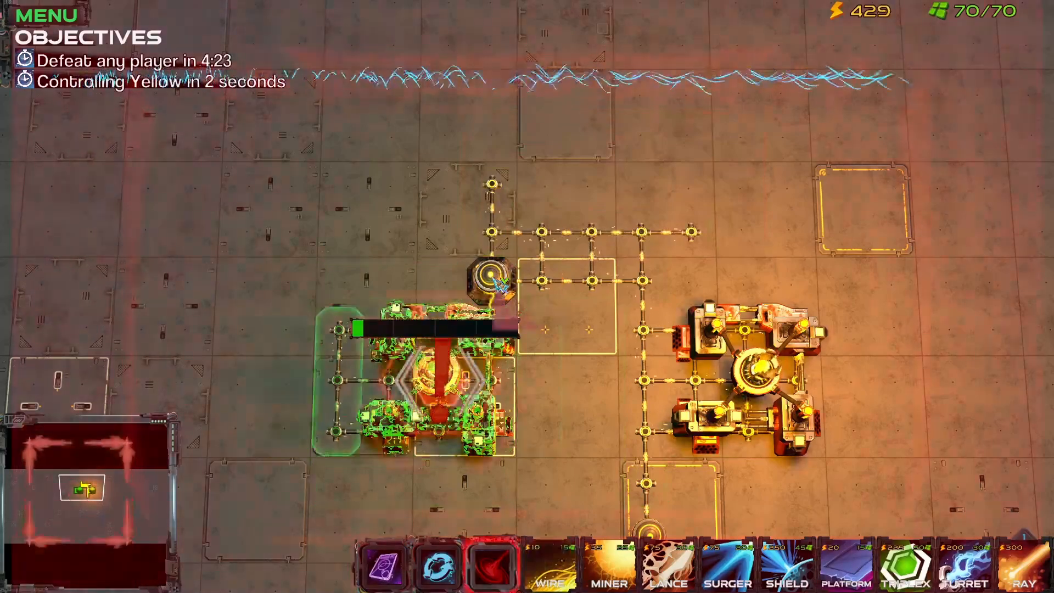
{"action": "middle_click_drag", "start_coordinate": [504, 284], "coordinate": [570, 301]}
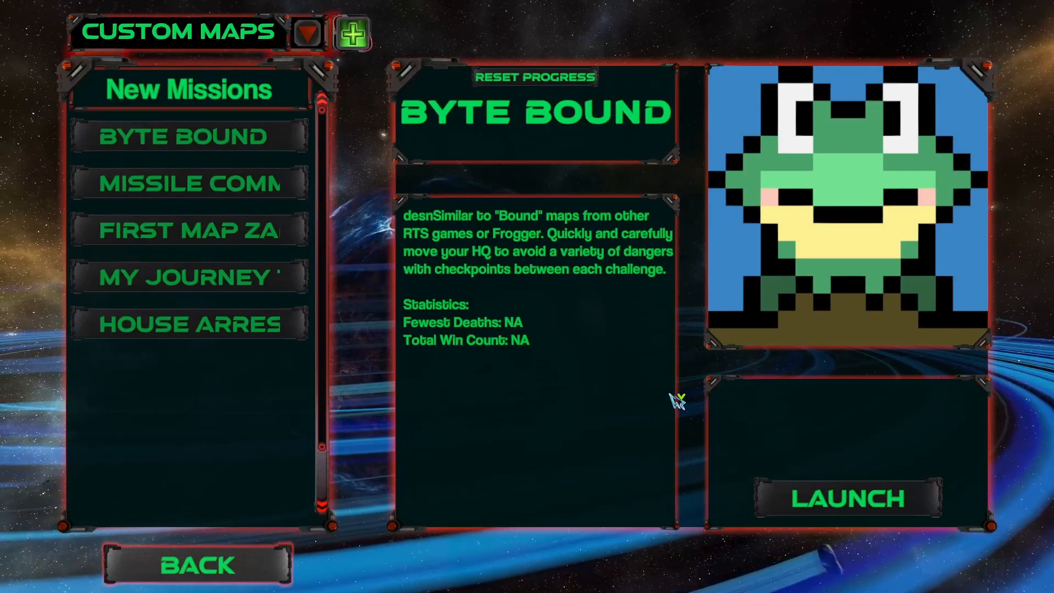
Leave the custom maps list and reopen the Gari Game map in the editor.
{"action": "left_click", "coordinate": [245, 564]}
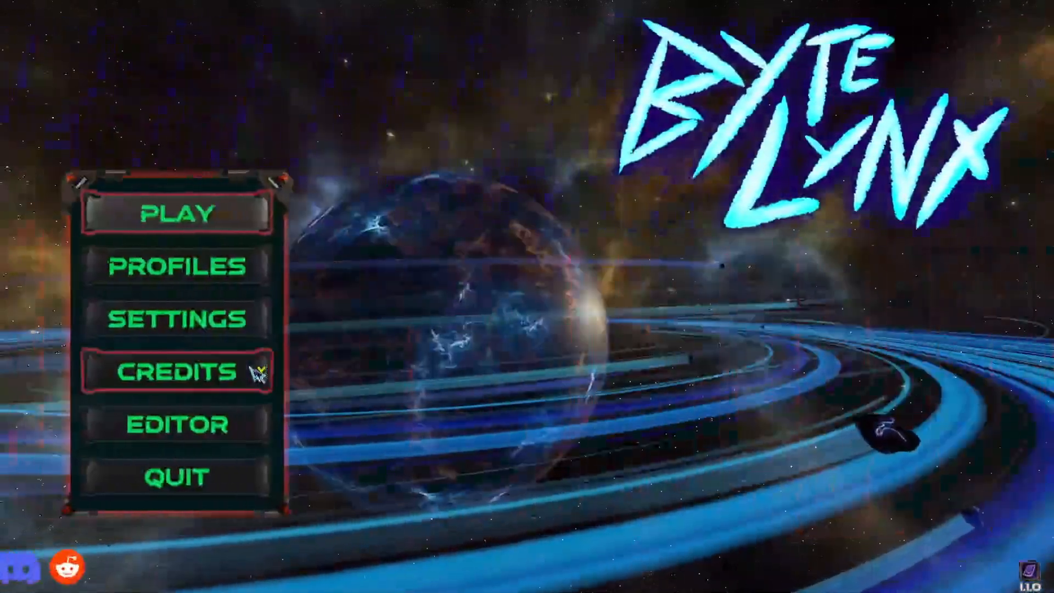
{"action": "left_click", "coordinate": [214, 422]}
{"action": "left_click", "coordinate": [164, 168]}
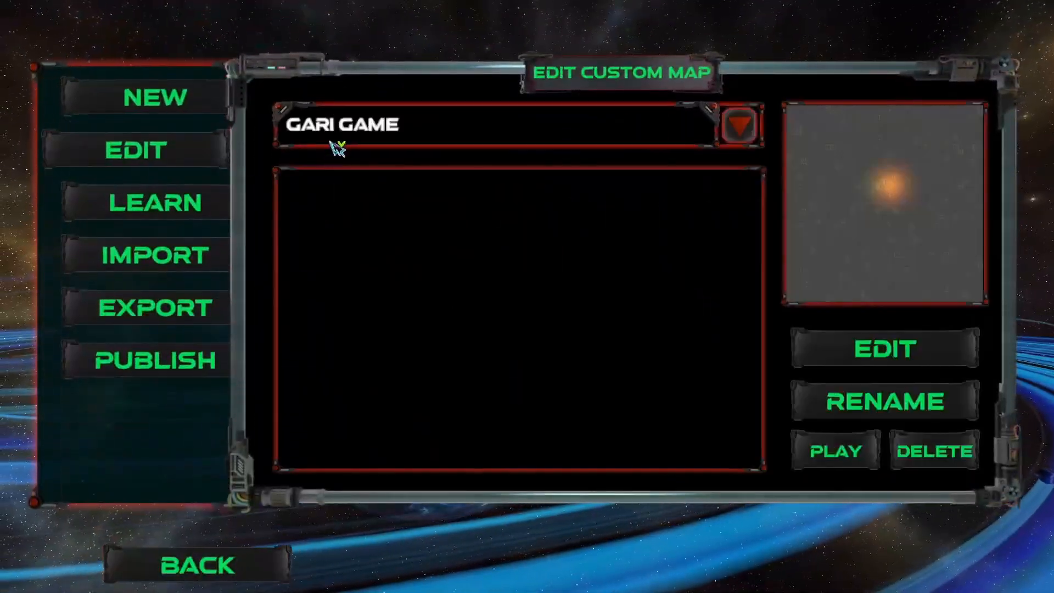
{"action": "left_click", "coordinate": [337, 143]}
{"action": "left_click", "coordinate": [341, 164]}
{"action": "left_click", "coordinate": [872, 347]}
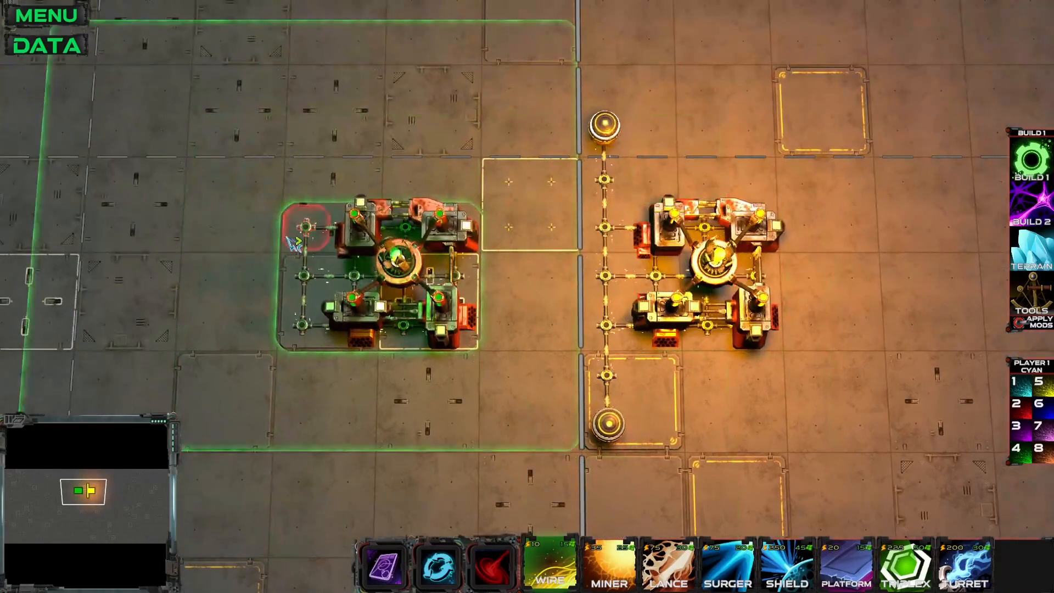
As Player 5 Yellow, examine the stats and attack range of the upper yellow turret and compare them with both headquarters.
{"action": "right_click", "coordinate": [311, 244]}
{"action": "right_click", "coordinate": [616, 189]}
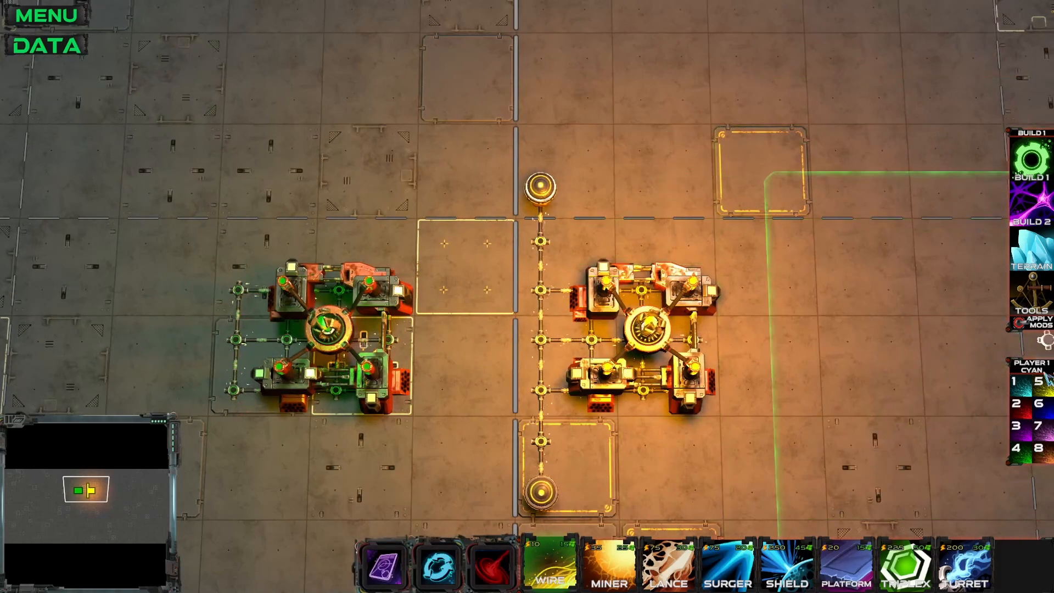
{"action": "left_click", "coordinate": [1043, 385]}
{"action": "right_click", "coordinate": [549, 189]}
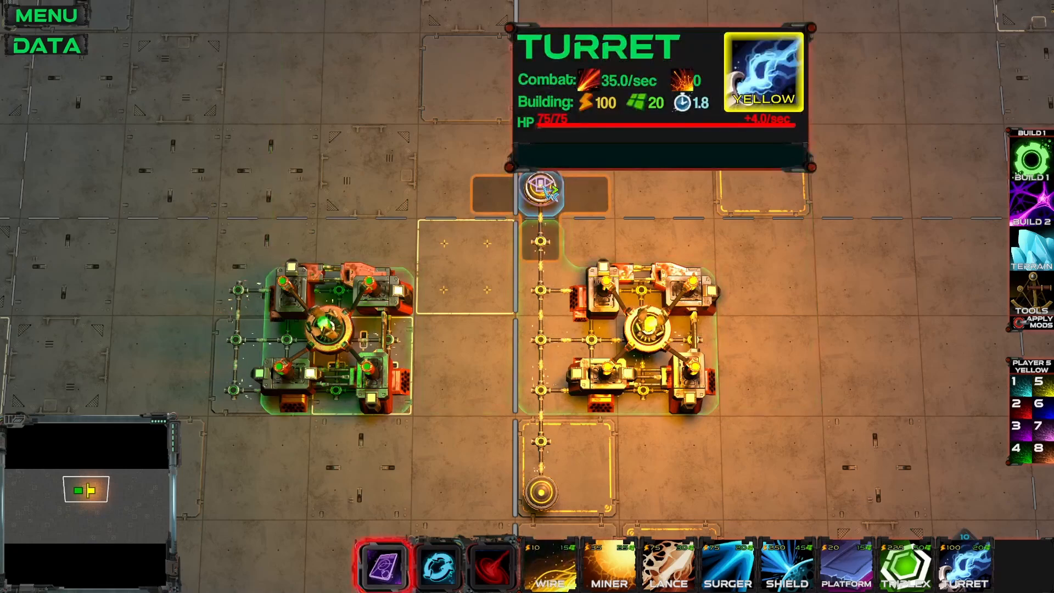
{"action": "right_click", "coordinate": [351, 335]}
{"action": "right_click", "coordinate": [643, 331]}
{"action": "right_click", "coordinate": [542, 203]}
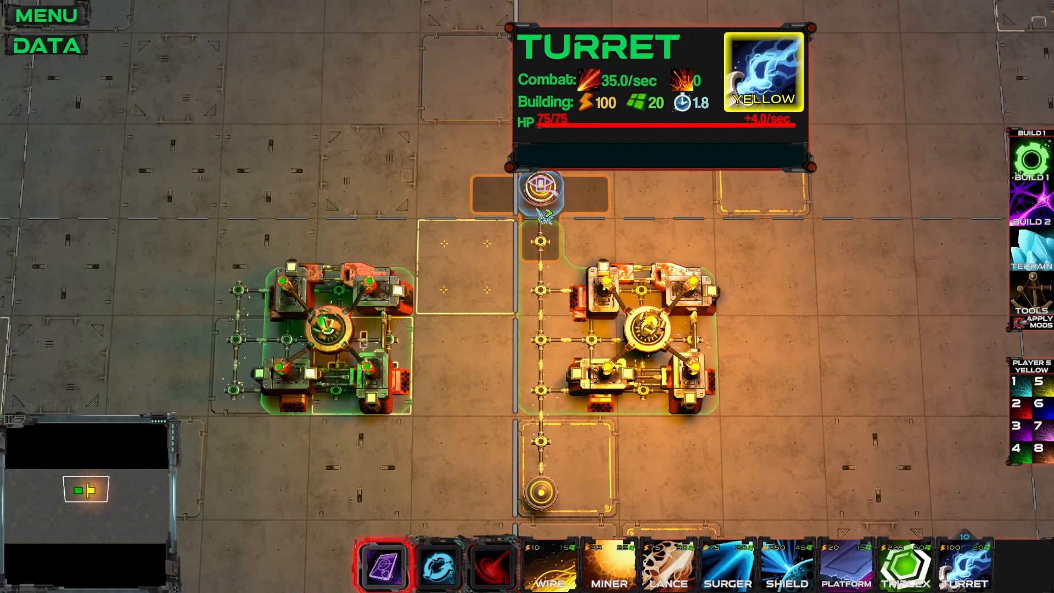
{"action": "right_click", "coordinate": [540, 342]}
{"action": "right_click", "coordinate": [532, 206]}
{"action": "key", "text": "a"}
{"action": "key", "text": "s"}
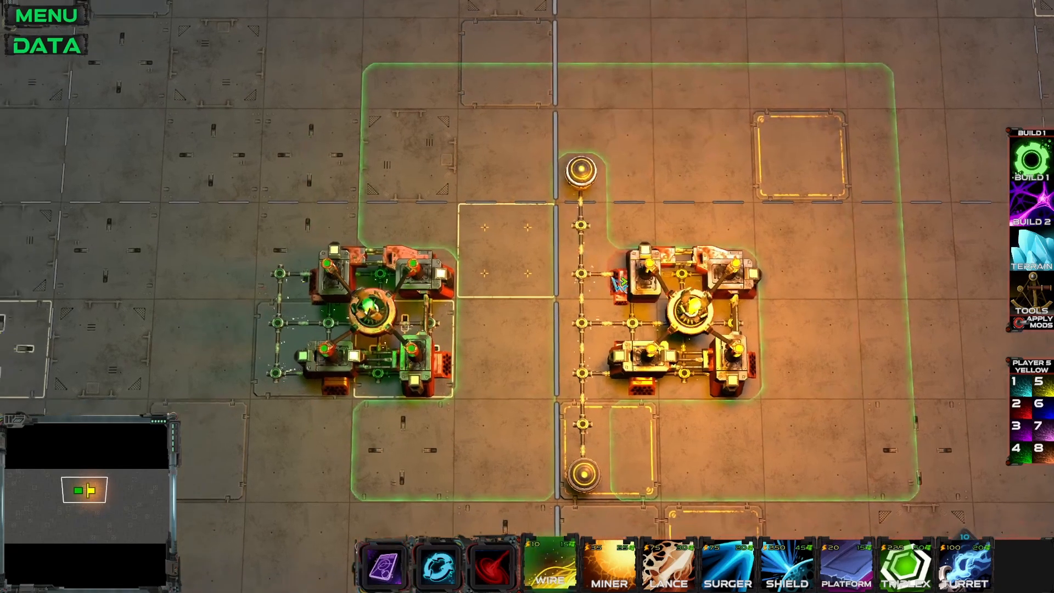
Open the map data and bring up the Yellow Turret action modifier for editing after checking the player and modifier set selections.
{"action": "left_click", "coordinate": [68, 47]}
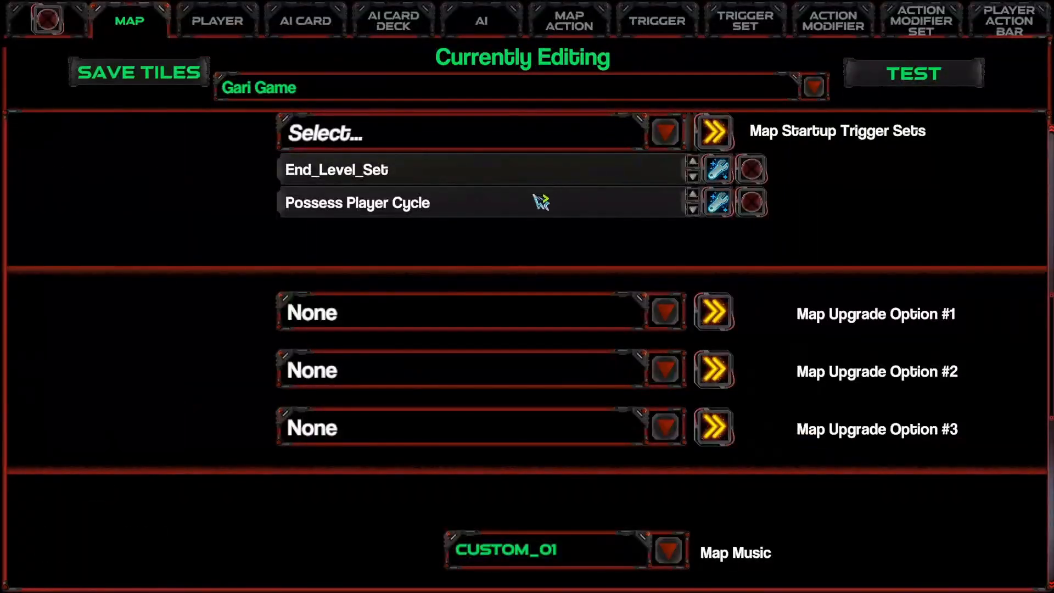
{"action": "left_click", "coordinate": [217, 23]}
{"action": "left_click", "coordinate": [274, 88]}
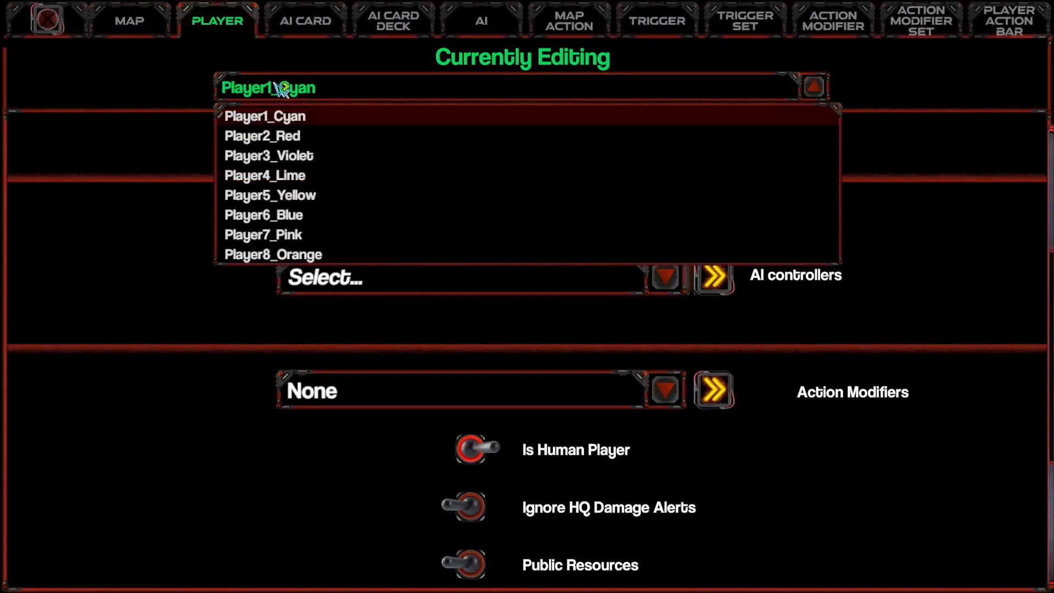
{"action": "left_click", "coordinate": [281, 88]}
{"action": "left_click", "coordinate": [921, 22]}
{"action": "left_click", "coordinate": [329, 88]}
{"action": "left_click", "coordinate": [336, 136]}
{"action": "left_click", "coordinate": [831, 21]}
{"action": "left_click", "coordinate": [384, 88]}
{"action": "left_click", "coordinate": [347, 133]}
Set the Yellow Turret modifier's Chain Count to 4.
{"action": "scroll", "coordinate": [384, 335], "scroll_direction": "down", "scroll_amount": 10}
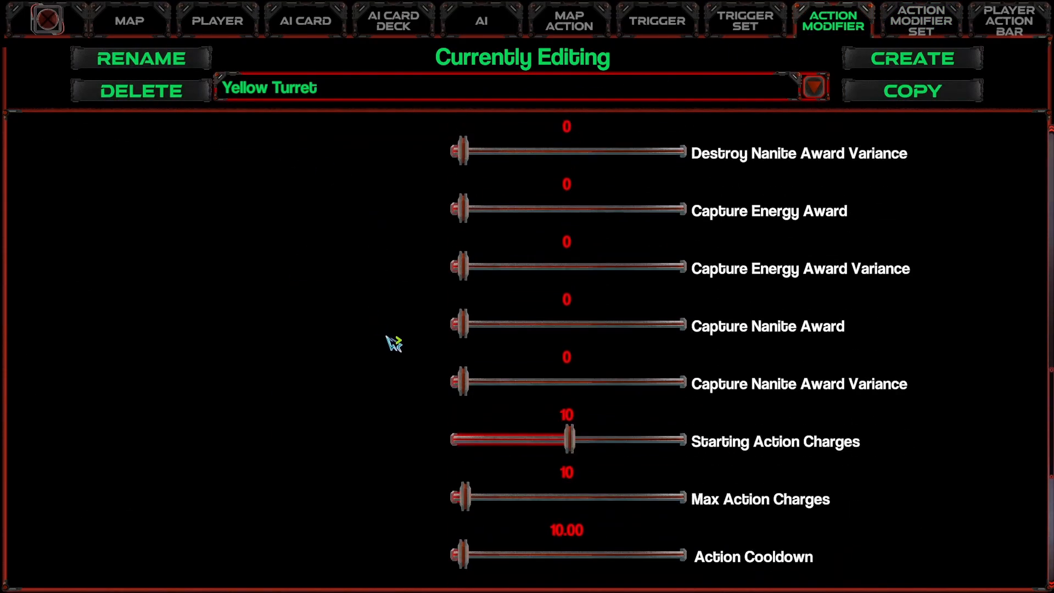
{"action": "scroll", "coordinate": [401, 333], "scroll_direction": "down", "scroll_amount": 2}
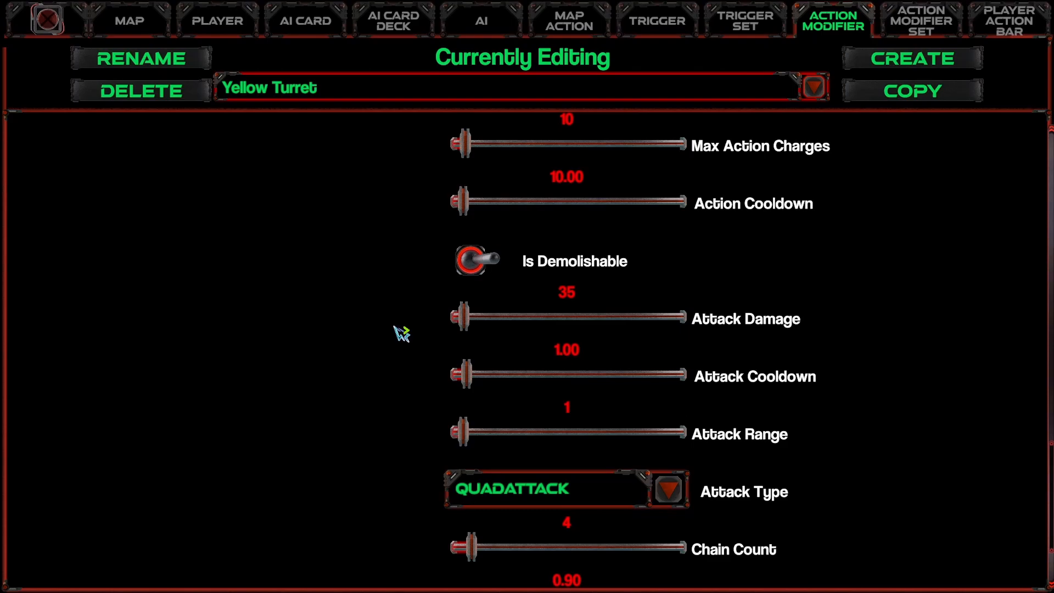
{"action": "scroll", "coordinate": [401, 333], "scroll_direction": "down", "scroll_amount": 1}
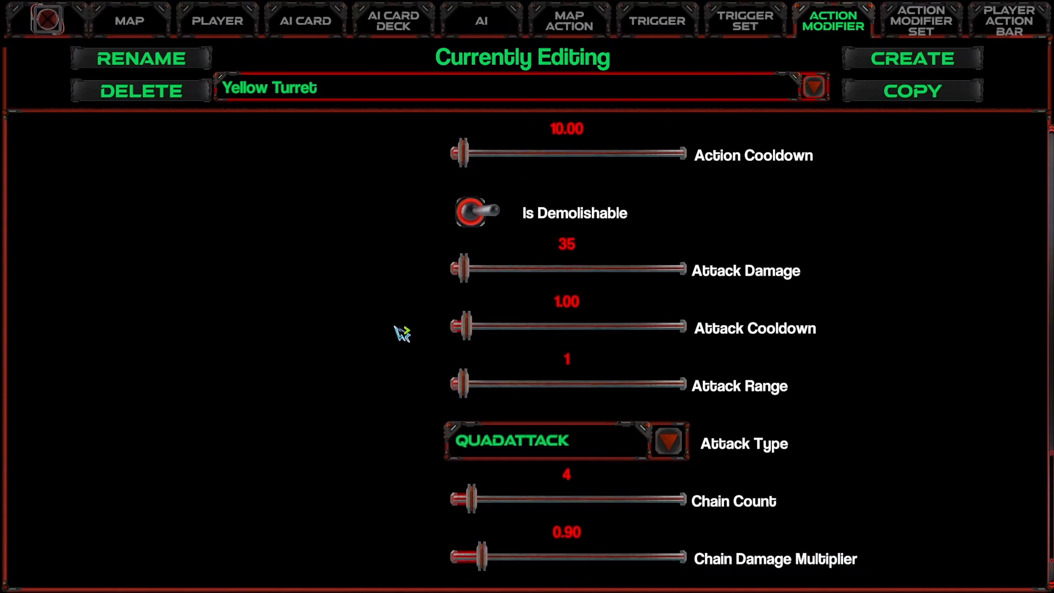
{"action": "scroll", "coordinate": [401, 333], "scroll_direction": "down", "scroll_amount": 2}
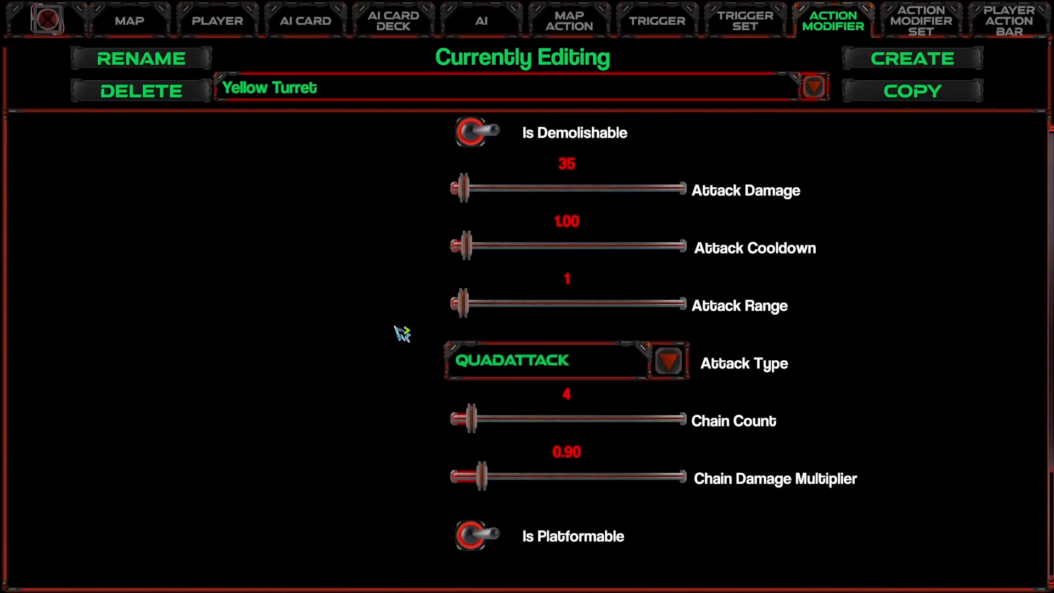
{"action": "type", "text": "3"}
{"action": "key", "text": "BackSpace"}
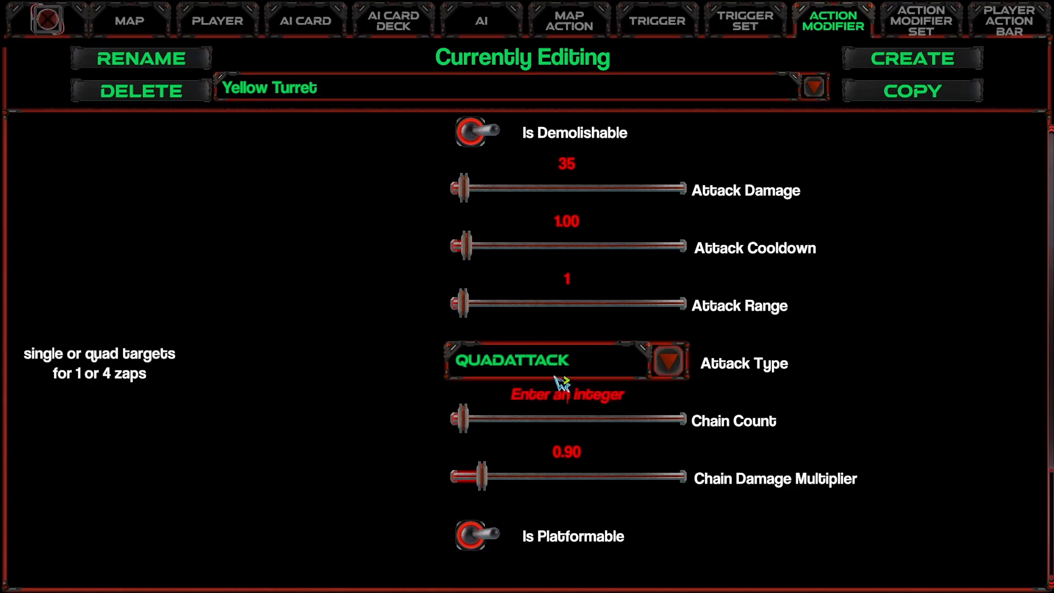
{"action": "type", "text": "4"}
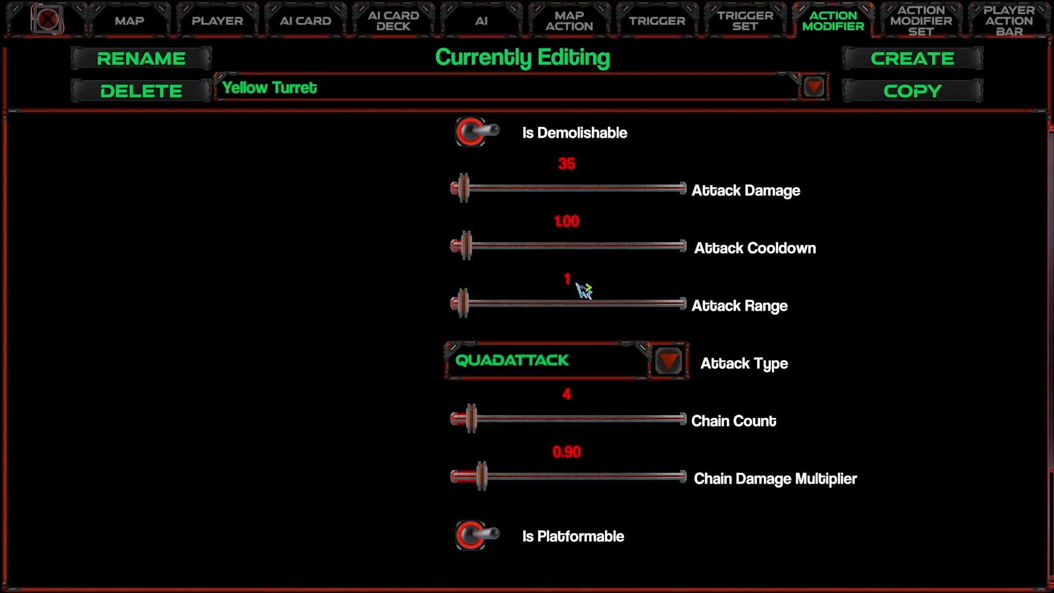
Set the Yellow Turret modifier's Attack Damage to 18 and its Attack Cooldown to 0.80.
{"action": "left_click", "coordinate": [567, 167]}
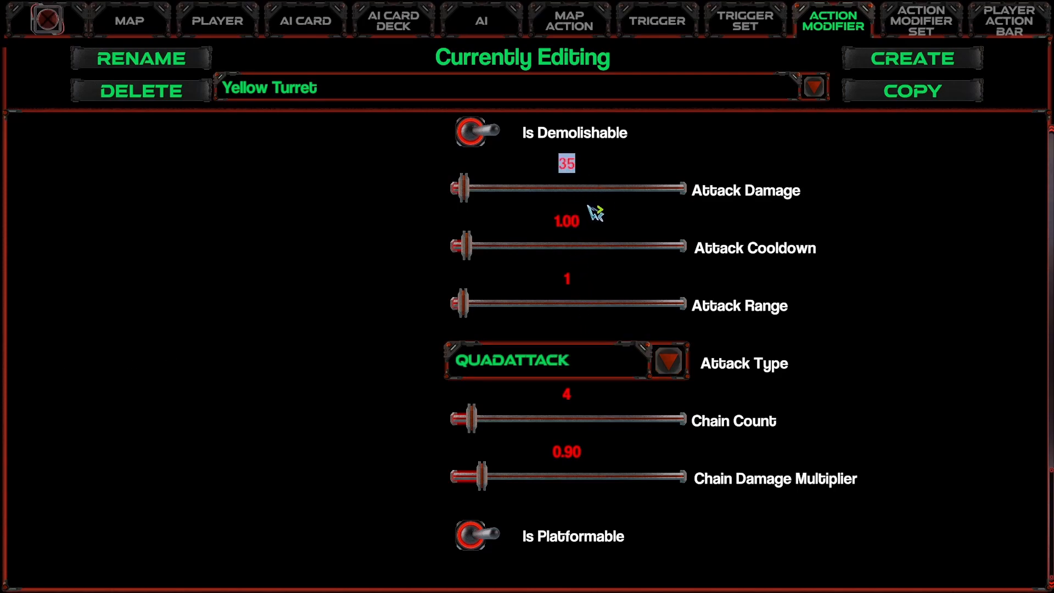
{"action": "type", "text": "20"}
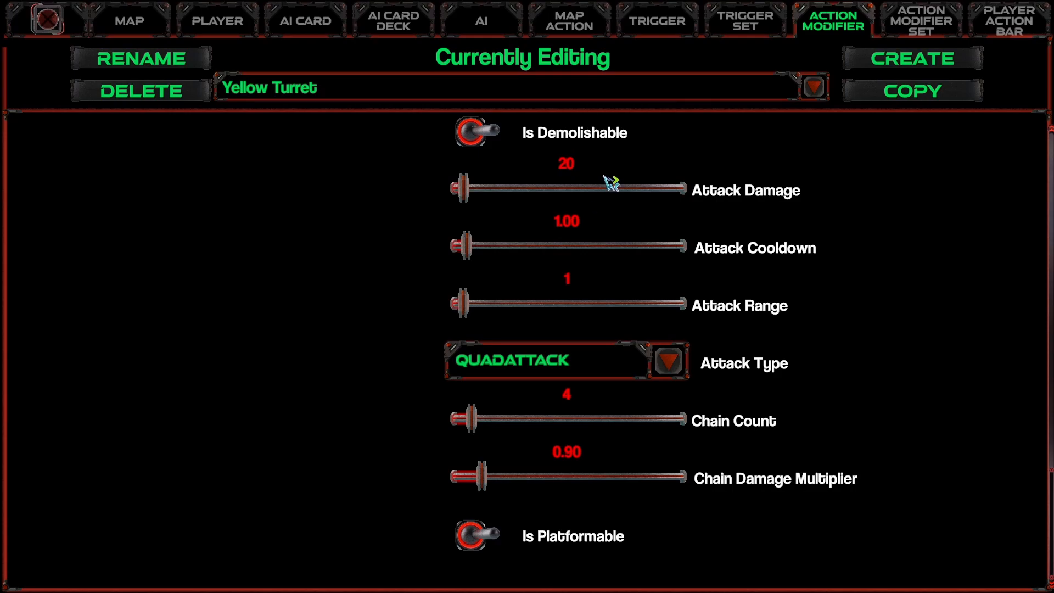
{"action": "left_click", "coordinate": [569, 219]}
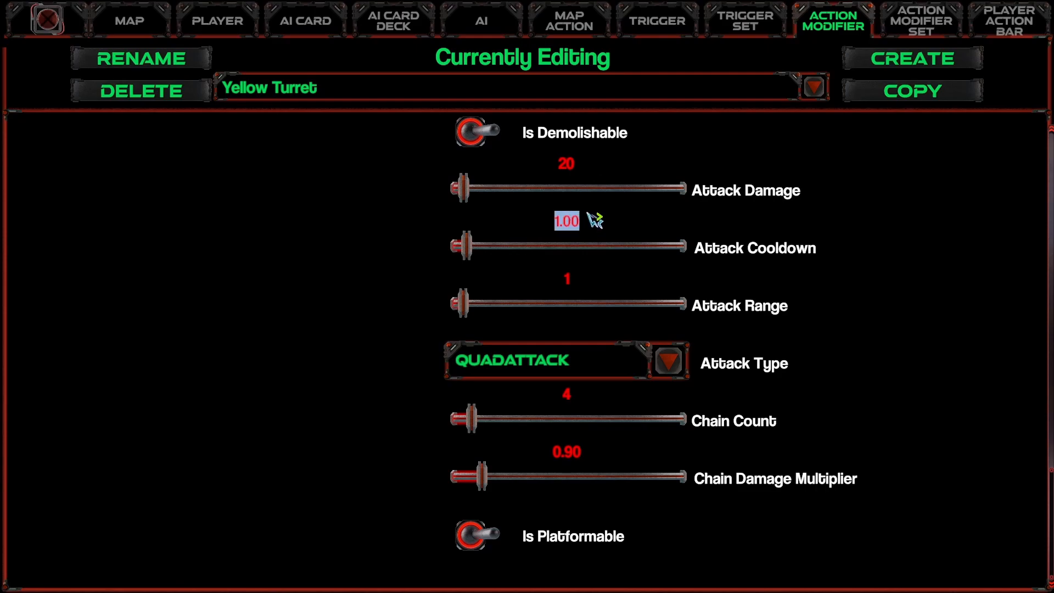
{"action": "type", "text": "08"}
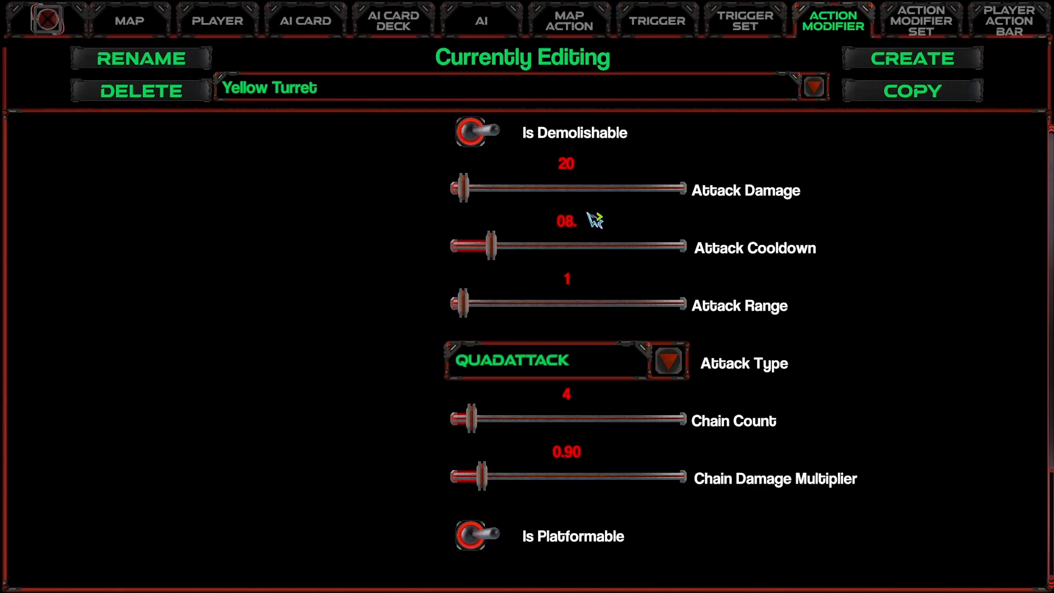
{"action": "type", "text": ".80"}
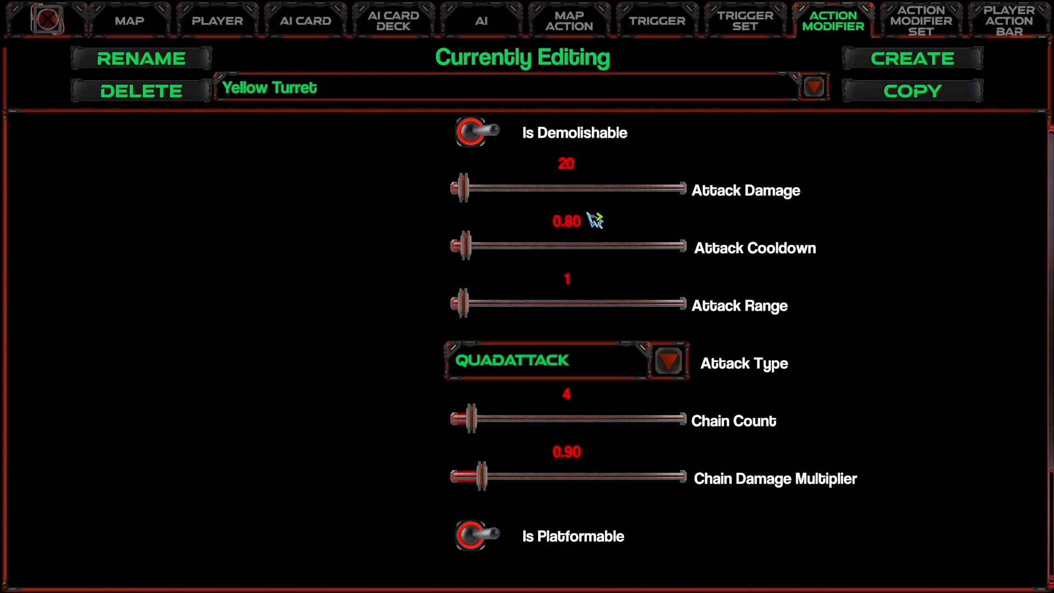
{"action": "double_click", "coordinate": [575, 162]}
{"action": "type", "text": "18"}
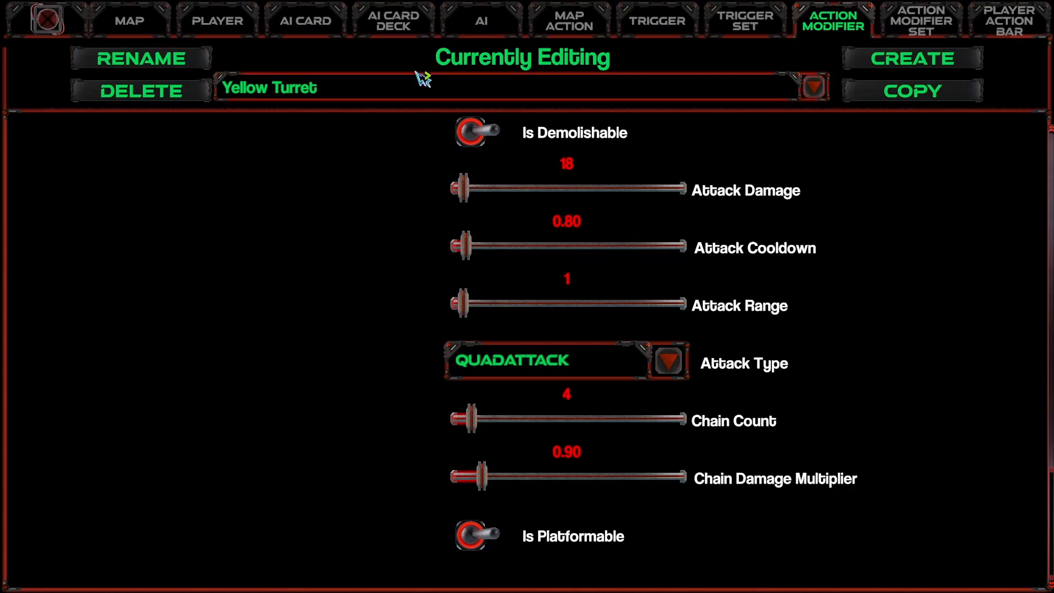
Set the Yellow Turret modifier's Health to 65.
{"action": "scroll", "coordinate": [630, 372], "scroll_direction": "up", "scroll_amount": 10}
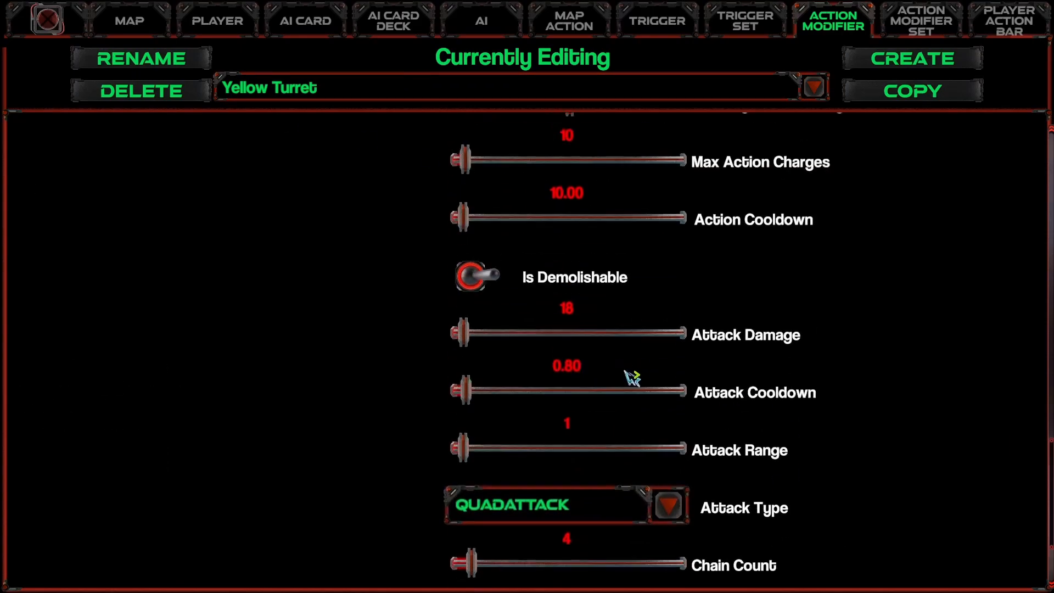
{"action": "scroll", "coordinate": [636, 371], "scroll_direction": "up", "scroll_amount": 10}
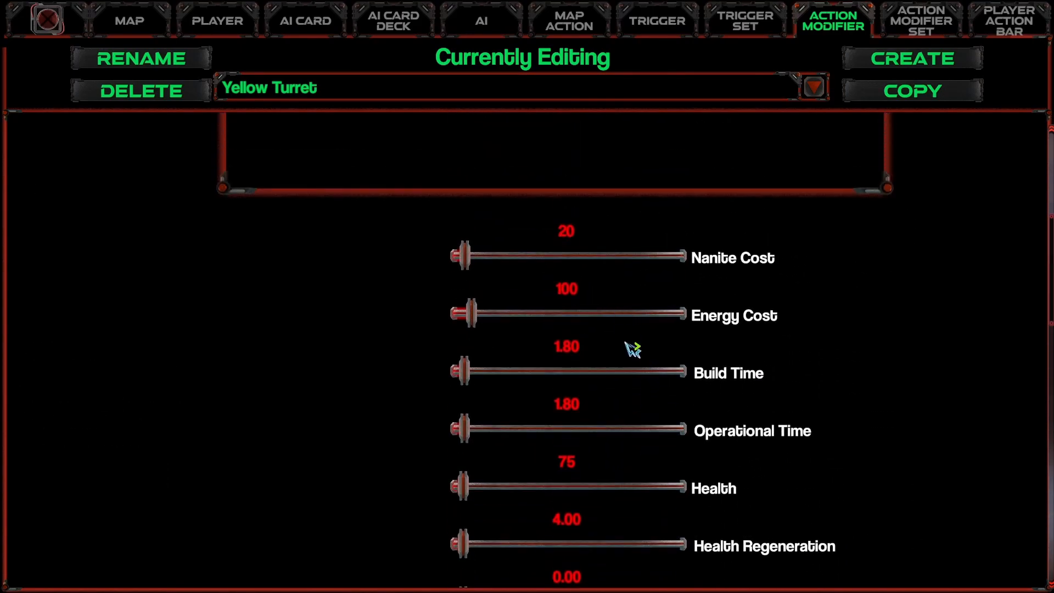
{"action": "scroll", "coordinate": [576, 356], "scroll_direction": "up", "scroll_amount": 3}
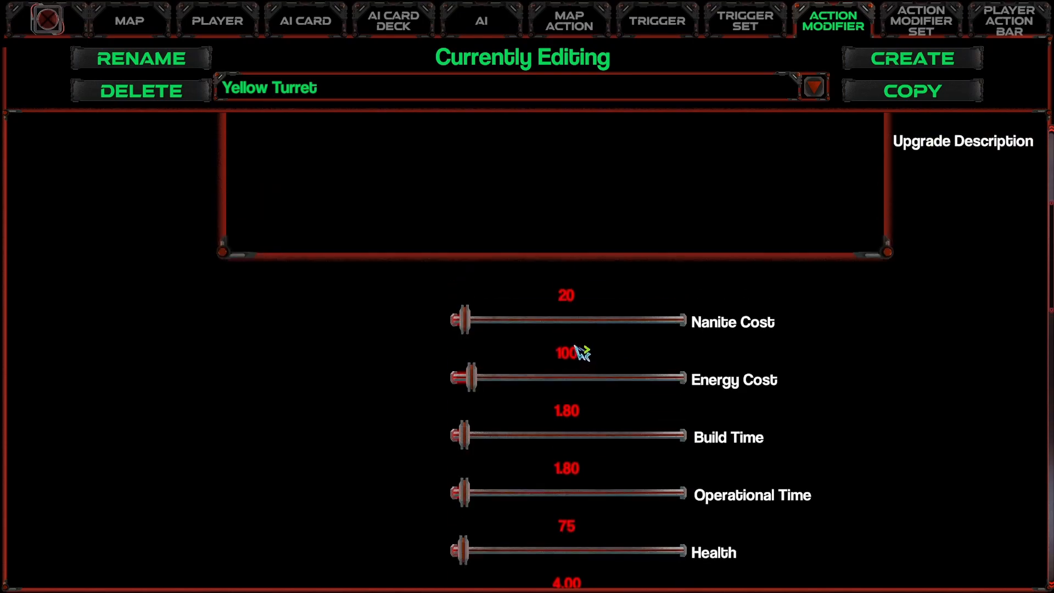
{"action": "left_click", "coordinate": [568, 462]}
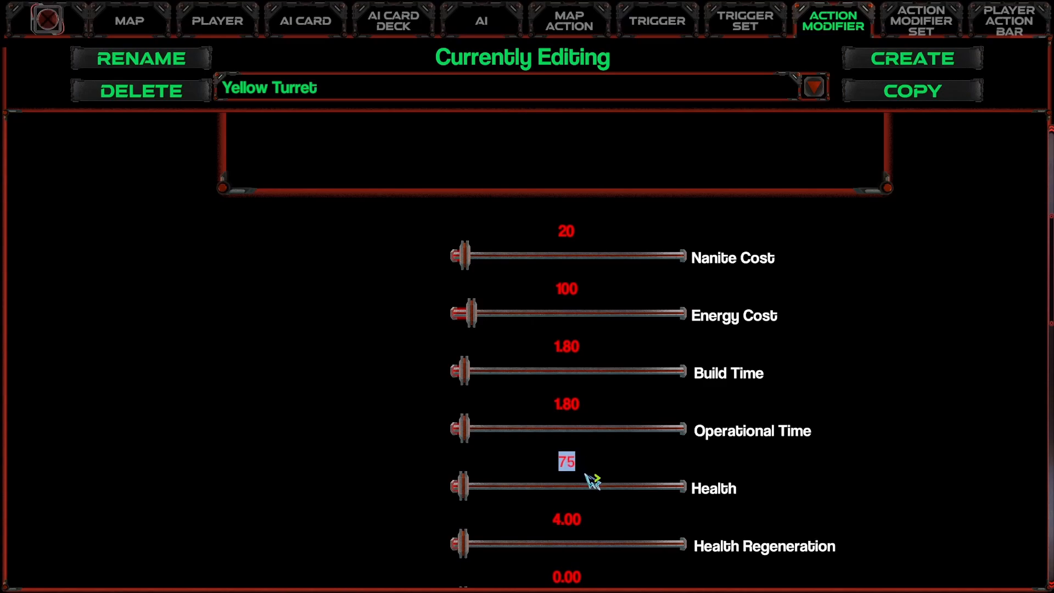
{"action": "type", "text": "65"}
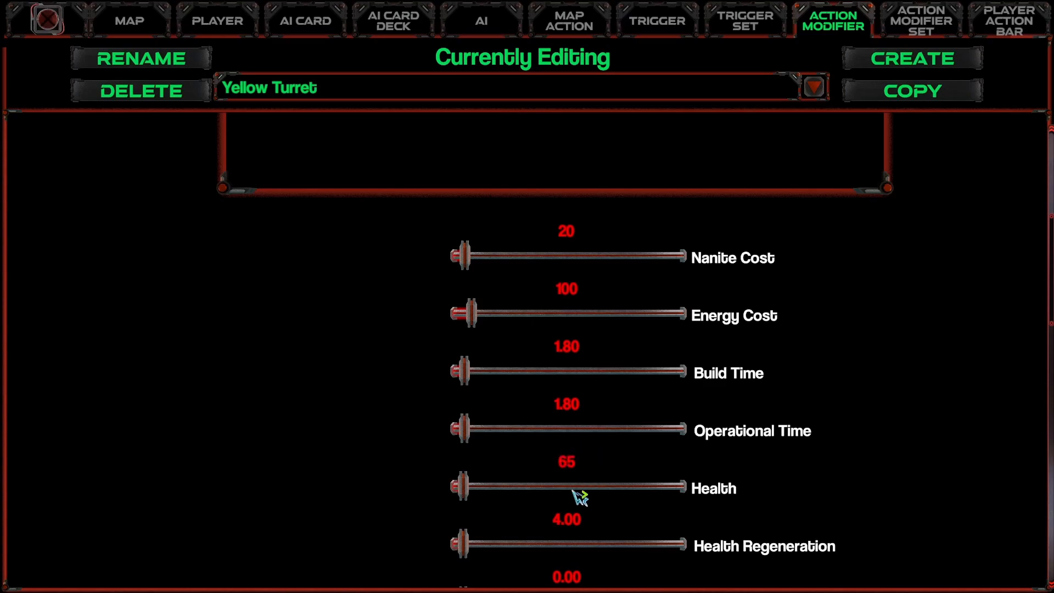
{"action": "scroll", "coordinate": [373, 440], "scroll_direction": "down", "scroll_amount": 4}
{"action": "scroll", "coordinate": [384, 442], "scroll_direction": "up", "scroll_amount": 2}
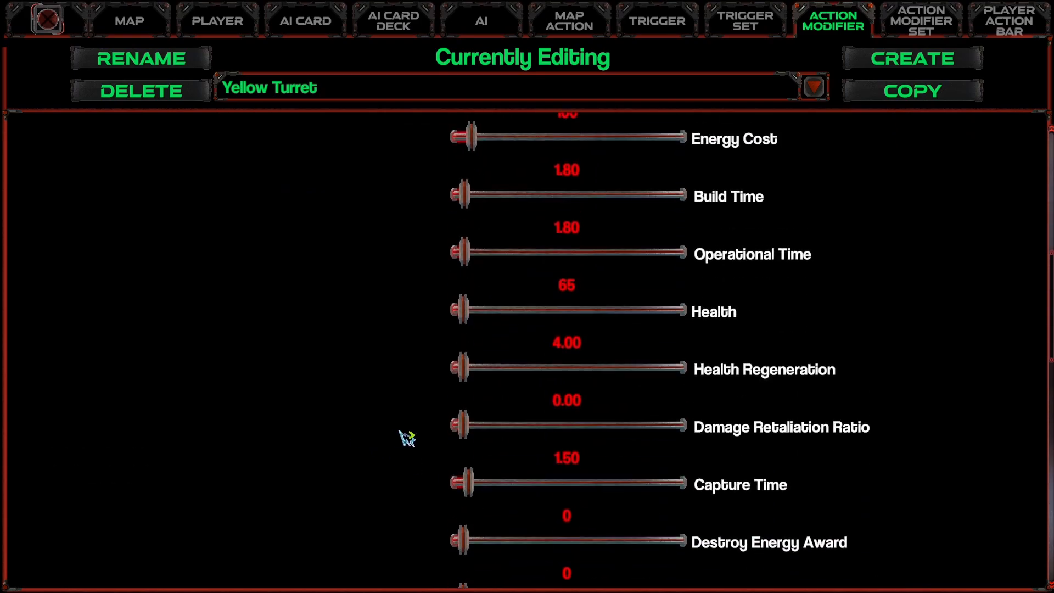
Return from the data editor to the map and inspect the upper yellow turret's updated stats.
{"action": "left_click", "coordinate": [186, 23]}
{"action": "left_click", "coordinate": [130, 21]}
{"action": "left_click", "coordinate": [47, 21]}
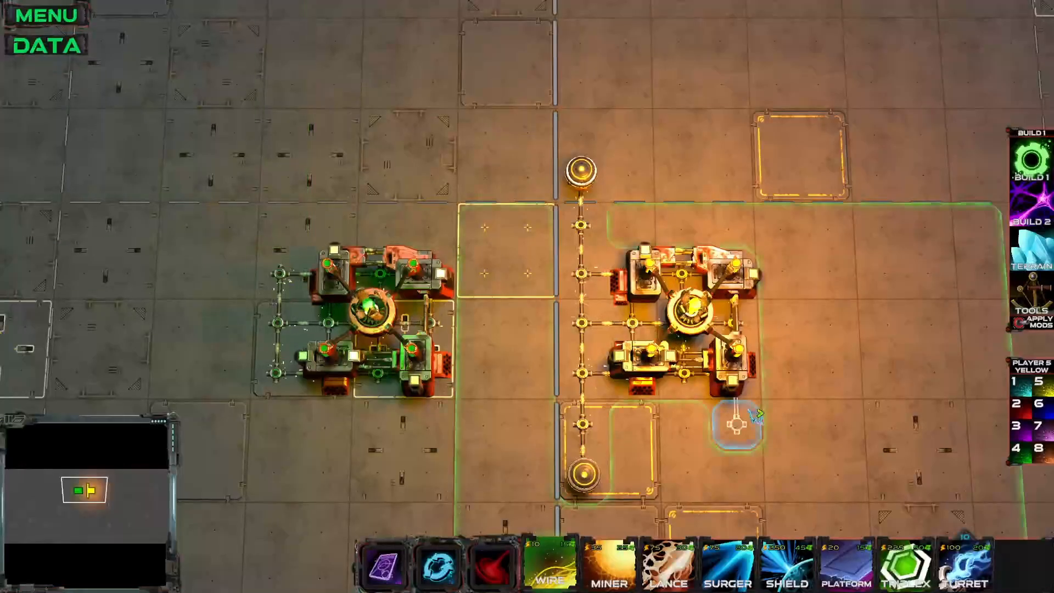
{"action": "mouse_move", "coordinate": [604, 200]}
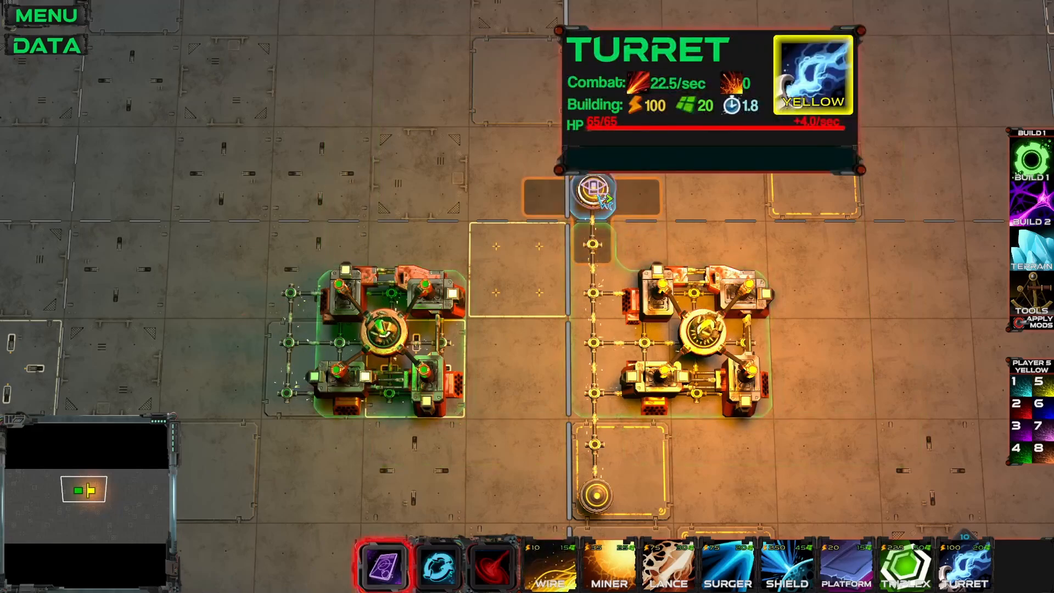
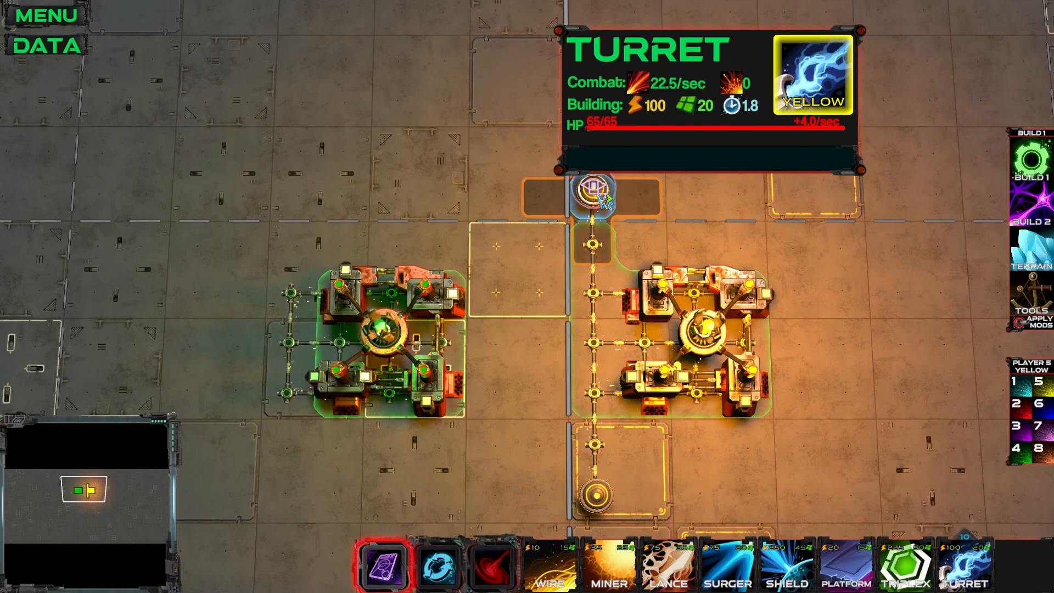
Place a temporary yellow Lance above Green's headquarters, check its stats against the turret's, and remove it.
{"action": "key", "text": "1"}
{"action": "key", "text": "3"}
{"action": "left_click", "coordinate": [453, 245]}
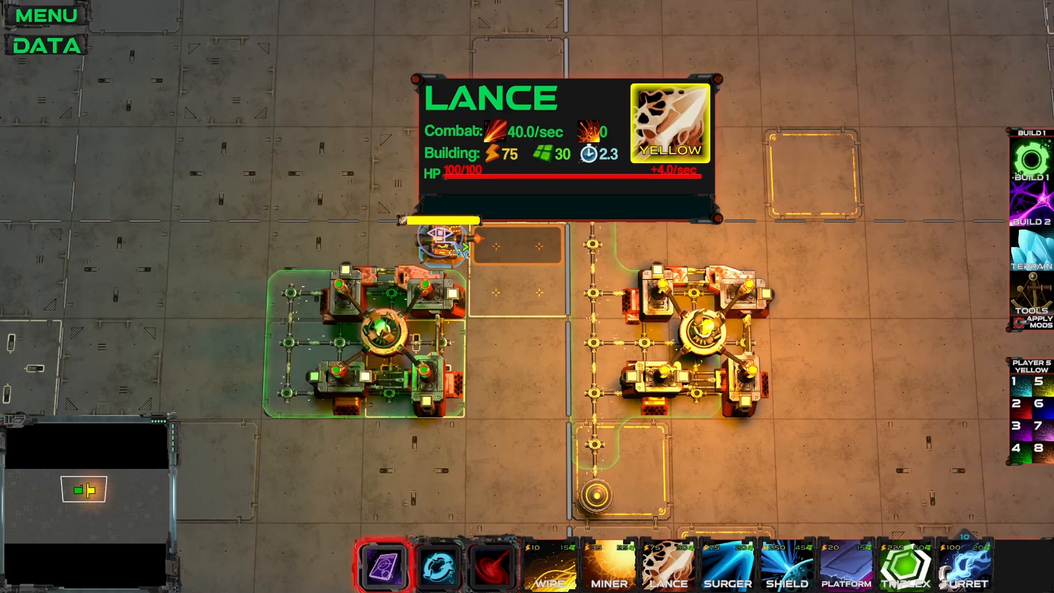
{"action": "key", "text": "3"}
{"action": "key", "text": "Delete"}
{"action": "middle_click_drag", "start_coordinate": [520, 212], "coordinate": [551, 231]}
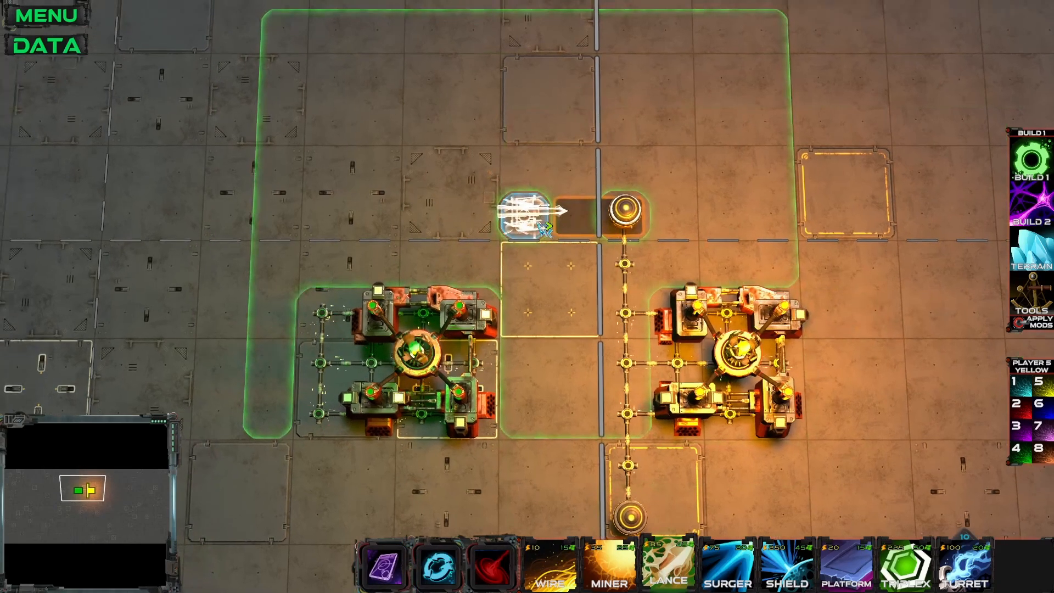
Try a column of Lances between the two bases beside Yellow's wire line and clear them again.
{"action": "left_click", "coordinate": [571, 259]}
{"action": "left_click", "coordinate": [580, 330]}
{"action": "left_click", "coordinate": [578, 365]}
{"action": "left_click", "coordinate": [577, 412]}
{"action": "key", "text": "Delete"}
{"action": "right_click", "coordinate": [611, 350]}
{"action": "mouse_move", "coordinate": [576, 357]}
{"action": "right_mouse_down"}
{"action": "mouse_move", "coordinate": [576, 263]}
{"action": "mouse_move", "coordinate": [586, 398]}
{"action": "right_mouse_up"}
{"action": "right_click", "coordinate": [580, 394]}
{"action": "right_click", "coordinate": [580, 365]}
{"action": "key", "text": "q"}
{"action": "left_click", "coordinate": [615, 363]}
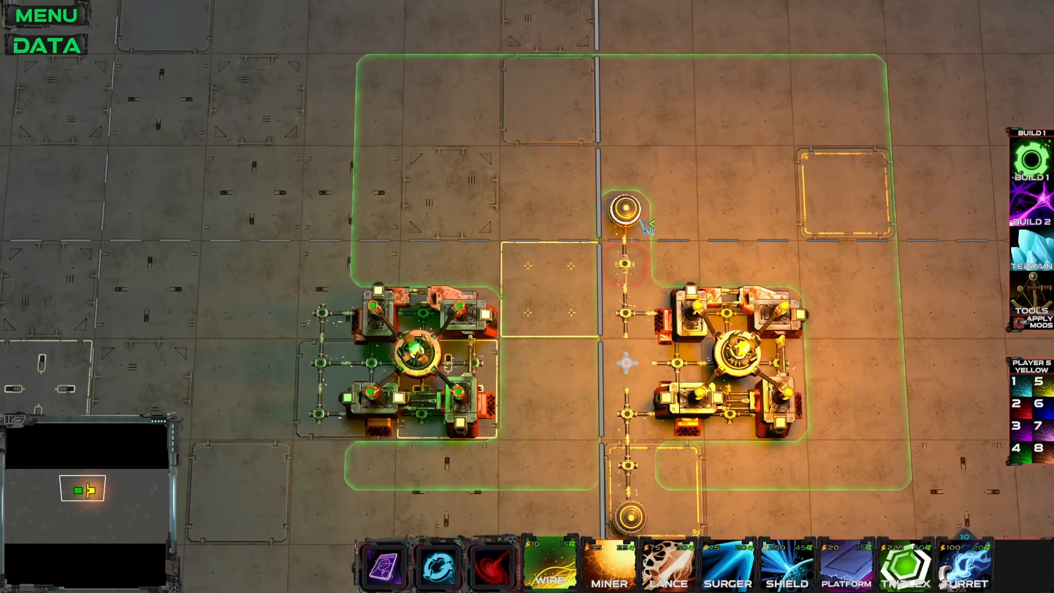
{"action": "key", "text": "Escape"}
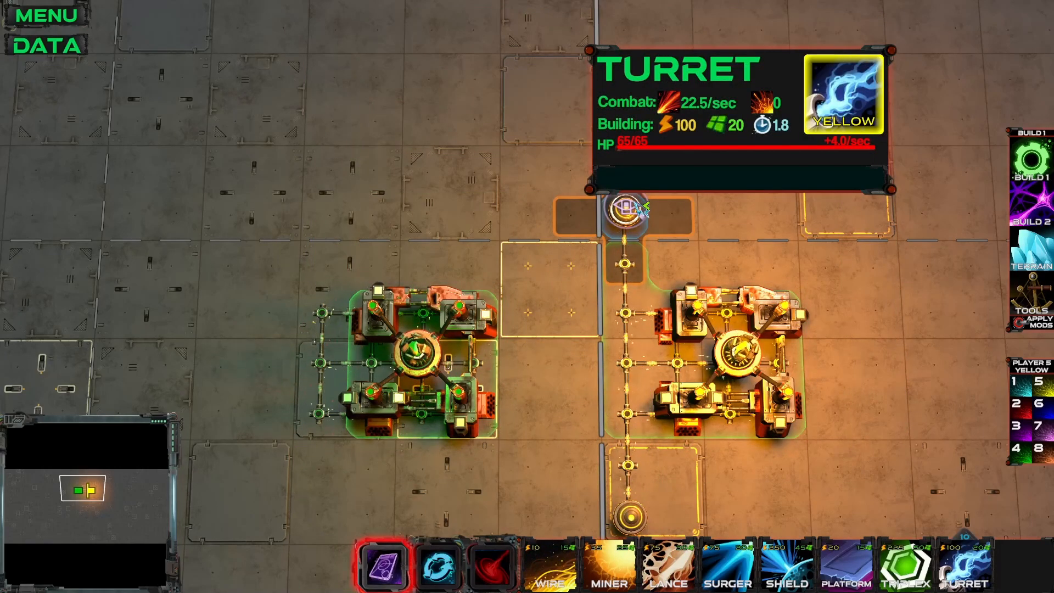
Add a branch of four Wires from Yellow's vertical wire line, running beside and past the upper turret.
{"action": "key", "text": "q"}
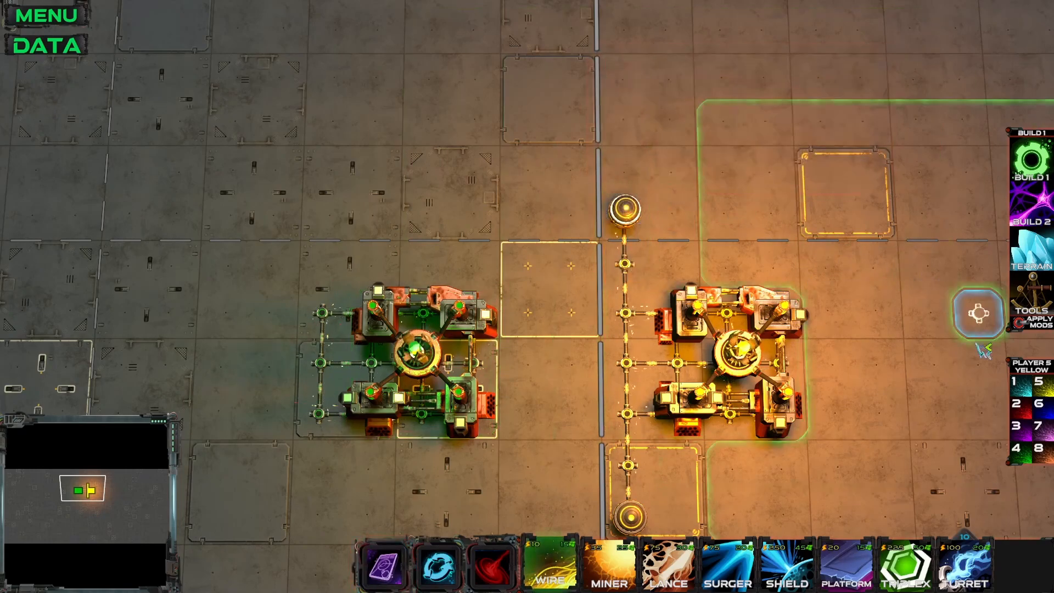
{"action": "middle_click_drag", "start_coordinate": [668, 279], "coordinate": [677, 293]}
{"action": "left_click", "coordinate": [673, 287]}
{"action": "left_click", "coordinate": [684, 239]}
{"action": "left_click", "coordinate": [747, 241]}
{"action": "left_click", "coordinate": [784, 240]}
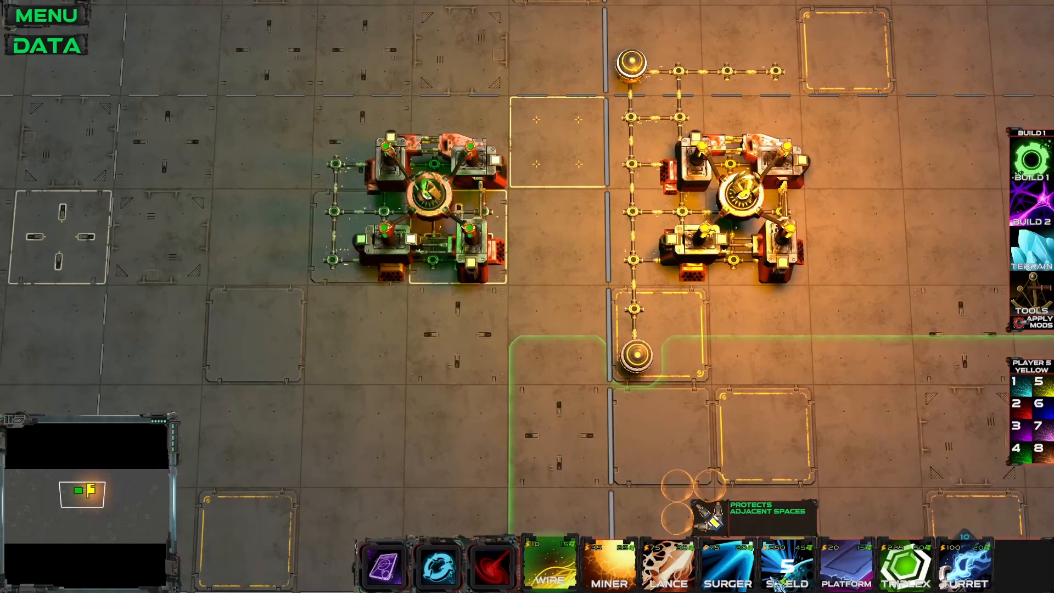
Place Shields beside Yellow's wire line near the upper and lower turrets and preview another Shield's coverage around the upper turret.
{"action": "left_click", "coordinate": [773, 577]}
{"action": "key", "text": "w"}
{"action": "left_click", "coordinate": [679, 239]}
{"action": "left_click", "coordinate": [681, 444]}
{"action": "middle_click_drag", "start_coordinate": [730, 476], "coordinate": [713, 453]}
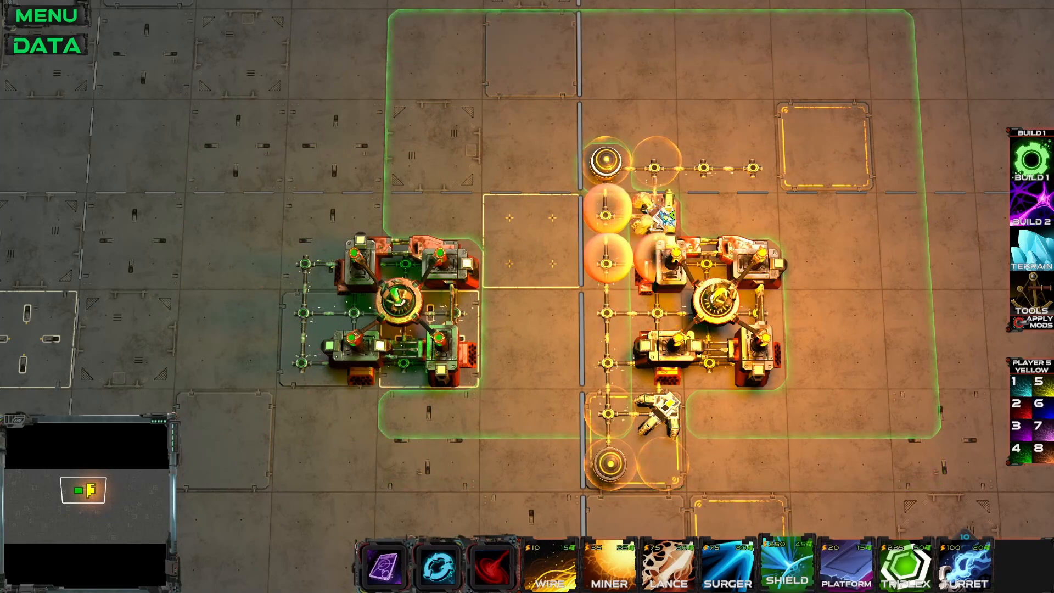
{"action": "left_click", "coordinate": [665, 184]}
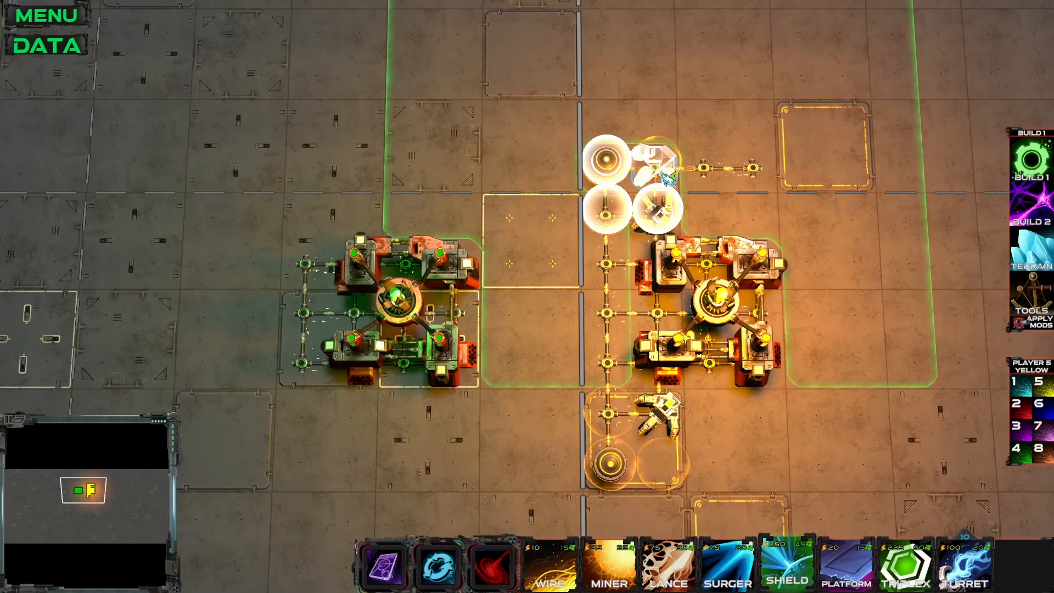
{"action": "key", "text": "w"}
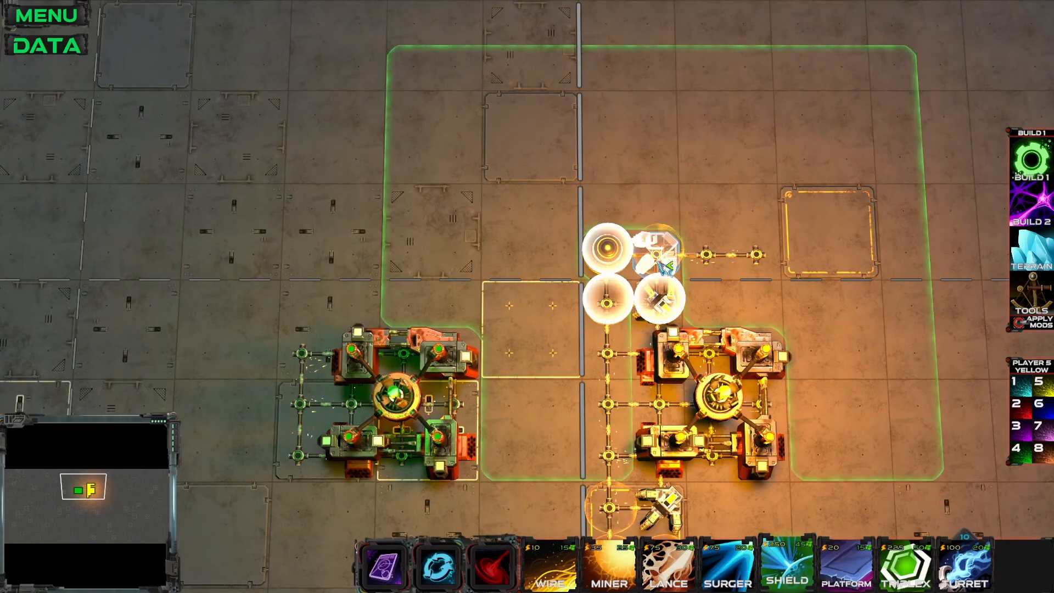
{"action": "middle_click_drag", "start_coordinate": [659, 235], "coordinate": [704, 207]}
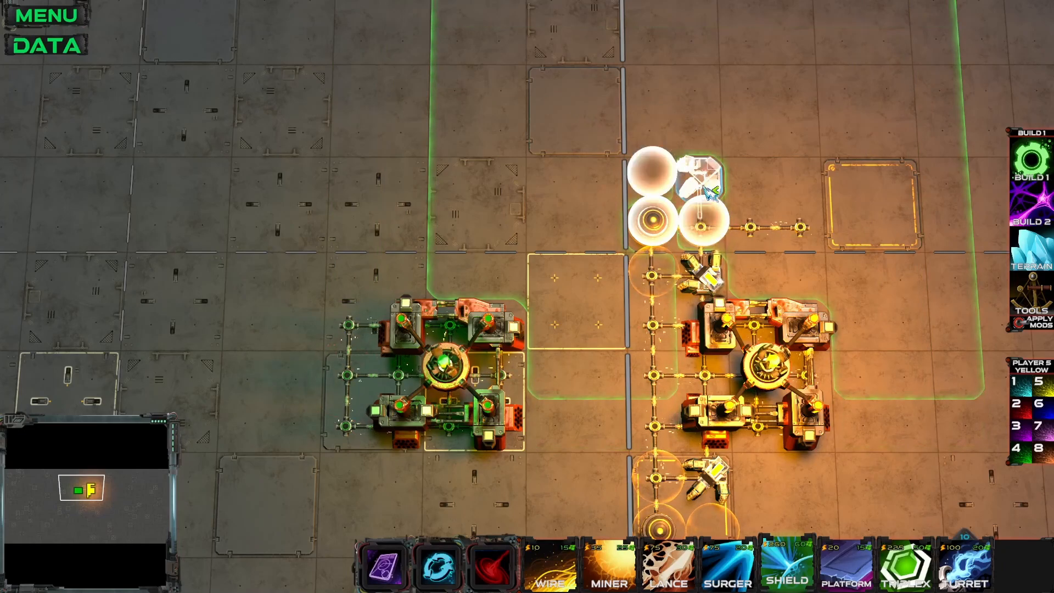
Create a new action modifier for the SHIELD action in the map's data editor and name it Yellow Shield.
{"action": "left_click", "coordinate": [47, 45]}
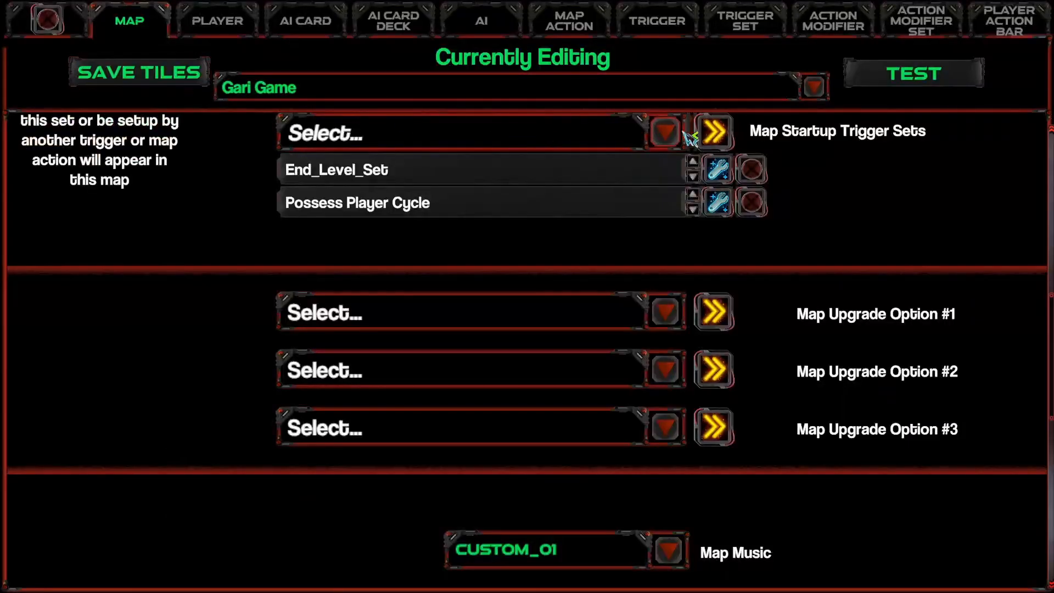
{"action": "left_click", "coordinate": [853, 22]}
{"action": "left_click", "coordinate": [912, 59]}
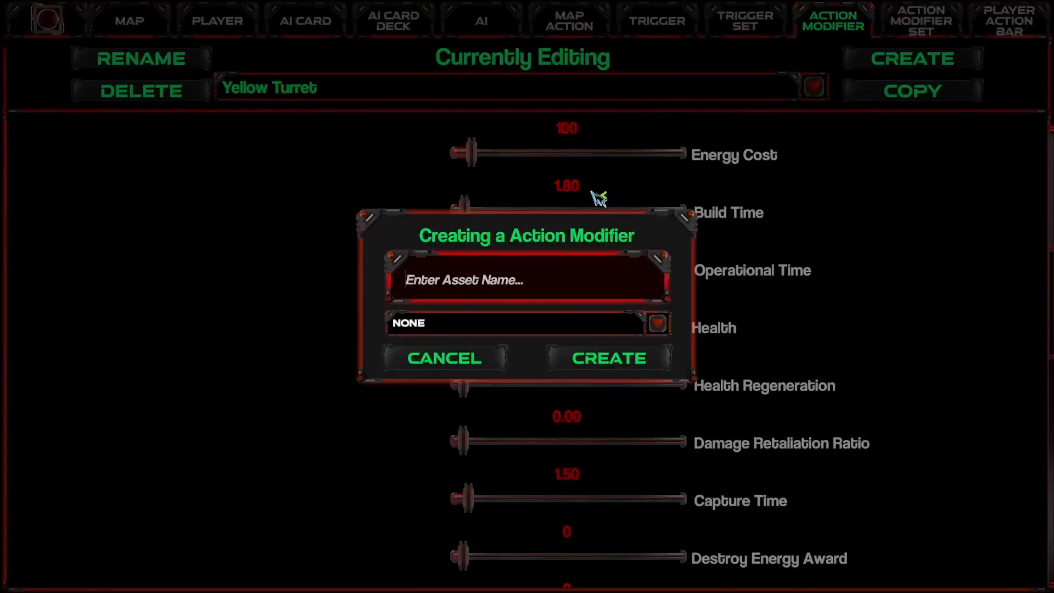
{"action": "left_click", "coordinate": [497, 323]}
{"action": "scroll", "coordinate": [439, 472], "scroll_direction": "down", "scroll_amount": 2}
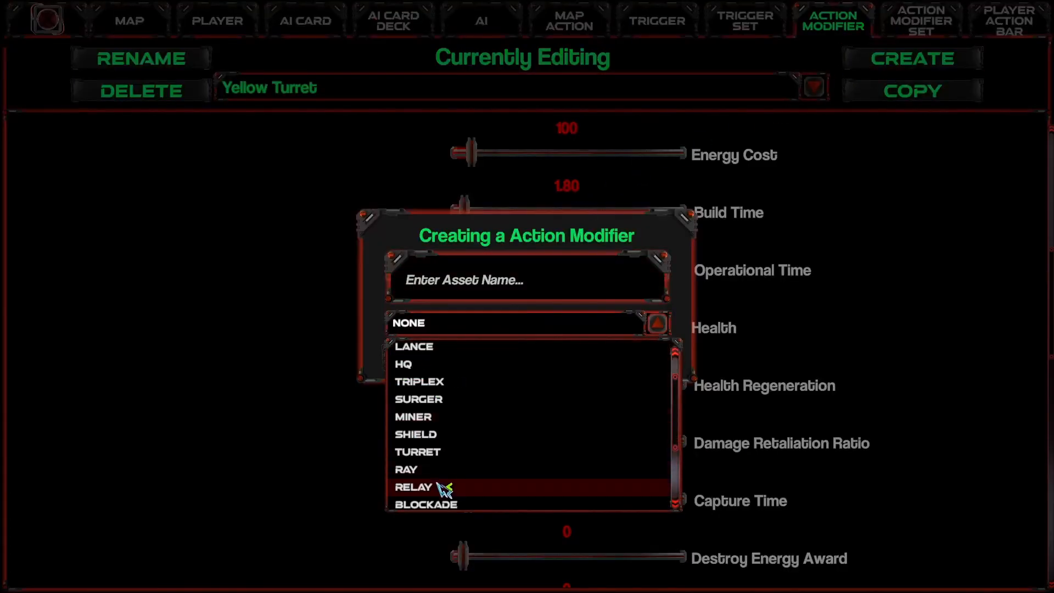
{"action": "left_click", "coordinate": [436, 433]}
{"action": "left_click", "coordinate": [475, 281]}
{"action": "type", "text": "Yell"}
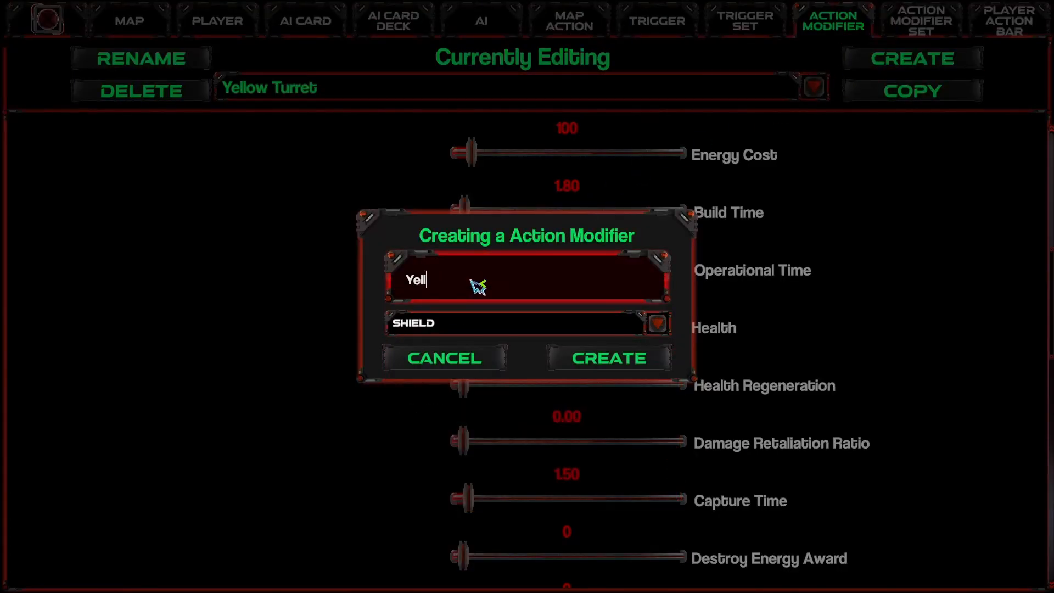
{"action": "type", "text": "ow Shield"}
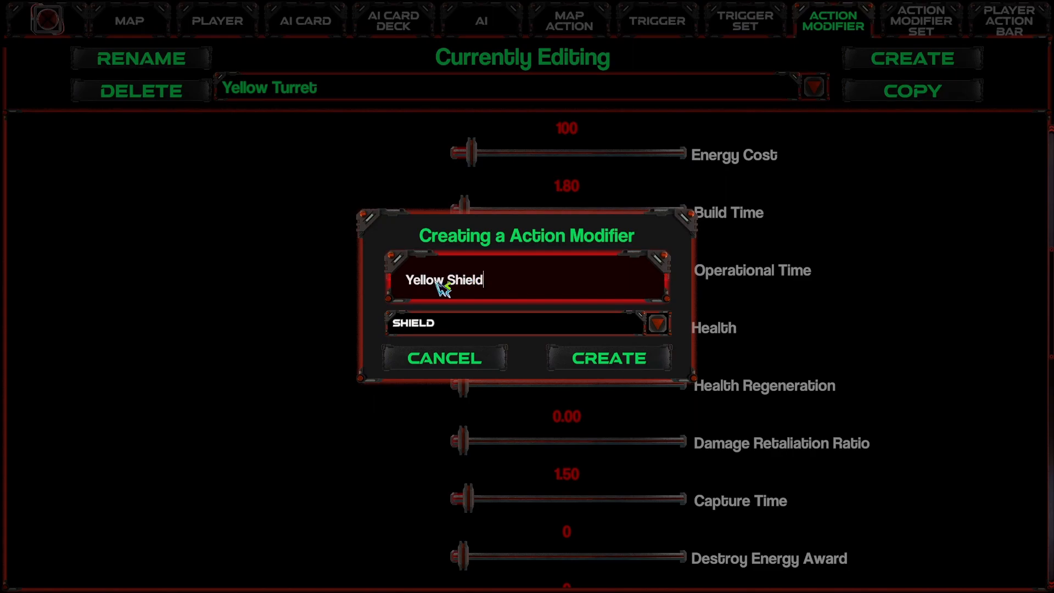
{"action": "left_click", "coordinate": [659, 362]}
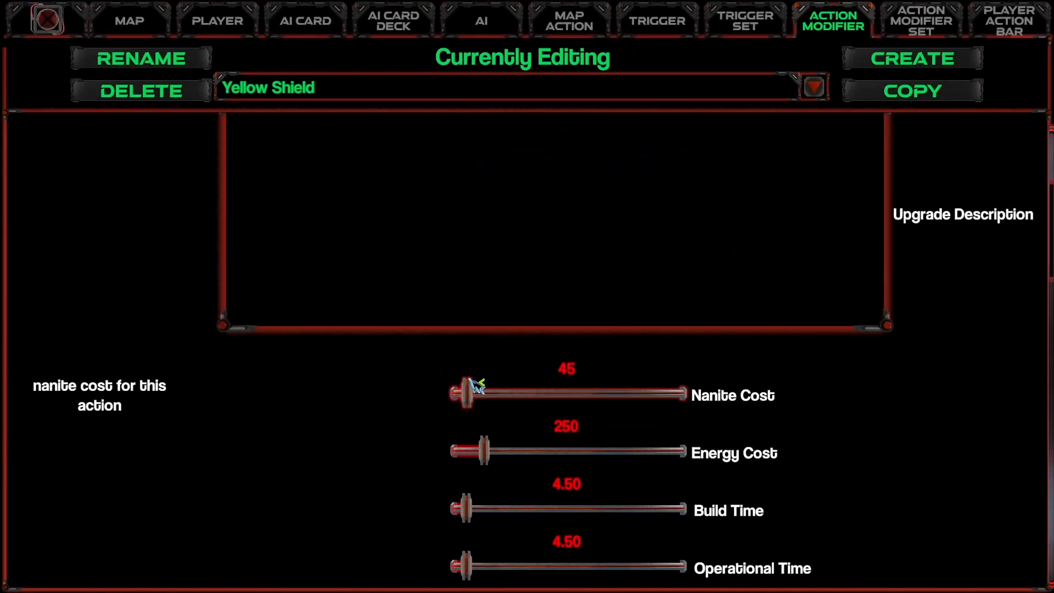
Set the Yellow Shield modifier's Energy Cost to 200 and its Build Time to 4.
{"action": "left_click", "coordinate": [571, 431]}
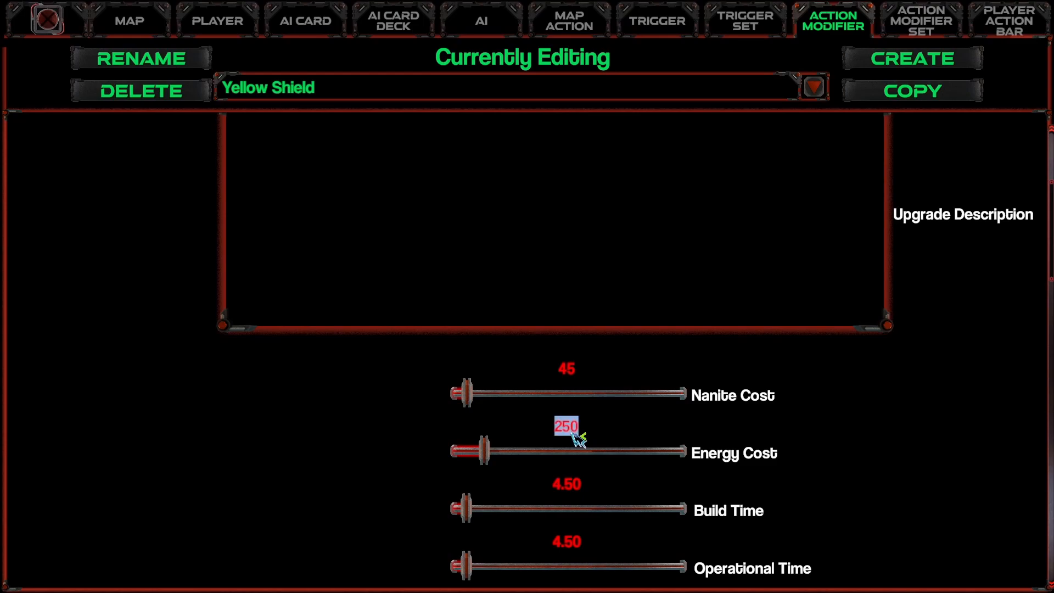
{"action": "type", "text": "200"}
{"action": "left_click", "coordinate": [569, 484]}
{"action": "type", "text": "4"}
{"action": "key", "text": "Return"}
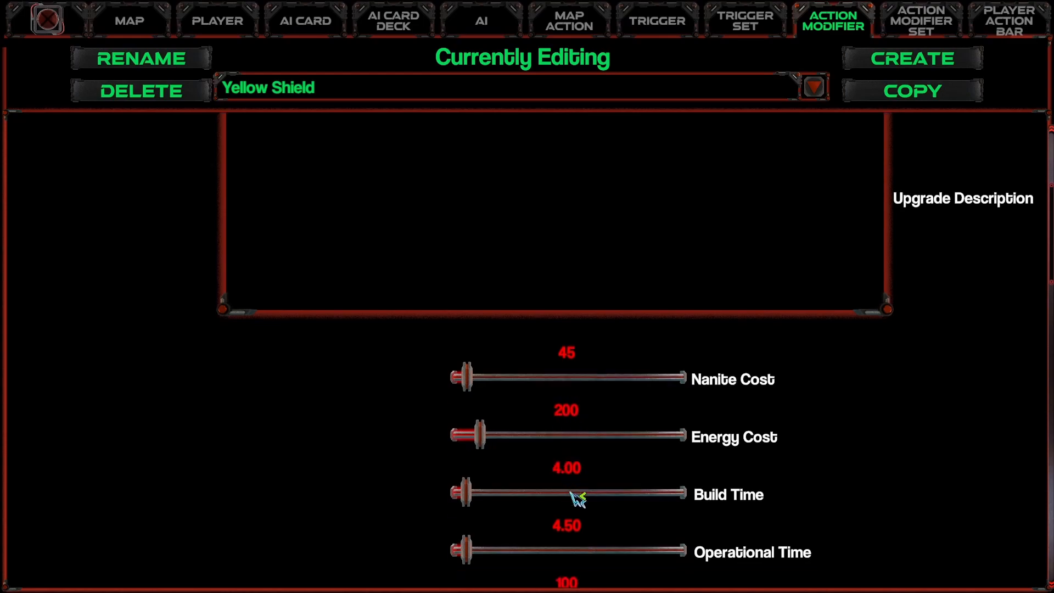
Set the Yellow Shield modifier's Operational Time to 4 and its Health to 80.
{"action": "left_click", "coordinate": [567, 521]}
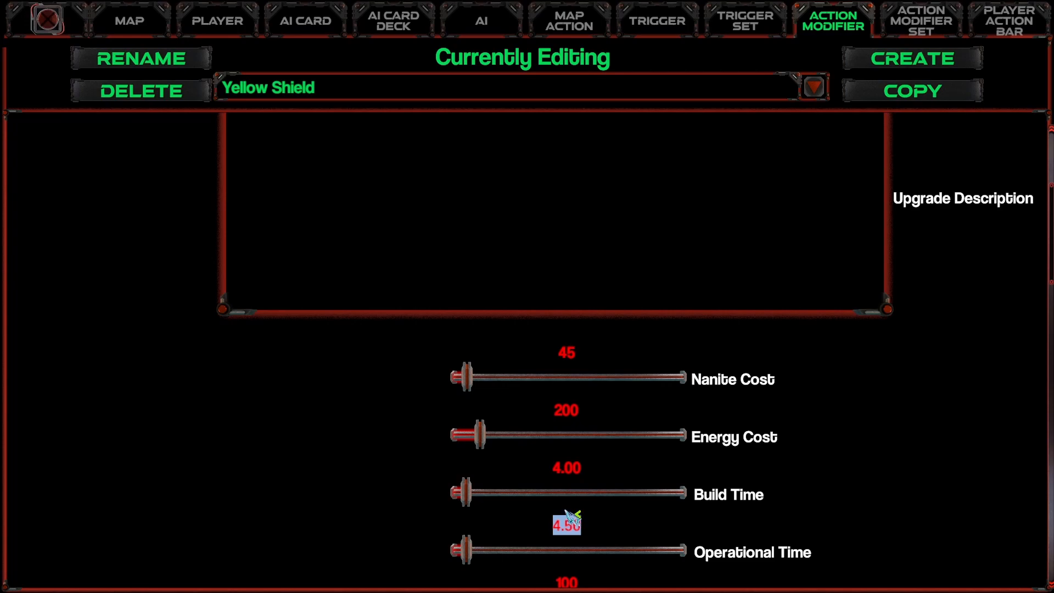
{"action": "type", "text": "4"}
{"action": "key", "text": "Return"}
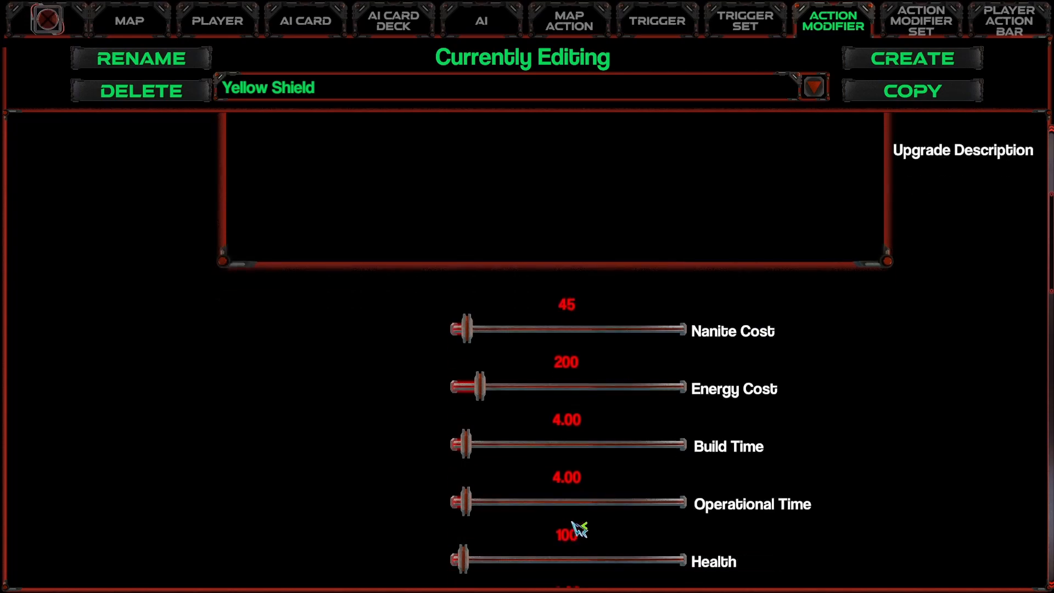
{"action": "left_click", "coordinate": [572, 503]}
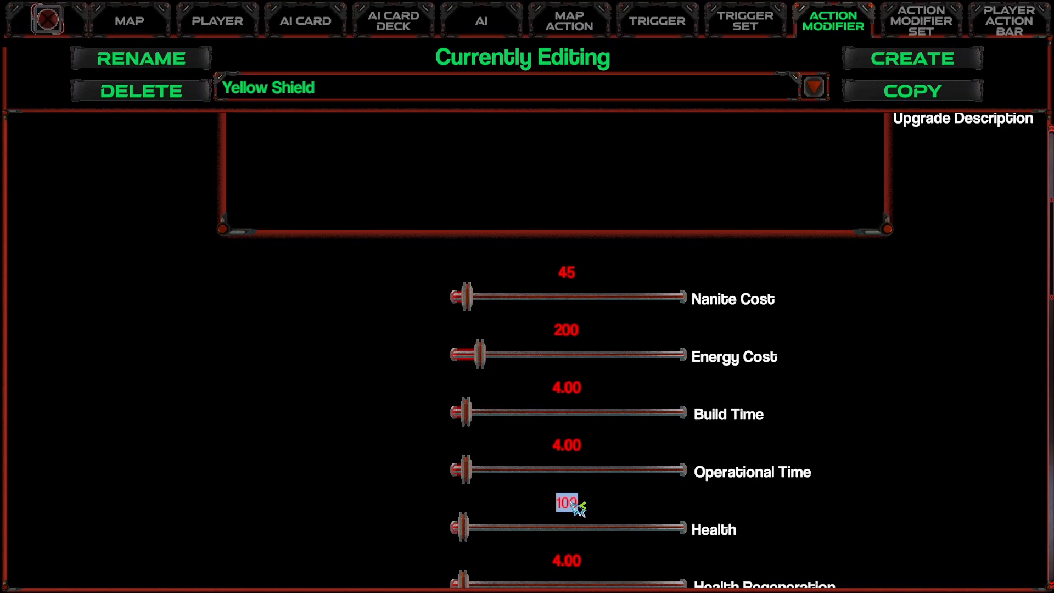
{"action": "type", "text": "80"}
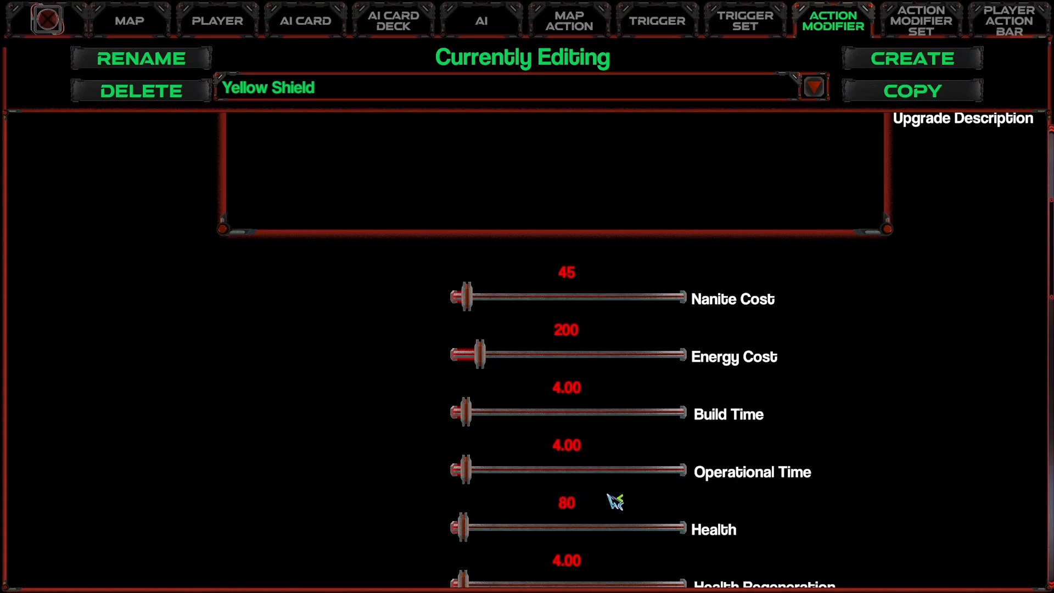
{"action": "key", "text": "Return"}
Set the Yellow Shield modifier's Total Shields to 650, leaving the costs, awards and action charges as they are.
{"action": "left_click", "coordinate": [568, 254]}
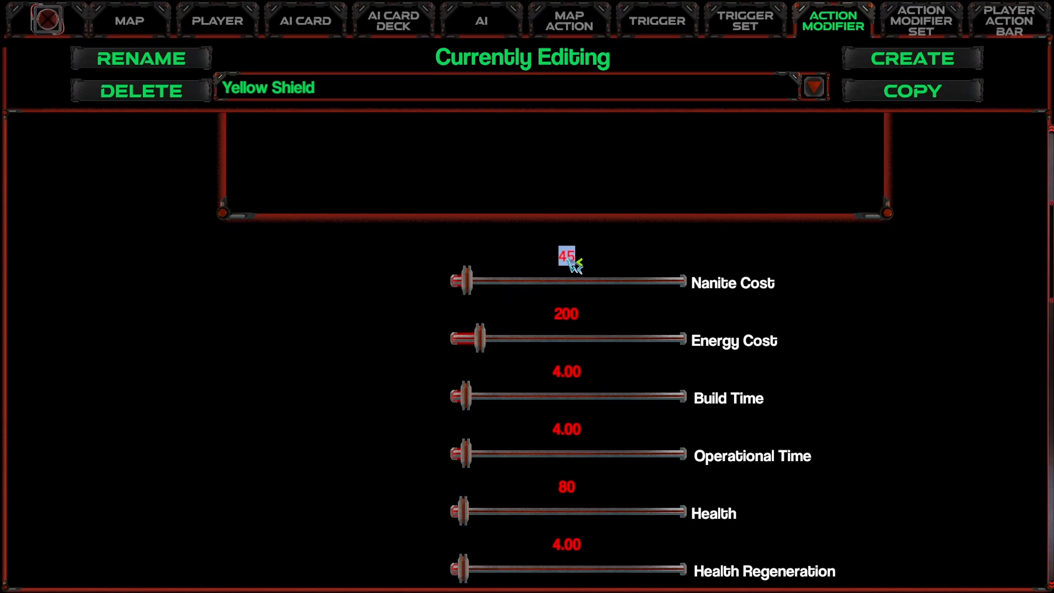
{"action": "scroll", "coordinate": [376, 353], "scroll_direction": "down", "scroll_amount": 3}
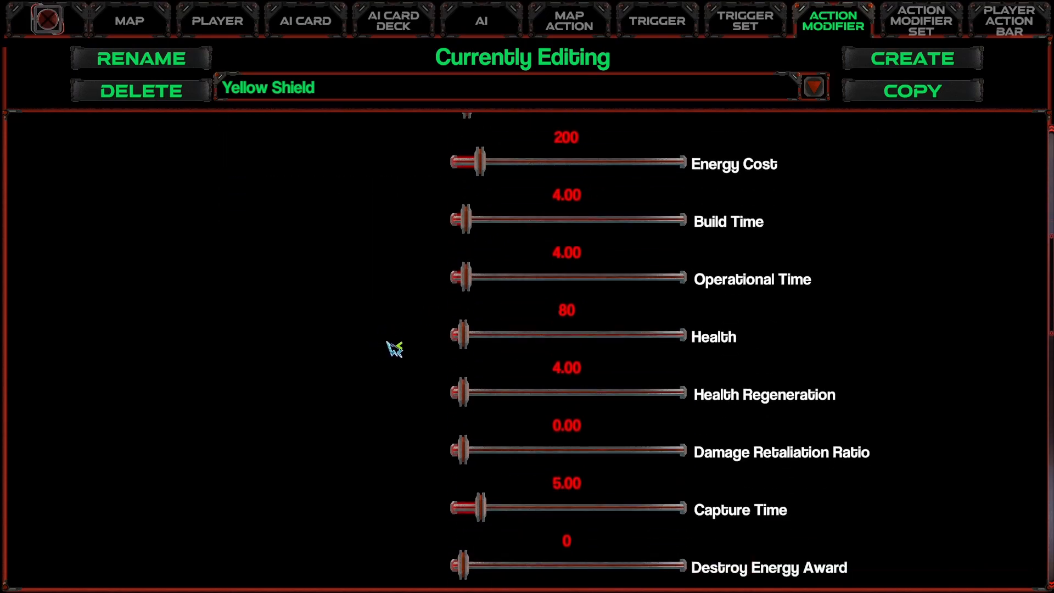
{"action": "scroll", "coordinate": [393, 349], "scroll_direction": "down", "scroll_amount": 1}
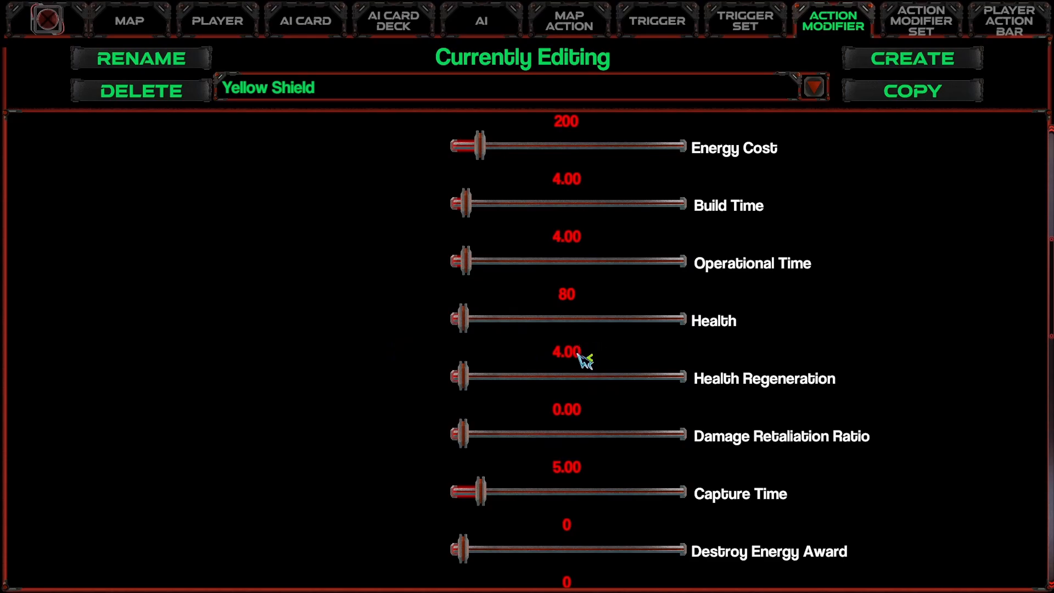
{"action": "scroll", "coordinate": [607, 363], "scroll_direction": "down", "scroll_amount": 1}
{"action": "scroll", "coordinate": [609, 366], "scroll_direction": "down", "scroll_amount": 6}
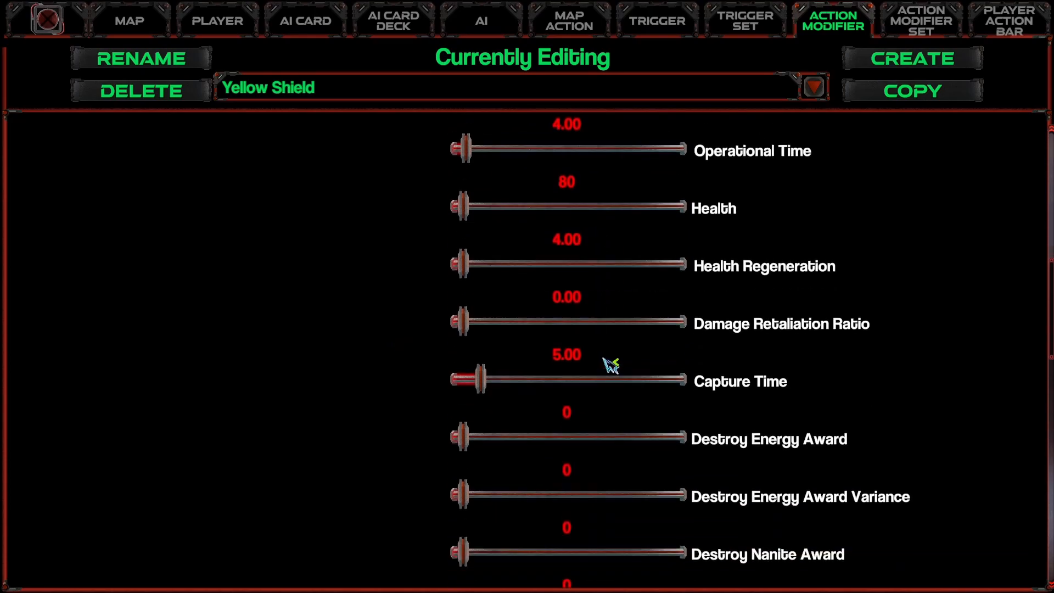
{"action": "scroll", "coordinate": [612, 365], "scroll_direction": "down", "scroll_amount": 4}
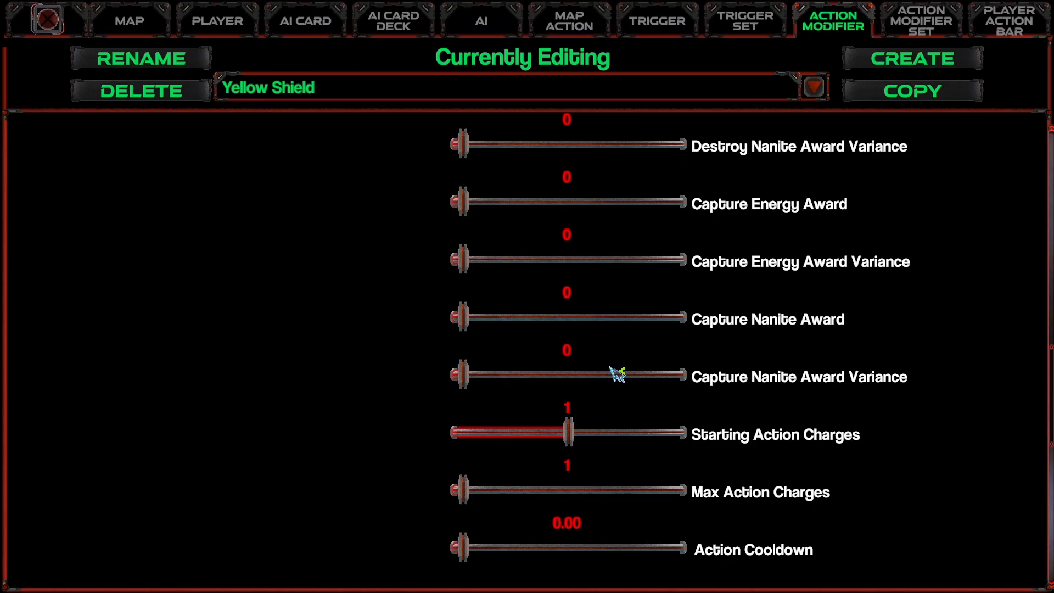
{"action": "left_click", "coordinate": [563, 408]}
{"action": "scroll", "coordinate": [635, 426], "scroll_direction": "down", "scroll_amount": 2}
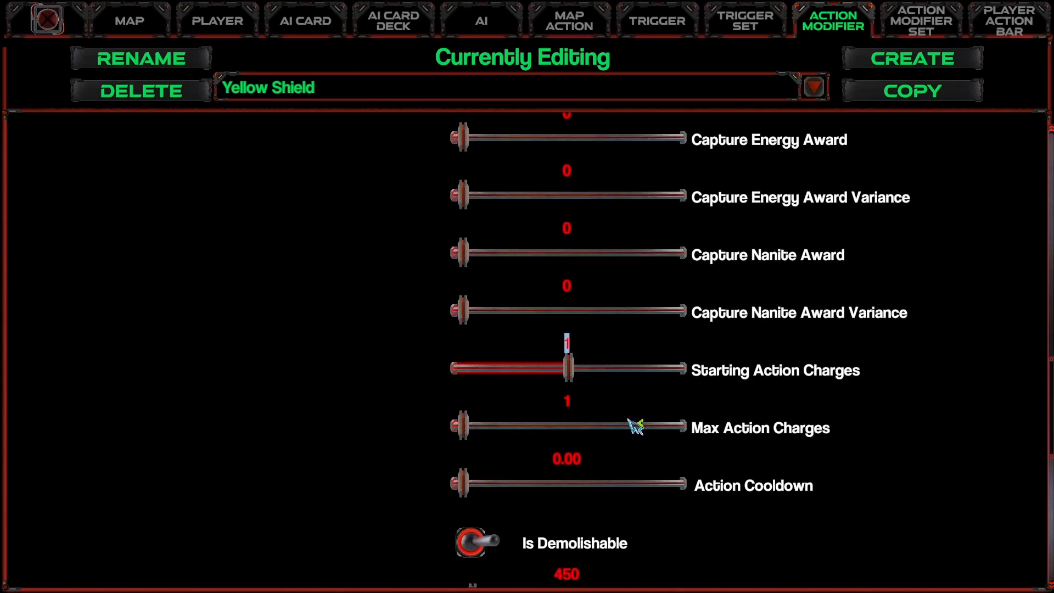
{"action": "scroll", "coordinate": [592, 442], "scroll_direction": "down", "scroll_amount": 2}
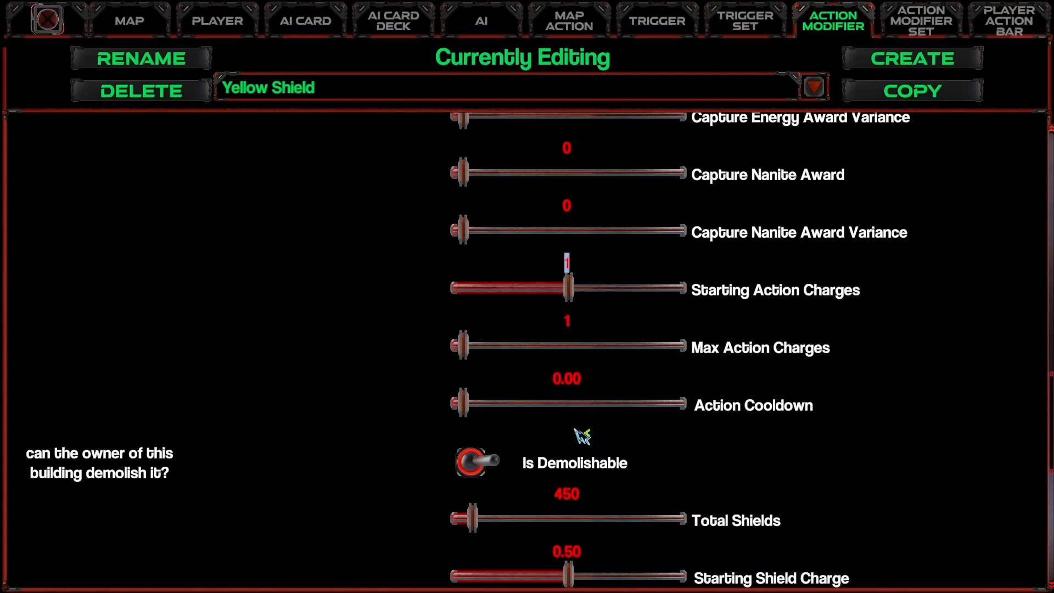
{"action": "scroll", "coordinate": [659, 351], "scroll_direction": "down", "scroll_amount": 2}
{"action": "scroll", "coordinate": [620, 358], "scroll_direction": "down", "scroll_amount": 4}
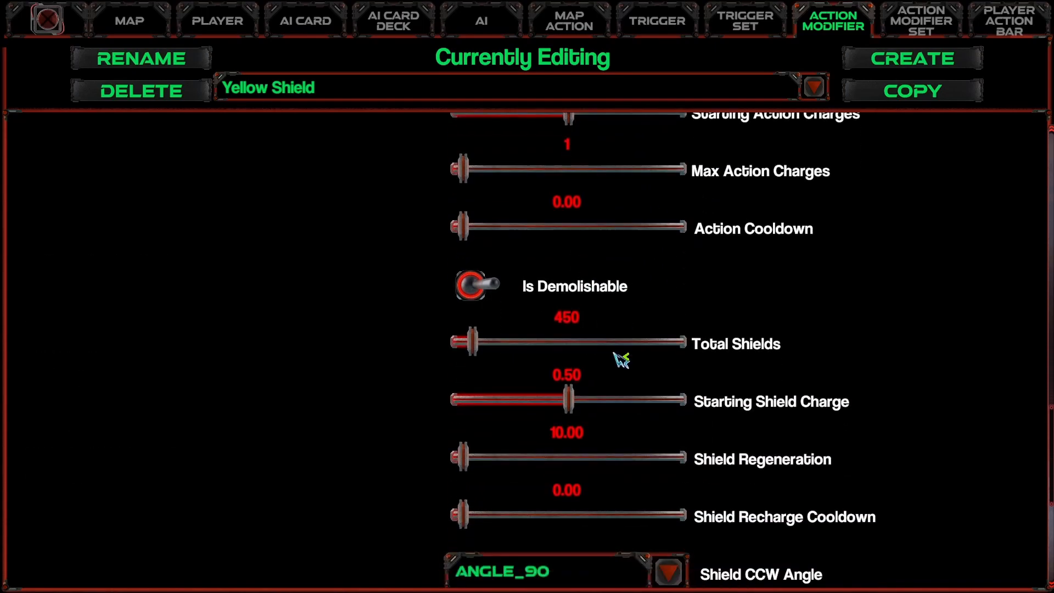
{"action": "left_click", "coordinate": [573, 315]}
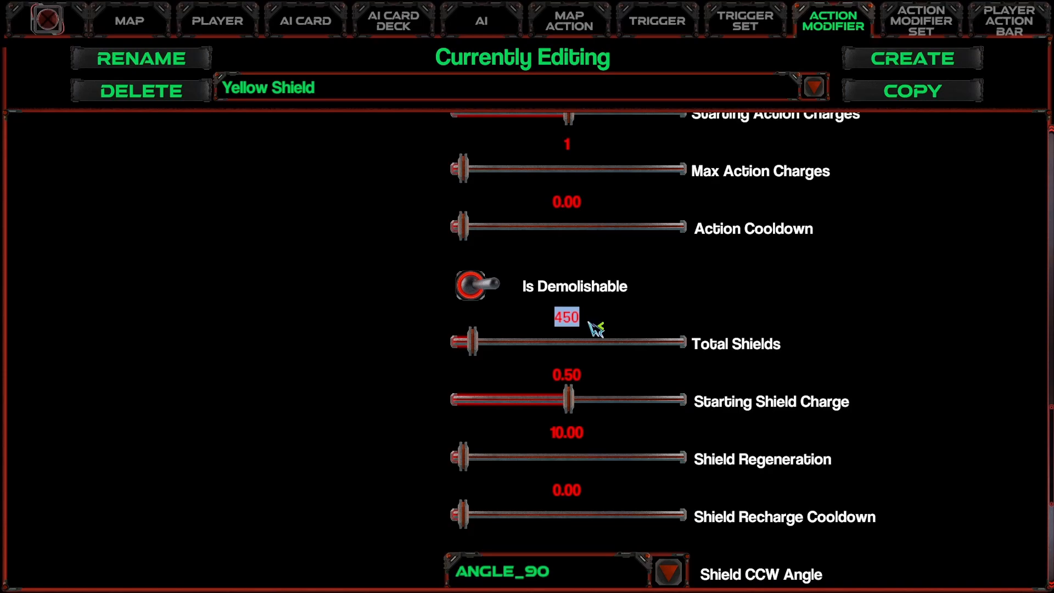
{"action": "type", "text": "650"}
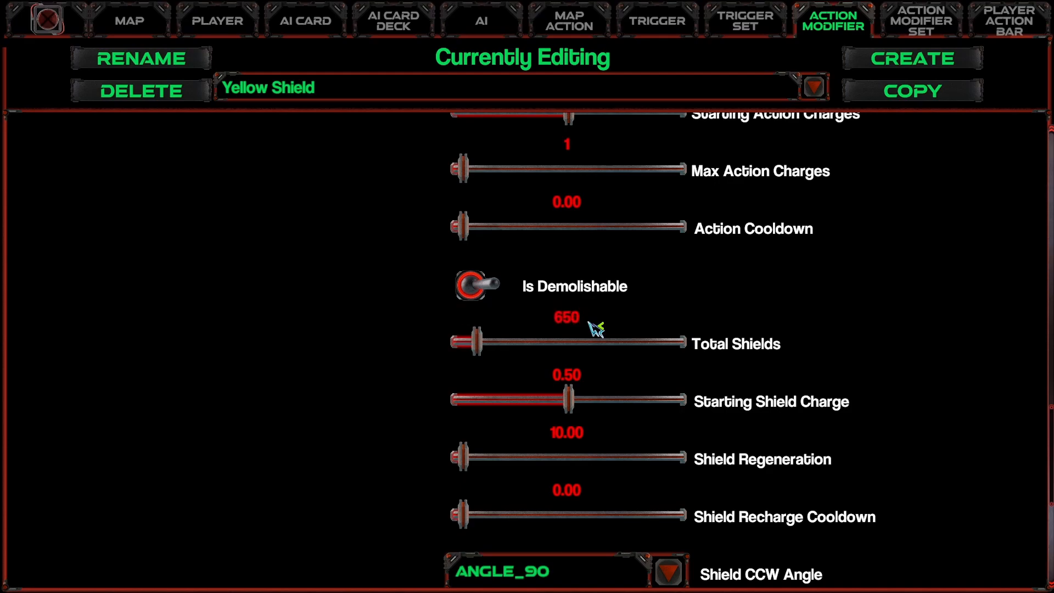
Set the Yellow Shield modifier's Starting Shield Charge to 0.95 and its Shield Regeneration to 25.
{"action": "scroll", "coordinate": [595, 328], "scroll_direction": "down", "scroll_amount": 3}
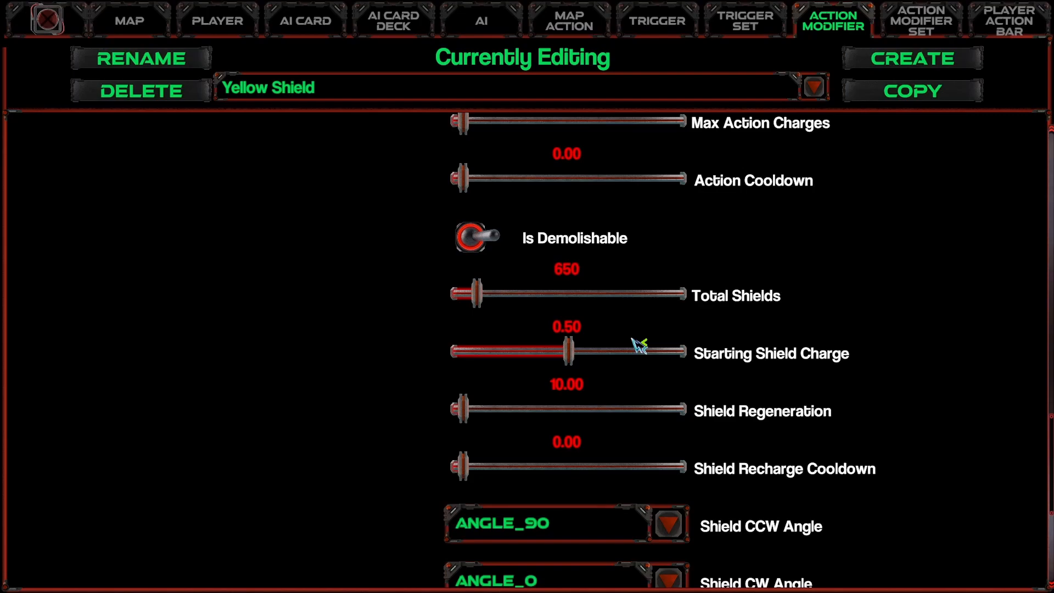
{"action": "left_click", "coordinate": [580, 329]}
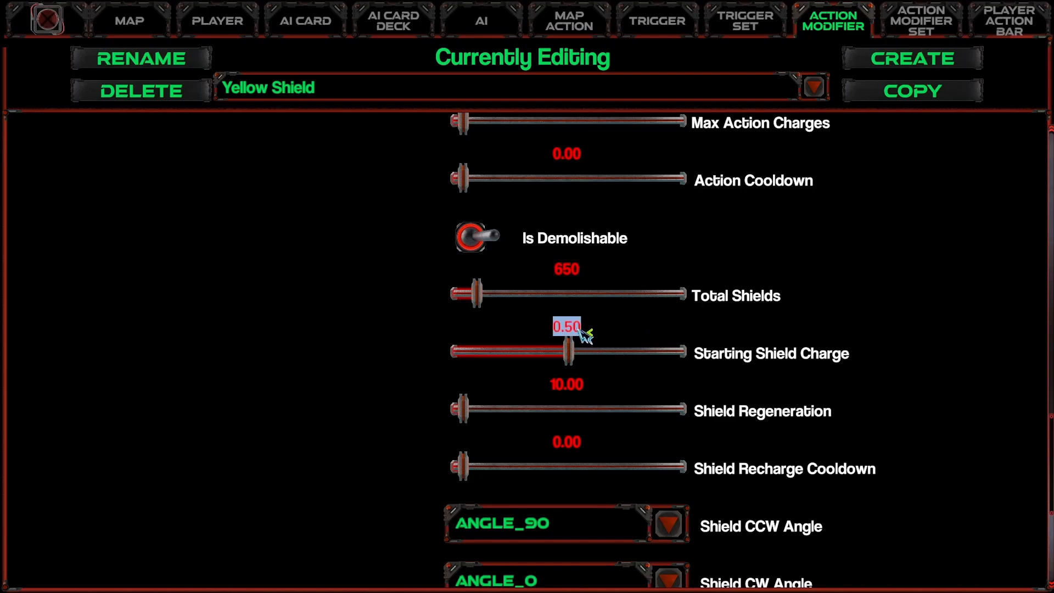
{"action": "type", "text": "08"}
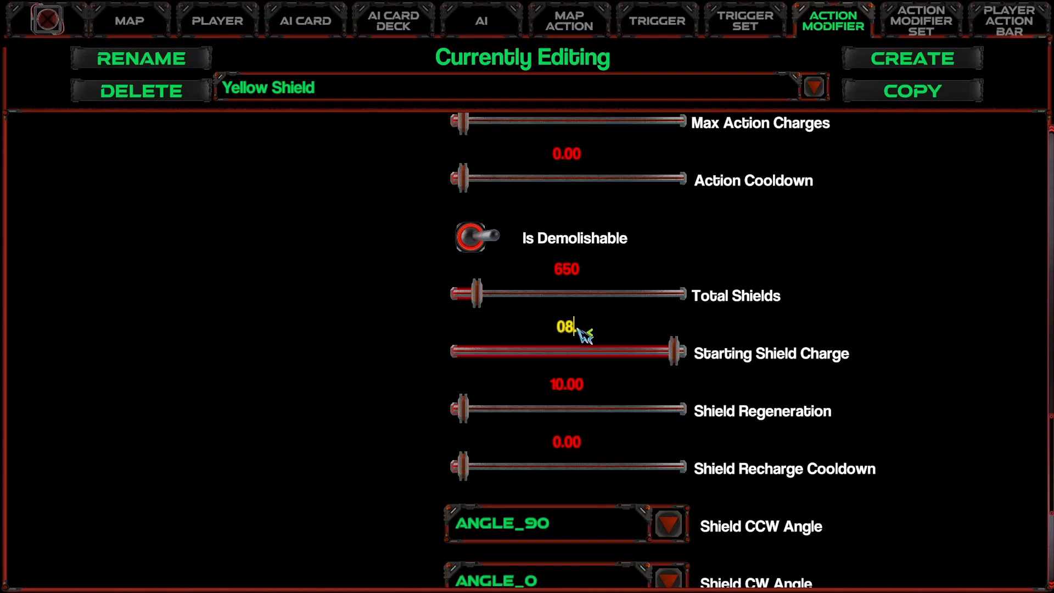
{"action": "key", "text": "BackSpace"}
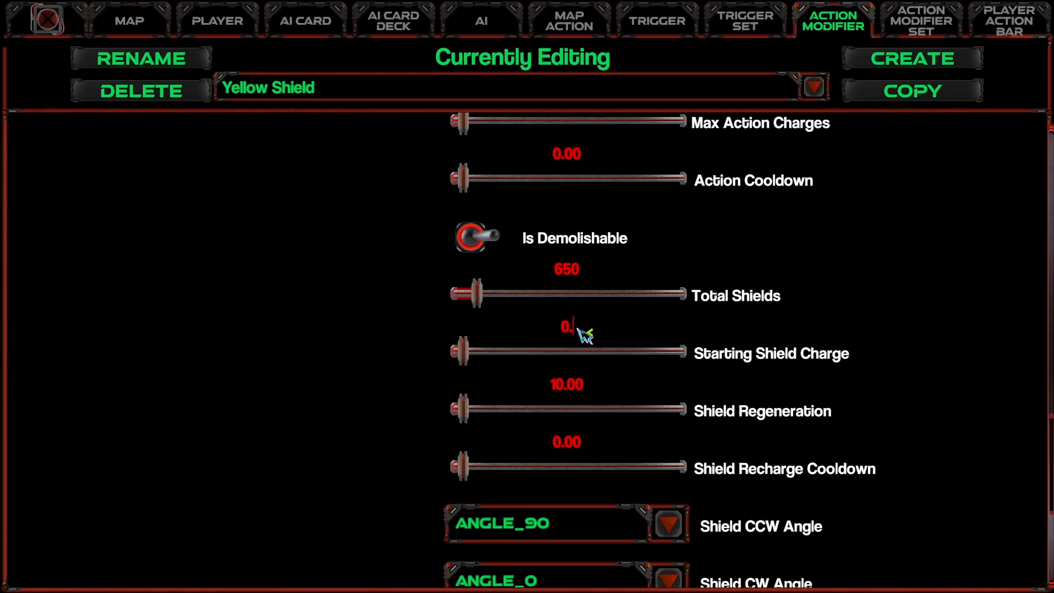
{"action": "type", "text": "8"}
{"action": "key", "text": "BackSpace"}
{"action": "type", "text": "95"}
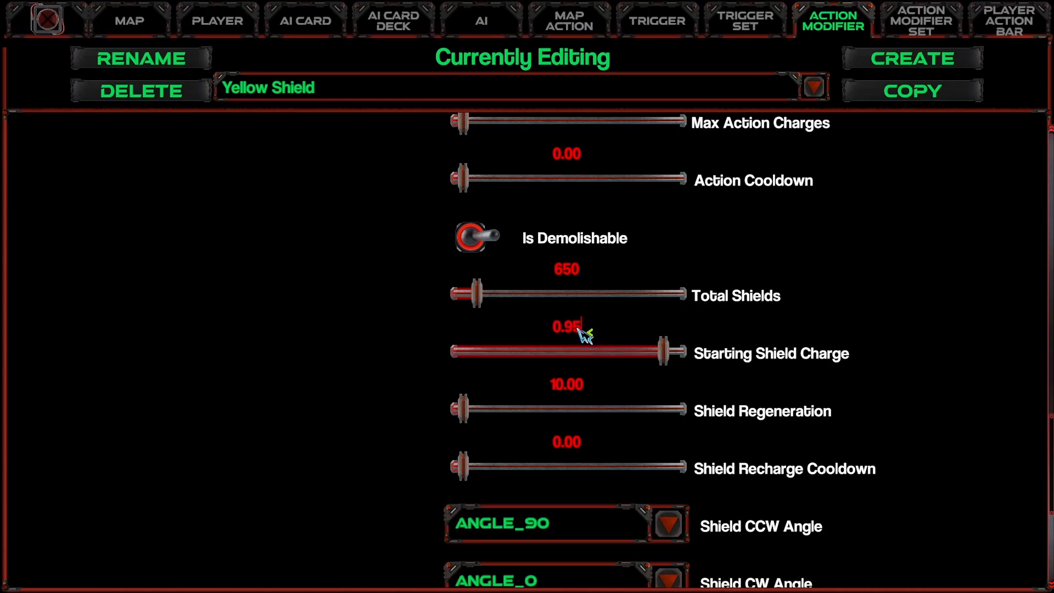
{"action": "scroll", "coordinate": [576, 345], "scroll_direction": "down", "scroll_amount": 1}
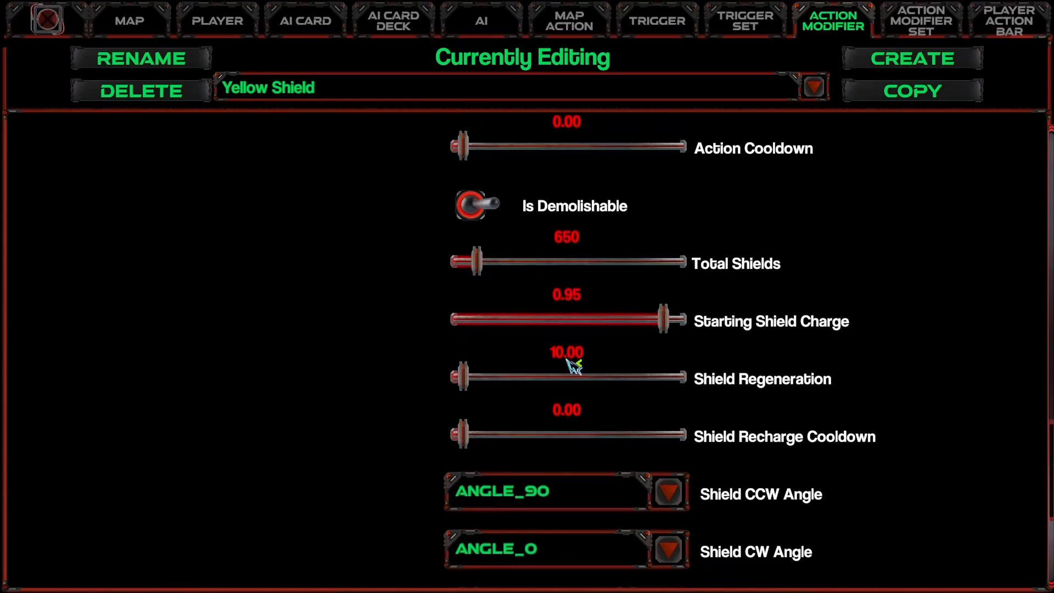
{"action": "left_click", "coordinate": [568, 354]}
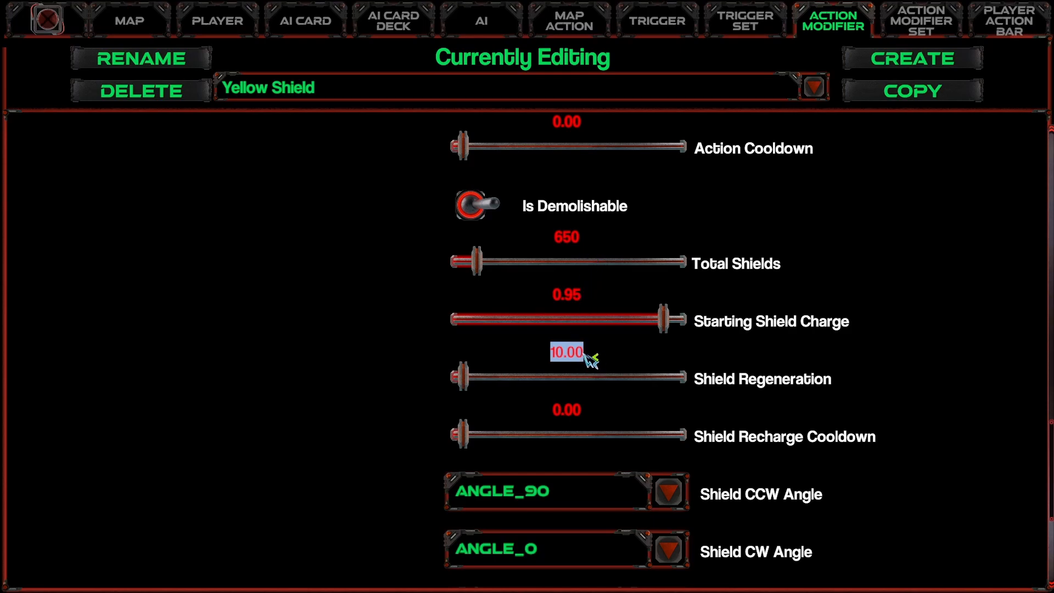
{"action": "type", "text": "25"}
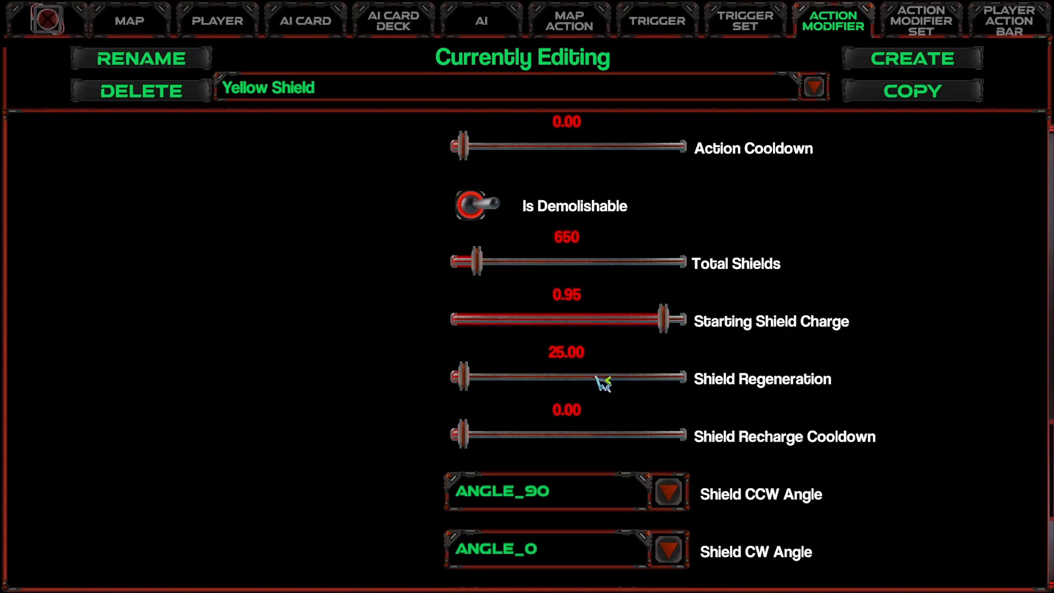
Widen the shield's coverage by setting Shield CCW Angle to ANGLE_115 and Shield CW Angle to ANGLE_25.
{"action": "scroll", "coordinate": [641, 392], "scroll_direction": "down", "scroll_amount": 4}
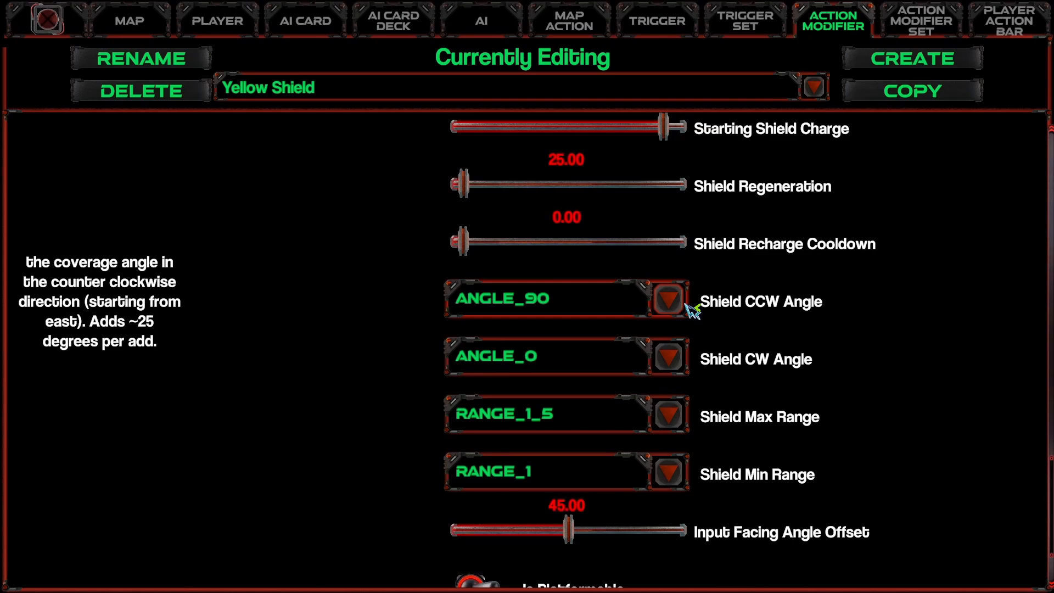
{"action": "left_click", "coordinate": [668, 300]}
{"action": "left_click", "coordinate": [668, 301]}
{"action": "left_click", "coordinate": [668, 301]}
{"action": "left_click", "coordinate": [570, 466]}
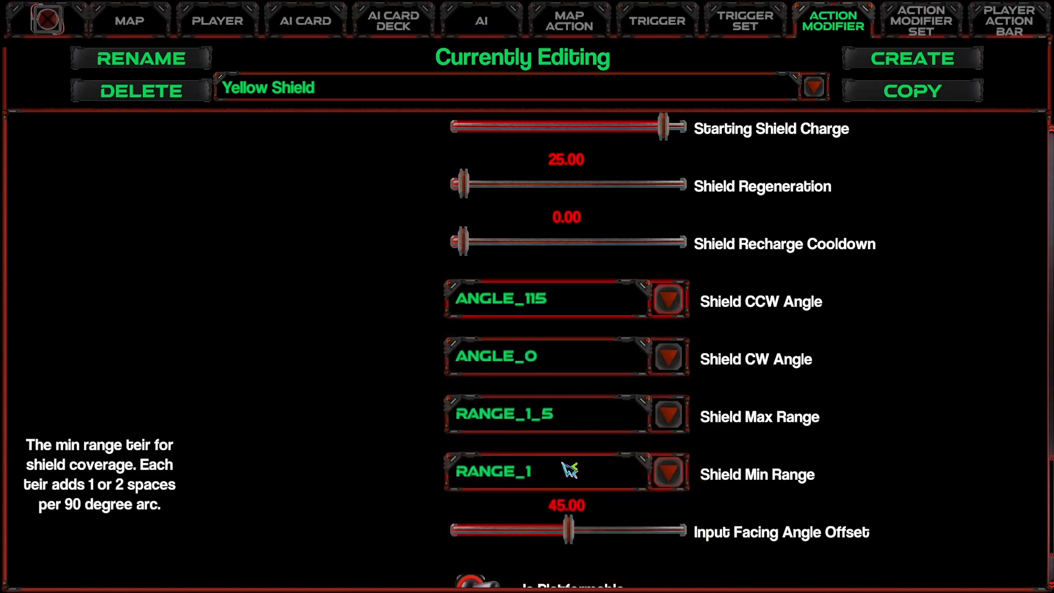
{"action": "left_click", "coordinate": [668, 359]}
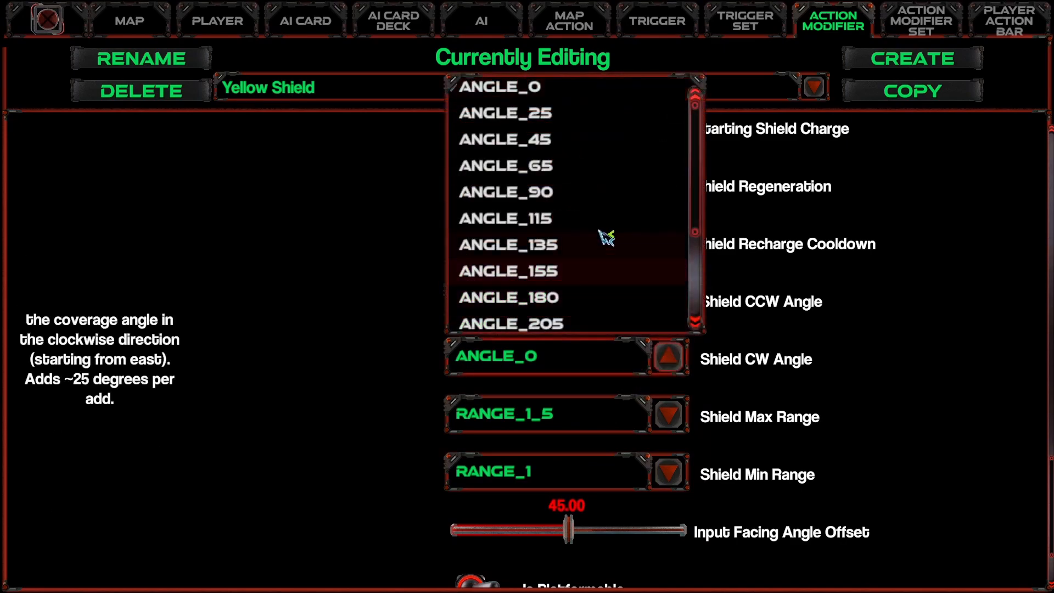
{"action": "left_click", "coordinate": [572, 114]}
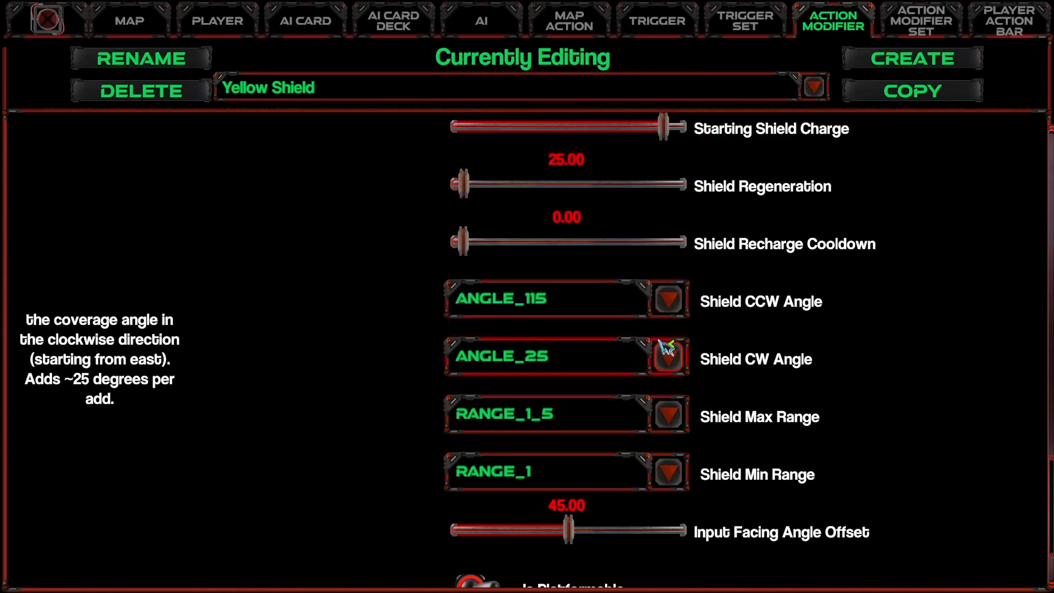
Set the Yellow Shield modifier's Shield Min Range to RANGE_1_5 and its Shield Max Range to RANGE_2_8.
{"action": "left_click", "coordinate": [670, 473]}
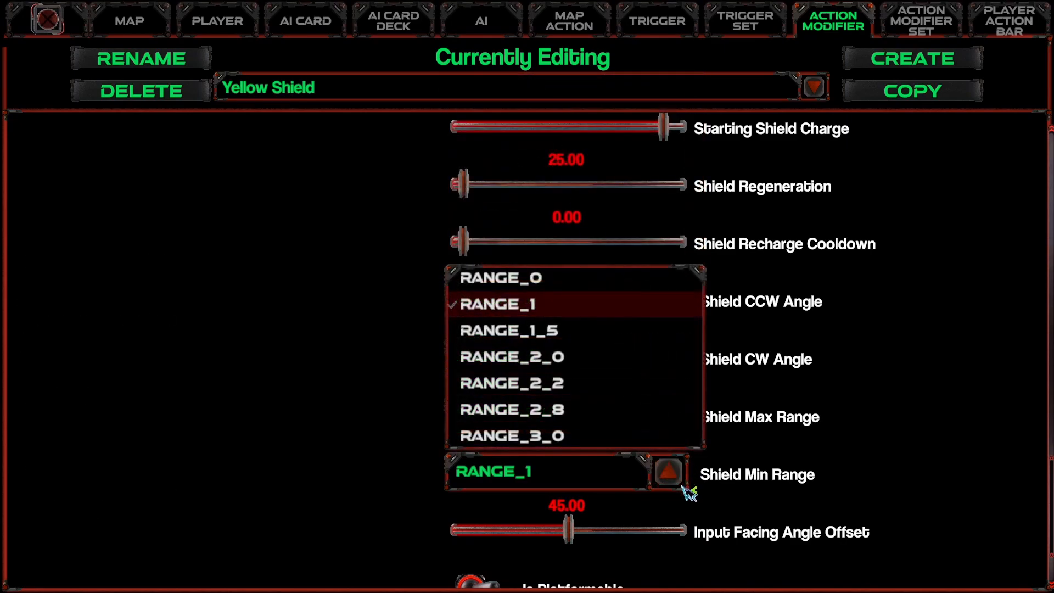
{"action": "left_click", "coordinate": [588, 333]}
{"action": "left_click", "coordinate": [670, 417]}
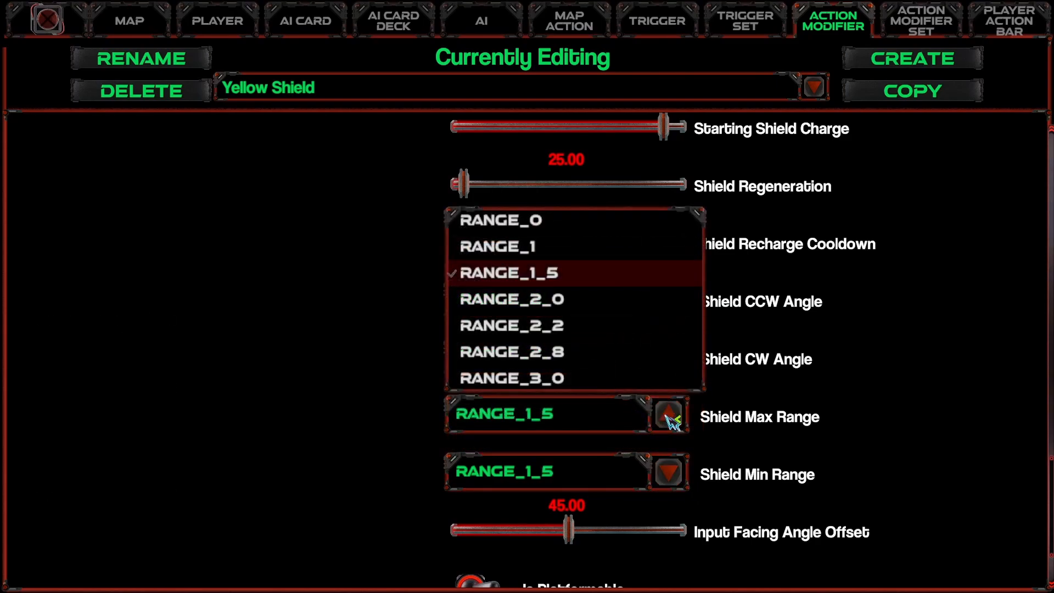
{"action": "left_click", "coordinate": [612, 359]}
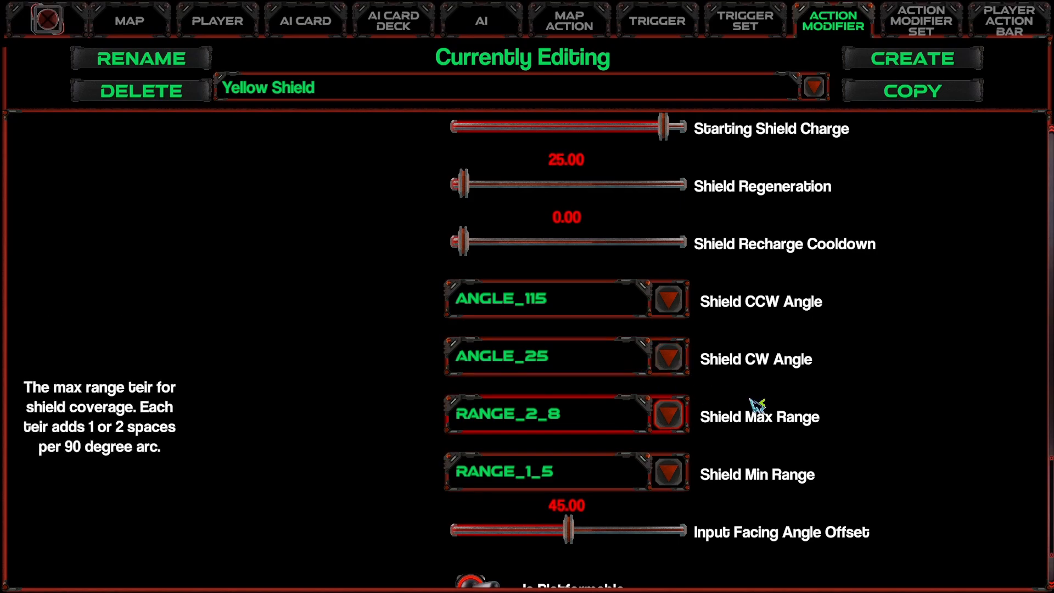
{"action": "scroll", "coordinate": [752, 404], "scroll_direction": "down", "scroll_amount": 2}
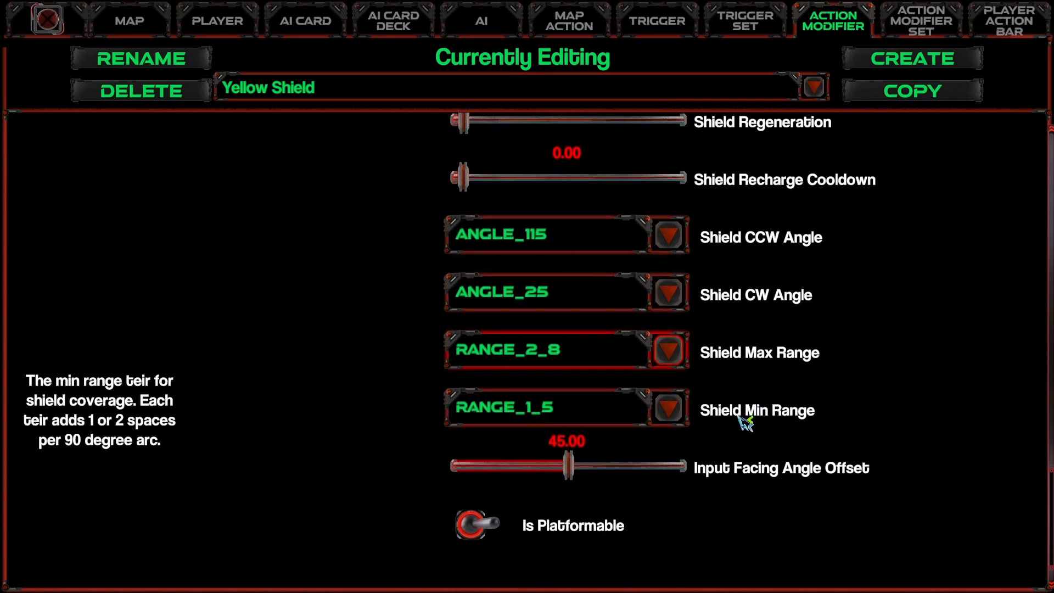
Add the Yellow Shield modifier to the Yellow Action Mods set and return to the map.
{"action": "left_click", "coordinate": [117, 32]}
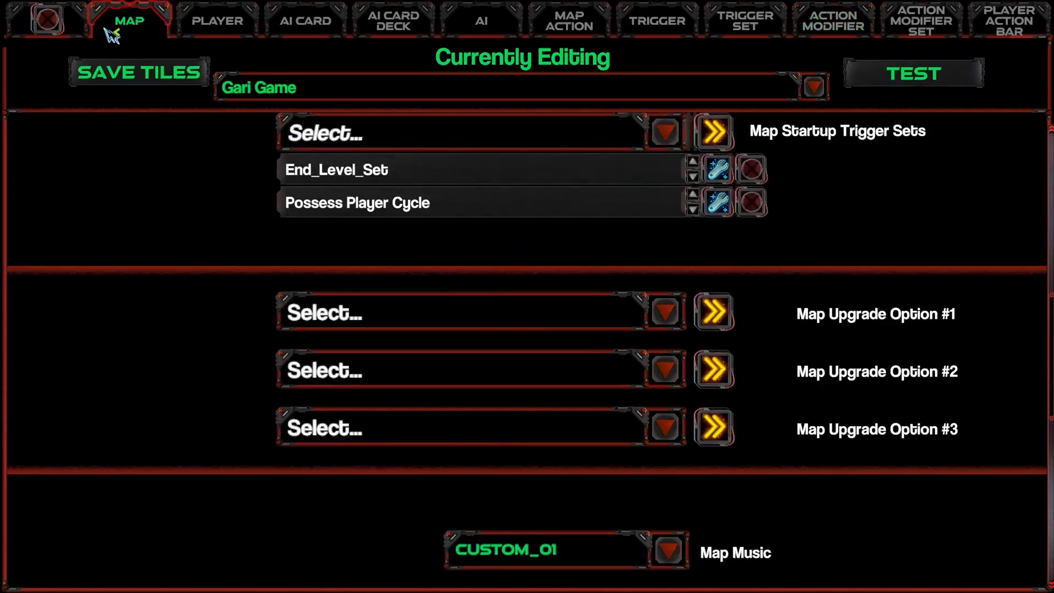
{"action": "left_click", "coordinate": [47, 22]}
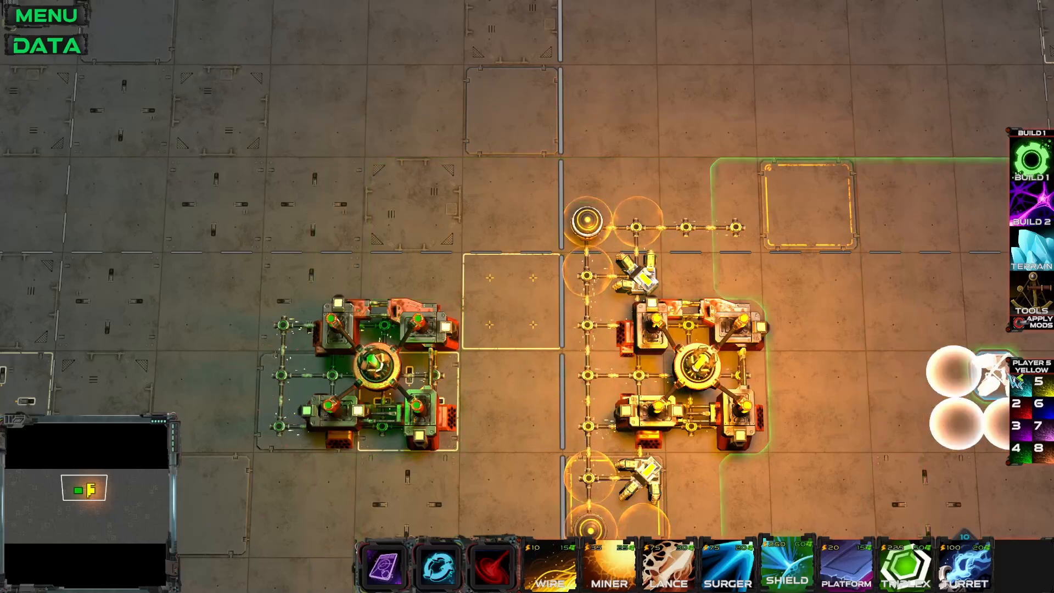
{"action": "left_click", "coordinate": [735, 226]}
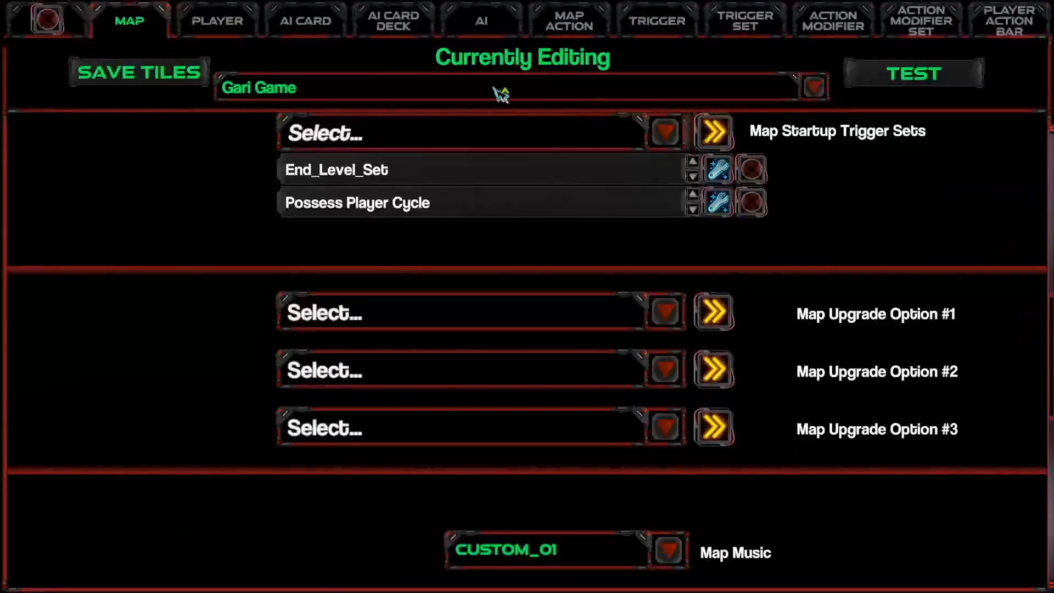
{"action": "left_click", "coordinate": [903, 30]}
{"action": "left_click", "coordinate": [452, 412]}
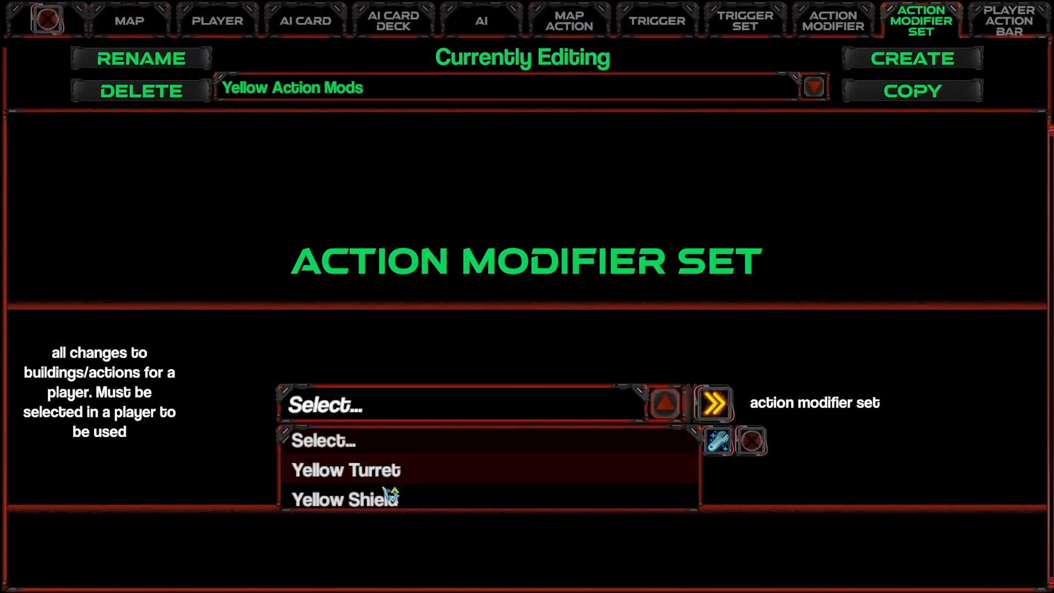
{"action": "left_click", "coordinate": [393, 494]}
{"action": "left_click", "coordinate": [48, 20]}
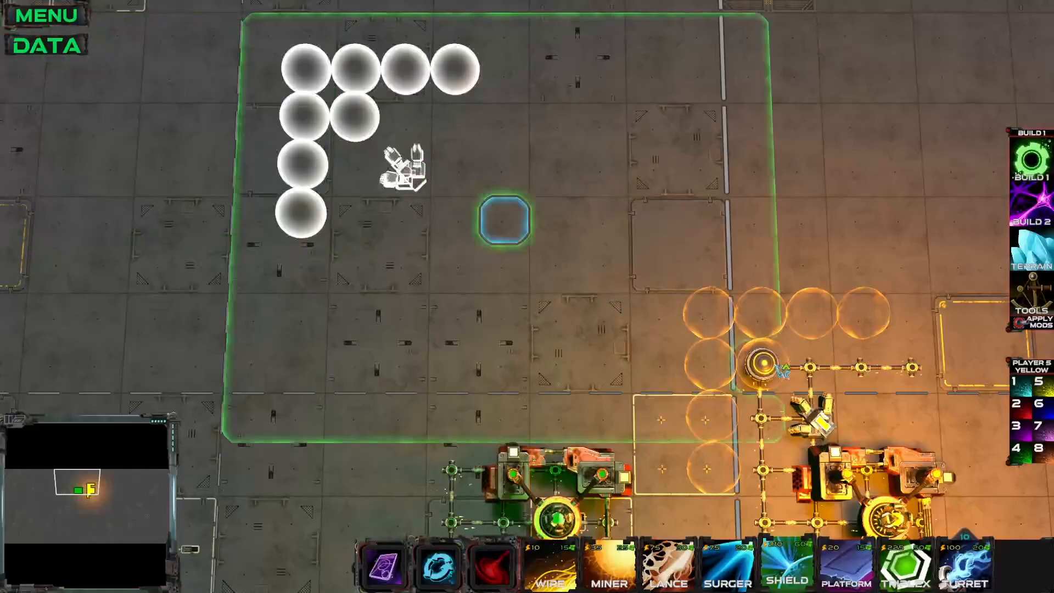
Build a yellow shield facing up-right at the end of the upper wire line, and inspect its stats.
{"action": "middle_click_drag", "start_coordinate": [912, 364], "coordinate": [593, 287]}
{"action": "left_click_drag", "start_coordinate": [595, 287], "coordinate": [641, 257]}
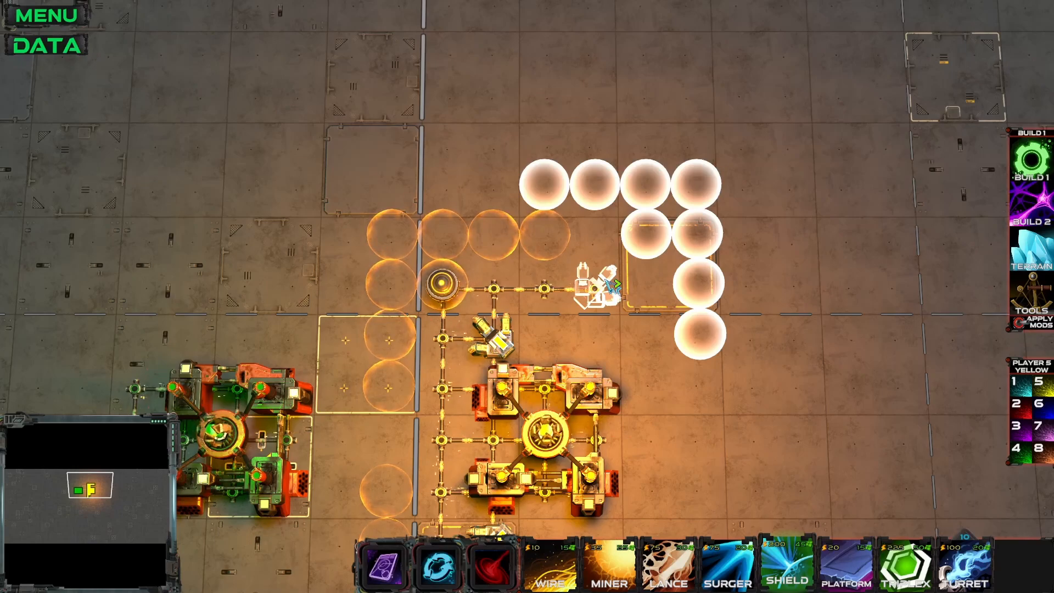
{"action": "left_click_drag", "start_coordinate": [604, 272], "coordinate": [634, 275]}
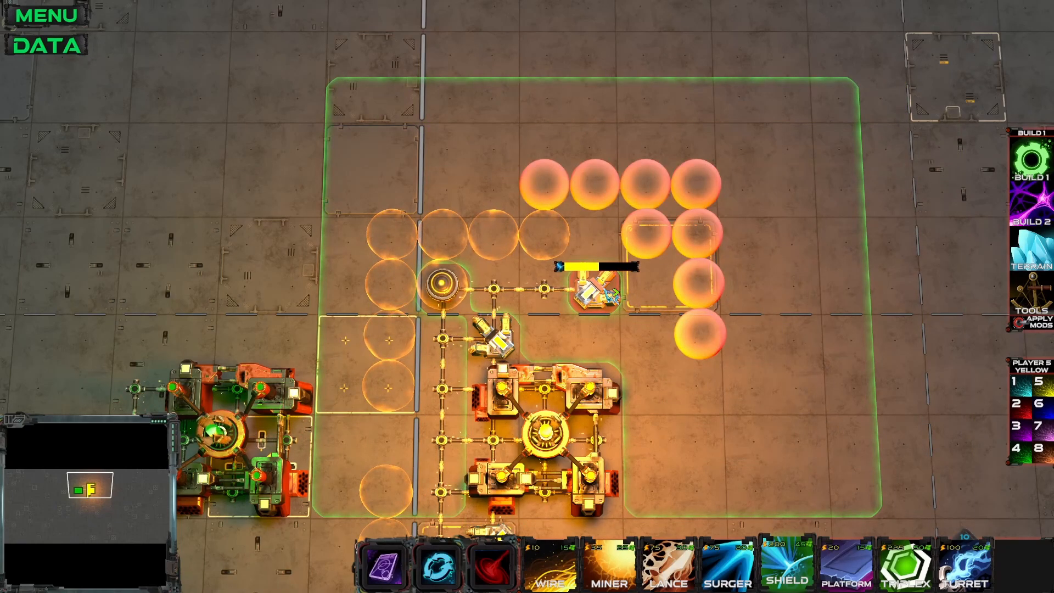
{"action": "right_click", "coordinate": [614, 294]}
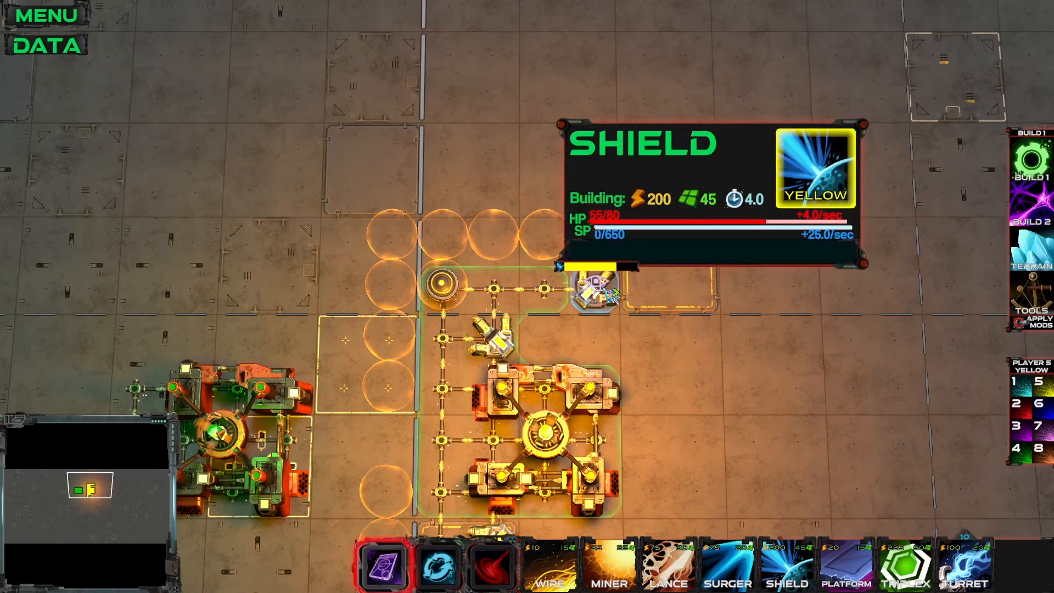
{"action": "left_click", "coordinate": [605, 291]}
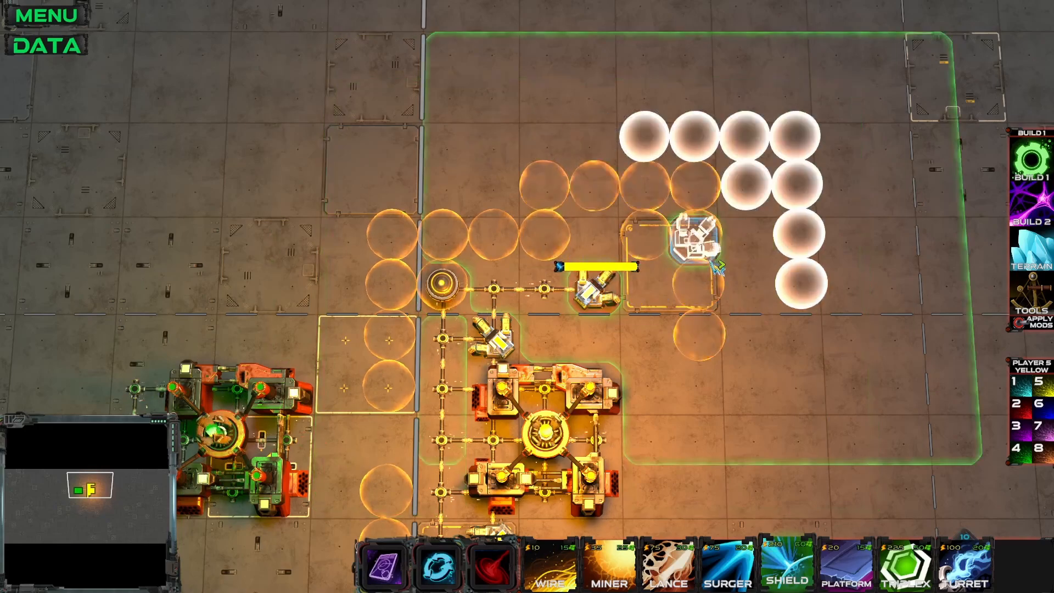
Build two more yellow shields in a diagonal running down-right from the first one.
{"action": "left_click", "coordinate": [650, 358]}
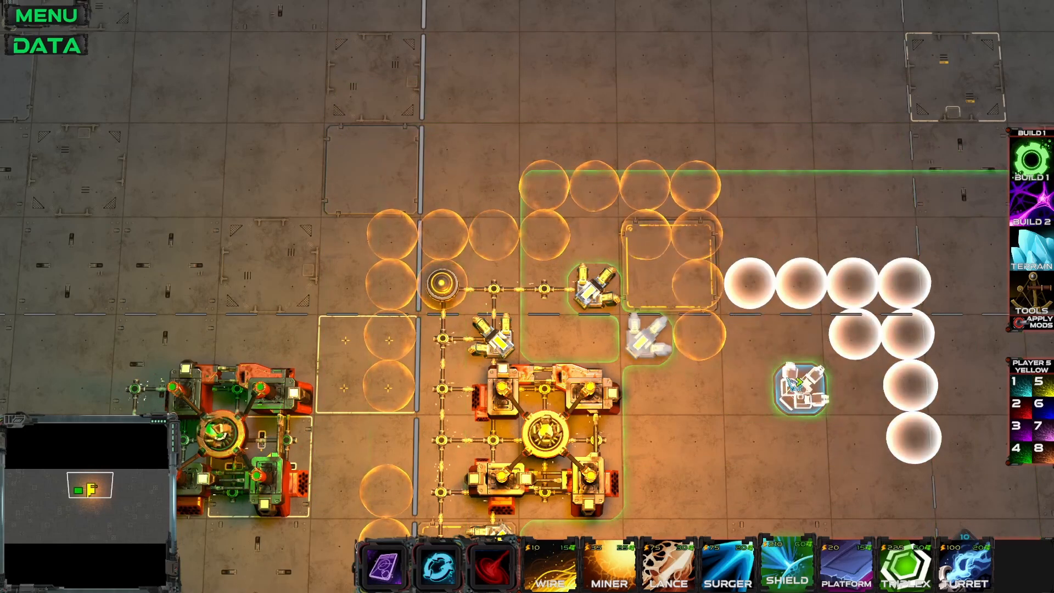
{"action": "key", "text": "d"}
{"action": "left_click", "coordinate": [664, 391]}
{"action": "key", "text": "d"}
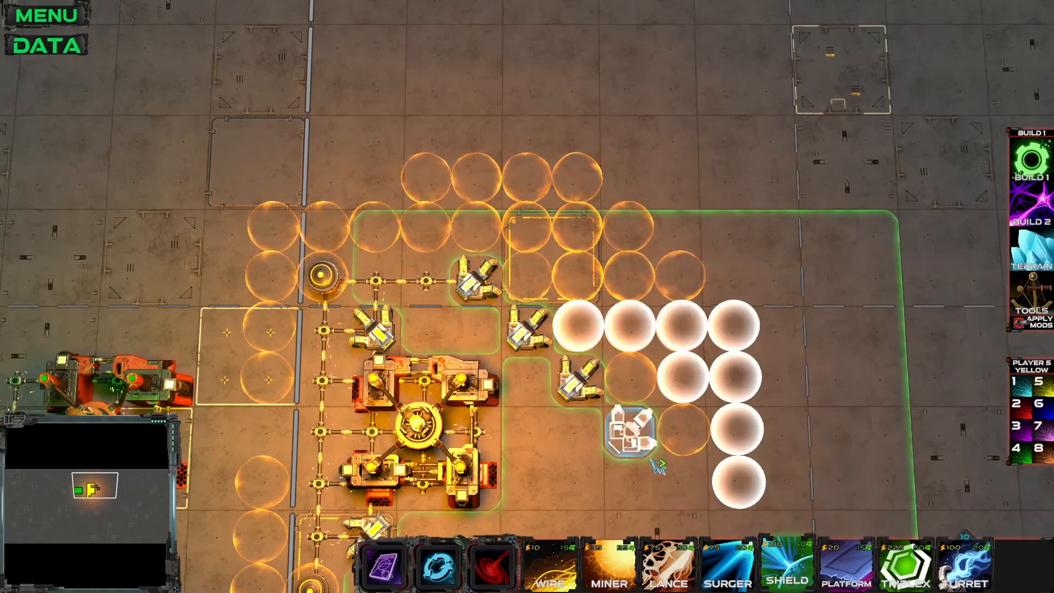
{"action": "key", "text": "a"}
{"action": "key", "text": "w"}
Place eight lances on the outermost shielded tiles, four facing up along the upper edge and four facing right along the side.
{"action": "key", "text": "3"}
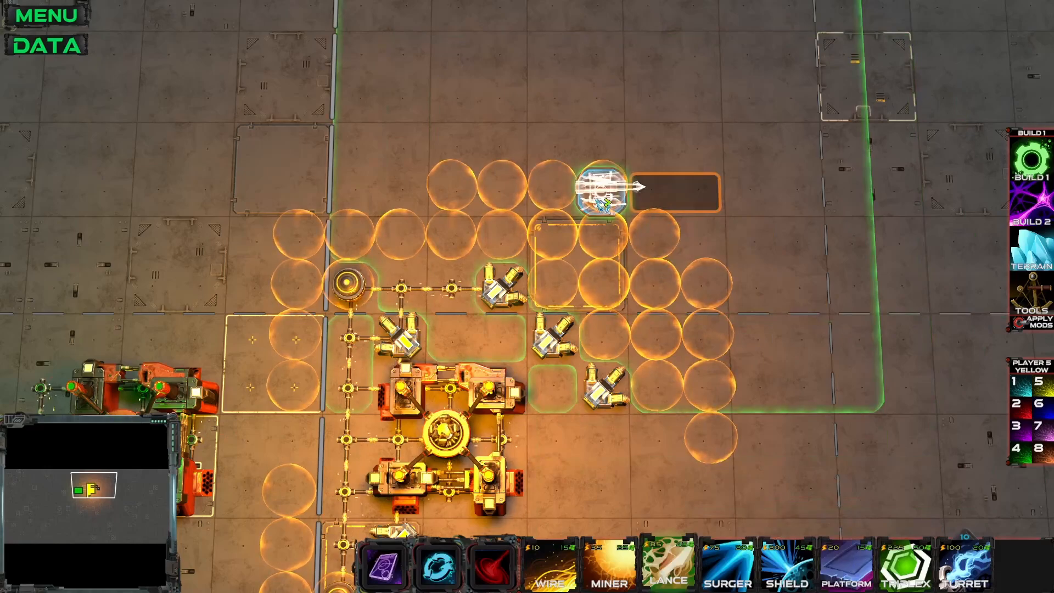
{"action": "key", "text": "r"}
{"action": "left_click", "coordinate": [597, 200]}
{"action": "left_click", "coordinate": [553, 189]}
{"action": "key", "text": "r"}
{"action": "left_click", "coordinate": [706, 285]}
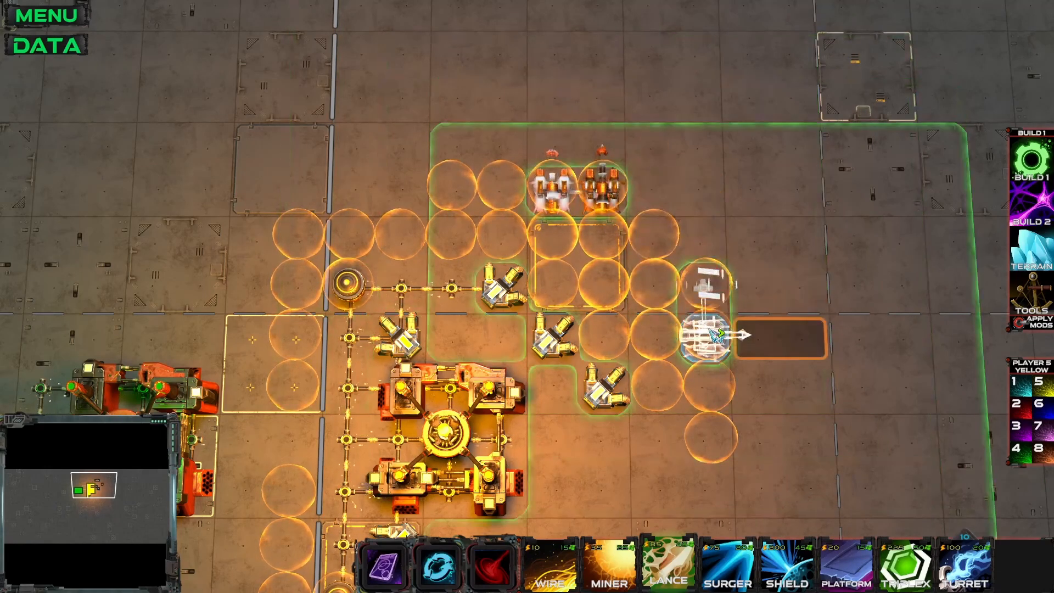
{"action": "left_click", "coordinate": [714, 334]}
{"action": "left_click", "coordinate": [715, 381]}
{"action": "key", "text": "r"}
{"action": "left_click", "coordinate": [498, 187]}
{"action": "left_click", "coordinate": [452, 188]}
{"action": "key", "text": "r"}
{"action": "left_click", "coordinate": [709, 435]}
Remove the turret at the corner of the wire grid and the old shield diagonally below it.
{"action": "right_click", "coordinate": [349, 284]}
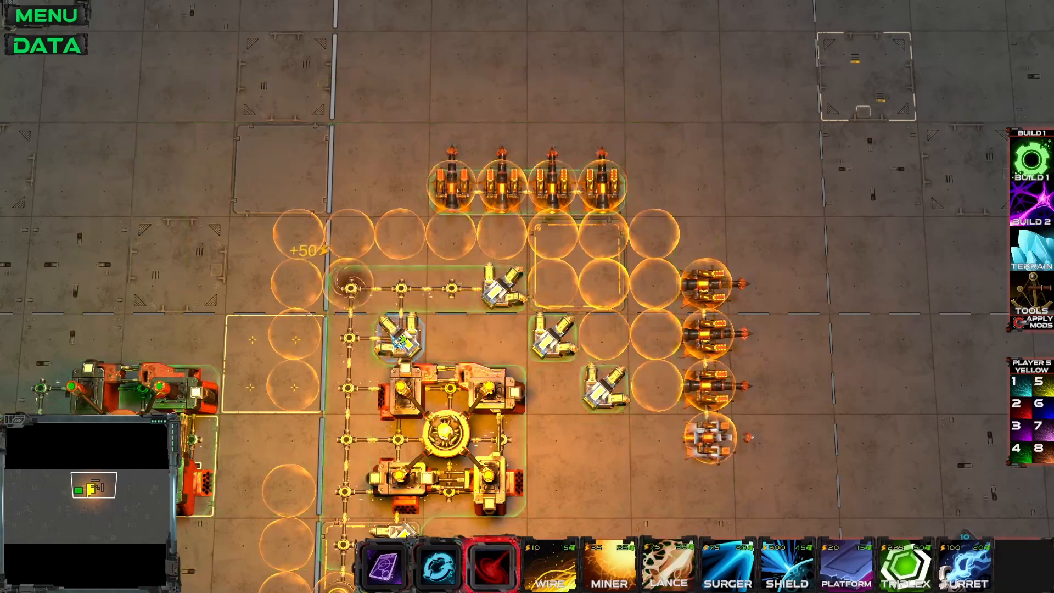
{"action": "right_click", "coordinate": [402, 336]}
Place six turrets on the shielded tiles behind the lances, three in the upper row and three in the side column.
{"action": "middle_click_drag", "start_coordinate": [524, 386], "coordinate": [475, 388]}
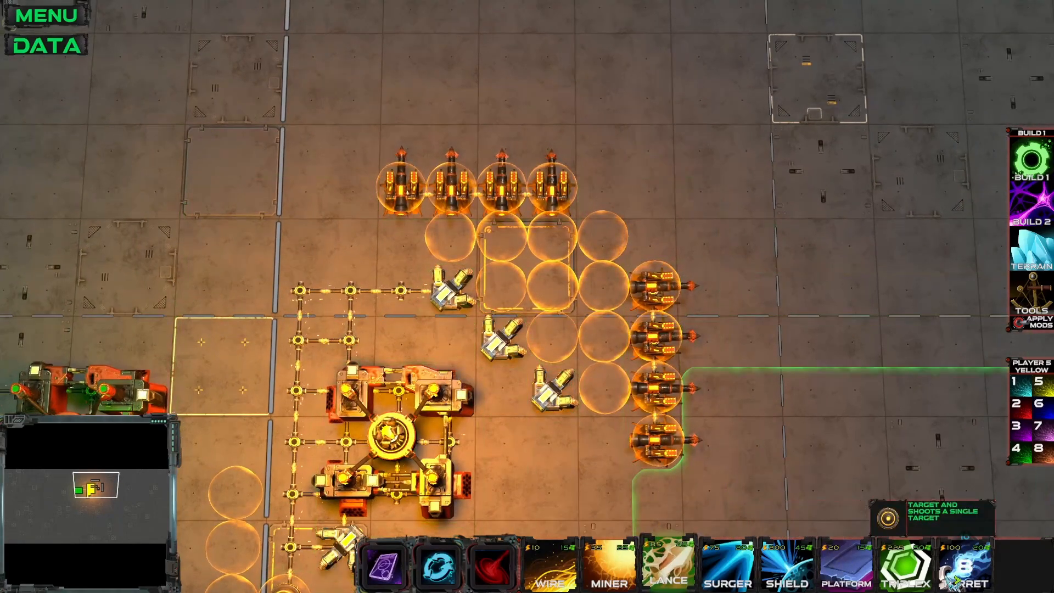
{"action": "left_click", "coordinate": [964, 565]}
{"action": "left_click", "coordinate": [452, 237]}
{"action": "left_click", "coordinate": [501, 237]}
{"action": "left_click", "coordinate": [552, 237]}
{"action": "left_click", "coordinate": [603, 287]}
{"action": "left_click", "coordinate": [603, 336]}
{"action": "left_click", "coordinate": [604, 387]}
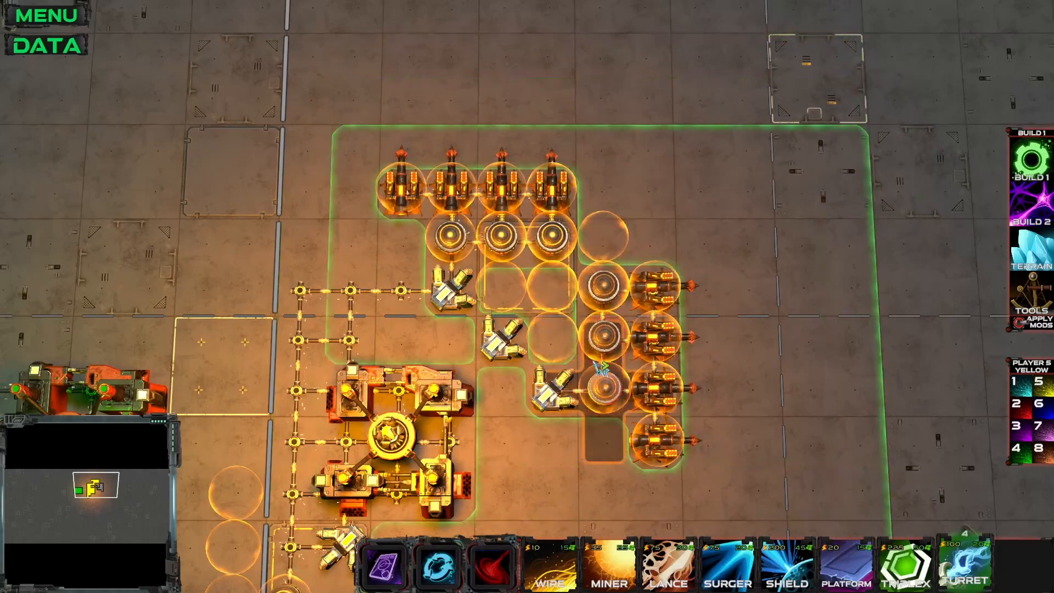
Remove the six turrets behind the lances.
{"action": "right_click", "coordinate": [604, 388]}
{"action": "right_click", "coordinate": [603, 337]}
{"action": "right_click", "coordinate": [602, 288]}
{"action": "right_click", "coordinate": [552, 237]}
{"action": "right_click", "coordinate": [502, 237]}
{"action": "right_click", "coordinate": [451, 237]}
Replace the eight outer lances with turrets, and add one turret at the corner between the row and the column.
{"action": "right_click_drag", "start_coordinate": [402, 192], "coordinate": [551, 207]}
{"action": "left_click_drag", "start_coordinate": [531, 207], "coordinate": [408, 205]}
{"action": "right_click", "coordinate": [673, 303]}
{"action": "right_click", "coordinate": [673, 347]}
{"action": "right_click", "coordinate": [670, 393]}
{"action": "right_click", "coordinate": [668, 431]}
{"action": "mouse_move", "coordinate": [662, 439]}
{"action": "left_mouse_down"}
{"action": "mouse_move", "coordinate": [659, 260]}
{"action": "mouse_move", "coordinate": [662, 278]}
{"action": "left_mouse_up"}
{"action": "key", "text": "w"}
{"action": "left_click", "coordinate": [604, 255]}
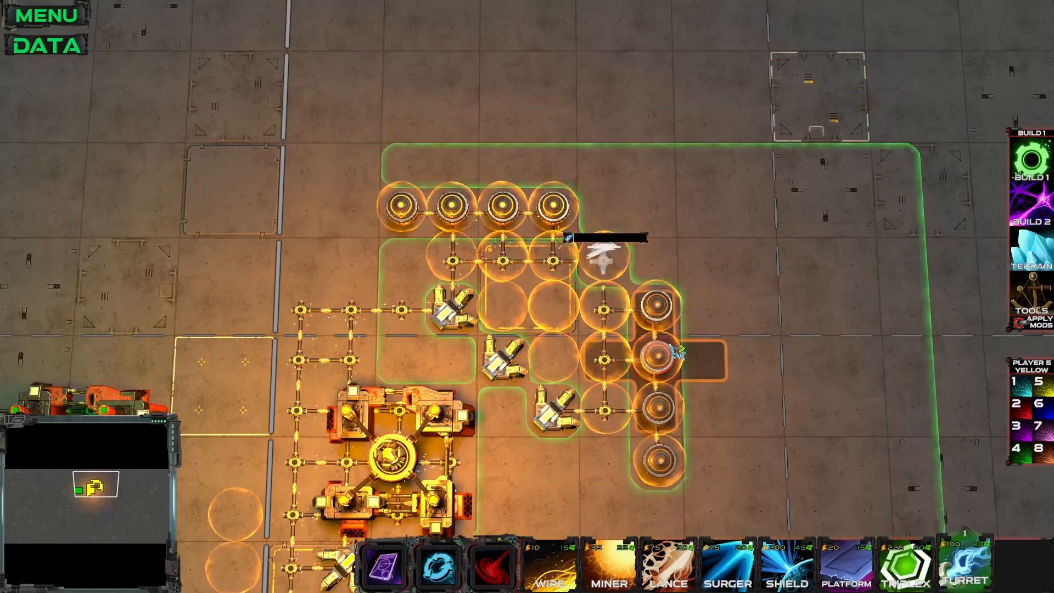
Place four lances directly behind the upper turret row and four behind the side turret column.
{"action": "key", "text": "a"}
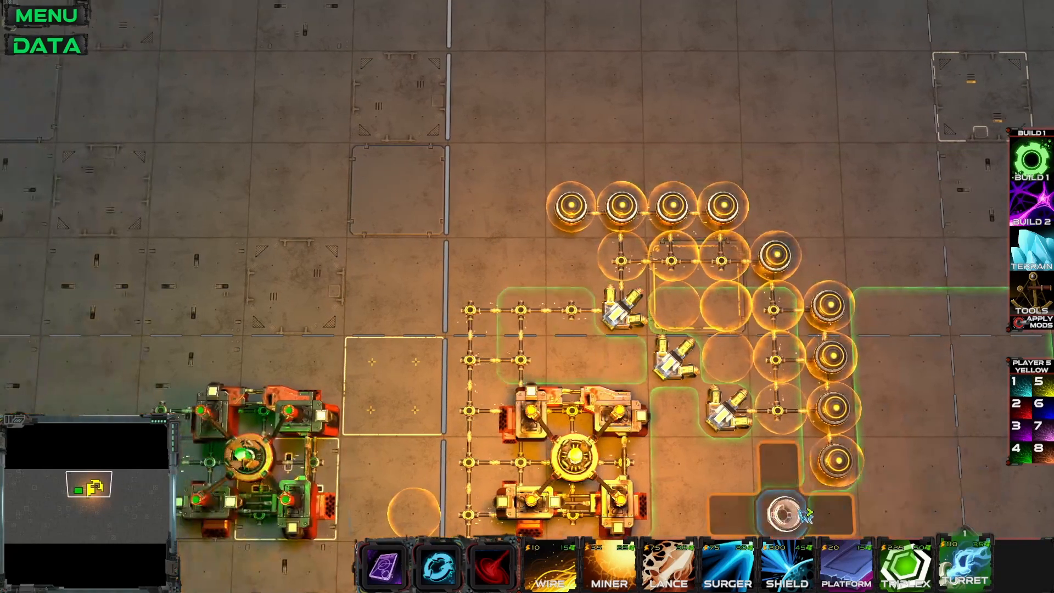
{"action": "key", "text": "d"}
{"action": "left_click", "coordinate": [845, 560]}
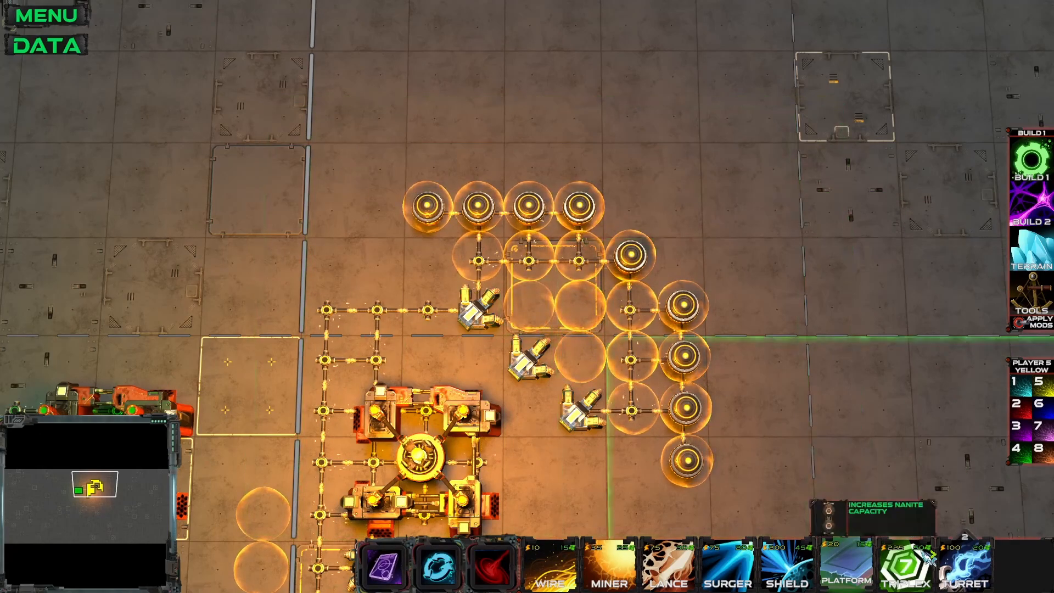
{"action": "key", "text": "a"}
{"action": "left_click", "coordinate": [964, 559]}
{"action": "key", "text": "3"}
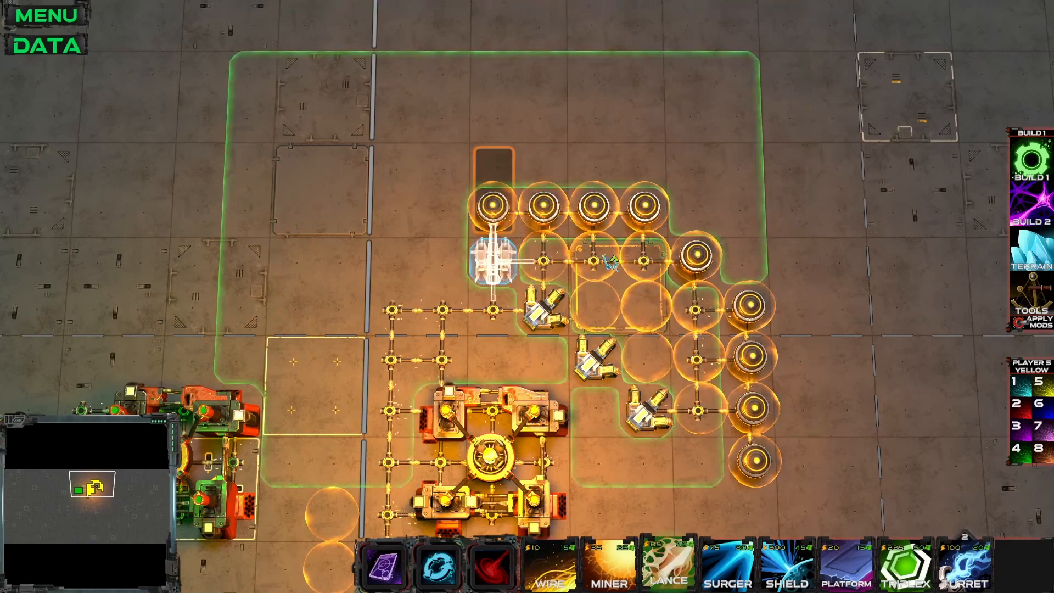
{"action": "left_click_drag", "start_coordinate": [493, 254], "coordinate": [645, 254]}
{"action": "left_click_drag", "start_coordinate": [758, 322], "coordinate": [756, 459]}
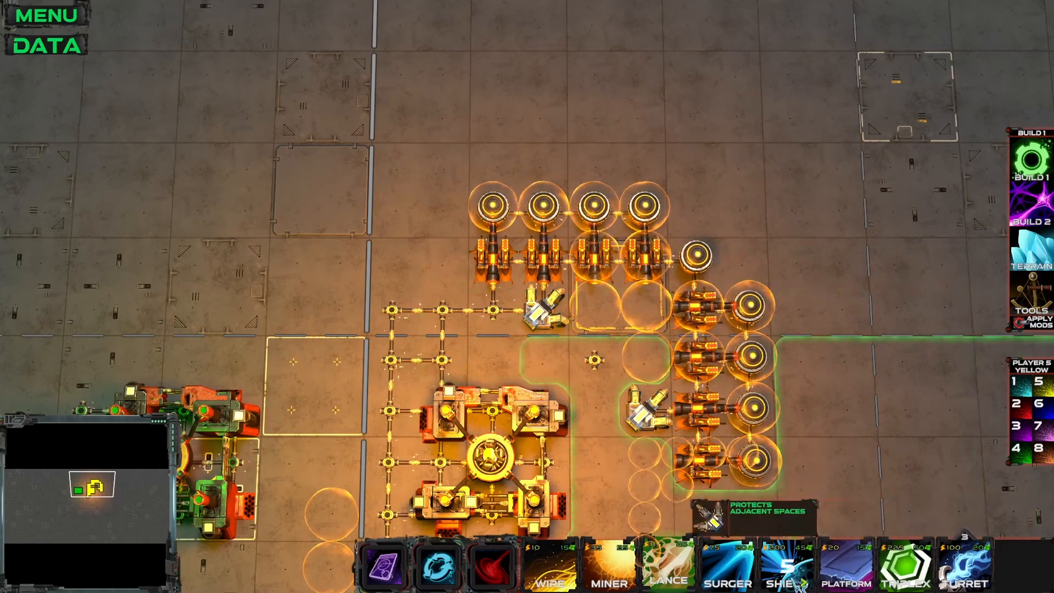
Rebuild the middle shield of the diagonal, and clear all three diagonal shields from the map.
{"action": "left_click", "coordinate": [786, 566]}
{"action": "left_click", "coordinate": [587, 382]}
{"action": "key", "text": "1"}
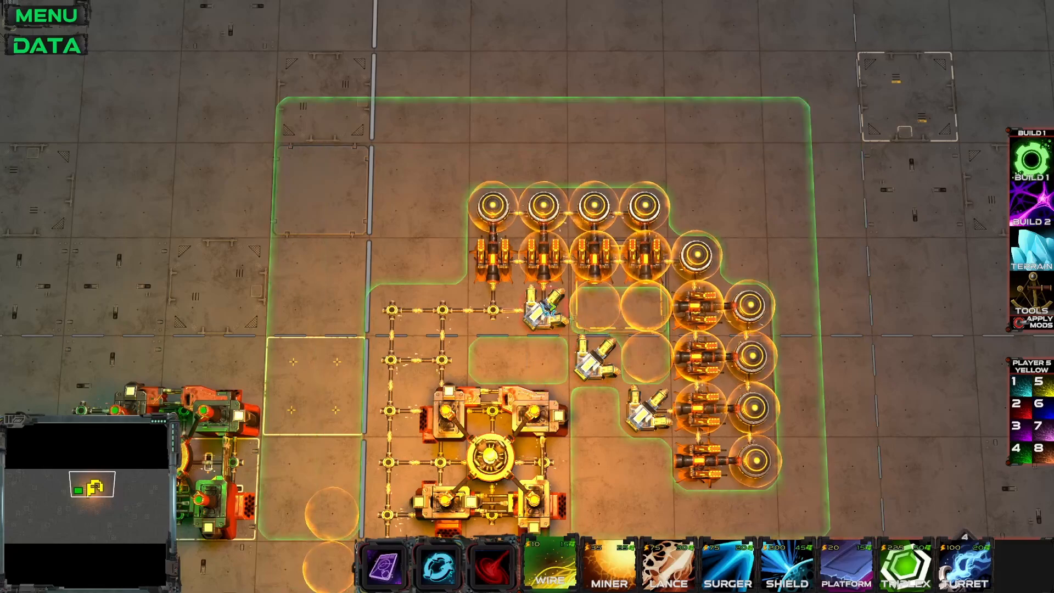
{"action": "right_click", "coordinate": [550, 319]}
{"action": "right_click", "coordinate": [608, 371]}
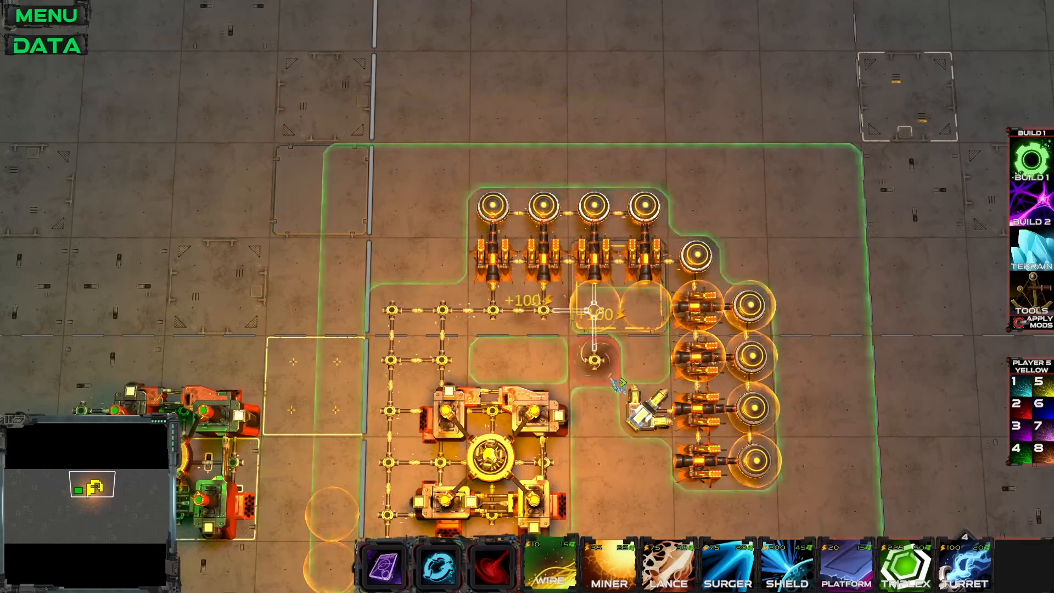
{"action": "right_click", "coordinate": [656, 422]}
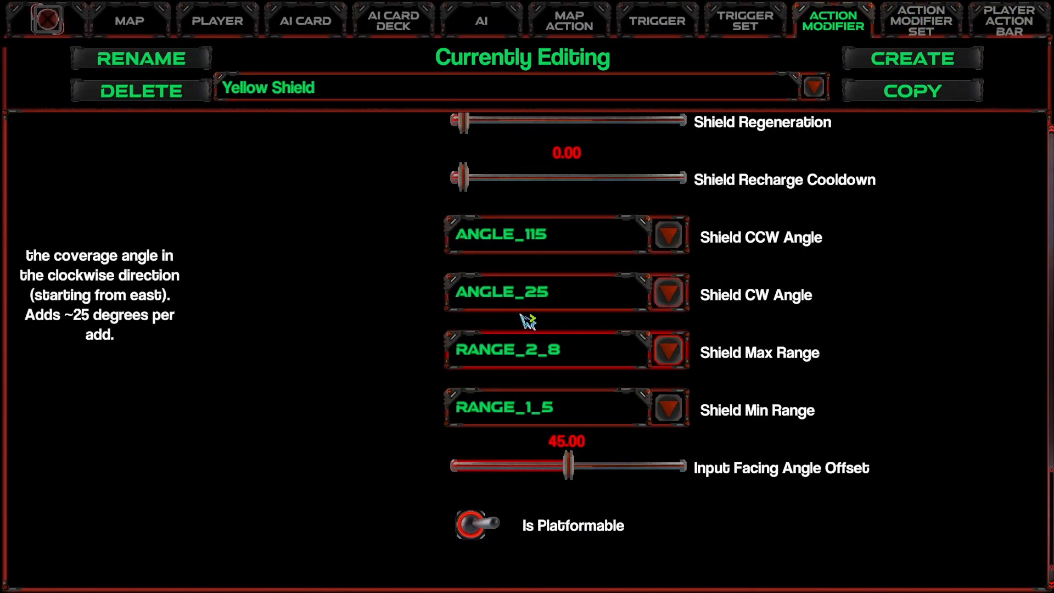
Reduce the Yellow Shield modifier's Shield Max Range and return to the map.
{"action": "left_click", "coordinate": [641, 354]}
{"action": "left_click", "coordinate": [554, 487]}
{"action": "left_click", "coordinate": [47, 19]}
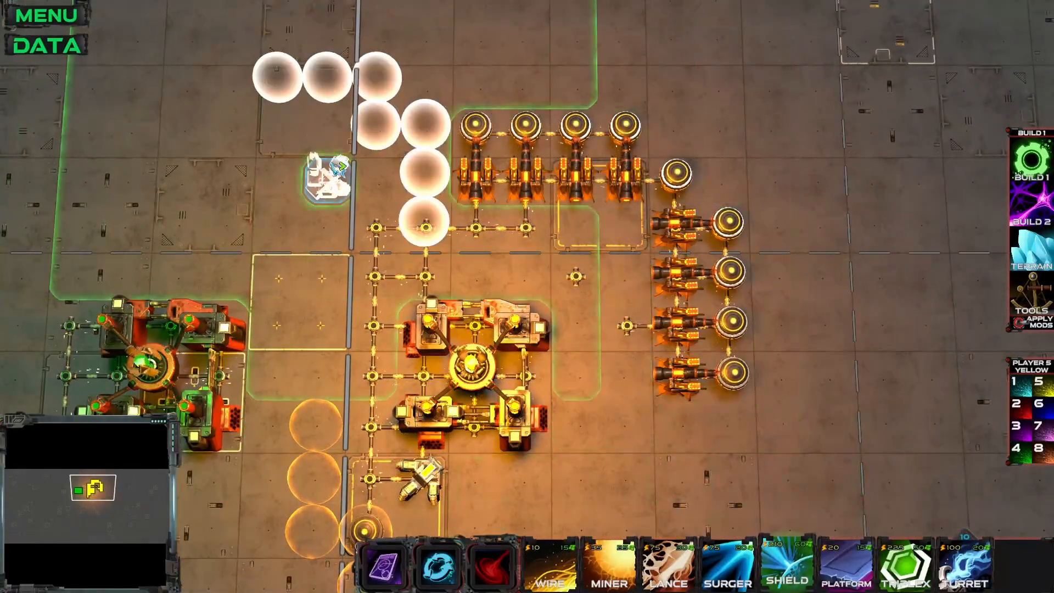
Rebuild the three yellow shields on the same diagonal behind the lances.
{"action": "left_click", "coordinate": [529, 225]}
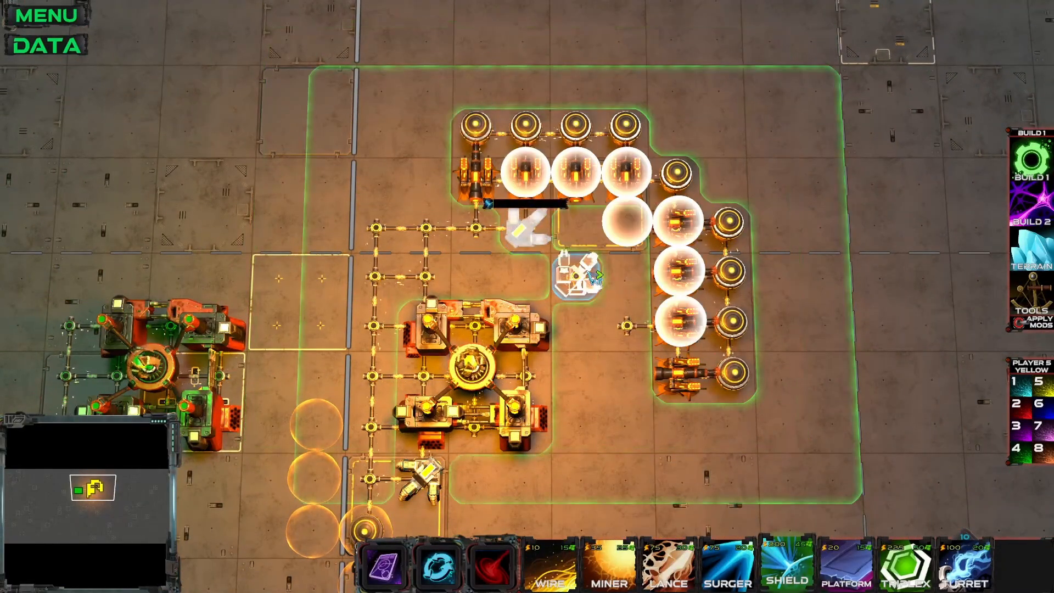
{"action": "left_click", "coordinate": [580, 274]}
{"action": "left_click", "coordinate": [653, 324]}
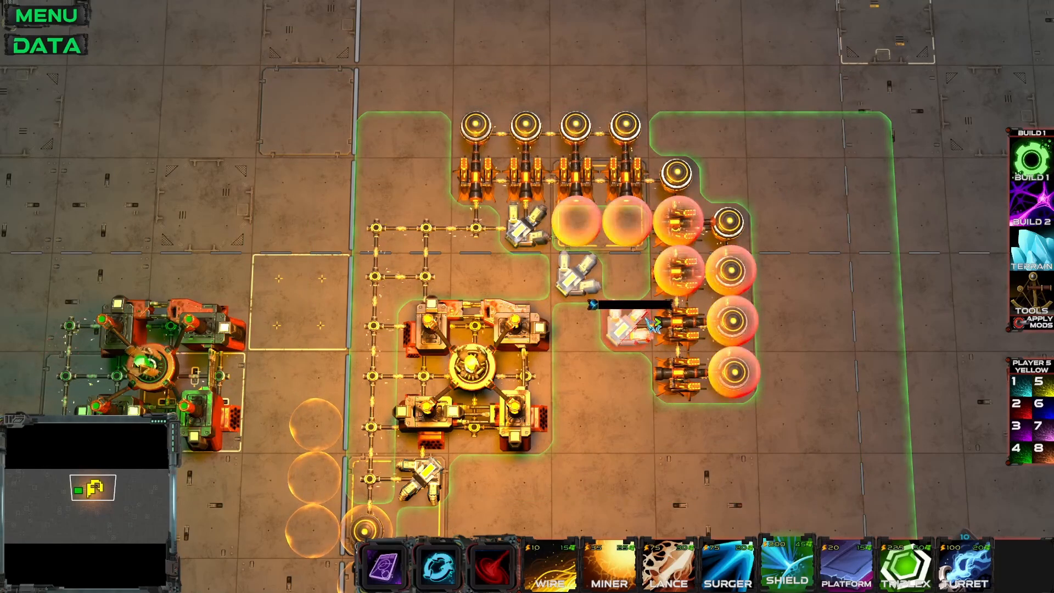
Remove the turrets around the outer corner and the lance nearest the corner in both the row and the column.
{"action": "right_click", "coordinate": [677, 174]}
{"action": "right_click", "coordinate": [625, 128]}
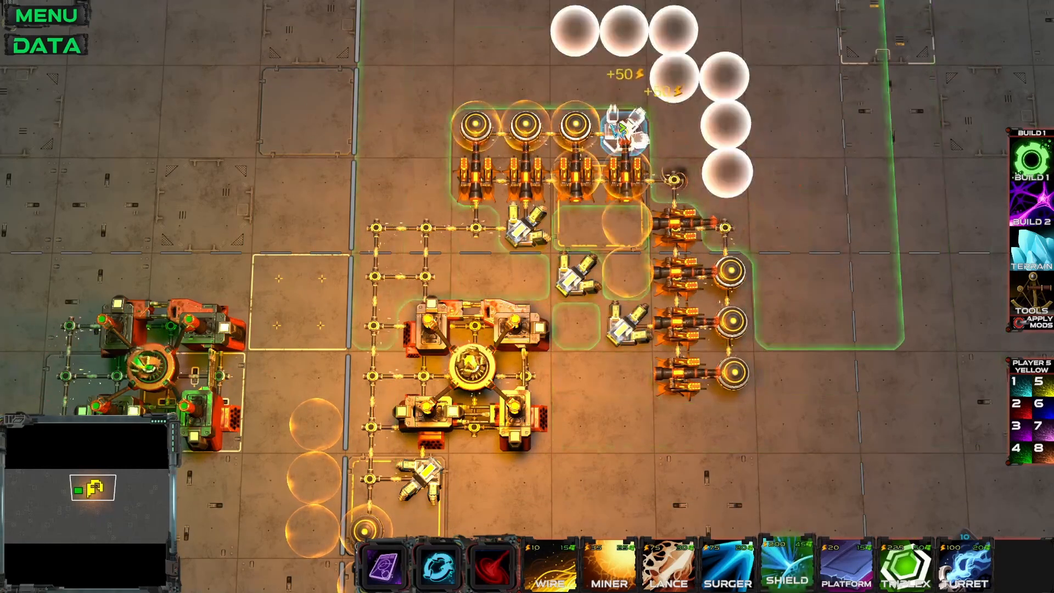
{"action": "right_click", "coordinate": [625, 176]}
{"action": "right_click", "coordinate": [674, 228]}
Place turrets on the two tiles of the removed corner lances.
{"action": "left_click", "coordinate": [958, 567]}
{"action": "left_click", "coordinate": [676, 236]}
{"action": "left_click", "coordinate": [631, 189]}
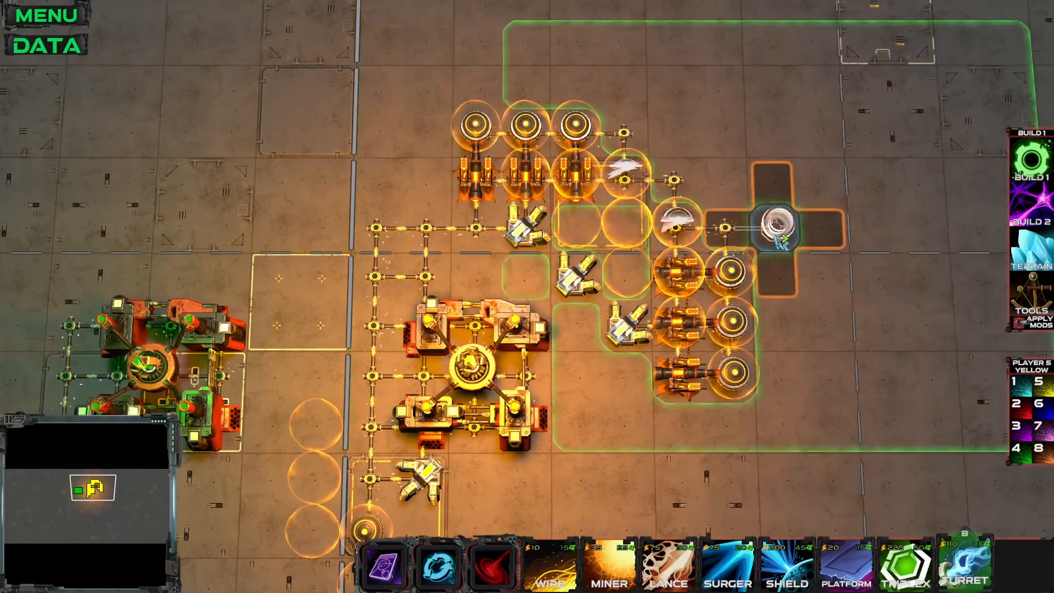
{"action": "middle_click_drag", "start_coordinate": [772, 244], "coordinate": [764, 302]}
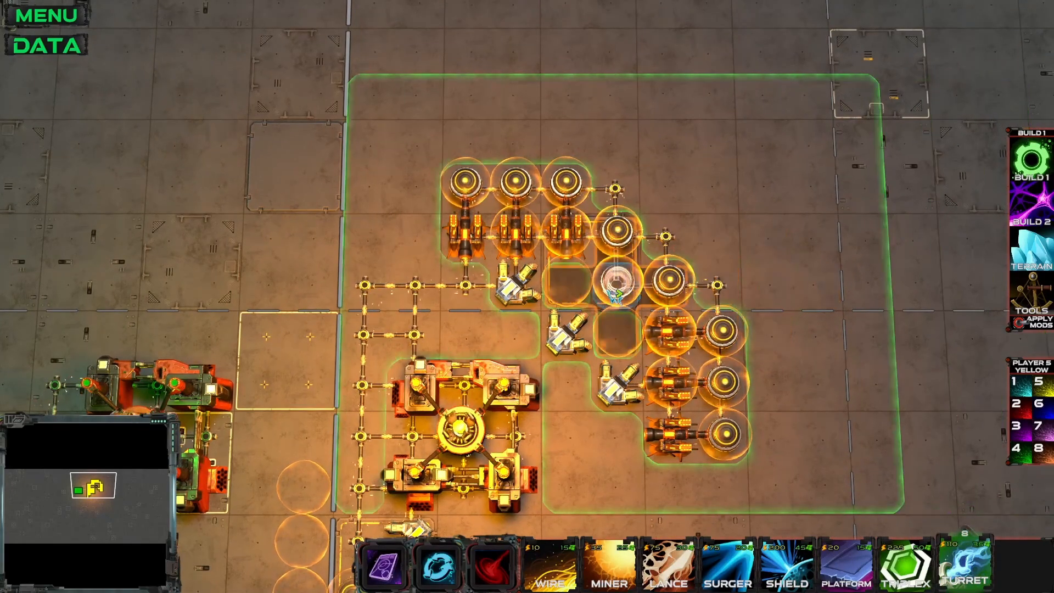
{"action": "left_click", "coordinate": [848, 576]}
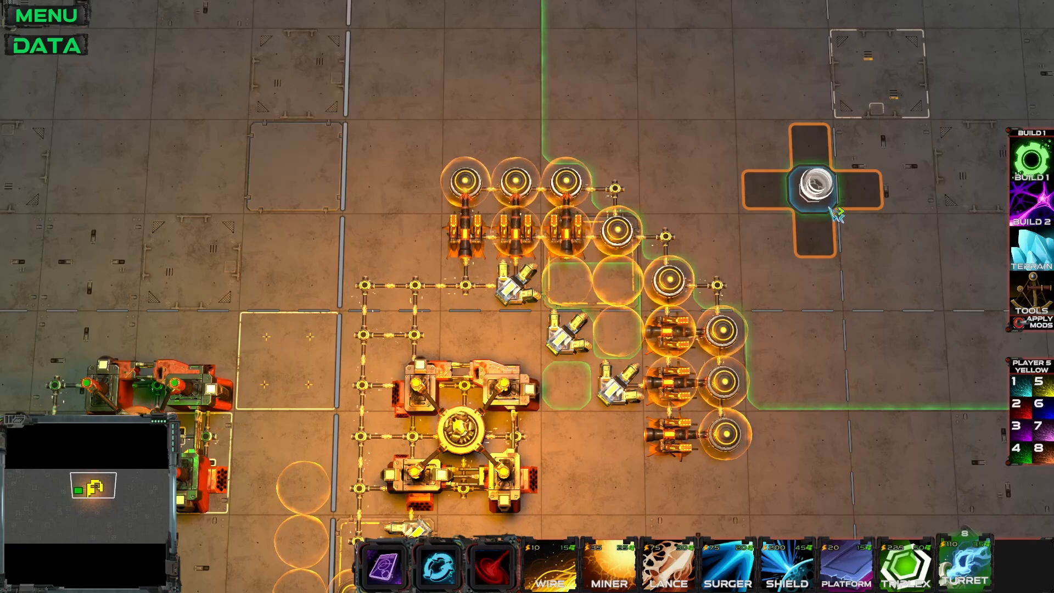
Put platforms under the formation's turrets, lances and three shields, and on the empty tiles between them.
{"action": "left_click", "coordinate": [837, 214]}
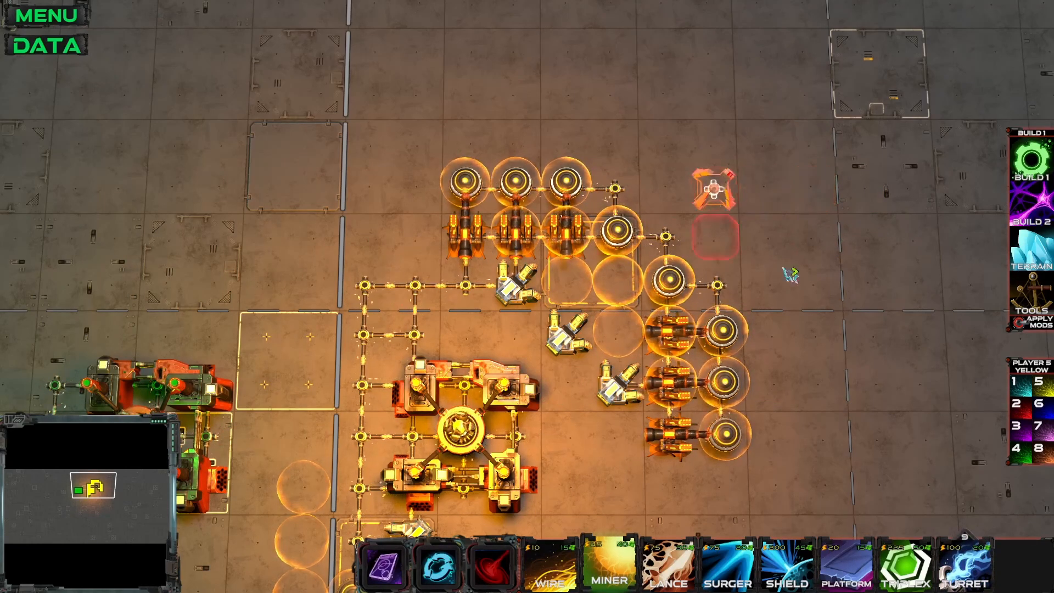
{"action": "left_click", "coordinate": [841, 564]}
{"action": "mouse_move", "coordinate": [465, 185]}
{"action": "left_mouse_down"}
{"action": "mouse_move", "coordinate": [561, 211]}
{"action": "mouse_move", "coordinate": [465, 236]}
{"action": "left_mouse_up"}
{"action": "left_click", "coordinate": [515, 282]}
{"action": "left_click", "coordinate": [573, 328]}
{"action": "left_click", "coordinate": [619, 383]}
{"action": "left_click_drag", "start_coordinate": [670, 283], "coordinate": [683, 432]}
{"action": "mouse_move", "coordinate": [724, 334]}
{"action": "left_mouse_down"}
{"action": "mouse_move", "coordinate": [738, 384]}
{"action": "mouse_move", "coordinate": [733, 431]}
{"action": "left_mouse_up"}
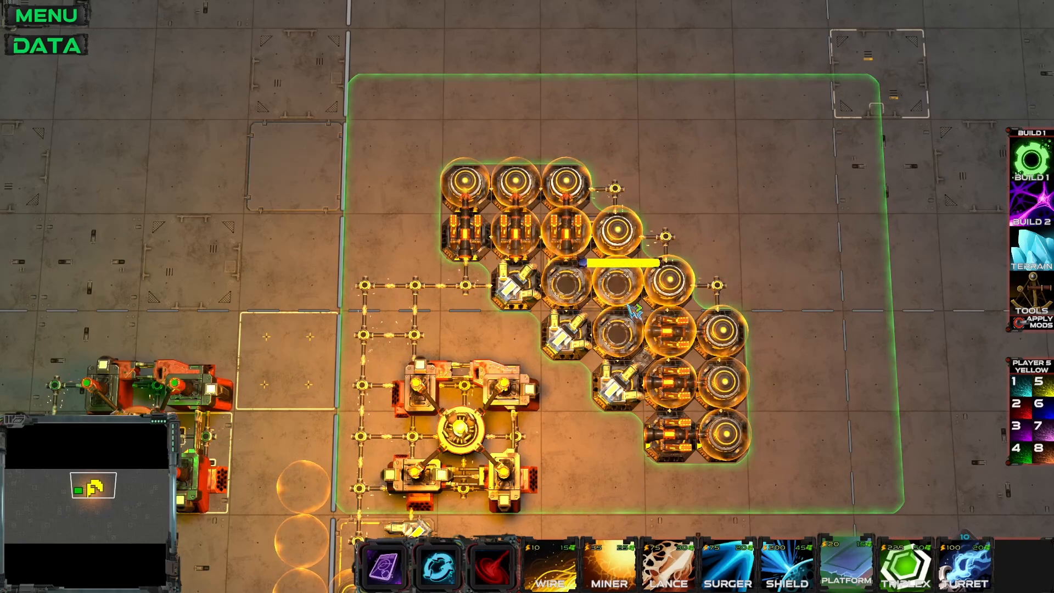
Remove the three wire nodes beside the turrets along the formation's outer diagonal.
{"action": "key", "text": "q"}
{"action": "key", "text": "6"}
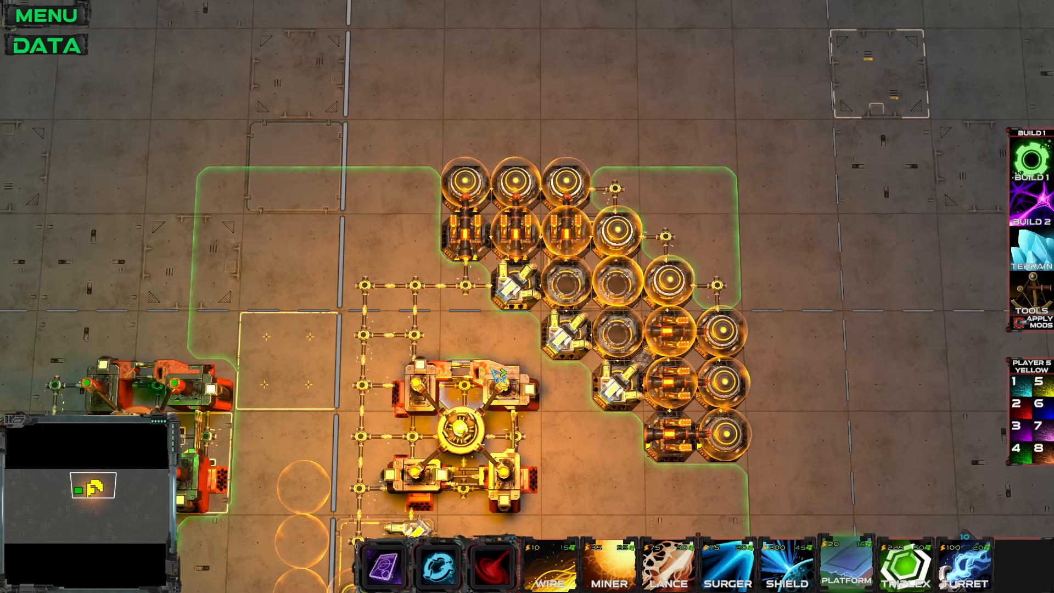
{"action": "key", "text": "q"}
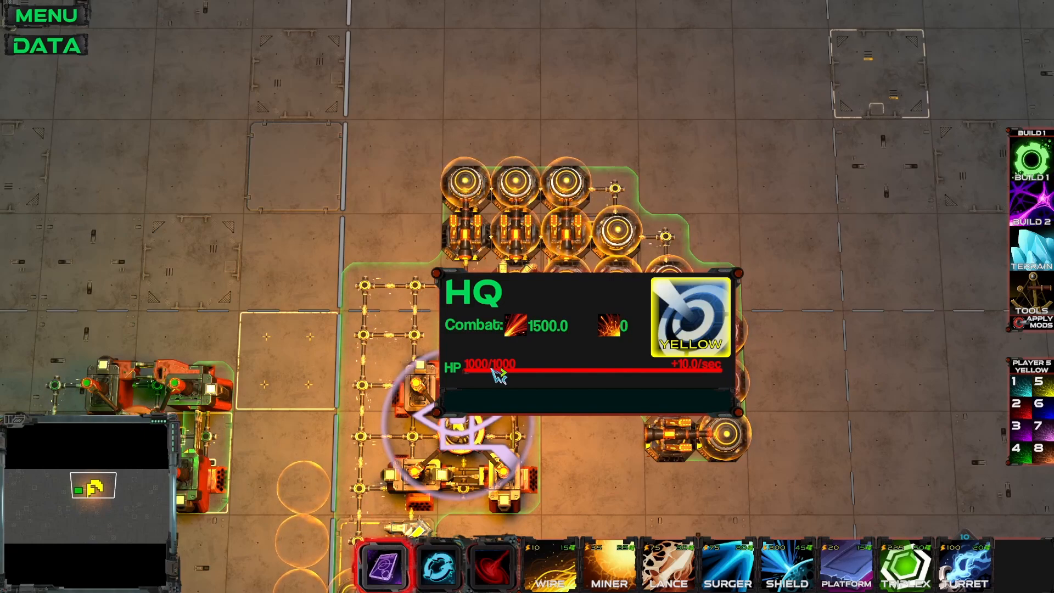
{"action": "key", "text": "6"}
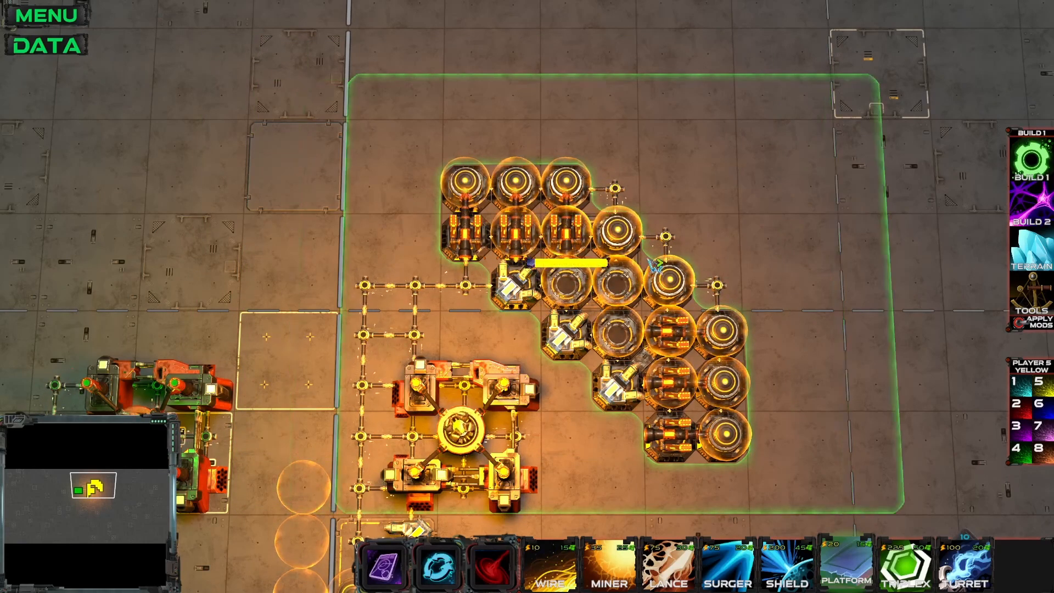
{"action": "right_click", "coordinate": [614, 191]}
{"action": "right_click", "coordinate": [666, 243]}
{"action": "right_click", "coordinate": [716, 288]}
{"action": "middle_click_drag", "start_coordinate": [764, 289], "coordinate": [686, 236]}
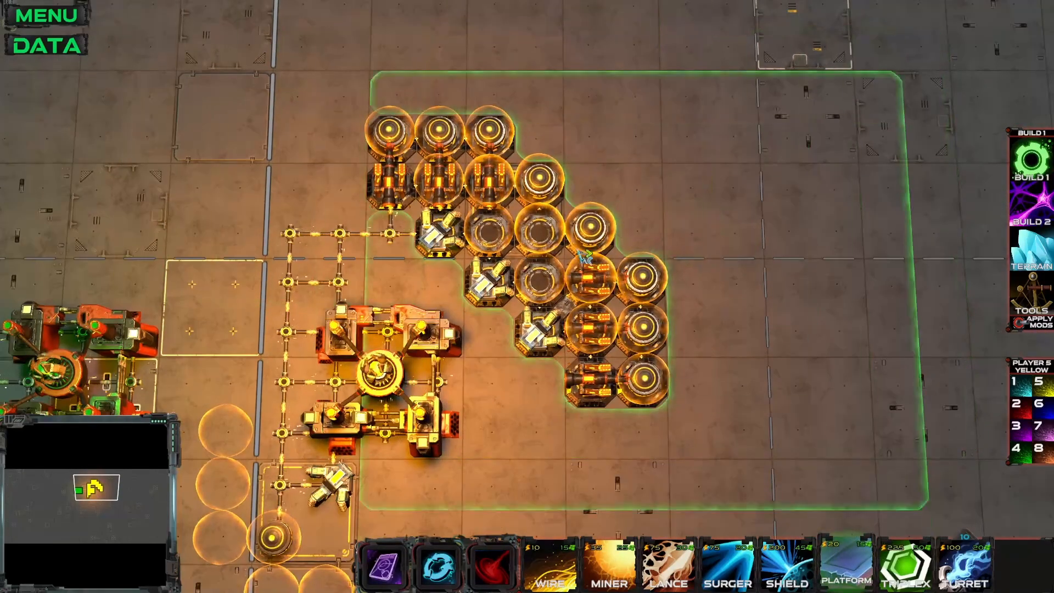
{"action": "key", "text": "5"}
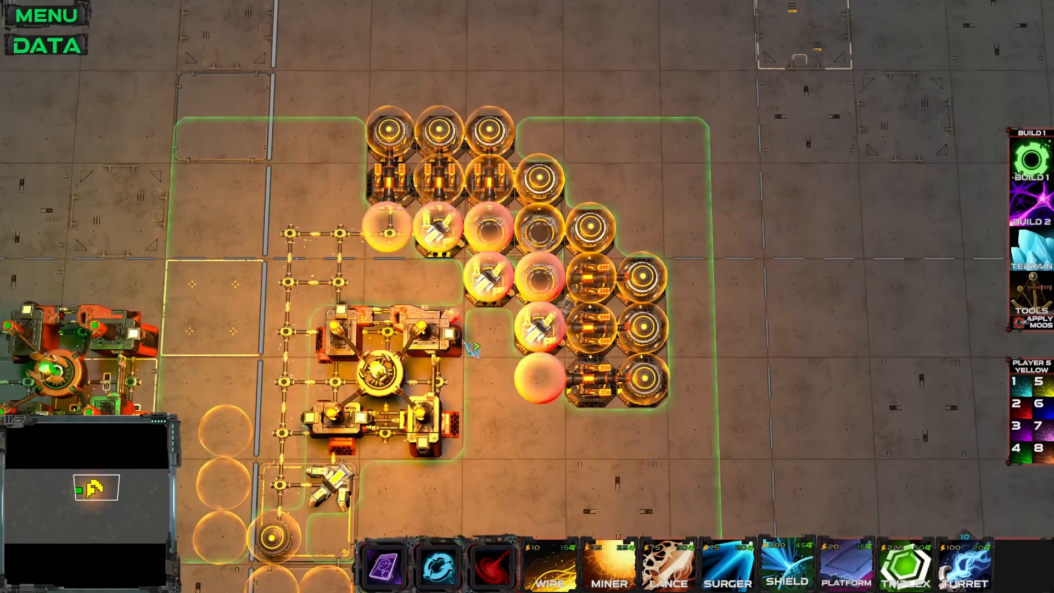
{"action": "left_click", "coordinate": [490, 334]}
{"action": "key", "text": "4"}
{"action": "key", "text": "1"}
{"action": "key", "text": "5"}
{"action": "key", "text": "6"}
{"action": "key", "text": "w"}
{"action": "left_click", "coordinate": [598, 387]}
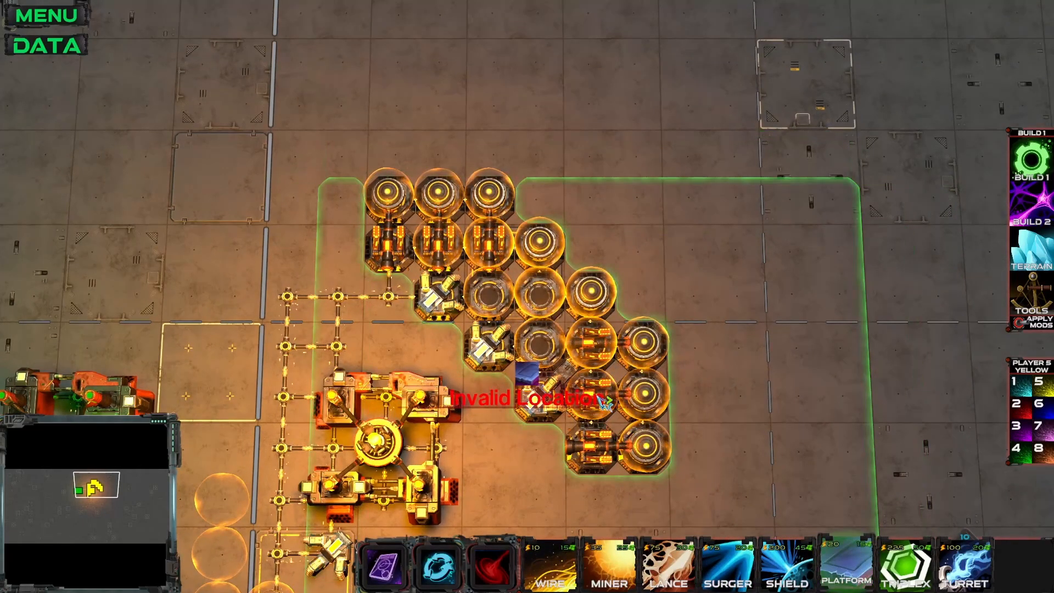
{"action": "left_click", "coordinate": [388, 296]}
{"action": "right_click", "coordinate": [384, 303]}
Preview an eastward Surger push on the formation's rows from tiles along its west side.
{"action": "key", "text": "6"}
{"action": "key", "text": "4"}
{"action": "left_click_drag", "start_coordinate": [389, 297], "coordinate": [747, 318]}
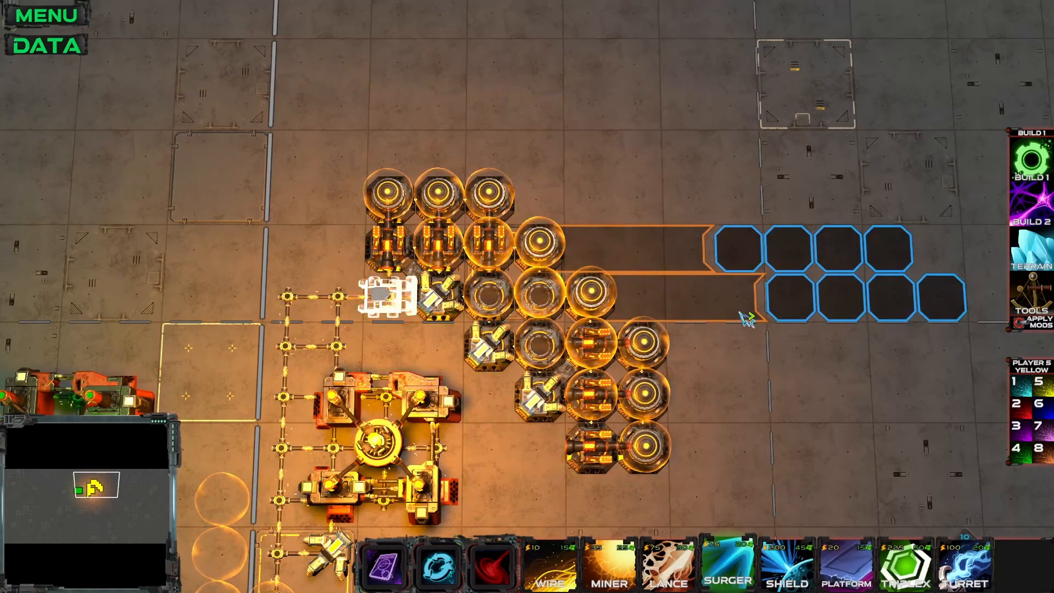
{"action": "right_click", "coordinate": [741, 314]}
{"action": "key", "text": "5"}
{"action": "left_click_drag", "start_coordinate": [341, 248], "coordinate": [501, 252]}
{"action": "right_click", "coordinate": [501, 253]}
{"action": "key", "text": "5"}
{"action": "key", "text": "4"}
{"action": "key", "text": "5"}
{"action": "left_click_drag", "start_coordinate": [349, 252], "coordinate": [533, 252]}
{"action": "right_click", "coordinate": [540, 253]}
{"action": "key", "text": "4"}
{"action": "left_click_drag", "start_coordinate": [346, 252], "coordinate": [564, 256]}
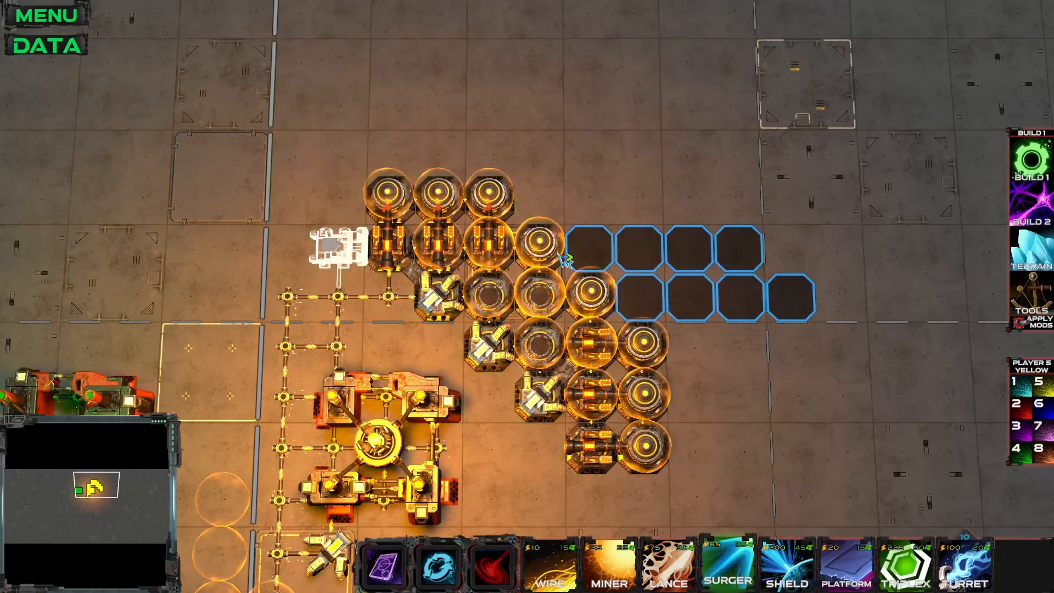
{"action": "right_click", "coordinate": [562, 257]}
Preview a northward Surger push on the formation's columns from the tiles just below the shields.
{"action": "key", "text": "5"}
{"action": "left_click_drag", "start_coordinate": [487, 395], "coordinate": [535, 343]}
{"action": "right_click", "coordinate": [537, 339]}
{"action": "key", "text": "4"}
{"action": "left_click_drag", "start_coordinate": [488, 394], "coordinate": [487, 205]}
{"action": "right_click", "coordinate": [487, 202]}
{"action": "key", "text": "4"}
{"action": "left_click_drag", "start_coordinate": [540, 445], "coordinate": [539, 242]}
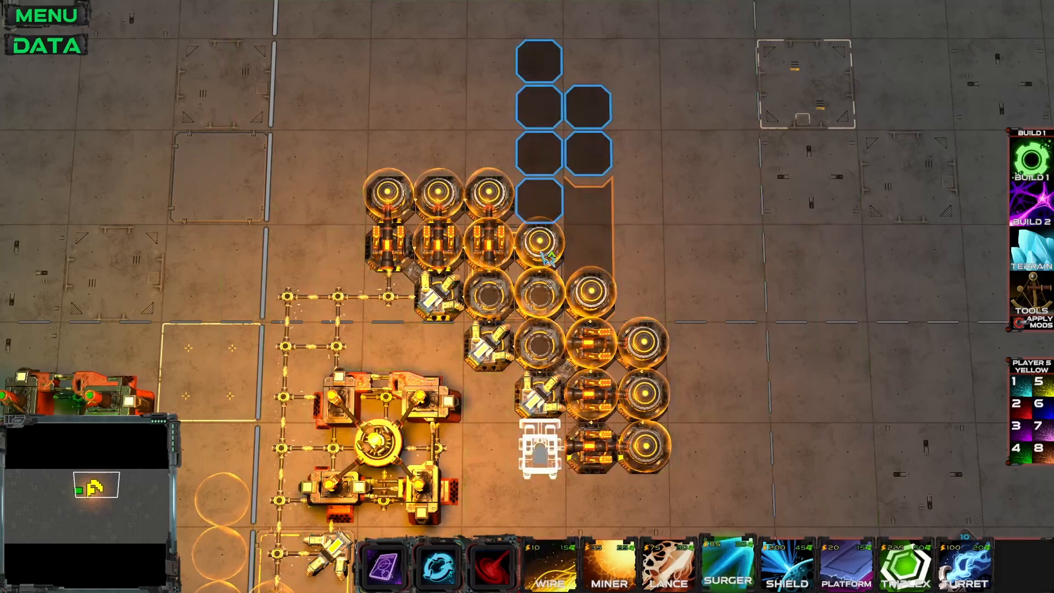
{"action": "right_click", "coordinate": [540, 242]}
Open the map data and start a test match on the map.
{"action": "mouse_move", "coordinate": [607, 236]}
{"action": "middle_mouse_down"}
{"action": "mouse_move", "coordinate": [622, 262]}
{"action": "mouse_move", "coordinate": [607, 257]}
{"action": "middle_mouse_up"}
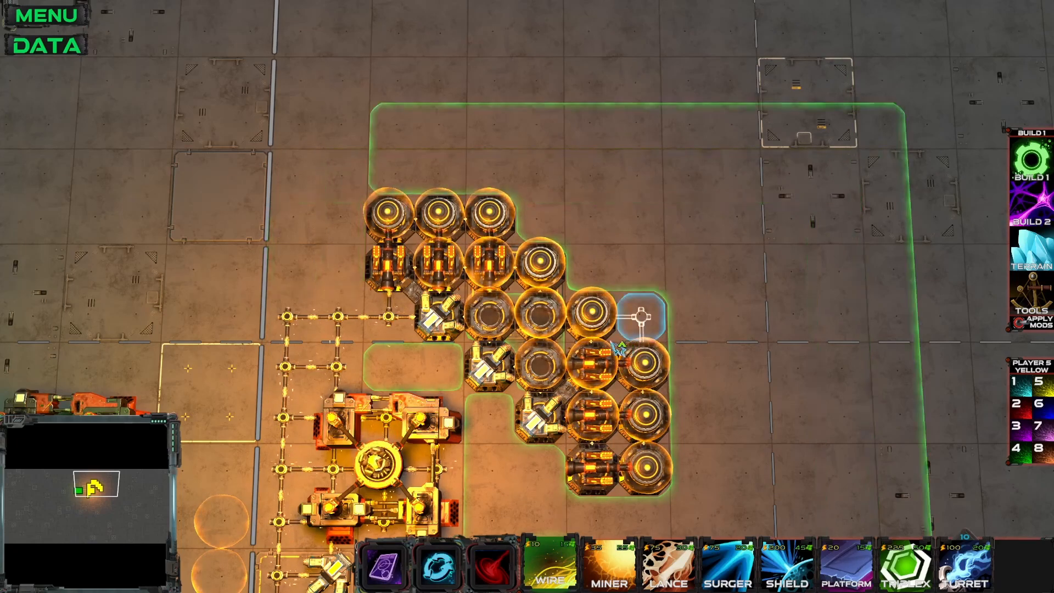
{"action": "mouse_move", "coordinate": [561, 315]}
{"action": "middle_mouse_down"}
{"action": "mouse_move", "coordinate": [565, 329]}
{"action": "mouse_move", "coordinate": [560, 305]}
{"action": "middle_mouse_up"}
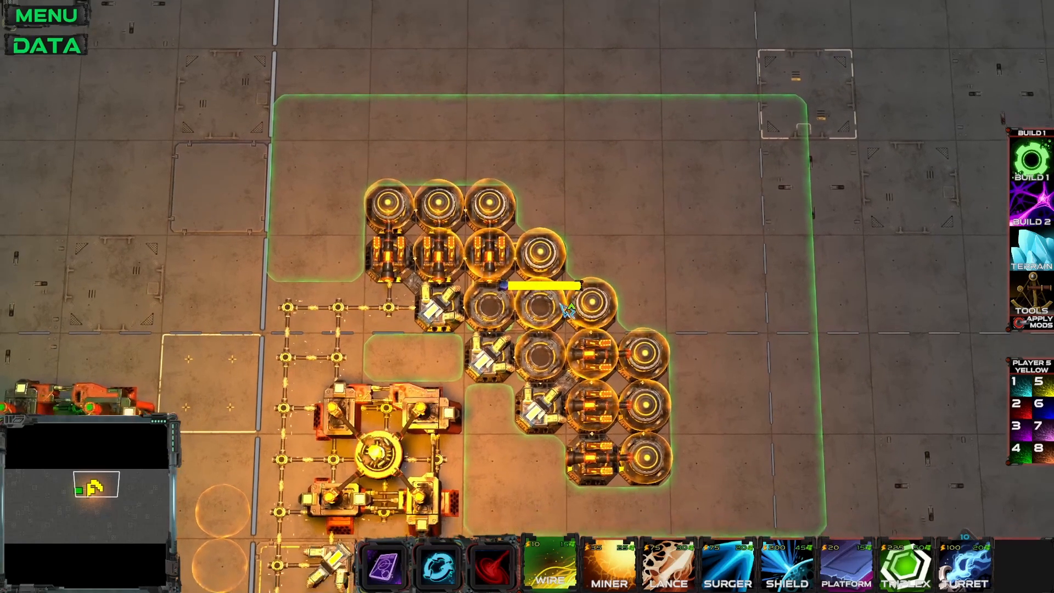
{"action": "left_click", "coordinate": [48, 46]}
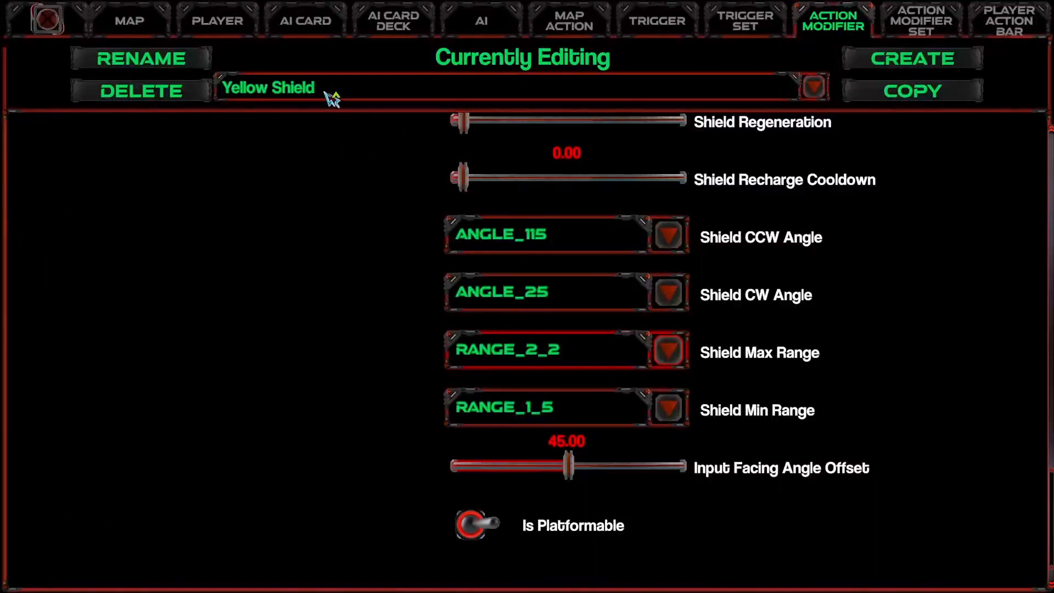
{"action": "left_click", "coordinate": [129, 21]}
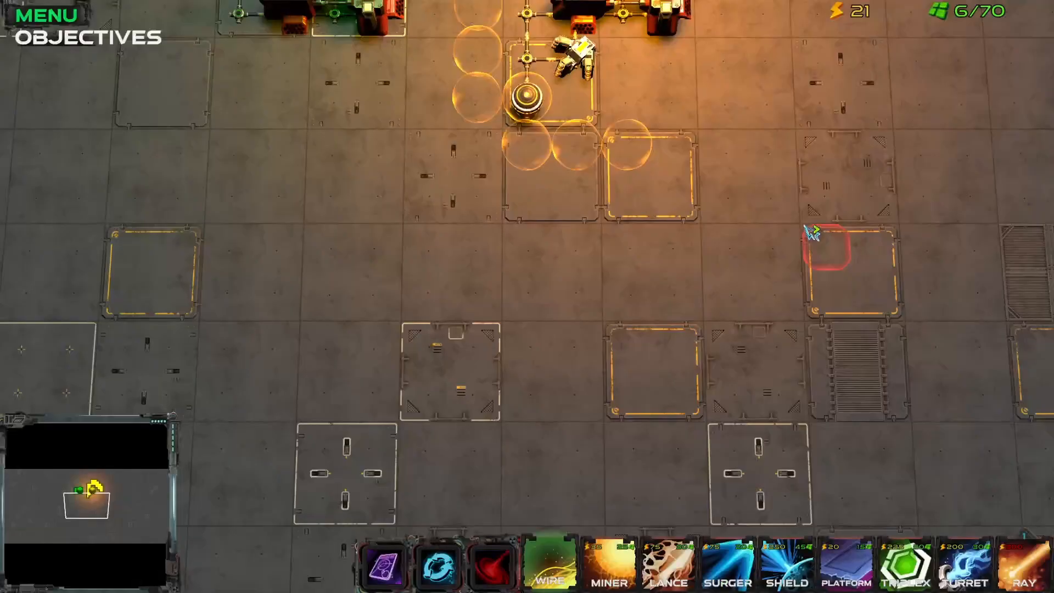
Build a north-facing Surger directly below the upper-left shield to push the platform formation up.
{"action": "key", "text": "4"}
{"action": "key", "text": "w"}
{"action": "key", "text": "d"}
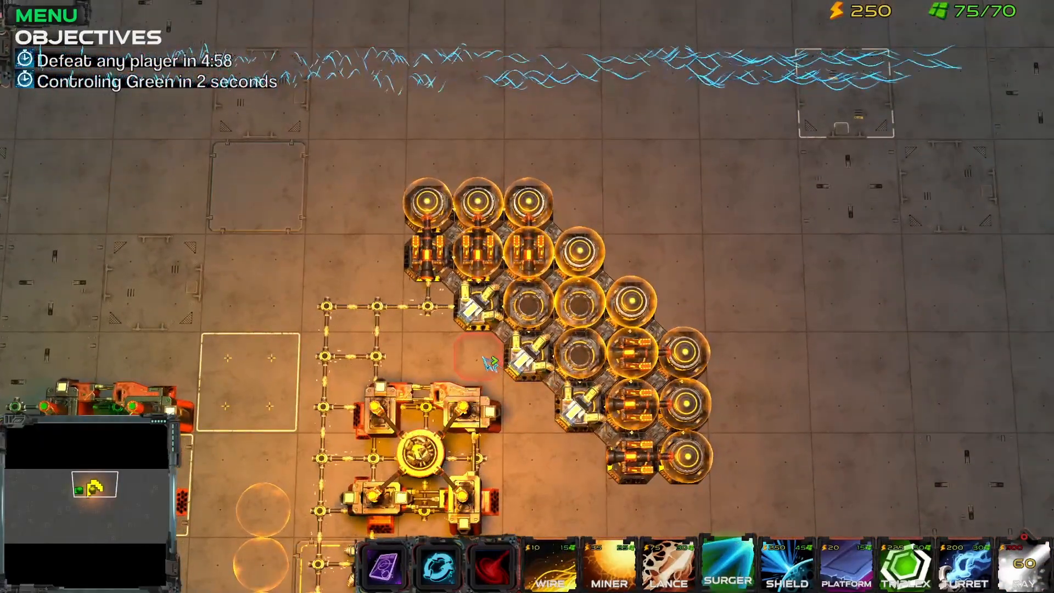
{"action": "left_click", "coordinate": [476, 356]}
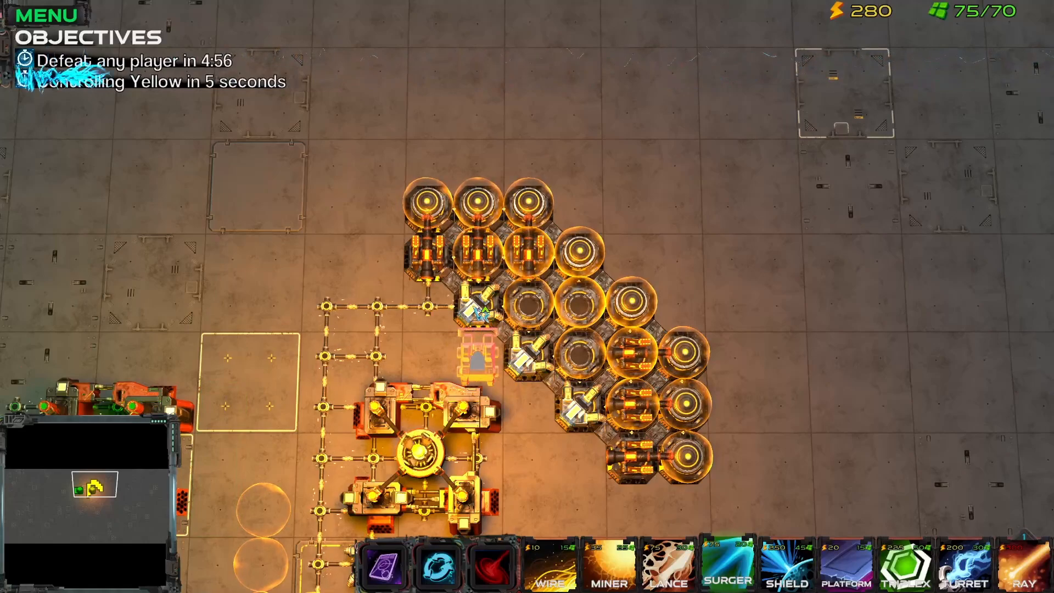
{"action": "left_click", "coordinate": [503, 351]}
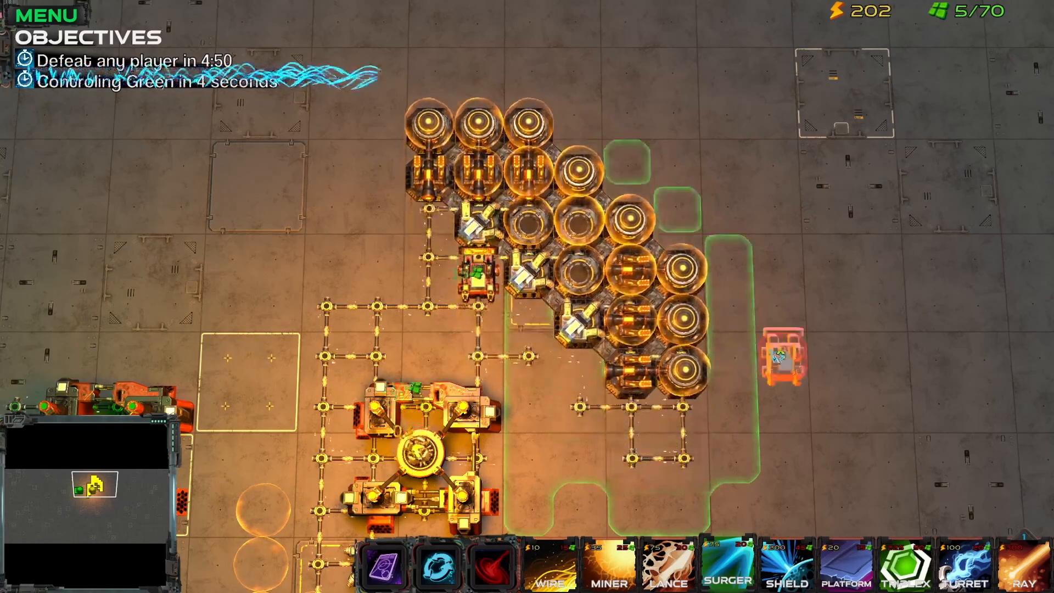
Push the platform formation west with a Surger and south into the green base with another Surger.
{"action": "left_click_drag", "start_coordinate": [730, 255], "coordinate": [237, 294]}
{"action": "middle_click_drag", "start_coordinate": [306, 328], "coordinate": [462, 393]}
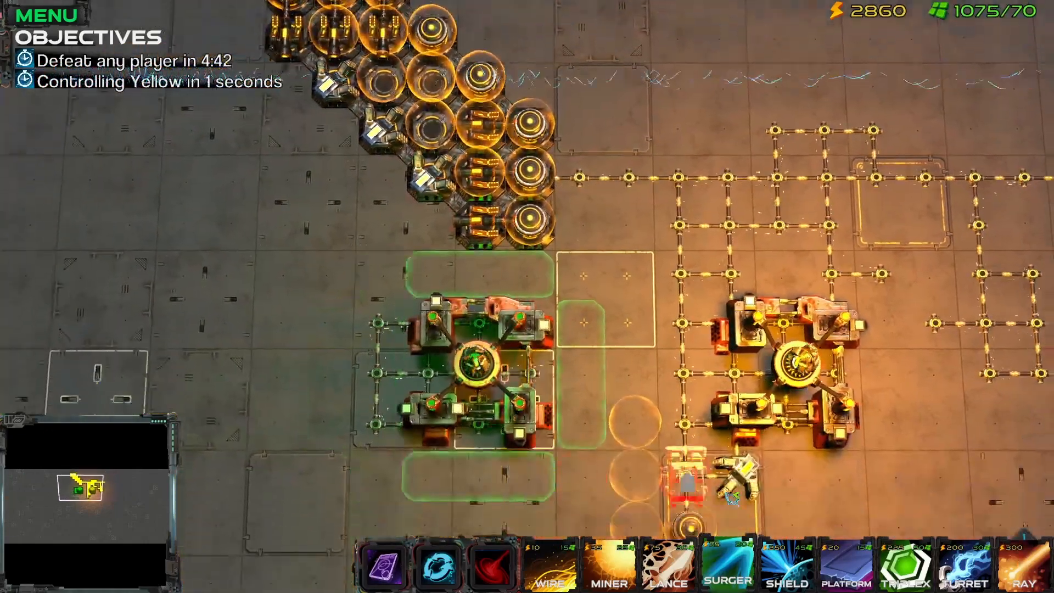
{"action": "left_click", "coordinate": [527, 272]}
{"action": "key", "text": "4"}
{"action": "left_click", "coordinate": [530, 82]}
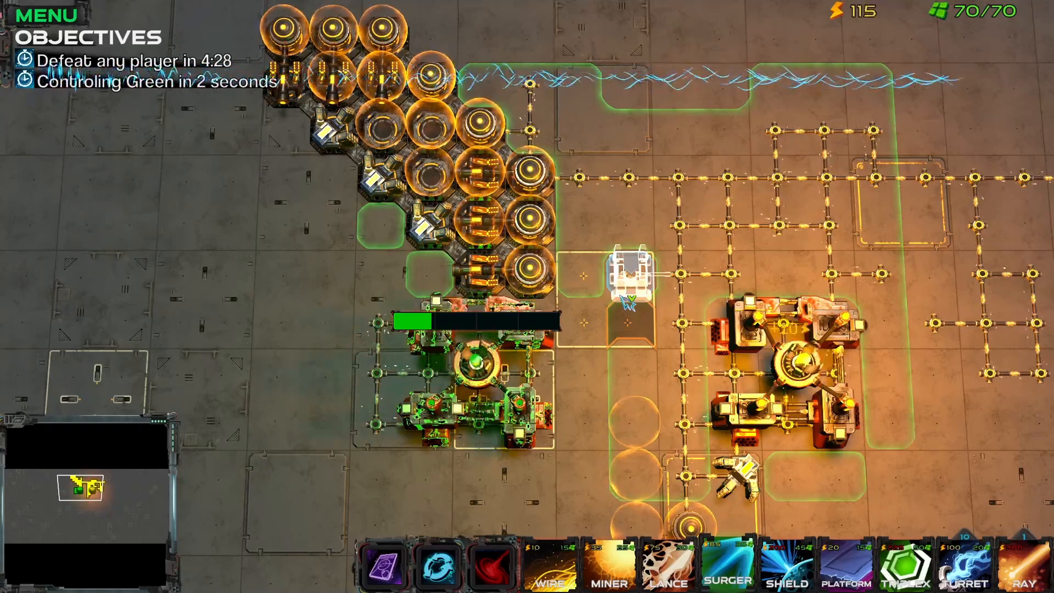
{"action": "middle_click_drag", "start_coordinate": [621, 297], "coordinate": [642, 357]}
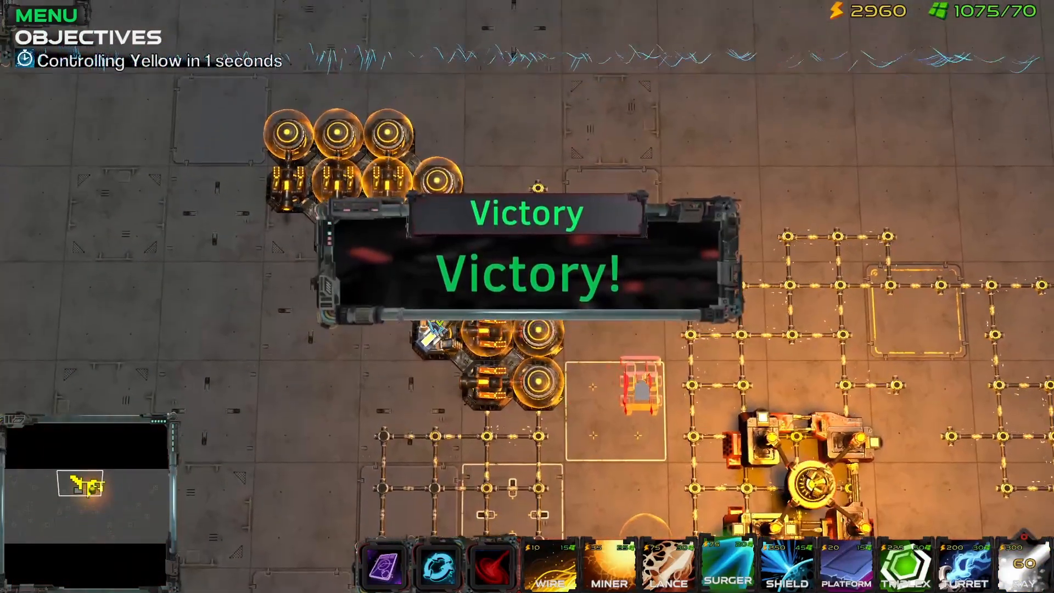
Leave the test match for map editing and select Player 5 Yellow as the building player.
{"action": "key", "text": "Escape"}
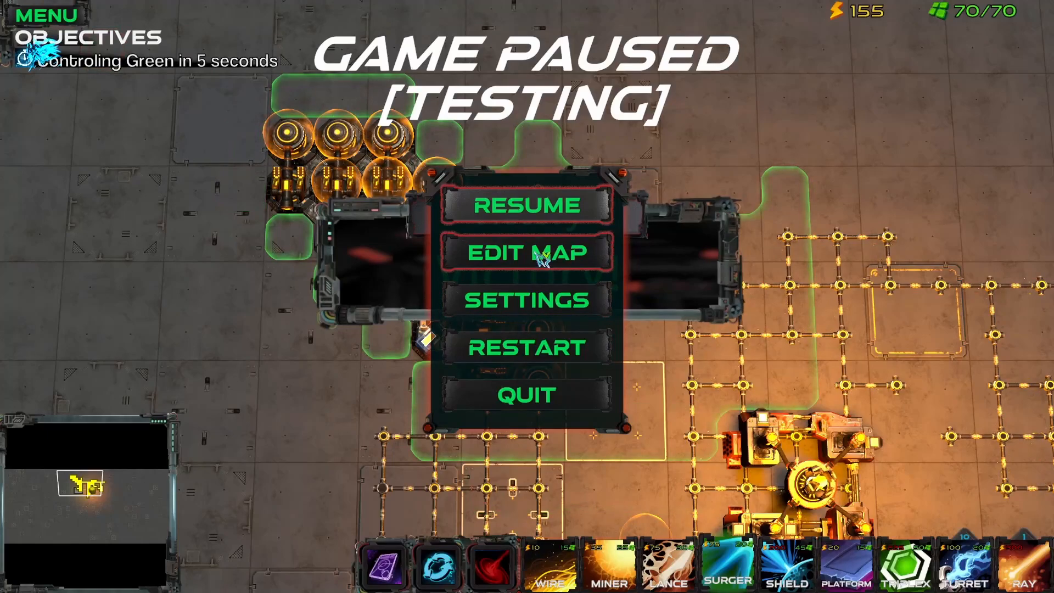
{"action": "left_click", "coordinate": [540, 256]}
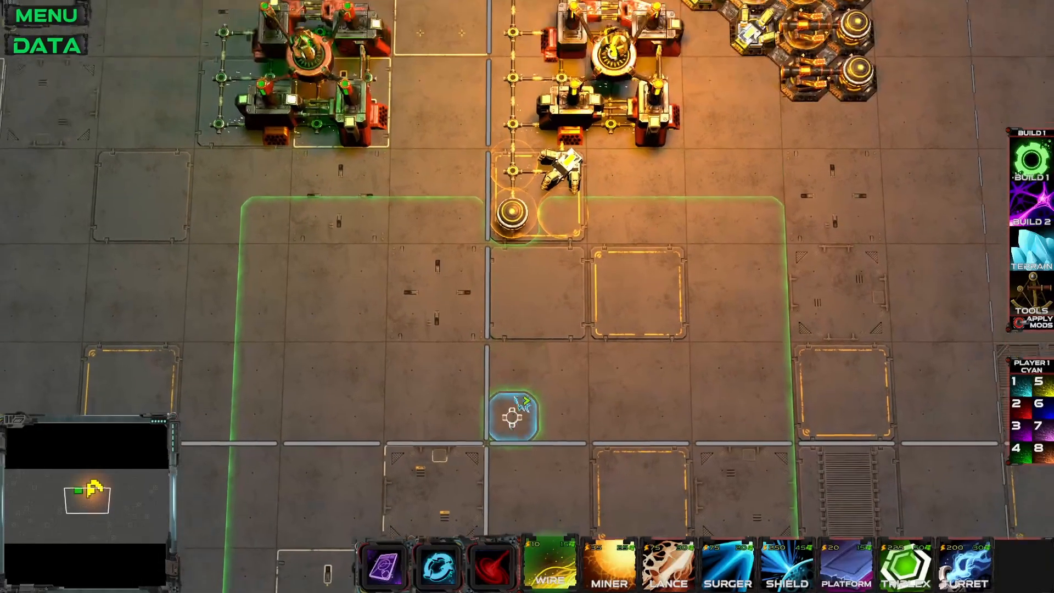
{"action": "mouse_move", "coordinate": [561, 222]}
{"action": "middle_mouse_down"}
{"action": "mouse_move", "coordinate": [538, 351]}
{"action": "mouse_move", "coordinate": [552, 404]}
{"action": "middle_mouse_up"}
{"action": "middle_click_drag", "start_coordinate": [629, 225], "coordinate": [475, 373]}
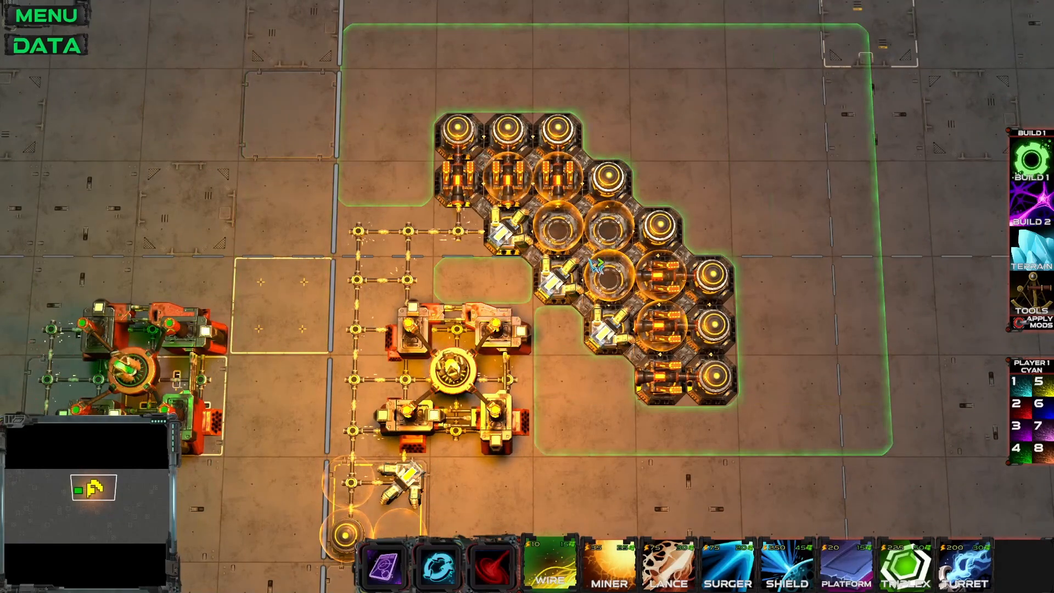
{"action": "middle_click_drag", "start_coordinate": [597, 265], "coordinate": [649, 253]}
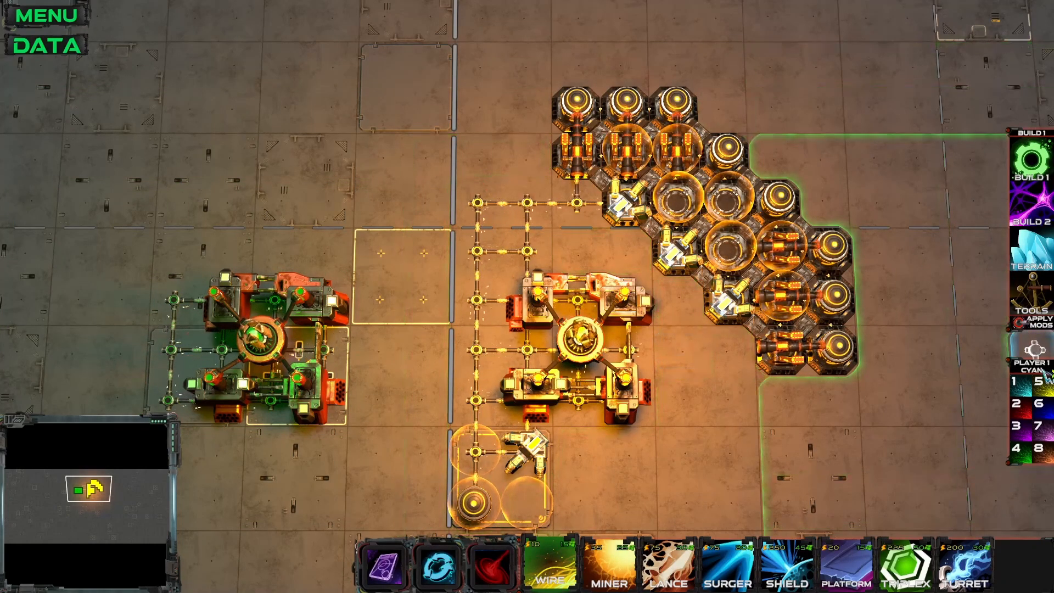
{"action": "key", "text": "5"}
{"action": "middle_click_drag", "start_coordinate": [780, 301], "coordinate": [652, 385]}
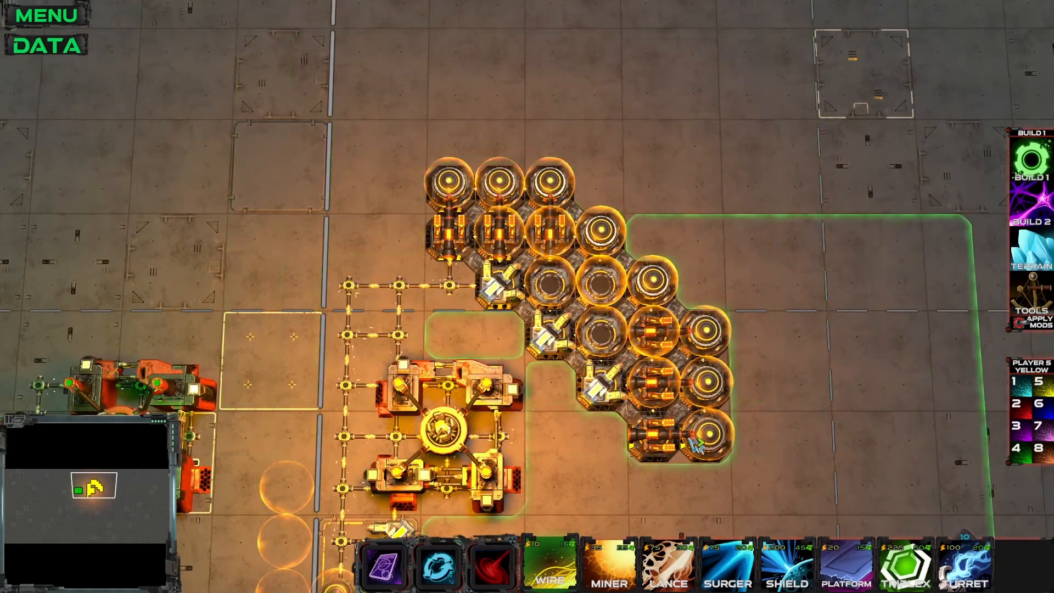
Remove the shield, turret and wires south of the yellow HQ, and the three empty platforms inside the formation.
{"action": "middle_click_drag", "start_coordinate": [696, 436], "coordinate": [700, 264]}
{"action": "right_click", "coordinate": [395, 371]}
{"action": "right_click", "coordinate": [360, 416]}
{"action": "right_click", "coordinate": [356, 416]}
{"action": "right_click", "coordinate": [359, 373]}
{"action": "right_click", "coordinate": [409, 371]}
{"action": "key", "text": "w"}
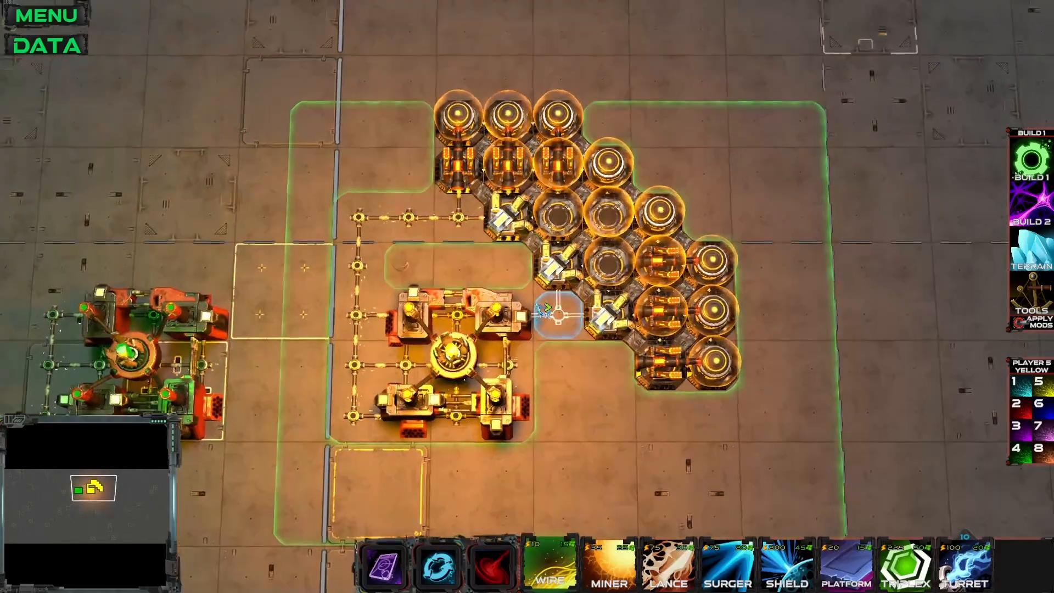
{"action": "middle_click_drag", "start_coordinate": [546, 308], "coordinate": [513, 312]}
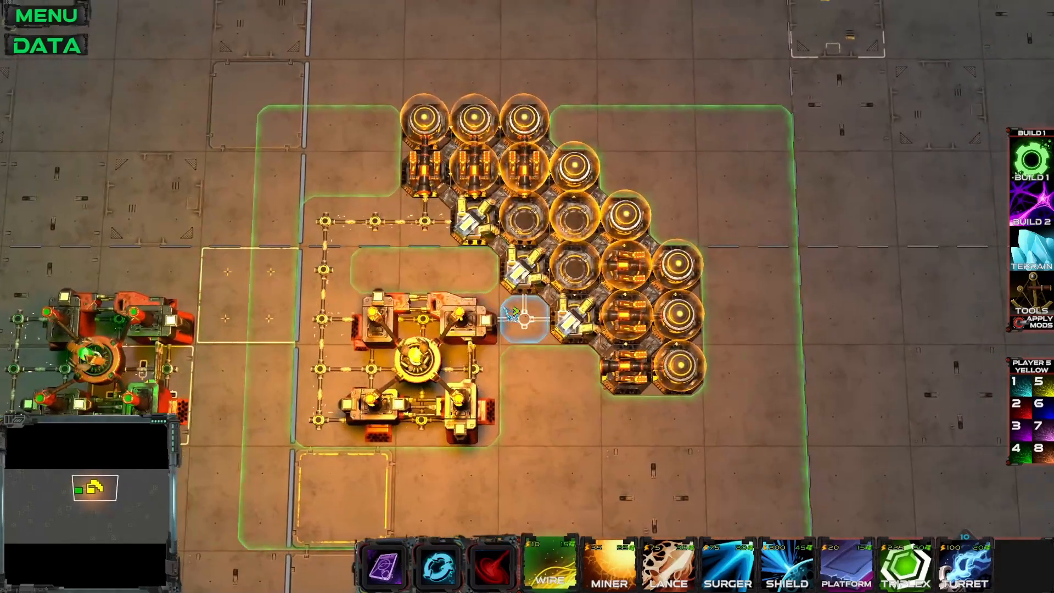
{"action": "mouse_move", "coordinate": [522, 219]}
{"action": "right_mouse_down"}
{"action": "mouse_move", "coordinate": [571, 218]}
{"action": "mouse_move", "coordinate": [572, 267]}
{"action": "right_mouse_up"}
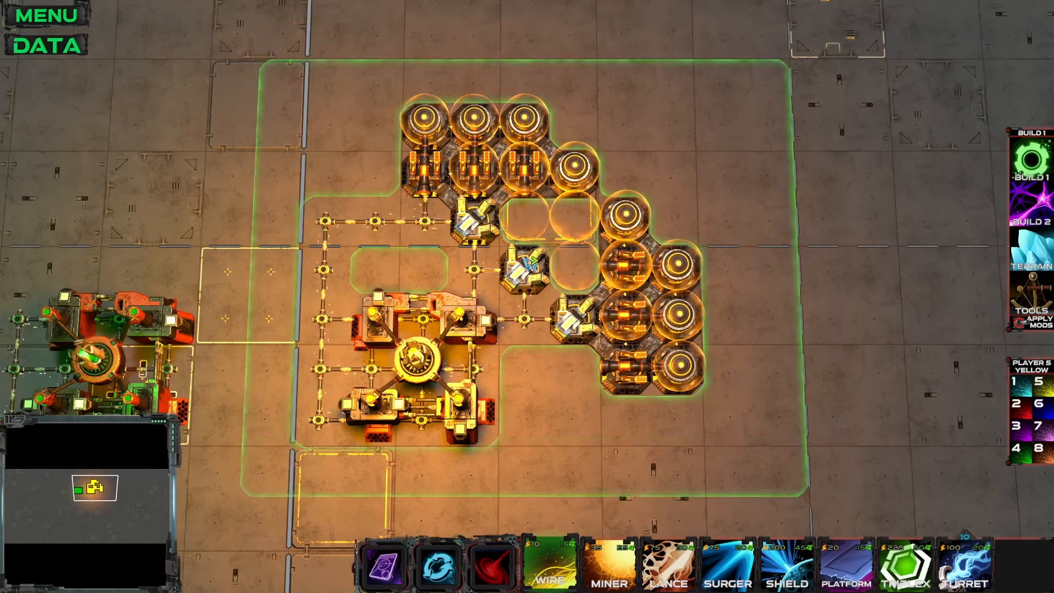
Set the Delay Time of both the Control Green Delayed and Control Yellow Delayed triggers to 15.
{"action": "left_click", "coordinate": [44, 46]}
{"action": "left_click", "coordinate": [653, 22]}
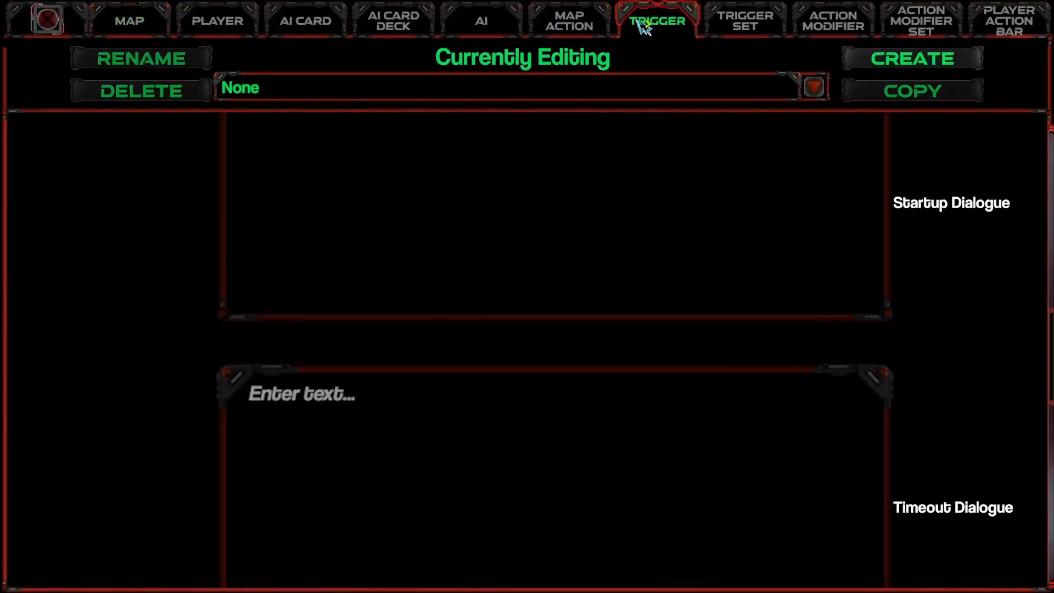
{"action": "left_click", "coordinate": [275, 91]}
{"action": "left_click", "coordinate": [331, 137]}
{"action": "scroll", "coordinate": [428, 159], "scroll_direction": "down", "scroll_amount": 10}
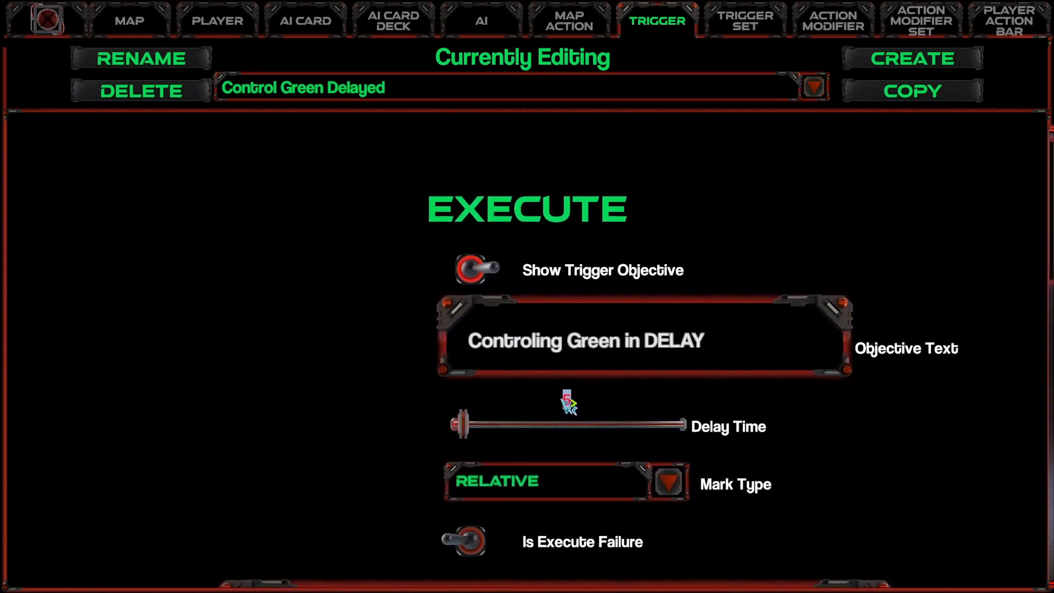
{"action": "left_click", "coordinate": [391, 98]}
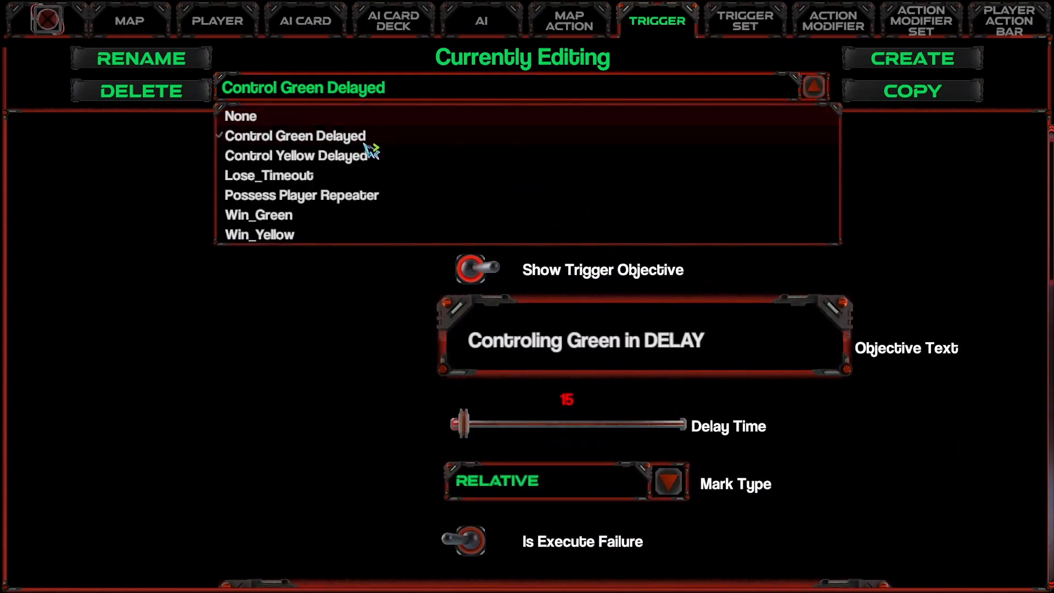
{"action": "left_click", "coordinate": [364, 159]}
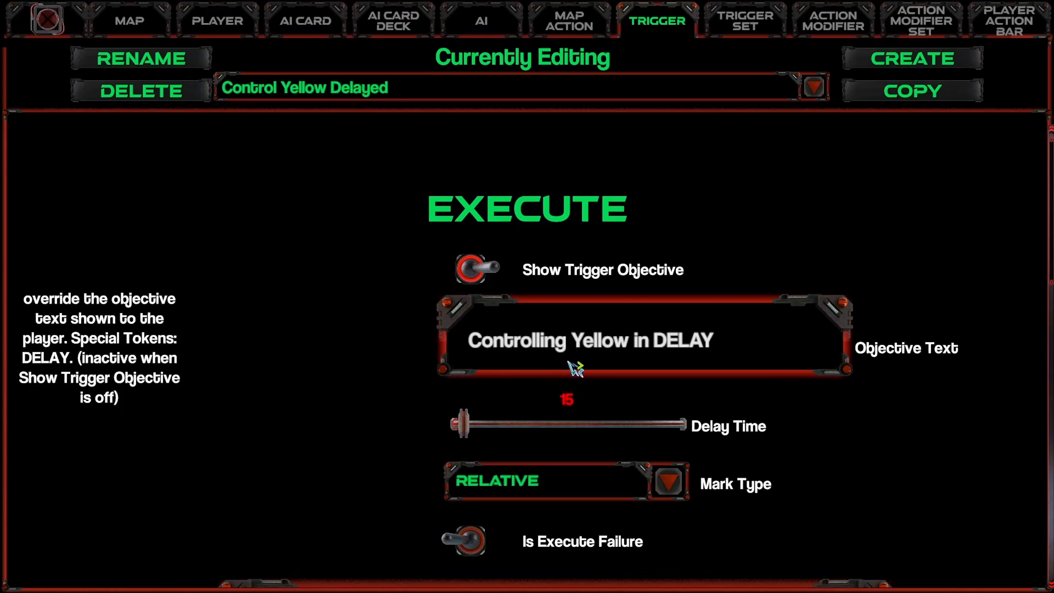
Create an action modifier named Yellow HQ based on the HQ building.
{"action": "left_click", "coordinate": [906, 28]}
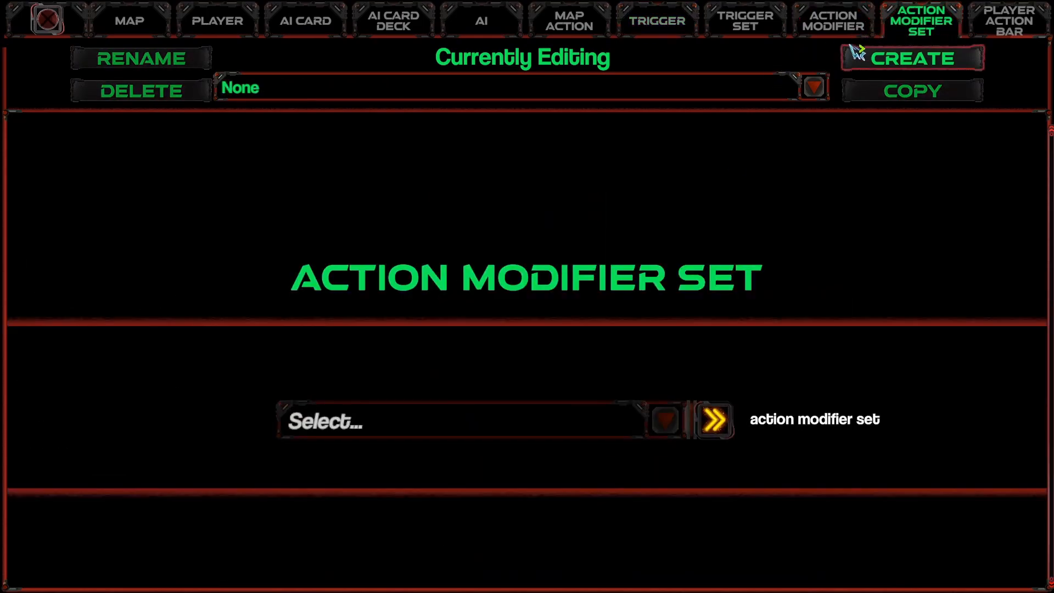
{"action": "left_click", "coordinate": [834, 22]}
{"action": "left_click", "coordinate": [813, 88]}
{"action": "left_click", "coordinate": [821, 84]}
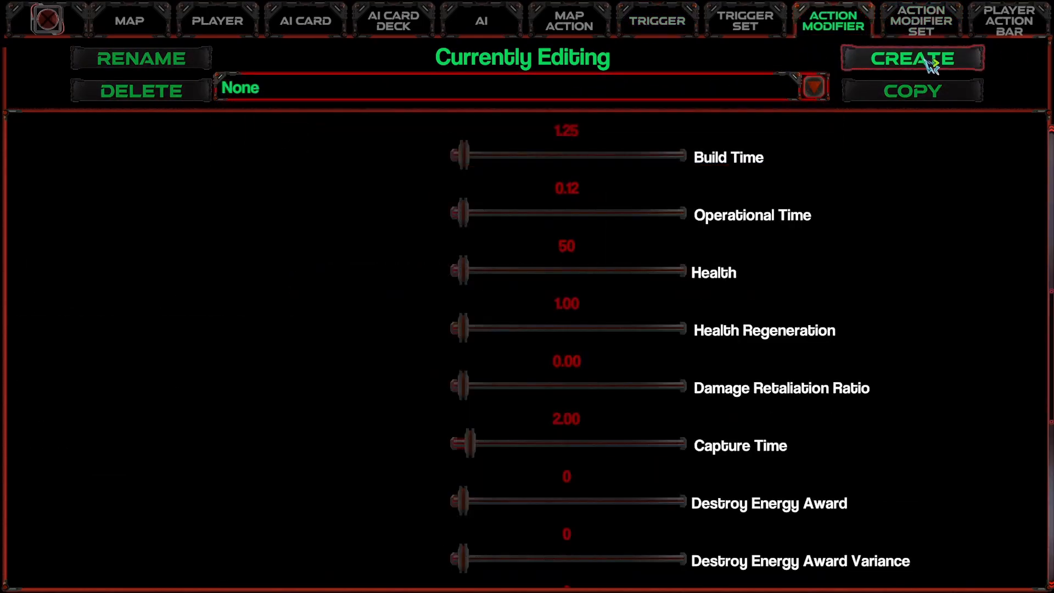
{"action": "left_click", "coordinate": [930, 65]}
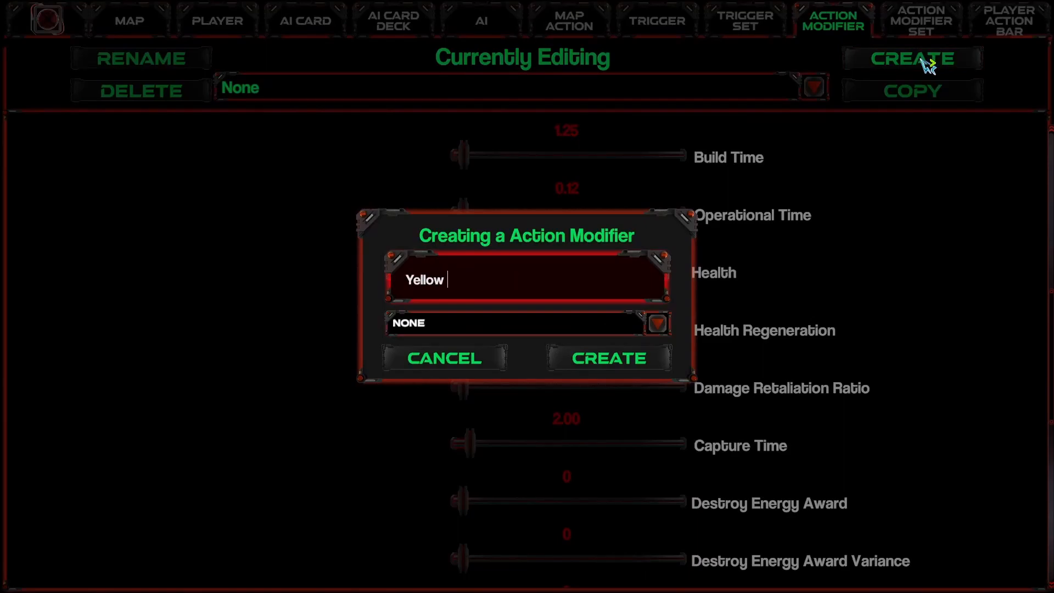
{"action": "left_click", "coordinate": [468, 322]}
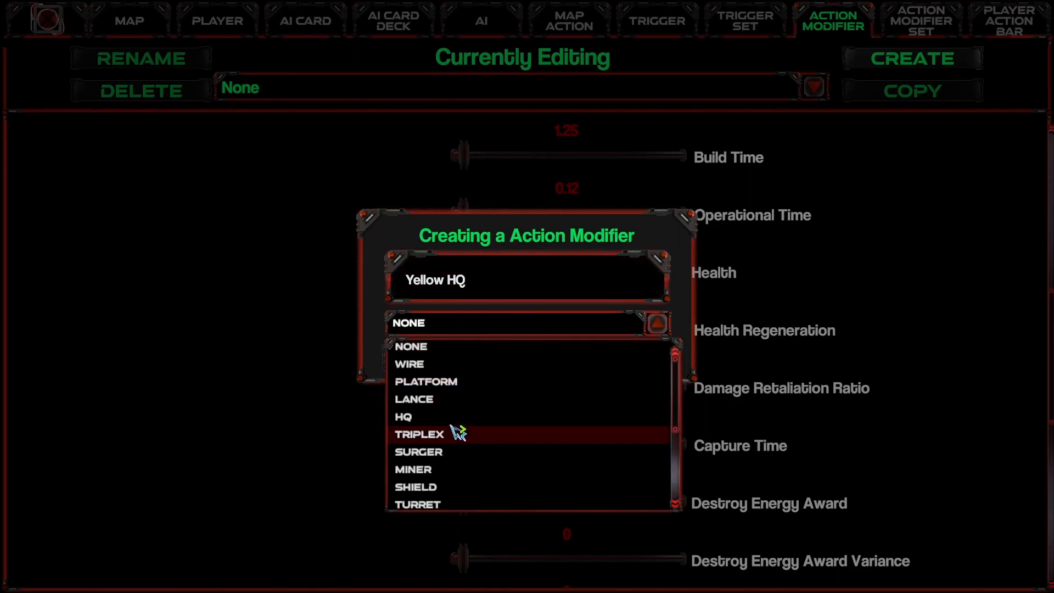
{"action": "left_click", "coordinate": [428, 414]}
{"action": "left_click", "coordinate": [600, 359]}
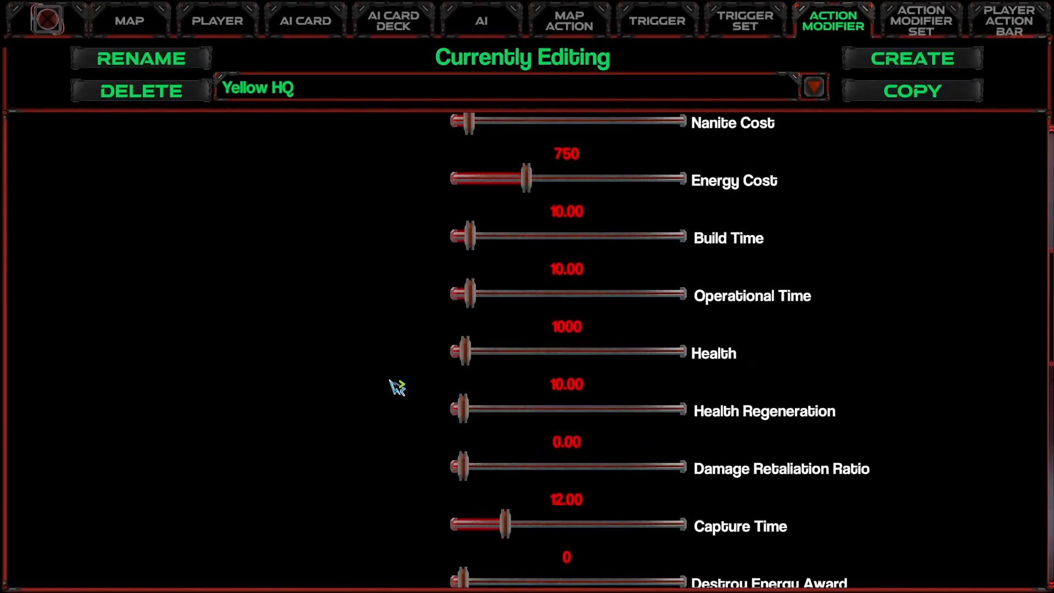
Set Yellow HQ's Energy Cost to 500, Build Time and Operational Time to 5, Health to 750 and Health Regeneration to 15.
{"action": "scroll", "coordinate": [392, 379], "scroll_direction": "down", "scroll_amount": 6}
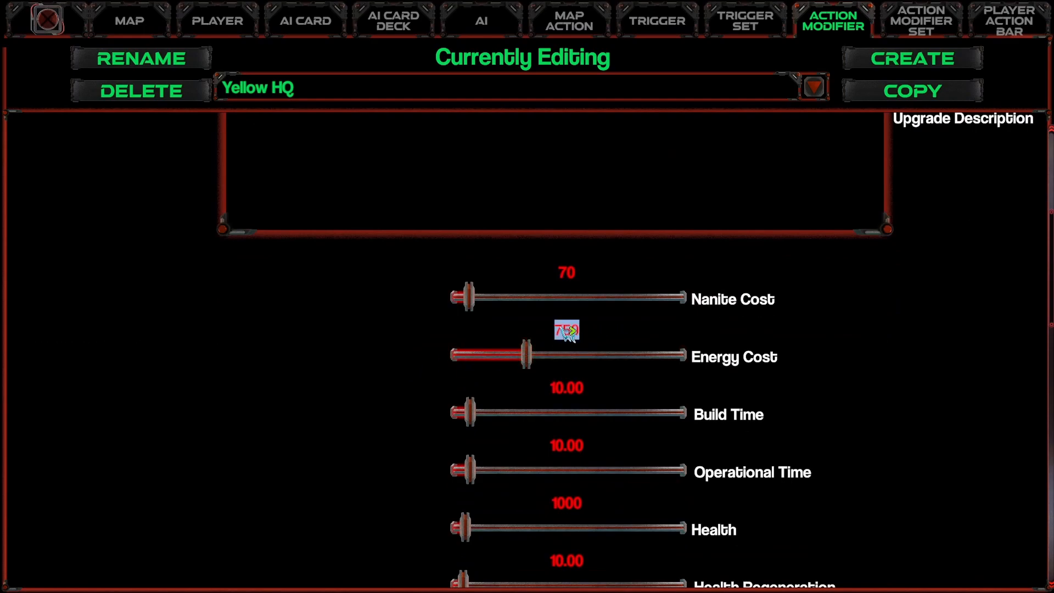
{"action": "type", "text": "500"}
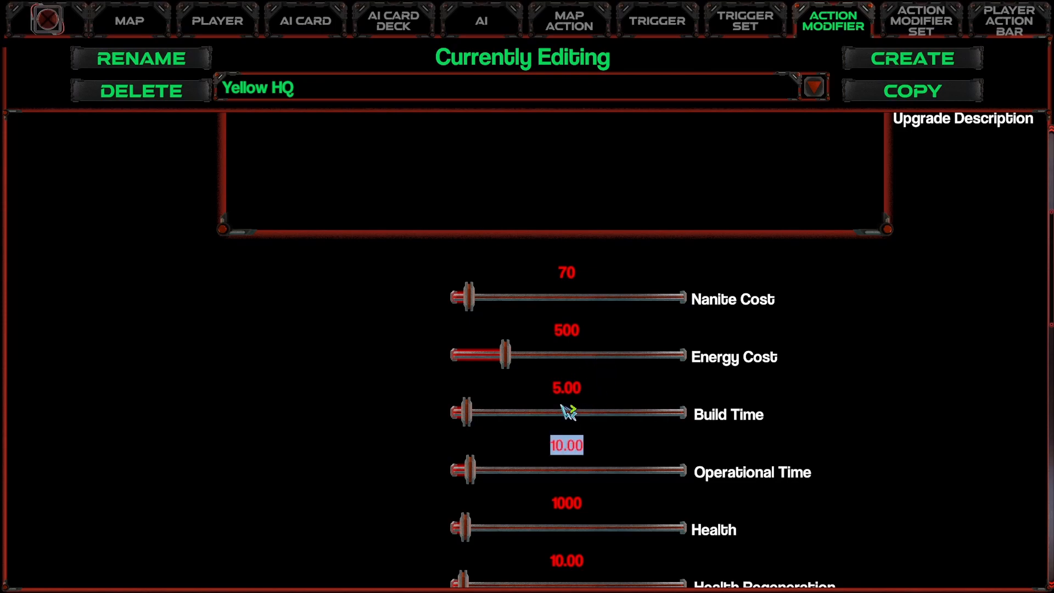
{"action": "scroll", "coordinate": [528, 505], "scroll_direction": "down", "scroll_amount": 1}
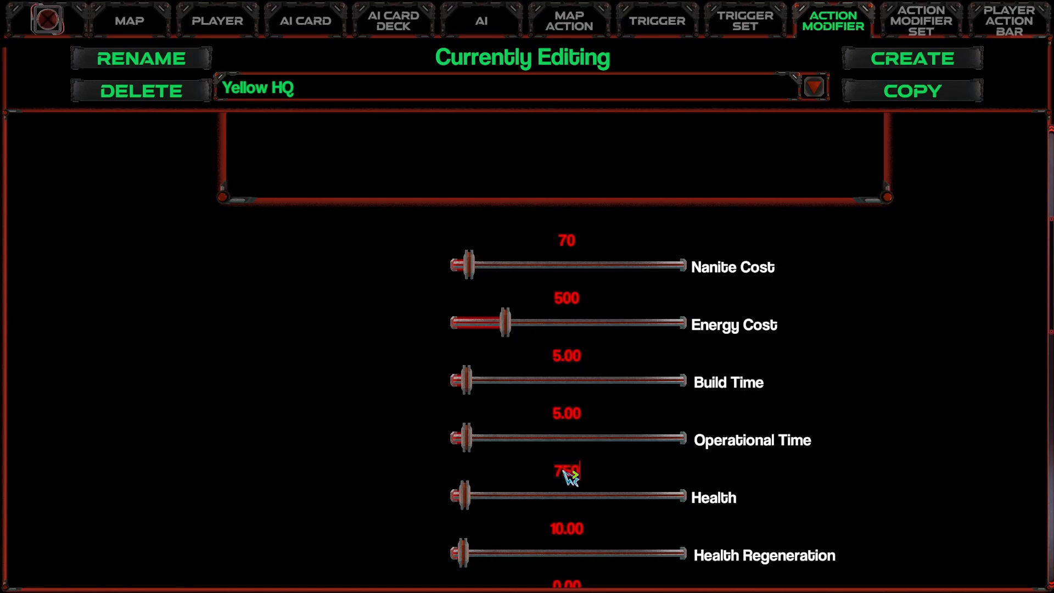
{"action": "scroll", "coordinate": [664, 411], "scroll_direction": "down", "scroll_amount": 4}
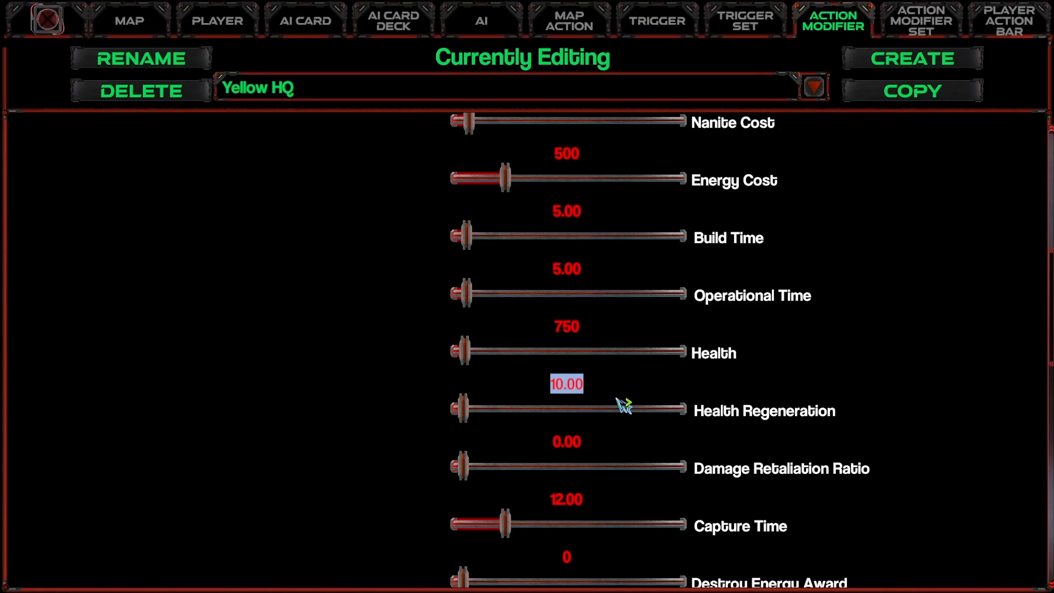
{"action": "scroll", "coordinate": [455, 386], "scroll_direction": "down", "scroll_amount": 1}
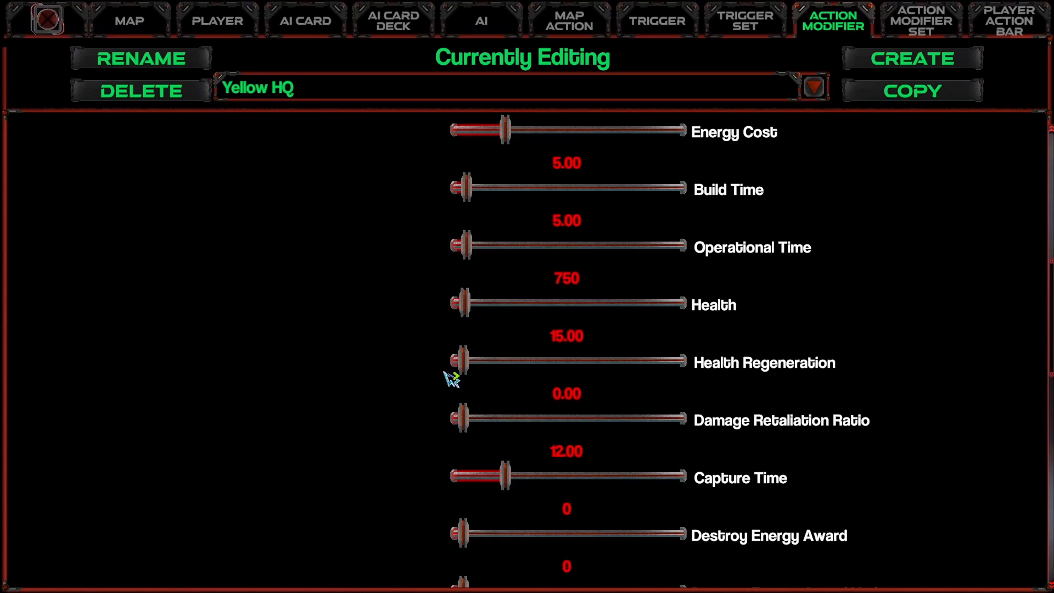
Set Yellow HQ's Action Cooldown to 60, Starting Action Charges to 2 and Max Action Charges to 3.
{"action": "scroll", "coordinate": [451, 378], "scroll_direction": "down", "scroll_amount": 8}
{"action": "scroll", "coordinate": [451, 379], "scroll_direction": "down", "scroll_amount": 6}
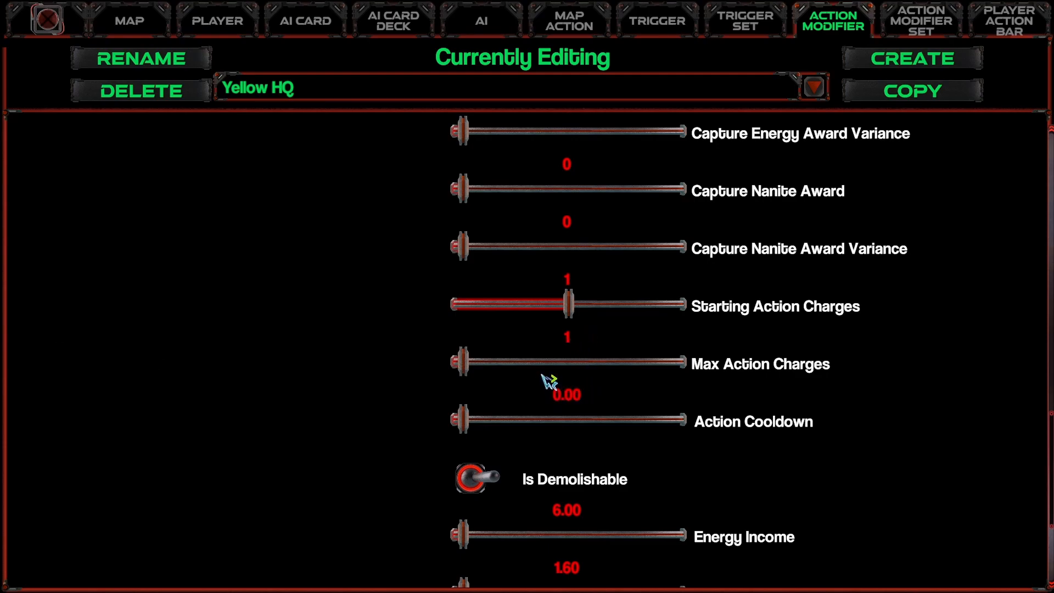
{"action": "left_click", "coordinate": [547, 394]}
{"action": "type", "text": "+60"}
{"action": "key", "text": "Return"}
{"action": "left_click", "coordinate": [566, 279]}
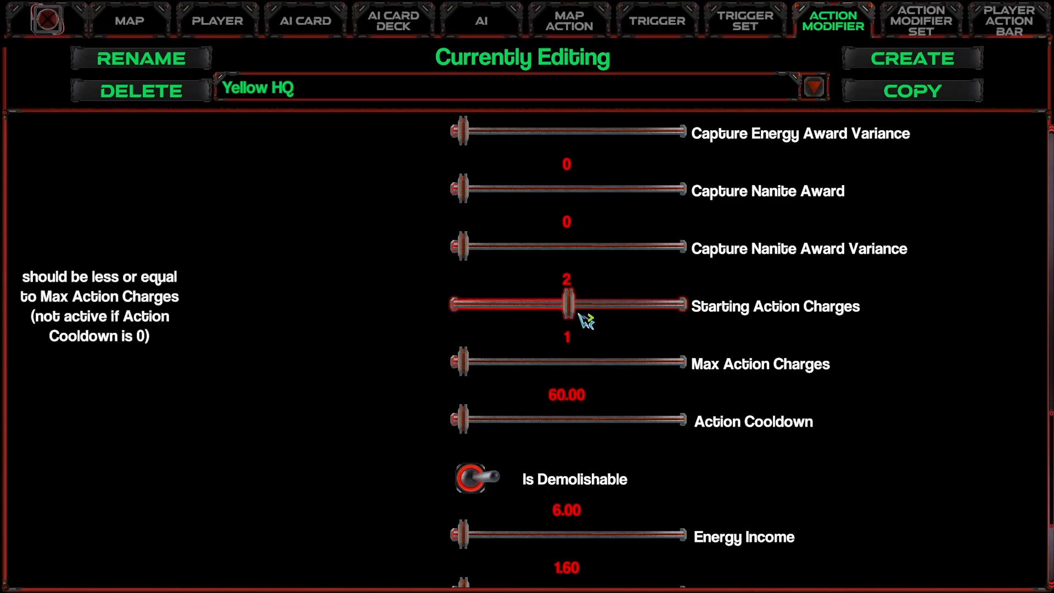
{"action": "left_click", "coordinate": [567, 336]}
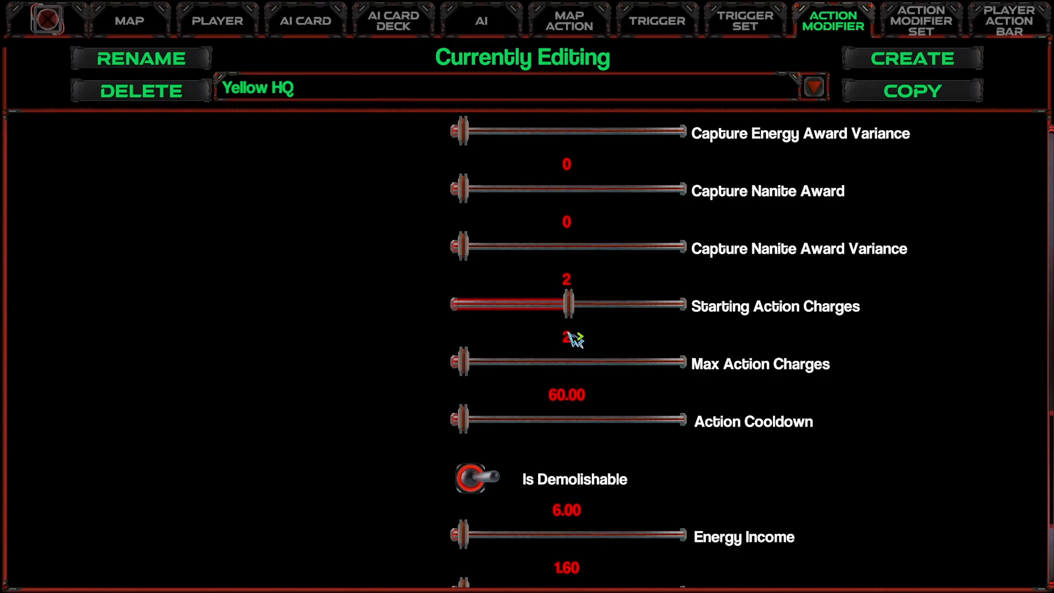
{"action": "left_click", "coordinate": [569, 330]}
{"action": "mouse_move", "coordinate": [579, 310]}
Set the Max Action Charges of the Yellow Turret action modifier to 12.
{"action": "left_click", "coordinate": [317, 87]}
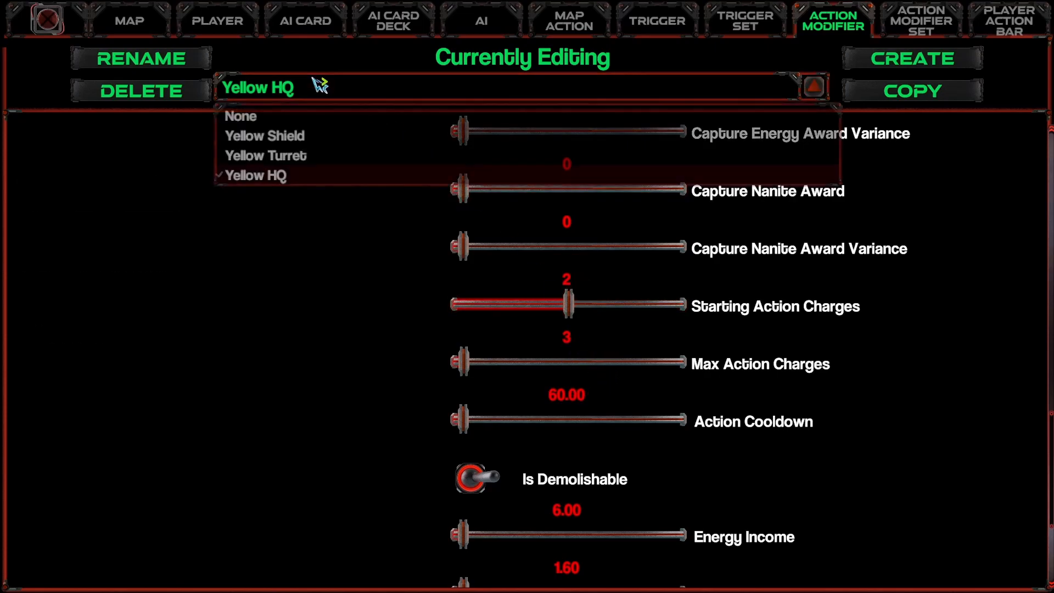
{"action": "left_click", "coordinate": [294, 158]}
{"action": "scroll", "coordinate": [536, 296], "scroll_direction": "down", "scroll_amount": 5}
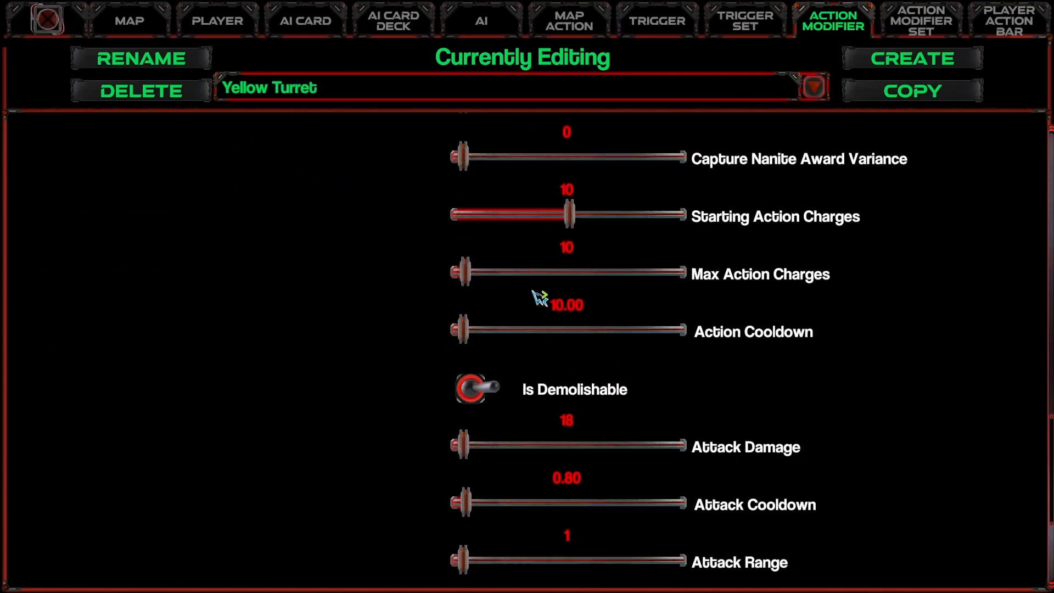
{"action": "scroll", "coordinate": [567, 280], "scroll_direction": "up", "scroll_amount": 7}
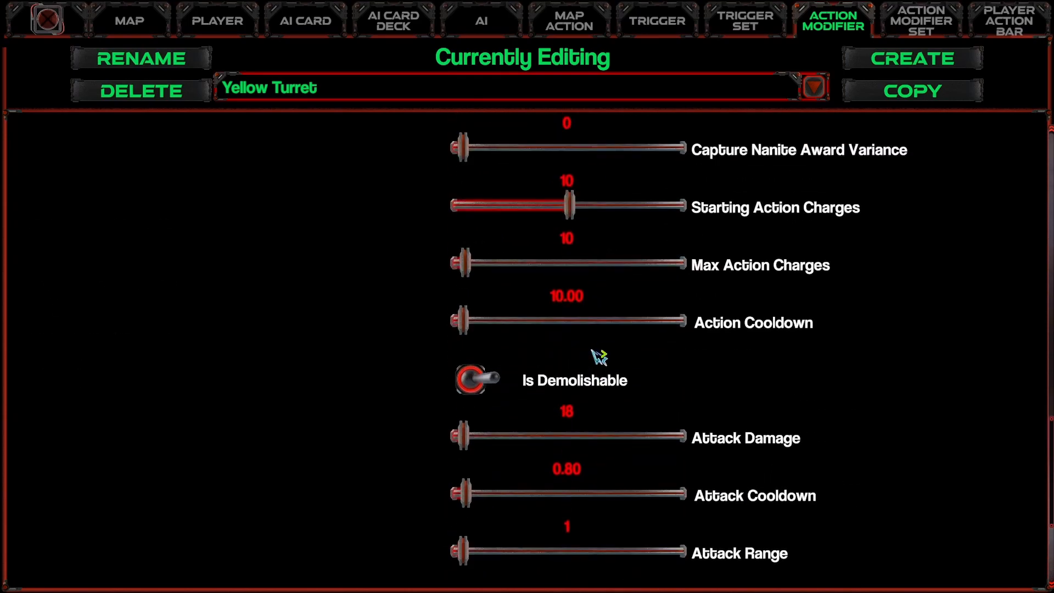
{"action": "scroll", "coordinate": [597, 357], "scroll_direction": "up", "scroll_amount": 1}
{"action": "left_click", "coordinate": [571, 312]}
{"action": "left_click", "coordinate": [573, 367]}
{"action": "type", "text": "12"}
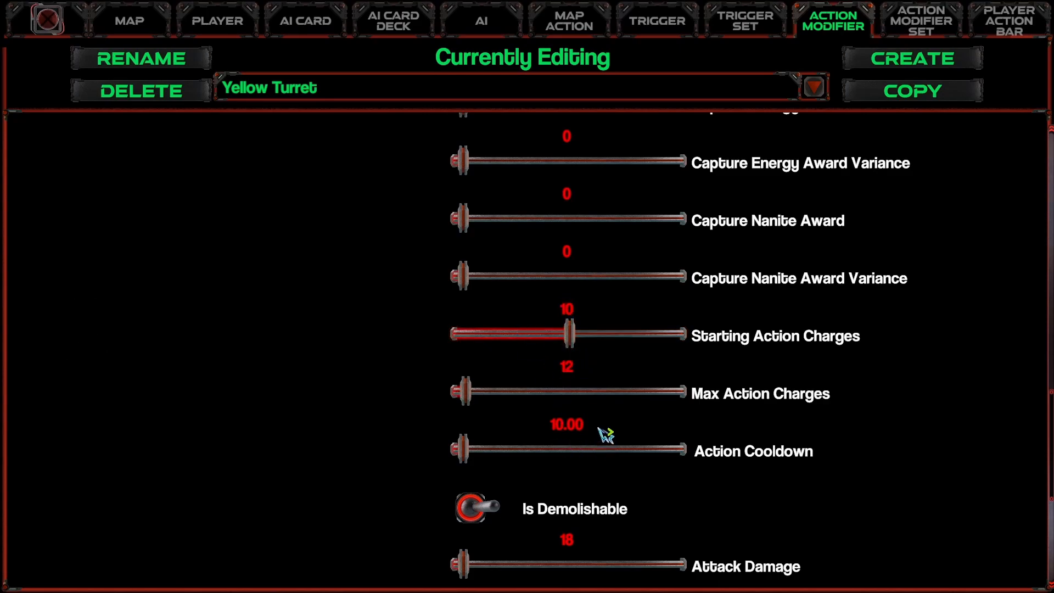
Set the Starting Action Charges of the Yellow Shield action modifier to 5.
{"action": "left_click", "coordinate": [337, 93]}
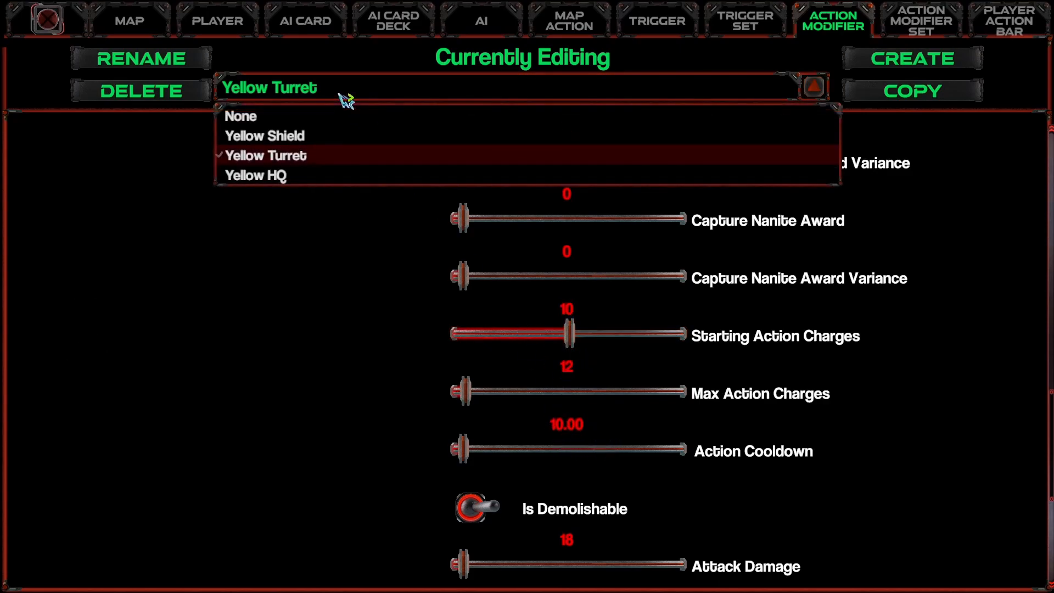
{"action": "left_click", "coordinate": [298, 135]}
{"action": "scroll", "coordinate": [445, 282], "scroll_direction": "down", "scroll_amount": 8}
{"action": "scroll", "coordinate": [411, 294], "scroll_direction": "up", "scroll_amount": 3}
{"action": "scroll", "coordinate": [439, 308], "scroll_direction": "up", "scroll_amount": 6}
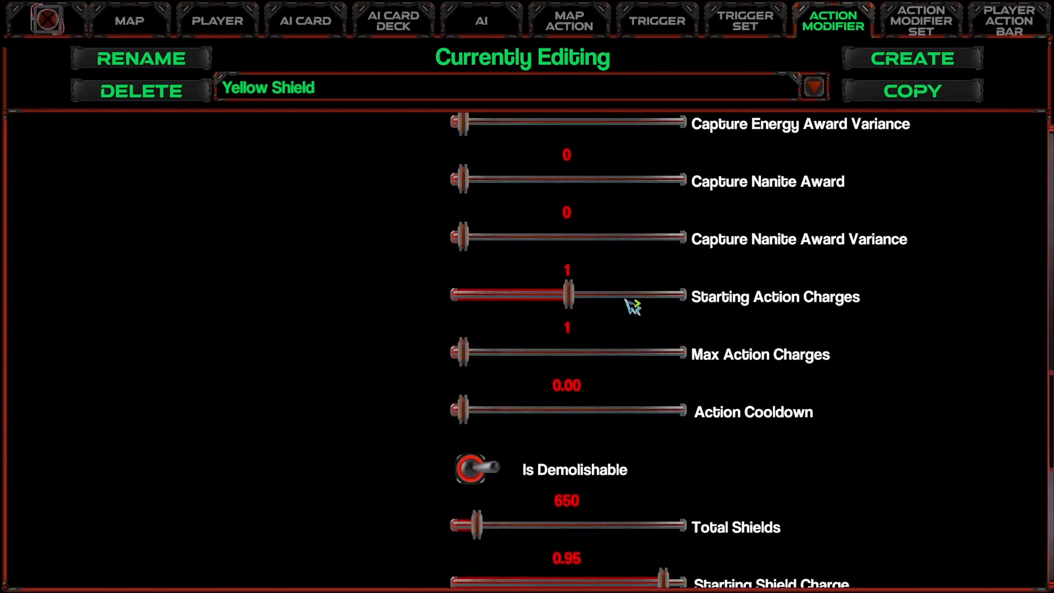
{"action": "left_click", "coordinate": [571, 274]}
{"action": "type", "text": "5"}
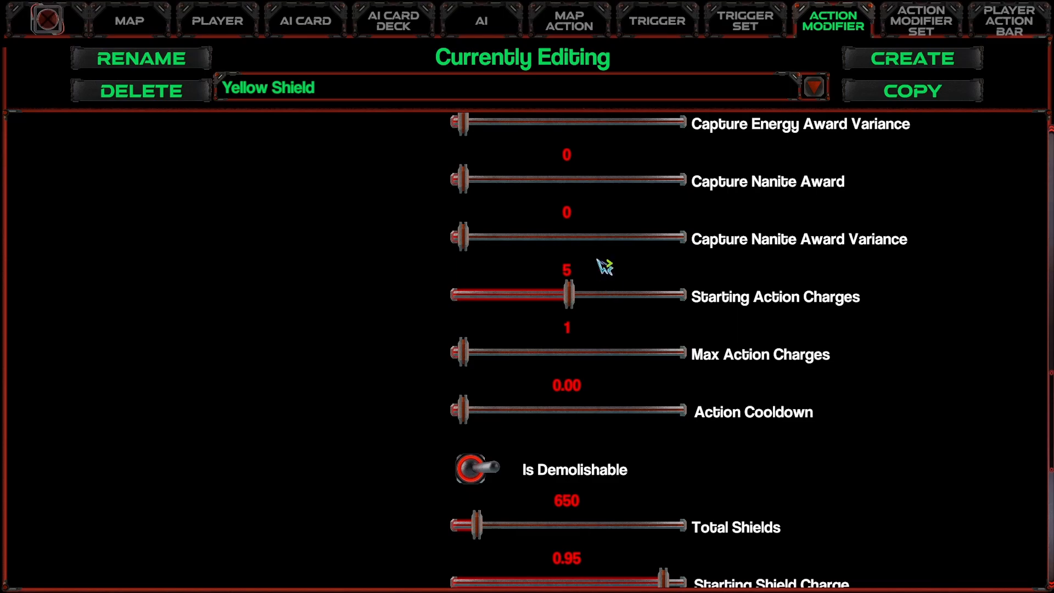
Set Yellow Shield's Action Cooldown to 20 and its Max Action Charges to 3.
{"action": "left_click", "coordinate": [567, 328]}
{"action": "left_click", "coordinate": [571, 275]}
{"action": "left_click", "coordinate": [571, 385]}
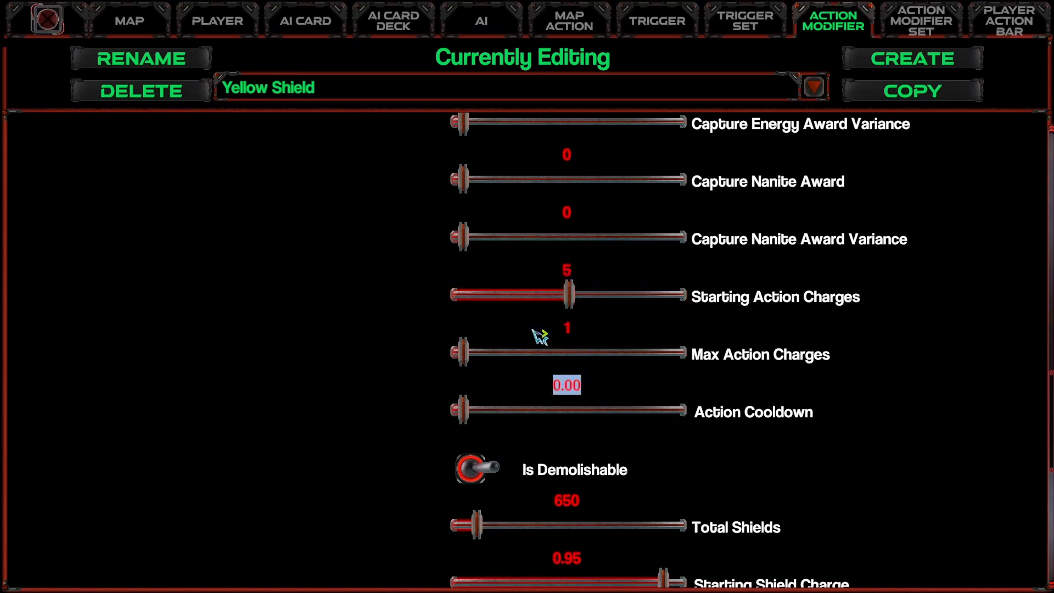
{"action": "type", "text": "20"}
{"action": "key", "text": "Return"}
{"action": "left_click", "coordinate": [567, 329]}
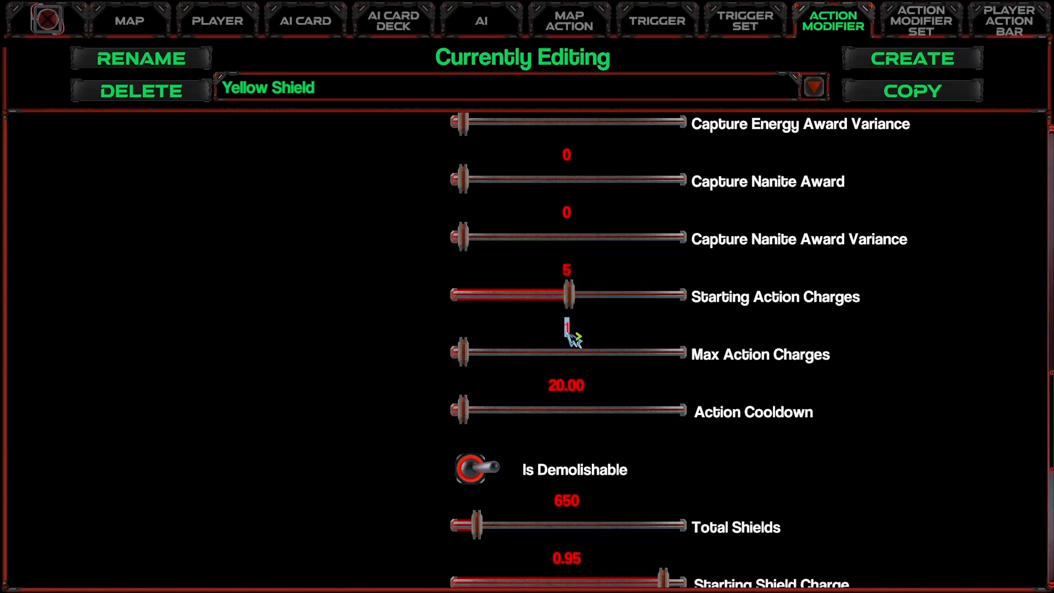
{"action": "type", "text": "3"}
{"action": "key", "text": "Return"}
{"action": "scroll", "coordinate": [309, 347], "scroll_direction": "down", "scroll_amount": 1}
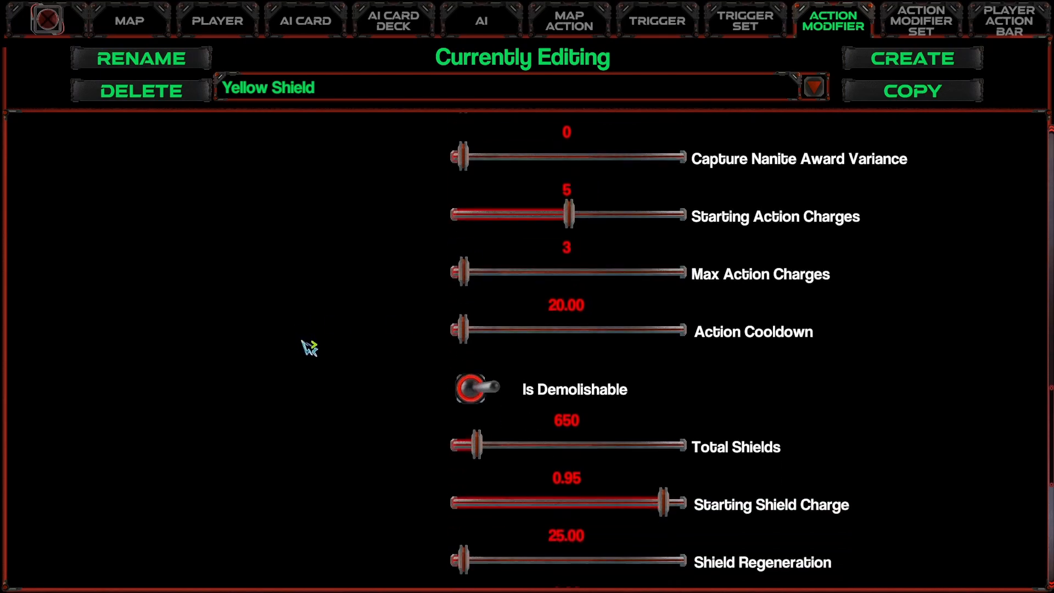
Add the Yellow HQ modifier to the Yellow Action Mods action modifier set.
{"action": "left_click", "coordinate": [921, 22]}
{"action": "left_click", "coordinate": [527, 91]}
{"action": "left_click", "coordinate": [425, 117]}
{"action": "left_click", "coordinate": [374, 86]}
{"action": "left_click", "coordinate": [291, 139]}
{"action": "left_click", "coordinate": [376, 401]}
{"action": "left_click", "coordinate": [369, 512]}
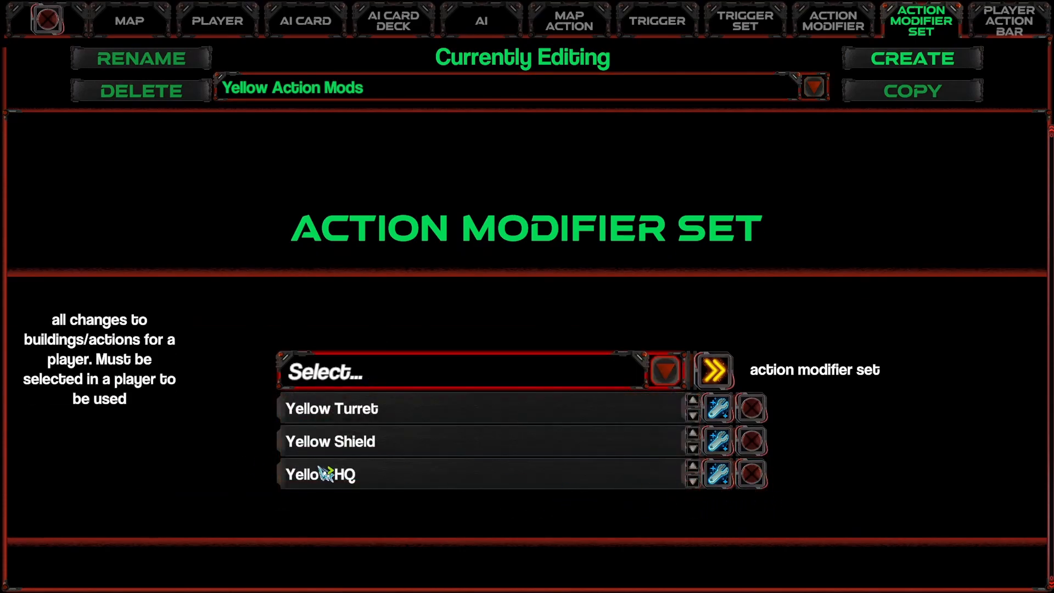
Set both the Energy Income and the Nanite Income of the Yellow HQ modifier to 0.
{"action": "left_click", "coordinate": [717, 473]}
{"action": "scroll", "coordinate": [574, 420], "scroll_direction": "down", "scroll_amount": 5}
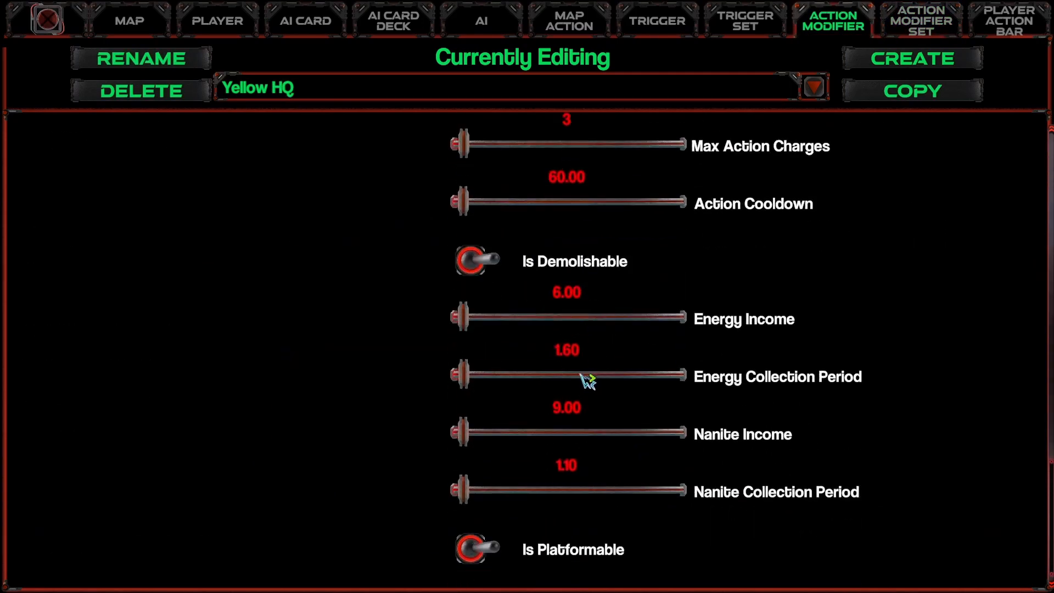
{"action": "mouse_move", "coordinate": [765, 423]}
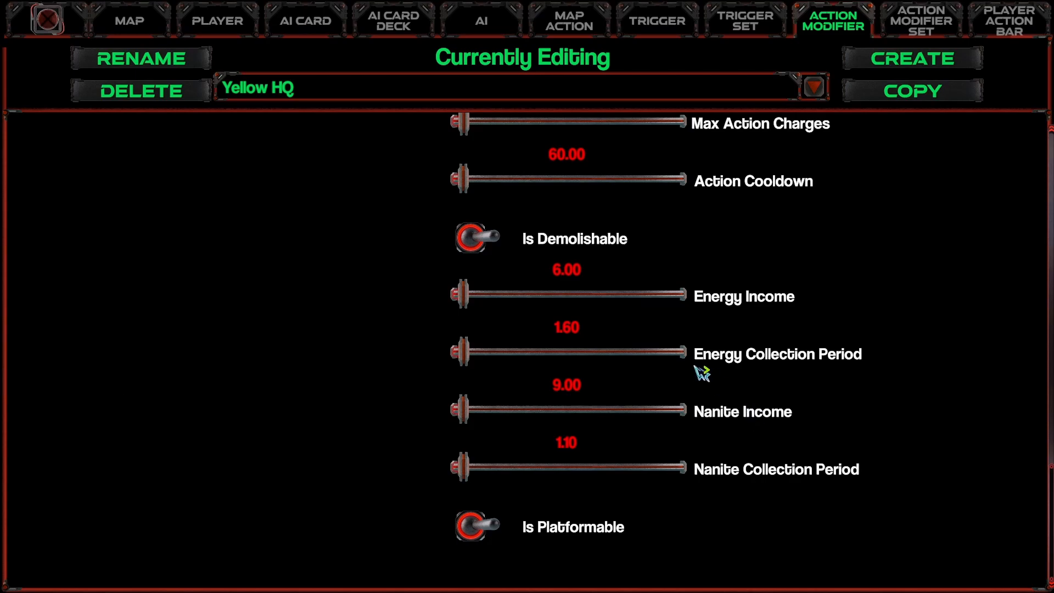
{"action": "scroll", "coordinate": [706, 422], "scroll_direction": "down", "scroll_amount": 1}
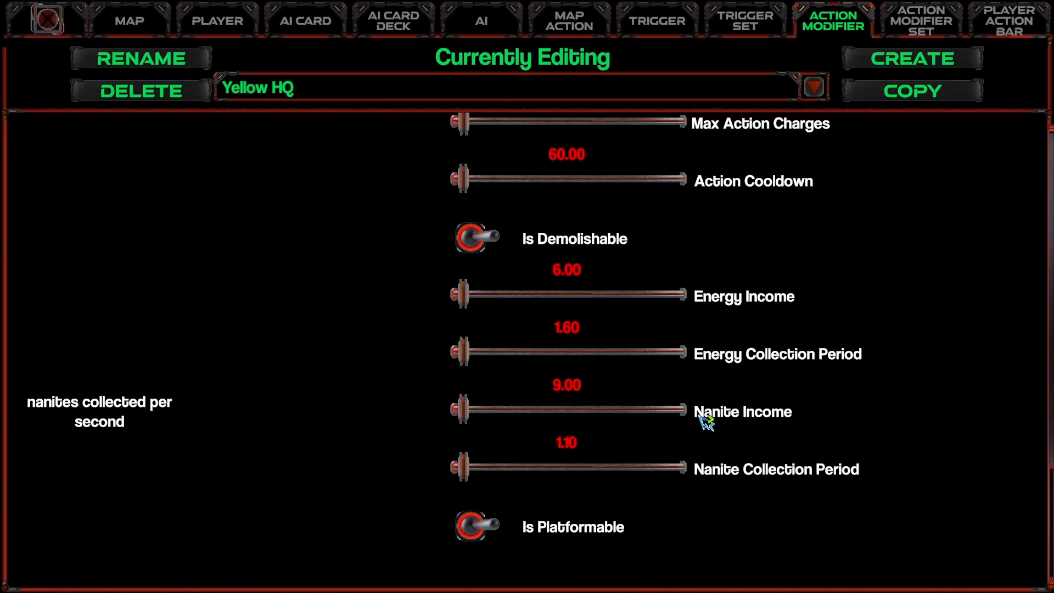
{"action": "left_click", "coordinate": [569, 271]}
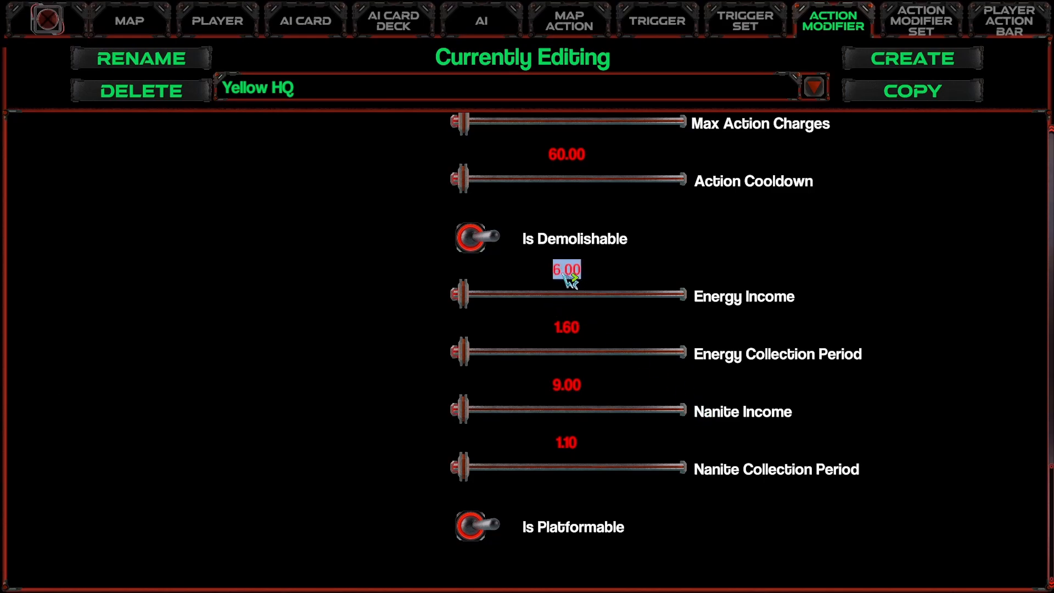
{"action": "type", "text": "0"}
{"action": "key", "text": "Return"}
{"action": "left_click", "coordinate": [577, 387]}
{"action": "type", "text": "0"}
{"action": "key", "text": "Return"}
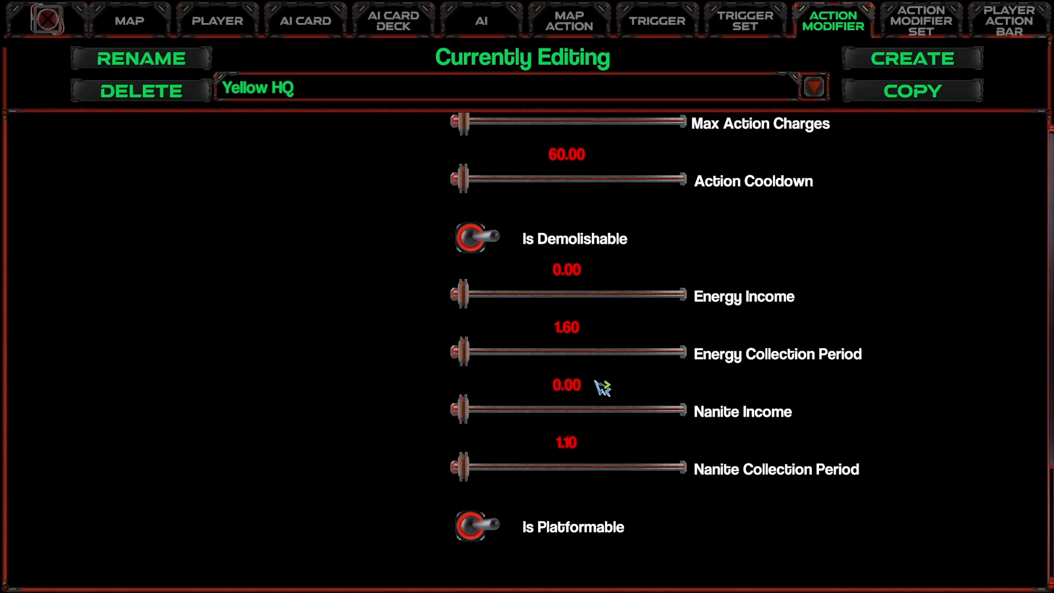
Review the Yellow HQ modifier's action charge, cooldown, income and award settings.
{"action": "scroll", "coordinate": [558, 491], "scroll_direction": "up", "scroll_amount": 1}
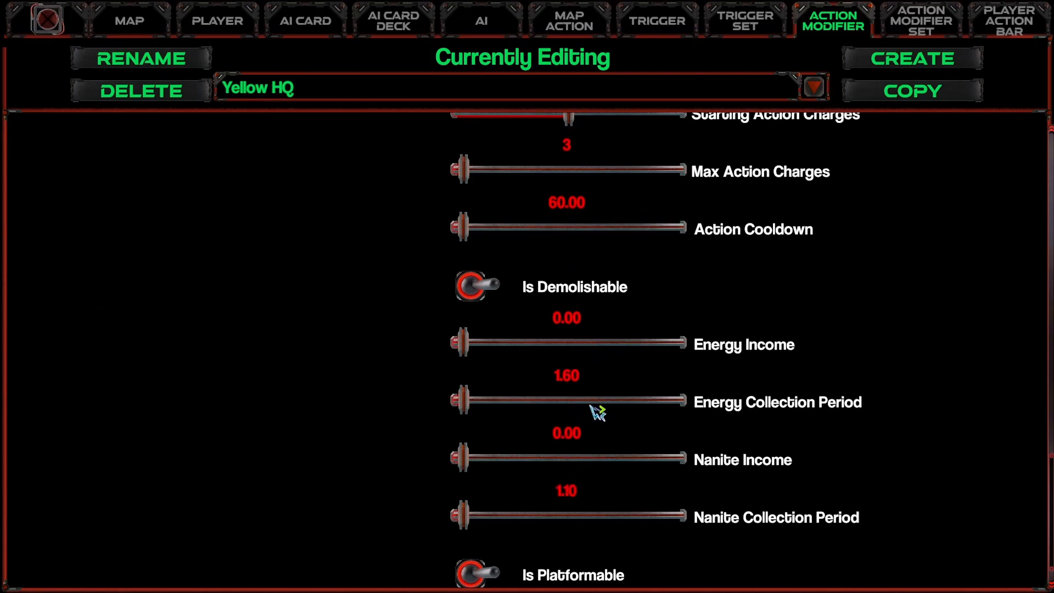
{"action": "scroll", "coordinate": [602, 419], "scroll_direction": "up", "scroll_amount": 2}
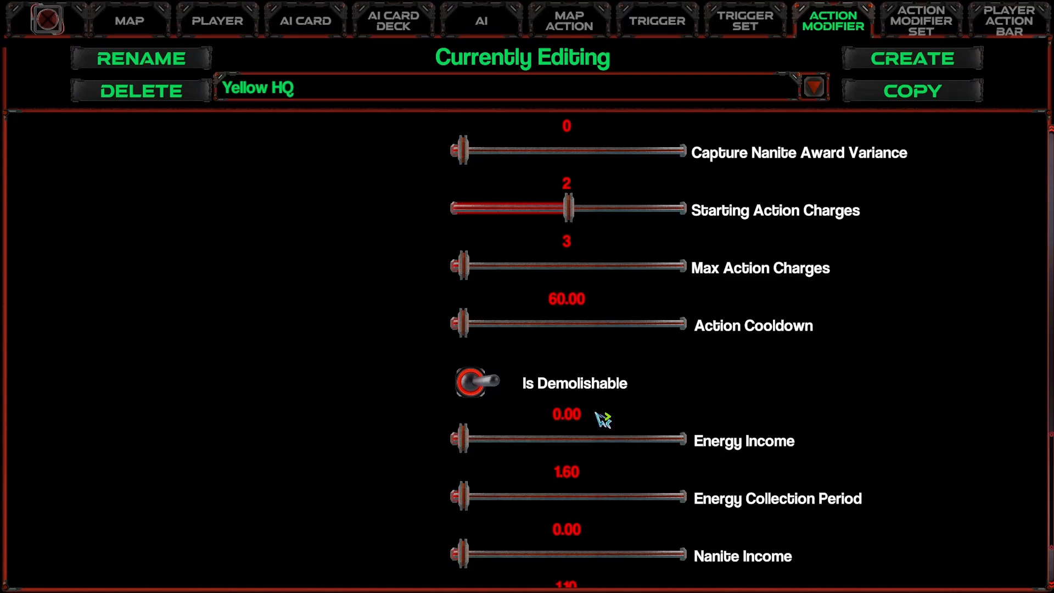
{"action": "scroll", "coordinate": [591, 423], "scroll_direction": "up", "scroll_amount": 2}
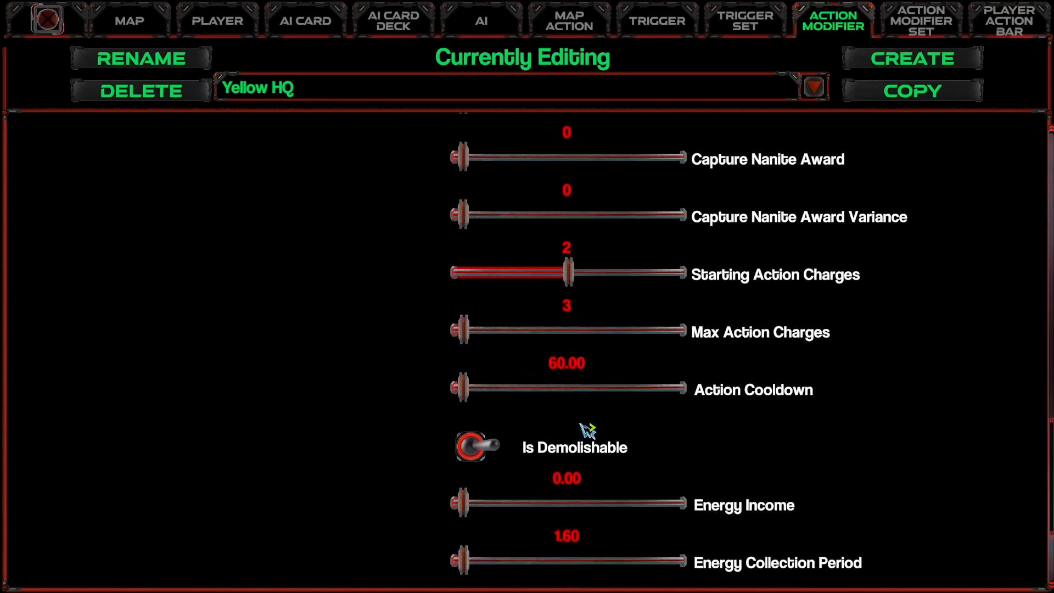
{"action": "scroll", "coordinate": [588, 431], "scroll_direction": "up", "scroll_amount": 1}
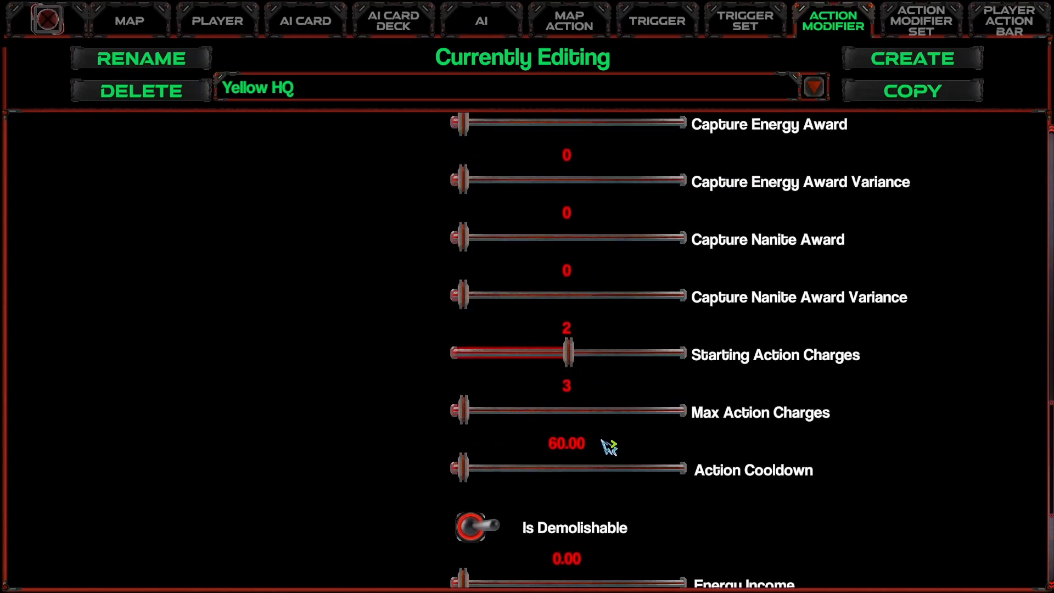
{"action": "scroll", "coordinate": [608, 447], "scroll_direction": "up", "scroll_amount": 1}
{"action": "scroll", "coordinate": [608, 448], "scroll_direction": "down", "scroll_amount": 5}
{"action": "scroll", "coordinate": [606, 451], "scroll_direction": "down", "scroll_amount": 1}
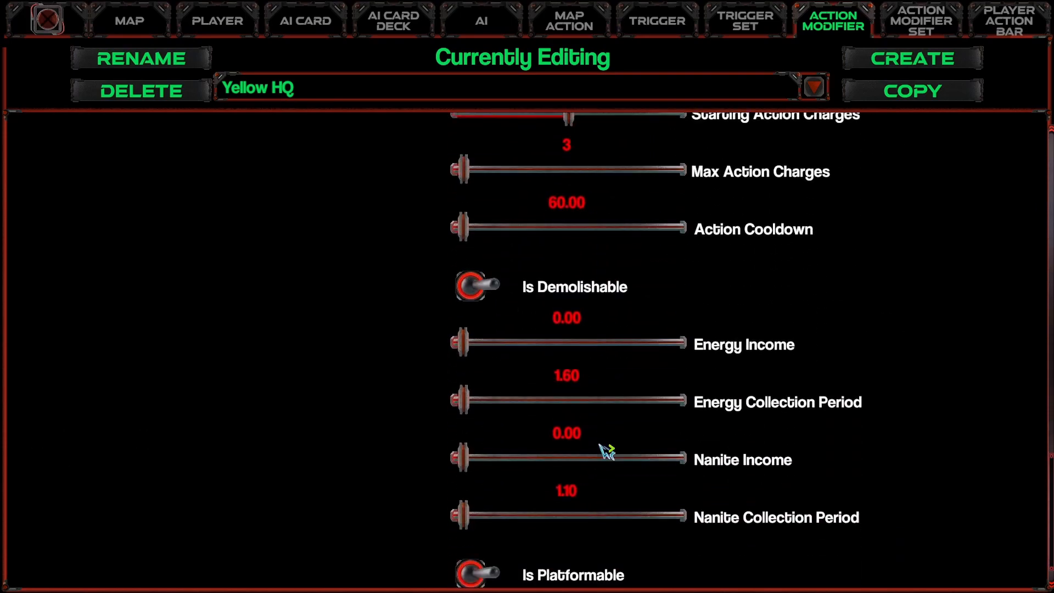
{"action": "scroll", "coordinate": [607, 451], "scroll_direction": "up", "scroll_amount": 10}
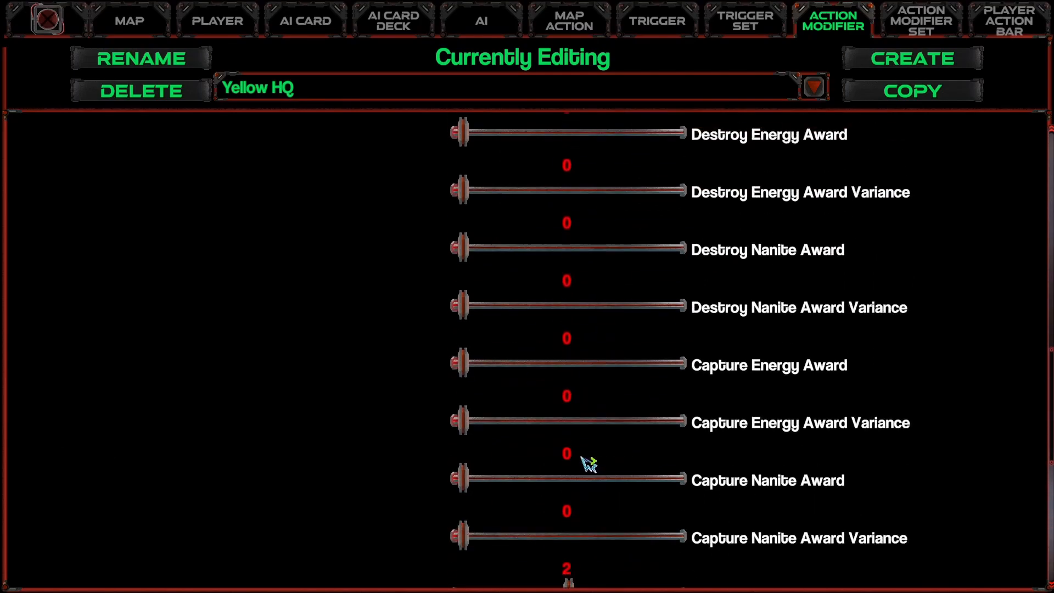
Set the Capture Time of the Yellow HQ modifier to 5.
{"action": "scroll", "coordinate": [588, 464], "scroll_direction": "up", "scroll_amount": 2}
{"action": "scroll", "coordinate": [588, 465], "scroll_direction": "up", "scroll_amount": 2}
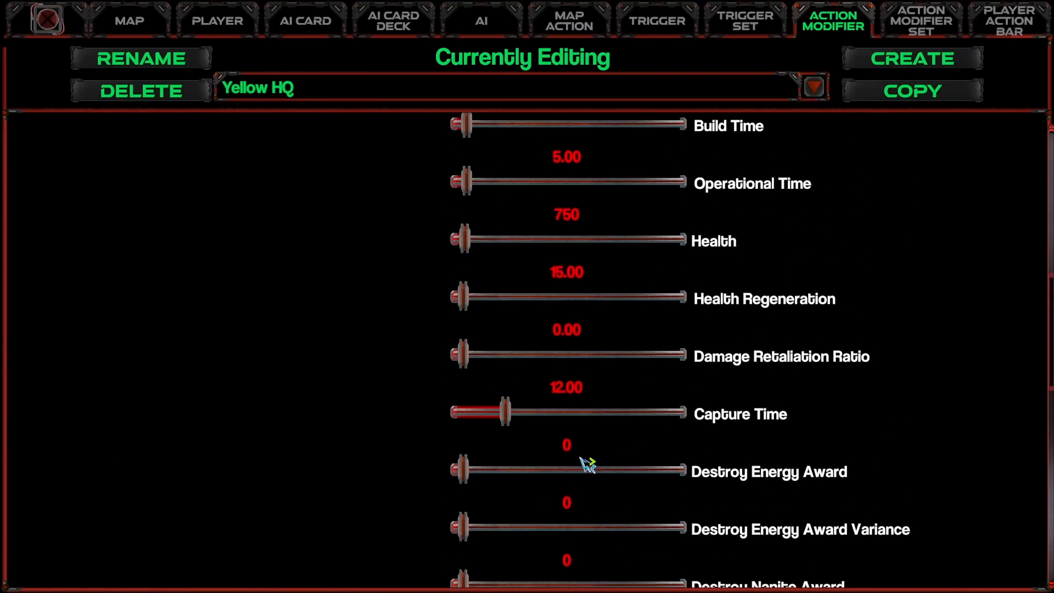
{"action": "left_click", "coordinate": [566, 388]}
{"action": "type", "text": "6"}
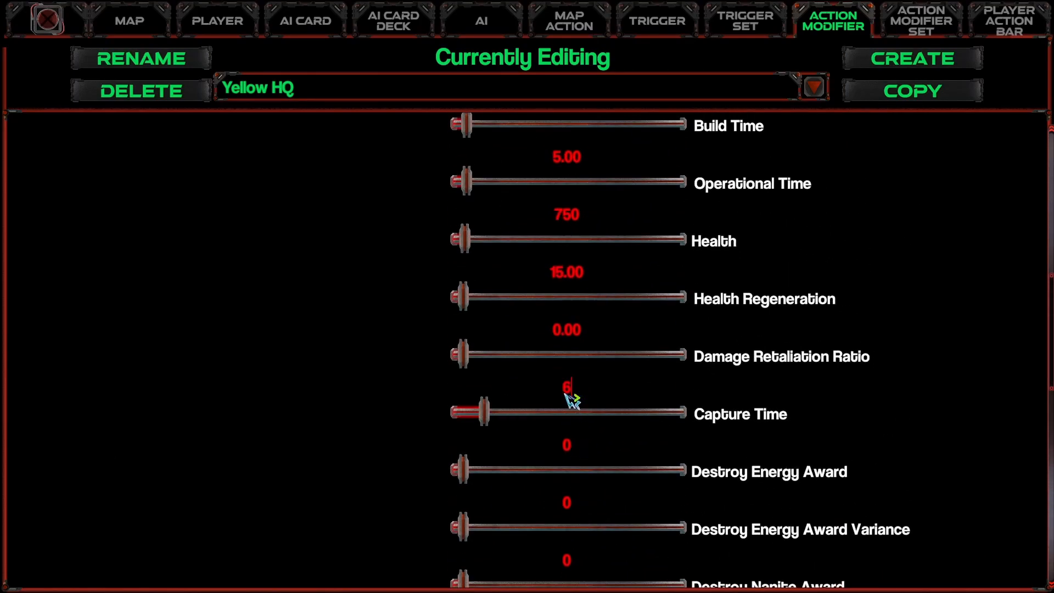
{"action": "key", "text": "BackSpace"}
{"action": "type", "text": "4"}
{"action": "key", "text": "BackSpace"}
{"action": "type", "text": "5.00"}
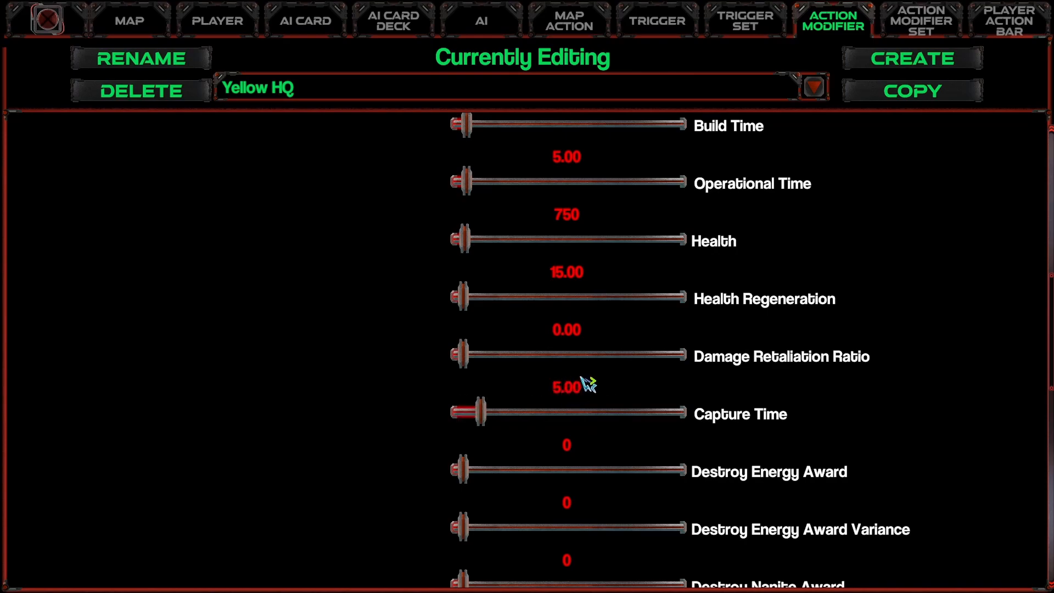
{"action": "scroll", "coordinate": [615, 395], "scroll_direction": "up", "scroll_amount": 2}
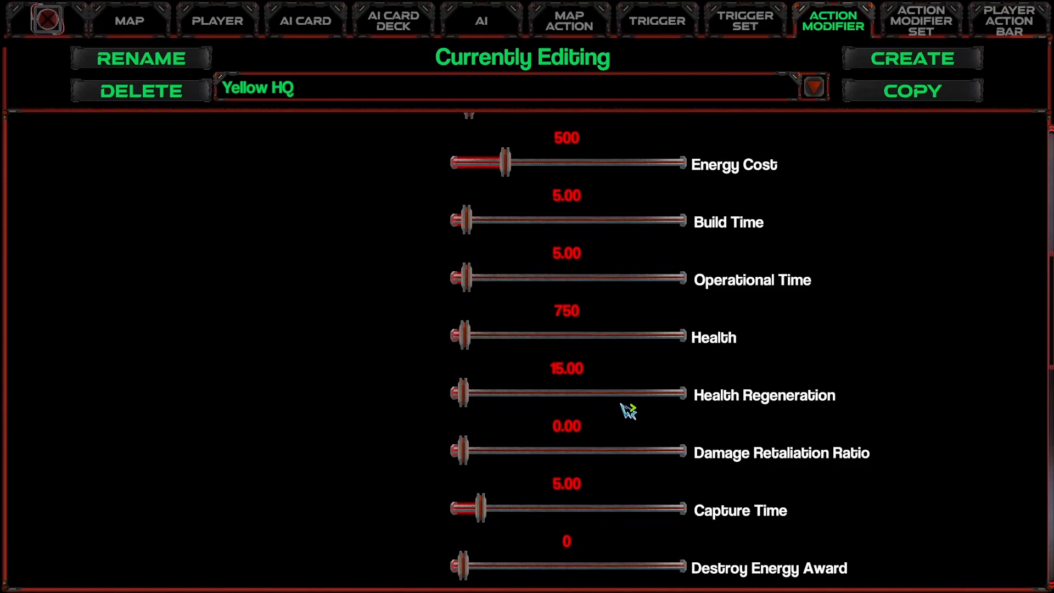
{"action": "scroll", "coordinate": [628, 410], "scroll_direction": "up", "scroll_amount": 1}
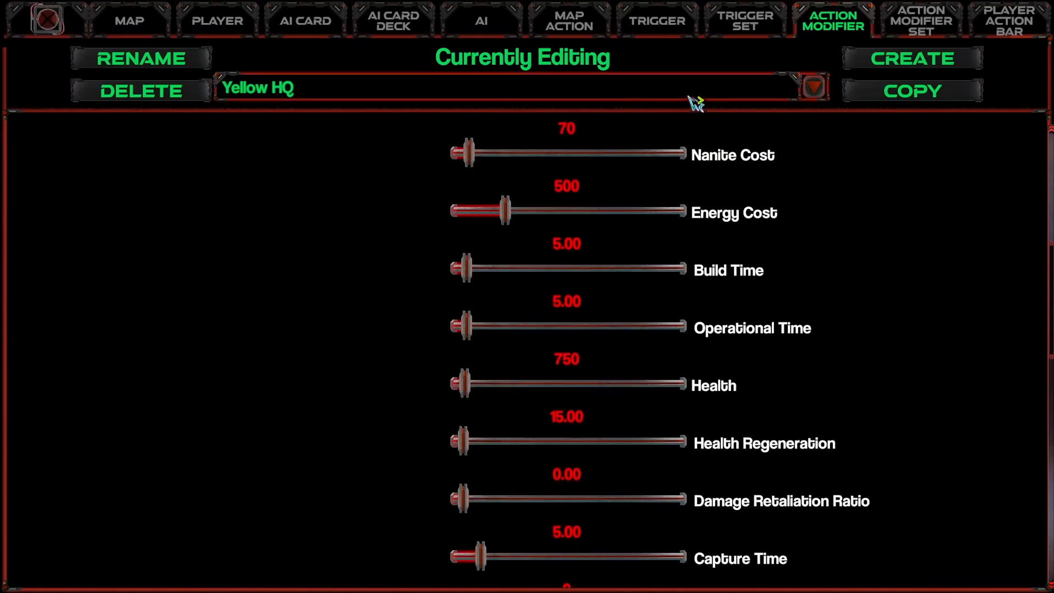
Start a new action modifier, entering the name Yellow Laser and choosing Ray as its building type.
{"action": "left_click", "coordinate": [737, 94]}
{"action": "left_click", "coordinate": [737, 94]}
{"action": "left_click", "coordinate": [912, 58]}
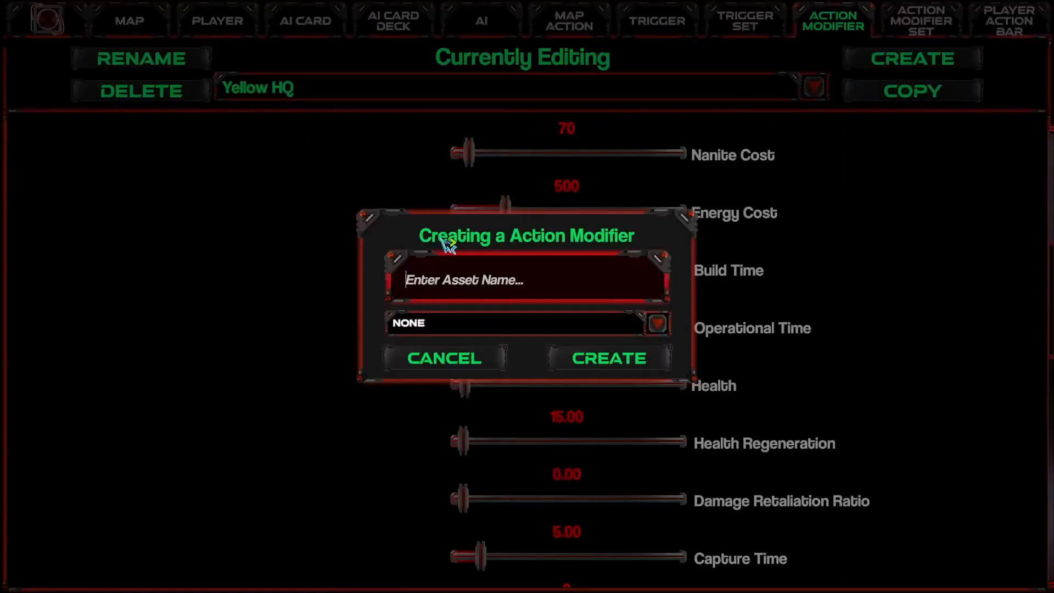
{"action": "type", "text": "Yellow Laser"}
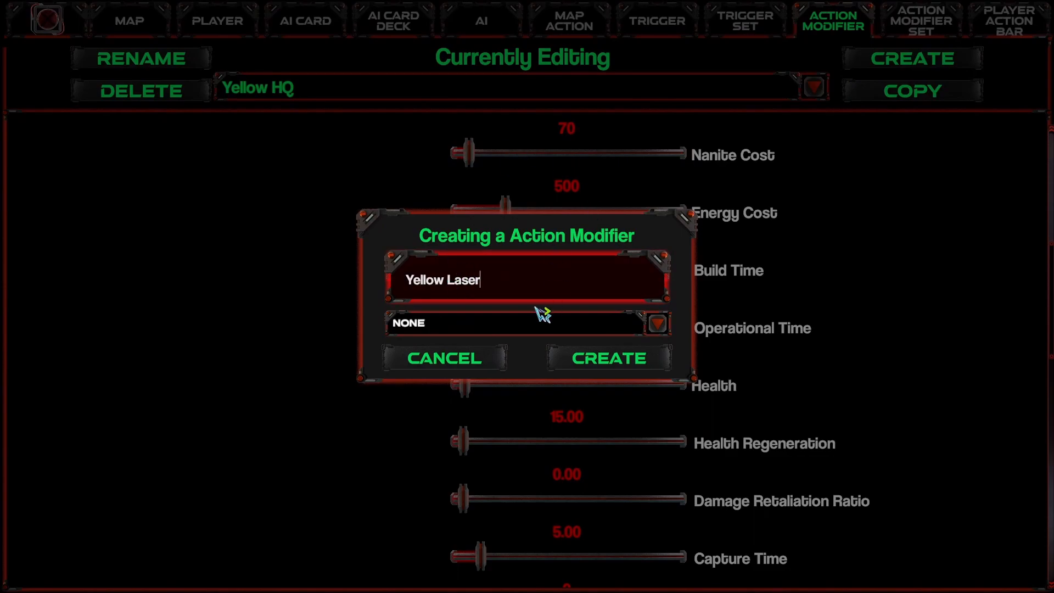
{"action": "left_click", "coordinate": [538, 327]}
{"action": "scroll", "coordinate": [471, 433], "scroll_direction": "down", "scroll_amount": 4}
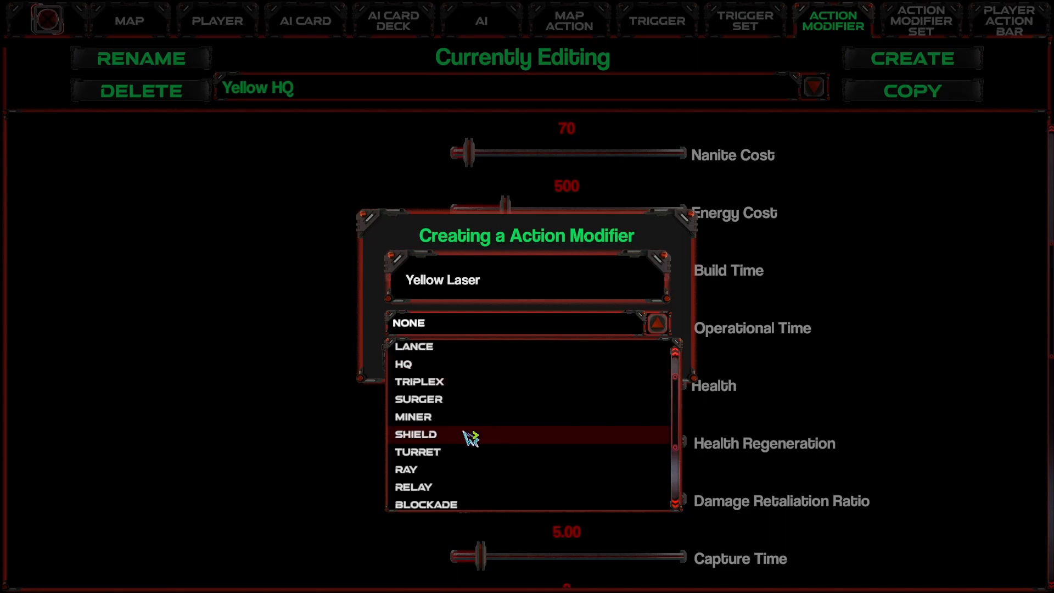
{"action": "scroll", "coordinate": [471, 433], "scroll_direction": "up", "scroll_amount": 4}
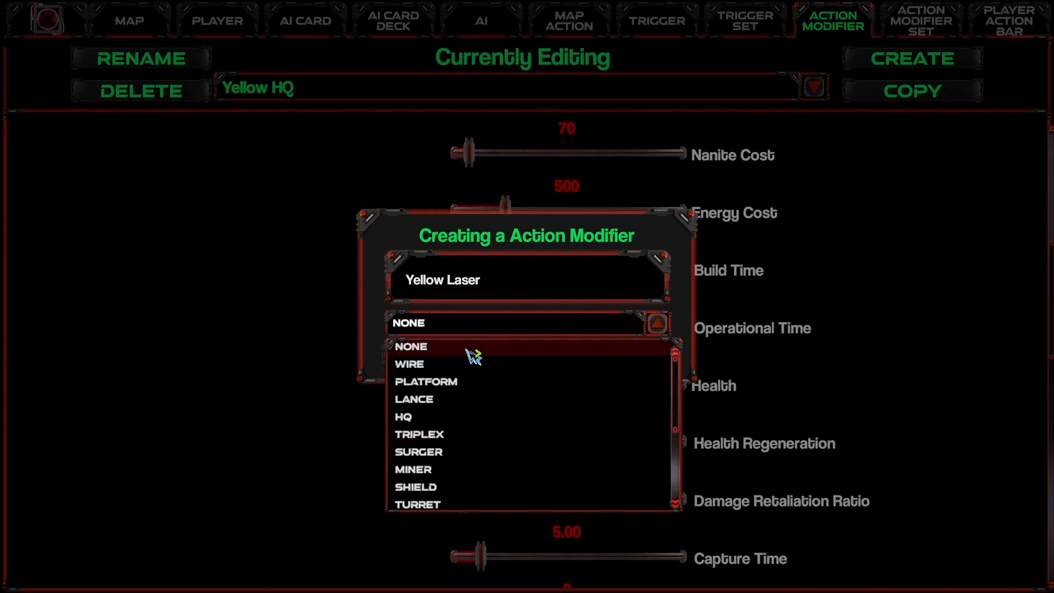
{"action": "scroll", "coordinate": [456, 434], "scroll_direction": "down", "scroll_amount": 2}
{"action": "scroll", "coordinate": [455, 434], "scroll_direction": "down", "scroll_amount": 2}
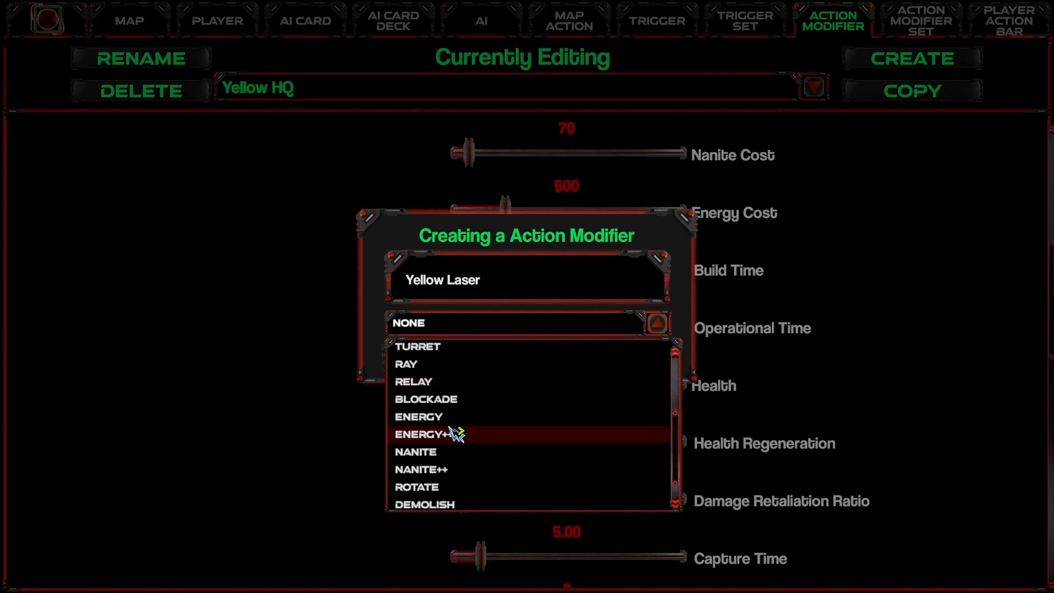
{"action": "scroll", "coordinate": [455, 434], "scroll_direction": "up", "scroll_amount": 2}
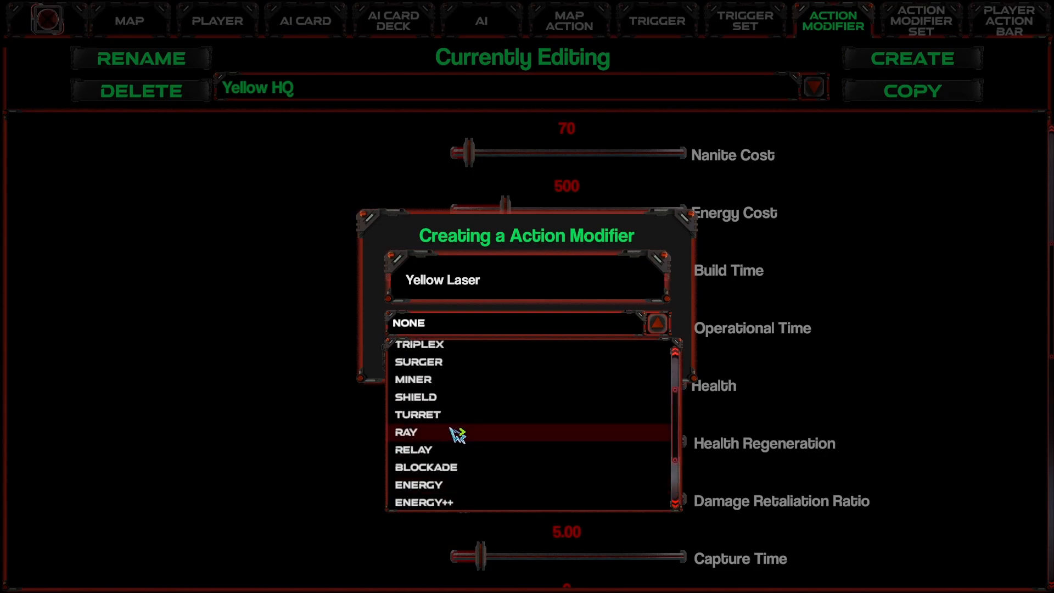
{"action": "scroll", "coordinate": [457, 435], "scroll_direction": "up", "scroll_amount": 2}
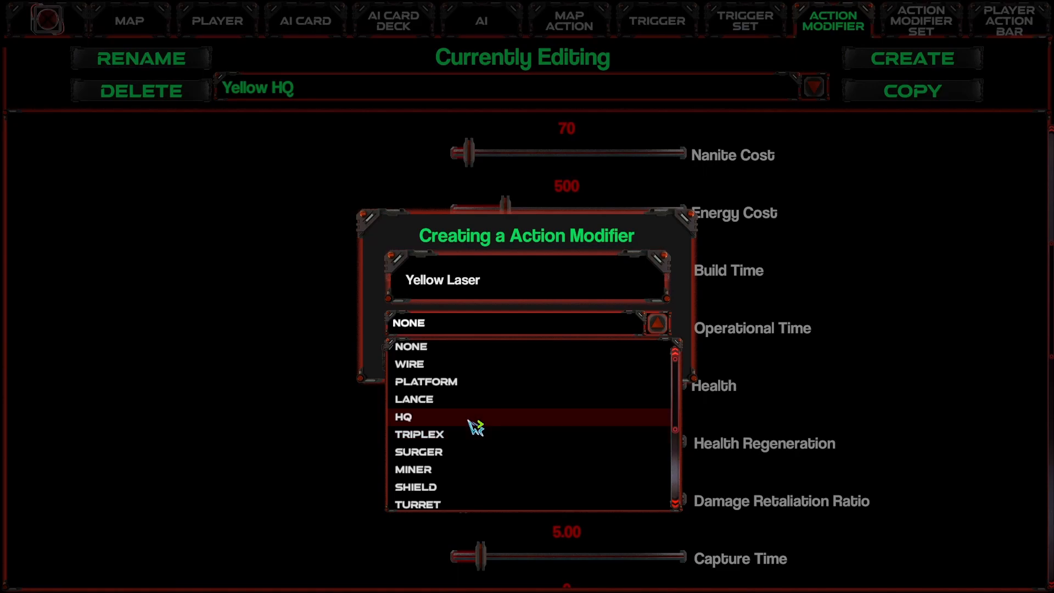
{"action": "scroll", "coordinate": [473, 430], "scroll_direction": "down", "scroll_amount": 1}
{"action": "scroll", "coordinate": [472, 429], "scroll_direction": "up", "scroll_amount": 1}
{"action": "scroll", "coordinate": [469, 386], "scroll_direction": "down", "scroll_amount": 1}
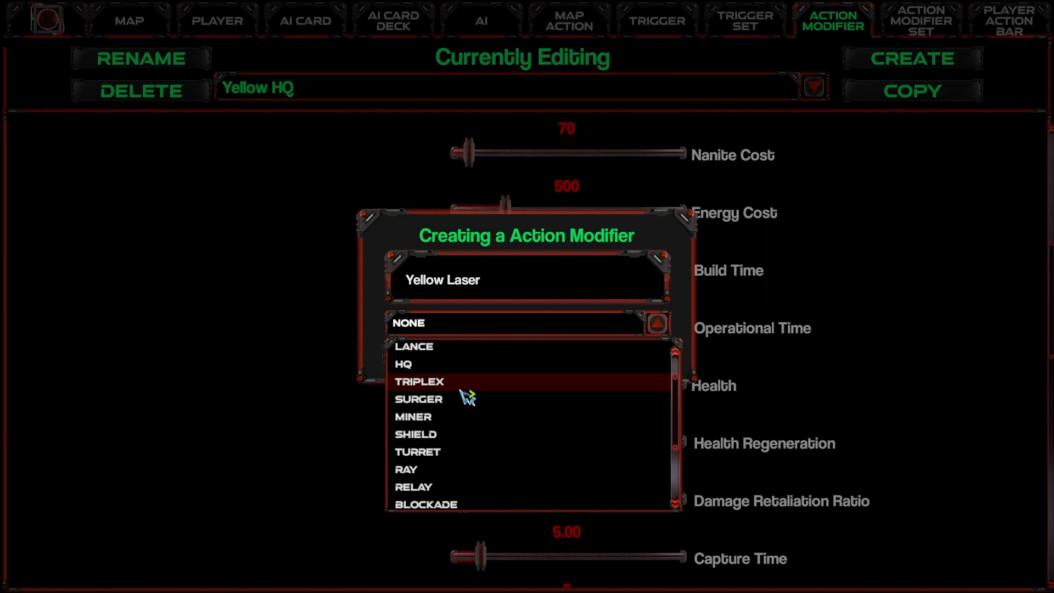
{"action": "left_click", "coordinate": [424, 471]}
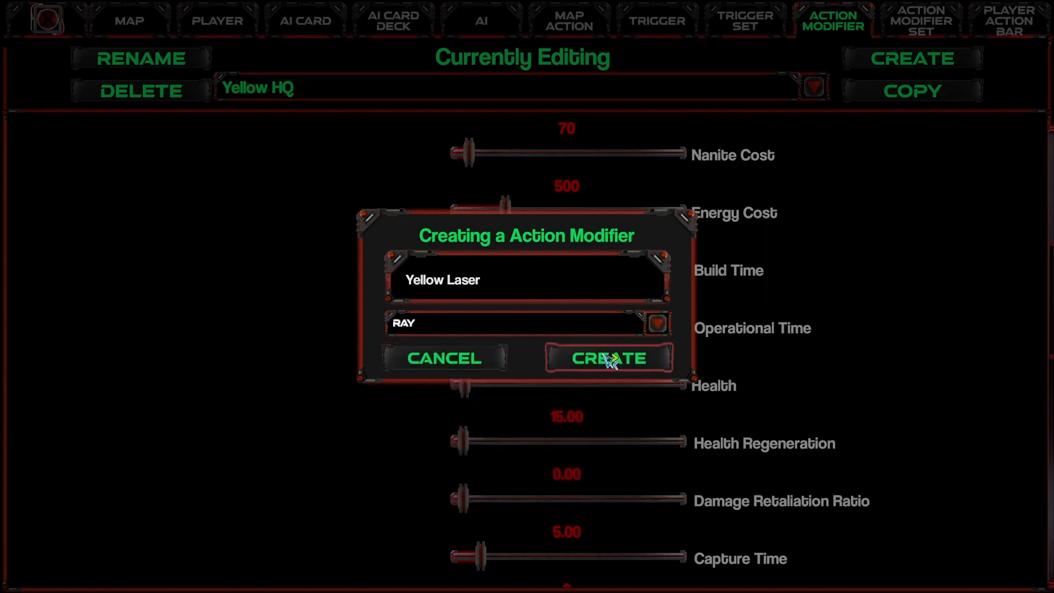
Change the new modifier's name to Yellow Ray and create it.
{"action": "left_click", "coordinate": [567, 296]}
{"action": "left_click", "coordinate": [569, 297]}
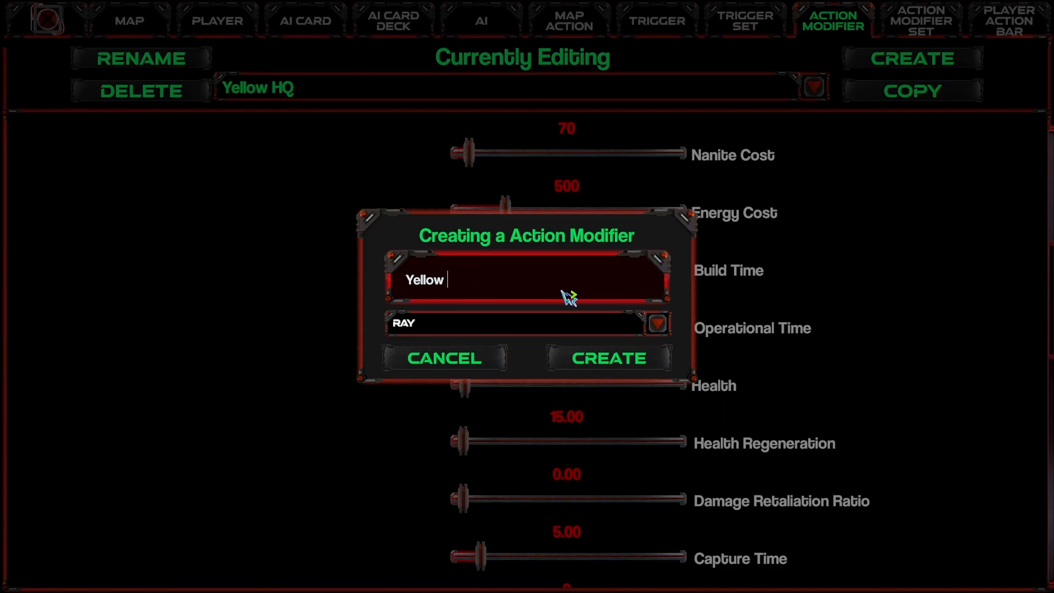
{"action": "left_click", "coordinate": [629, 368]}
Review the Yellow Ray modifier's cost, build time, health, capture and award settings.
{"action": "scroll", "coordinate": [393, 406], "scroll_direction": "up", "scroll_amount": 5}
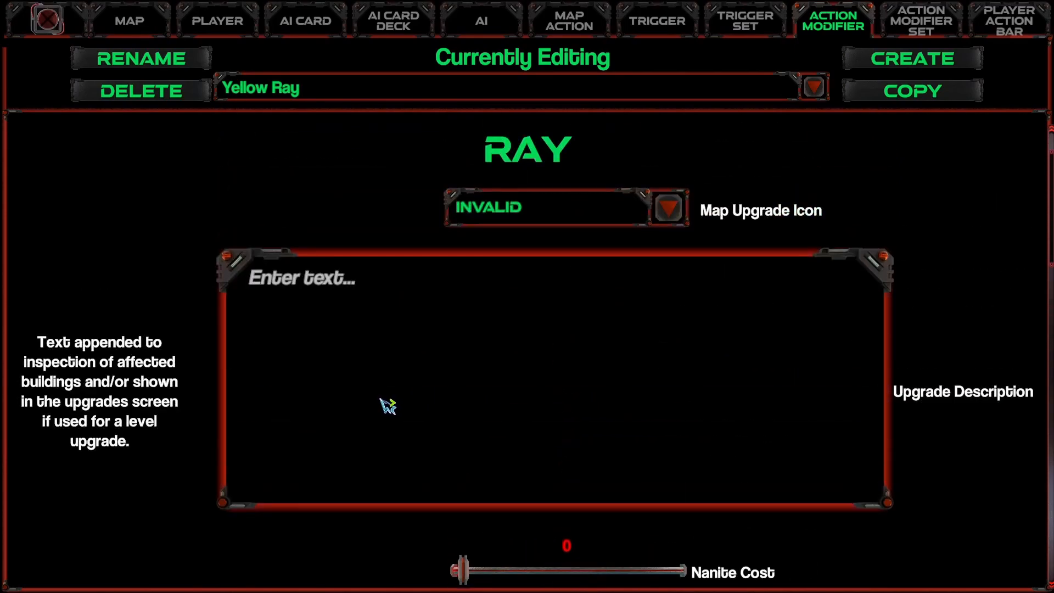
{"action": "scroll", "coordinate": [419, 405], "scroll_direction": "down", "scroll_amount": 7}
{"action": "scroll", "coordinate": [419, 401], "scroll_direction": "up", "scroll_amount": 1}
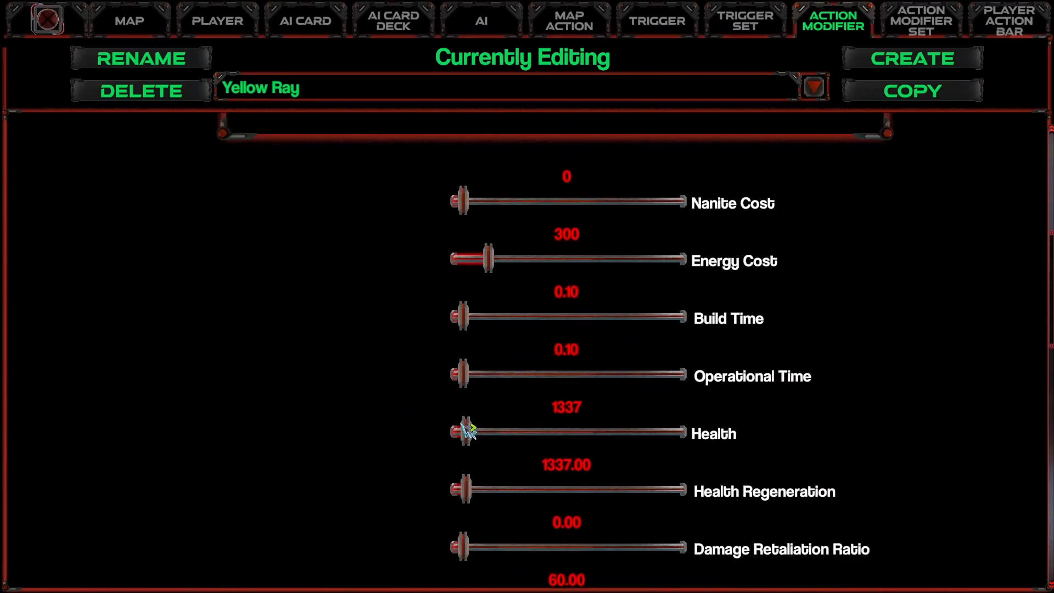
{"action": "left_click", "coordinate": [590, 470]}
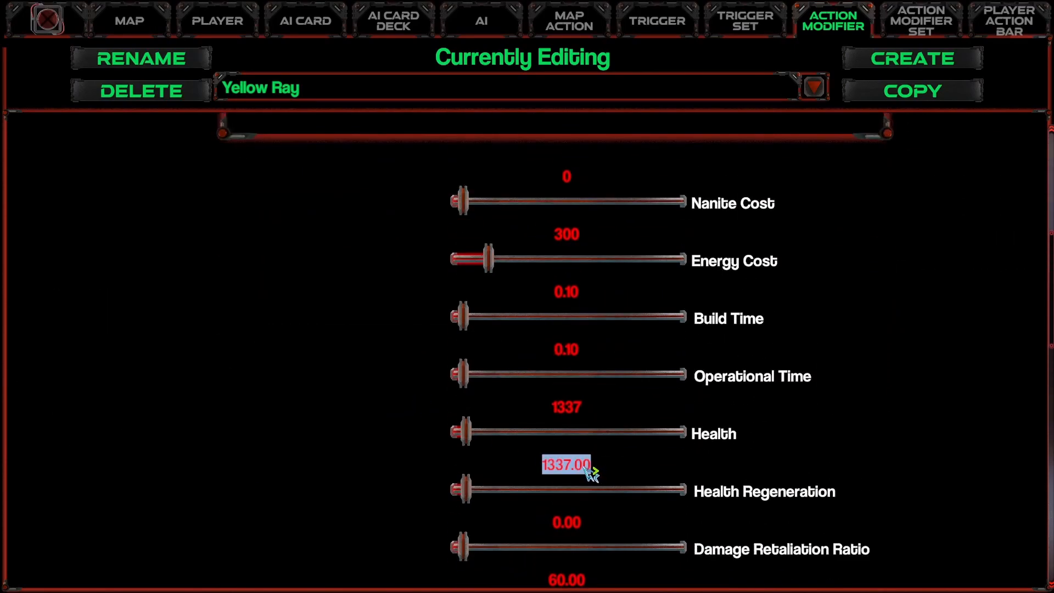
{"action": "left_click", "coordinate": [581, 415]}
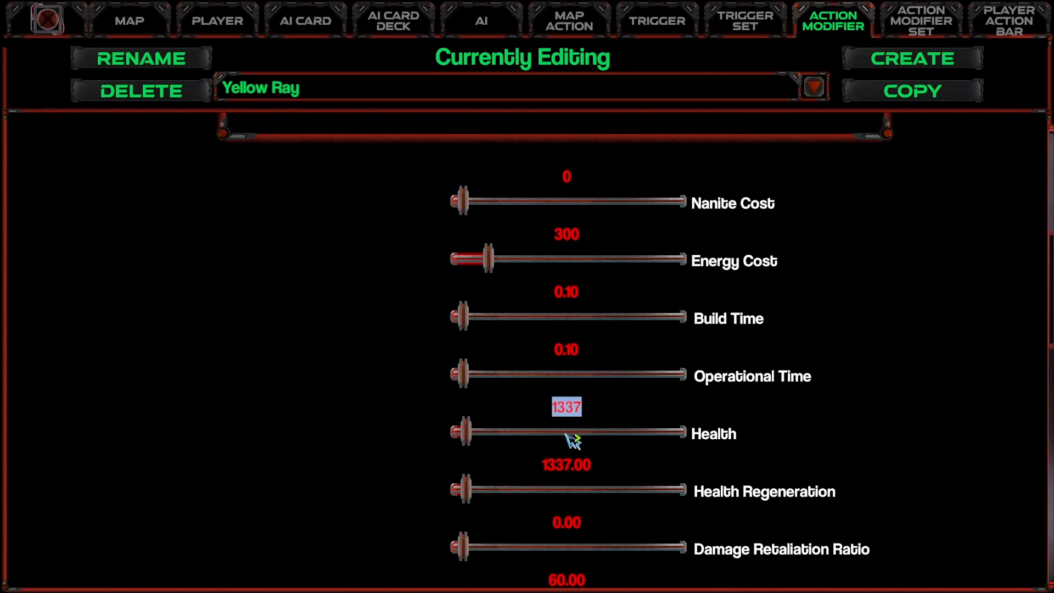
{"action": "scroll", "coordinate": [572, 437], "scroll_direction": "down", "scroll_amount": 2}
{"action": "scroll", "coordinate": [573, 435], "scroll_direction": "down", "scroll_amount": 2}
{"action": "scroll", "coordinate": [572, 433], "scroll_direction": "up", "scroll_amount": 1}
{"action": "scroll", "coordinate": [573, 437], "scroll_direction": "down", "scroll_amount": 8}
{"action": "scroll", "coordinate": [585, 439], "scroll_direction": "down", "scroll_amount": 2}
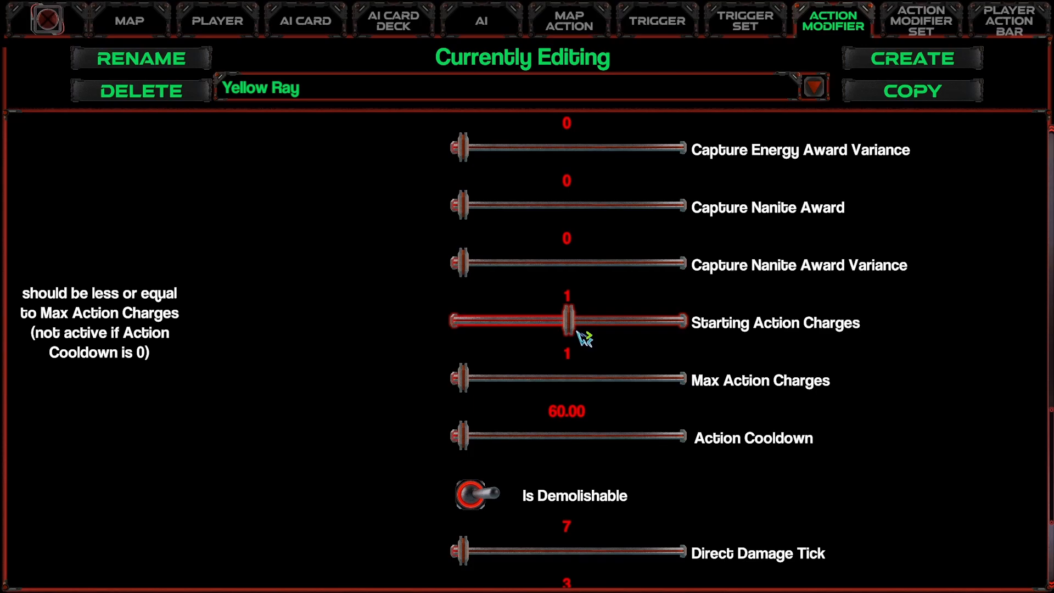
Set Yellow Ray's Starting Action Charges to 3 and its Action Cooldown to 30.
{"action": "left_click", "coordinate": [568, 300]}
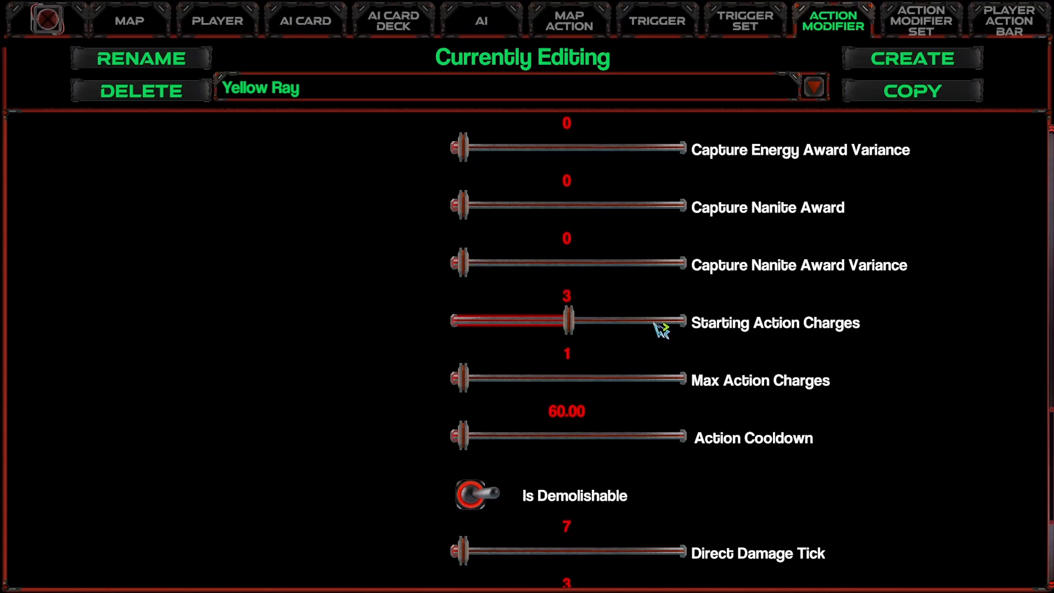
{"action": "left_click", "coordinate": [574, 360]}
{"action": "left_click", "coordinate": [567, 411]}
{"action": "type", "text": "30.00"}
Set Yellow Ray's Direct Damage Tick to 15 and its Attack Duration to 4.
{"action": "scroll", "coordinate": [769, 404], "scroll_direction": "down", "scroll_amount": 5}
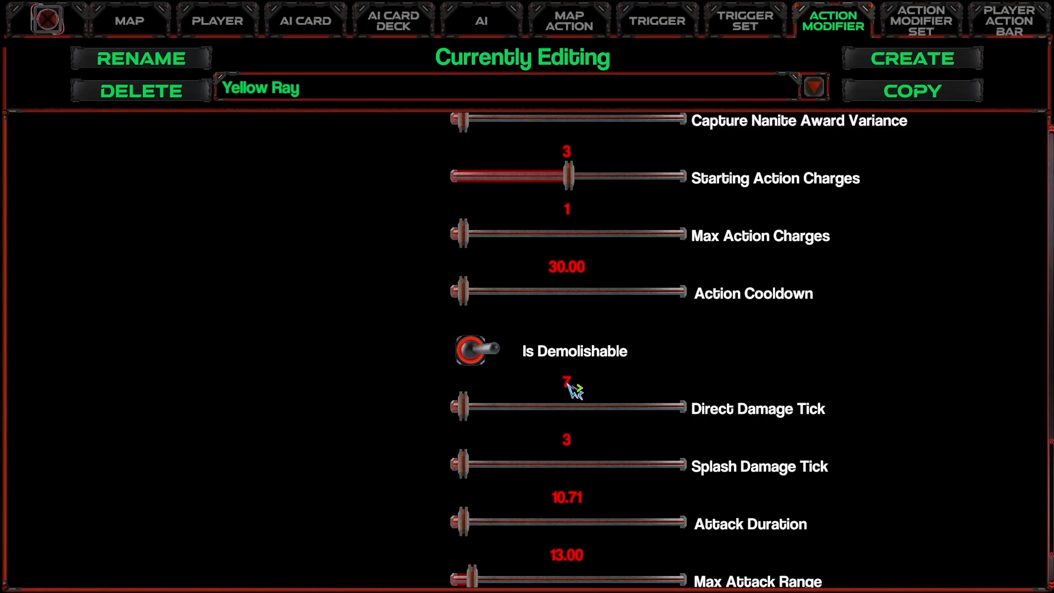
{"action": "mouse_move", "coordinate": [795, 410]}
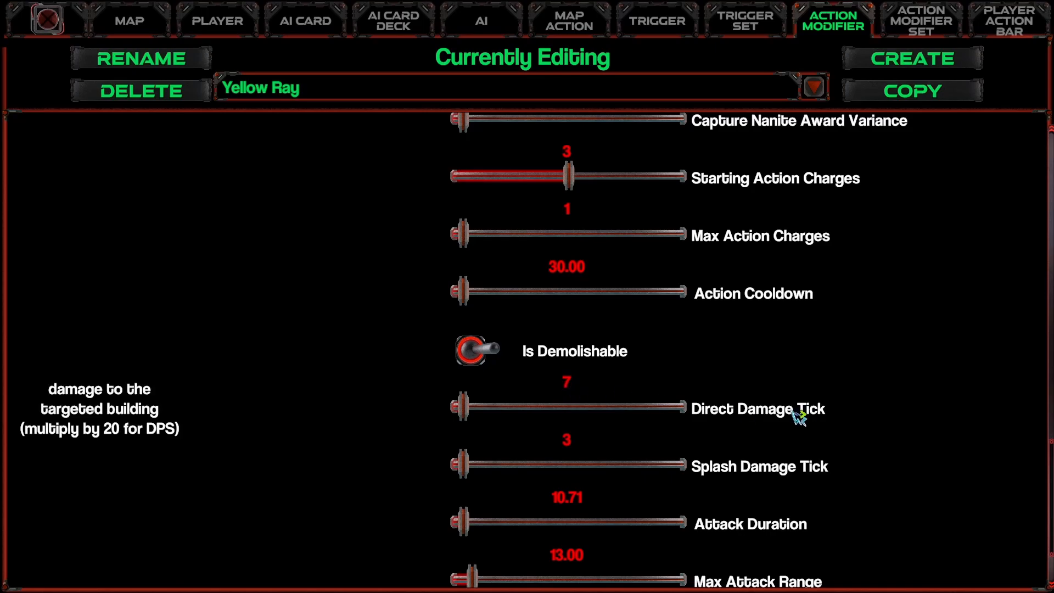
{"action": "left_click", "coordinate": [567, 386]}
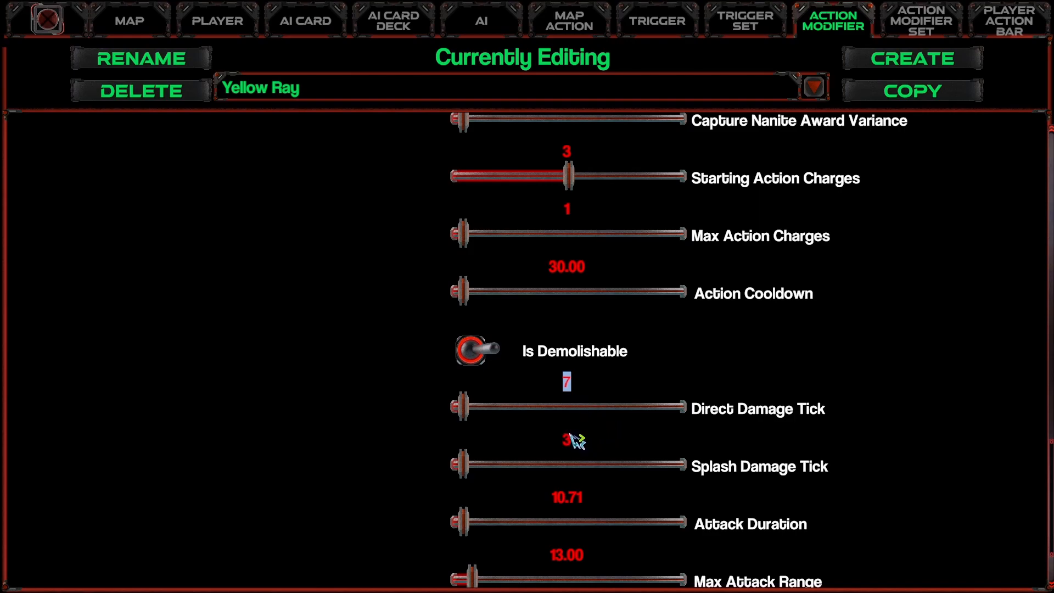
{"action": "type", "text": "15"}
{"action": "left_click", "coordinate": [566, 440]}
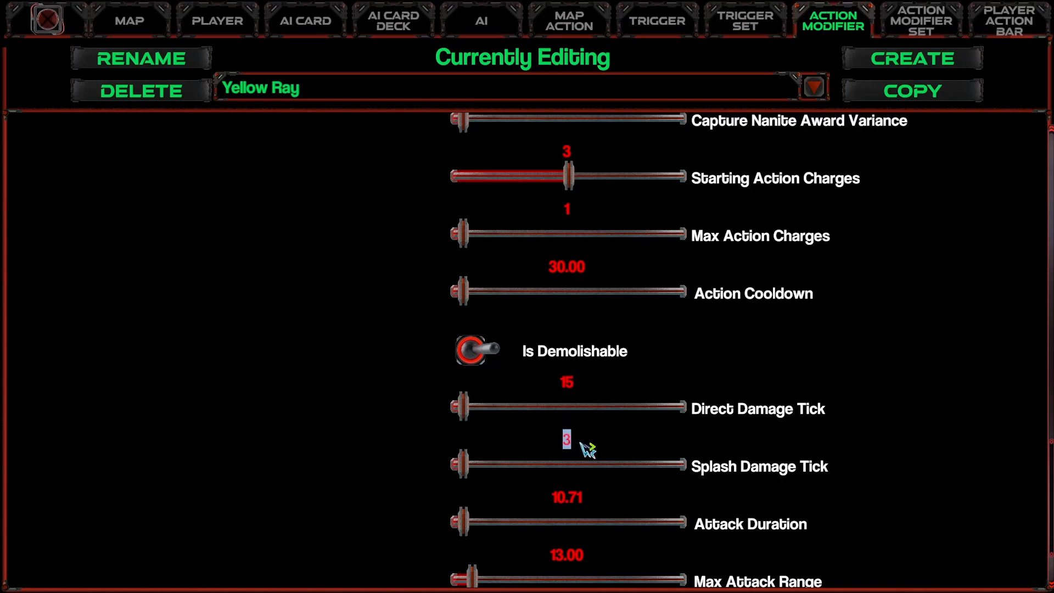
{"action": "left_click", "coordinate": [571, 498]}
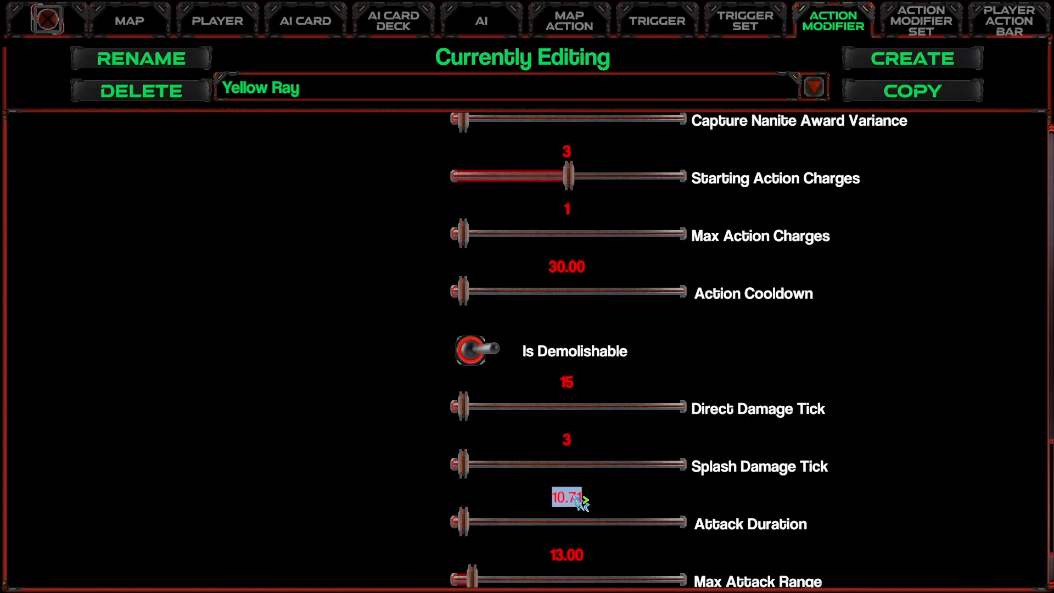
{"action": "type", "text": "4"}
{"action": "key", "text": "Return"}
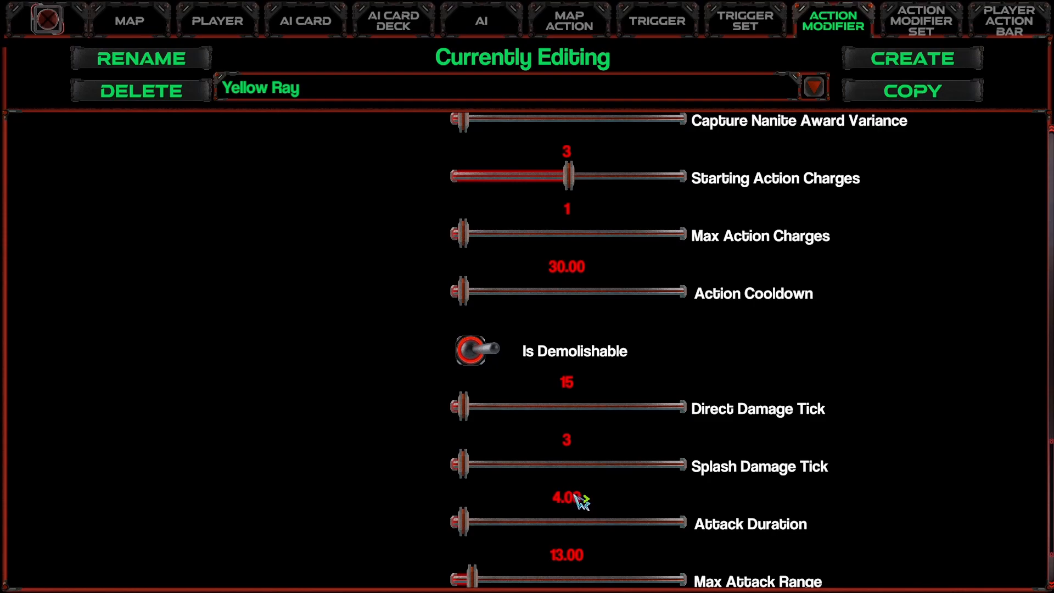
Set Yellow Ray's Max Attack Range to 18 and check its remaining range and damage settings.
{"action": "scroll", "coordinate": [604, 496], "scroll_direction": "down", "scroll_amount": 1}
{"action": "scroll", "coordinate": [604, 495], "scroll_direction": "down", "scroll_amount": 1}
{"action": "left_click", "coordinate": [570, 494]}
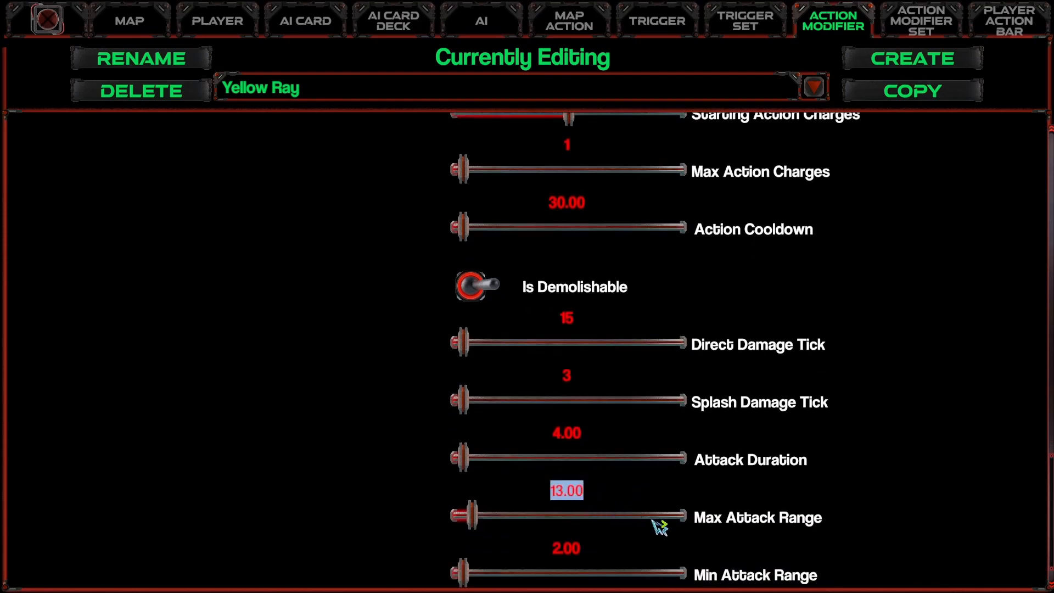
{"action": "type", "text": "18"}
{"action": "key", "text": "Return"}
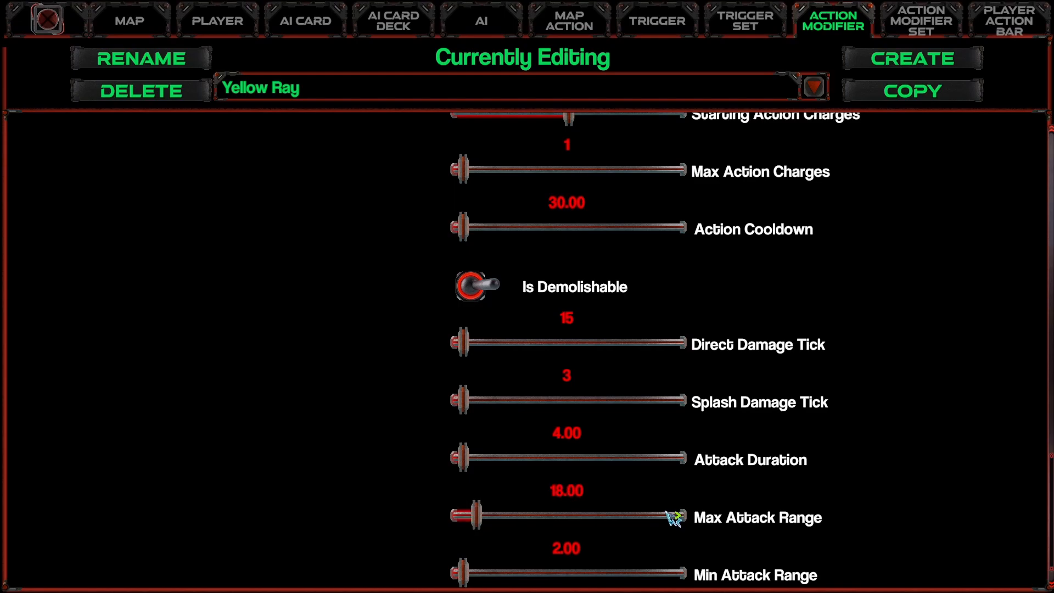
{"action": "scroll", "coordinate": [673, 519], "scroll_direction": "down", "scroll_amount": 2}
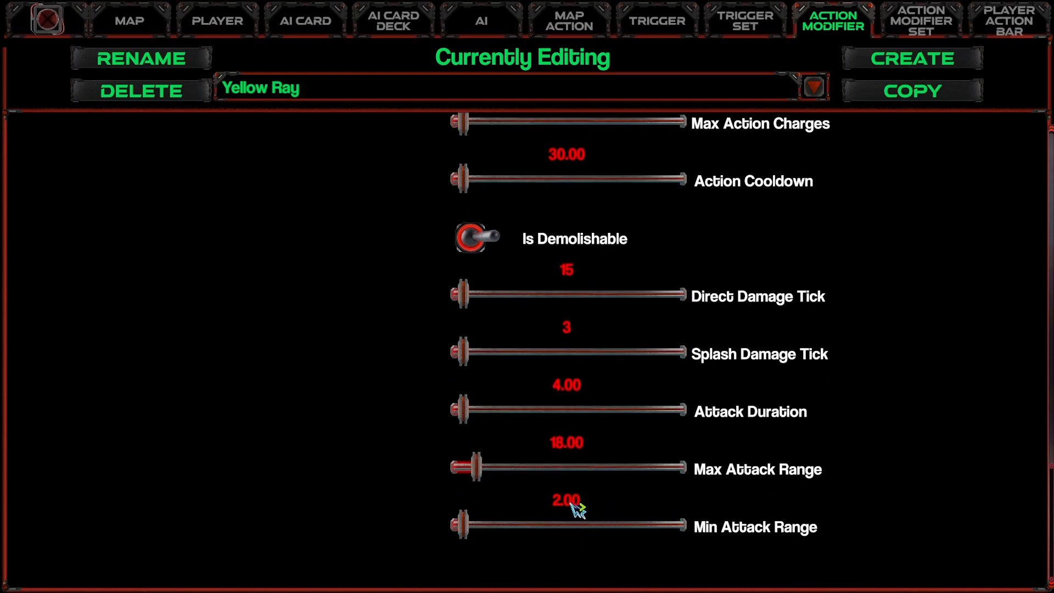
{"action": "scroll", "coordinate": [584, 505], "scroll_direction": "up", "scroll_amount": 1}
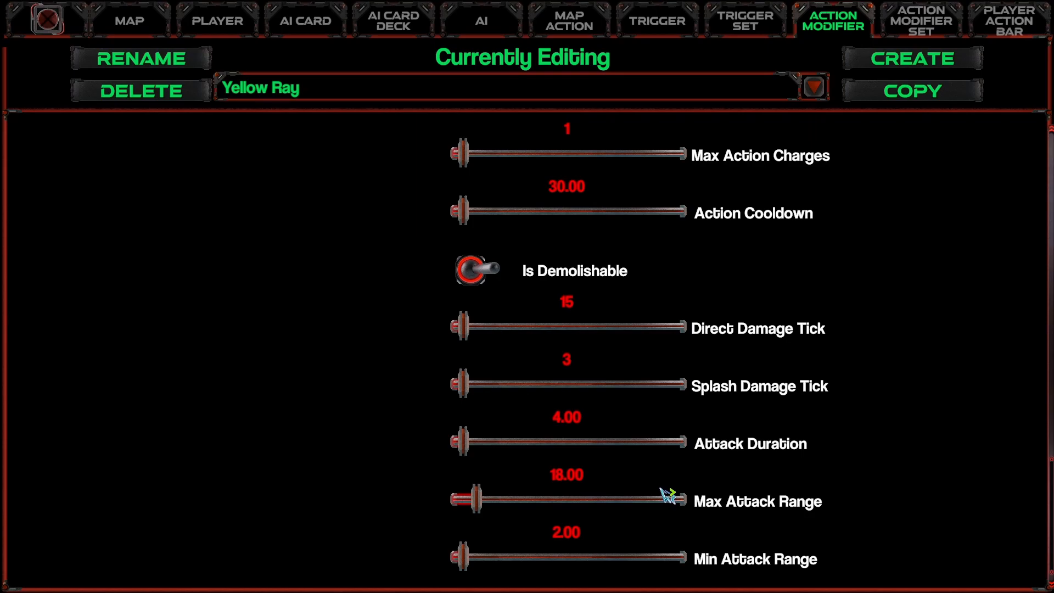
{"action": "left_click", "coordinate": [568, 304]}
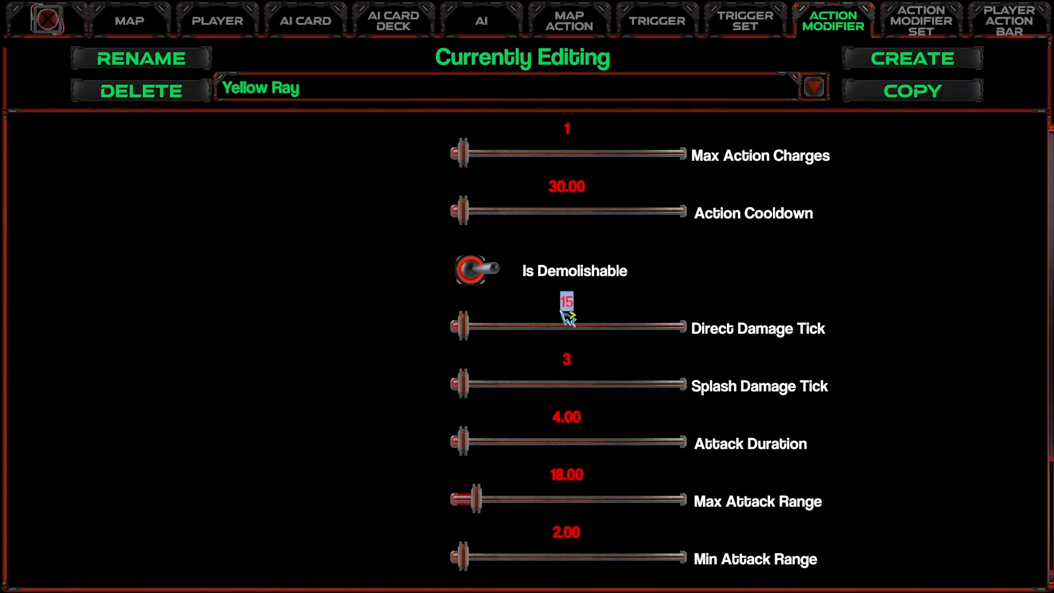
{"action": "mouse_move", "coordinate": [755, 337]}
Add the Yellow Ray modifier to the Yellow Action Mods action modifier set.
{"action": "left_click", "coordinate": [884, 29]}
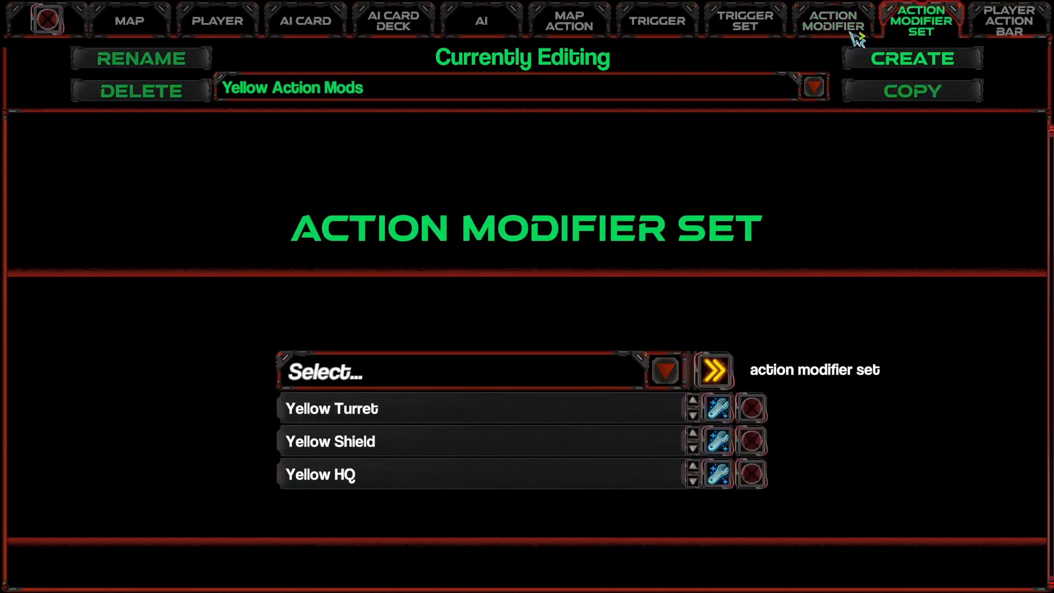
{"action": "left_click", "coordinate": [428, 383]}
{"action": "left_click", "coordinate": [366, 528]}
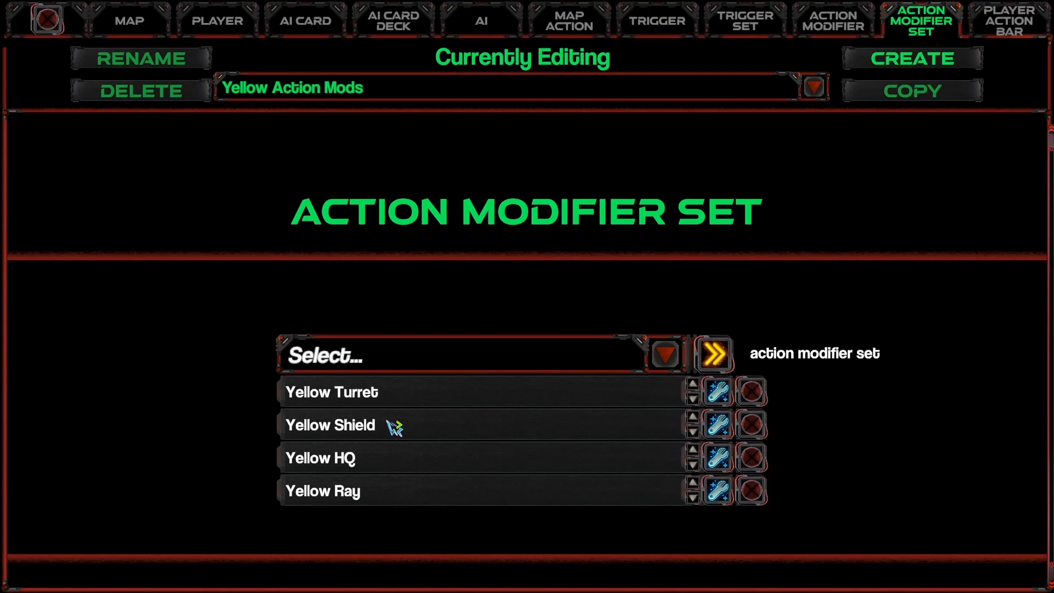
{"action": "left_click", "coordinate": [928, 63]}
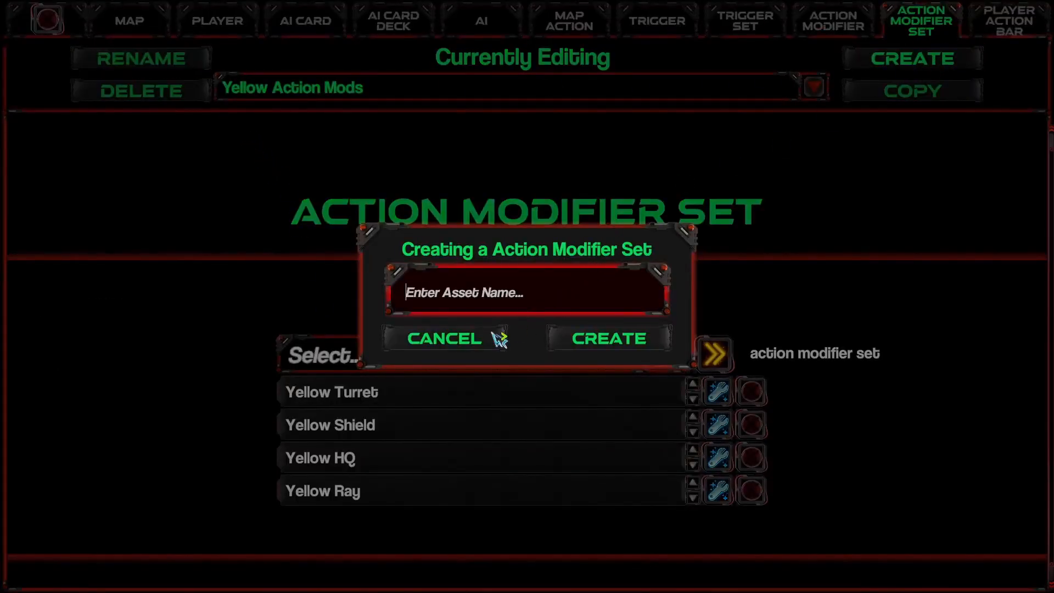
{"action": "left_click", "coordinate": [528, 301]}
{"action": "type", "text": "General"}
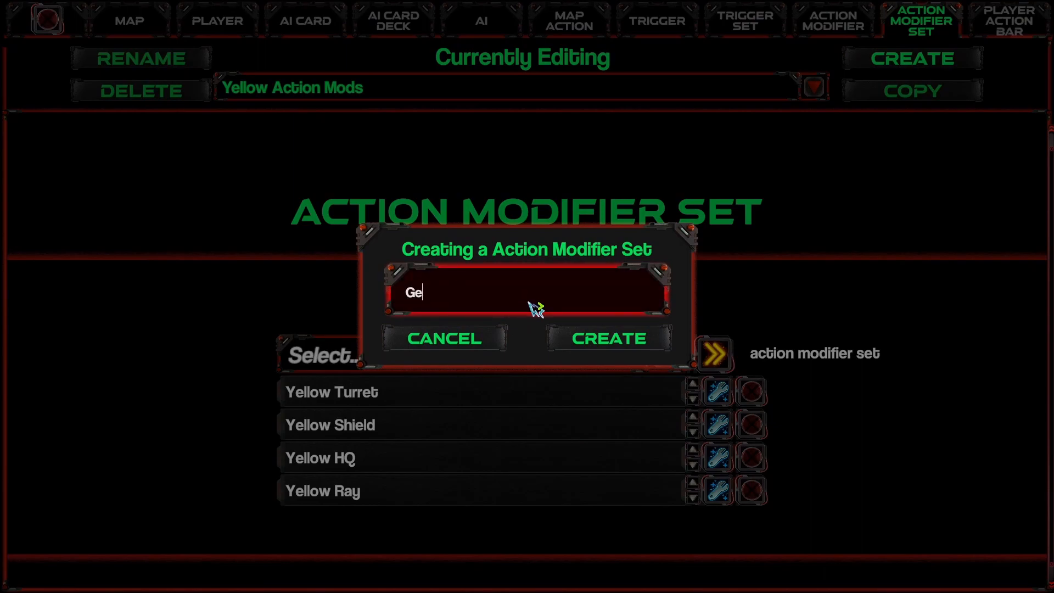
{"action": "key", "text": "BackSpace"}
{"action": "key", "text": "BackSpace"}
{"action": "key", "text": "BackSpace"}
{"action": "key", "text": "BackSpace"}
{"action": "key", "text": "BackSpace"}
{"action": "key", "text": "BackSpace"}
{"action": "key", "text": "BackSpace"}
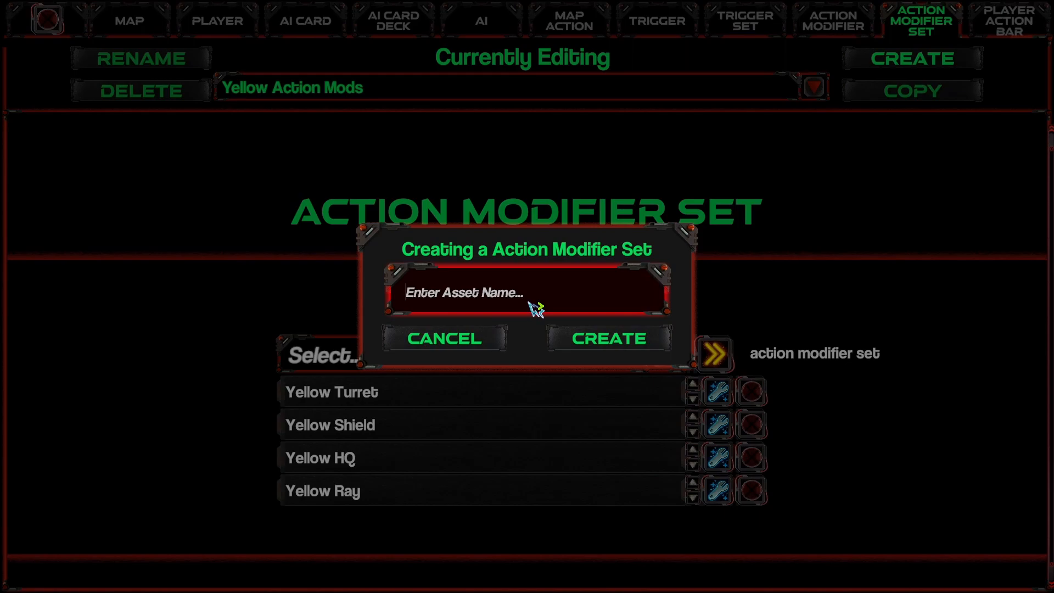
{"action": "type", "text": "Bounty"}
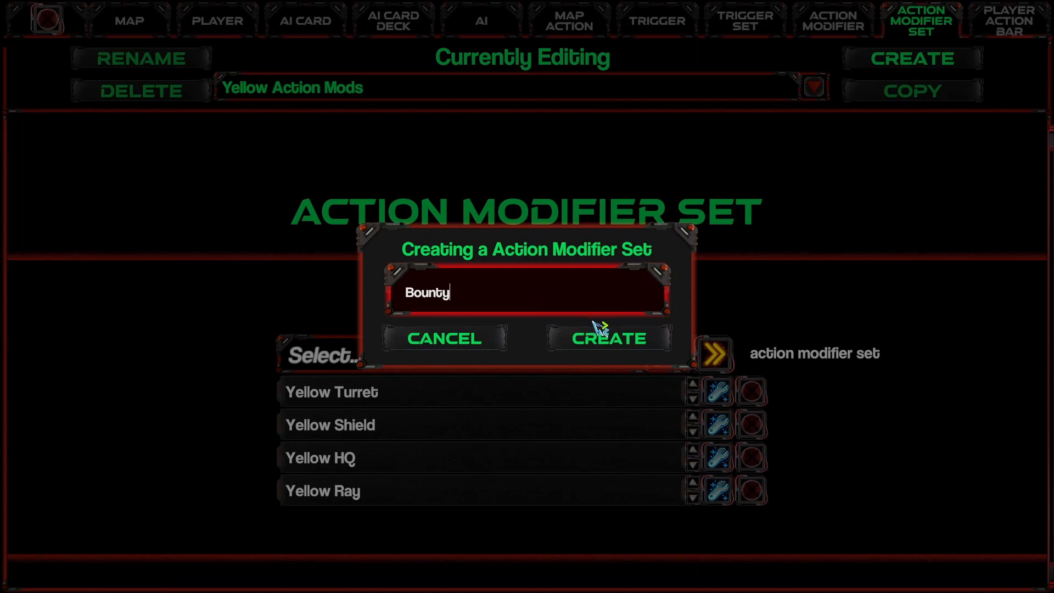
{"action": "left_click", "coordinate": [478, 338]}
Create an action modifier named Add Bounty with the type Upgrade.
{"action": "left_click", "coordinate": [833, 20]}
{"action": "left_click", "coordinate": [878, 58]}
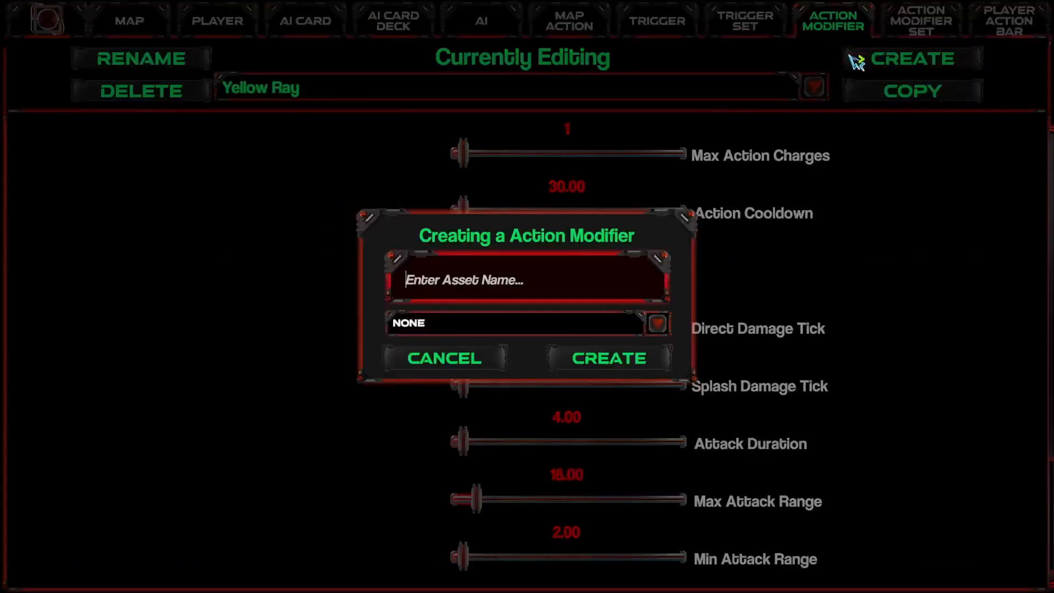
{"action": "type", "text": "Add Bounty"}
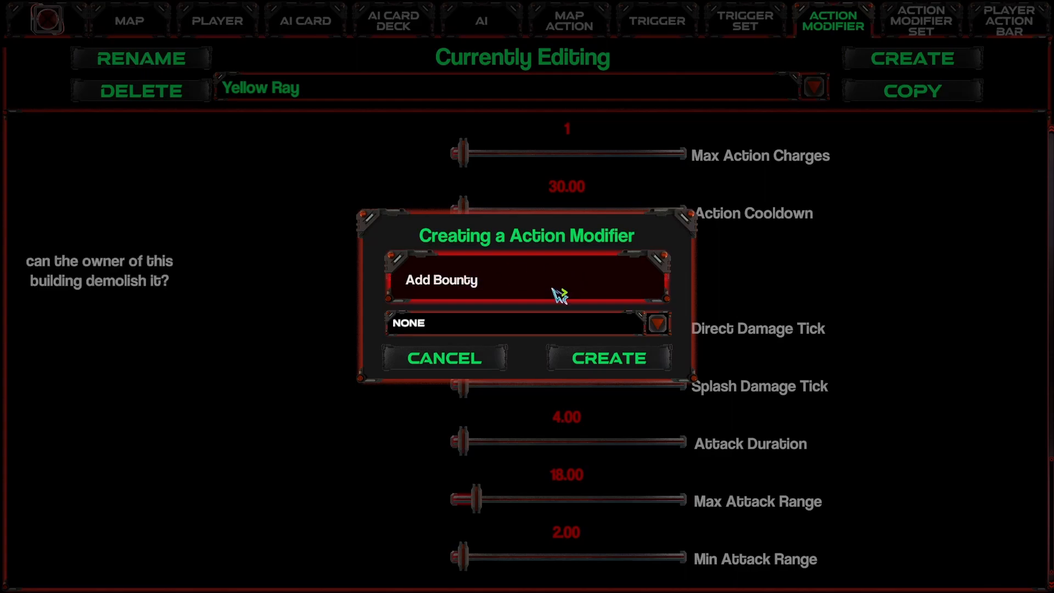
{"action": "left_click", "coordinate": [522, 321]}
{"action": "scroll", "coordinate": [453, 464], "scroll_direction": "down", "scroll_amount": 5}
{"action": "left_click", "coordinate": [461, 501]}
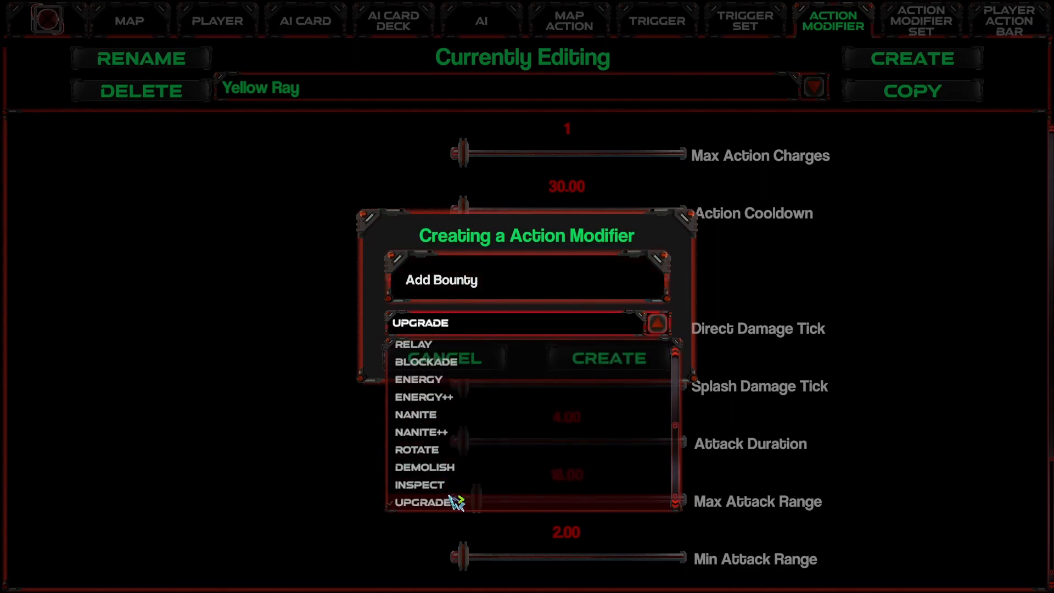
{"action": "left_click", "coordinate": [615, 360]}
Look through the Add Bounty modifier's cost, health, demolish, HQ, shield, lance, turret and laser settings for a bounty option.
{"action": "scroll", "coordinate": [810, 348], "scroll_direction": "down", "scroll_amount": 15}
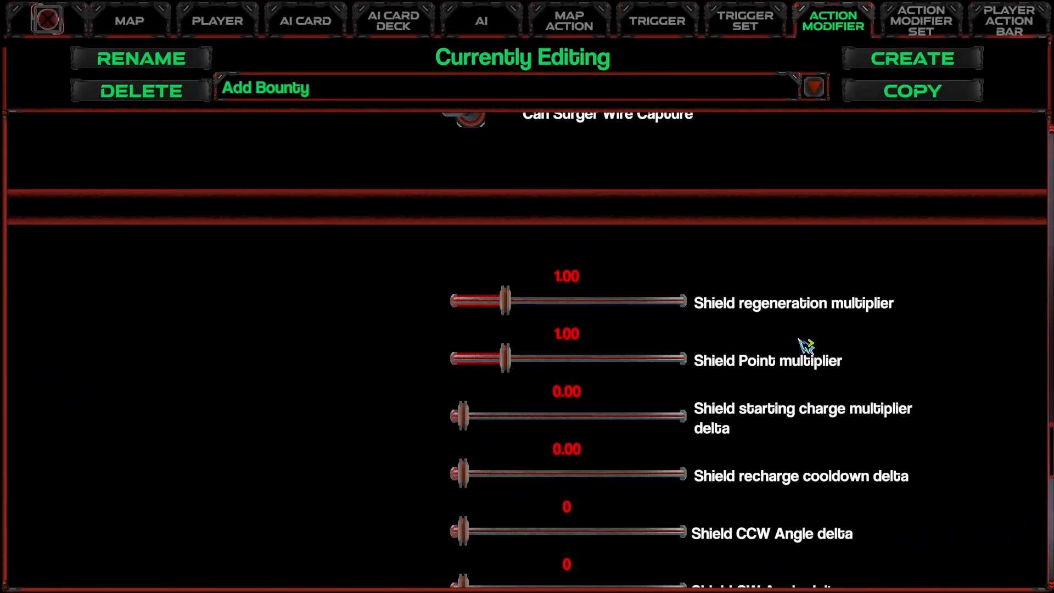
{"action": "scroll", "coordinate": [807, 343], "scroll_direction": "down", "scroll_amount": 12}
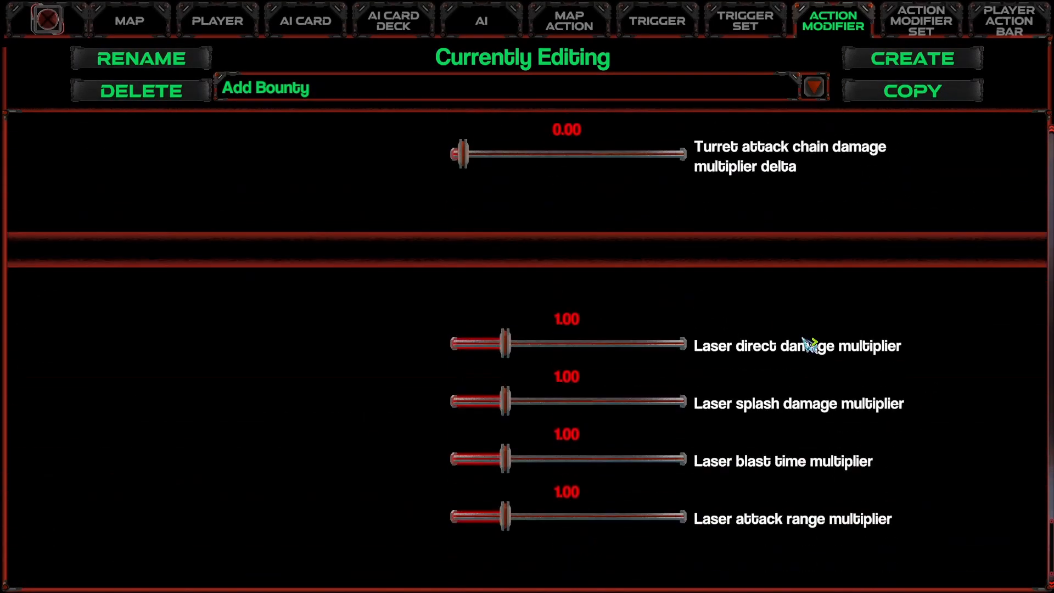
{"action": "scroll", "coordinate": [824, 335], "scroll_direction": "up", "scroll_amount": 4}
{"action": "scroll", "coordinate": [839, 325], "scroll_direction": "up", "scroll_amount": 15}
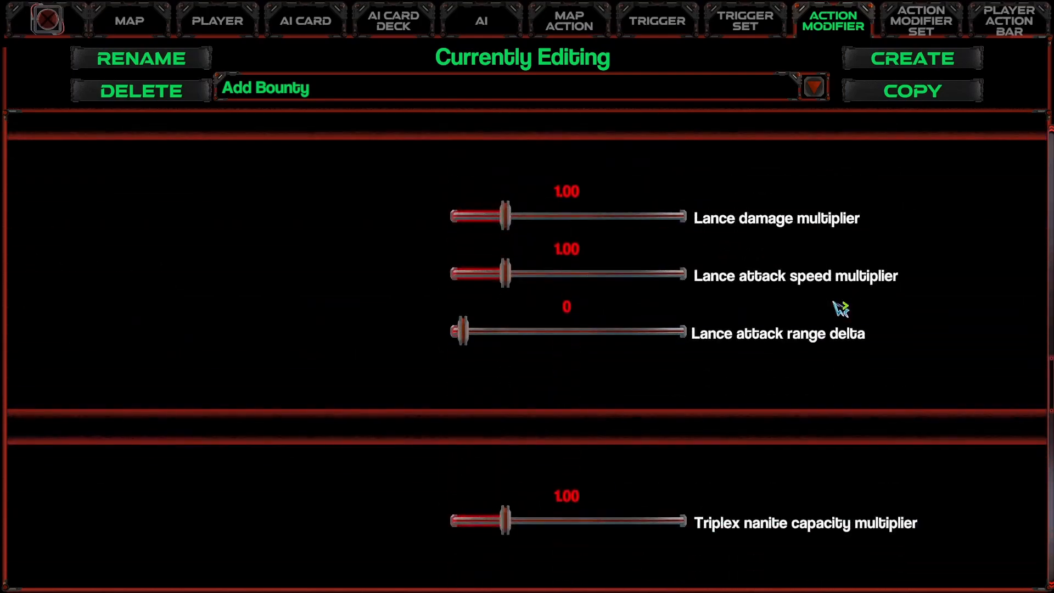
{"action": "scroll", "coordinate": [838, 312], "scroll_direction": "up", "scroll_amount": 4}
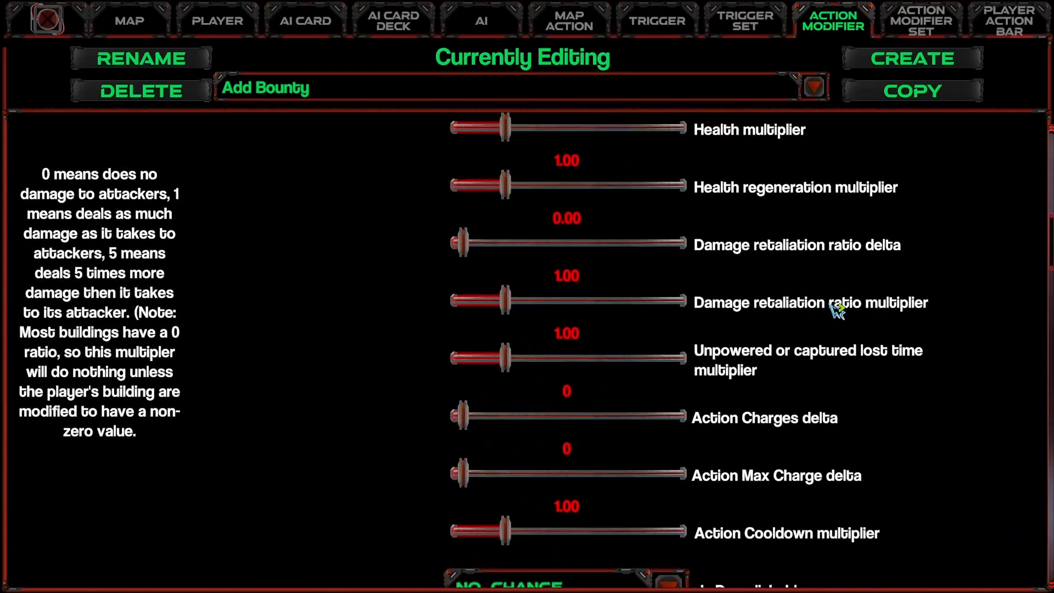
{"action": "scroll", "coordinate": [837, 310], "scroll_direction": "up", "scroll_amount": 8}
{"action": "scroll", "coordinate": [837, 310], "scroll_direction": "down", "scroll_amount": 9}
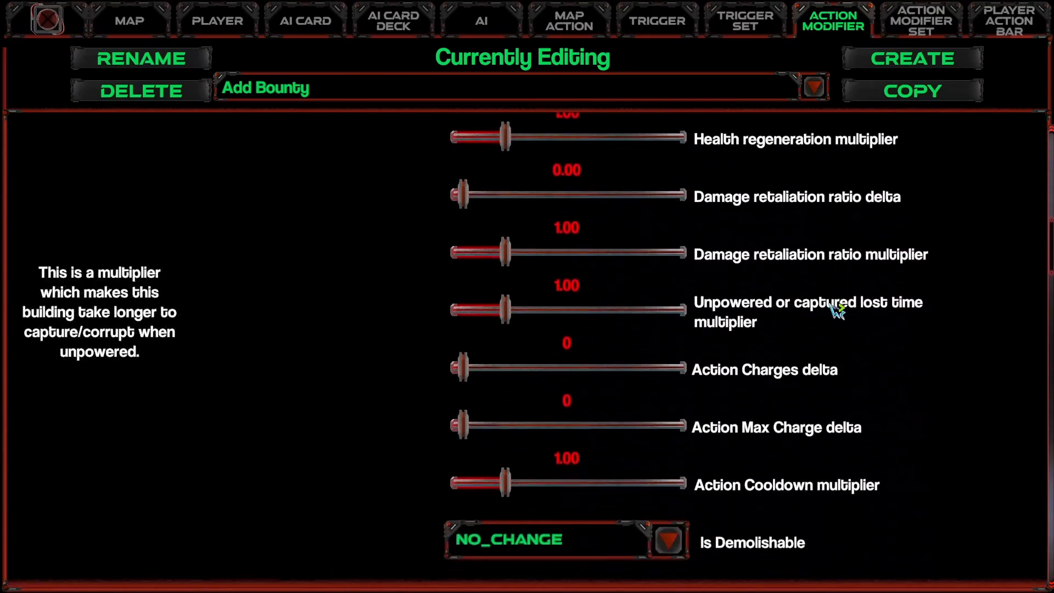
{"action": "scroll", "coordinate": [837, 311], "scroll_direction": "up", "scroll_amount": 10}
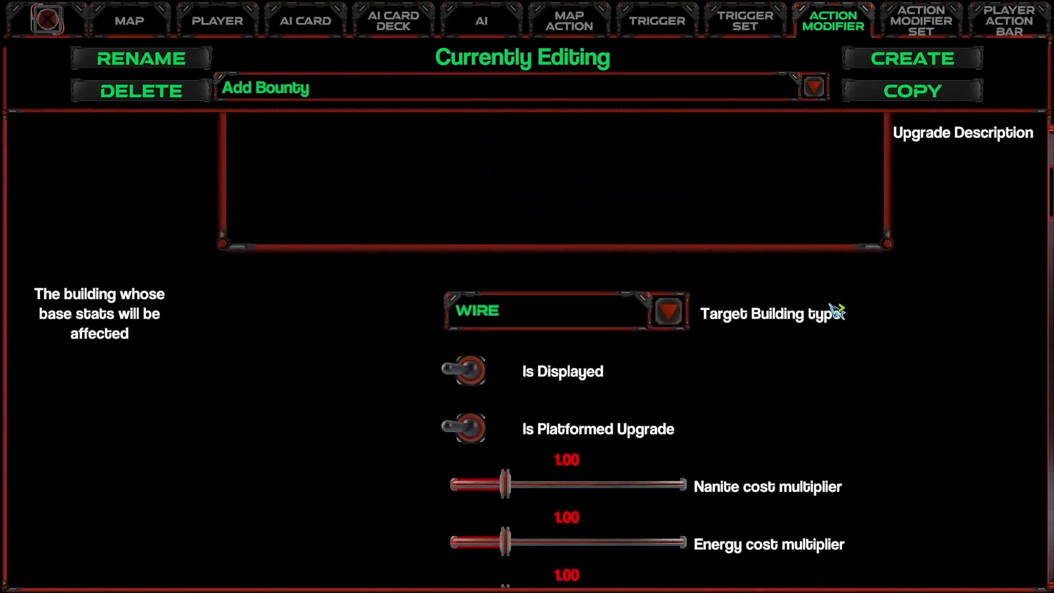
{"action": "scroll", "coordinate": [837, 311], "scroll_direction": "up", "scroll_amount": 5}
{"action": "scroll", "coordinate": [837, 311], "scroll_direction": "down", "scroll_amount": 11}
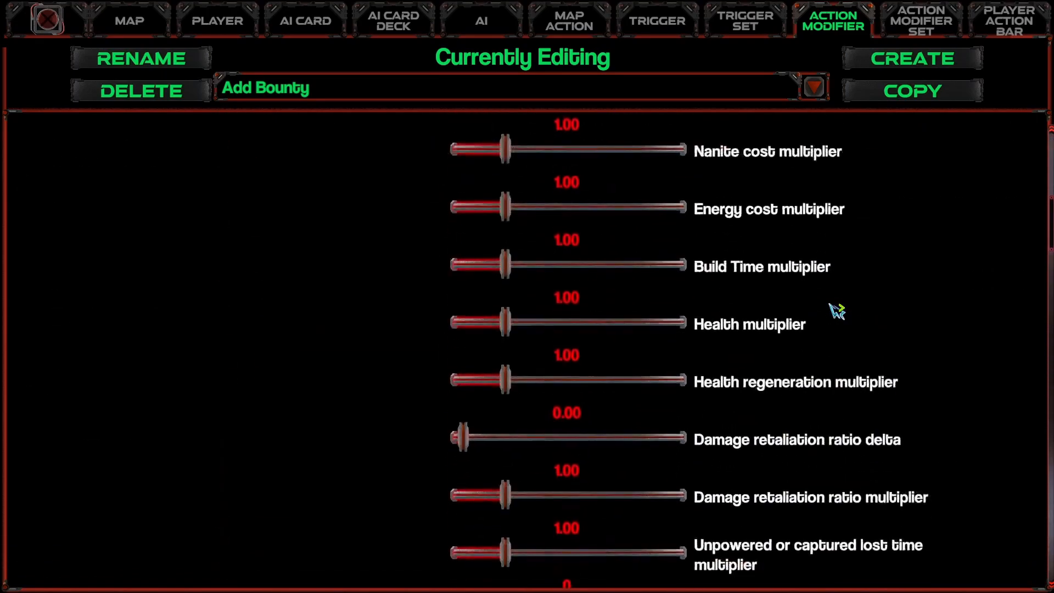
{"action": "scroll", "coordinate": [837, 310], "scroll_direction": "down", "scroll_amount": 7}
{"action": "scroll", "coordinate": [837, 311], "scroll_direction": "down", "scroll_amount": 4}
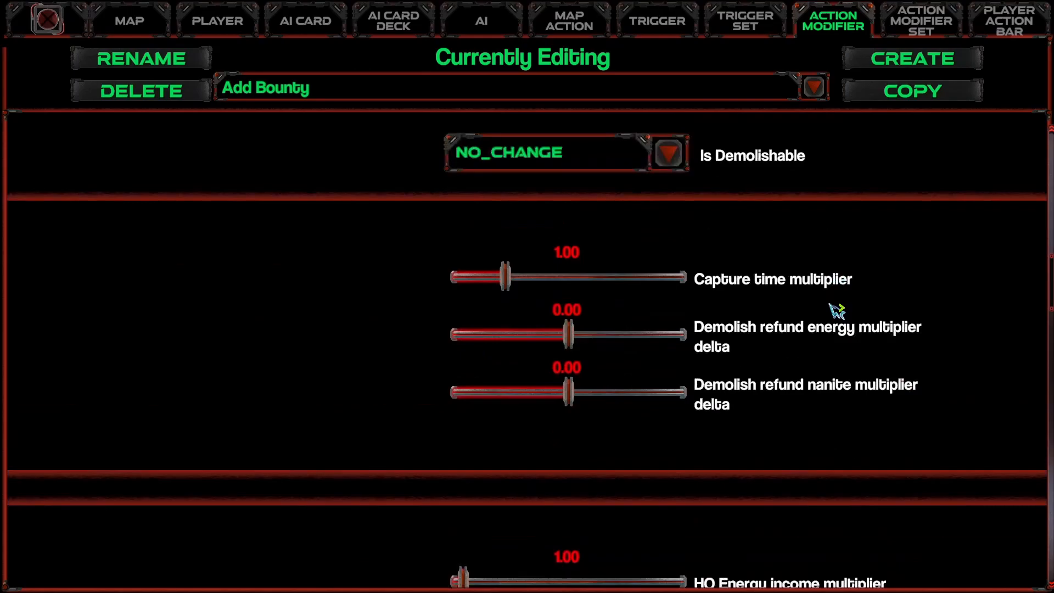
{"action": "scroll", "coordinate": [837, 311], "scroll_direction": "down", "scroll_amount": 7}
{"action": "scroll", "coordinate": [836, 311], "scroll_direction": "down", "scroll_amount": 3}
{"action": "scroll", "coordinate": [836, 311], "scroll_direction": "up", "scroll_amount": 7}
{"action": "scroll", "coordinate": [836, 311], "scroll_direction": "up", "scroll_amount": 5}
{"action": "scroll", "coordinate": [836, 310], "scroll_direction": "down", "scroll_amount": 12}
{"action": "scroll", "coordinate": [836, 311], "scroll_direction": "down", "scroll_amount": 15}
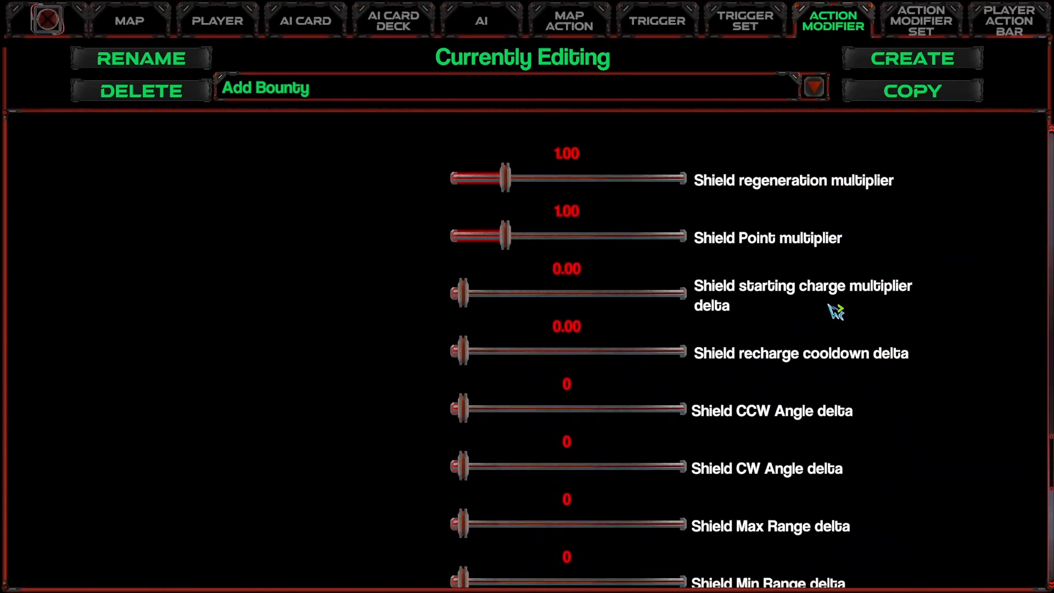
Delete the Add Bounty action modifier.
{"action": "scroll", "coordinate": [835, 311], "scroll_direction": "up", "scroll_amount": 20}
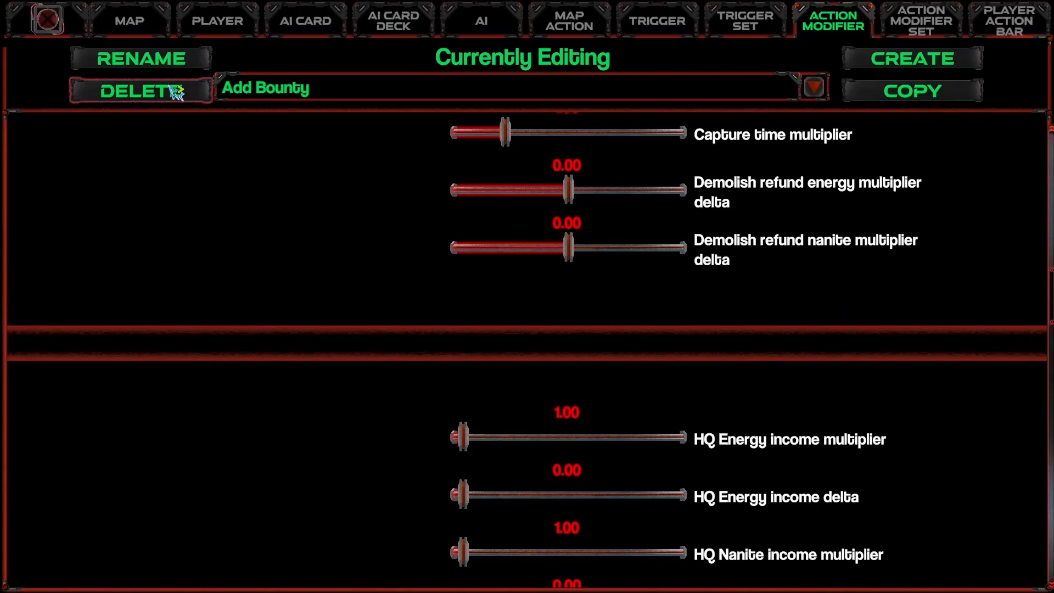
{"action": "left_click", "coordinate": [177, 92]}
{"action": "left_click", "coordinate": [611, 332]}
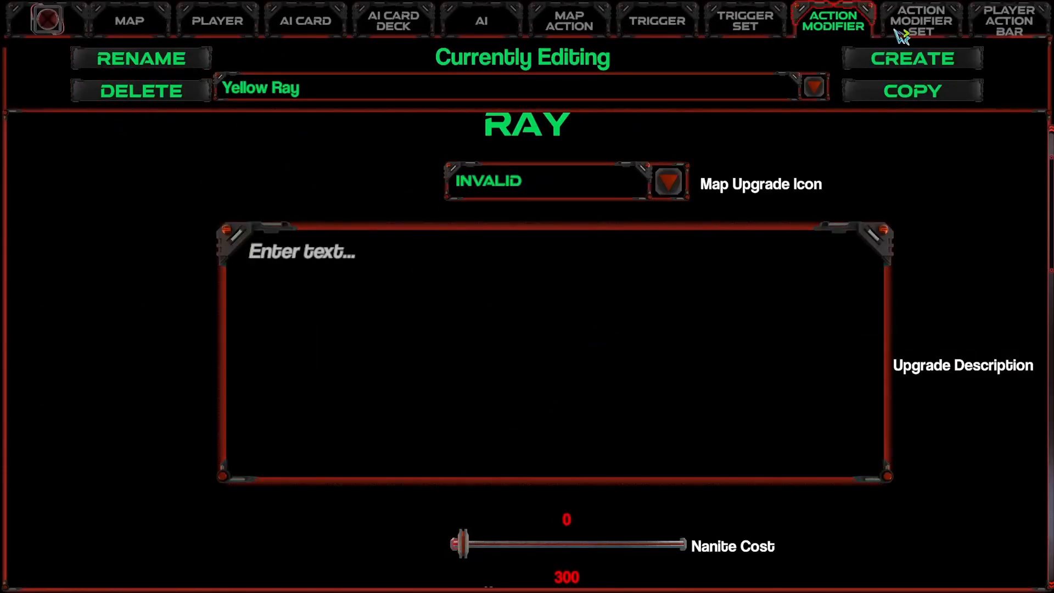
Create an action modifier named Wire Bounty for the WIRE building.
{"action": "left_click", "coordinate": [906, 69]}
{"action": "left_click", "coordinate": [533, 291]}
{"action": "type", "text": "Wire Bou"}
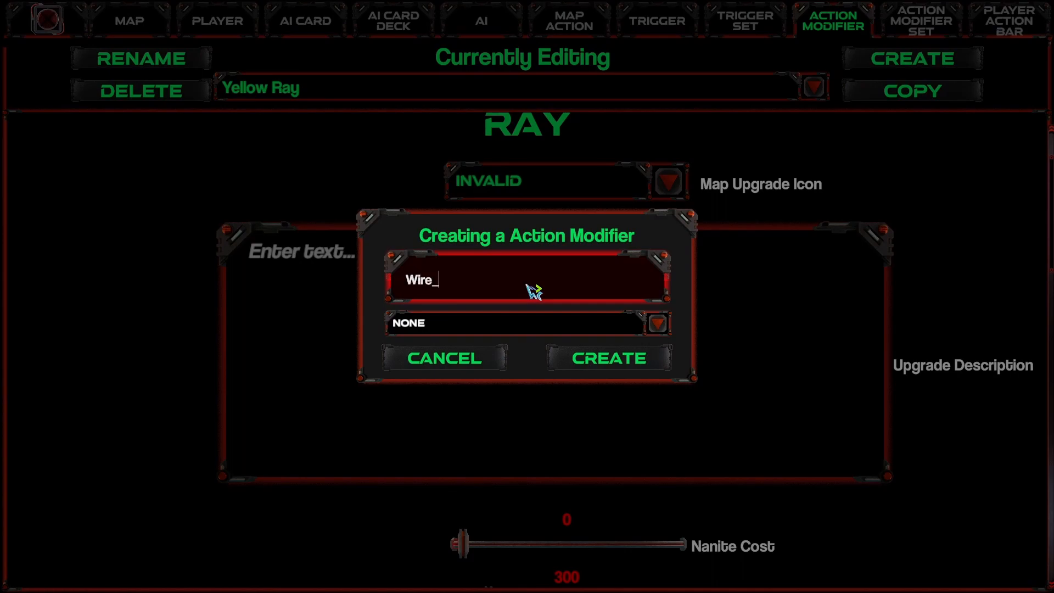
{"action": "type", "text": "nty"}
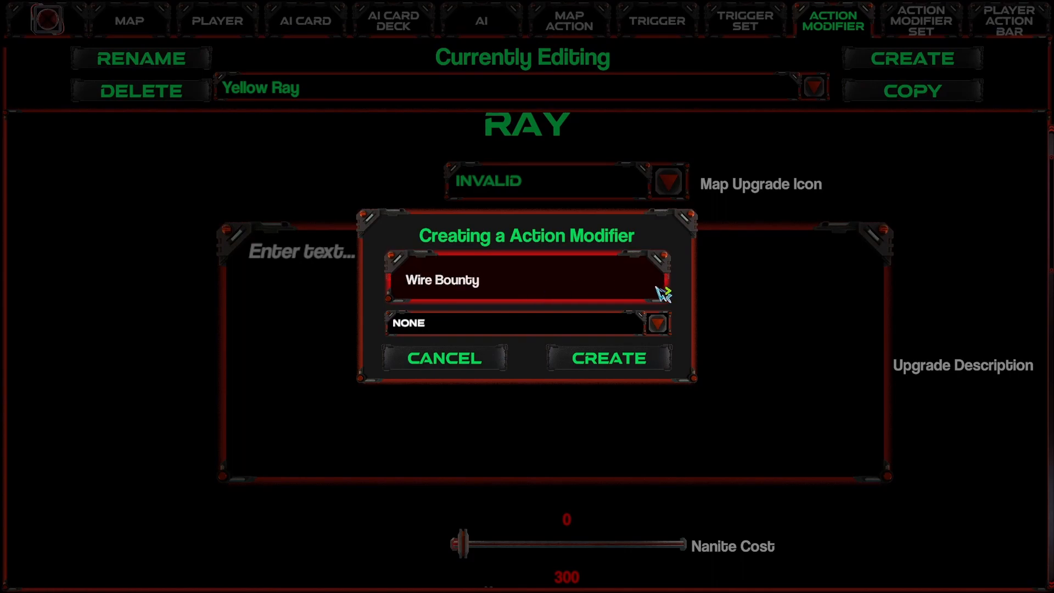
{"action": "left_click", "coordinate": [656, 325]}
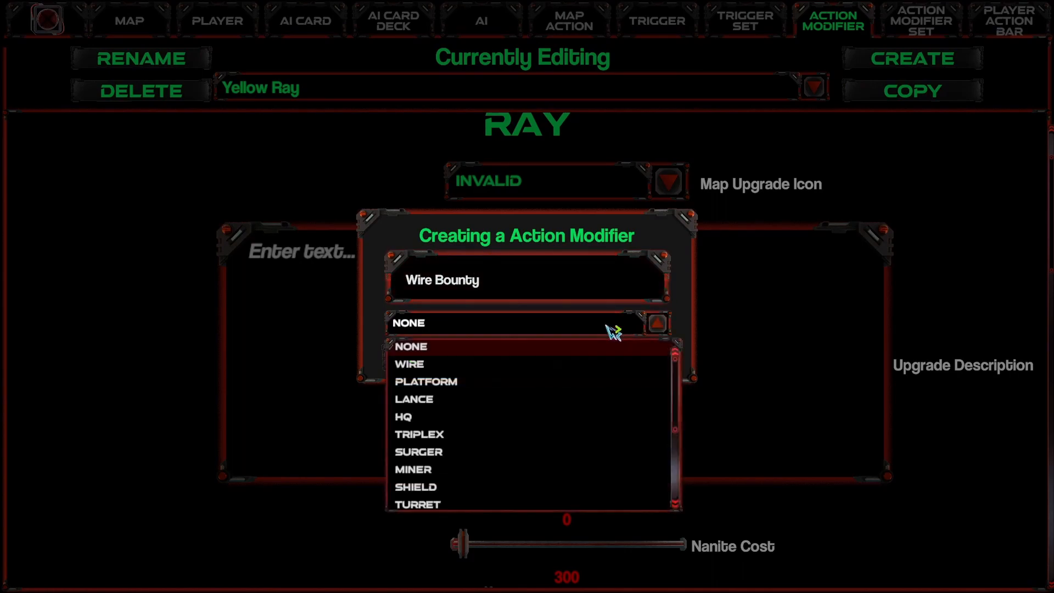
{"action": "left_click", "coordinate": [464, 364]}
{"action": "left_click", "coordinate": [609, 360]}
Rename the Wire Bounty action modifier to Wire.
{"action": "scroll", "coordinate": [606, 359], "scroll_direction": "down", "scroll_amount": 10}
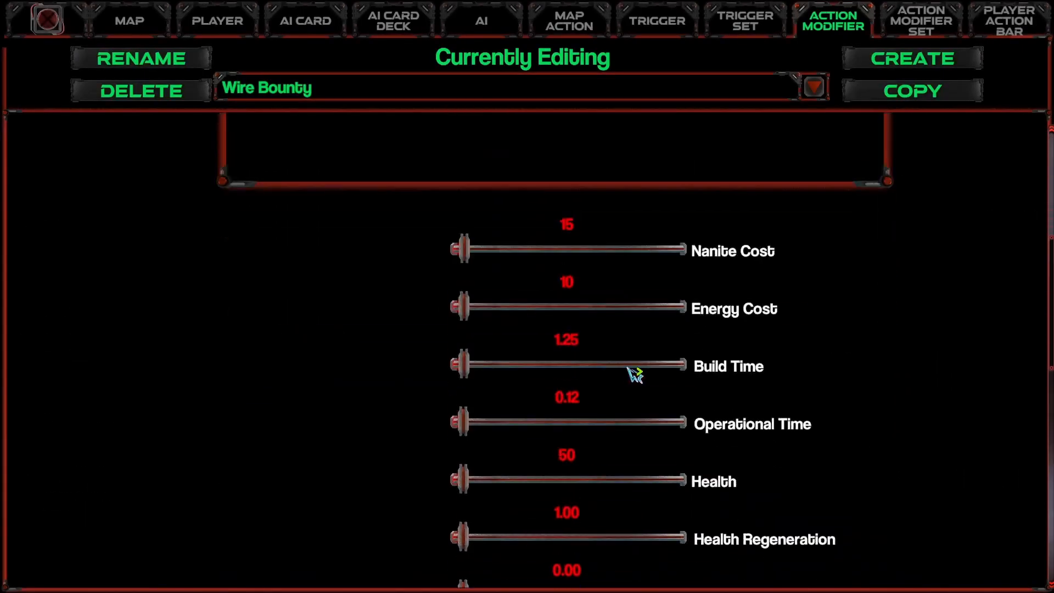
{"action": "scroll", "coordinate": [633, 410], "scroll_direction": "down", "scroll_amount": 5}
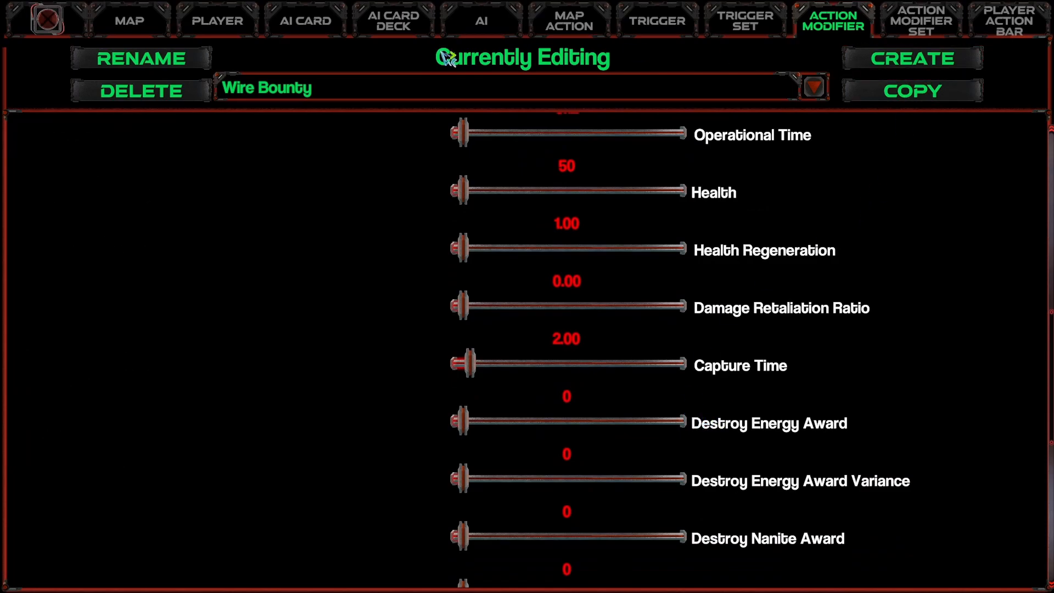
{"action": "left_click", "coordinate": [176, 68]}
{"action": "key", "text": "Right"}
{"action": "key", "text": "Left"}
{"action": "key", "text": "Left"}
{"action": "key", "text": "Left"}
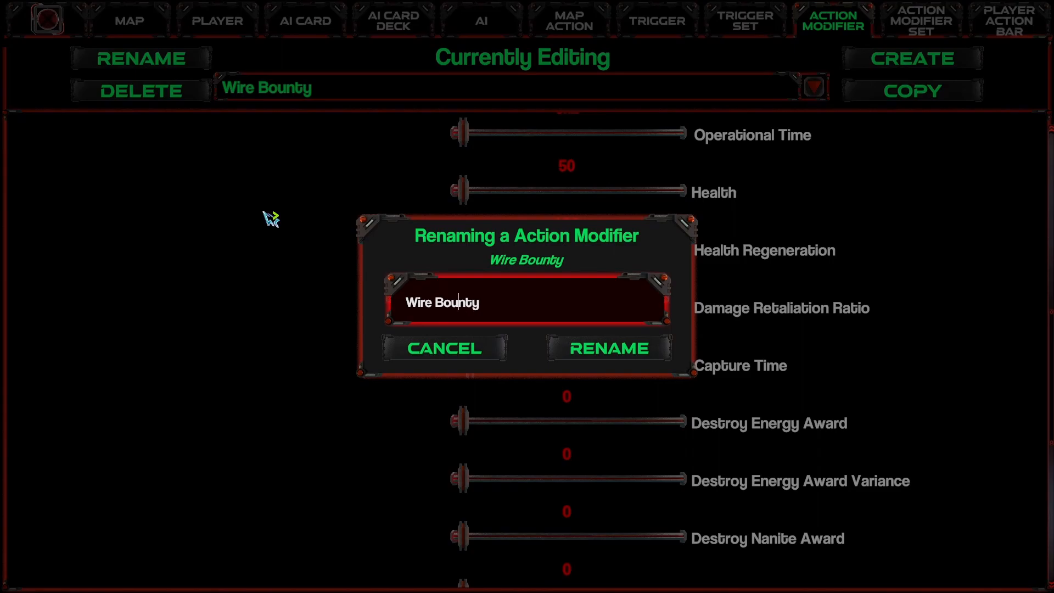
{"action": "key", "text": "ctrl+Delete"}
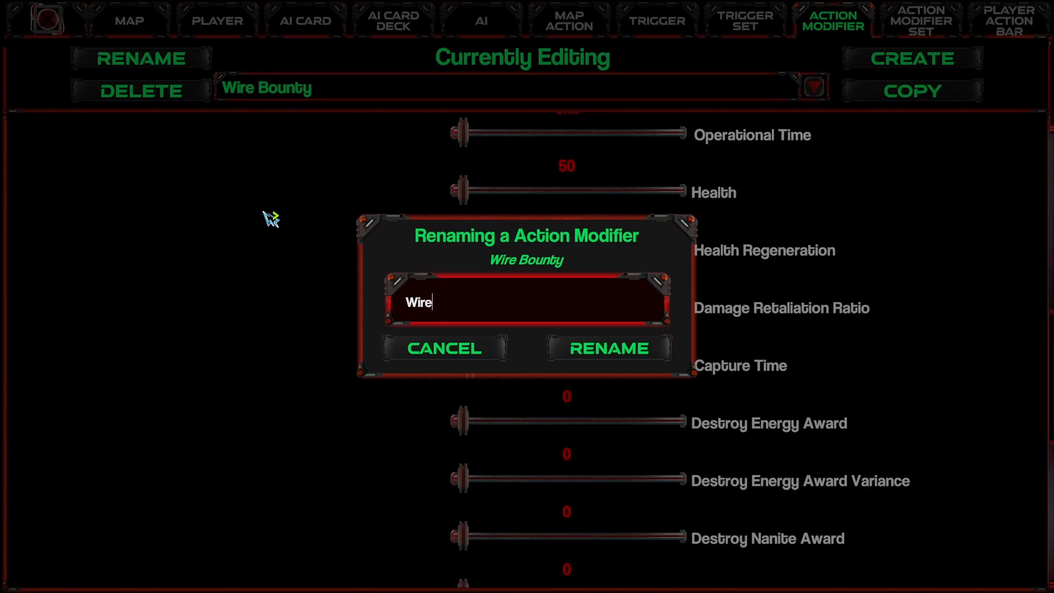
{"action": "left_click", "coordinate": [633, 346]}
Set the Wire modifier's Destroy Energy Award to 8 and its Destroy Energy Award Variance to 3.
{"action": "scroll", "coordinate": [564, 343], "scroll_direction": "up", "scroll_amount": 4}
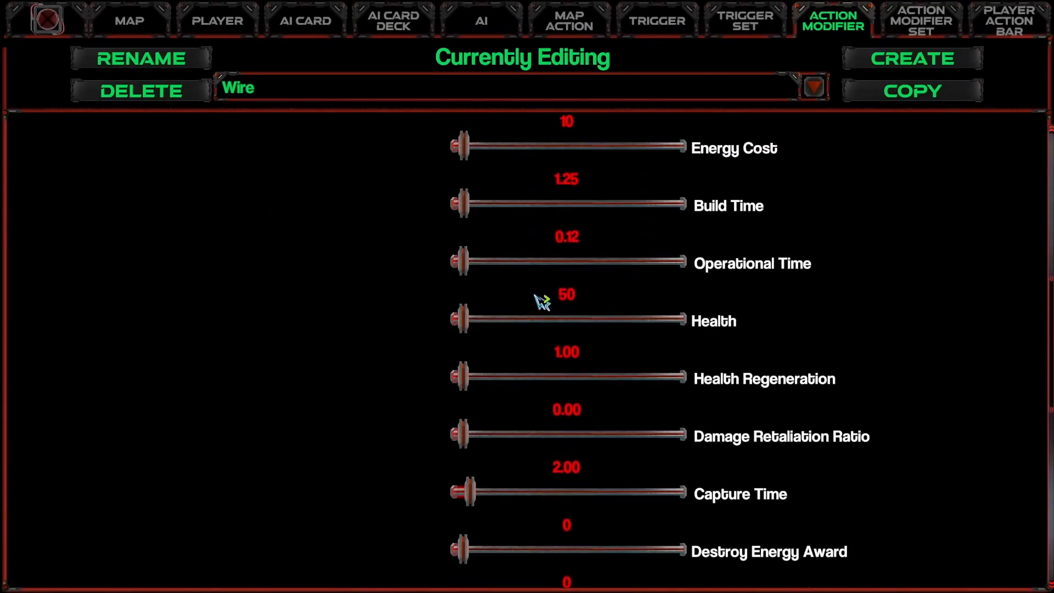
{"action": "scroll", "coordinate": [680, 348], "scroll_direction": "up", "scroll_amount": 3}
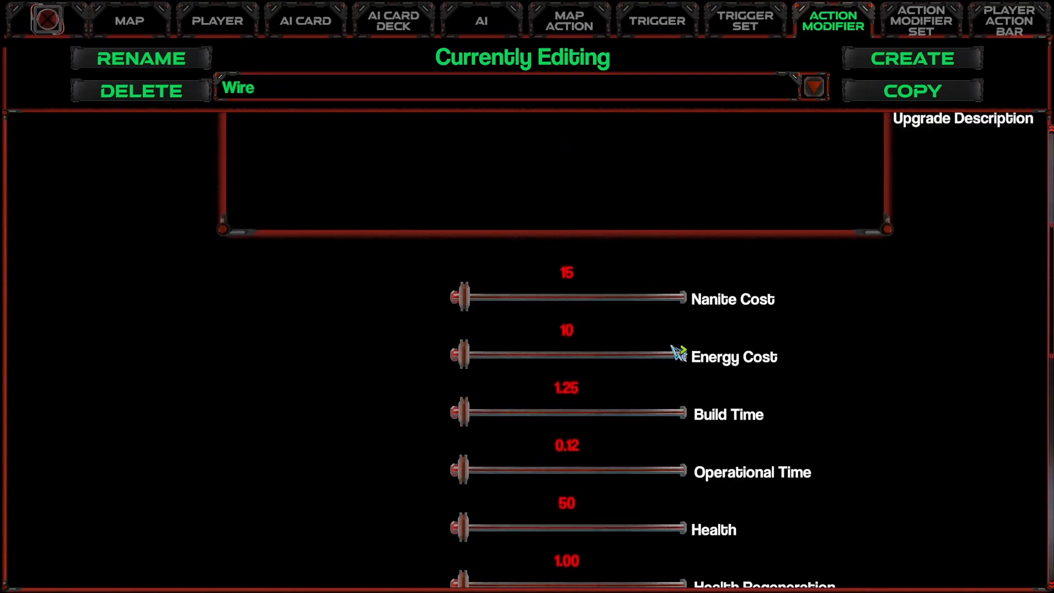
{"action": "scroll", "coordinate": [679, 352], "scroll_direction": "down", "scroll_amount": 12}
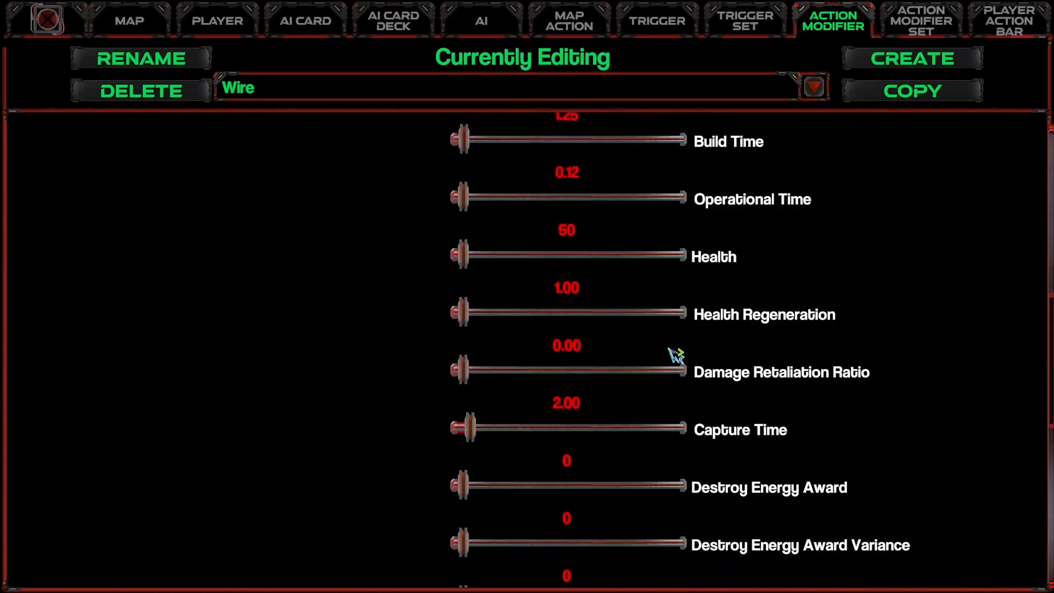
{"action": "mouse_move", "coordinate": [788, 409]}
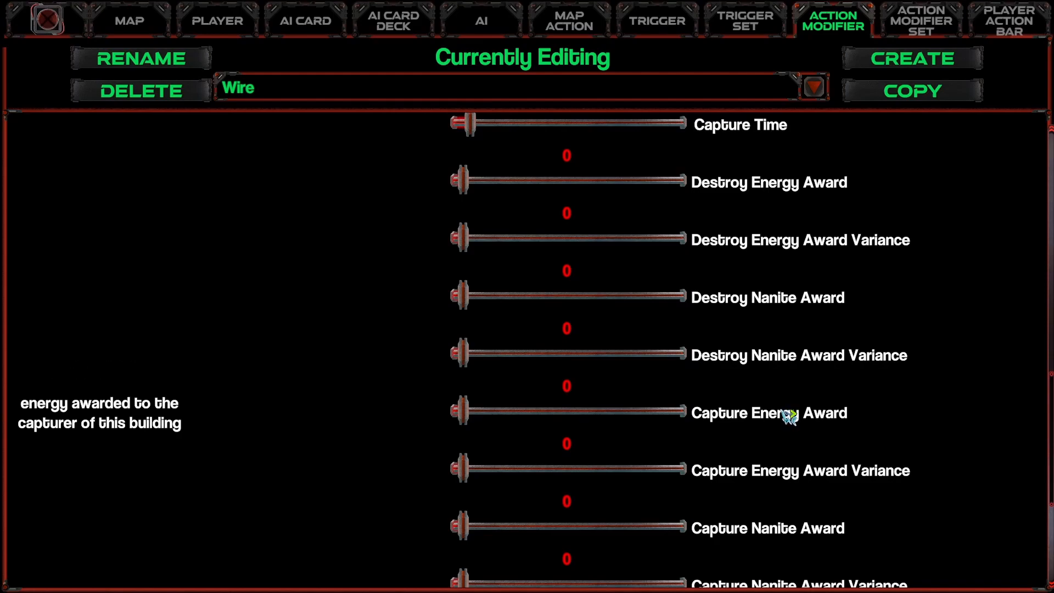
{"action": "scroll", "coordinate": [789, 416], "scroll_direction": "up", "scroll_amount": 1}
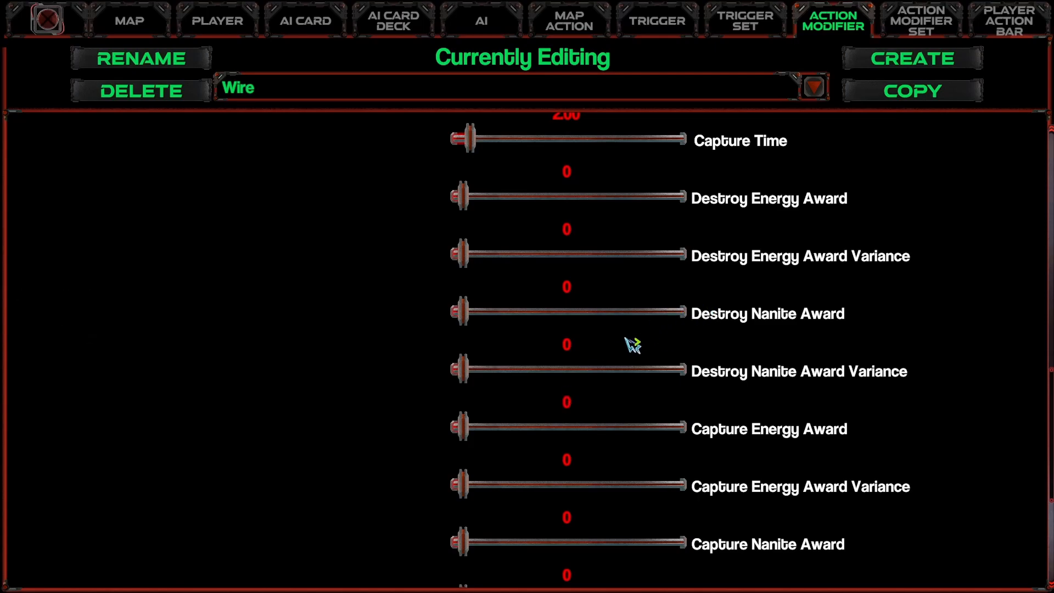
{"action": "scroll", "coordinate": [653, 334], "scroll_direction": "up", "scroll_amount": 1}
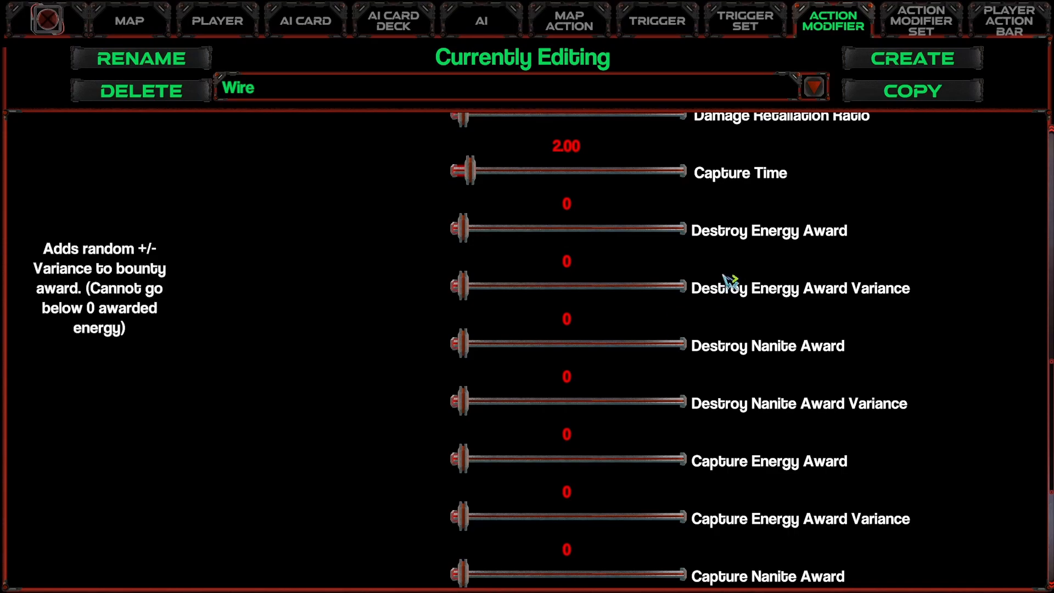
{"action": "mouse_move", "coordinate": [784, 240]}
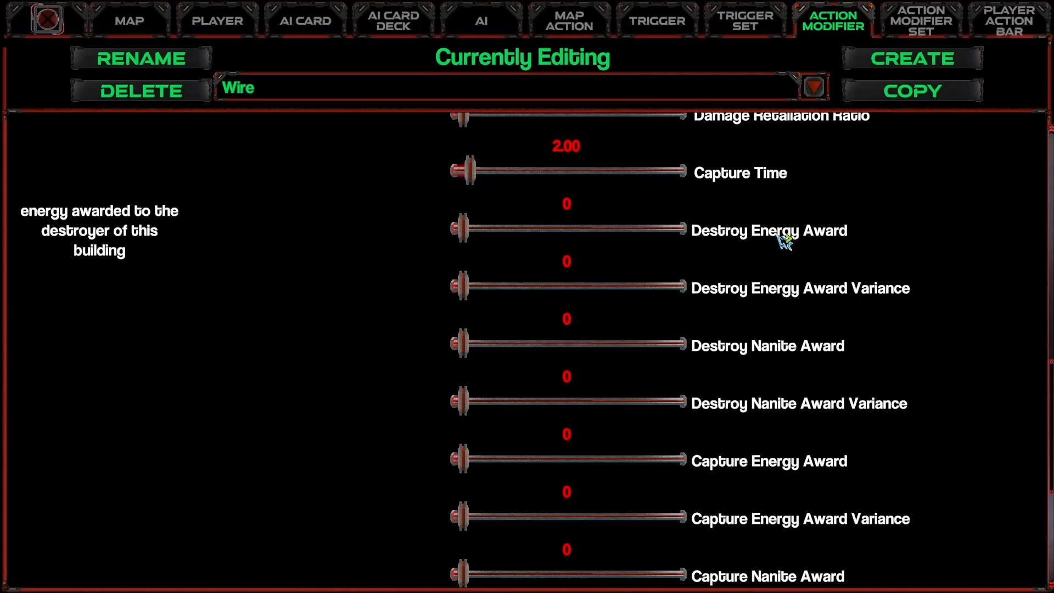
{"action": "left_click", "coordinate": [567, 206]}
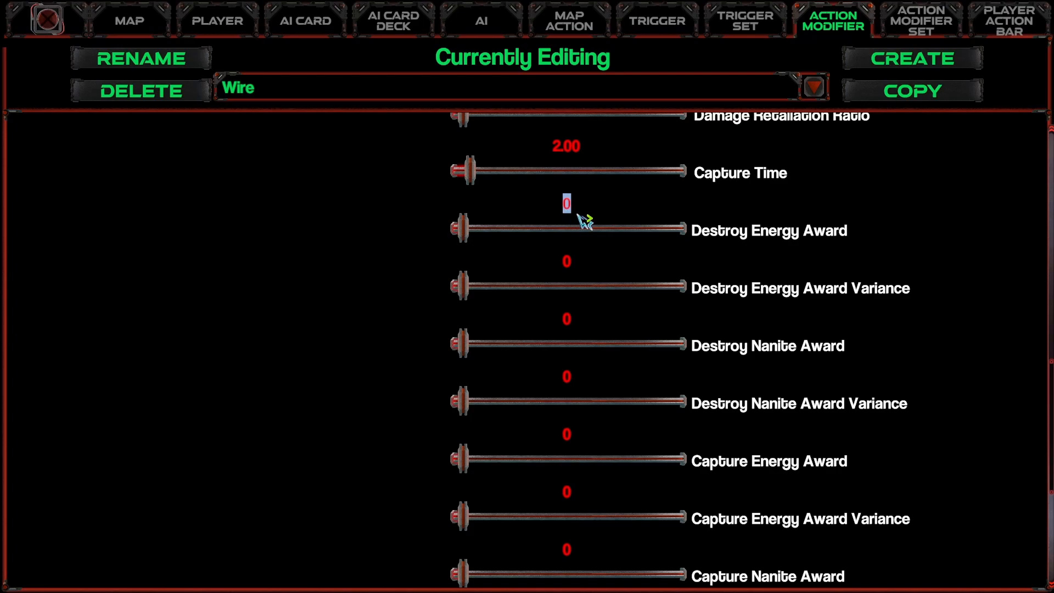
{"action": "type", "text": "8"}
{"action": "type", "text": "3"}
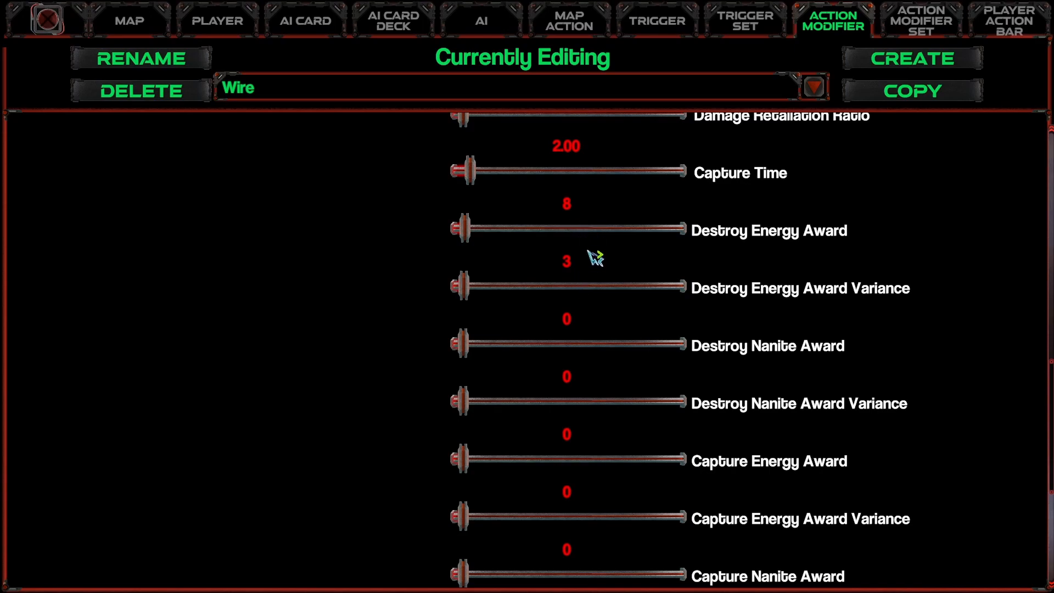
Set the Wire modifier's Destroy Nanite Award to 10 and its Destroy Nanite Award Variance to 5.
{"action": "left_click", "coordinate": [566, 322]}
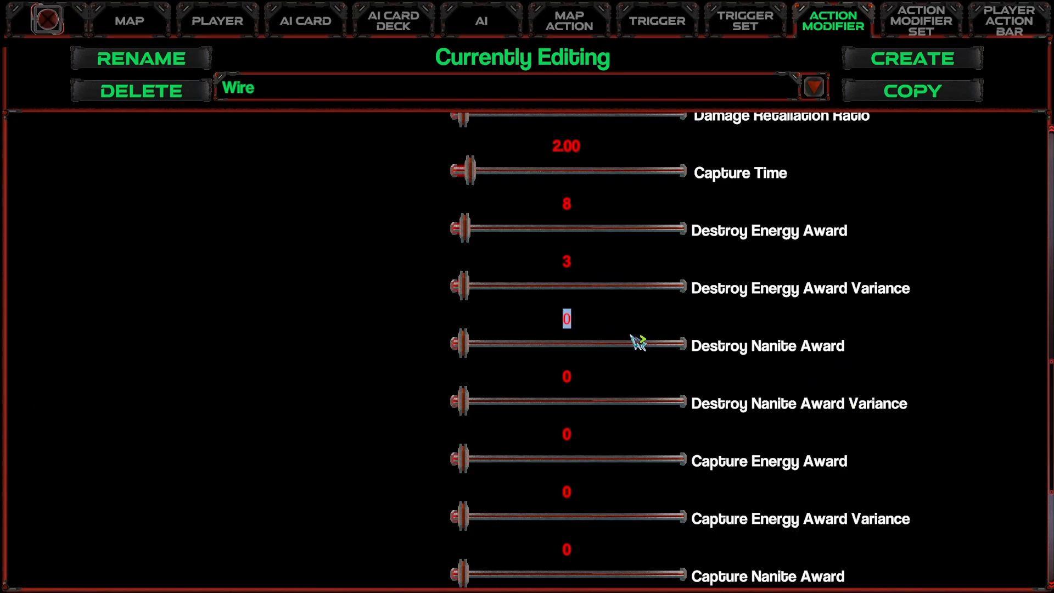
{"action": "mouse_move", "coordinate": [766, 352]}
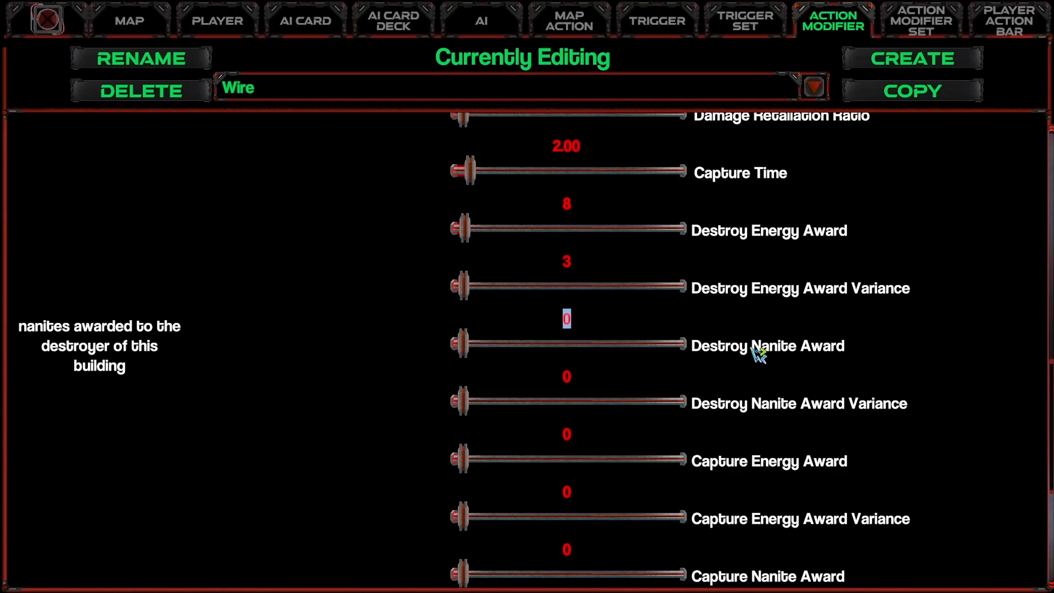
{"action": "scroll", "coordinate": [698, 387], "scroll_direction": "up", "scroll_amount": 6}
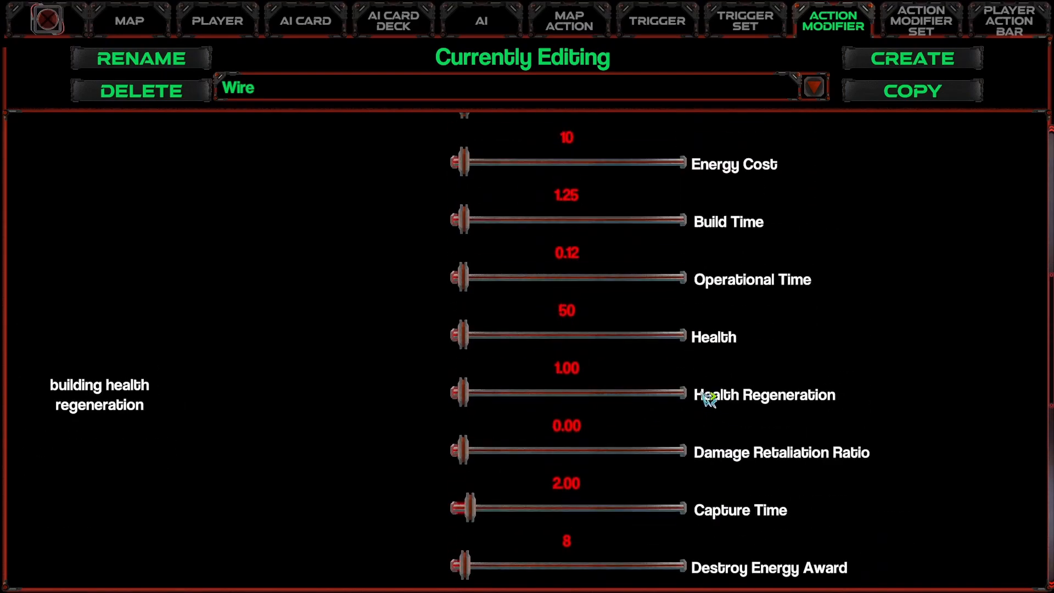
{"action": "scroll", "coordinate": [697, 385], "scroll_direction": "up", "scroll_amount": 2}
{"action": "mouse_move", "coordinate": [698, 183]}
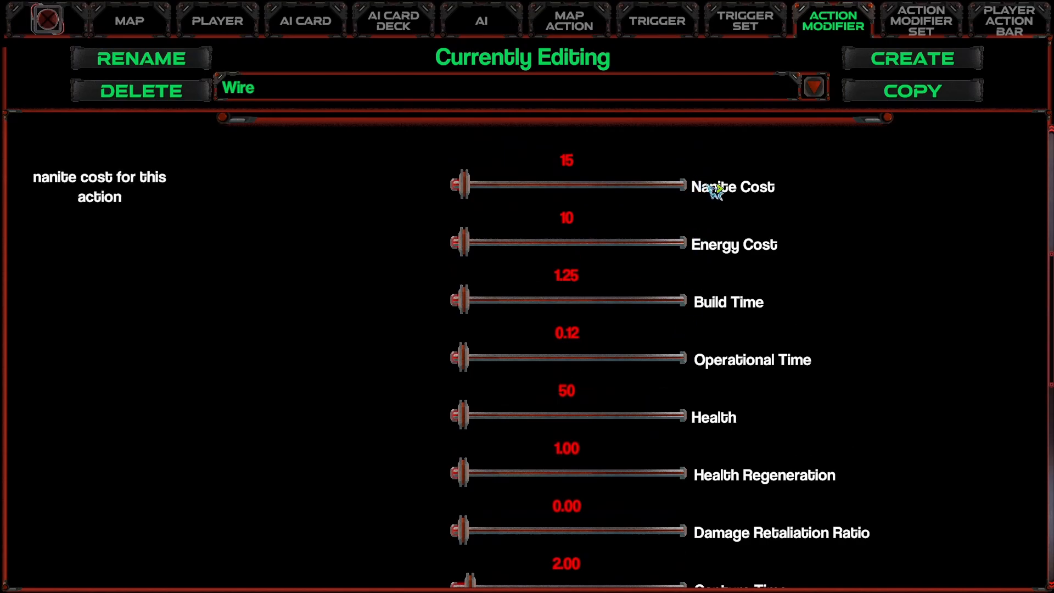
{"action": "scroll", "coordinate": [708, 247], "scroll_direction": "down", "scroll_amount": 6}
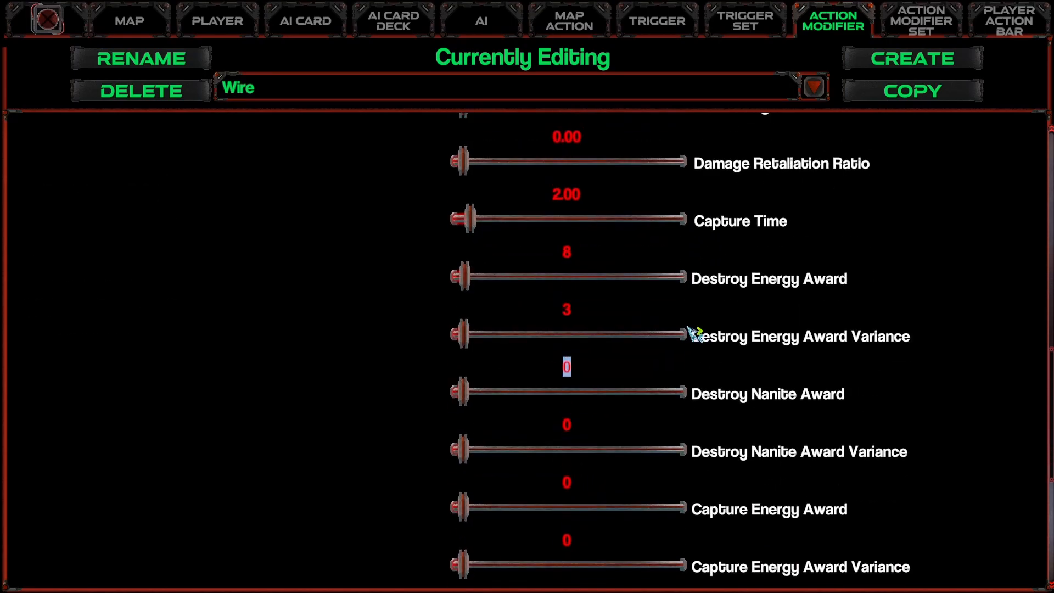
{"action": "type", "text": "0"}
{"action": "left_click", "coordinate": [570, 425]}
{"action": "type", "text": "5"}
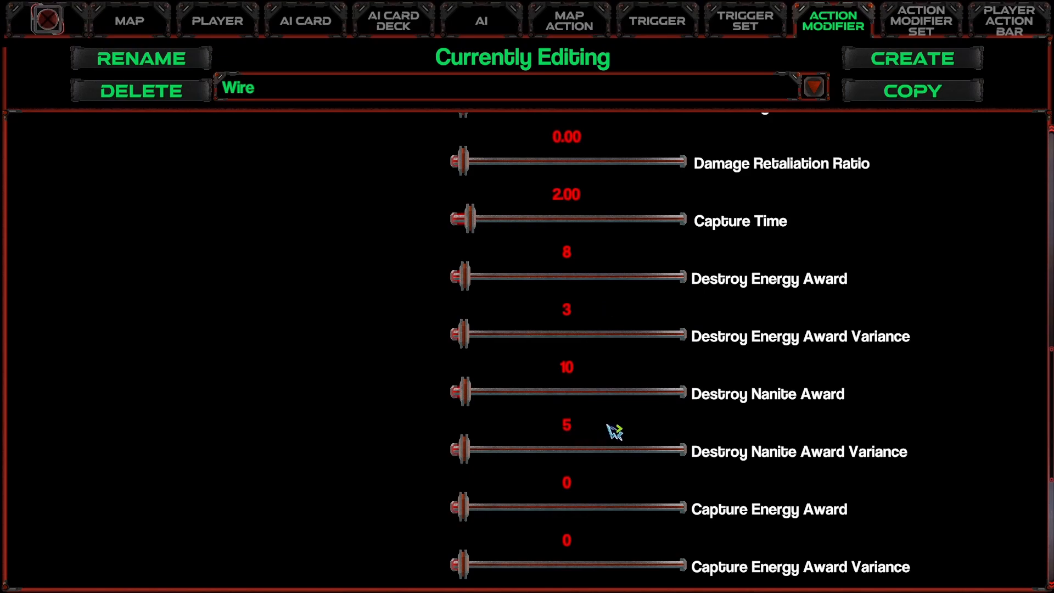
Set the Wire modifier's Capture Energy Award to 8 and its Capture Energy Award Variance to 3.
{"action": "scroll", "coordinate": [618, 431], "scroll_direction": "down", "scroll_amount": 1}
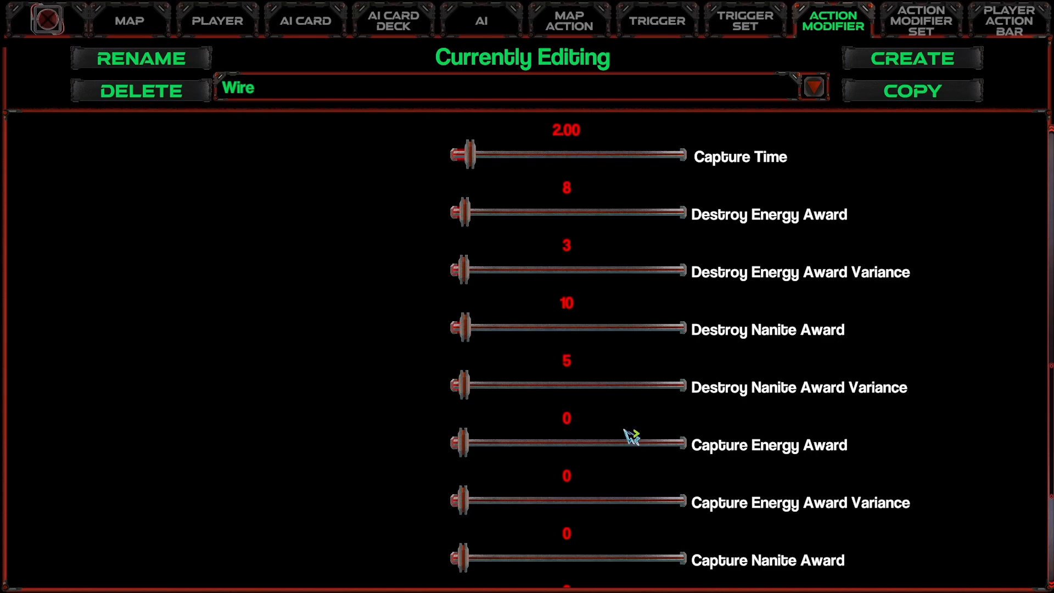
{"action": "left_click", "coordinate": [567, 417]}
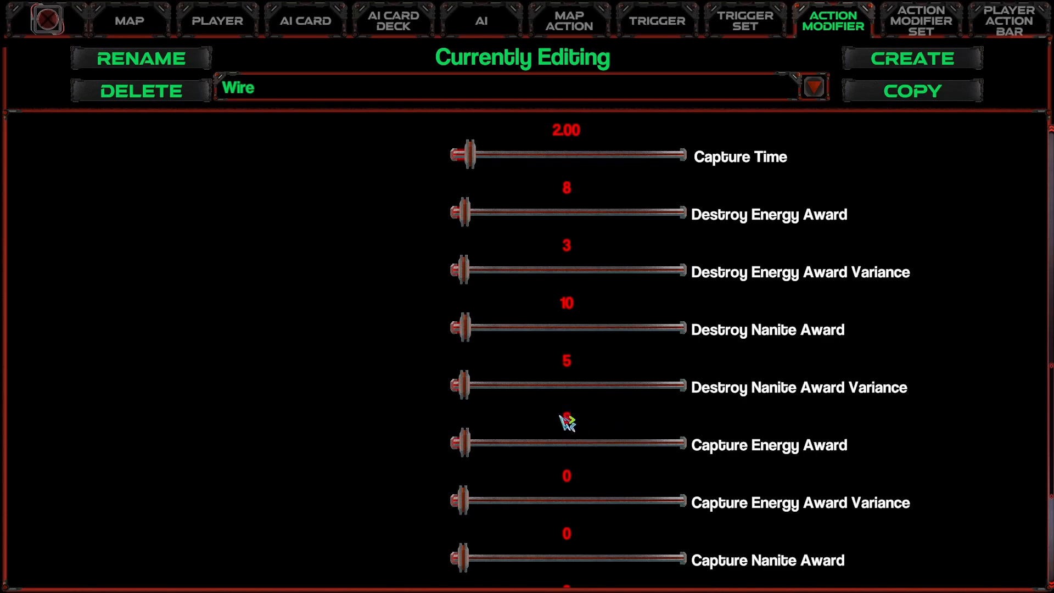
{"action": "left_click", "coordinate": [568, 475]}
{"action": "type", "text": "3"}
Set the Wire modifier's Capture Nanite Award to 10 and its Capture Nanite Award Variance to 5.
{"action": "left_click", "coordinate": [565, 533]}
{"action": "type", "text": "10"}
{"action": "scroll", "coordinate": [626, 544], "scroll_direction": "down", "scroll_amount": 1}
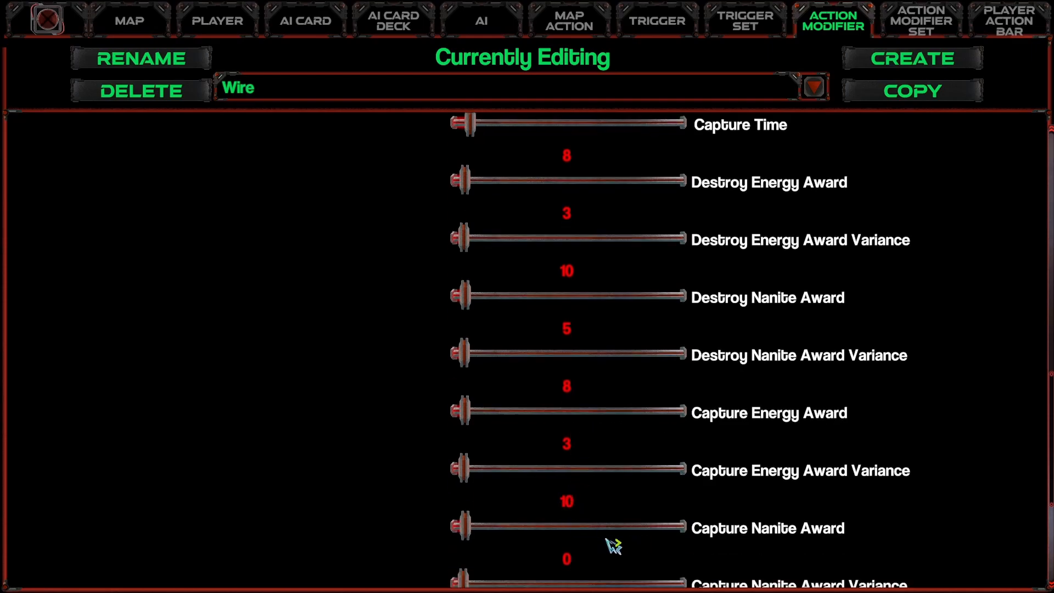
{"action": "left_click", "coordinate": [565, 559]}
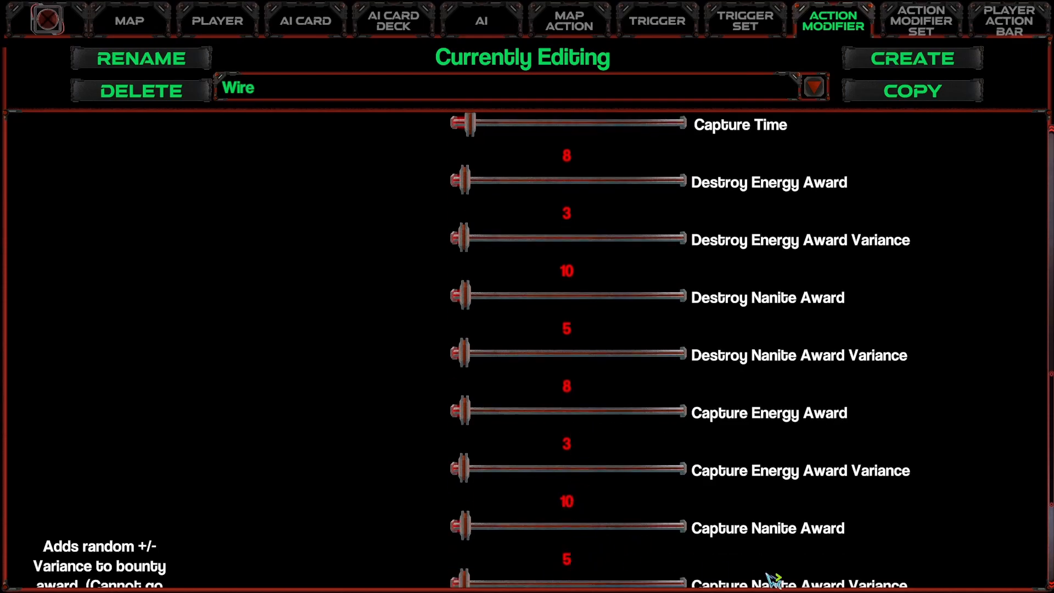
Add the Wire modifier to the Yellow Action Mods action modifier set.
{"action": "scroll", "coordinate": [773, 579], "scroll_direction": "down", "scroll_amount": 2}
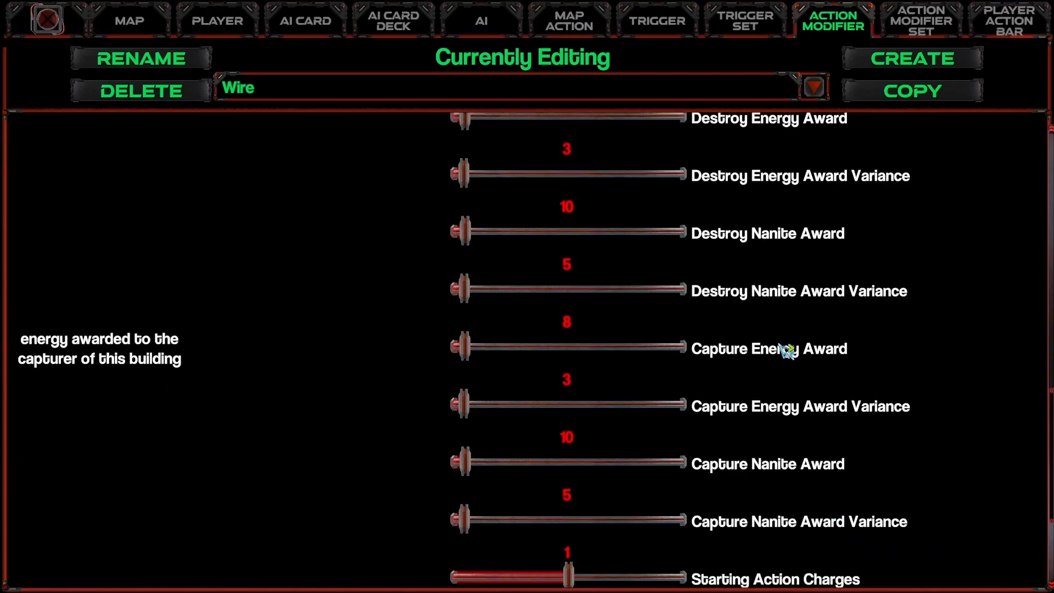
{"action": "scroll", "coordinate": [772, 510], "scroll_direction": "down", "scroll_amount": 5}
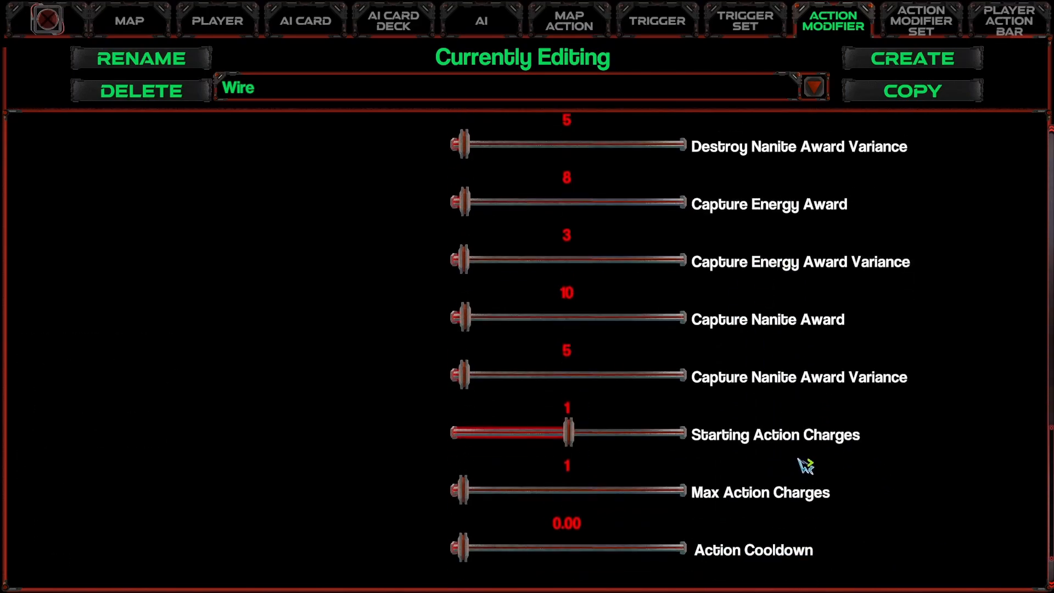
{"action": "scroll", "coordinate": [725, 447], "scroll_direction": "down", "scroll_amount": 6}
{"action": "scroll", "coordinate": [618, 489], "scroll_direction": "up", "scroll_amount": 18}
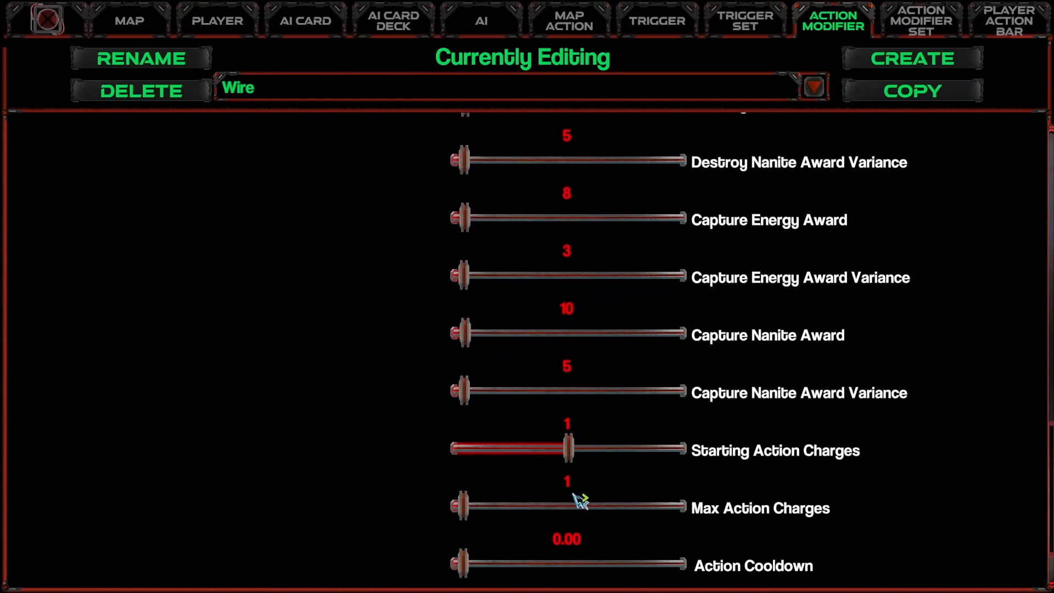
{"action": "scroll", "coordinate": [377, 489], "scroll_direction": "up", "scroll_amount": 8}
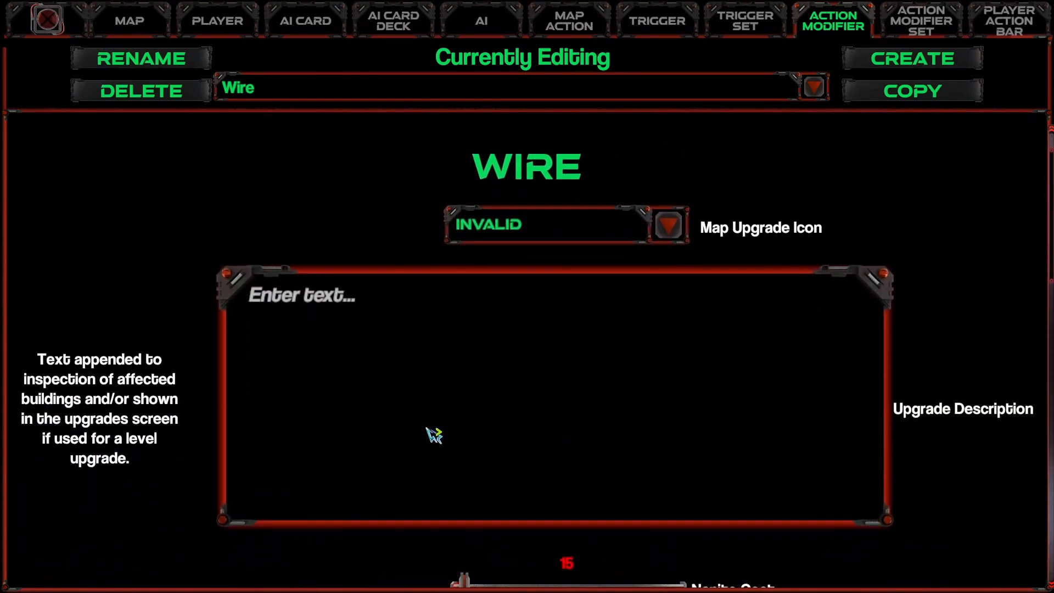
{"action": "left_click", "coordinate": [942, 11]}
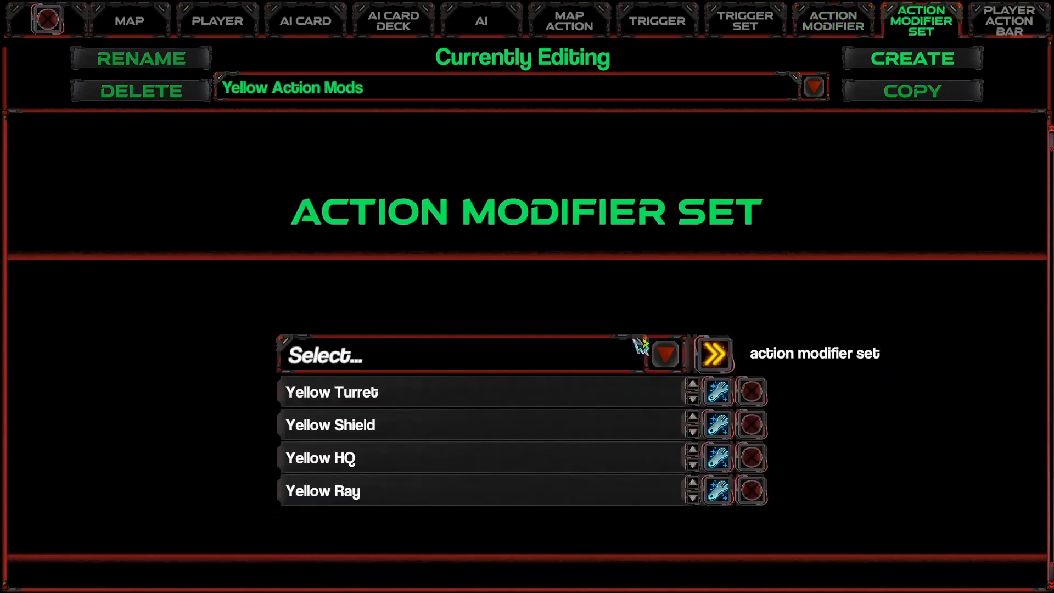
{"action": "left_click", "coordinate": [536, 363]}
{"action": "left_click", "coordinate": [351, 537]}
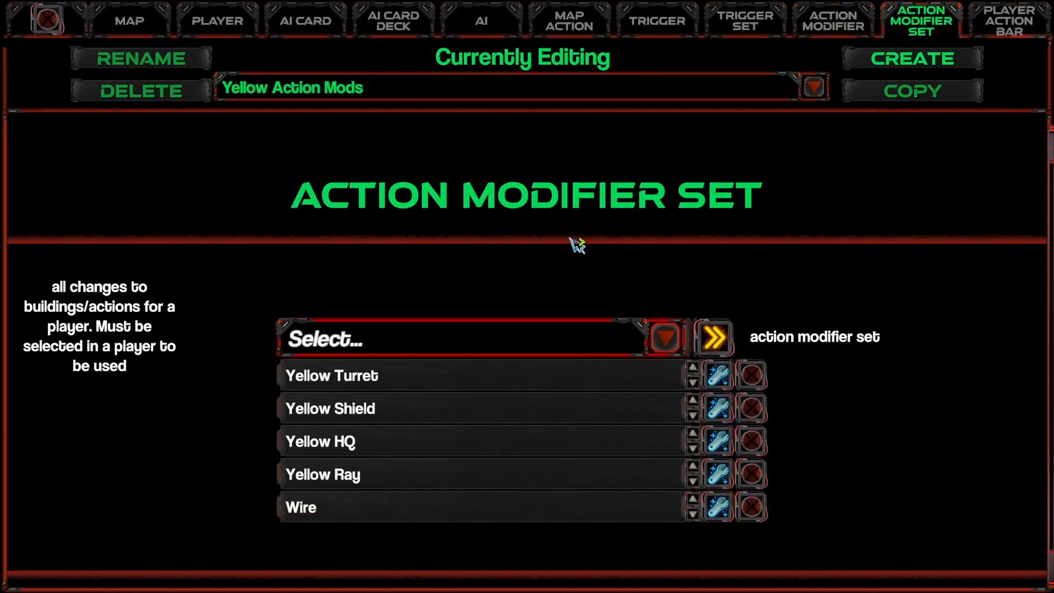
Reorder the Yellow Action Mods set so Wire comes first and Yellow HQ sits above Yellow Shield.
{"action": "left_click", "coordinate": [693, 498]}
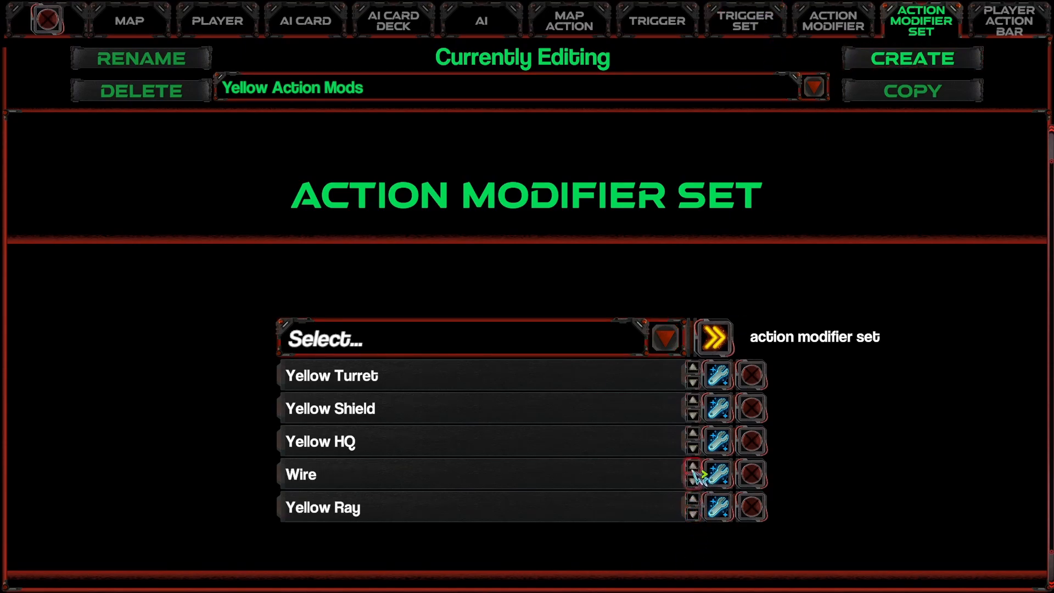
{"action": "left_click", "coordinate": [692, 433]}
{"action": "left_click", "coordinate": [693, 466]}
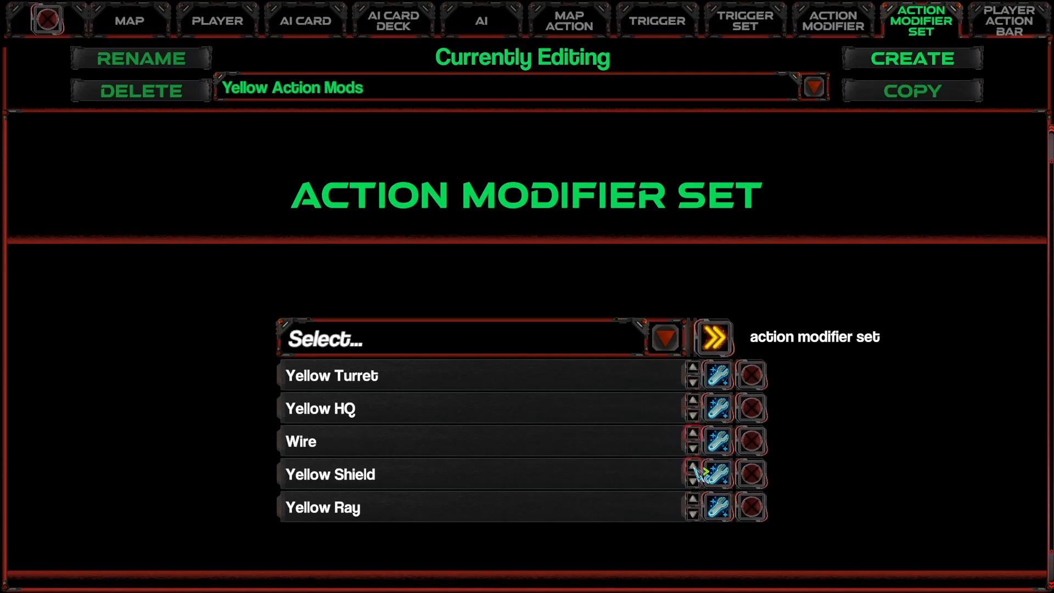
{"action": "left_click", "coordinate": [693, 433]}
{"action": "left_click", "coordinate": [692, 400]}
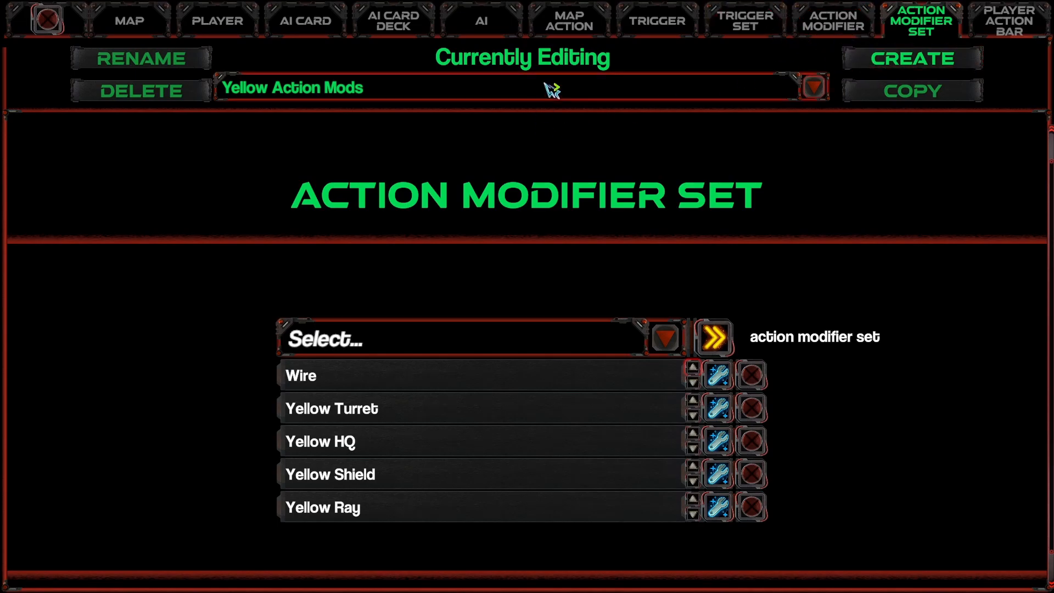
Create an action modifier set named Green Action Mods and add the Wire modifier to it.
{"action": "left_click", "coordinate": [877, 65]}
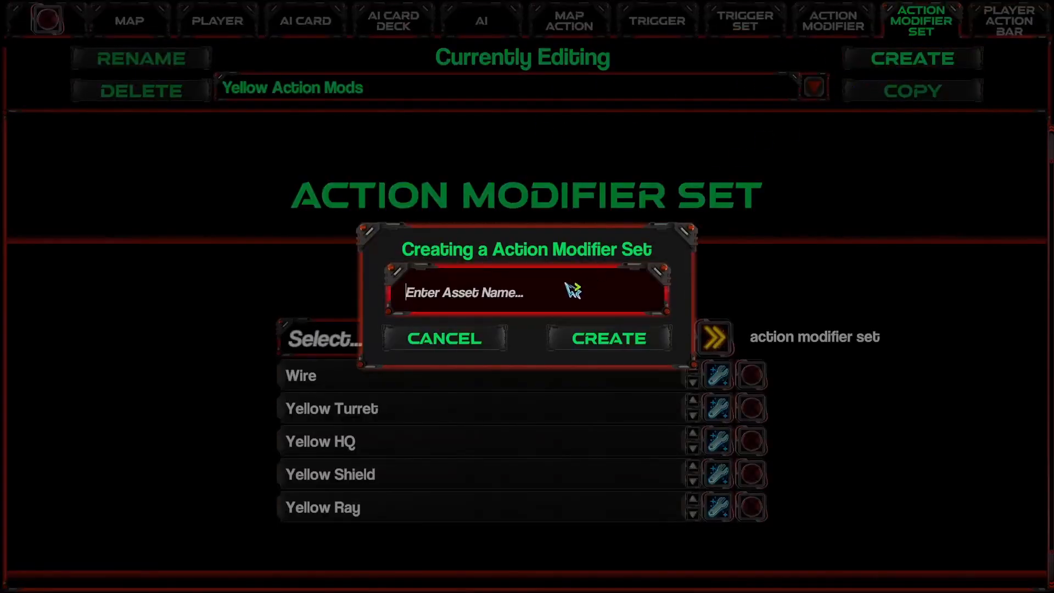
{"action": "type", "text": "Green Action Mods"}
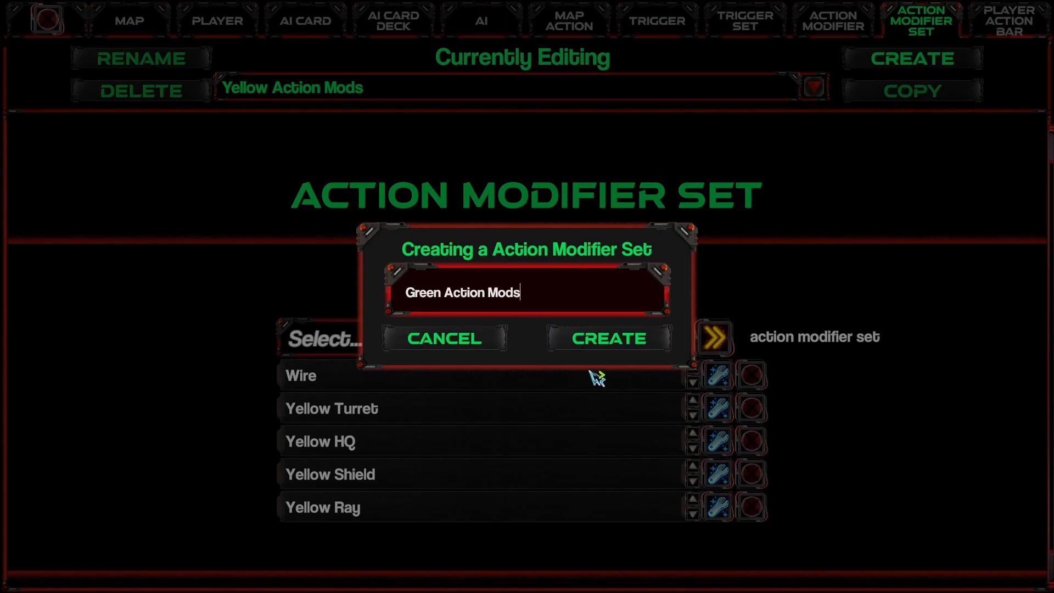
{"action": "left_click", "coordinate": [640, 339]}
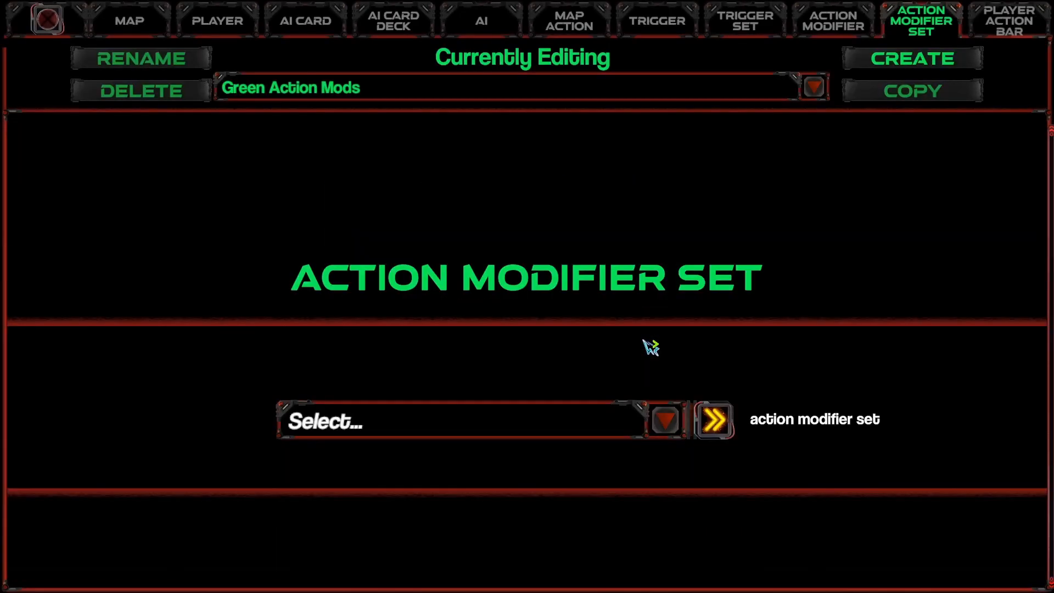
{"action": "left_click", "coordinate": [665, 420]}
{"action": "left_click", "coordinate": [372, 385]}
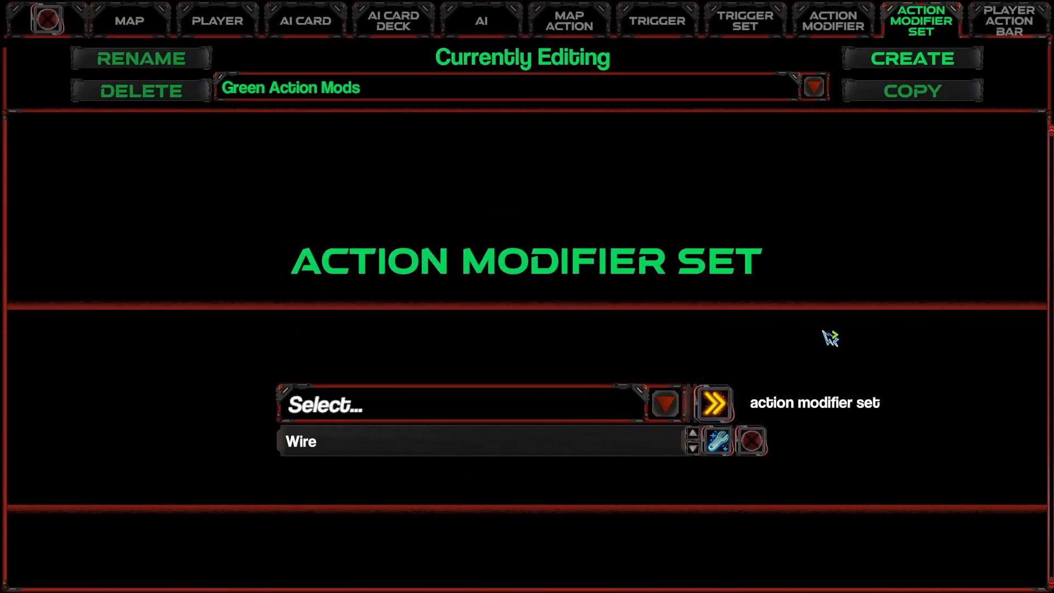
Close the data editor and start a playtest of the map.
{"action": "left_click", "coordinate": [67, 27]}
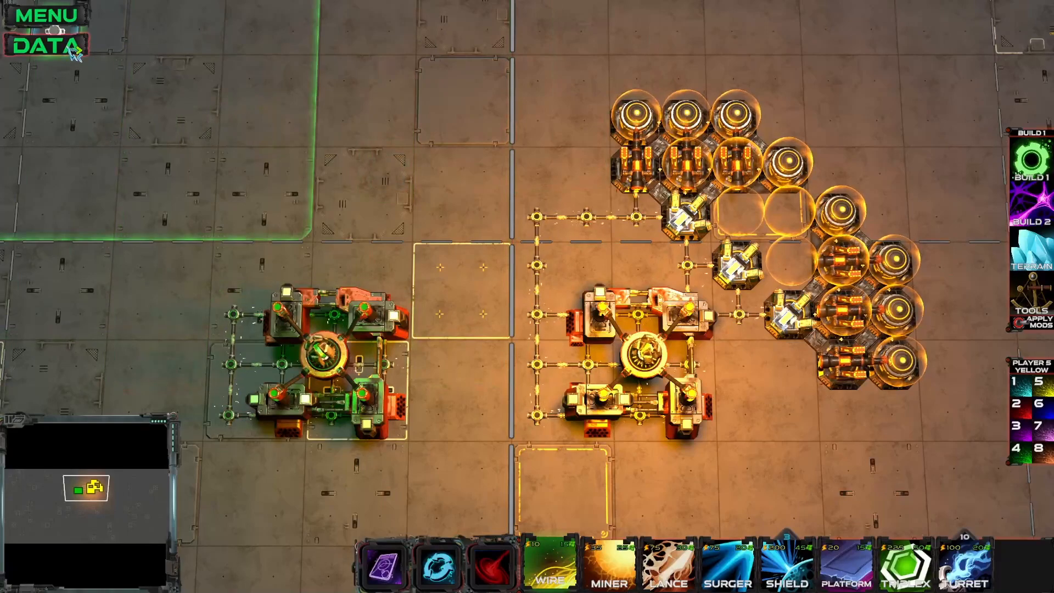
{"action": "left_click", "coordinate": [77, 27]}
{"action": "left_click", "coordinate": [581, 273]}
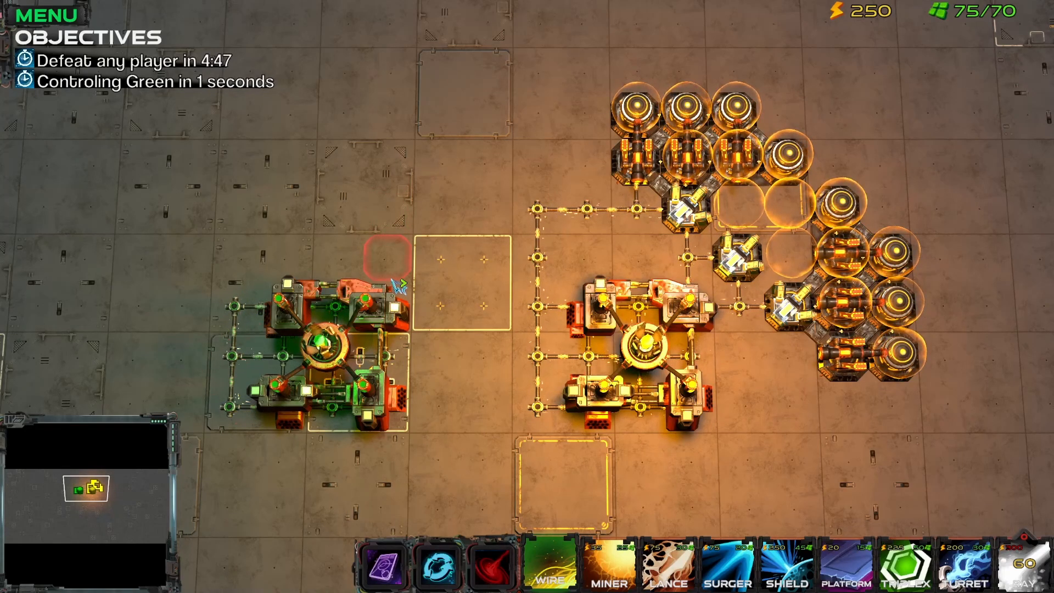
Build two Green wires upward from the Green base's northeast corner and place a Lance beside the upper wire.
{"action": "left_click", "coordinate": [387, 256]}
{"action": "left_click", "coordinate": [389, 209]}
{"action": "key", "text": "3"}
{"action": "left_click", "coordinate": [438, 210]}
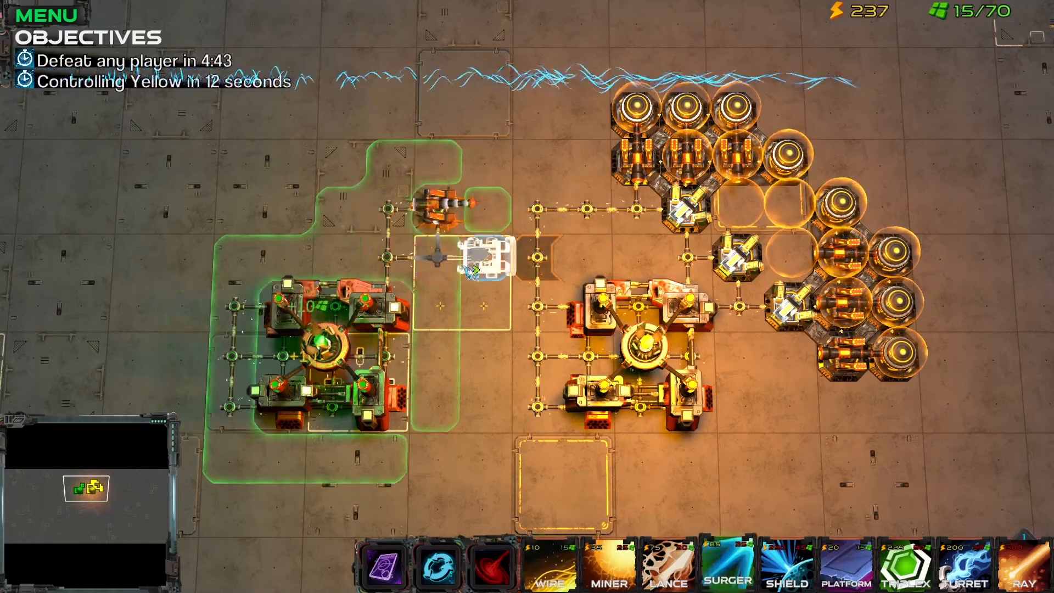
Extend Green's wires eastward through the gap between the bases toward Yellow's wire grid.
{"action": "key", "text": "1"}
{"action": "left_click", "coordinate": [482, 267]}
{"action": "left_click", "coordinate": [482, 220]}
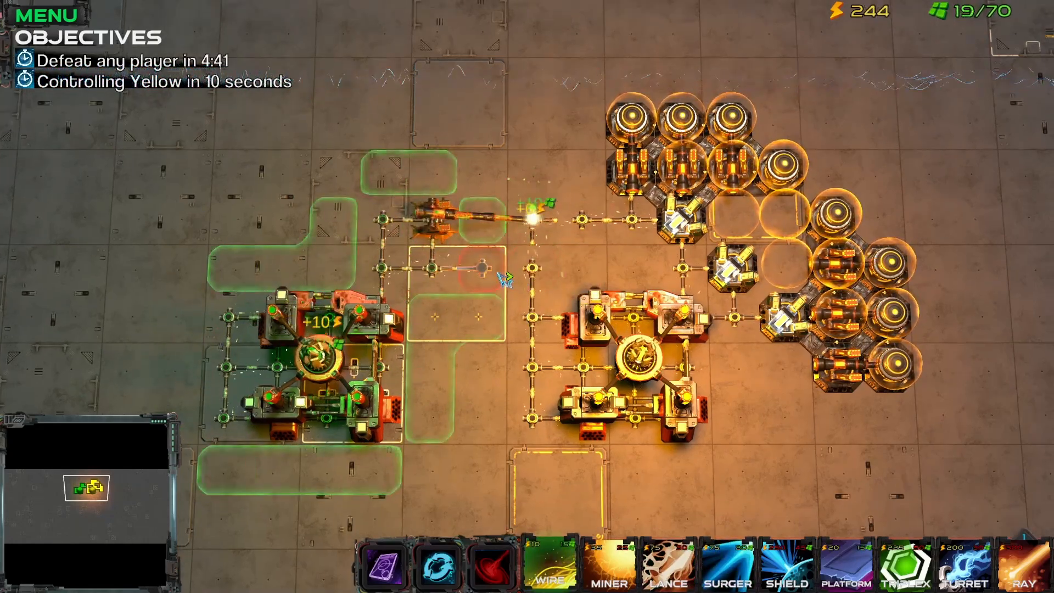
{"action": "left_click", "coordinate": [532, 219]}
{"action": "left_click", "coordinate": [564, 264]}
{"action": "left_click", "coordinate": [481, 267]}
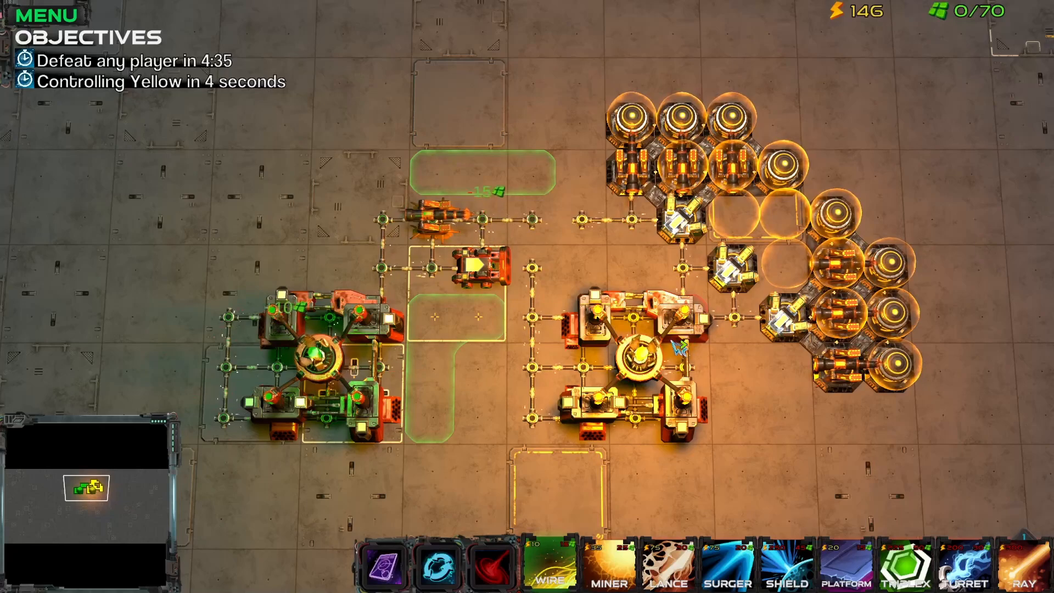
Use Surgers and Wires on both sides to contest the wires in the gap between the bases.
{"action": "key", "text": "4"}
{"action": "left_click", "coordinate": [525, 227]}
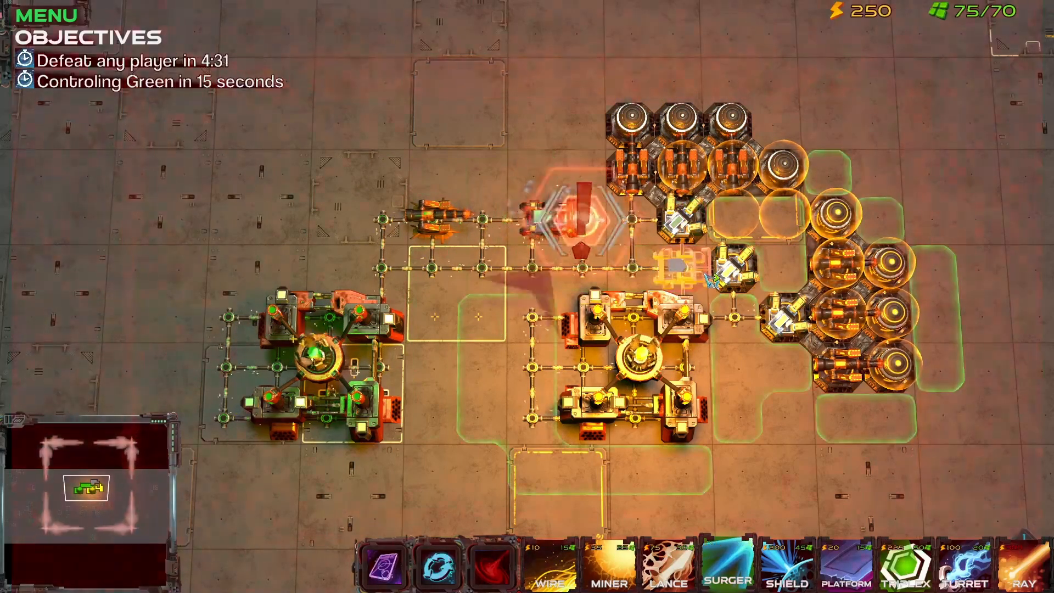
{"action": "key", "text": "1"}
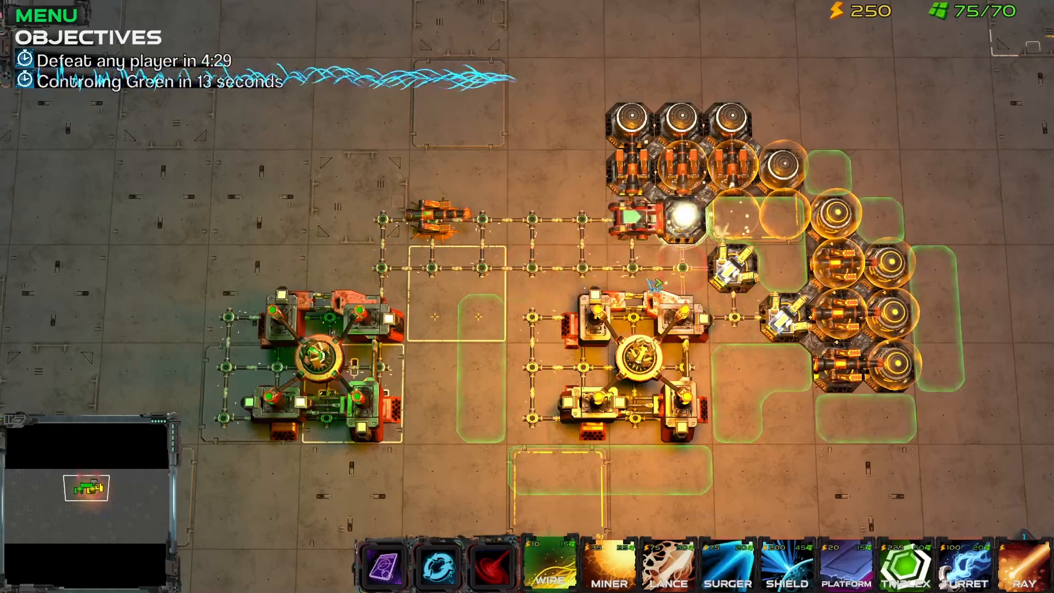
{"action": "key", "text": "4"}
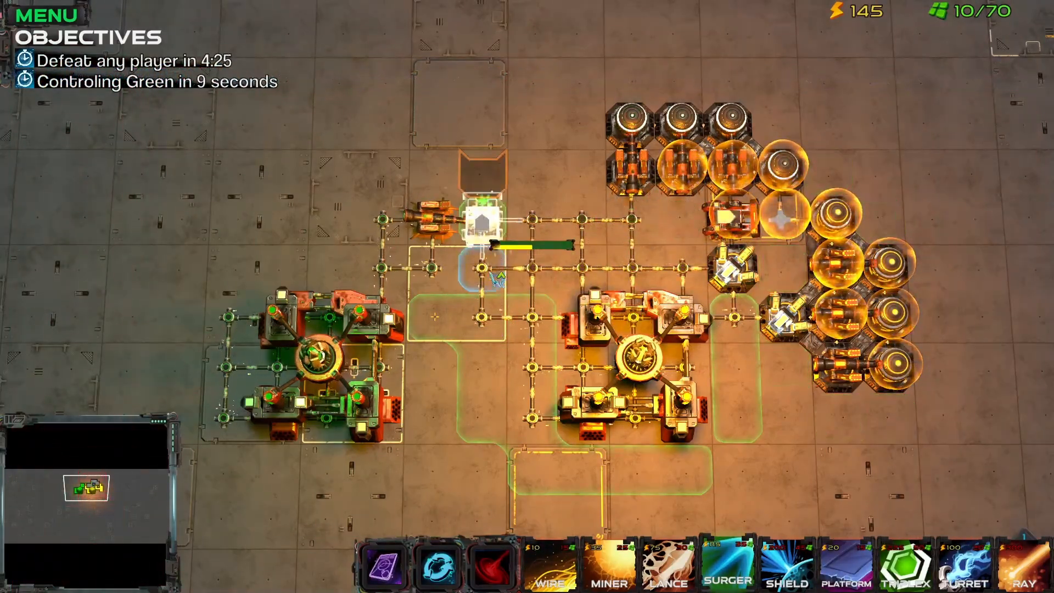
{"action": "key", "text": "1"}
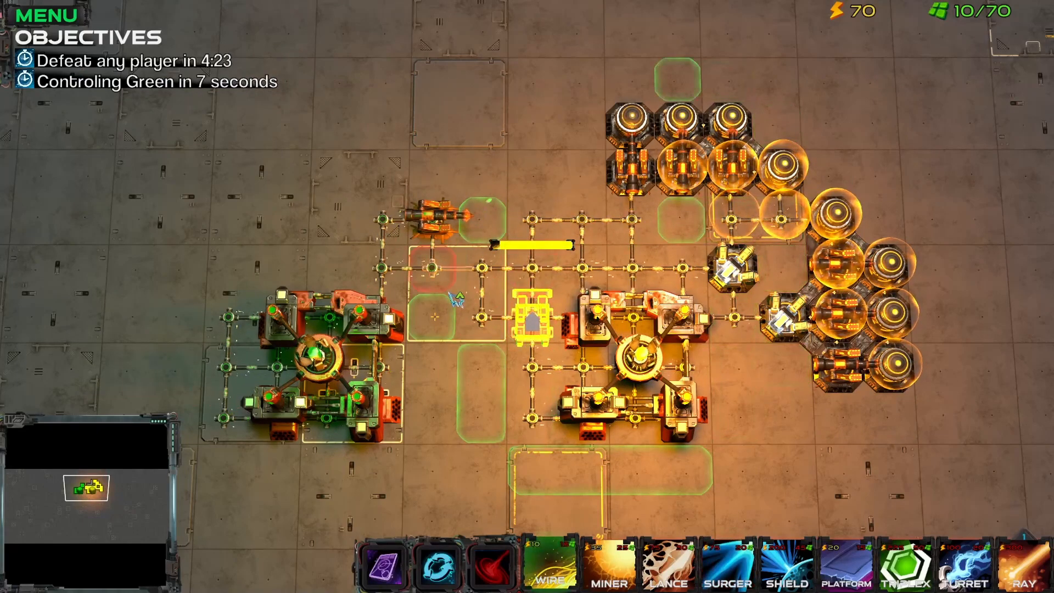
Place a Yellow Lance on the wires between the two bases and inspect the neighbouring Green wire.
{"action": "key", "text": "3"}
{"action": "key", "text": "q"}
{"action": "left_click", "coordinate": [500, 282]}
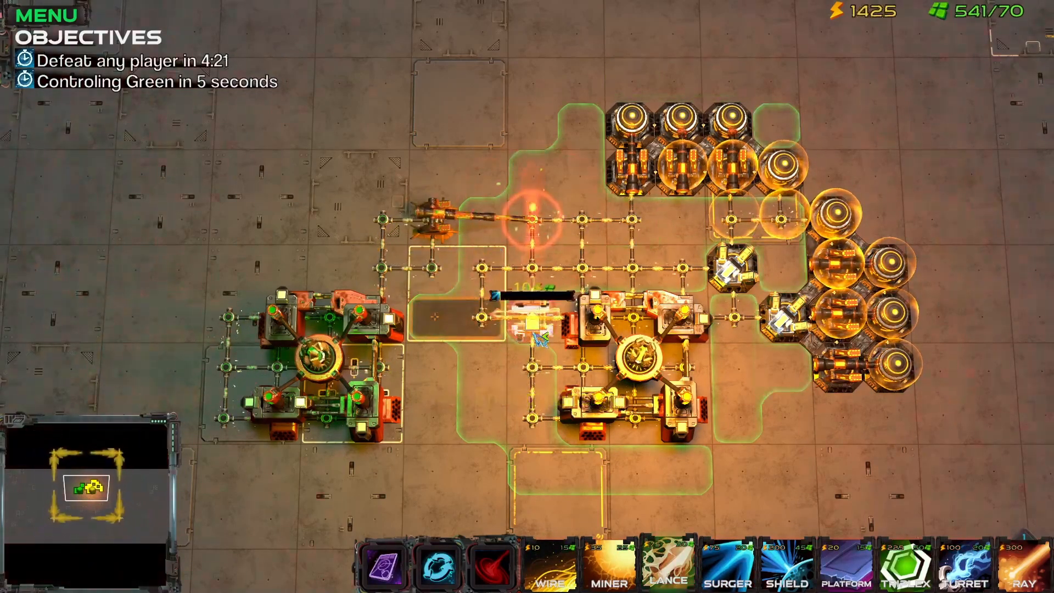
{"action": "key", "text": "a"}
{"action": "left_click", "coordinate": [549, 285]}
{"action": "key", "text": "1"}
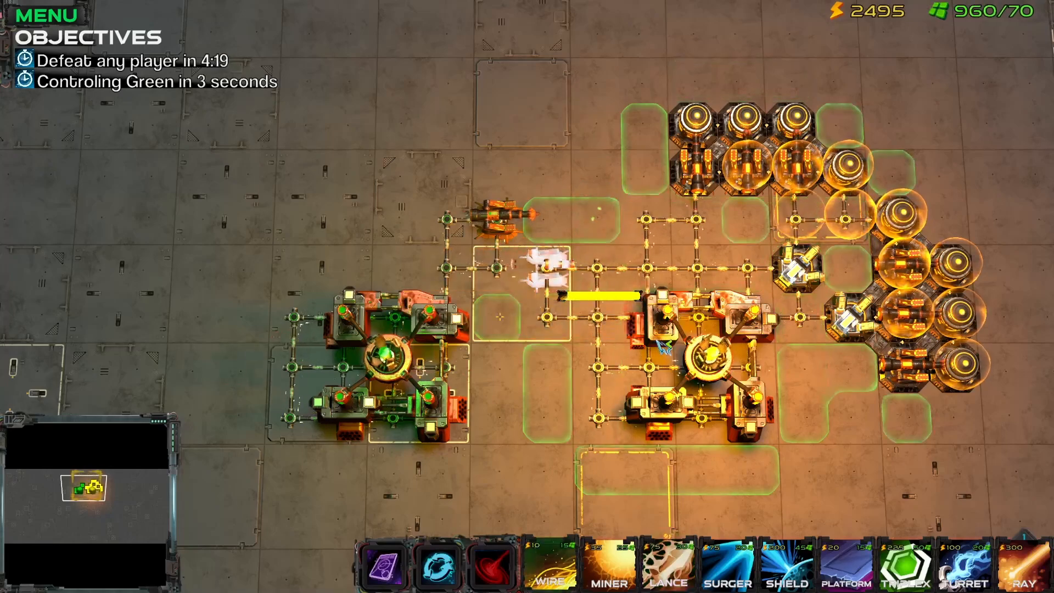
{"action": "right_click", "coordinate": [504, 274]}
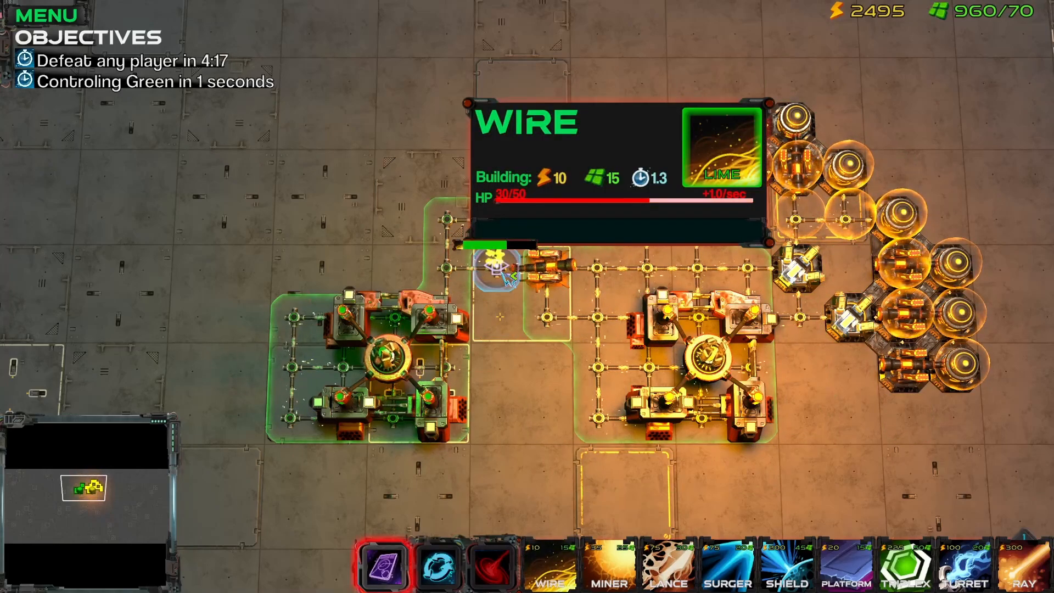
Build two Green wires along the Green base's east side and place a Lance beside the lower one.
{"action": "key", "text": "1"}
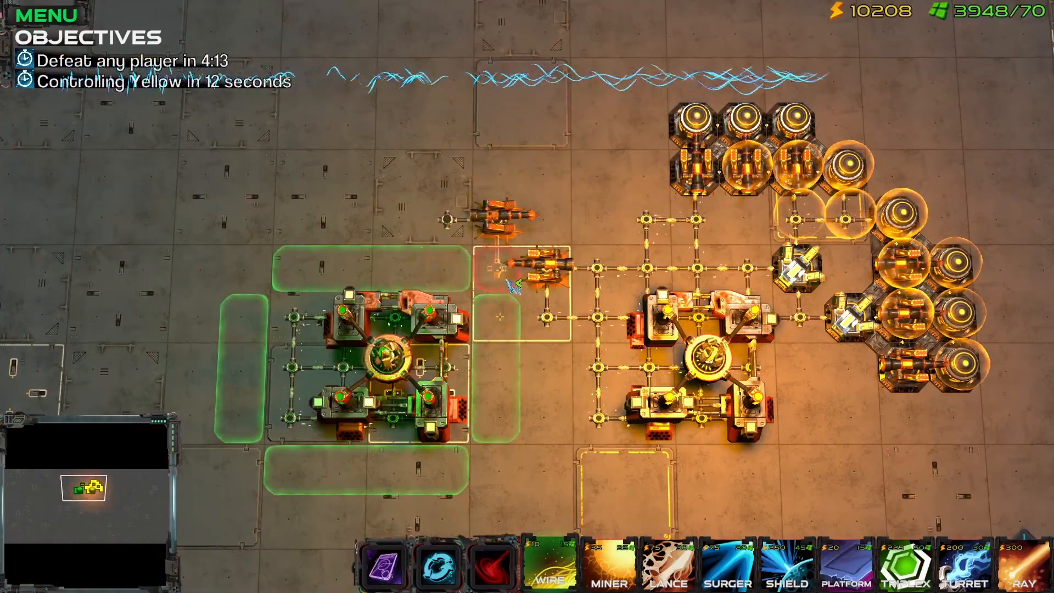
{"action": "left_click", "coordinate": [495, 317]}
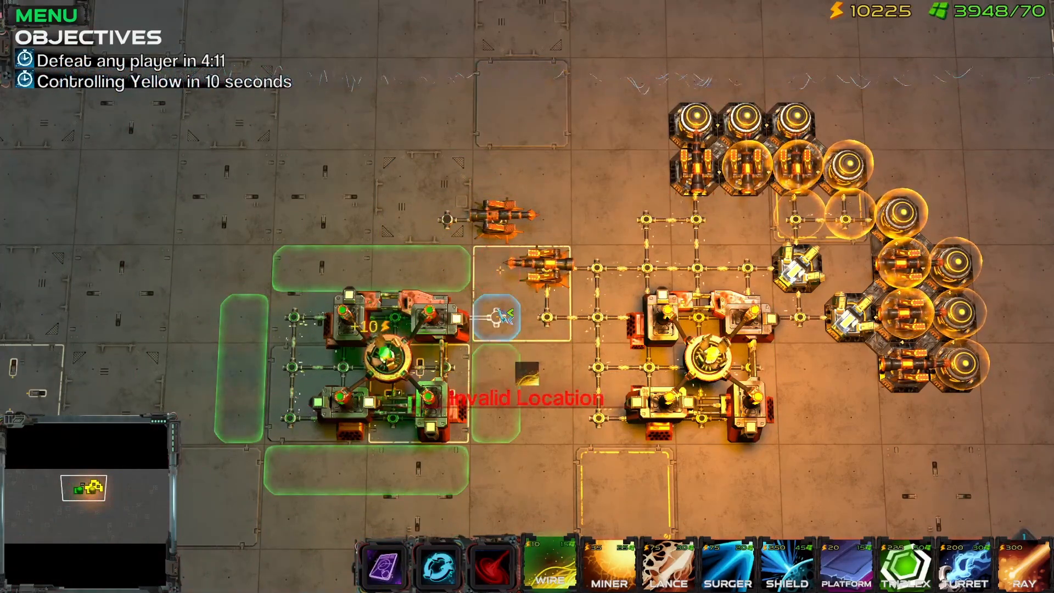
{"action": "left_click", "coordinate": [496, 367]}
{"action": "key", "text": "3"}
{"action": "left_click", "coordinate": [547, 365]}
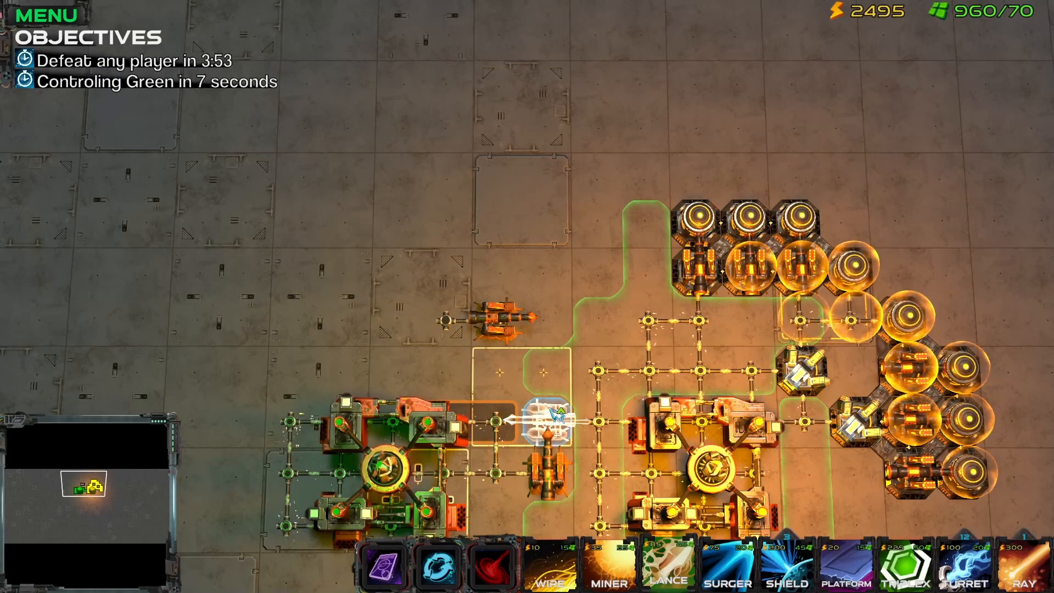
Place two Yellow Lances along the west side of the Yellow base, facing Green's Lance.
{"action": "middle_click_drag", "start_coordinate": [551, 409], "coordinate": [574, 371]}
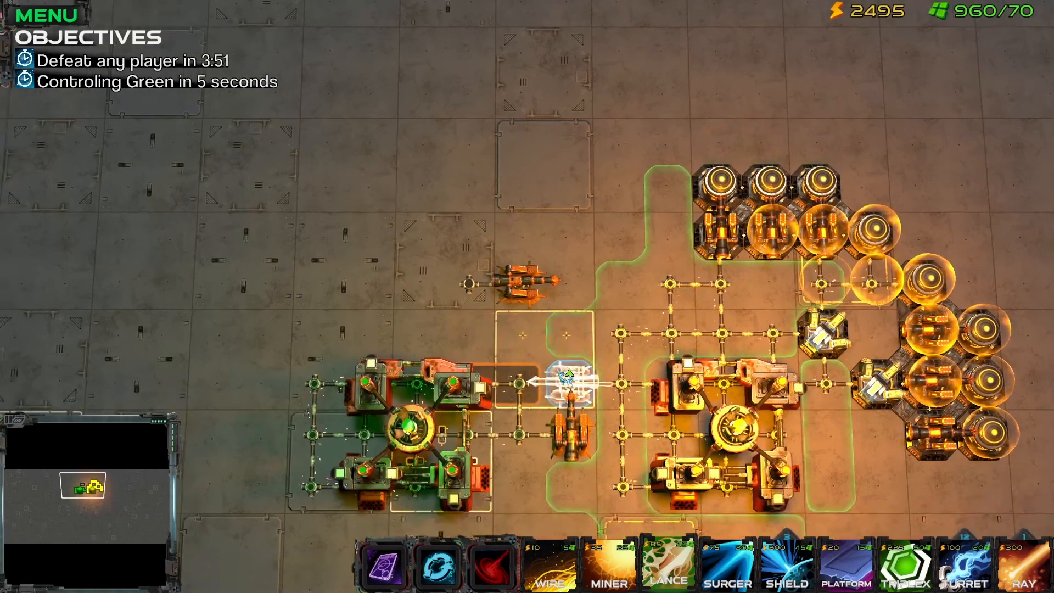
{"action": "left_click", "coordinate": [615, 422]}
{"action": "left_click", "coordinate": [610, 406]}
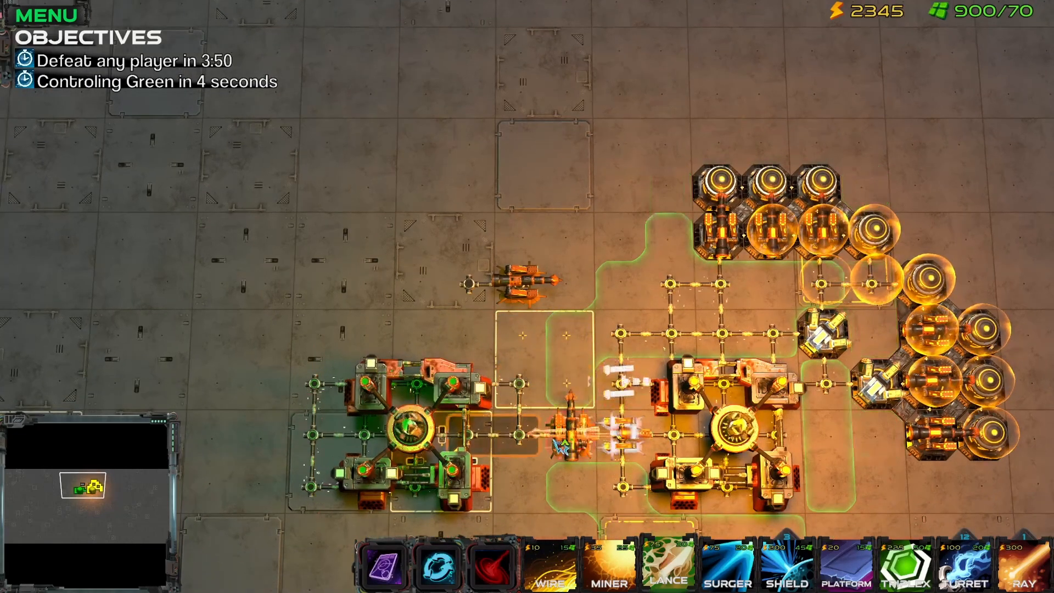
{"action": "right_click", "coordinate": [424, 429]}
{"action": "key", "text": "a"}
{"action": "left_click", "coordinate": [667, 566]}
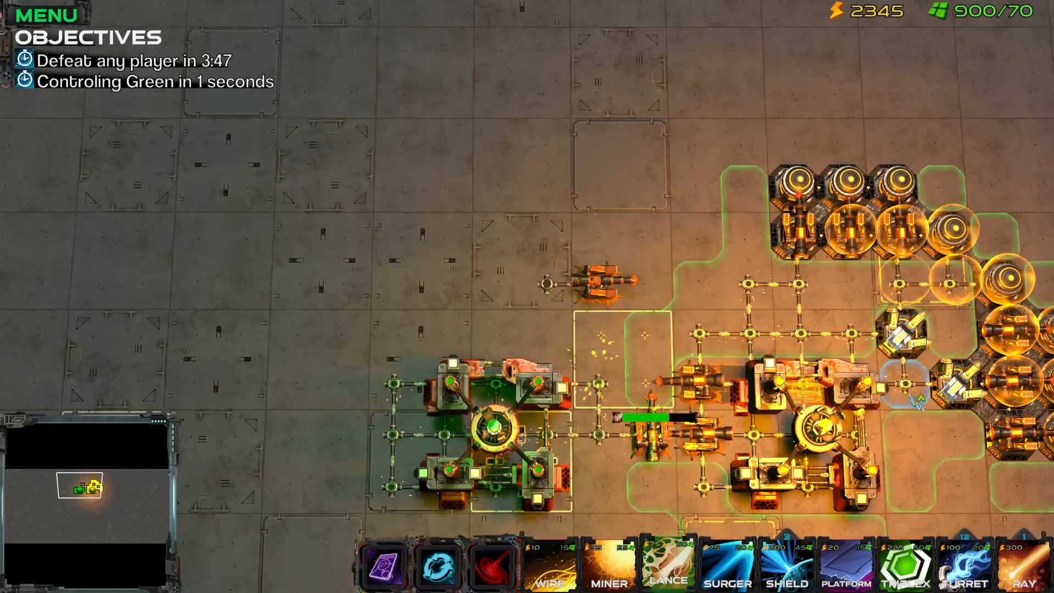
{"action": "key", "text": "d"}
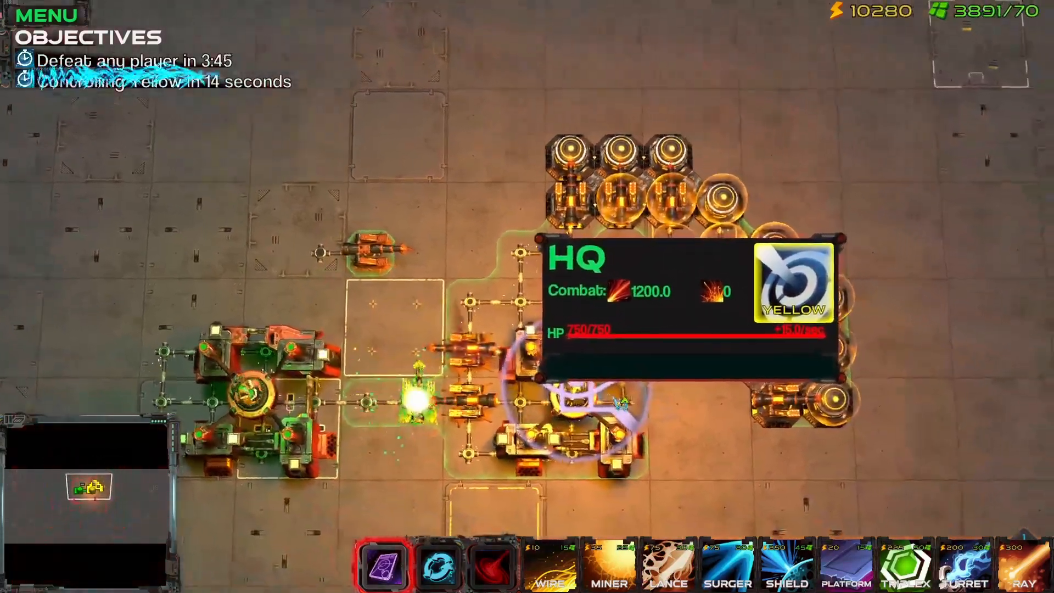
Build a large block of Green wires and Lances in the open ground north of the Green base.
{"action": "key", "text": "3"}
{"action": "key", "text": "9"}
{"action": "key", "text": "a"}
{"action": "left_click", "coordinate": [485, 359]}
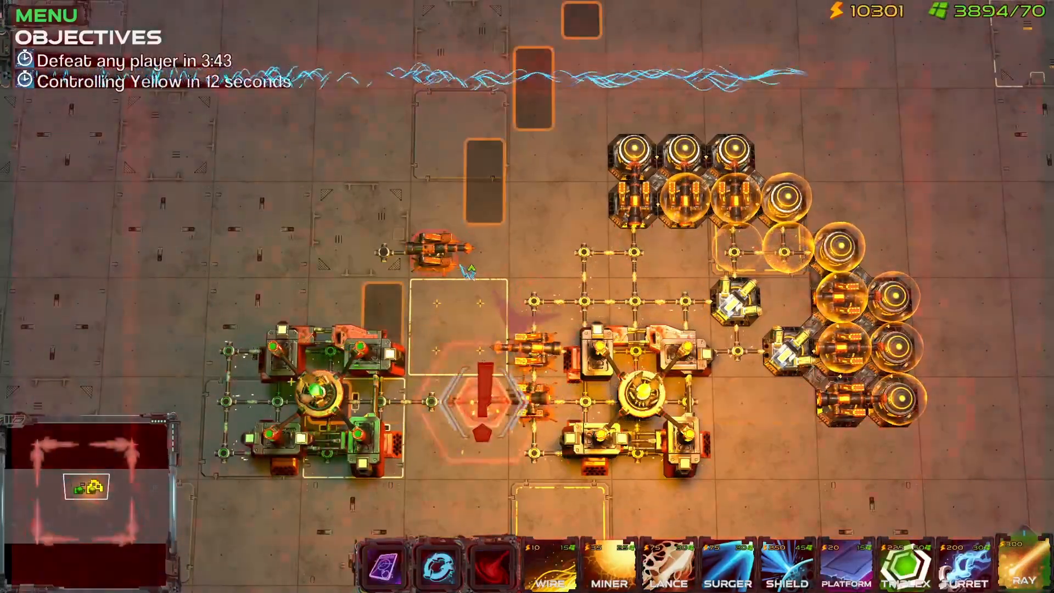
{"action": "key", "text": "1"}
{"action": "key", "text": "3"}
{"action": "key", "text": "r"}
{"action": "mouse_move", "coordinate": [535, 159]}
{"action": "left_mouse_down"}
{"action": "mouse_move", "coordinate": [552, 291]}
{"action": "mouse_move", "coordinate": [541, 302]}
{"action": "mouse_move", "coordinate": [498, 112]}
{"action": "left_mouse_up"}
{"action": "left_click_drag", "start_coordinate": [440, 151], "coordinate": [434, 302]}
{"action": "left_click_drag", "start_coordinate": [387, 302], "coordinate": [402, 150]}
{"action": "left_click_drag", "start_coordinate": [323, 303], "coordinate": [329, 107]}
Place four Shields in a two-by-two arrangement inside Green's Lance block.
{"action": "key", "text": "w"}
{"action": "left_click", "coordinate": [786, 557]}
{"action": "key", "text": "r"}
{"action": "left_click", "coordinate": [482, 298]}
{"action": "key", "text": "r"}
{"action": "key", "text": "r"}
{"action": "key", "text": "r"}
{"action": "left_click", "coordinate": [481, 247]}
{"action": "left_click", "coordinate": [388, 251]}
{"action": "key", "text": "r"}
{"action": "left_click", "coordinate": [384, 299]}
{"action": "key", "text": "w"}
Fire Yellow's Ray at a Lance in the upper right part of Green's Lance block.
{"action": "key", "text": "a"}
{"action": "left_click", "coordinate": [956, 574]}
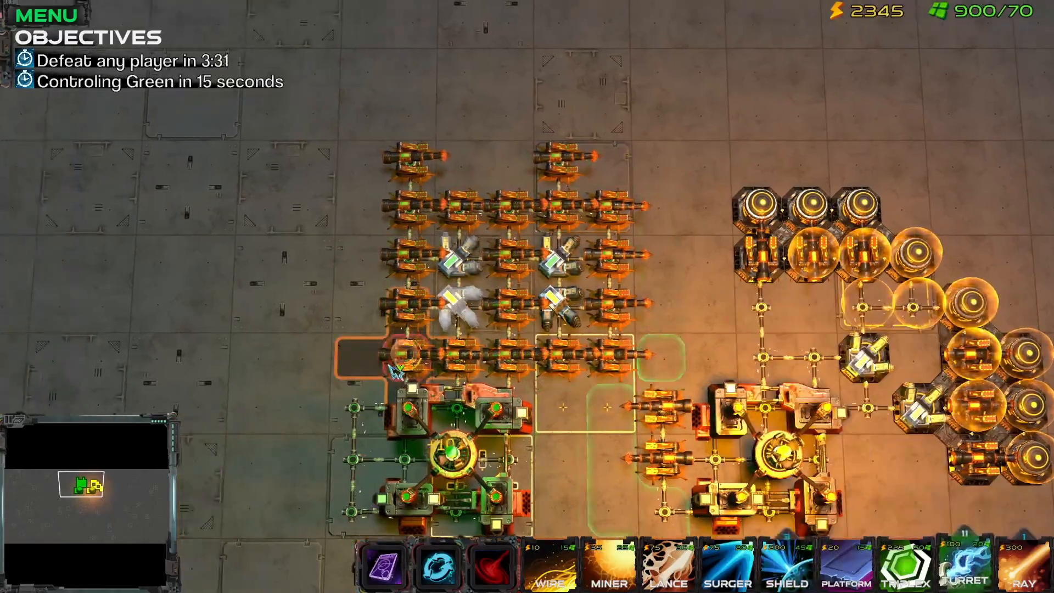
{"action": "key", "text": "d"}
{"action": "left_click", "coordinate": [1032, 559]}
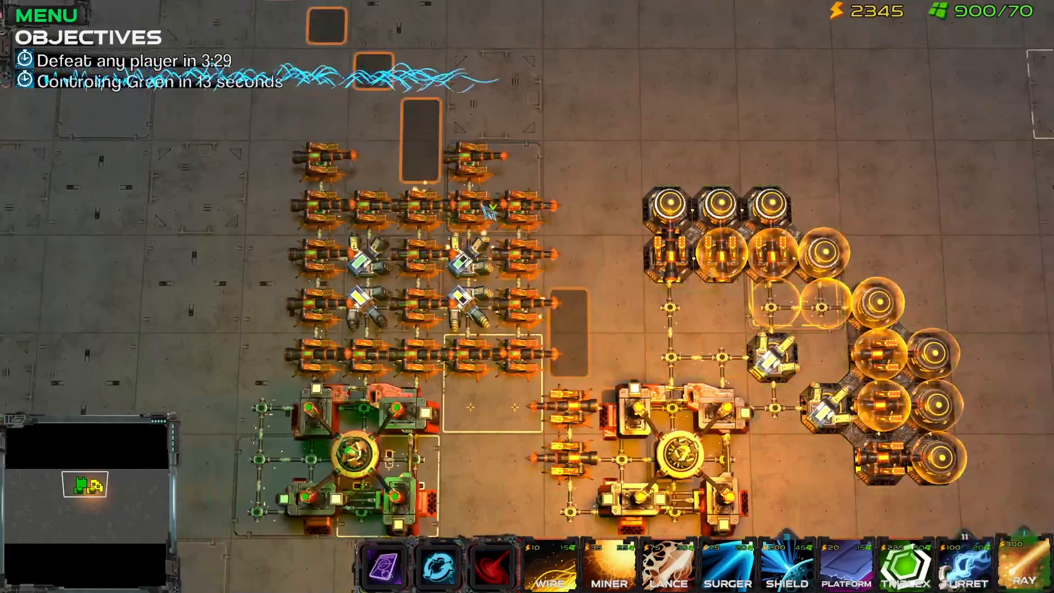
{"action": "left_click", "coordinate": [487, 233]}
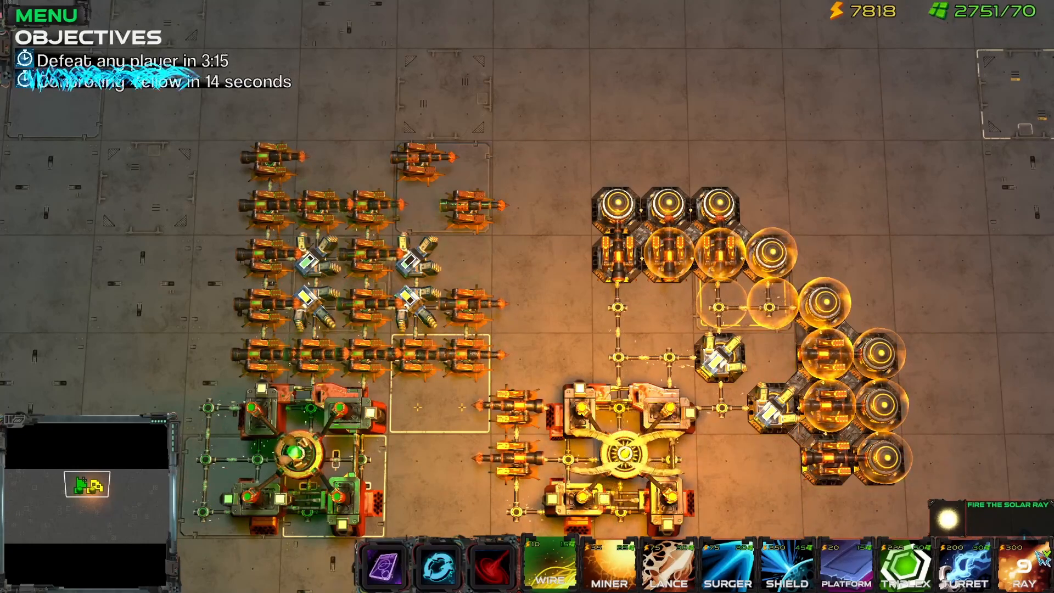
Fire Green's Ray at the westernmost Lance of Yellow's platform formation.
{"action": "left_click", "coordinate": [1037, 552]}
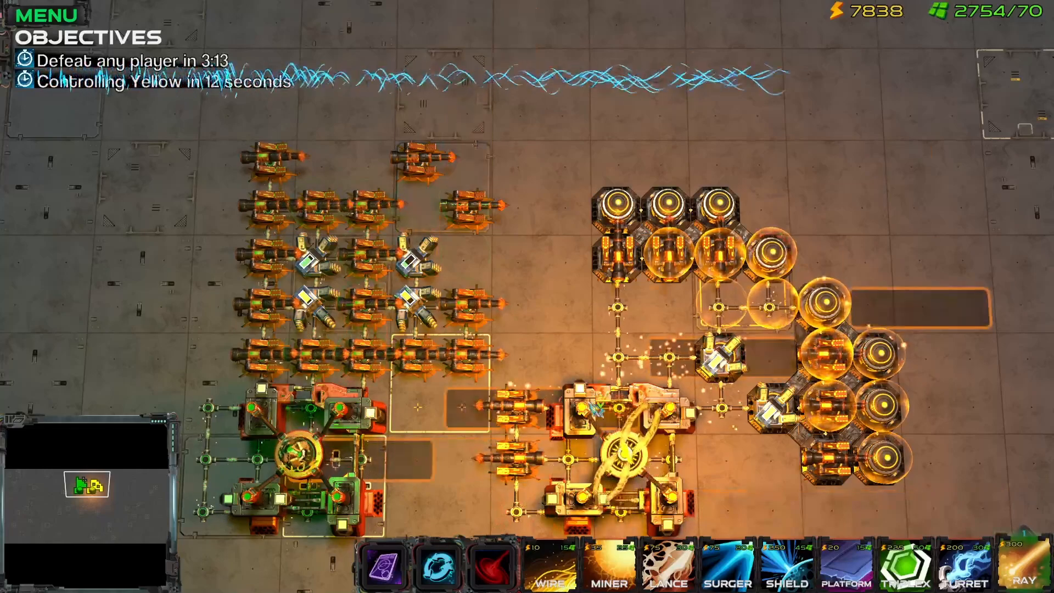
{"action": "left_click", "coordinate": [619, 259]}
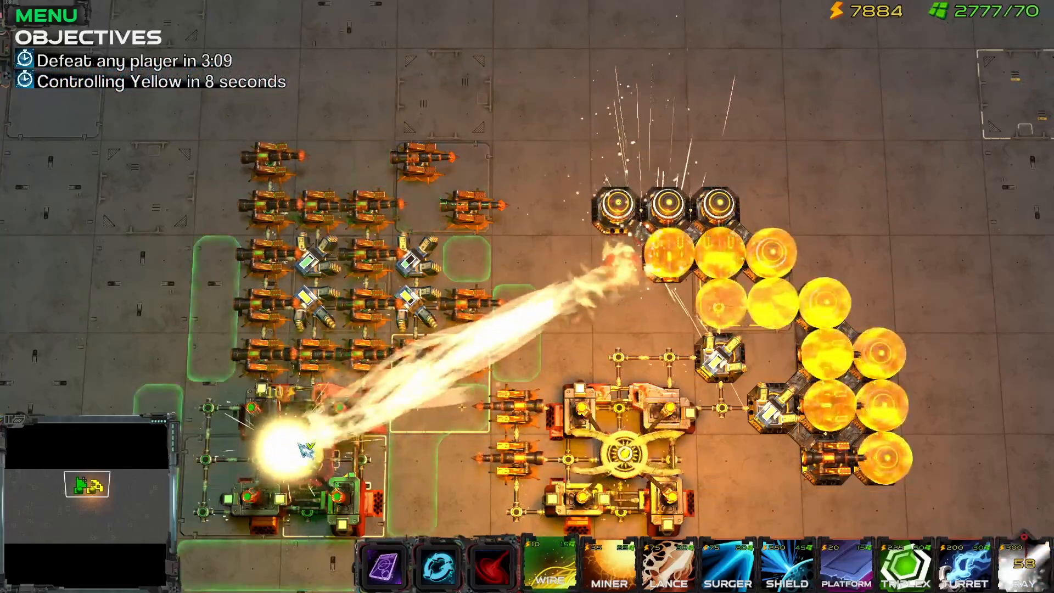
Inspect the Green and Yellow HQs to compare their combat statistics and health.
{"action": "right_click", "coordinate": [307, 444]}
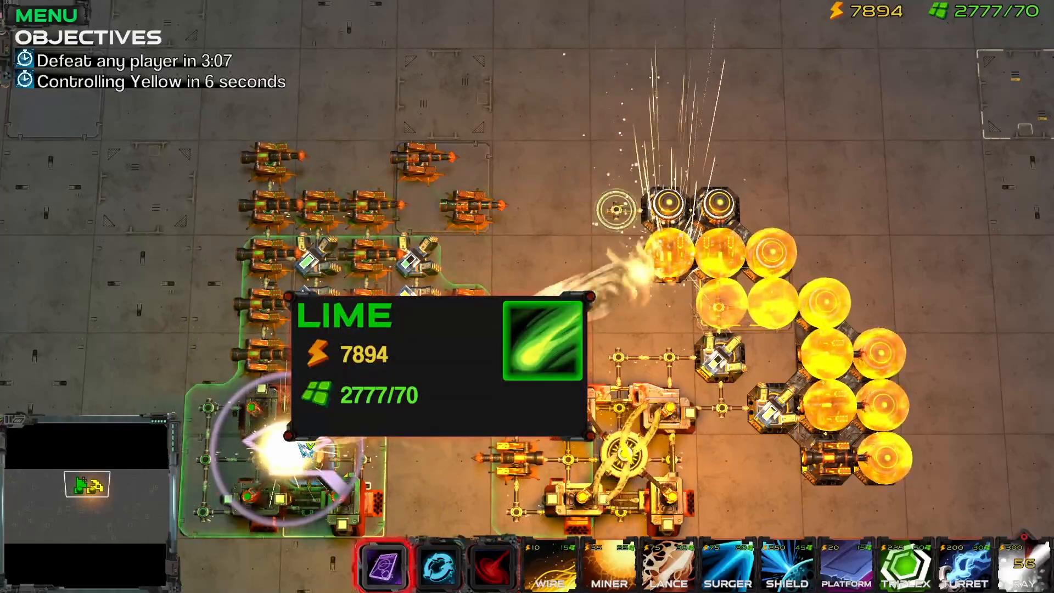
{"action": "right_click", "coordinate": [338, 444]}
{"action": "right_click", "coordinate": [338, 444]}
{"action": "right_click", "coordinate": [344, 450]}
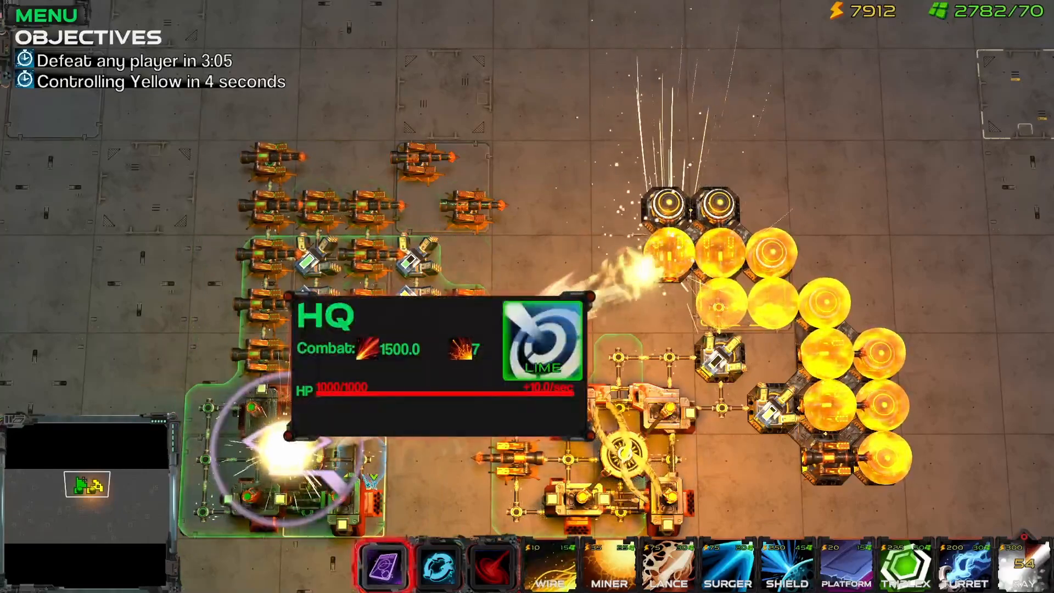
{"action": "right_click", "coordinate": [344, 450]}
{"action": "right_click", "coordinate": [606, 420]}
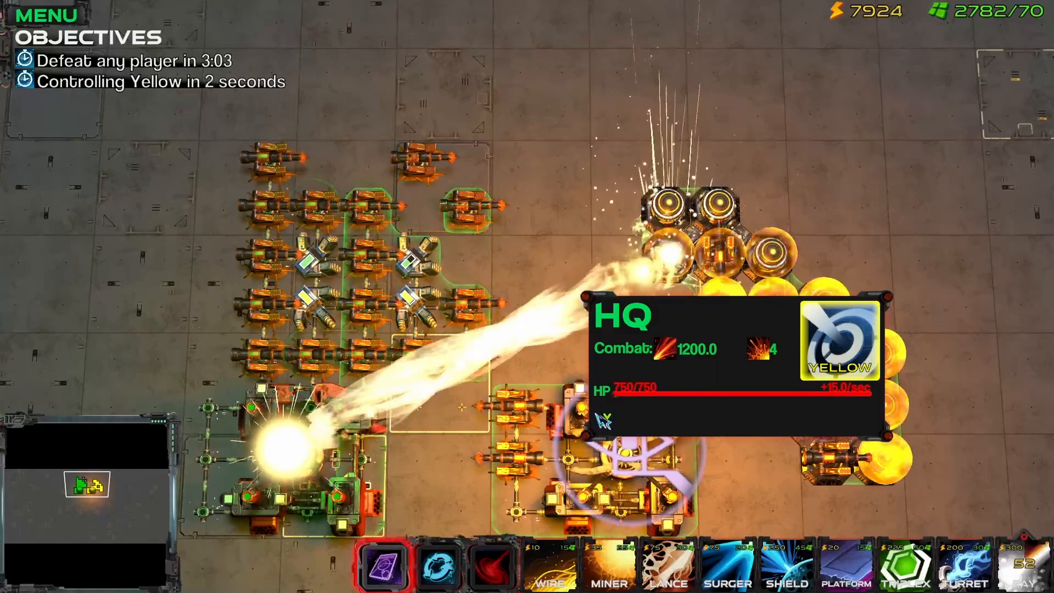
{"action": "right_click", "coordinate": [597, 415]}
{"action": "right_click", "coordinate": [335, 429]}
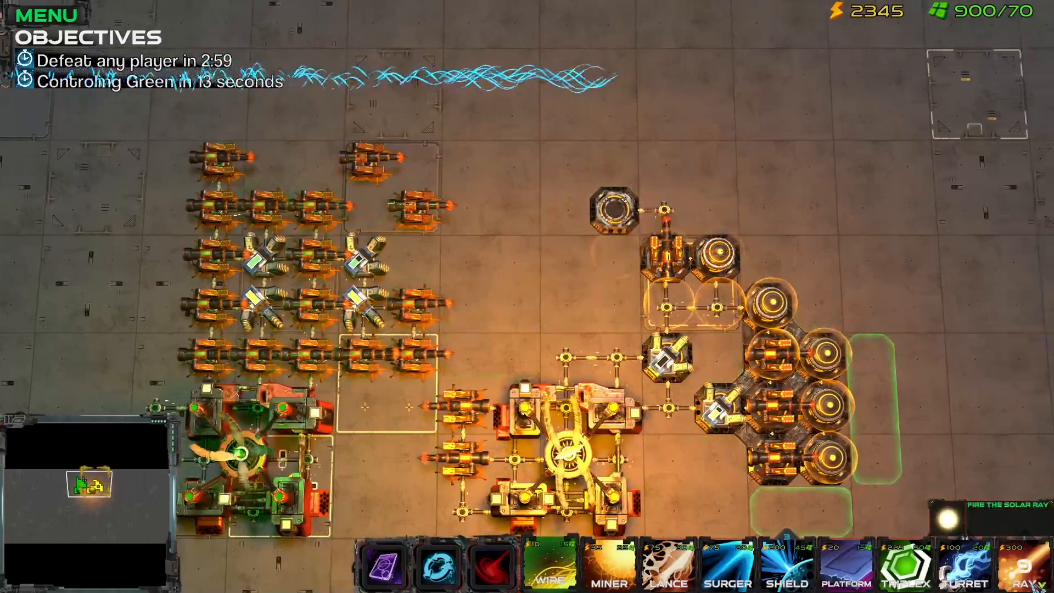
Fire Yellow's Ray at the easternmost Lance in the bottom row of Green's block and select Wire for building.
{"action": "left_click", "coordinate": [1024, 568]}
{"action": "left_click", "coordinate": [417, 366]}
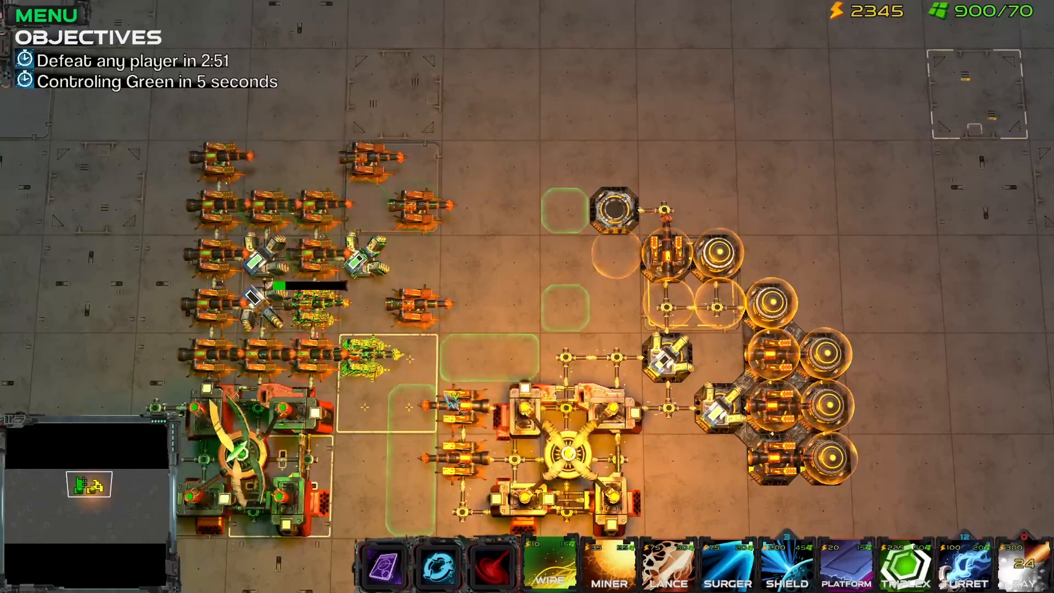
{"action": "right_click", "coordinate": [542, 455]}
{"action": "left_click", "coordinate": [550, 565]}
{"action": "middle_click_drag", "start_coordinate": [624, 338], "coordinate": [739, 259]}
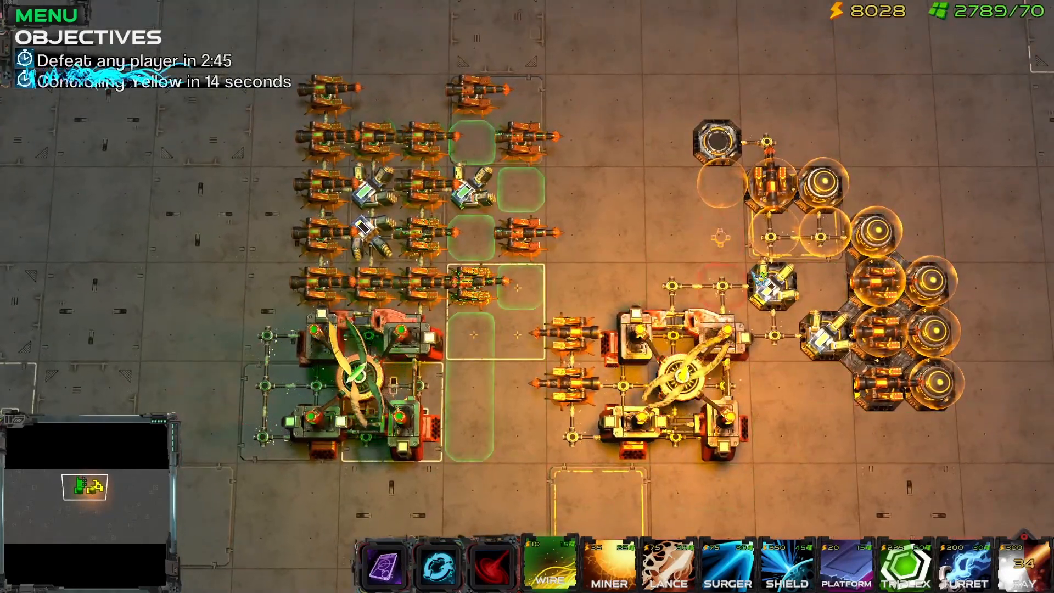
{"action": "middle_click_drag", "start_coordinate": [1007, 496], "coordinate": [1049, 587]}
{"action": "left_click", "coordinate": [964, 565]}
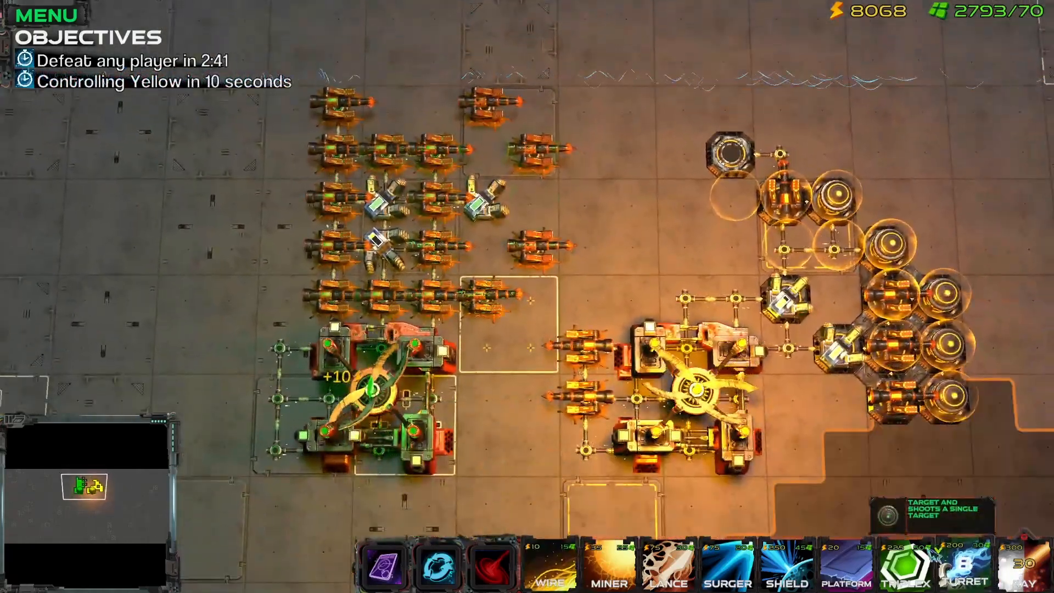
{"action": "left_click", "coordinate": [544, 557]}
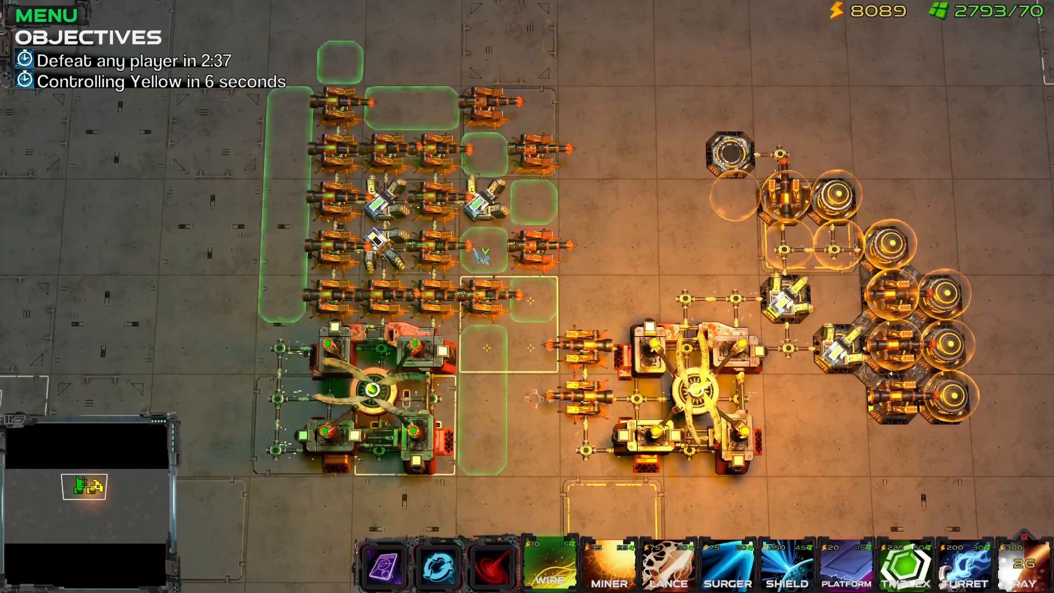
{"action": "middle_click_drag", "start_coordinate": [521, 284], "coordinate": [561, 297]}
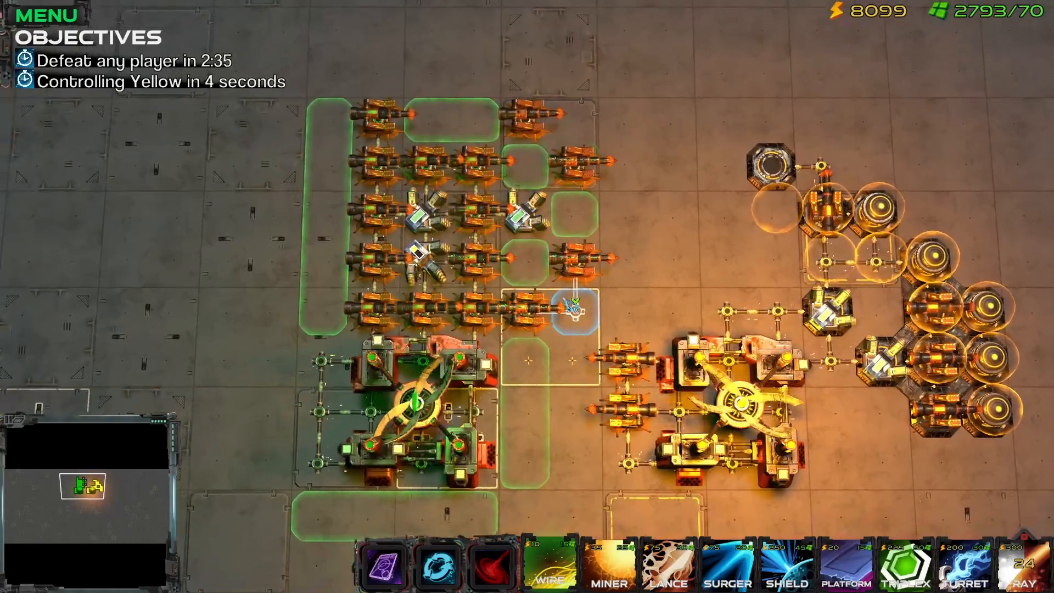
Pause the playtest and return to editing the map.
{"action": "key", "text": "Escape"}
{"action": "key", "text": "Escape"}
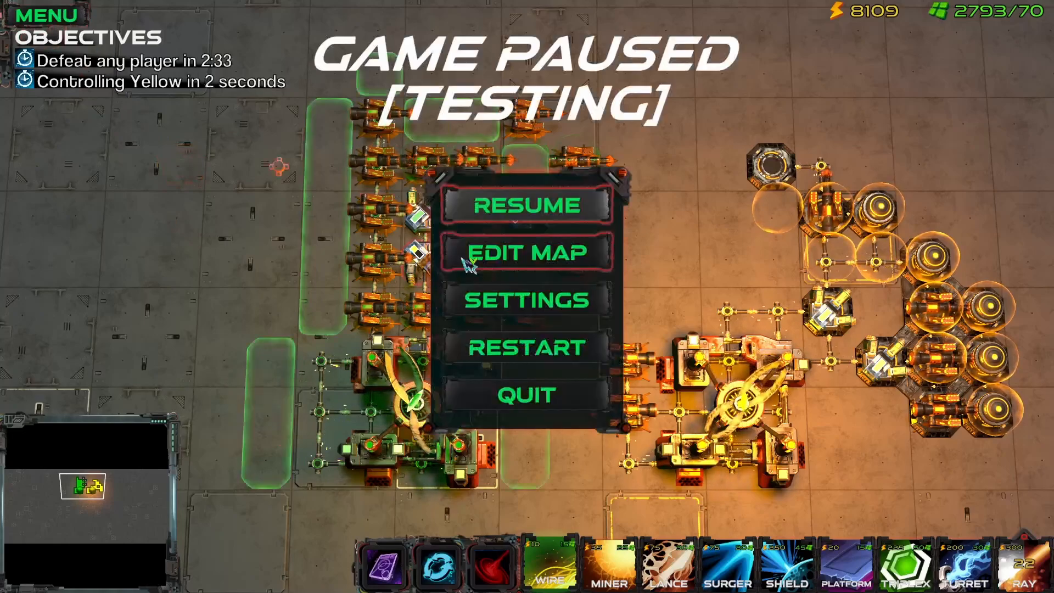
{"action": "left_click", "coordinate": [568, 260]}
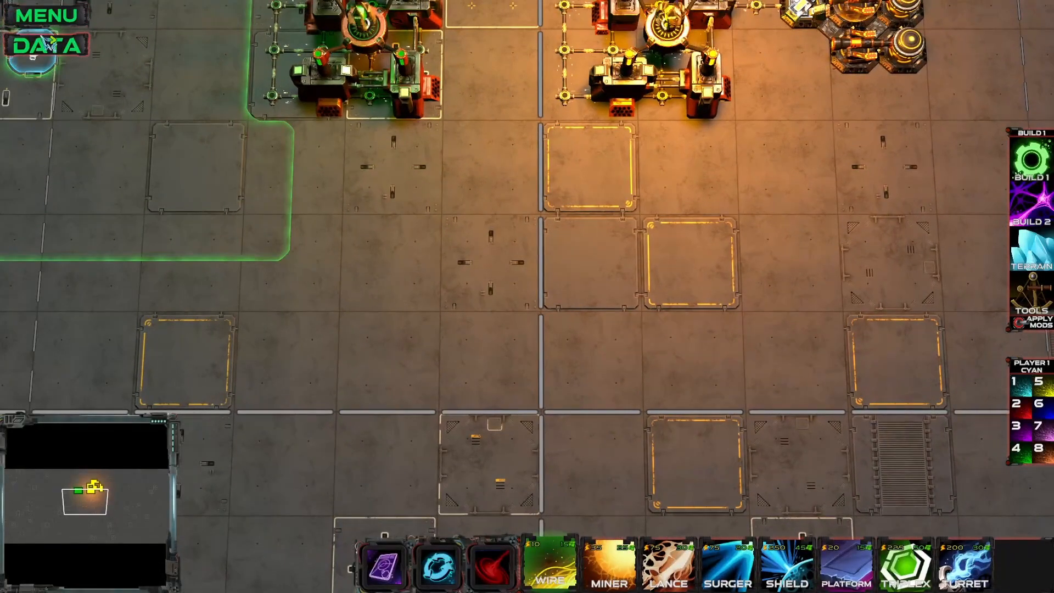
In the map data, assign the Green Action Mods set to Player4_Lime as its action modifiers.
{"action": "left_click", "coordinate": [49, 14]}
{"action": "left_click", "coordinate": [217, 21]}
{"action": "left_click", "coordinate": [264, 88]}
{"action": "left_click", "coordinate": [284, 176]}
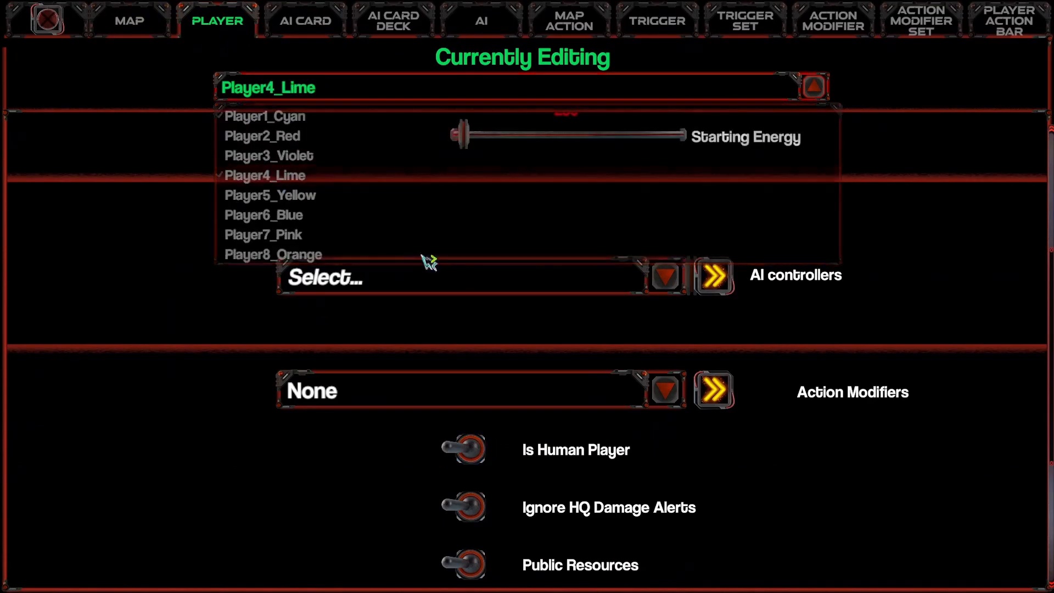
{"action": "left_click", "coordinate": [531, 391]}
{"action": "left_click", "coordinate": [384, 454]}
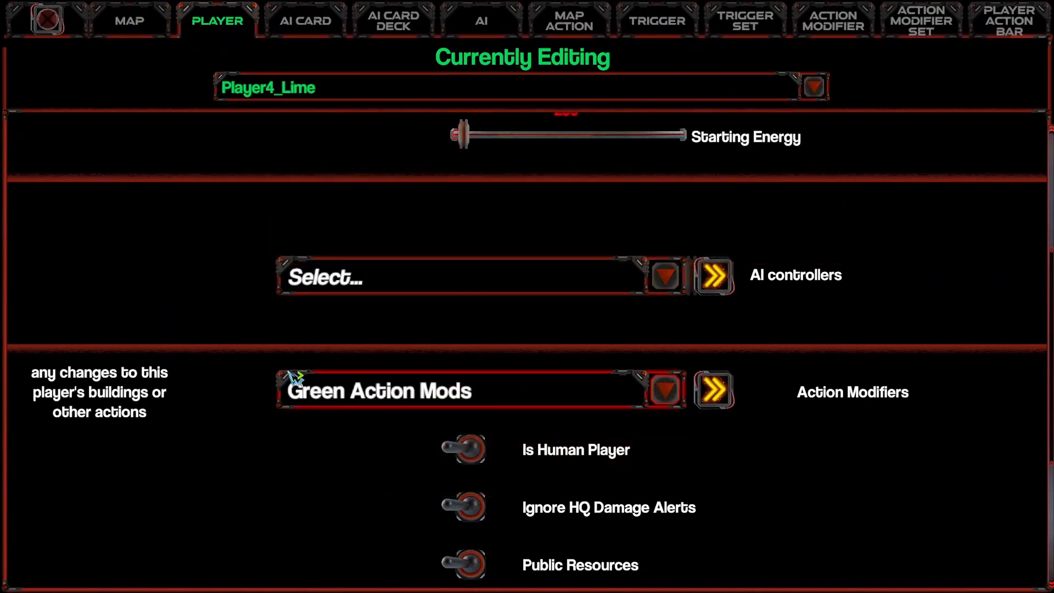
{"action": "left_click", "coordinate": [322, 393]}
{"action": "left_click", "coordinate": [322, 393]}
{"action": "left_click", "coordinate": [284, 90]}
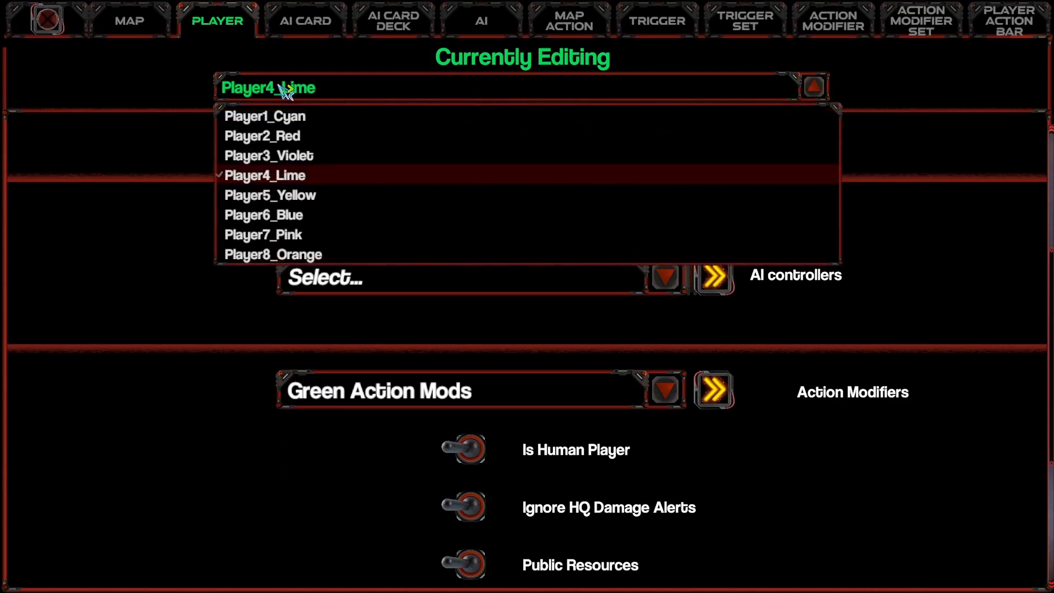
{"action": "left_click", "coordinate": [178, 335]}
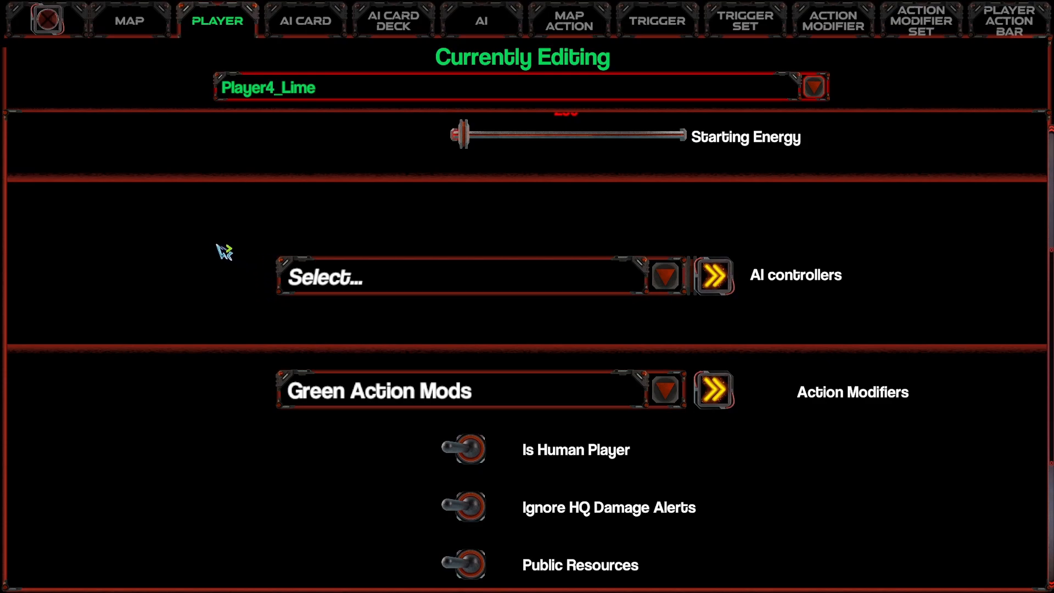
Make Player4_Lime the human player, and check Player1_Cyan's settings.
{"action": "scroll", "coordinate": [218, 291], "scroll_direction": "down", "scroll_amount": 1}
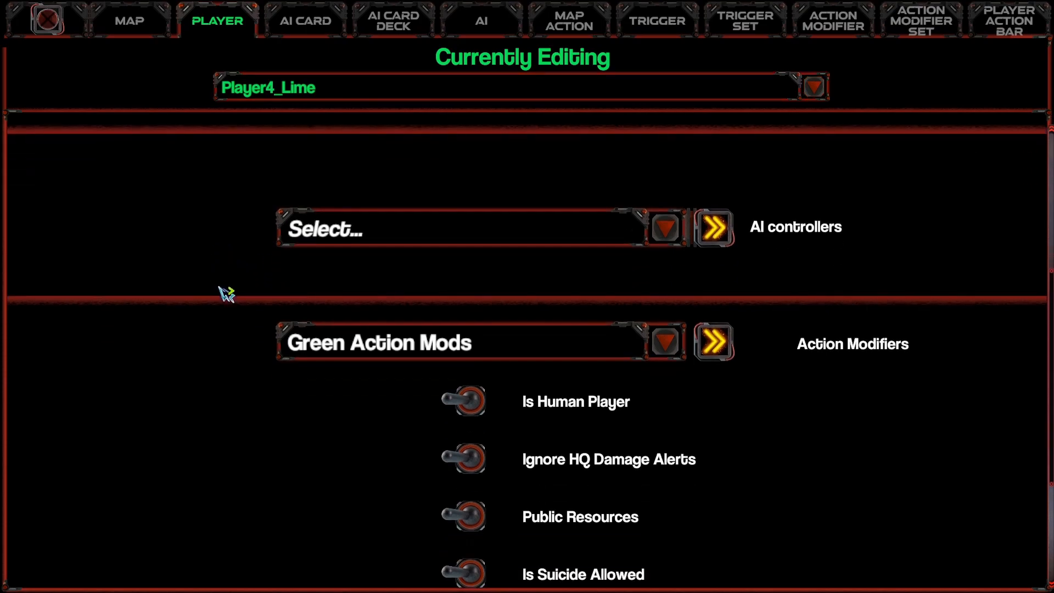
{"action": "left_click", "coordinate": [491, 416]}
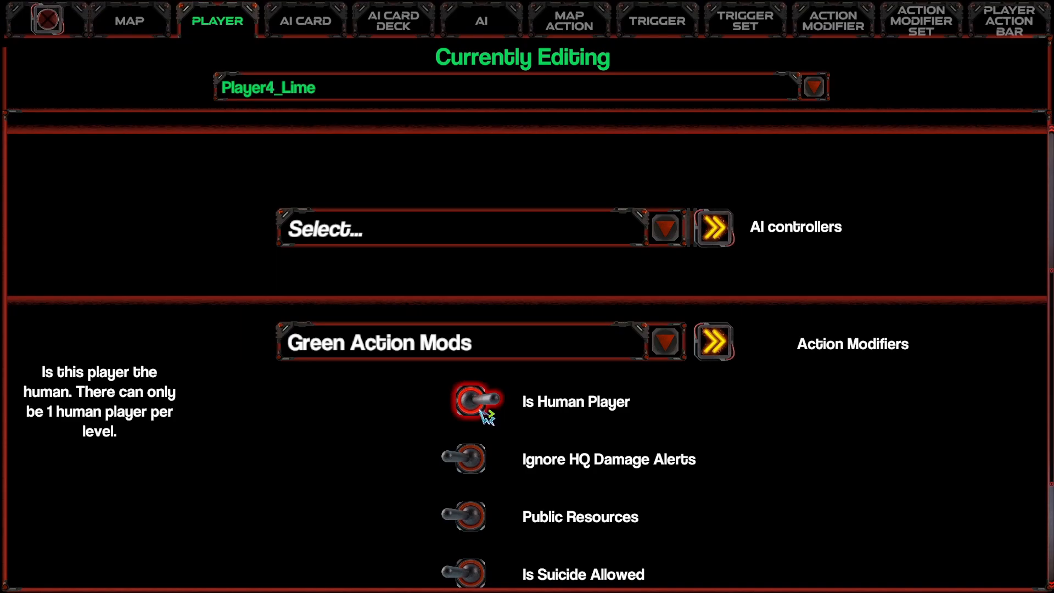
{"action": "left_click", "coordinate": [304, 95]}
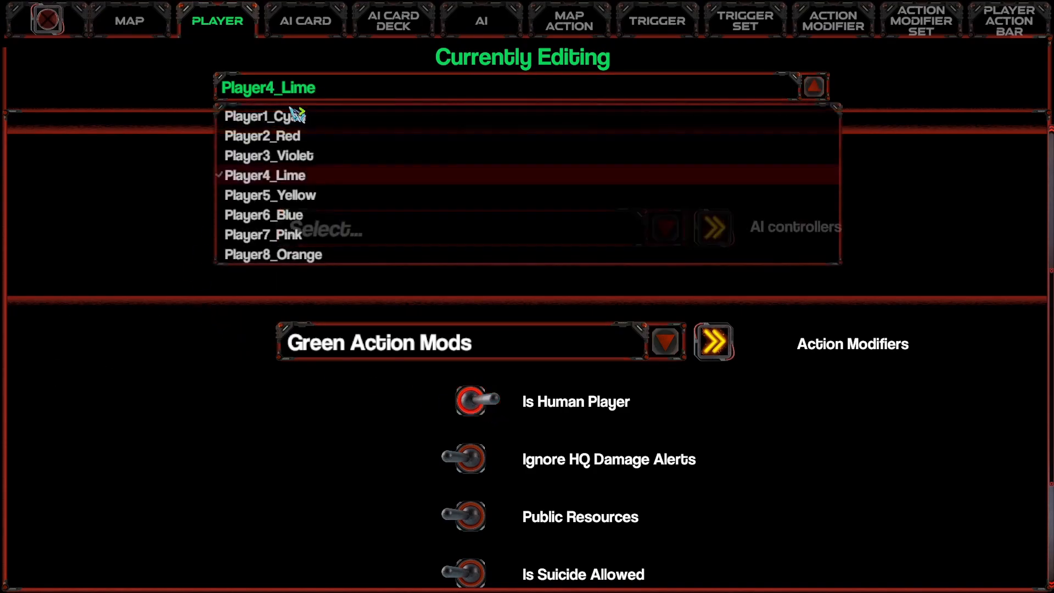
{"action": "left_click", "coordinate": [296, 112]}
{"action": "scroll", "coordinate": [220, 346], "scroll_direction": "up", "scroll_amount": 1}
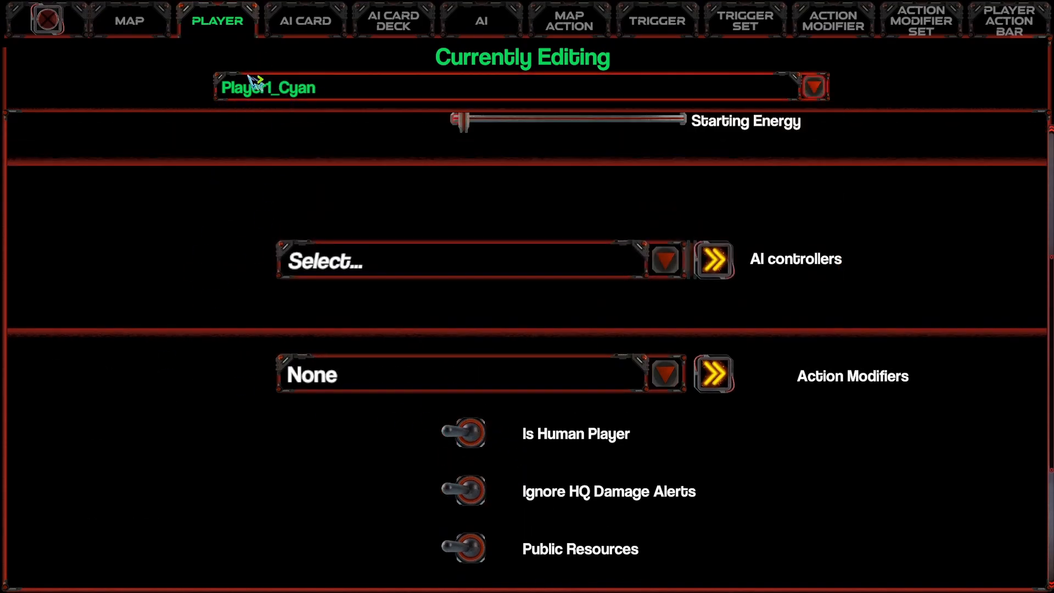
{"action": "left_click", "coordinate": [233, 87]}
{"action": "left_click", "coordinate": [122, 139]}
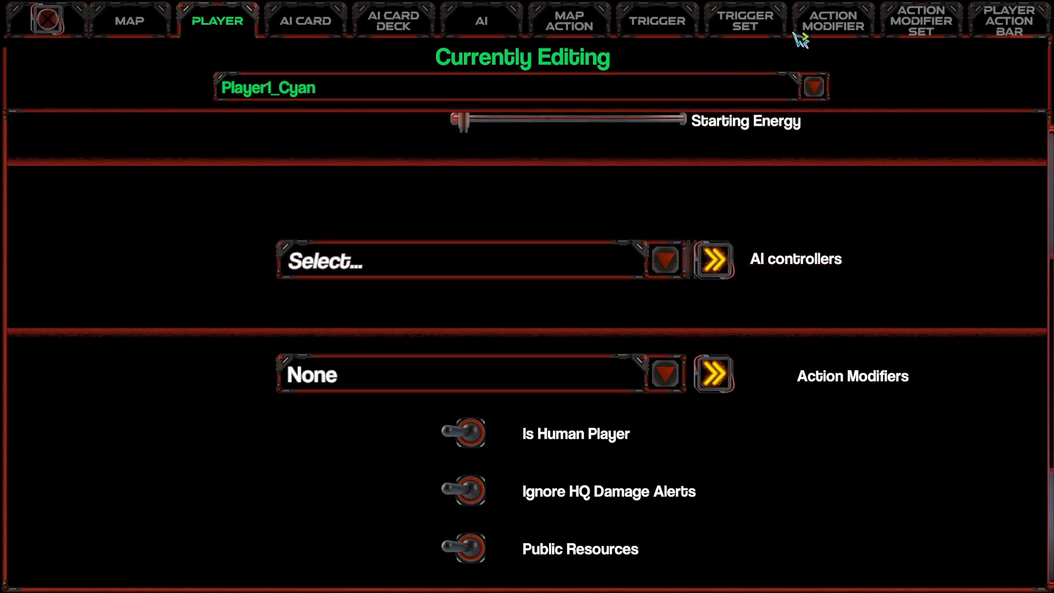
Look through the trigger sets, the contents of the Green Action Mods set and the list of existing action modifiers.
{"action": "left_click", "coordinate": [745, 21]}
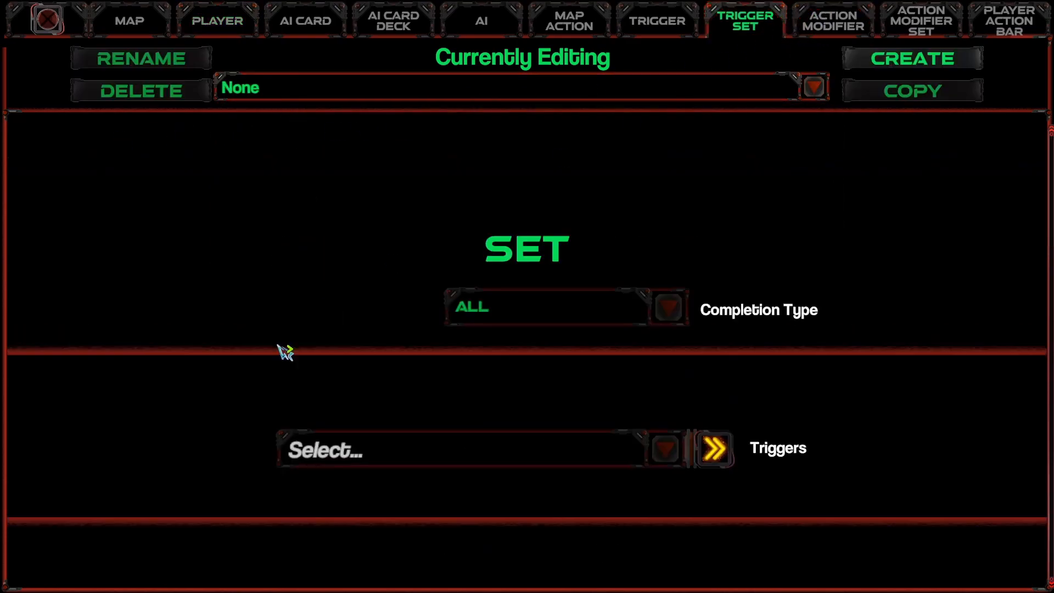
{"action": "left_click", "coordinate": [341, 91]}
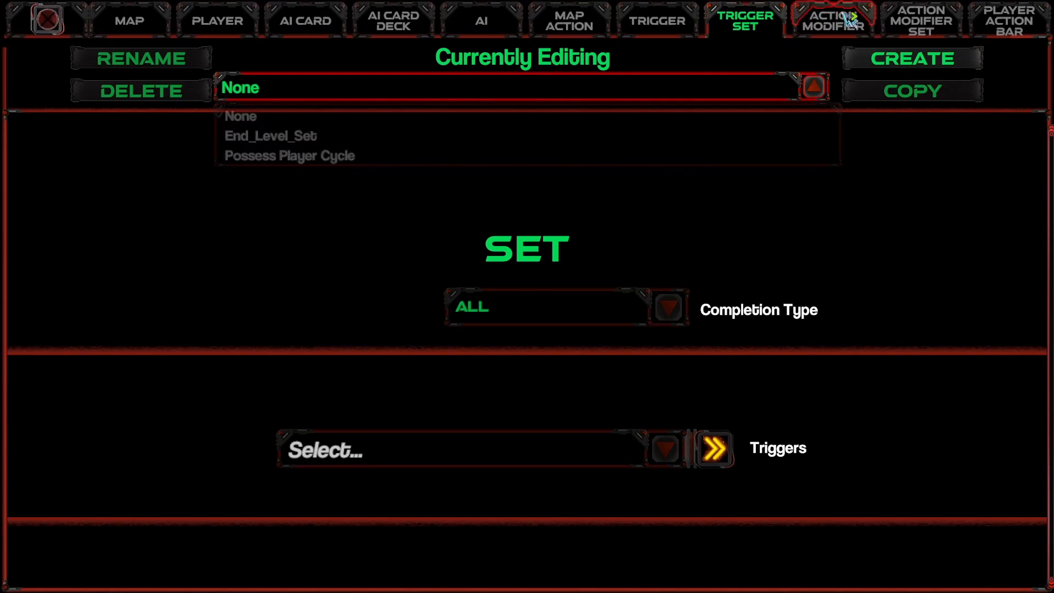
{"action": "left_click", "coordinate": [921, 21]}
{"action": "left_click", "coordinate": [330, 87]}
{"action": "left_click", "coordinate": [301, 135]}
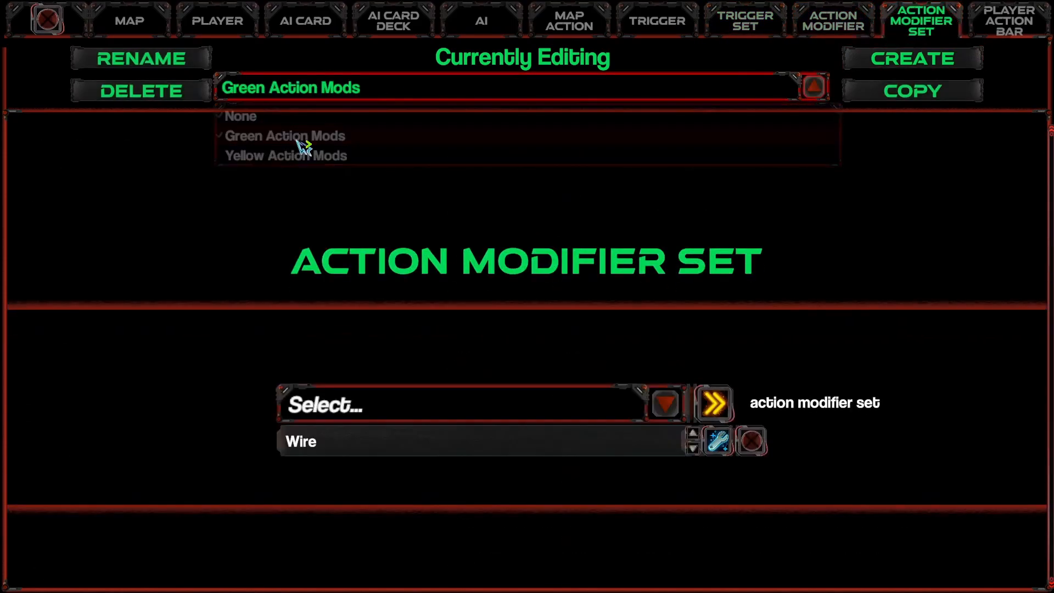
{"action": "left_click", "coordinate": [851, 27]}
{"action": "left_click", "coordinate": [414, 99]}
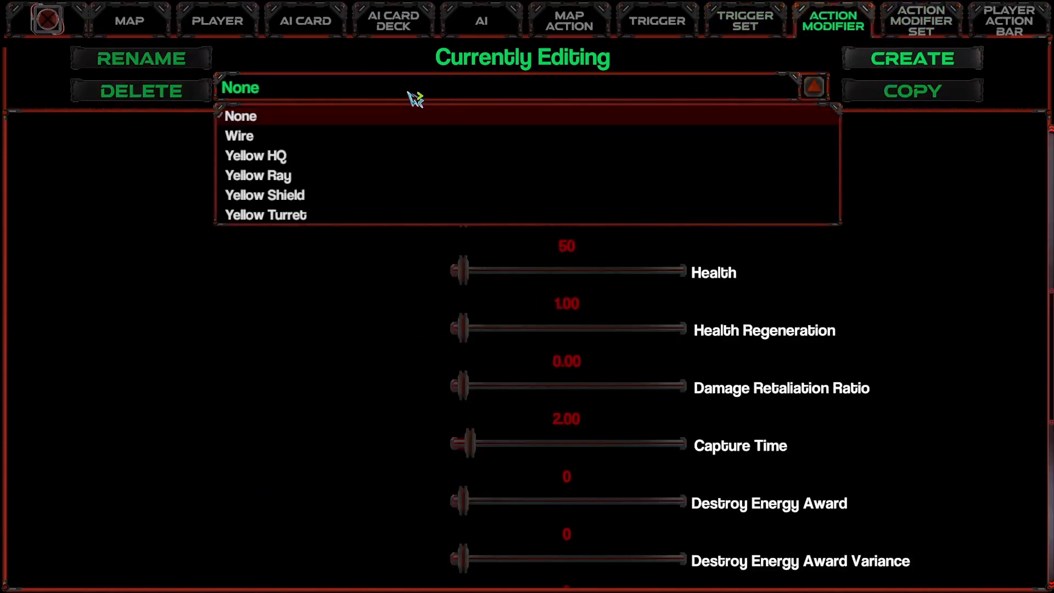
{"action": "left_click", "coordinate": [262, 99]}
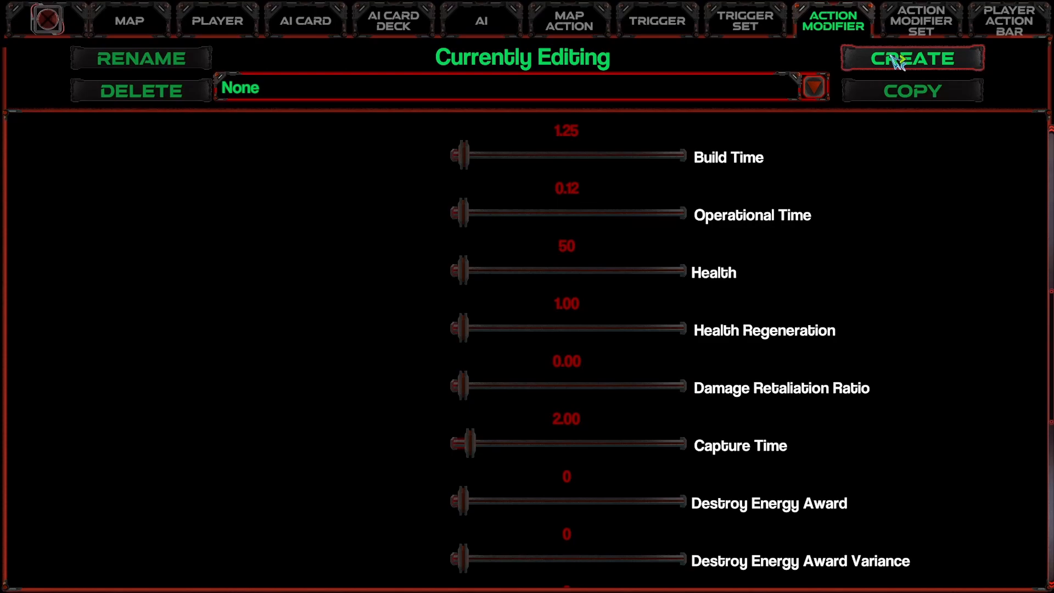
{"action": "left_click", "coordinate": [921, 21]}
{"action": "left_click", "coordinate": [644, 87]}
{"action": "left_click", "coordinate": [887, 33]}
{"action": "left_click", "coordinate": [845, 23]}
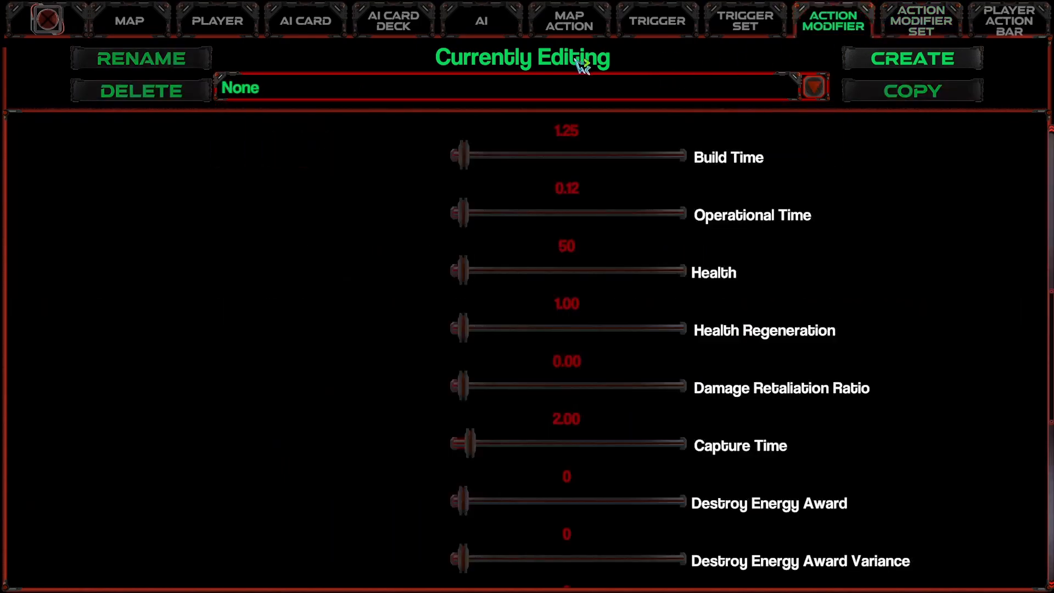
Create a new action modifier named Green Lance.
{"action": "left_click", "coordinate": [922, 59]}
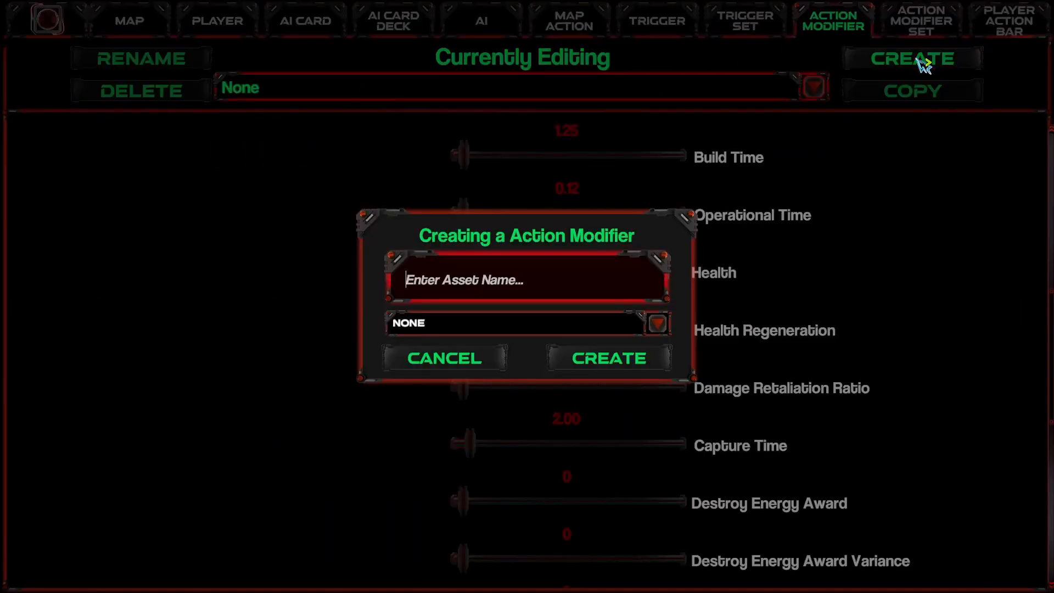
{"action": "type", "text": "Green Lance"}
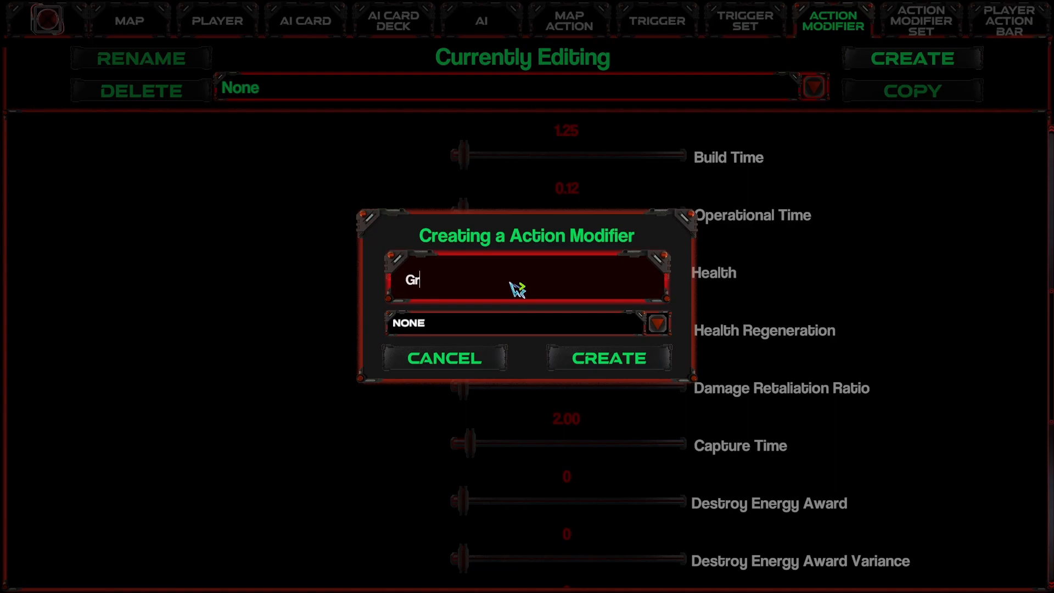
{"action": "left_click", "coordinate": [519, 322]}
{"action": "left_click", "coordinate": [493, 398]}
{"action": "left_click", "coordinate": [610, 358]}
Set the Green Lance modifier's health to 120.
{"action": "scroll", "coordinate": [615, 376], "scroll_direction": "up", "scroll_amount": 5}
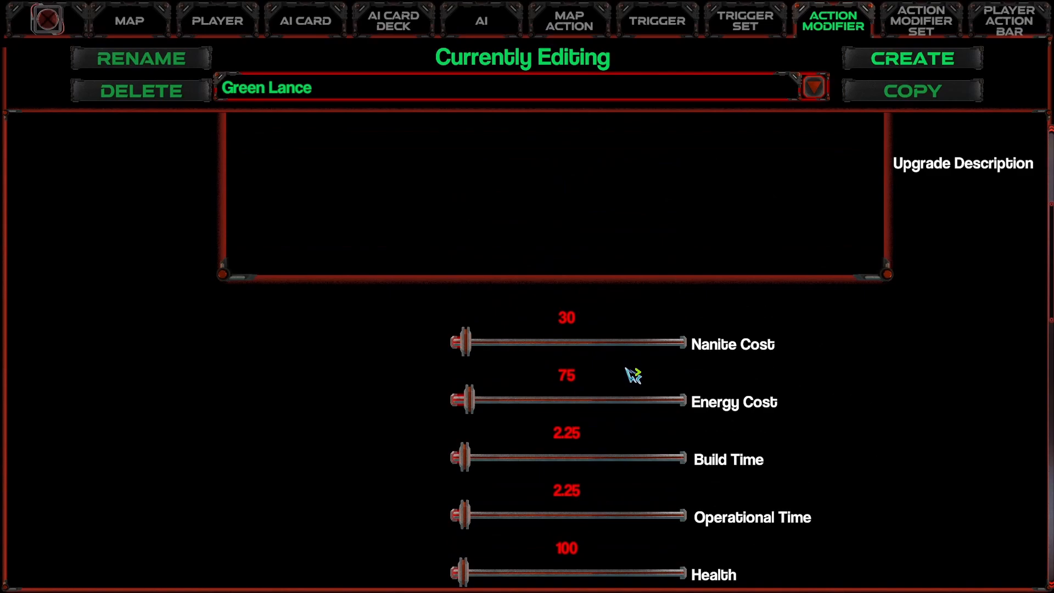
{"action": "scroll", "coordinate": [631, 378], "scroll_direction": "down", "scroll_amount": 1}
{"action": "left_click", "coordinate": [565, 500]}
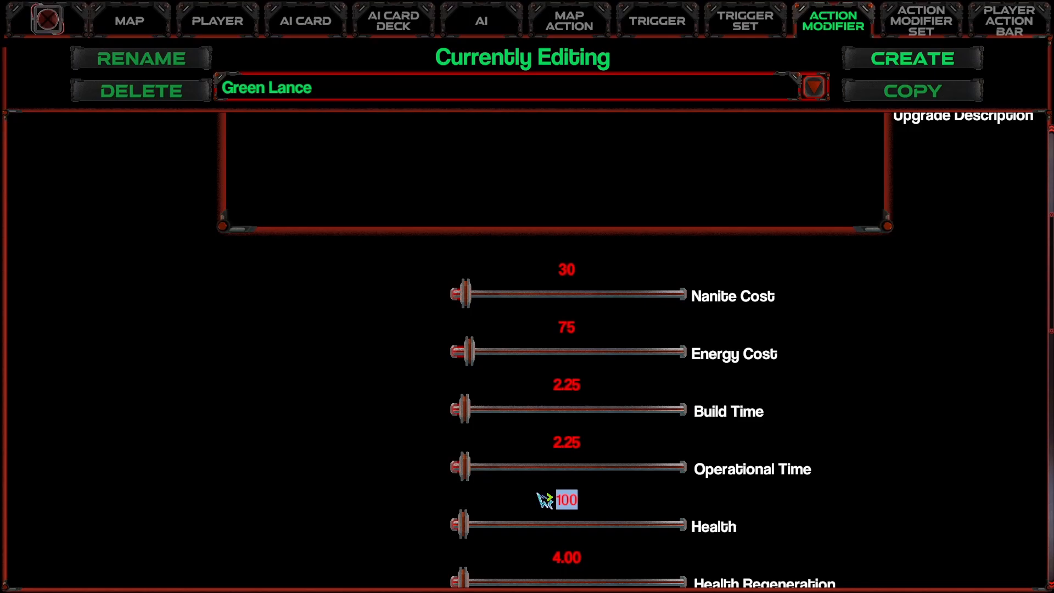
{"action": "type", "text": "120"}
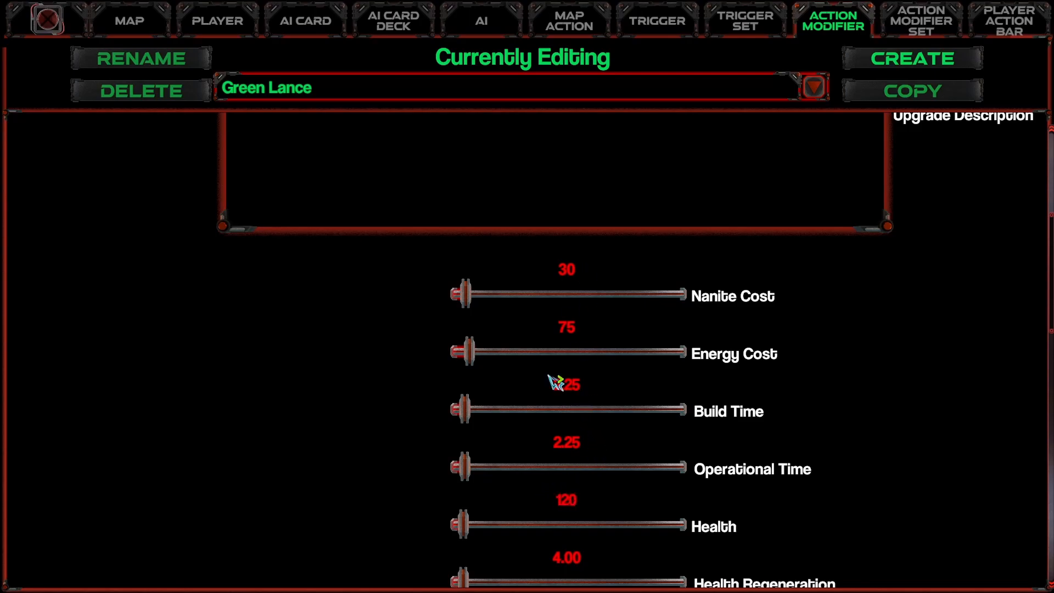
Set the damage retaliation ratio of the Green Lance modifier to 1.50.
{"action": "scroll", "coordinate": [539, 391], "scroll_direction": "up", "scroll_amount": 1}
{"action": "scroll", "coordinate": [567, 516], "scroll_direction": "up", "scroll_amount": 2}
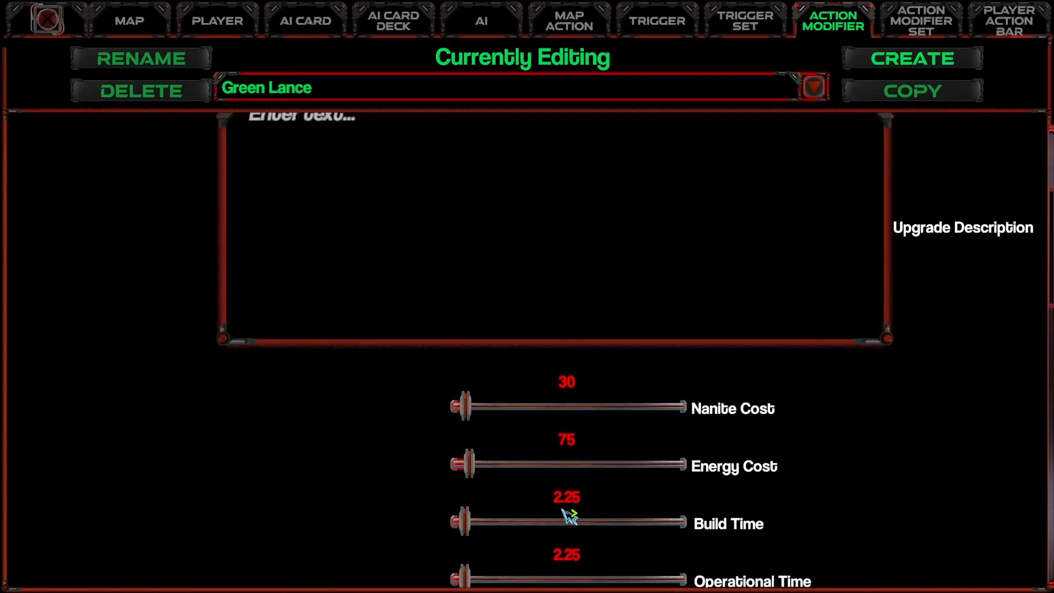
{"action": "scroll", "coordinate": [569, 513], "scroll_direction": "down", "scroll_amount": 2}
{"action": "scroll", "coordinate": [571, 515], "scroll_direction": "down", "scroll_amount": 4}
{"action": "scroll", "coordinate": [571, 513], "scroll_direction": "down", "scroll_amount": 1}
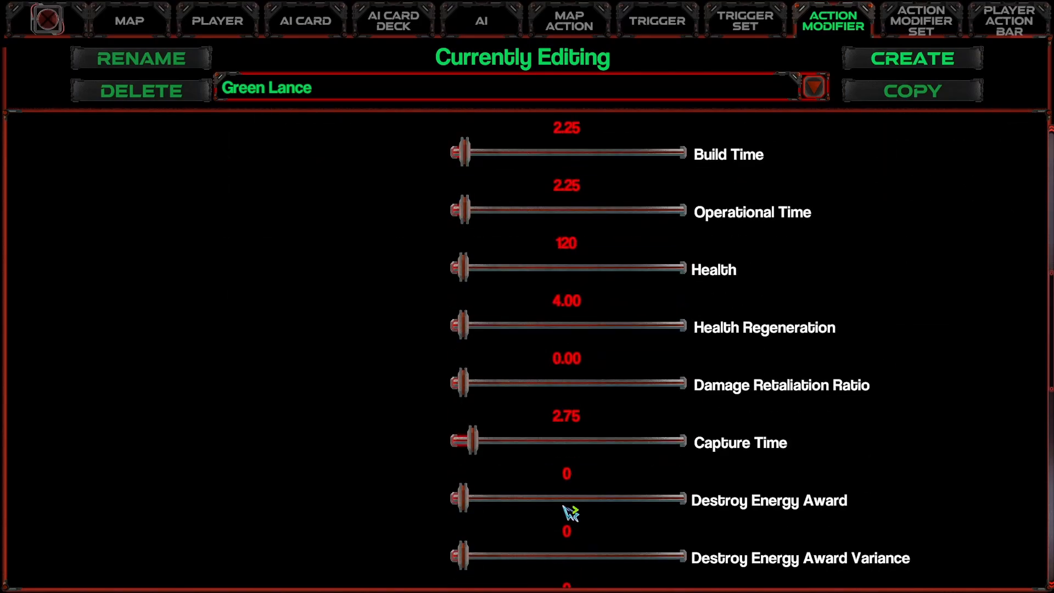
{"action": "left_click", "coordinate": [568, 360]}
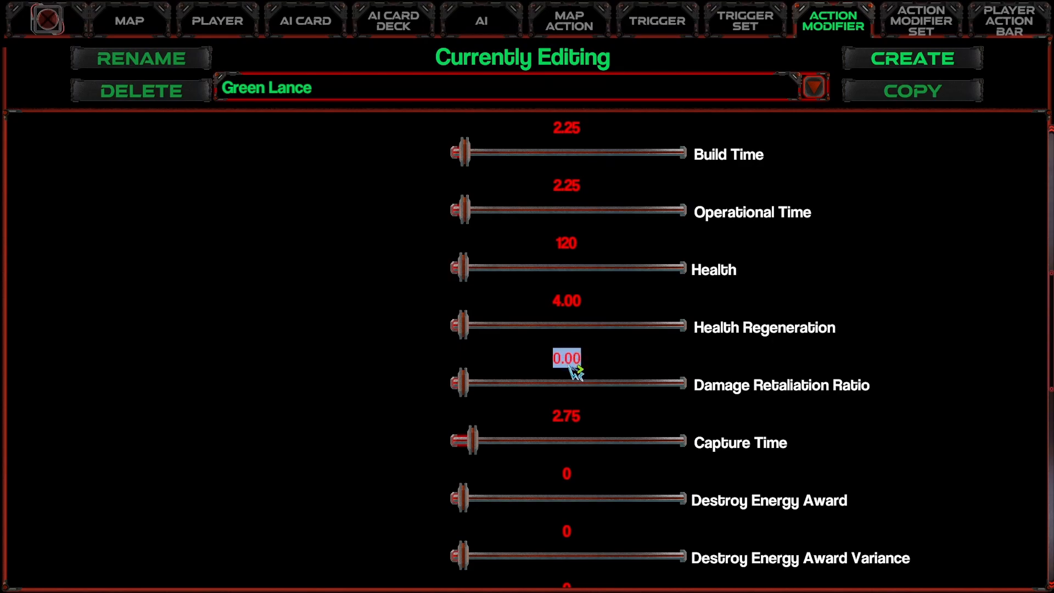
{"action": "type", "text": "1.50"}
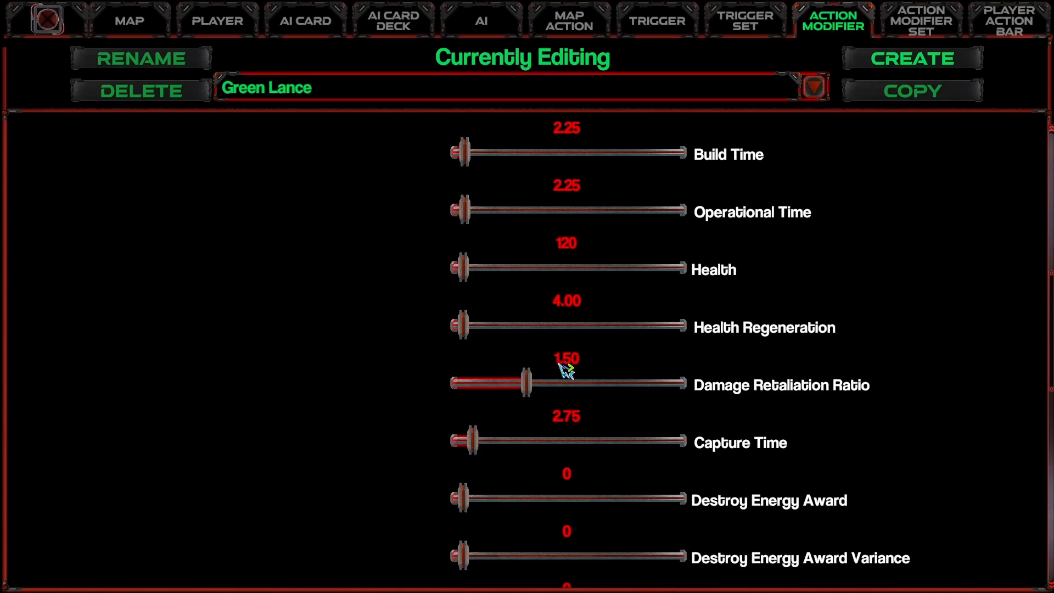
{"action": "mouse_move", "coordinate": [702, 382]}
Raise the health of the Green Lance modifier to 180.
{"action": "scroll", "coordinate": [591, 380], "scroll_direction": "up", "scroll_amount": 1}
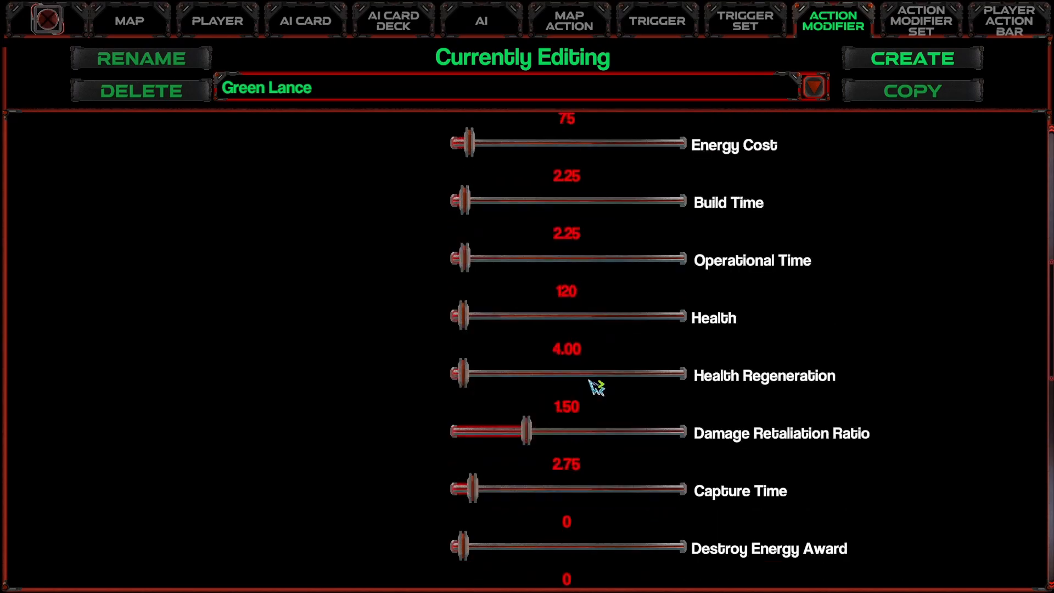
{"action": "left_click", "coordinate": [573, 296]}
{"action": "type", "text": "18"}
{"action": "scroll", "coordinate": [535, 291], "scroll_direction": "up", "scroll_amount": 4}
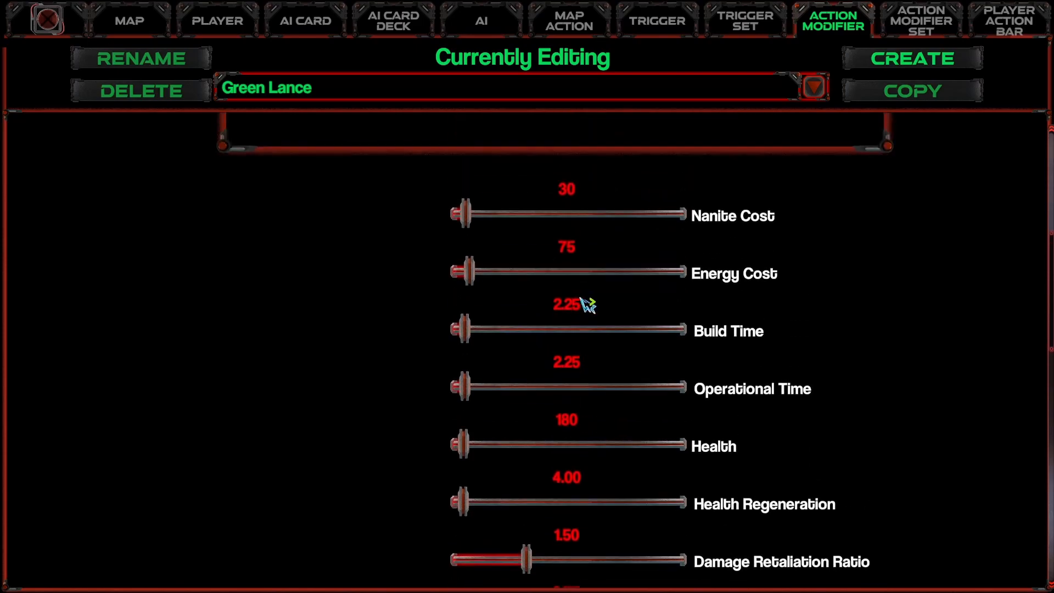
Set the Green Lance modifier's health to 200 and its health regeneration to 25.
{"action": "scroll", "coordinate": [615, 425], "scroll_direction": "down", "scroll_amount": 3}
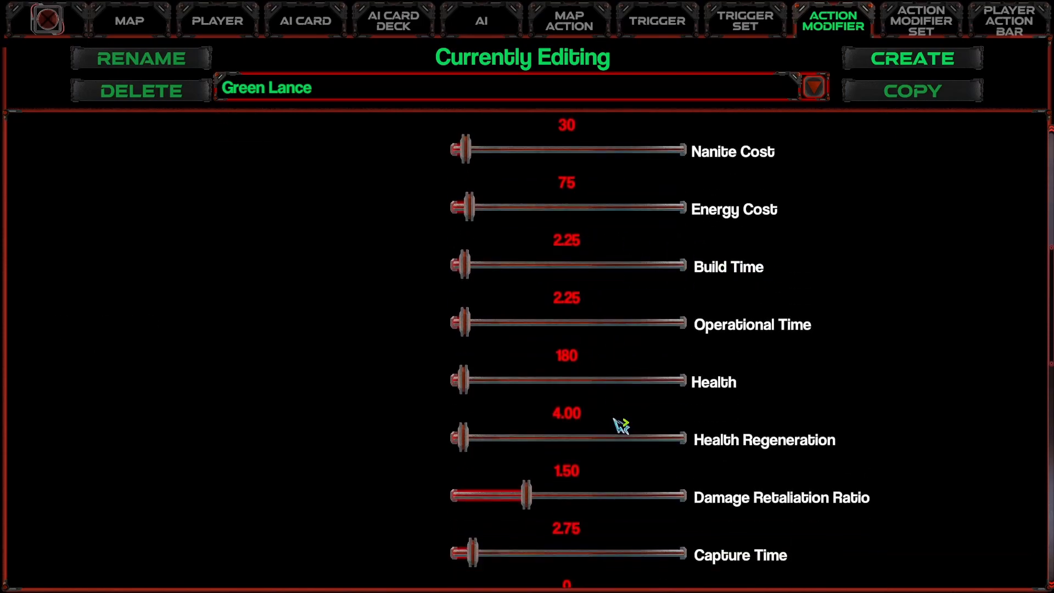
{"action": "left_click", "coordinate": [573, 355]}
{"action": "type", "text": "200"}
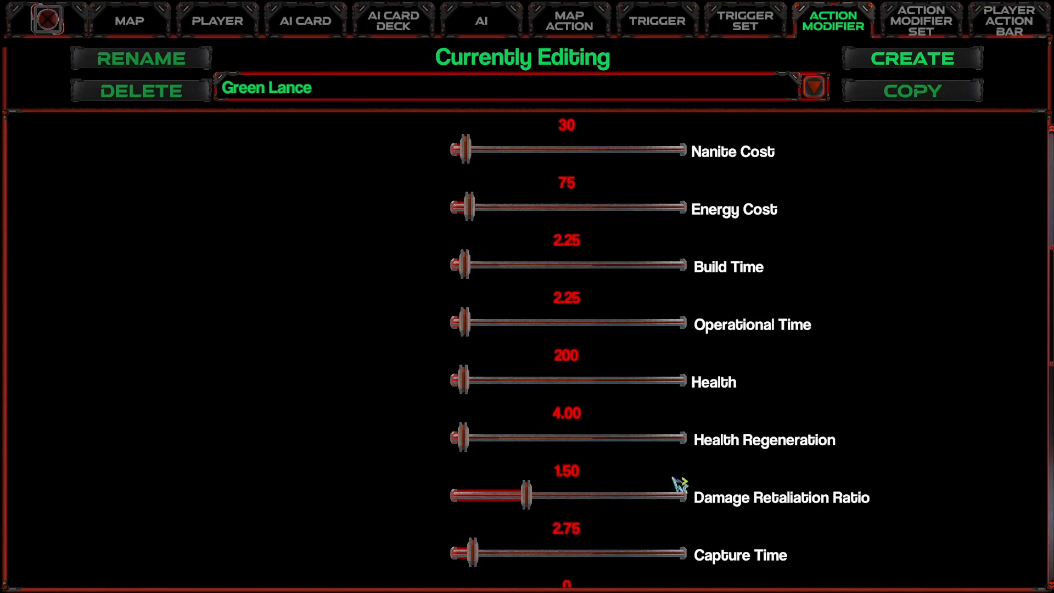
{"action": "left_click", "coordinate": [570, 415]}
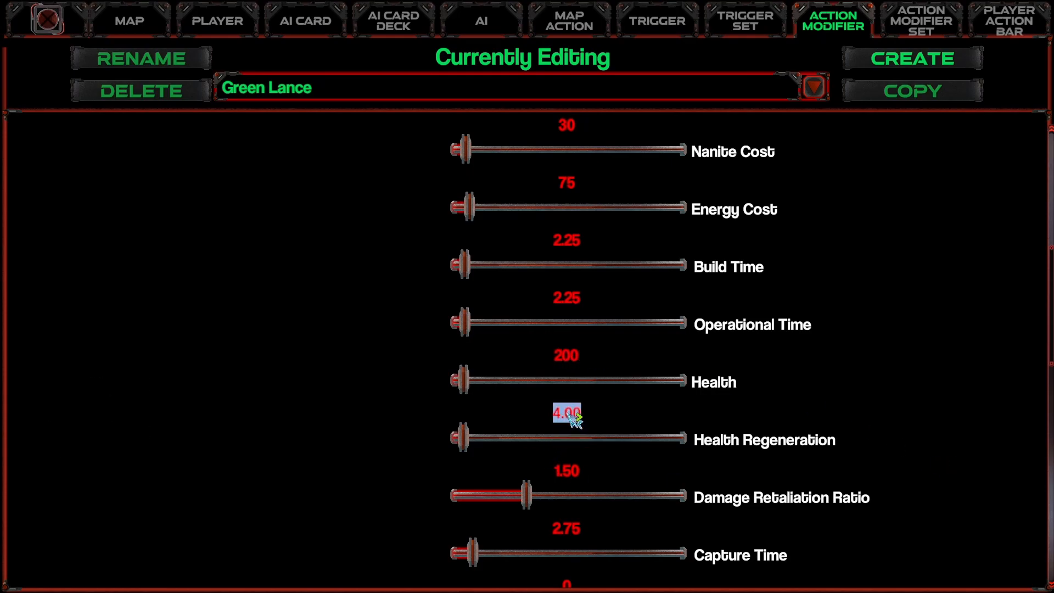
{"action": "type", "text": "25"}
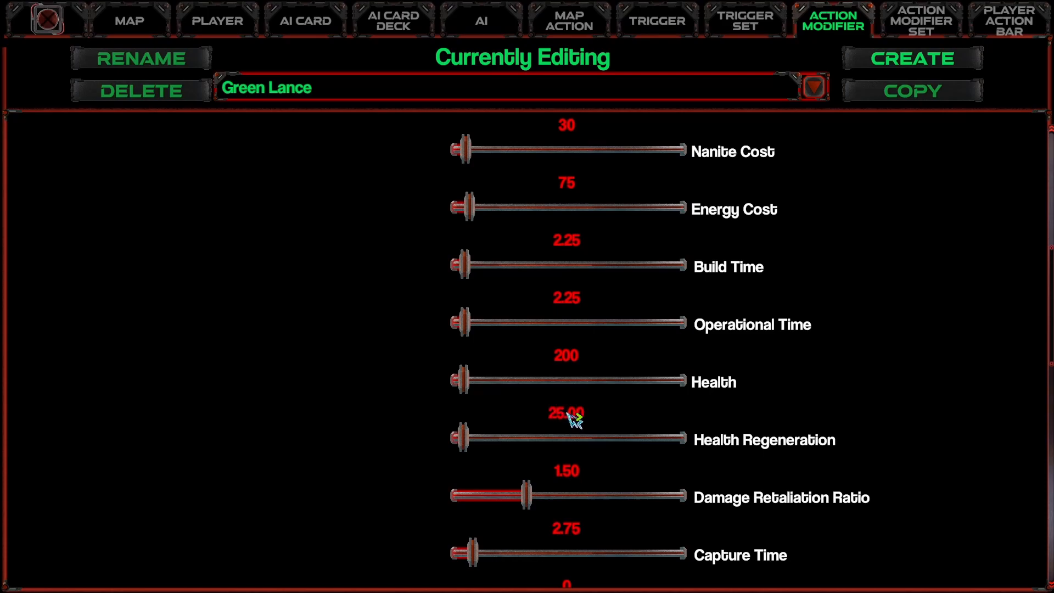
Set the health of the Green Lance modifier to 150.
{"action": "left_click", "coordinate": [569, 356]}
{"action": "type", "text": "150"}
{"action": "scroll", "coordinate": [577, 460], "scroll_direction": "down", "scroll_amount": 2}
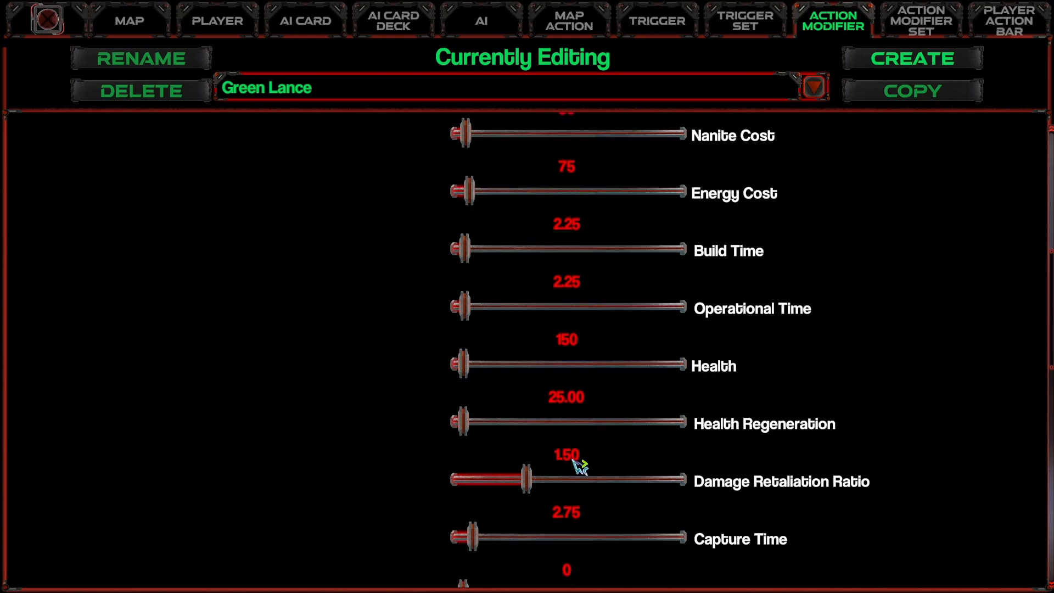
{"action": "scroll", "coordinate": [581, 455], "scroll_direction": "up", "scroll_amount": 2}
Set the Green Lance modifier's attack cooldown to 0.35.
{"action": "scroll", "coordinate": [585, 438], "scroll_direction": "down", "scroll_amount": 3}
{"action": "scroll", "coordinate": [587, 430], "scroll_direction": "down", "scroll_amount": 6}
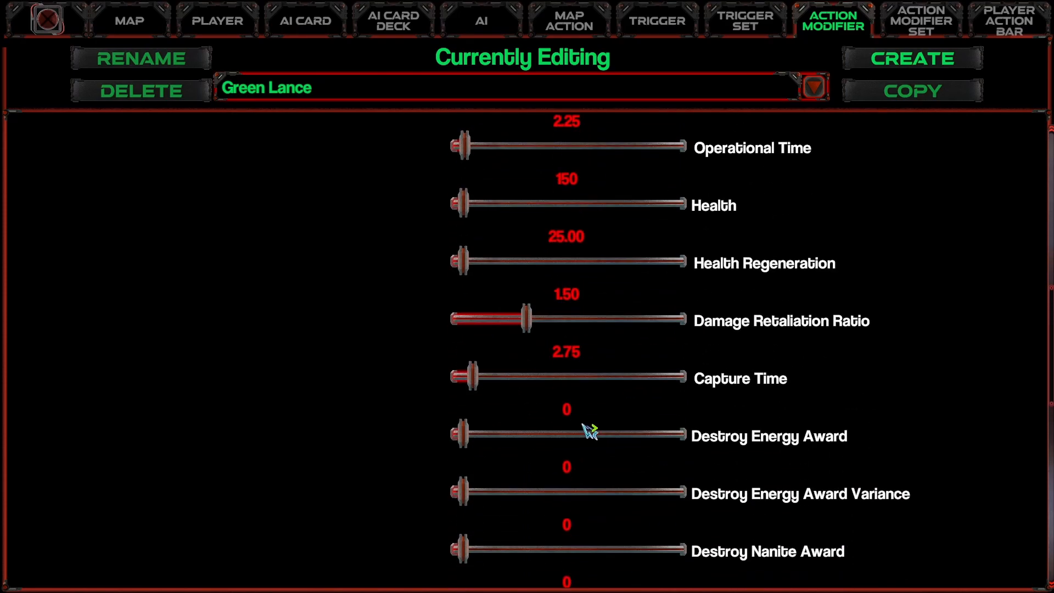
{"action": "scroll", "coordinate": [592, 430], "scroll_direction": "up", "scroll_amount": 5}
{"action": "scroll", "coordinate": [575, 397], "scroll_direction": "up", "scroll_amount": 2}
{"action": "scroll", "coordinate": [574, 399], "scroll_direction": "down", "scroll_amount": 10}
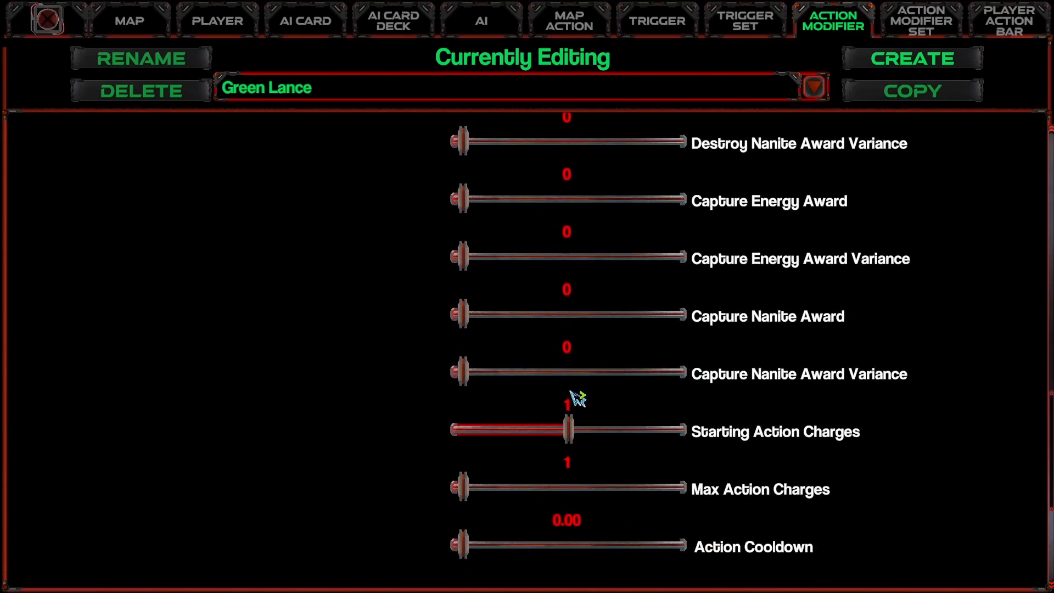
{"action": "scroll", "coordinate": [577, 398], "scroll_direction": "down", "scroll_amount": 1}
{"action": "scroll", "coordinate": [578, 398], "scroll_direction": "down", "scroll_amount": 2}
{"action": "scroll", "coordinate": [575, 399], "scroll_direction": "down", "scroll_amount": 2}
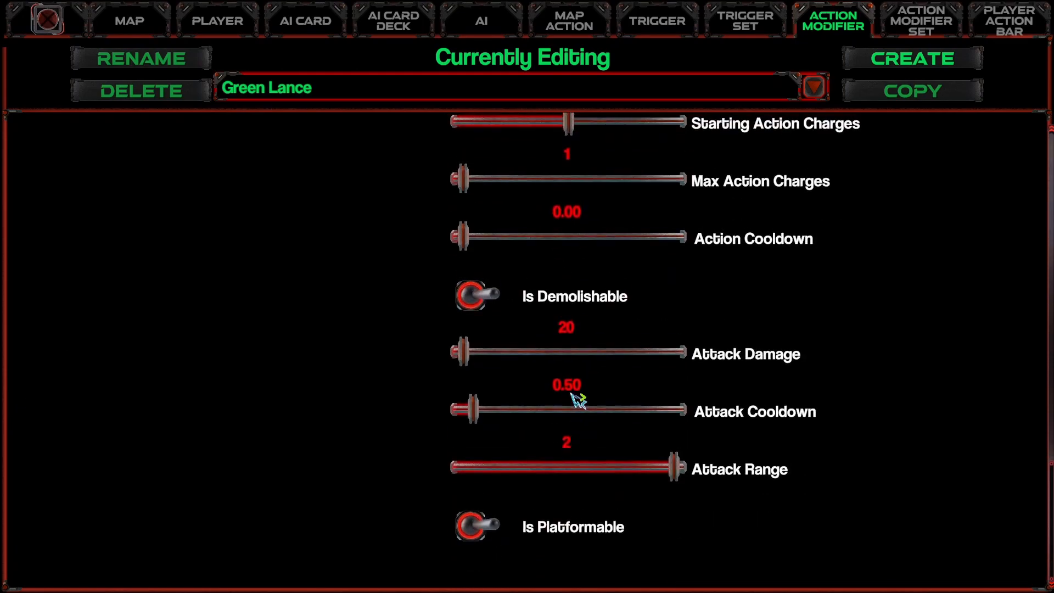
{"action": "left_click", "coordinate": [582, 387]}
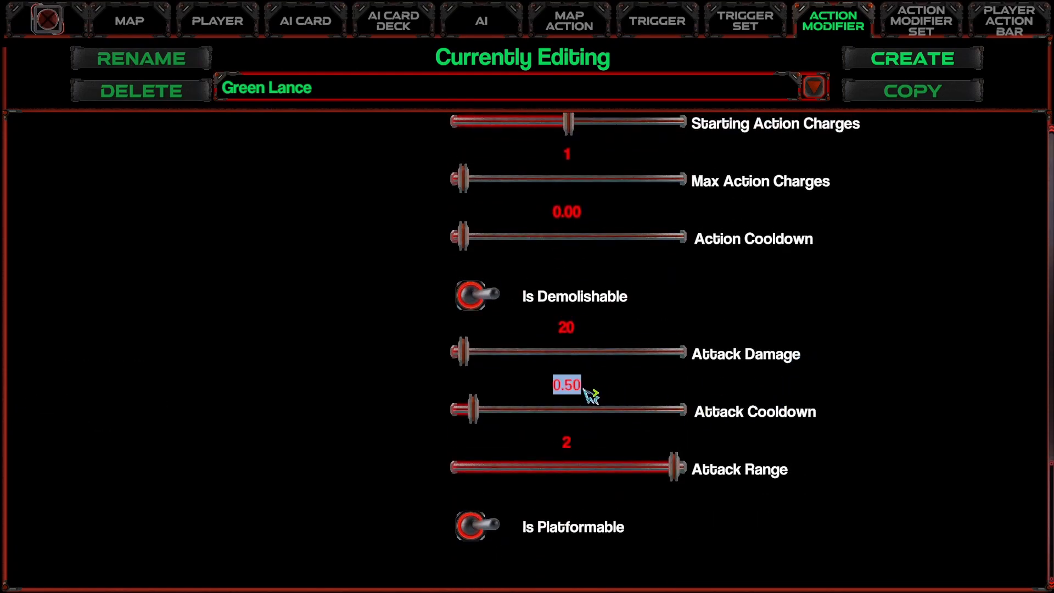
{"action": "type", "text": "0356"}
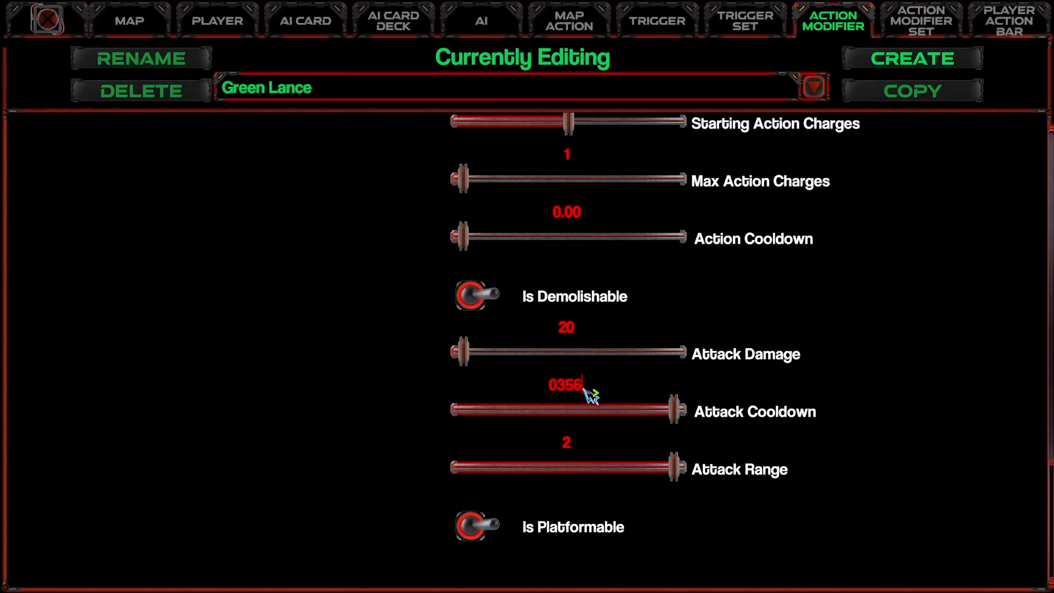
{"action": "key", "text": "BackSpace"}
{"action": "key", "text": "Left"}
{"action": "key", "text": "Left"}
{"action": "type", "text": "."}
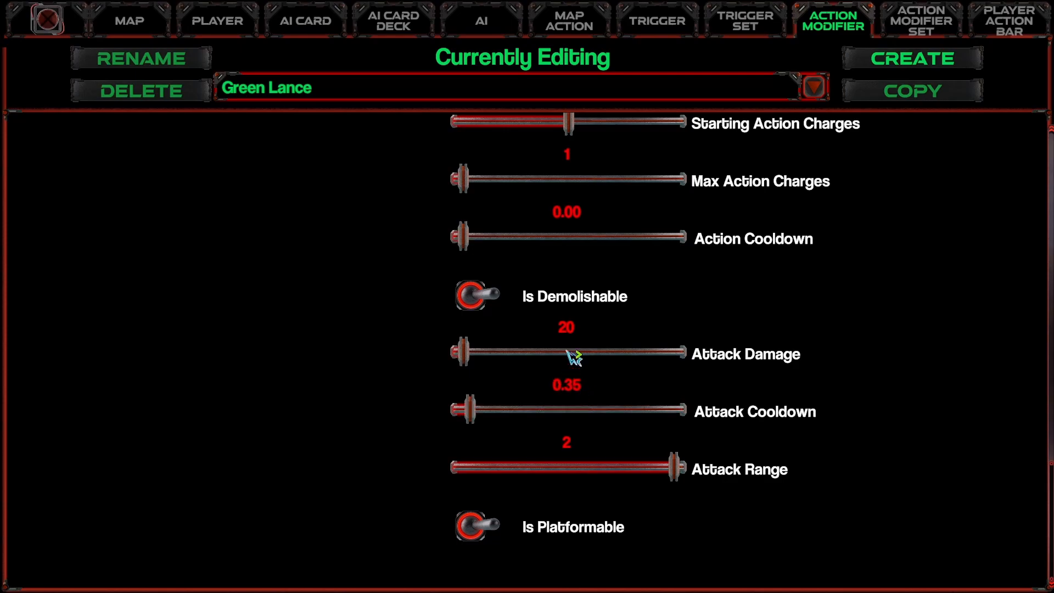
{"action": "left_click", "coordinate": [569, 327]}
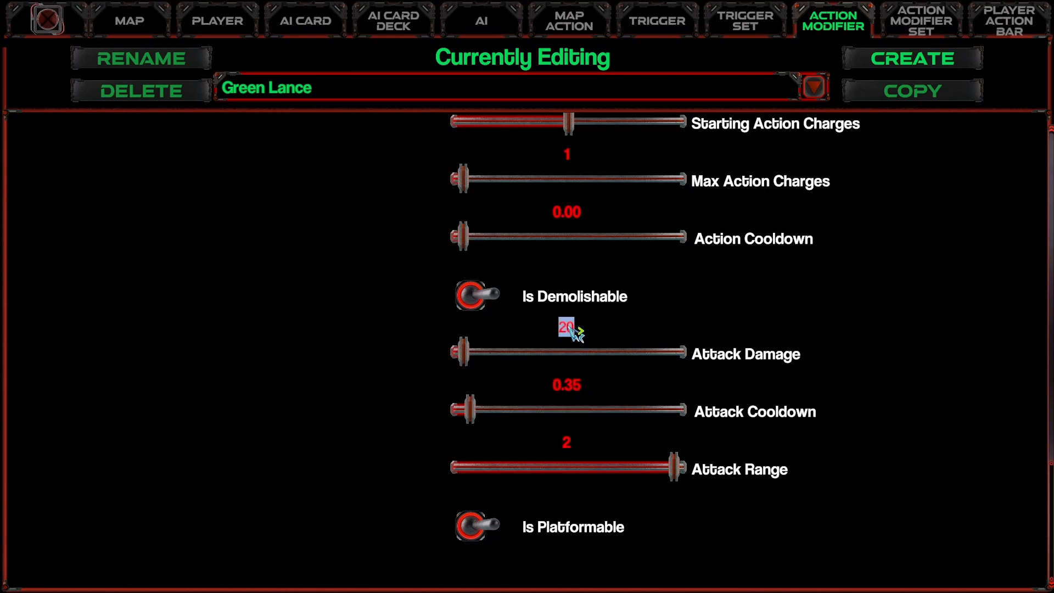
{"action": "left_click", "coordinate": [751, 330]}
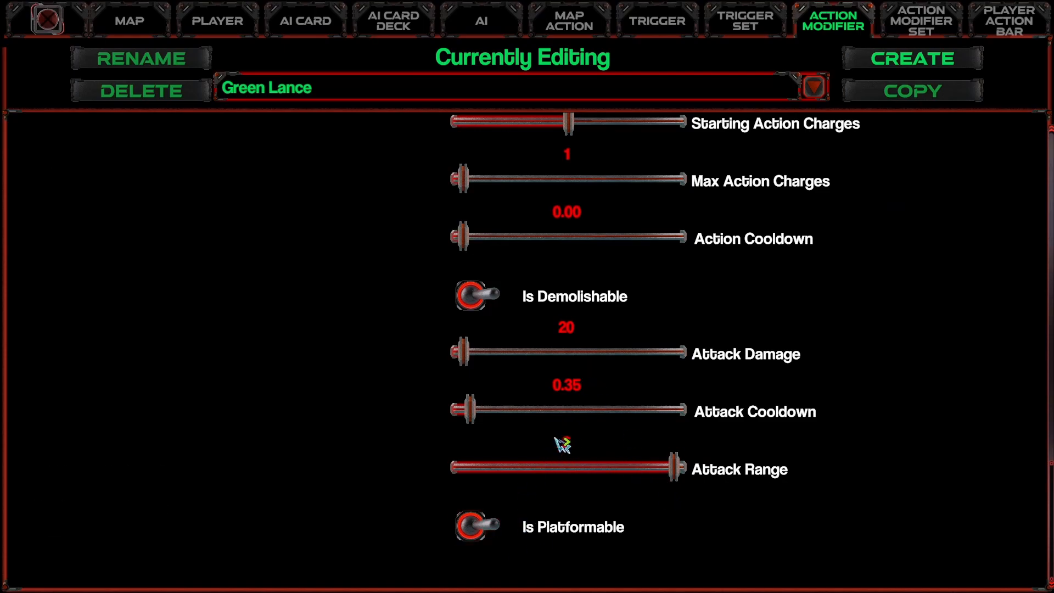
Configure the Green Lance's action charges with 30 starting charges, a maximum of 50 and an action cooldown of 3.00.
{"action": "scroll", "coordinate": [634, 405], "scroll_direction": "up", "scroll_amount": 1}
{"action": "scroll", "coordinate": [634, 404], "scroll_direction": "up", "scroll_amount": 2}
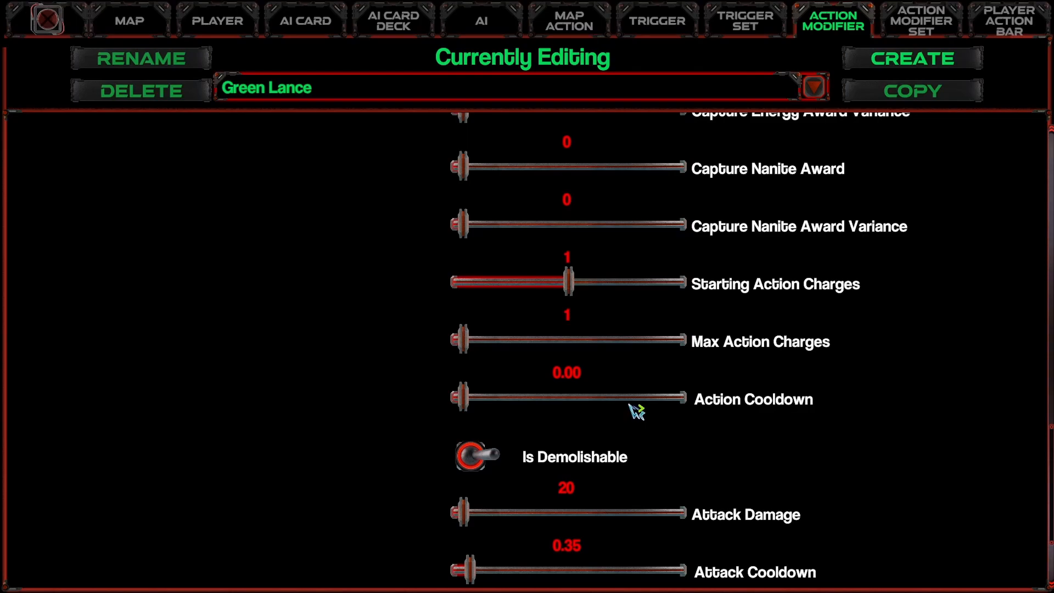
{"action": "left_click", "coordinate": [570, 274]}
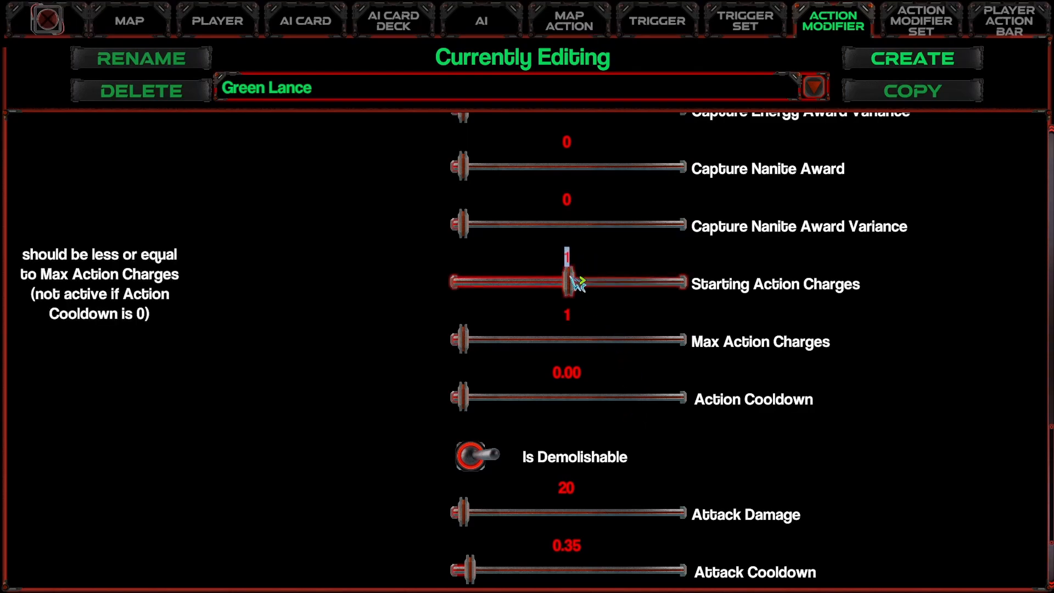
{"action": "type", "text": "30"}
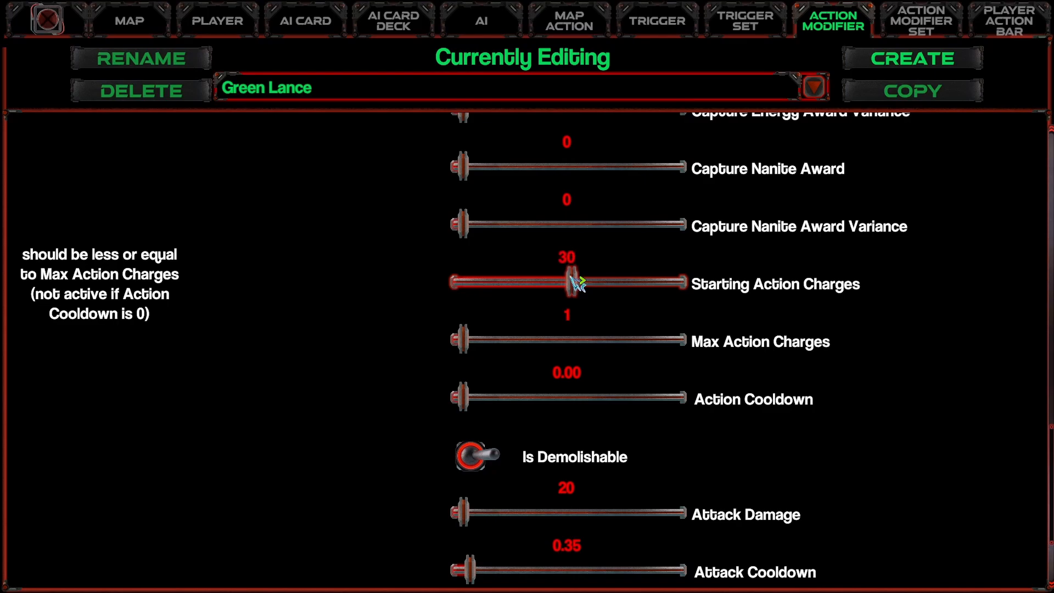
{"action": "left_click", "coordinate": [568, 315]}
{"action": "type", "text": "50"}
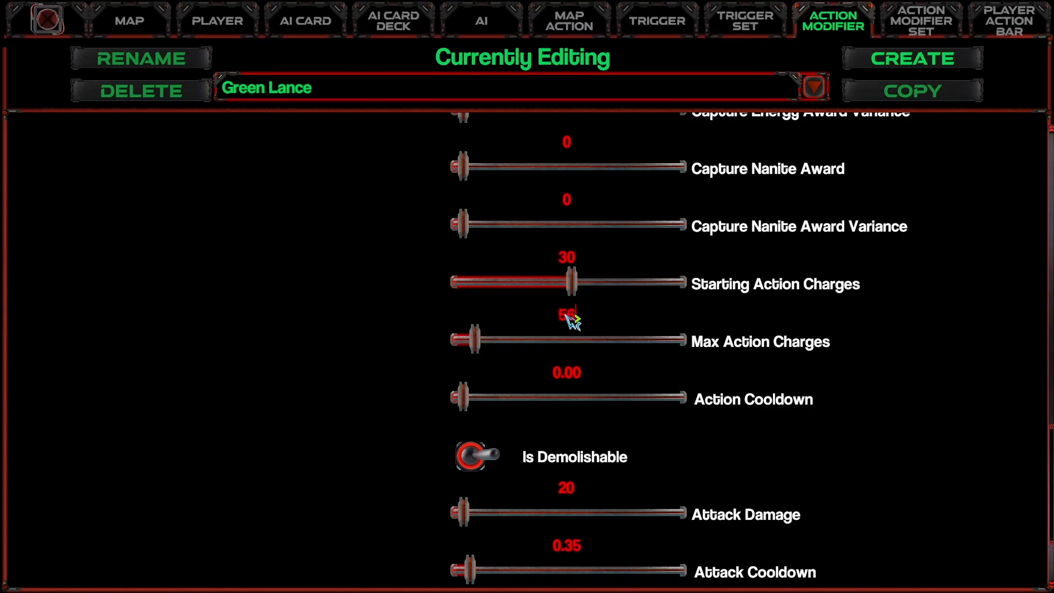
{"action": "left_click", "coordinate": [580, 369]}
{"action": "type", "text": "3.00"}
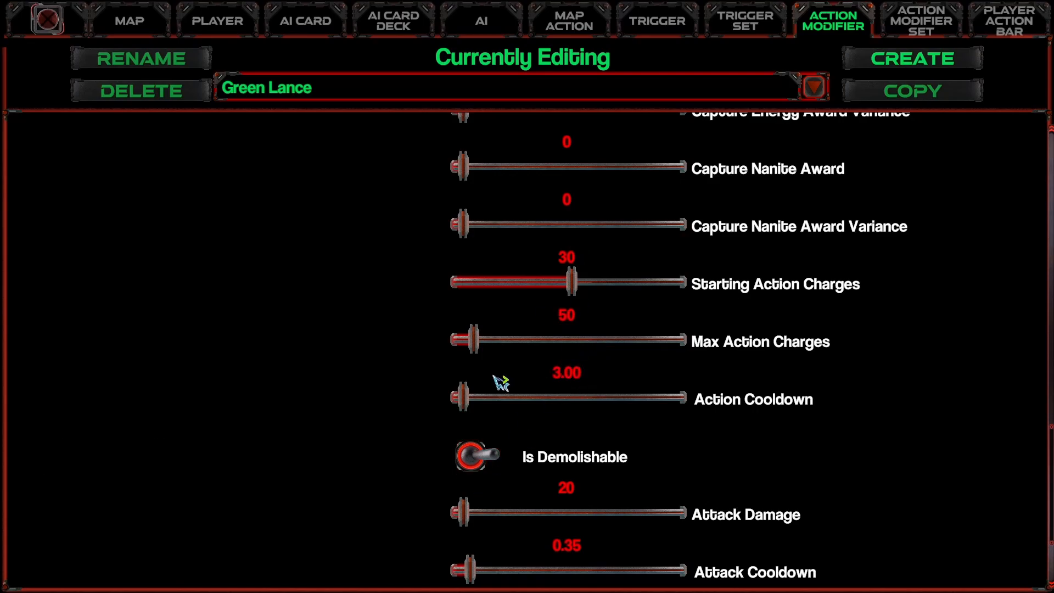
Set the capture time of the Green Lance modifier to 2.00.
{"action": "scroll", "coordinate": [394, 401], "scroll_direction": "up", "scroll_amount": 1}
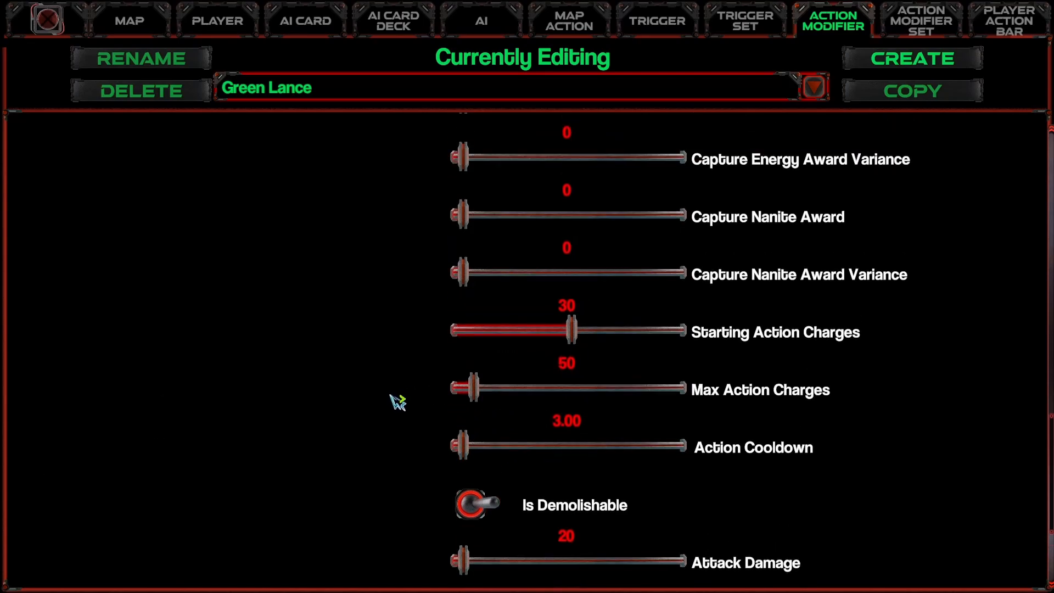
{"action": "scroll", "coordinate": [398, 402], "scroll_direction": "up", "scroll_amount": 8}
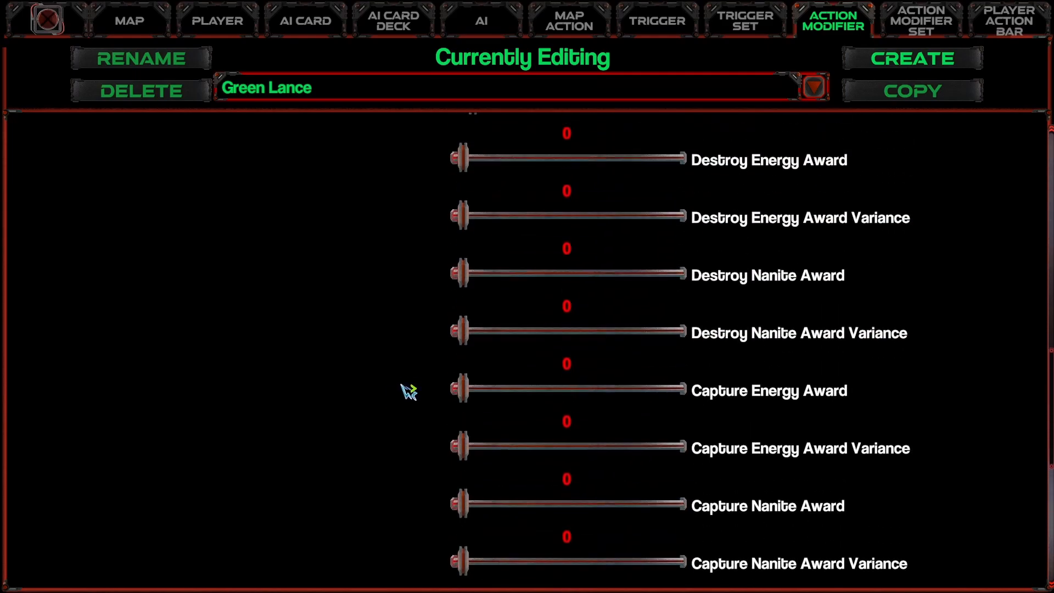
{"action": "scroll", "coordinate": [461, 401], "scroll_direction": "down", "scroll_amount": 4}
{"action": "scroll", "coordinate": [497, 402], "scroll_direction": "up", "scroll_amount": 4}
{"action": "scroll", "coordinate": [515, 416], "scroll_direction": "up", "scroll_amount": 3}
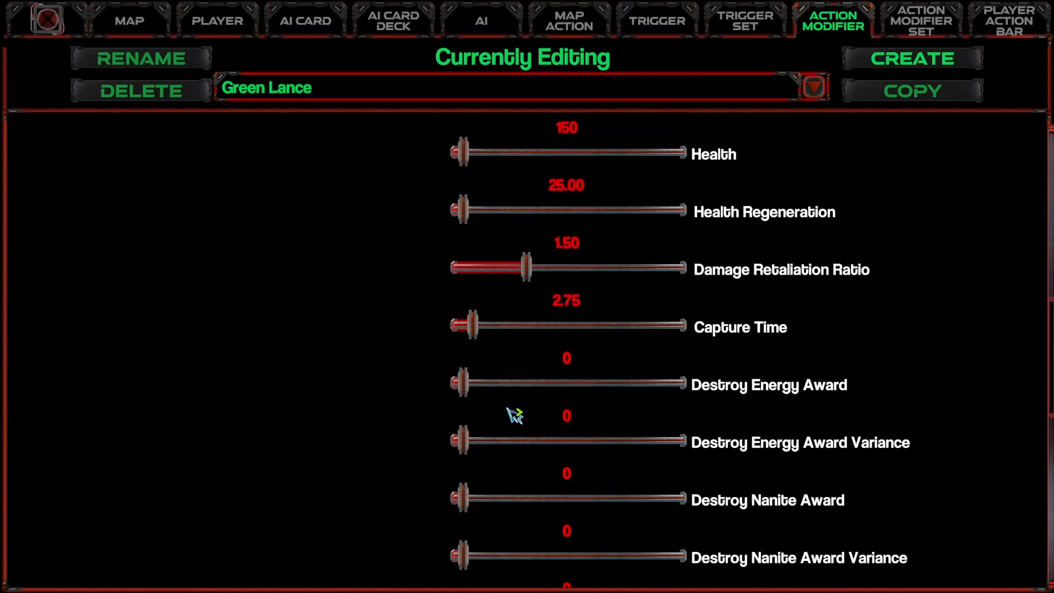
{"action": "scroll", "coordinate": [514, 416], "scroll_direction": "up", "scroll_amount": 1}
{"action": "left_click", "coordinate": [580, 336]}
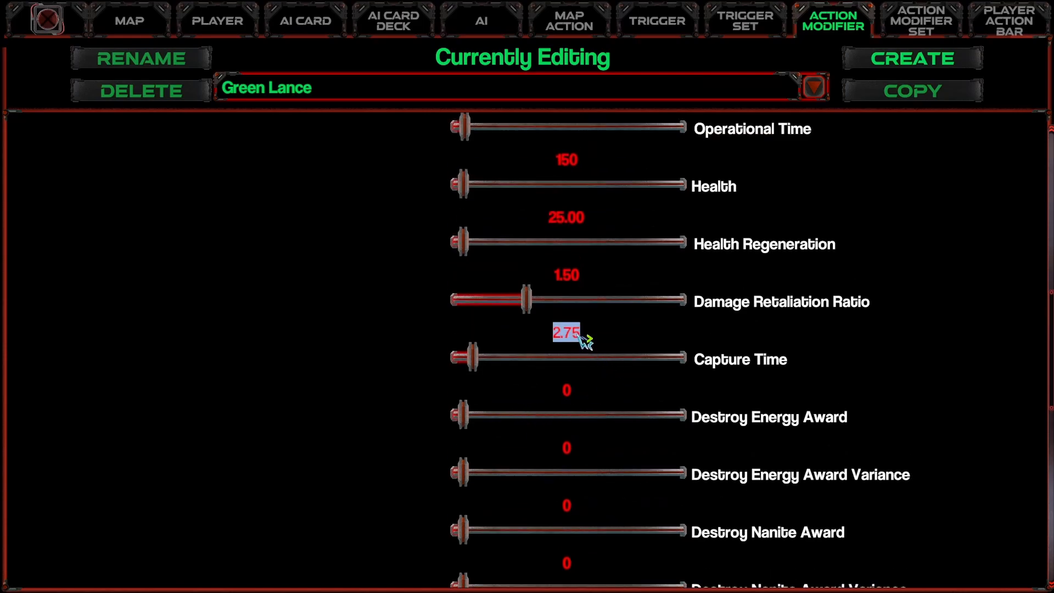
{"action": "type", "text": "2"}
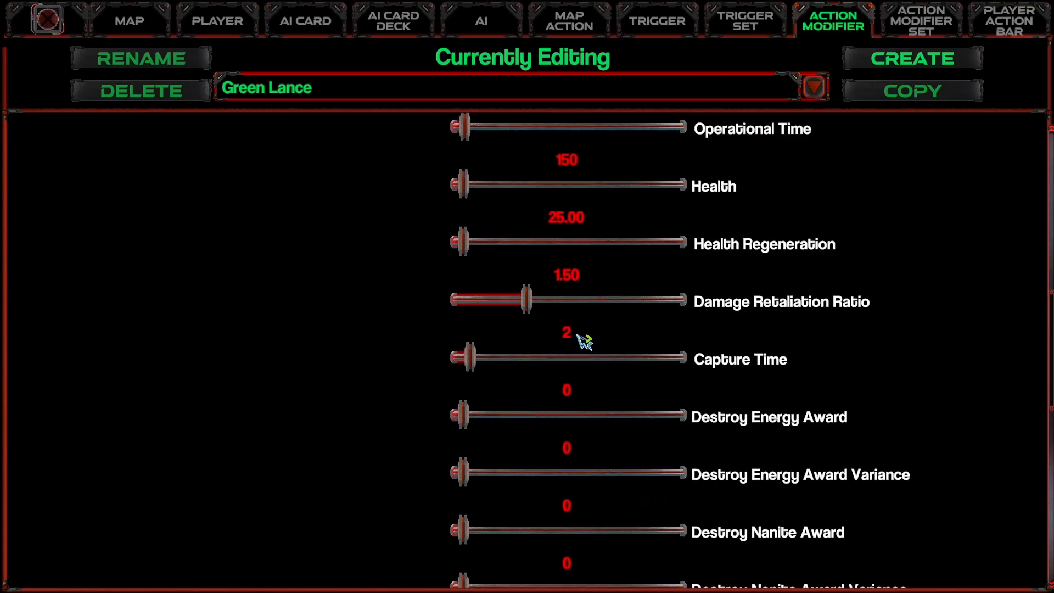
{"action": "key", "text": "Return"}
{"action": "scroll", "coordinate": [403, 374], "scroll_direction": "up", "scroll_amount": 1}
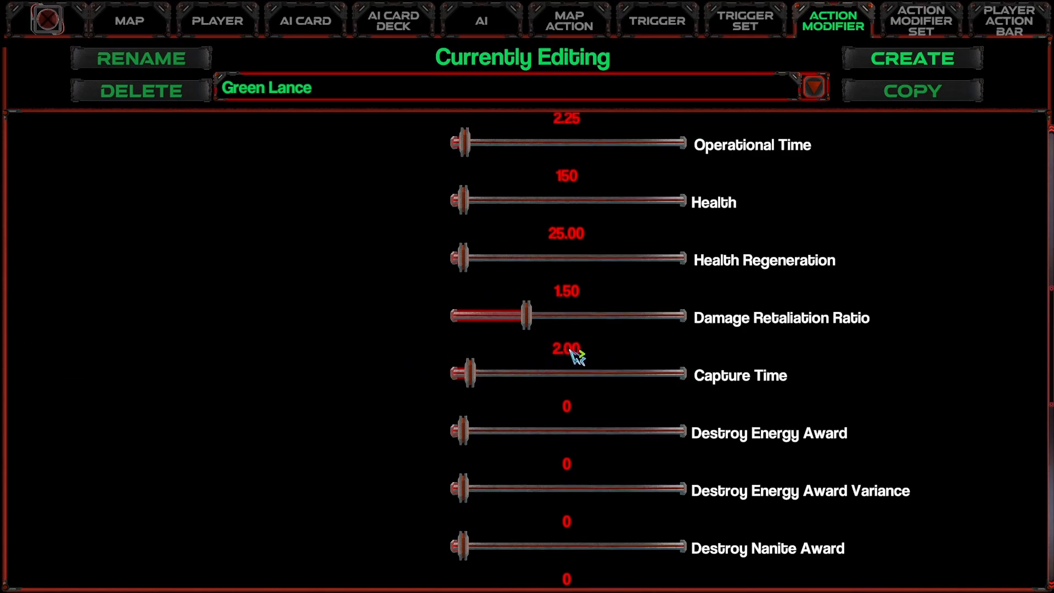
{"action": "left_click", "coordinate": [575, 357]}
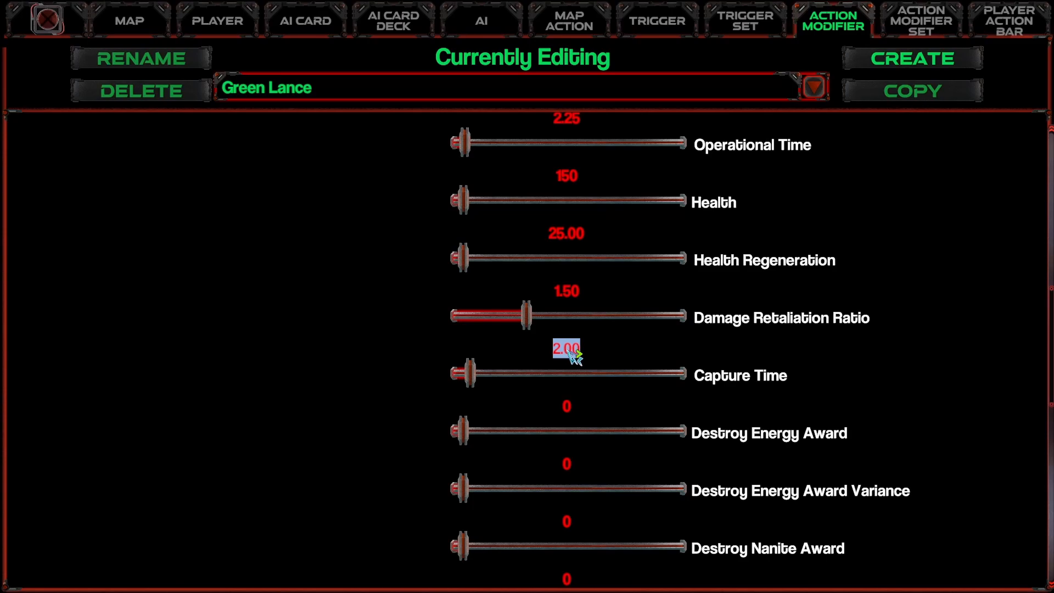
{"action": "left_click", "coordinate": [353, 354]}
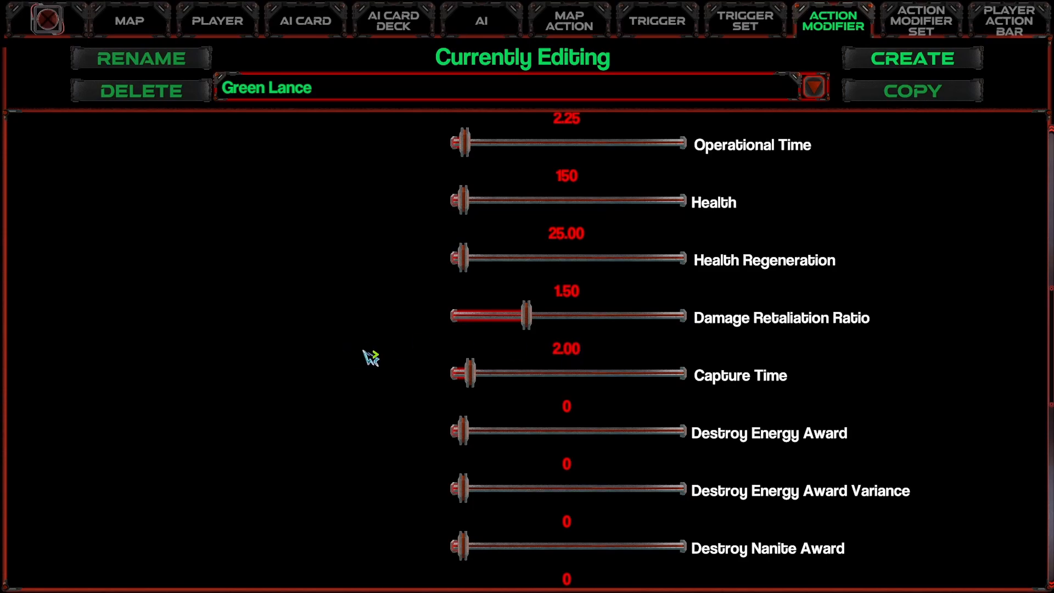
Create a new action modifier of type Shield with the asset name Green Shield.
{"action": "scroll", "coordinate": [408, 409], "scroll_direction": "up", "scroll_amount": 1}
{"action": "scroll", "coordinate": [408, 408], "scroll_direction": "up", "scroll_amount": 1}
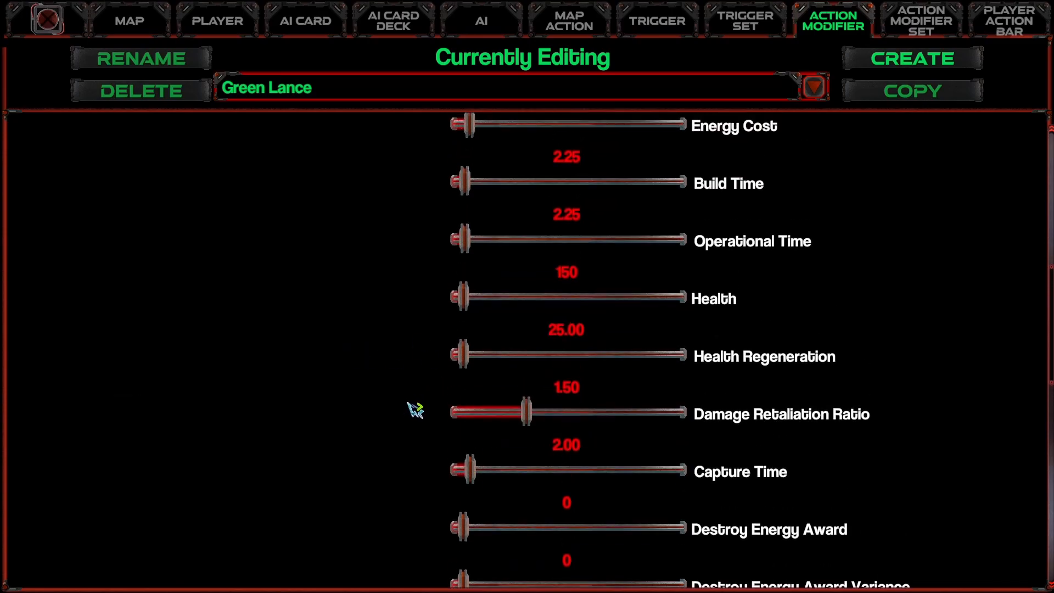
{"action": "scroll", "coordinate": [576, 397], "scroll_direction": "up", "scroll_amount": 8}
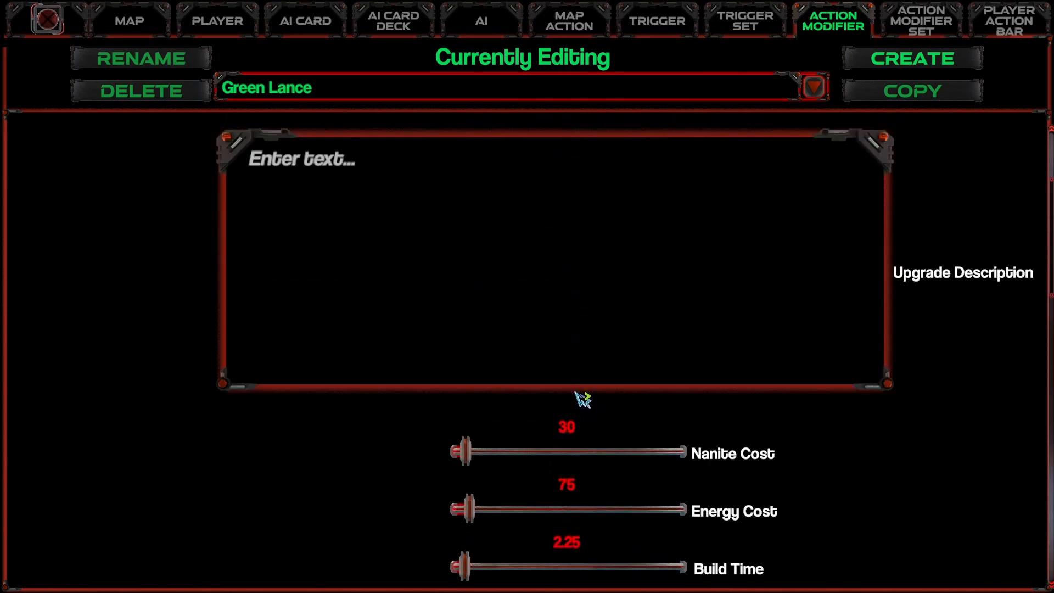
{"action": "scroll", "coordinate": [576, 392], "scroll_direction": "up", "scroll_amount": 4}
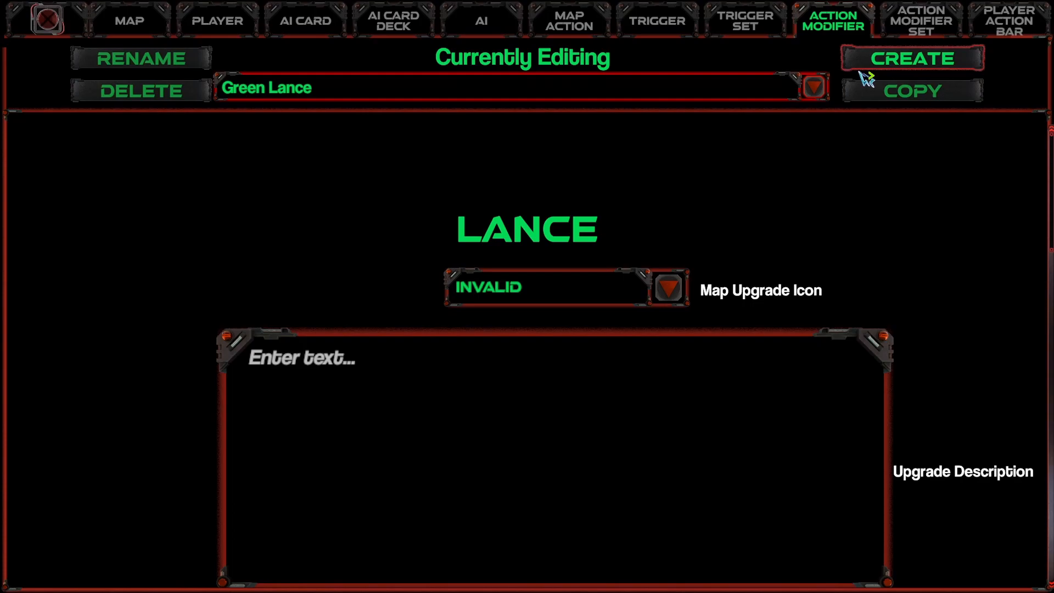
{"action": "left_click", "coordinate": [861, 70]}
{"action": "left_click", "coordinate": [453, 328]}
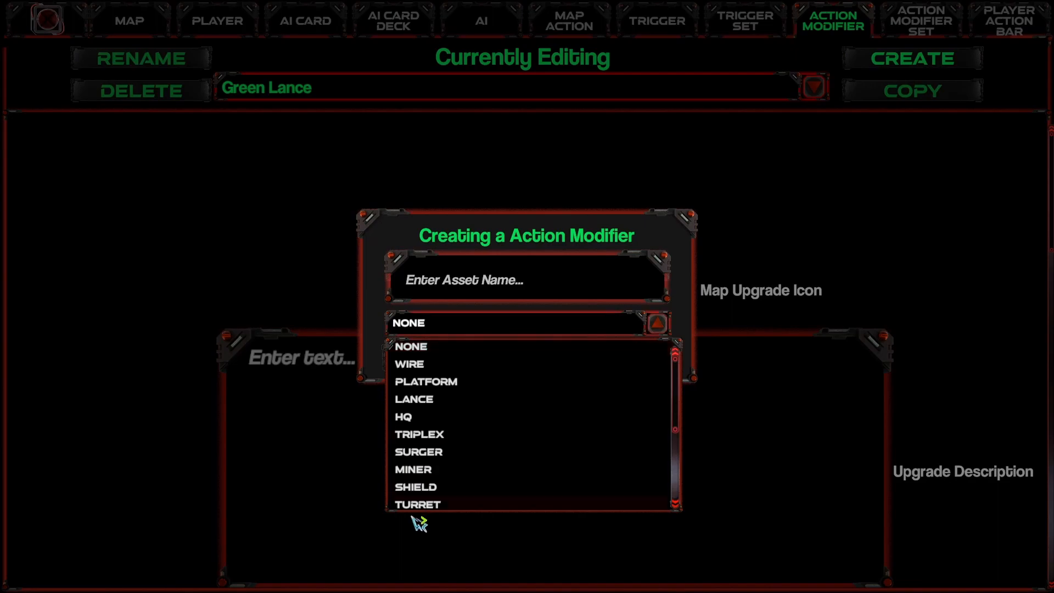
{"action": "left_click", "coordinate": [445, 491]}
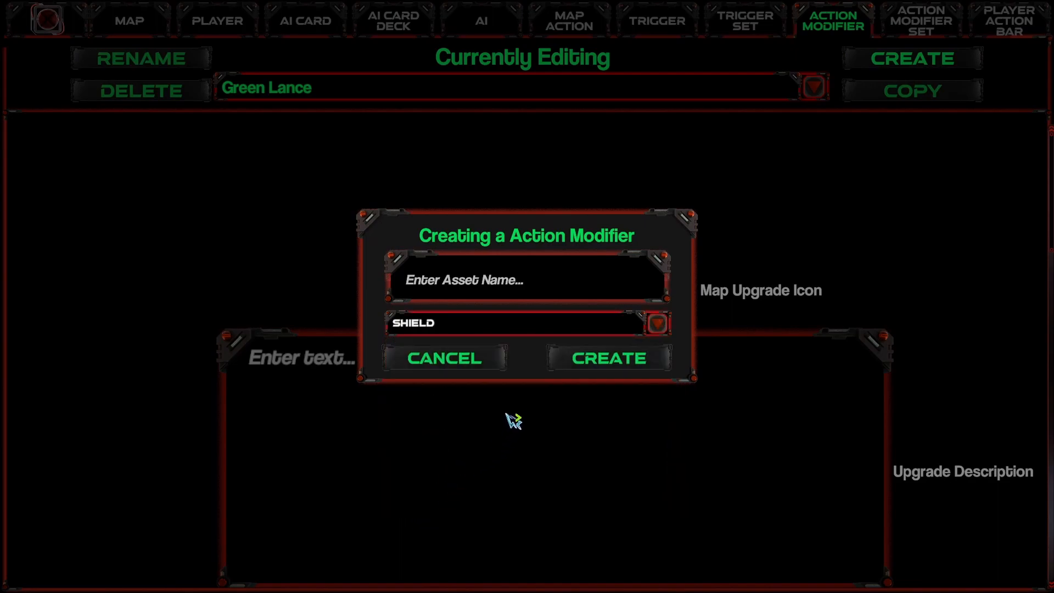
{"action": "left_click", "coordinate": [538, 291]}
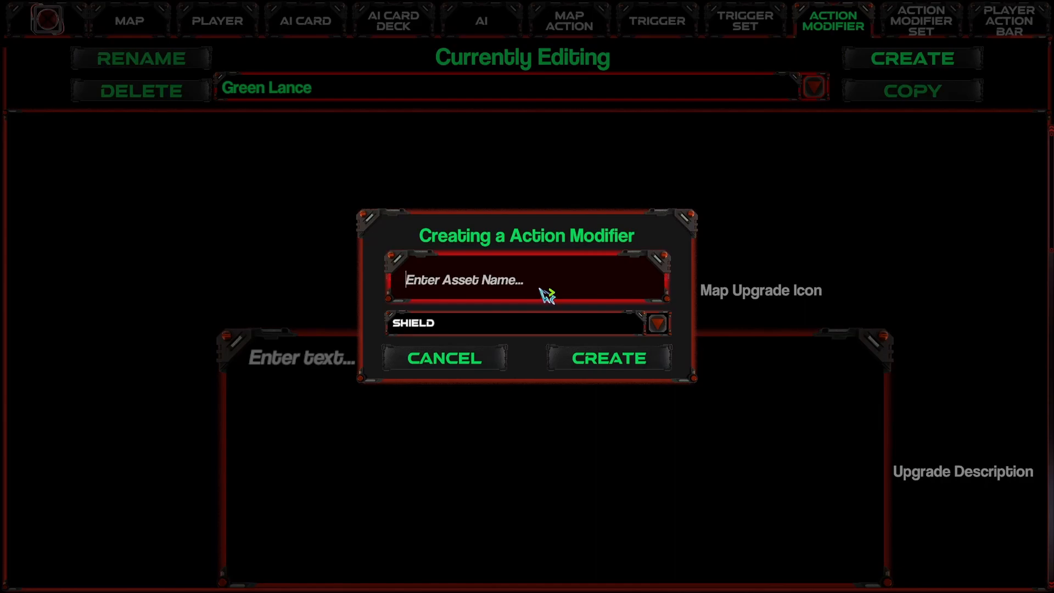
{"action": "type", "text": "Green Shield"}
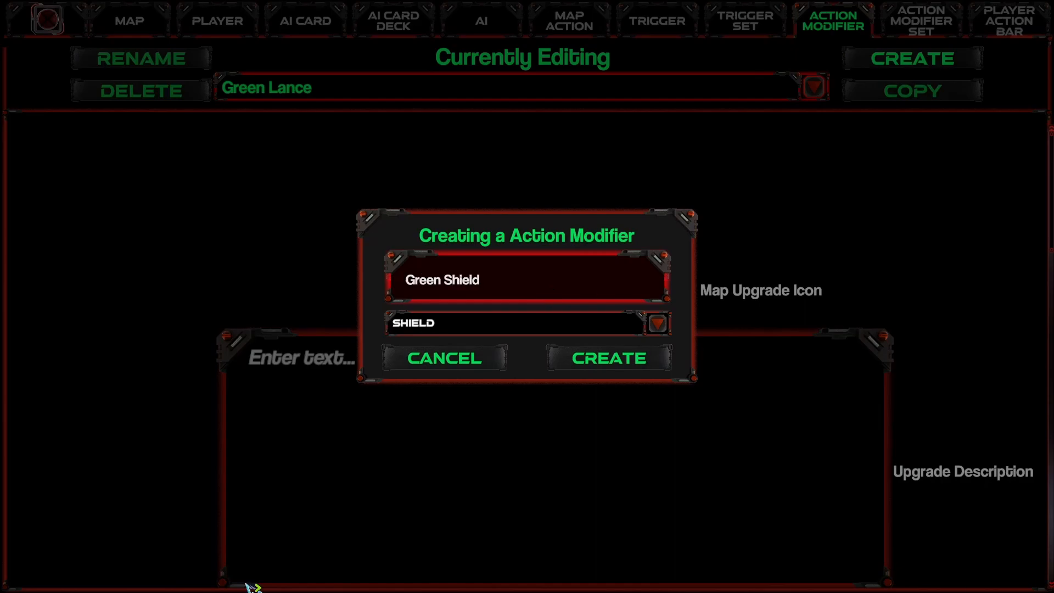
{"action": "left_click", "coordinate": [606, 360]}
Set the energy cost of the Green Shield modifier to 120.
{"action": "scroll", "coordinate": [506, 382], "scroll_direction": "down", "scroll_amount": 3}
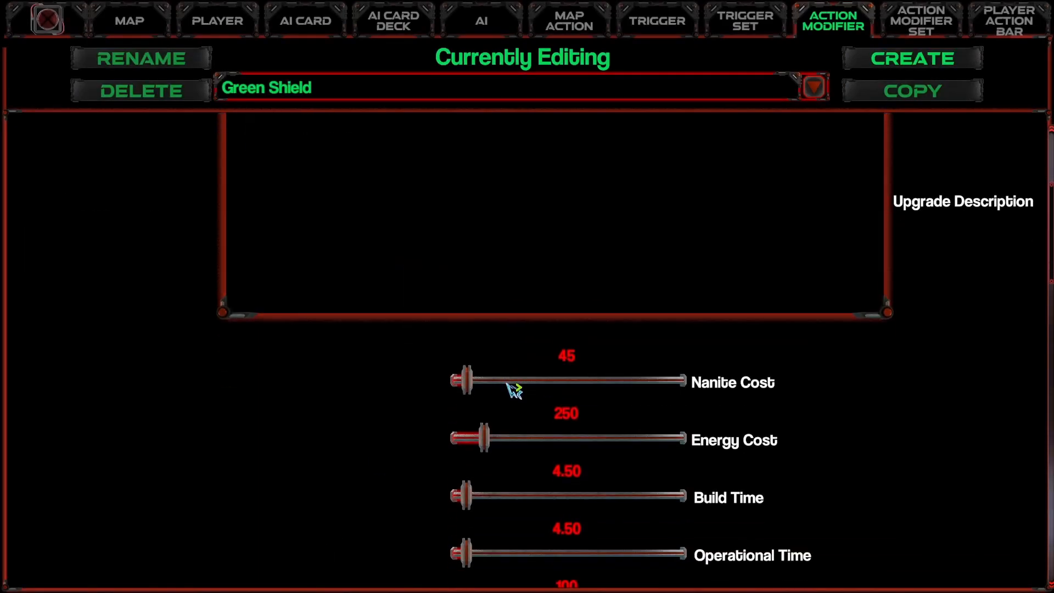
{"action": "left_click", "coordinate": [585, 308]}
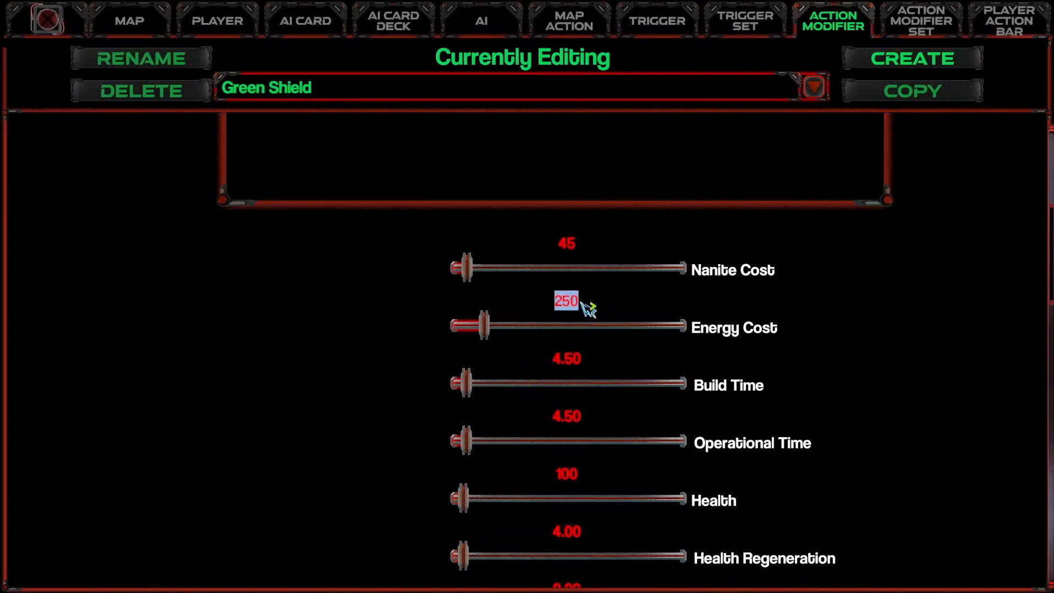
{"action": "type", "text": "120"}
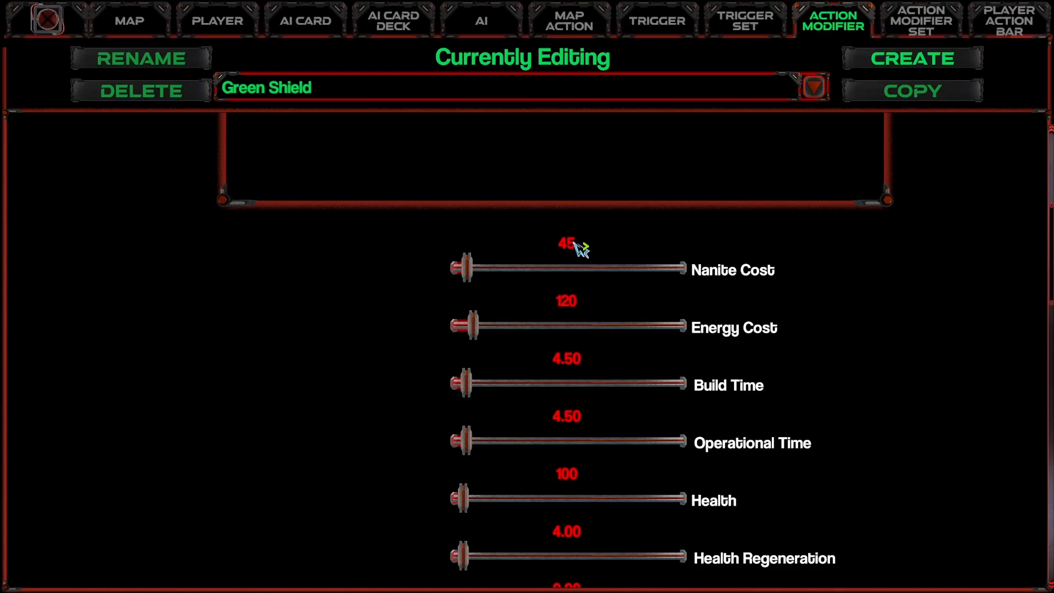
Set both the build time and the operational time of the Green Shield modifier to 2.00.
{"action": "scroll", "coordinate": [587, 365], "scroll_direction": "down", "scroll_amount": 1}
{"action": "left_click", "coordinate": [576, 317]}
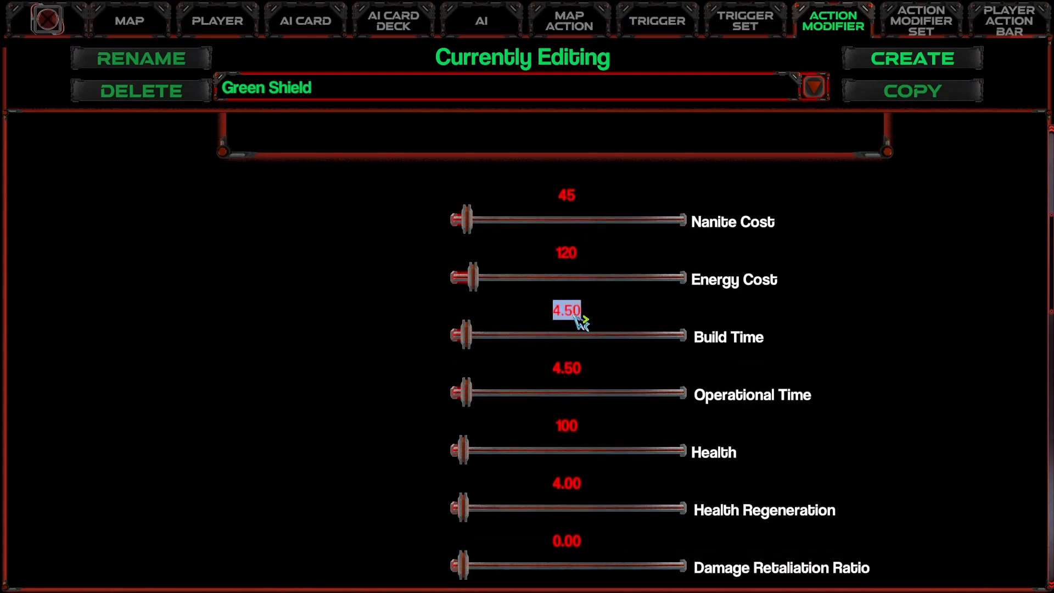
{"action": "type", "text": "2.00"}
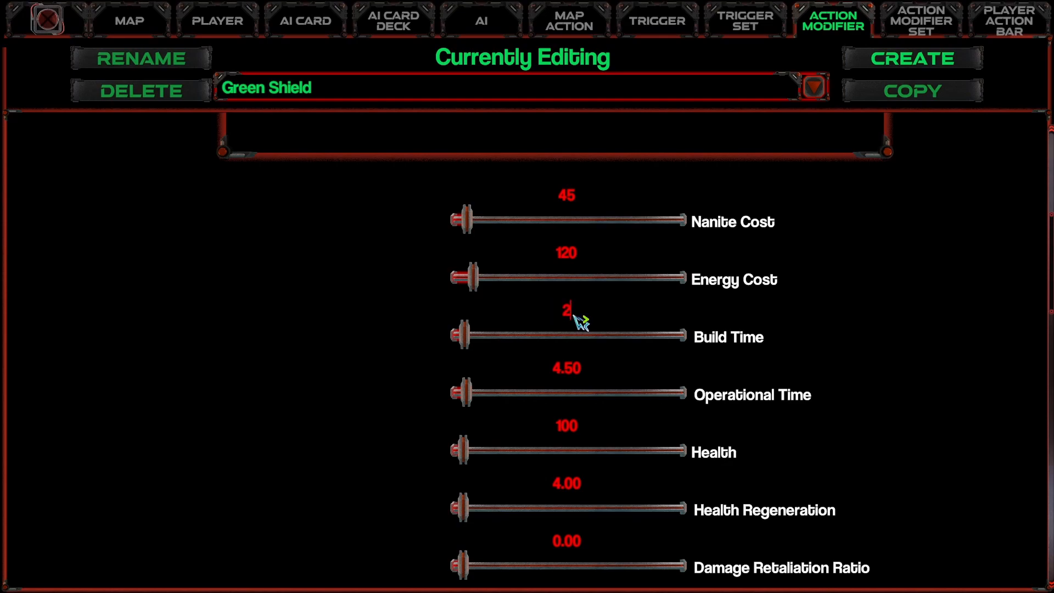
{"action": "left_click", "coordinate": [559, 373]}
{"action": "type", "text": "2.00"}
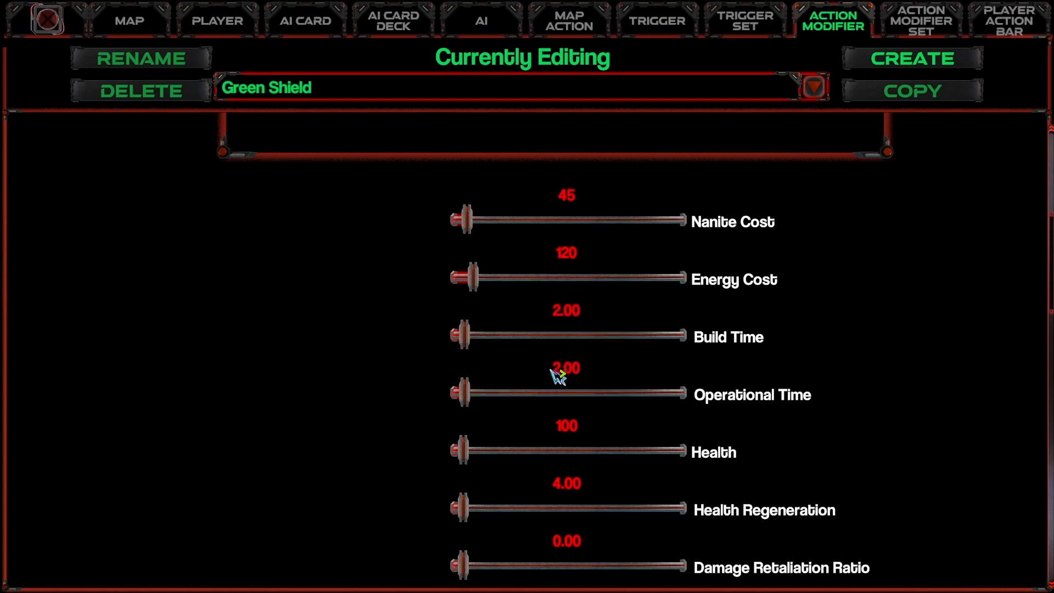
Set the Green Shield modifier's Health to 150 and its Health Regeneration to 5.00.
{"action": "scroll", "coordinate": [571, 393], "scroll_direction": "down", "scroll_amount": 1}
{"action": "left_click", "coordinate": [577, 397]}
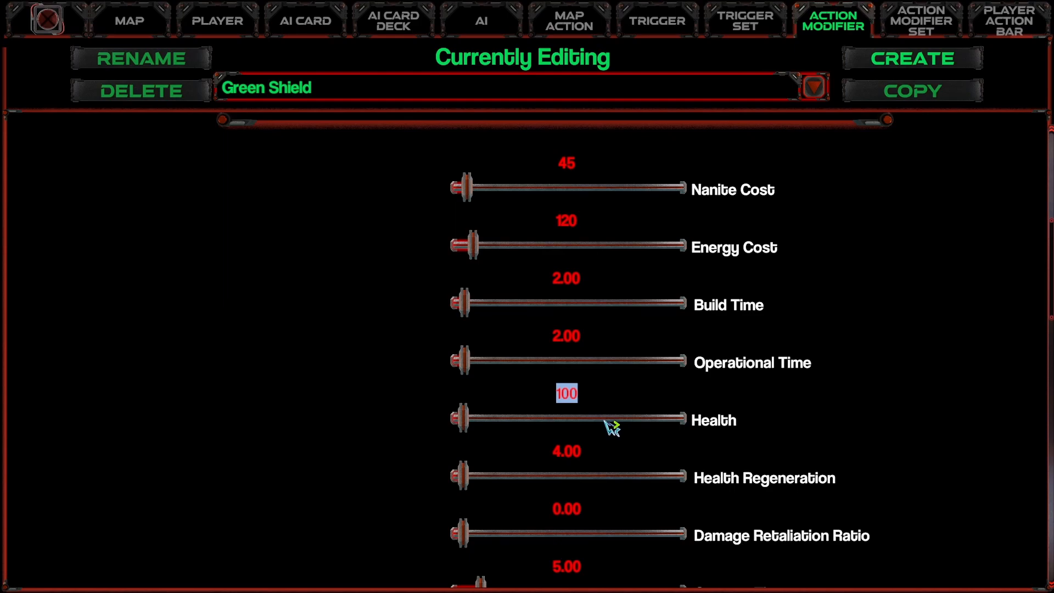
{"action": "type", "text": "150"}
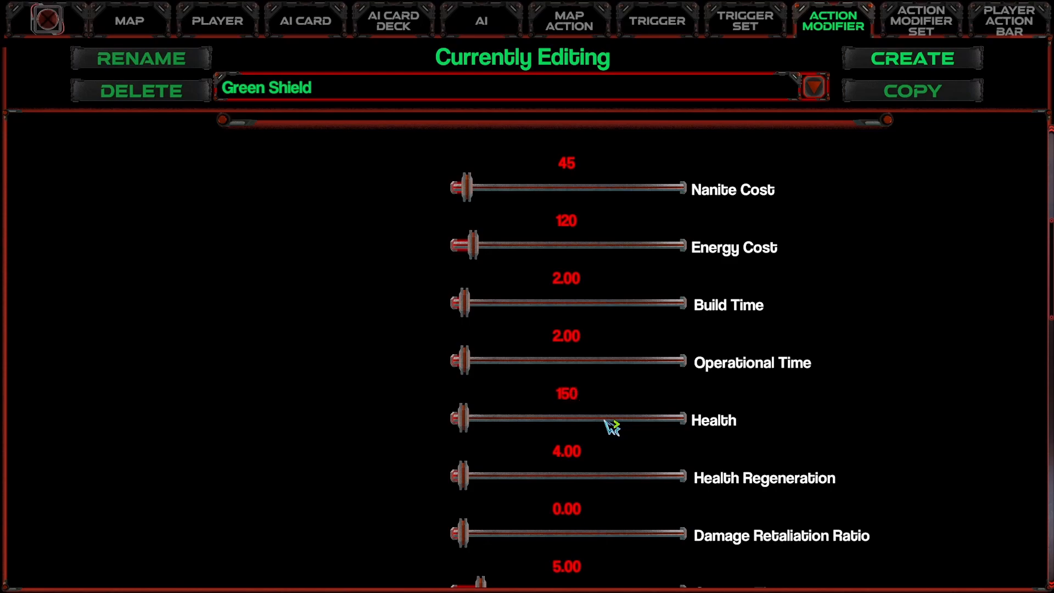
{"action": "scroll", "coordinate": [611, 427], "scroll_direction": "down", "scroll_amount": 1}
{"action": "left_click", "coordinate": [575, 405]}
{"action": "type", "text": "5.00"}
Set the Green Shield's Damage Retaliation Ratio to 0.90 and open its Capture Time for editing.
{"action": "scroll", "coordinate": [582, 412], "scroll_direction": "down", "scroll_amount": 2}
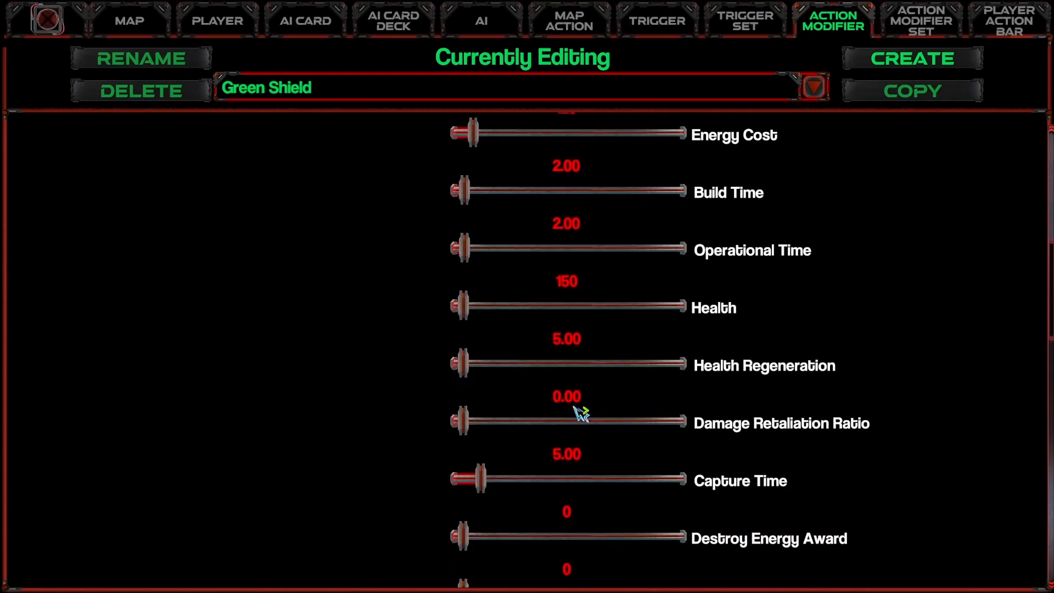
{"action": "left_click", "coordinate": [576, 404]}
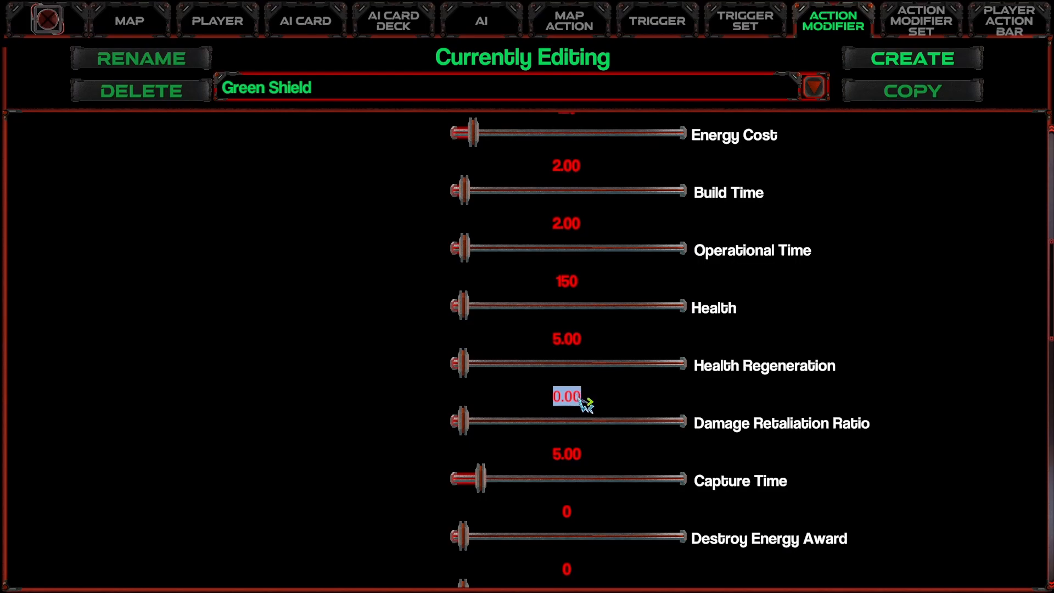
{"action": "type", "text": "5.00"}
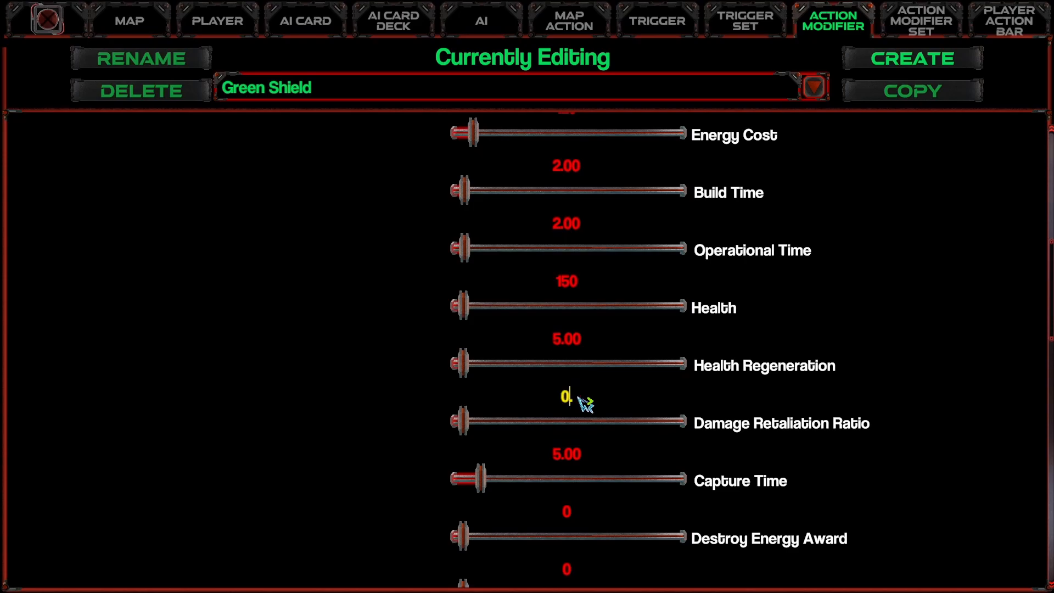
{"action": "left_click", "coordinate": [569, 395]}
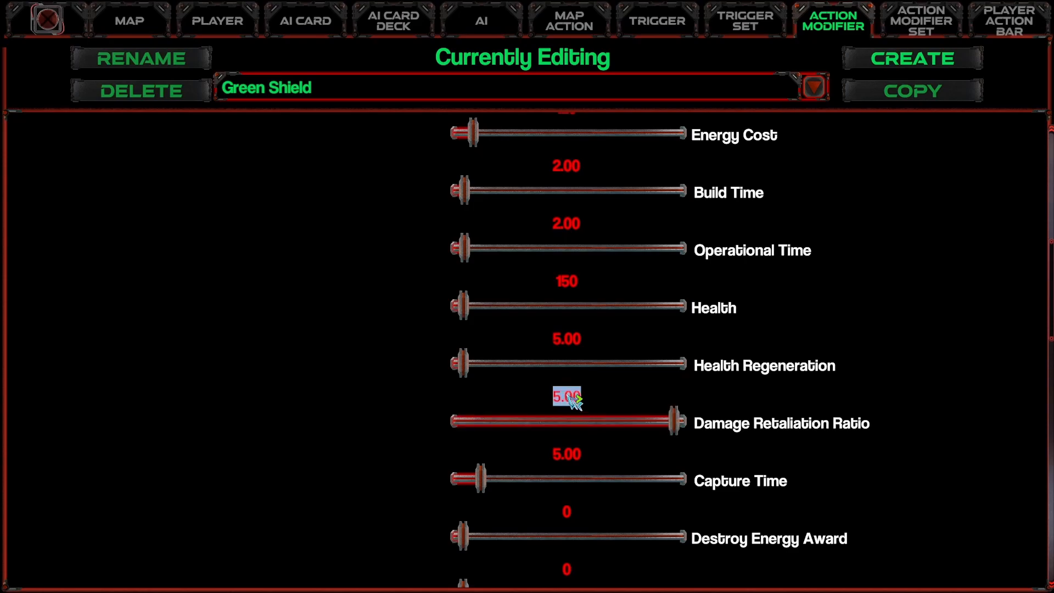
{"action": "type", "text": "0.90"}
{"action": "scroll", "coordinate": [582, 409], "scroll_direction": "down", "scroll_amount": 1}
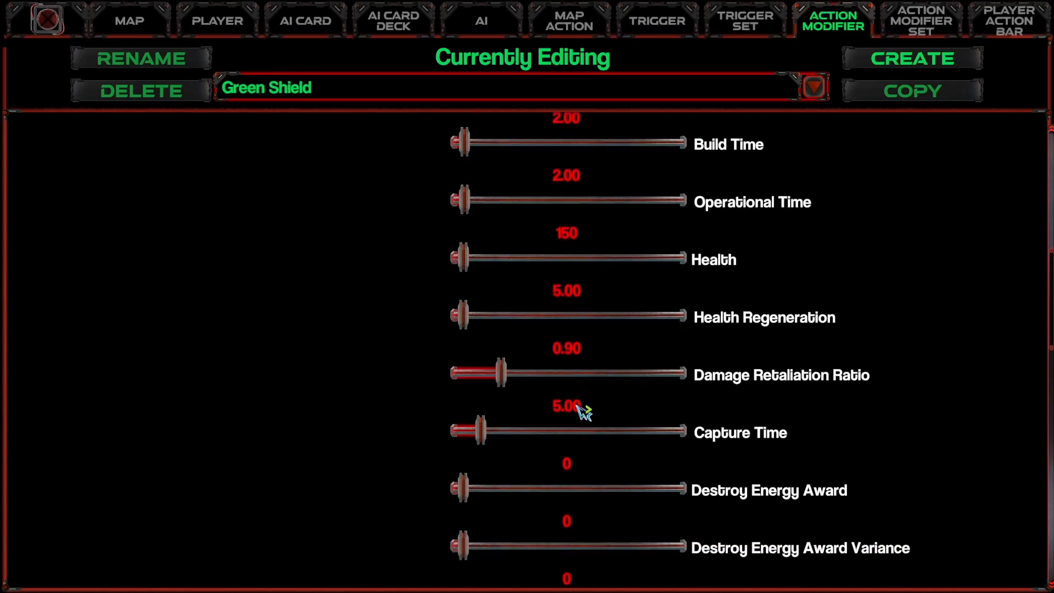
{"action": "left_click", "coordinate": [581, 410]}
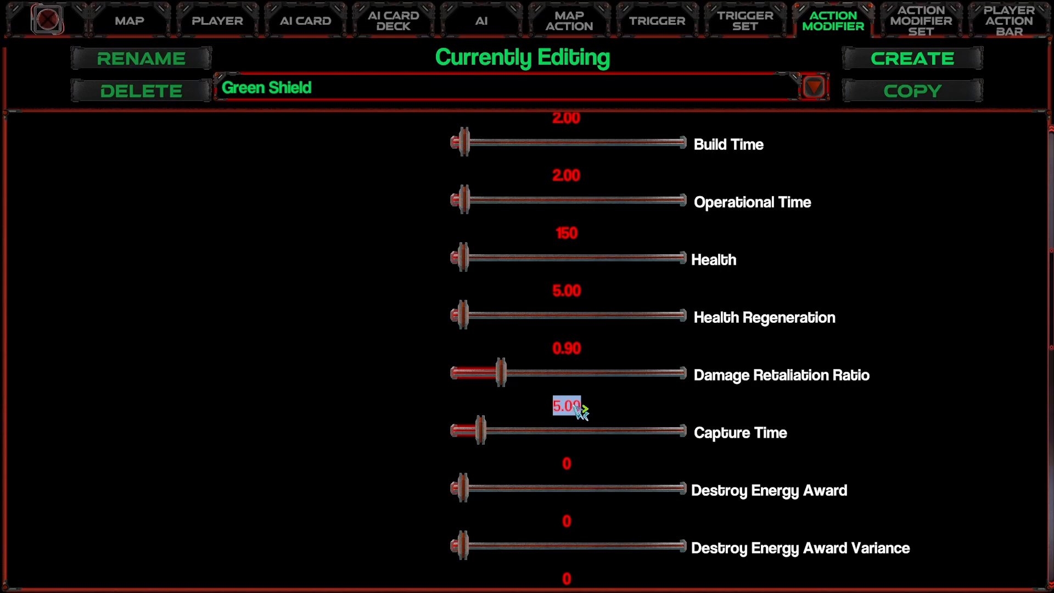
Set the Green Shield's Starting Action Charges to 10 and its Max Action Charges to 15.
{"action": "scroll", "coordinate": [404, 419], "scroll_direction": "down", "scroll_amount": 5}
{"action": "scroll", "coordinate": [739, 301], "scroll_direction": "down", "scroll_amount": 4}
{"action": "left_click", "coordinate": [566, 409]}
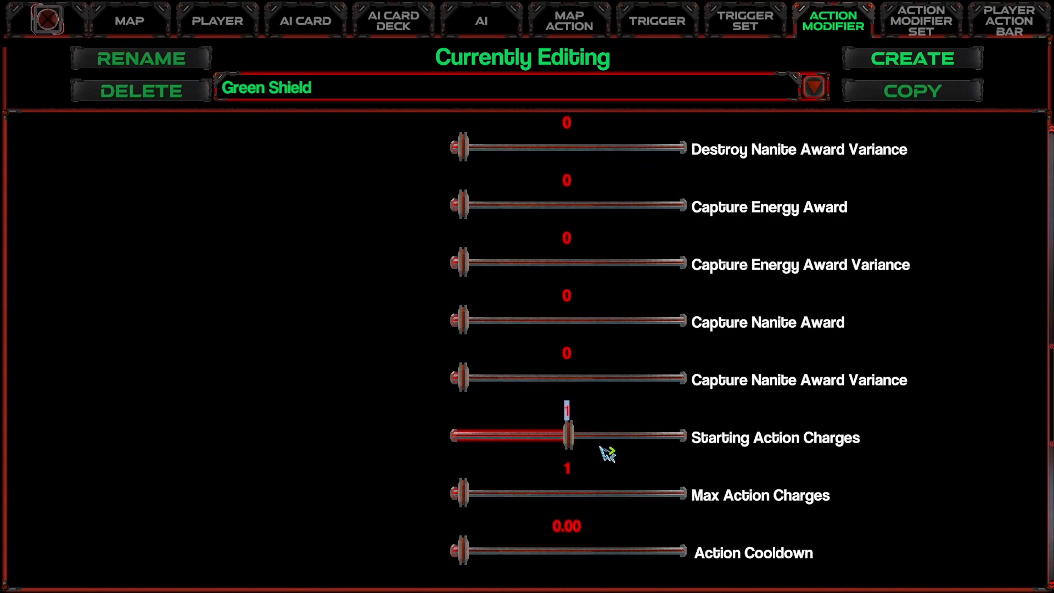
{"action": "type", "text": "10"}
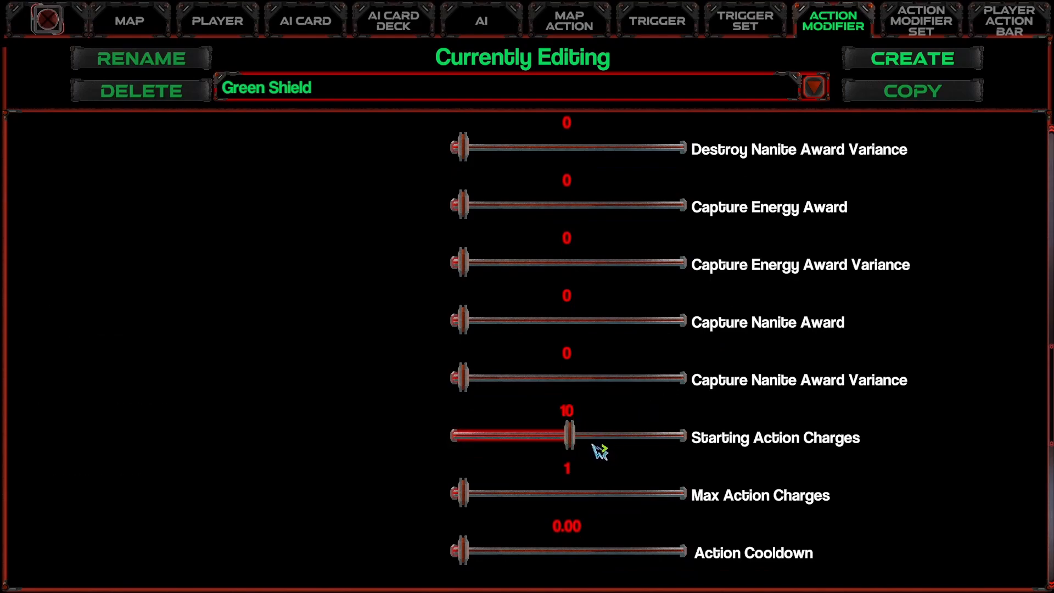
{"action": "left_click", "coordinate": [566, 466]}
{"action": "type", "text": "15"}
Set the Action Cooldown of the Green Shield modifier to 15.00.
{"action": "scroll", "coordinate": [571, 473], "scroll_direction": "down", "scroll_amount": 2}
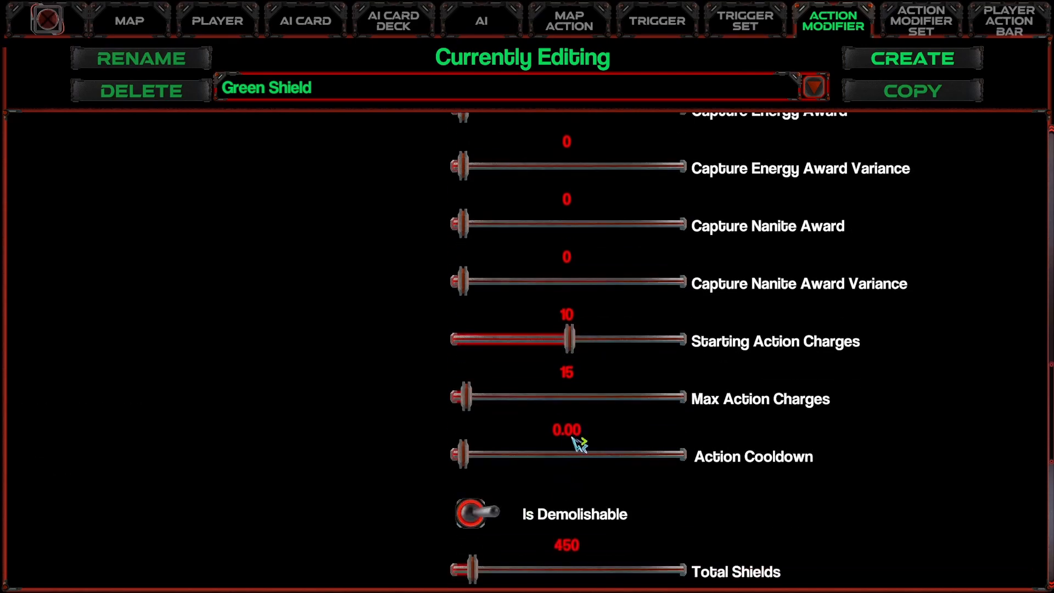
{"action": "left_click", "coordinate": [570, 434]}
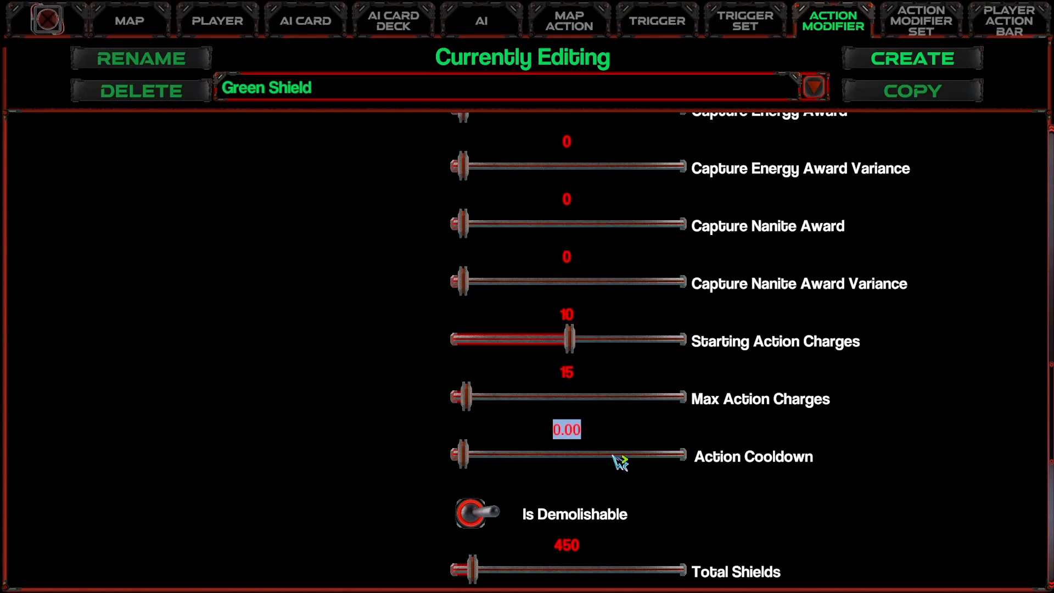
{"action": "type", "text": "15"}
{"action": "key", "text": "Return"}
Set the Green Shield's Total Shields to 150 and its Shield Regeneration to 75.00.
{"action": "scroll", "coordinate": [619, 463], "scroll_direction": "down", "scroll_amount": 4}
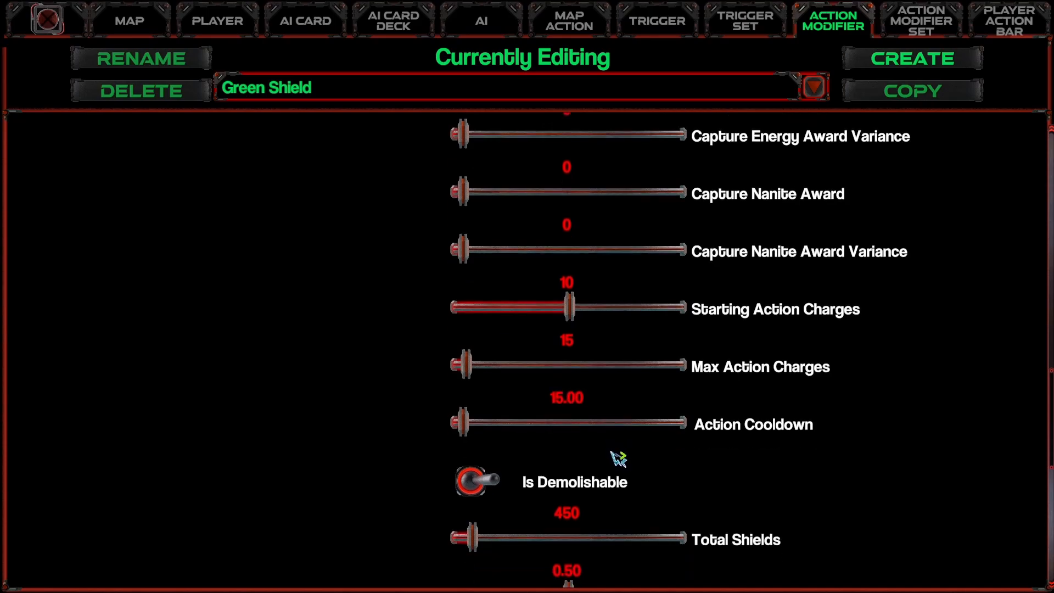
{"action": "left_click", "coordinate": [572, 339]}
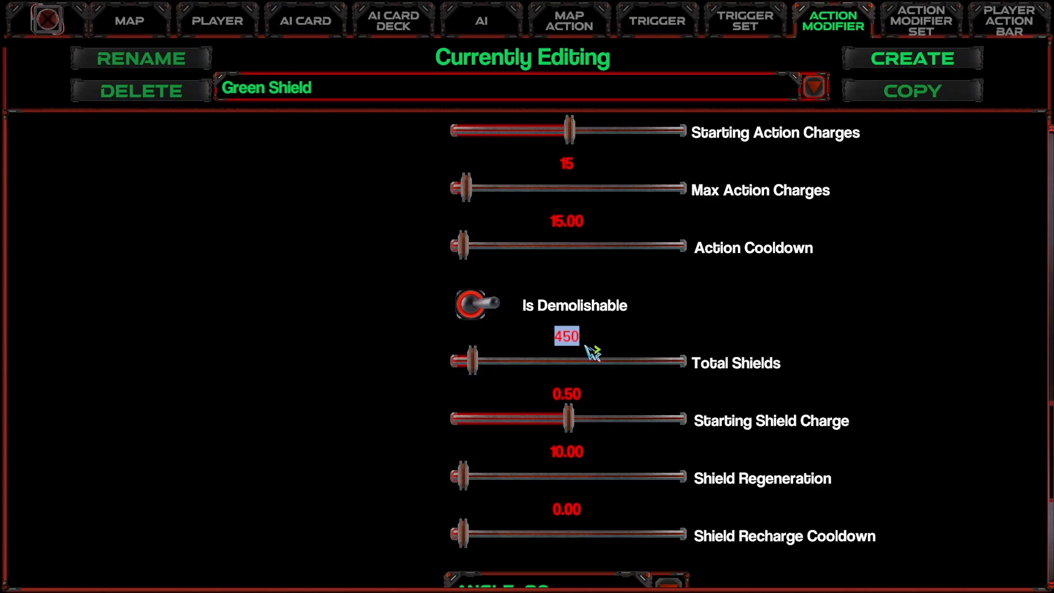
{"action": "type", "text": "150"}
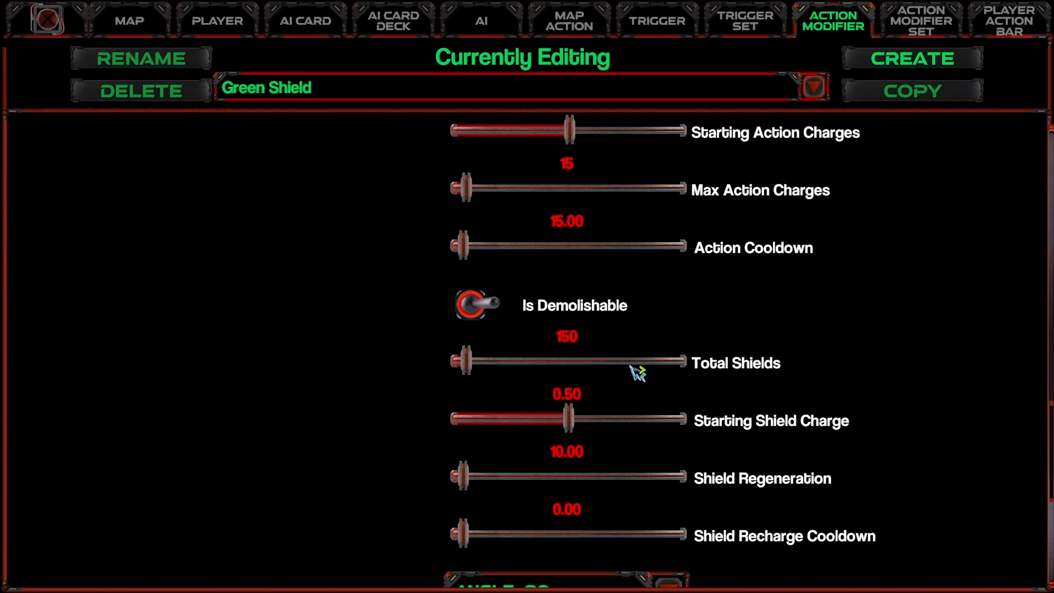
{"action": "left_click", "coordinate": [571, 456]}
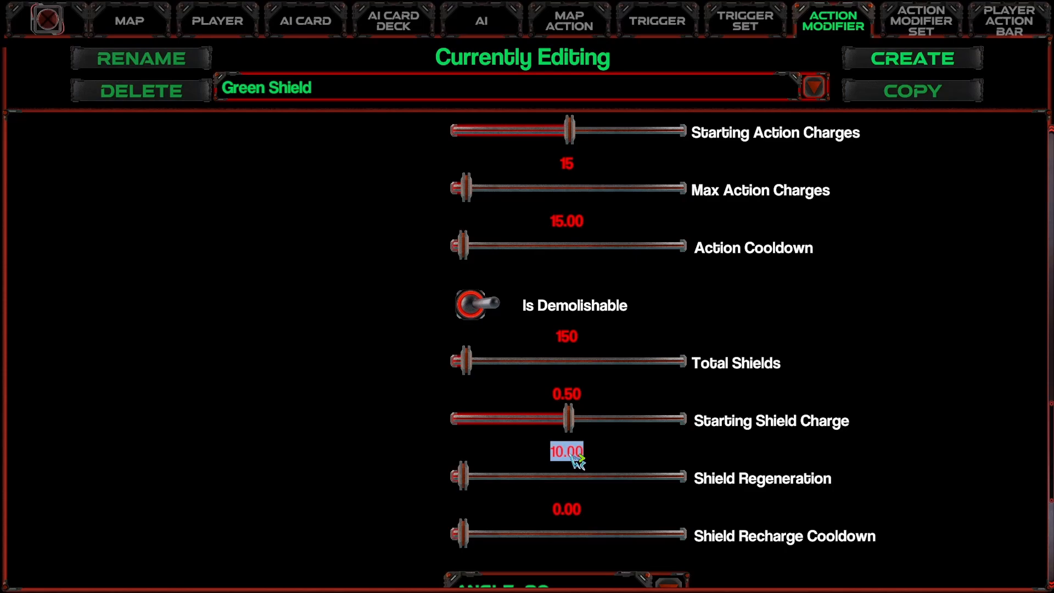
{"action": "type", "text": "75"}
{"action": "key", "text": "Return"}
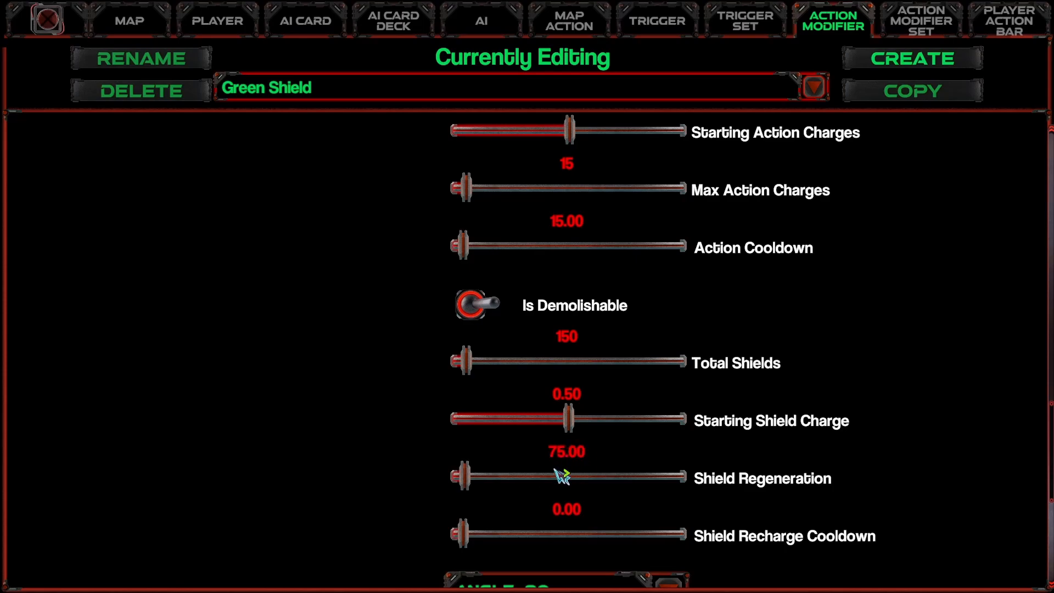
{"action": "left_click", "coordinate": [574, 460]}
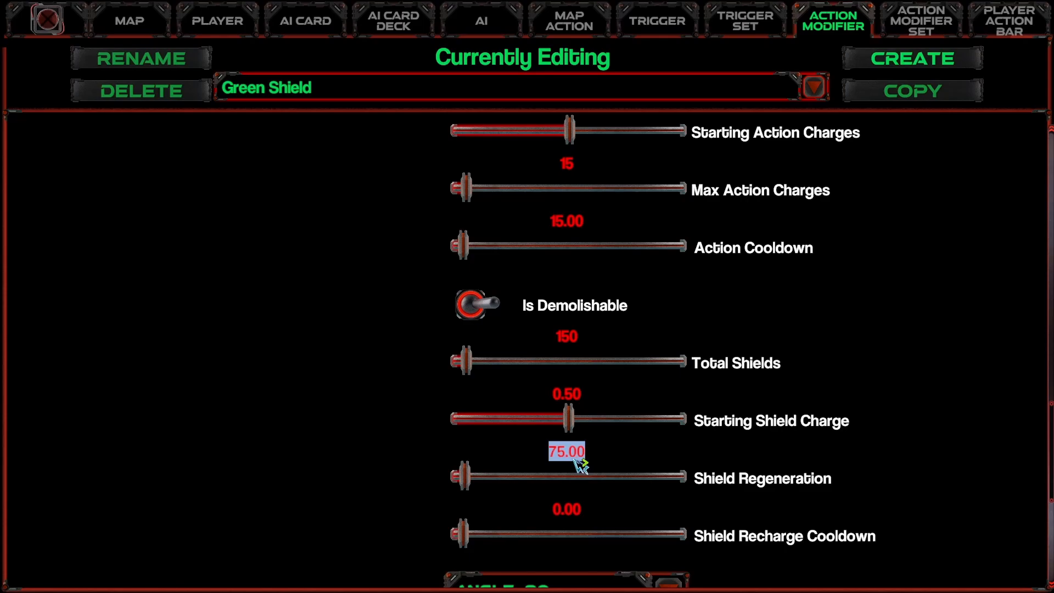
Set the Starting Shield Charge of the Green Shield modifier to 0.80.
{"action": "left_click", "coordinate": [574, 400]}
{"action": "type", "text": "09"}
{"action": "left_click", "coordinate": [572, 395]}
{"action": "type", "text": "08"}
{"action": "left_click", "coordinate": [572, 395]}
{"action": "type", "text": "0.8"}
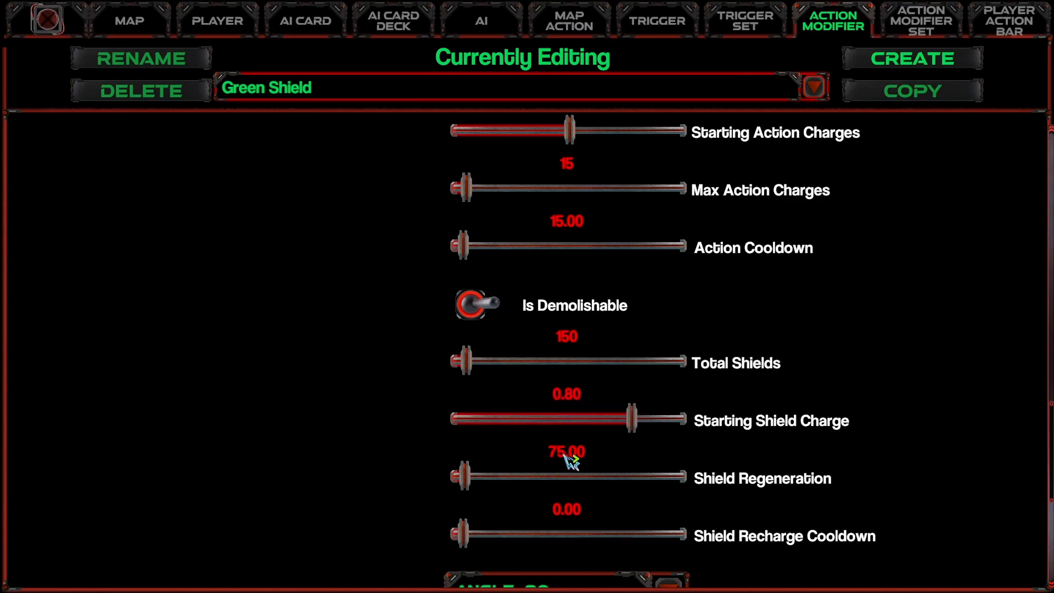
Try a Shield Regeneration of 65.00 for the Green Shield and restore it to 75.00.
{"action": "left_click", "coordinate": [570, 460]}
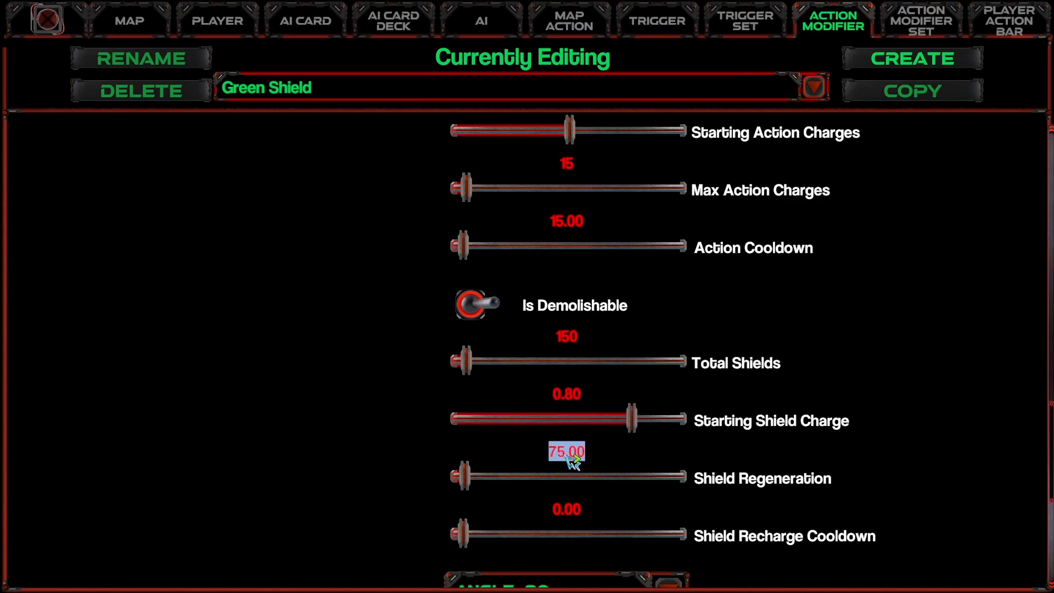
{"action": "type", "text": "65"}
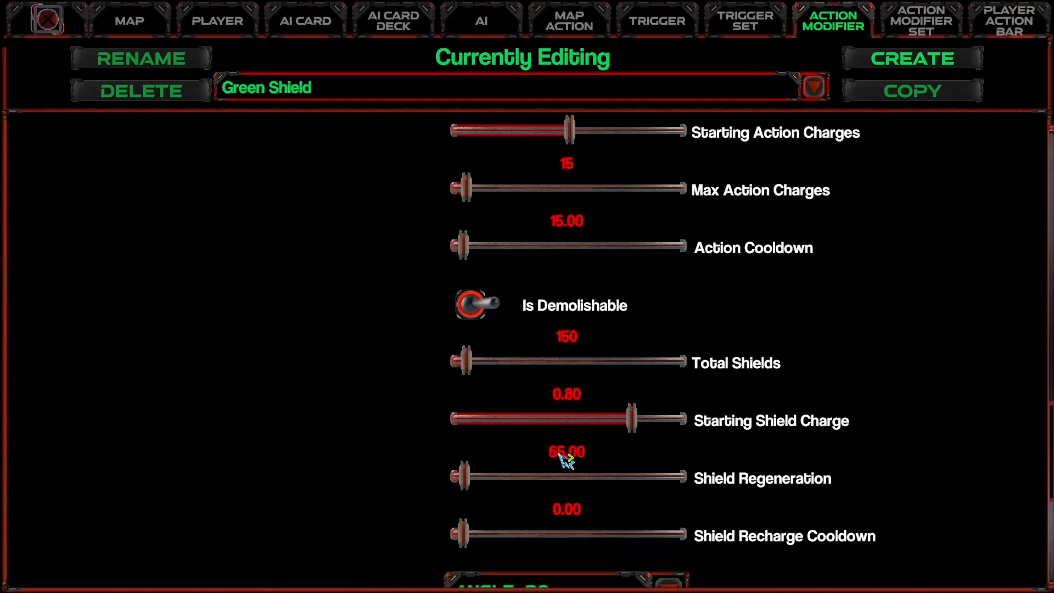
{"action": "scroll", "coordinate": [577, 461], "scroll_direction": "down", "scroll_amount": 2}
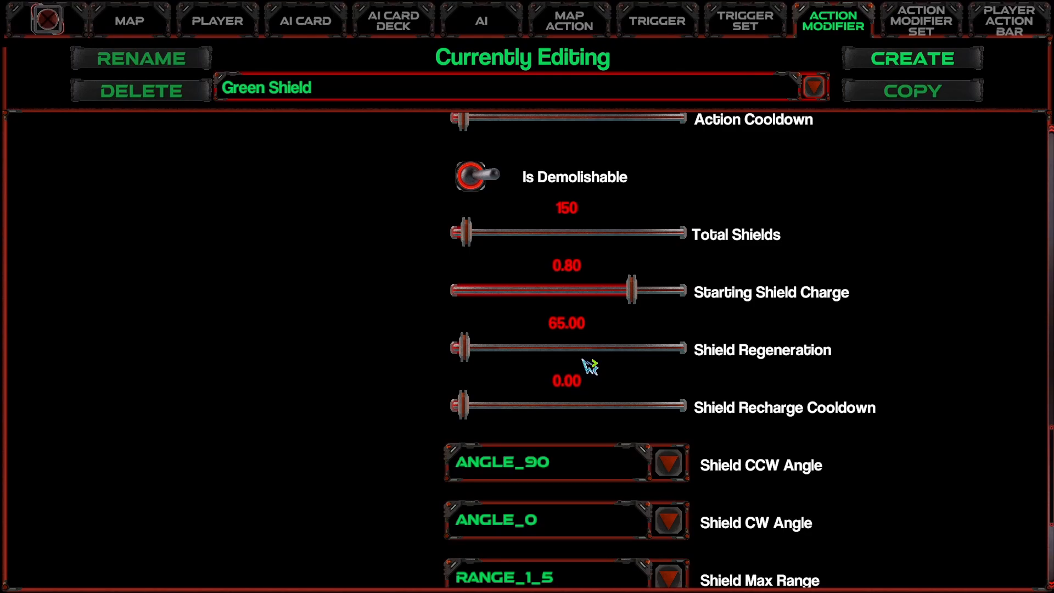
{"action": "left_click", "coordinate": [581, 329]}
{"action": "type", "text": "75"}
{"action": "key", "text": "Return"}
Set the Shield Recharge Cooldown of the Green Shield modifier to 0.40.
{"action": "left_click", "coordinate": [561, 383]}
{"action": "type", "text": "03"}
{"action": "key", "text": "BackSpace"}
{"action": "type", "text": ".6"}
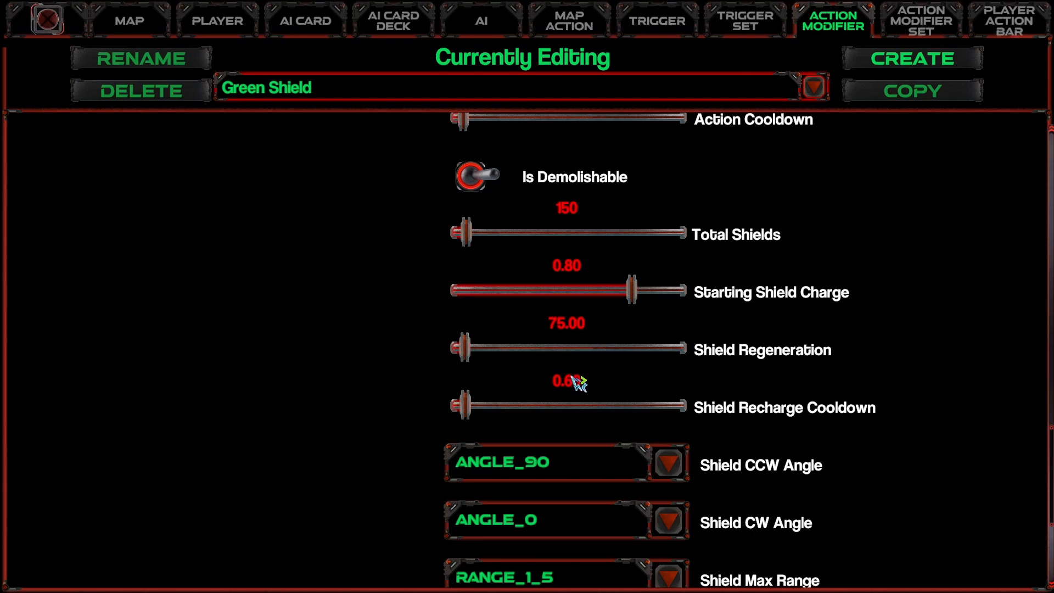
{"action": "left_click", "coordinate": [575, 382]}
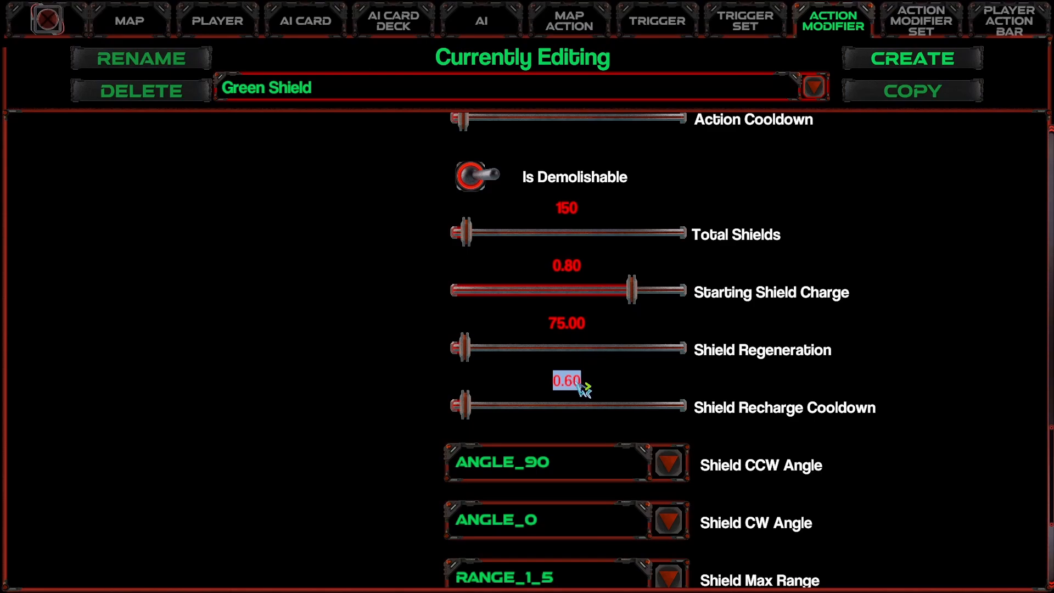
{"action": "type", "text": "0.40"}
Set the Green Shield's counter-clockwise coverage angle (Shield CCW Angle) to ANGLE_0.
{"action": "scroll", "coordinate": [574, 414], "scroll_direction": "down", "scroll_amount": 1}
{"action": "scroll", "coordinate": [678, 442], "scroll_direction": "down", "scroll_amount": 4}
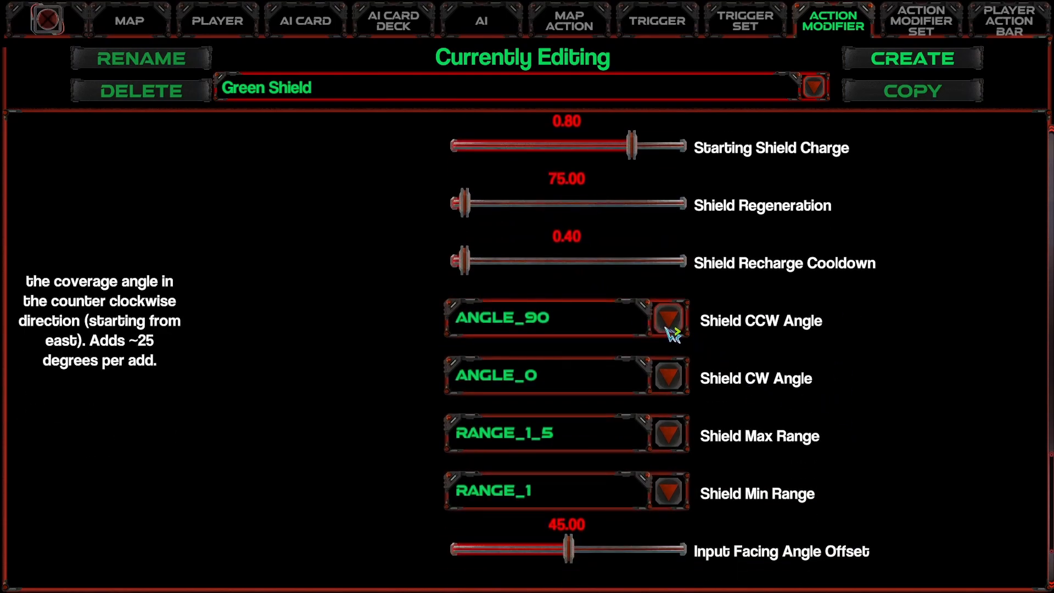
{"action": "left_click", "coordinate": [670, 330]}
{"action": "left_click", "coordinate": [571, 44]}
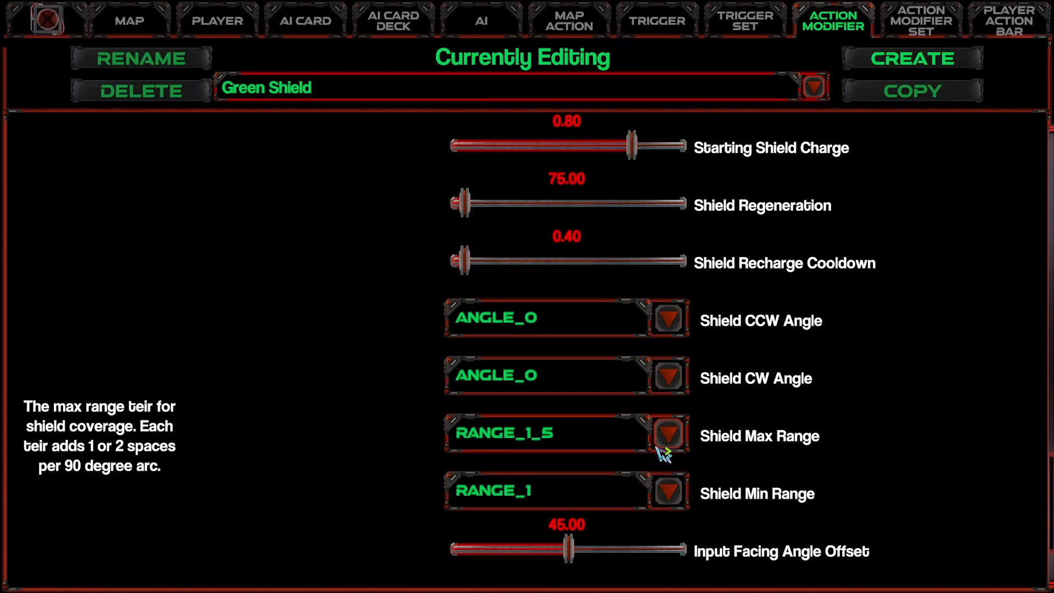
Set the Green Shield's minimum and maximum shield ranges to RANGE_0 and its Input Facing Angle Offset to 0.00.
{"action": "left_click", "coordinate": [670, 490]}
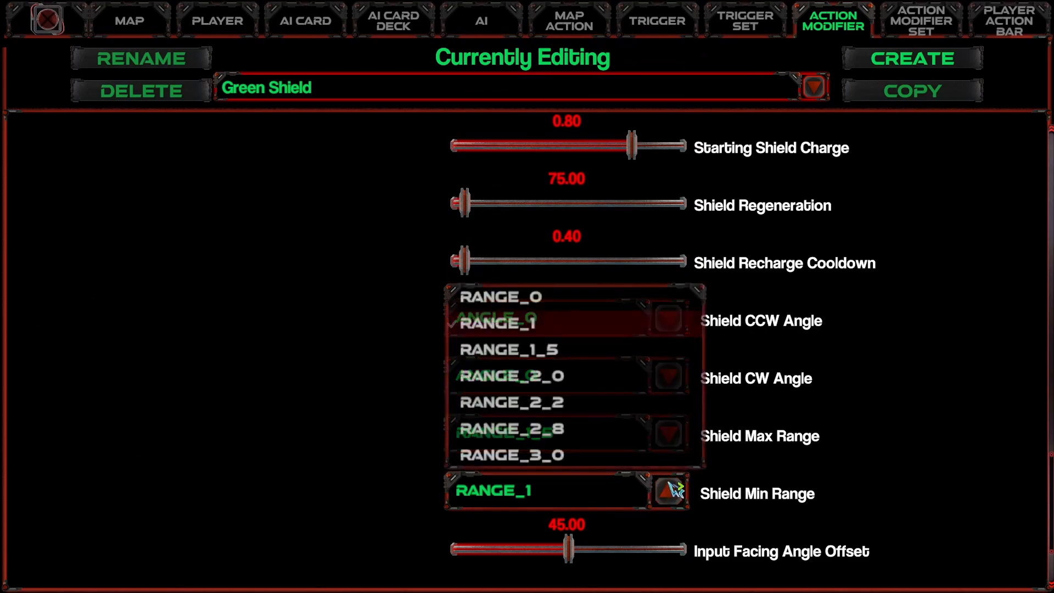
{"action": "left_click", "coordinate": [560, 303]}
{"action": "left_click", "coordinate": [626, 437]}
{"action": "left_click", "coordinate": [569, 244]}
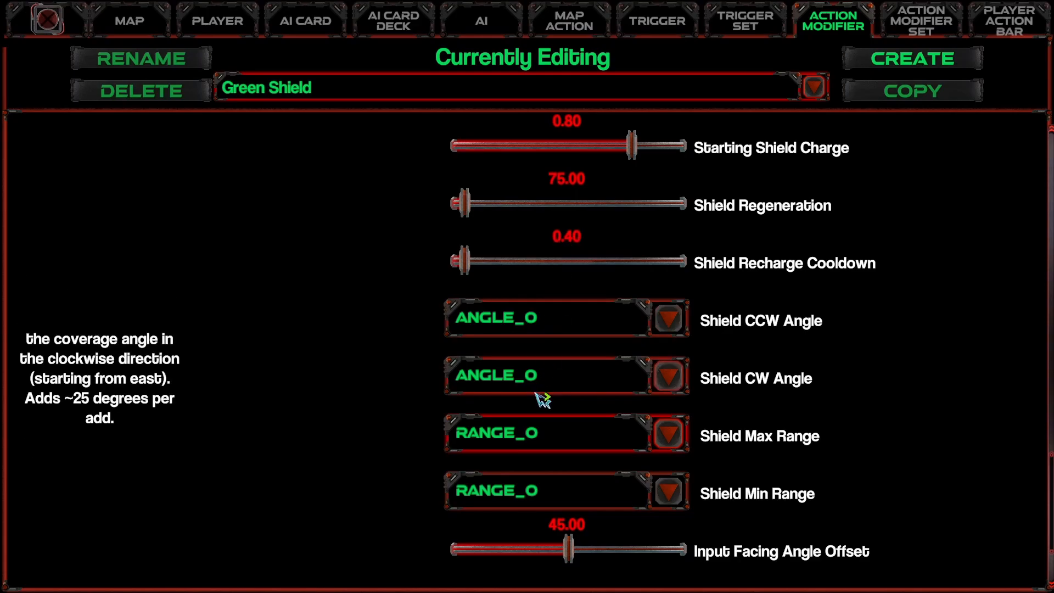
{"action": "scroll", "coordinate": [538, 403], "scroll_direction": "down", "scroll_amount": 3}
{"action": "left_click_drag", "start_coordinate": [580, 462], "coordinate": [456, 456]}
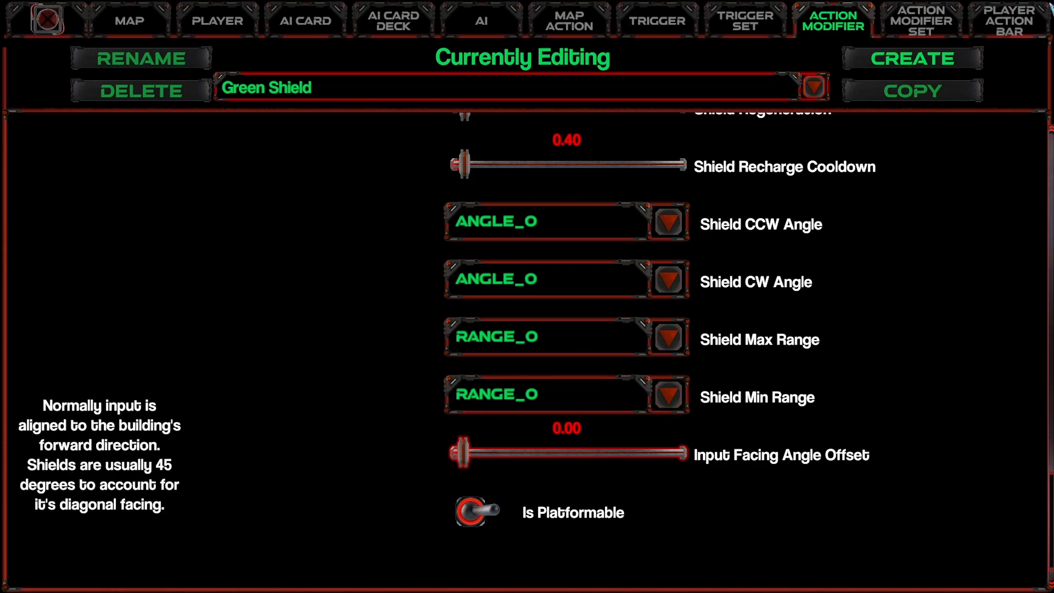
Add the Green Shield modifier to the Green Action Mods action modifier set.
{"action": "left_click", "coordinate": [921, 20]}
{"action": "left_click", "coordinate": [477, 414]}
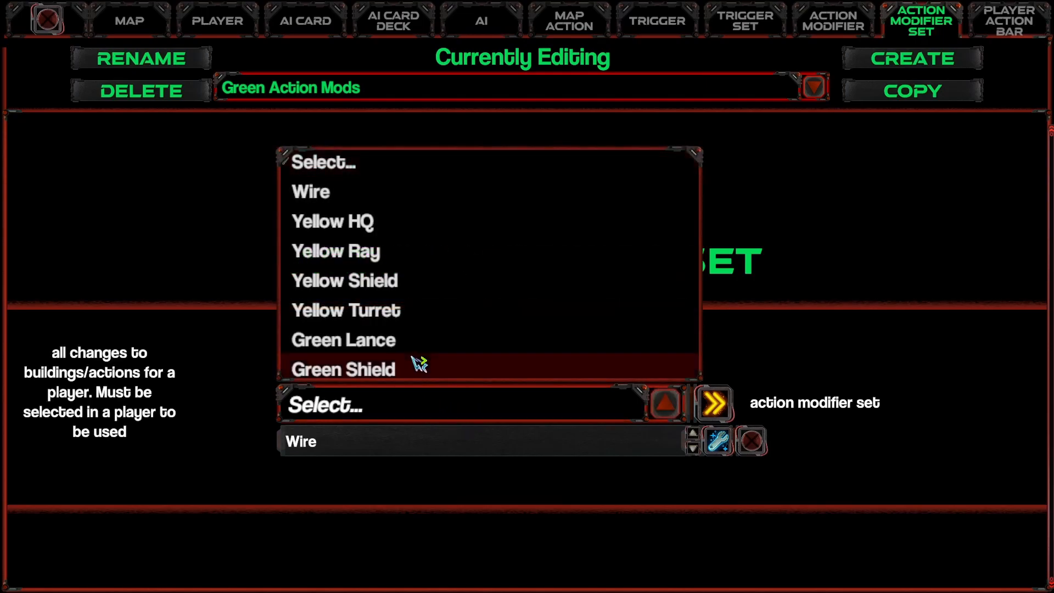
{"action": "left_click", "coordinate": [854, 231]}
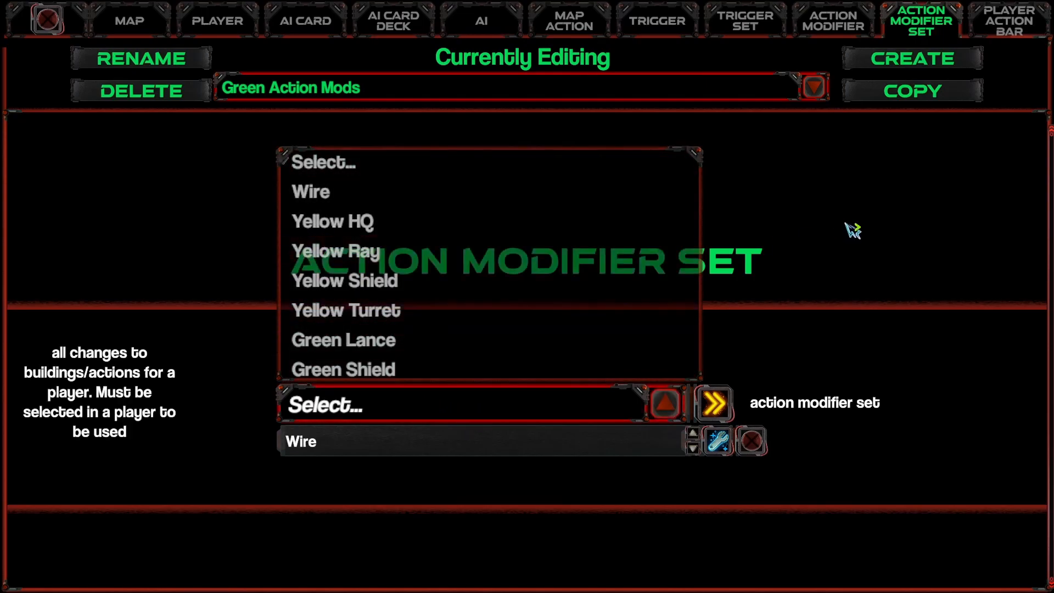
{"action": "left_click", "coordinate": [486, 408]}
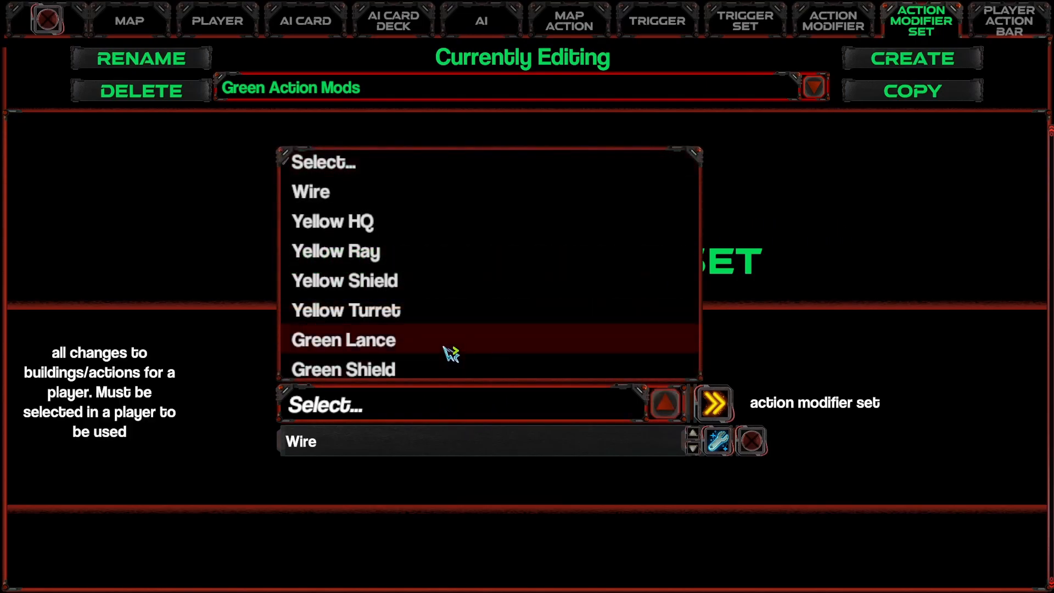
{"action": "left_click", "coordinate": [409, 369]}
Return to the map and place a shield for Player 4 (Lime) directly above the green headquarters' upper-right corner.
{"action": "left_click", "coordinate": [129, 20]}
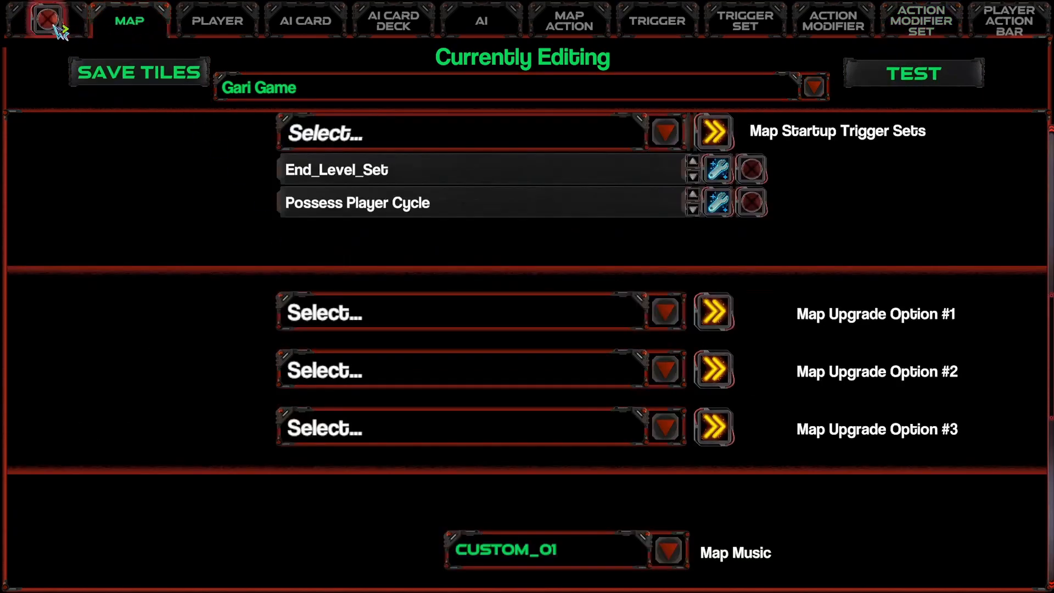
{"action": "left_click", "coordinate": [48, 21]}
{"action": "left_click", "coordinate": [786, 565]}
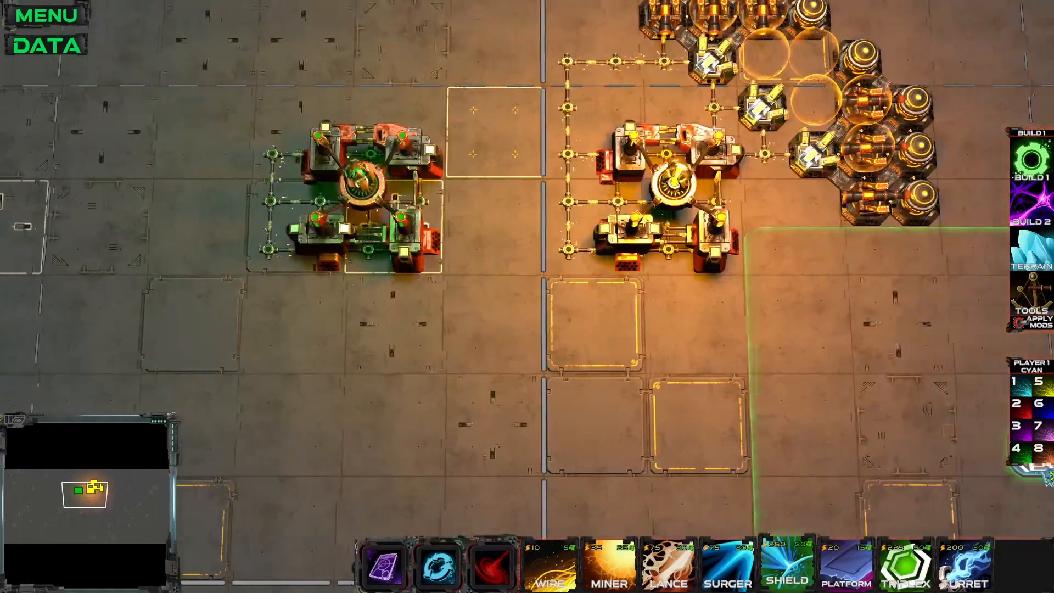
{"action": "left_click", "coordinate": [1020, 453]}
{"action": "key", "text": "a"}
{"action": "key", "text": "w"}
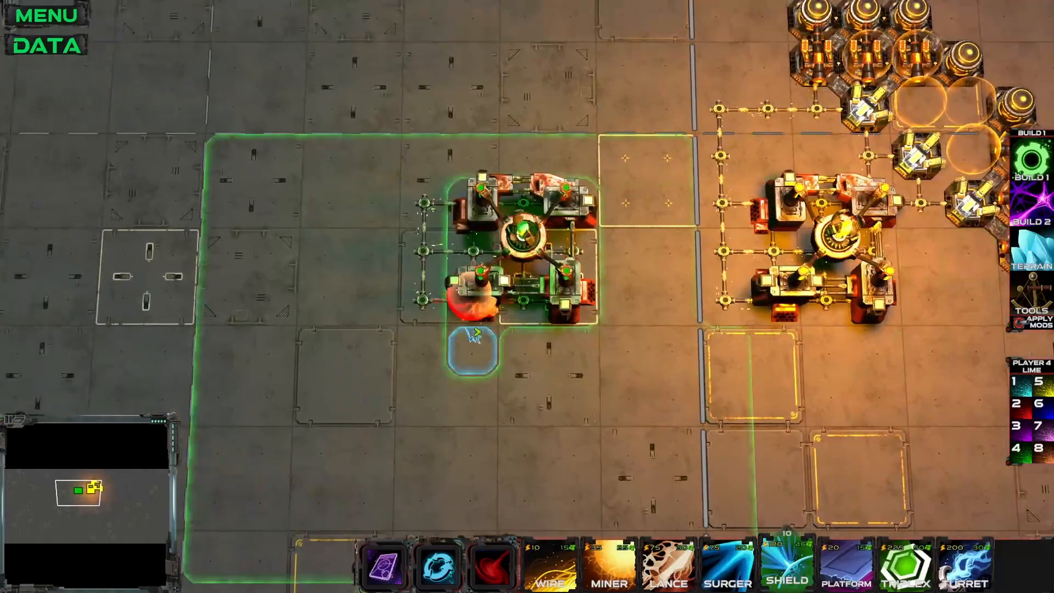
{"action": "left_click", "coordinate": [579, 303]}
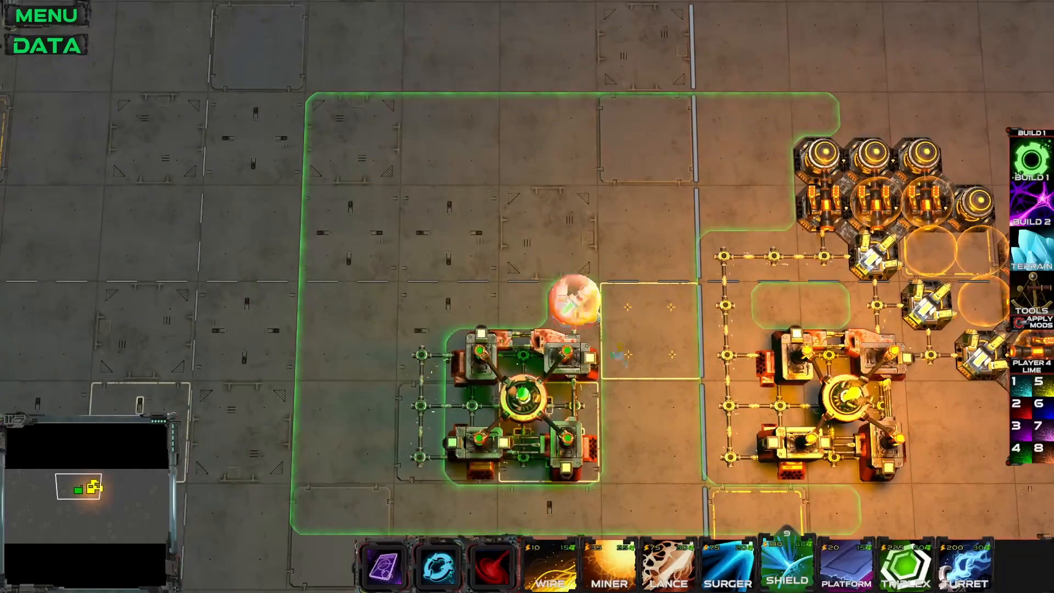
Examine the stats of the new green shield above the headquarters.
{"action": "right_click", "coordinate": [589, 319]}
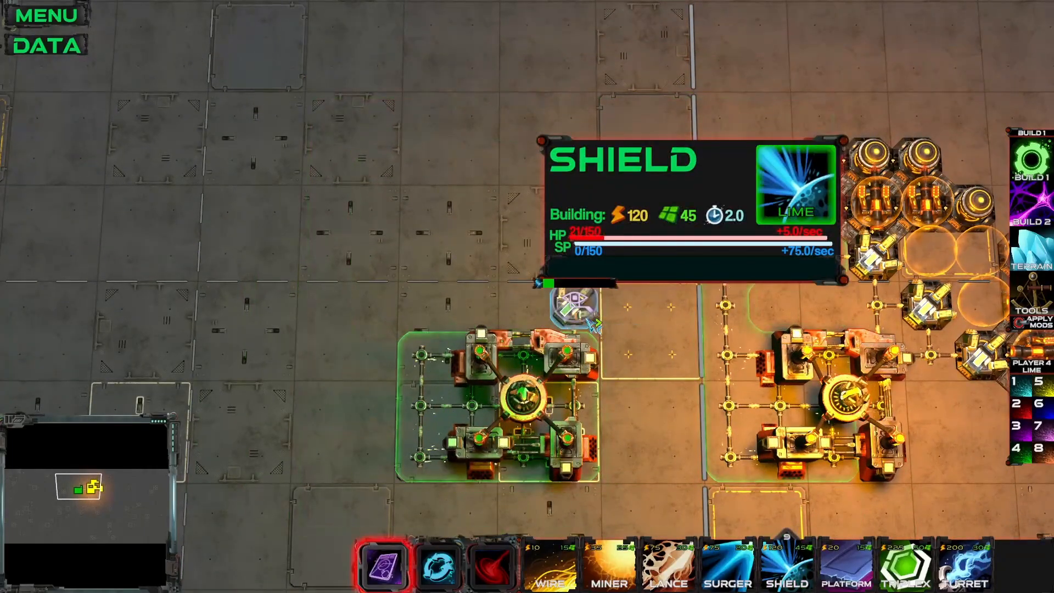
{"action": "right_click", "coordinate": [589, 320]}
{"action": "key", "text": "d"}
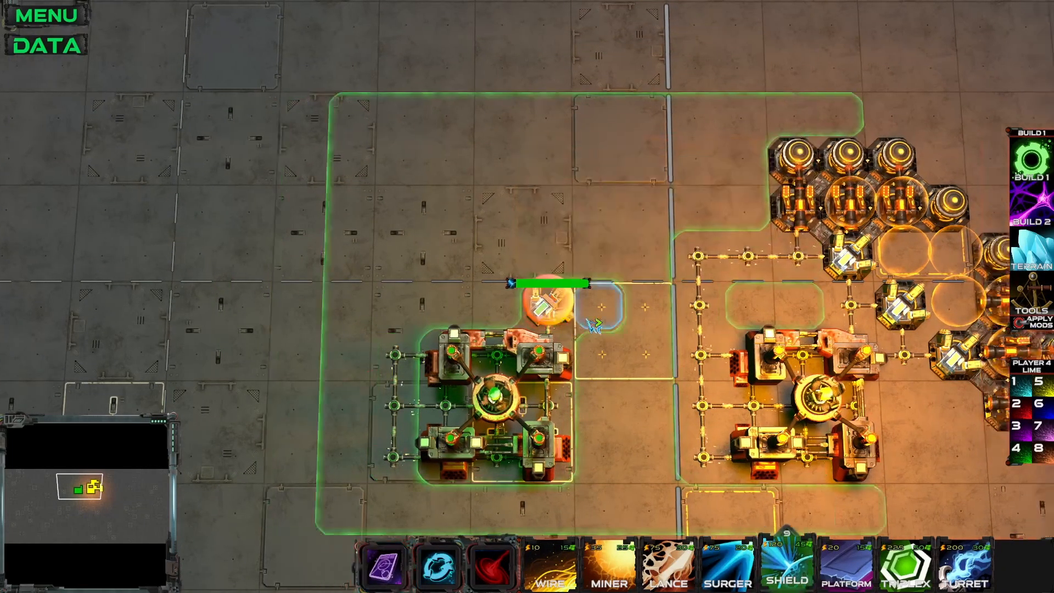
{"action": "key", "text": "1"}
{"action": "key", "text": "d"}
{"action": "key", "text": "d"}
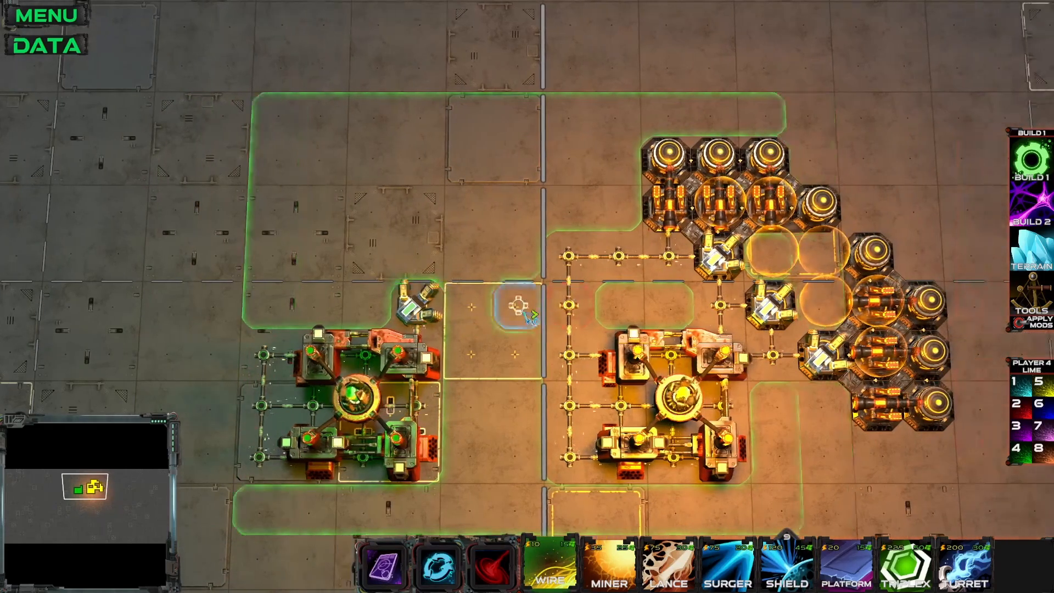
{"action": "right_click", "coordinate": [433, 322]}
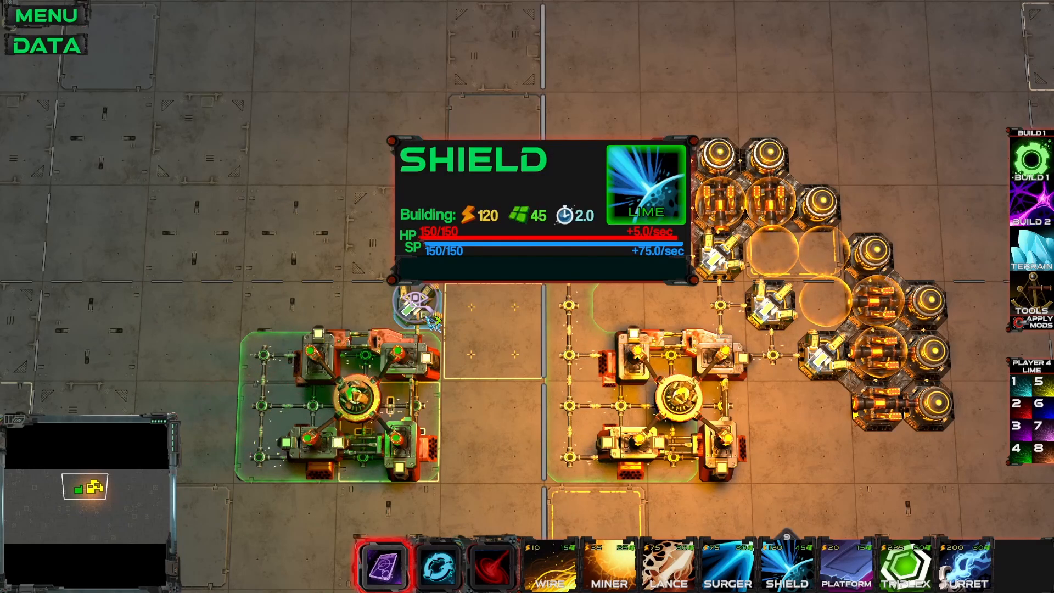
Extend the green shield upward into a column of five shields above the headquarters.
{"action": "key", "text": "1"}
{"action": "key", "text": "a"}
{"action": "key", "text": "w"}
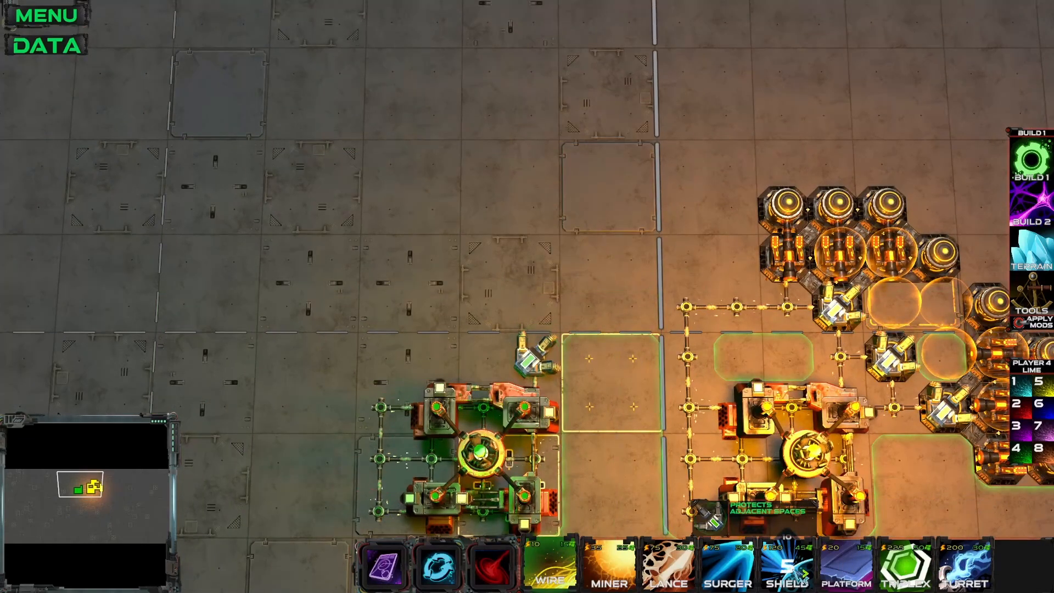
{"action": "left_click", "coordinate": [797, 572]}
{"action": "left_click", "coordinate": [541, 307]}
{"action": "left_click_drag", "start_coordinate": [543, 266], "coordinate": [536, 169]}
{"action": "left_click", "coordinate": [484, 208]}
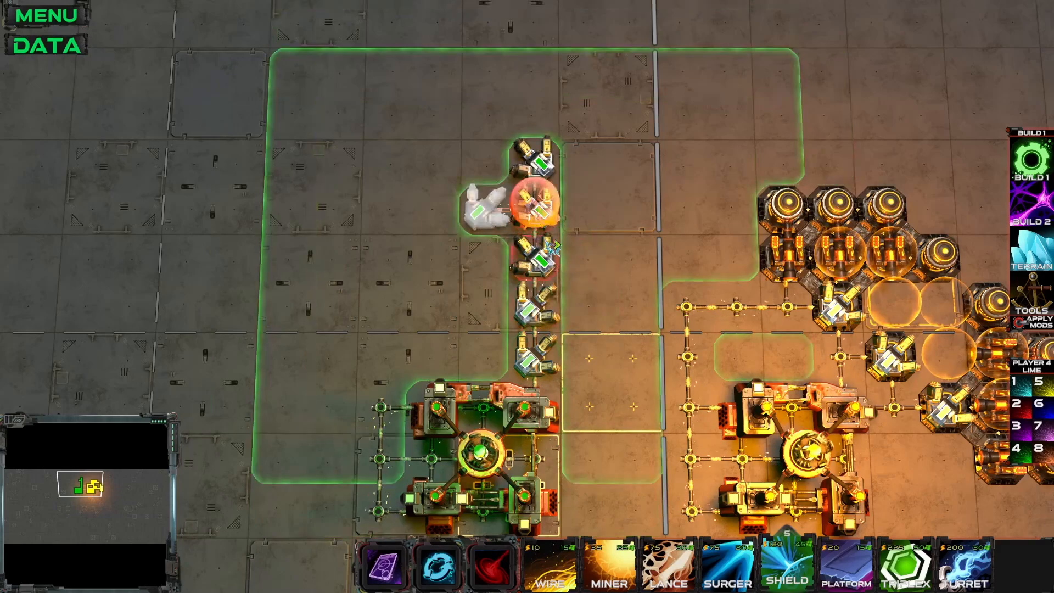
Place a column of five green lances directly behind the shields and rotate the shields to face the yellow base.
{"action": "key", "text": "3"}
{"action": "left_click_drag", "start_coordinate": [482, 353], "coordinate": [485, 158]}
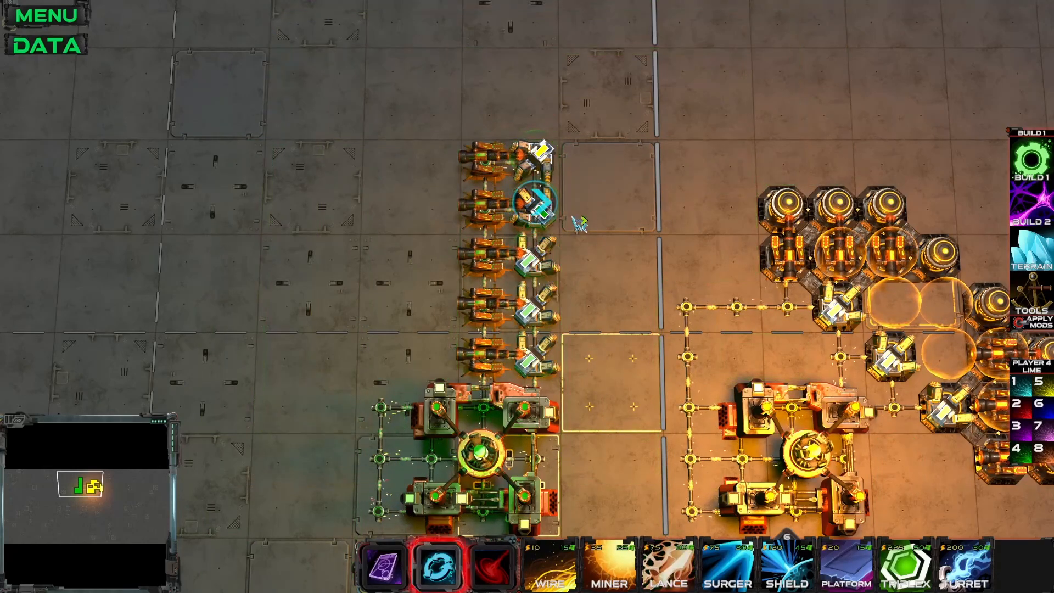
{"action": "left_click", "coordinate": [583, 253]}
{"action": "key", "text": "r"}
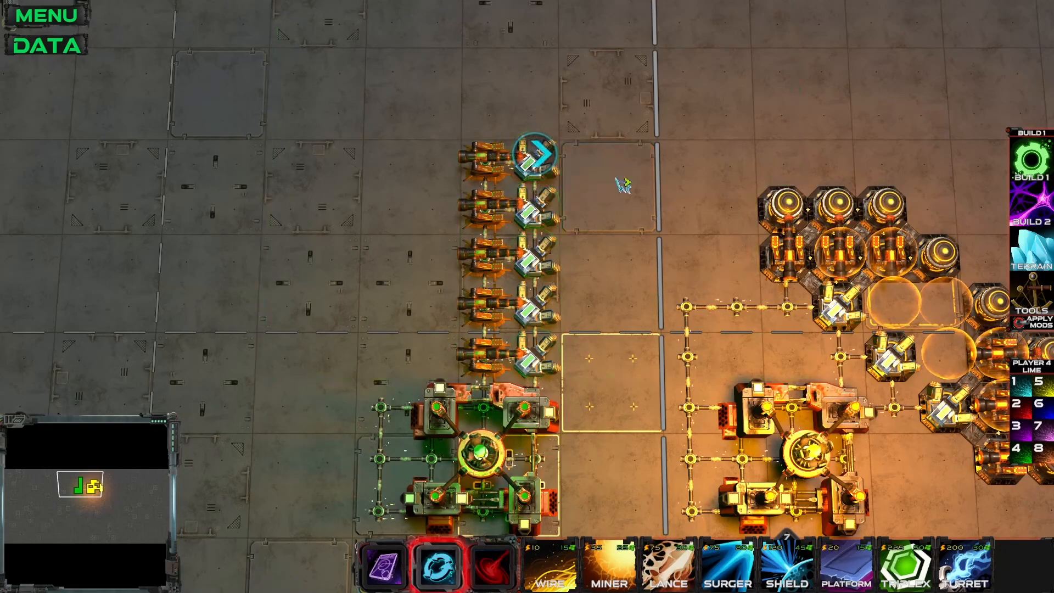
Preview a lance at different rotations beside the shield column and examine the middle shield's stats.
{"action": "key", "text": "3"}
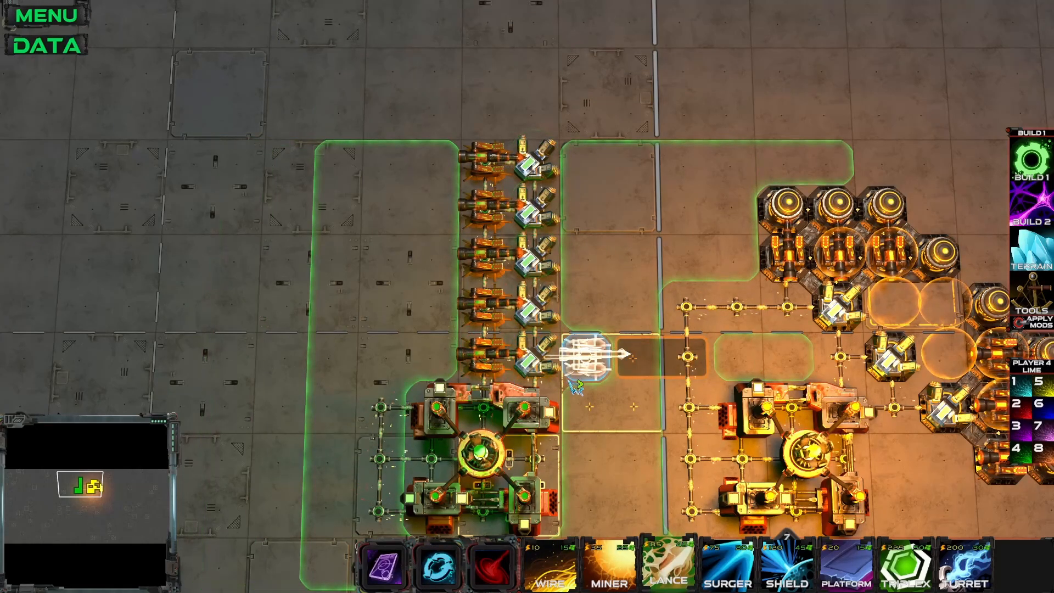
{"action": "key", "text": "r"}
{"action": "key", "text": "q"}
{"action": "key", "text": "3"}
{"action": "key", "text": "r"}
{"action": "left_click_drag", "start_coordinate": [535, 255], "coordinate": [634, 220]}
{"action": "key", "text": "q"}
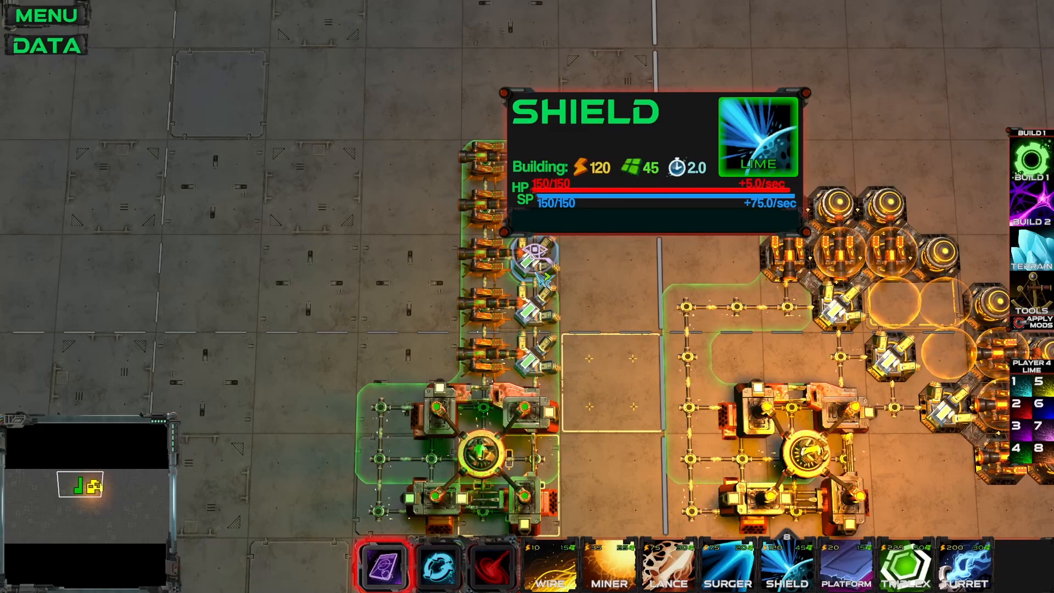
{"action": "key", "text": "3"}
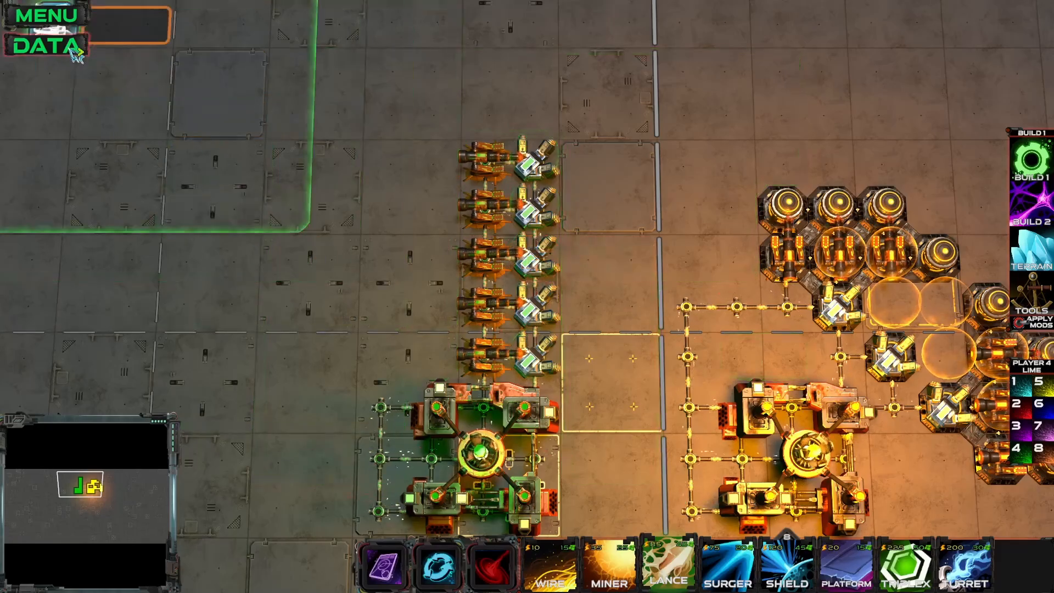
Start a map test, fire a surger from above at the topmost green shield, and check the shield's stats.
{"action": "left_click", "coordinate": [45, 47]}
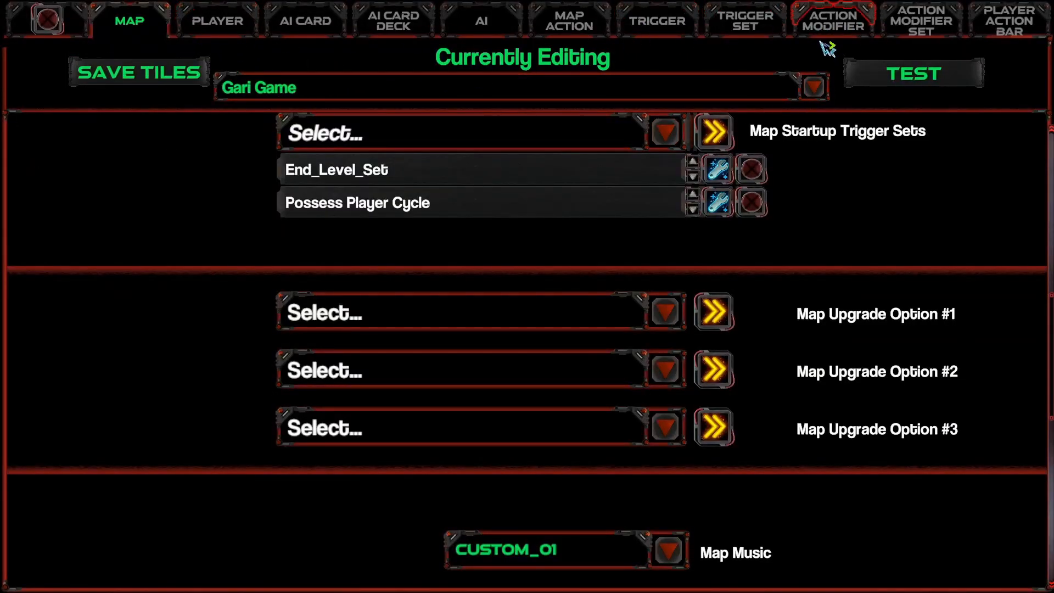
{"action": "left_click", "coordinate": [911, 81]}
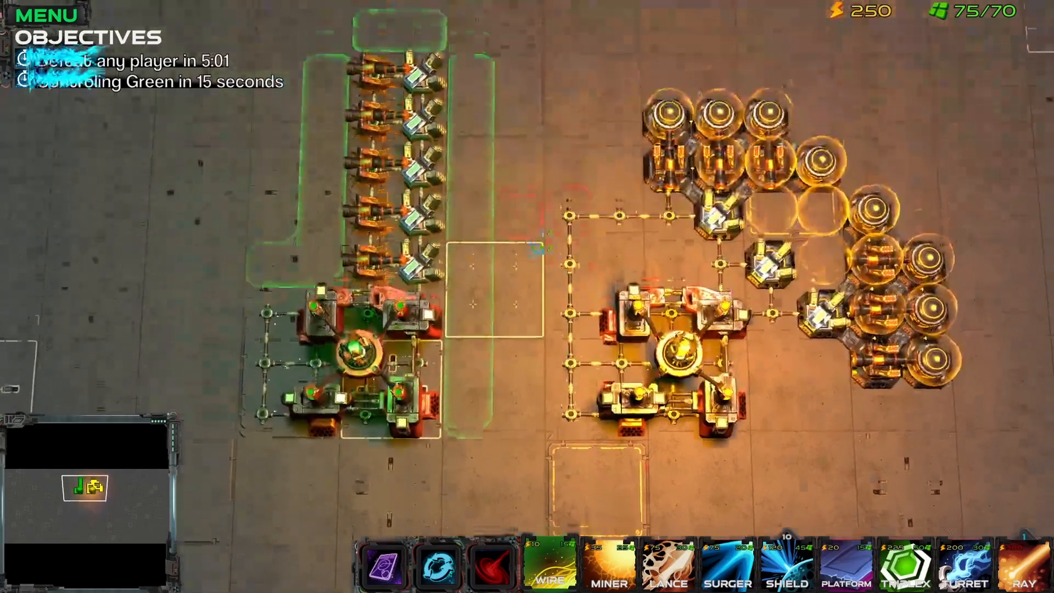
{"action": "key", "text": "3"}
{"action": "left_click_drag", "start_coordinate": [530, 242], "coordinate": [508, 242]}
{"action": "middle_click_drag", "start_coordinate": [573, 250], "coordinate": [557, 370]}
{"action": "key", "text": "4"}
{"action": "left_click_drag", "start_coordinate": [447, 112], "coordinate": [450, 132]}
{"action": "right_click", "coordinate": [470, 181]}
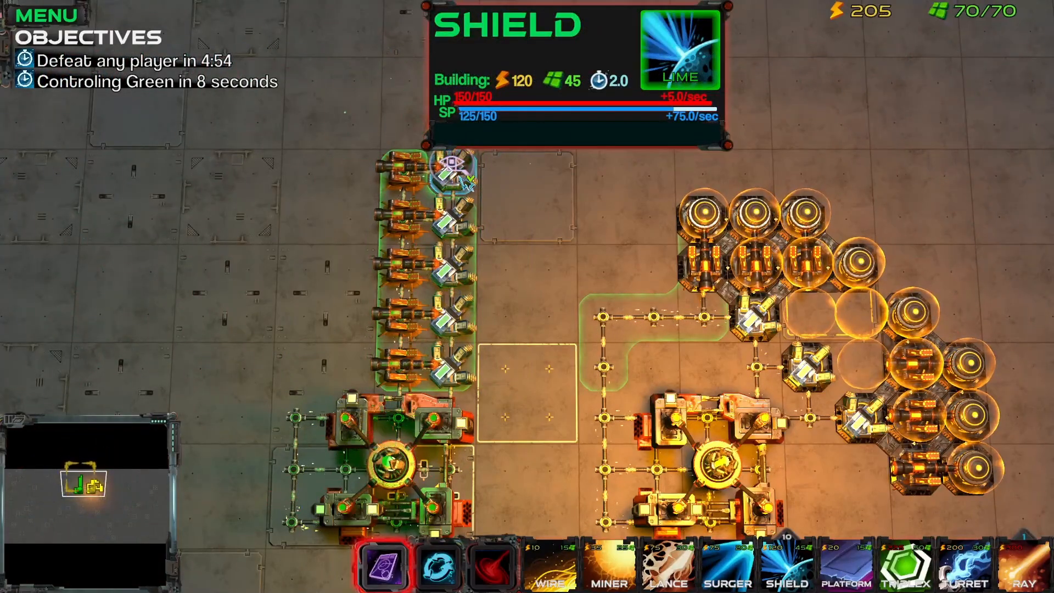
Repeatedly fire surgers at the topmost green shield and check its shield points between hits.
{"action": "key", "text": "4"}
{"action": "left_click_drag", "start_coordinate": [451, 115], "coordinate": [451, 137]}
{"action": "right_click", "coordinate": [455, 171]}
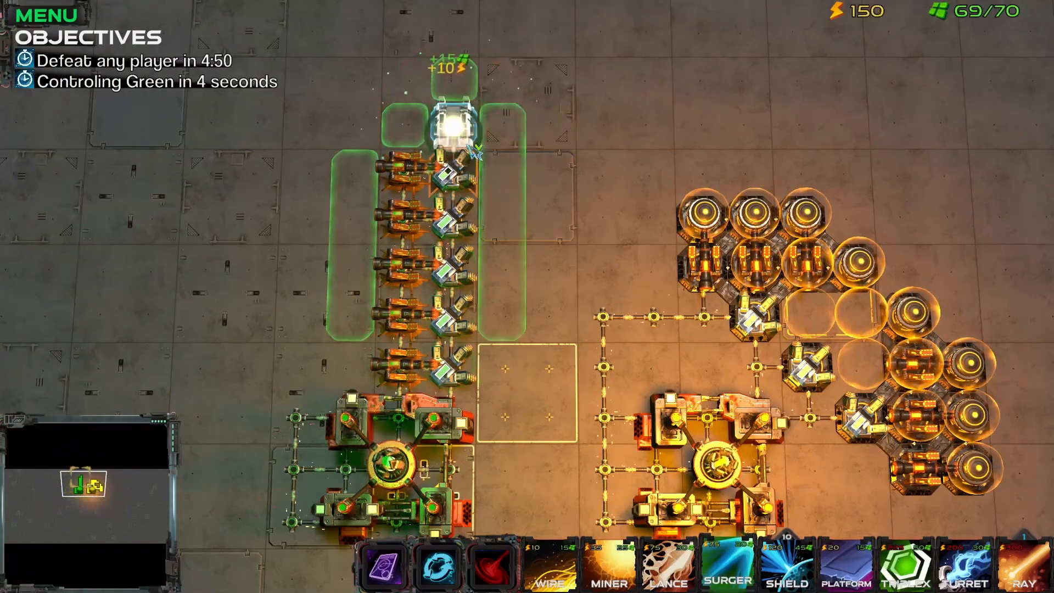
{"action": "key", "text": "4"}
{"action": "left_click", "coordinate": [466, 144]}
{"action": "right_click", "coordinate": [466, 164]}
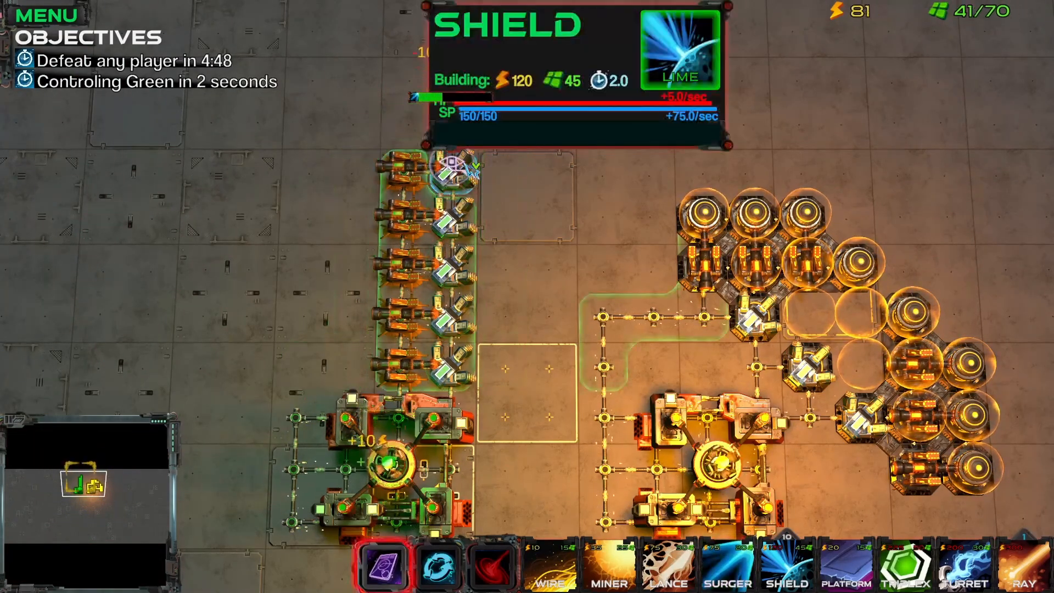
{"action": "key", "text": "4"}
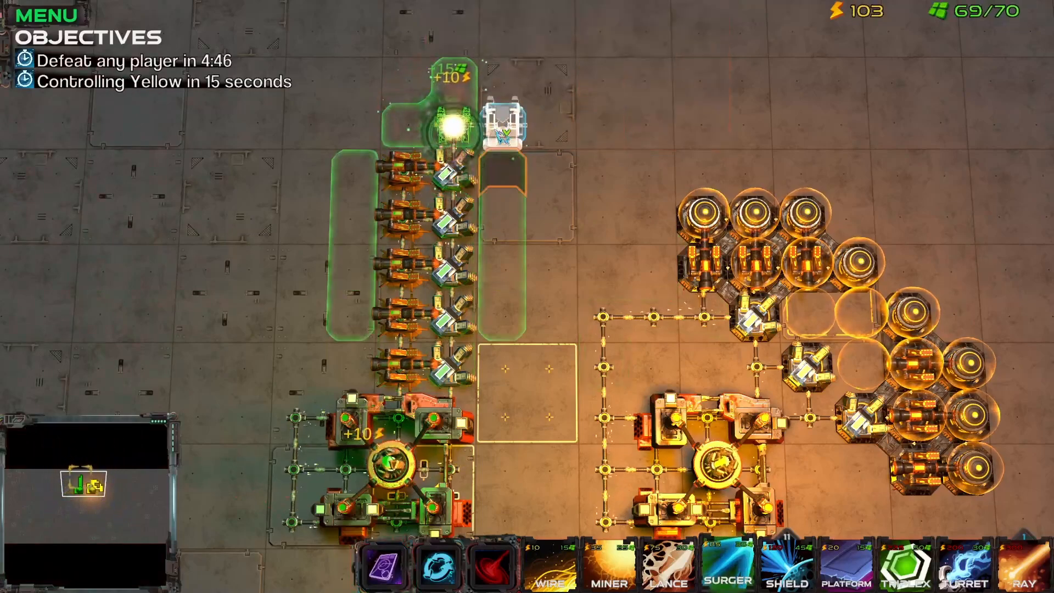
{"action": "right_click", "coordinate": [467, 132]}
{"action": "key", "text": "4"}
{"action": "left_click", "coordinate": [467, 130]}
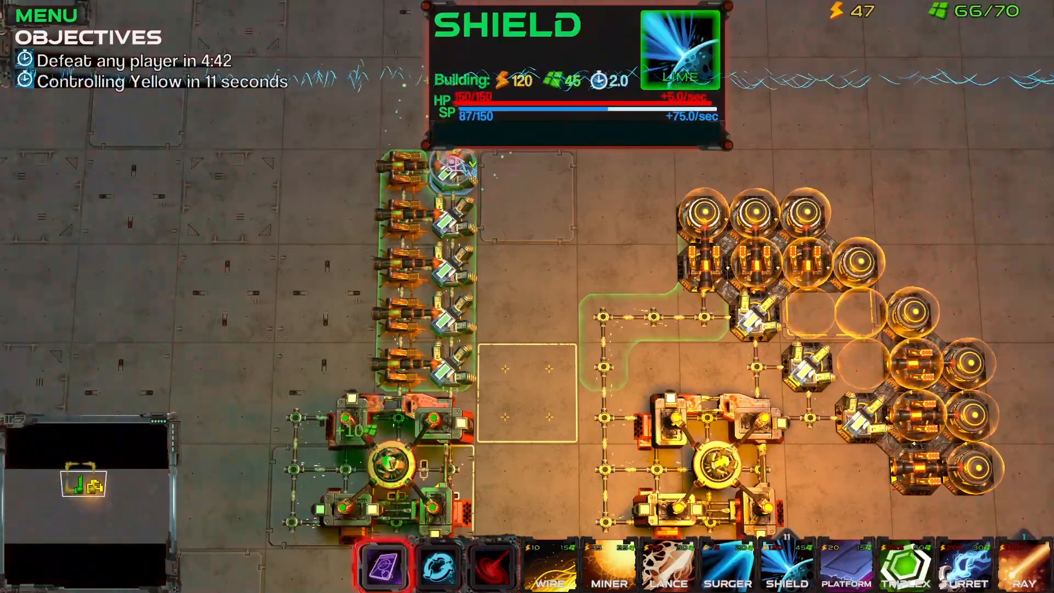
{"action": "key", "text": "4"}
{"action": "left_click", "coordinate": [459, 140]}
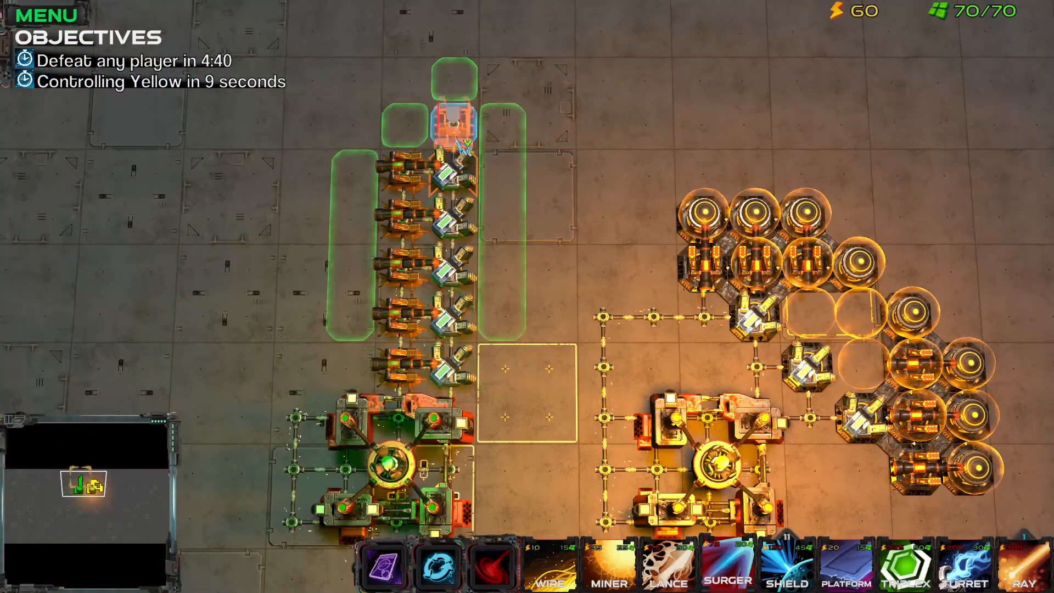
Grant extra resources and continue firing surgers from above the topmost green shield while checking its recharge.
{"action": "key", "text": "m"}
{"action": "key", "text": "d"}
{"action": "key", "text": "a"}
{"action": "left_click", "coordinate": [336, 133]}
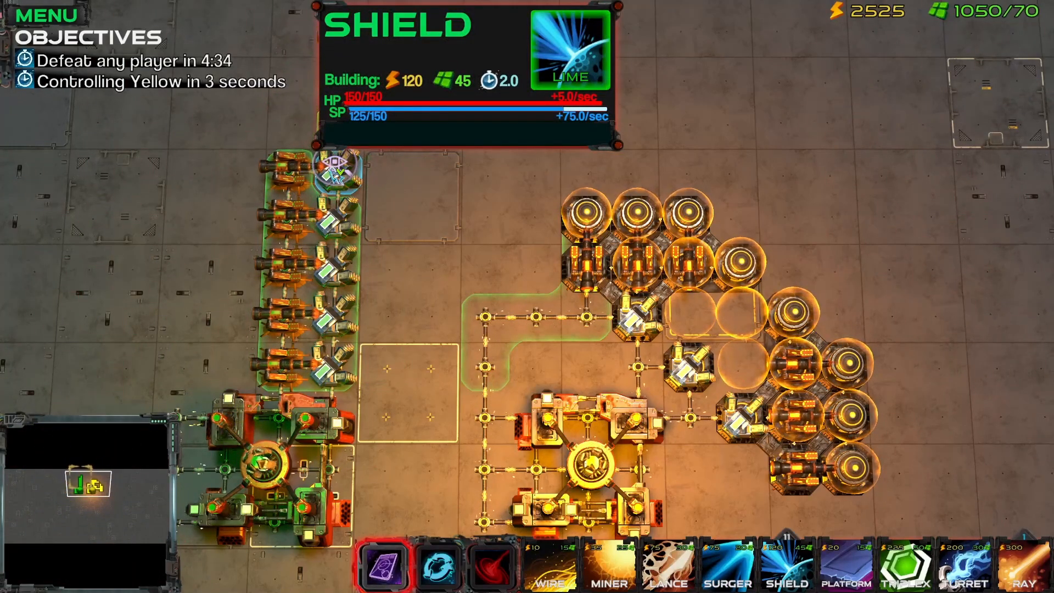
{"action": "key", "text": "4"}
{"action": "left_click", "coordinate": [362, 104]}
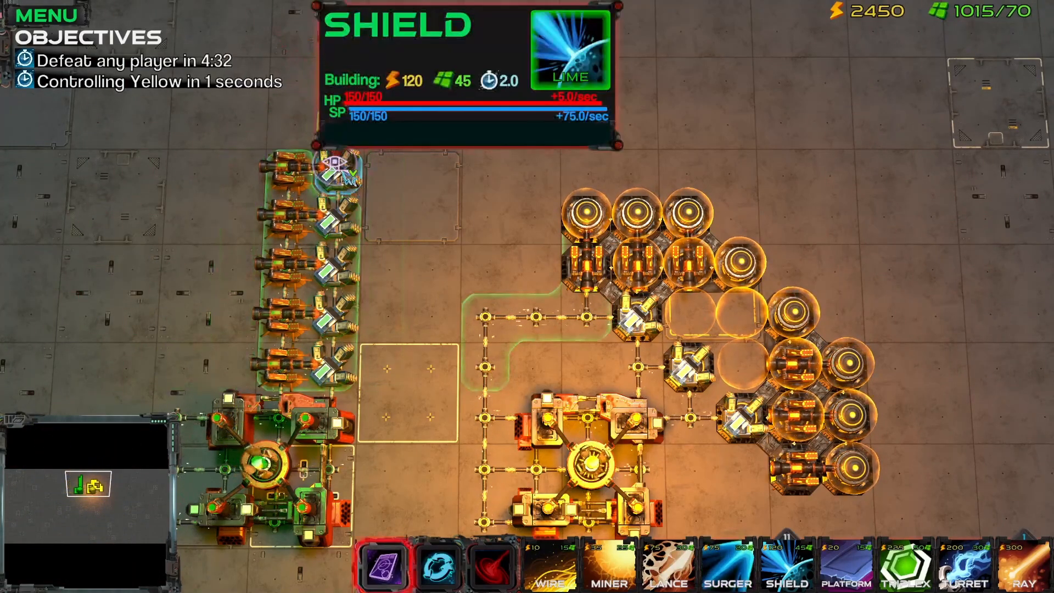
{"action": "key", "text": "4"}
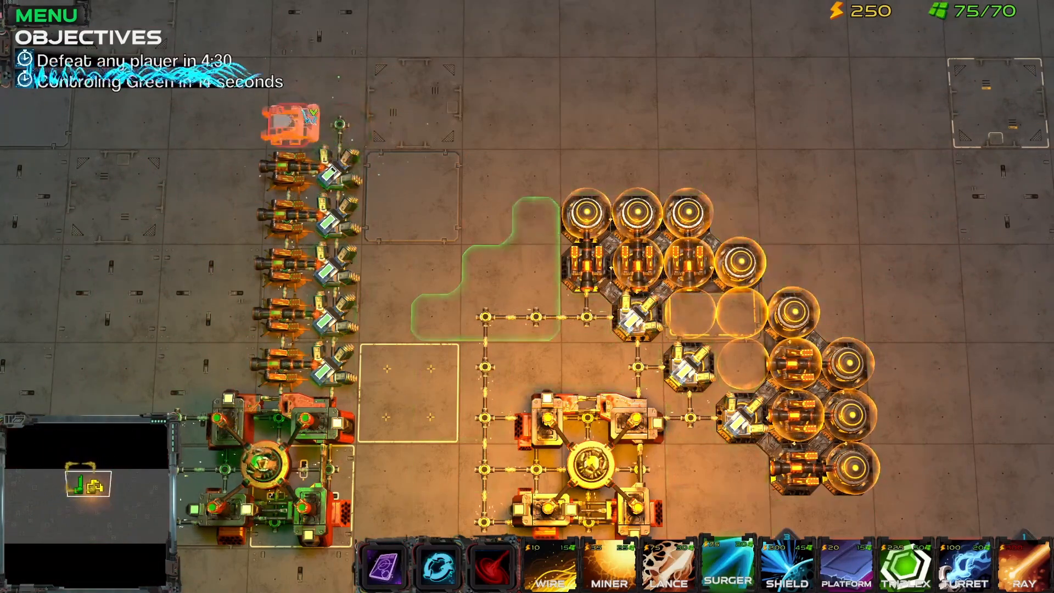
Build yellow lances facing the green shield column to test how the shields respond to attack.
{"action": "key", "text": "3"}
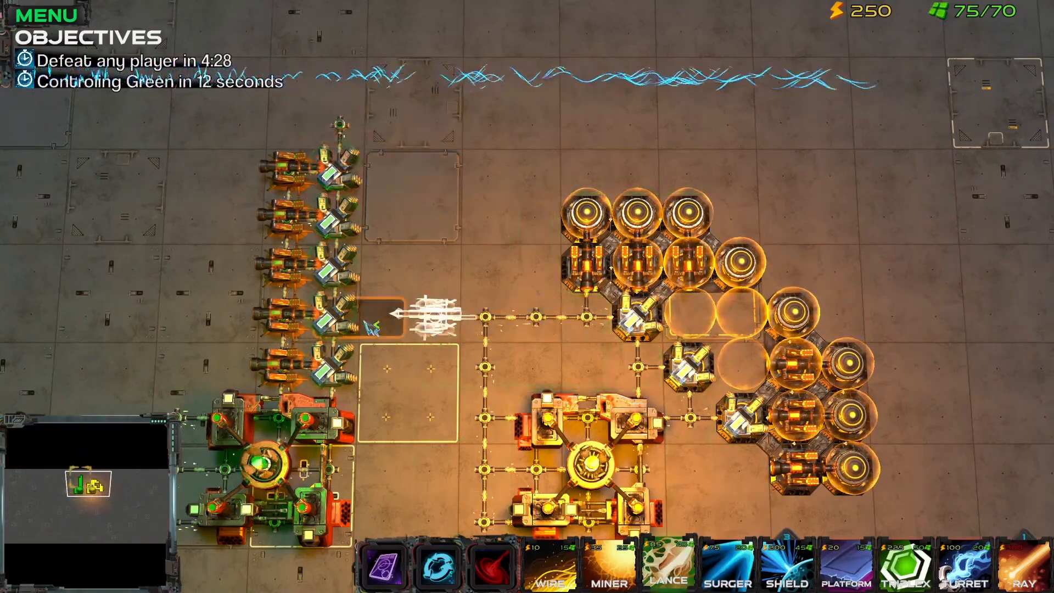
{"action": "left_click", "coordinate": [366, 323]}
{"action": "left_click", "coordinate": [434, 269]}
{"action": "left_click", "coordinate": [453, 343]}
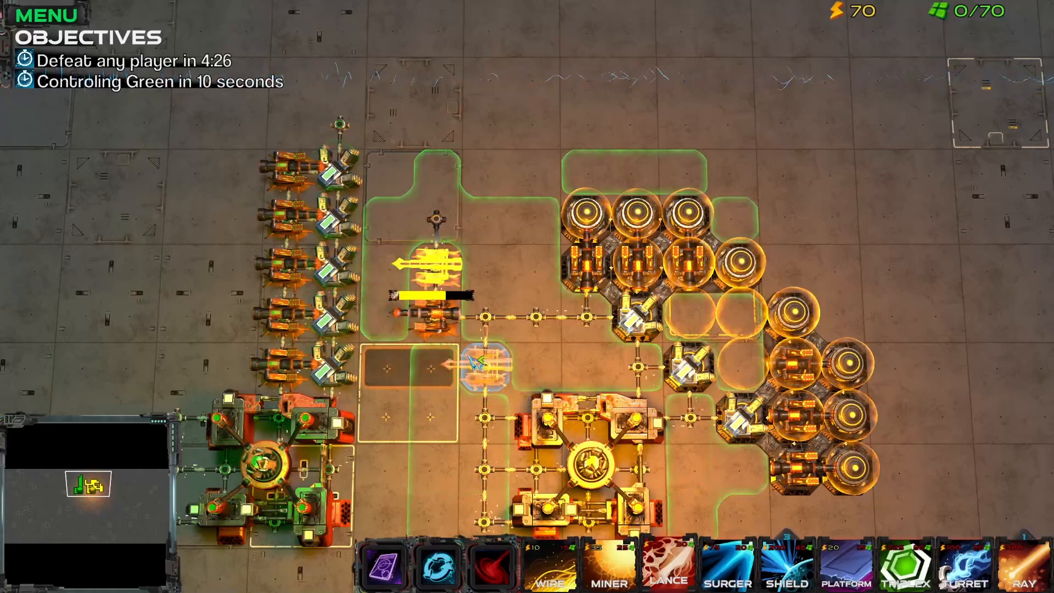
{"action": "right_click", "coordinate": [451, 332]}
{"action": "key", "text": "3"}
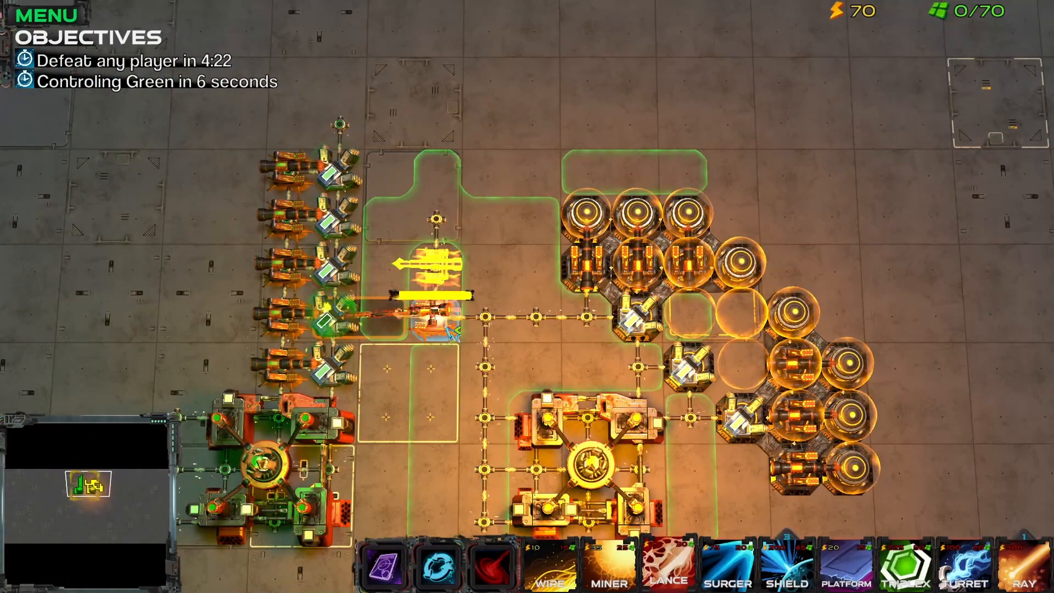
{"action": "left_click", "coordinate": [436, 351]}
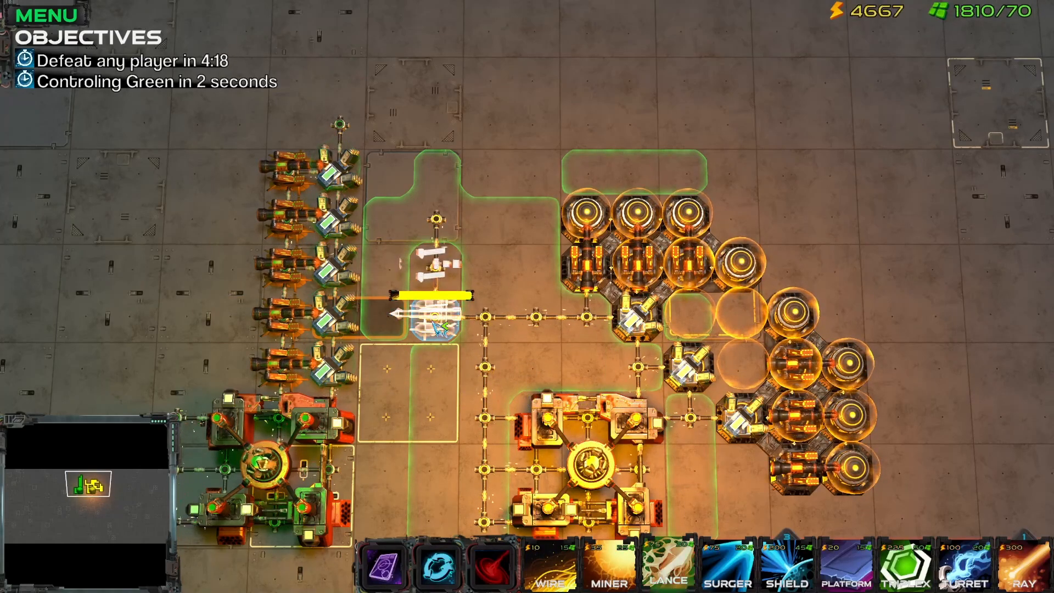
{"action": "left_click", "coordinate": [435, 218]}
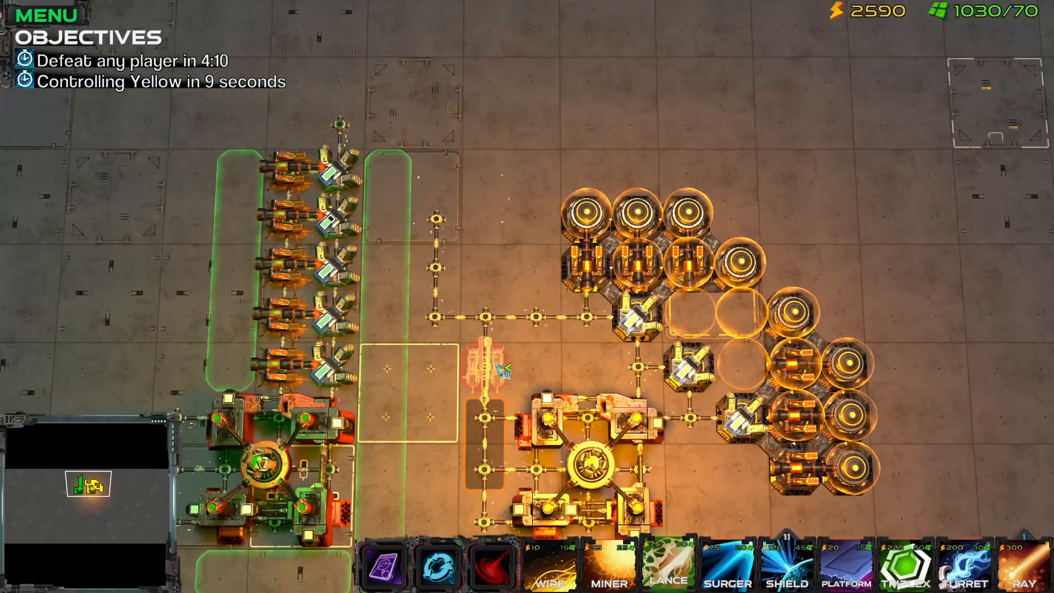
Place platforms on the two wire tiles nearest the fourth green shield and build yellow lances facing it on them.
{"action": "key", "text": "r"}
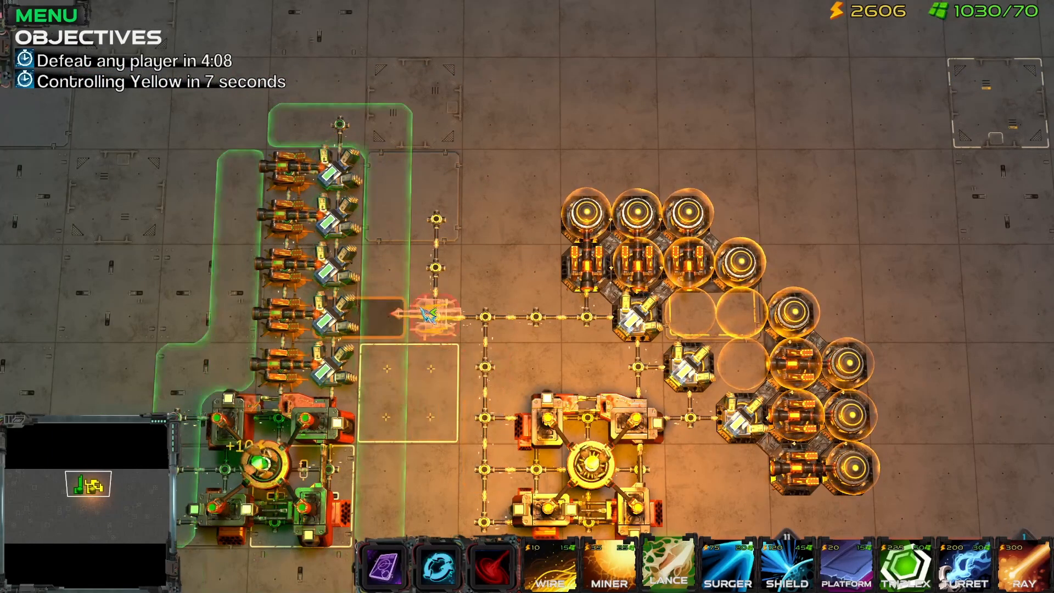
{"action": "left_click", "coordinate": [846, 565]}
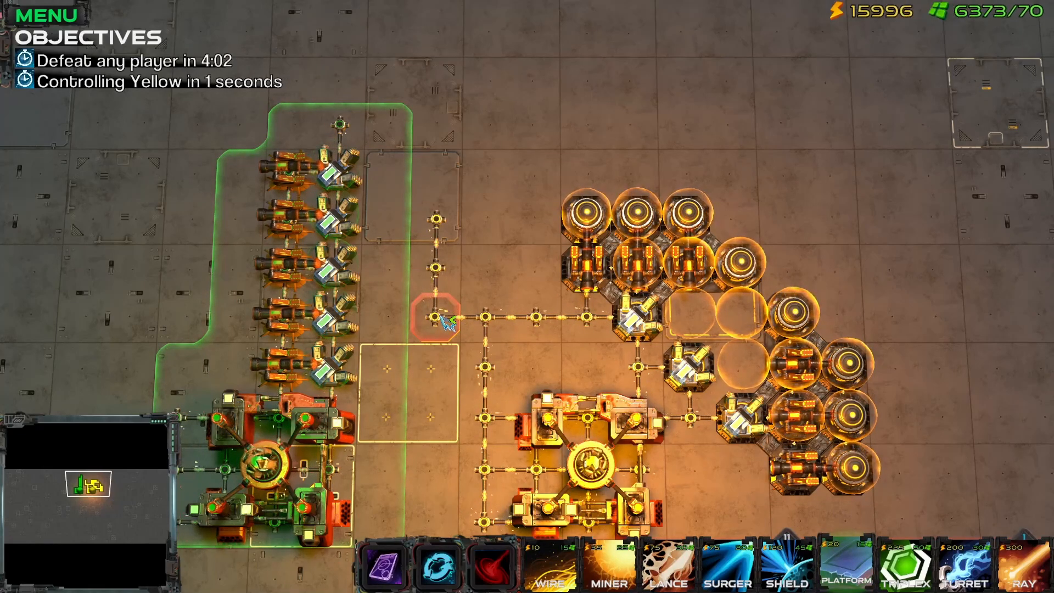
{"action": "left_click", "coordinate": [447, 324]}
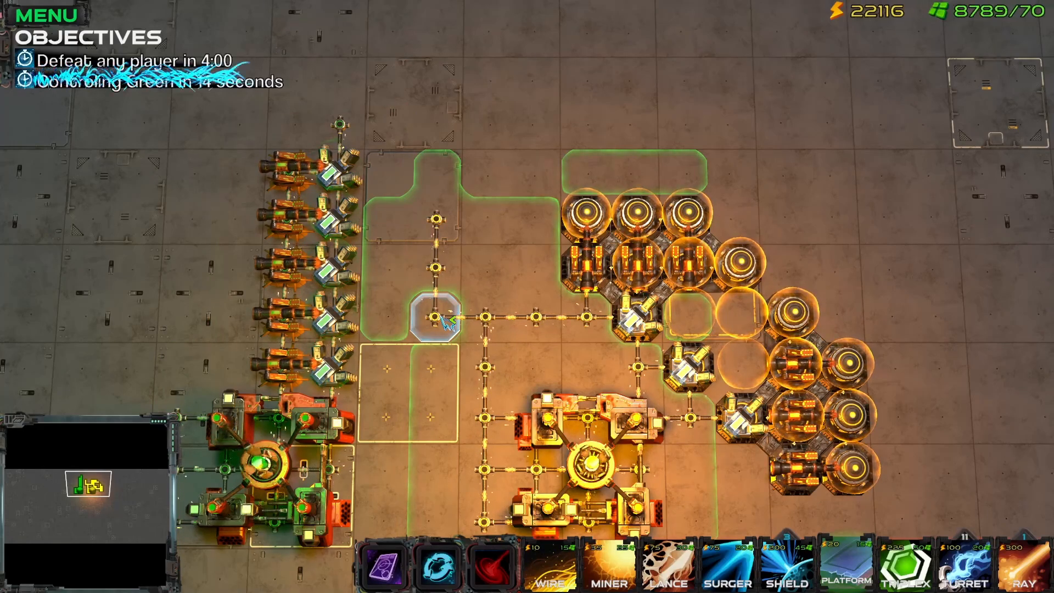
{"action": "left_click", "coordinate": [486, 323]}
{"action": "key", "text": "3"}
{"action": "left_click", "coordinate": [436, 323]}
{"action": "left_click", "coordinate": [485, 323]}
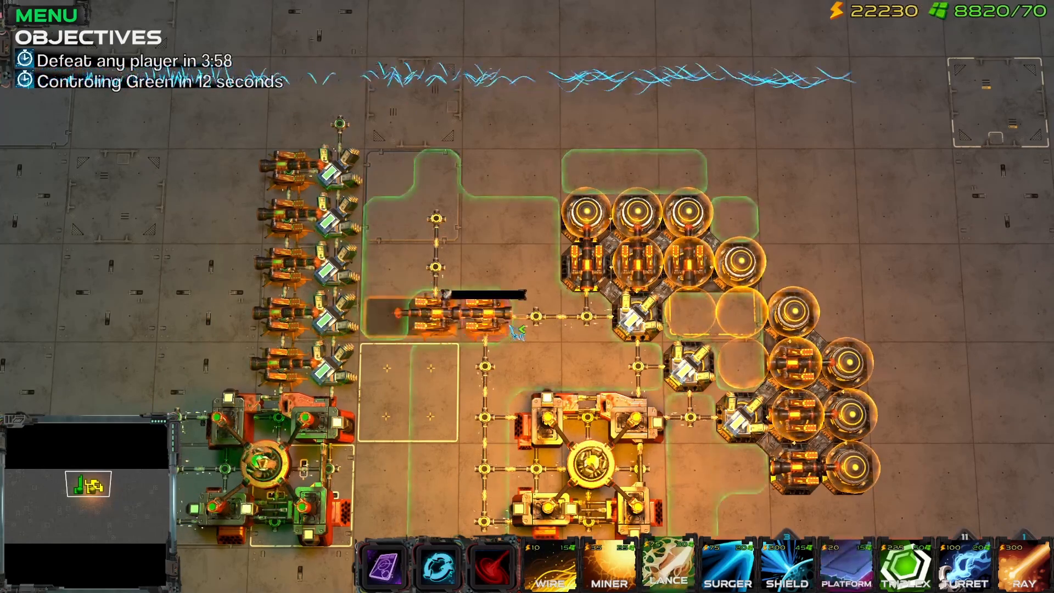
Fire a surger along the wire row at the fourth green shield and build a yellow lance facing it on the nearest wire tile.
{"action": "key", "text": "4"}
{"action": "left_click", "coordinate": [534, 323]}
{"action": "key", "text": "3"}
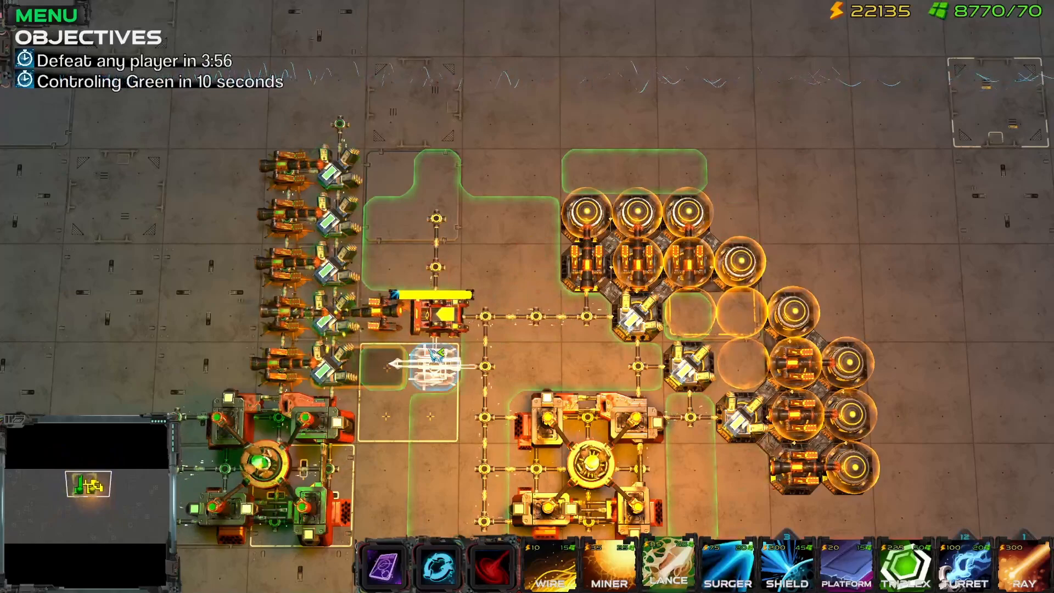
{"action": "left_click", "coordinate": [436, 322]}
{"action": "key", "text": "d"}
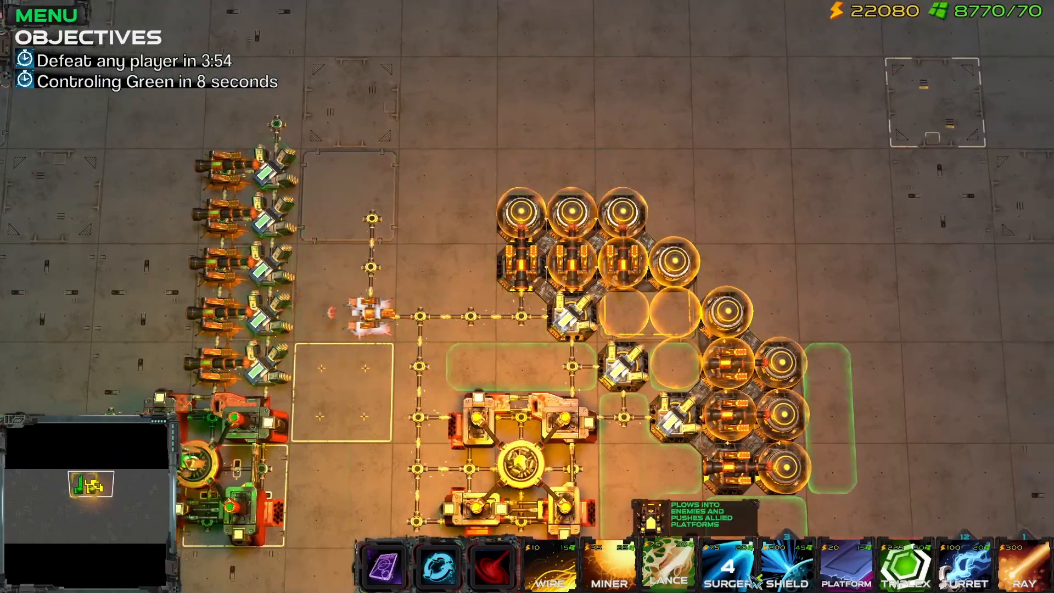
Inspect the stats of the green lance behind the fourth green shield.
{"action": "left_click", "coordinate": [768, 574]}
{"action": "right_click", "coordinate": [234, 329]}
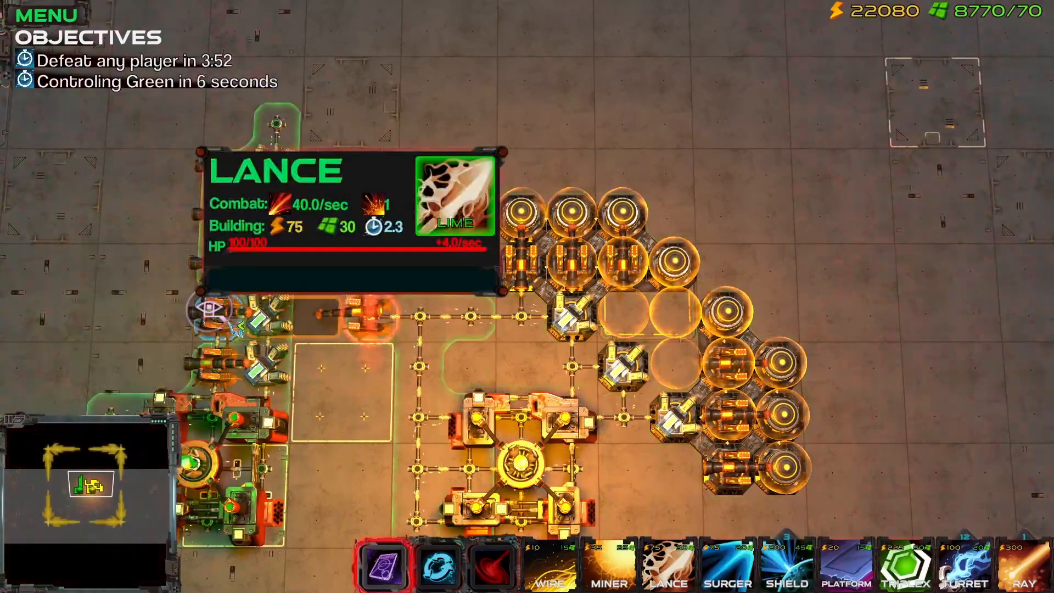
{"action": "right_click_drag", "start_coordinate": [231, 325], "coordinate": [293, 356]}
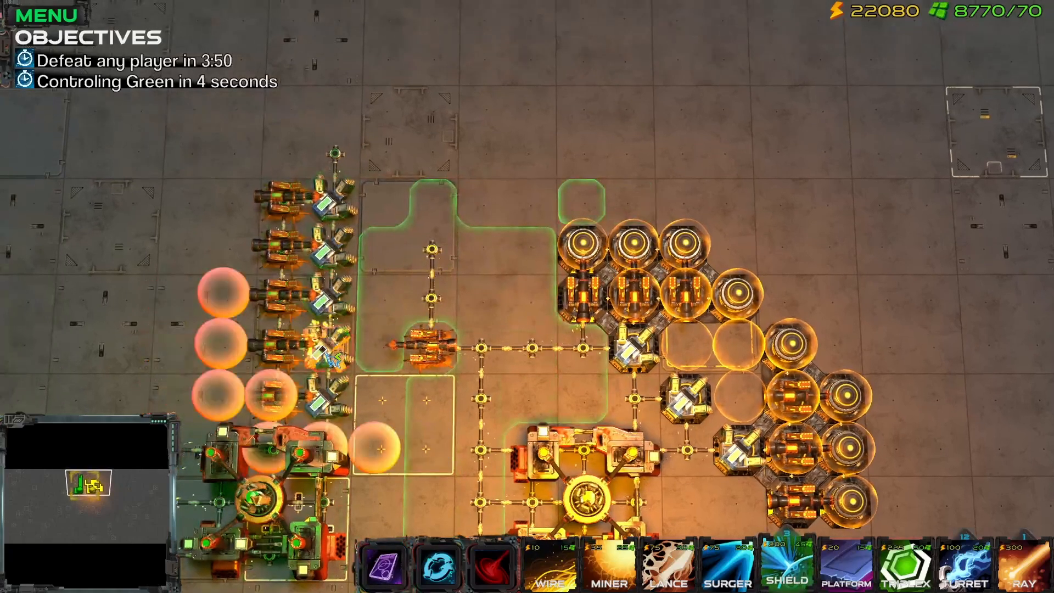
Build two adjacent yellow lances in line with the fourth green shield and try to place green platforms beside them.
{"action": "left_click", "coordinate": [666, 565]}
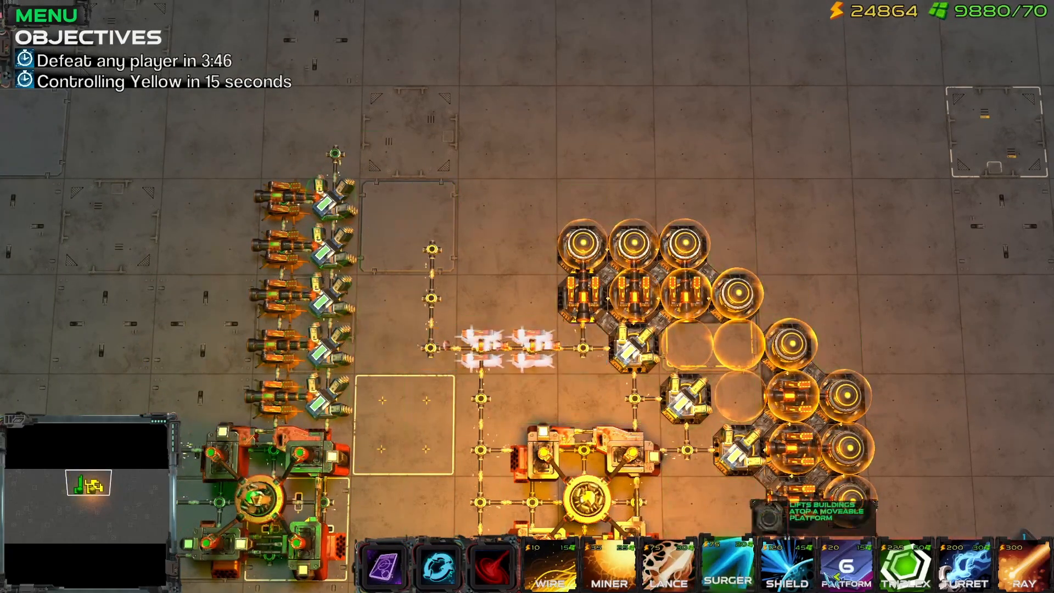
{"action": "left_click", "coordinate": [487, 361]}
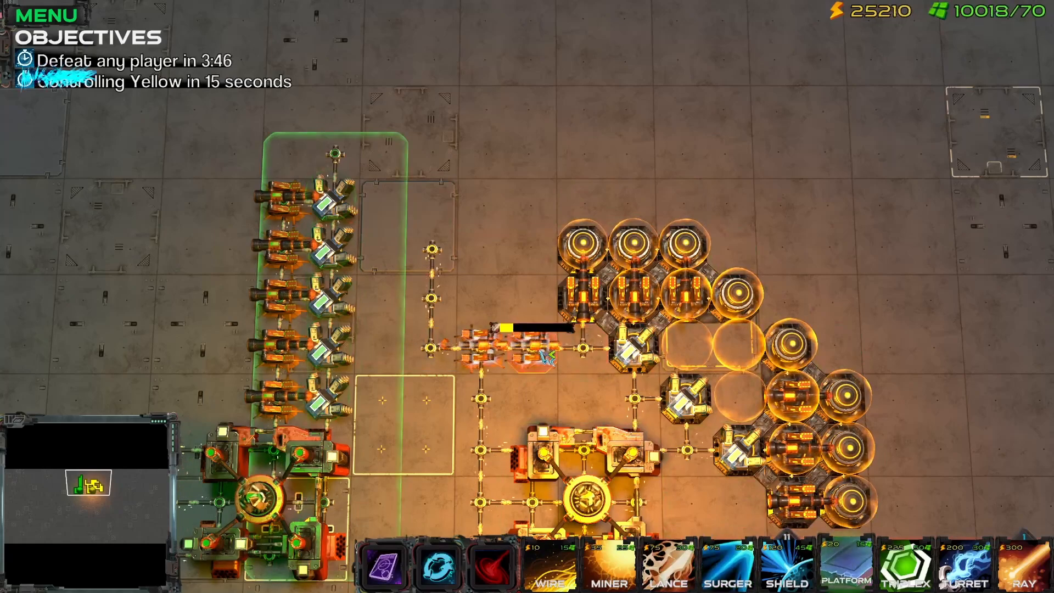
{"action": "left_click", "coordinate": [497, 360]}
{"action": "left_click", "coordinate": [468, 299]}
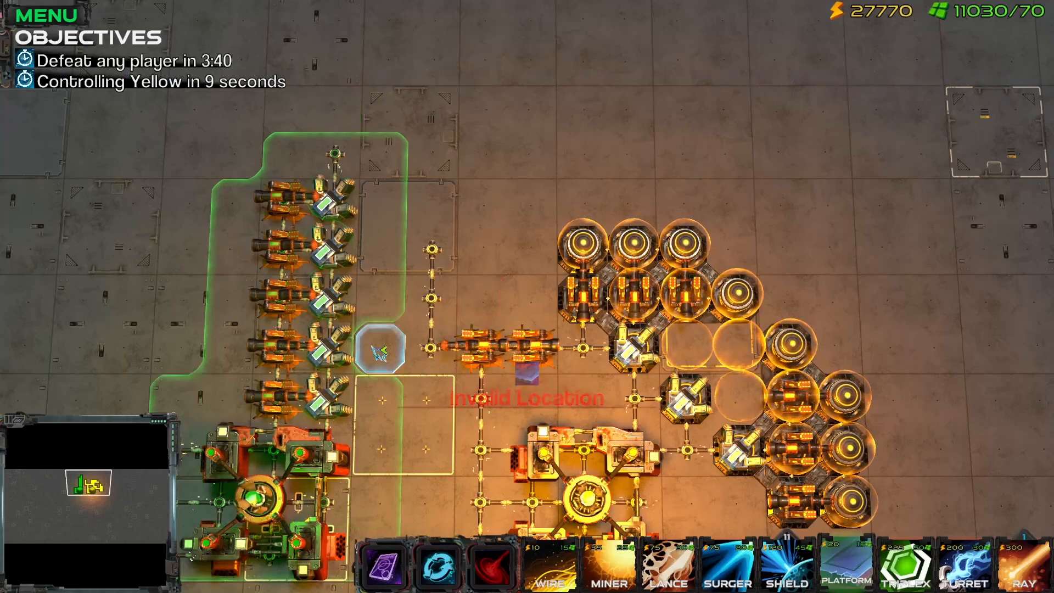
{"action": "left_click", "coordinate": [470, 382]}
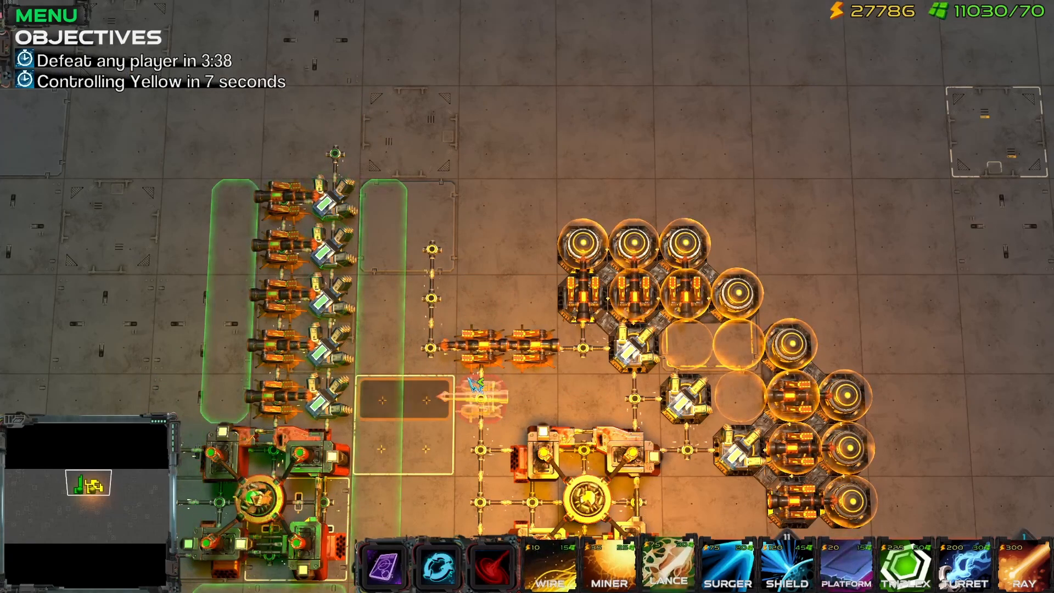
{"action": "middle_click_drag", "start_coordinate": [475, 386], "coordinate": [583, 431]}
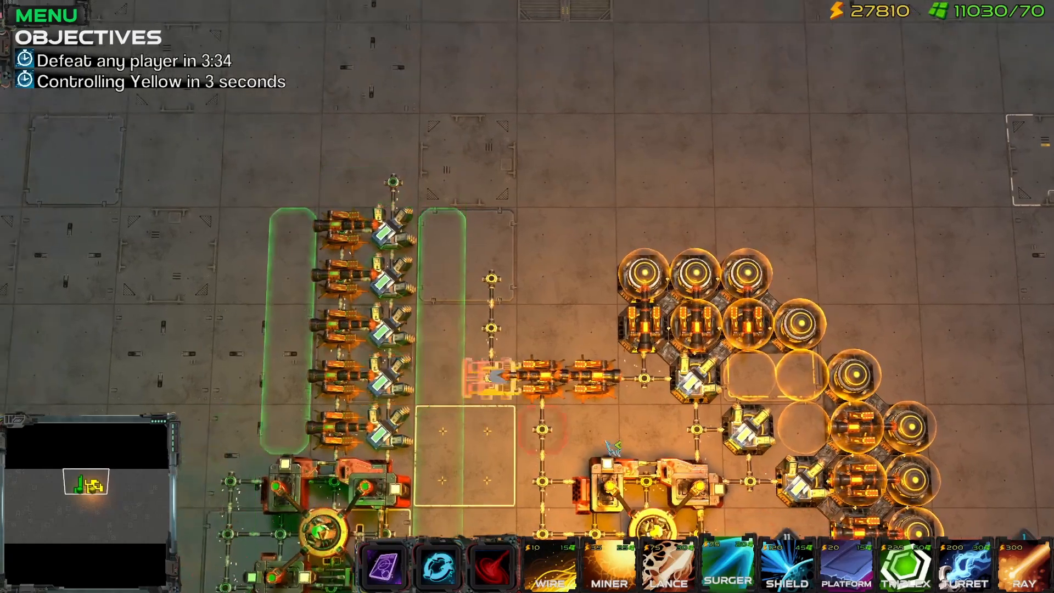
Fire surgers at the fourth green shield from the yellow wire row and build a yellow lance on the row's corner tile.
{"action": "left_click", "coordinate": [839, 565]}
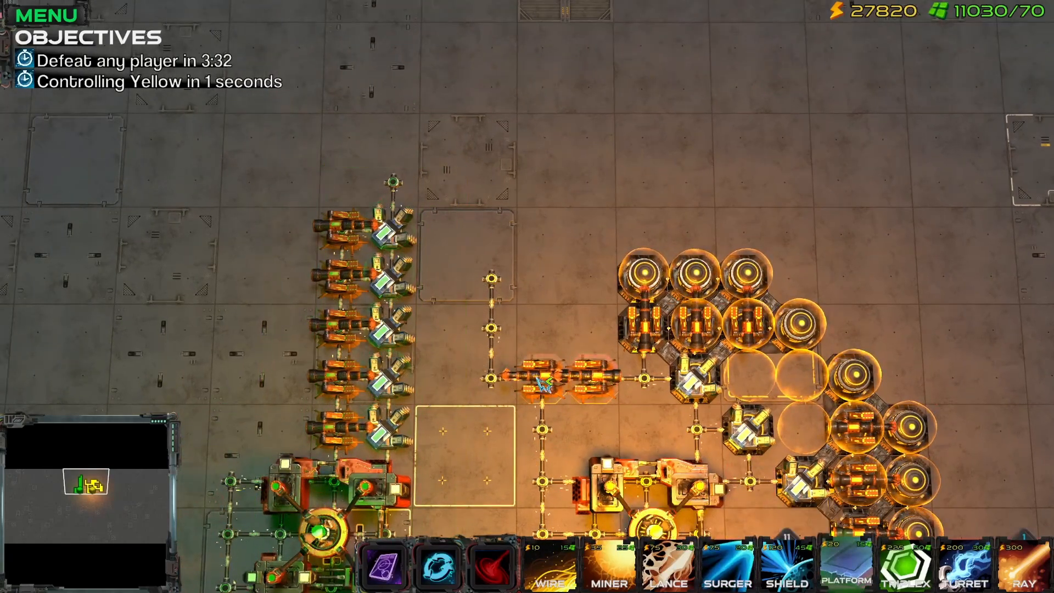
{"action": "left_click_drag", "start_coordinate": [544, 384], "coordinate": [543, 384]}
{"action": "key", "text": "4"}
{"action": "left_click", "coordinate": [646, 380]}
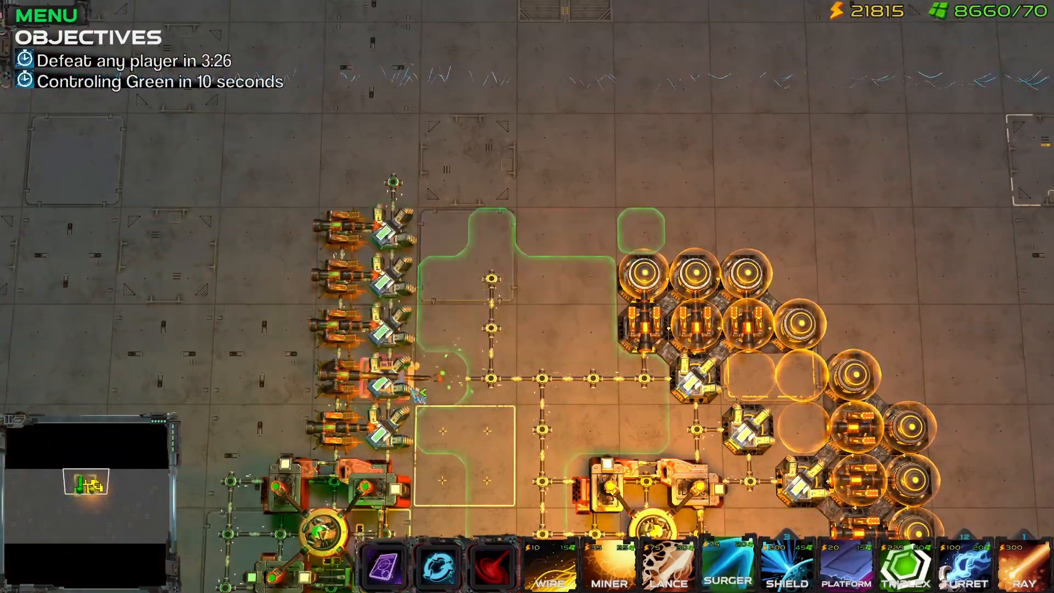
{"action": "left_click", "coordinate": [464, 391]}
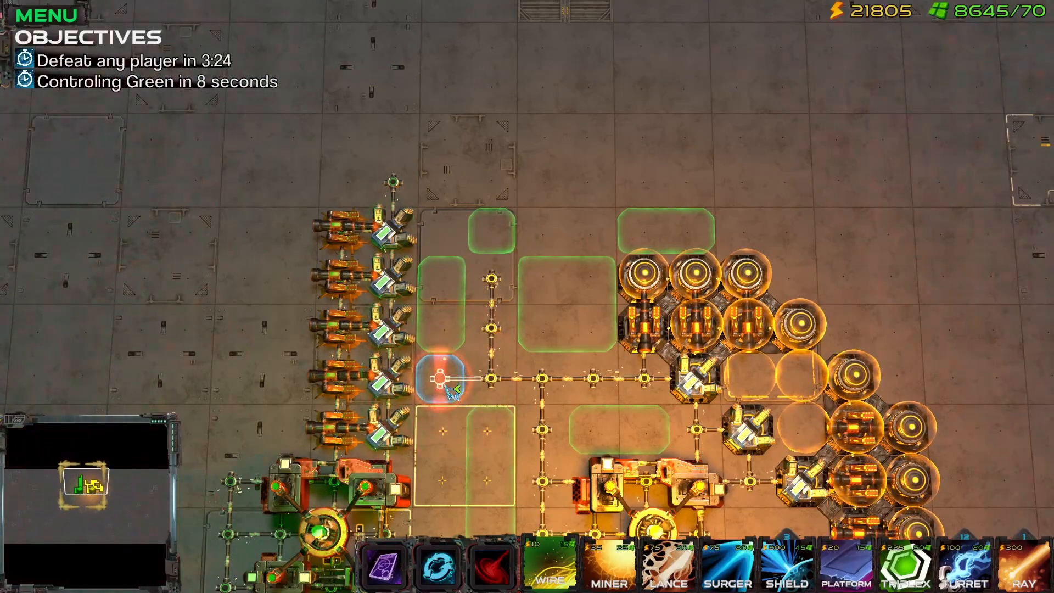
{"action": "left_click", "coordinate": [485, 390]}
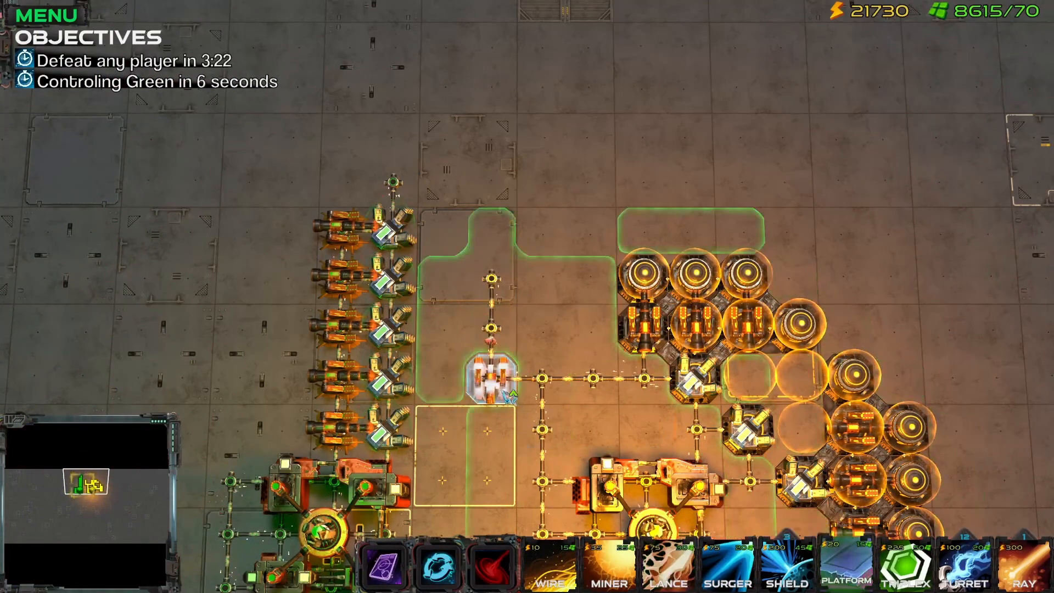
{"action": "left_click", "coordinate": [541, 392]}
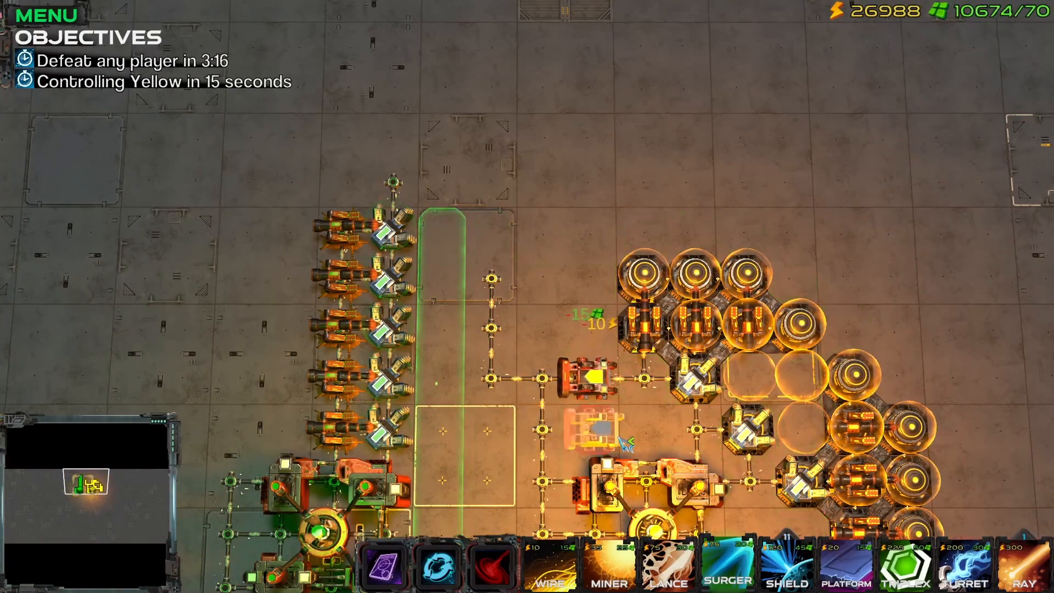
Place two yellow platforms ahead of the fourth green shield, fire a surger into them from behind, and inspect the platform.
{"action": "key", "text": "1"}
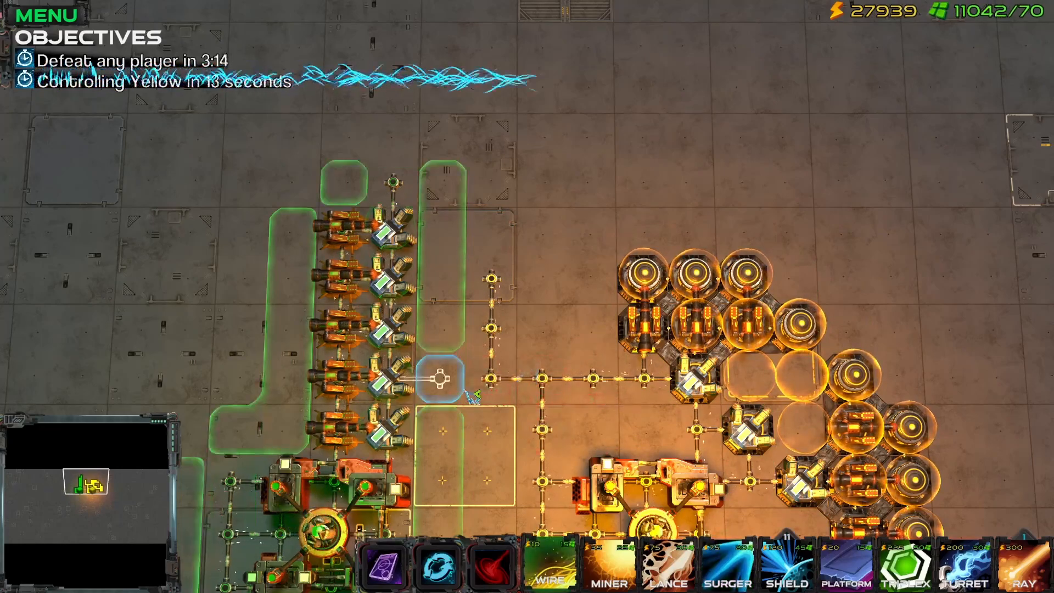
{"action": "key", "text": "3"}
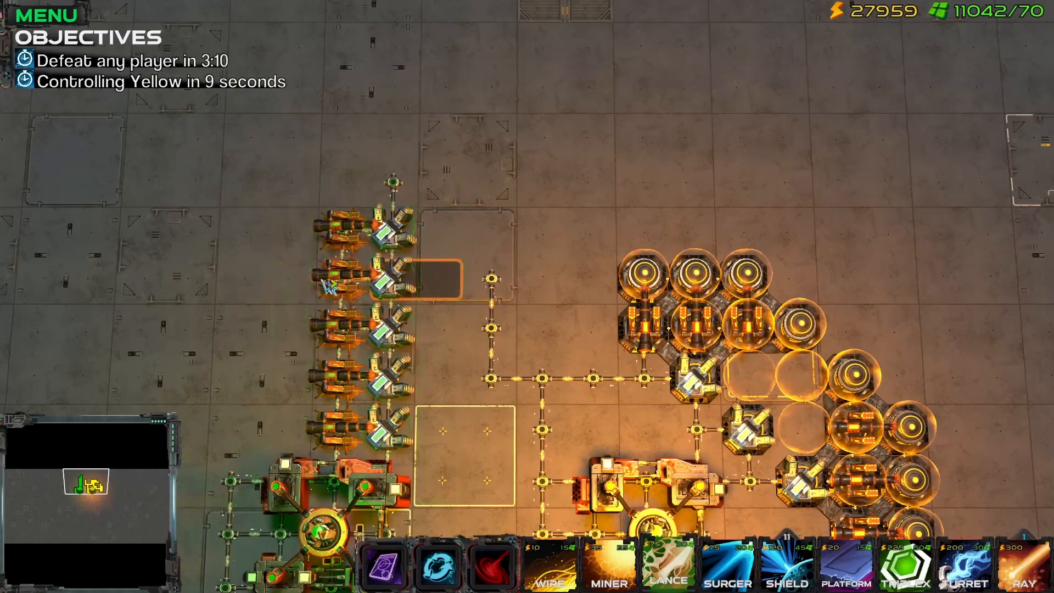
{"action": "key", "text": "4"}
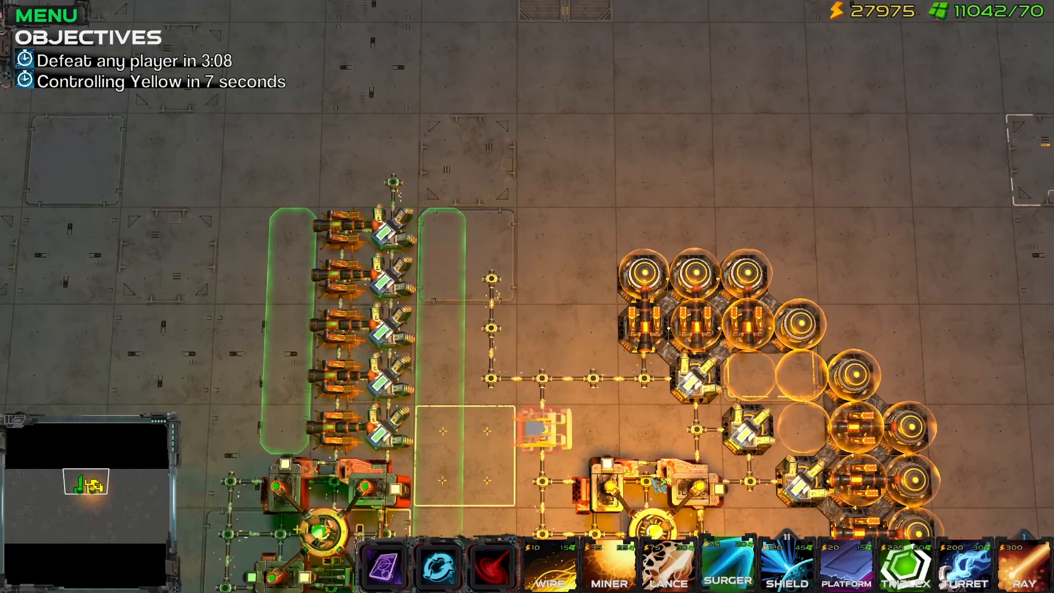
{"action": "left_click", "coordinate": [844, 580]}
{"action": "left_click", "coordinate": [548, 298]}
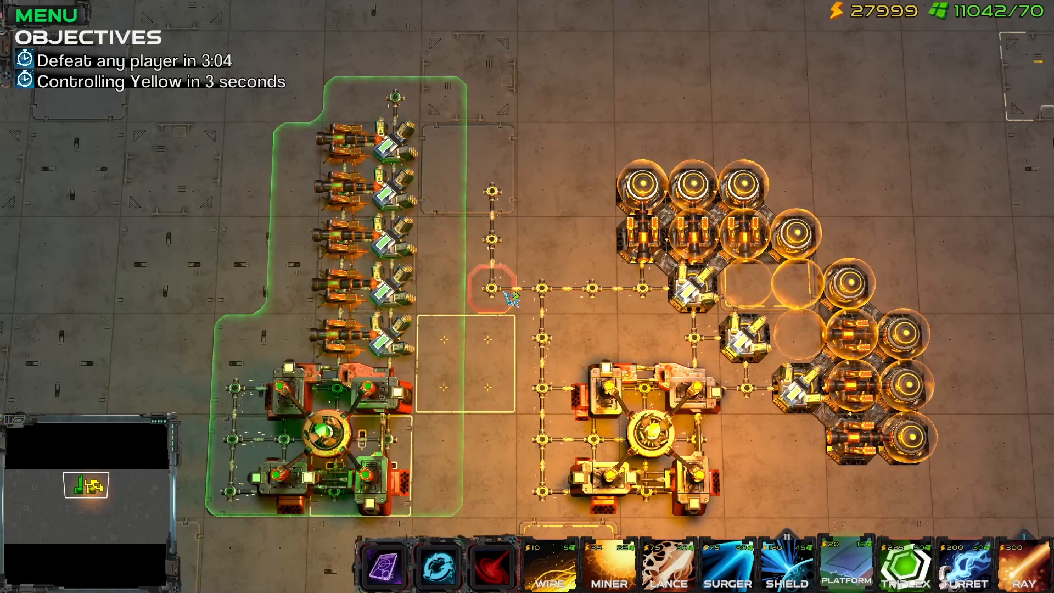
{"action": "left_click", "coordinate": [547, 297]}
{"action": "key", "text": "4"}
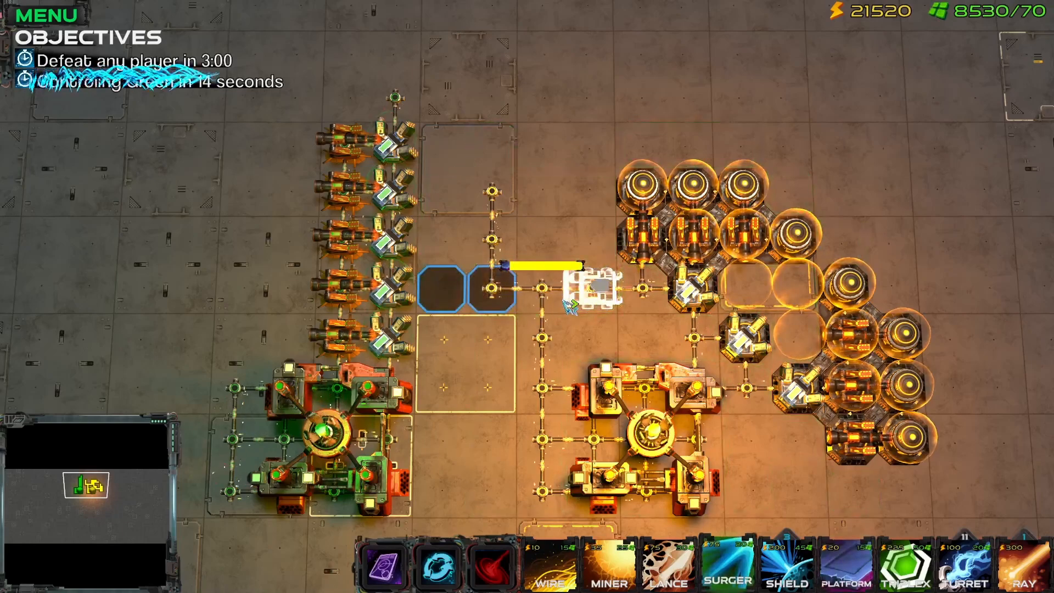
{"action": "left_click", "coordinate": [586, 300]}
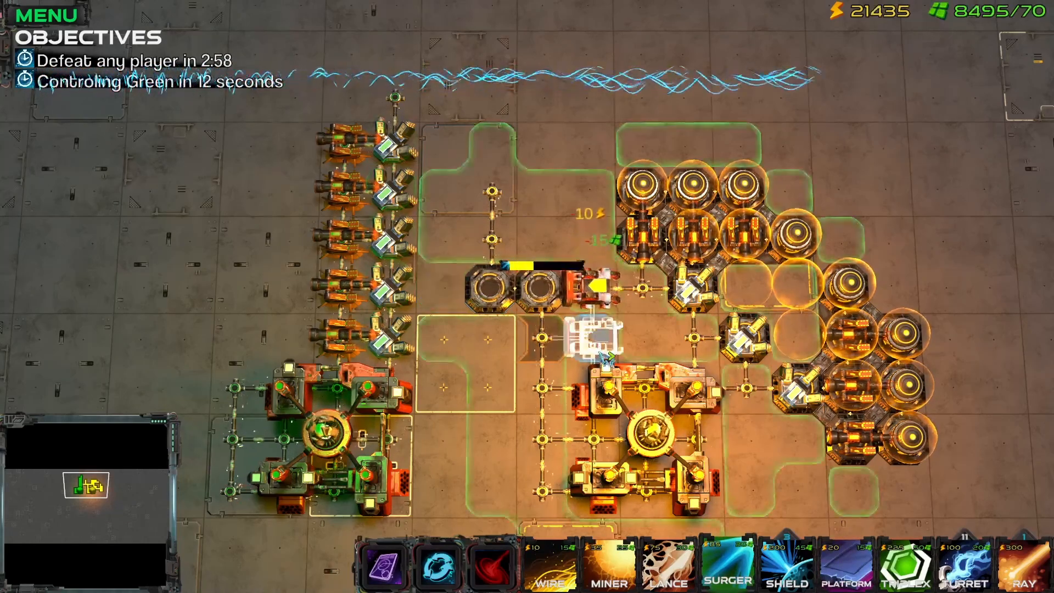
{"action": "right_click", "coordinate": [496, 297]}
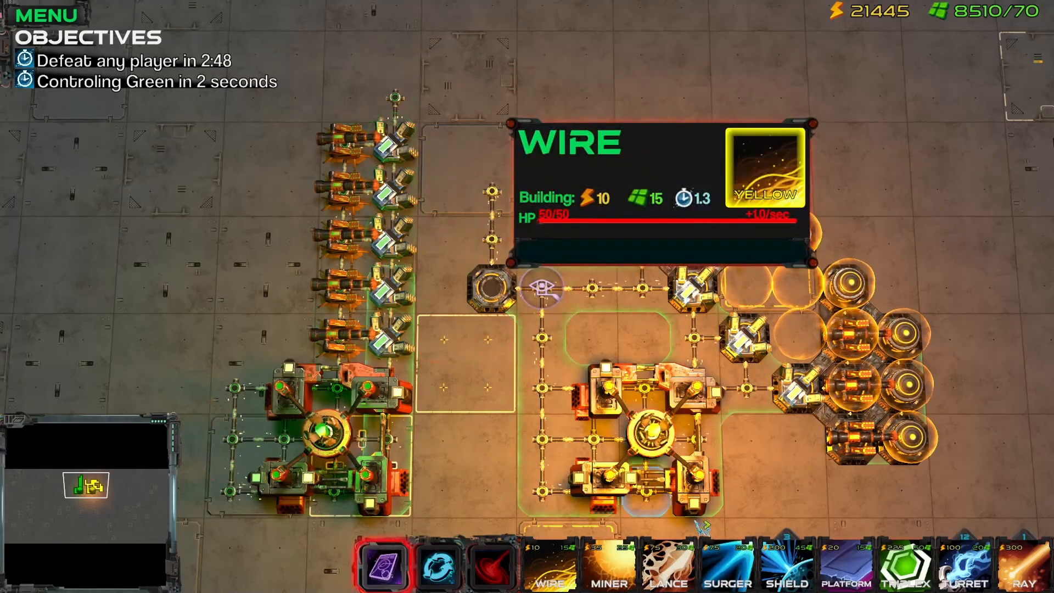
Place two green platforms beside the lowest green lance and build green lances on them facing away from the base.
{"action": "left_click", "coordinate": [845, 566]}
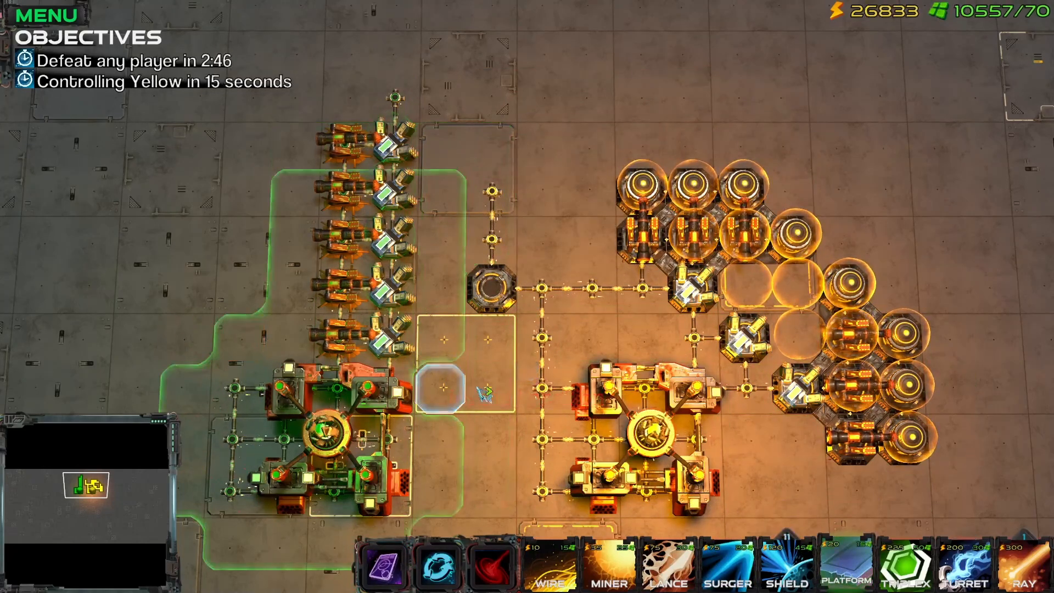
{"action": "left_click", "coordinate": [287, 344]}
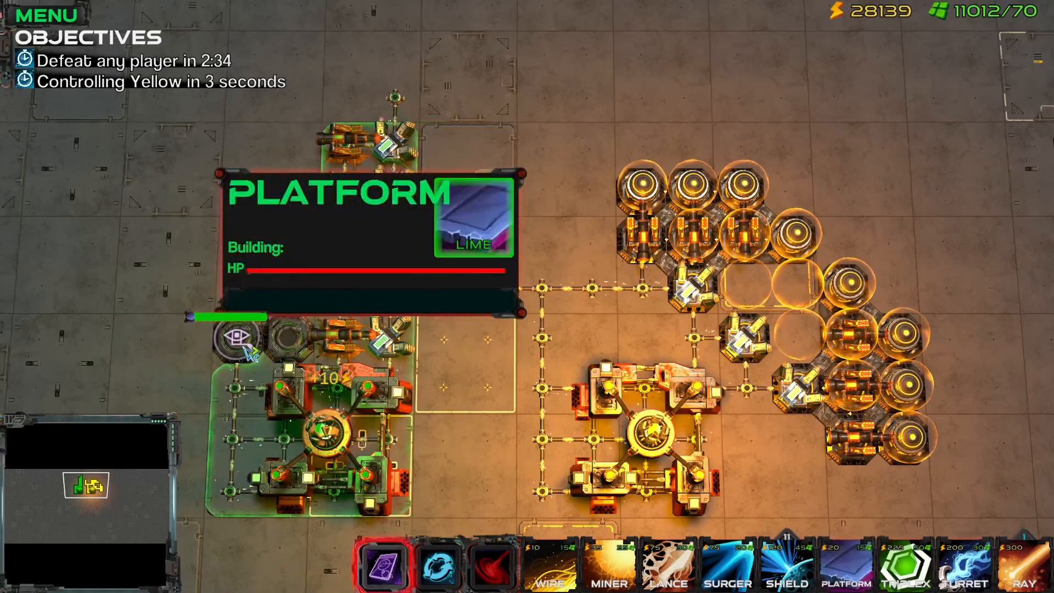
{"action": "key", "text": "6"}
{"action": "key", "text": "3"}
{"action": "key", "text": "r"}
{"action": "left_click", "coordinate": [286, 345]}
{"action": "left_click", "coordinate": [240, 345]}
{"action": "key", "text": "3"}
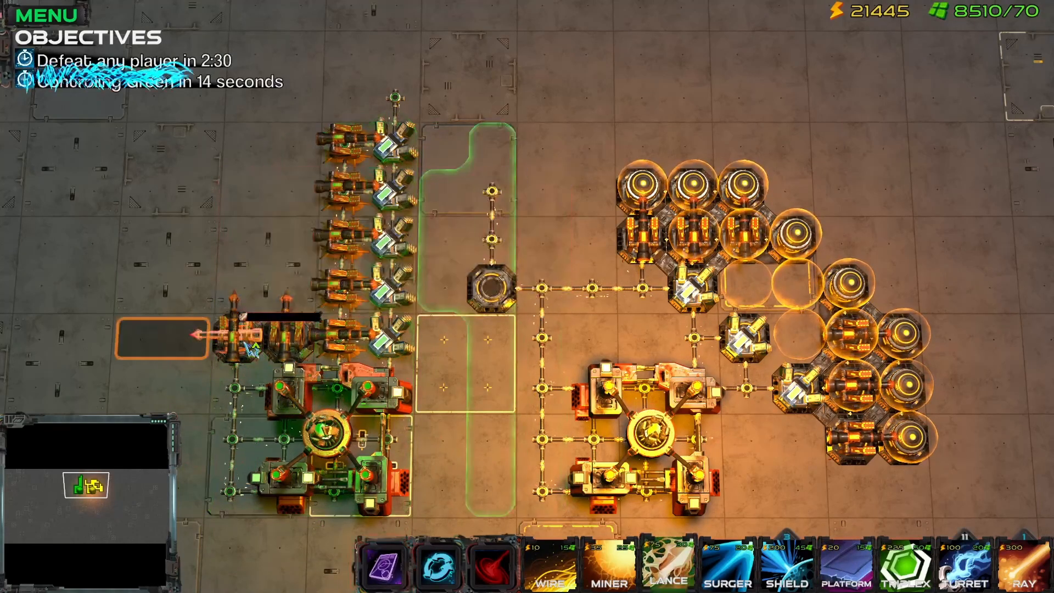
Build a column of four yellow lances facing the upper four green shields and rebuild it for a second attack.
{"action": "left_click", "coordinate": [505, 296]}
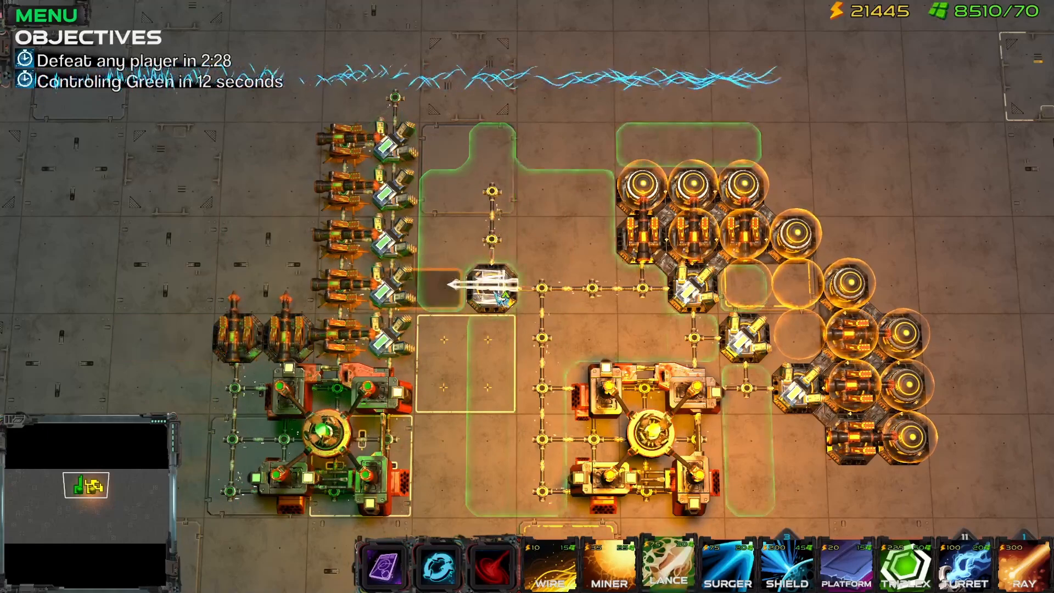
{"action": "left_click_drag", "start_coordinate": [493, 147], "coordinate": [499, 301]}
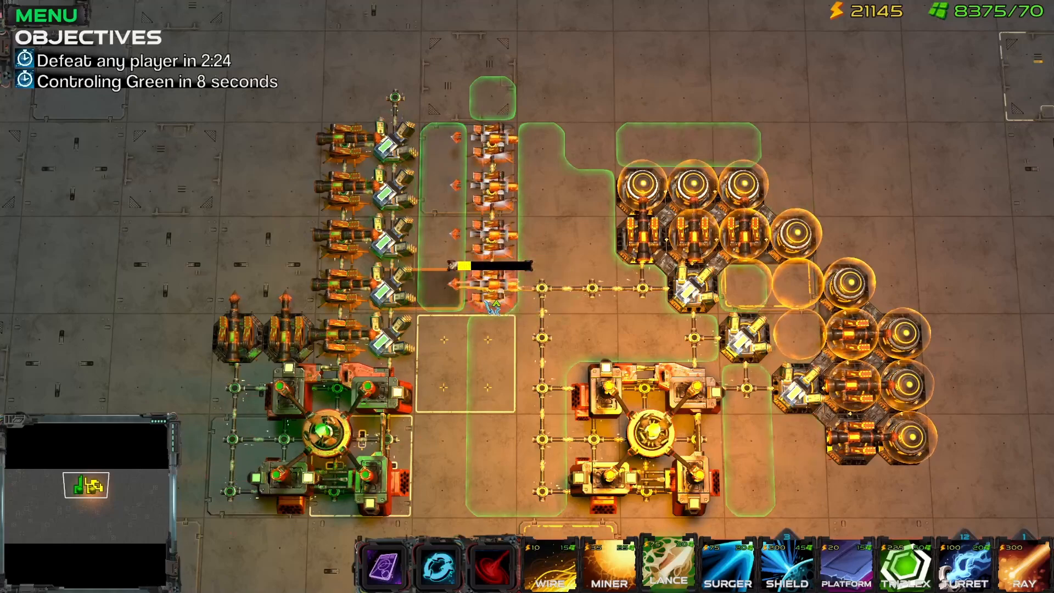
{"action": "right_click", "coordinate": [485, 301]}
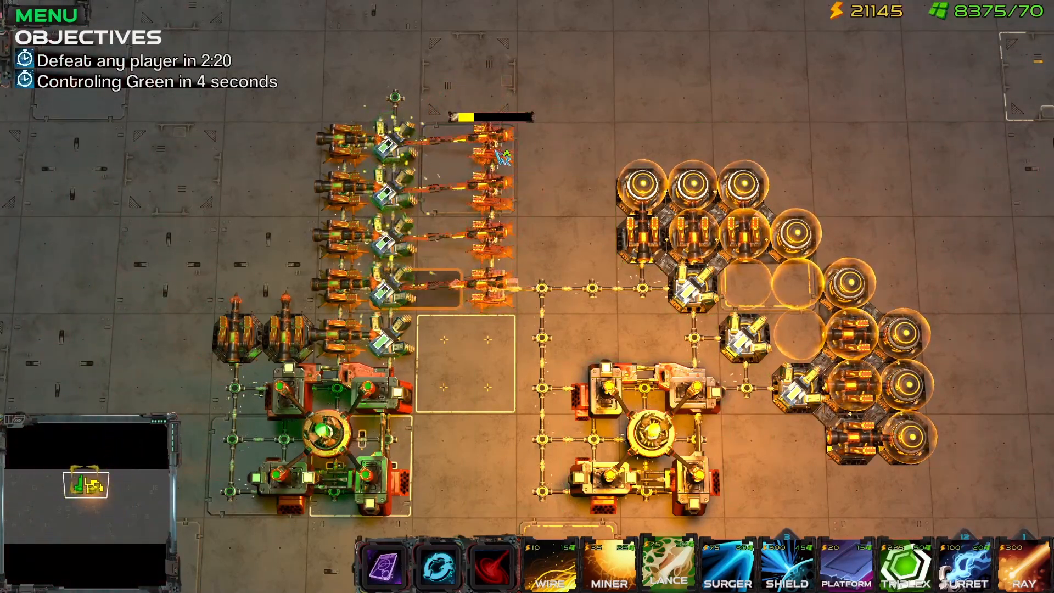
{"action": "left_click_drag", "start_coordinate": [496, 152], "coordinate": [485, 305]}
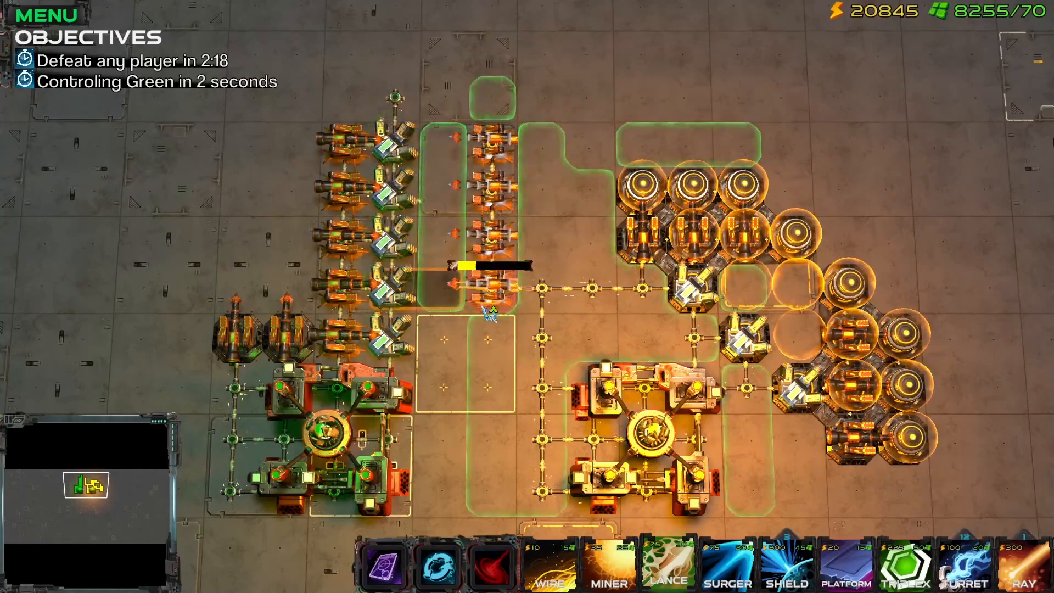
Examine the fourth green shield's hit points, shield points and recharge rate after the lance attack.
{"action": "mouse_move", "coordinate": [388, 282]}
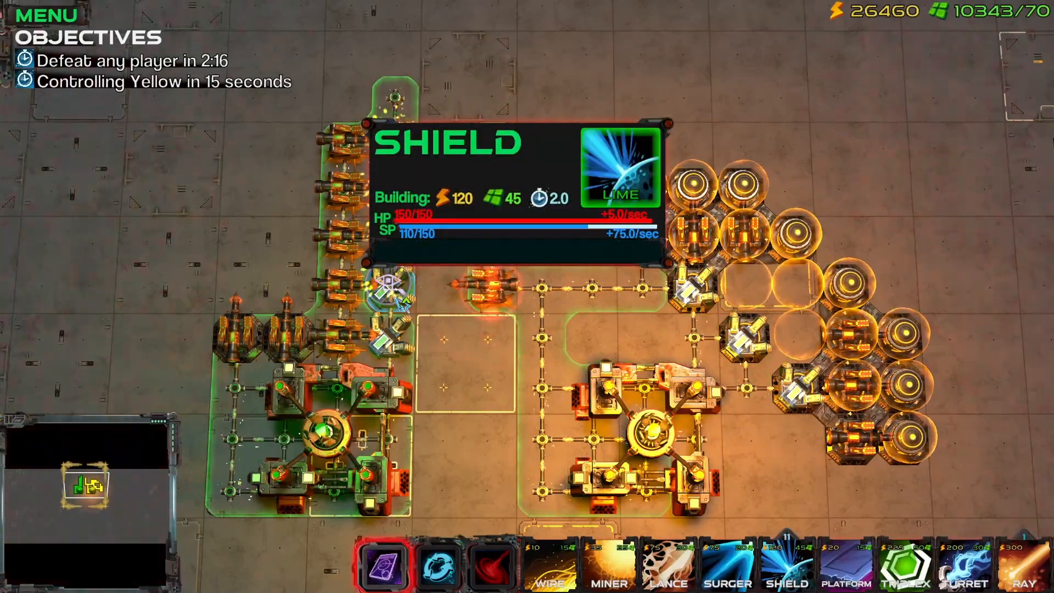
{"action": "key", "text": "3"}
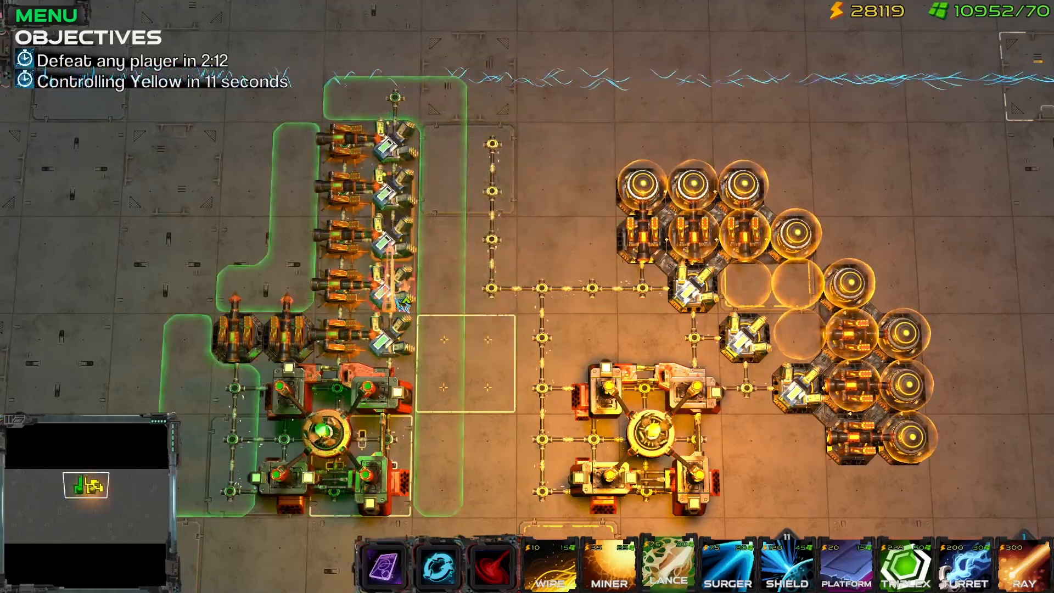
{"action": "right_click", "coordinate": [395, 297]}
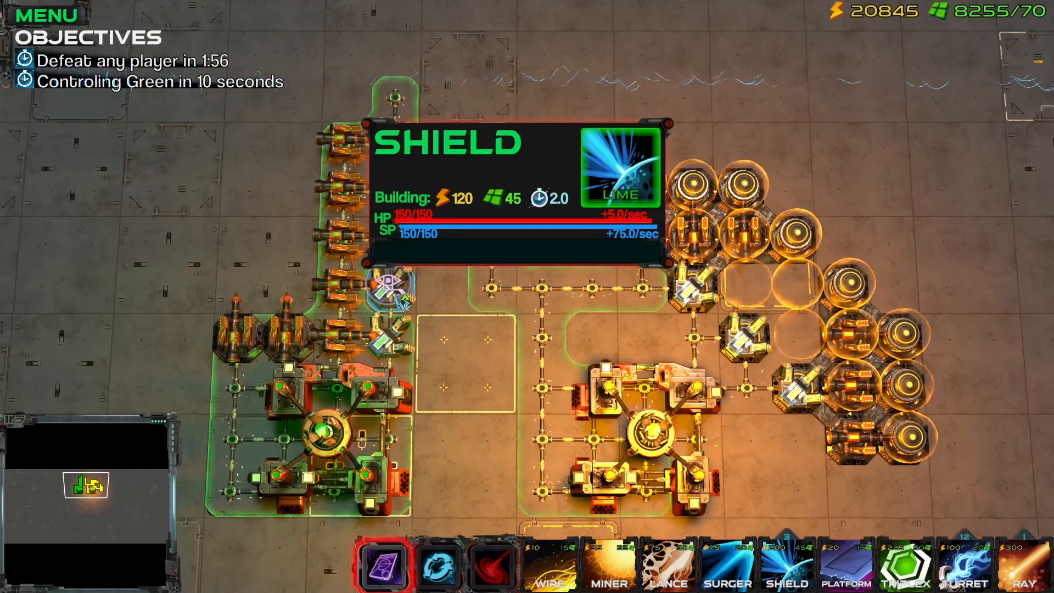
{"action": "key", "text": "3"}
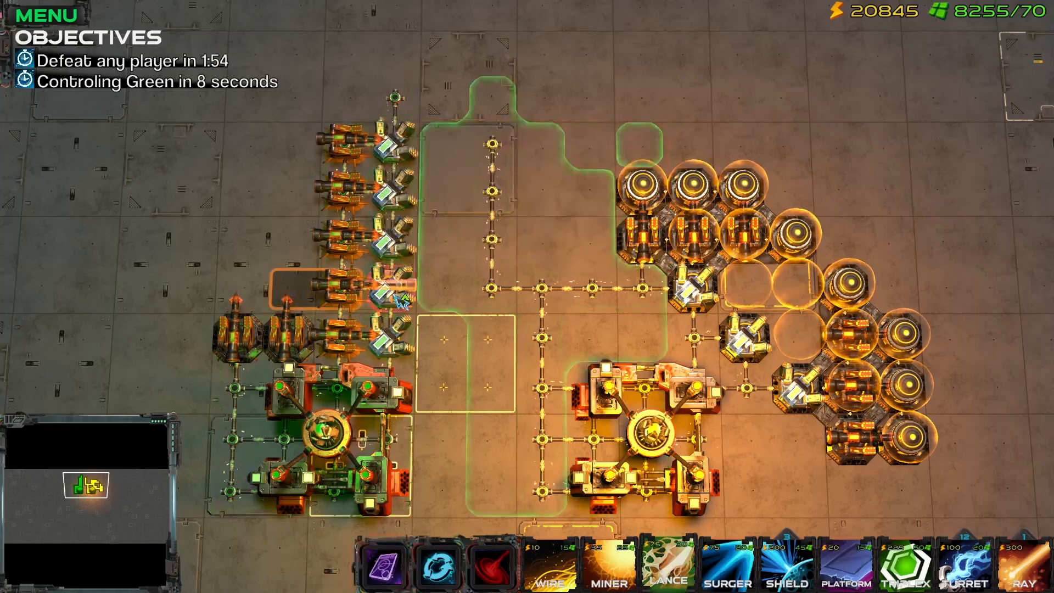
{"action": "key", "text": "w"}
Leave the playtest for the map editor and open the Green Shield action modifier for editing.
{"action": "key", "text": "Escape"}
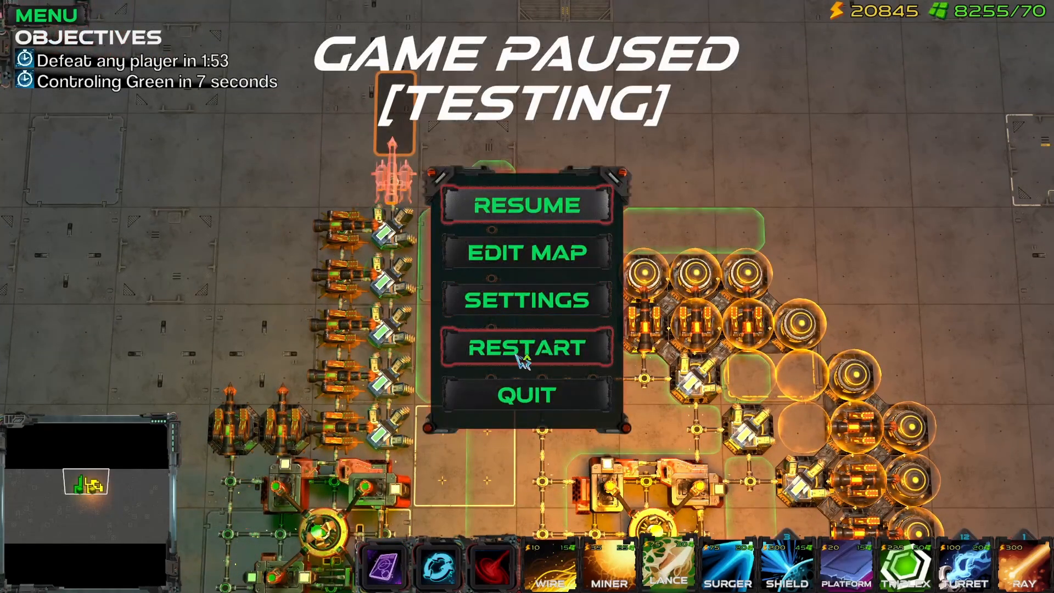
{"action": "left_click", "coordinate": [571, 269]}
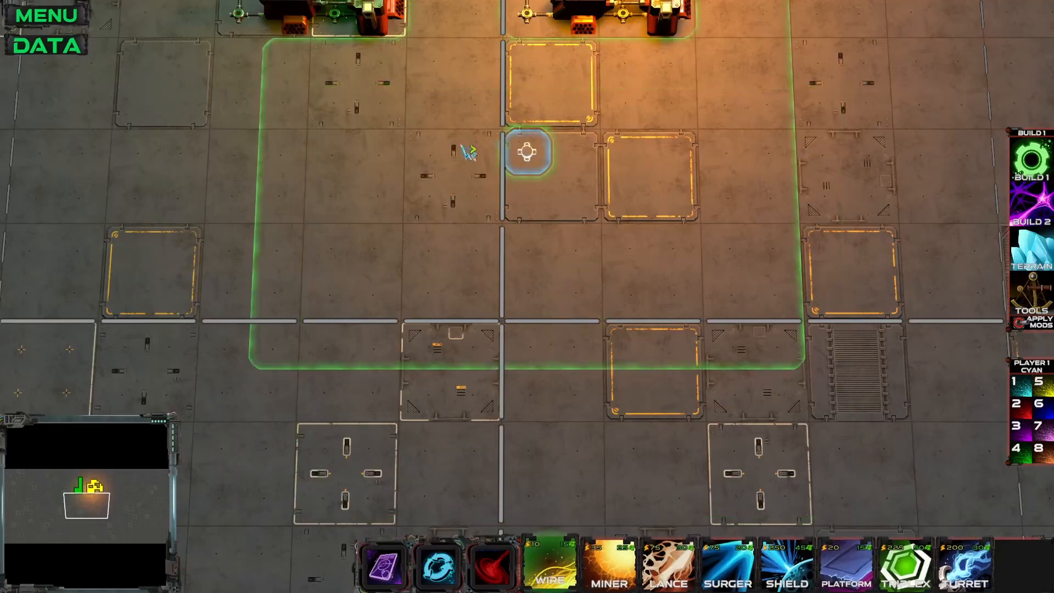
{"action": "left_click", "coordinate": [48, 46]}
{"action": "left_click", "coordinate": [749, 29]}
{"action": "left_click", "coordinate": [647, 100]}
{"action": "left_click", "coordinate": [865, 31]}
{"action": "left_click", "coordinate": [366, 99]}
{"action": "left_click", "coordinate": [296, 164]}
Set the Green Shield's health to 15 and its health regeneration to 1.
{"action": "scroll", "coordinate": [510, 275], "scroll_direction": "down", "scroll_amount": 5}
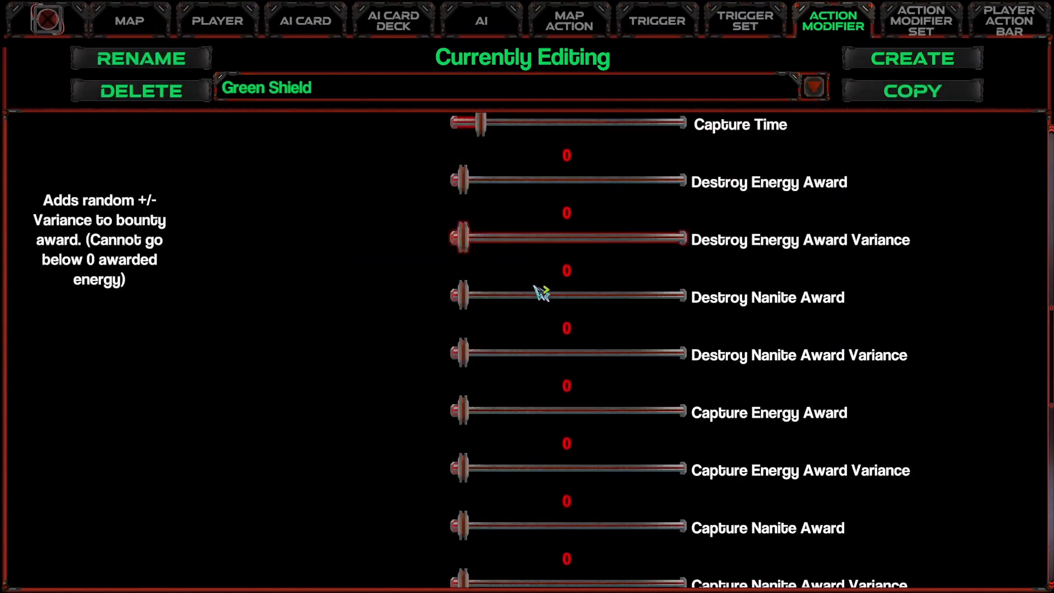
{"action": "scroll", "coordinate": [439, 351], "scroll_direction": "down", "scroll_amount": 3}
{"action": "scroll", "coordinate": [478, 383], "scroll_direction": "up", "scroll_amount": 8}
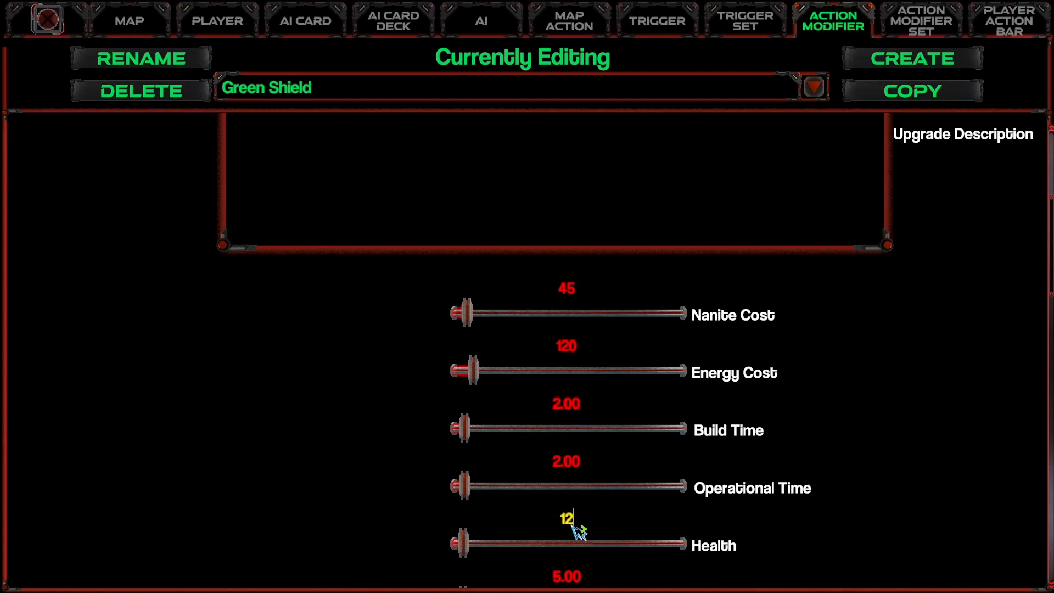
{"action": "scroll", "coordinate": [736, 520], "scroll_direction": "down", "scroll_amount": 3}
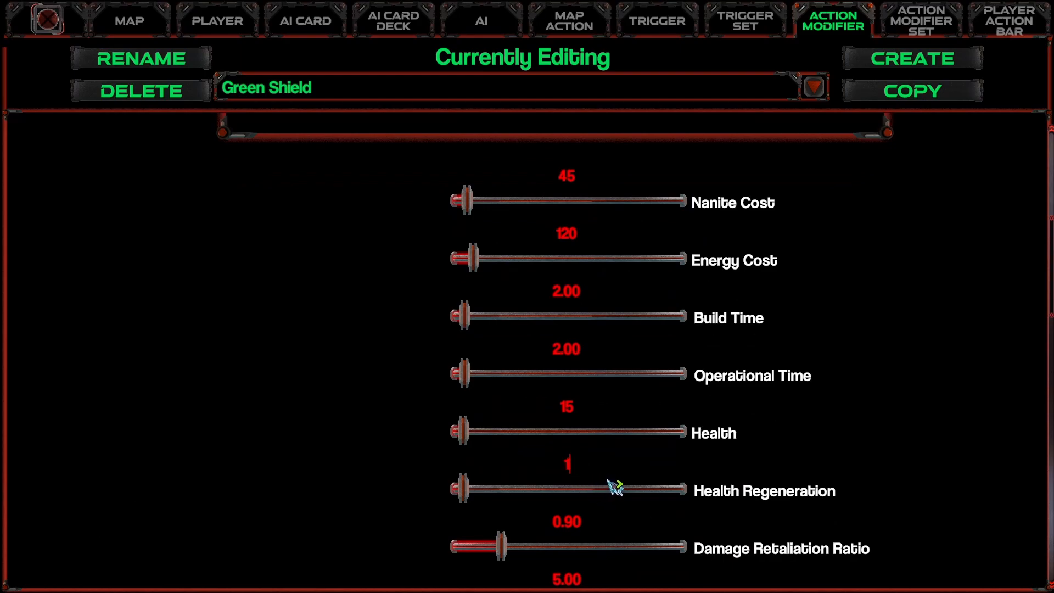
{"action": "scroll", "coordinate": [387, 478], "scroll_direction": "down", "scroll_amount": 2}
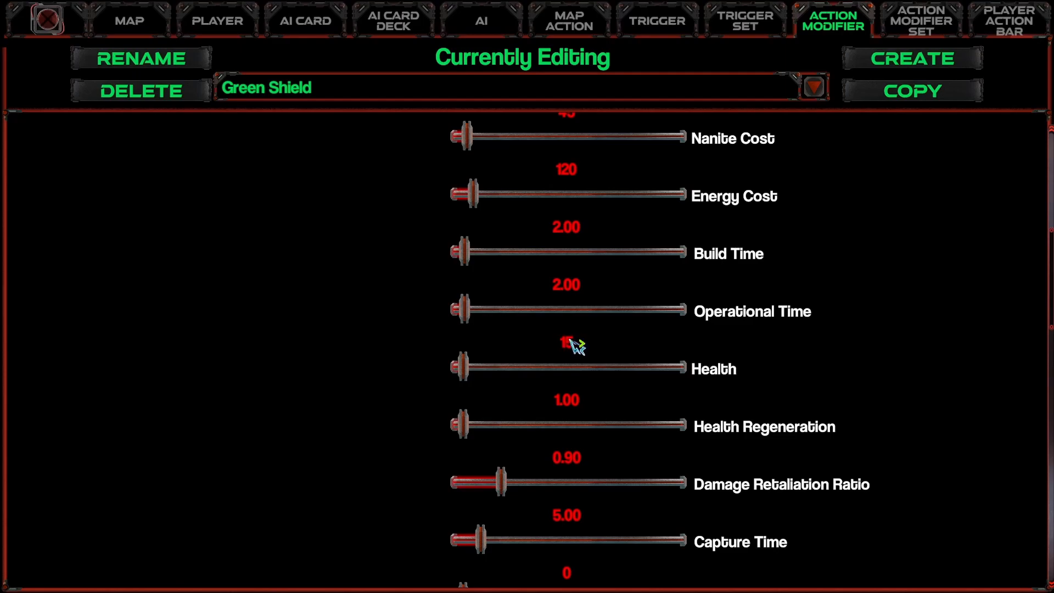
{"action": "scroll", "coordinate": [569, 422], "scroll_direction": "down", "scroll_amount": 4}
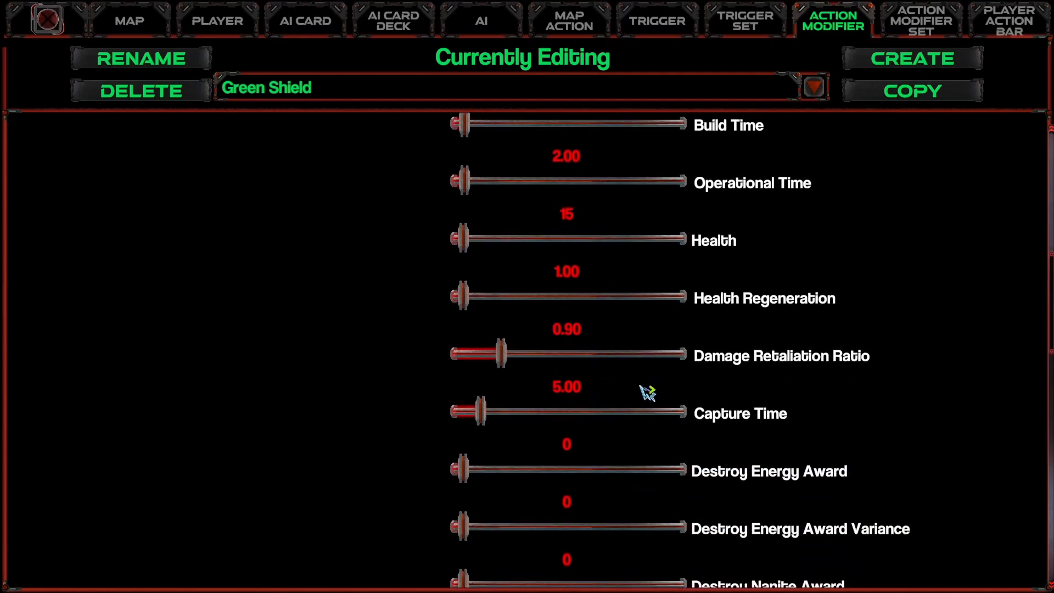
Set the Green Shield's shield recharge cooldown to 0.55.
{"action": "scroll", "coordinate": [648, 392], "scroll_direction": "down", "scroll_amount": 20}
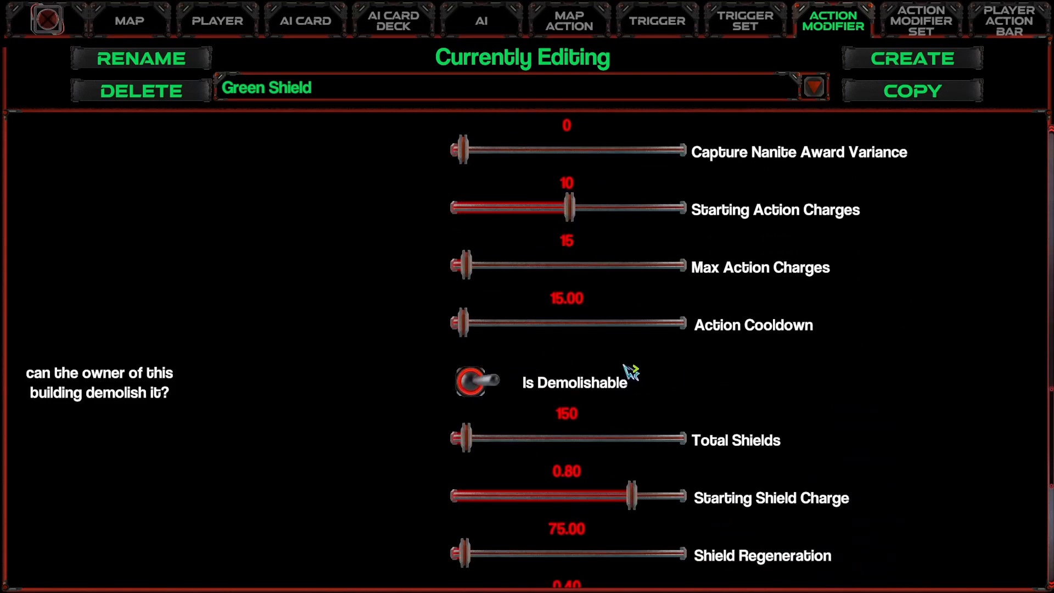
{"action": "scroll", "coordinate": [630, 372], "scroll_direction": "down", "scroll_amount": 3}
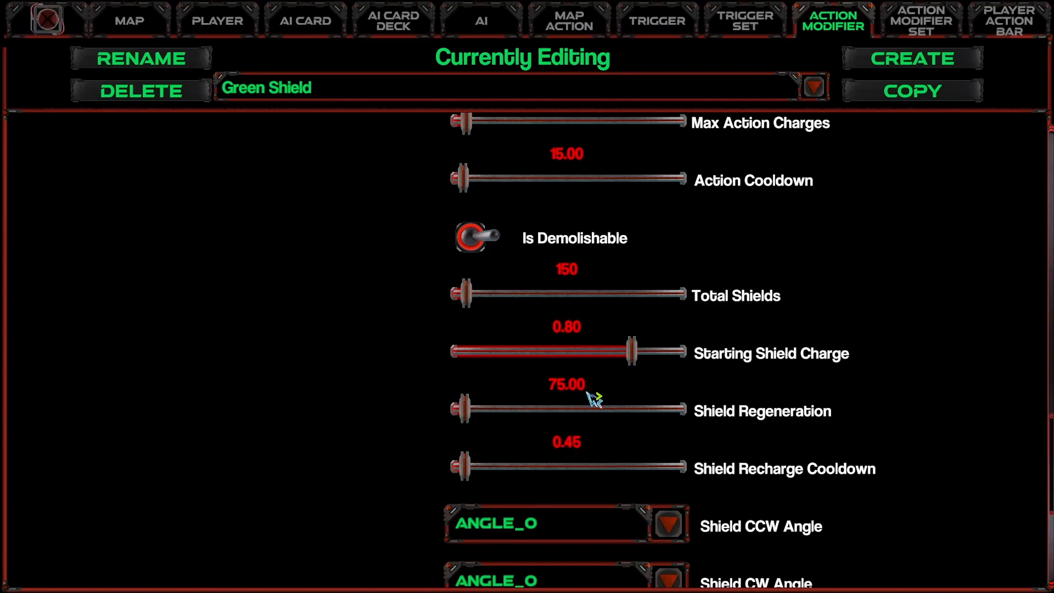
{"action": "scroll", "coordinate": [606, 399], "scroll_direction": "down", "scroll_amount": 1}
{"action": "left_click", "coordinate": [582, 435]}
{"action": "left_click", "coordinate": [584, 434]}
{"action": "key", "text": "BackSpace"}
{"action": "key", "text": "BackSpace"}
{"action": "type", "text": "65"}
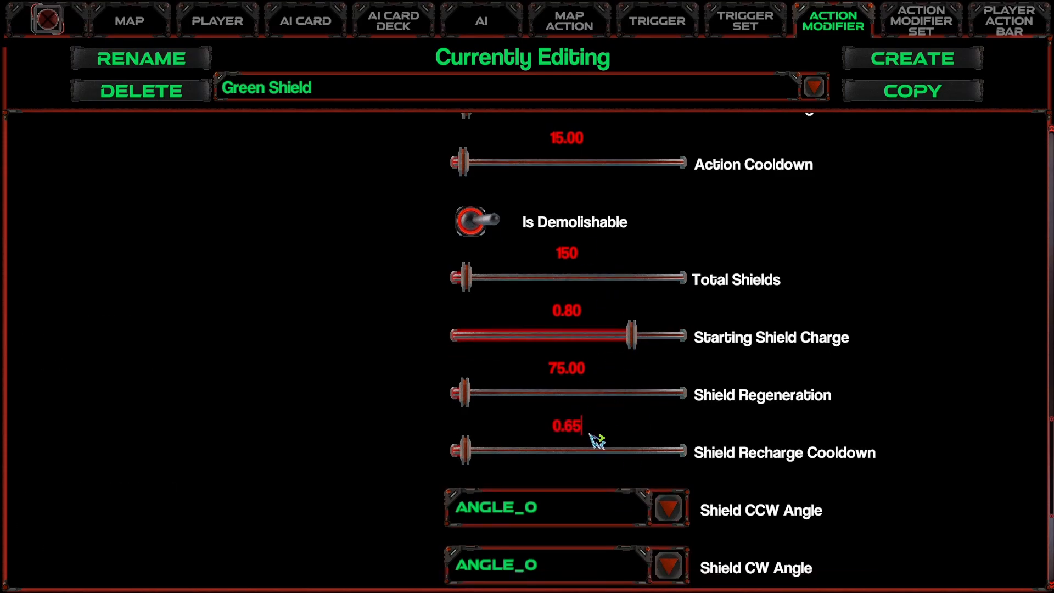
{"action": "key", "text": "BackSpace"}
{"action": "key", "text": "BackSpace"}
{"action": "type", "text": "55"}
{"action": "scroll", "coordinate": [574, 383], "scroll_direction": "down", "scroll_amount": 1}
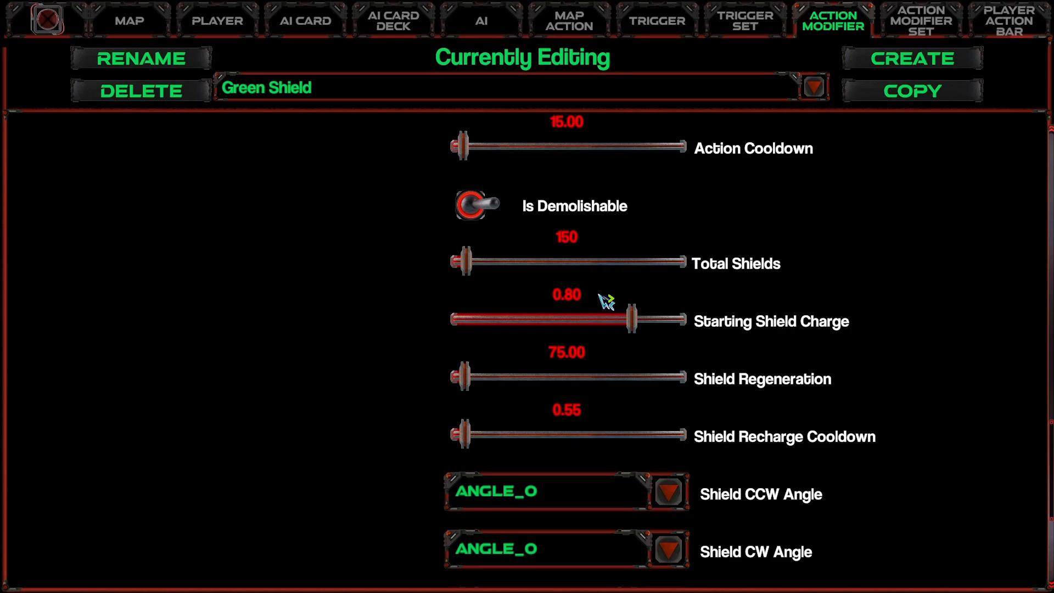
{"action": "scroll", "coordinate": [510, 294], "scroll_direction": "down", "scroll_amount": 5}
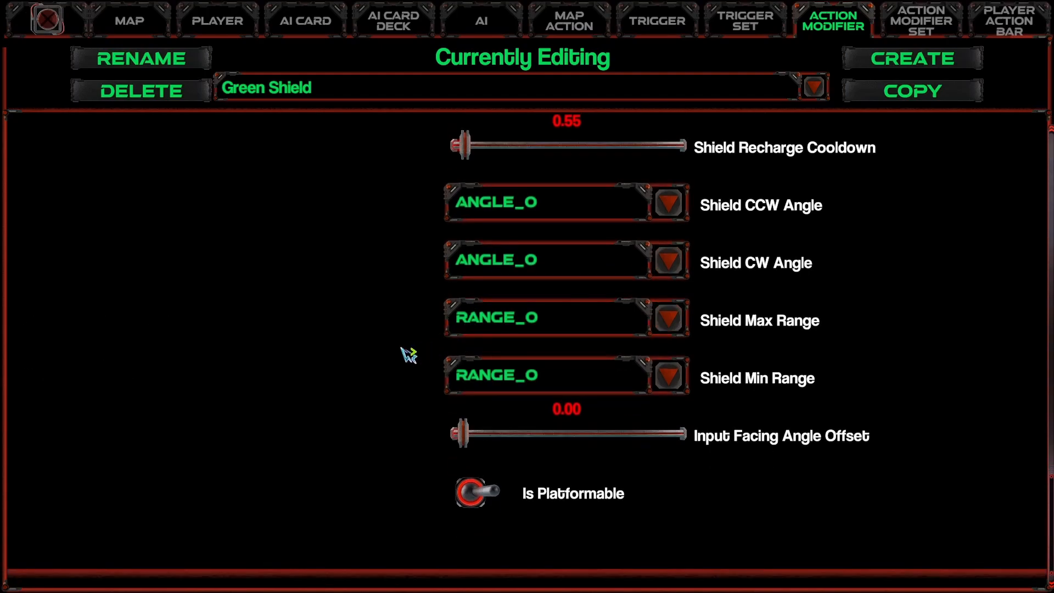
Open the Green Action Mods modifier set and review the modifiers it contains.
{"action": "scroll", "coordinate": [409, 418], "scroll_direction": "up", "scroll_amount": 10}
{"action": "scroll", "coordinate": [387, 377], "scroll_direction": "down", "scroll_amount": 1}
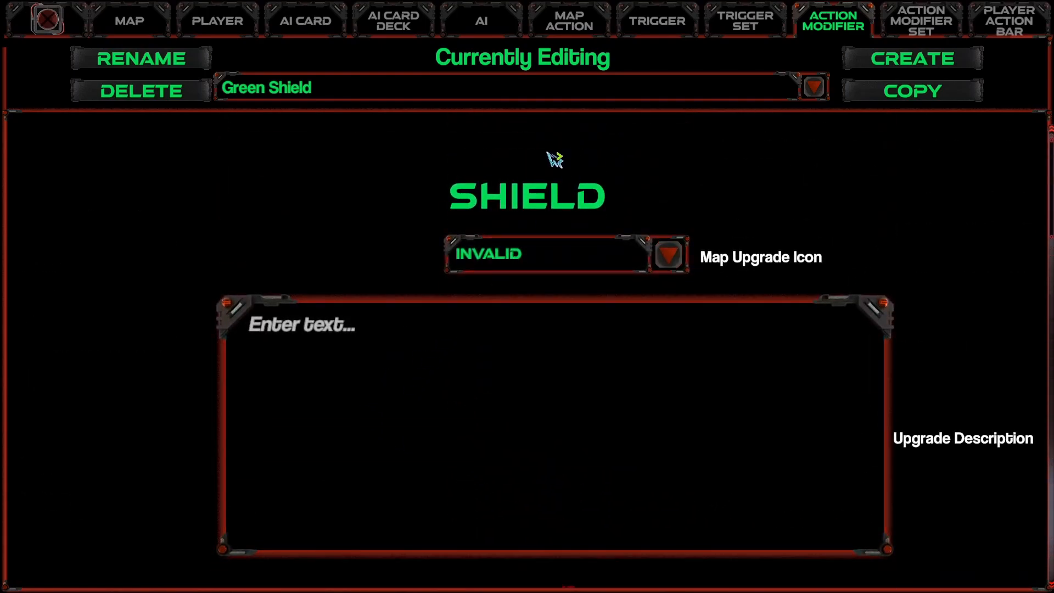
{"action": "left_click", "coordinate": [892, 13]}
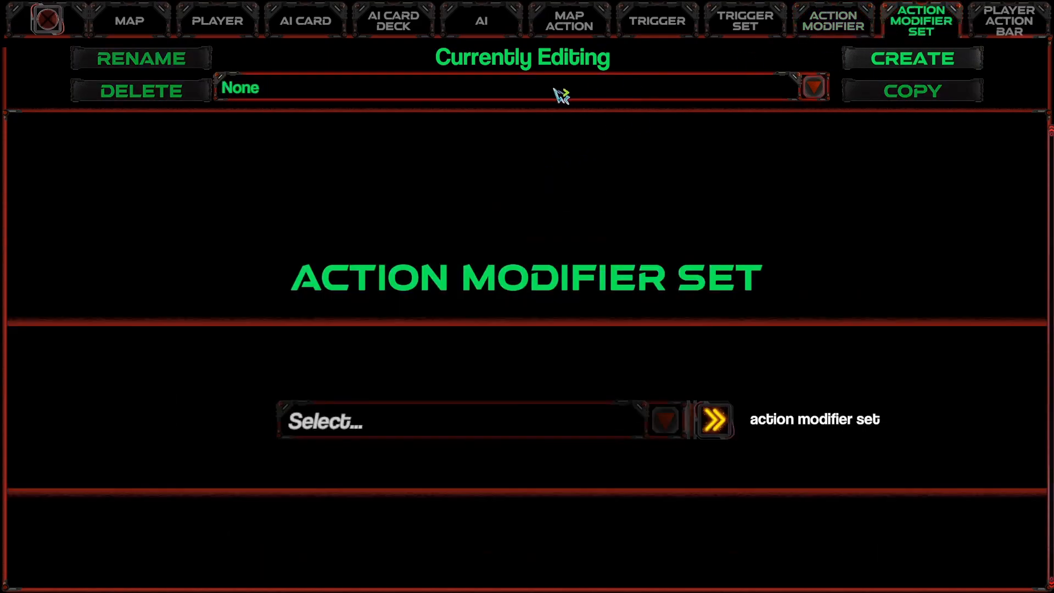
{"action": "left_click", "coordinate": [575, 93]}
{"action": "left_click", "coordinate": [383, 137]}
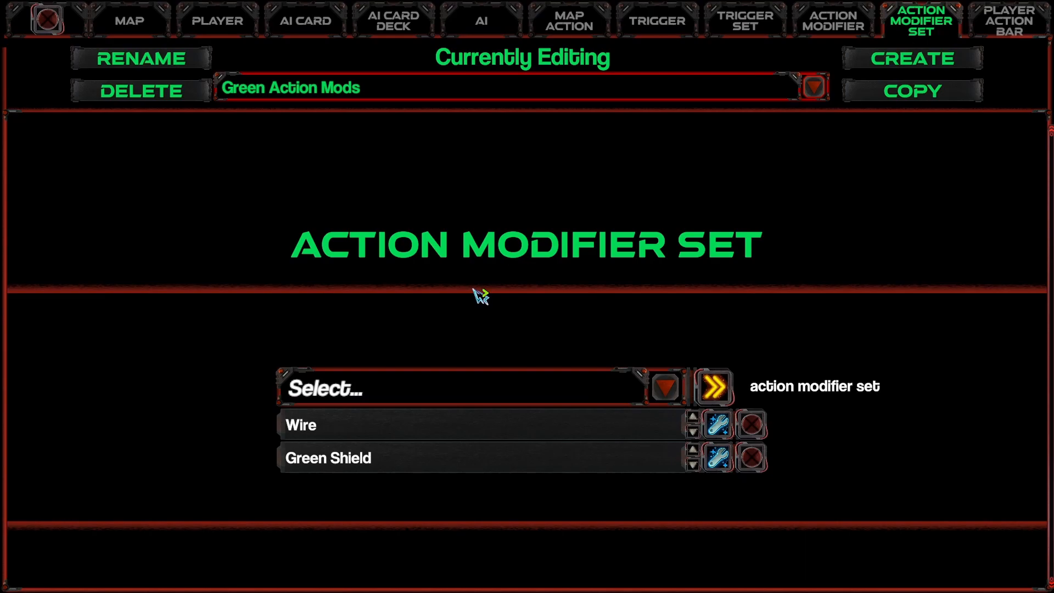
{"action": "left_click", "coordinate": [893, 67]}
{"action": "left_click", "coordinate": [483, 291]}
{"action": "type", "text": "Gre"}
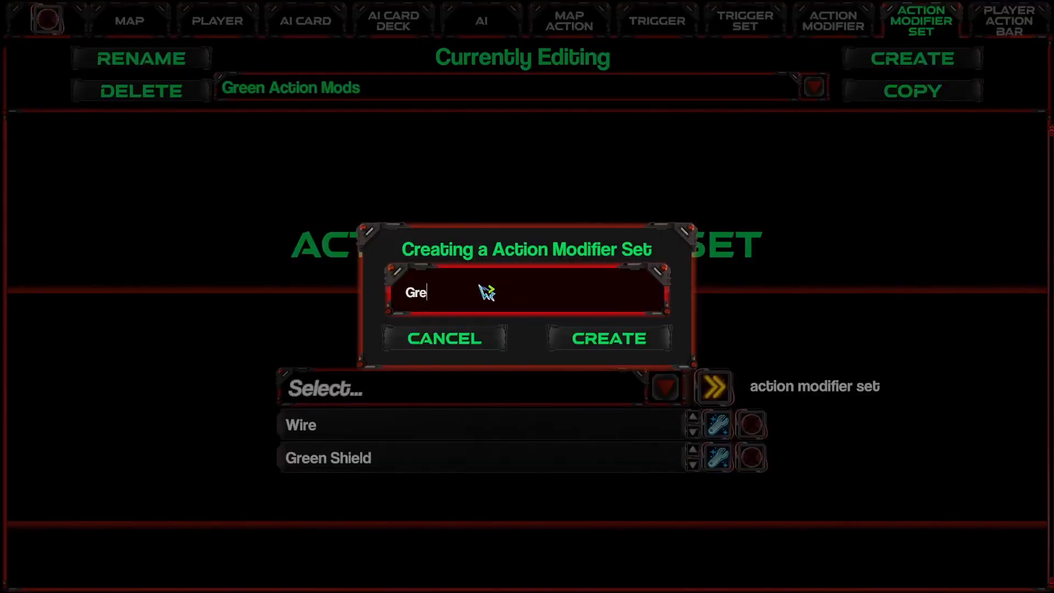
{"action": "type", "text": "en Surger"}
{"action": "left_click", "coordinate": [618, 339]}
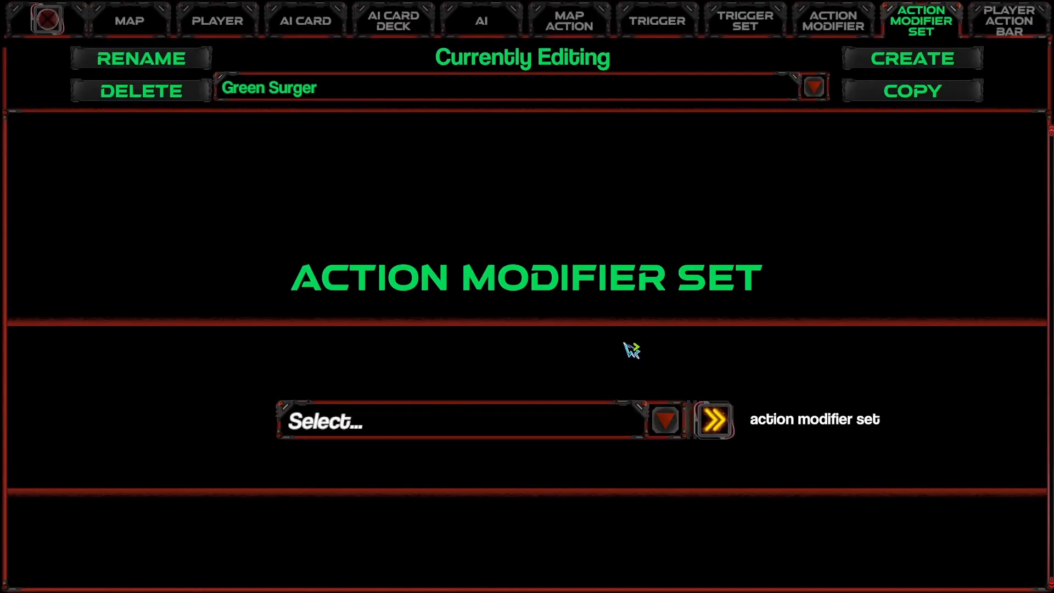
{"action": "left_click", "coordinate": [537, 419]}
{"action": "left_click", "coordinate": [755, 287]}
{"action": "left_click", "coordinate": [156, 95]}
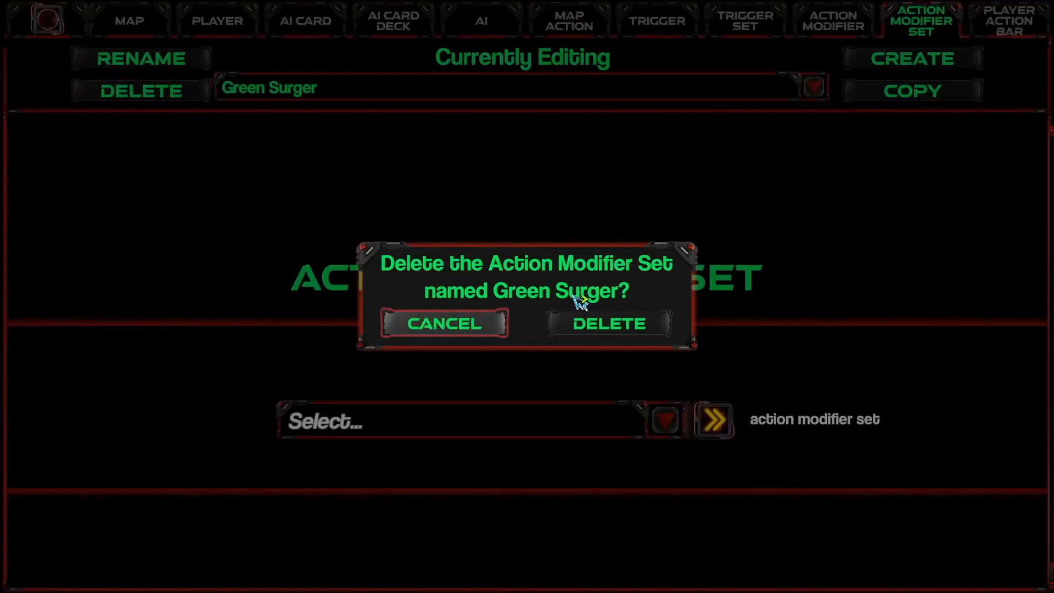
{"action": "left_click", "coordinate": [609, 325]}
Create an action modifier named Green Surger based on the Surger type.
{"action": "left_click", "coordinate": [832, 21]}
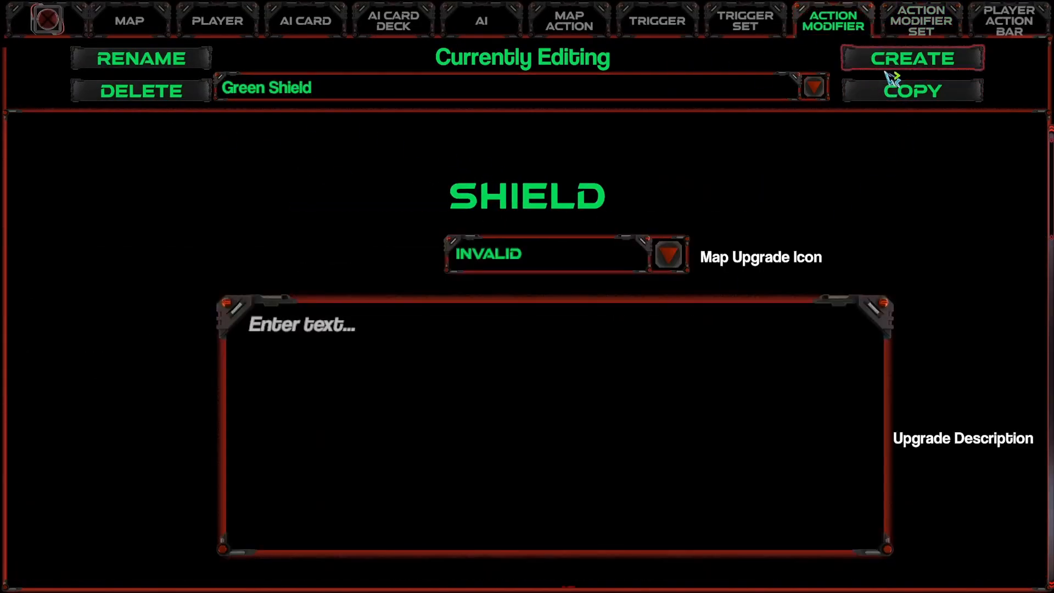
{"action": "left_click", "coordinate": [906, 64]}
{"action": "left_click", "coordinate": [501, 299]}
{"action": "type", "text": "Green"}
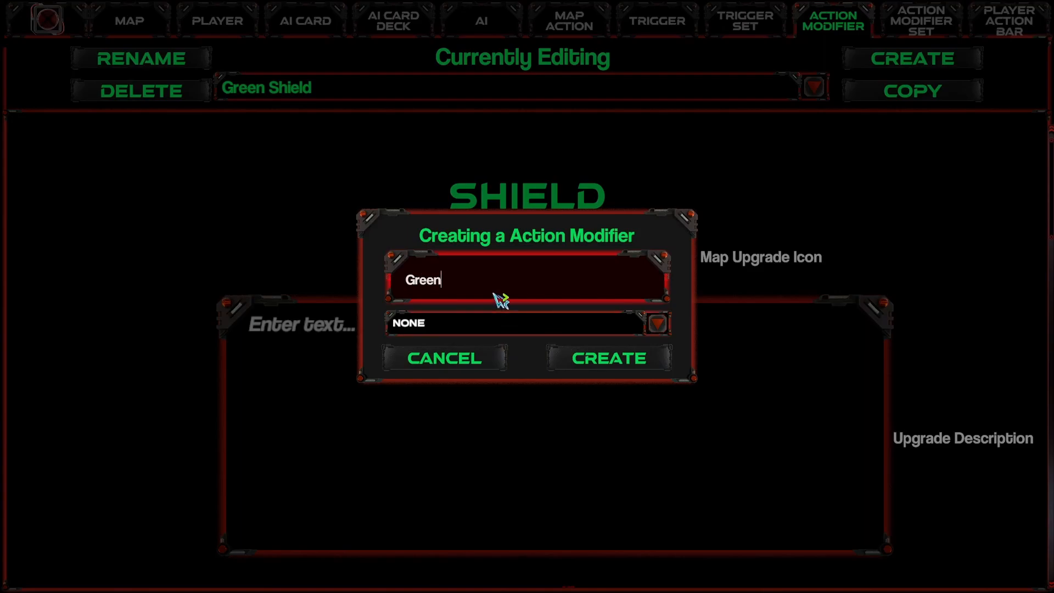
{"action": "type", "text": " Surger"}
{"action": "left_click", "coordinate": [510, 326]}
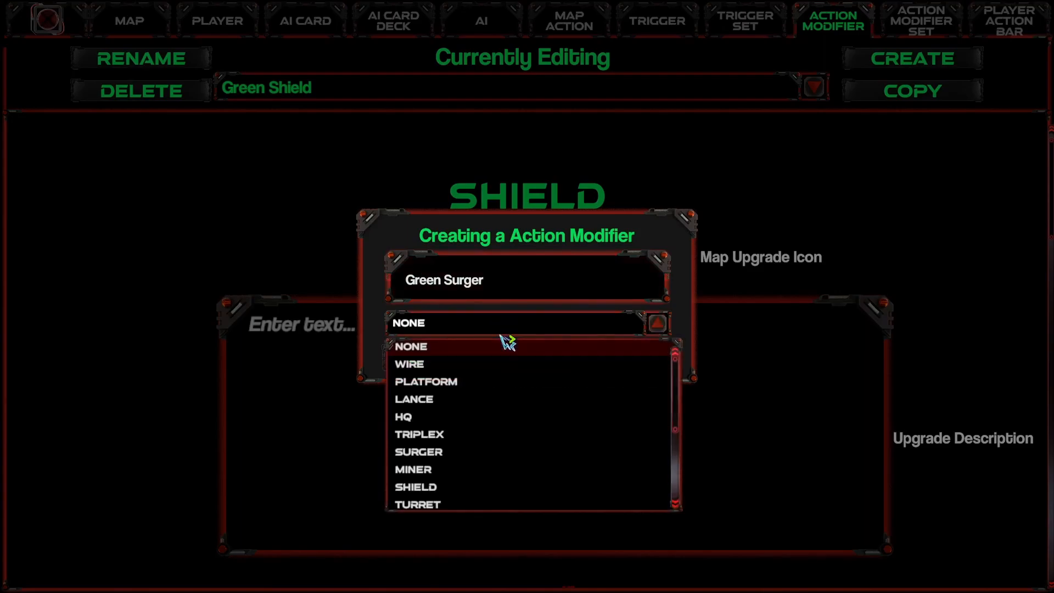
{"action": "left_click", "coordinate": [423, 454]}
{"action": "left_click", "coordinate": [594, 362]}
Set the Green Surger's health to 100 and its health regeneration to 12.
{"action": "scroll", "coordinate": [616, 339], "scroll_direction": "down", "scroll_amount": 6}
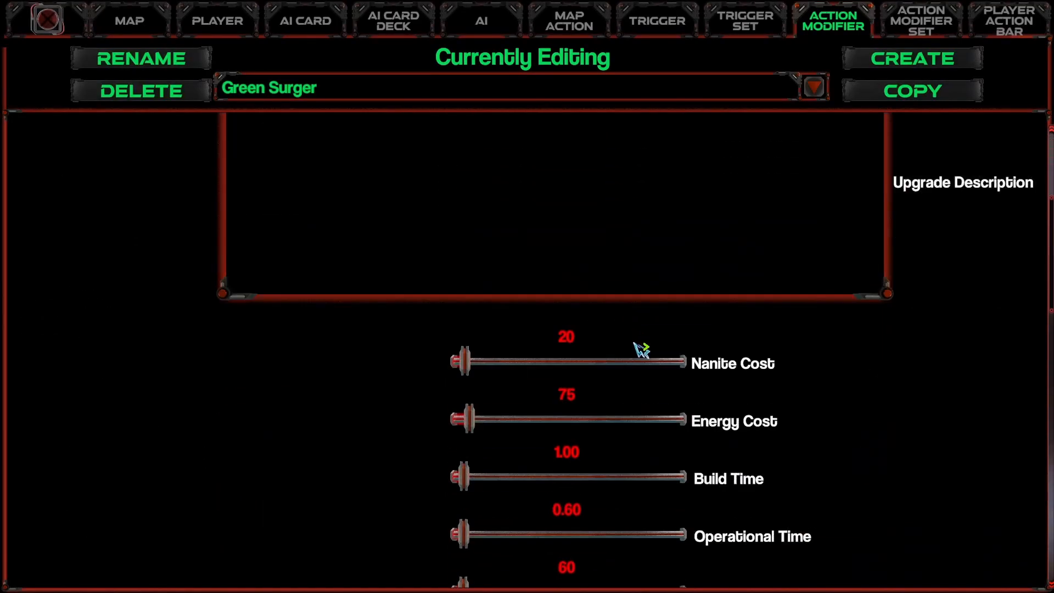
{"action": "scroll", "coordinate": [641, 350], "scroll_direction": "down", "scroll_amount": 3}
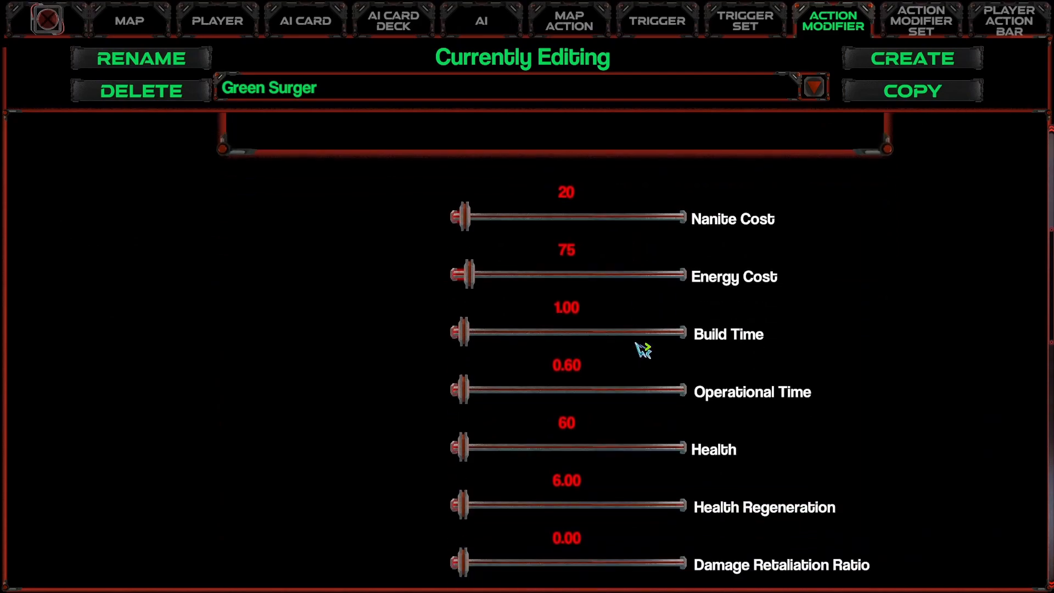
{"action": "left_click", "coordinate": [573, 409]}
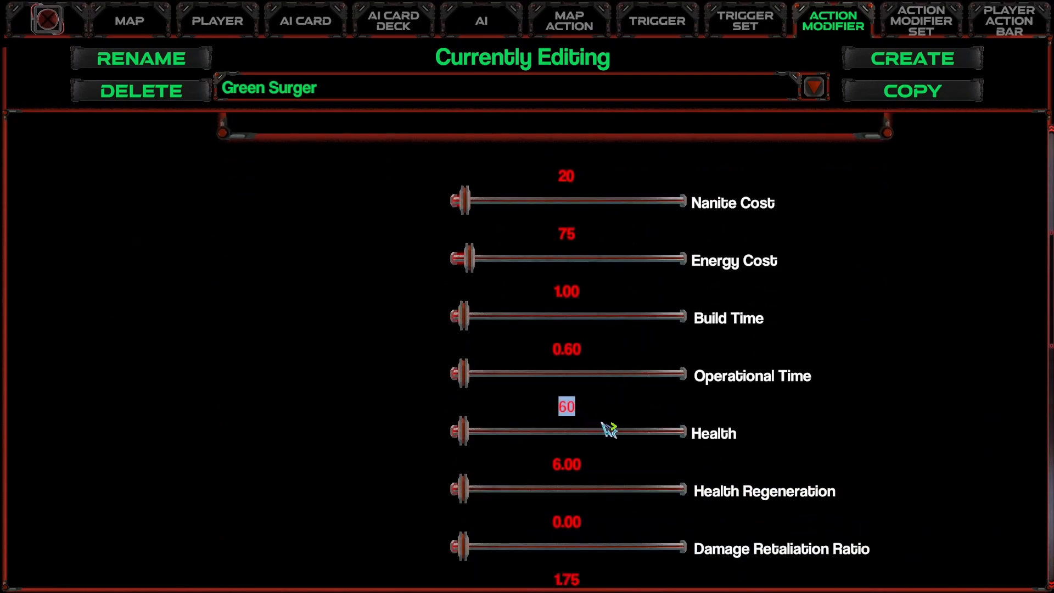
{"action": "left_click", "coordinate": [570, 466]}
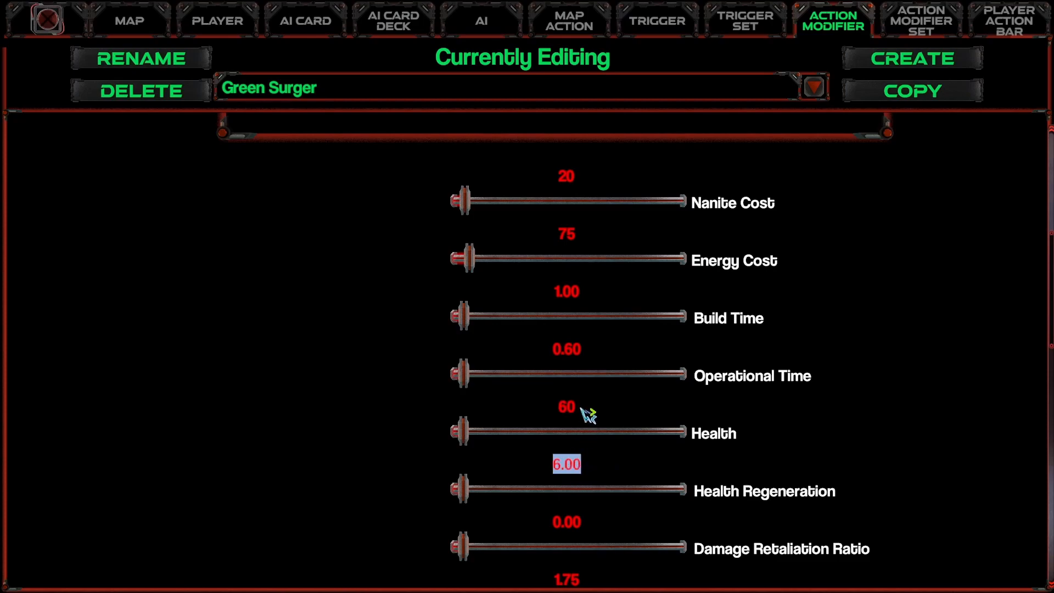
{"action": "left_click", "coordinate": [573, 407]}
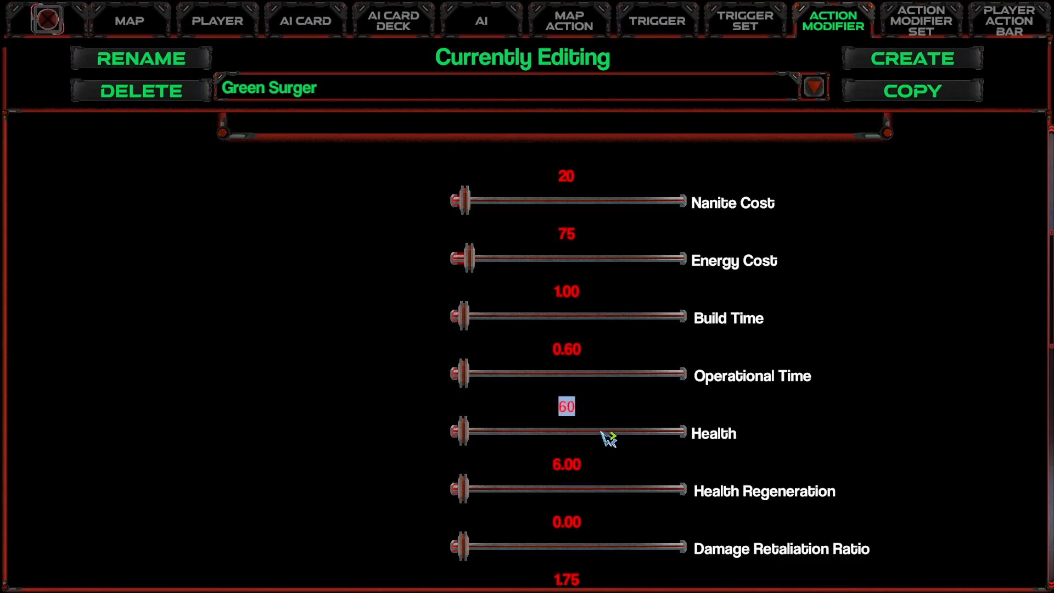
{"action": "type", "text": "100"}
{"action": "left_click", "coordinate": [580, 464]}
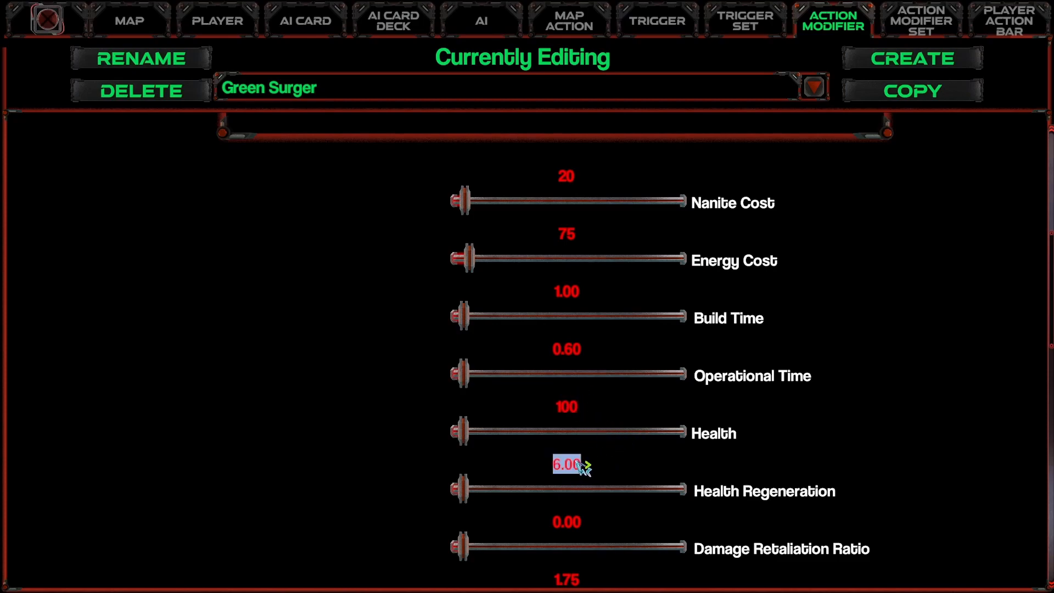
{"action": "type", "text": "15"}
{"action": "left_click", "coordinate": [581, 464]}
{"action": "type", "text": "12"}
Give the Green Surger 3 starting action charges, a maximum of 7 charges and an action cooldown of 5.
{"action": "scroll", "coordinate": [483, 461], "scroll_direction": "down", "scroll_amount": 1}
{"action": "scroll", "coordinate": [483, 461], "scroll_direction": "down", "scroll_amount": 1}
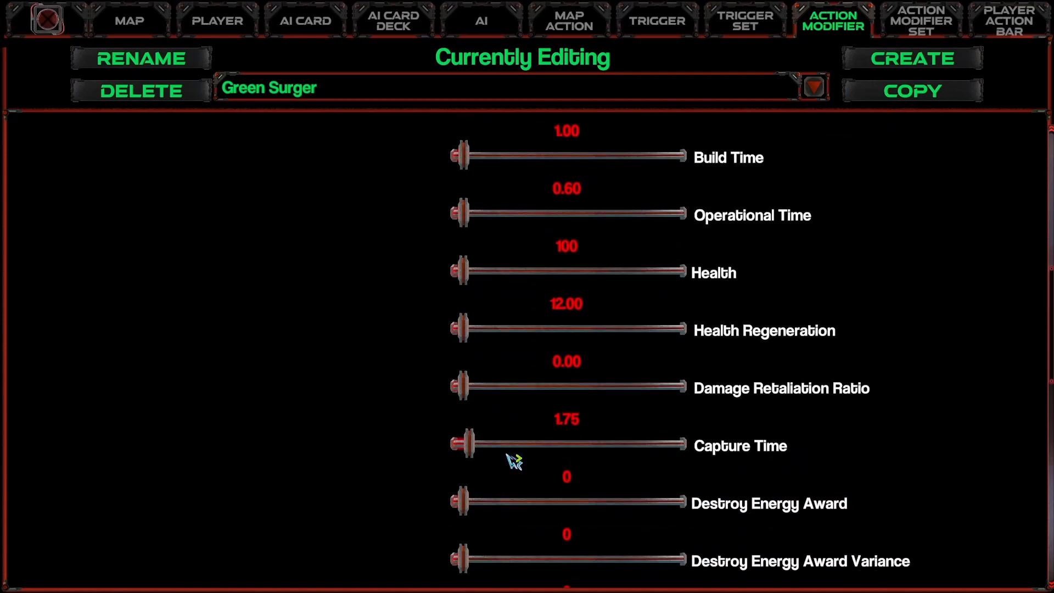
{"action": "scroll", "coordinate": [604, 411], "scroll_direction": "down", "scroll_amount": 3}
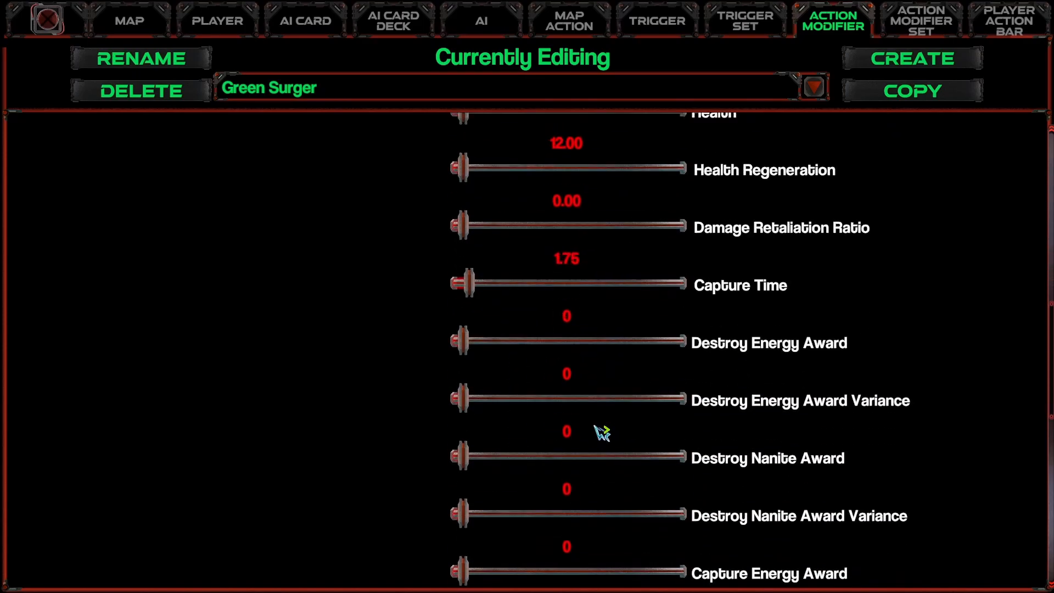
{"action": "scroll", "coordinate": [602, 433], "scroll_direction": "down", "scroll_amount": 3}
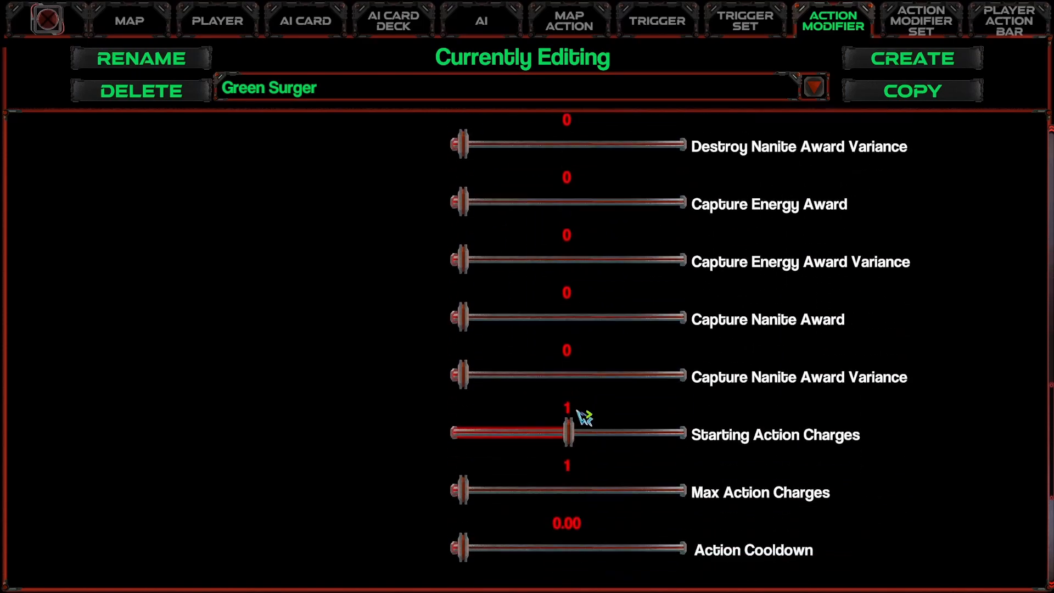
{"action": "scroll", "coordinate": [571, 413], "scroll_direction": "down", "scroll_amount": 1}
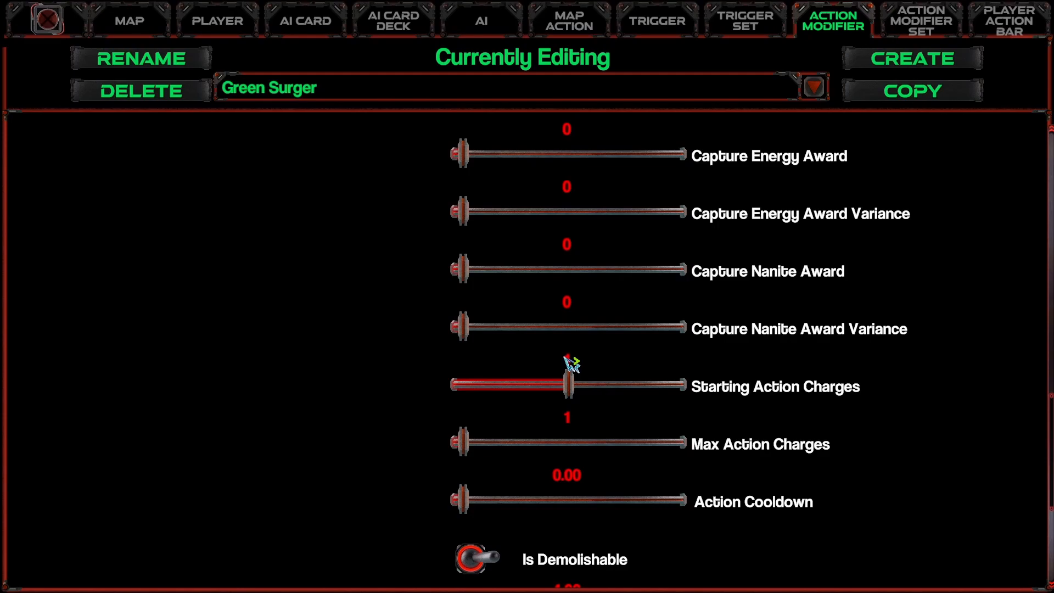
{"action": "left_click", "coordinate": [570, 360]}
{"action": "left_click", "coordinate": [580, 476]}
{"action": "type", "text": "5"}
{"action": "left_click", "coordinate": [570, 357]}
{"action": "type", "text": "3"}
{"action": "left_click", "coordinate": [569, 418]}
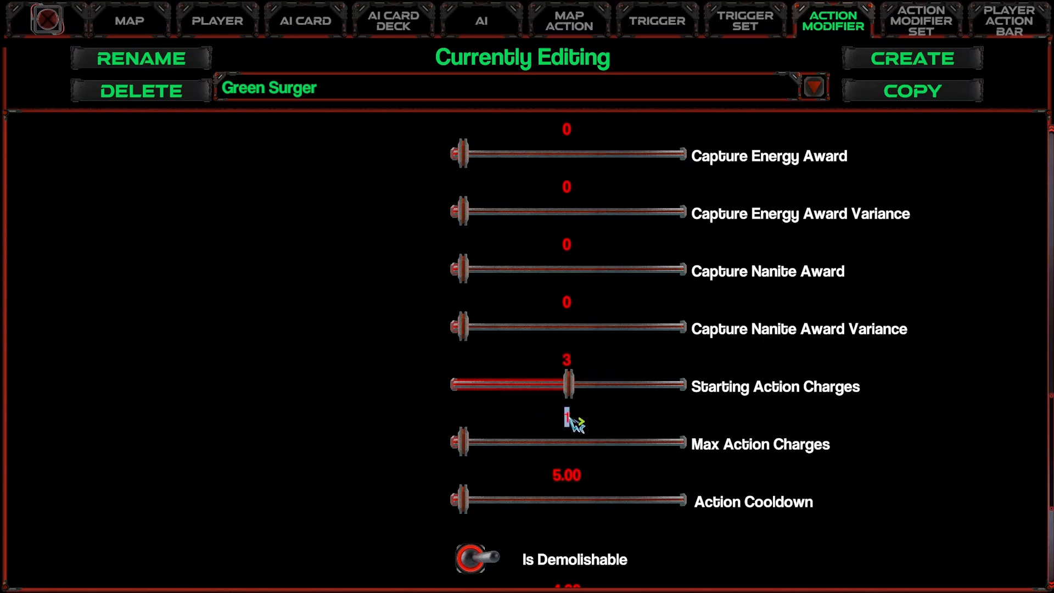
{"action": "type", "text": "6"}
{"action": "left_click", "coordinate": [570, 418]}
{"action": "type", "text": "7"}
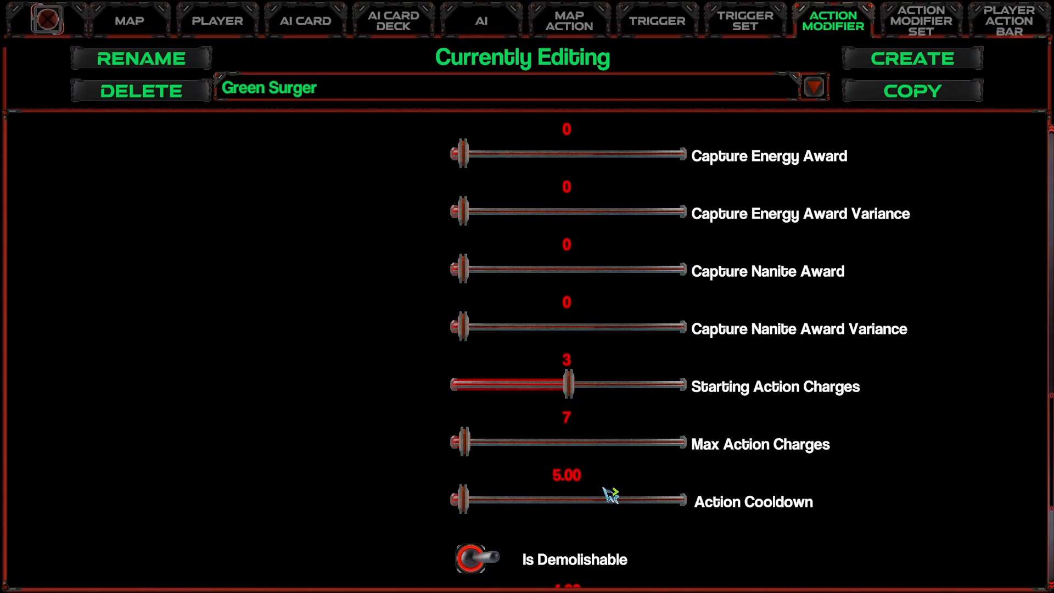
Set the Green Surger's move speed to 8.
{"action": "scroll", "coordinate": [558, 517], "scroll_direction": "down", "scroll_amount": 4}
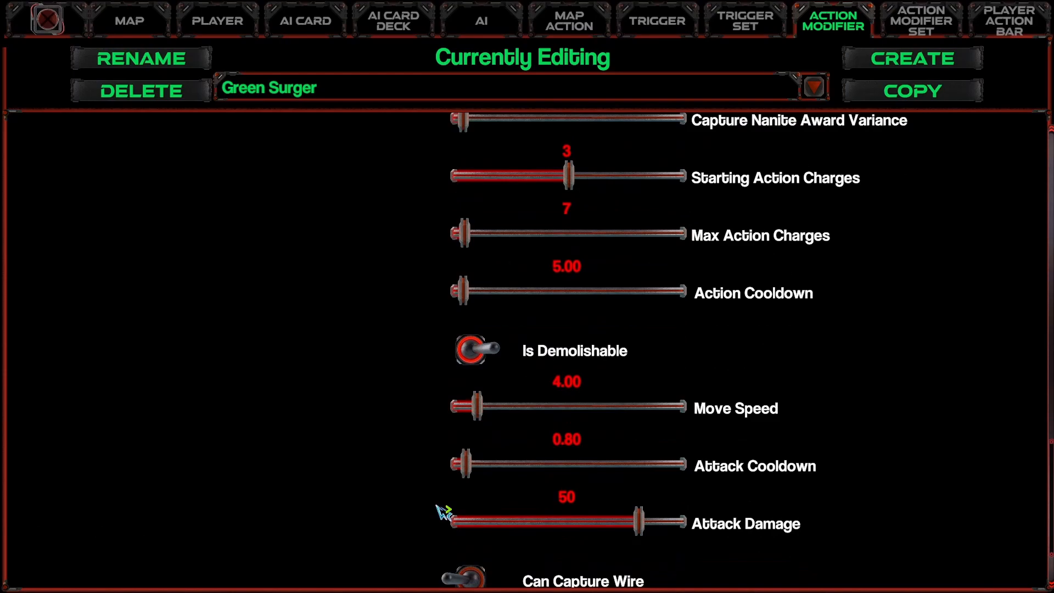
{"action": "scroll", "coordinate": [442, 510], "scroll_direction": "down", "scroll_amount": 1}
{"action": "left_click", "coordinate": [572, 356]}
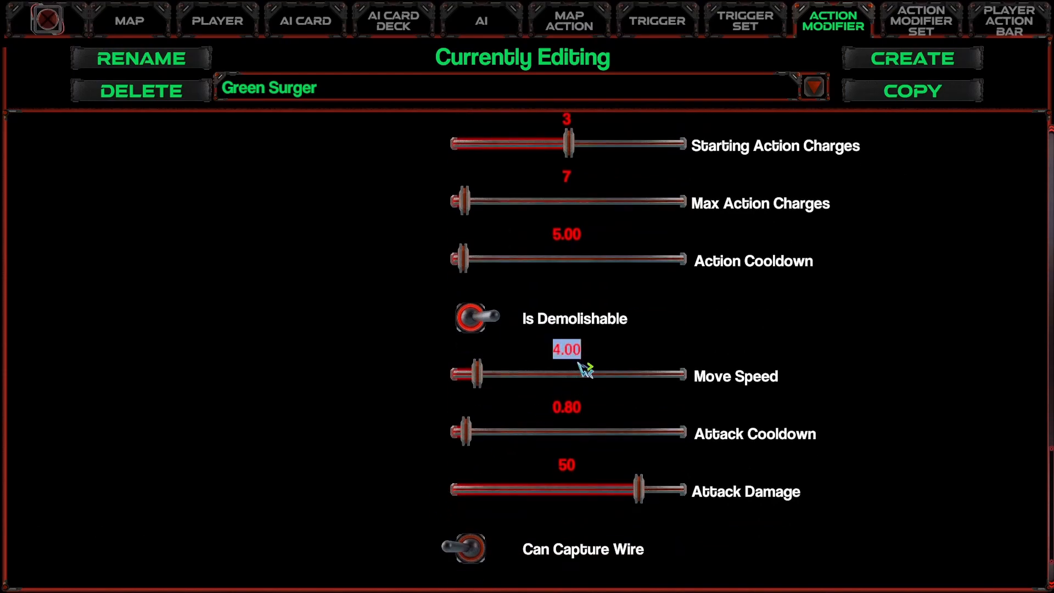
{"action": "type", "text": "8"}
{"action": "key", "text": "Return"}
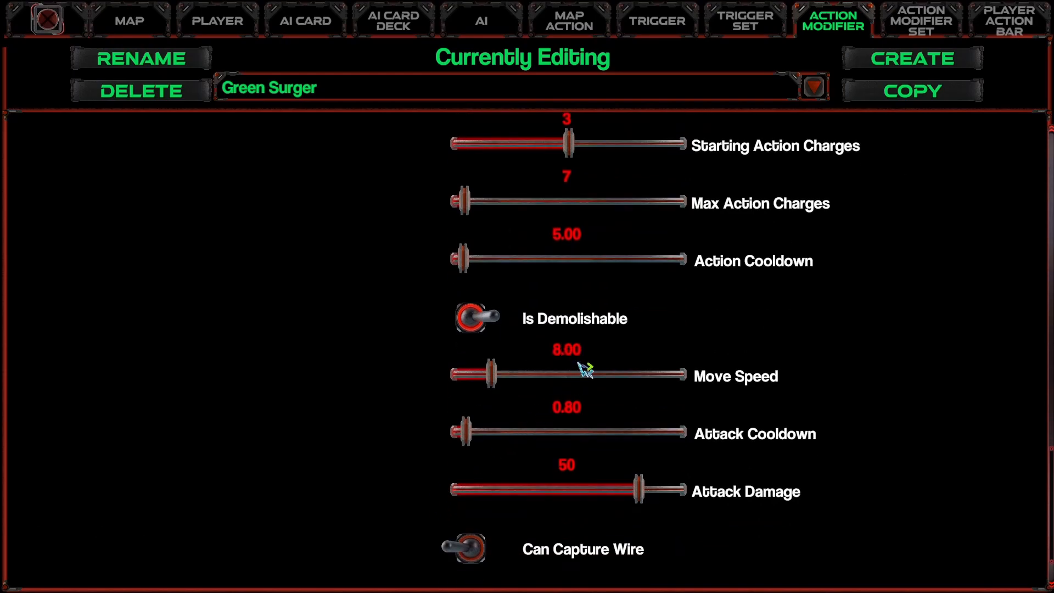
Try attack cooldown values of 4.00, 0.40 and 0.80 for the Green Surger.
{"action": "left_click", "coordinate": [571, 412]}
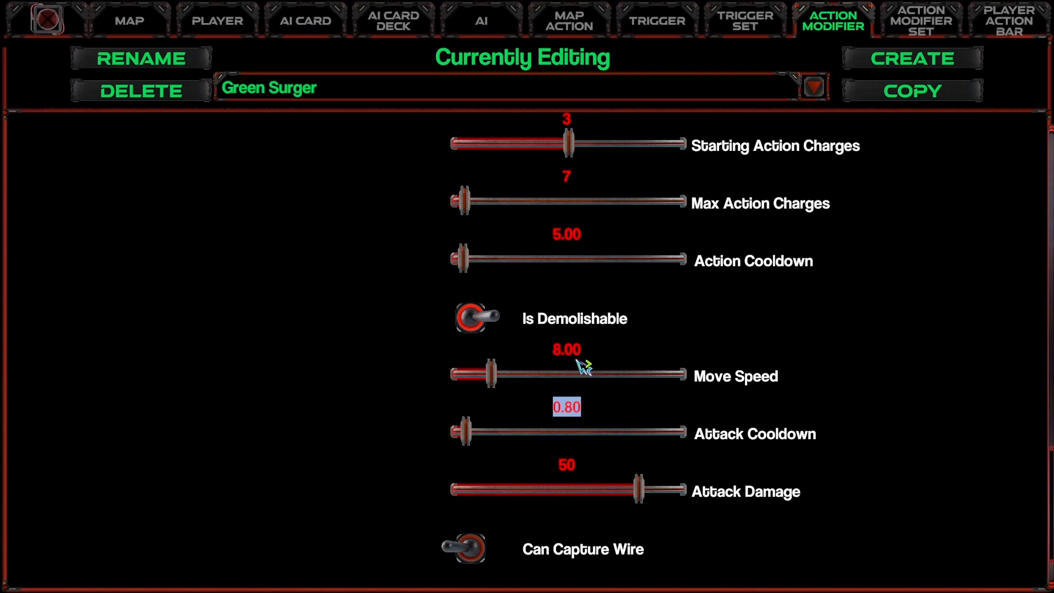
{"action": "left_click", "coordinate": [577, 356]}
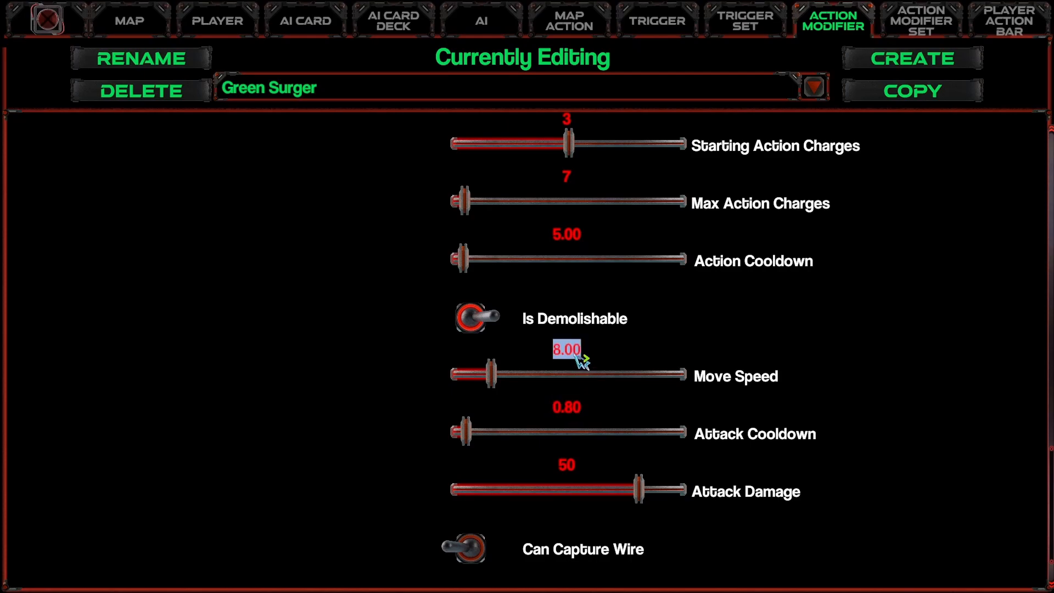
{"action": "left_click", "coordinate": [571, 408]}
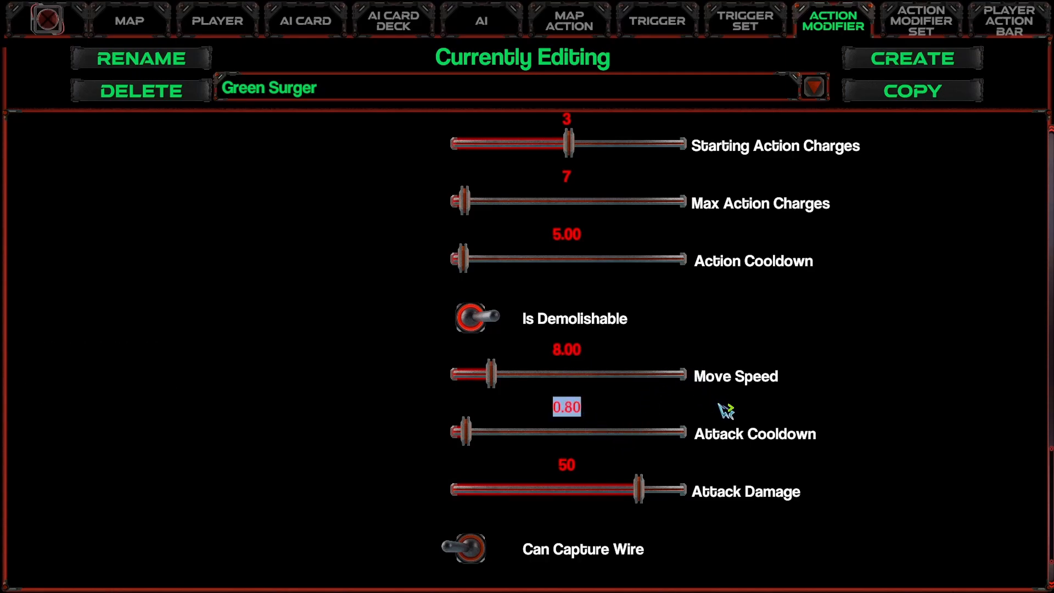
{"action": "type", "text": "4.00"}
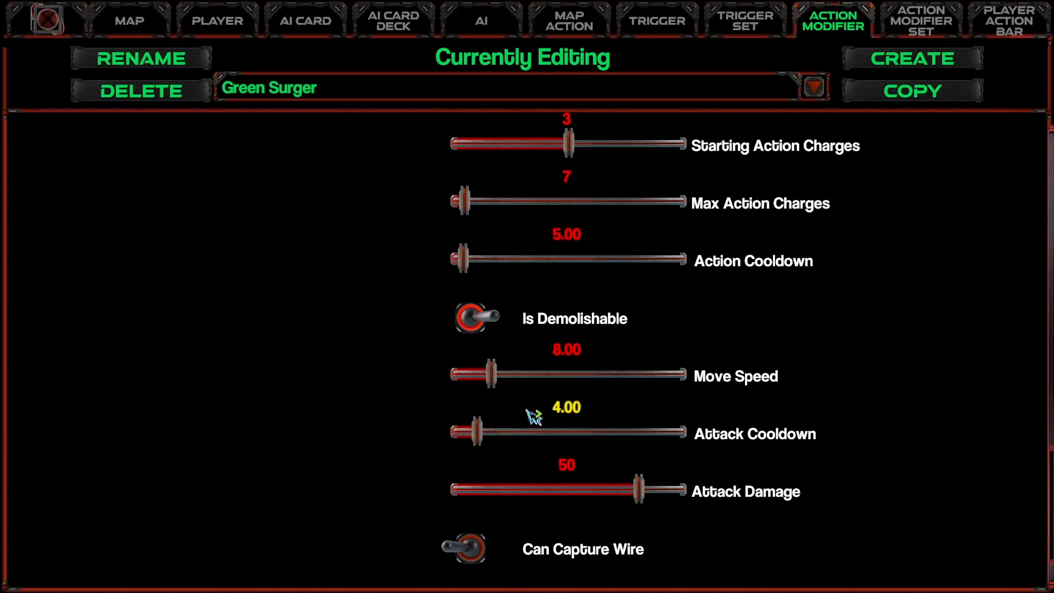
{"action": "left_click", "coordinate": [576, 409]}
{"action": "type", "text": "0.40"}
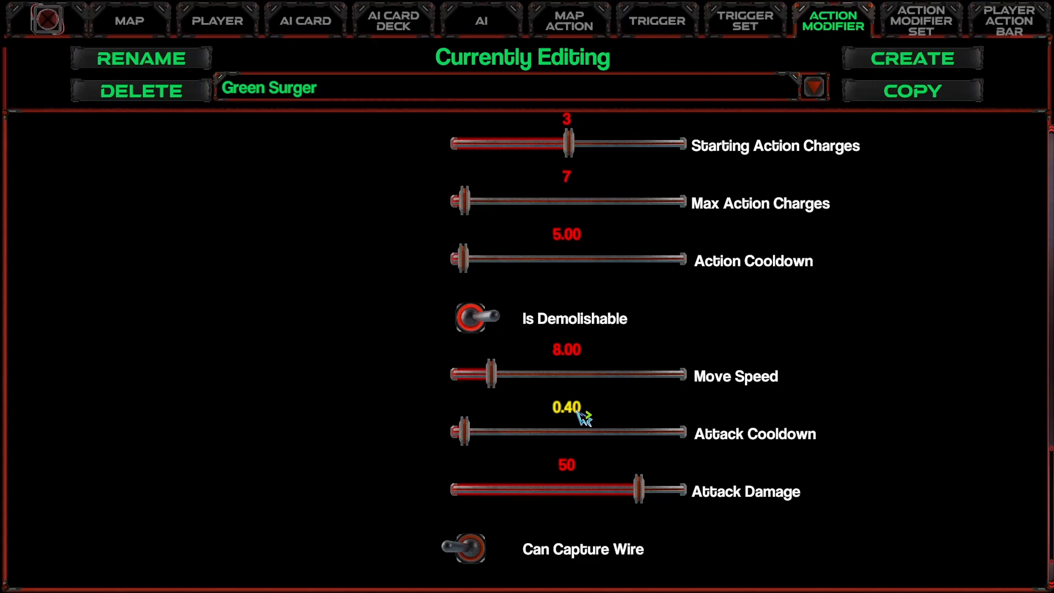
{"action": "left_click", "coordinate": [578, 411]}
{"action": "type", "text": "0."}
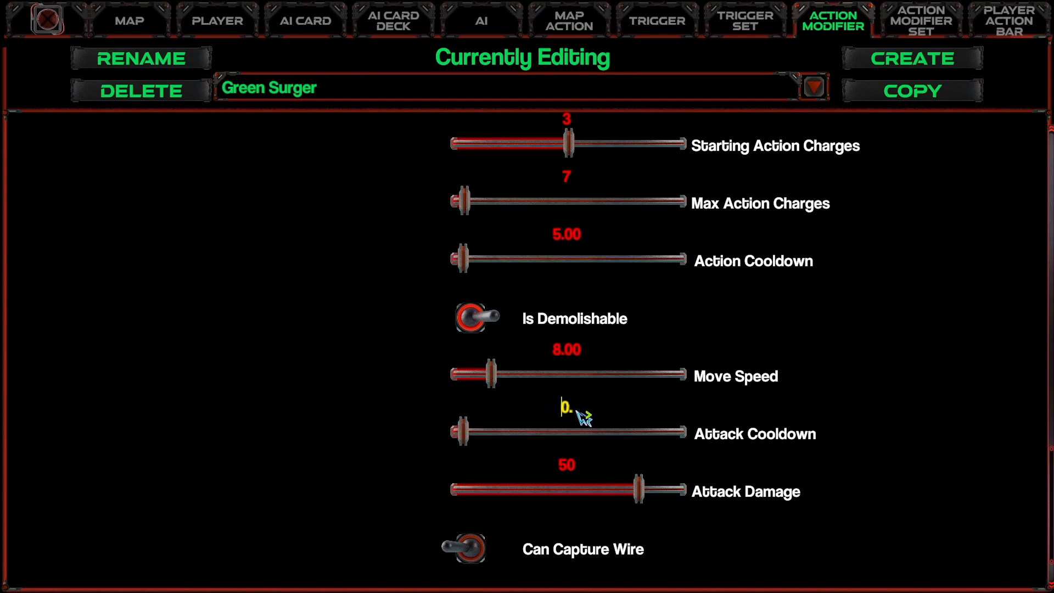
{"action": "type", "text": "80"}
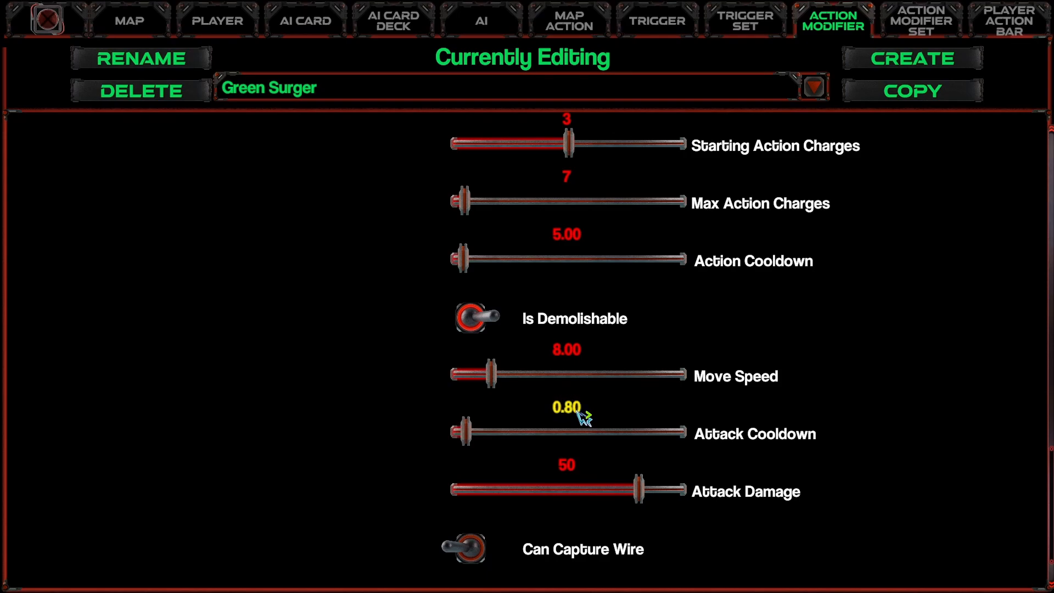
Set the Green Surger's attack cooldown to 1.50.
{"action": "mouse_move", "coordinate": [777, 436]}
{"action": "left_click", "coordinate": [578, 411]}
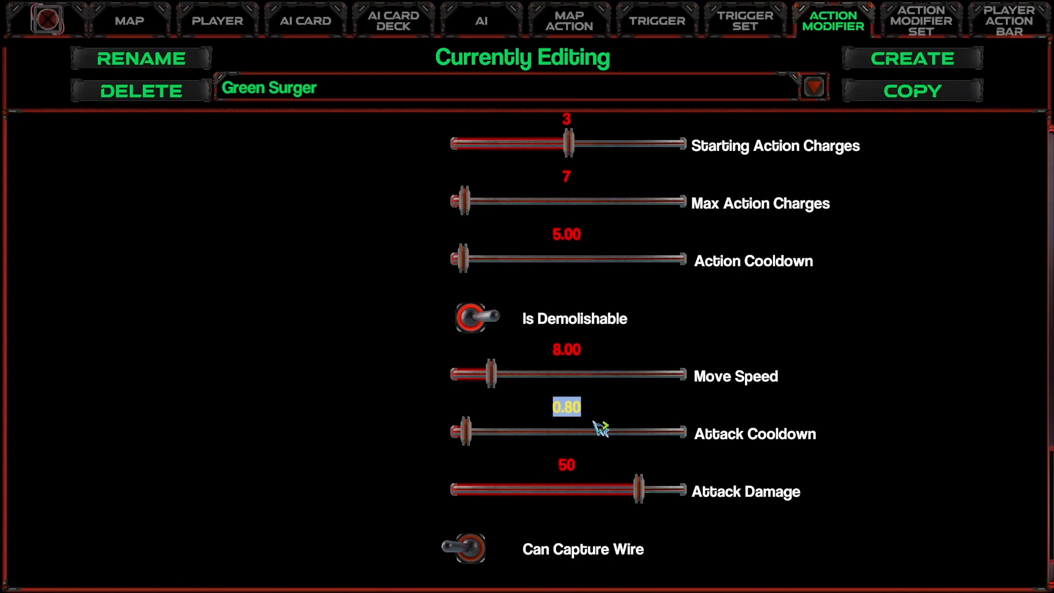
{"action": "type", "text": "1.50"}
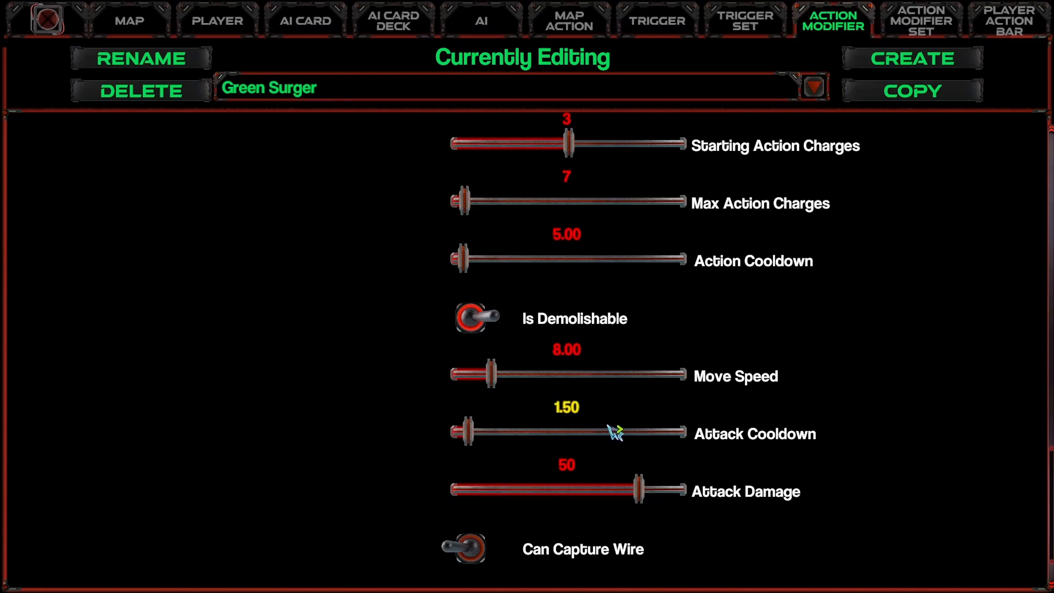
Set the Green Surger's attack damage to 60 and enable its ability to capture wires.
{"action": "left_click", "coordinate": [566, 464]}
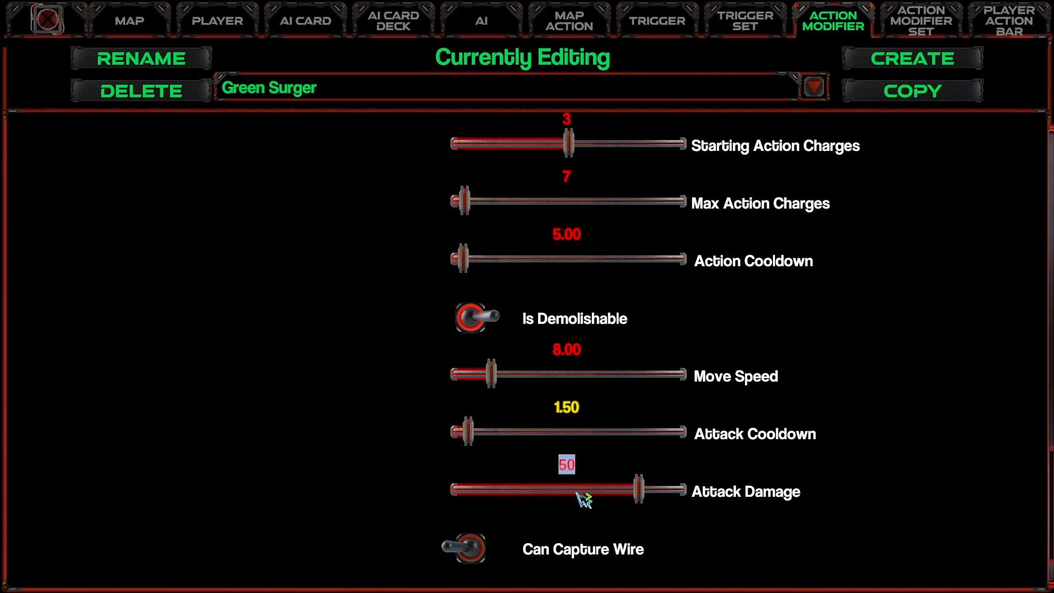
{"action": "type", "text": "80"}
{"action": "key", "text": "Return"}
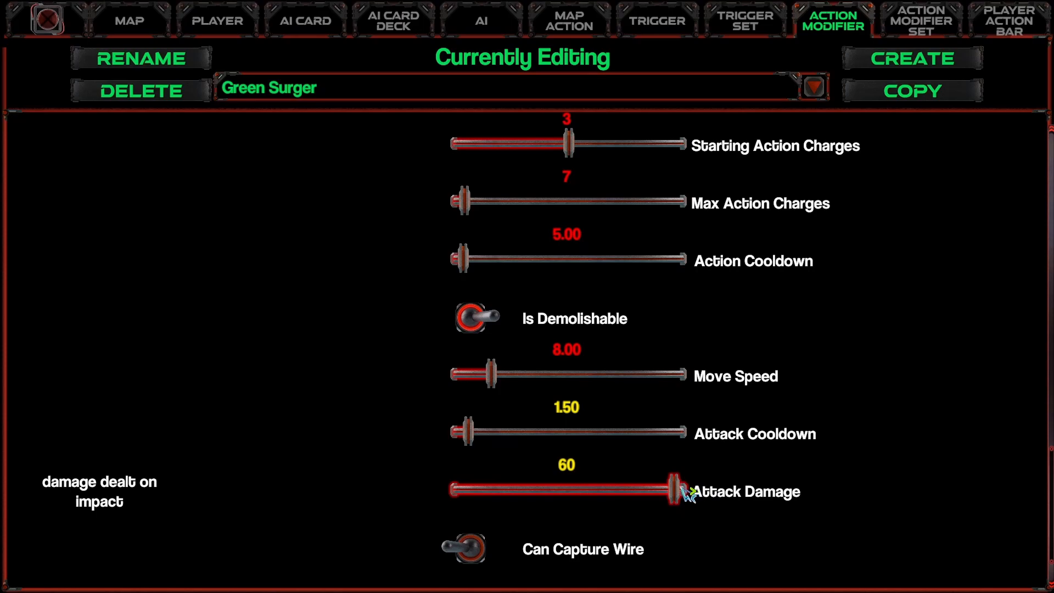
{"action": "left_click", "coordinate": [568, 472]}
{"action": "type", "text": "80"}
{"action": "key", "text": "Return"}
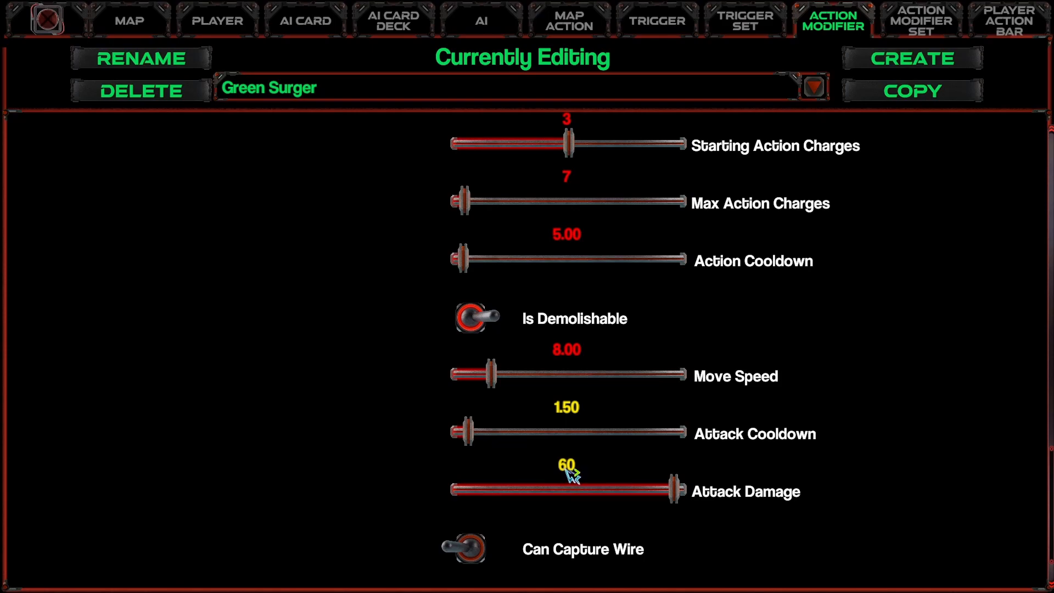
{"action": "scroll", "coordinate": [571, 476], "scroll_direction": "down", "scroll_amount": 1}
{"action": "left_click", "coordinate": [469, 521]}
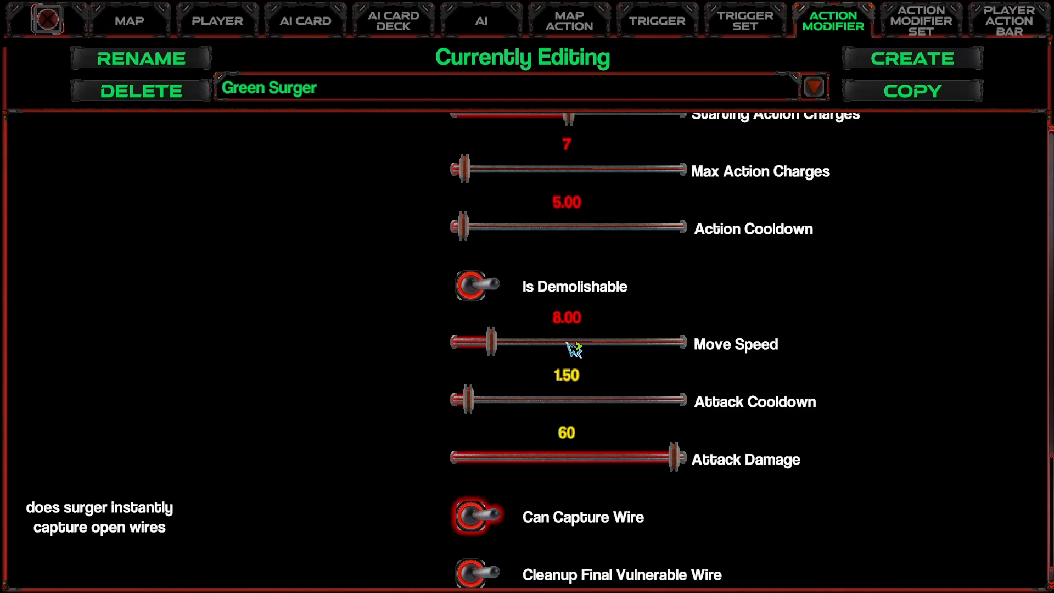
Start a map test and launch a Surger southward from the Green base.
{"action": "left_click", "coordinate": [134, 21]}
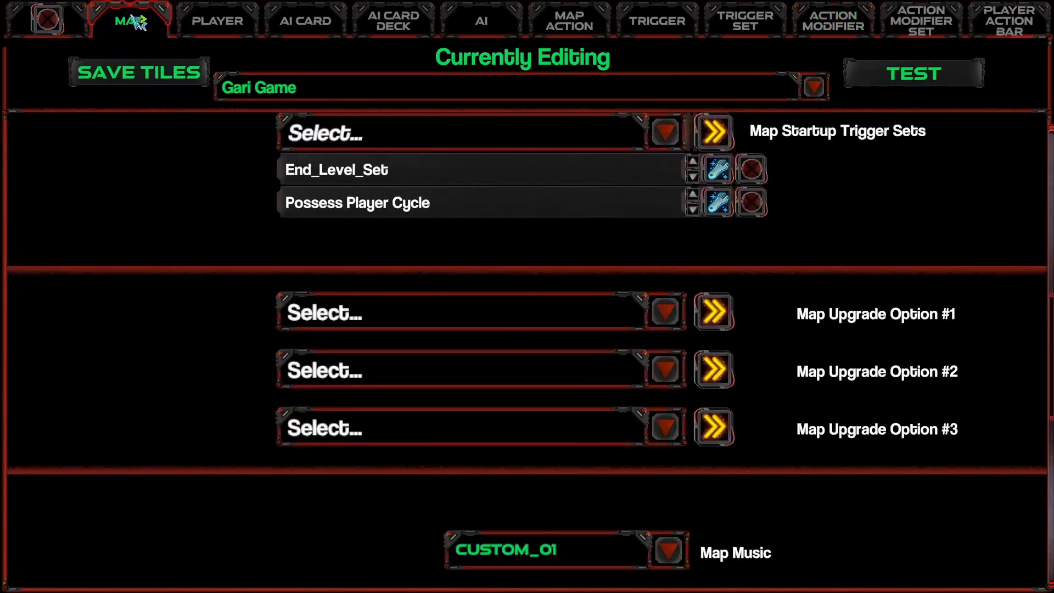
{"action": "left_click", "coordinate": [52, 16]}
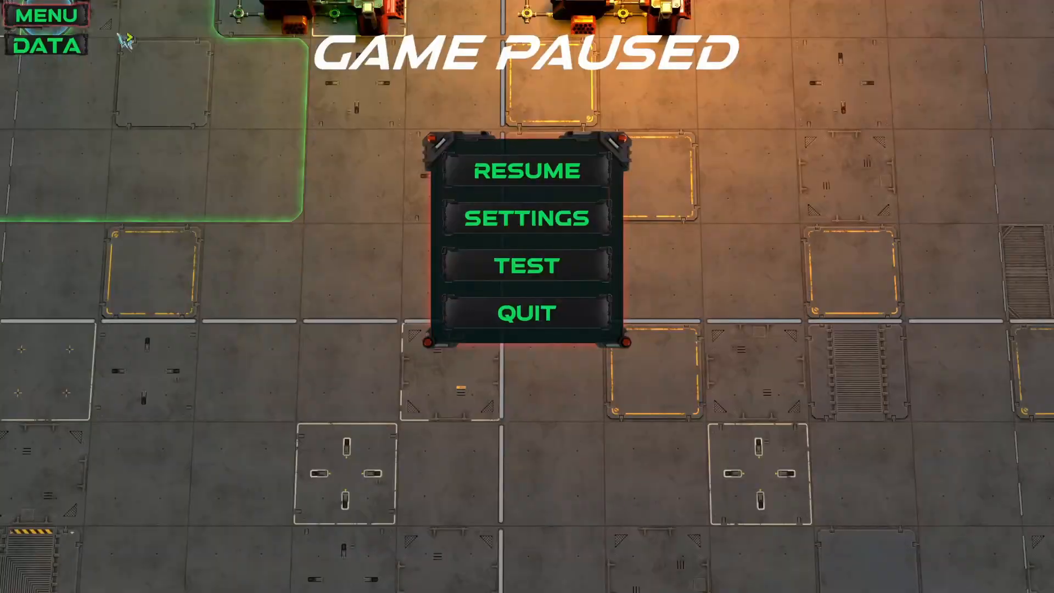
{"action": "left_click", "coordinate": [543, 278]}
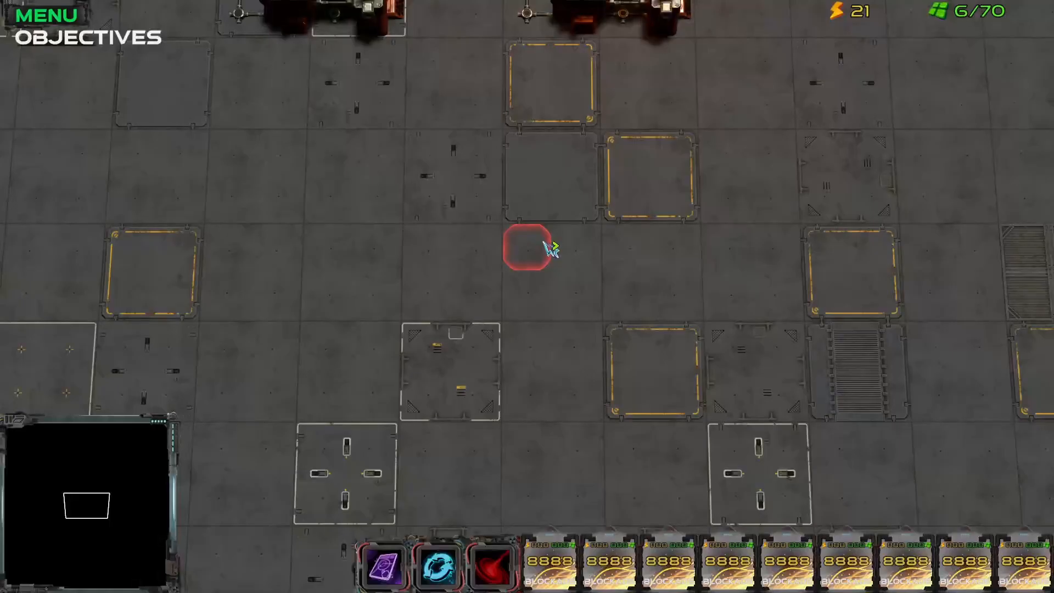
{"action": "key", "text": "4"}
{"action": "key", "text": "w"}
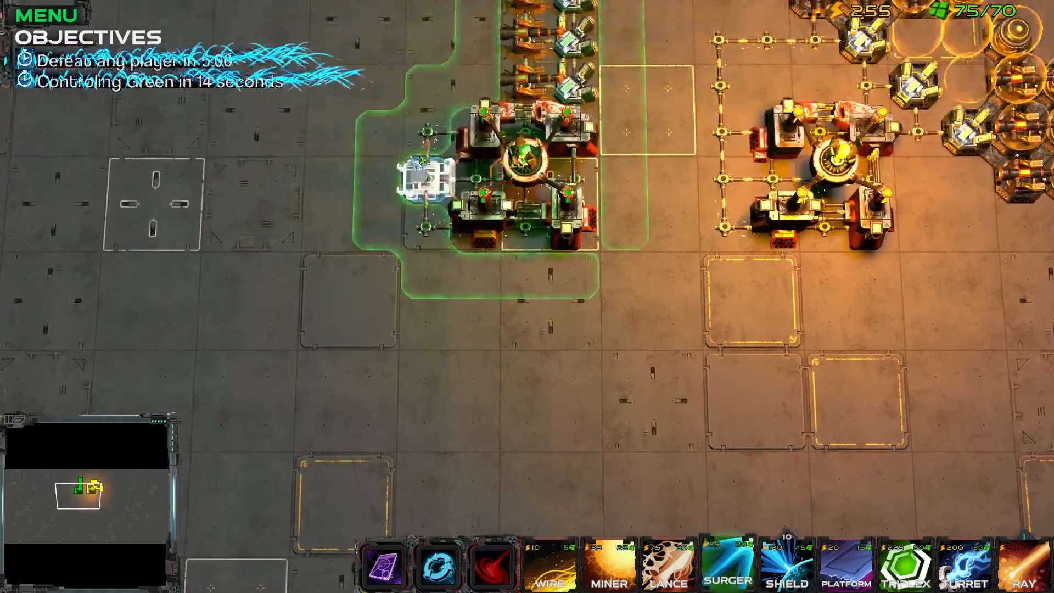
{"action": "left_click_drag", "start_coordinate": [426, 181], "coordinate": [445, 433]}
{"action": "key", "text": "s"}
{"action": "key", "text": "w"}
{"action": "left_click_drag", "start_coordinate": [526, 204], "coordinate": [528, 258]}
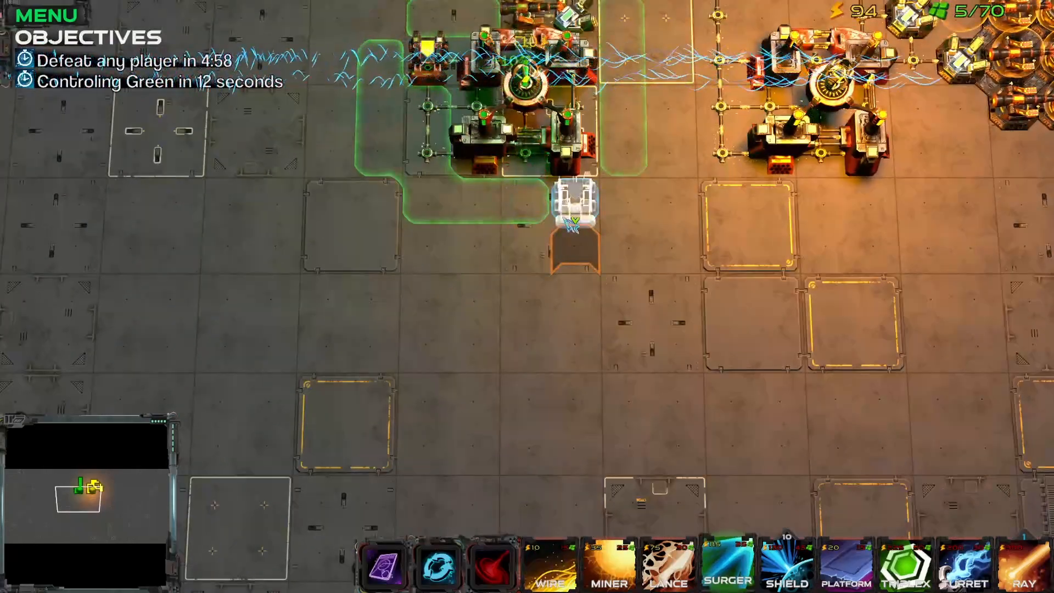
Launch more Green Surgers eastward from the new wire lines, and return to editing the map.
{"action": "key", "text": "a"}
{"action": "key", "text": "s"}
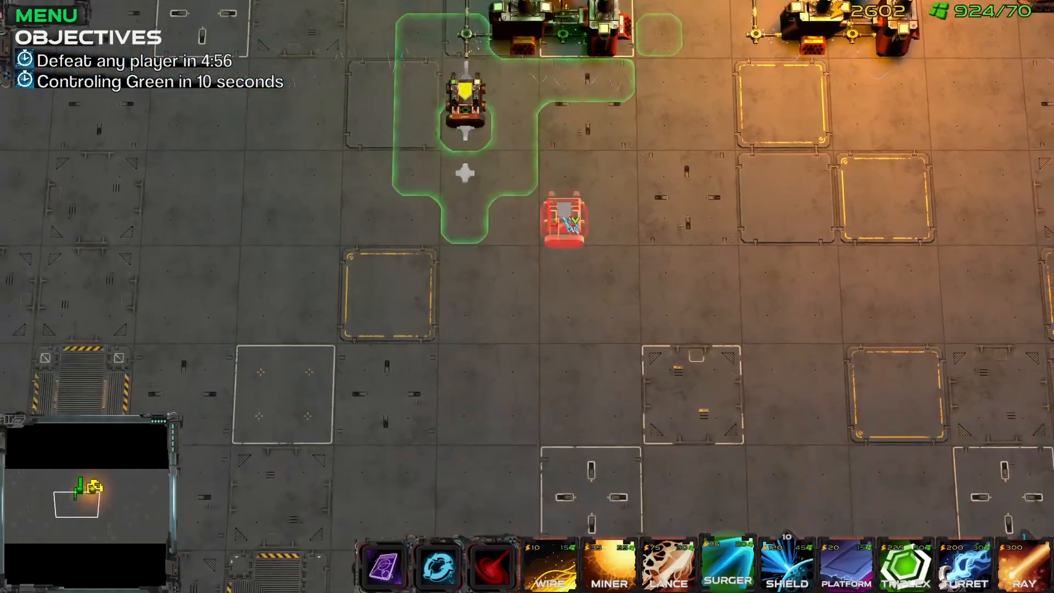
{"action": "left_click_drag", "start_coordinate": [510, 269], "coordinate": [994, 314]}
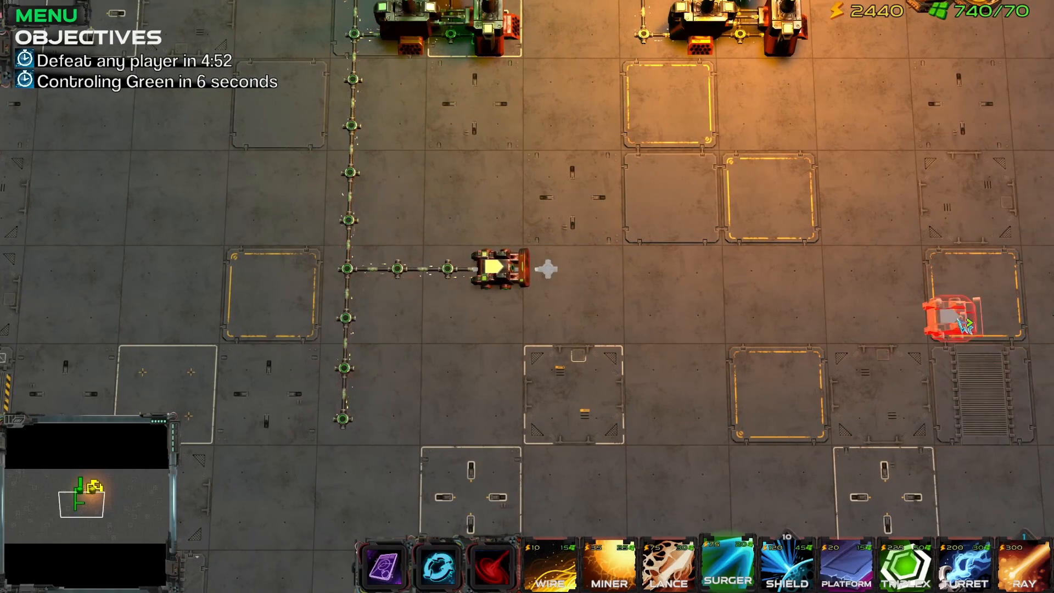
{"action": "left_click_drag", "start_coordinate": [497, 221], "coordinate": [1002, 232]}
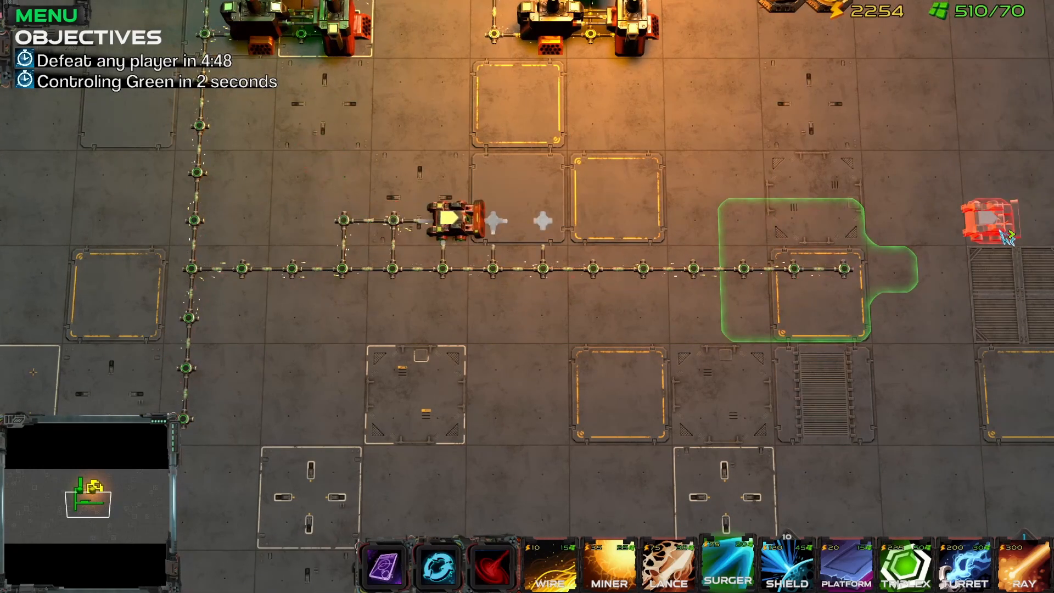
{"action": "left_click_drag", "start_coordinate": [347, 176], "coordinate": [848, 213]}
{"action": "key", "text": "Escape"}
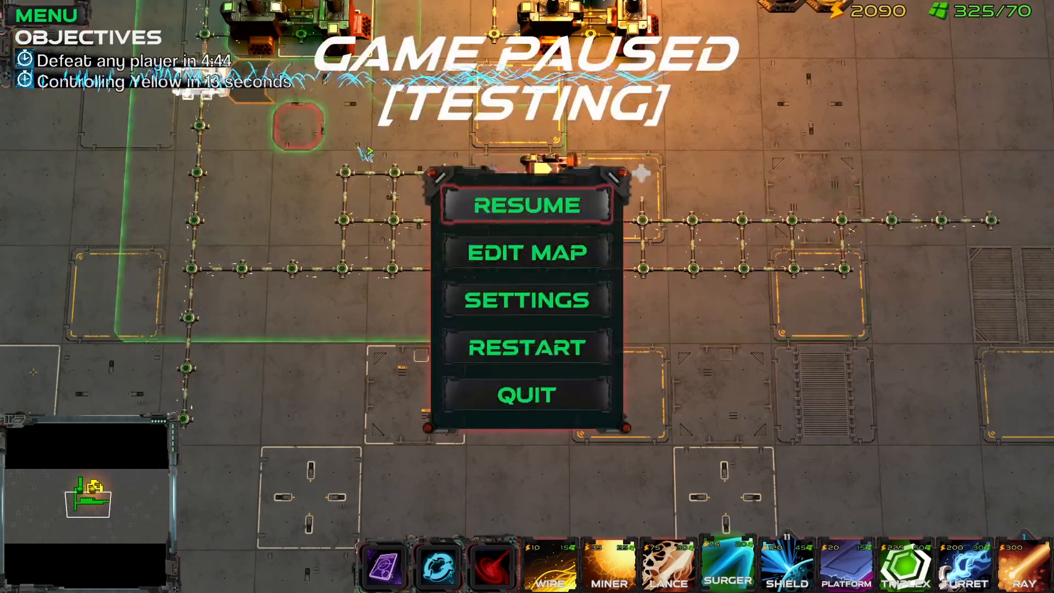
{"action": "left_click", "coordinate": [601, 263]}
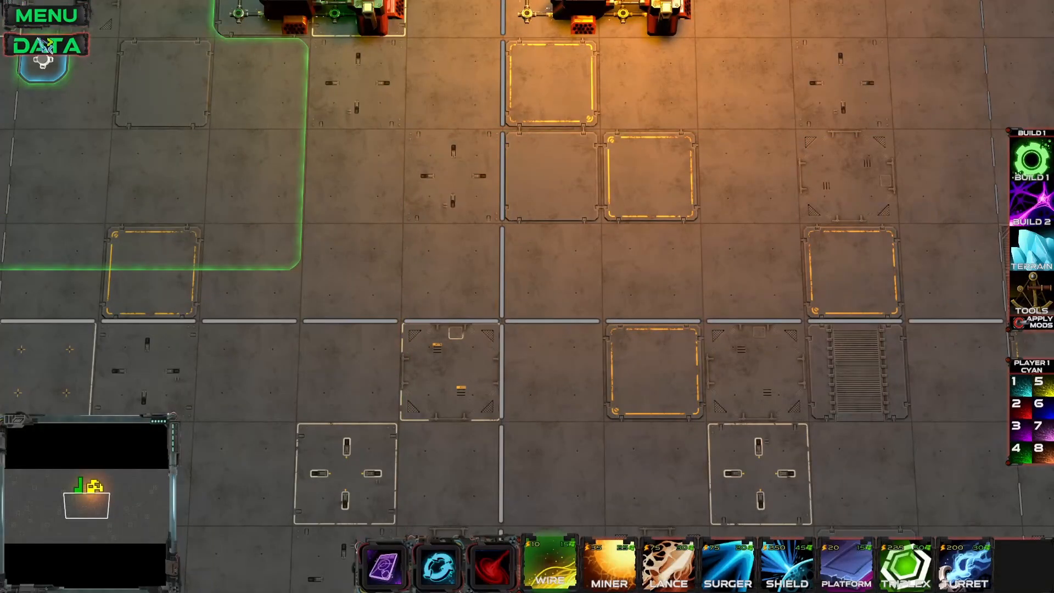
Add the Green Surger modifier to the Green Action Mods modifier set.
{"action": "left_click", "coordinate": [45, 49]}
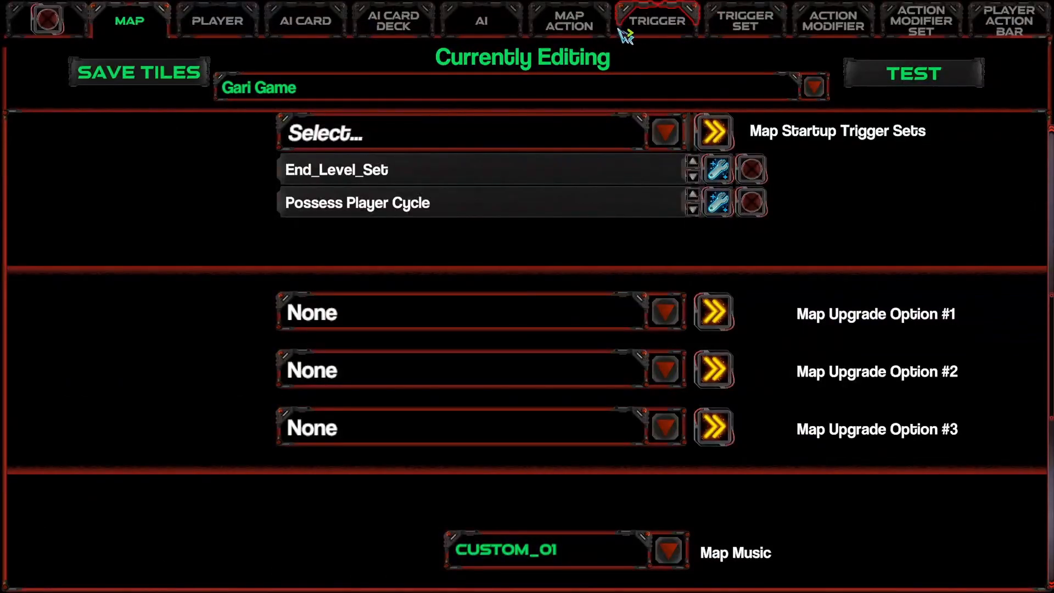
{"action": "left_click", "coordinate": [835, 20]}
{"action": "left_click", "coordinate": [332, 94]}
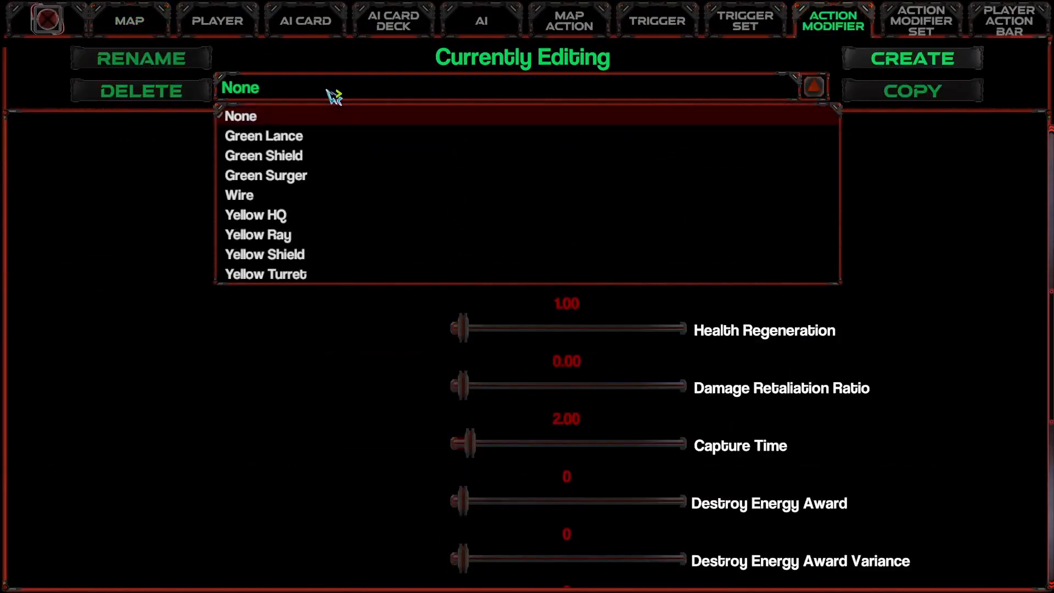
{"action": "left_click", "coordinate": [916, 22]}
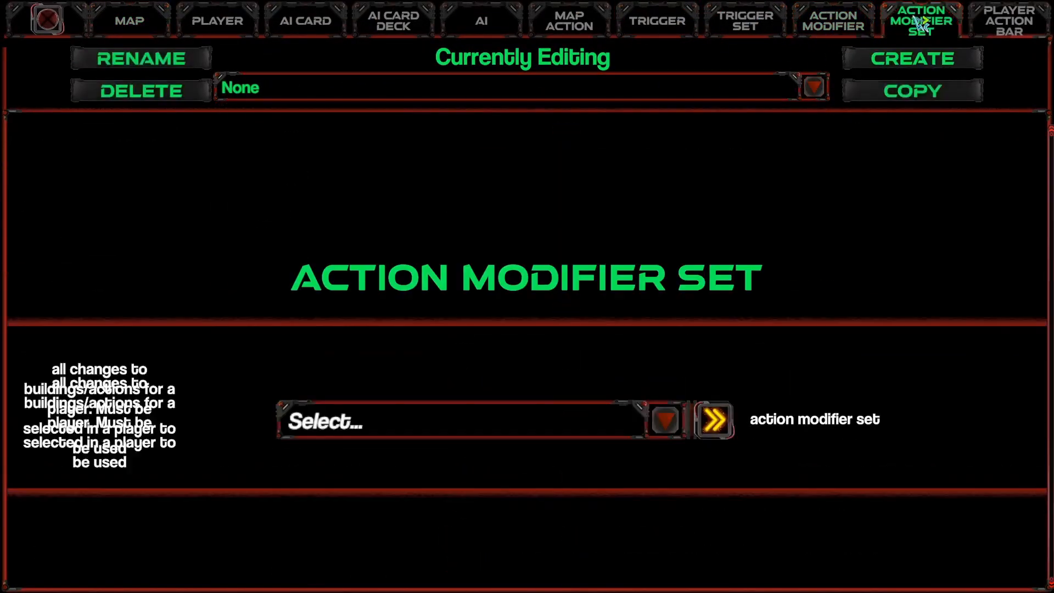
{"action": "left_click", "coordinate": [399, 92]}
{"action": "left_click", "coordinate": [310, 138]}
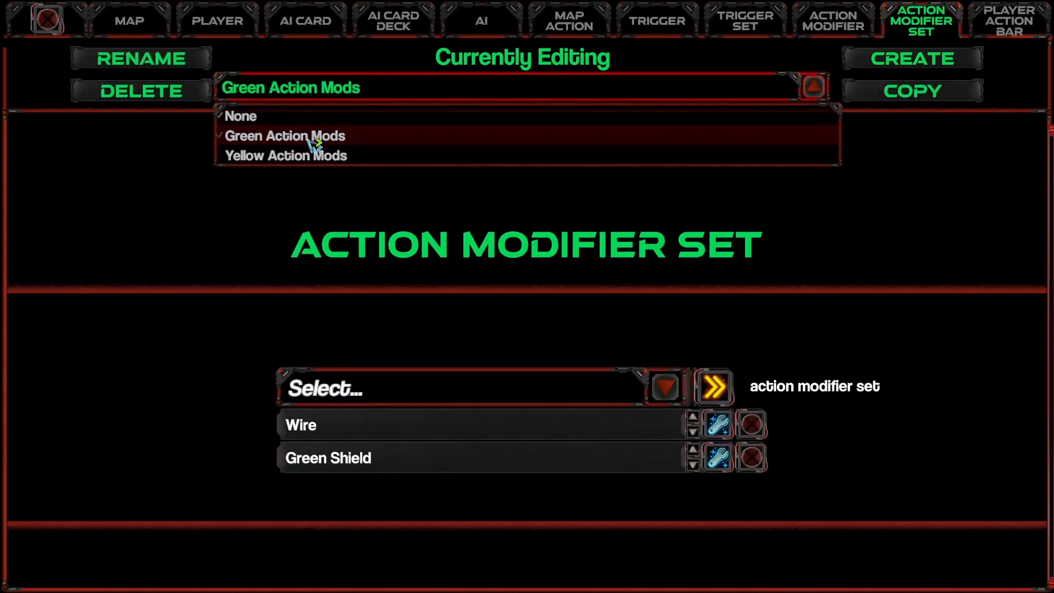
{"action": "left_click", "coordinate": [522, 396]}
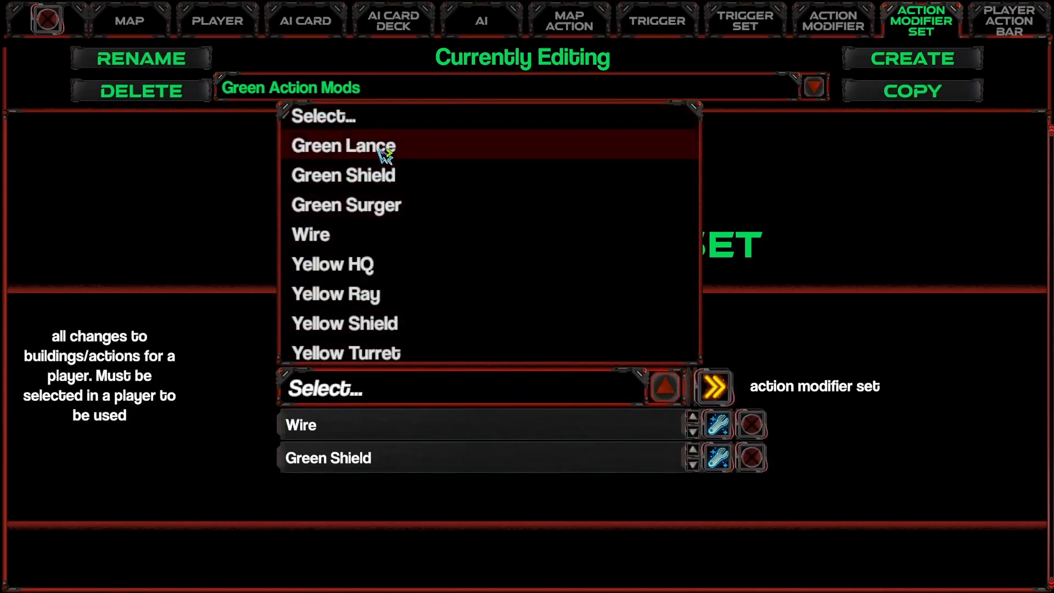
{"action": "left_click", "coordinate": [384, 206]}
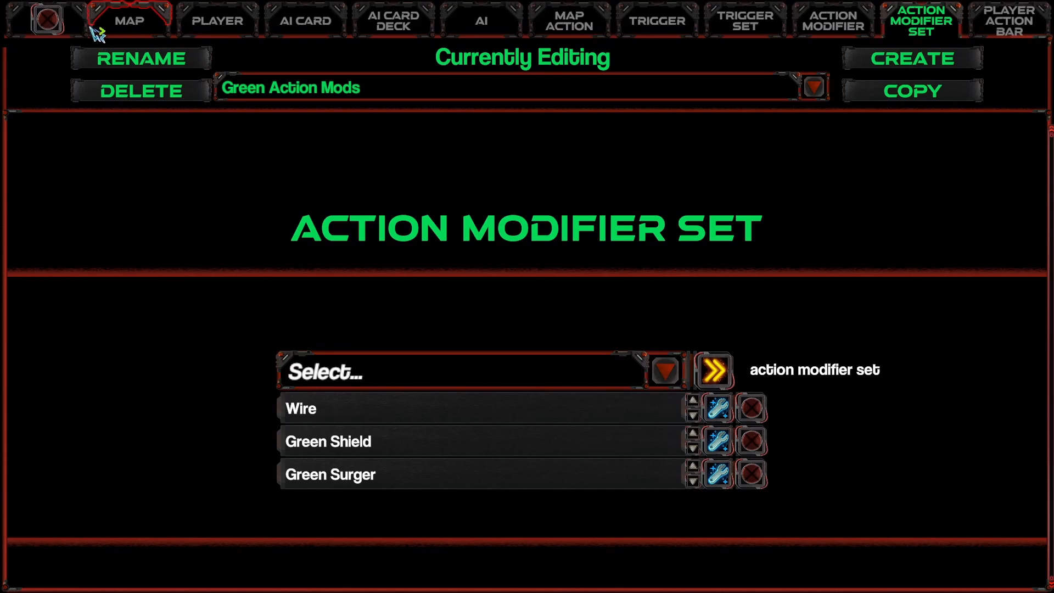
Start a map test and launch Green Surgers southward from the Green base and eastward from the new wire line.
{"action": "left_click", "coordinate": [162, 23]}
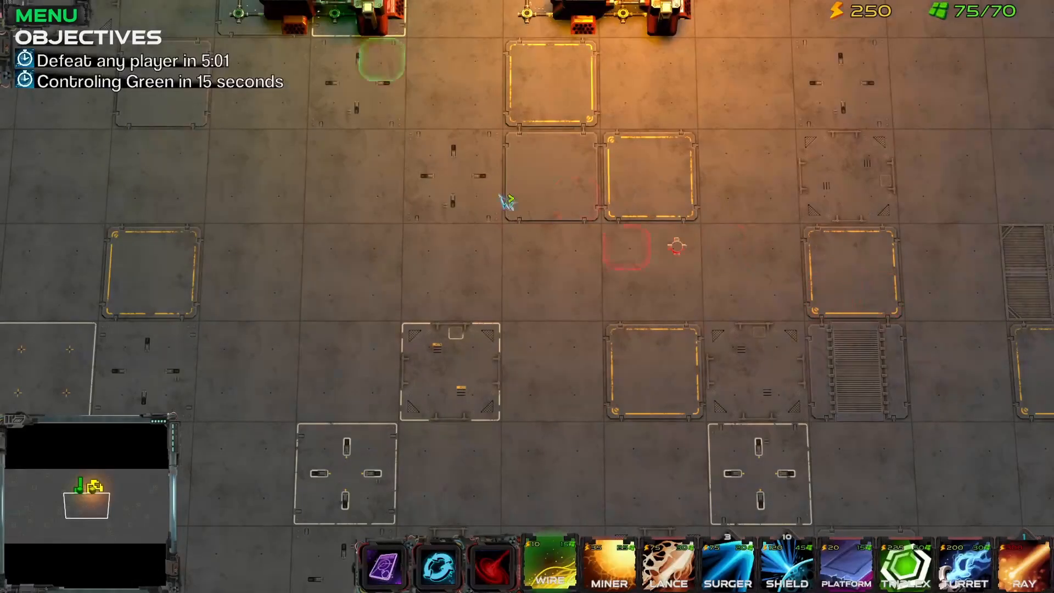
{"action": "key", "text": "4"}
{"action": "left_click", "coordinate": [360, 97]}
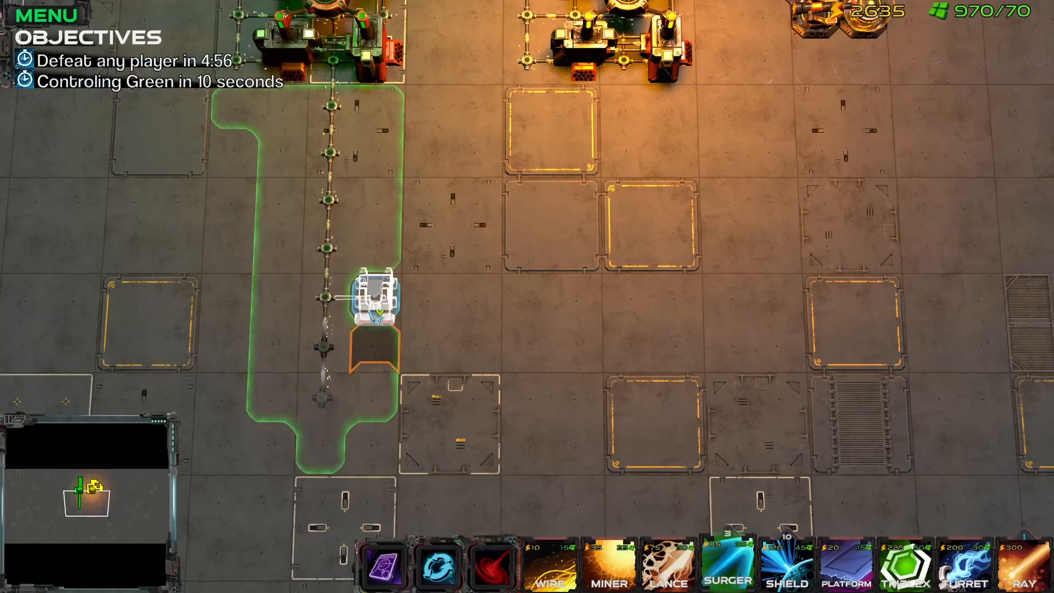
{"action": "left_click_drag", "start_coordinate": [376, 301], "coordinate": [725, 314]}
{"action": "key", "text": "d"}
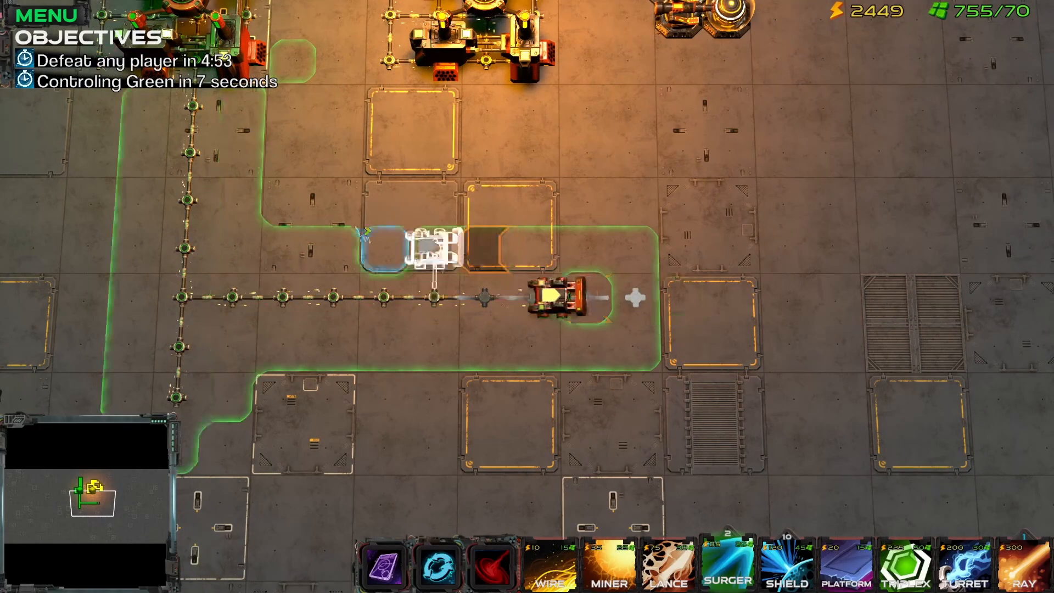
{"action": "left_click_drag", "start_coordinate": [230, 192], "coordinate": [1021, 236]}
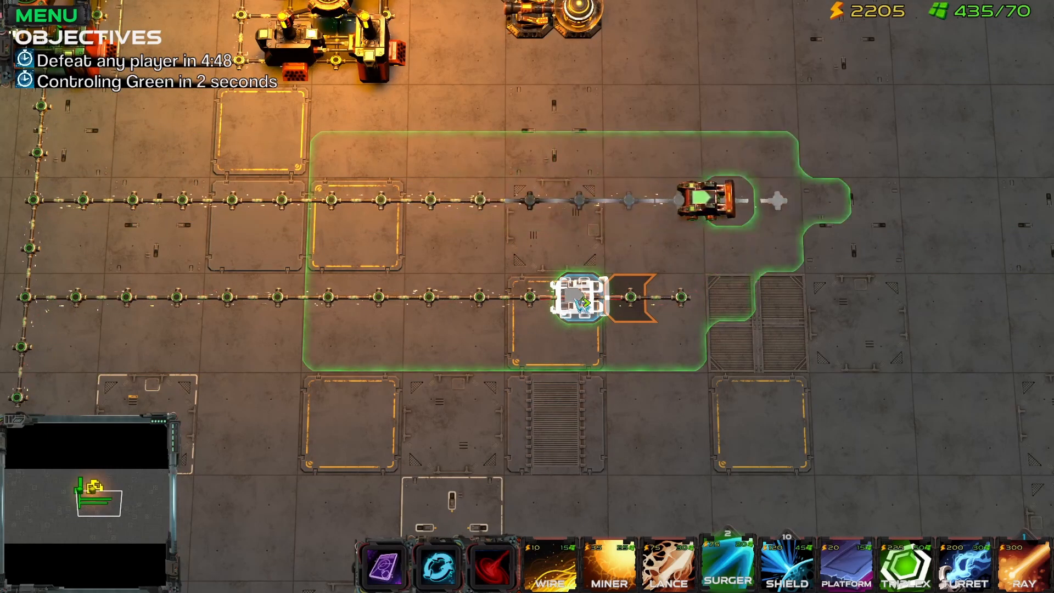
Launch a Green Surger northward from the eastern wire lines toward the Yellow base.
{"action": "key", "text": "d"}
{"action": "key", "text": "a"}
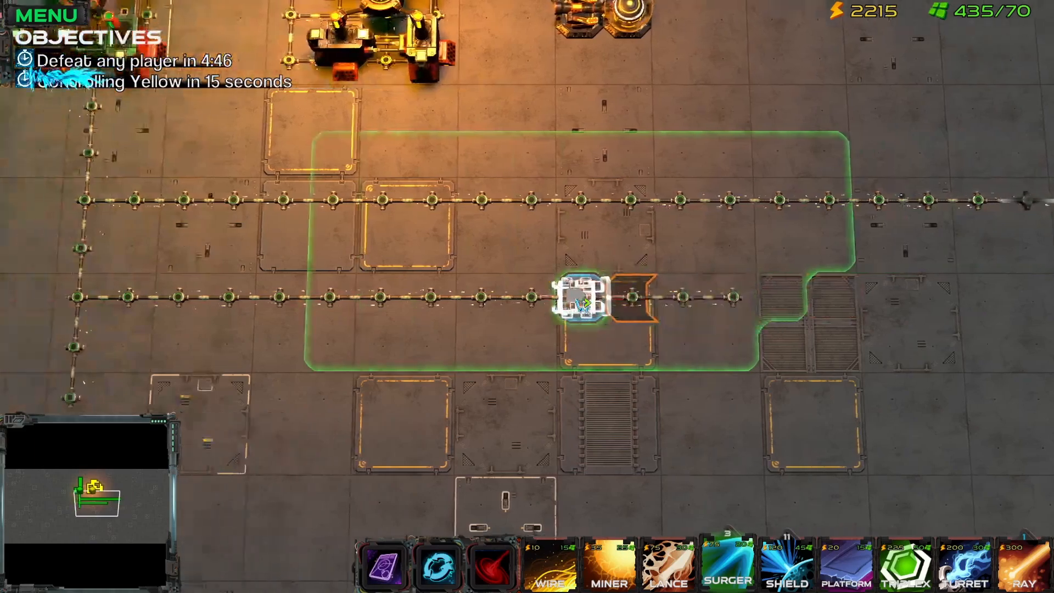
{"action": "key", "text": "w"}
{"action": "key", "text": "s"}
{"action": "key", "text": "w"}
{"action": "left_click_drag", "start_coordinate": [490, 396], "coordinate": [499, 98]}
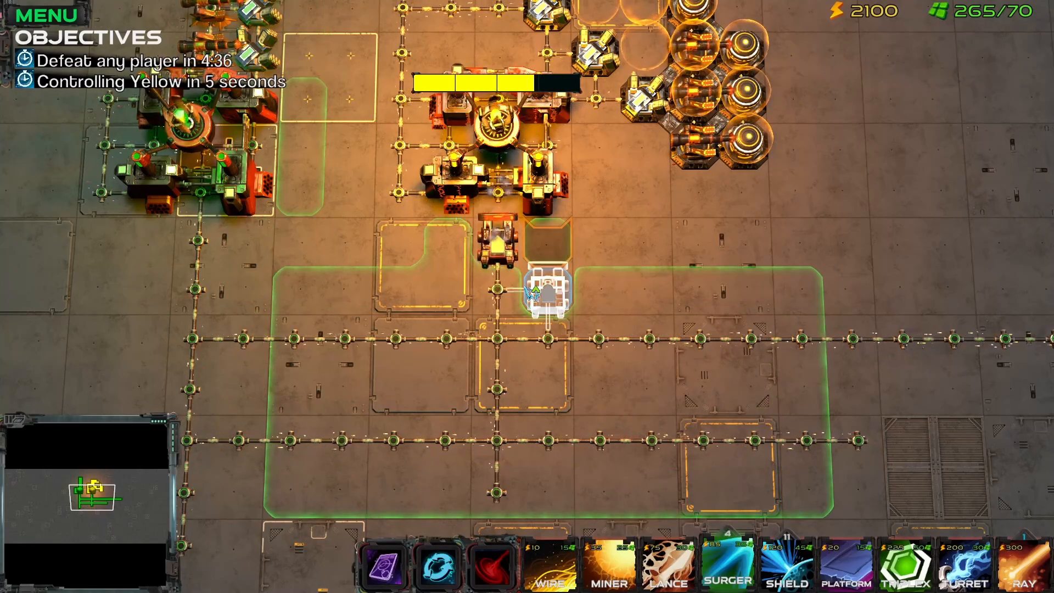
{"action": "key", "text": "s"}
{"action": "key", "text": "a"}
{"action": "key", "text": "d"}
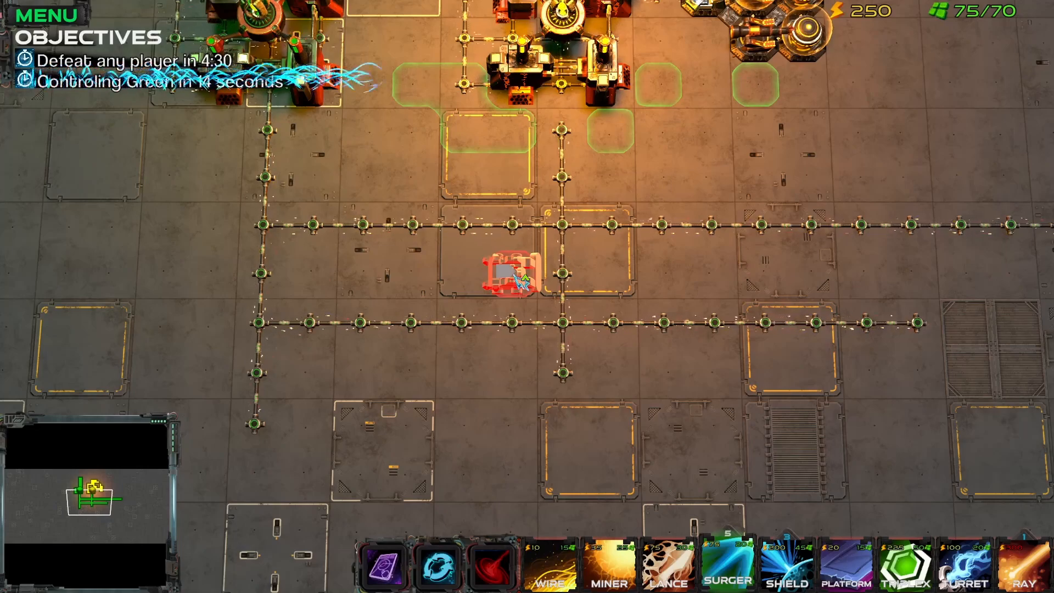
{"action": "key", "text": "r"}
{"action": "key", "text": "4"}
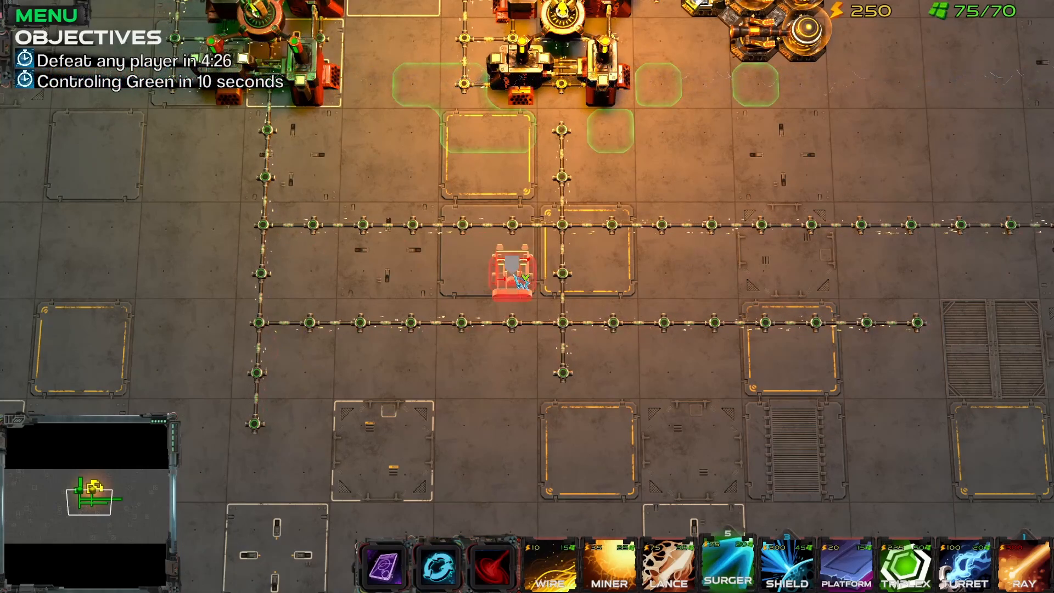
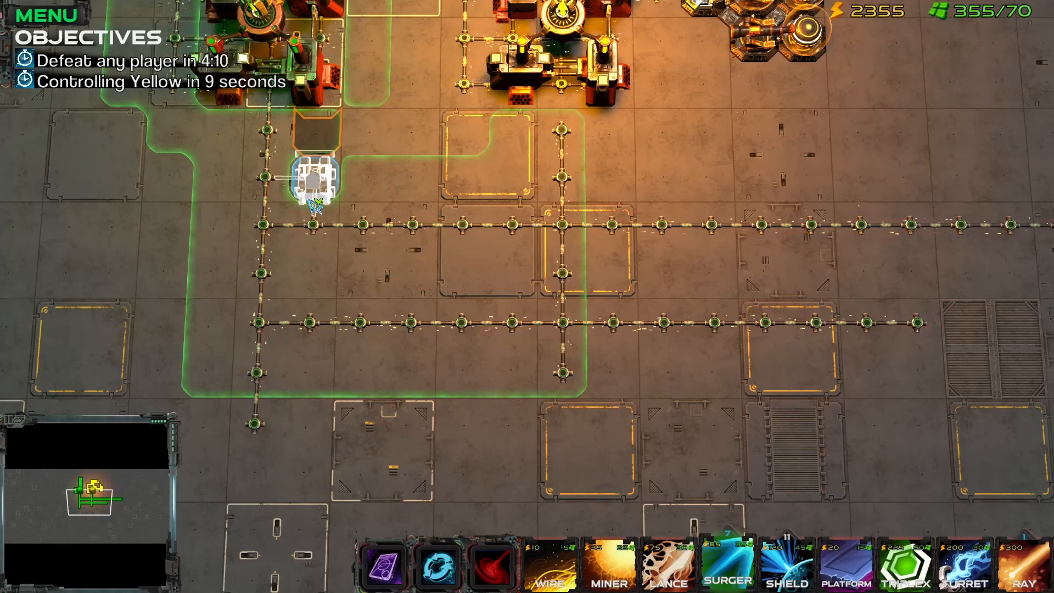
Build a wire line westward from Green's north-south wire line, and return to editing the map.
{"action": "middle_click_drag", "start_coordinate": [365, 224], "coordinate": [515, 202]}
{"action": "key", "text": "1"}
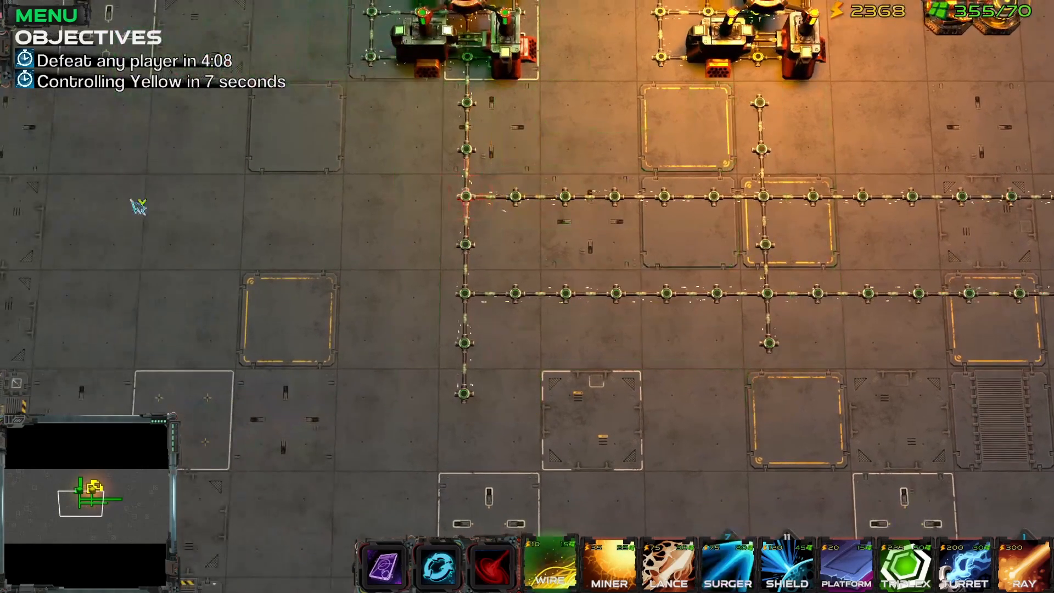
{"action": "left_click", "coordinate": [60, 238]}
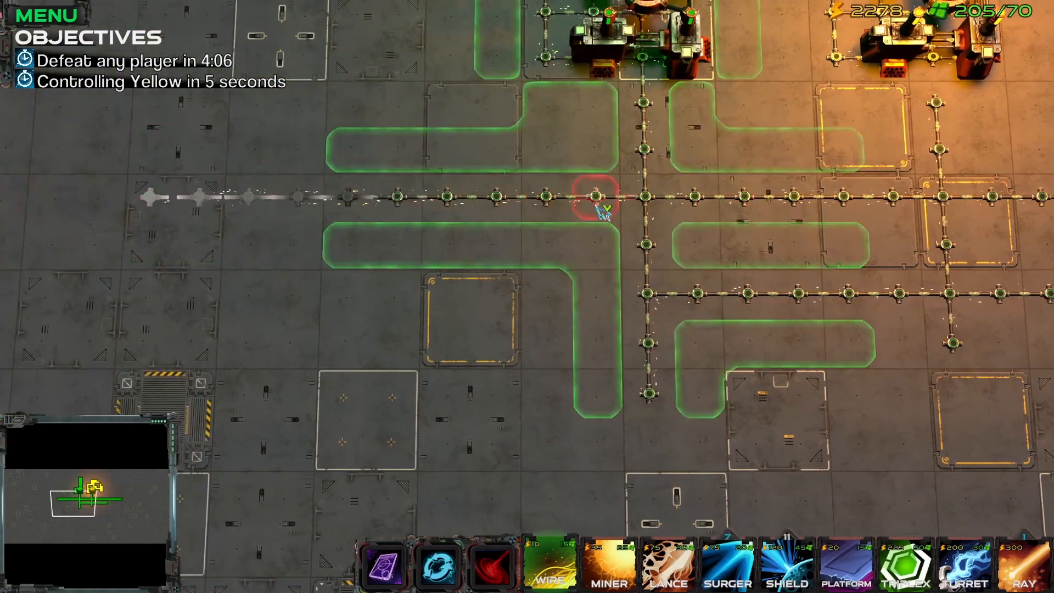
{"action": "middle_click_drag", "start_coordinate": [602, 210], "coordinate": [475, 252]}
{"action": "key", "text": "Escape"}
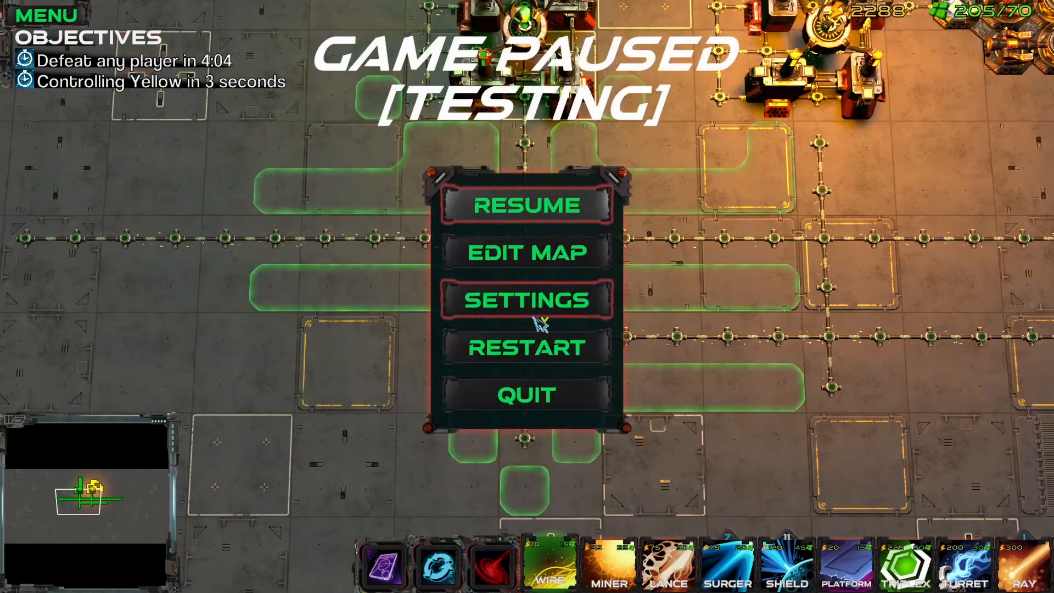
{"action": "left_click", "coordinate": [560, 268]}
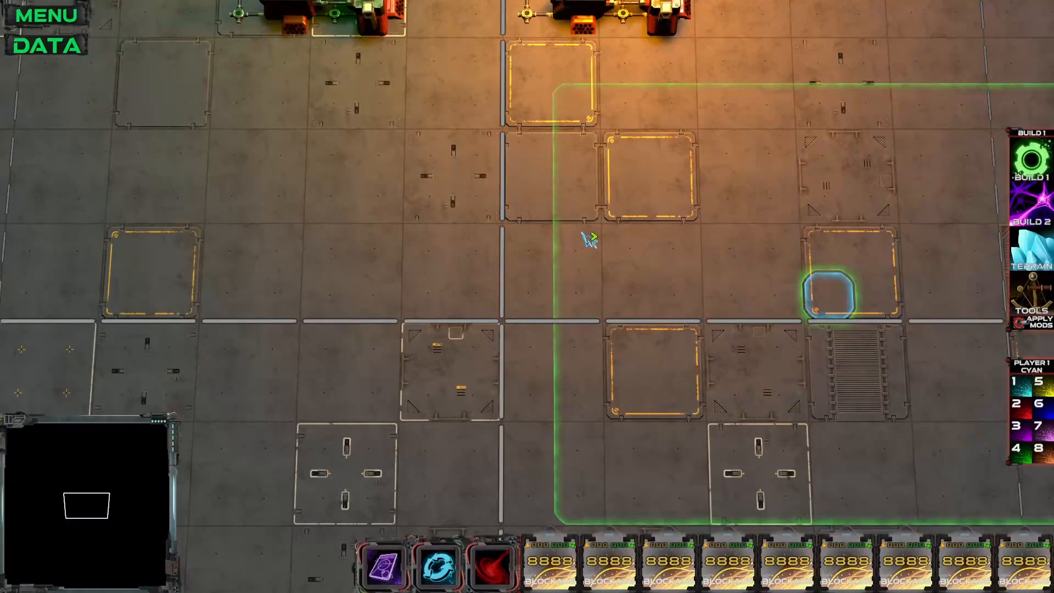
Open the Wire action modifier in the map data and rename it Green Wire.
{"action": "left_click", "coordinate": [60, 47]}
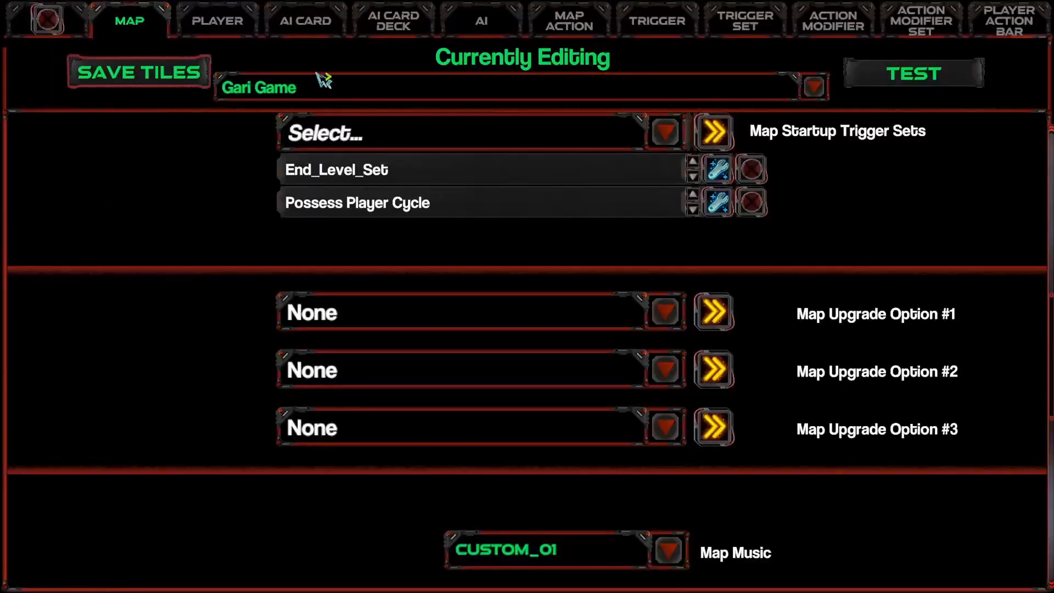
{"action": "left_click", "coordinate": [846, 23]}
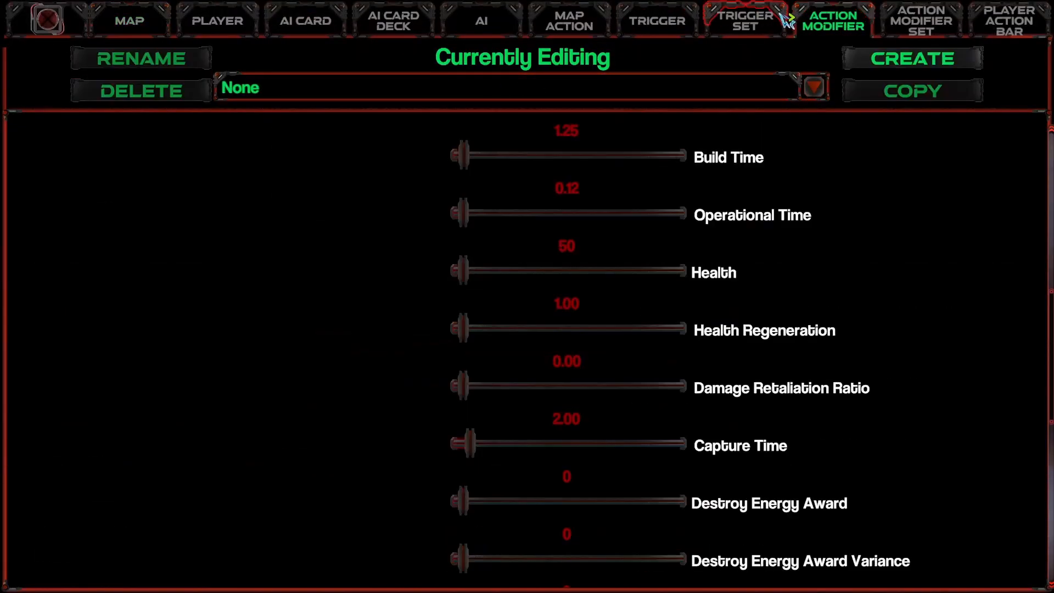
{"action": "left_click", "coordinate": [921, 24]}
{"action": "left_click", "coordinate": [834, 23]}
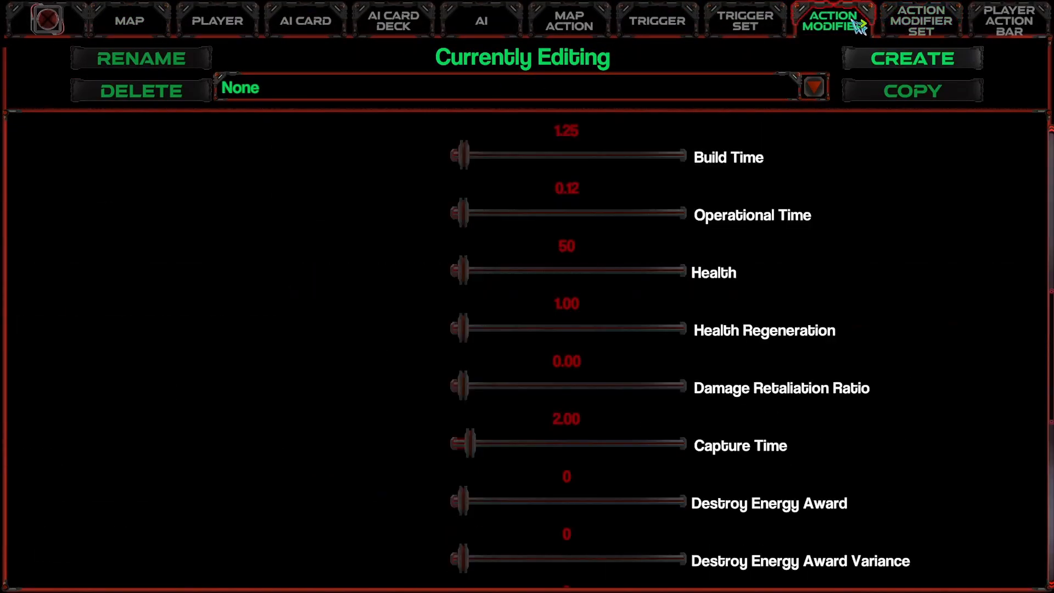
{"action": "left_click", "coordinate": [781, 93]}
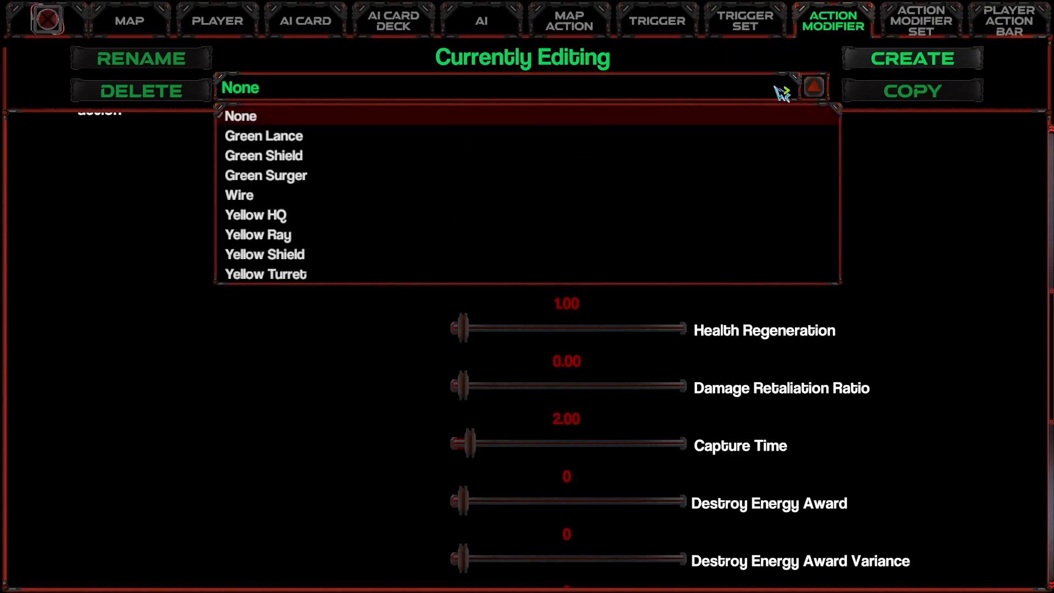
{"action": "left_click", "coordinate": [310, 196]}
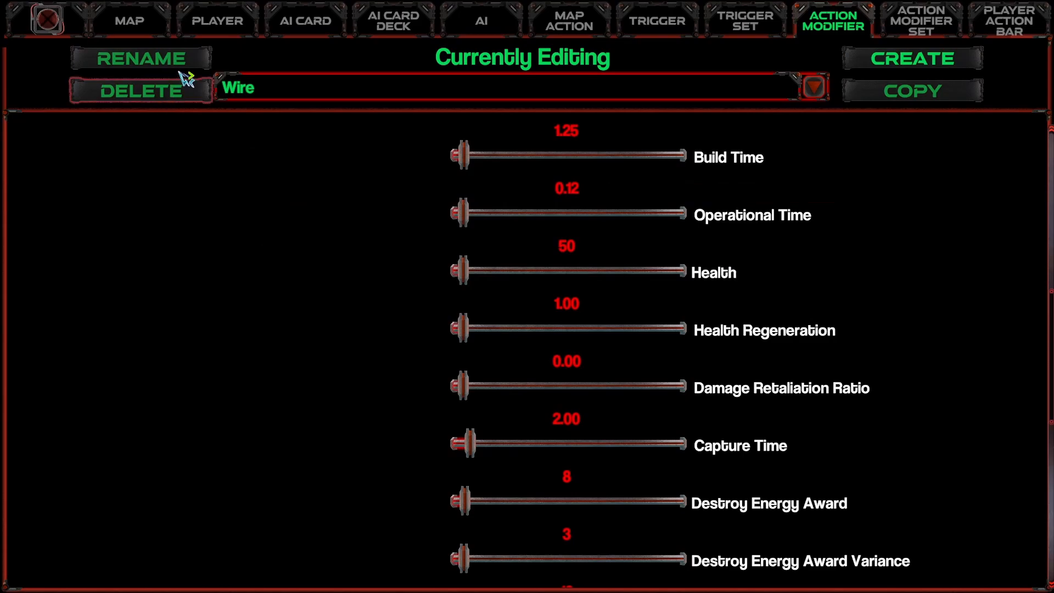
{"action": "left_click", "coordinate": [190, 64]}
{"action": "left_click", "coordinate": [499, 309]}
{"action": "type", "text": "Gree"}
{"action": "key", "text": "Return"}
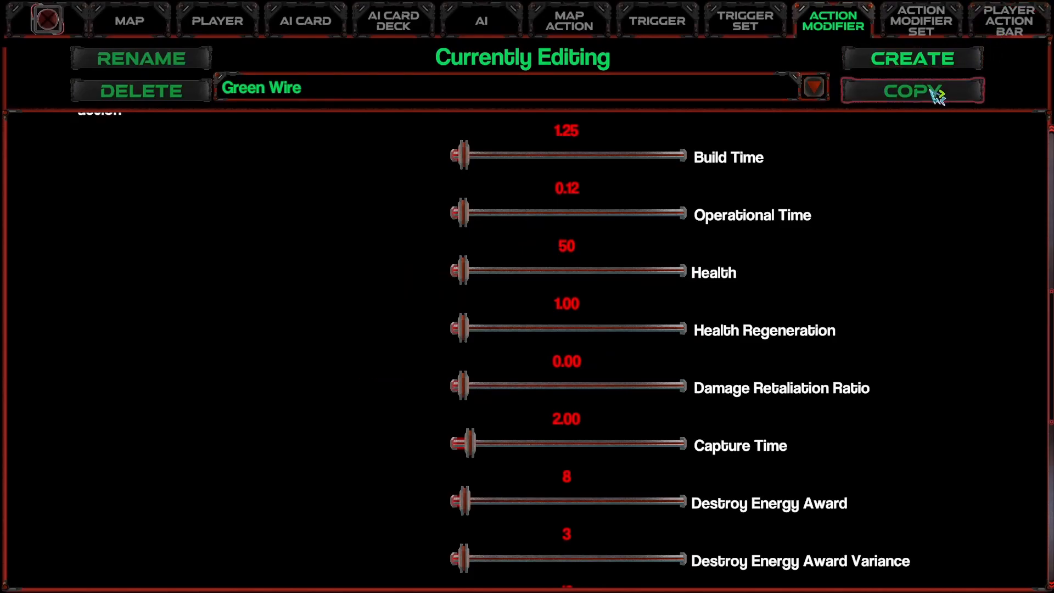
Copy the Green Wire action modifier as "Yellow Wire".
{"action": "left_click", "coordinate": [929, 91]}
{"action": "type", "text": "Yellow Wire"}
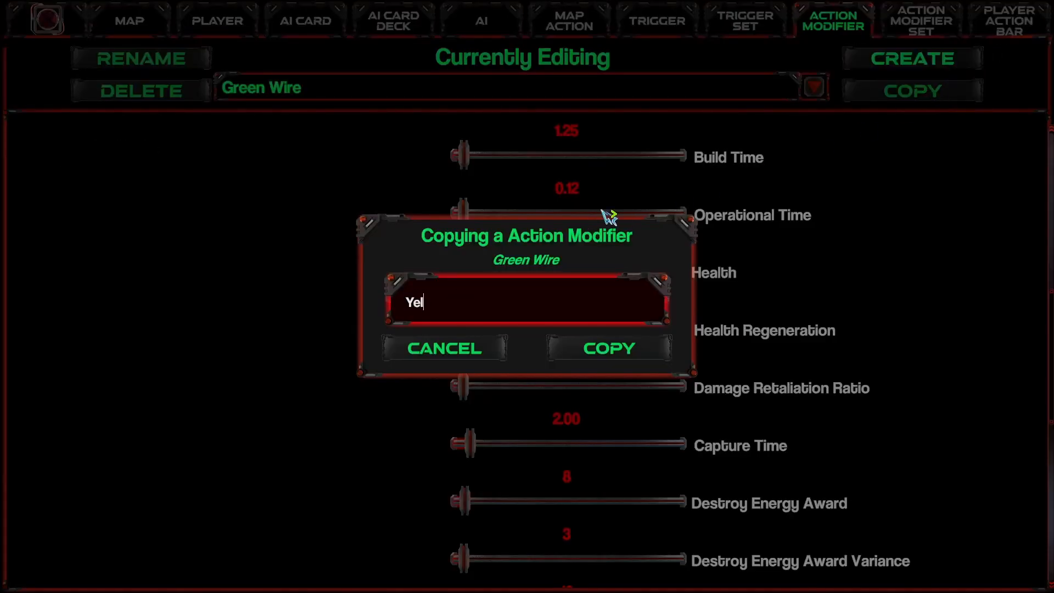
{"action": "left_click", "coordinate": [629, 360]}
{"action": "scroll", "coordinate": [856, 329], "scroll_direction": "down", "scroll_amount": 2}
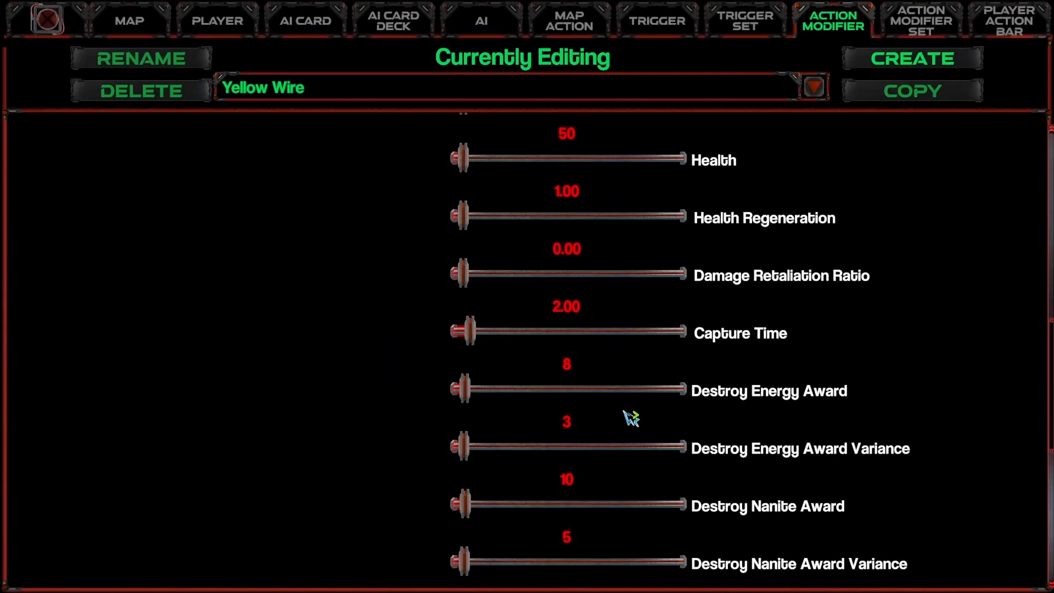
Add the Yellow Wire modifier to the Yellow Action Mods action modifier set.
{"action": "left_click", "coordinate": [921, 21]}
{"action": "left_click", "coordinate": [352, 88]}
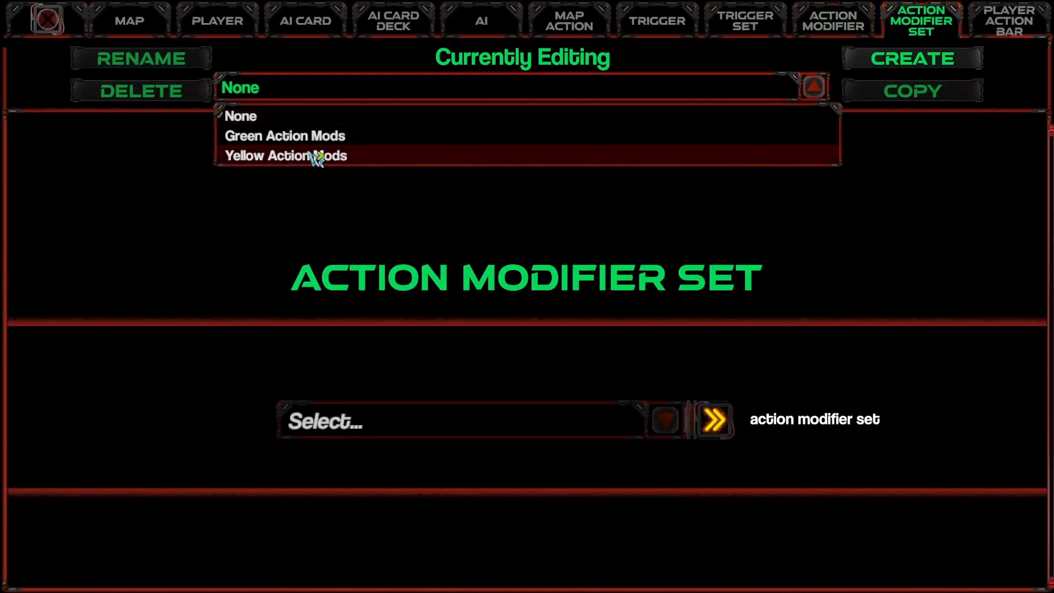
{"action": "left_click", "coordinate": [317, 155]}
{"action": "left_click", "coordinate": [751, 375]}
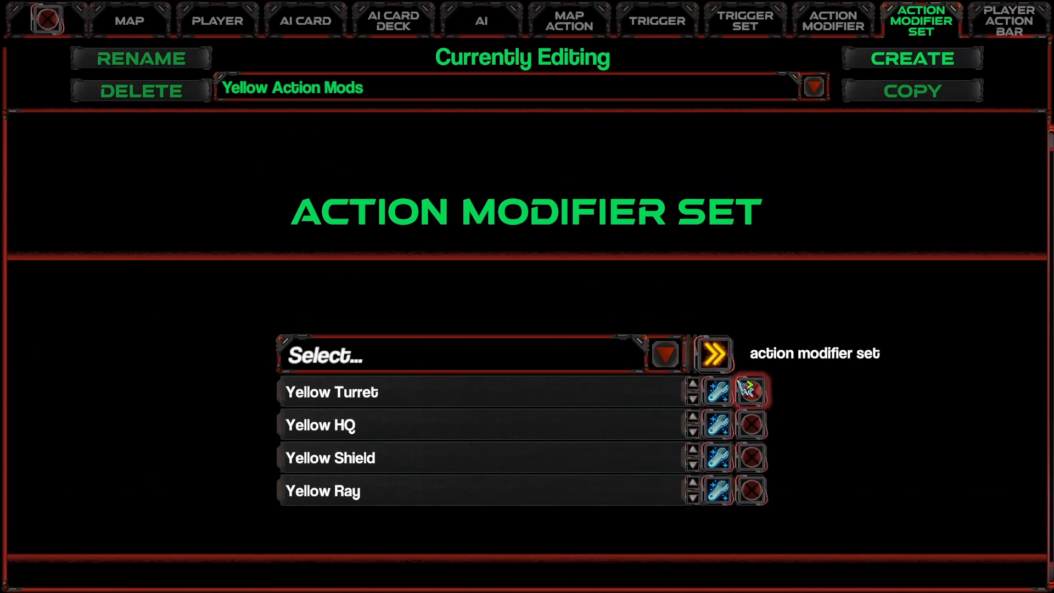
{"action": "left_click", "coordinate": [560, 355]}
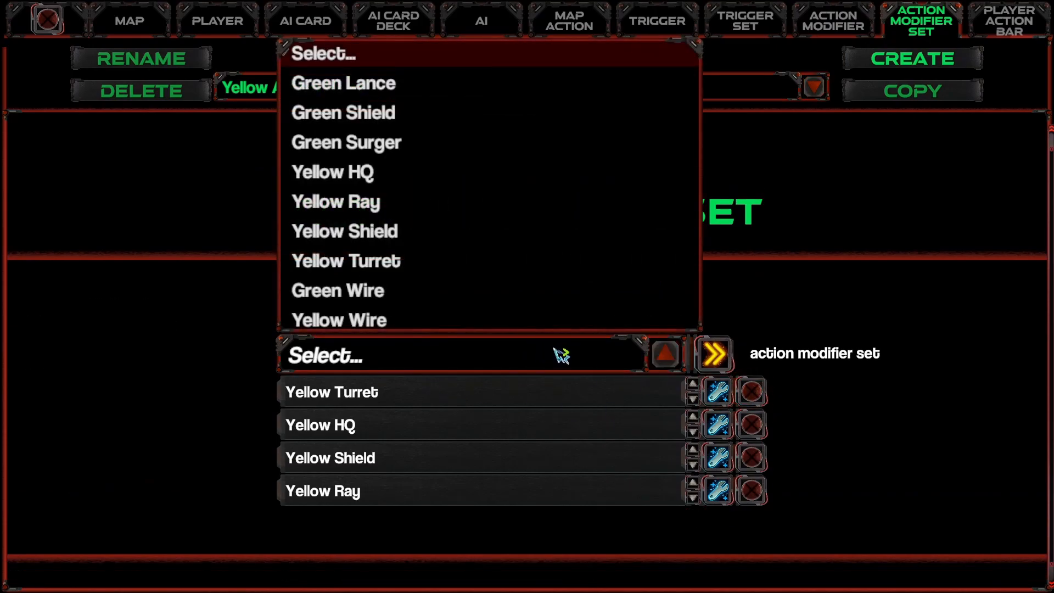
{"action": "left_click", "coordinate": [446, 319]}
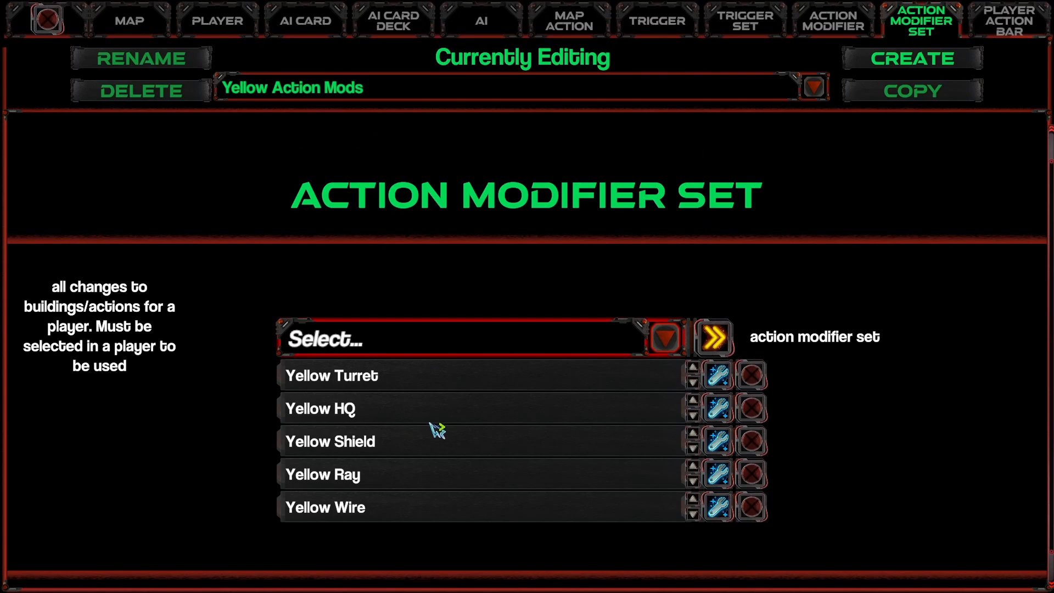
Open Green Wire from the Green Action Mods set and set its Operational Time to 0.06.
{"action": "left_click", "coordinate": [682, 88]}
{"action": "left_click", "coordinate": [299, 136]}
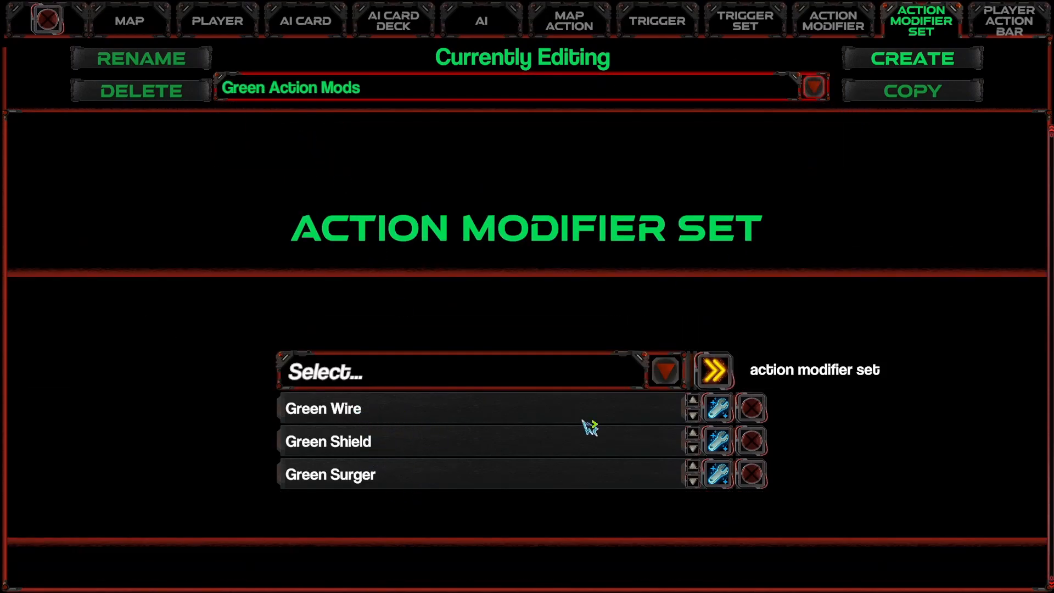
{"action": "left_click", "coordinate": [717, 408]}
{"action": "scroll", "coordinate": [435, 350], "scroll_direction": "up", "scroll_amount": 1}
{"action": "scroll", "coordinate": [534, 372], "scroll_direction": "up", "scroll_amount": 4}
{"action": "mouse_move", "coordinate": [779, 311]}
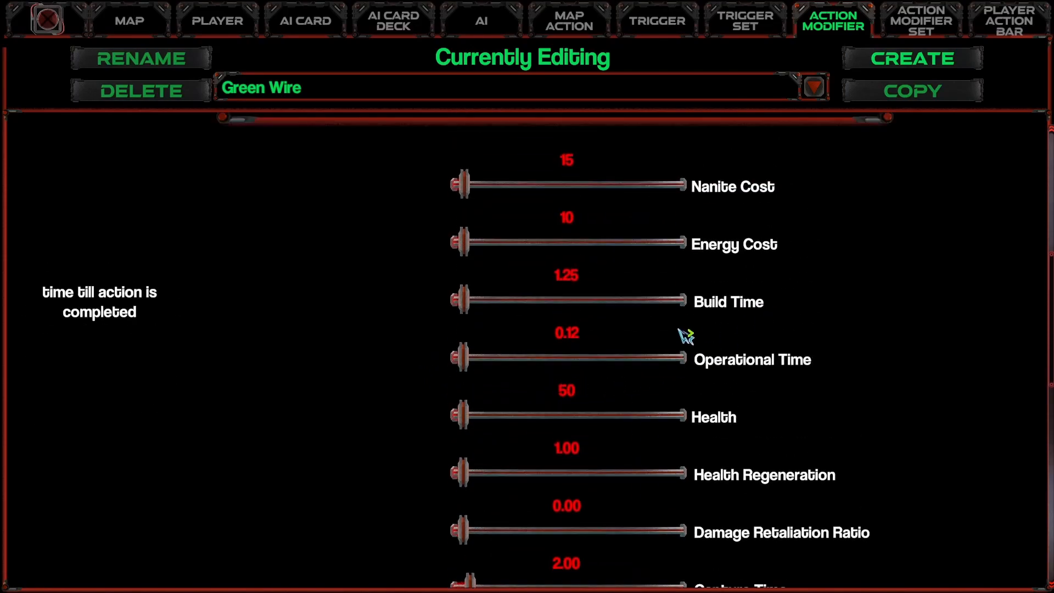
{"action": "left_click", "coordinate": [576, 332]}
{"action": "left_click", "coordinate": [582, 340]}
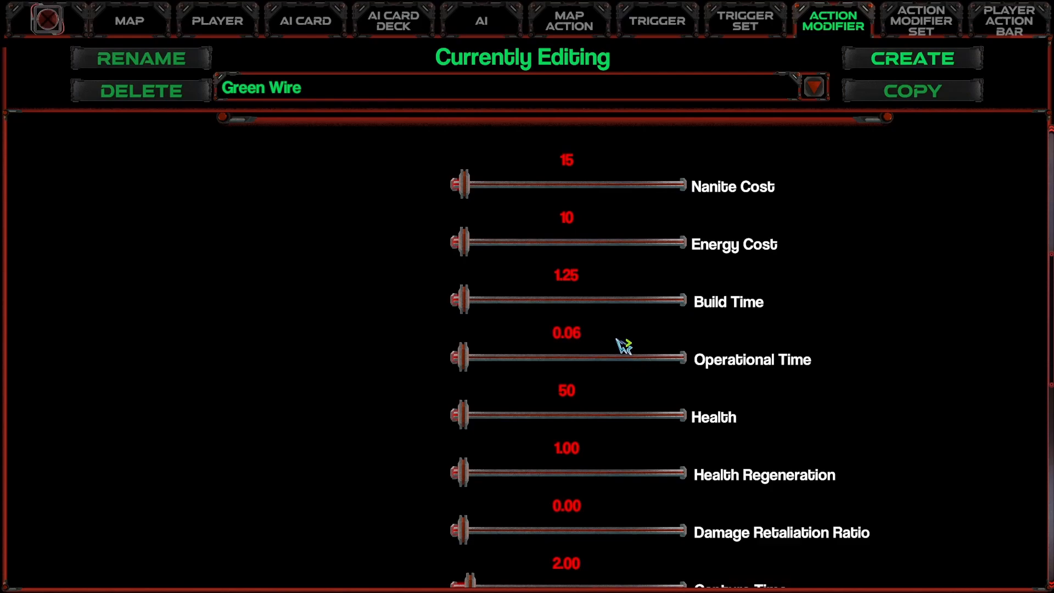
Set the Green Wire modifier's Build Time to 0.8.
{"action": "left_click", "coordinate": [566, 276]}
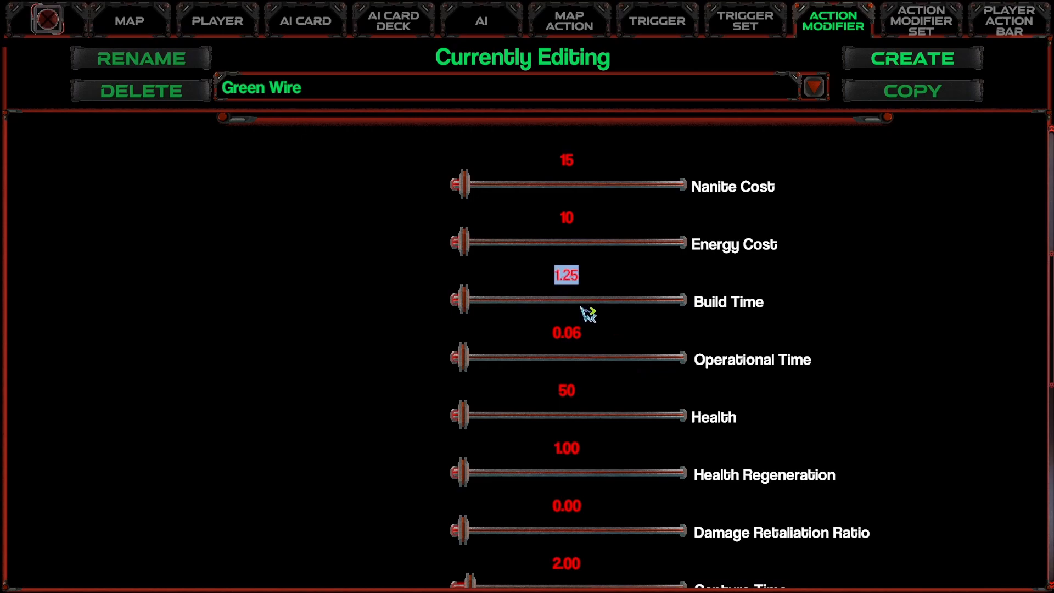
{"action": "type", "text": "8"}
{"action": "key", "text": "Return"}
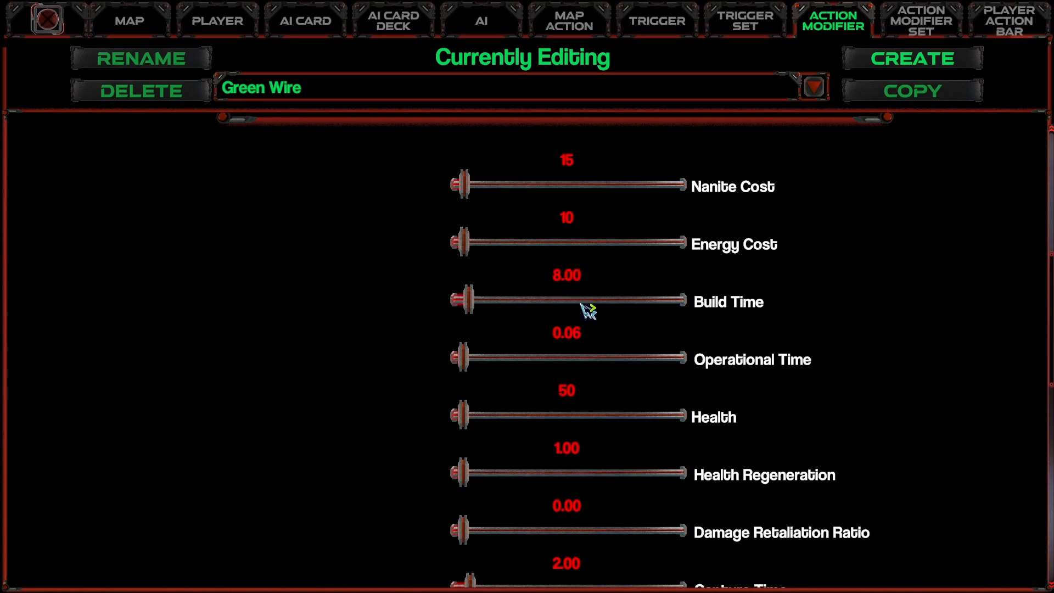
{"action": "left_click", "coordinate": [596, 275]}
{"action": "type", "text": "0.8"}
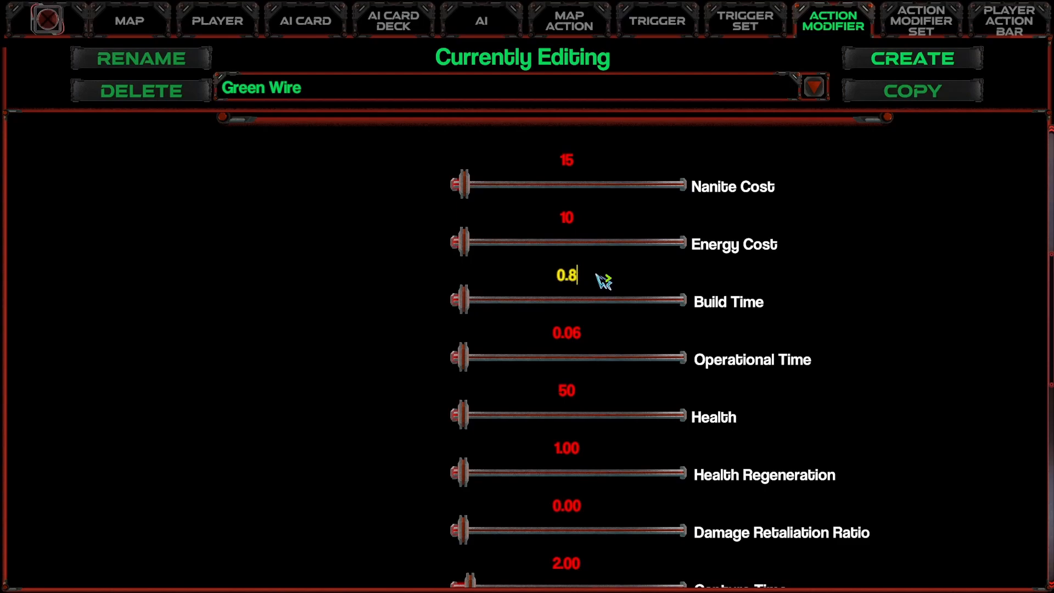
{"action": "mouse_move", "coordinate": [704, 300]}
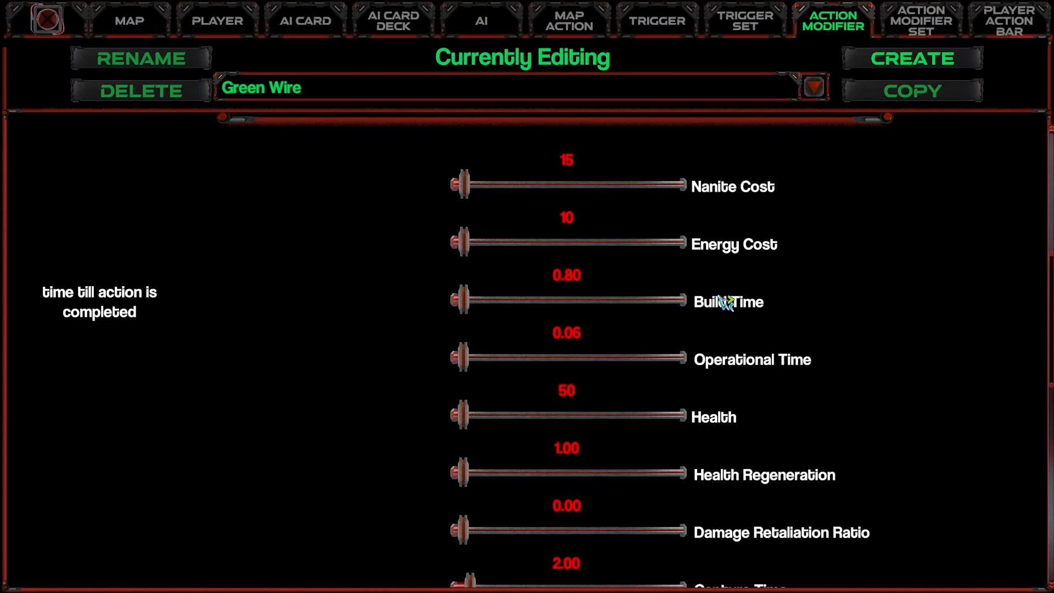
{"action": "mouse_move", "coordinate": [762, 367]}
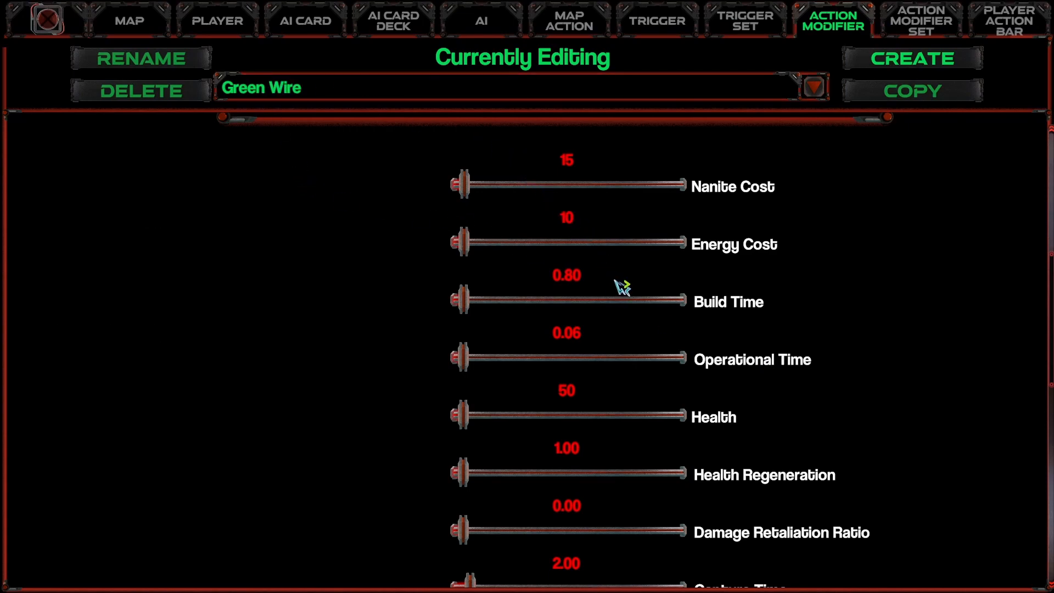
Leave the data editor and start a playtest of the map.
{"action": "left_click", "coordinate": [48, 19]}
{"action": "left_click_drag", "start_coordinate": [236, 107], "coordinate": [472, 242]}
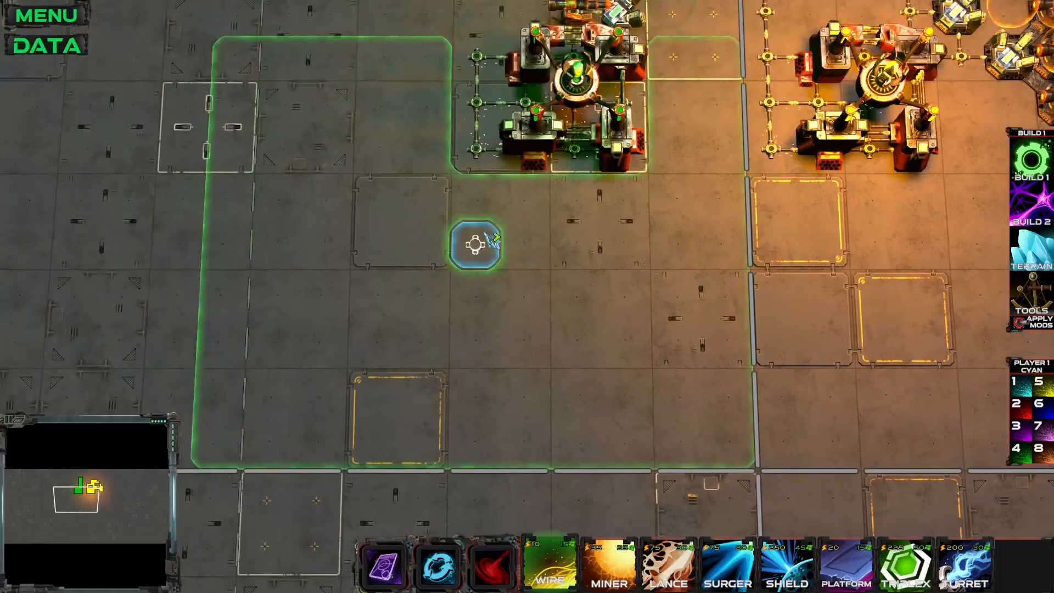
{"action": "left_click_drag", "start_coordinate": [524, 391], "coordinate": [522, 387]}
{"action": "key", "text": "x"}
{"action": "left_click", "coordinate": [474, 394]}
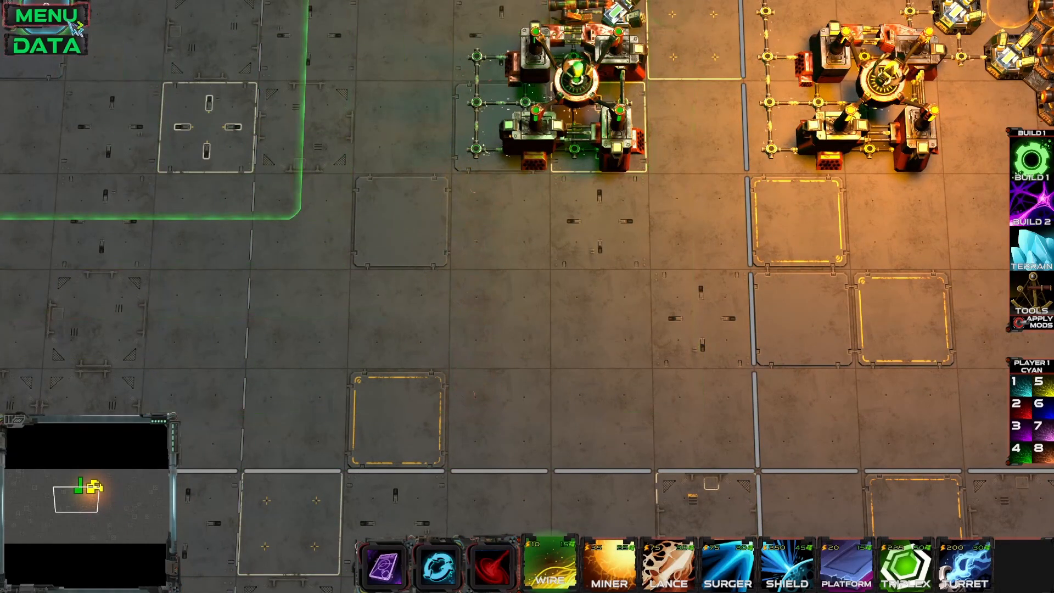
{"action": "left_click", "coordinate": [80, 52]}
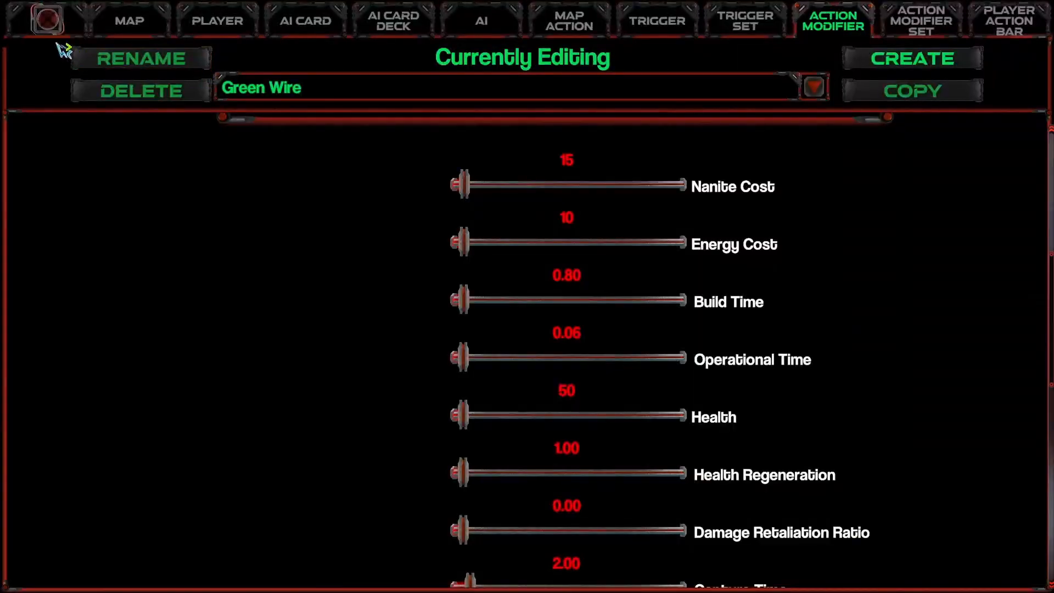
{"action": "left_click", "coordinate": [49, 20]}
{"action": "left_click", "coordinate": [51, 19]}
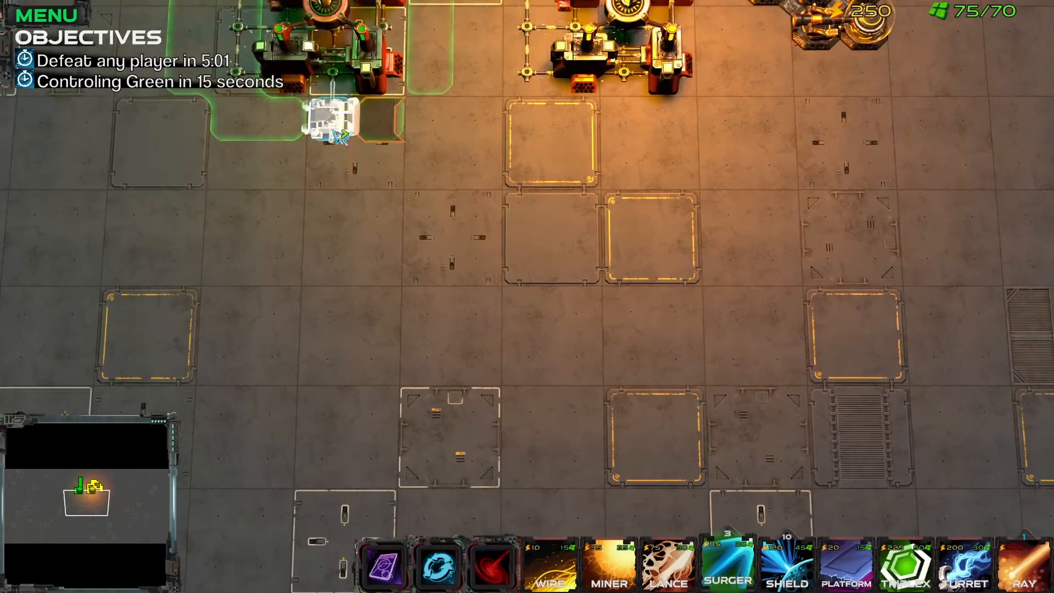
Place an east-facing Surger just below the green base and follow the wires it lays.
{"action": "left_click", "coordinate": [236, 117]}
{"action": "key", "text": "d"}
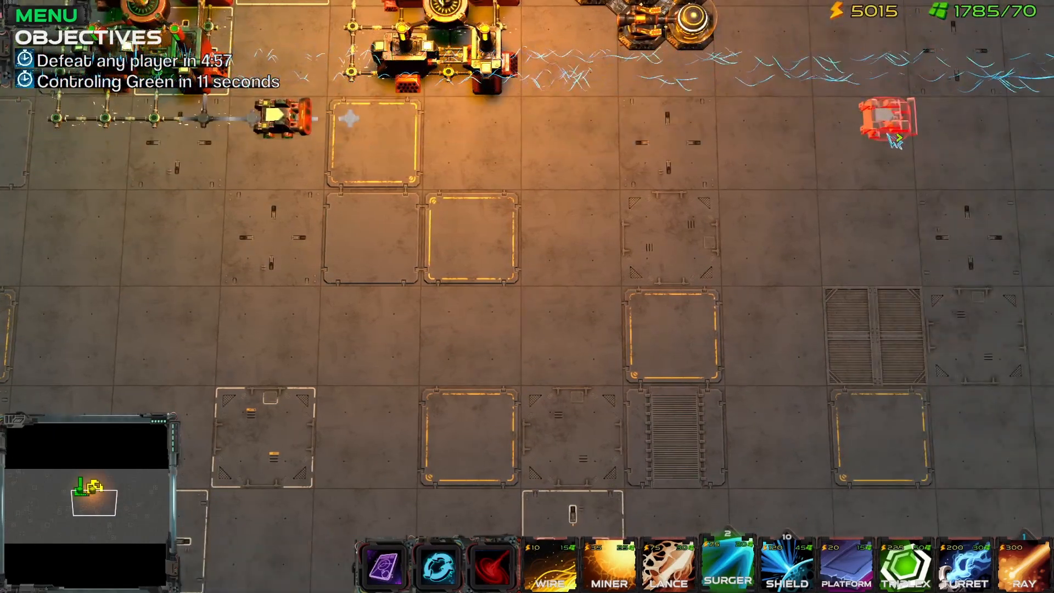
{"action": "key", "text": "d"}
{"action": "key", "text": "w"}
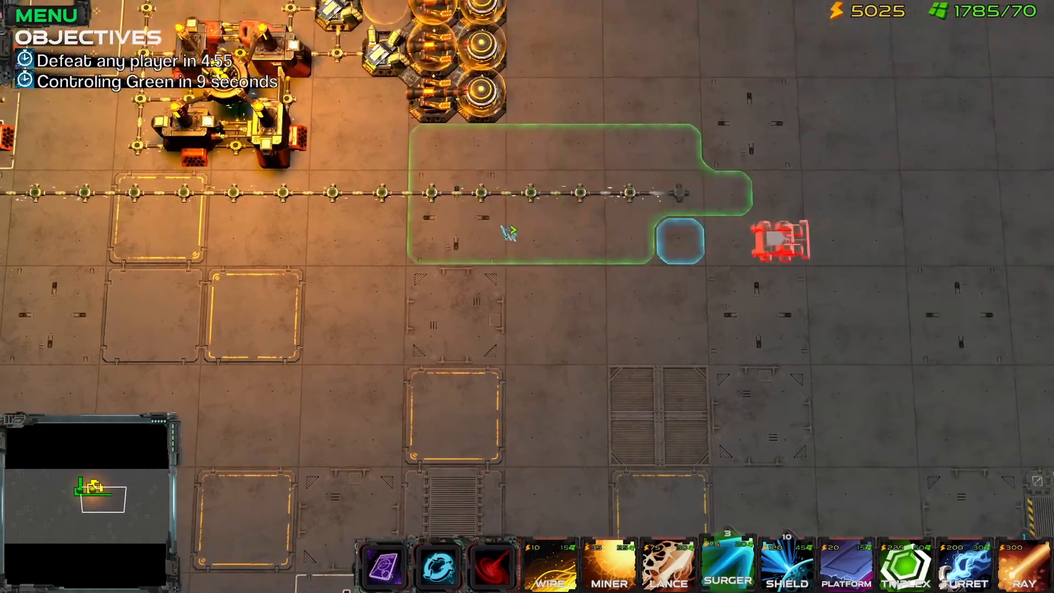
Place a second east-facing Surger directly below the first wire row and follow its path.
{"action": "key", "text": "a"}
{"action": "key", "text": "s"}
{"action": "left_click_drag", "start_coordinate": [207, 228], "coordinate": [231, 228]}
{"action": "key", "text": "d"}
{"action": "key", "text": "a"}
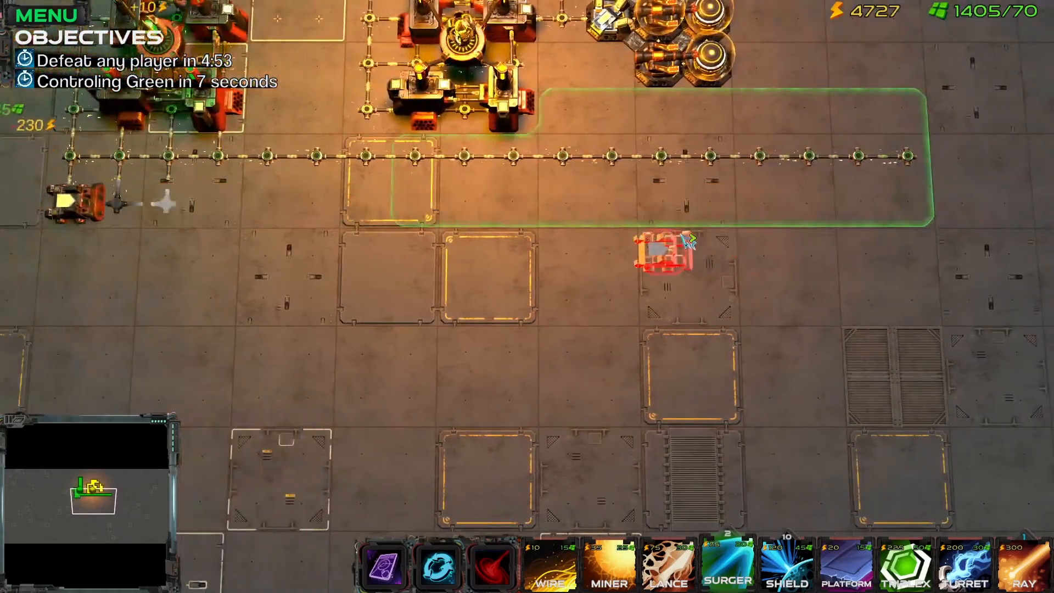
{"action": "key", "text": "d"}
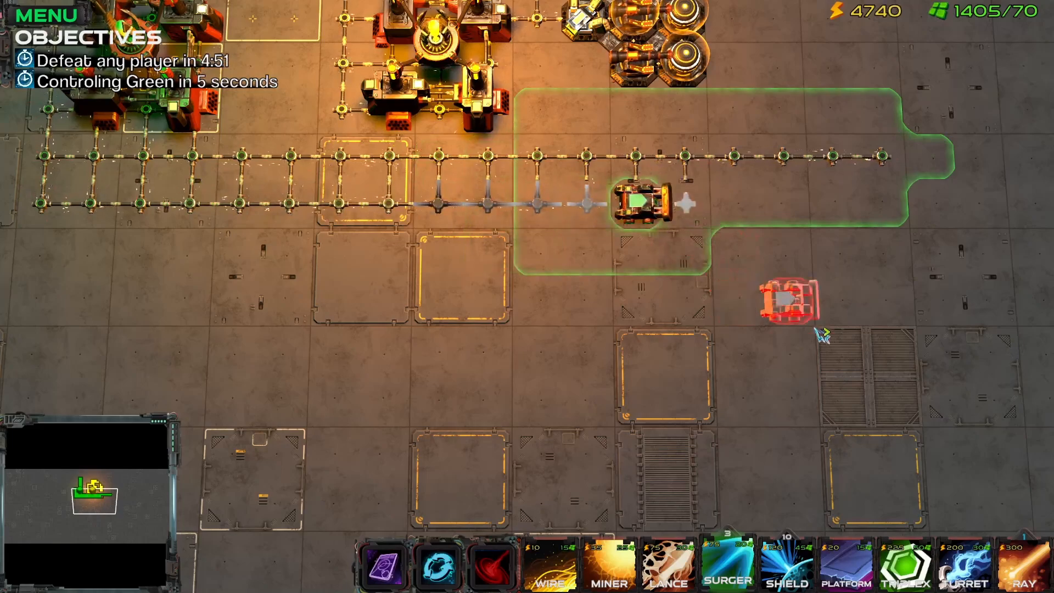
{"action": "key", "text": "d"}
{"action": "key", "text": "w"}
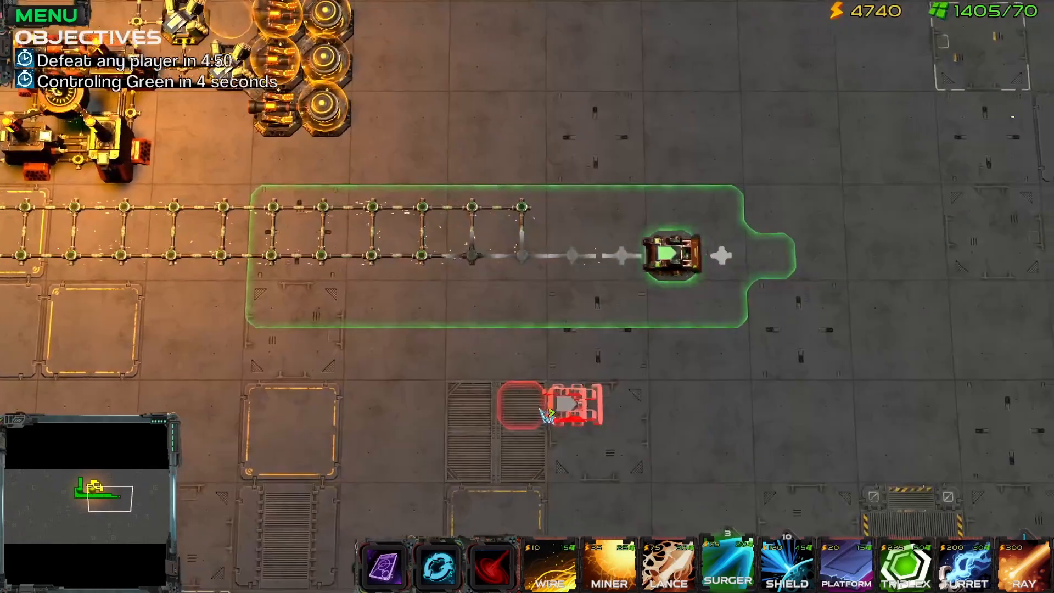
Place a third east-facing Surger below the second wire row and follow it across the map.
{"action": "key", "text": "a"}
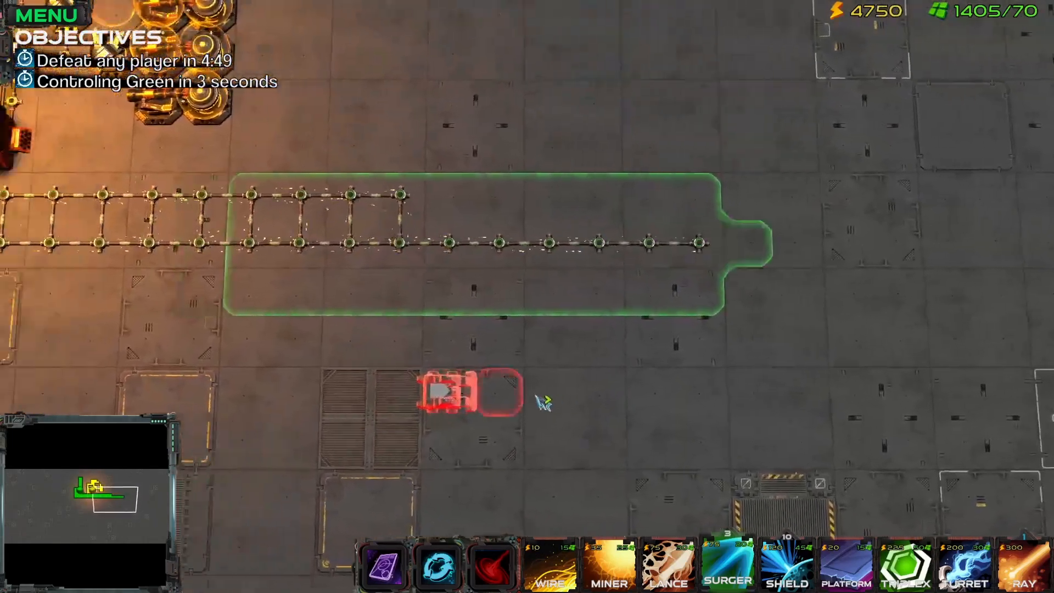
{"action": "key", "text": "s"}
{"action": "left_click_drag", "start_coordinate": [39, 178], "coordinate": [39, 187]}
{"action": "key", "text": "a"}
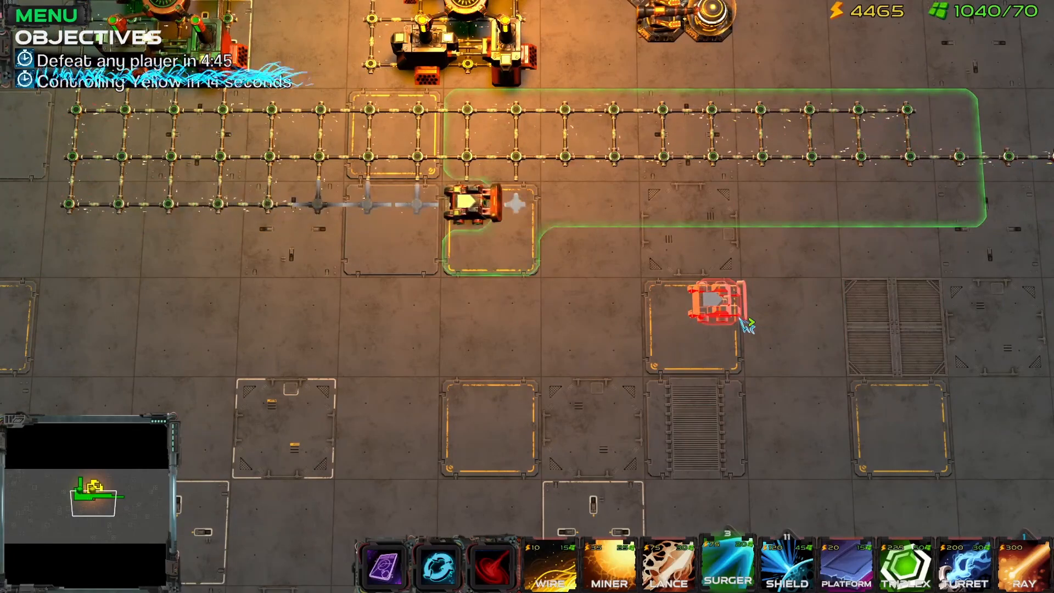
{"action": "key", "text": "d"}
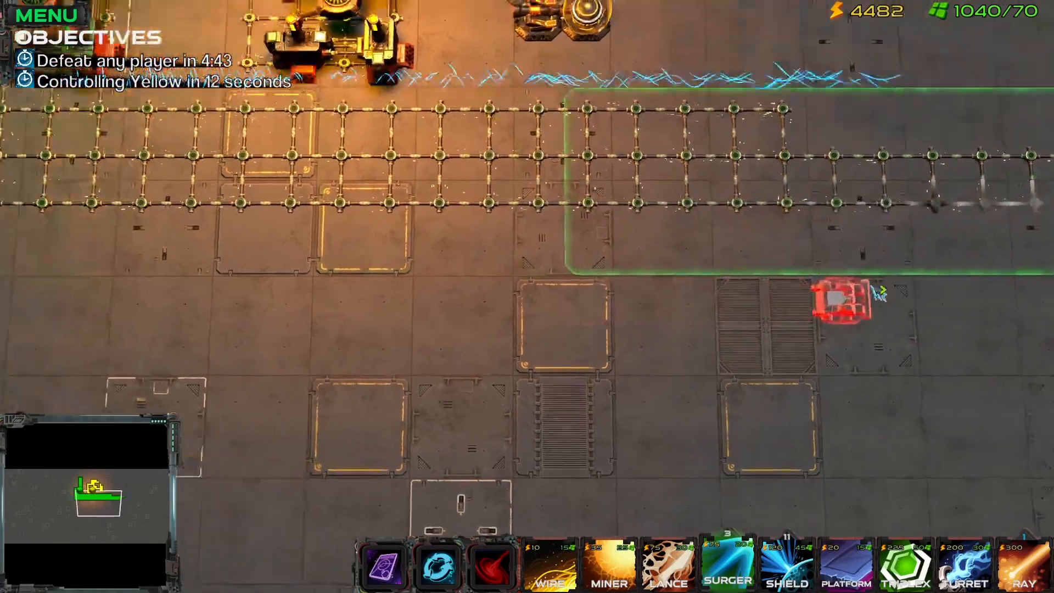
Place a fourth east-facing Surger beneath the three existing wire rows.
{"action": "key", "text": "a"}
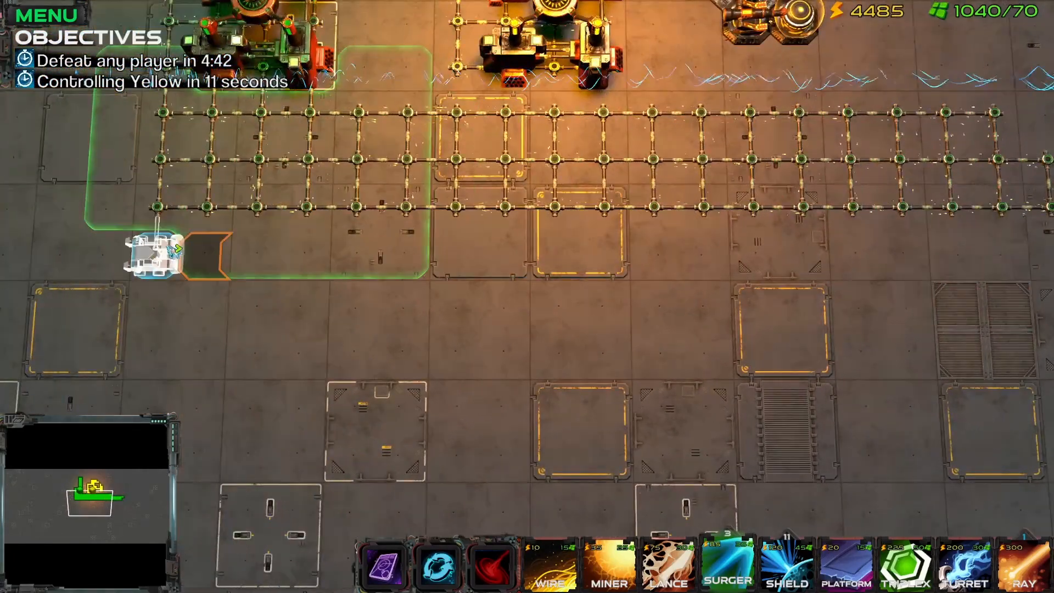
{"action": "left_click", "coordinate": [177, 249]}
{"action": "key", "text": "d"}
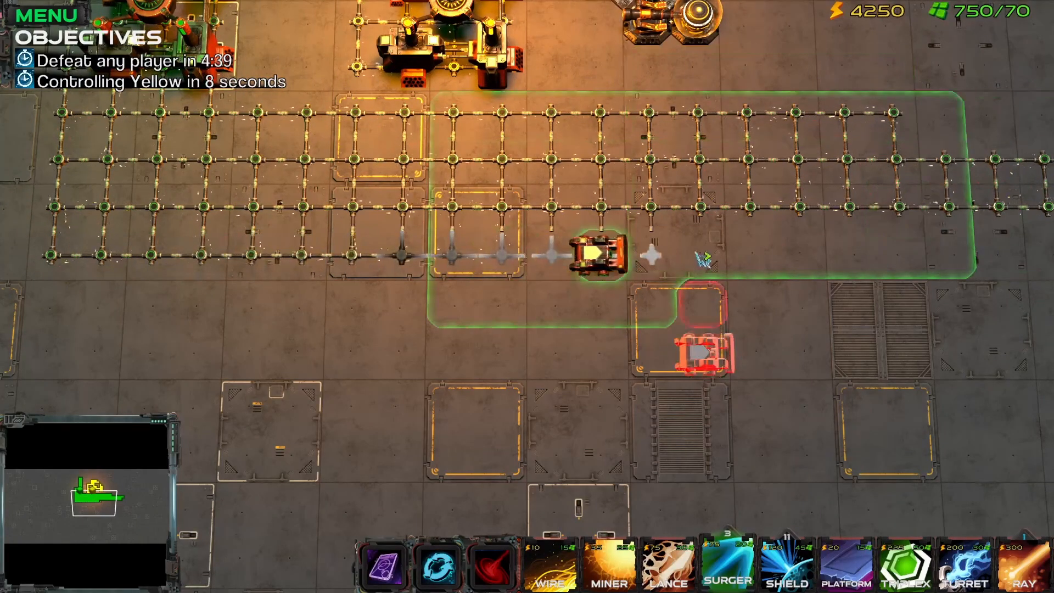
{"action": "key", "text": "w"}
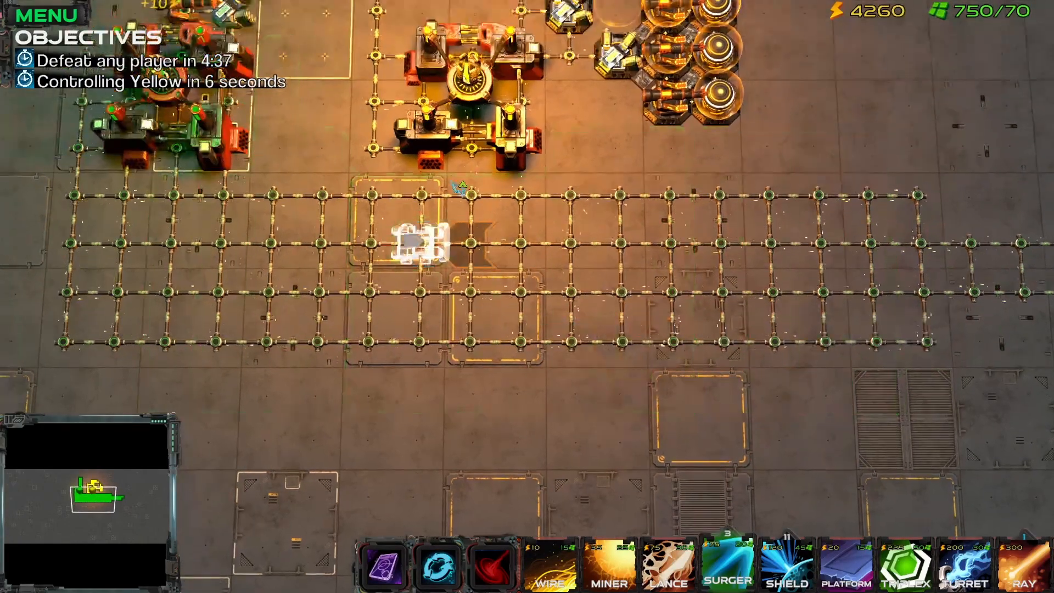
Place a Surger facing up toward the yellow base, then end the playtest and return to the map editor.
{"action": "left_click", "coordinate": [461, 187]}
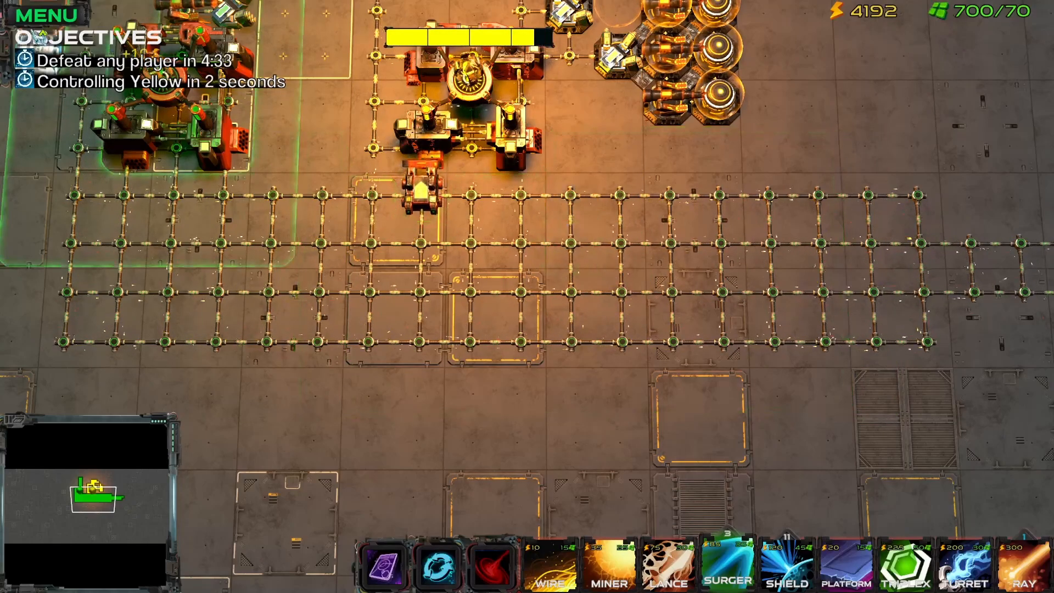
{"action": "key", "text": "Escape"}
{"action": "left_click", "coordinate": [537, 266]}
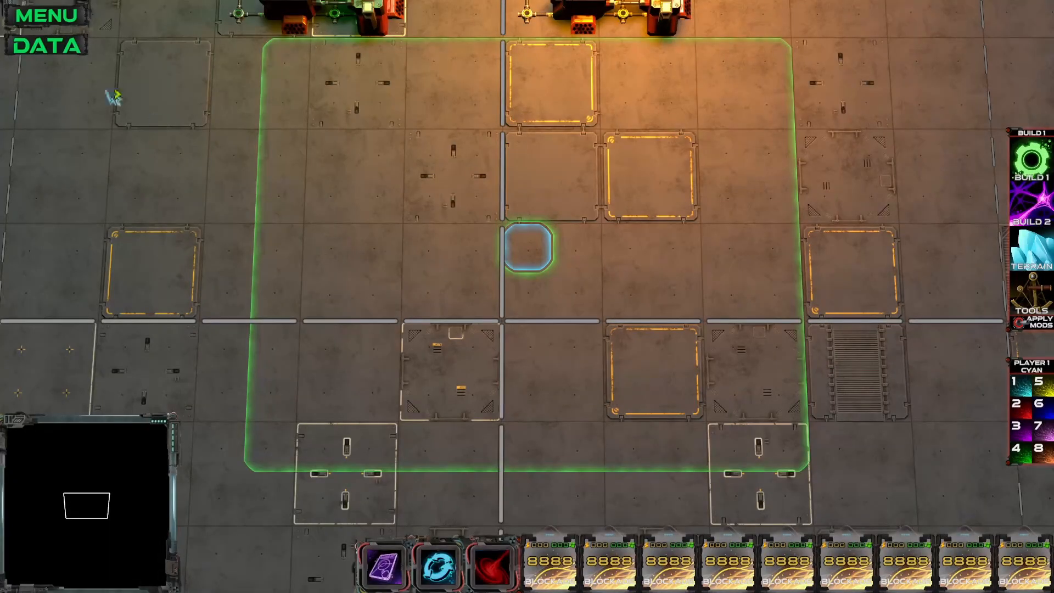
Open the Green Surger action modifier in the data editor and bring up its cost, time and health settings.
{"action": "left_click", "coordinate": [53, 51]}
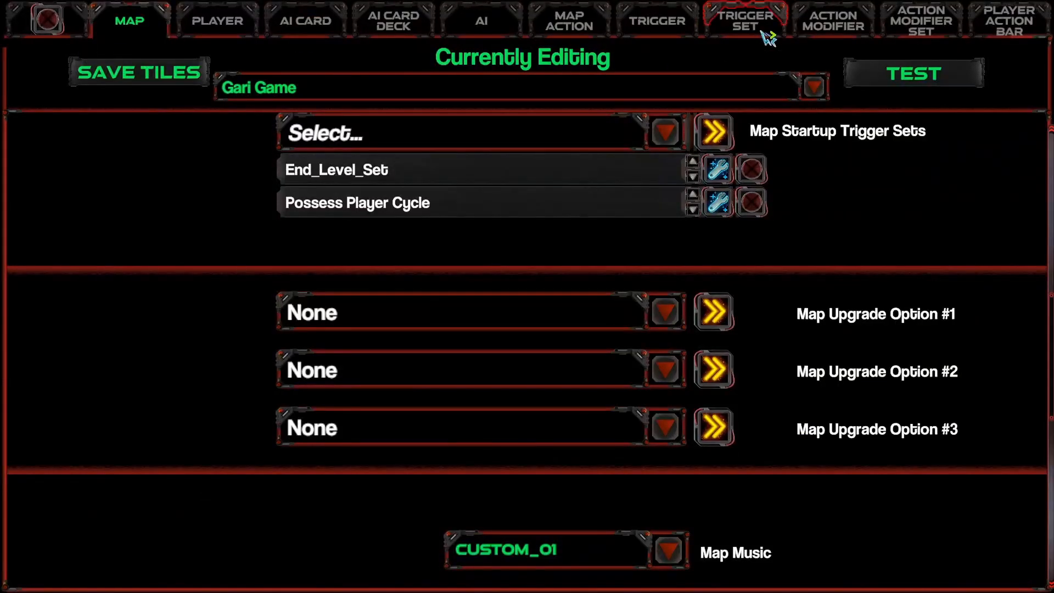
{"action": "left_click", "coordinate": [835, 36]}
{"action": "left_click", "coordinate": [361, 101]}
{"action": "left_click", "coordinate": [280, 174]}
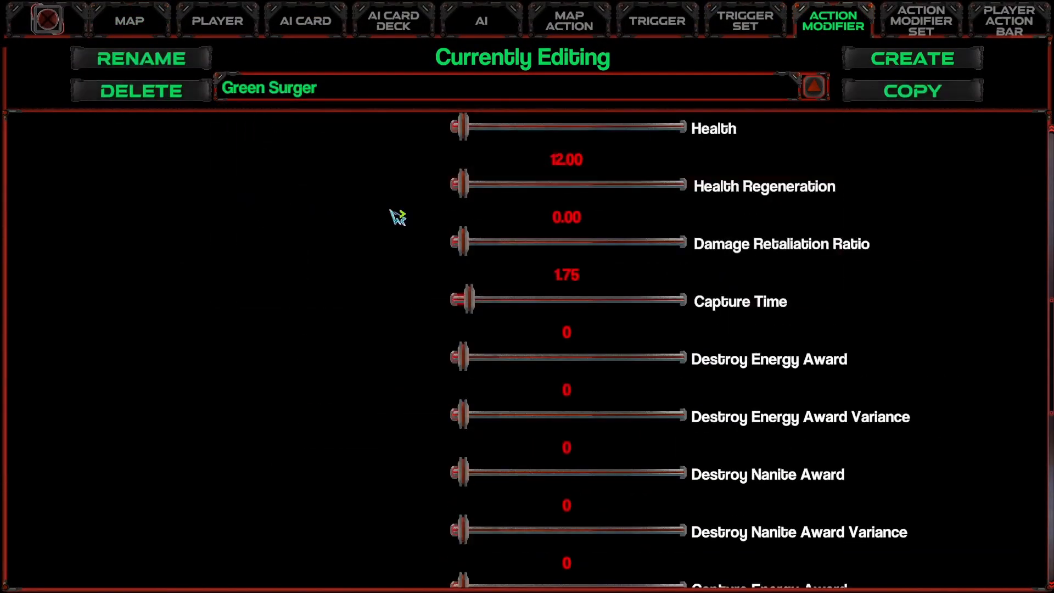
{"action": "scroll", "coordinate": [640, 414], "scroll_direction": "up", "scroll_amount": 6}
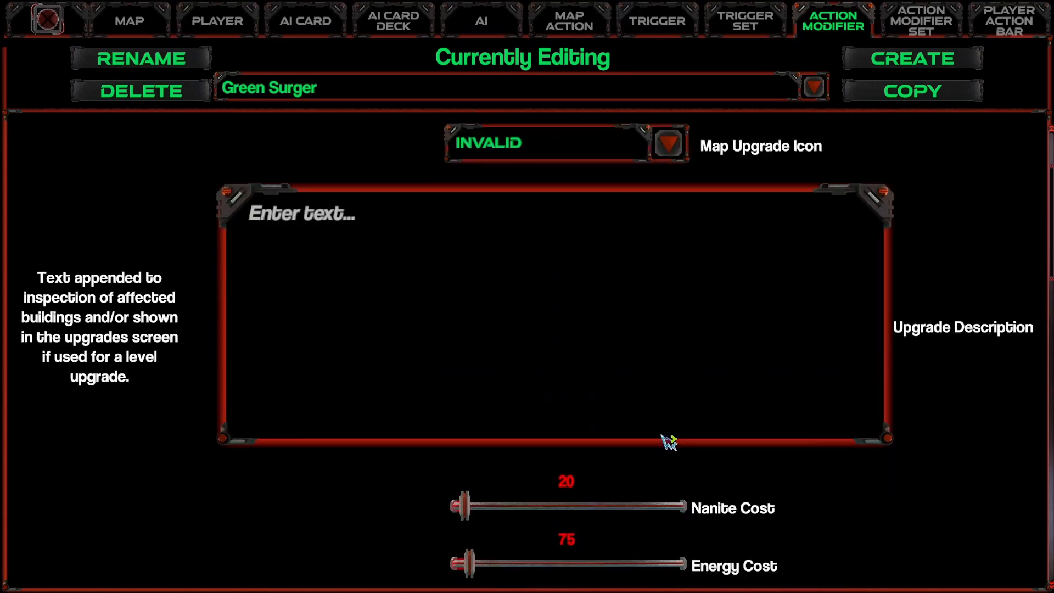
{"action": "scroll", "coordinate": [819, 455], "scroll_direction": "down", "scroll_amount": 8}
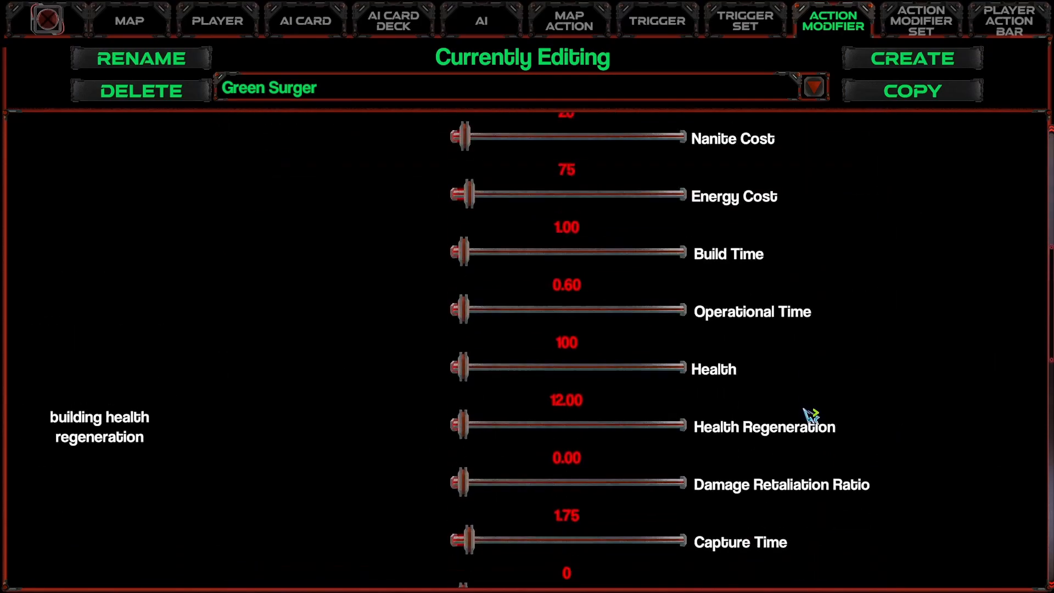
Set the Green Surger's Move Speed to 9.00 and Attack Cooldown to 1.10, and return to the map editor.
{"action": "scroll", "coordinate": [812, 415], "scroll_direction": "up", "scroll_amount": 3}
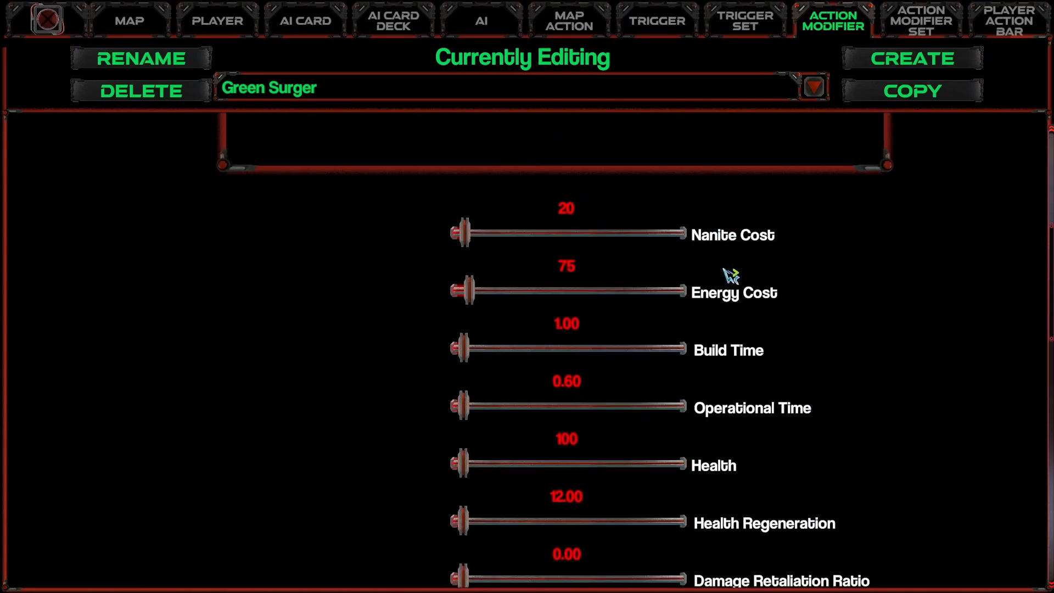
{"action": "scroll", "coordinate": [736, 367], "scroll_direction": "down", "scroll_amount": 12}
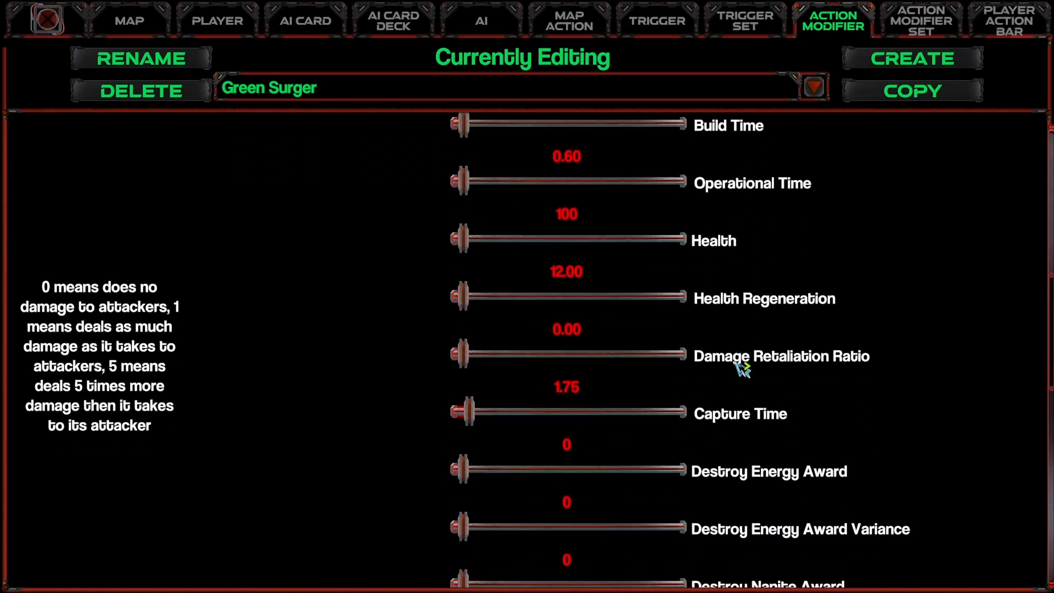
{"action": "scroll", "coordinate": [745, 369], "scroll_direction": "down", "scroll_amount": 20}
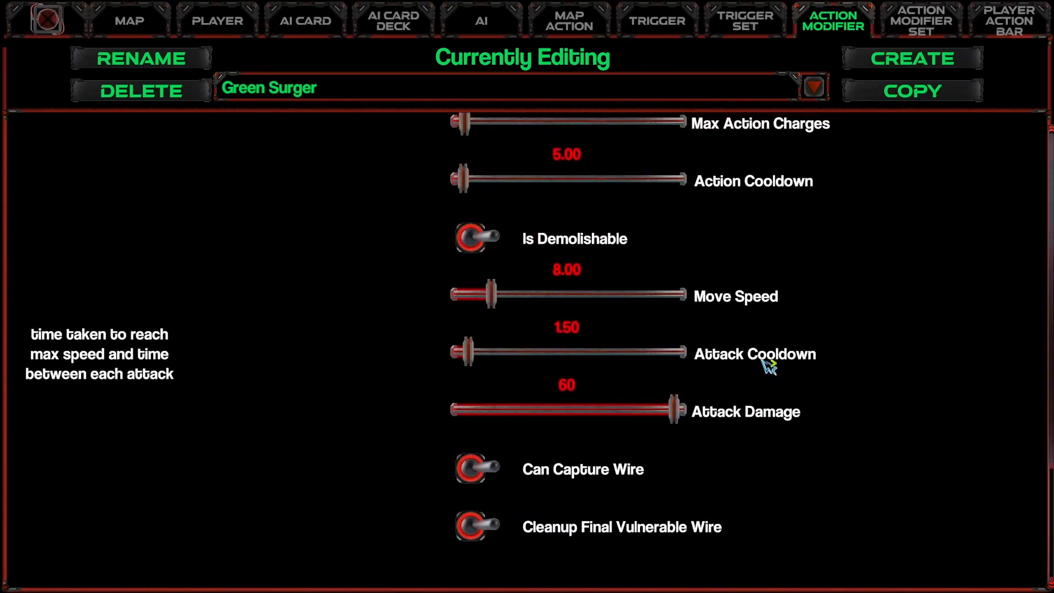
{"action": "left_click_drag", "start_coordinate": [490, 291], "coordinate": [494, 292]}
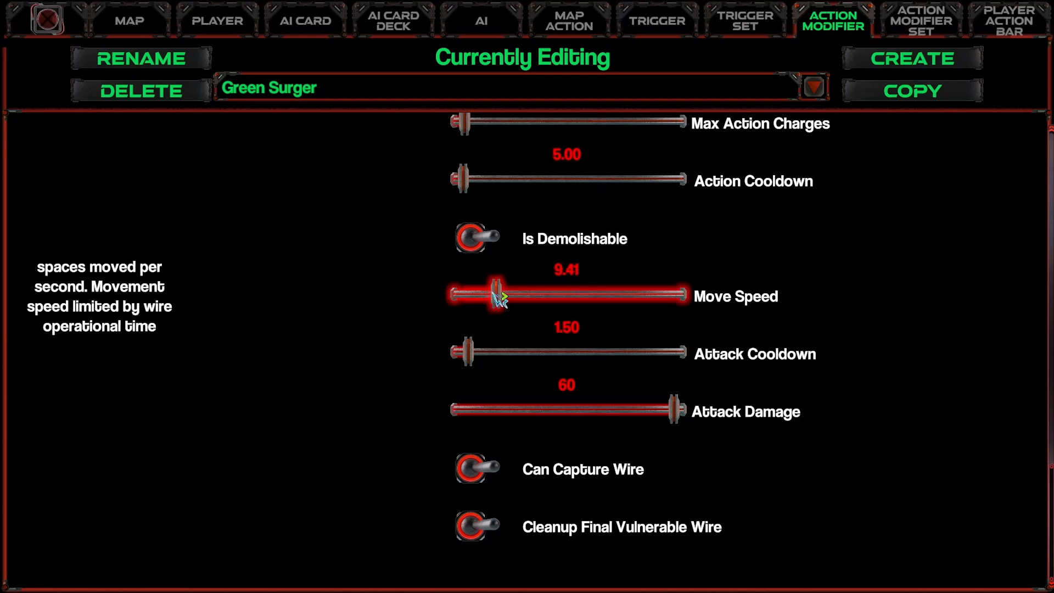
{"action": "left_click", "coordinate": [555, 270]}
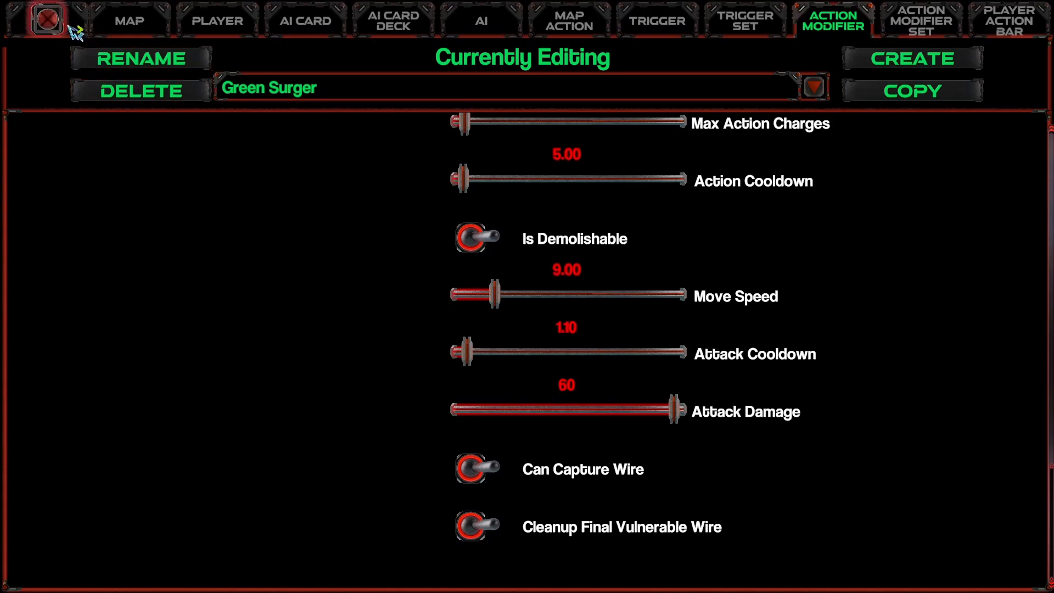
{"action": "left_click", "coordinate": [128, 27]}
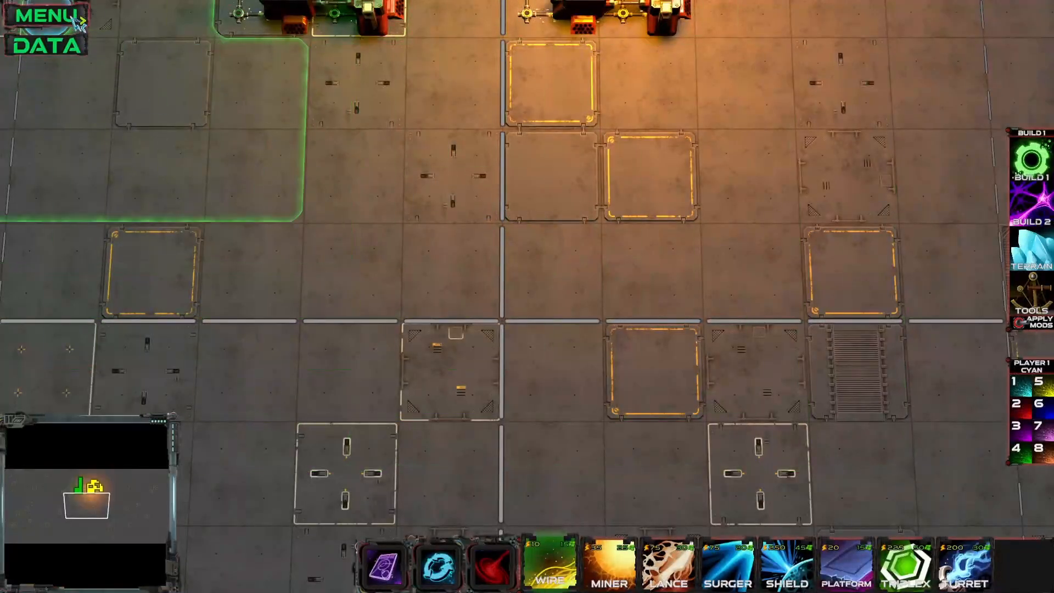
Start a new playtest and place an east-facing Surger directly below the first wire row.
{"action": "key", "text": "Escape"}
{"action": "left_click", "coordinate": [555, 269]}
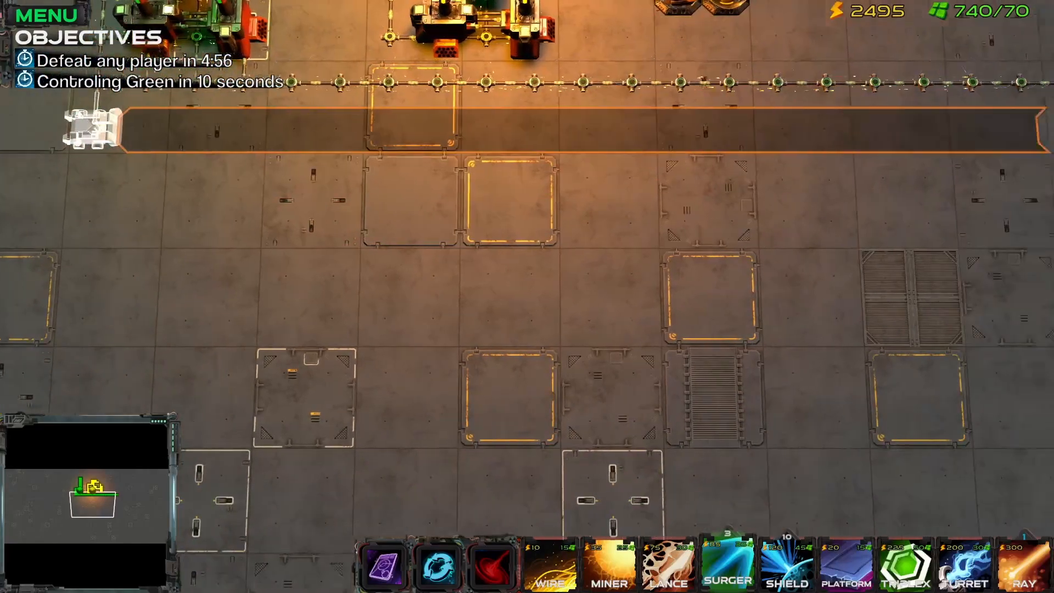
{"action": "left_click", "coordinate": [88, 135]}
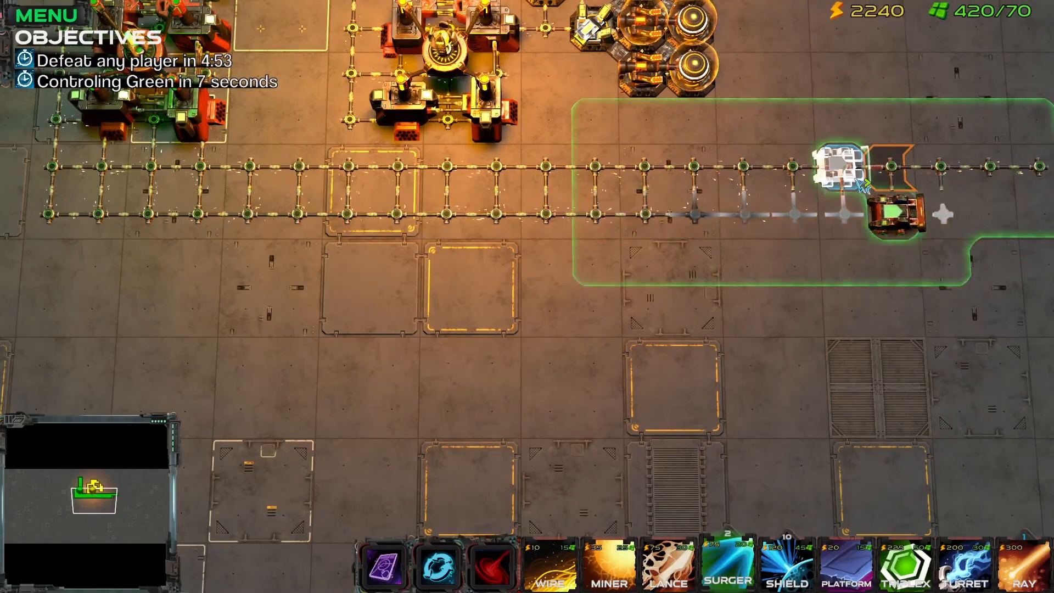
Build a column of four east-facing Lances on platforms at the wire rows' west end and place an east-facing Surger behind it.
{"action": "key", "text": "a"}
{"action": "left_click", "coordinate": [846, 563]}
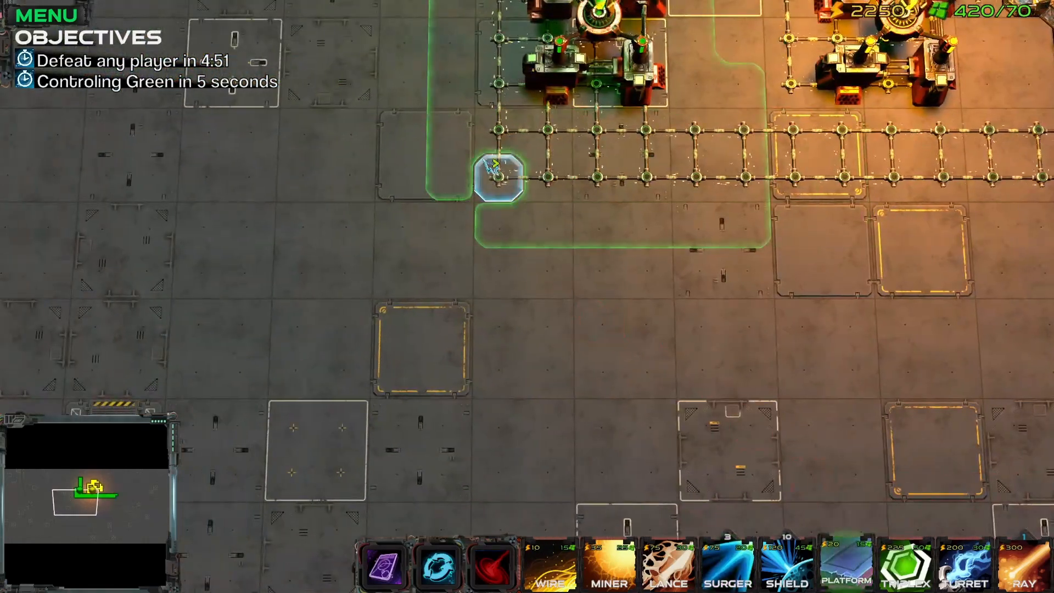
{"action": "left_click_drag", "start_coordinate": [478, 258], "coordinate": [480, 260]}
{"action": "key", "text": "3"}
{"action": "key", "text": "4"}
{"action": "left_click", "coordinate": [449, 176]}
{"action": "key", "text": "d"}
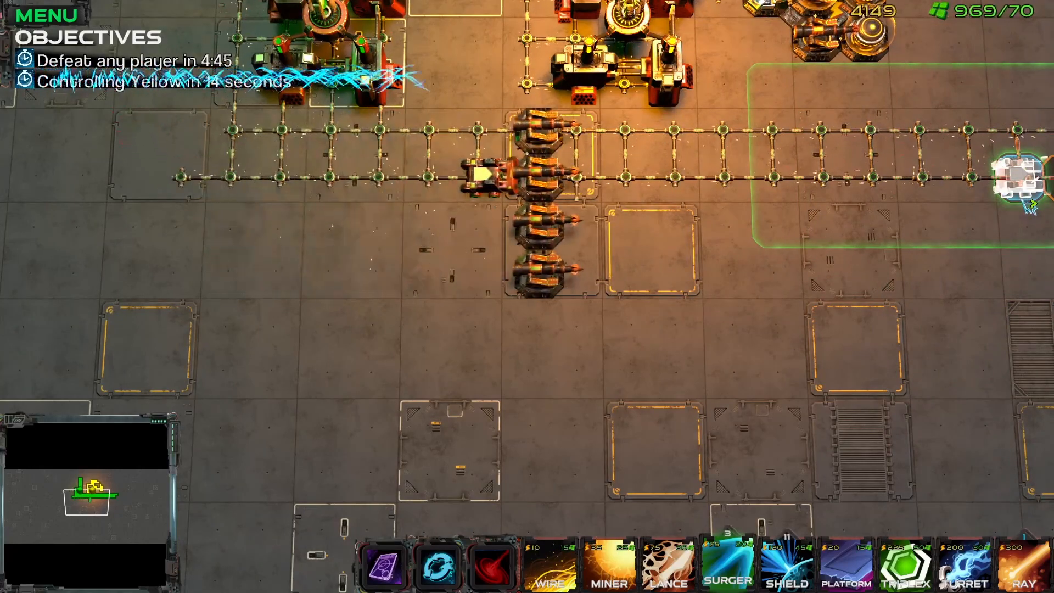
Follow the Lance column to the wires' east end and place a west-facing Surger there to drive it back.
{"action": "key", "text": "d"}
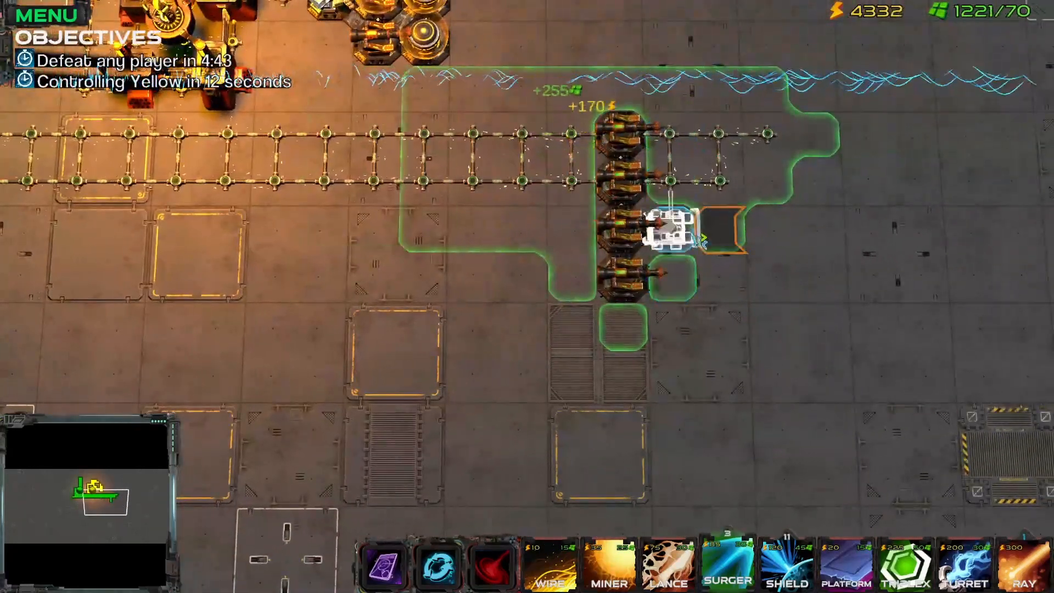
{"action": "key", "text": "a"}
{"action": "left_click_drag", "start_coordinate": [890, 184], "coordinate": [464, 204]}
{"action": "key", "text": "a"}
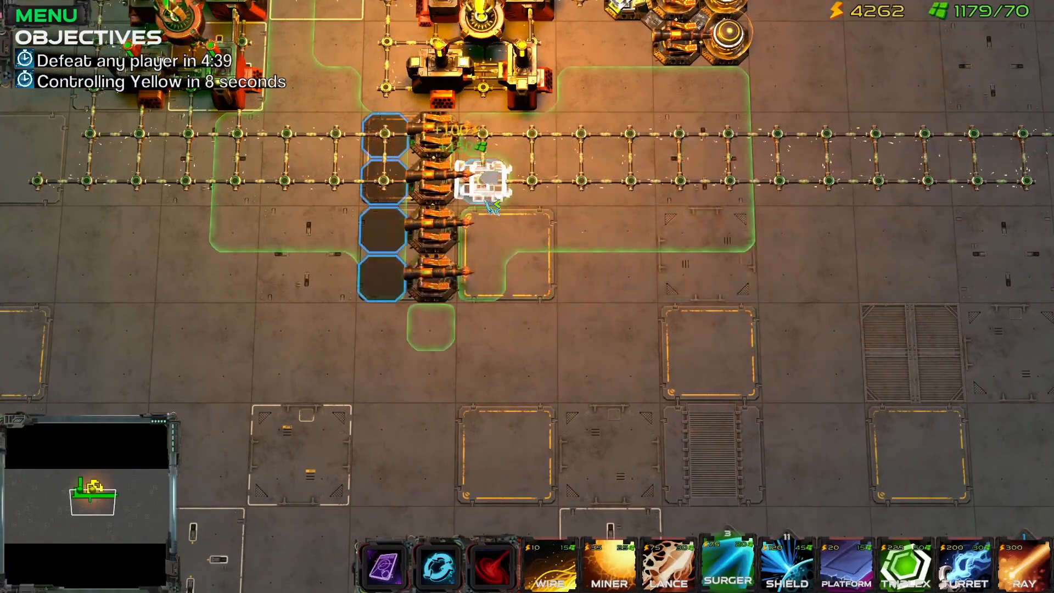
{"action": "left_click", "coordinate": [492, 207]}
{"action": "key", "text": "a"}
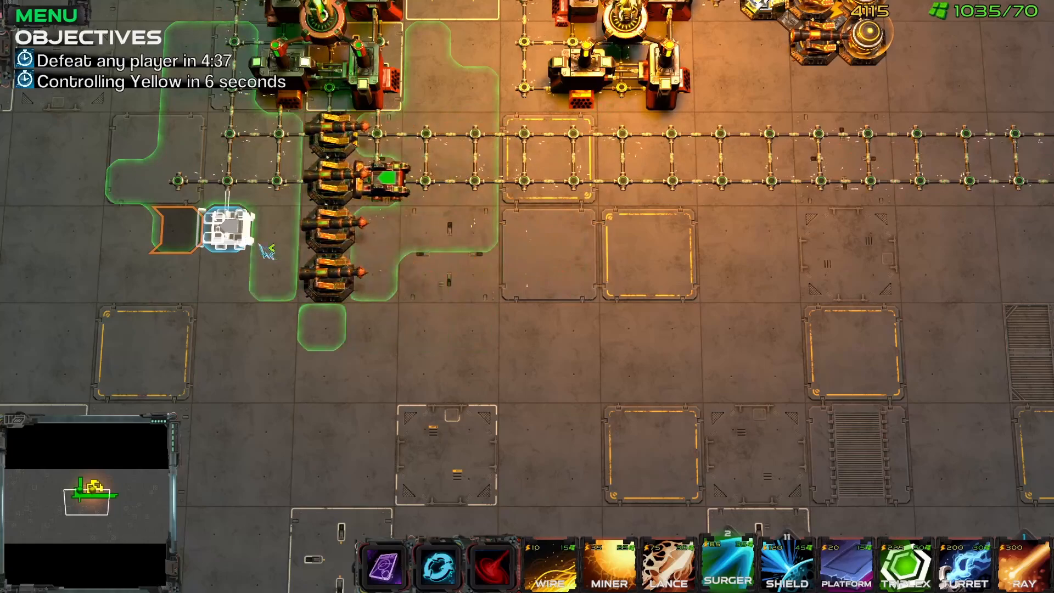
Follow the Lance column west beyond the wire rows, place an east-facing Surger there, and track the column back past the yellow base.
{"action": "key", "text": "a"}
{"action": "key", "text": "w"}
{"action": "key", "text": "a"}
{"action": "left_click_drag", "start_coordinate": [386, 320], "coordinate": [1038, 303]}
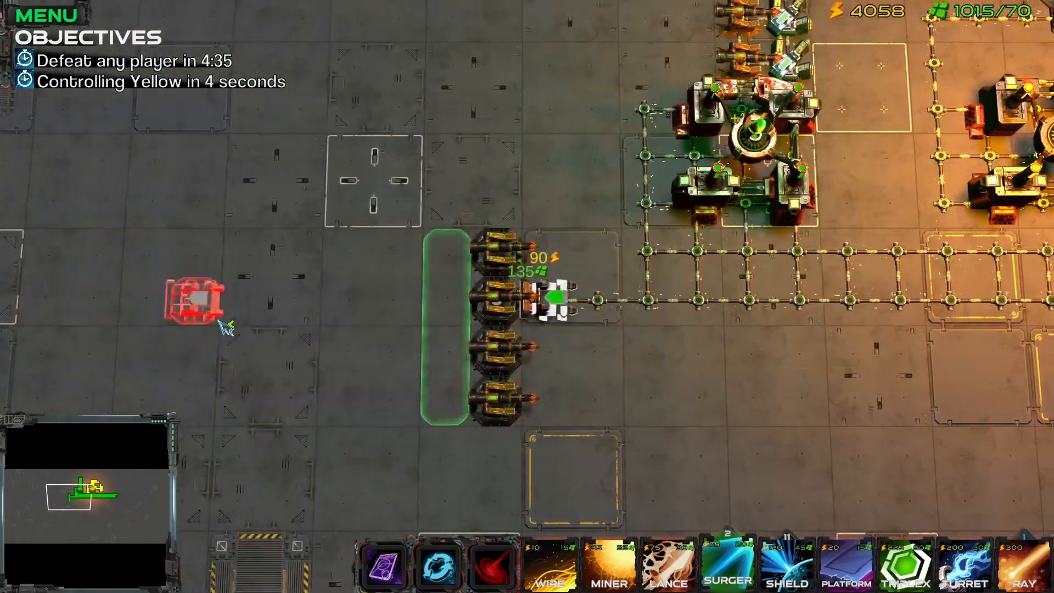
{"action": "key", "text": "a"}
{"action": "key", "text": "d"}
{"action": "key", "text": "a"}
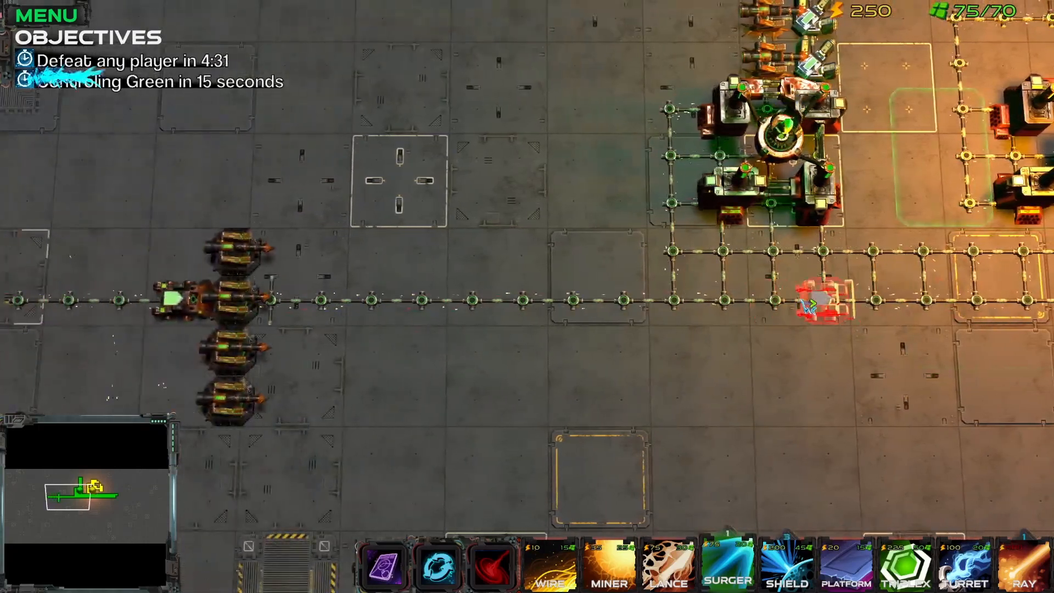
{"action": "key", "text": "d"}
{"action": "key", "text": "d"}
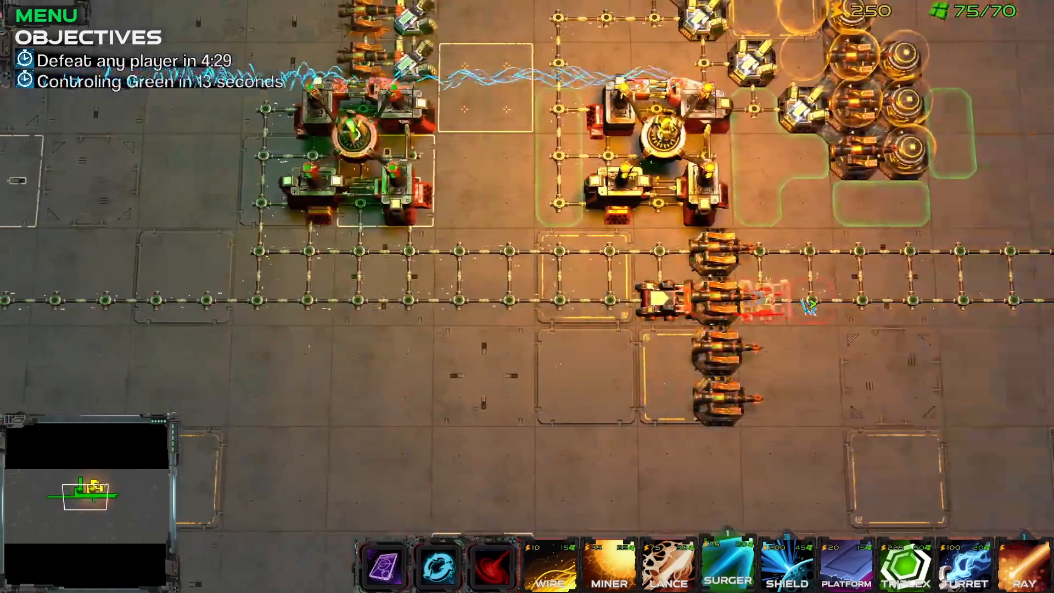
{"action": "key", "text": "d"}
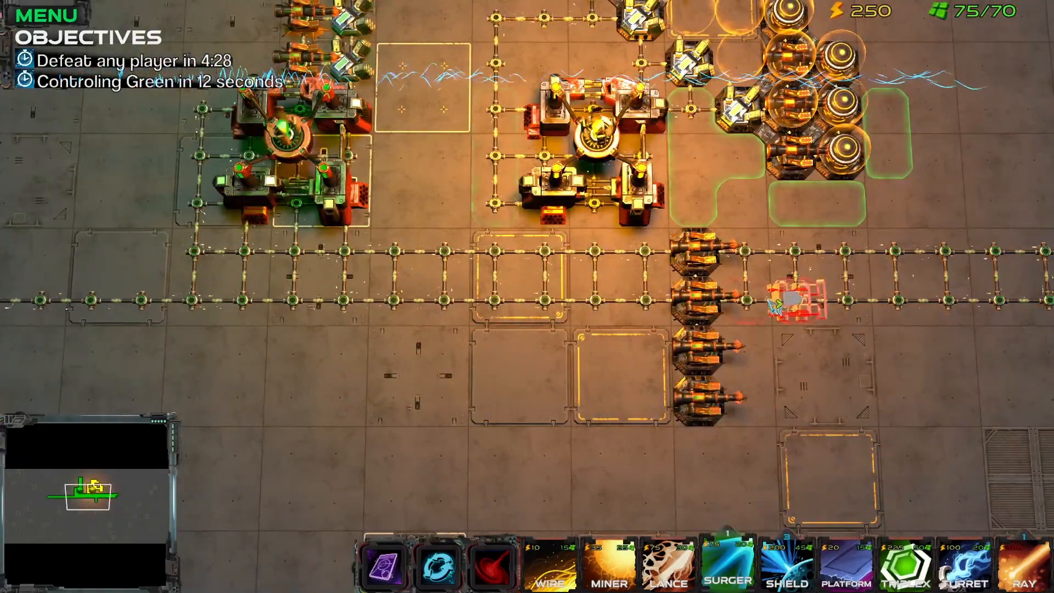
Try to place a west-facing Surger on the lower wire row east of the Lance column.
{"action": "key", "text": "a"}
{"action": "left_click_drag", "start_coordinate": [754, 301], "coordinate": [481, 310]}
{"action": "key", "text": "d"}
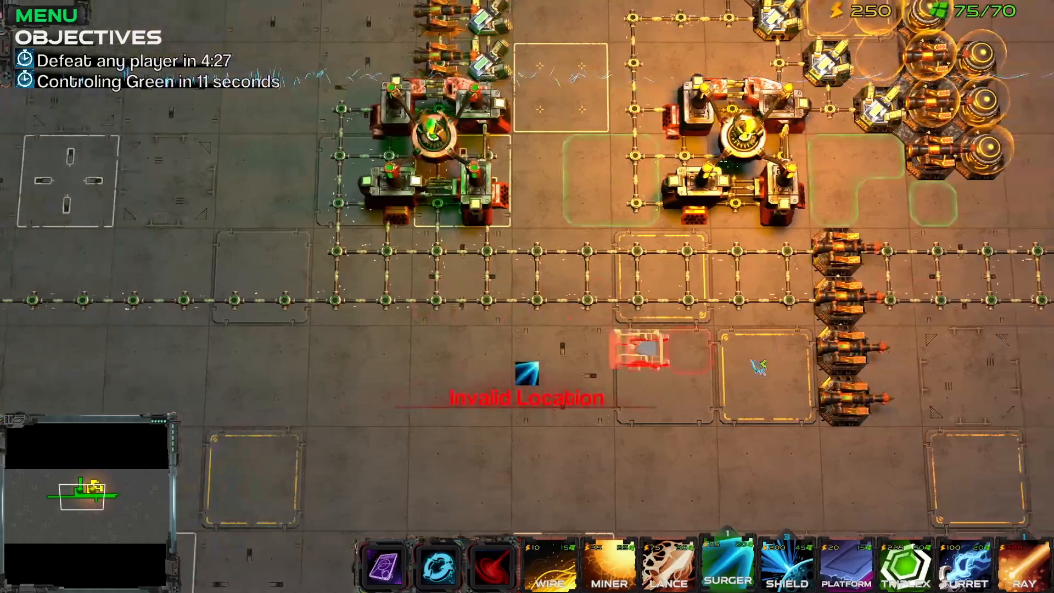
{"action": "key", "text": "a"}
{"action": "left_click_drag", "start_coordinate": [828, 303], "coordinate": [525, 374]}
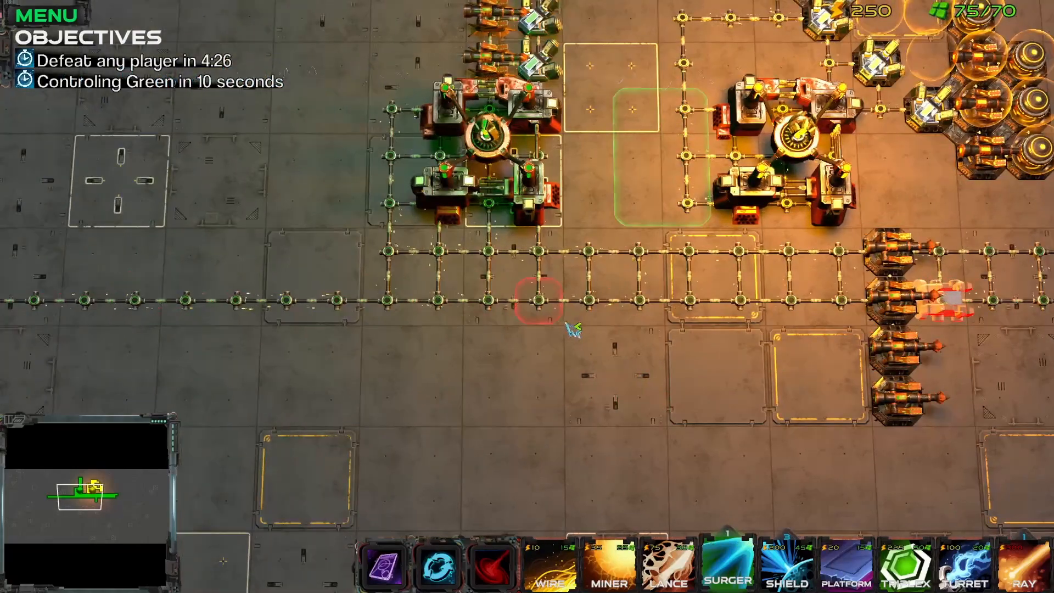
{"action": "key", "text": "d"}
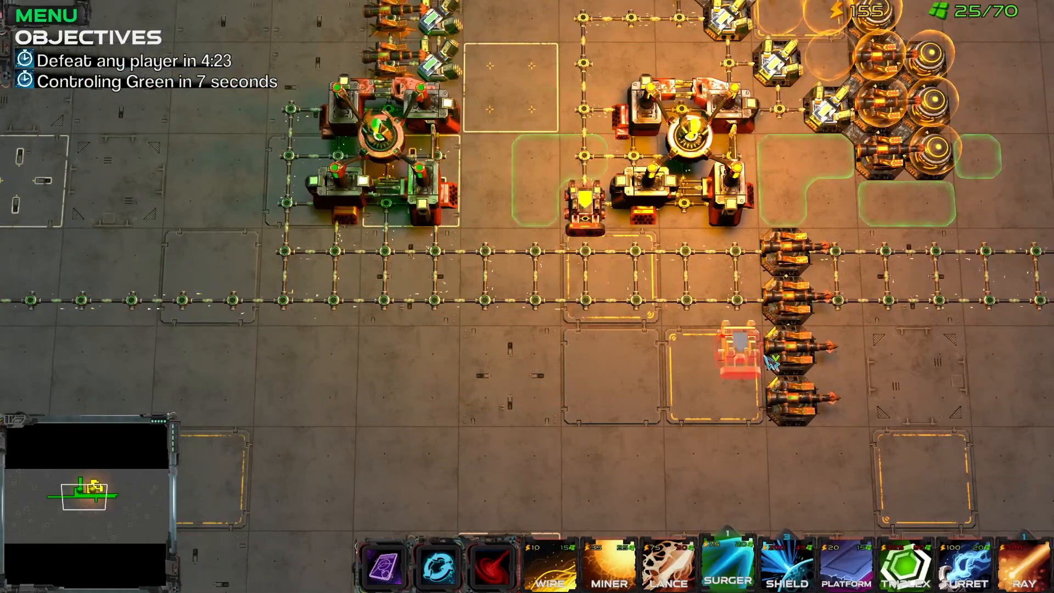
Inspect the combat, building and health stats of the upper Lances in the column on the wire rows.
{"action": "left_click", "coordinate": [804, 257]}
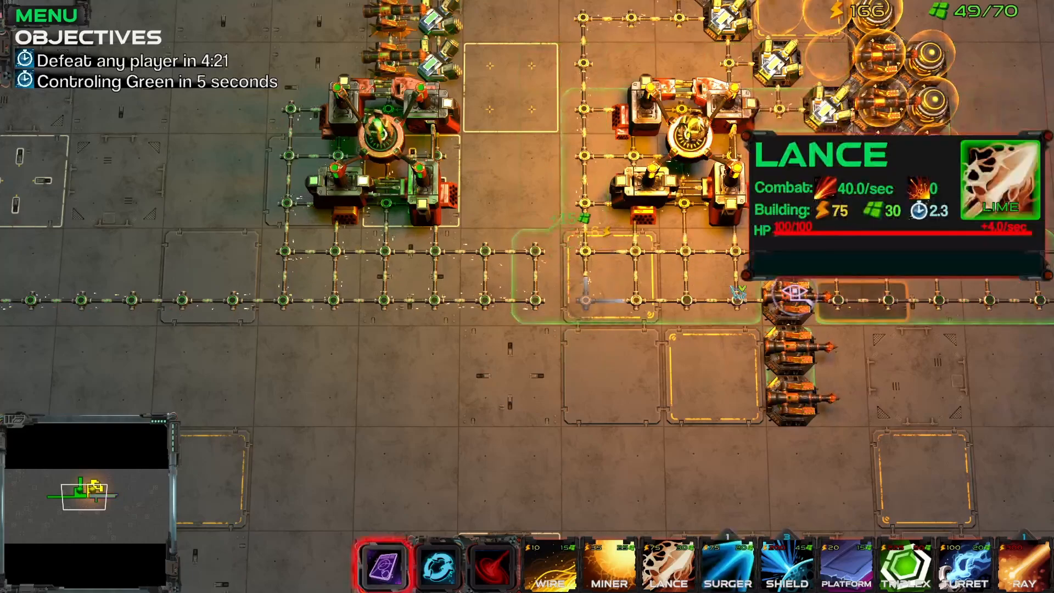
{"action": "key", "text": "4"}
{"action": "right_click", "coordinate": [808, 326]}
{"action": "key", "text": "4"}
{"action": "right_click", "coordinate": [800, 277]}
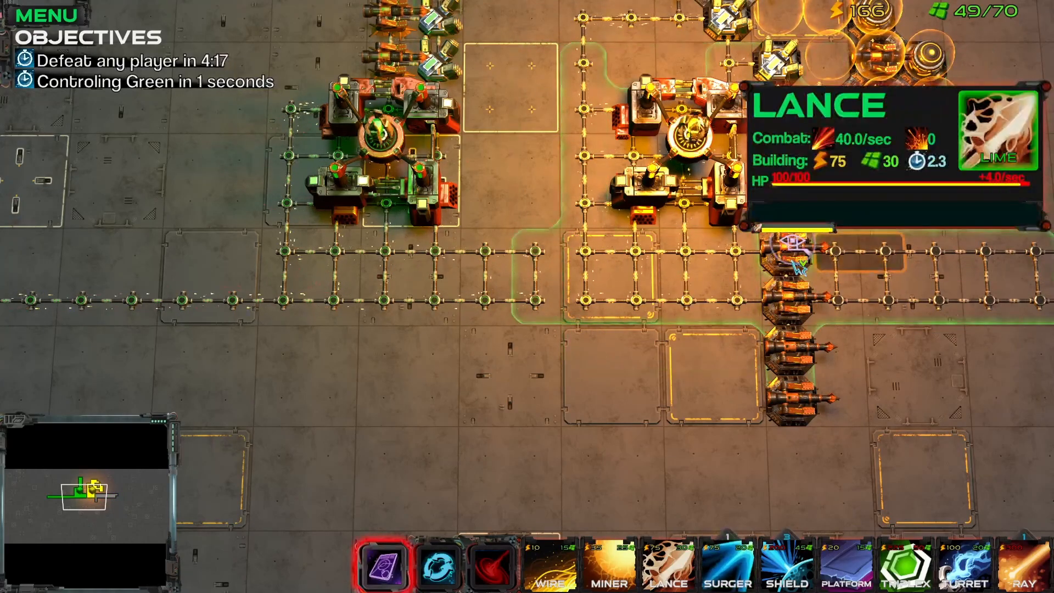
{"action": "key", "text": "4"}
{"action": "right_click", "coordinate": [794, 262]}
{"action": "key", "text": "4"}
{"action": "right_click", "coordinate": [826, 250]}
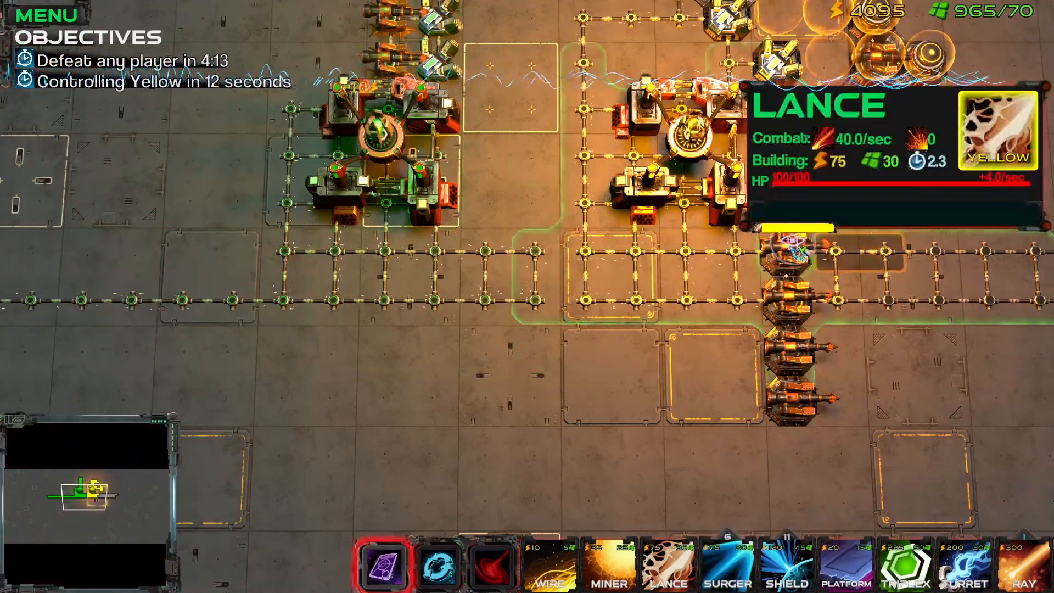
{"action": "key", "text": "4"}
{"action": "right_click", "coordinate": [882, 299]}
Inspect the stats of the northernmost Shield in the column above the green base.
{"action": "key", "text": "4"}
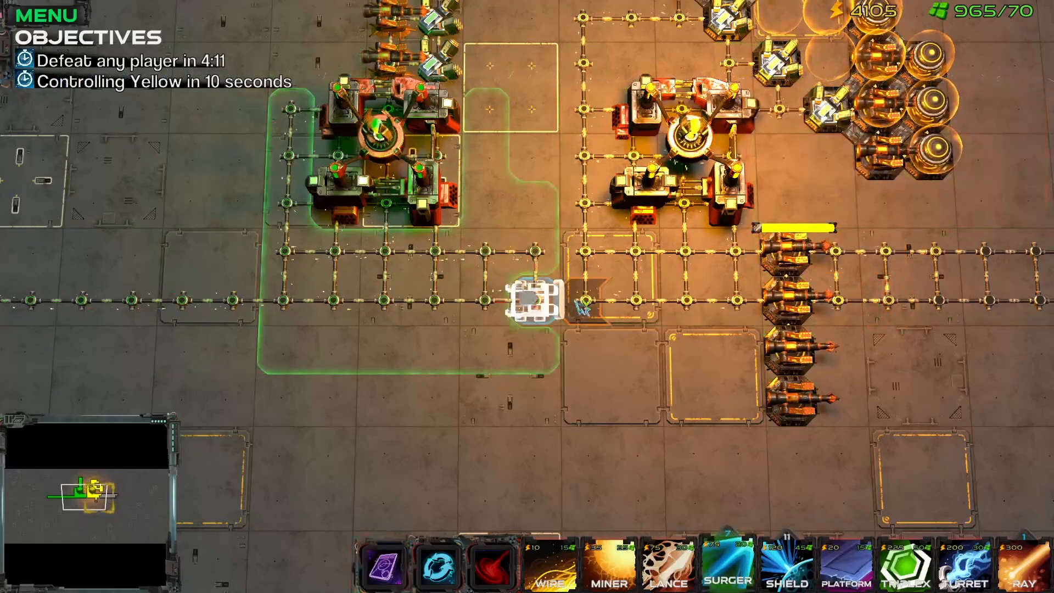
{"action": "middle_click_drag", "start_coordinate": [576, 297], "coordinate": [612, 349]}
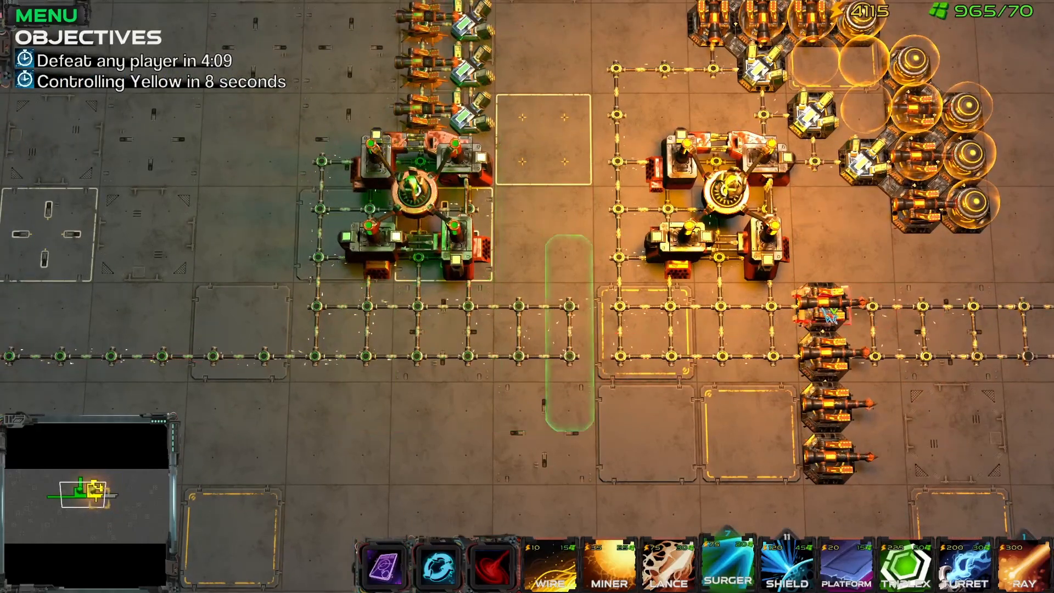
{"action": "middle_click_drag", "start_coordinate": [601, 277], "coordinate": [551, 497]}
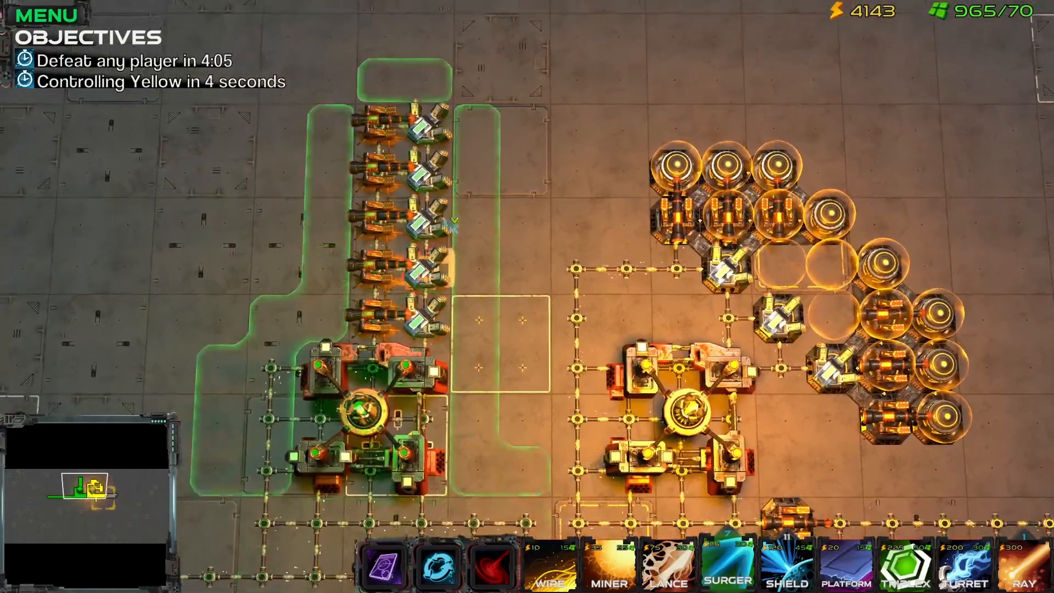
{"action": "middle_click_drag", "start_coordinate": [479, 211], "coordinate": [511, 34]}
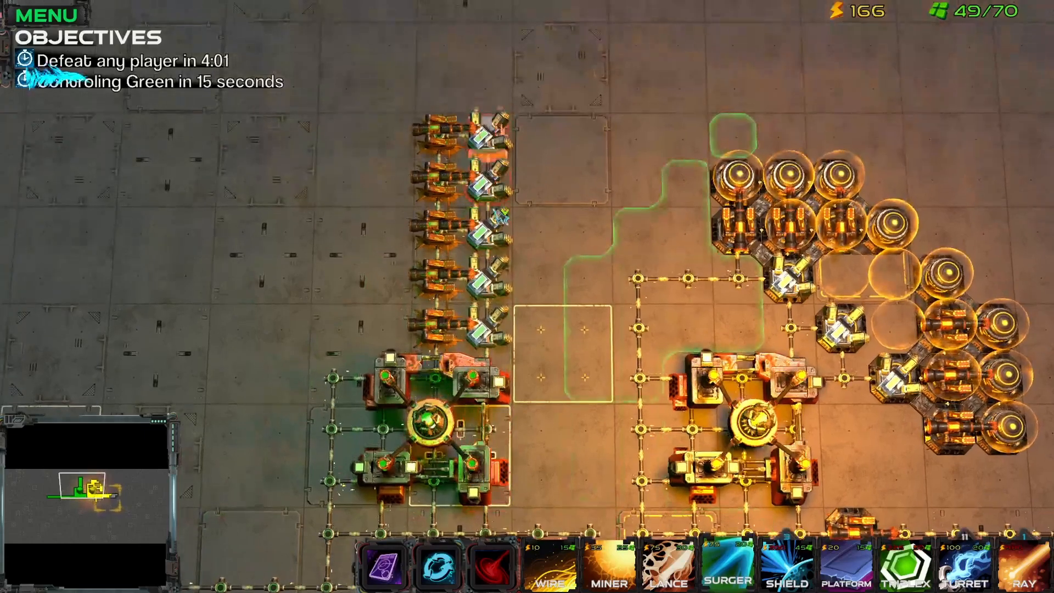
{"action": "left_click", "coordinate": [514, 131]}
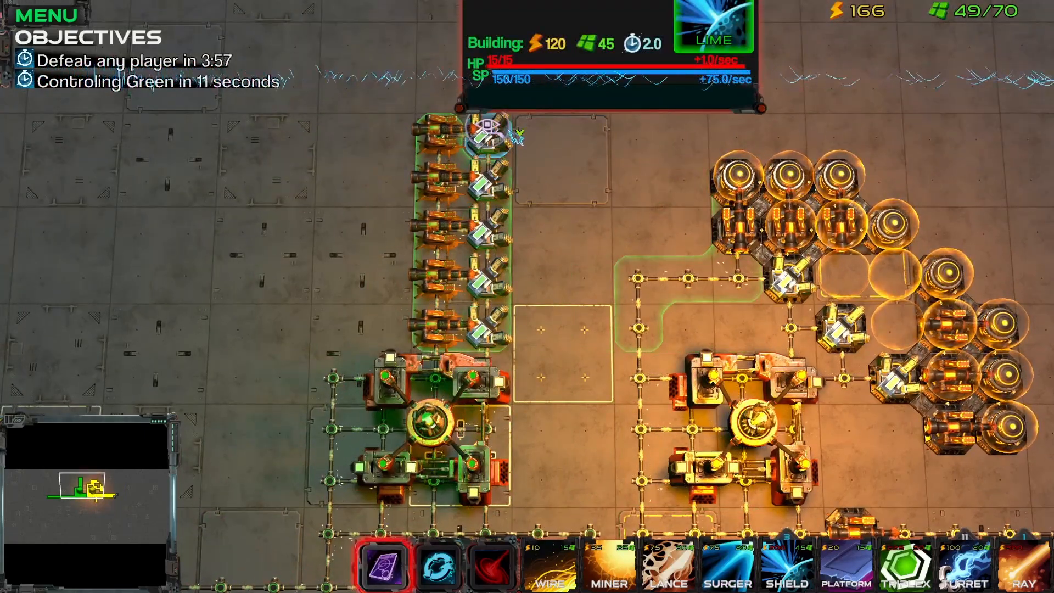
{"action": "middle_click_drag", "start_coordinate": [511, 132], "coordinate": [509, 244]}
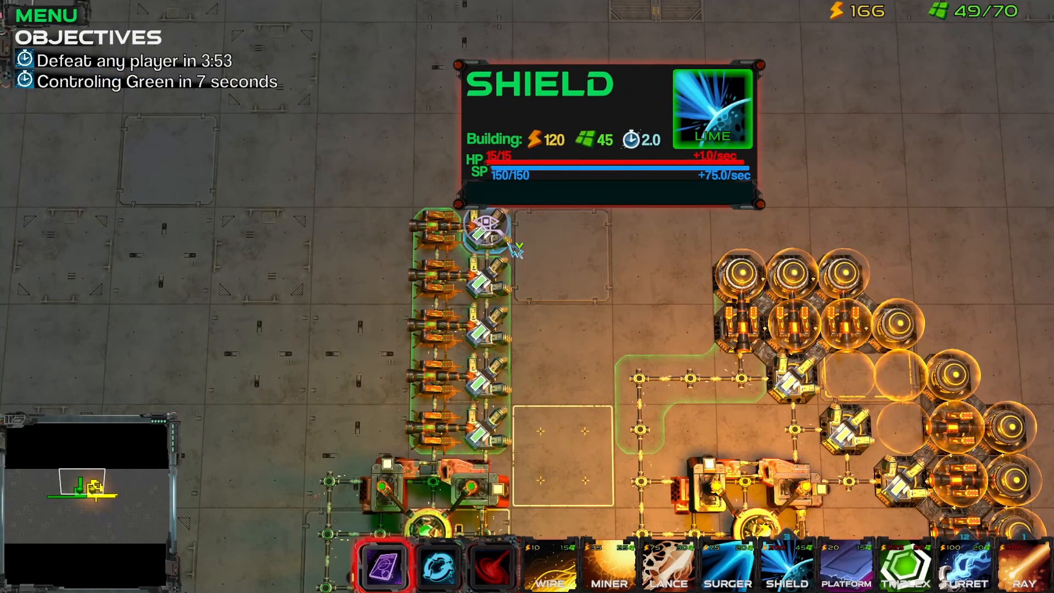
Inspect the stats of the yellow base's northernmost Shield and the three Turrets at the north of its defences.
{"action": "left_click", "coordinate": [799, 383]}
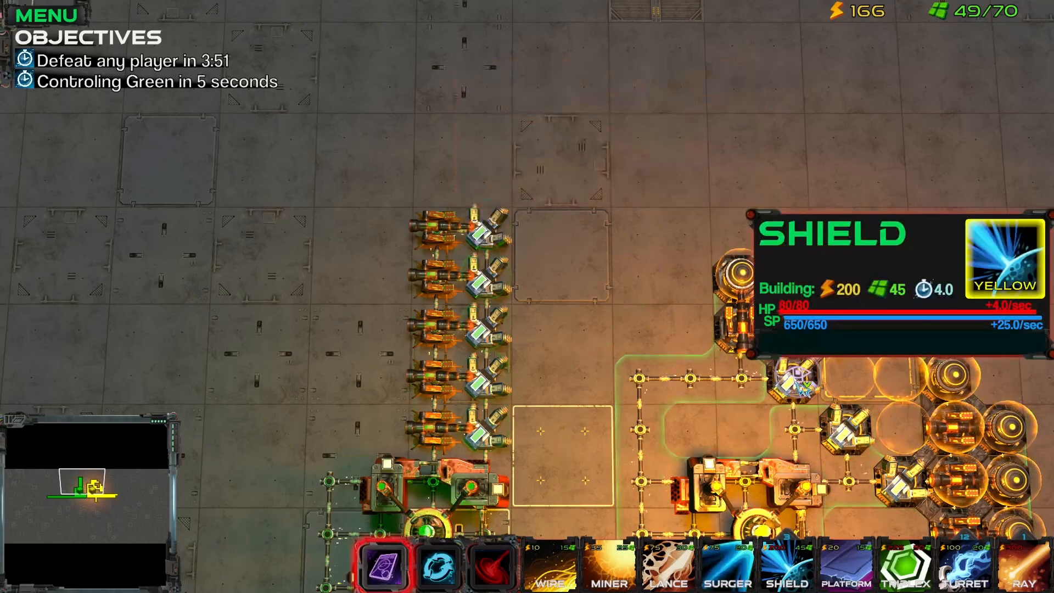
{"action": "key", "text": "4"}
{"action": "left_click", "coordinate": [754, 281]}
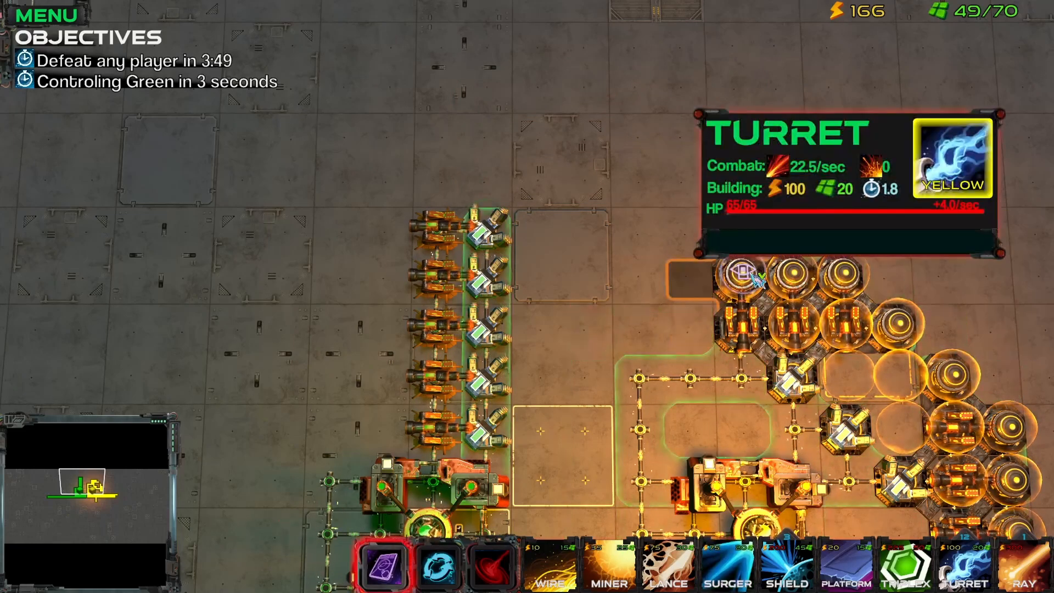
{"action": "left_click", "coordinate": [791, 286]}
{"action": "key", "text": "4"}
{"action": "left_click", "coordinate": [848, 279]}
{"action": "key", "text": "4"}
{"action": "left_click", "coordinate": [746, 279]}
{"action": "key", "text": "4"}
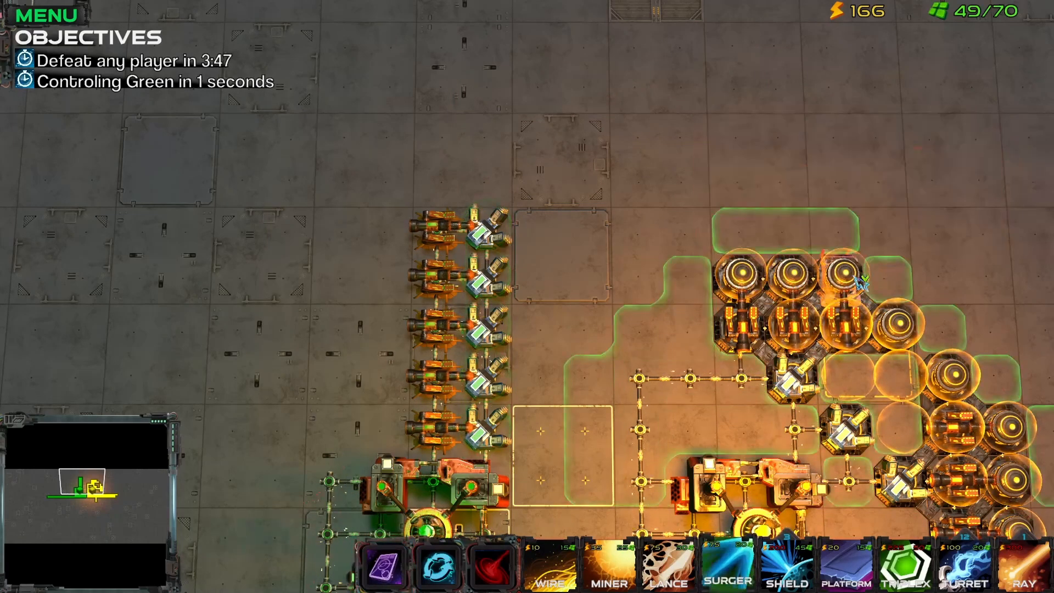
{"action": "left_click", "coordinate": [862, 277]}
Inspect the Lances beside the green Shield column and return to the yellow base's shielded defences.
{"action": "key", "text": "d"}
{"action": "key", "text": "a"}
{"action": "key", "text": "4"}
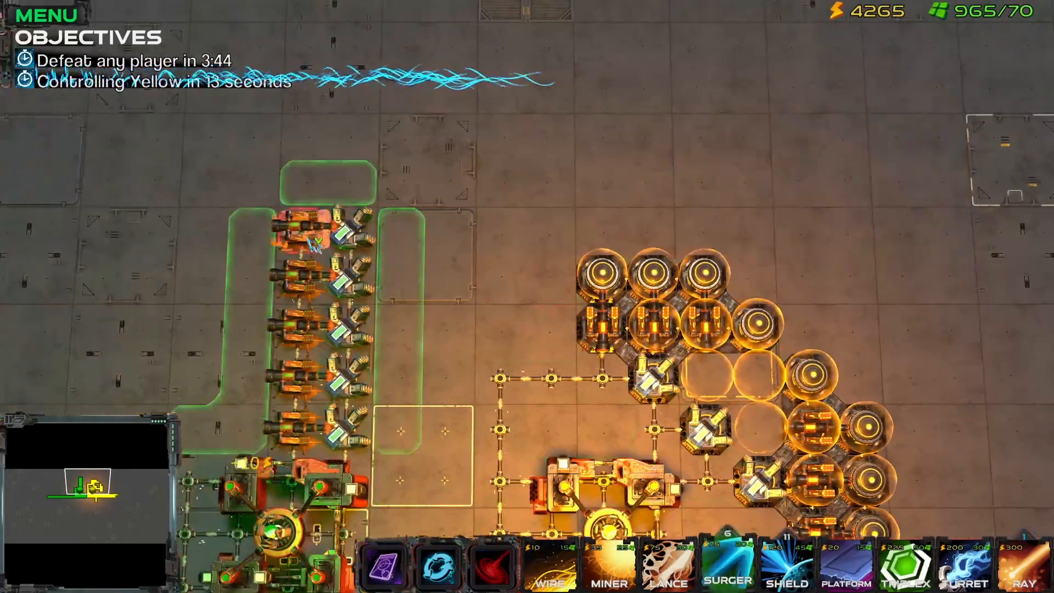
{"action": "left_click", "coordinate": [297, 220]}
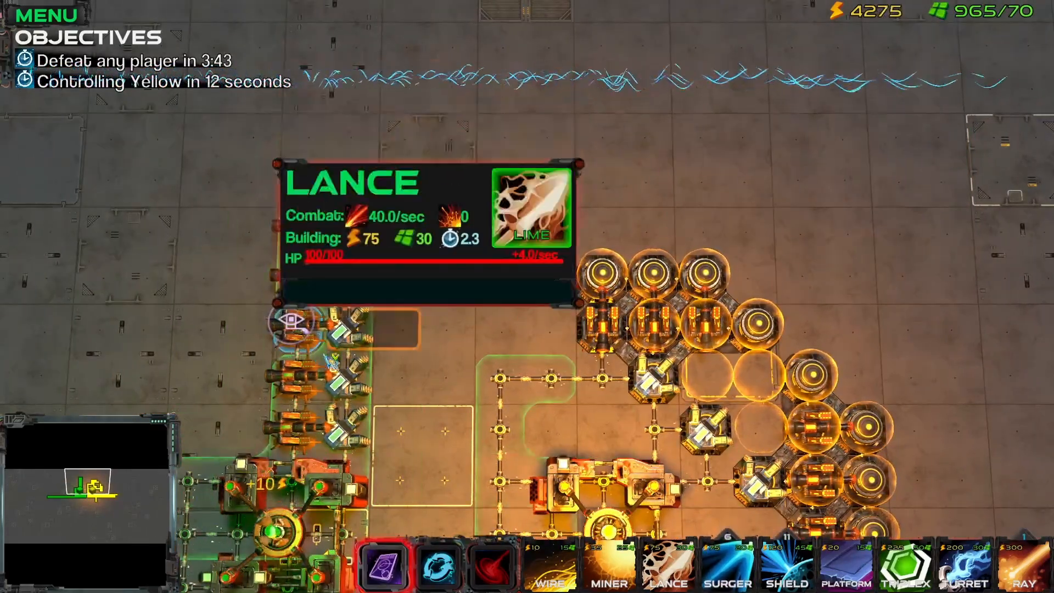
{"action": "key", "text": "4"}
{"action": "middle_click_drag", "start_coordinate": [747, 392], "coordinate": [676, 330]}
{"action": "left_click", "coordinate": [730, 371]}
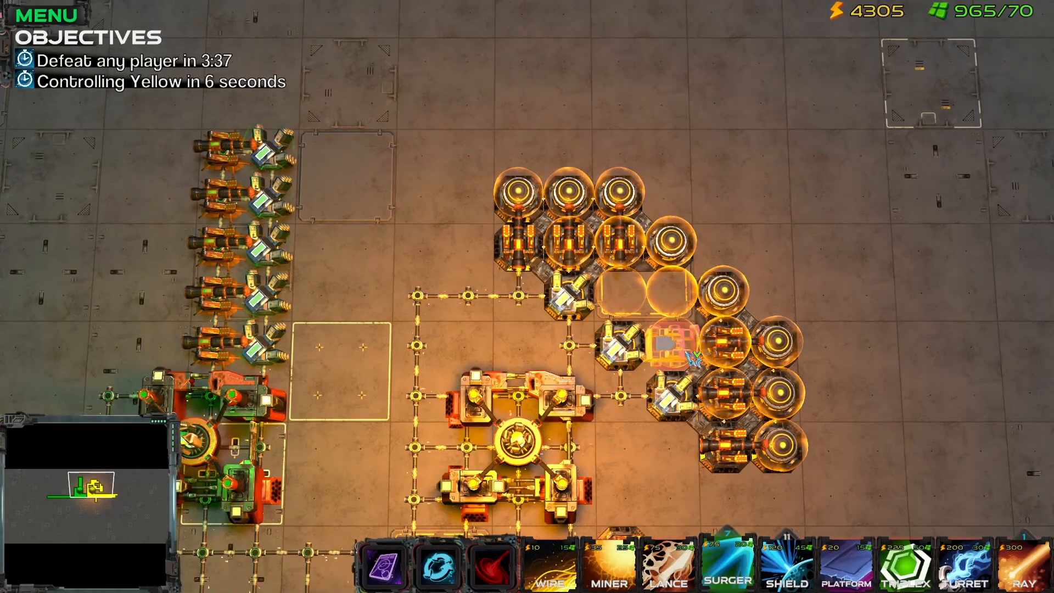
Place two Shields one above the other on the yellow base's eastern wire rows, east of the Ray column.
{"action": "middle_click_drag", "start_coordinate": [693, 358], "coordinate": [717, 365]}
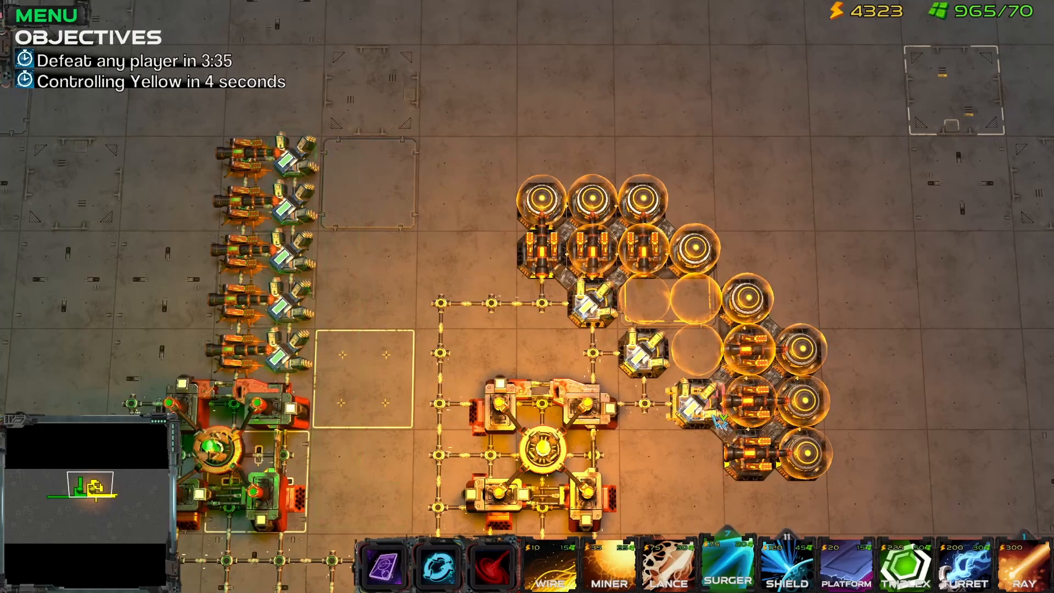
{"action": "middle_click_drag", "start_coordinate": [722, 423], "coordinate": [679, 409]}
{"action": "middle_click_drag", "start_coordinate": [468, 330], "coordinate": [658, 335]}
{"action": "left_click", "coordinate": [782, 561]}
{"action": "middle_click_drag", "start_coordinate": [571, 245], "coordinate": [656, 331]}
{"action": "middle_click_drag", "start_coordinate": [730, 332], "coordinate": [193, 31]}
{"action": "left_click", "coordinate": [658, 369]}
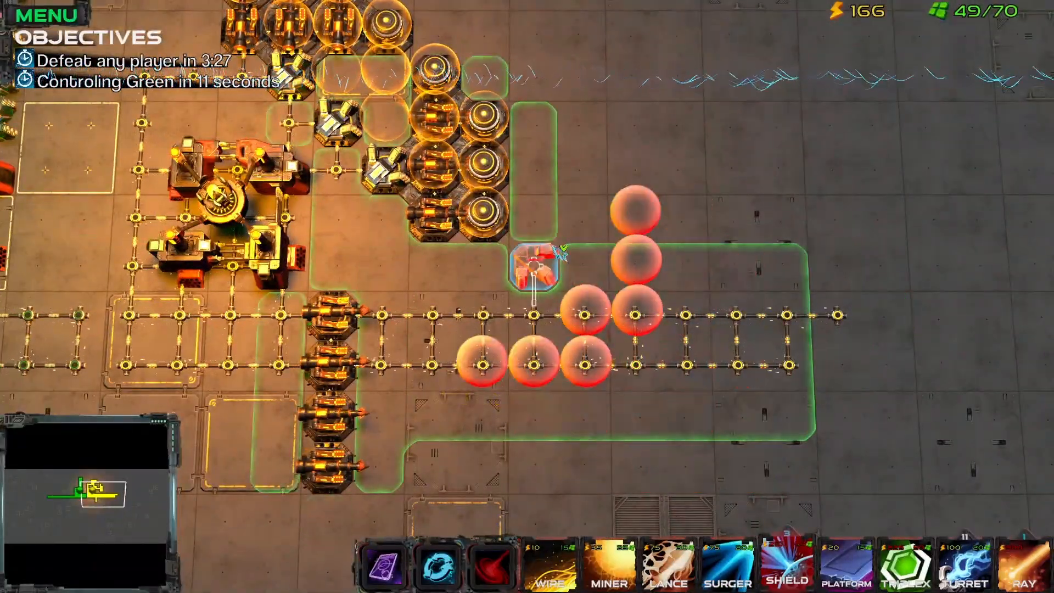
{"action": "key", "text": "m"}
{"action": "left_click", "coordinate": [638, 348]}
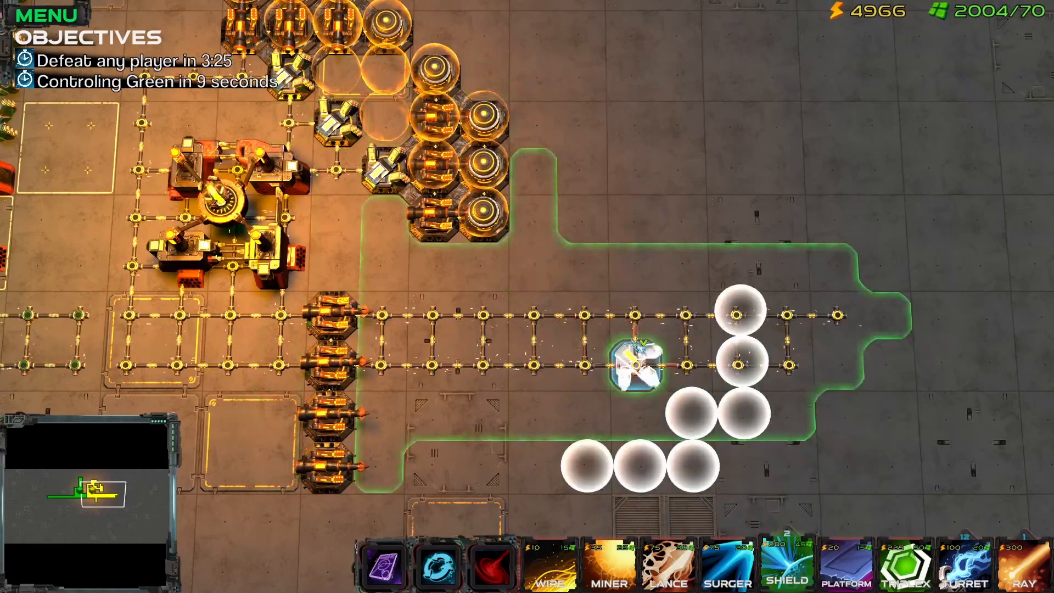
{"action": "left_click", "coordinate": [643, 324]}
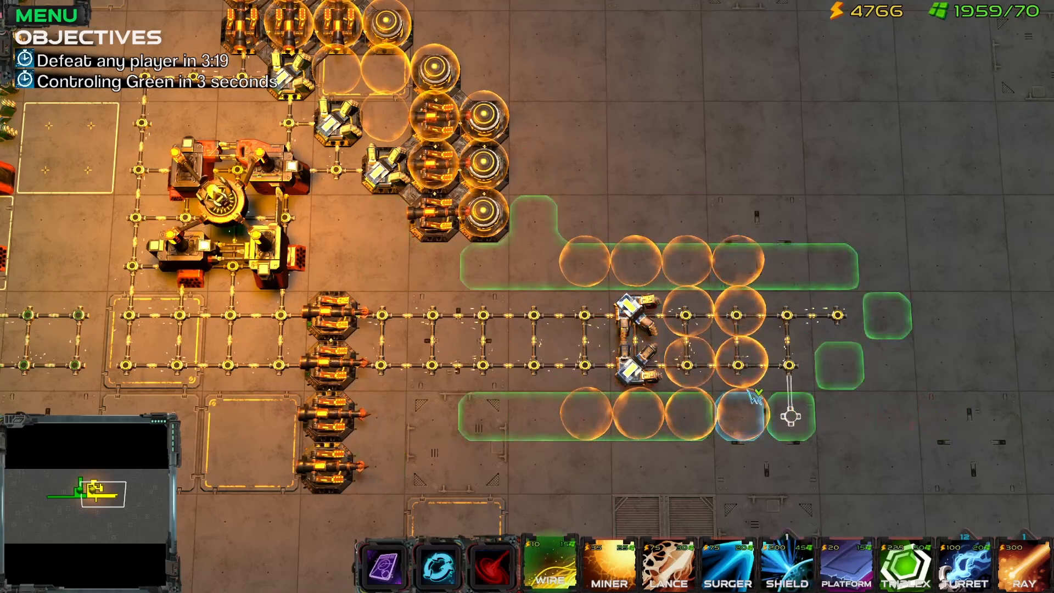
Lay Platforms across the tiles covered by the two new Shields' bubbles on the eastern wire rows.
{"action": "left_click", "coordinate": [845, 557]}
{"action": "mouse_move", "coordinate": [741, 417]}
{"action": "left_mouse_down"}
{"action": "mouse_move", "coordinate": [659, 287]}
{"action": "mouse_move", "coordinate": [609, 425]}
{"action": "left_mouse_up"}
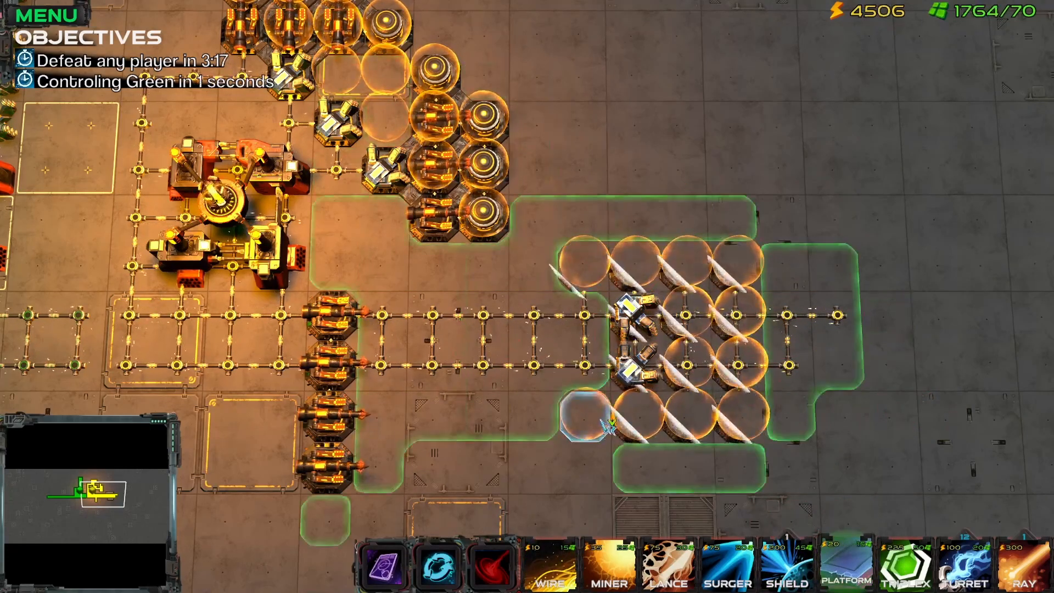
{"action": "key", "text": "3"}
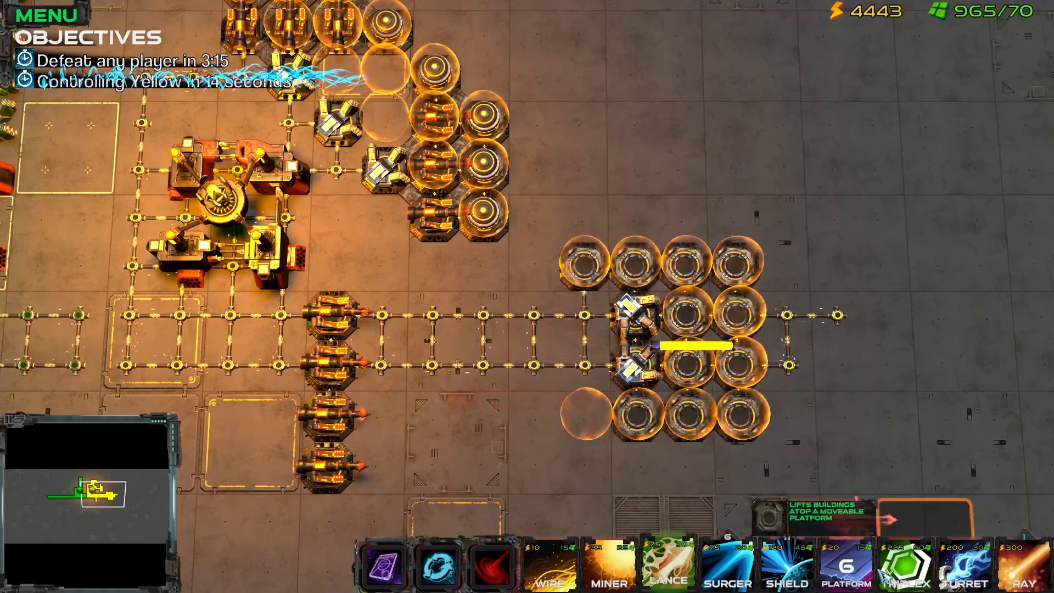
{"action": "left_click", "coordinate": [845, 557]}
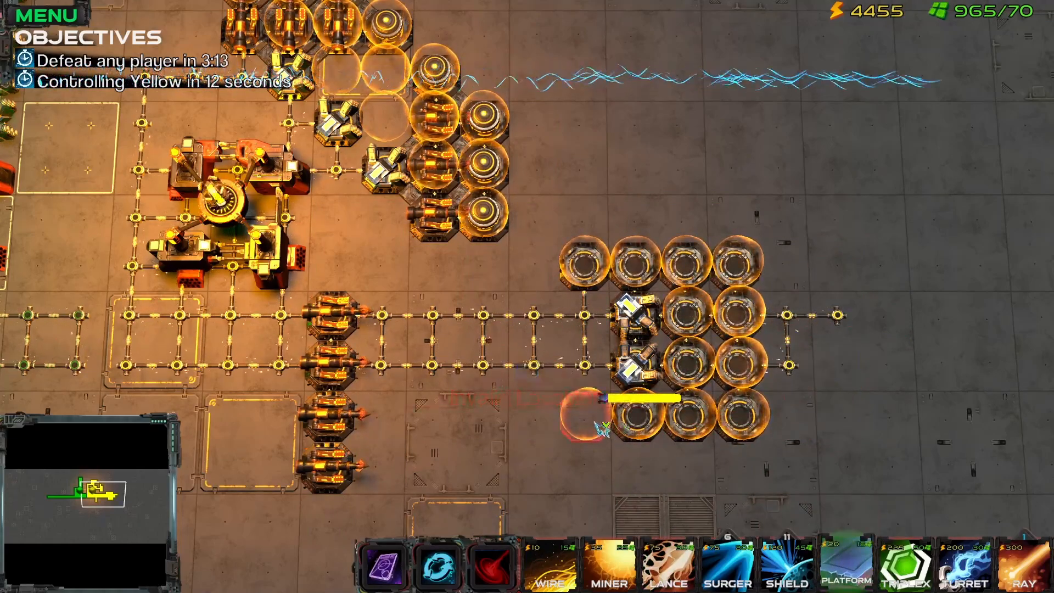
{"action": "middle_click_drag", "start_coordinate": [664, 404], "coordinate": [683, 432]}
{"action": "key", "text": "1"}
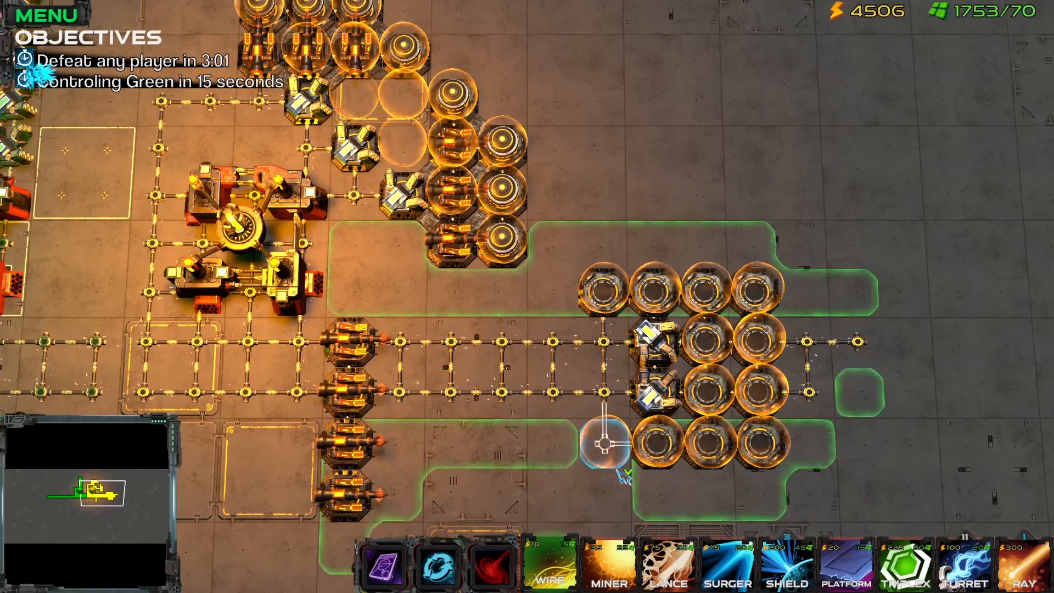
Return to the green base and inspect the stats of its HQ and the southernmost Shield in the column north of it.
{"action": "left_click", "coordinate": [87, 486]}
{"action": "middle_click_drag", "start_coordinate": [301, 275], "coordinate": [539, 220]}
{"action": "middle_click_drag", "start_coordinate": [608, 273], "coordinate": [533, 215]}
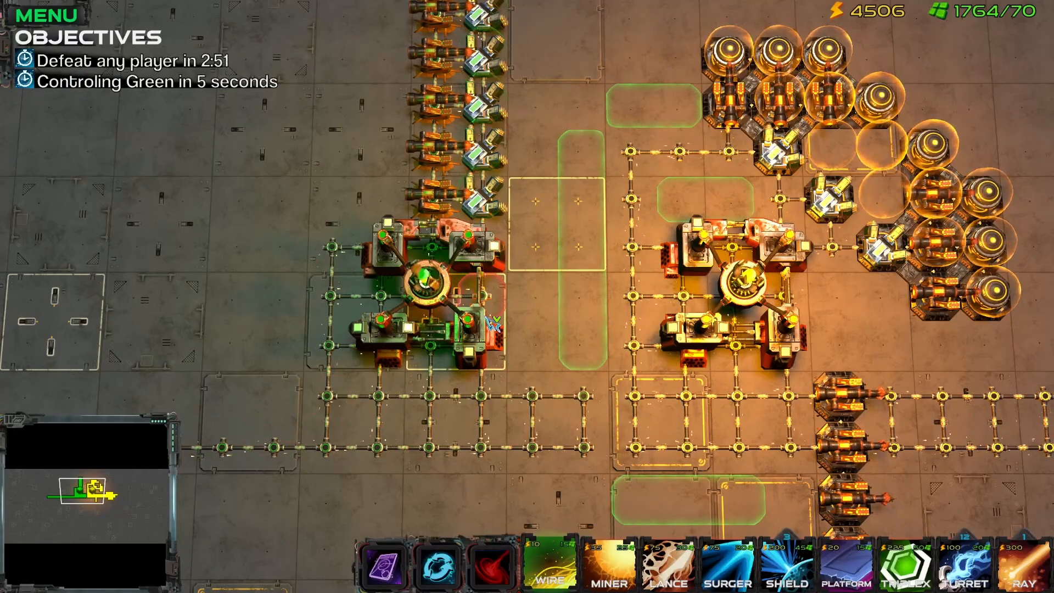
{"action": "left_click", "coordinate": [438, 280]}
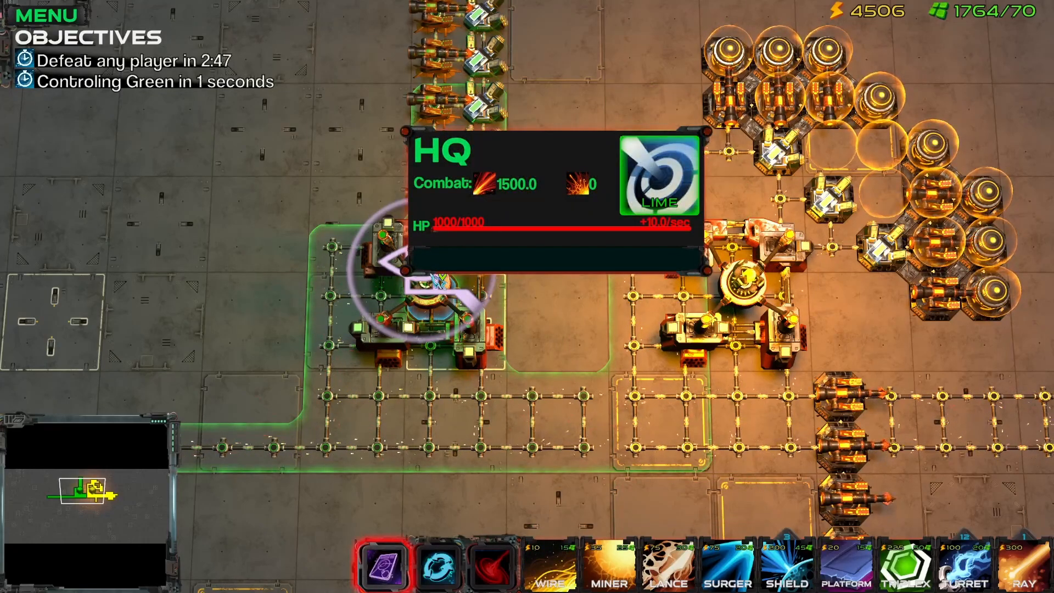
{"action": "right_click", "coordinate": [438, 281]}
{"action": "key", "text": "w"}
{"action": "right_click", "coordinate": [504, 230]}
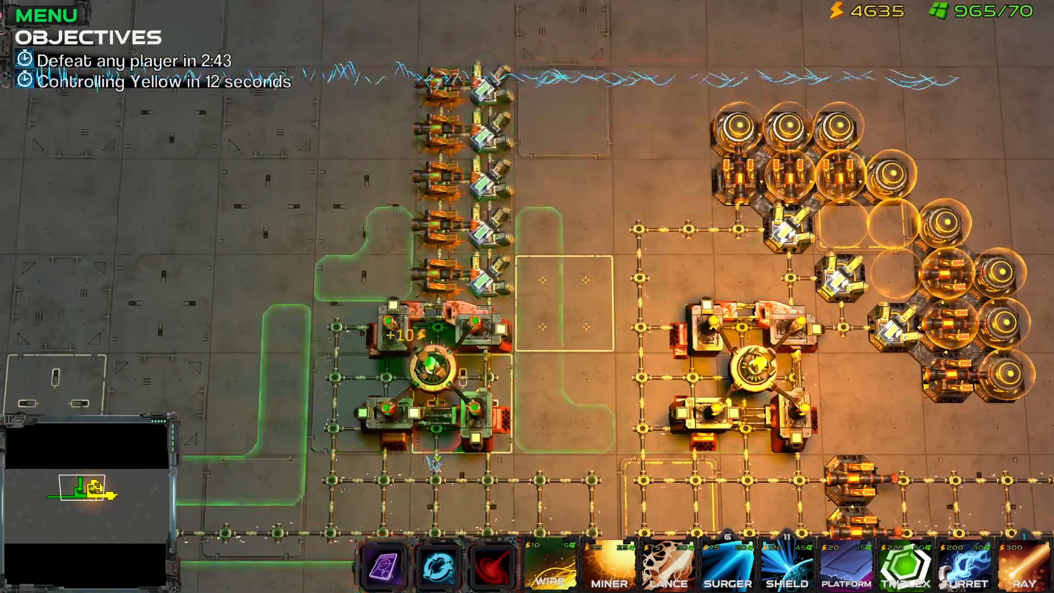
{"action": "left_click", "coordinate": [443, 417]}
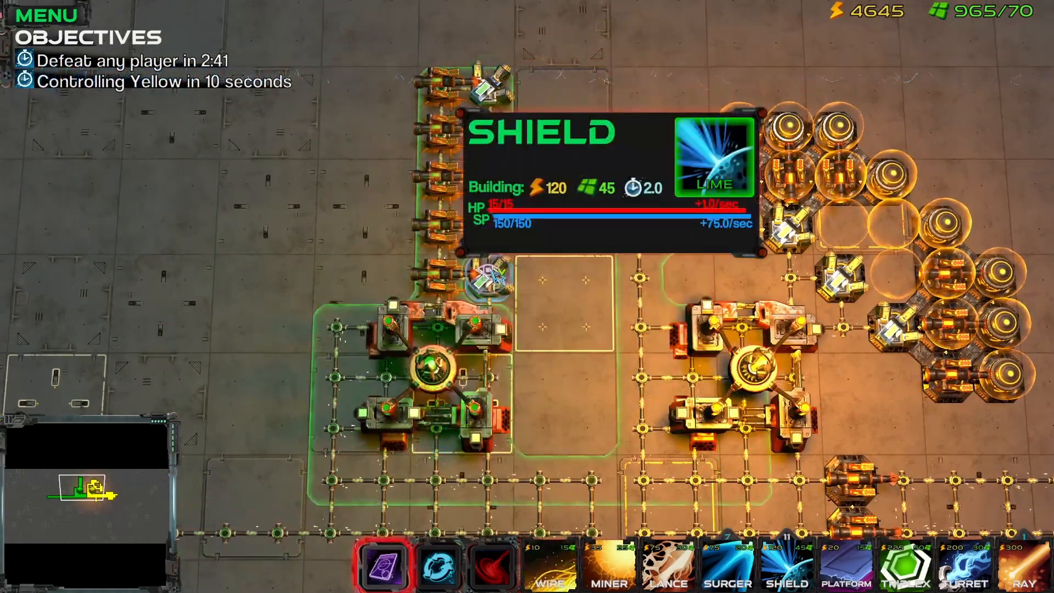
Inspect the green HQ's combat and health stats again, and the stats of a Wire southeast of it.
{"action": "right_click", "coordinate": [442, 392]}
{"action": "right_click", "coordinate": [712, 385]}
{"action": "right_click", "coordinate": [475, 434]}
{"action": "right_click", "coordinate": [481, 363]}
{"action": "right_click", "coordinate": [482, 331]}
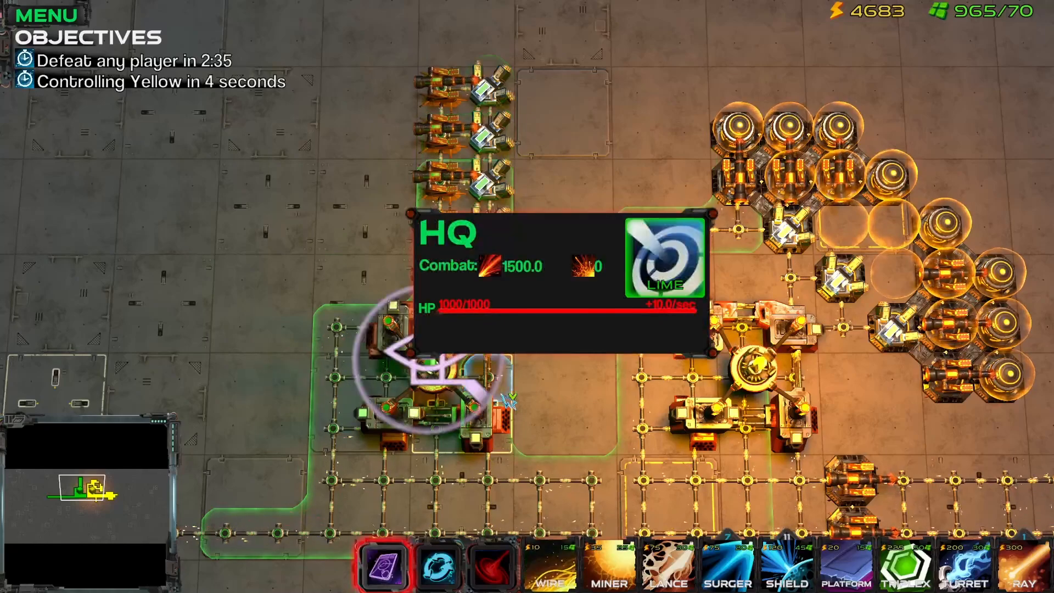
{"action": "right_click", "coordinate": [482, 331]}
{"action": "key", "text": "s"}
{"action": "right_click", "coordinate": [545, 359]}
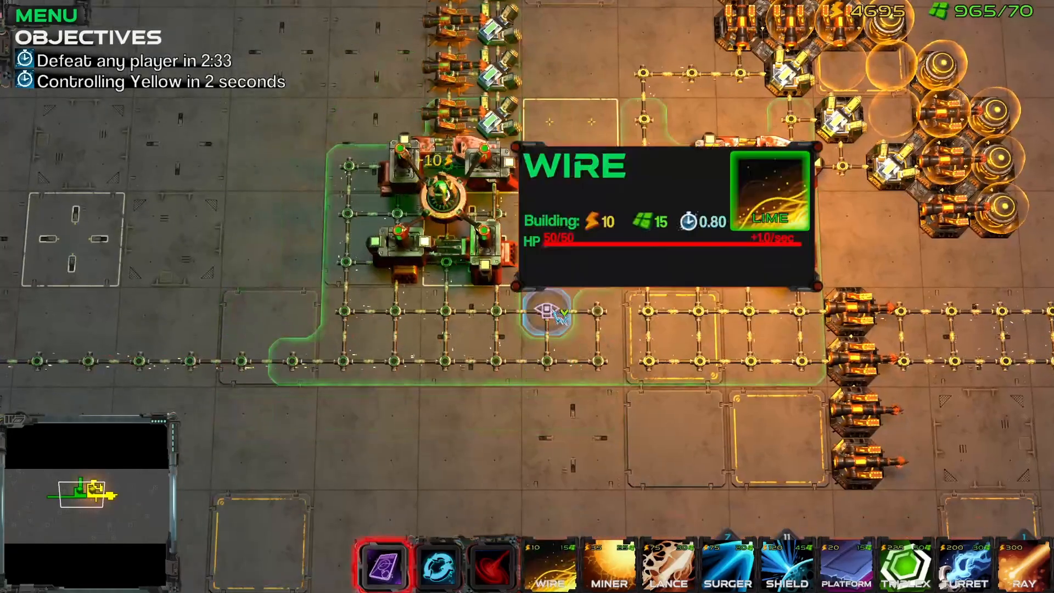
{"action": "right_click", "coordinate": [653, 325]}
{"action": "right_click", "coordinate": [653, 324]}
{"action": "right_click", "coordinate": [653, 323]}
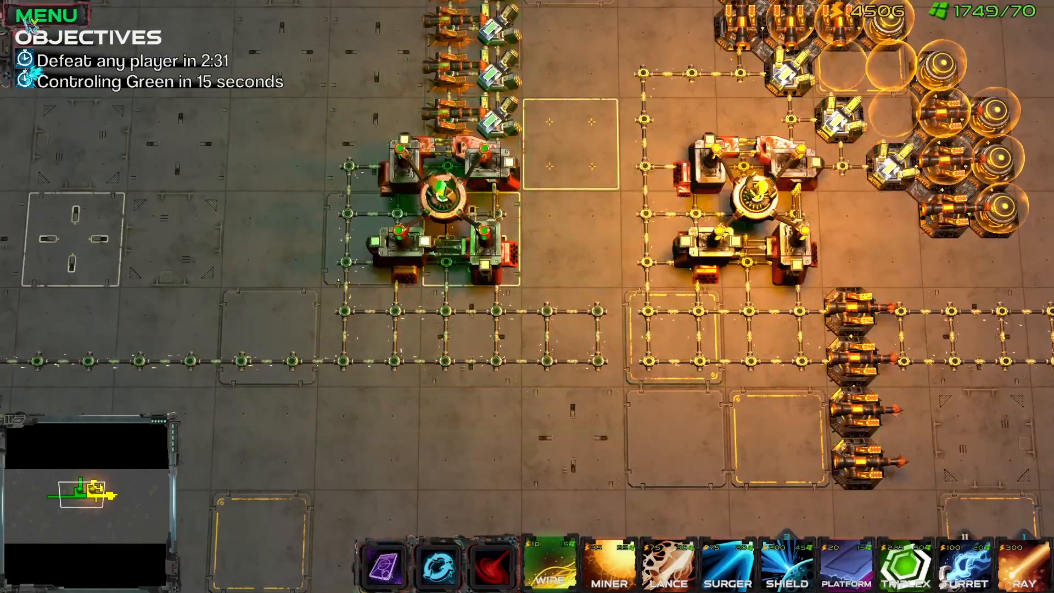
Leave the playtest and check the list of existing action modifiers in the Gari Game map editor.
{"action": "key", "text": "Escape"}
{"action": "left_click", "coordinate": [510, 253]}
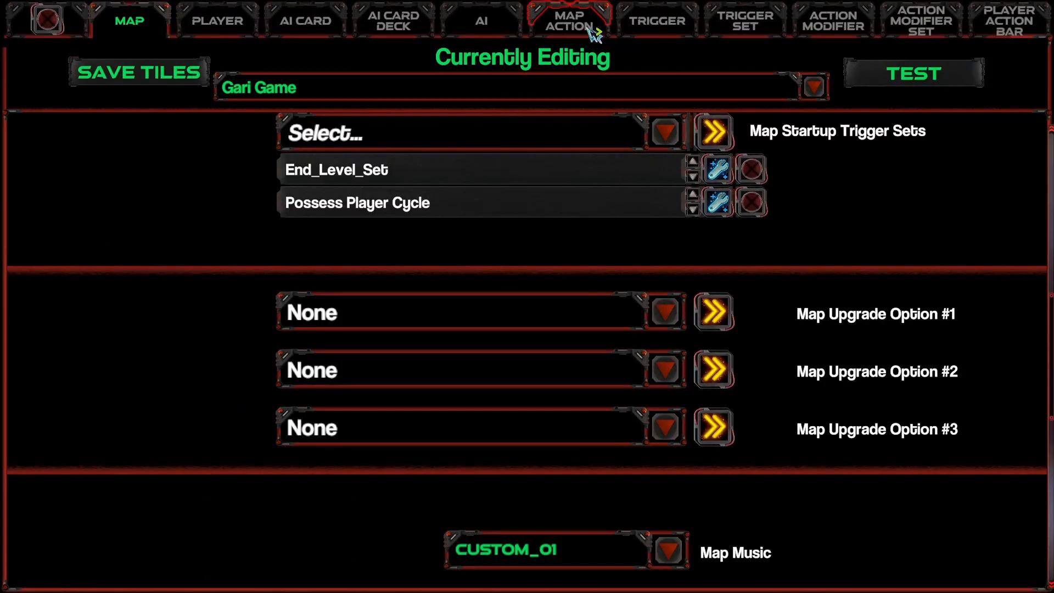
{"action": "left_click", "coordinate": [826, 24]}
{"action": "left_click", "coordinate": [461, 86]}
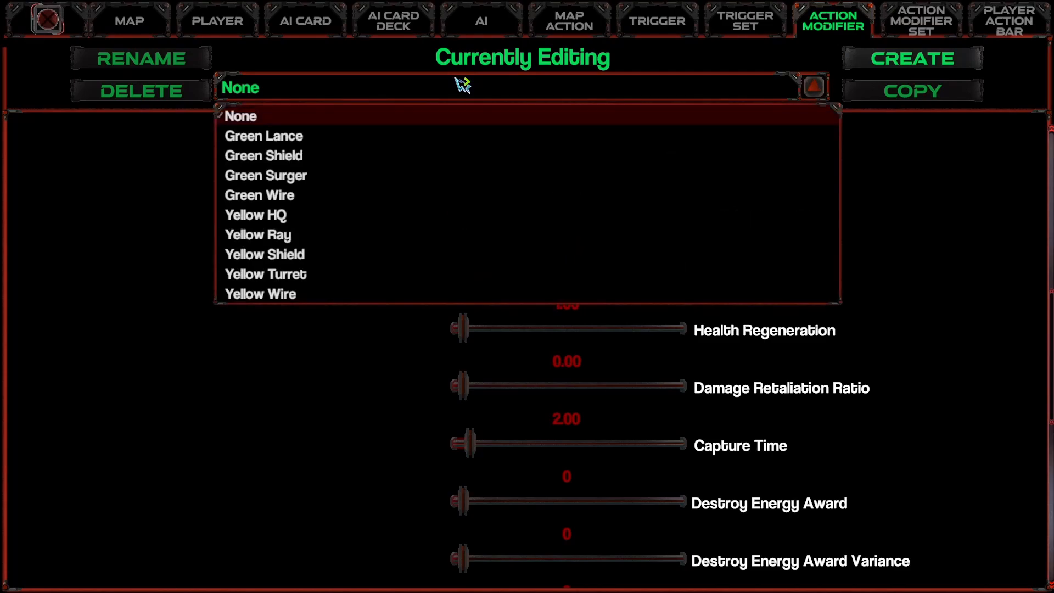
{"action": "left_click", "coordinate": [463, 85]}
Create an action modifier named "Green HQ" for the HQ building.
{"action": "left_click", "coordinate": [882, 55]}
{"action": "left_click", "coordinate": [478, 292]}
{"action": "type", "text": "Green HQ"}
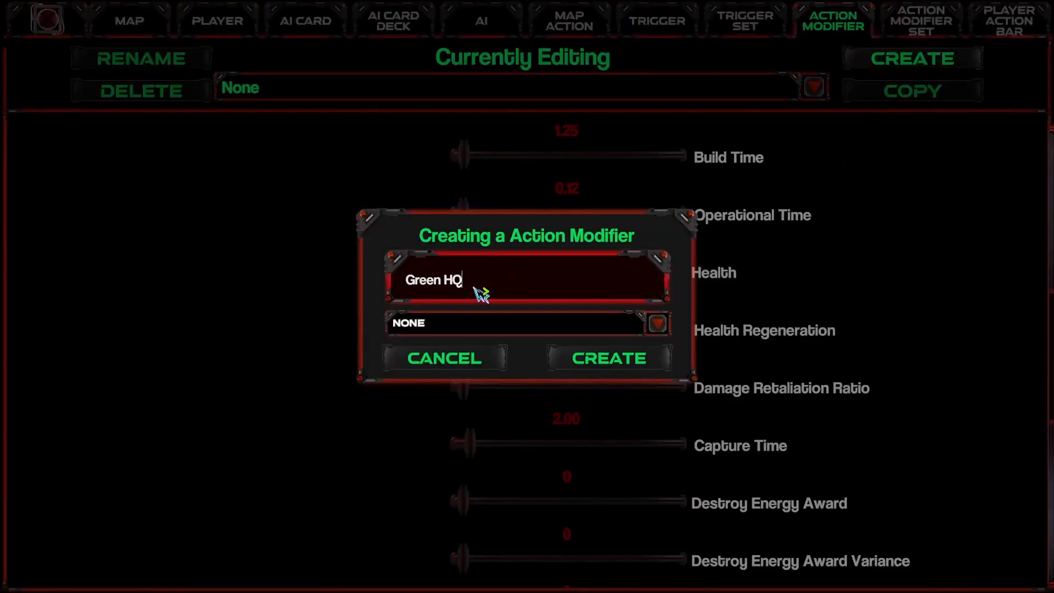
{"action": "left_click", "coordinate": [469, 329]}
{"action": "left_click", "coordinate": [423, 417]}
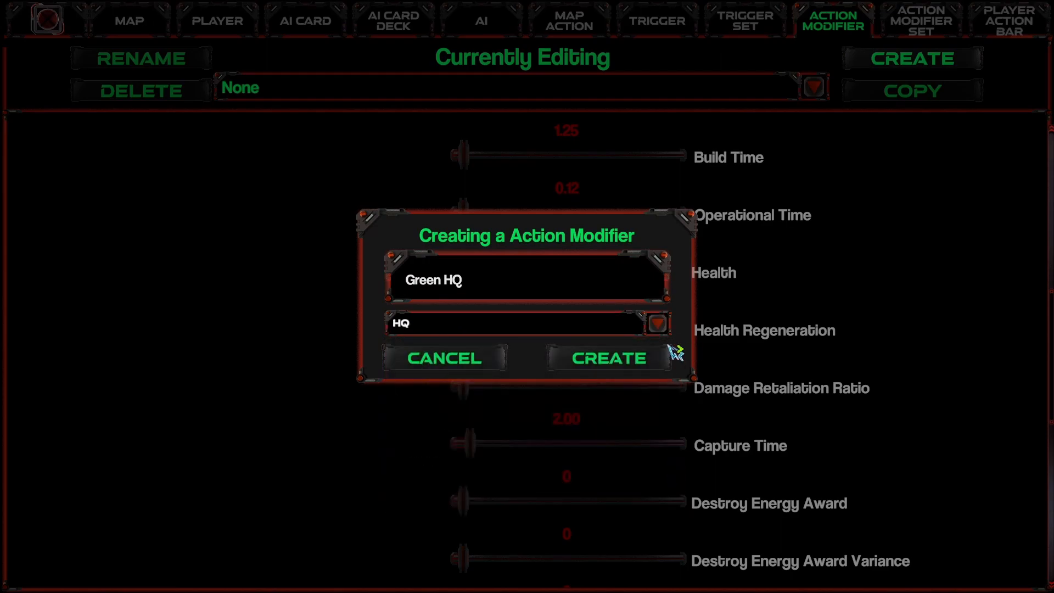
{"action": "left_click", "coordinate": [609, 358]}
Review the Green HQ modifier's cost, time, health and income settings.
{"action": "scroll", "coordinate": [401, 473], "scroll_direction": "up", "scroll_amount": 10}
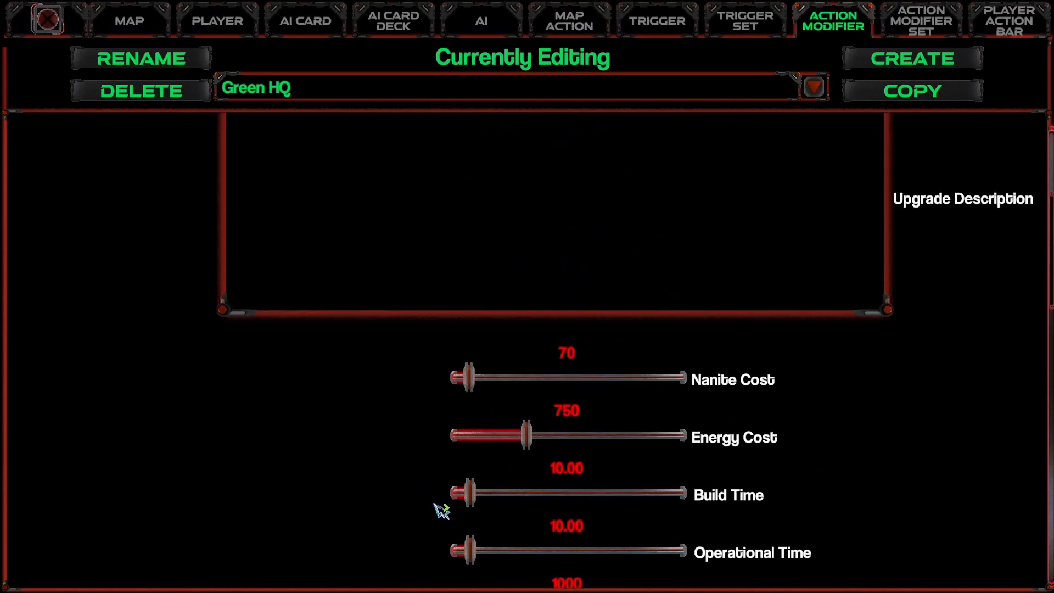
{"action": "scroll", "coordinate": [420, 497], "scroll_direction": "down", "scroll_amount": 15}
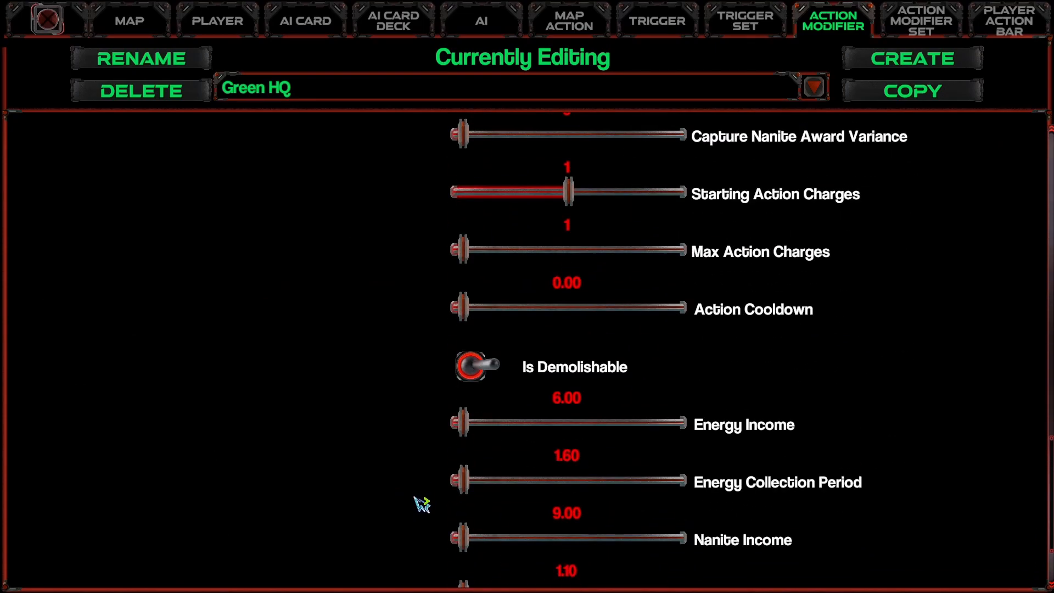
{"action": "scroll", "coordinate": [428, 463], "scroll_direction": "up", "scroll_amount": 8}
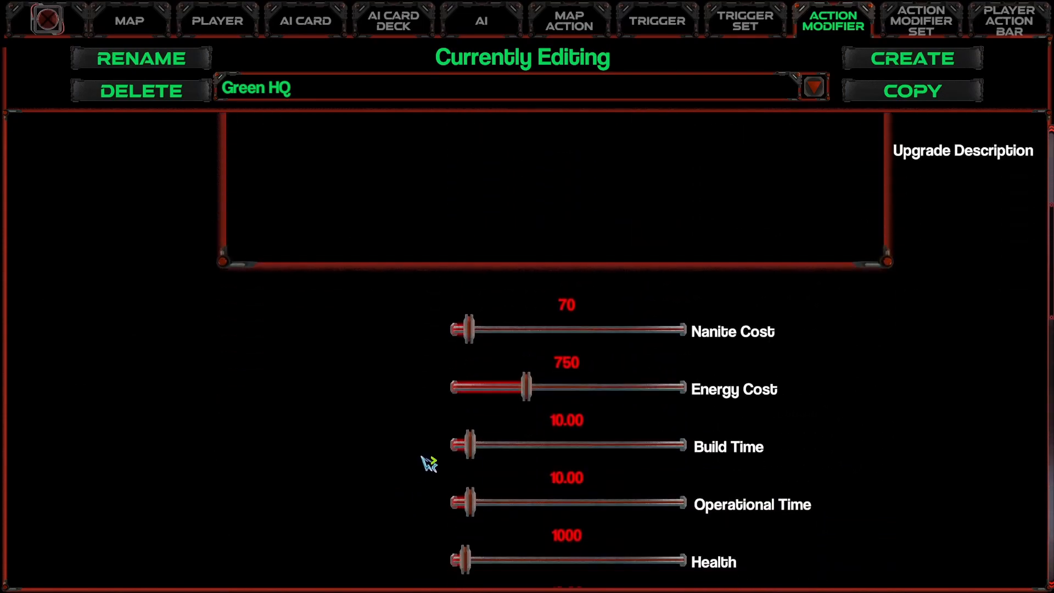
{"action": "scroll", "coordinate": [604, 433], "scroll_direction": "down", "scroll_amount": 1}
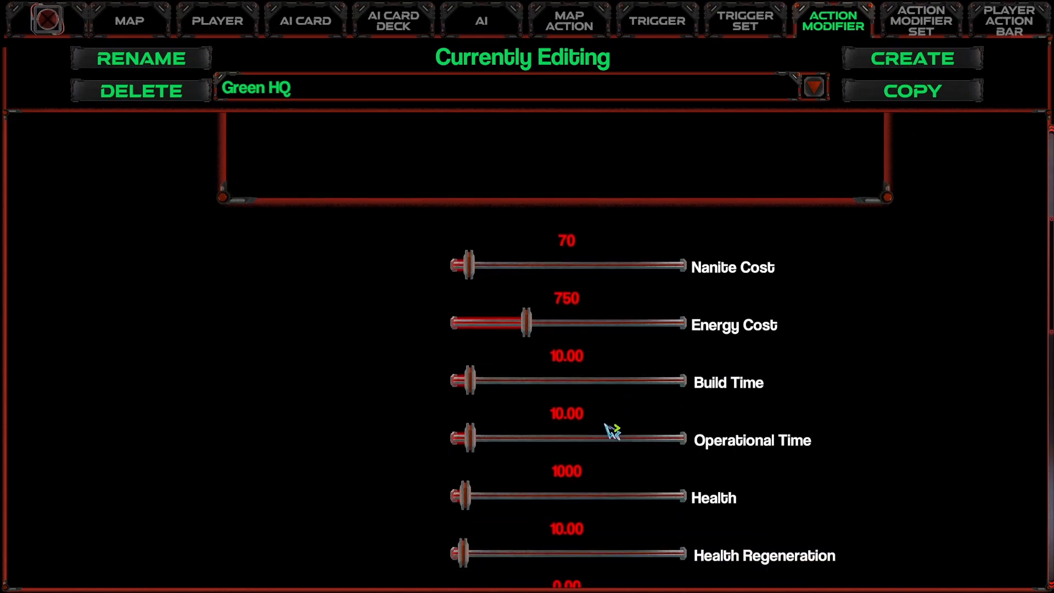
{"action": "left_click", "coordinate": [566, 472]}
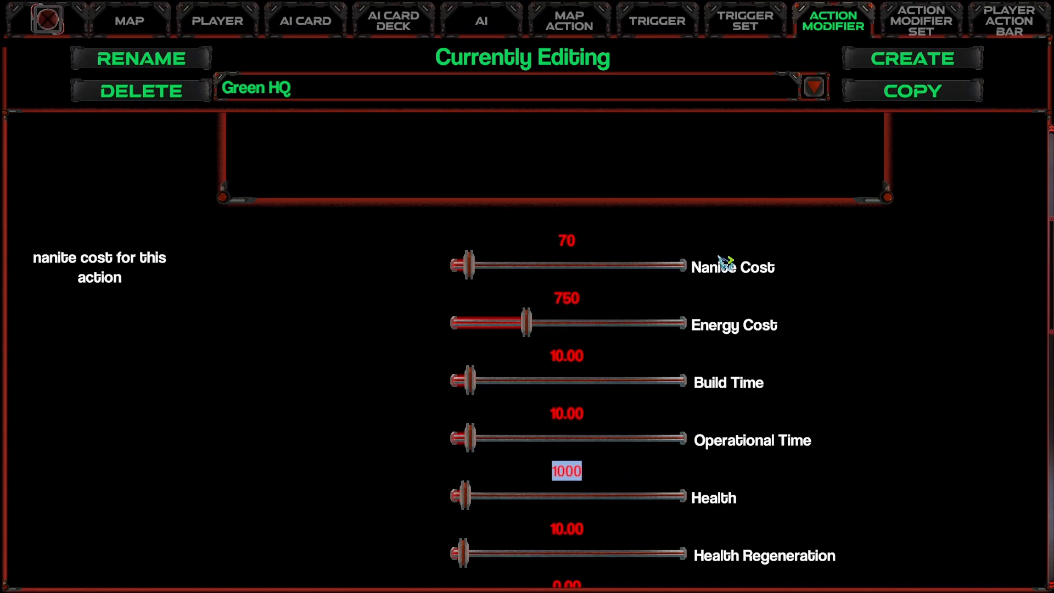
{"action": "scroll", "coordinate": [738, 335], "scroll_direction": "up", "scroll_amount": 1}
{"action": "scroll", "coordinate": [743, 373], "scroll_direction": "up", "scroll_amount": 5}
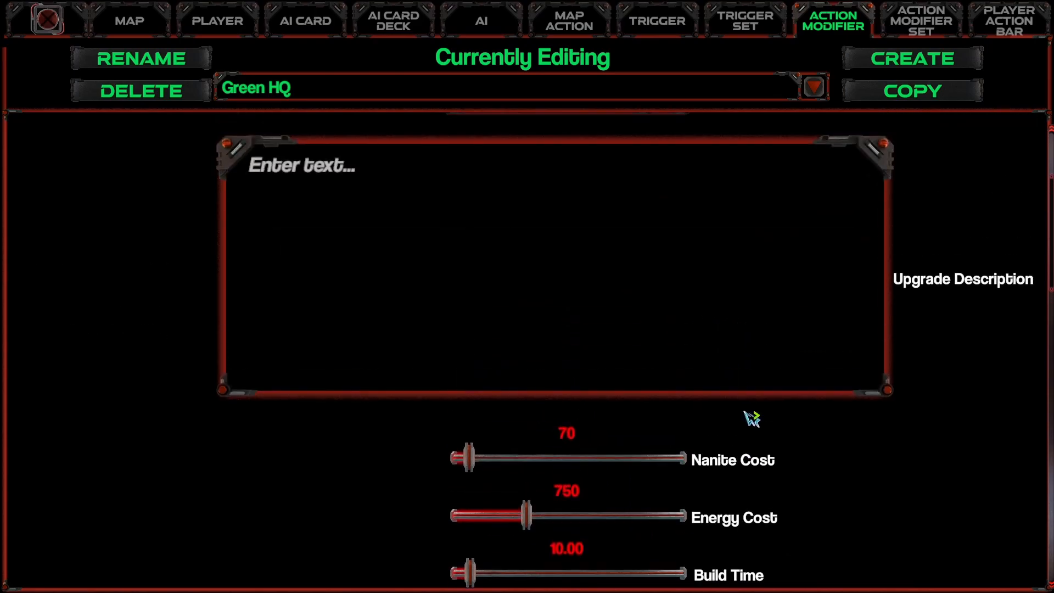
{"action": "scroll", "coordinate": [743, 426], "scroll_direction": "down", "scroll_amount": 3}
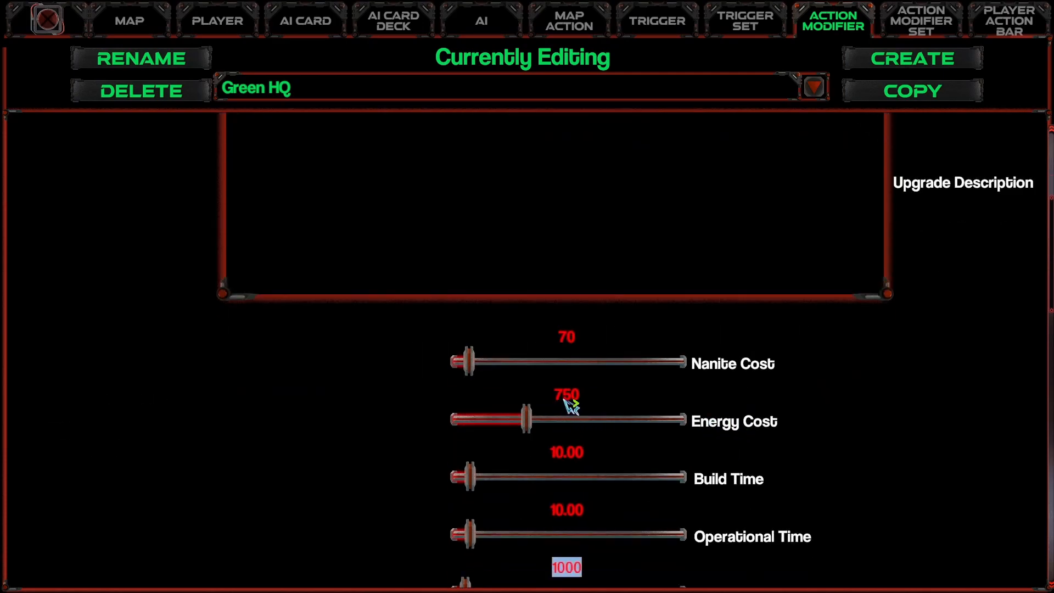
{"action": "left_click", "coordinate": [566, 396]}
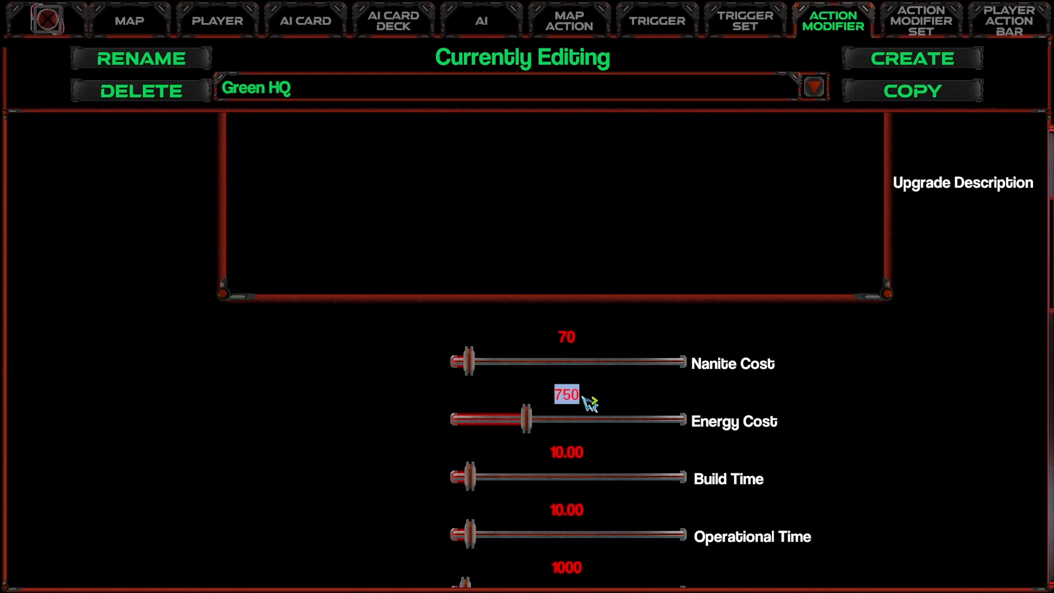
Set the Green HQ modifier's Build Time to 20.
{"action": "left_click", "coordinate": [569, 459]}
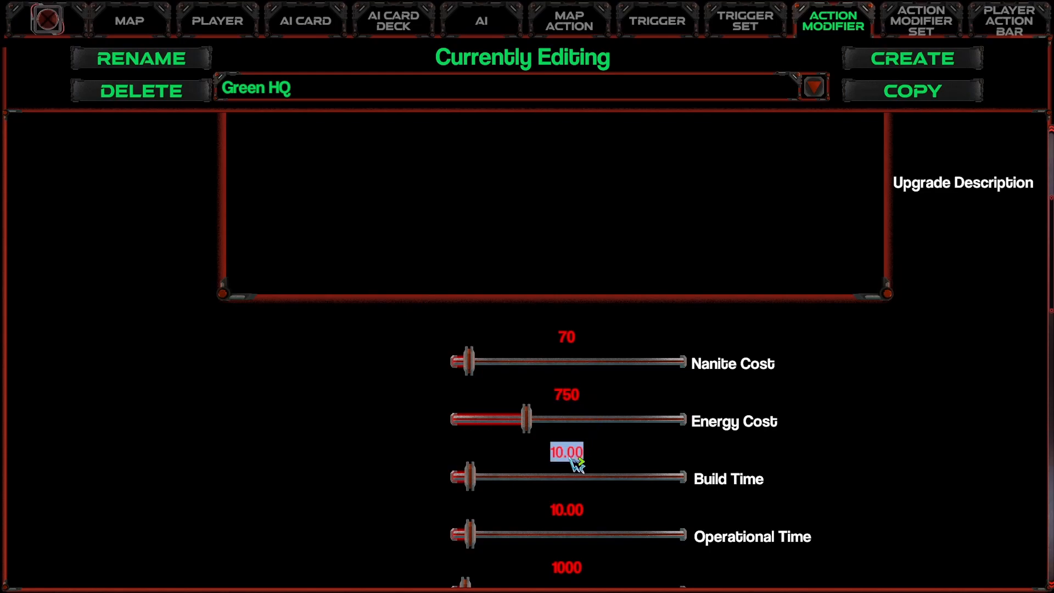
{"action": "scroll", "coordinate": [631, 473], "scroll_direction": "down", "scroll_amount": 1}
{"action": "type", "text": "250"}
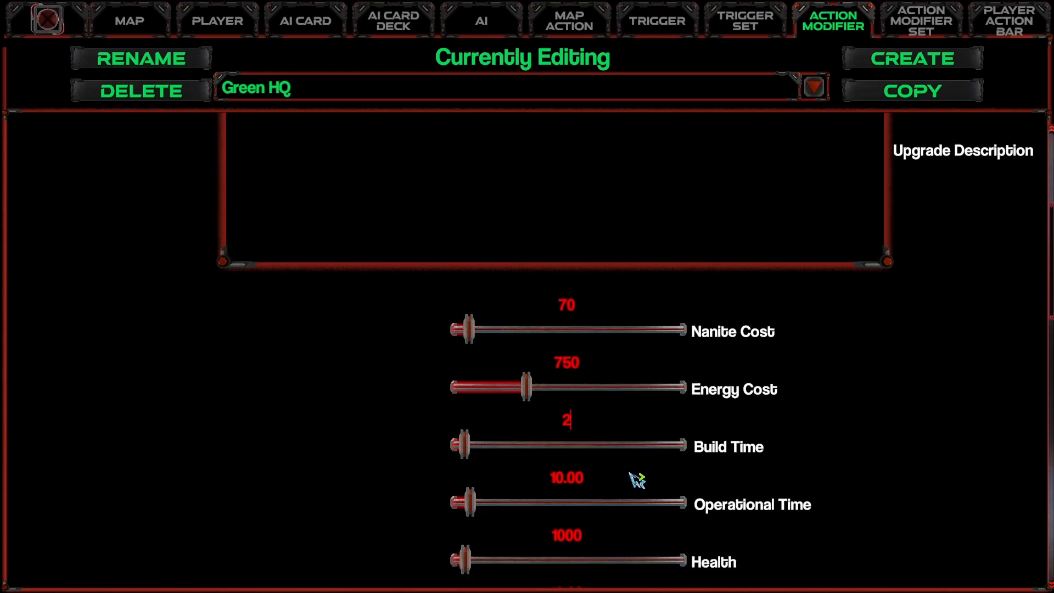
{"action": "key", "text": "BackSpace"}
{"action": "key", "text": "BackSpace"}
{"action": "key", "text": "BackSpace"}
{"action": "type", "text": "25"}
{"action": "key", "text": "Return"}
{"action": "left_click", "coordinate": [568, 428]}
{"action": "type", "text": "20"}
{"action": "key", "text": "Return"}
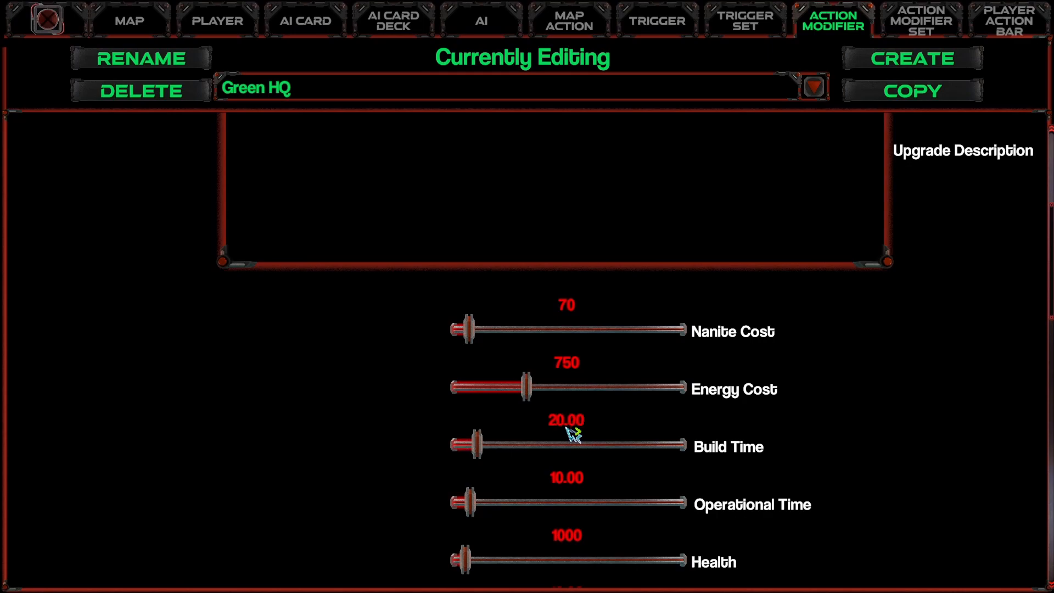
Check the rest of the Green HQ modifier's settings and set its Health to 8000.
{"action": "scroll", "coordinate": [596, 442], "scroll_direction": "down", "scroll_amount": 1}
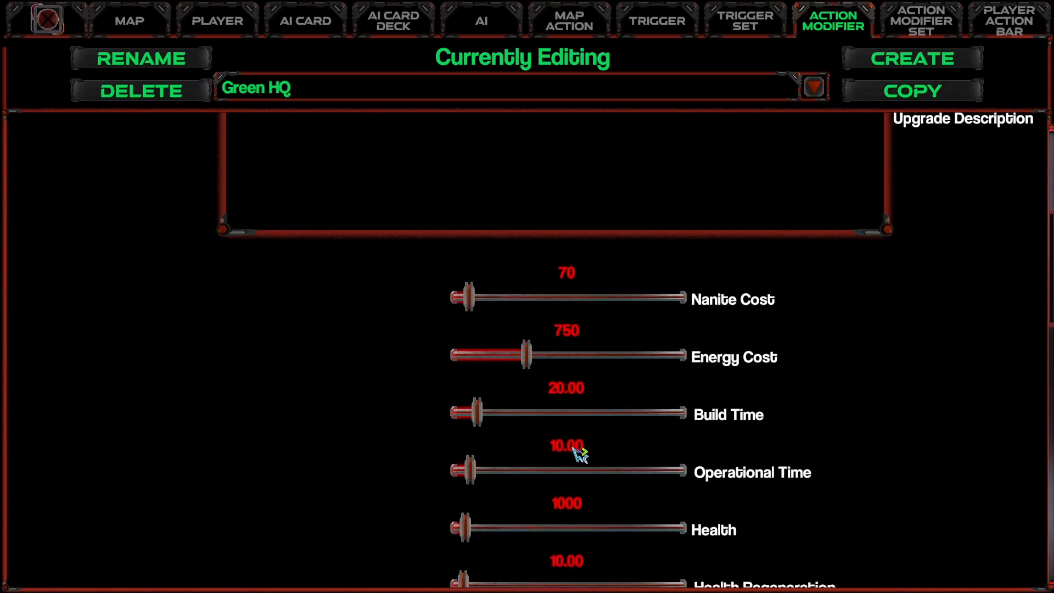
{"action": "scroll", "coordinate": [580, 454], "scroll_direction": "down", "scroll_amount": 10}
{"action": "scroll", "coordinate": [584, 423], "scroll_direction": "up", "scroll_amount": 7}
{"action": "scroll", "coordinate": [599, 366], "scroll_direction": "up", "scroll_amount": 5}
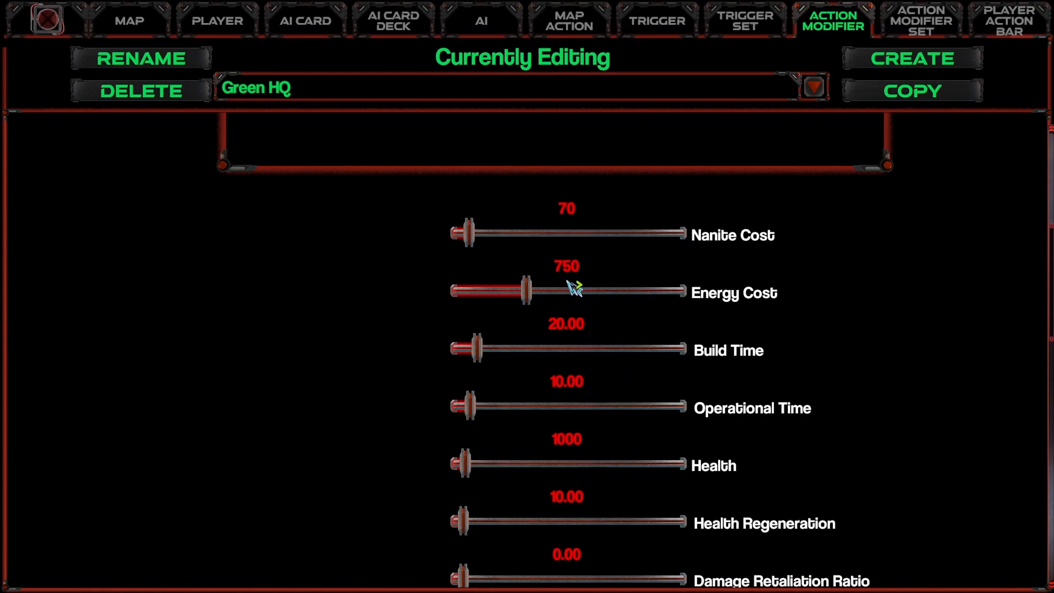
{"action": "left_click", "coordinate": [572, 438]}
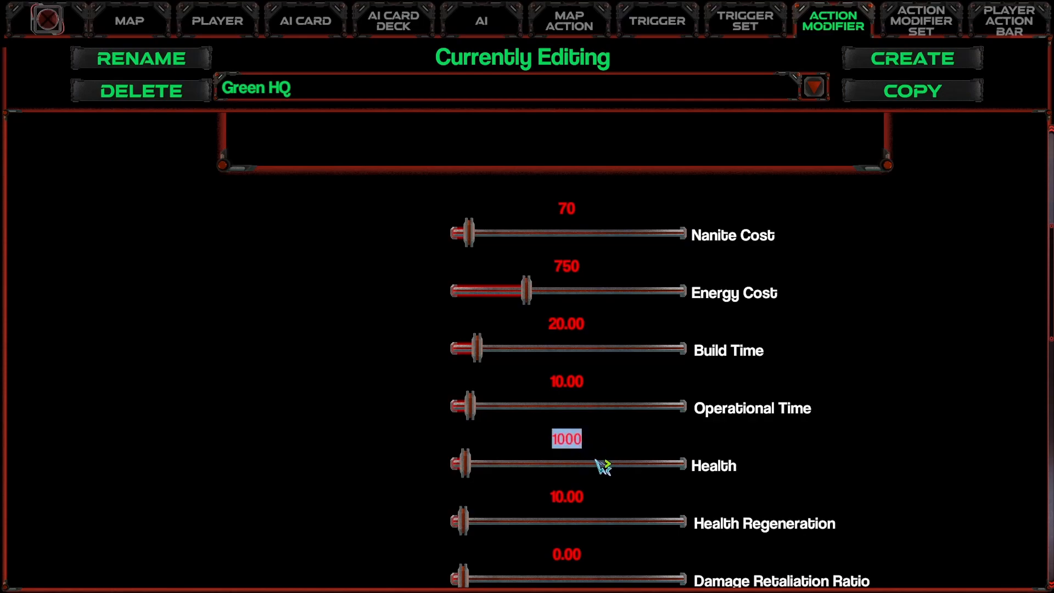
{"action": "type", "text": "8000"}
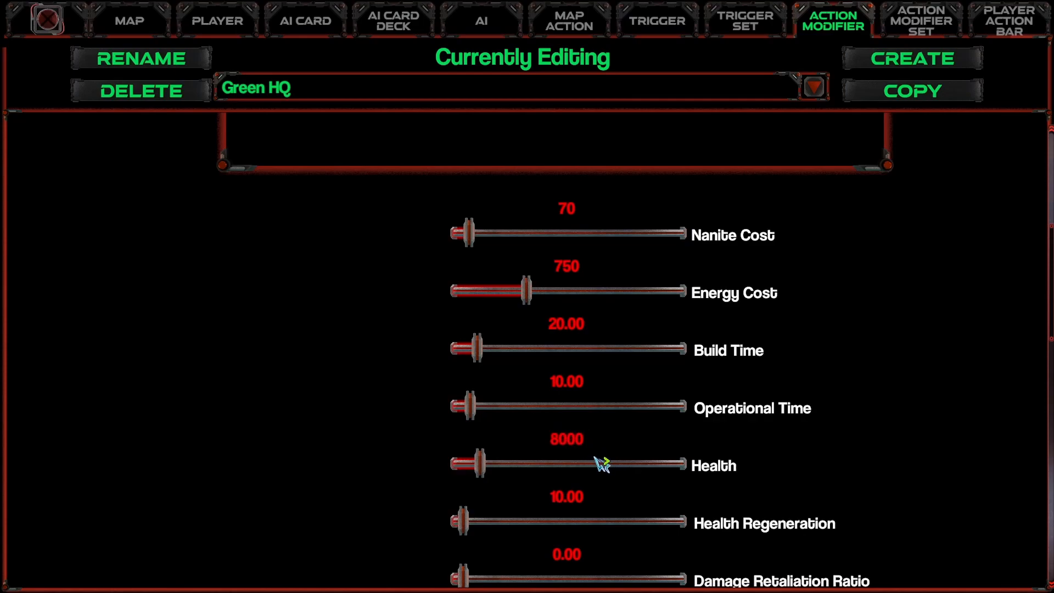
Set the Green HQ modifier's Health Regeneration to 80.
{"action": "scroll", "coordinate": [602, 464], "scroll_direction": "down", "scroll_amount": 1}
{"action": "left_click", "coordinate": [566, 431]}
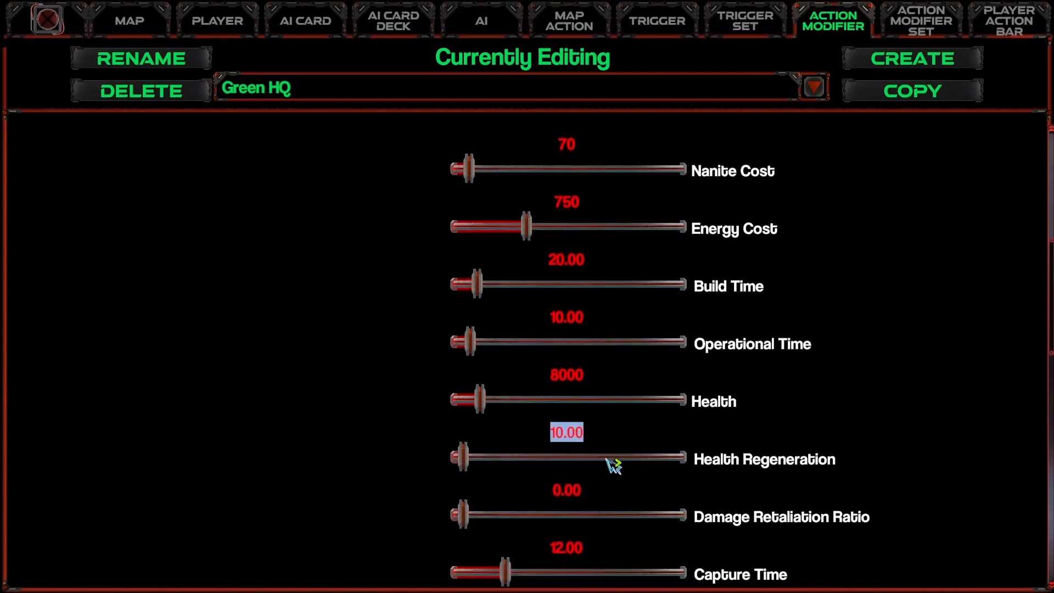
{"action": "type", "text": "80.00"}
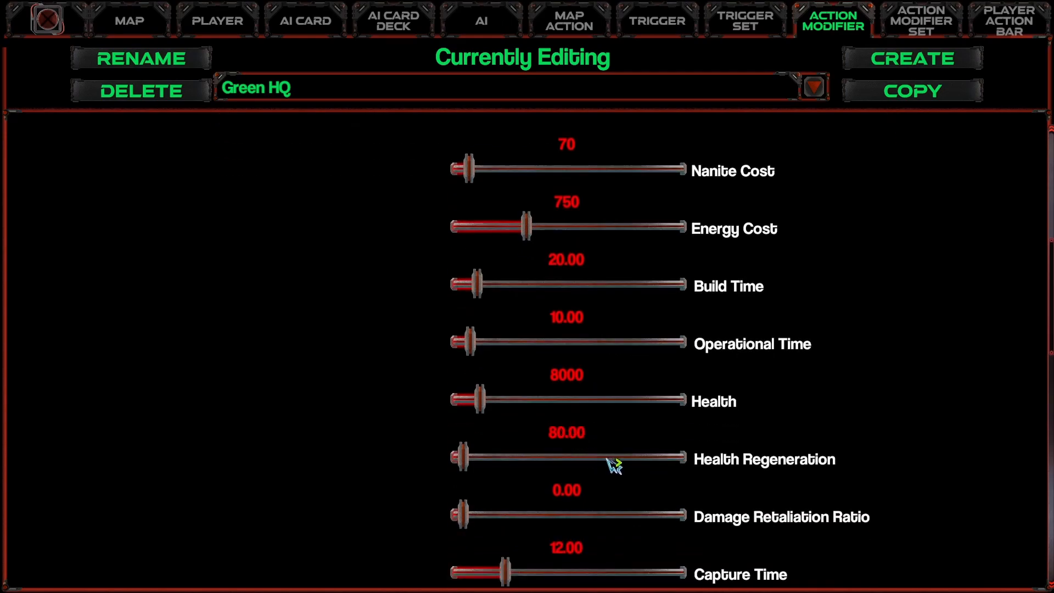
{"action": "scroll", "coordinate": [682, 455], "scroll_direction": "down", "scroll_amount": 2}
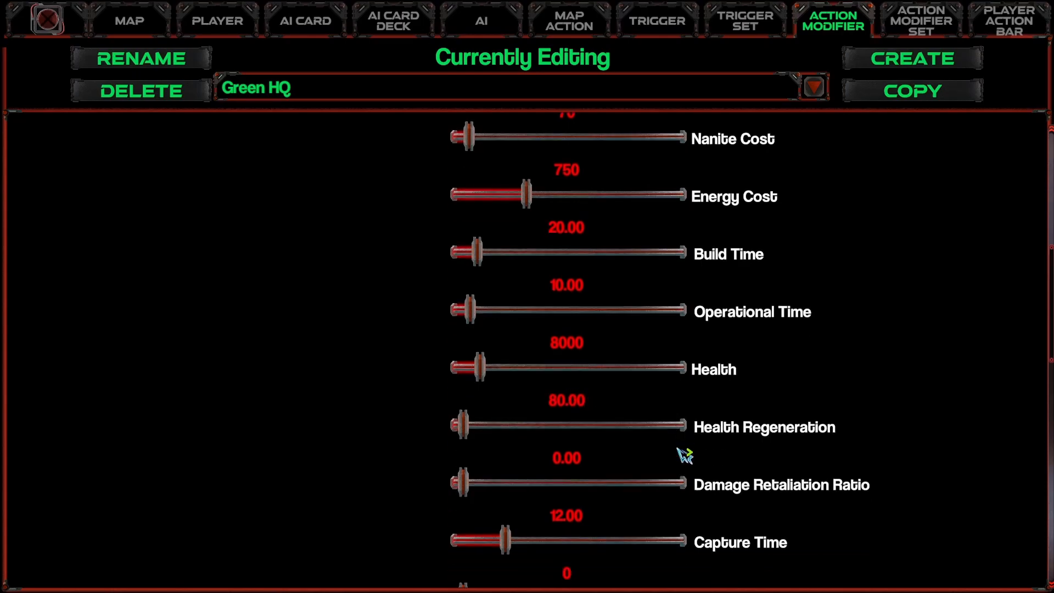
Set the Green HQ modifier's Damage Retaliation Ratio to 0.50.
{"action": "scroll", "coordinate": [685, 459], "scroll_direction": "down", "scroll_amount": 1}
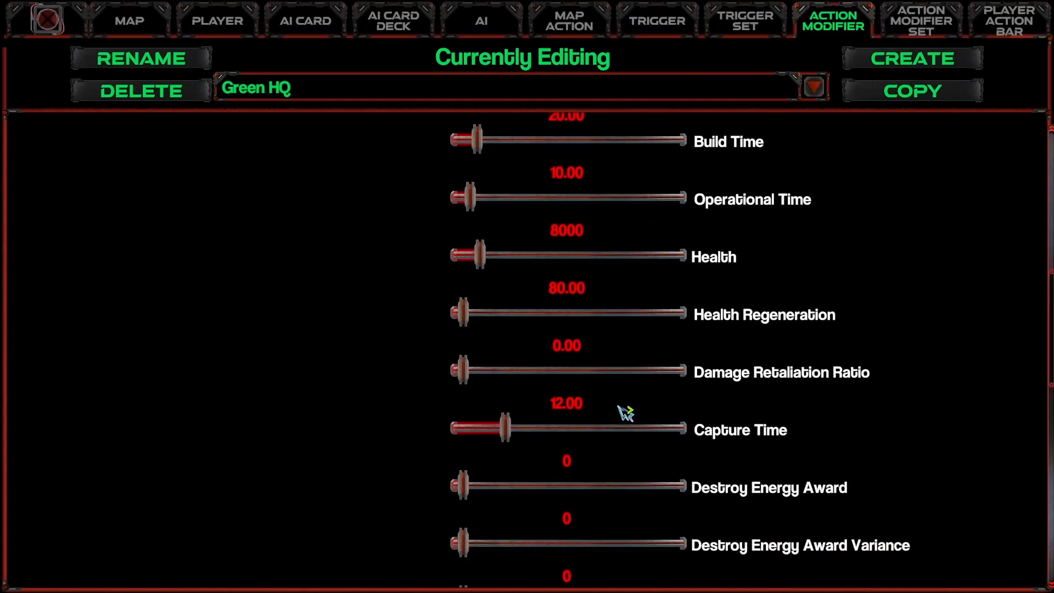
{"action": "left_click", "coordinate": [574, 349]}
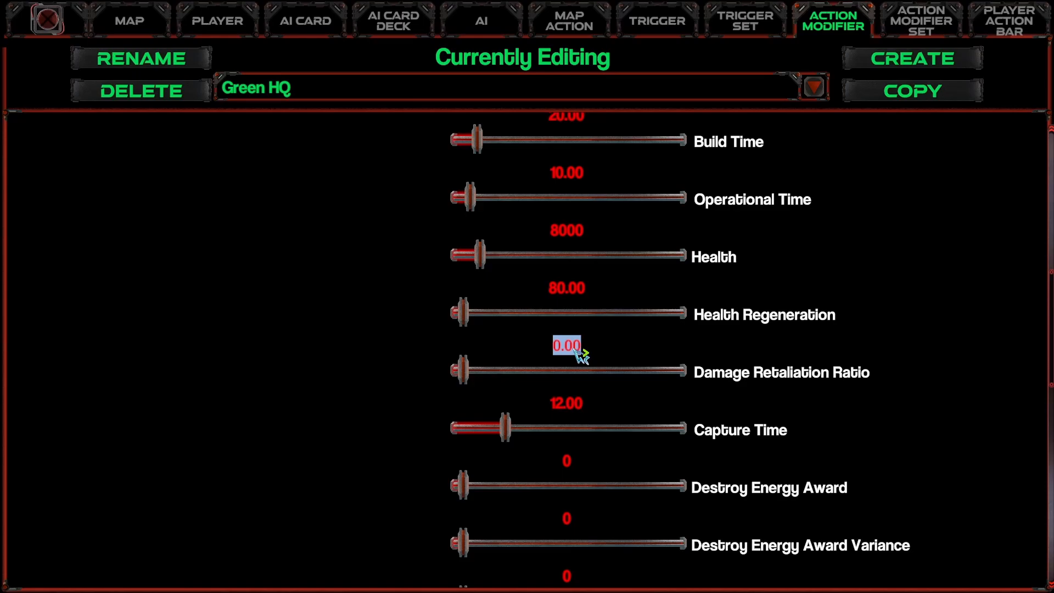
{"action": "type", "text": "05"}
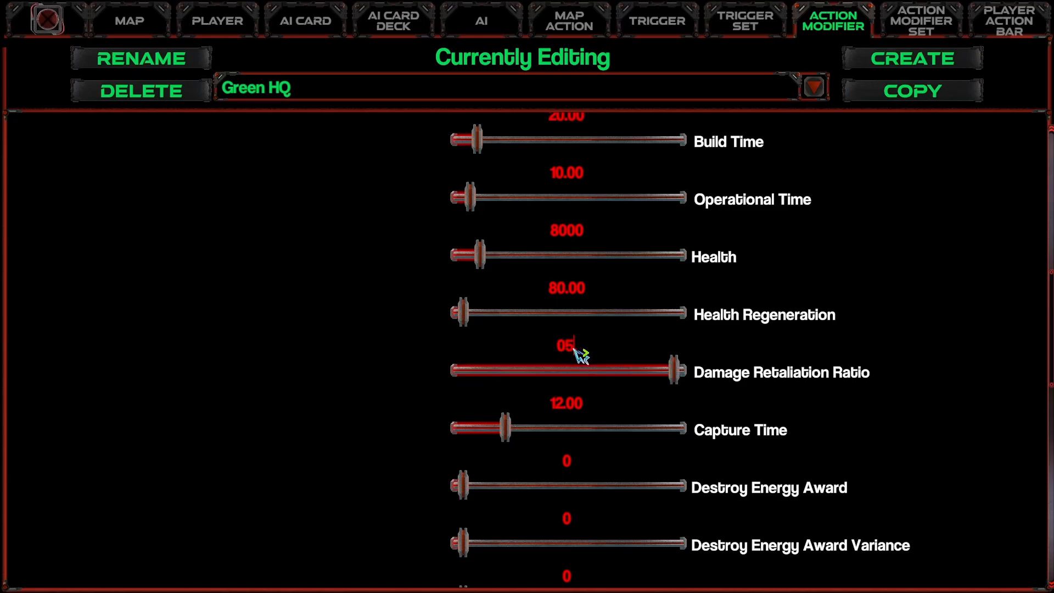
{"action": "key", "text": "BackSpace"}
{"action": "type", "text": ".50"}
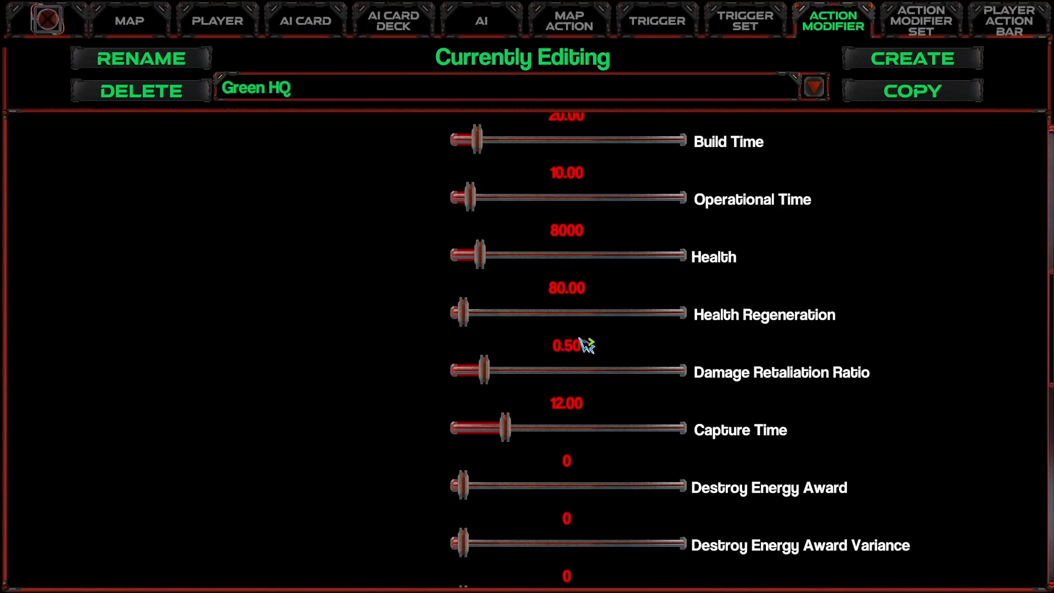
{"action": "scroll", "coordinate": [598, 362], "scroll_direction": "up", "scroll_amount": 1}
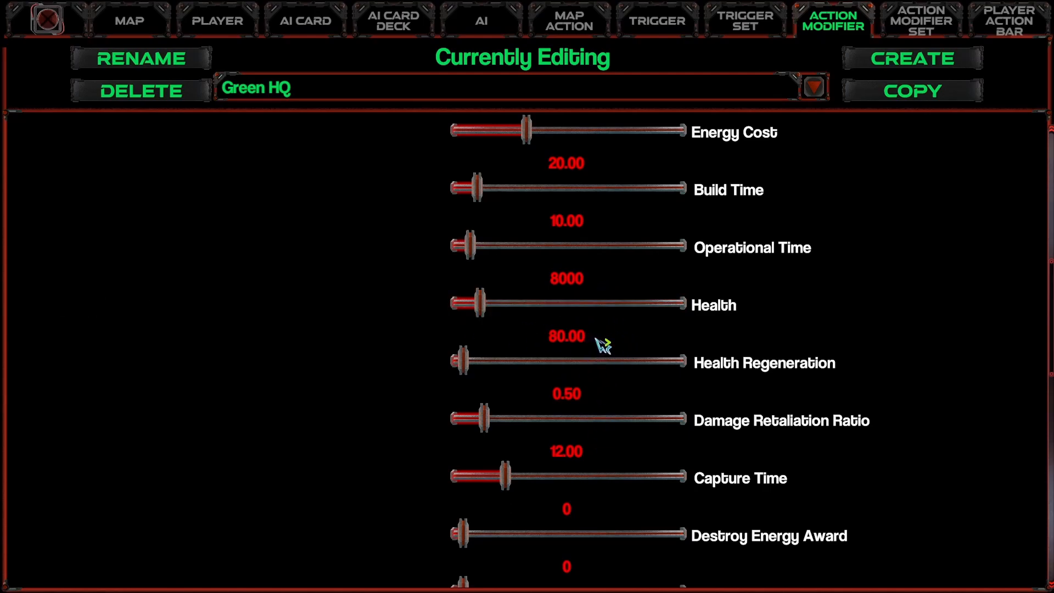
Check the Green HQ modifier's Capture Time and set its Energy Income to 12 and Nanite Income to 18.
{"action": "scroll", "coordinate": [607, 409], "scroll_direction": "down", "scroll_amount": 1}
{"action": "double_click", "coordinate": [578, 437]}
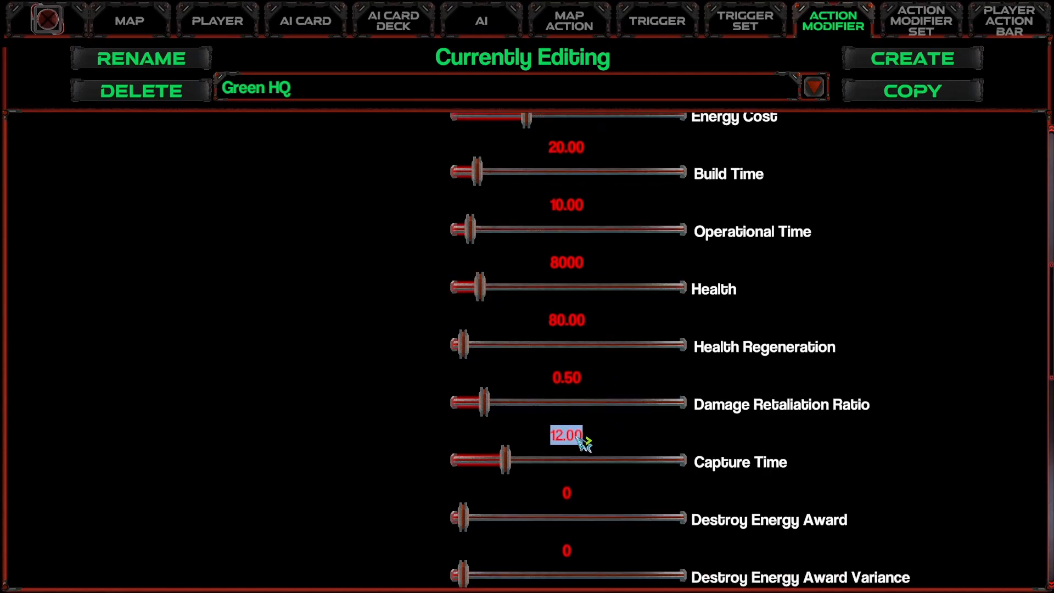
{"action": "scroll", "coordinate": [652, 498], "scroll_direction": "down", "scroll_amount": 20}
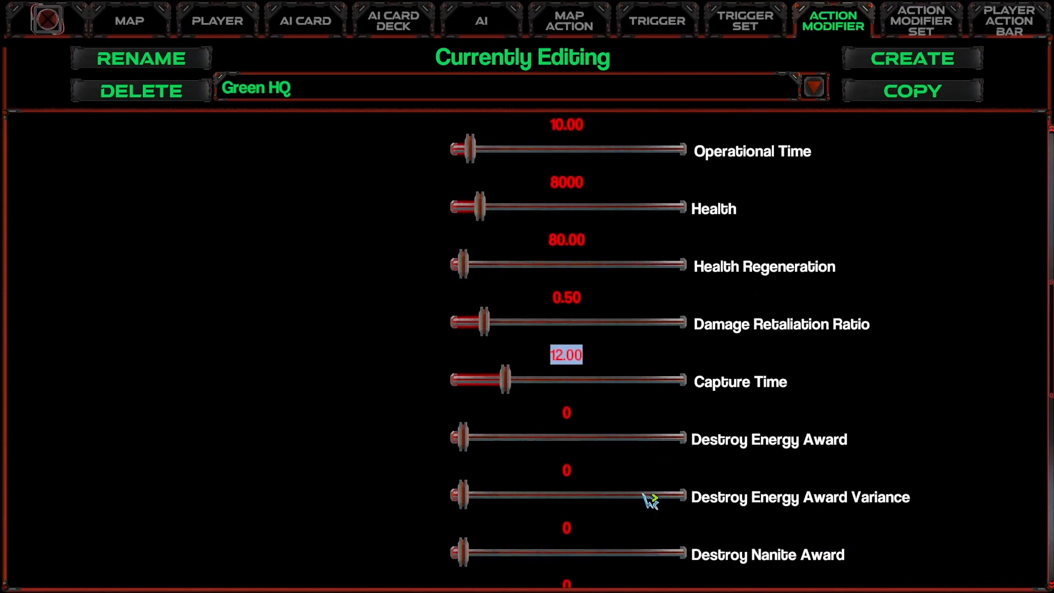
{"action": "scroll", "coordinate": [651, 504], "scroll_direction": "down", "scroll_amount": 4}
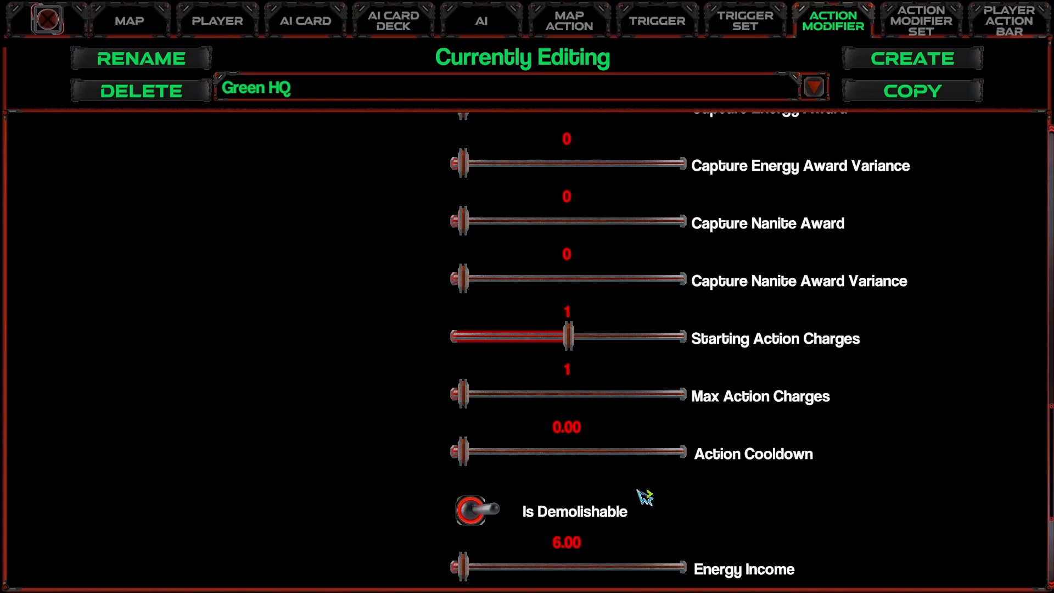
{"action": "scroll", "coordinate": [644, 497], "scroll_direction": "down", "scroll_amount": 4}
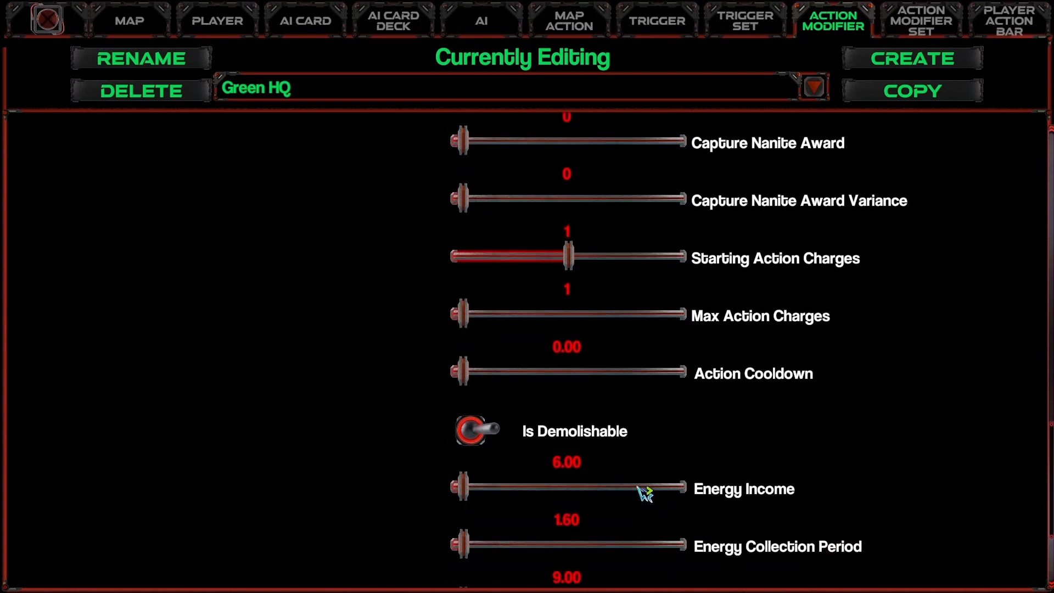
{"action": "scroll", "coordinate": [645, 492], "scroll_direction": "down", "scroll_amount": 2}
{"action": "scroll", "coordinate": [645, 494], "scroll_direction": "down", "scroll_amount": 6}
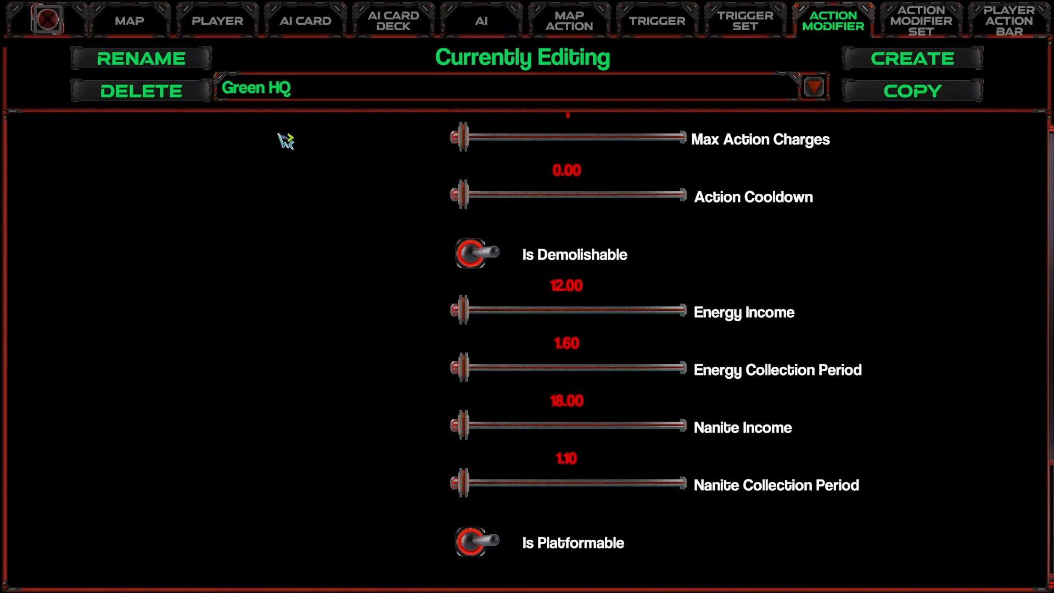
Return to the map as Player 4 Lime and inspect the green HQ's combat and health stats.
{"action": "left_click", "coordinate": [57, 35]}
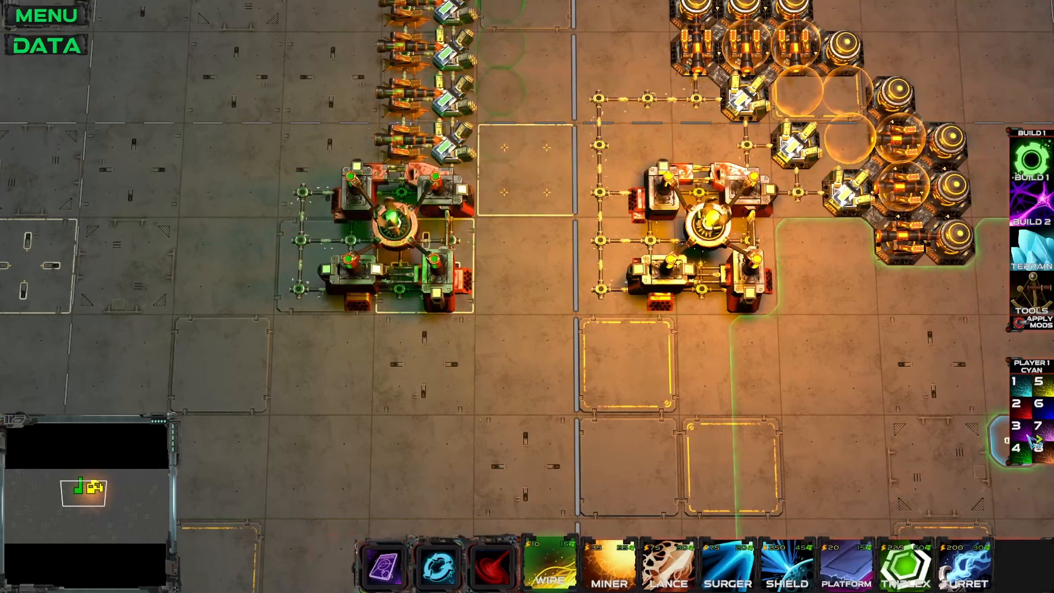
{"action": "left_click", "coordinate": [1021, 450]}
{"action": "right_click", "coordinate": [450, 277]}
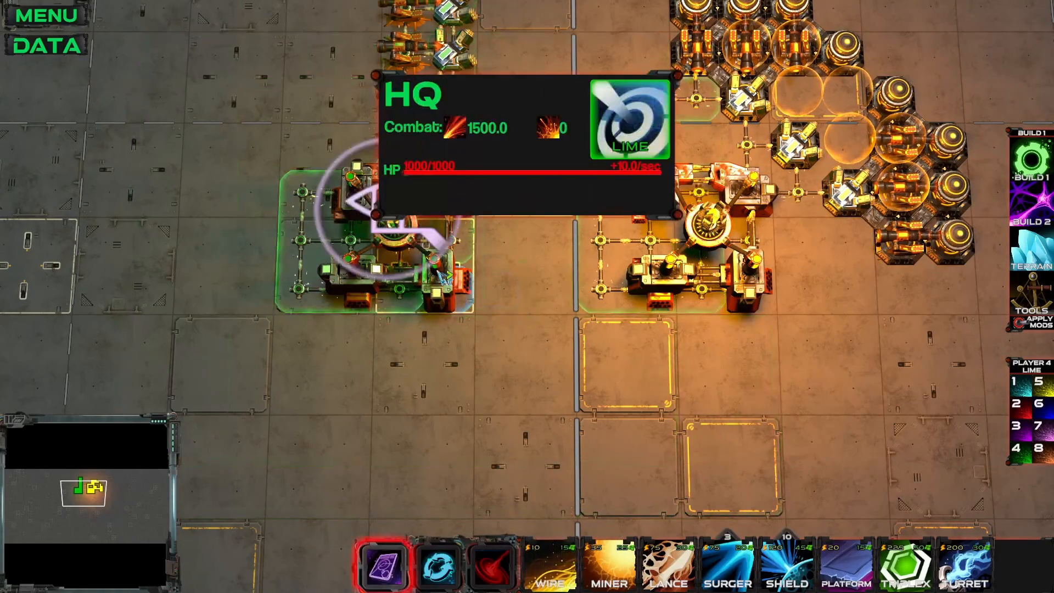
{"action": "middle_click_drag", "start_coordinate": [439, 271], "coordinate": [455, 357]}
{"action": "left_click", "coordinate": [550, 565]}
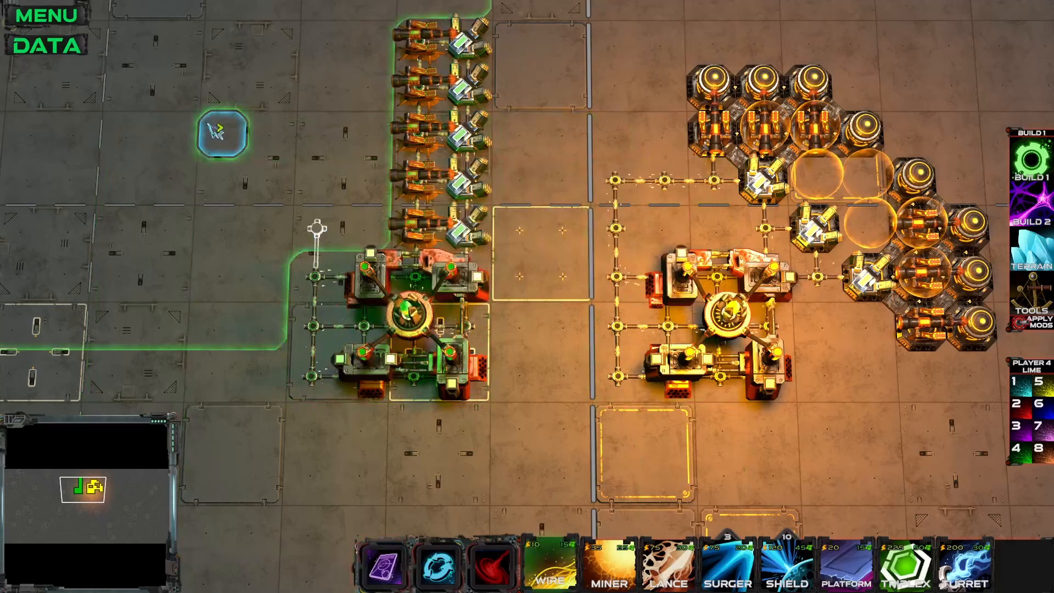
Add the Yellow HQ modifier to the Green Action Mods set and return to the map.
{"action": "left_click", "coordinate": [36, 52]}
{"action": "left_click", "coordinate": [921, 21]}
{"action": "left_click", "coordinate": [307, 90]}
{"action": "left_click", "coordinate": [301, 134]}
{"action": "left_click", "coordinate": [428, 377]}
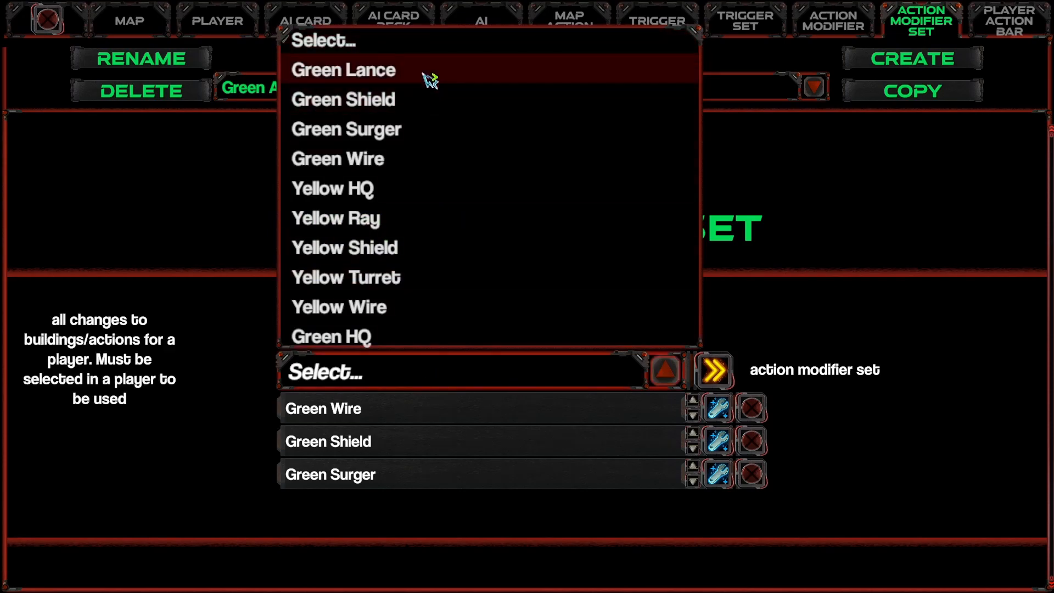
{"action": "left_click", "coordinate": [386, 190]}
{"action": "left_click", "coordinate": [409, 342]}
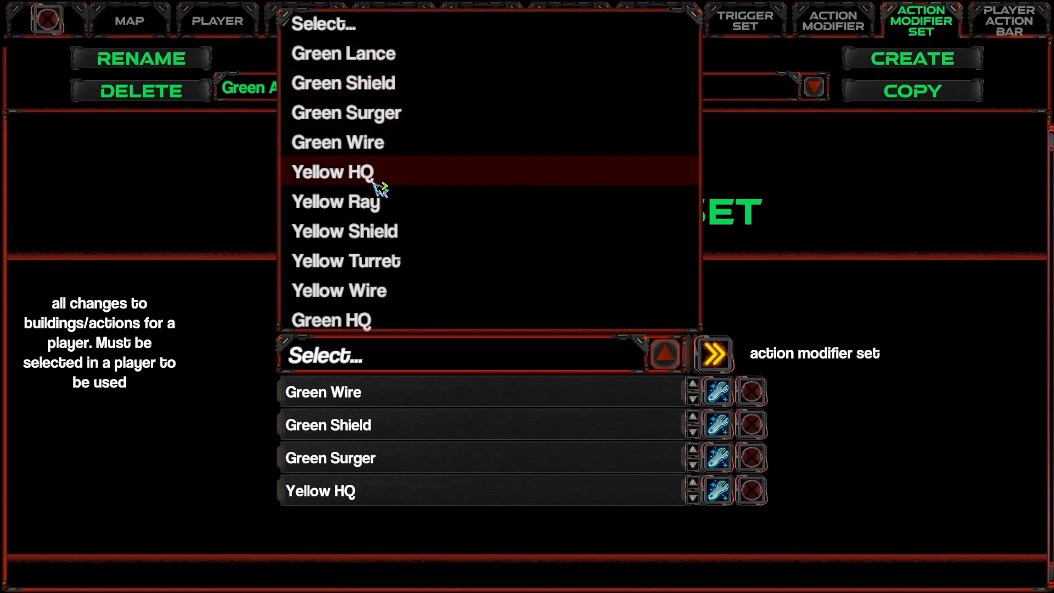
{"action": "left_click", "coordinate": [212, 441]}
{"action": "left_click", "coordinate": [47, 20]}
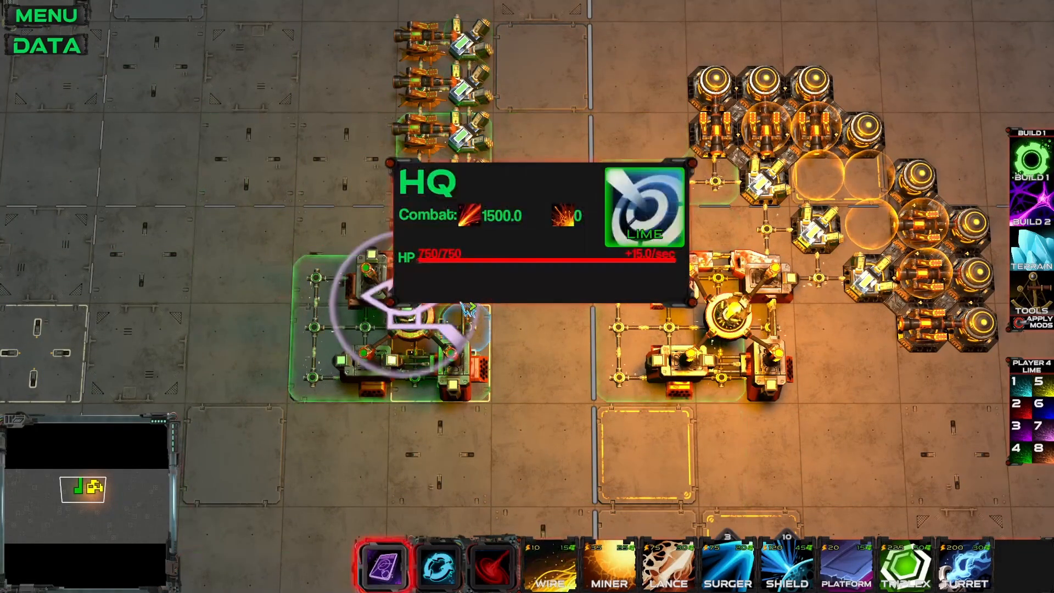
Apply the modifiers on the map and inspect the green HQ's health and regeneration.
{"action": "left_click", "coordinate": [1022, 326]}
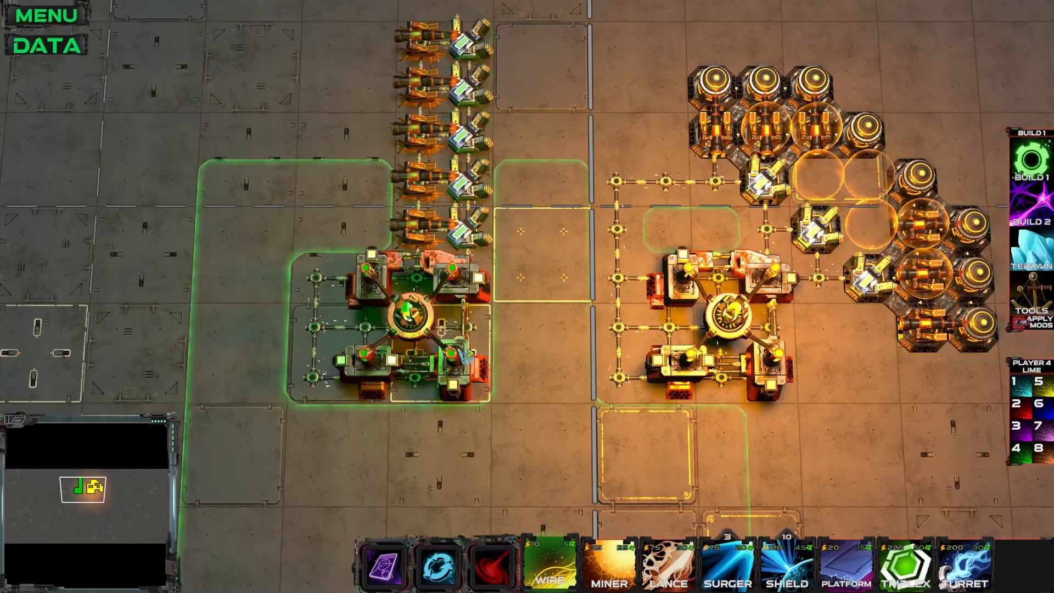
{"action": "mouse_move", "coordinate": [466, 345]}
{"action": "key", "text": "1"}
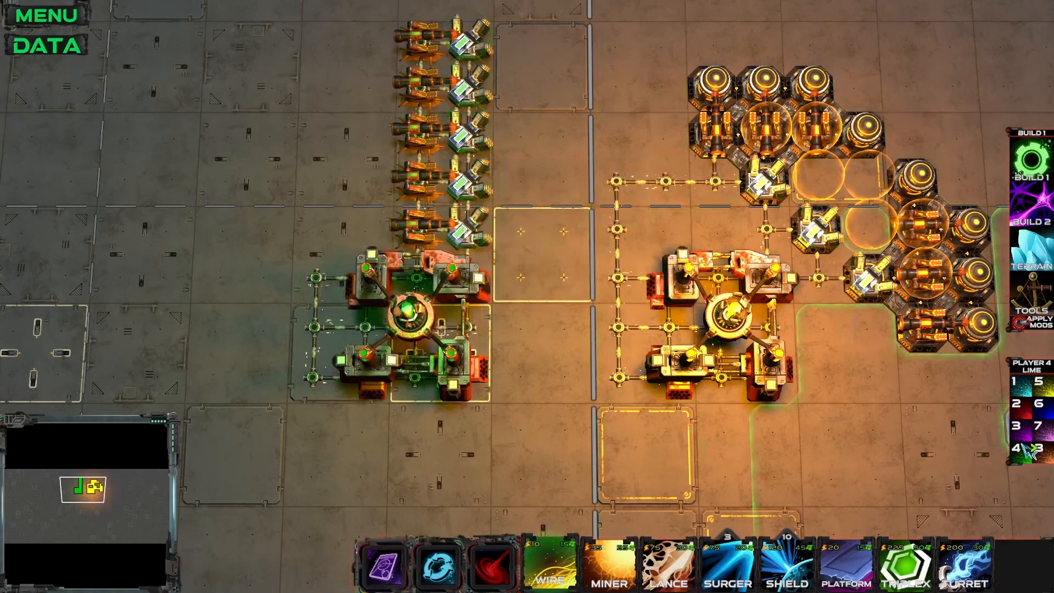
{"action": "right_click", "coordinate": [457, 289]}
{"action": "key", "text": "1"}
{"action": "right_click", "coordinate": [462, 294]}
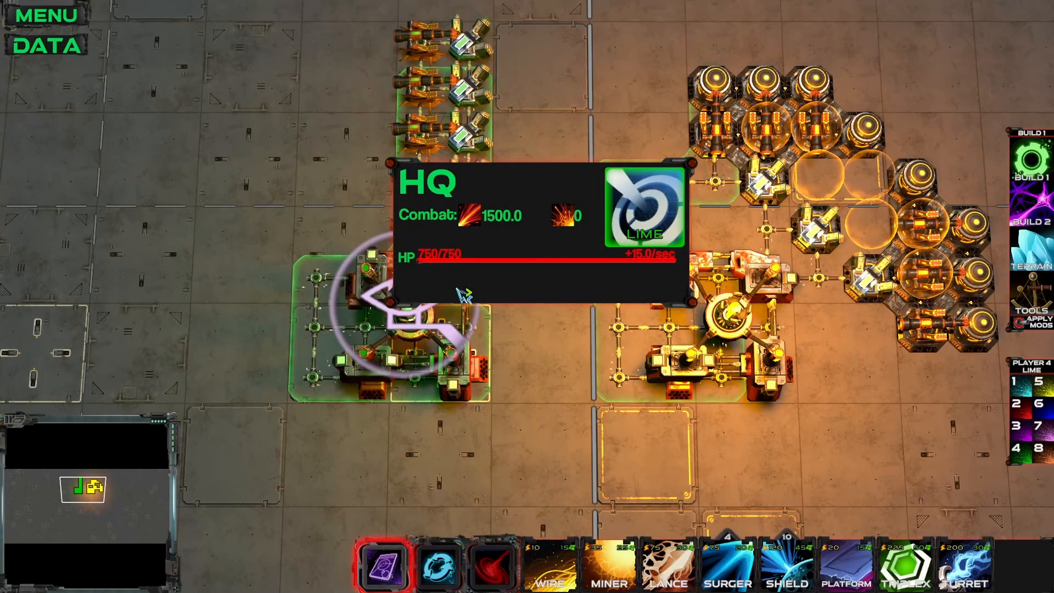
{"action": "mouse_move", "coordinate": [765, 359]}
{"action": "key", "text": "1"}
Replace the Yellow HQ entry in the Green Action Mods set with Green HQ and return to the map.
{"action": "left_click", "coordinate": [50, 47]}
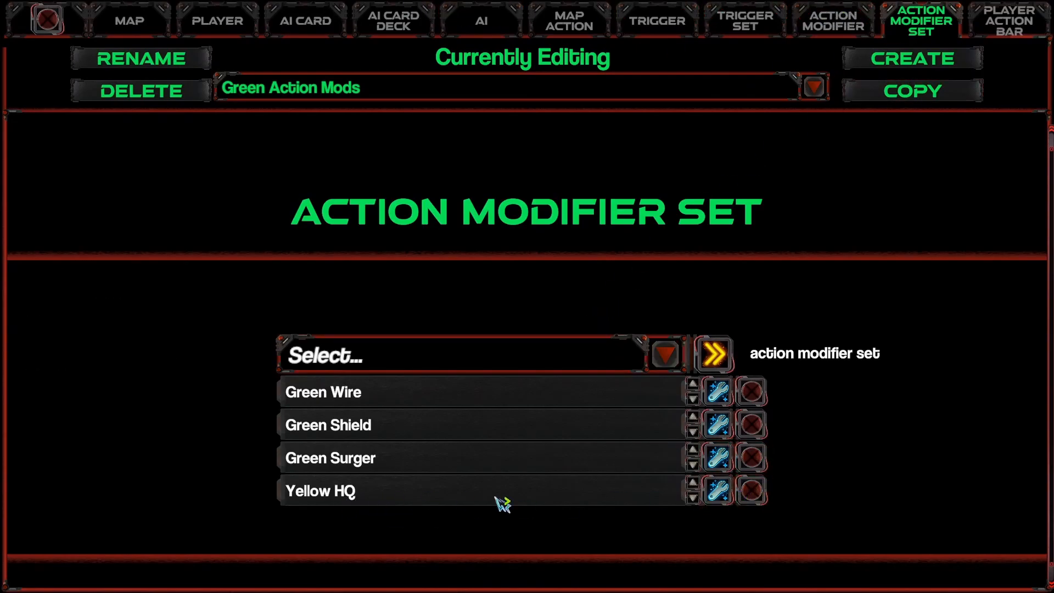
{"action": "left_click", "coordinate": [752, 493]}
{"action": "left_click", "coordinate": [665, 370]}
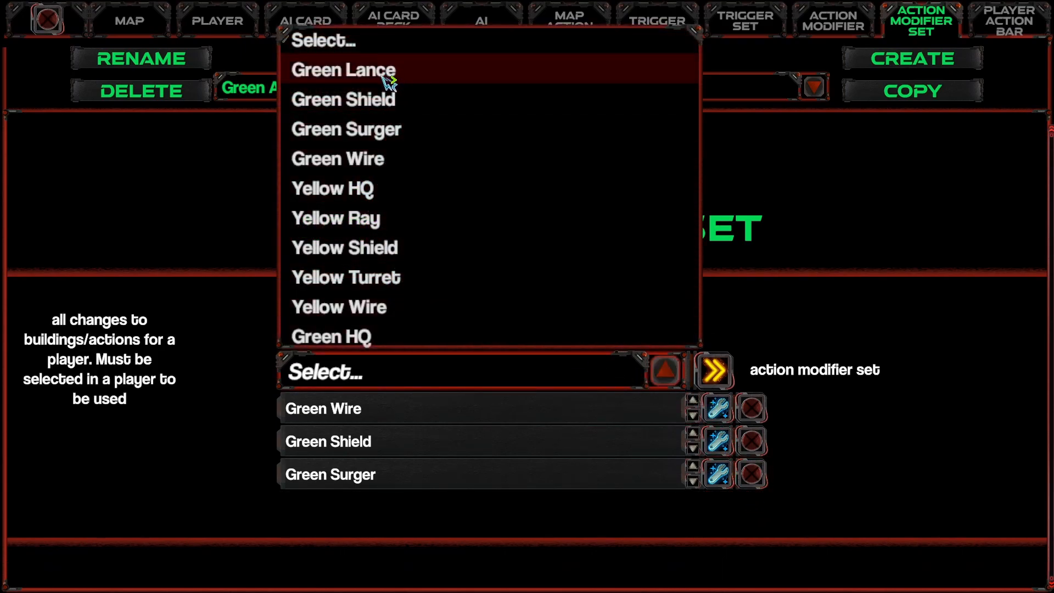
{"action": "left_click", "coordinate": [371, 337]}
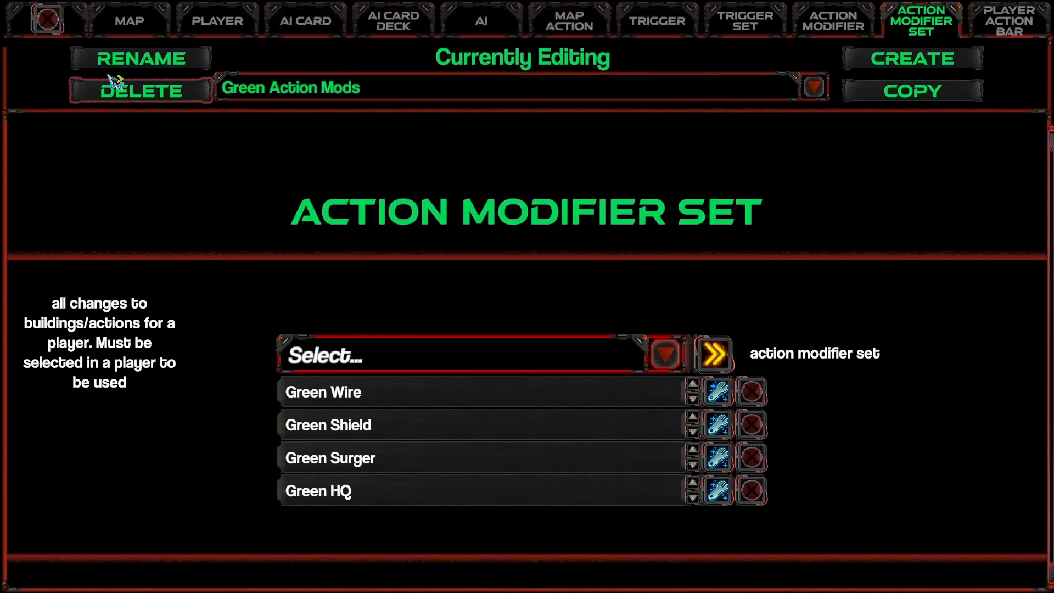
{"action": "left_click", "coordinate": [47, 20]}
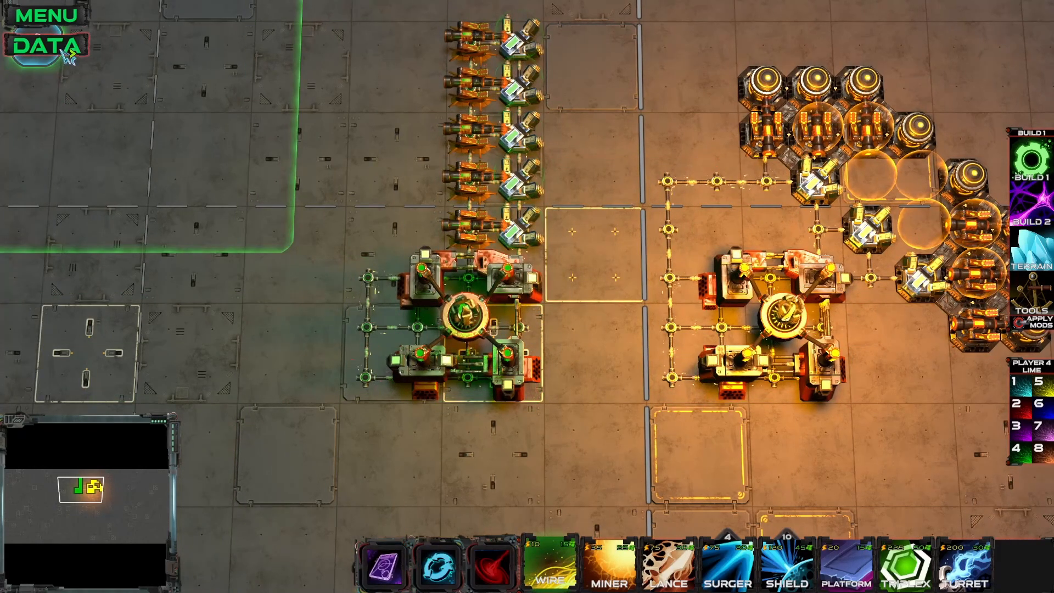
Open the map's settings and start a playtest of the map.
{"action": "left_click", "coordinate": [61, 48]}
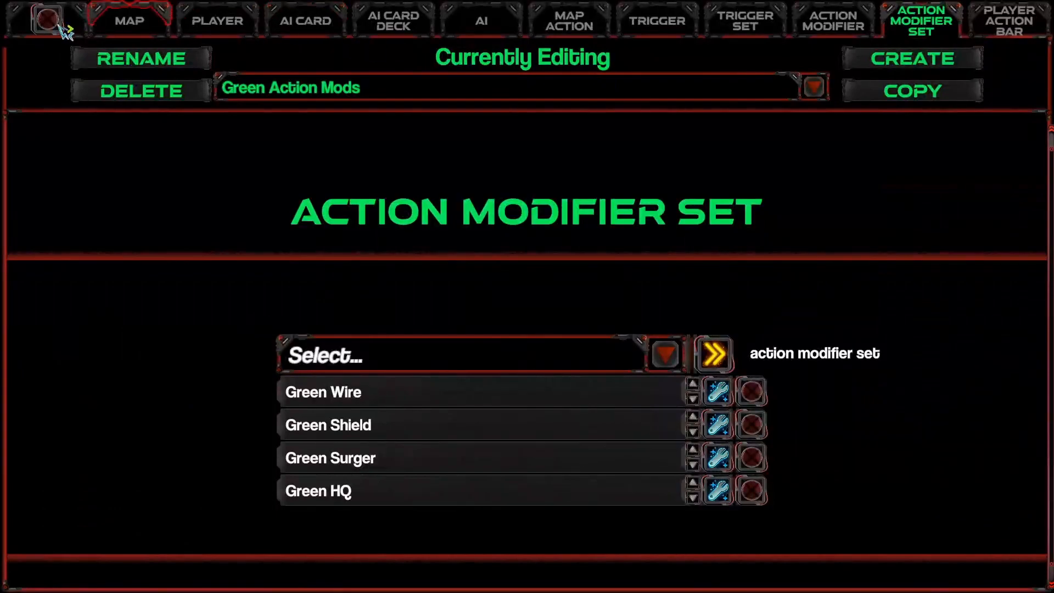
{"action": "left_click", "coordinate": [127, 25]}
{"action": "left_click", "coordinate": [933, 75]}
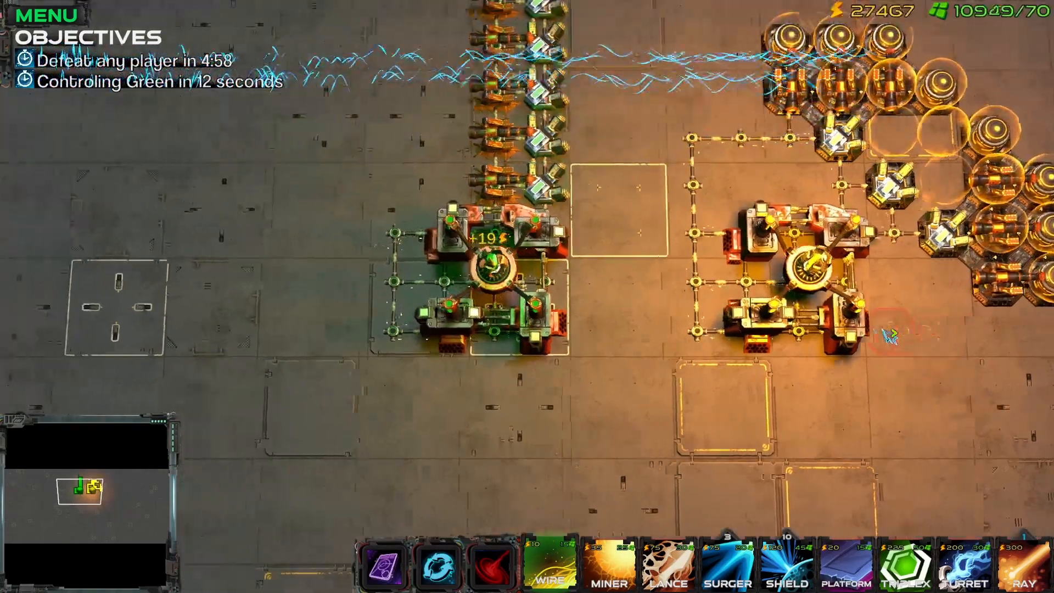
Lay a short wire beside the green base and place three Shields in a column between the two bases.
{"action": "left_click_drag", "start_coordinate": [596, 235], "coordinate": [644, 236]}
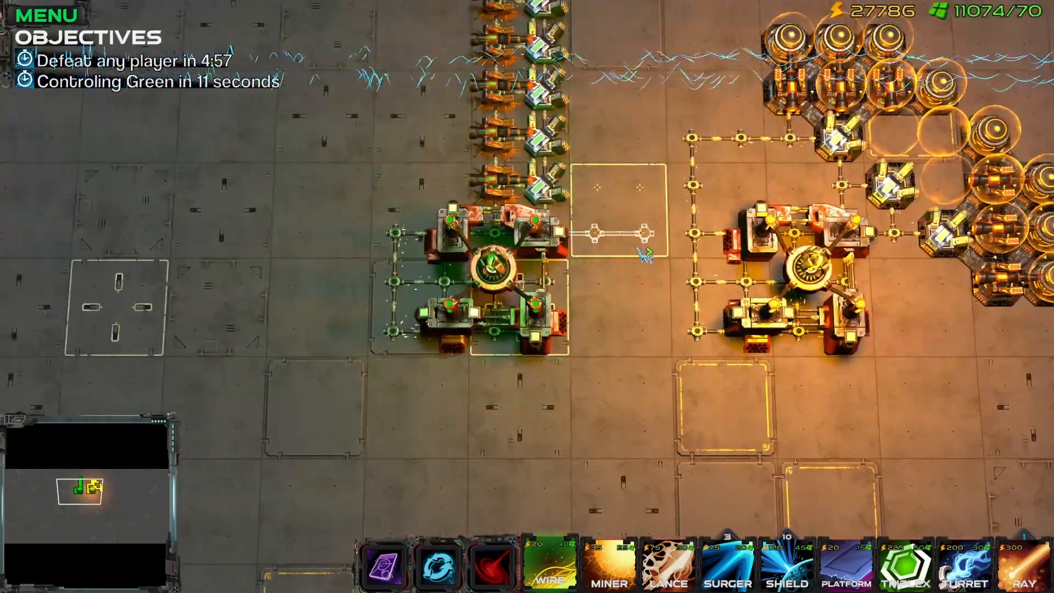
{"action": "left_click", "coordinate": [787, 560]}
{"action": "left_click", "coordinate": [645, 236]}
{"action": "left_click", "coordinate": [647, 282]}
{"action": "left_click", "coordinate": [648, 331]}
{"action": "key", "text": "1"}
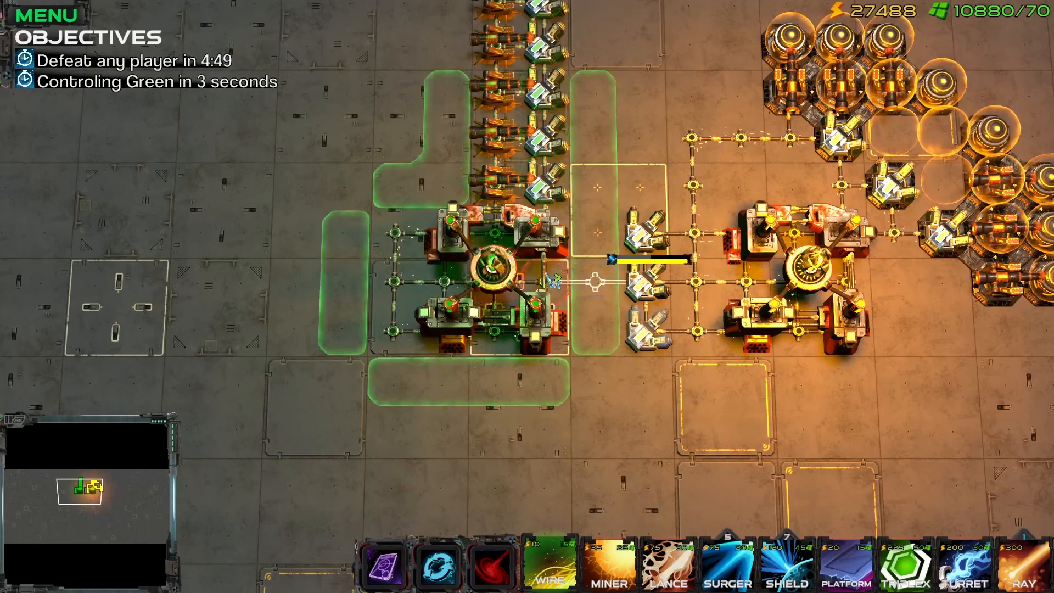
Place Platforms beneath the green HQ and its surrounding buildings.
{"action": "key", "text": "w"}
{"action": "left_click", "coordinate": [858, 561]}
{"action": "key", "text": "d"}
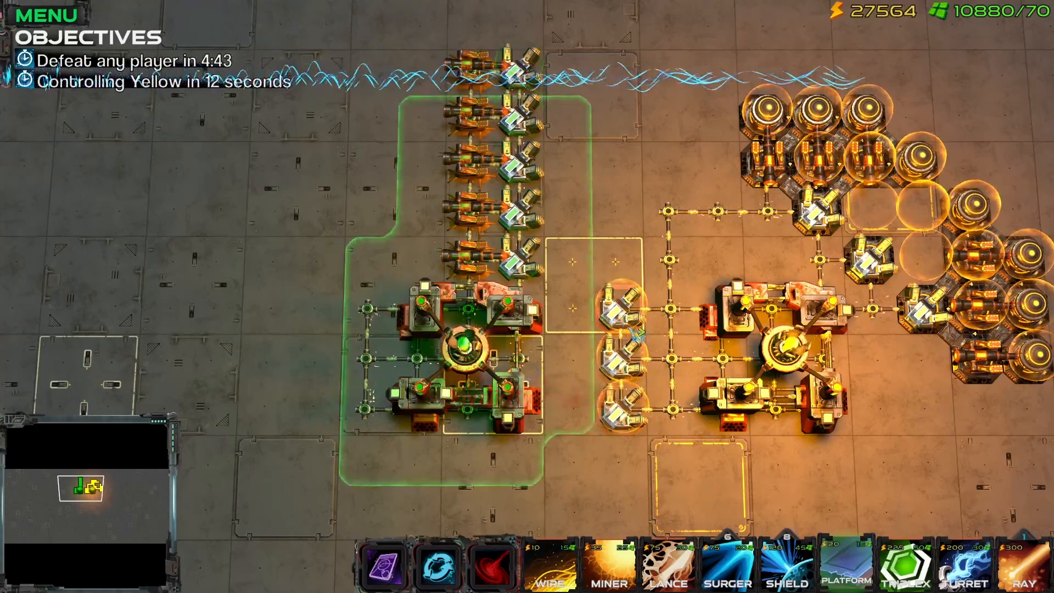
{"action": "key", "text": "w"}
{"action": "key", "text": "s"}
{"action": "key", "text": "a"}
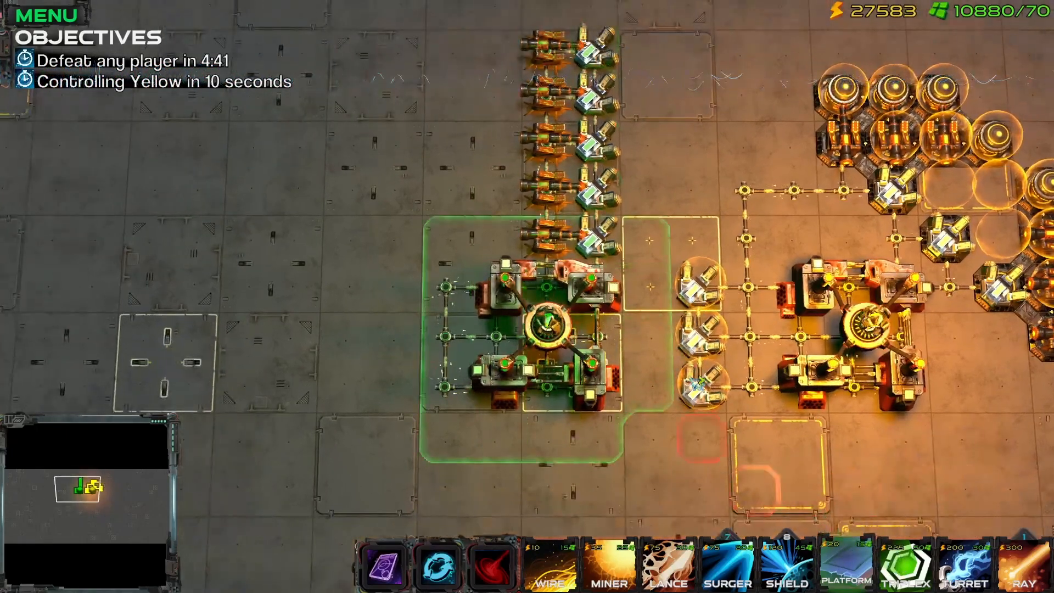
{"action": "left_click", "coordinate": [668, 562]}
{"action": "key", "text": "w"}
{"action": "key", "text": "a"}
{"action": "left_click", "coordinate": [846, 563]}
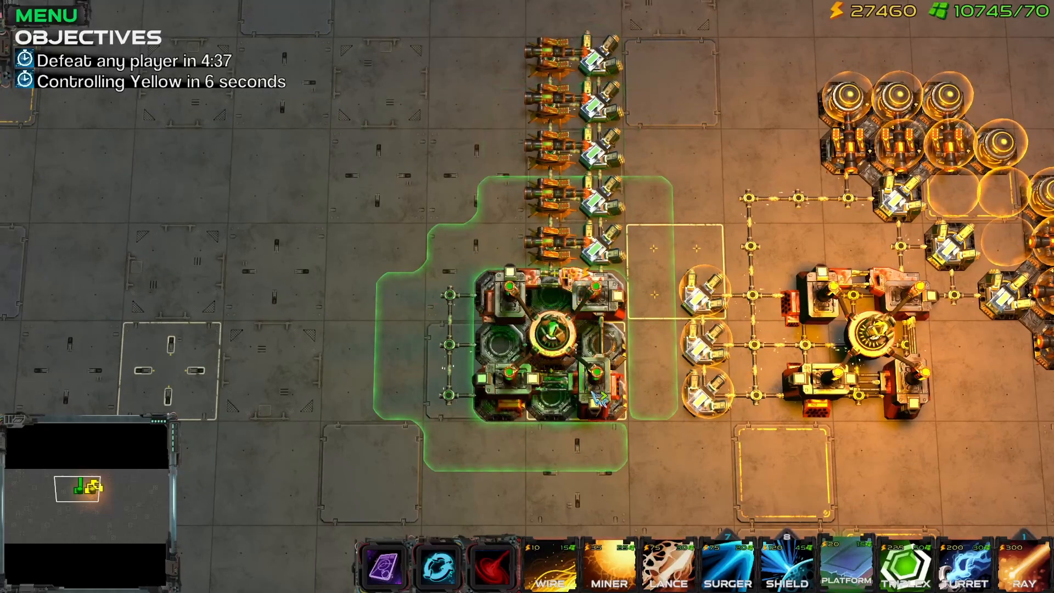
Lay a Wire line down from the yellow base and across until it runs beneath the green base.
{"action": "left_click", "coordinate": [668, 562]}
{"action": "key", "text": "d"}
{"action": "key", "text": "s"}
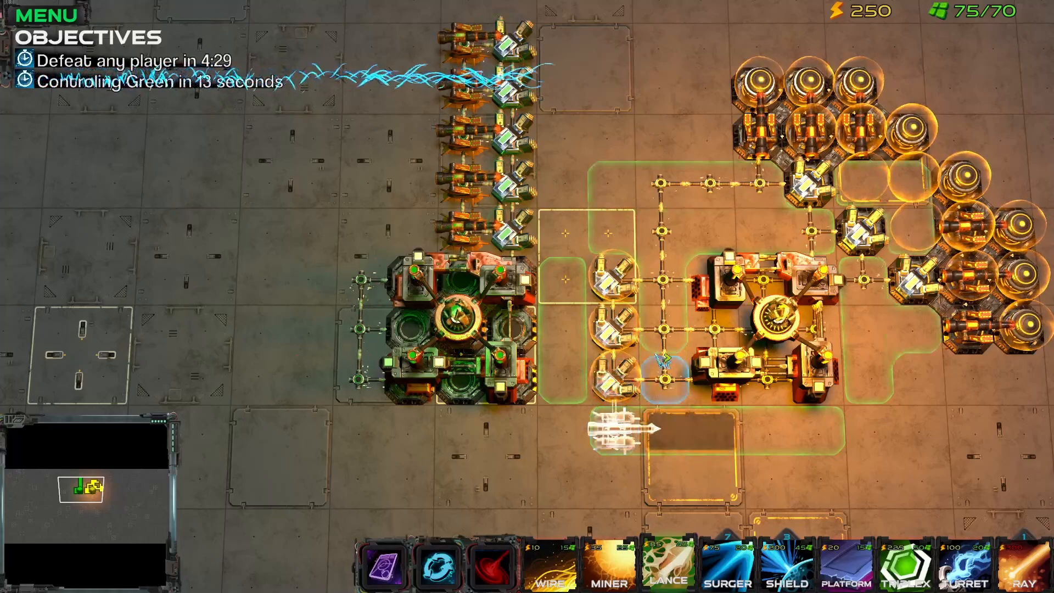
{"action": "key", "text": "4"}
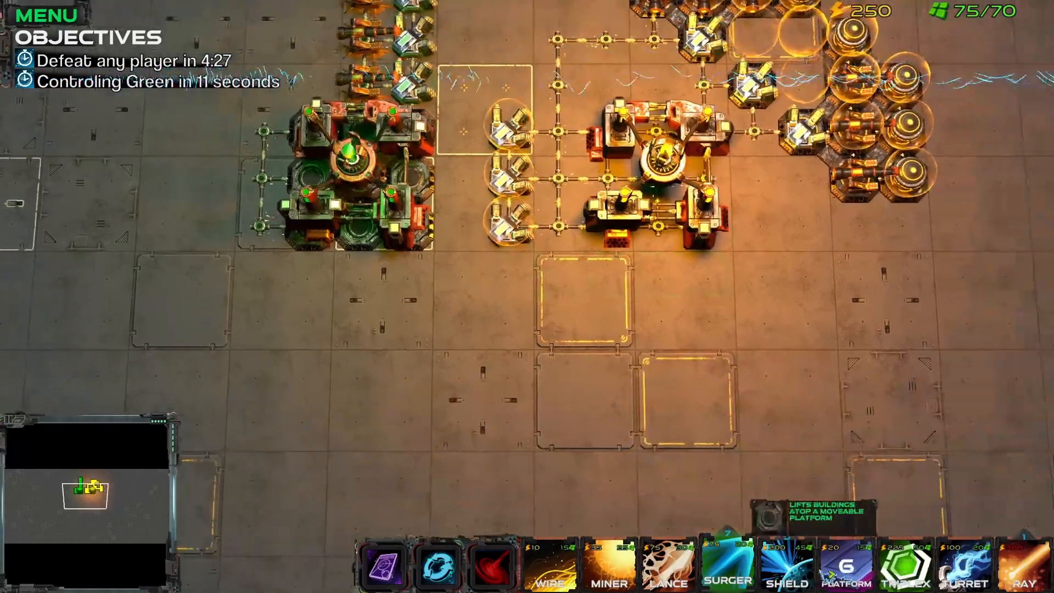
{"action": "left_click", "coordinate": [787, 563]}
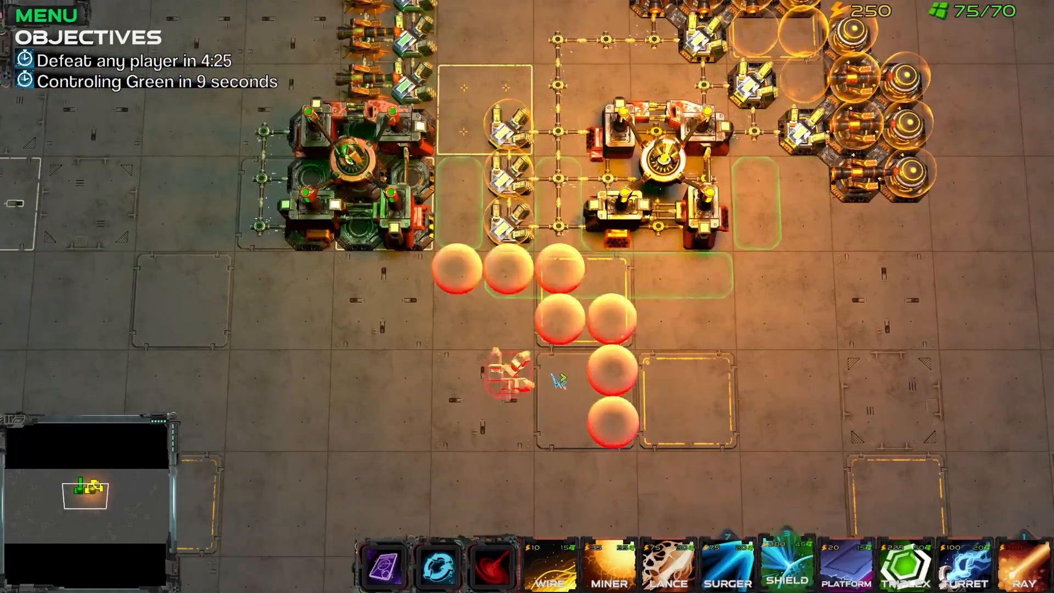
{"action": "key", "text": "1"}
{"action": "left_click", "coordinate": [598, 470]}
{"action": "left_click", "coordinate": [309, 432]}
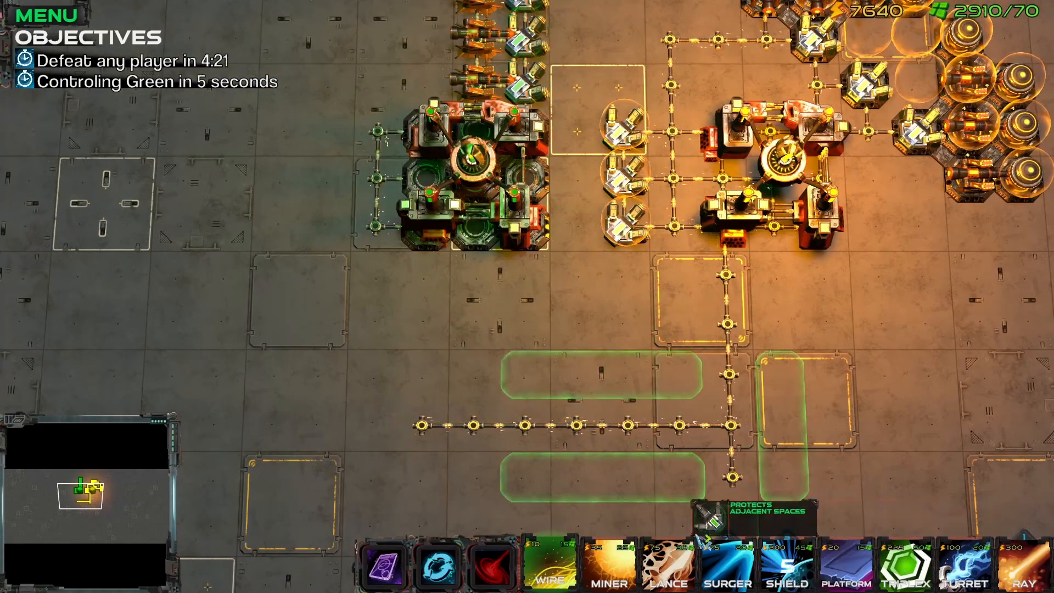
Place two Shields at the end of the new wire and surround them with Platforms below the green base.
{"action": "left_click", "coordinate": [787, 565]}
{"action": "left_click", "coordinate": [474, 426]}
{"action": "left_click", "coordinate": [426, 430]}
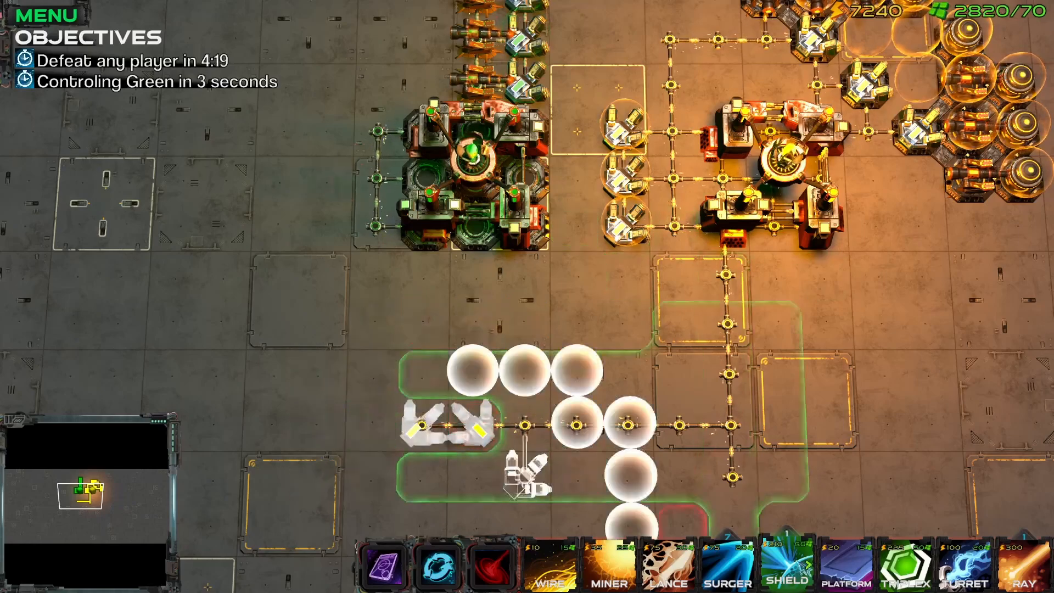
{"action": "left_click", "coordinate": [845, 565]}
{"action": "left_click_drag", "start_coordinate": [376, 326], "coordinate": [524, 519]}
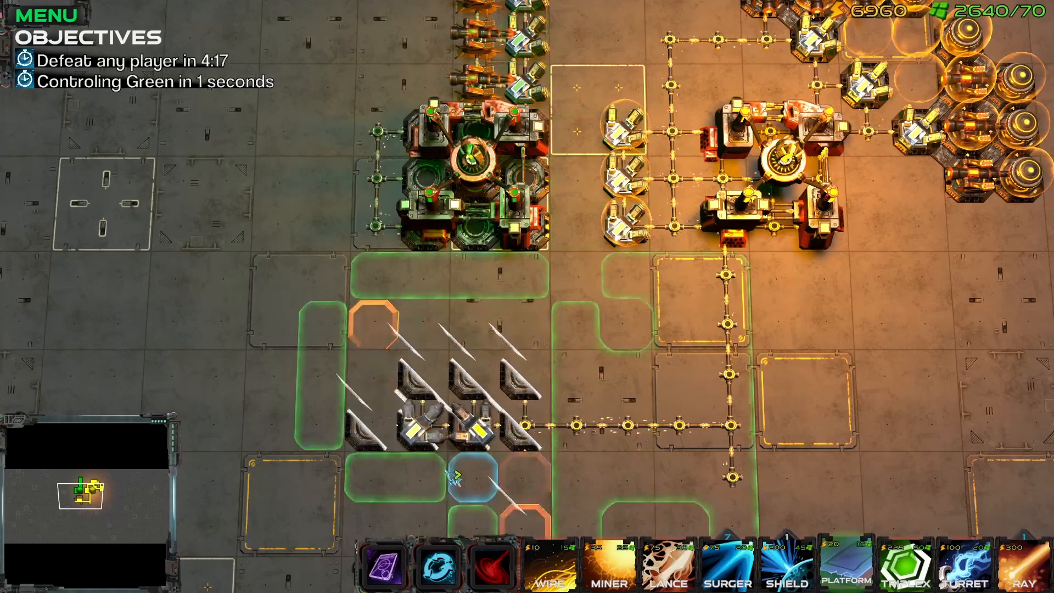
{"action": "left_click", "coordinate": [377, 476]}
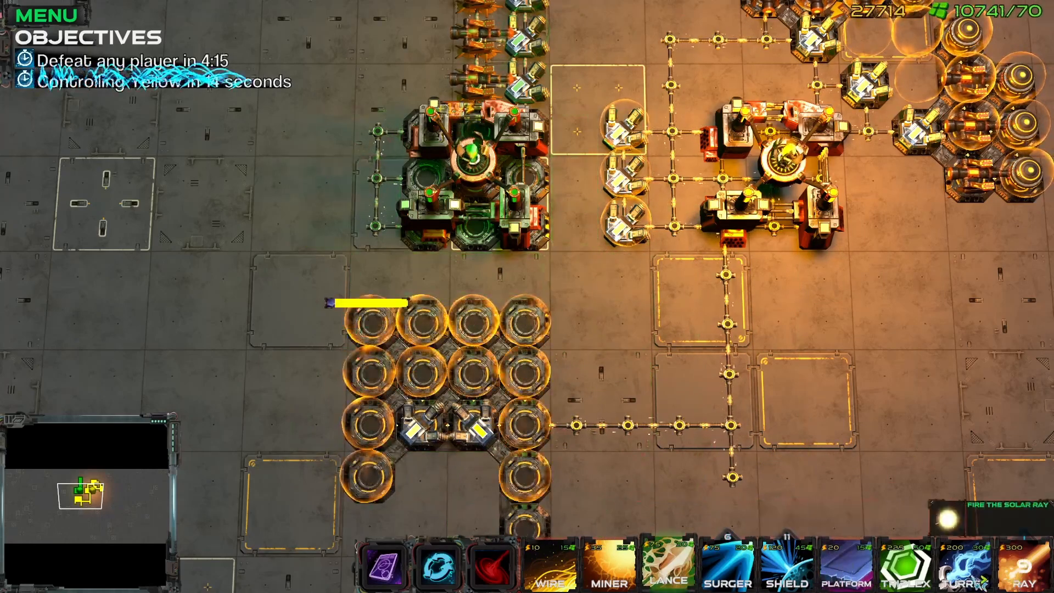
Place Turrets on the new Platforms and Surgers behind the two Shields to push the formation toward the green HQ.
{"action": "left_click", "coordinate": [965, 565]}
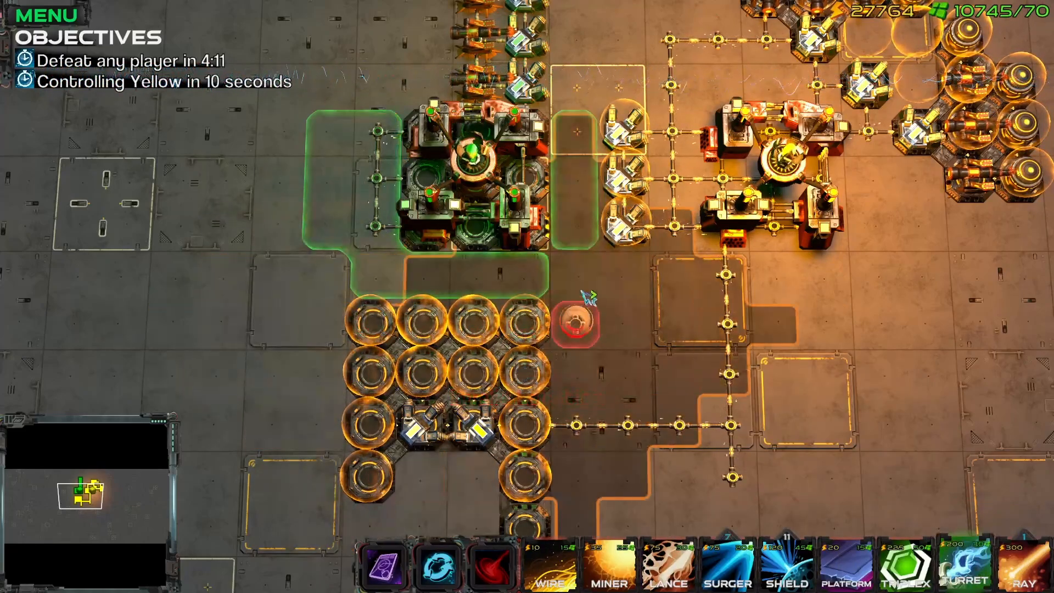
{"action": "middle_click_drag", "start_coordinate": [592, 313], "coordinate": [612, 366]}
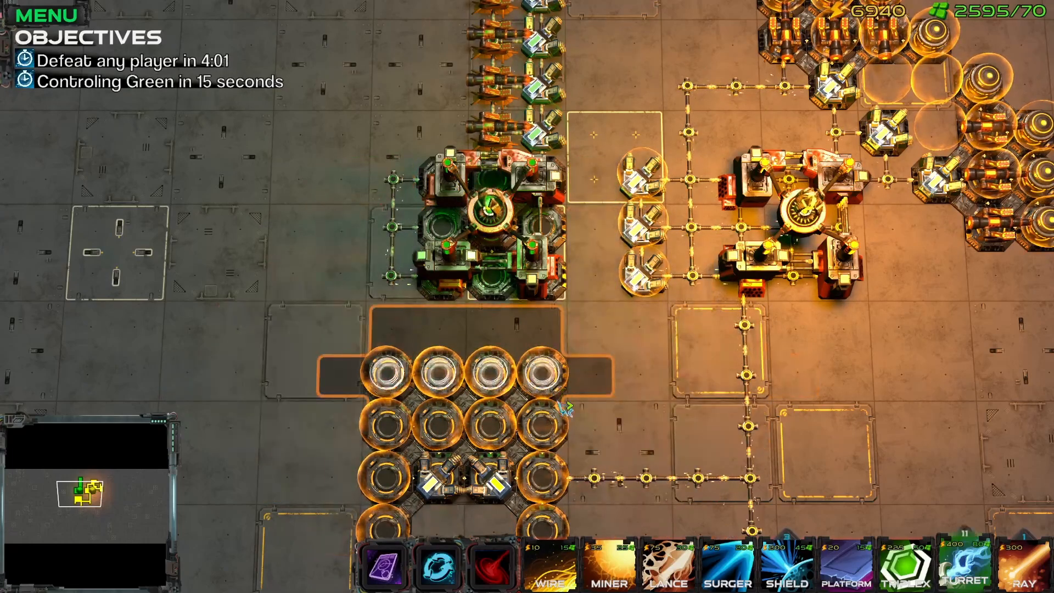
{"action": "left_click", "coordinate": [507, 519]}
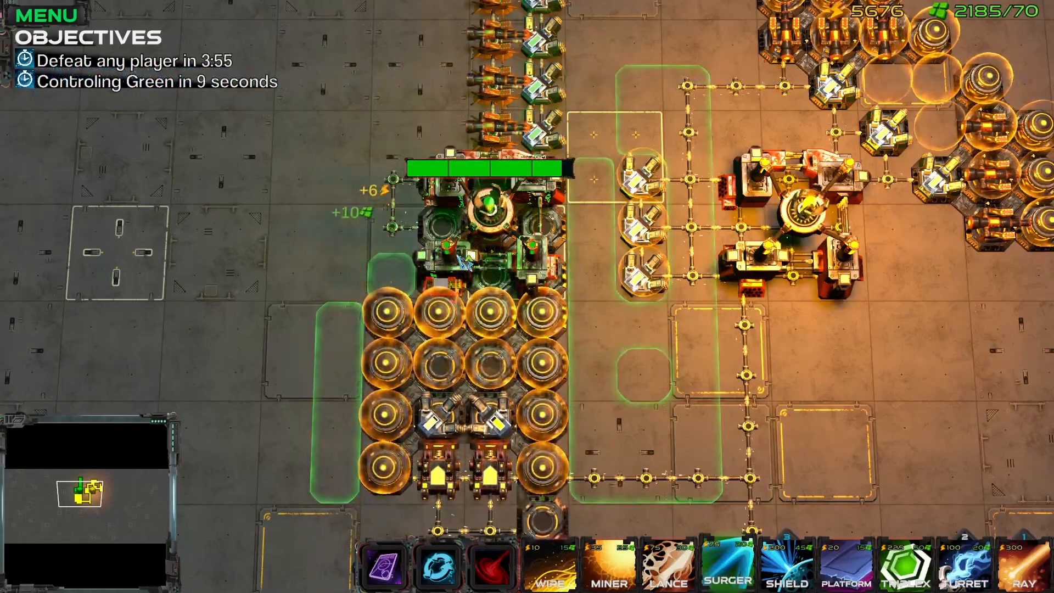
Inspect the stats of a yellow Turret and the green HQ while the formation attacks.
{"action": "right_click", "coordinate": [496, 331]}
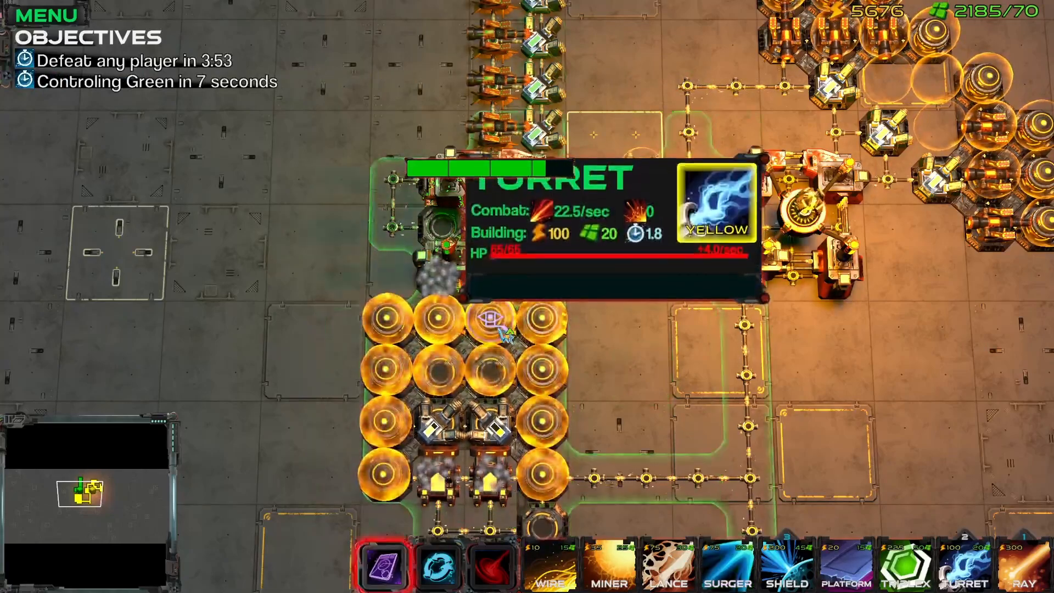
{"action": "right_click", "coordinate": [500, 330]}
{"action": "right_click", "coordinate": [498, 425]}
{"action": "right_click", "coordinate": [568, 476]}
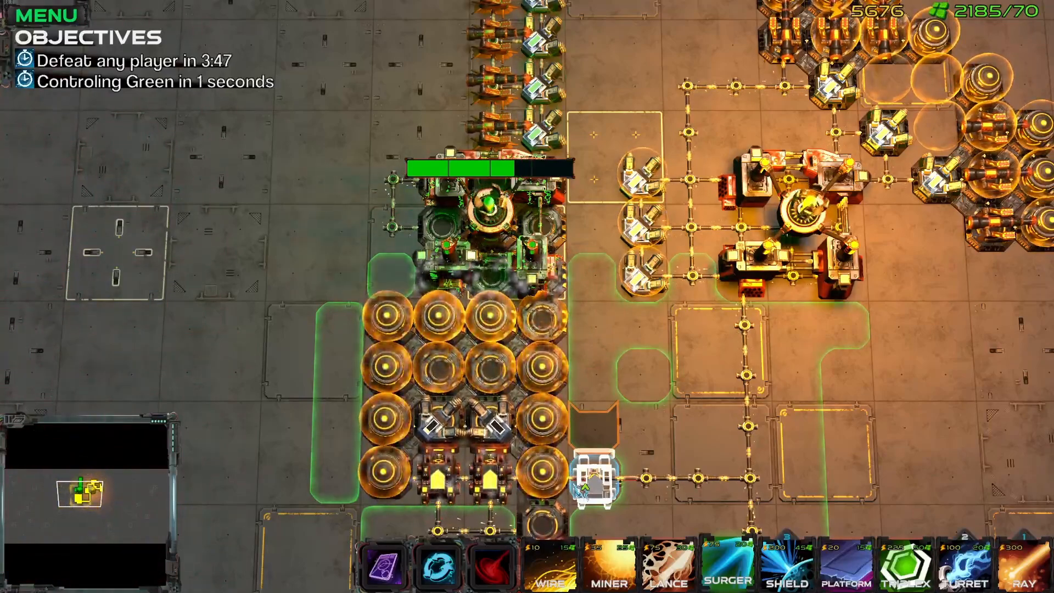
{"action": "left_click", "coordinate": [543, 319]}
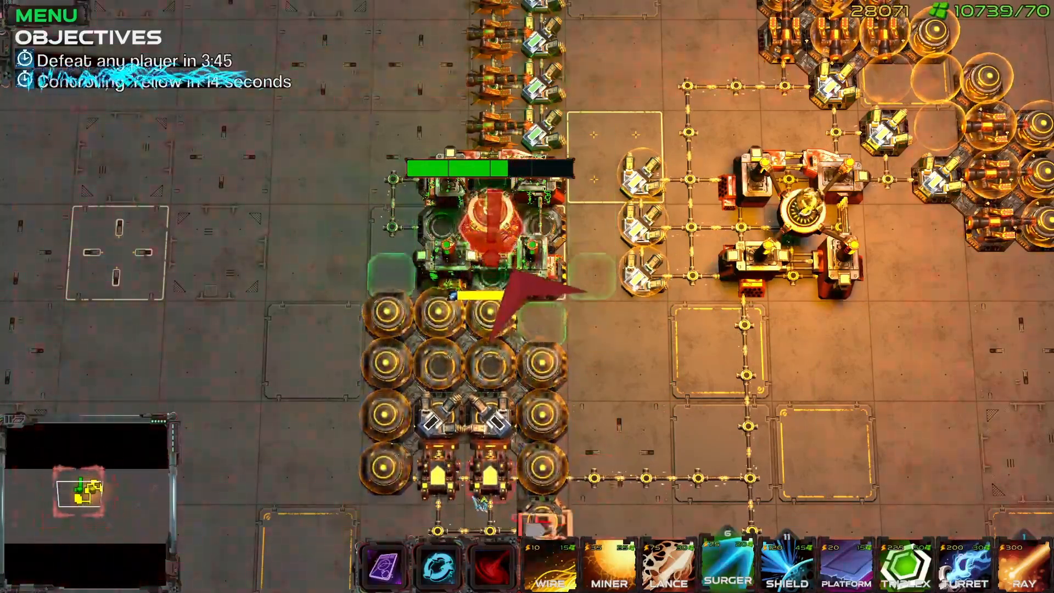
{"action": "key", "text": "w"}
{"action": "left_click", "coordinate": [653, 497]}
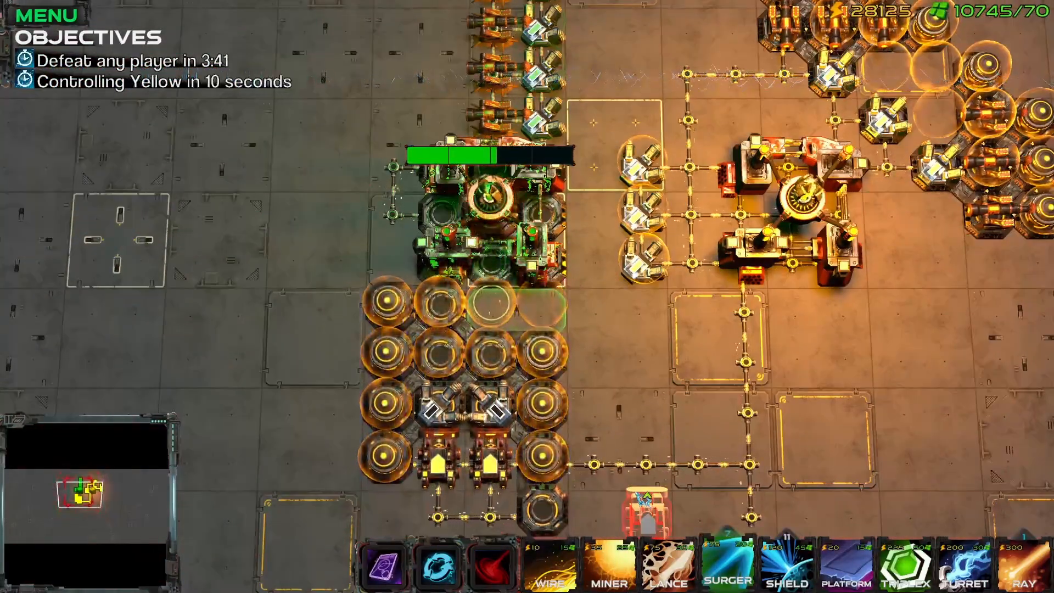
{"action": "right_click", "coordinate": [537, 291]}
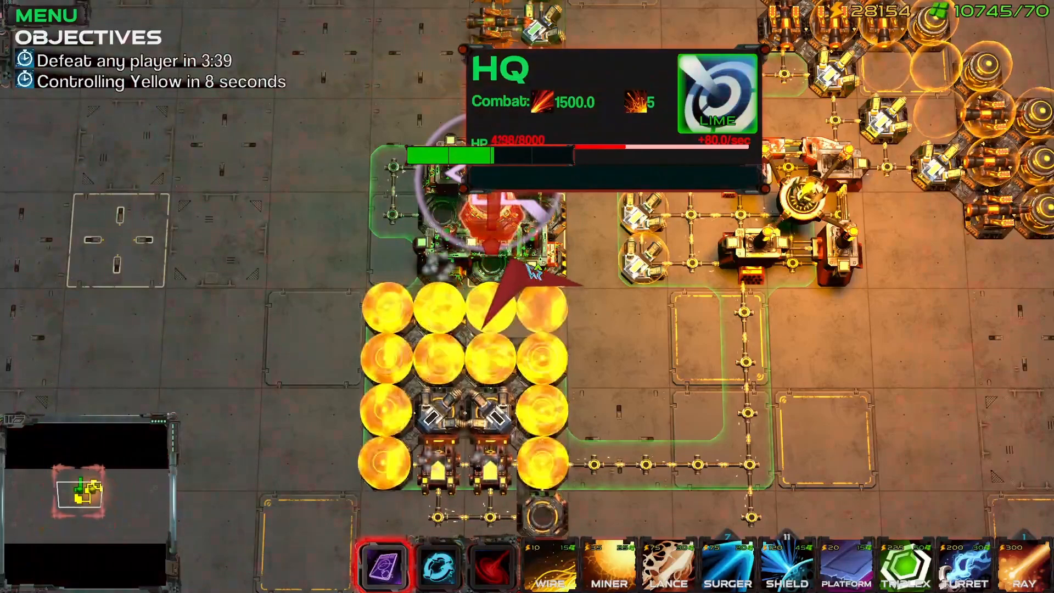
Place a Surger below the formation's outer Platform column to push it farther up into the green base.
{"action": "key", "text": "4"}
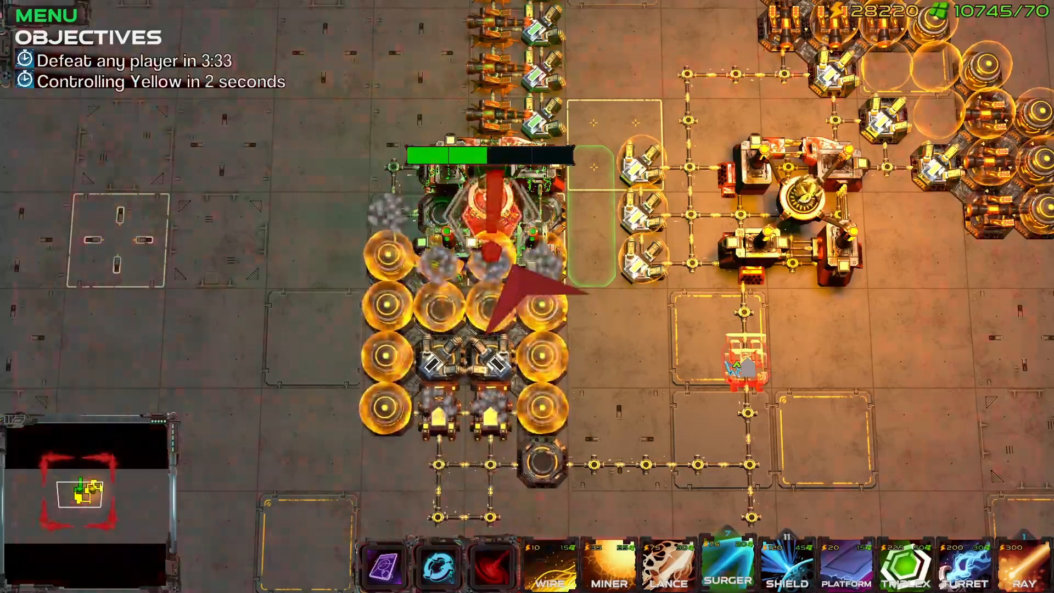
{"action": "key", "text": "r"}
{"action": "key", "text": "r"}
{"action": "key", "text": "4"}
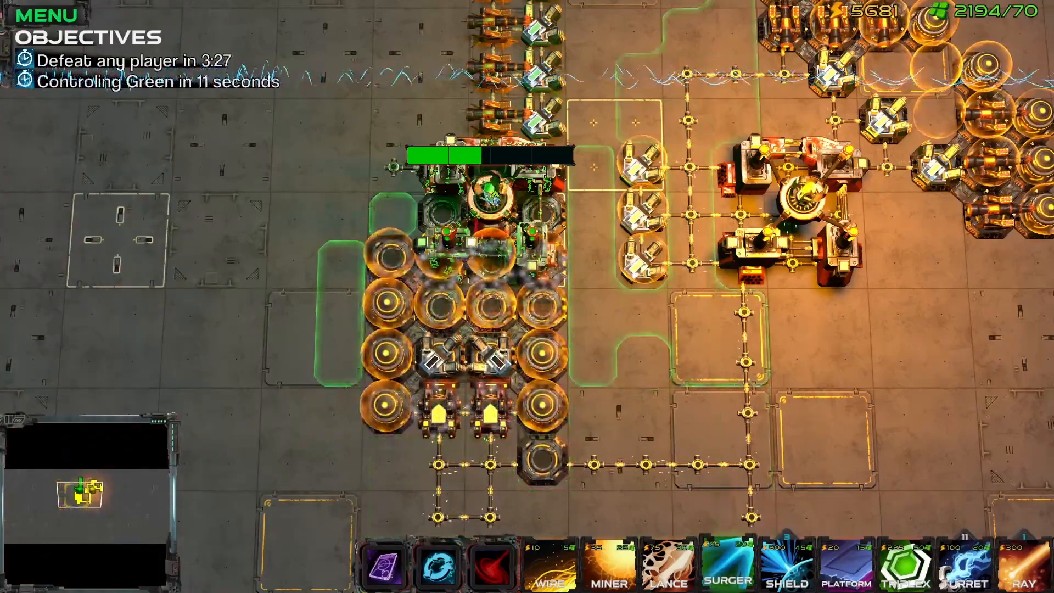
{"action": "left_click", "coordinate": [541, 462]}
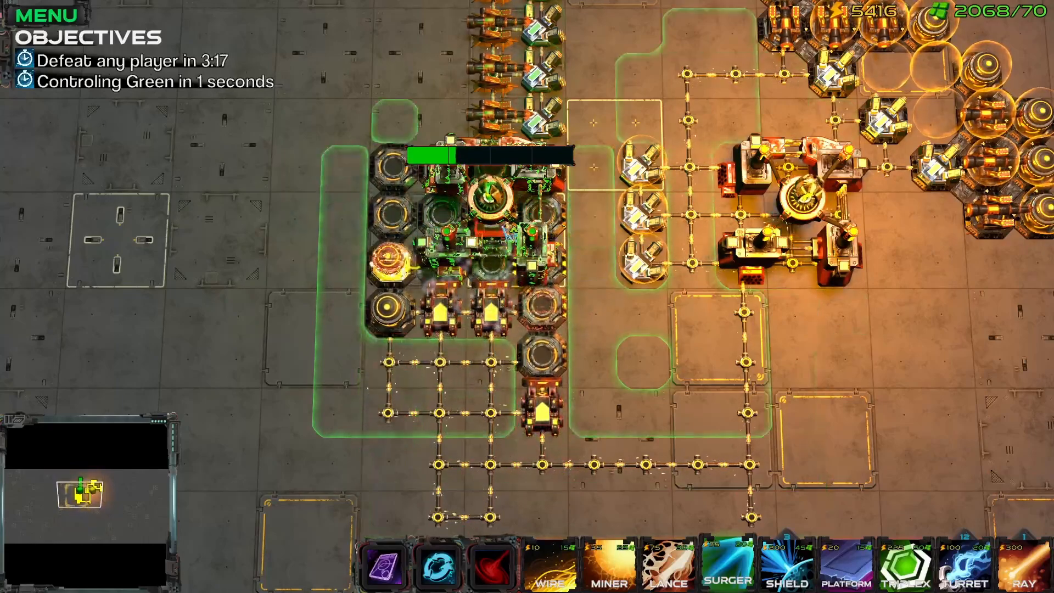
{"action": "key", "text": "4"}
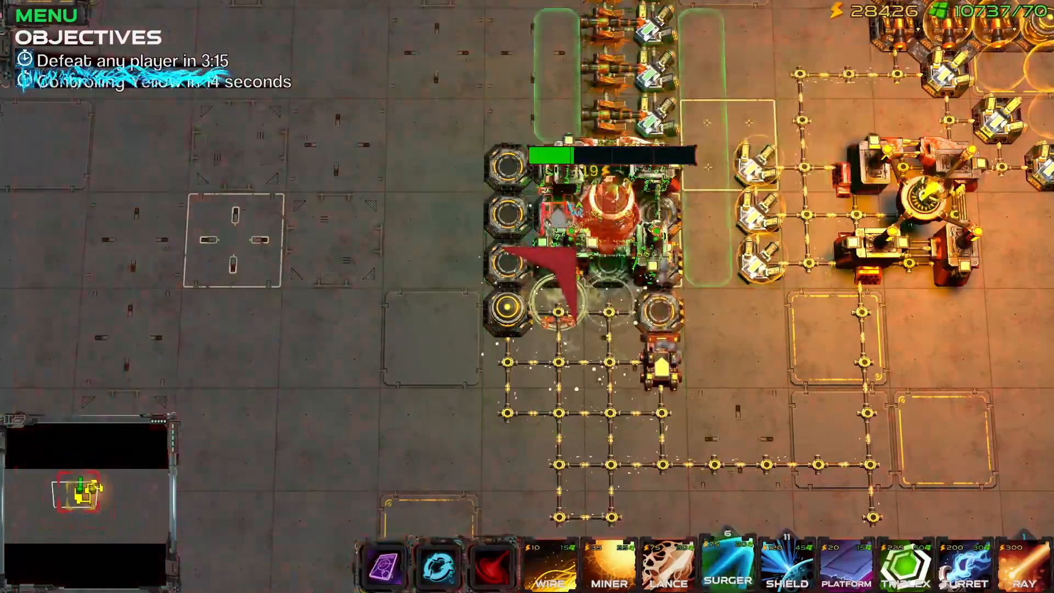
Inspect the green HQ's health and combat stats after the Turret attack.
{"action": "right_click", "coordinate": [612, 200]}
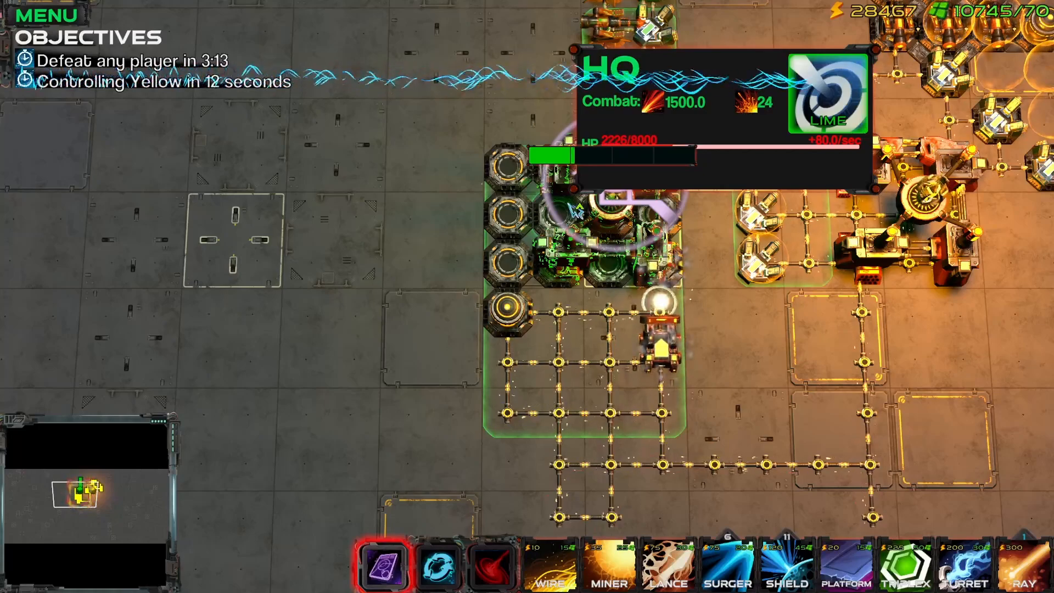
{"action": "key", "text": "4"}
{"action": "key", "text": "d"}
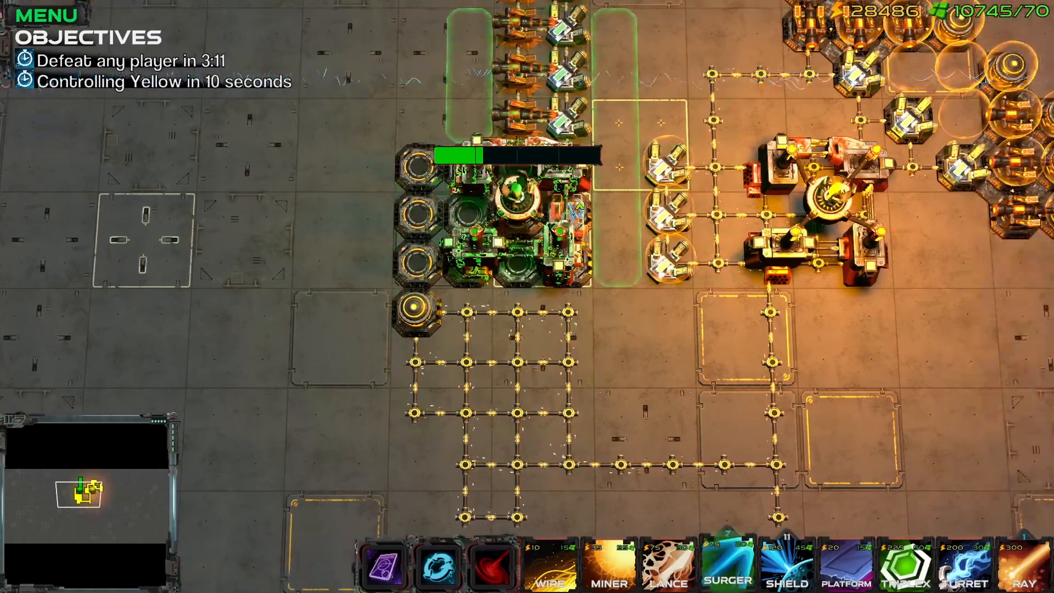
{"action": "right_click", "coordinate": [488, 241]}
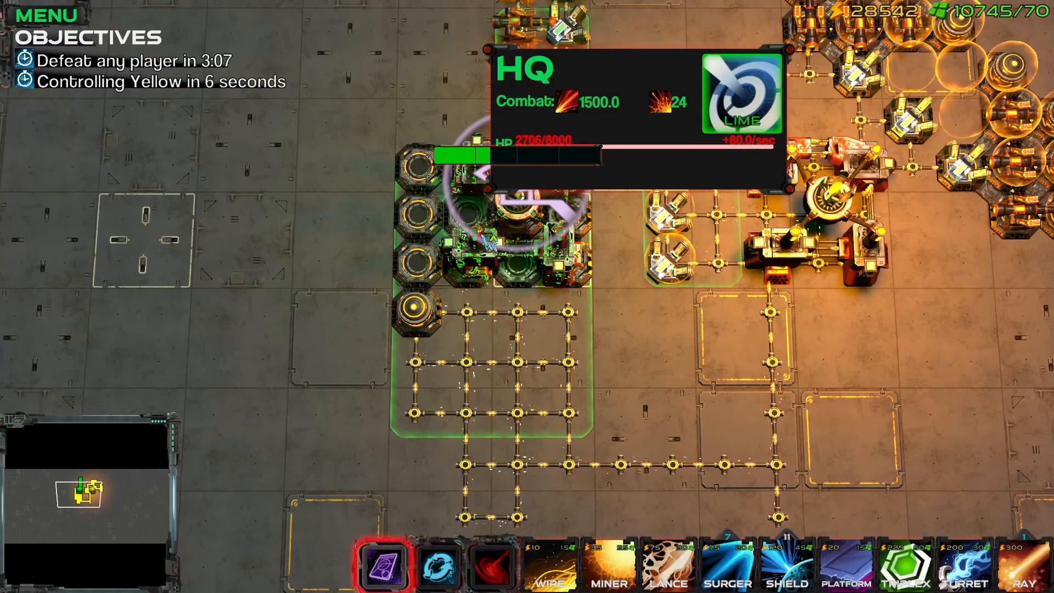
{"action": "key", "text": "4"}
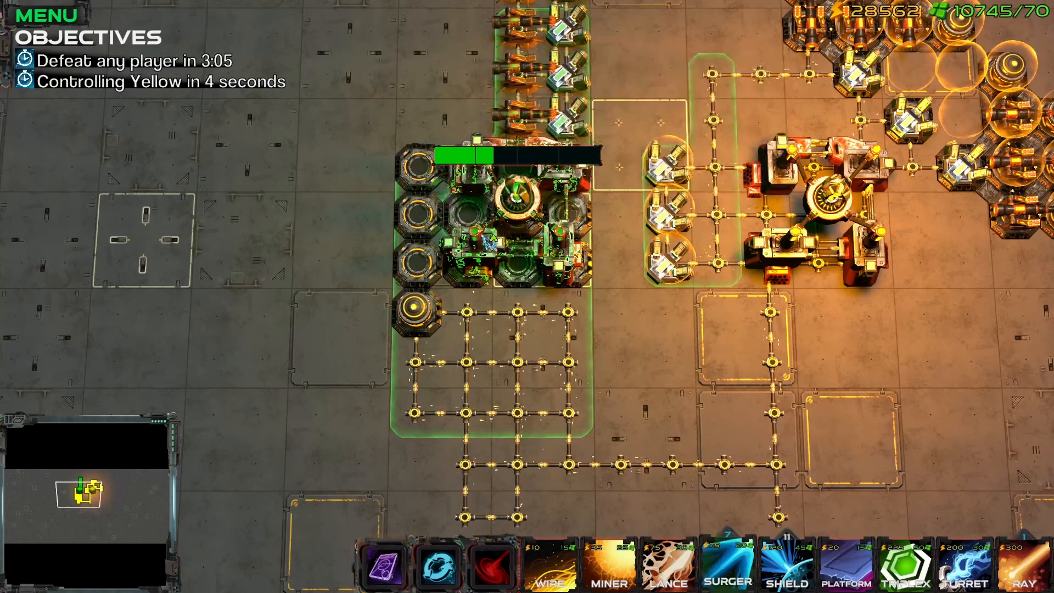
{"action": "right_click", "coordinate": [409, 324]}
{"action": "key", "text": "4"}
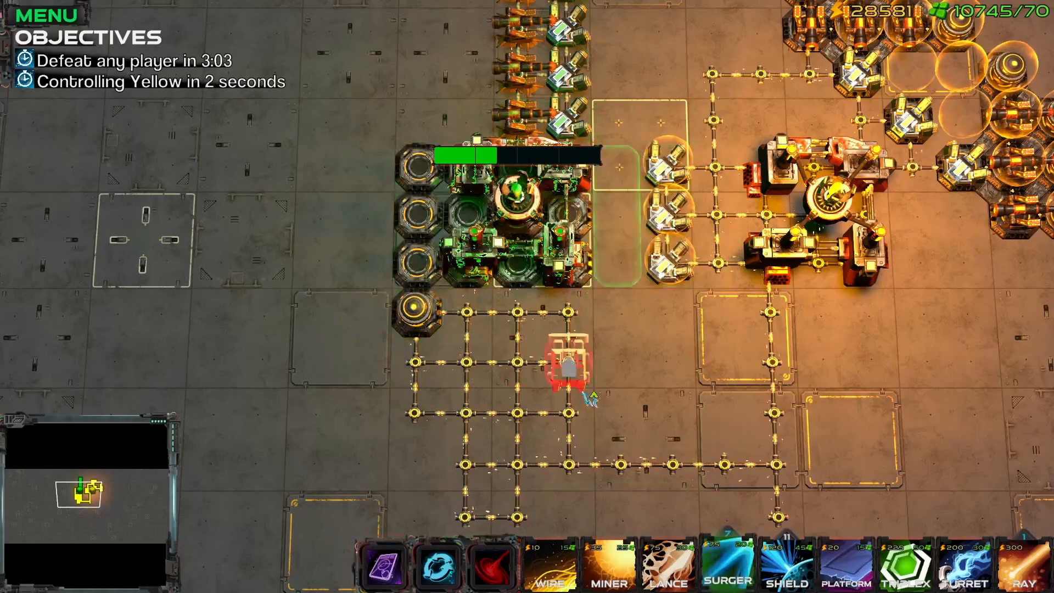
Survey the yellow and green bases and recheck the green HQ's health and regeneration.
{"action": "key", "text": "w"}
{"action": "right_click", "coordinate": [863, 83]}
{"action": "key", "text": "w"}
{"action": "key", "text": "d"}
{"action": "key", "text": "4"}
{"action": "right_click", "coordinate": [788, 205]}
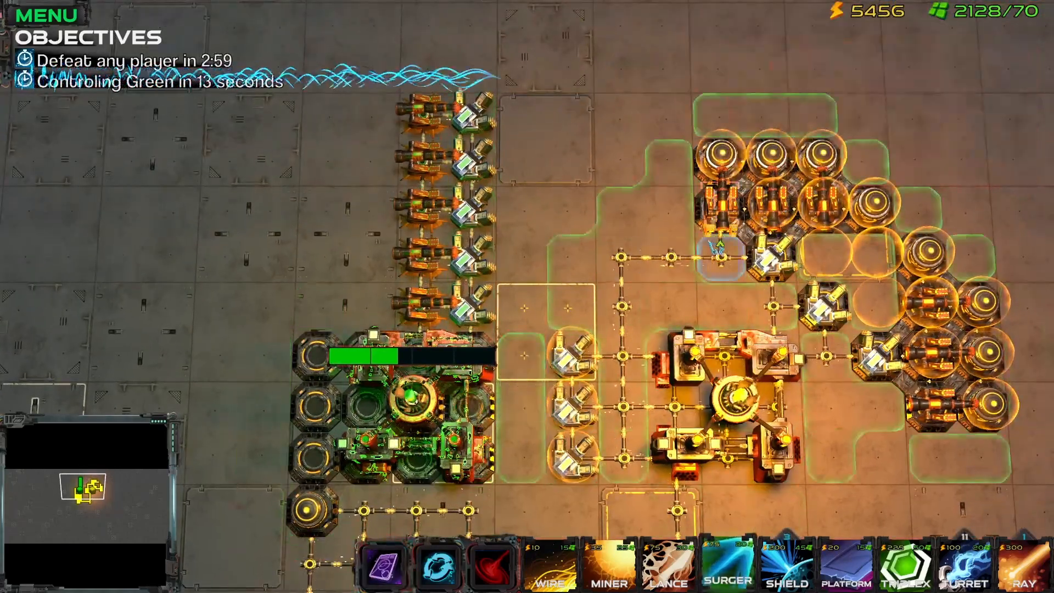
{"action": "key", "text": "q"}
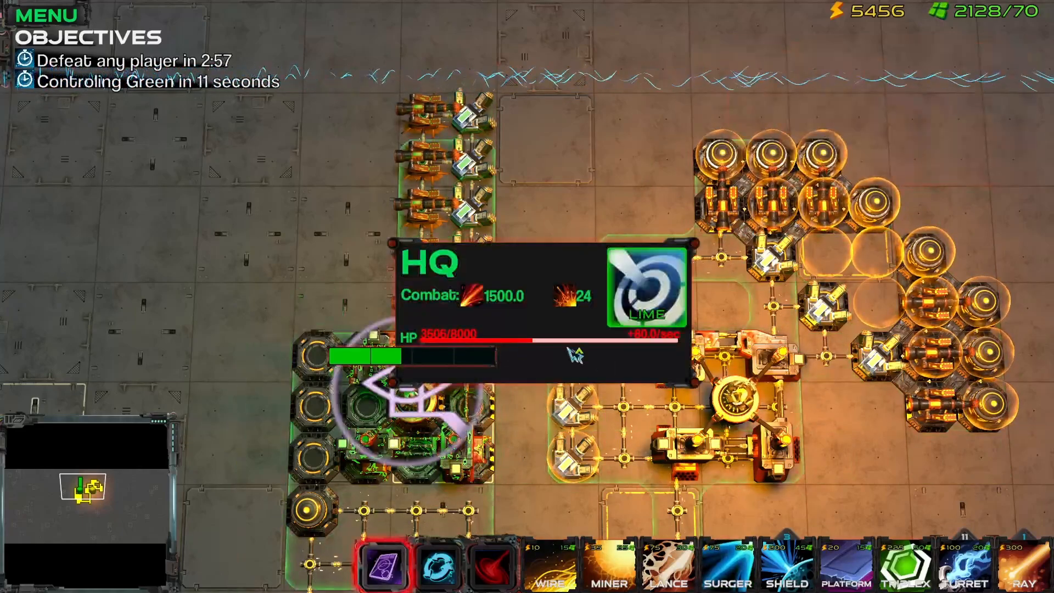
{"action": "key", "text": "q"}
{"action": "key", "text": "q"}
{"action": "key", "text": "q"}
{"action": "middle_click_drag", "start_coordinate": [493, 429], "coordinate": [487, 389]}
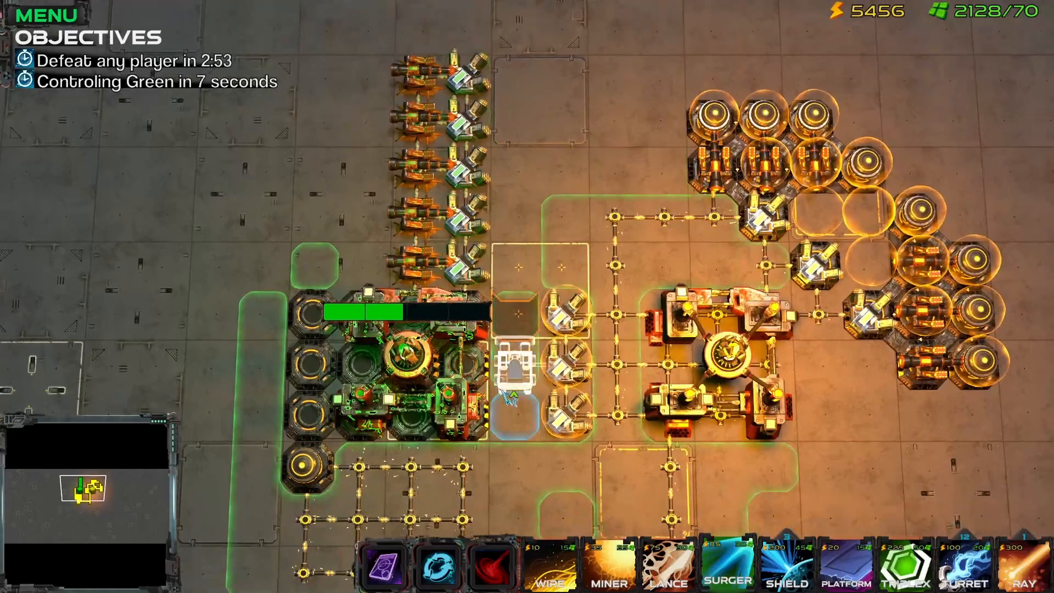
{"action": "middle_click_drag", "start_coordinate": [564, 465], "coordinate": [648, 353]}
{"action": "middle_click_drag", "start_coordinate": [644, 392], "coordinate": [614, 399]}
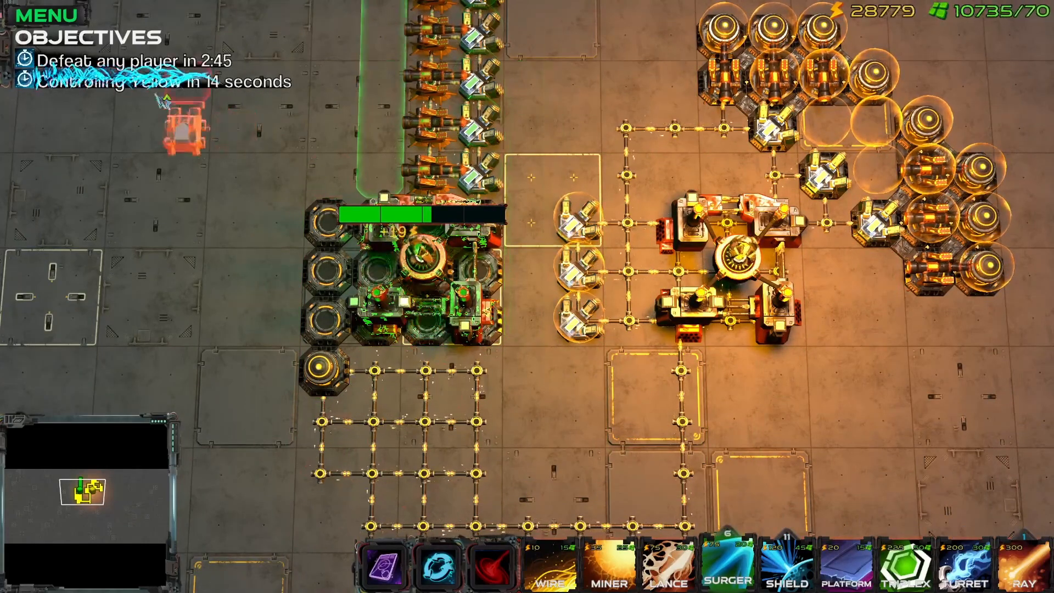
End the playtest and open the Green HQ action modifier in the map data.
{"action": "key", "text": "Escape"}
{"action": "left_click", "coordinate": [501, 263]}
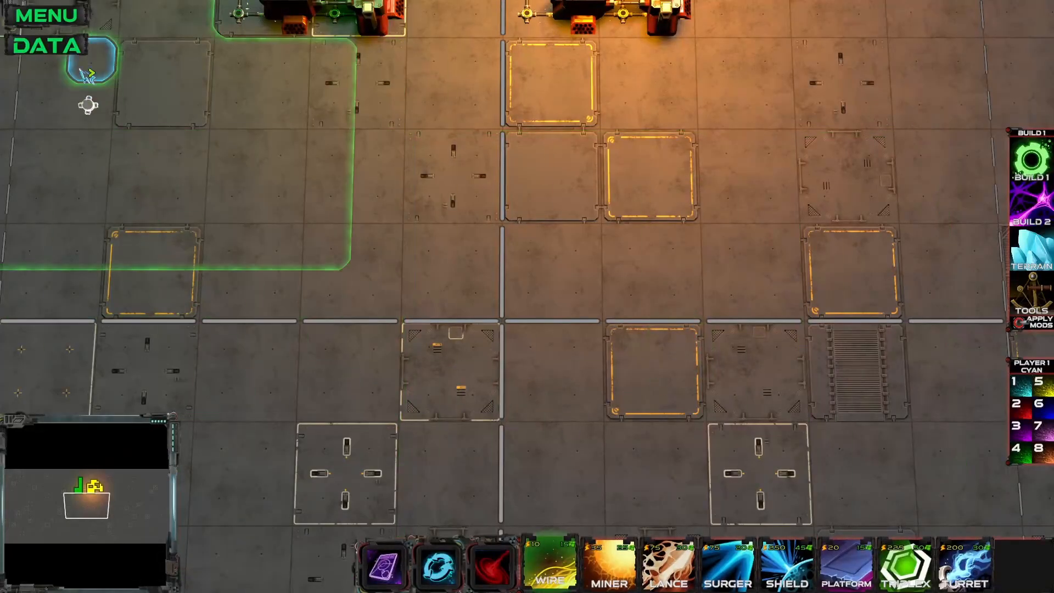
{"action": "left_click", "coordinate": [44, 46]}
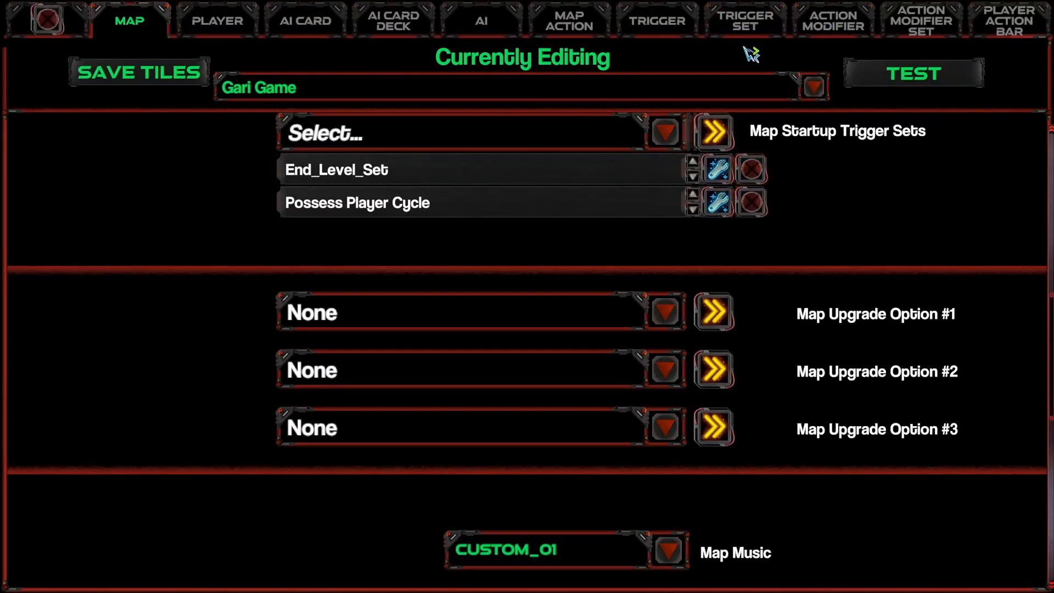
{"action": "left_click", "coordinate": [850, 28]}
{"action": "left_click", "coordinate": [463, 91]}
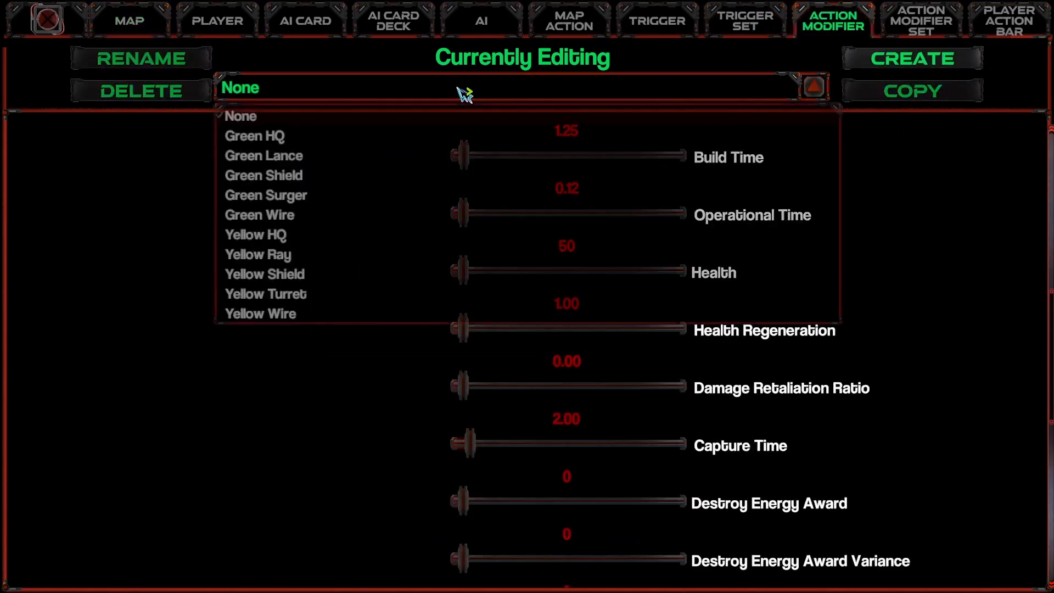
{"action": "left_click", "coordinate": [264, 137]}
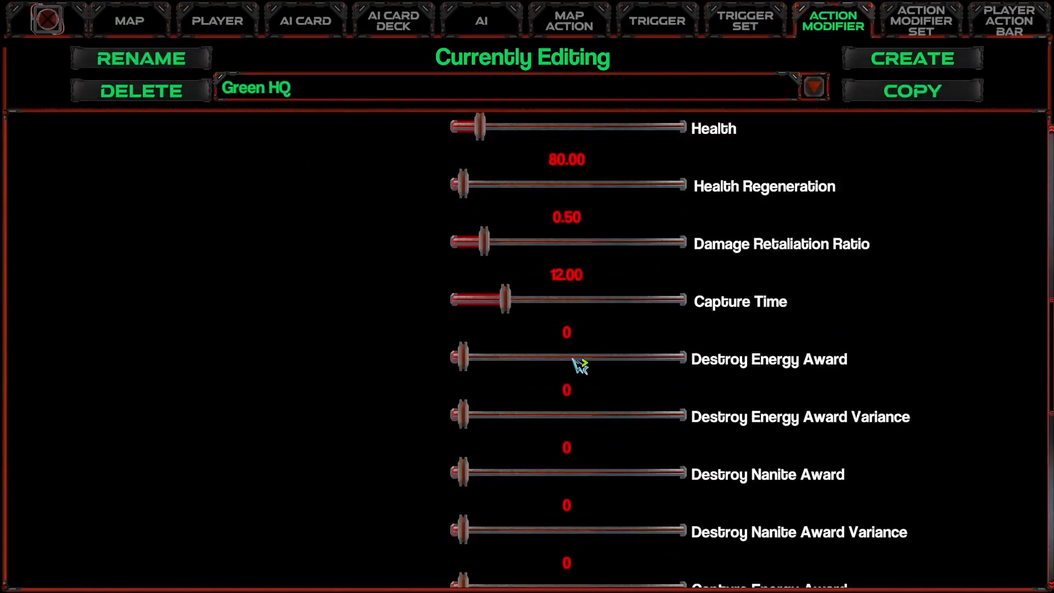
Set the Green HQ modifier's Health Regeneration to 160.
{"action": "scroll", "coordinate": [580, 365], "scroll_direction": "up", "scroll_amount": 1}
{"action": "left_click", "coordinate": [578, 201]}
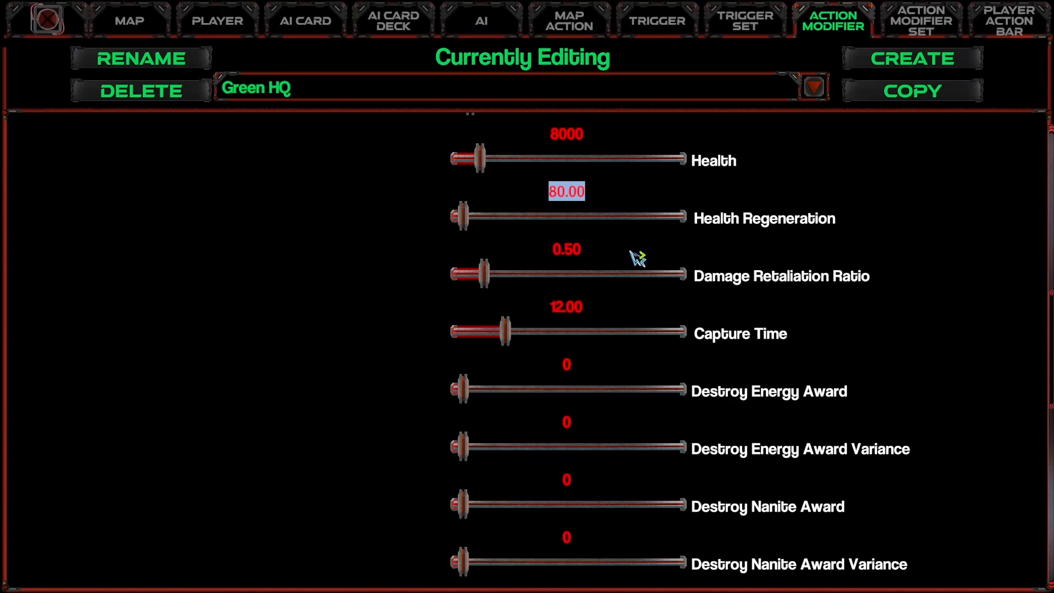
{"action": "type", "text": "160"}
{"action": "key", "text": "Return"}
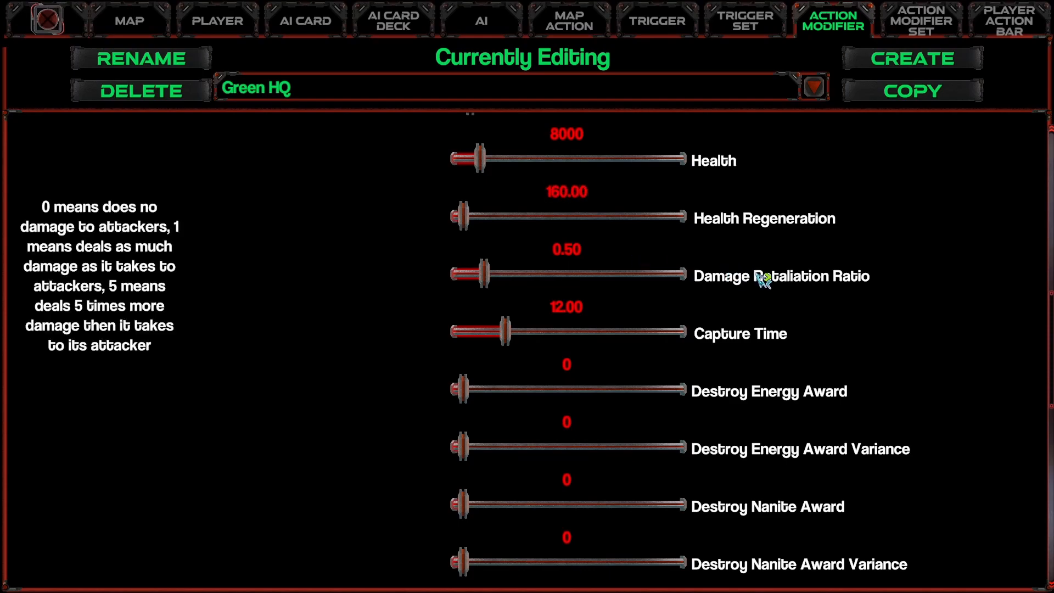
Set the Green HQ modifier's Damage Retaliation Ratio to 0.65.
{"action": "left_click", "coordinate": [572, 251]}
{"action": "left_click", "coordinate": [573, 253]}
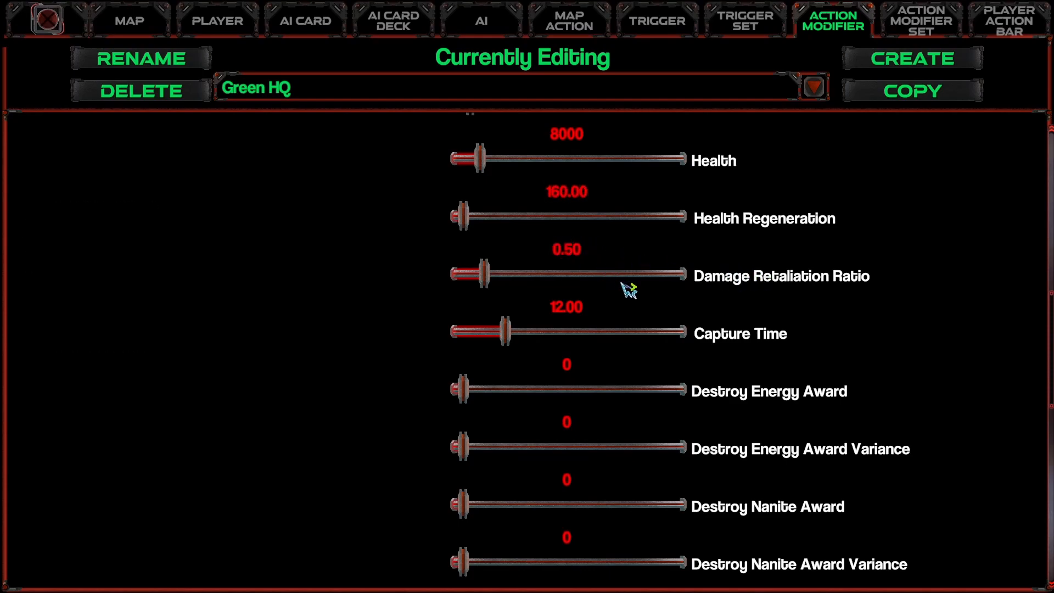
{"action": "key", "text": "BackSpace"}
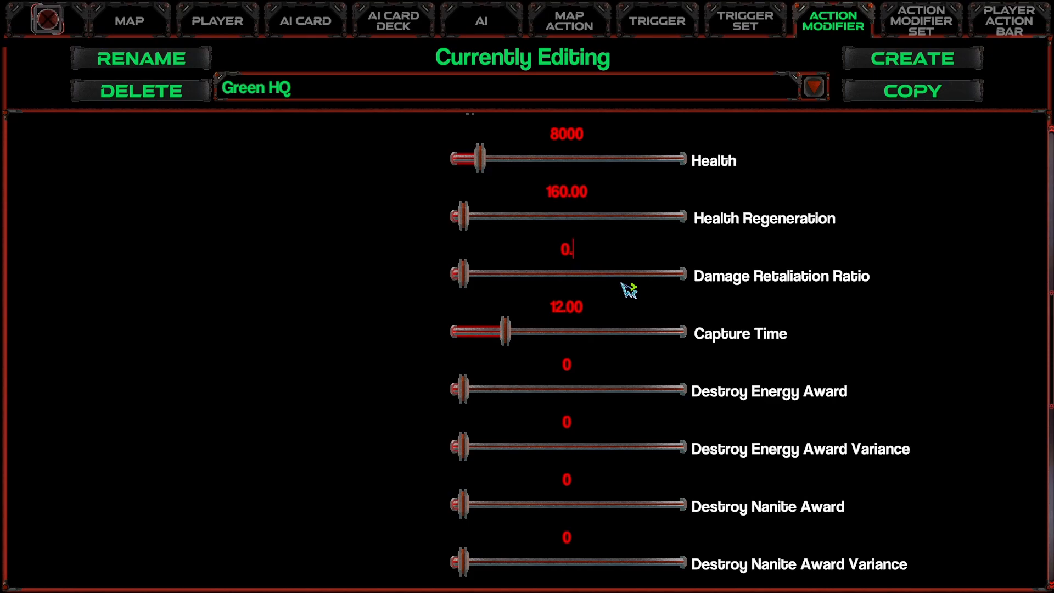
{"action": "type", "text": "65"}
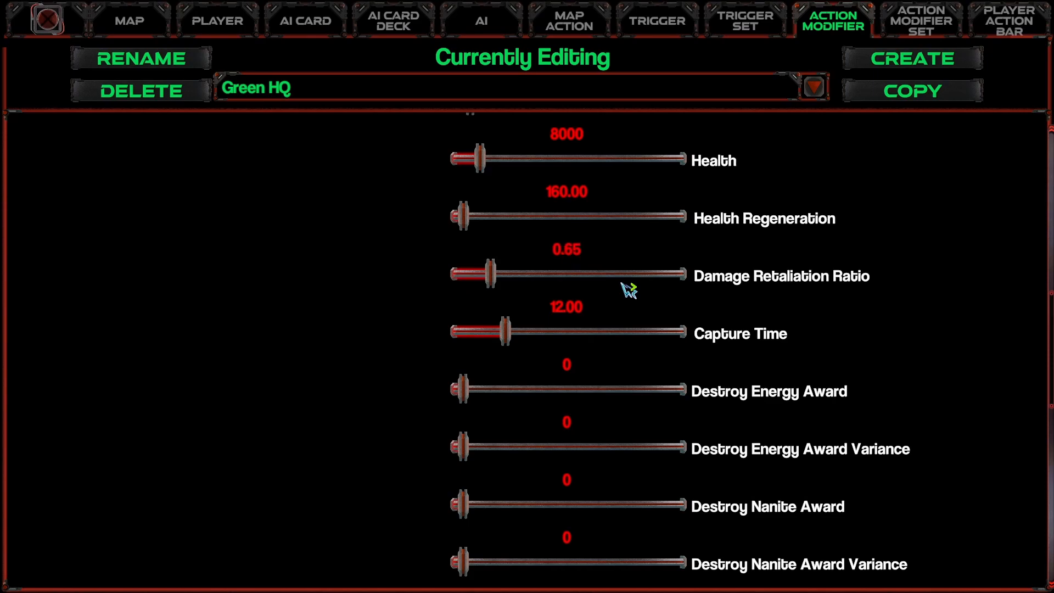
Set the Green HQ modifier's Health to 9001 and review its other values.
{"action": "scroll", "coordinate": [630, 289], "scroll_direction": "up", "scroll_amount": 2}
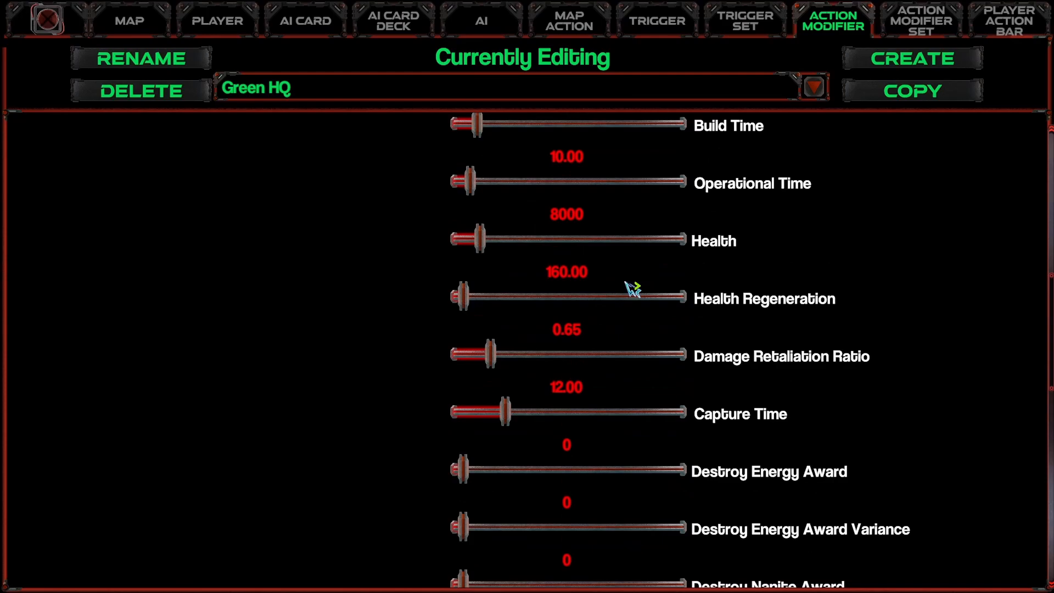
{"action": "scroll", "coordinate": [636, 271], "scroll_direction": "up", "scroll_amount": 1}
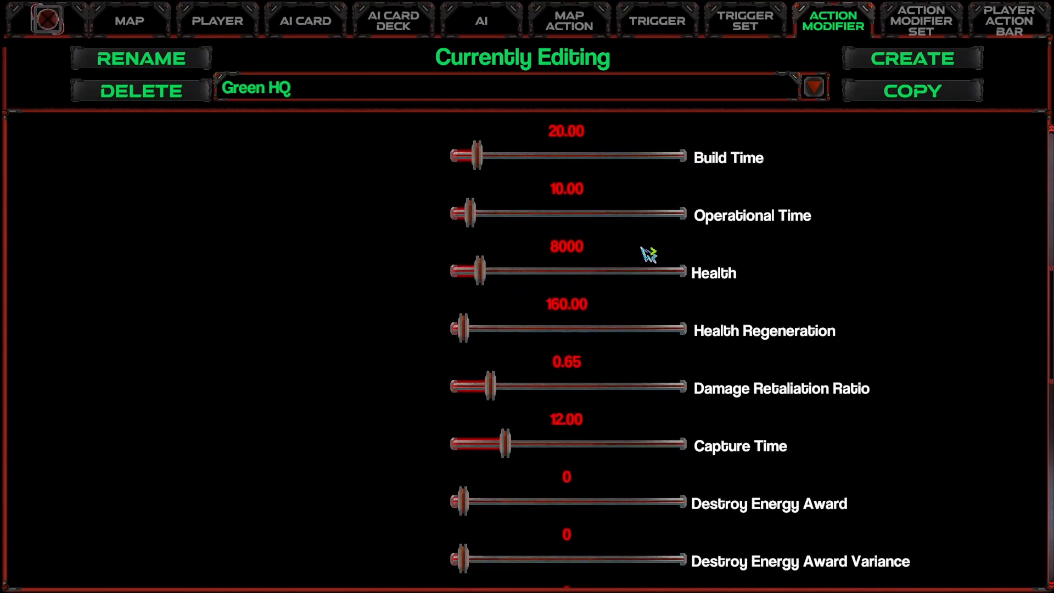
{"action": "left_click", "coordinate": [573, 253]}
{"action": "type", "text": "9001"}
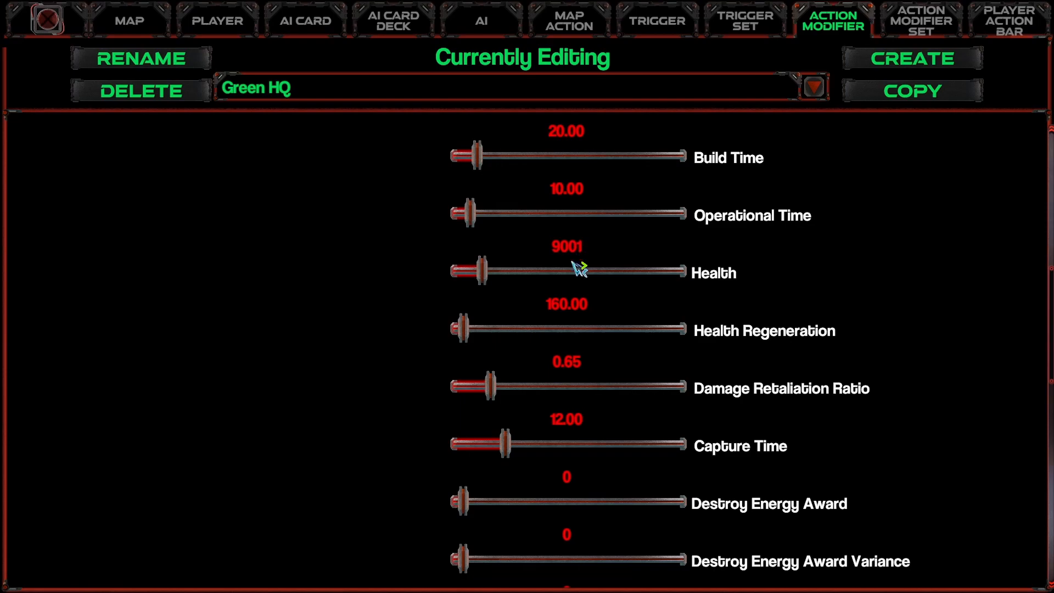
{"action": "scroll", "coordinate": [371, 331], "scroll_direction": "up", "scroll_amount": 3}
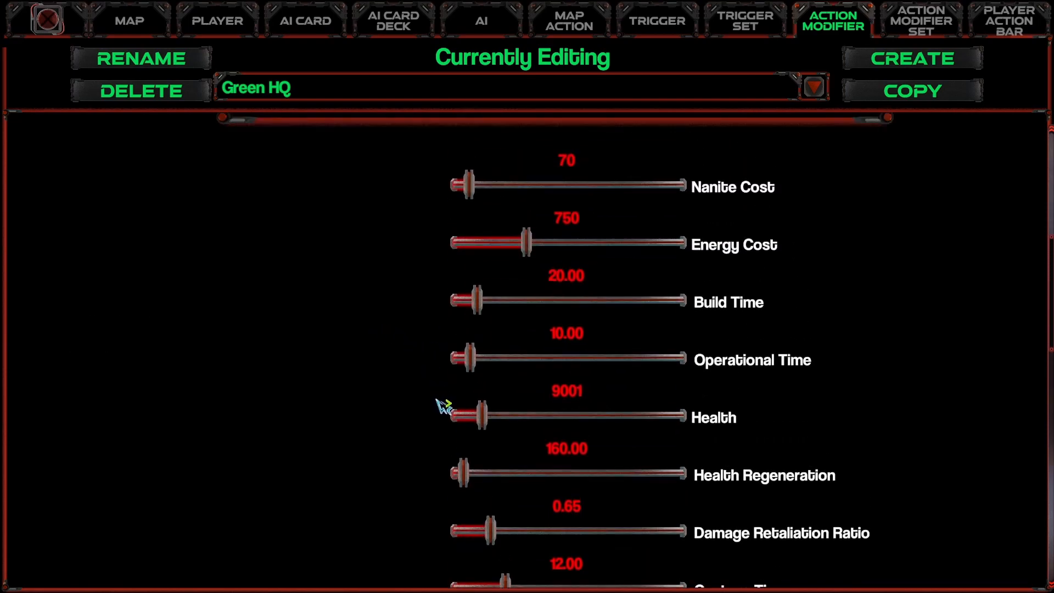
{"action": "scroll", "coordinate": [434, 396], "scroll_direction": "down", "scroll_amount": 1}
{"action": "scroll", "coordinate": [437, 400], "scroll_direction": "down", "scroll_amount": 2}
{"action": "scroll", "coordinate": [437, 400], "scroll_direction": "up", "scroll_amount": 2}
{"action": "scroll", "coordinate": [437, 400], "scroll_direction": "up", "scroll_amount": 1}
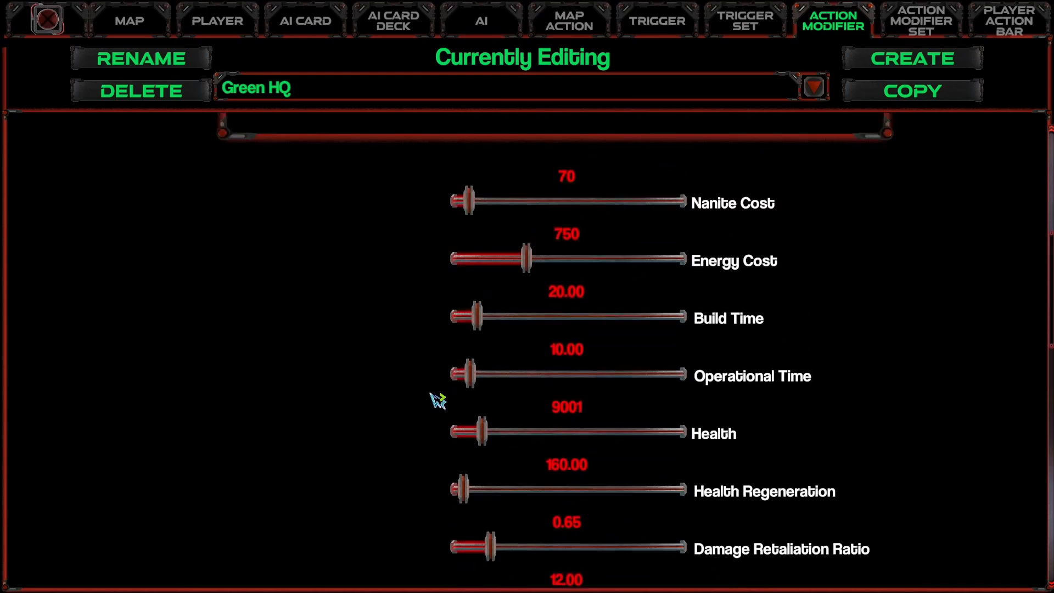
{"action": "scroll", "coordinate": [437, 400], "scroll_direction": "down", "scroll_amount": 2}
{"action": "scroll", "coordinate": [438, 401], "scroll_direction": "down", "scroll_amount": 4}
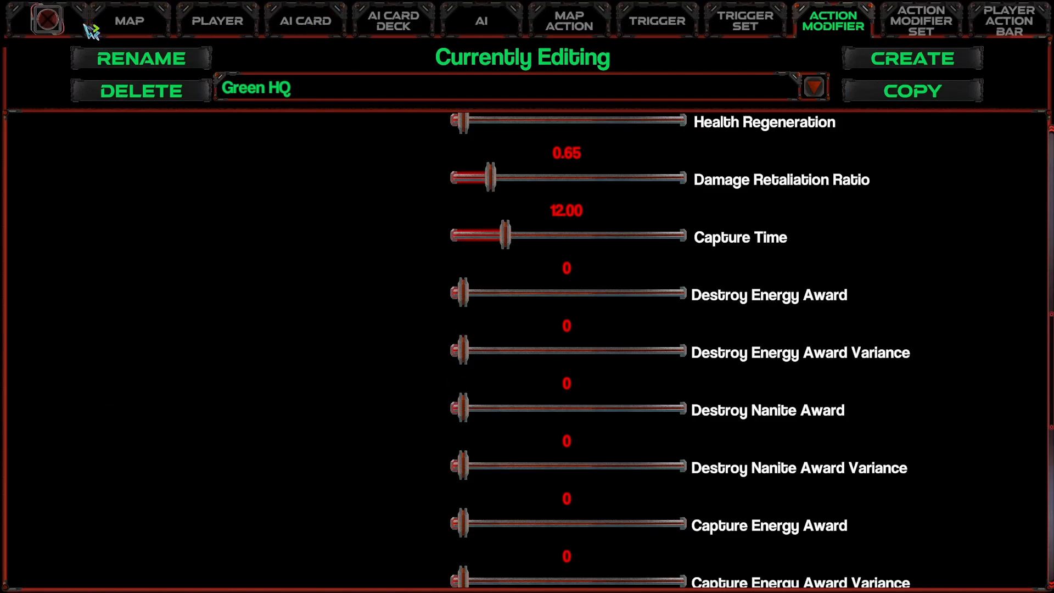
Add Green Lance to the Green Action Mods set and move it up to second place, directly below Green Wire.
{"action": "left_click", "coordinate": [928, 28]}
{"action": "left_click", "coordinate": [549, 92]}
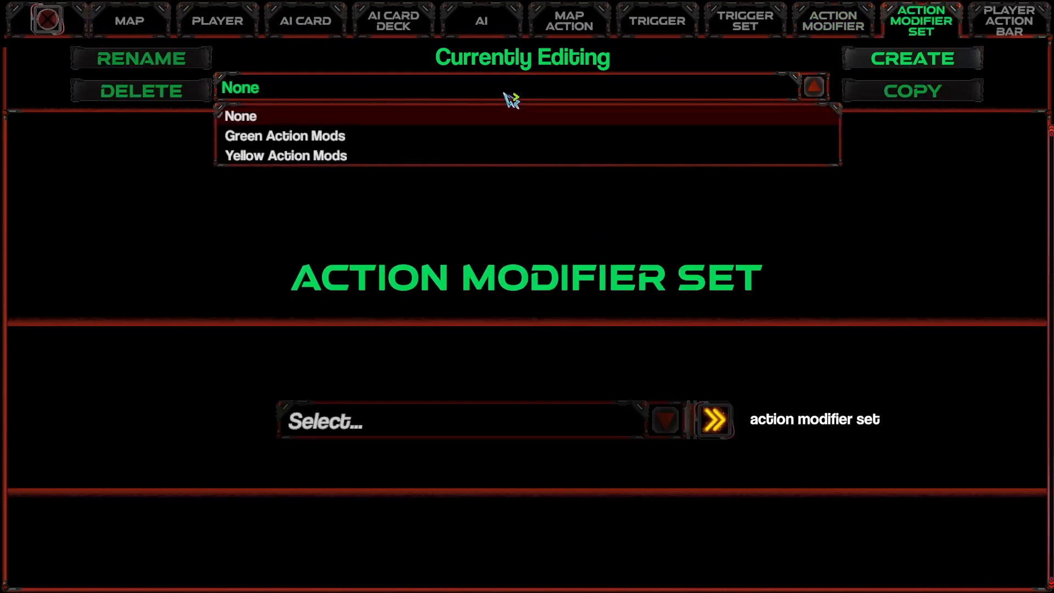
{"action": "left_click", "coordinate": [396, 136]}
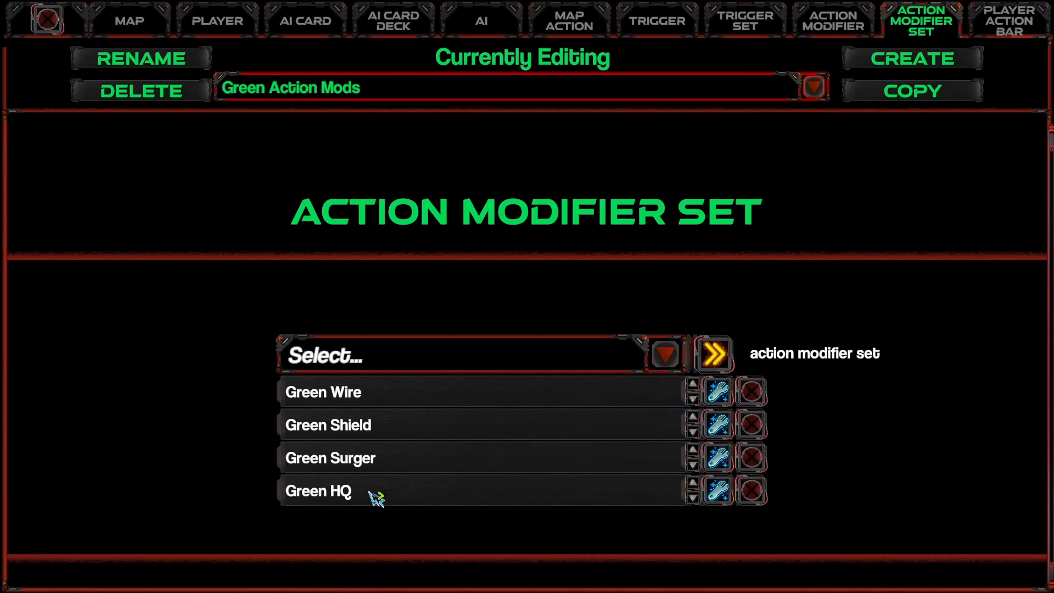
{"action": "left_click", "coordinate": [560, 369]}
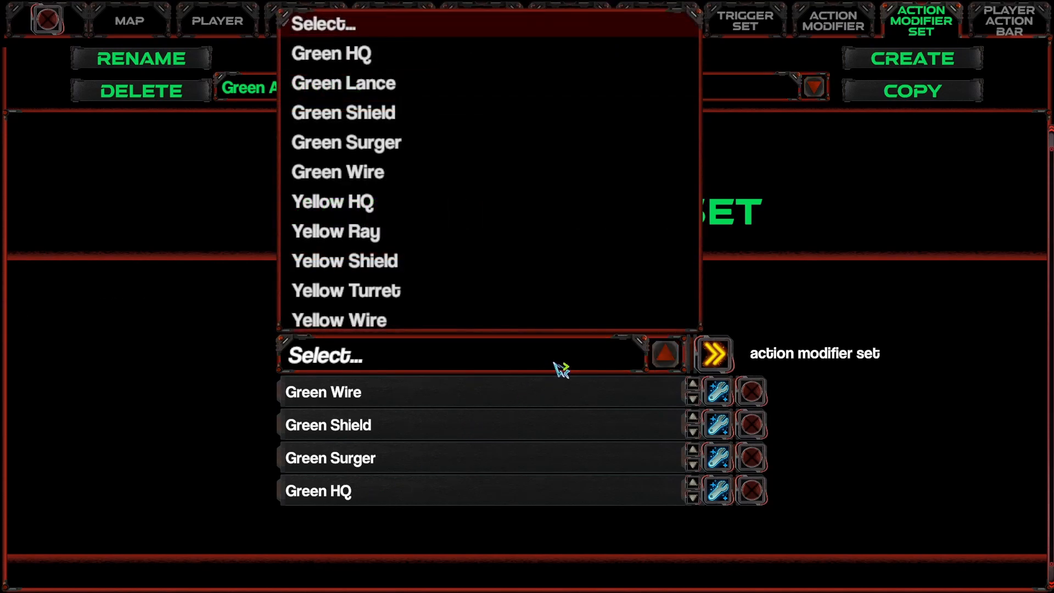
{"action": "left_click", "coordinate": [362, 84]}
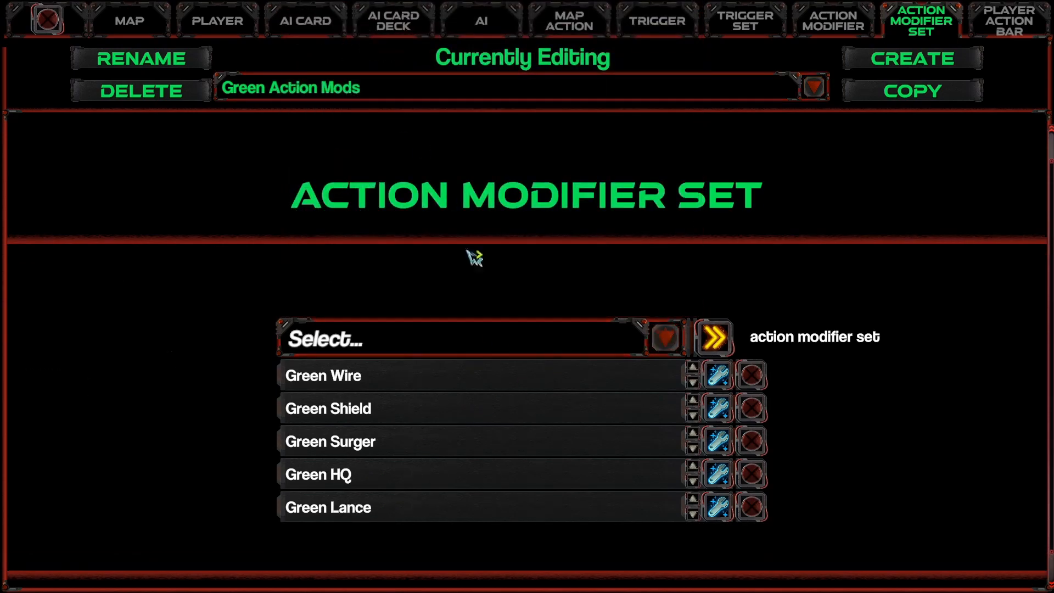
{"action": "left_click", "coordinate": [694, 499]}
{"action": "left_click", "coordinate": [695, 466]}
{"action": "left_click", "coordinate": [694, 433]}
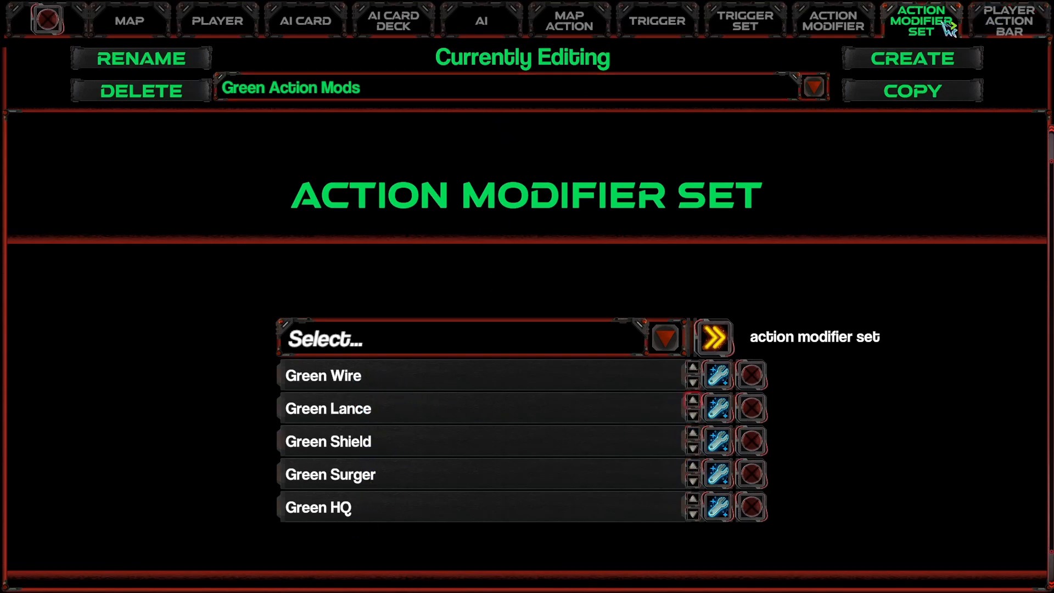
Move Yellow Wire to the top of the Yellow Action Mods set.
{"action": "left_click", "coordinate": [686, 88]}
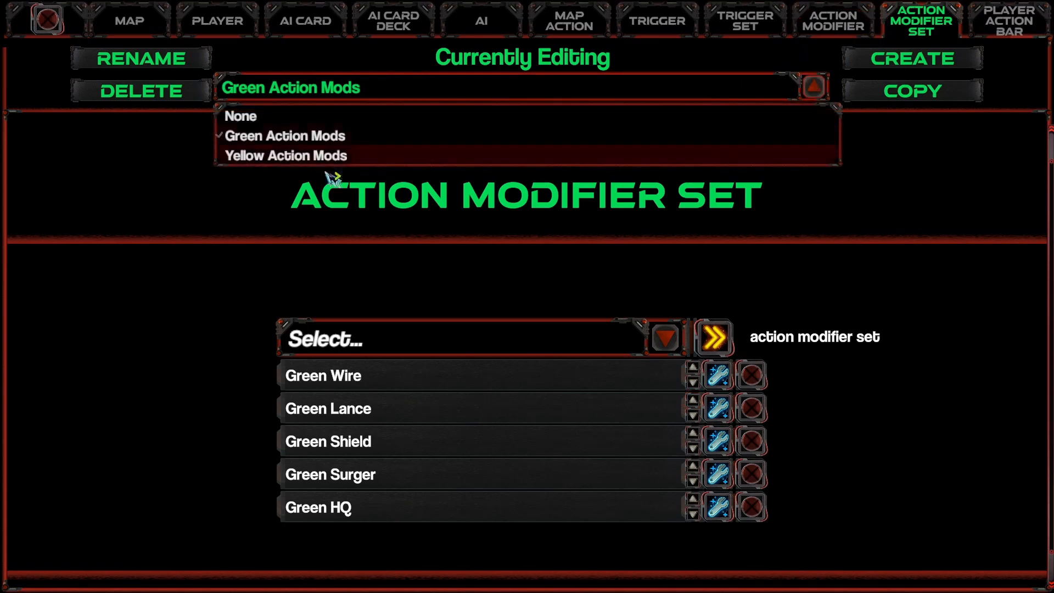
{"action": "left_click", "coordinate": [297, 156]}
{"action": "left_click", "coordinate": [692, 499]}
{"action": "left_click", "coordinate": [692, 466]}
{"action": "left_click", "coordinate": [692, 433]}
{"action": "left_click", "coordinate": [693, 400]}
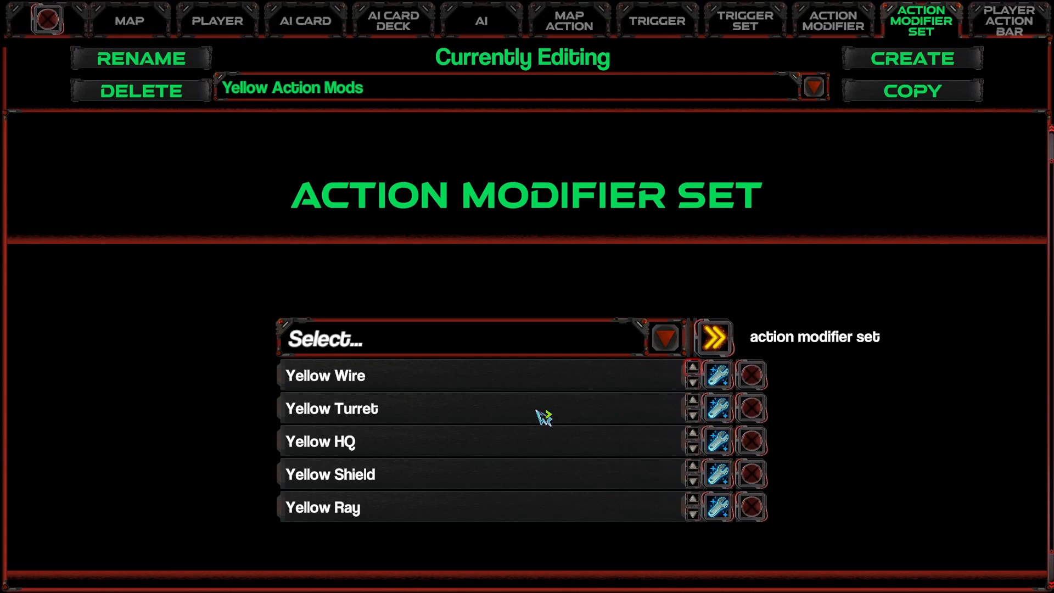
Playtest the map and build a column of three Lances between the two HQs with a Platform directly below them.
{"action": "left_click", "coordinate": [112, 20]}
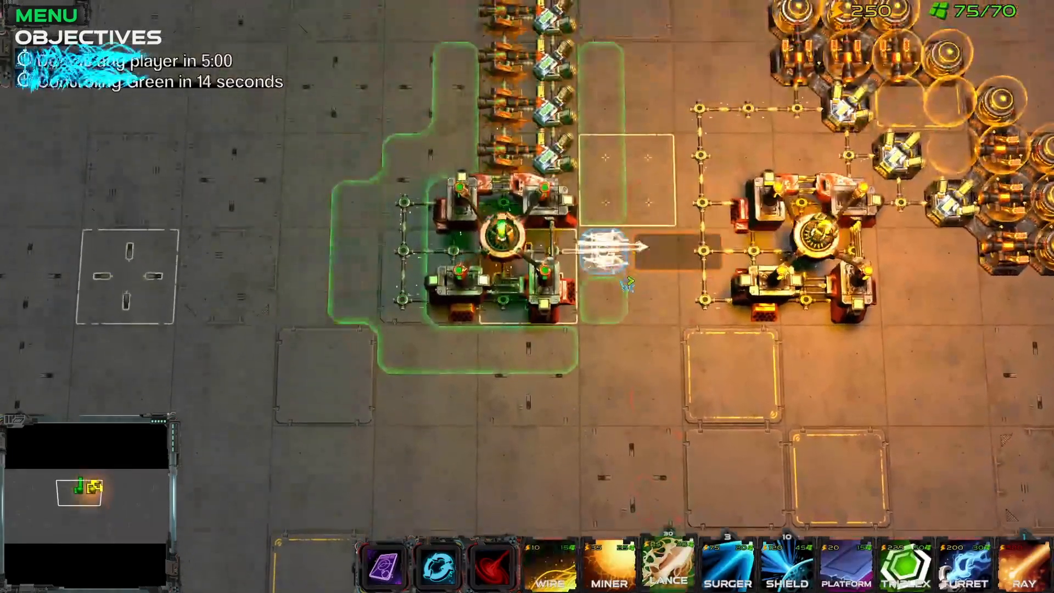
{"action": "left_click", "coordinate": [605, 297]}
{"action": "left_click", "coordinate": [607, 248]}
{"action": "left_click", "coordinate": [607, 200]}
{"action": "left_click", "coordinate": [839, 571]}
{"action": "left_click", "coordinate": [606, 349]}
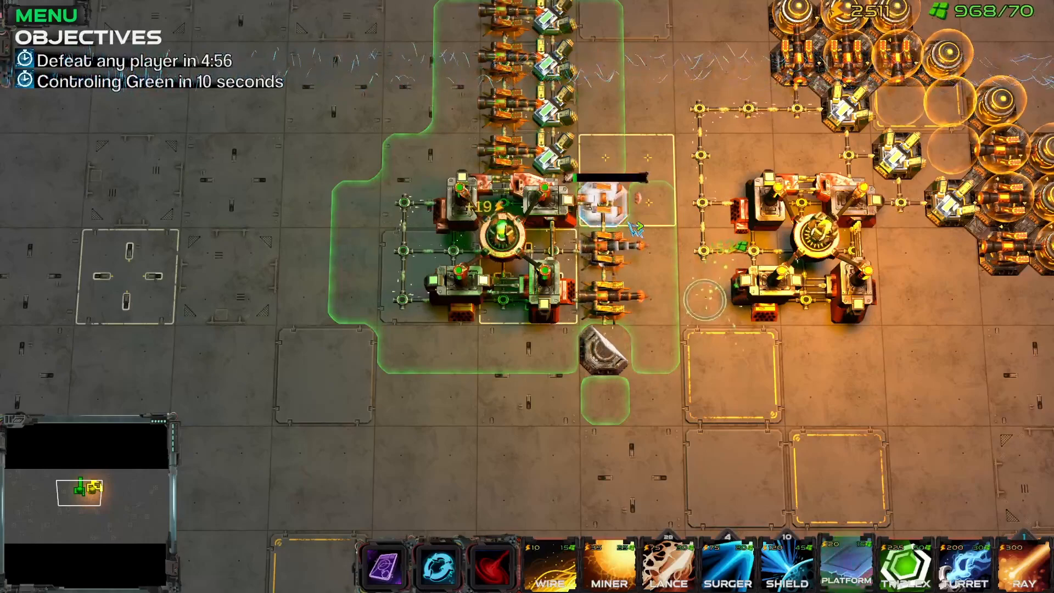
Build a Surger beside the Platform below the Lance column.
{"action": "left_click", "coordinate": [728, 570]}
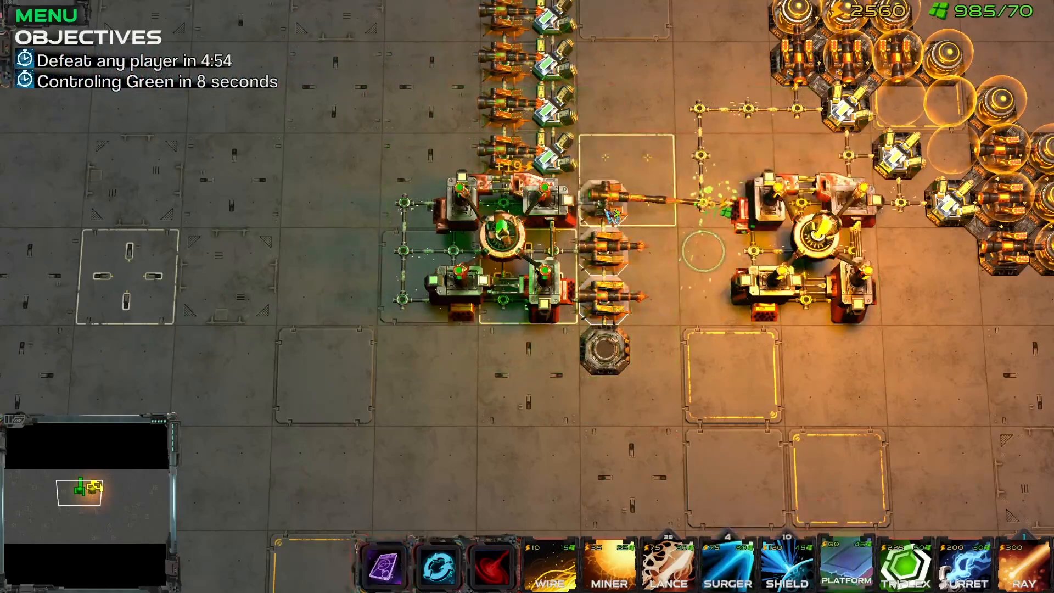
{"action": "left_click", "coordinate": [549, 350]}
{"action": "middle_click_drag", "start_coordinate": [787, 364], "coordinate": [690, 380]}
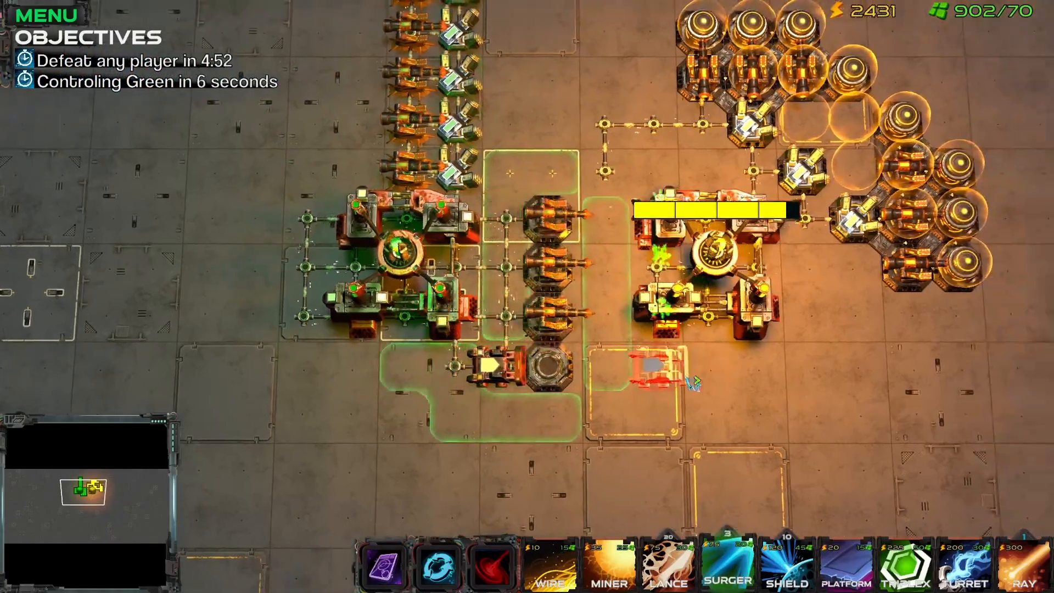
Inspect the combat and building stats of the Lances attacking the yellow HQ, watching the fight to its end.
{"action": "right_click", "coordinate": [571, 322]}
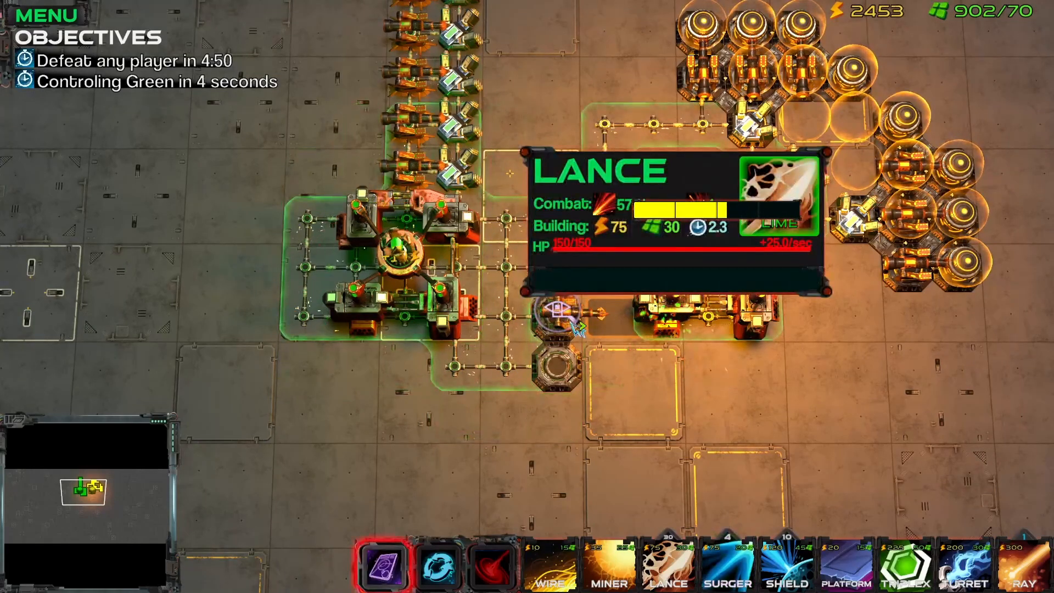
{"action": "key", "text": "4"}
{"action": "middle_click_drag", "start_coordinate": [571, 322], "coordinate": [550, 350]}
{"action": "right_click", "coordinate": [536, 235]}
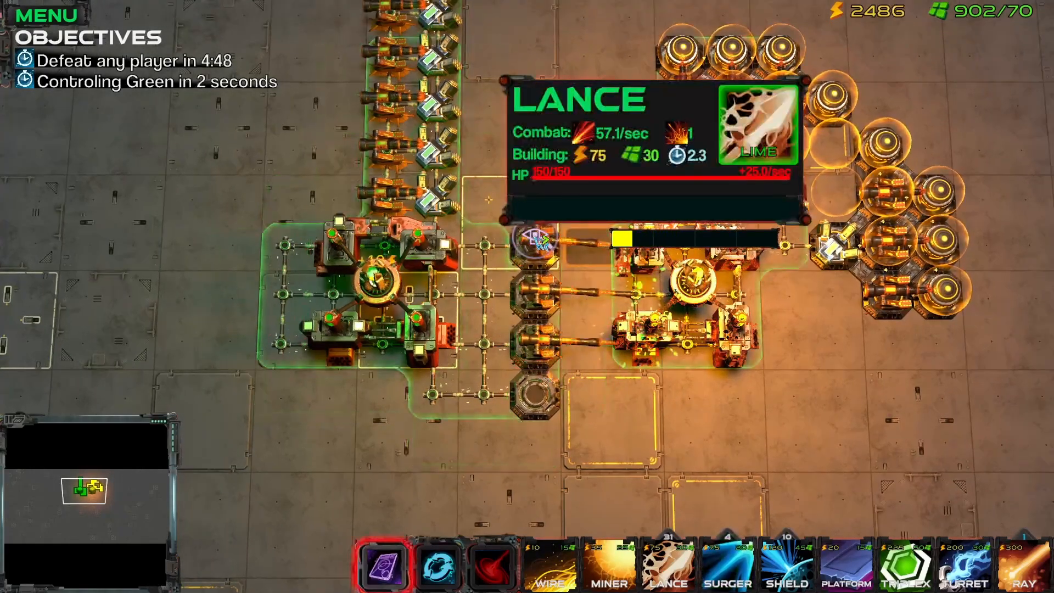
{"action": "key", "text": "4"}
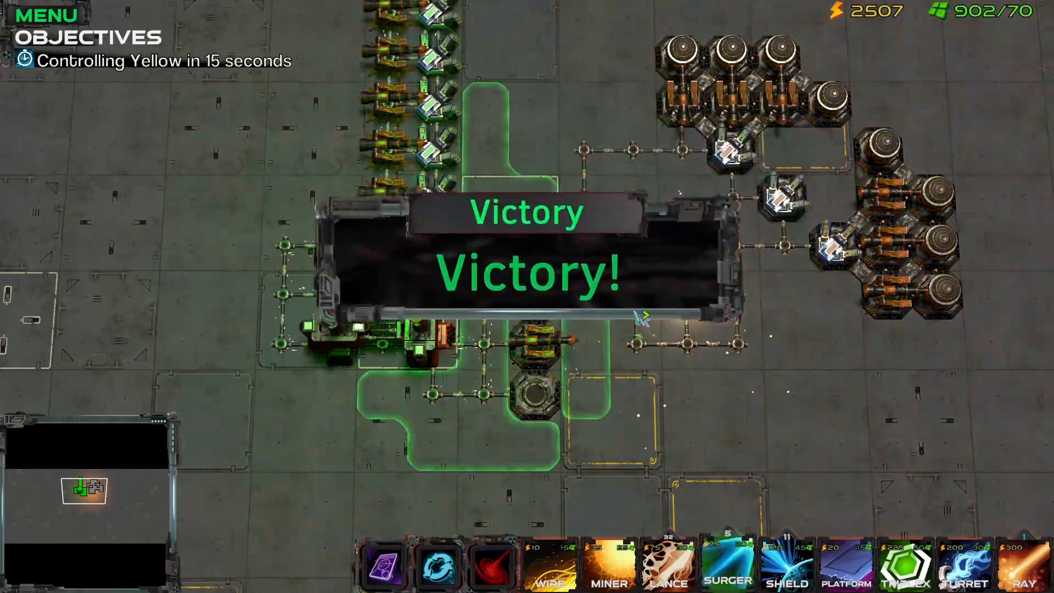
{"action": "middle_click_drag", "start_coordinate": [727, 289], "coordinate": [546, 459]}
{"action": "middle_click_drag", "start_coordinate": [345, 565], "coordinate": [434, 483]}
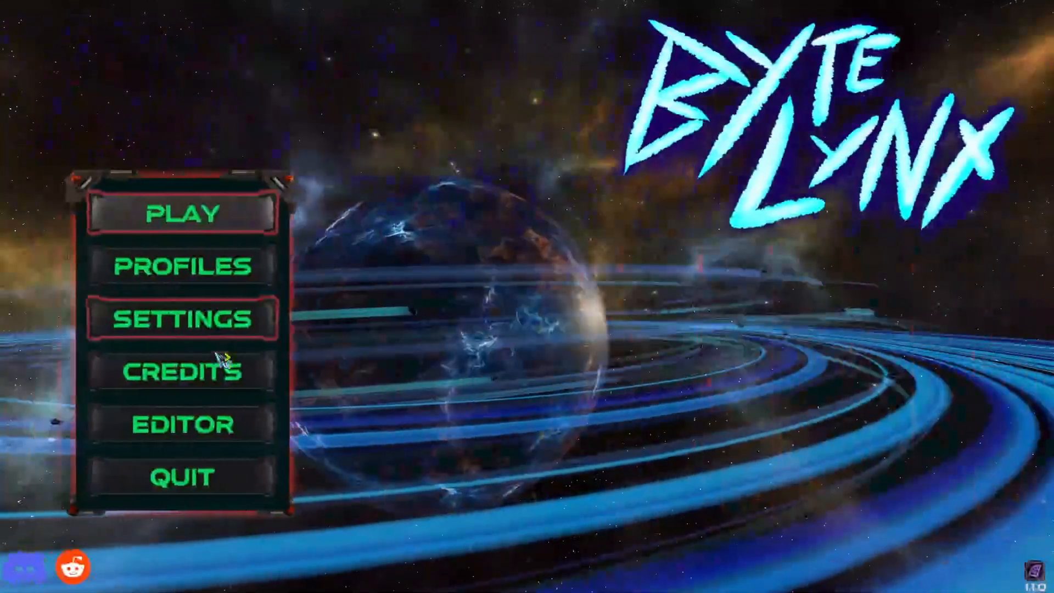
Reopen the Gari Game custom map in the map editor.
{"action": "left_click", "coordinate": [188, 377]}
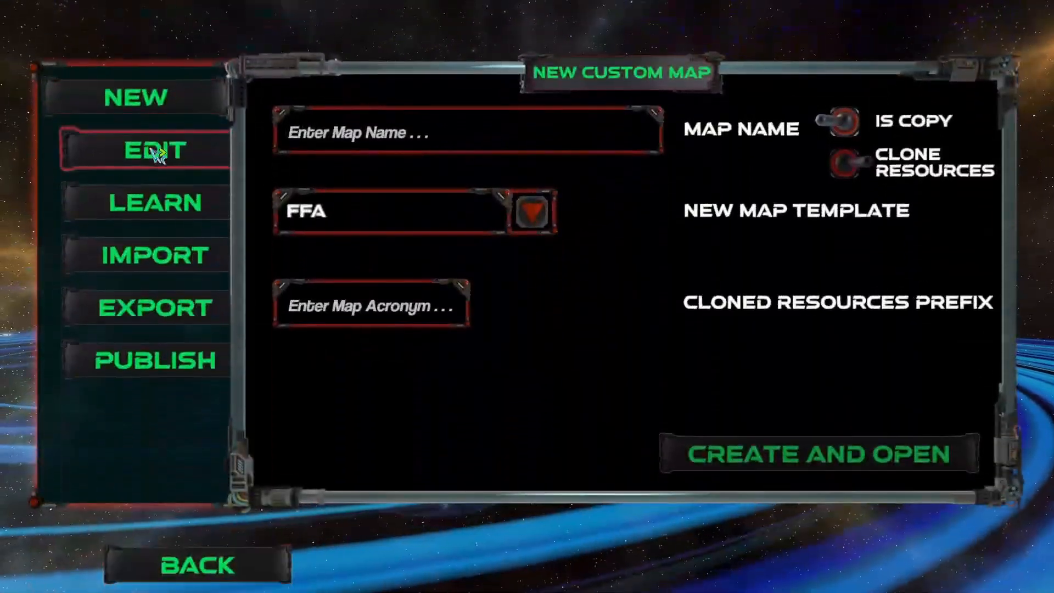
{"action": "left_click", "coordinate": [156, 153]}
{"action": "left_click", "coordinate": [340, 174]}
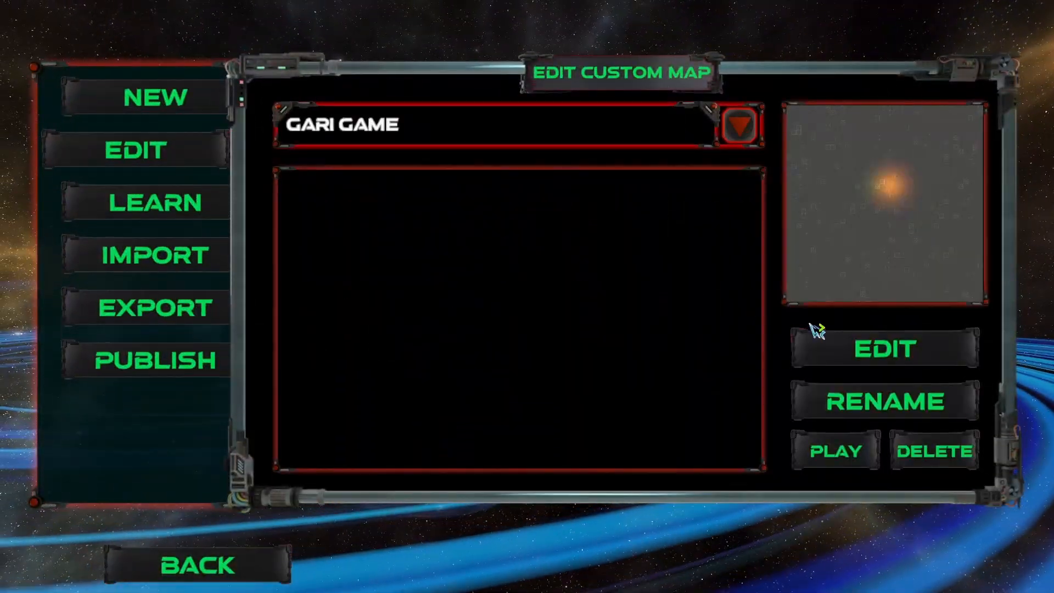
{"action": "left_click", "coordinate": [848, 332]}
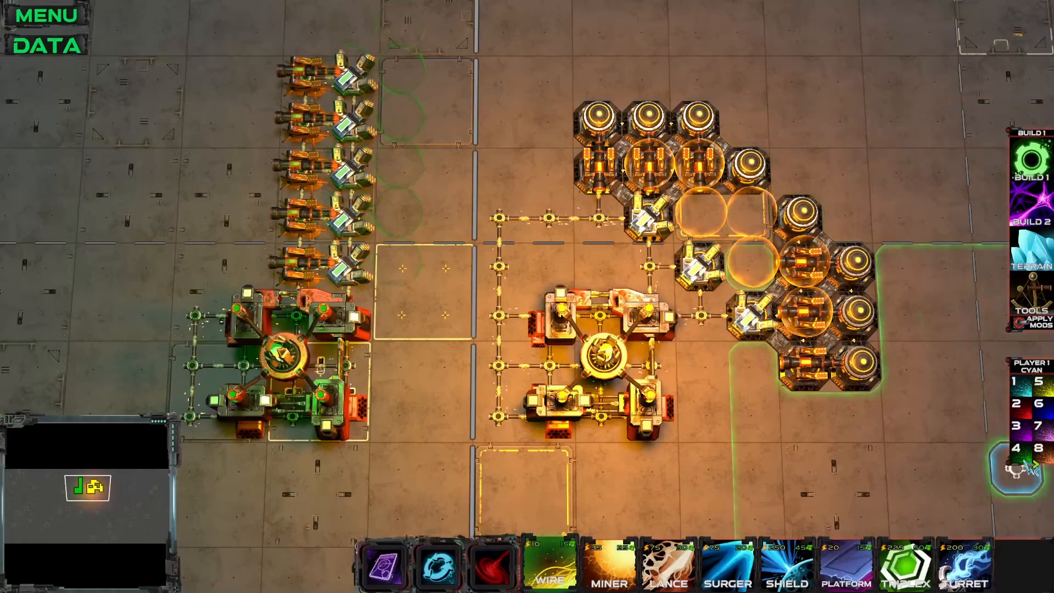
Check the build options of Player 4 Lime and Player 5 Yellow, and apply the modifiers to the map.
{"action": "left_click", "coordinate": [1016, 447]}
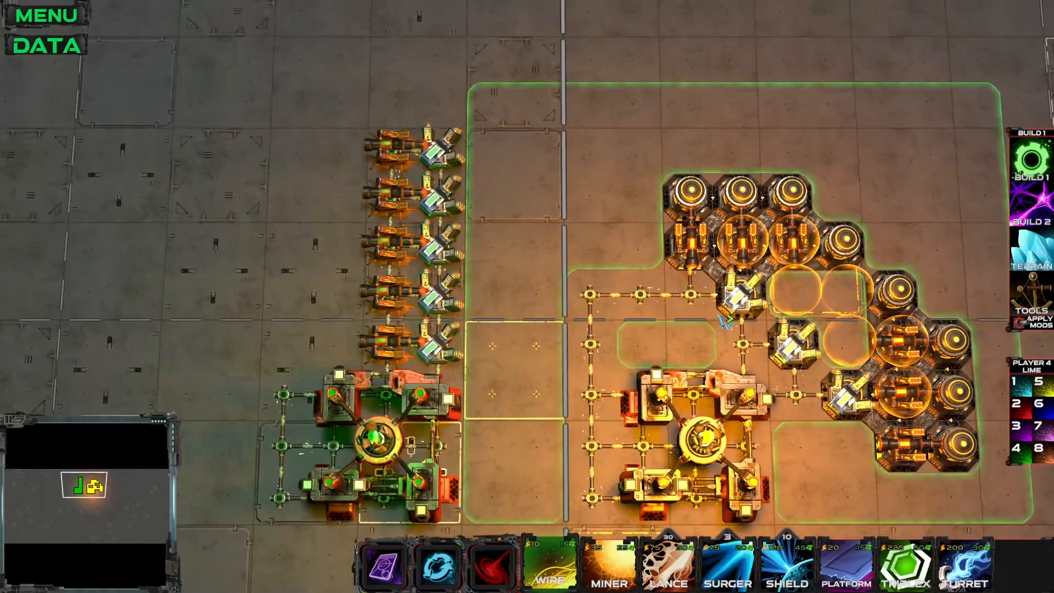
{"action": "mouse_move", "coordinate": [792, 397]}
{"action": "middle_mouse_down"}
{"action": "mouse_move", "coordinate": [684, 311]}
{"action": "mouse_move", "coordinate": [633, 312]}
{"action": "middle_mouse_up"}
{"action": "left_click", "coordinate": [1040, 385]}
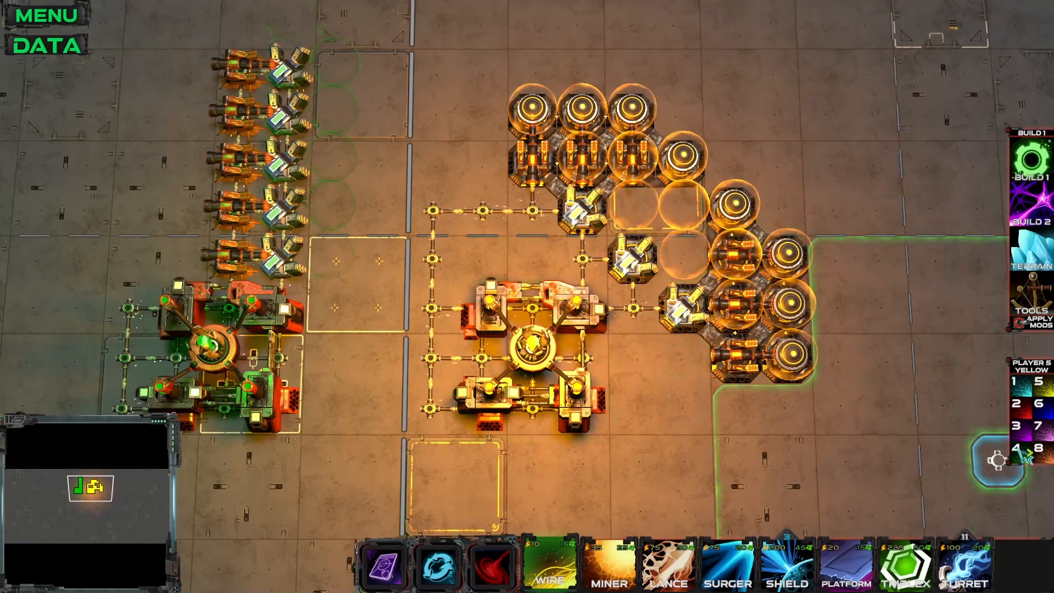
{"action": "left_click", "coordinate": [1016, 448]}
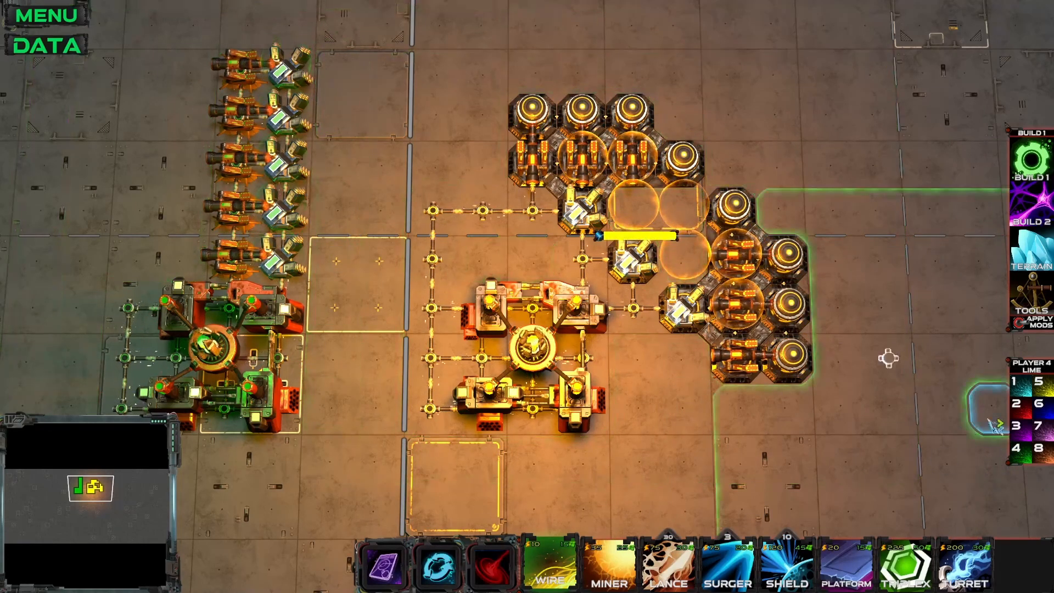
{"action": "left_click", "coordinate": [1022, 329]}
{"action": "left_click", "coordinate": [1024, 327]}
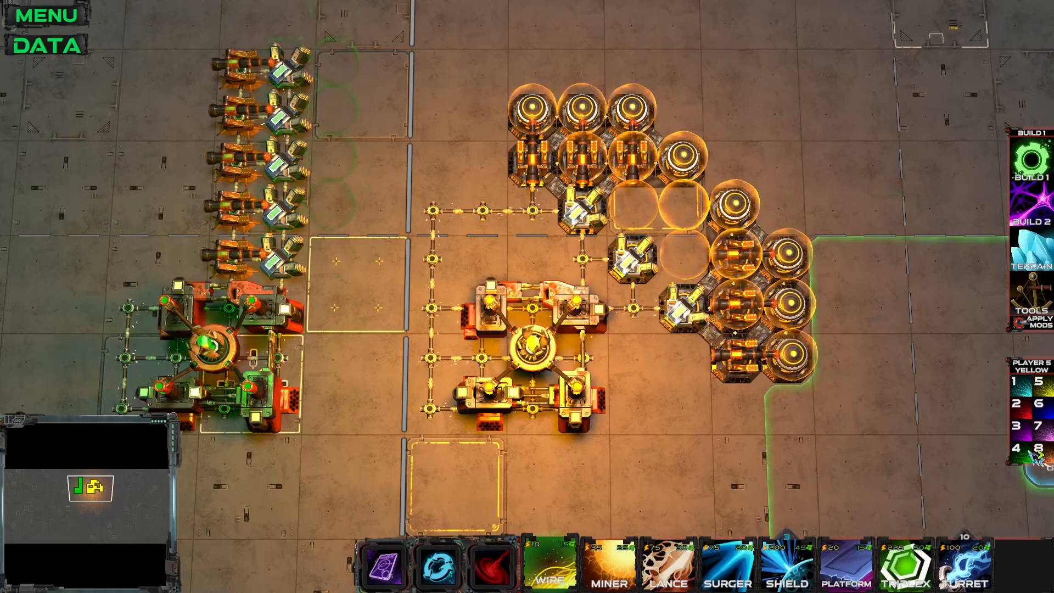
Switch between Player 5 Yellow and Player 4 Lime to compare their bases and build options.
{"action": "left_click", "coordinate": [1046, 391]}
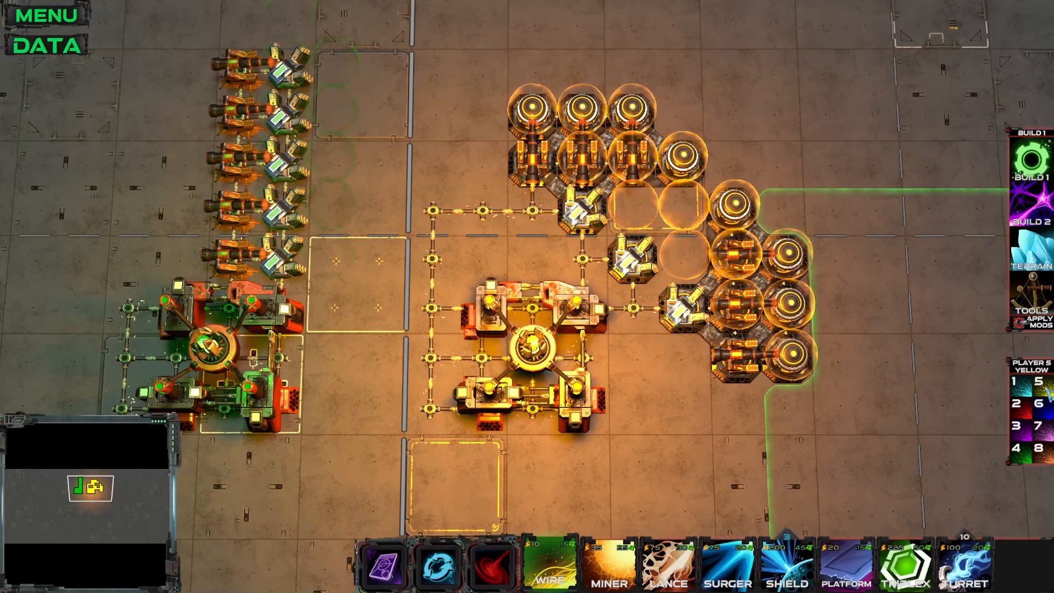
{"action": "left_click", "coordinate": [1024, 454]}
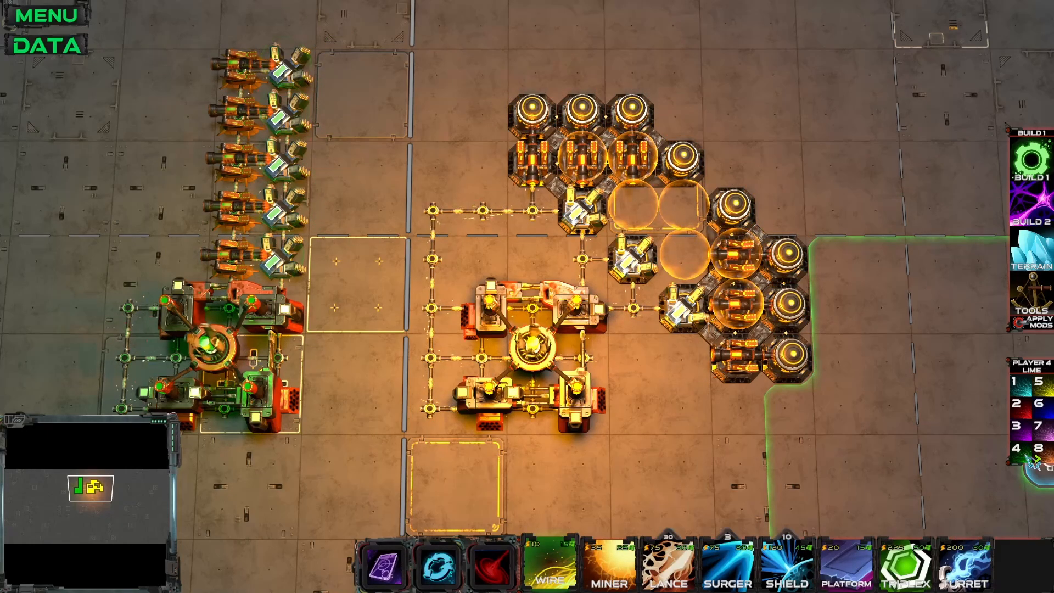
{"action": "left_click", "coordinate": [1046, 399]}
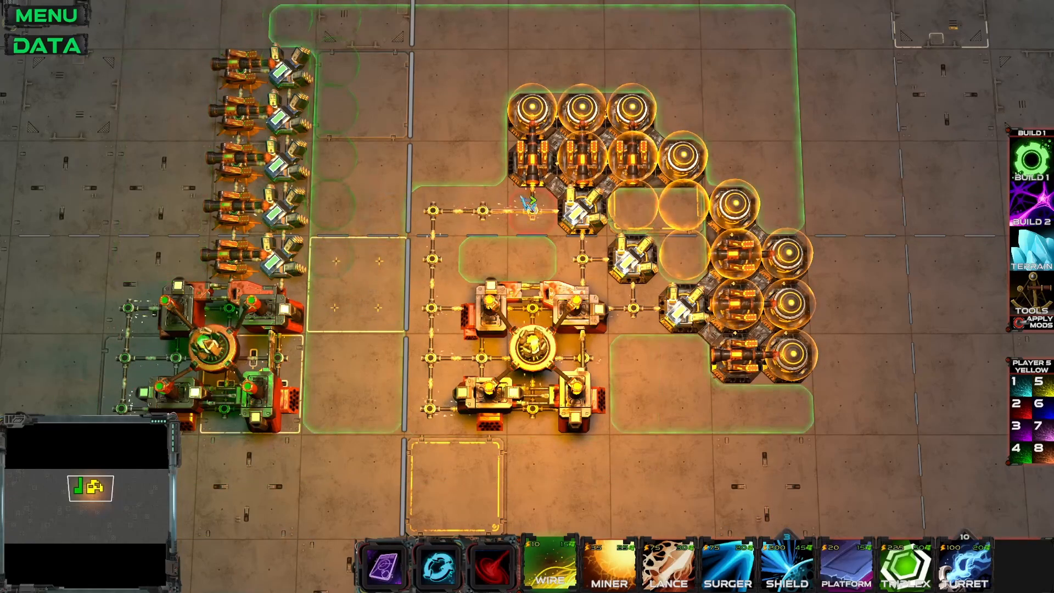
{"action": "left_click", "coordinate": [1014, 450]}
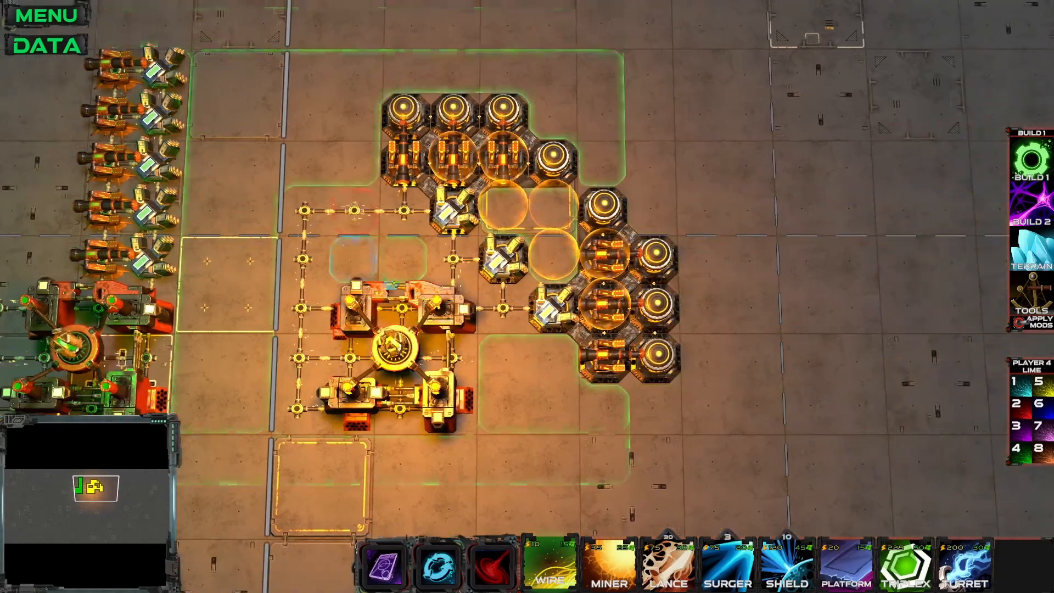
Compare the lime and yellow bases, and remove the turret and platform at the northwest end of the yellow defence.
{"action": "middle_click_drag", "start_coordinate": [360, 245], "coordinate": [502, 350]}
{"action": "middle_click_drag", "start_coordinate": [362, 258], "coordinate": [545, 247]}
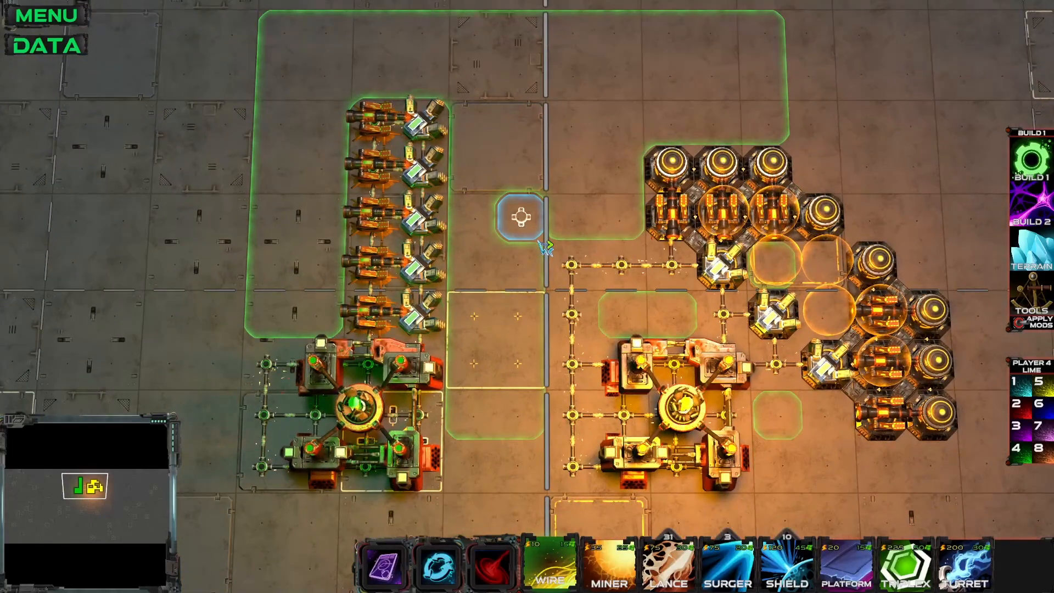
{"action": "middle_click_drag", "start_coordinate": [673, 295], "coordinate": [679, 262]}
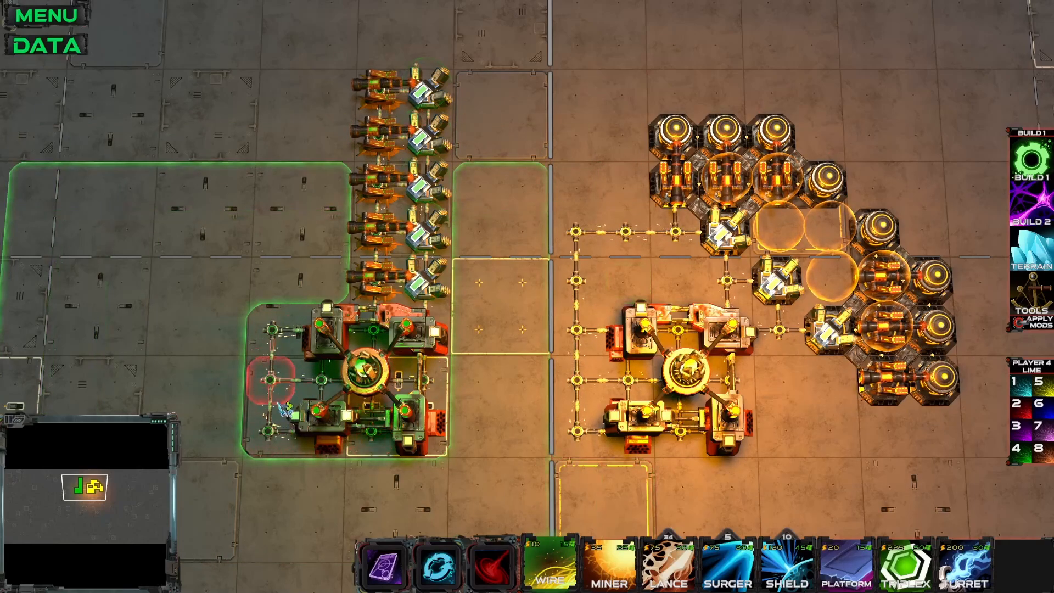
{"action": "middle_click_drag", "start_coordinate": [519, 341], "coordinate": [496, 369]}
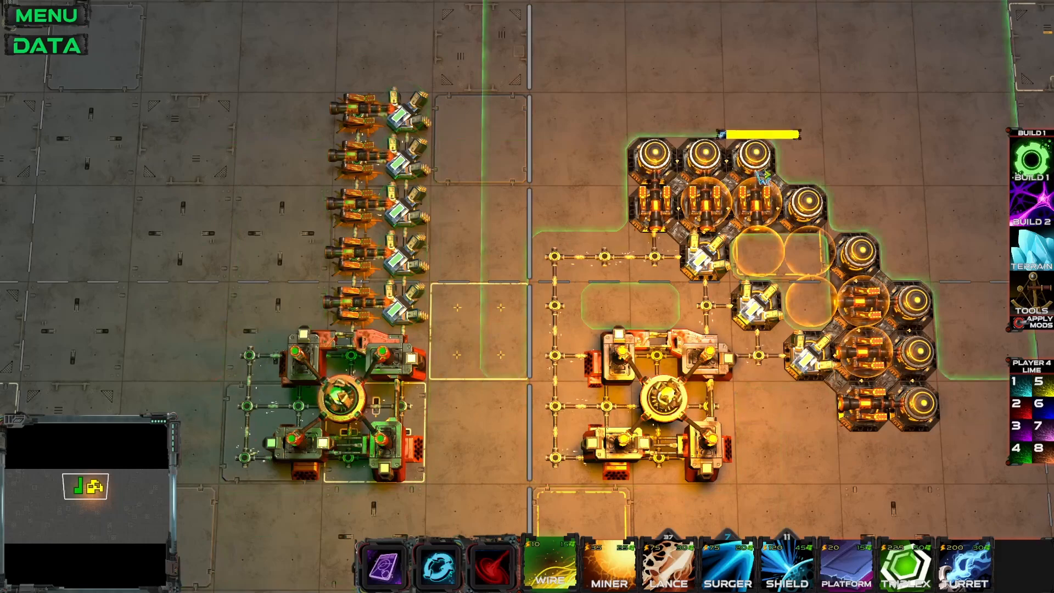
{"action": "key", "text": "x"}
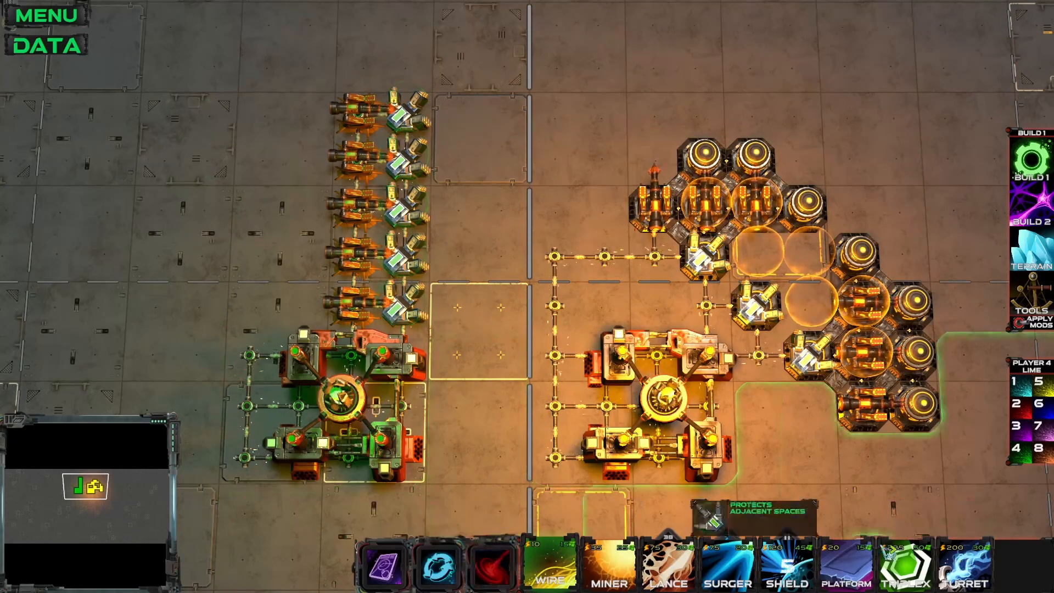
{"action": "left_click", "coordinate": [906, 568]}
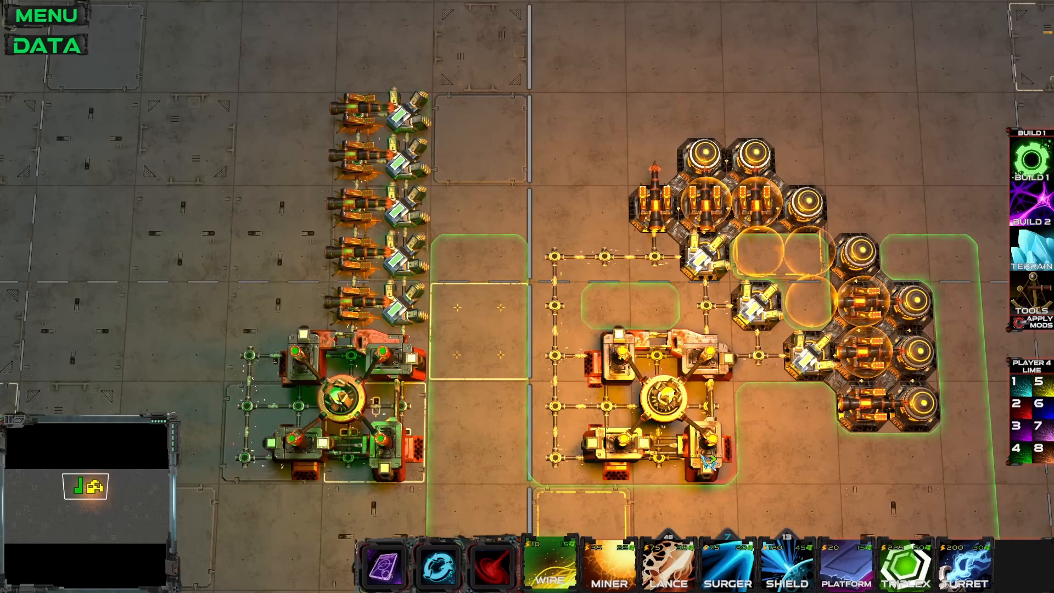
{"action": "middle_click_drag", "start_coordinate": [704, 457], "coordinate": [545, 199]}
{"action": "left_click_drag", "start_coordinate": [497, 151], "coordinate": [516, 294]}
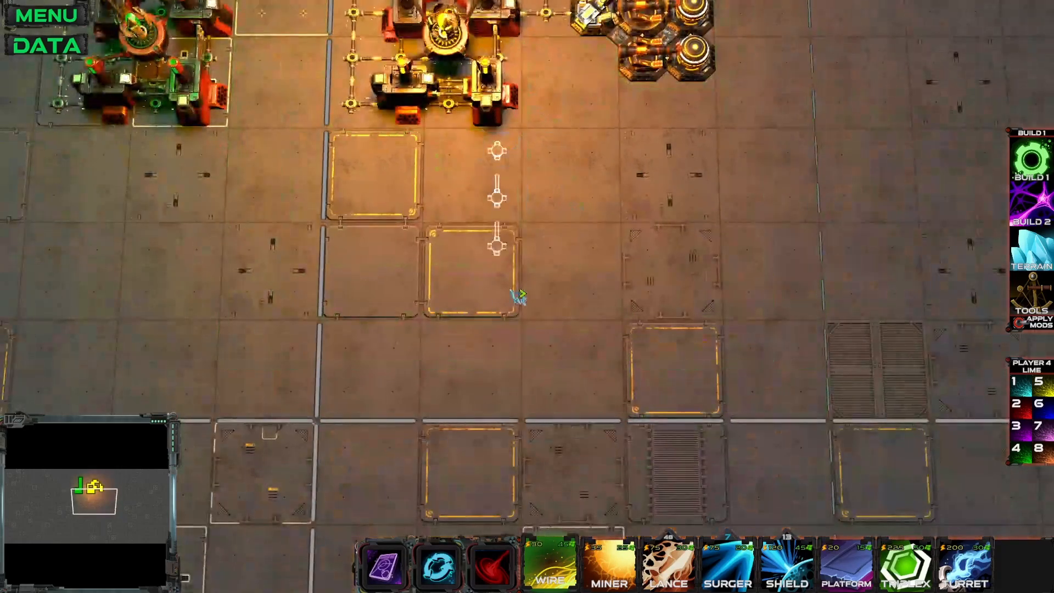
{"action": "middle_click_drag", "start_coordinate": [554, 341], "coordinate": [624, 341]}
{"action": "right_click_drag", "start_coordinate": [574, 342], "coordinate": [574, 155]}
Switch to Player 5 Yellow and run a wire south from the yellow base, continuing it east across the open ground.
{"action": "left_click", "coordinate": [1040, 387]}
{"action": "mouse_move", "coordinate": [489, 159]}
{"action": "left_mouse_down"}
{"action": "mouse_move", "coordinate": [504, 291]}
{"action": "mouse_move", "coordinate": [788, 294]}
{"action": "left_mouse_up"}
{"action": "key", "text": "d"}
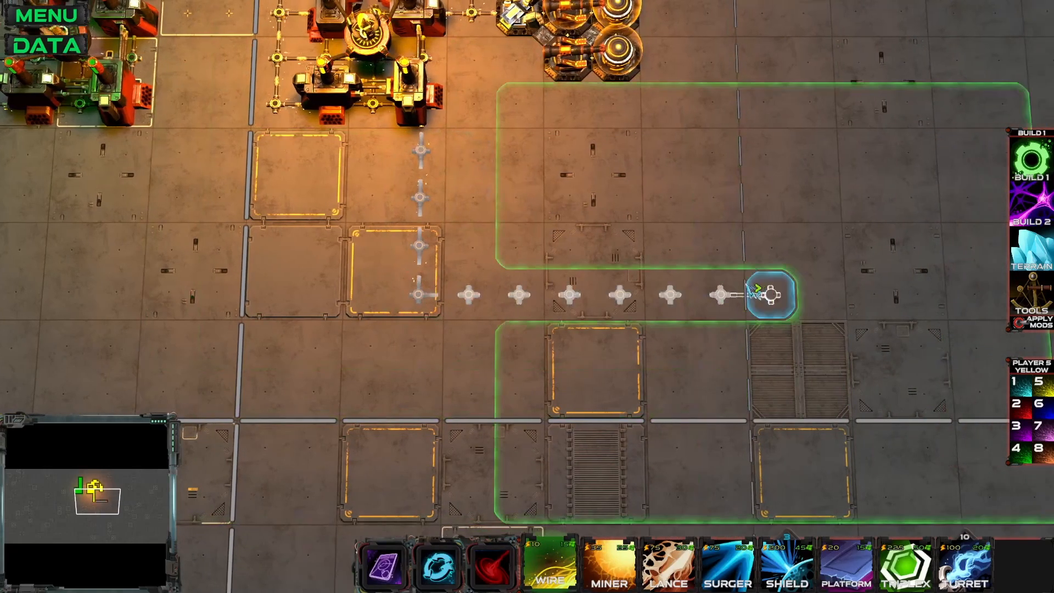
{"action": "key", "text": "s"}
Place a two-by-two block of Shields at the east end of the new wire.
{"action": "left_click", "coordinate": [788, 564]}
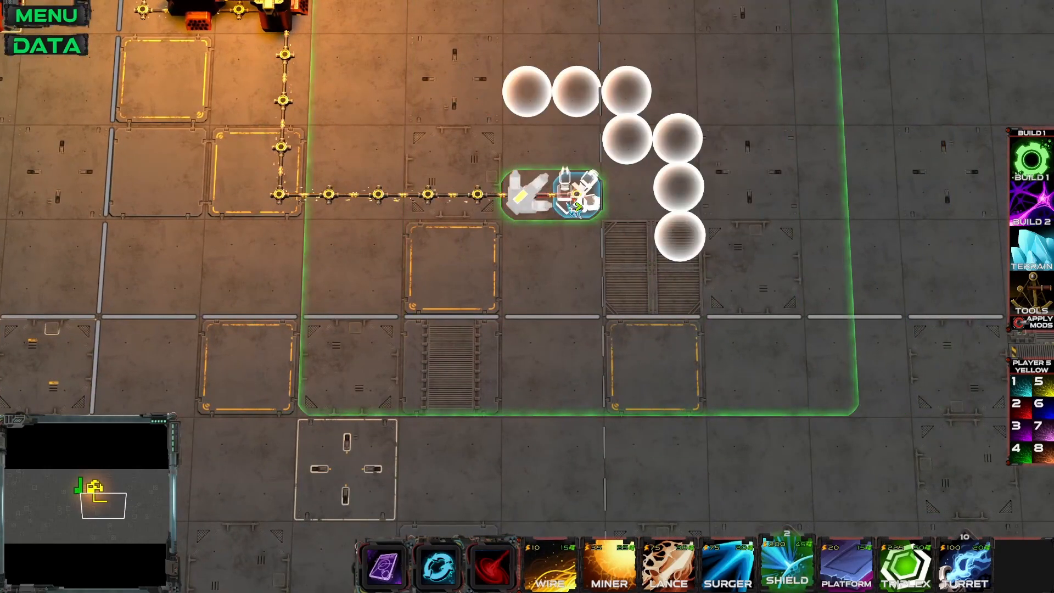
{"action": "left_click", "coordinate": [552, 192]}
{"action": "left_click", "coordinate": [548, 234]}
{"action": "left_click", "coordinate": [582, 243]}
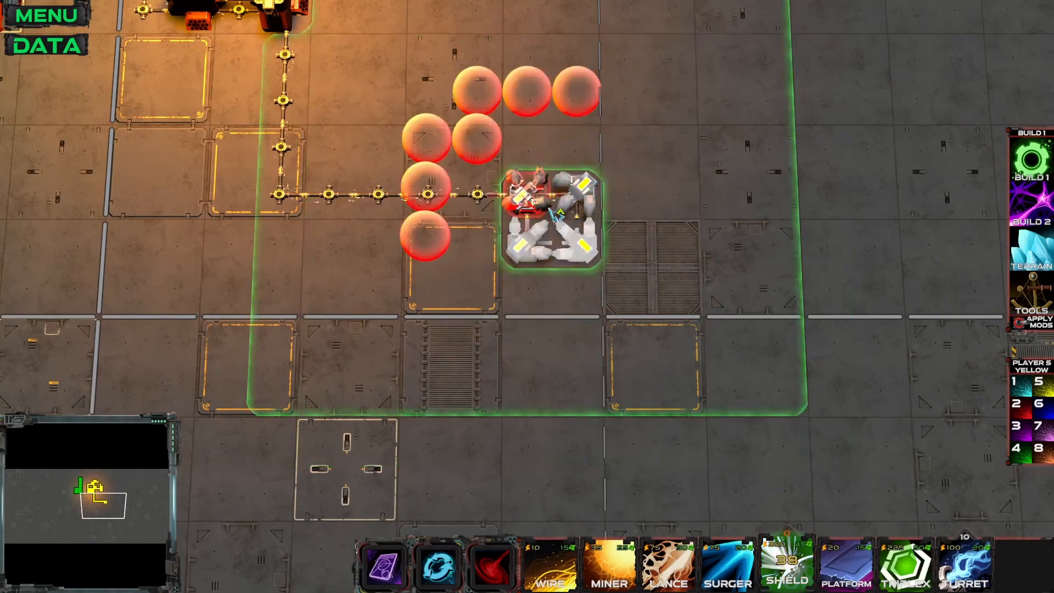
{"action": "key", "text": "w"}
{"action": "key", "text": "d"}
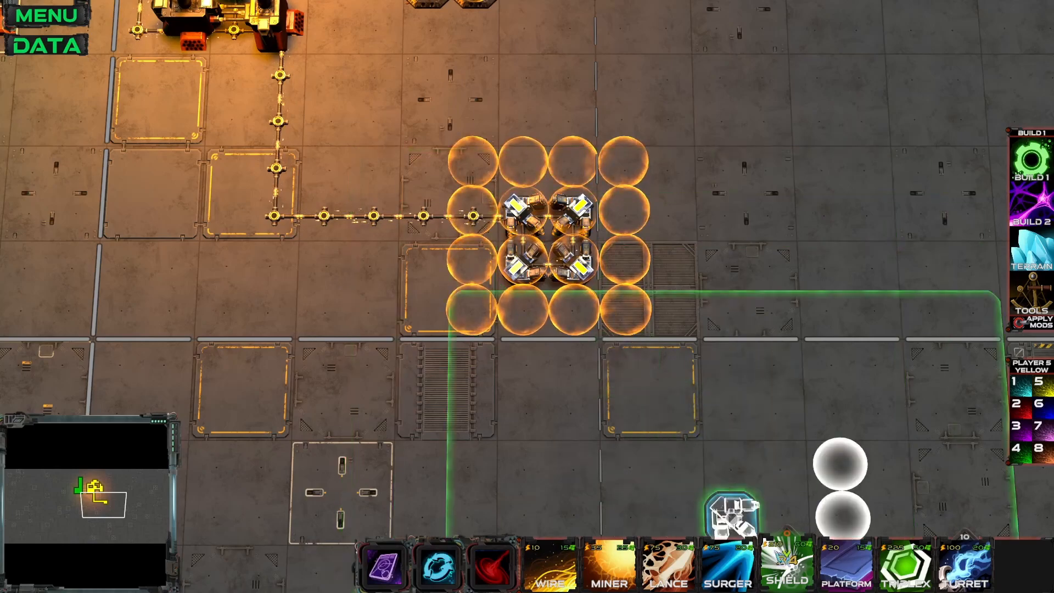
Surround the two-by-two Shield block with Platforms and place a Turret on each of them.
{"action": "left_click", "coordinate": [837, 564]}
{"action": "left_click_drag", "start_coordinate": [629, 310], "coordinate": [475, 178]}
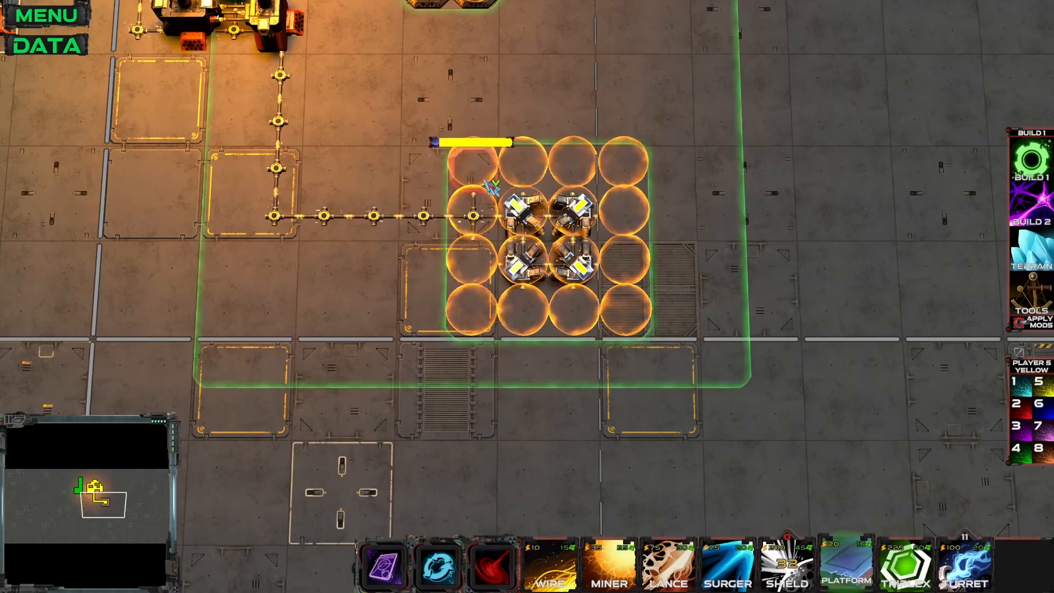
{"action": "key", "text": "w"}
{"action": "left_click", "coordinate": [956, 576]}
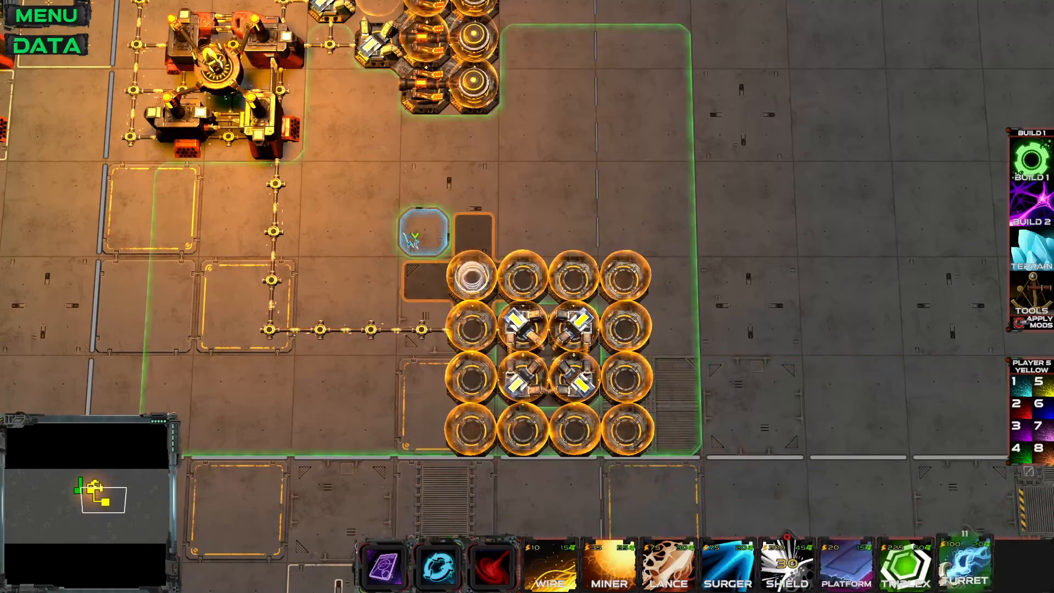
{"action": "left_click_drag", "start_coordinate": [471, 281], "coordinate": [621, 287]}
{"action": "mouse_move", "coordinate": [626, 333]}
{"action": "left_mouse_down"}
{"action": "mouse_move", "coordinate": [627, 431]}
{"action": "mouse_move", "coordinate": [471, 431]}
{"action": "left_mouse_up"}
{"action": "left_click_drag", "start_coordinate": [470, 381], "coordinate": [470, 330]}
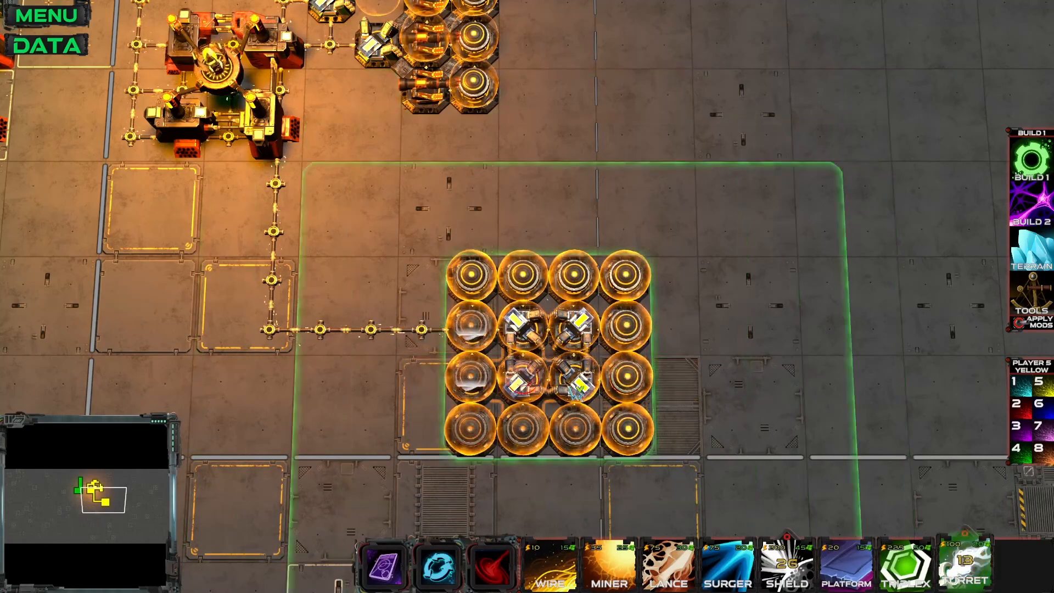
Extend the wire eastward from the turret ring onto the open ground.
{"action": "key", "text": "1"}
{"action": "key", "text": "d"}
{"action": "left_click_drag", "start_coordinate": [653, 333], "coordinate": [753, 339]}
{"action": "key", "text": "d"}
{"action": "left_click", "coordinate": [843, 571]}
{"action": "key", "text": "d"}
{"action": "key", "text": "s"}
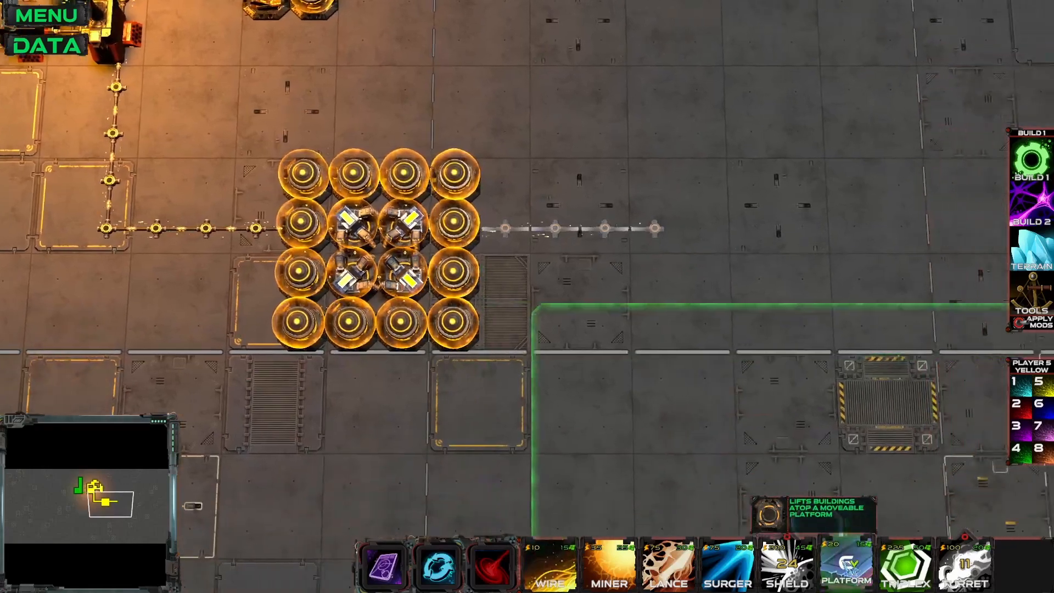
{"action": "key", "text": "w"}
{"action": "key", "text": "d"}
Place a block of six Shields, three columns by two rows, along the extended wire and surround it with Platforms.
{"action": "left_click", "coordinate": [779, 565]}
{"action": "left_click", "coordinate": [591, 302]}
{"action": "left_click_drag", "start_coordinate": [595, 268], "coordinate": [654, 235]}
{"action": "left_click_drag", "start_coordinate": [597, 289], "coordinate": [608, 300]}
{"action": "left_click", "coordinate": [613, 305]}
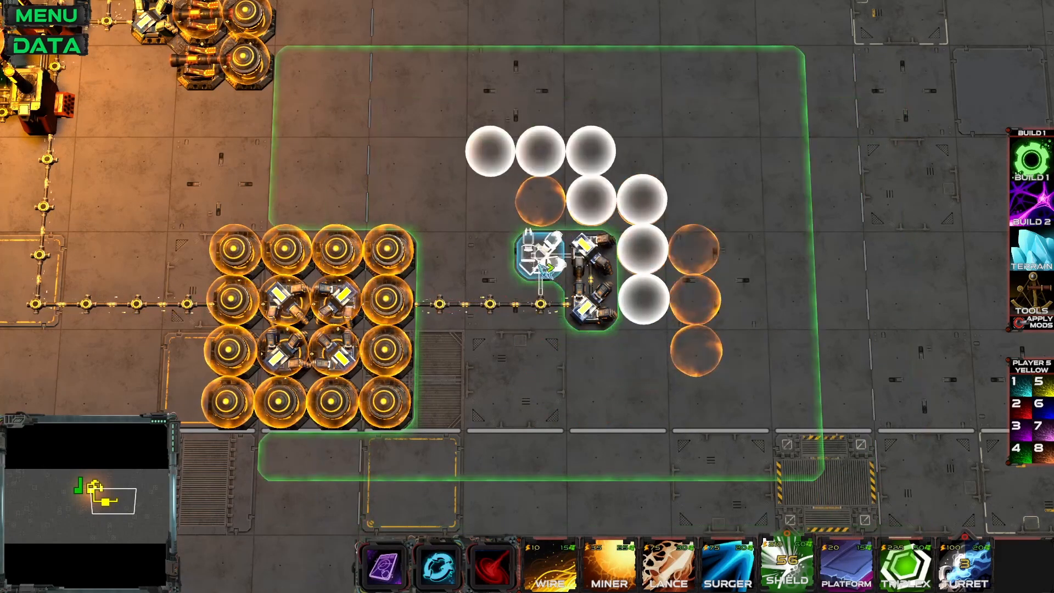
{"action": "left_click", "coordinate": [541, 285]}
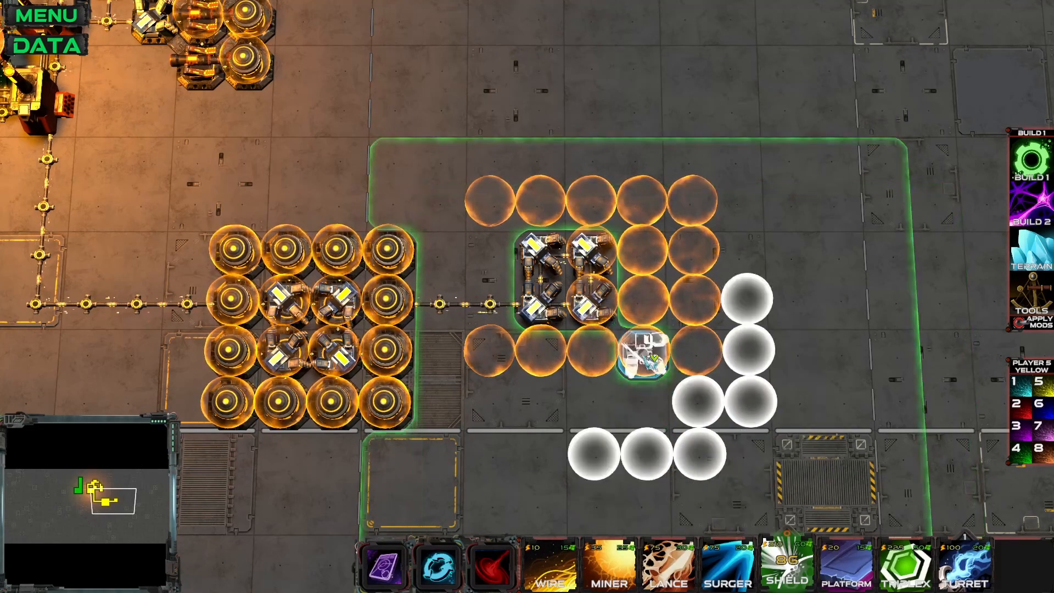
{"action": "left_click_drag", "start_coordinate": [503, 304], "coordinate": [510, 272]}
{"action": "left_click_drag", "start_coordinate": [506, 260], "coordinate": [513, 312]}
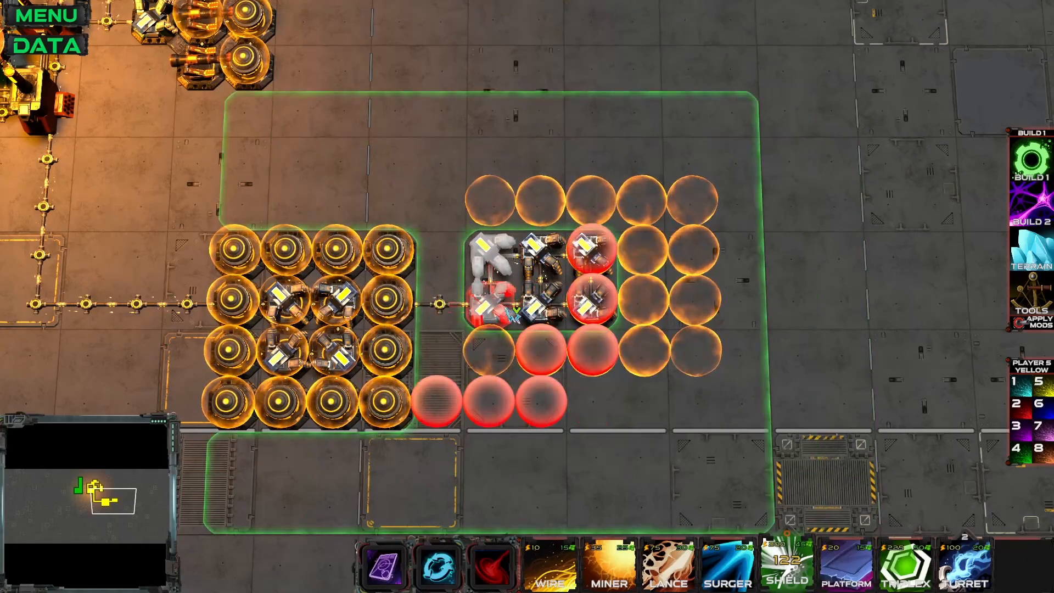
{"action": "left_click", "coordinate": [846, 565]}
{"action": "left_click_drag", "start_coordinate": [481, 257], "coordinate": [423, 207]}
Try a Surger beside the new platforms and Lances on the shielded platforms east of the six Shields, removing each.
{"action": "key", "text": "4"}
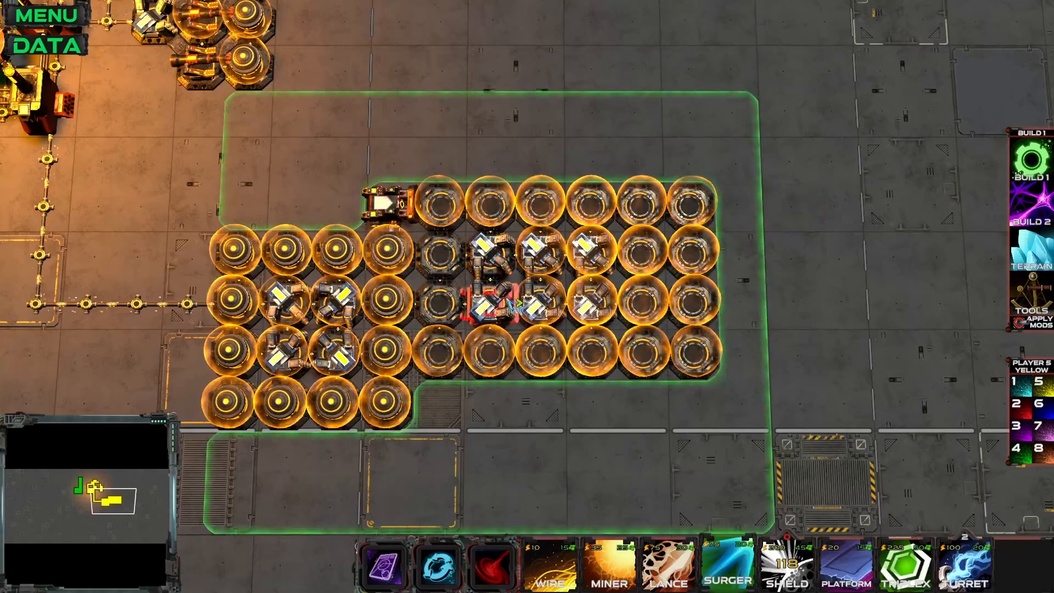
{"action": "right_click", "coordinate": [391, 206]}
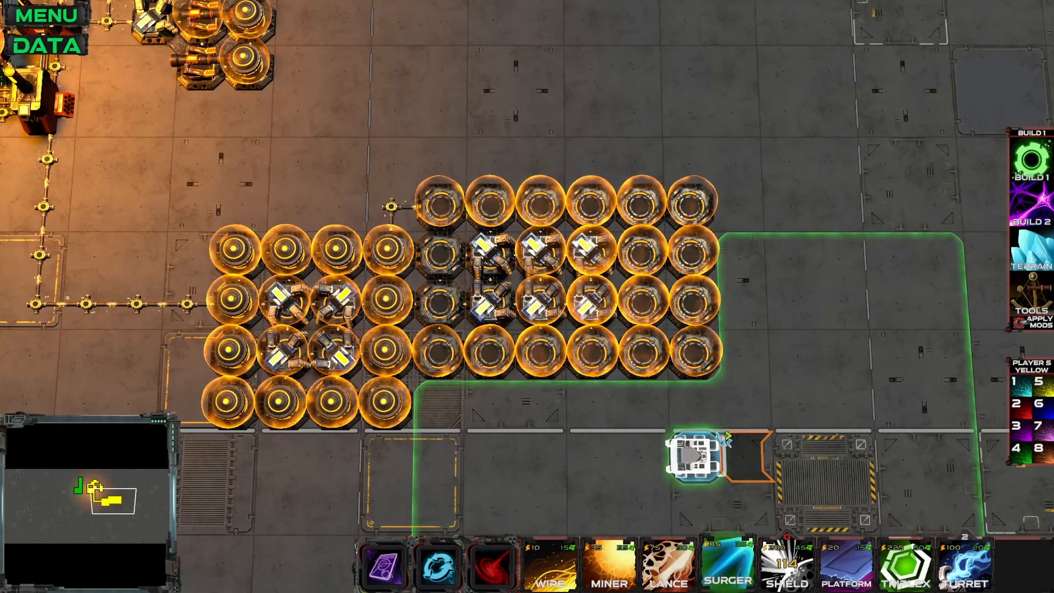
{"action": "key", "text": "3"}
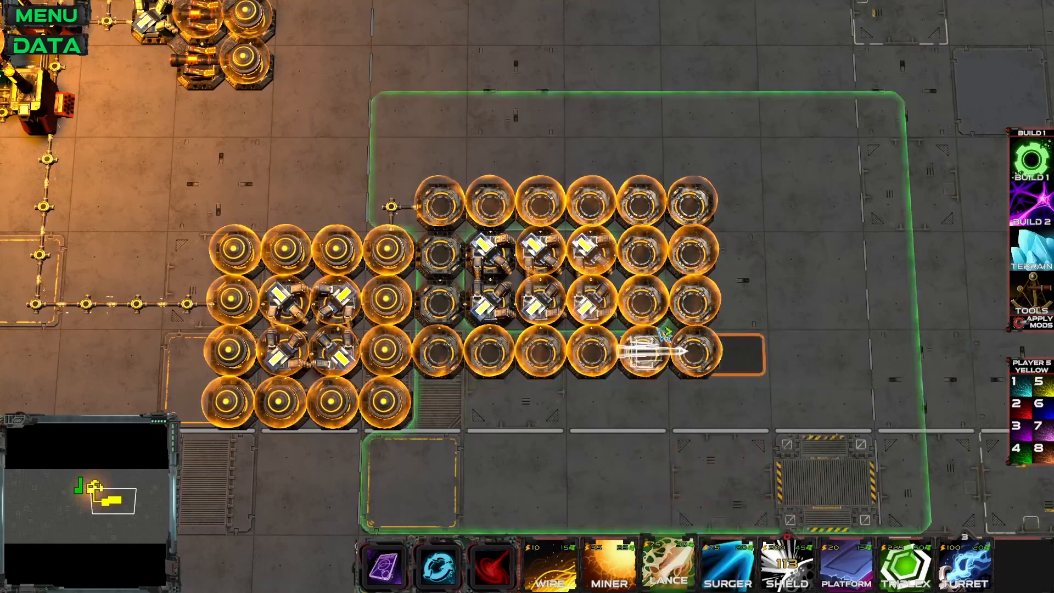
{"action": "left_click", "coordinate": [648, 278]}
{"action": "right_click", "coordinate": [649, 267]}
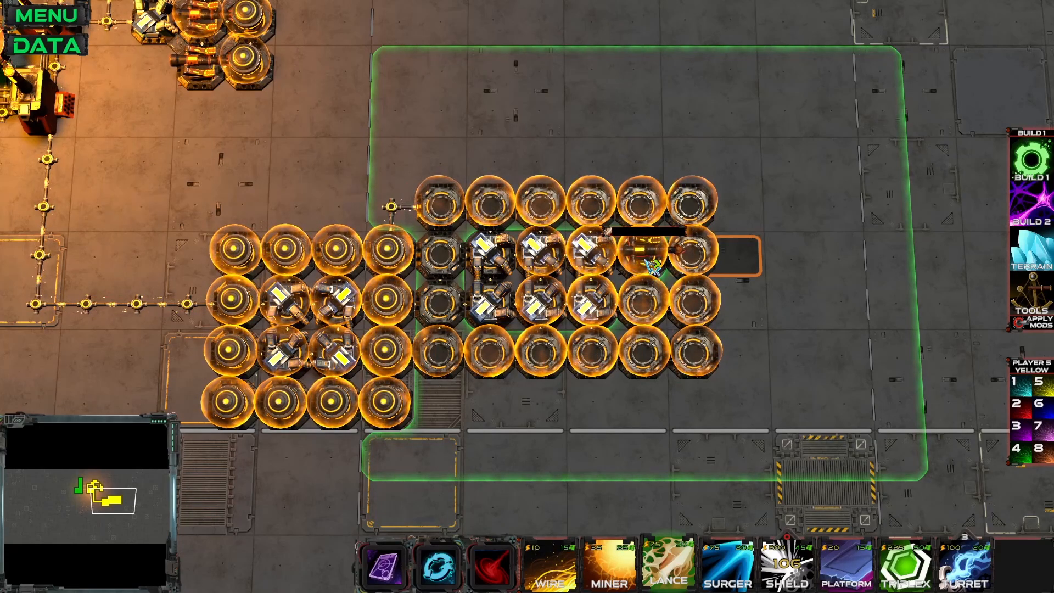
{"action": "right_click", "coordinate": [653, 268]}
{"action": "left_click", "coordinate": [654, 320]}
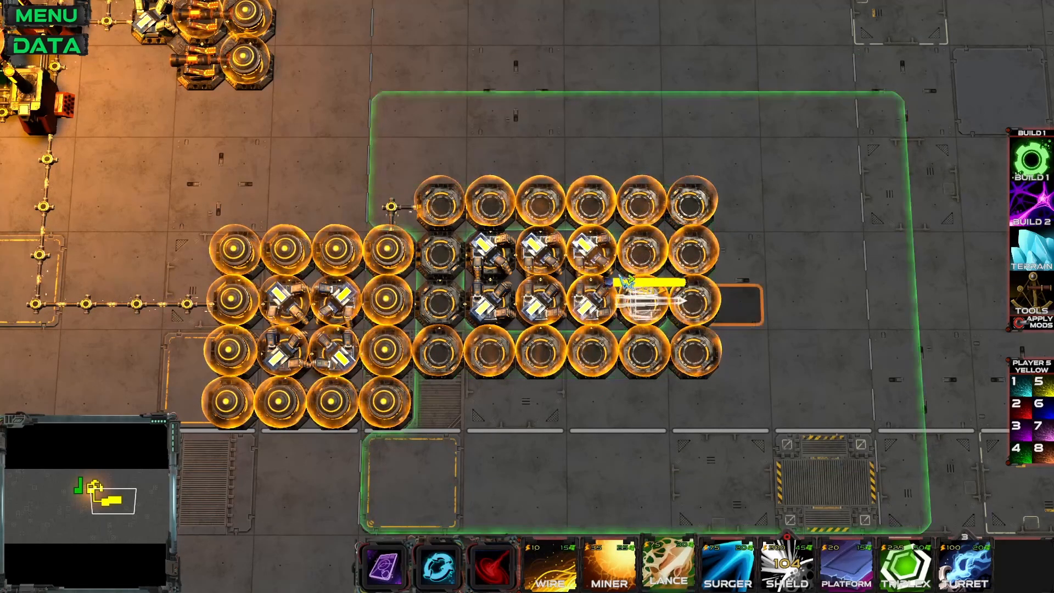
{"action": "right_click", "coordinate": [654, 316]}
Test Lances on the ground north of the platforms and on the eastern platforms of the north row, then remove them.
{"action": "left_click", "coordinate": [541, 167]}
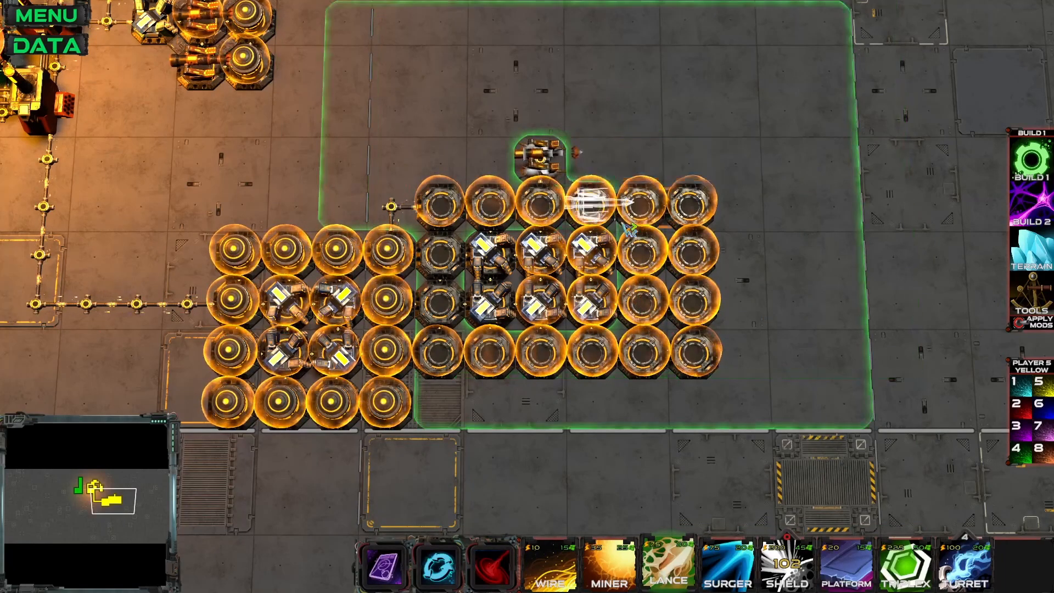
{"action": "left_click", "coordinate": [601, 167]}
{"action": "right_click", "coordinate": [599, 163]}
{"action": "left_click", "coordinate": [652, 221]}
{"action": "right_click", "coordinate": [651, 221]}
{"action": "right_click", "coordinate": [547, 166]}
{"action": "left_click", "coordinate": [705, 225]}
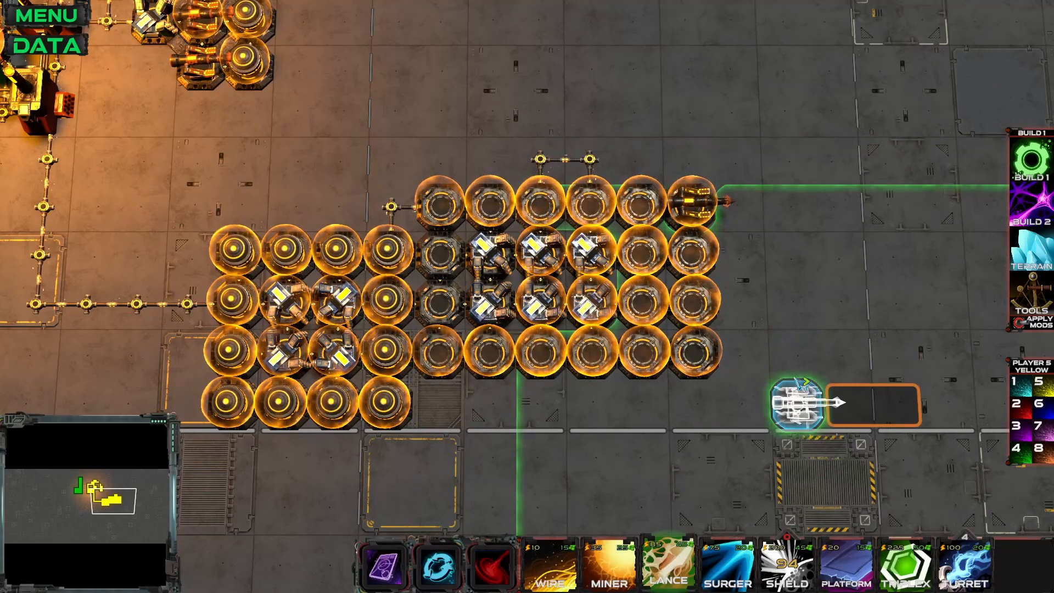
{"action": "right_click", "coordinate": [692, 220]}
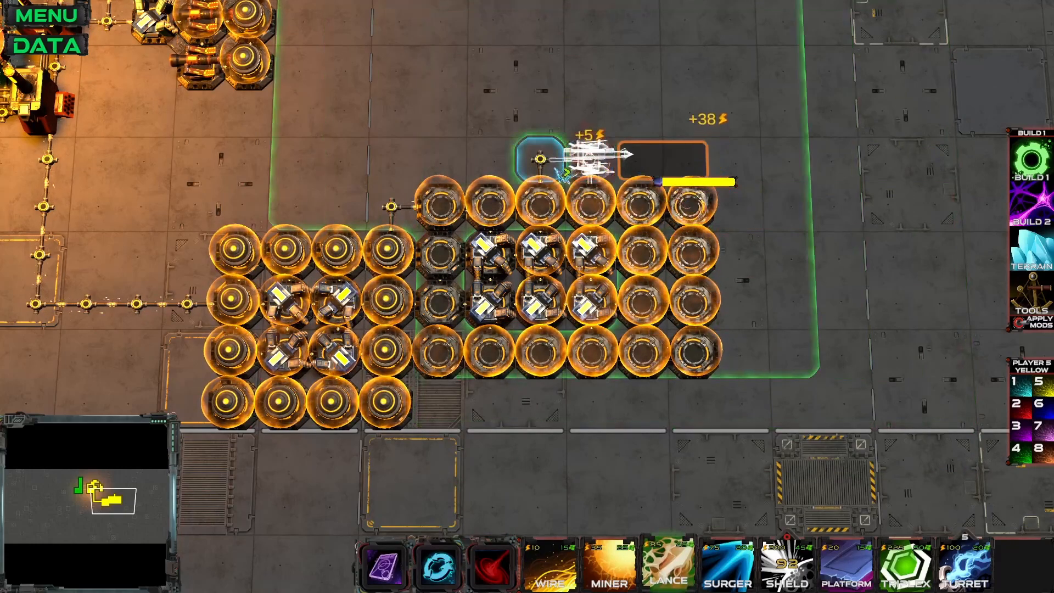
Repeatedly place and remove Lances on the northwest corner platform and on the ground just west of it.
{"action": "left_click", "coordinate": [398, 202]}
{"action": "left_click", "coordinate": [441, 211]}
{"action": "right_click_drag", "start_coordinate": [447, 213], "coordinate": [396, 210]}
{"action": "left_click", "coordinate": [443, 212]}
{"action": "left_click", "coordinate": [397, 209]}
{"action": "left_click", "coordinate": [440, 213]}
{"action": "left_click", "coordinate": [397, 211]}
{"action": "right_click", "coordinate": [439, 213]}
{"action": "right_click", "coordinate": [397, 211]}
{"action": "right_click", "coordinate": [397, 211]}
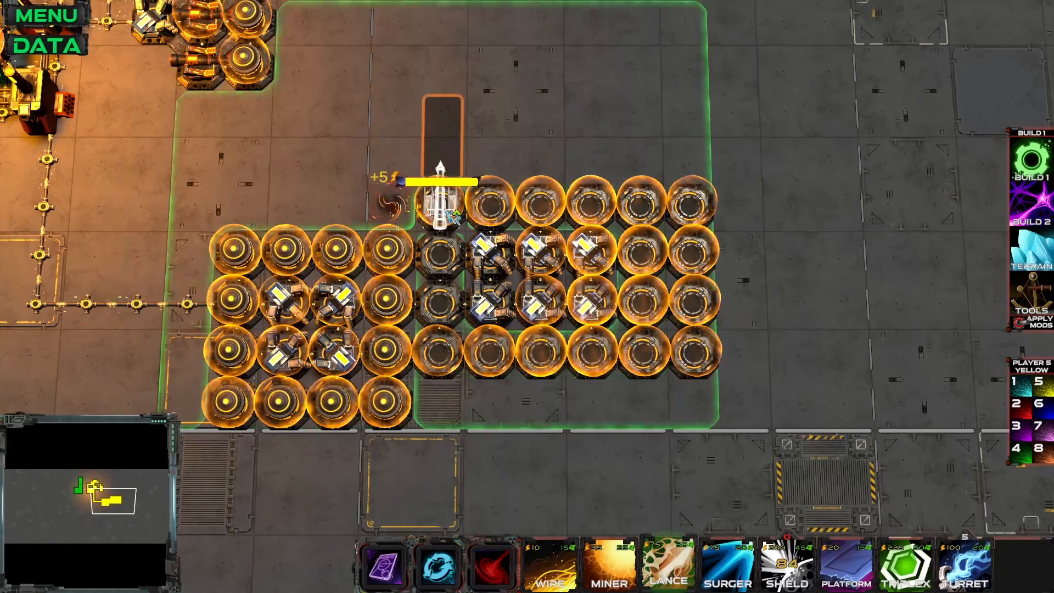
Examine the shielded defences of the lime and yellow bases, previewing Lance and Turret placement around the yellow HQ.
{"action": "middle_click_drag", "start_coordinate": [350, 219], "coordinate": [659, 450]}
{"action": "middle_click_drag", "start_coordinate": [399, 296], "coordinate": [284, 150]}
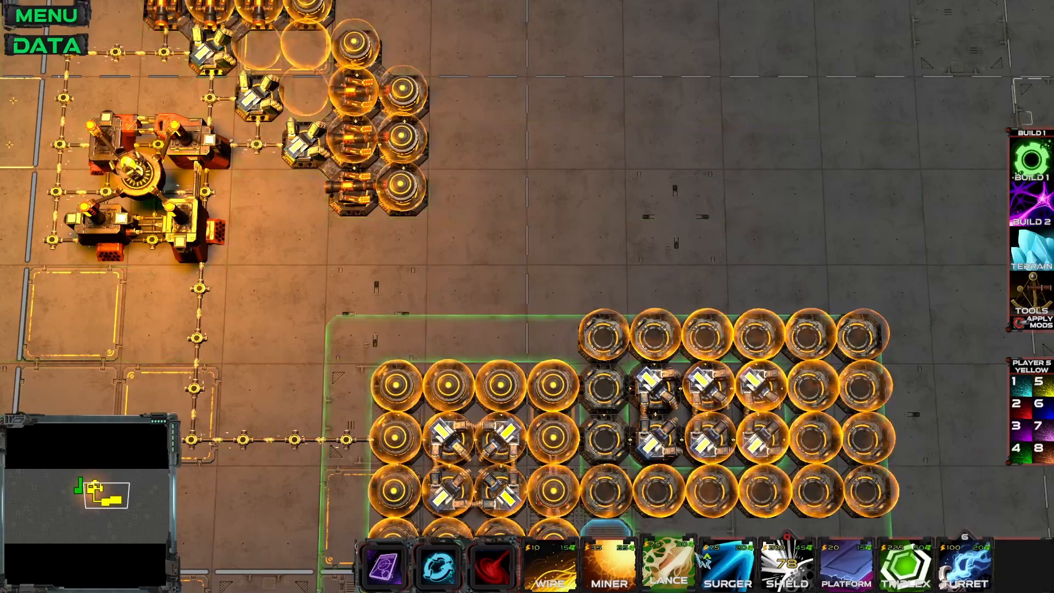
{"action": "middle_click_drag", "start_coordinate": [568, 404], "coordinate": [900, 519]}
{"action": "middle_click_drag", "start_coordinate": [546, 298], "coordinate": [796, 403]}
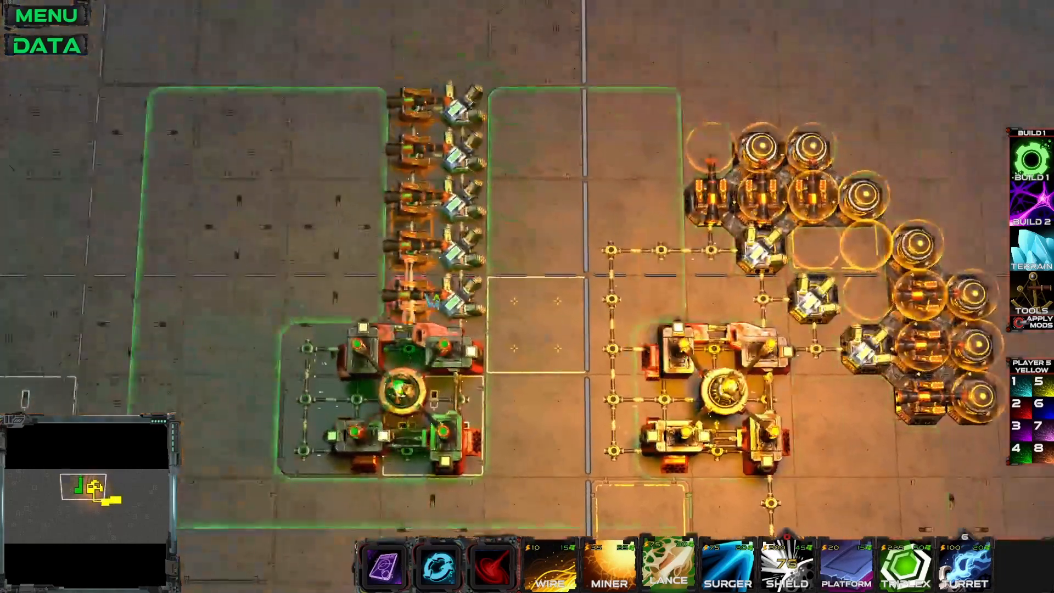
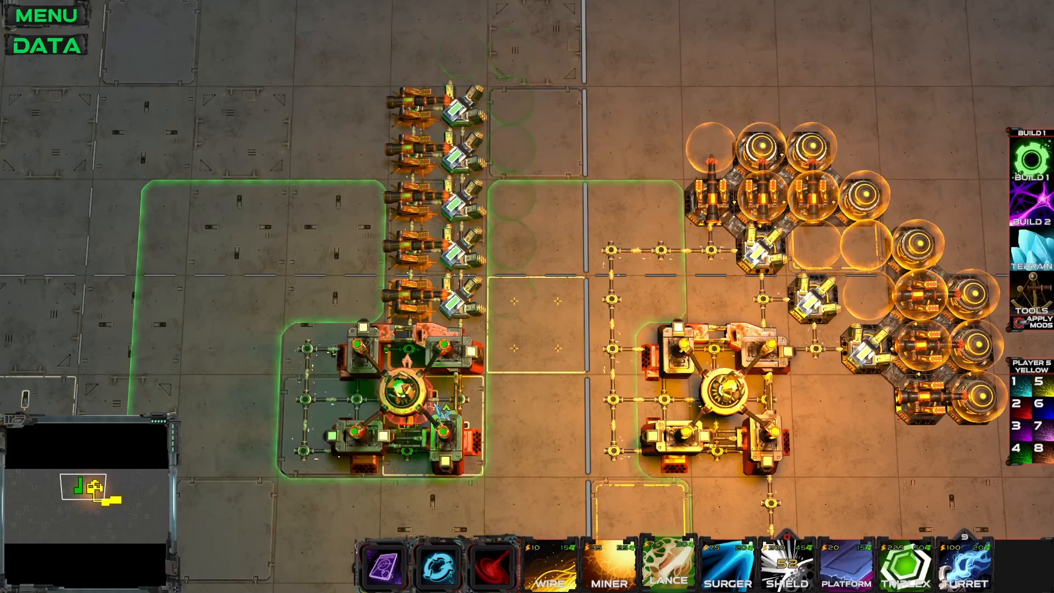
{"action": "left_click", "coordinate": [722, 403]}
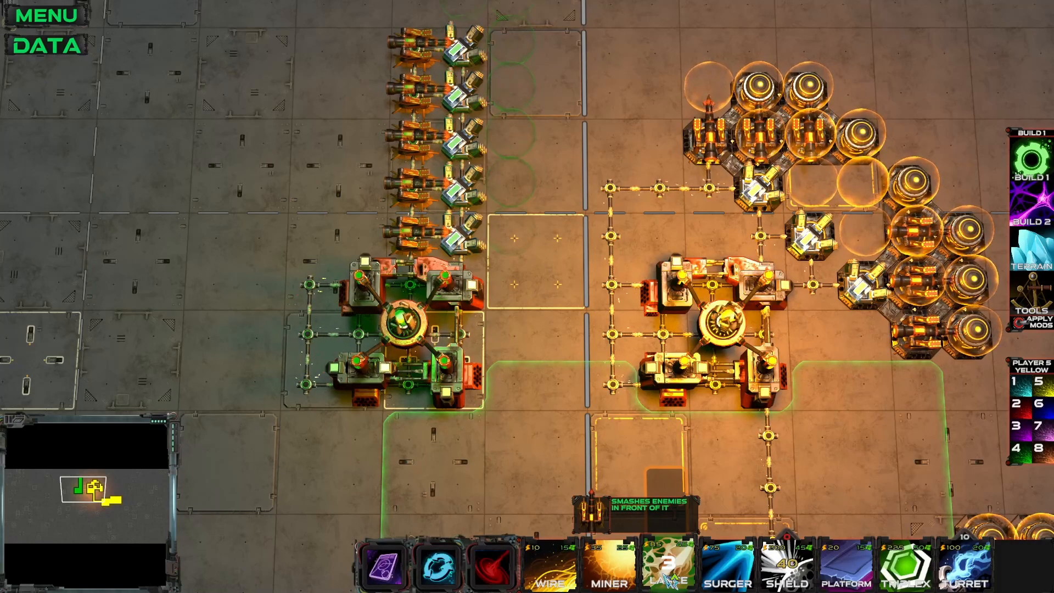
{"action": "middle_click_drag", "start_coordinate": [679, 359], "coordinate": [694, 442]}
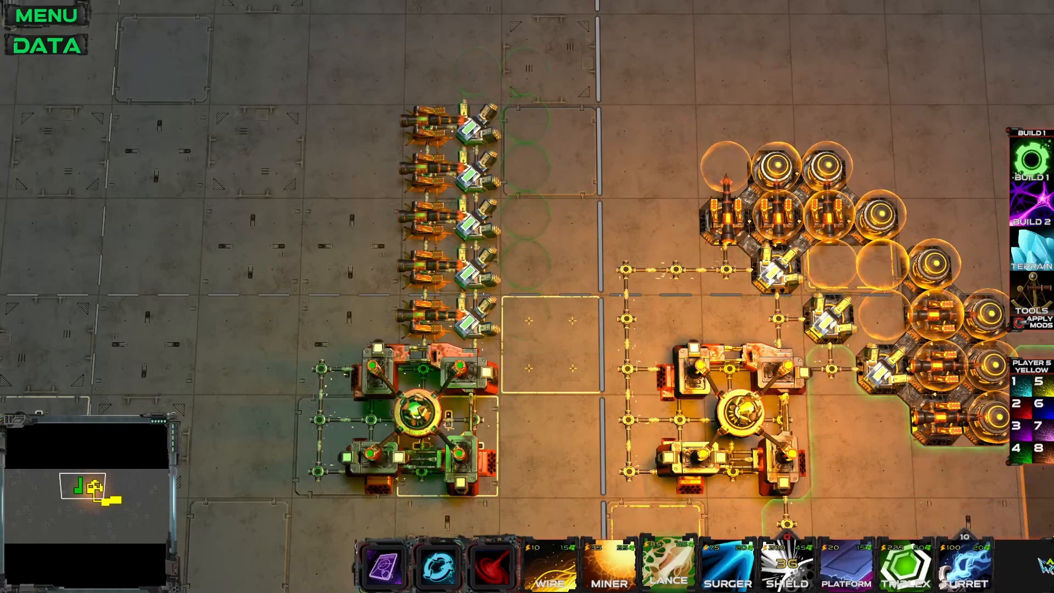
{"action": "left_click", "coordinate": [985, 572]}
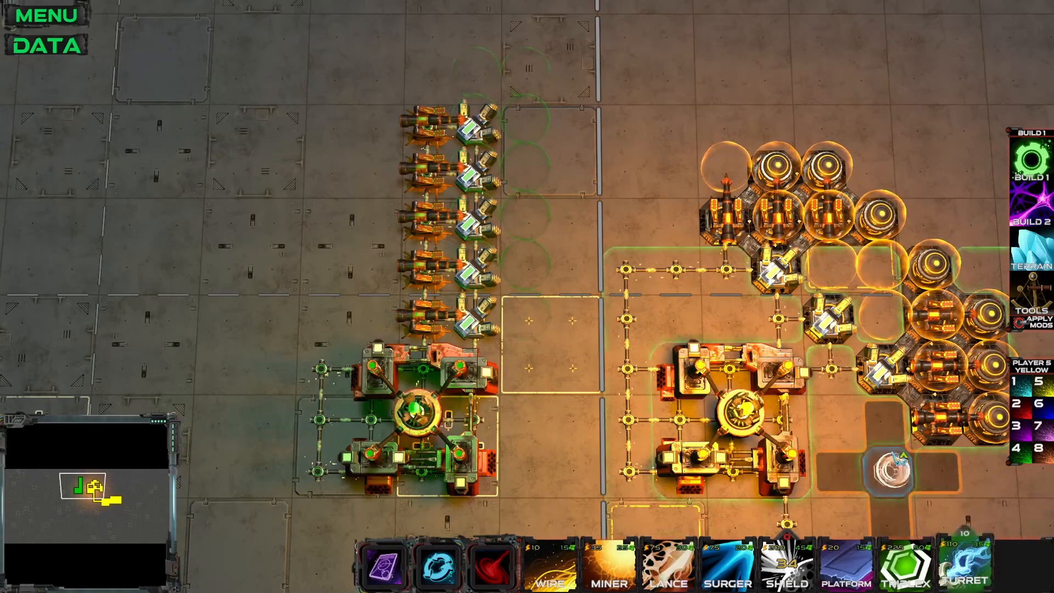
{"action": "middle_click_drag", "start_coordinate": [862, 385], "coordinate": [869, 419]}
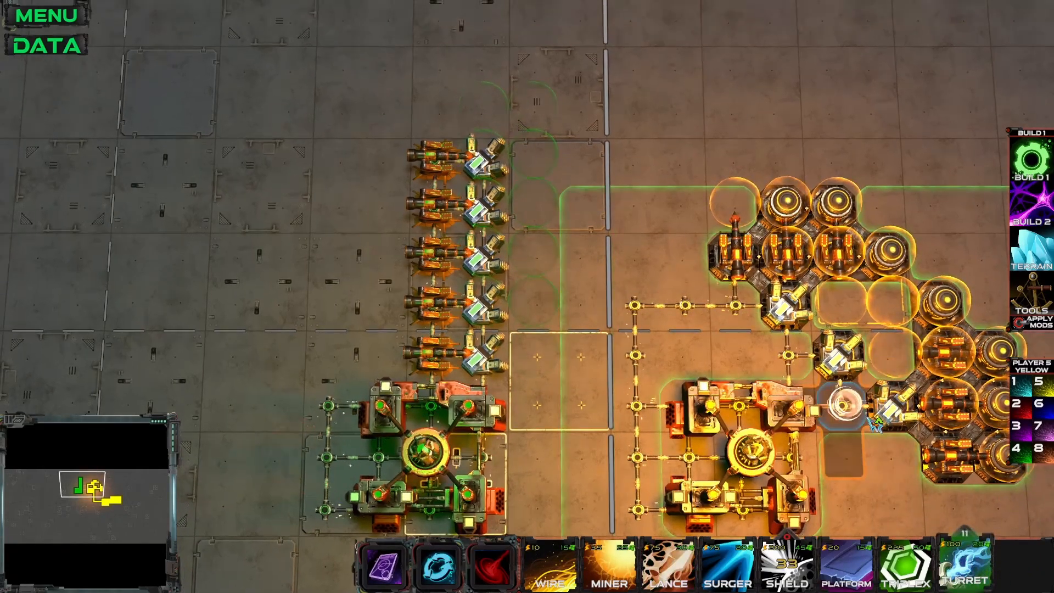
{"action": "left_click", "coordinate": [869, 421]}
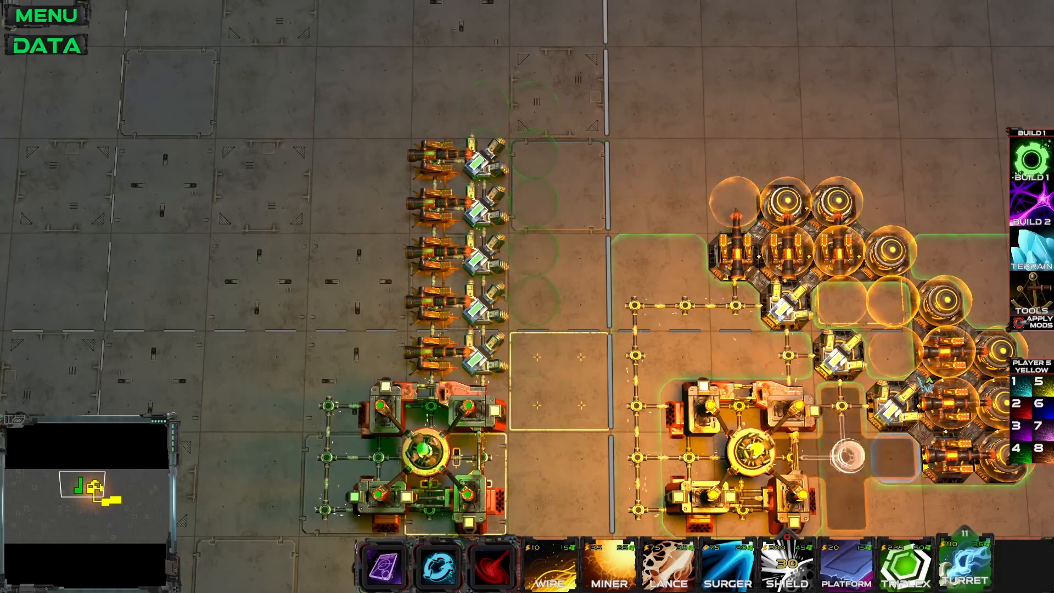
Open the map data and create a new player action bar named Yellow Actions.
{"action": "left_click", "coordinate": [59, 48]}
{"action": "left_click", "coordinate": [1011, 27]}
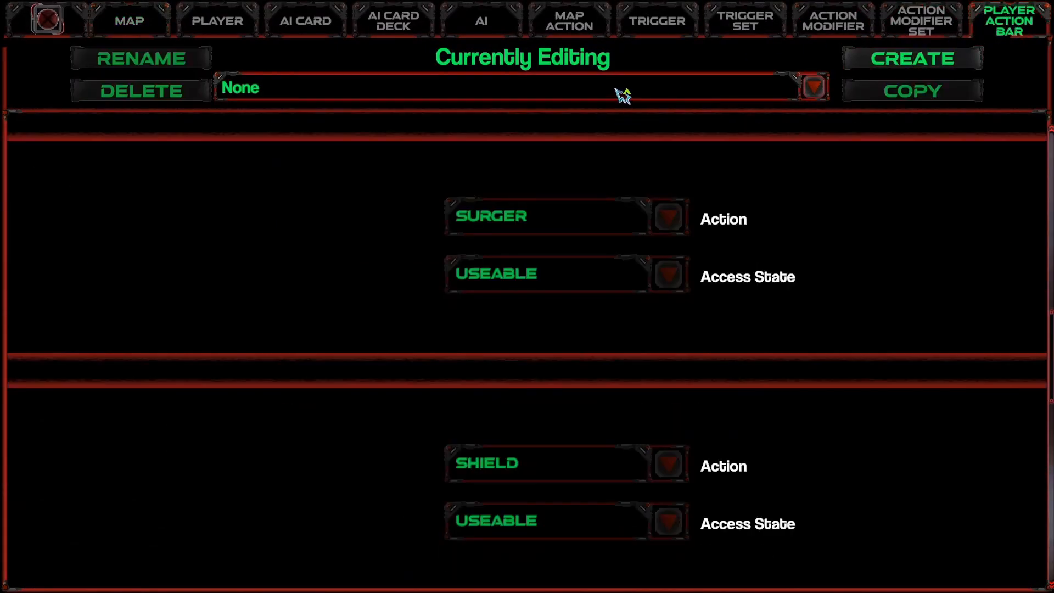
{"action": "left_click", "coordinate": [854, 65]}
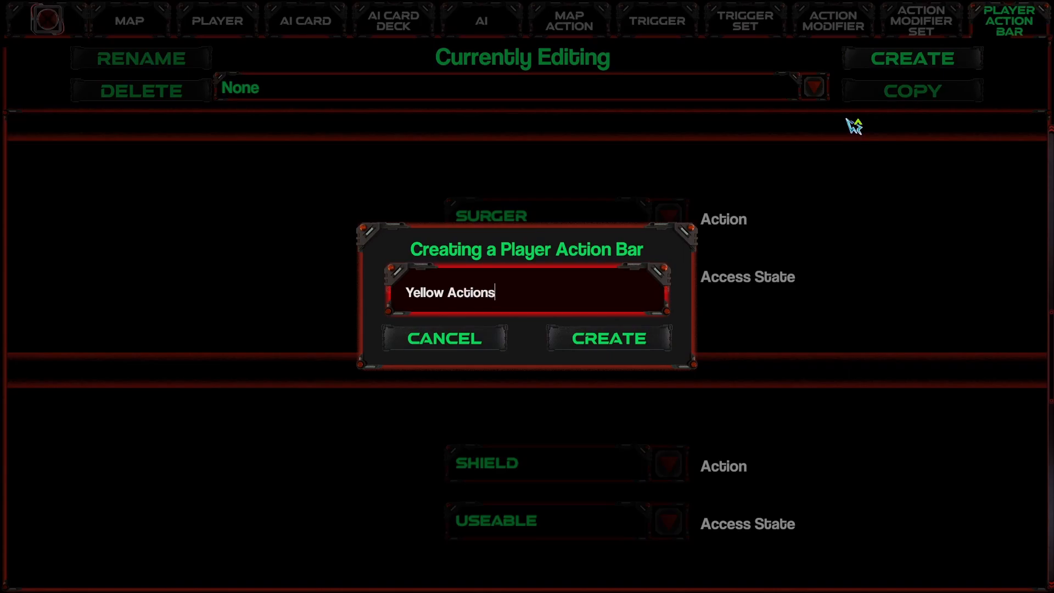
{"action": "left_click", "coordinate": [587, 345]}
Set the demolish access state of the Yellow Actions bar to Locked.
{"action": "scroll", "coordinate": [857, 508], "scroll_direction": "up", "scroll_amount": 5}
{"action": "scroll", "coordinate": [863, 460], "scroll_direction": "up", "scroll_amount": 10}
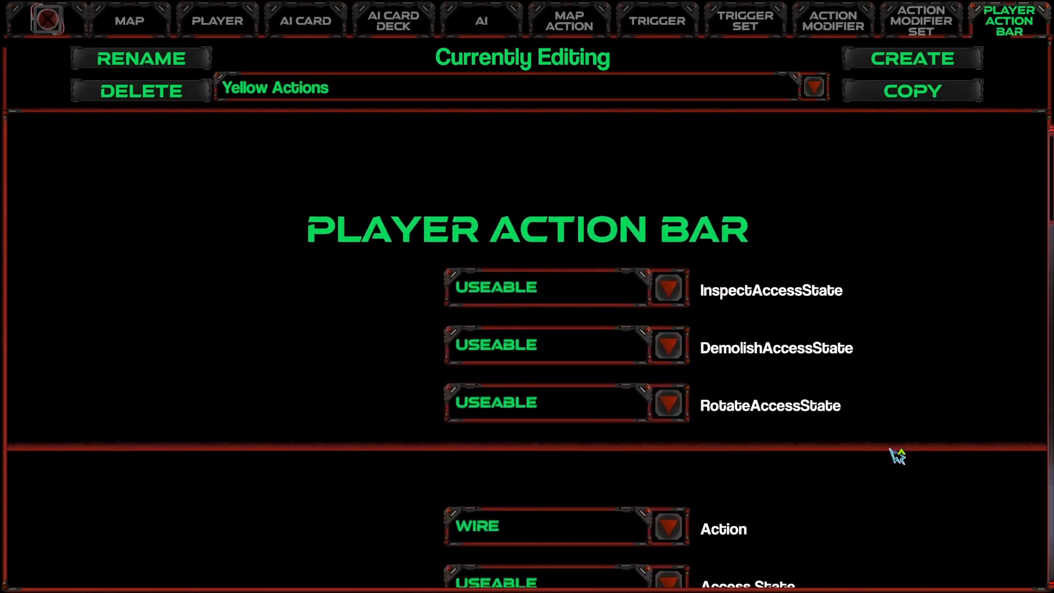
{"action": "left_click", "coordinate": [659, 351]}
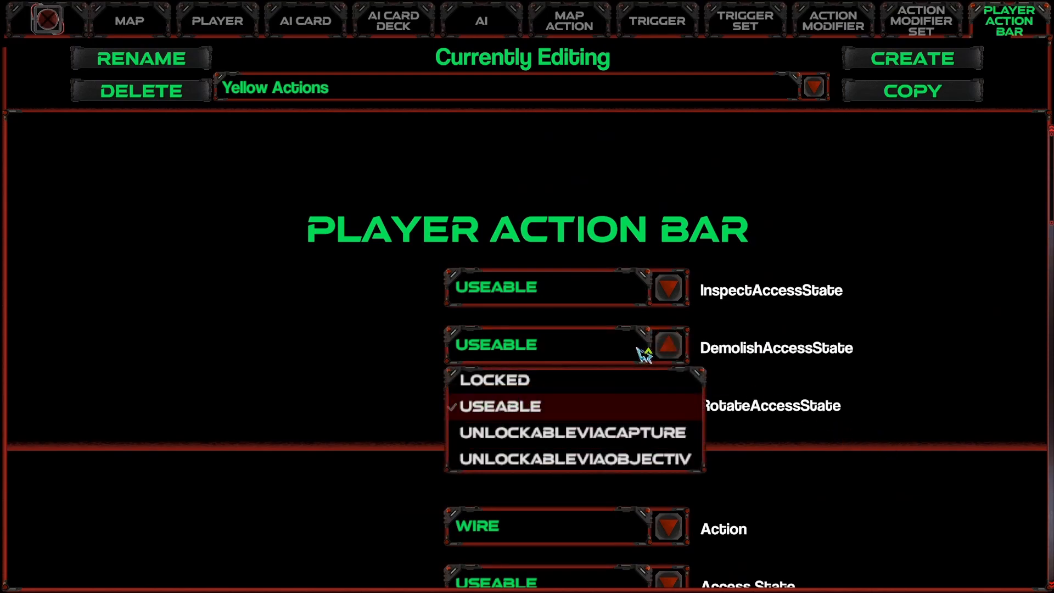
{"action": "left_click", "coordinate": [531, 380]}
Replace the Lance action in the Yellow Actions bar with Firelaser.
{"action": "scroll", "coordinate": [769, 381], "scroll_direction": "down", "scroll_amount": 3}
{"action": "scroll", "coordinate": [770, 386], "scroll_direction": "down", "scroll_amount": 14}
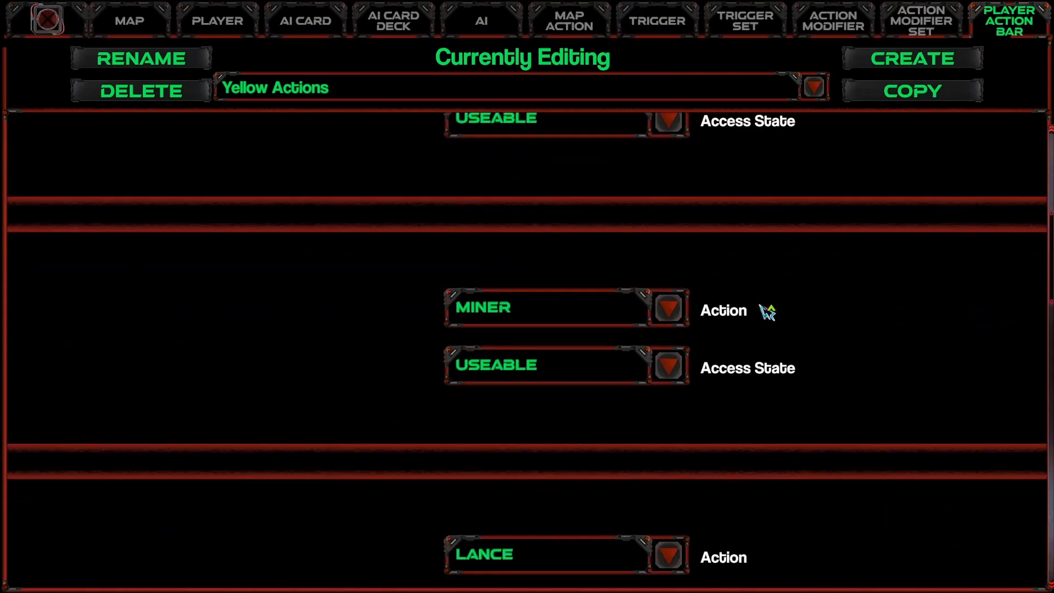
{"action": "scroll", "coordinate": [765, 308], "scroll_direction": "down", "scroll_amount": 6}
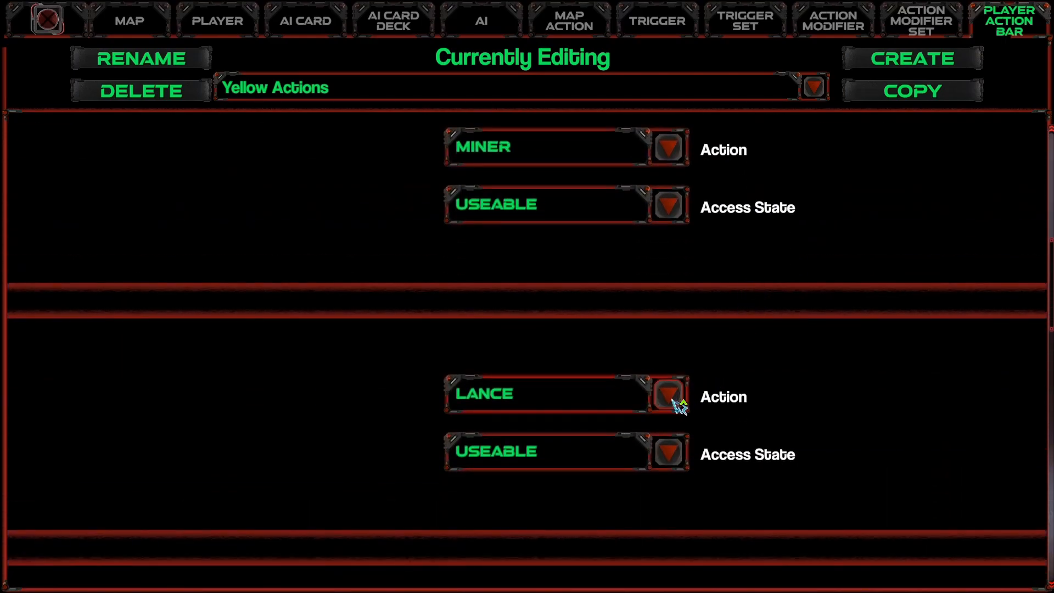
{"action": "left_click", "coordinate": [668, 394]}
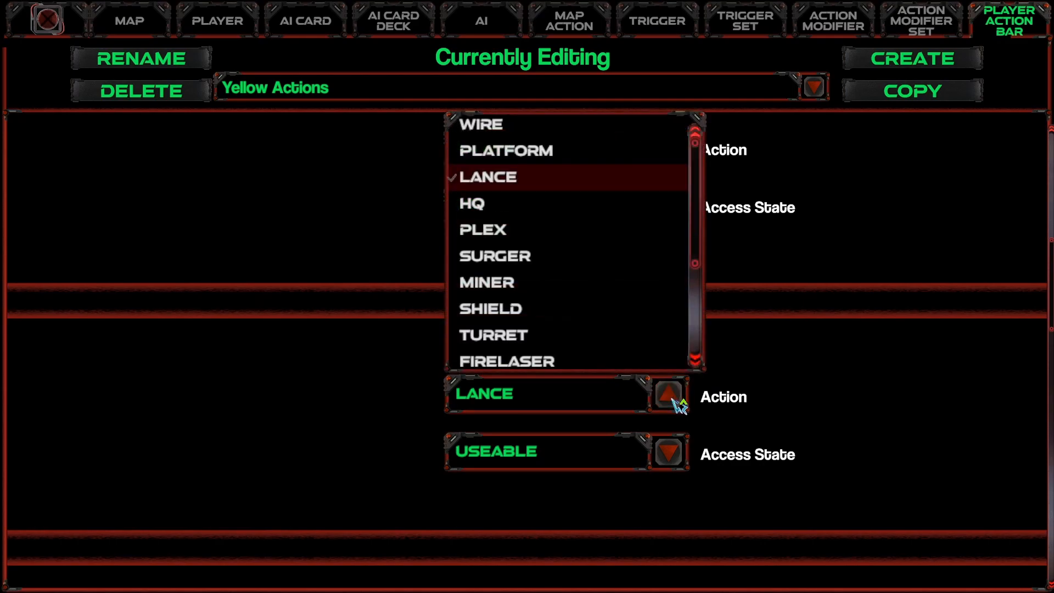
{"action": "left_click", "coordinate": [561, 360]}
Change the final slot of the Yellow Actions bar, after Turret, from Firelaser to HQ.
{"action": "scroll", "coordinate": [815, 407], "scroll_direction": "down", "scroll_amount": 15}
{"action": "scroll", "coordinate": [822, 405], "scroll_direction": "up", "scroll_amount": 15}
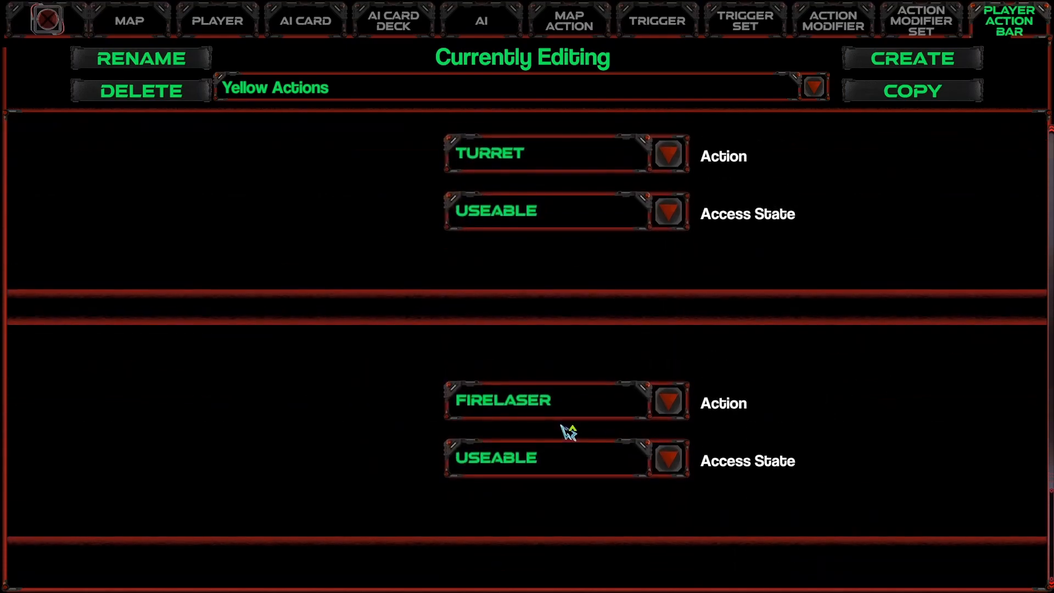
{"action": "left_click", "coordinate": [608, 412]}
{"action": "left_click", "coordinate": [516, 218]}
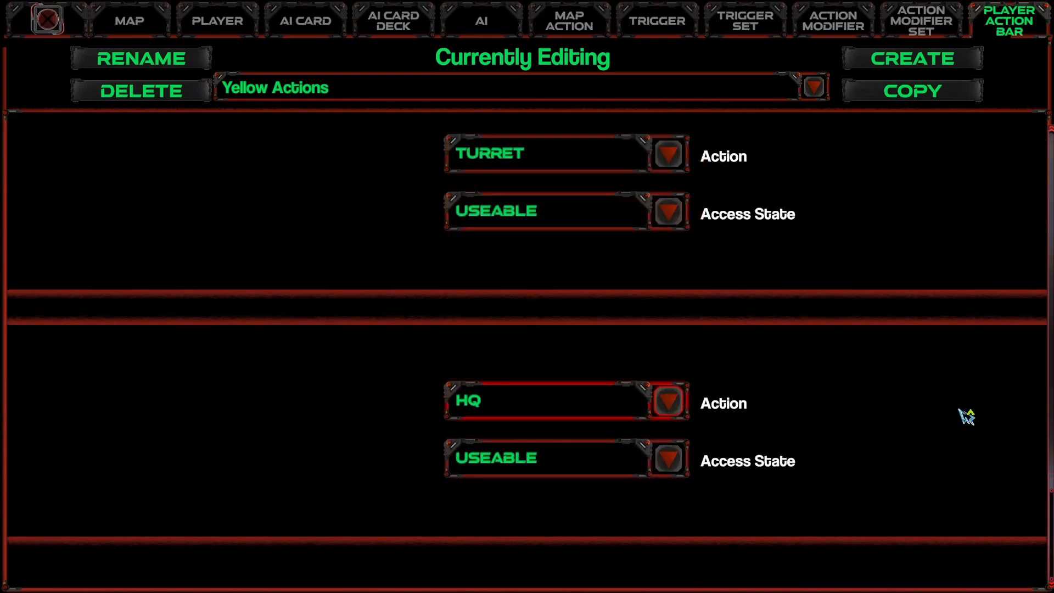
Create a second player action bar named Green Action Bar.
{"action": "scroll", "coordinate": [955, 434], "scroll_direction": "up", "scroll_amount": 3}
{"action": "scroll", "coordinate": [952, 473], "scroll_direction": "up", "scroll_amount": 10}
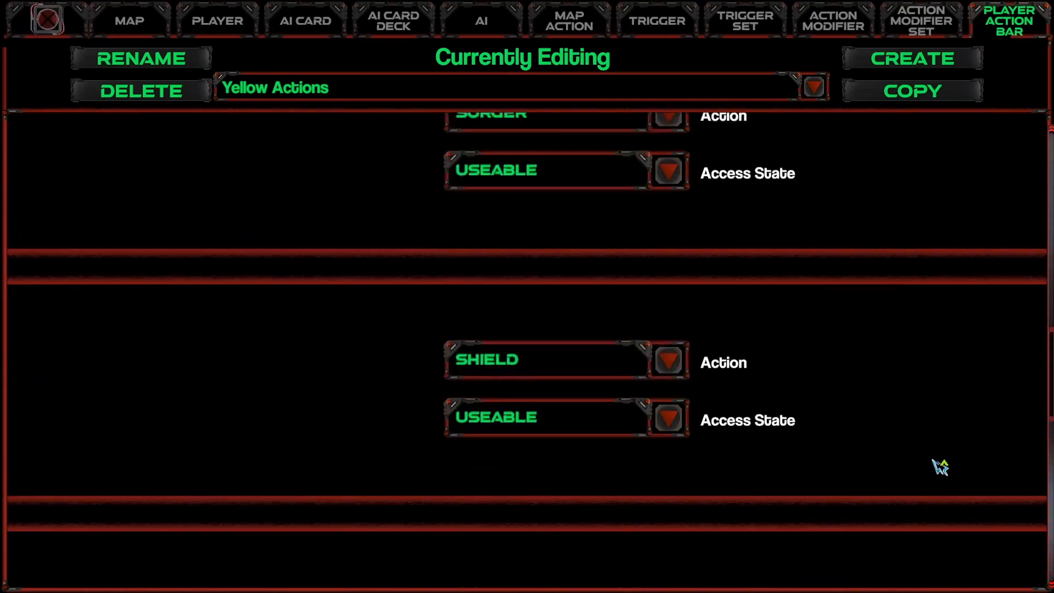
{"action": "left_click", "coordinate": [911, 58]}
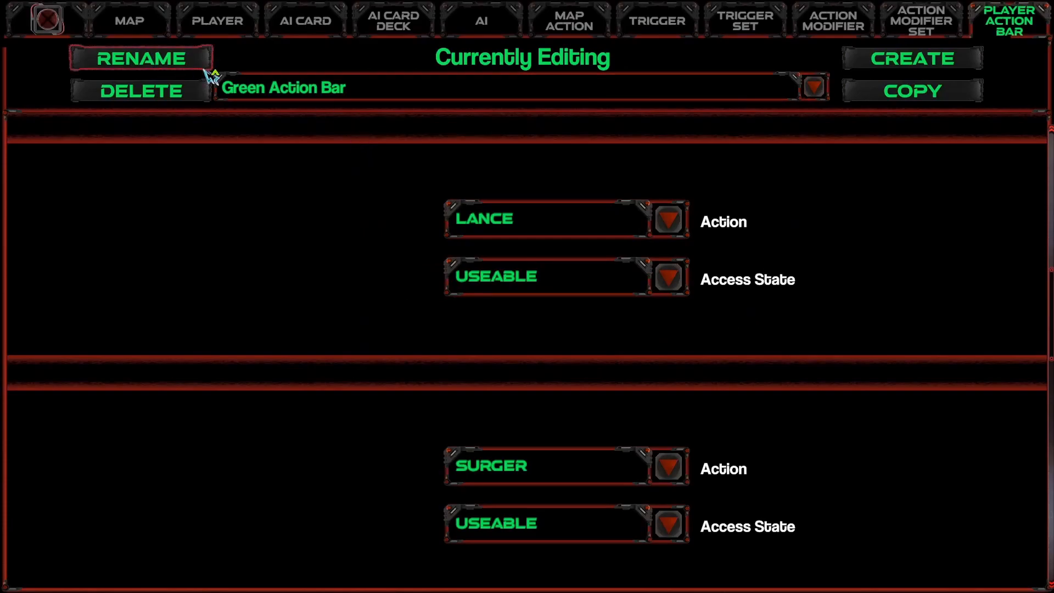
Rename the Yellow Actions bar as Yellow Action Bar.
{"action": "left_click", "coordinate": [313, 88]}
{"action": "left_click", "coordinate": [294, 138]}
{"action": "left_click", "coordinate": [178, 64]}
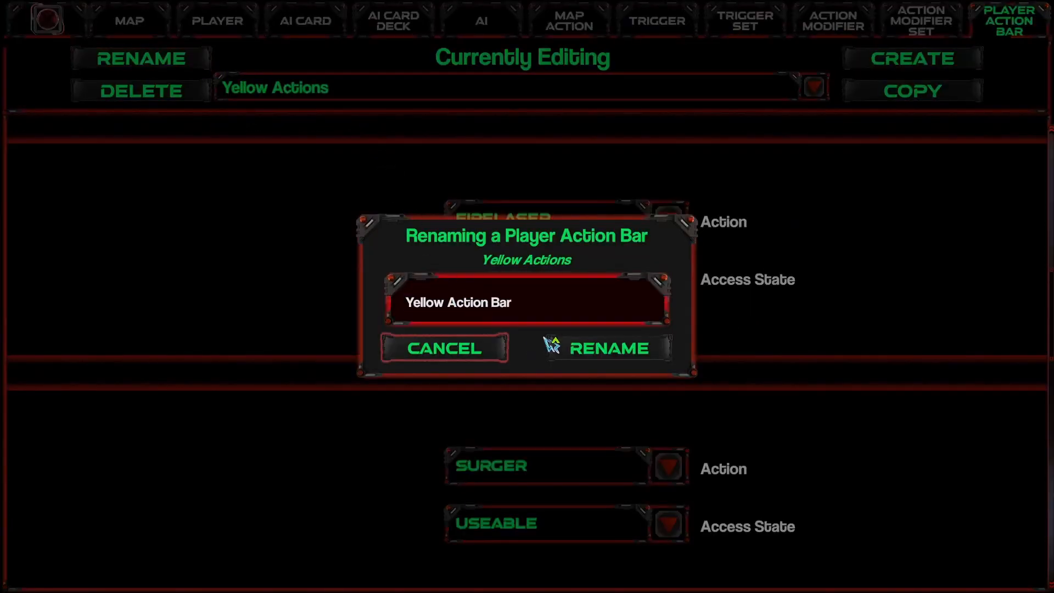
{"action": "left_click", "coordinate": [582, 350]}
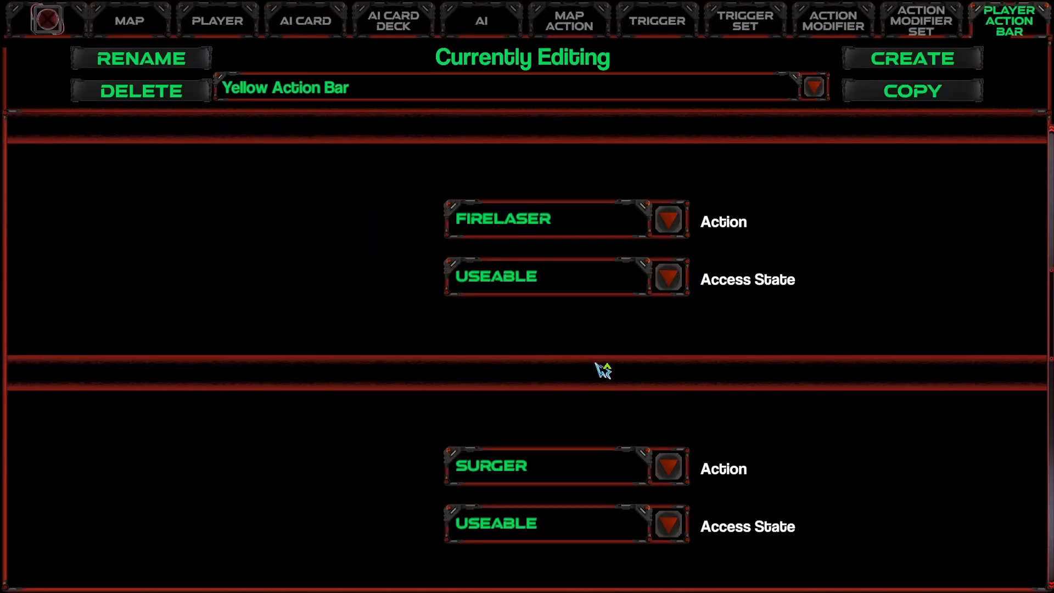
Assign the Green Action Bar as the player action bar of Player4_Lime.
{"action": "left_click", "coordinate": [231, 32]}
{"action": "left_click", "coordinate": [301, 90]}
{"action": "left_click", "coordinate": [305, 175]}
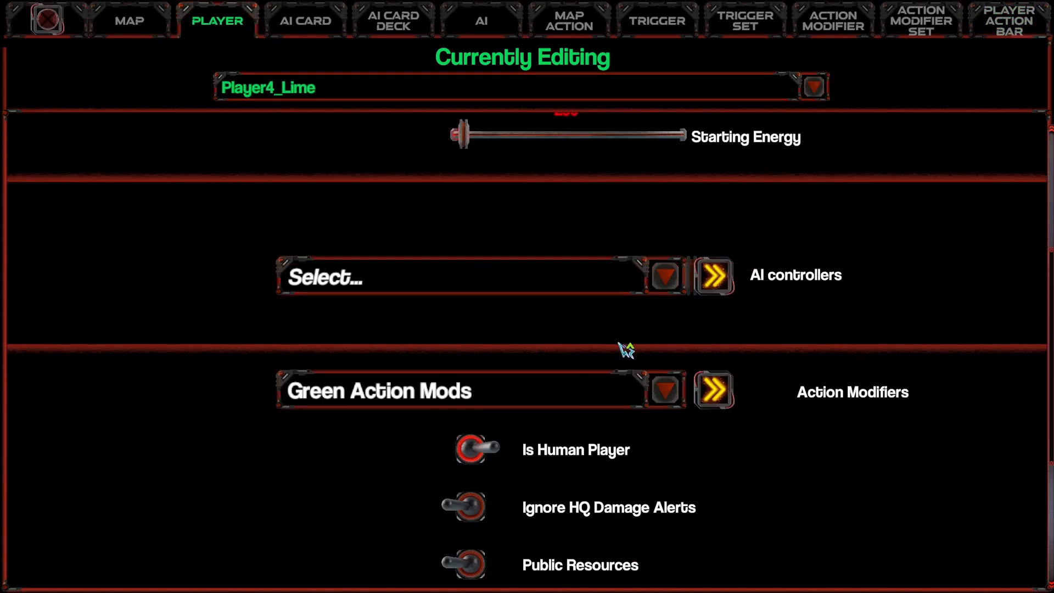
{"action": "scroll", "coordinate": [828, 377], "scroll_direction": "up", "scroll_amount": 5}
{"action": "scroll", "coordinate": [831, 379], "scroll_direction": "down", "scroll_amount": 5}
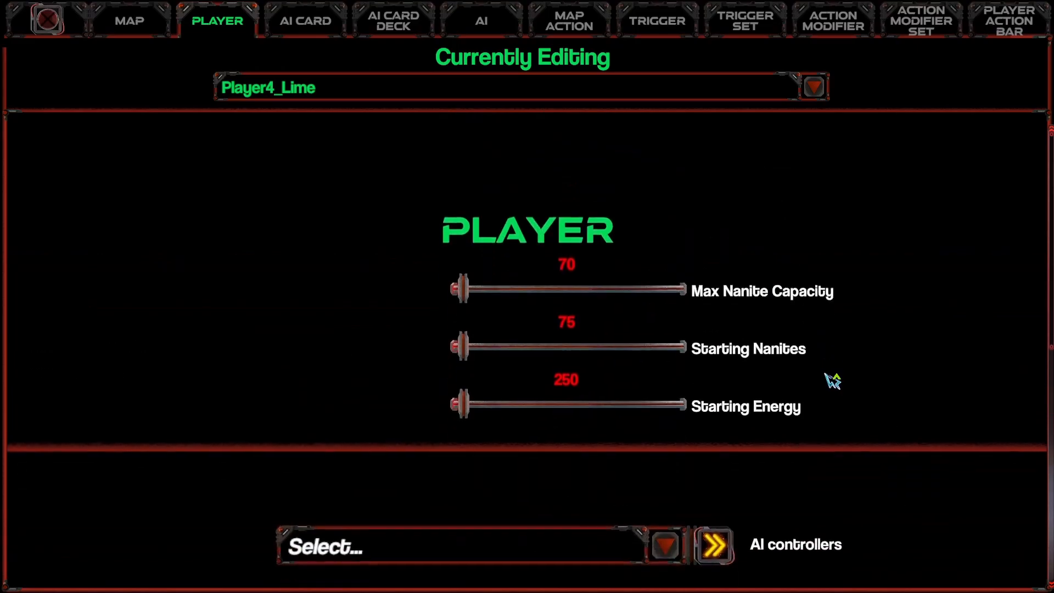
{"action": "scroll", "coordinate": [834, 384], "scroll_direction": "down", "scroll_amount": 4}
{"action": "left_click", "coordinate": [623, 530]}
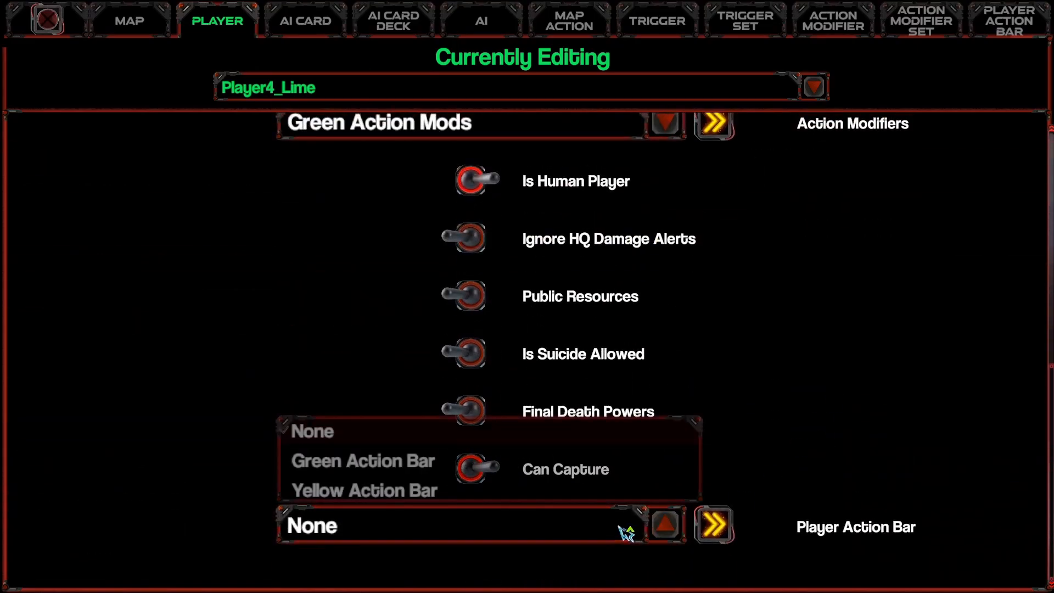
{"action": "left_click", "coordinate": [340, 467]}
Assign the Yellow Action Bar as the player action bar of Player5_Yellow.
{"action": "left_click", "coordinate": [291, 88]}
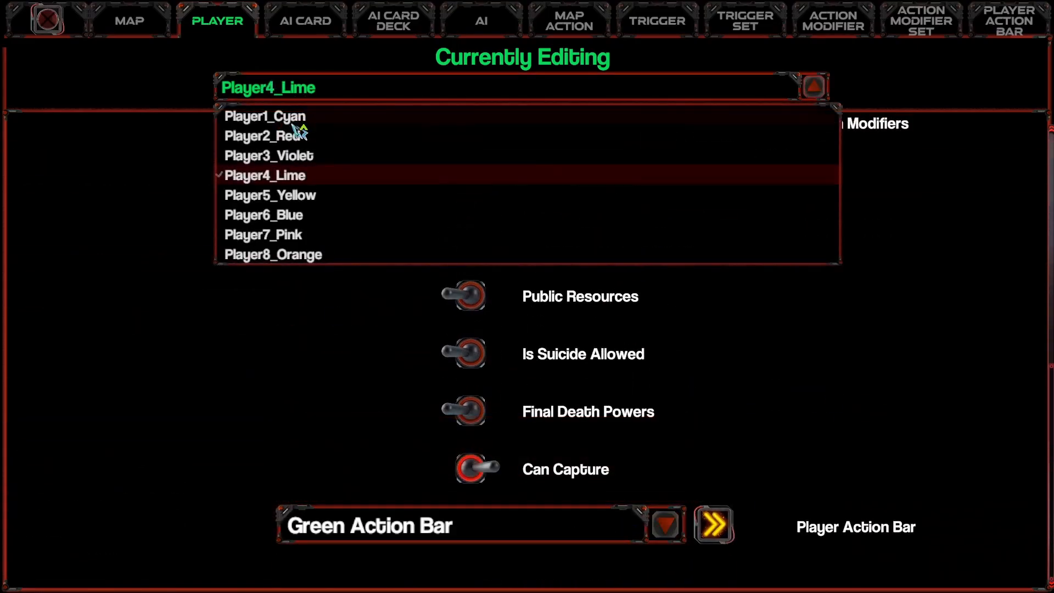
{"action": "left_click", "coordinate": [299, 196]}
{"action": "left_click", "coordinate": [459, 539]}
{"action": "left_click", "coordinate": [405, 488]}
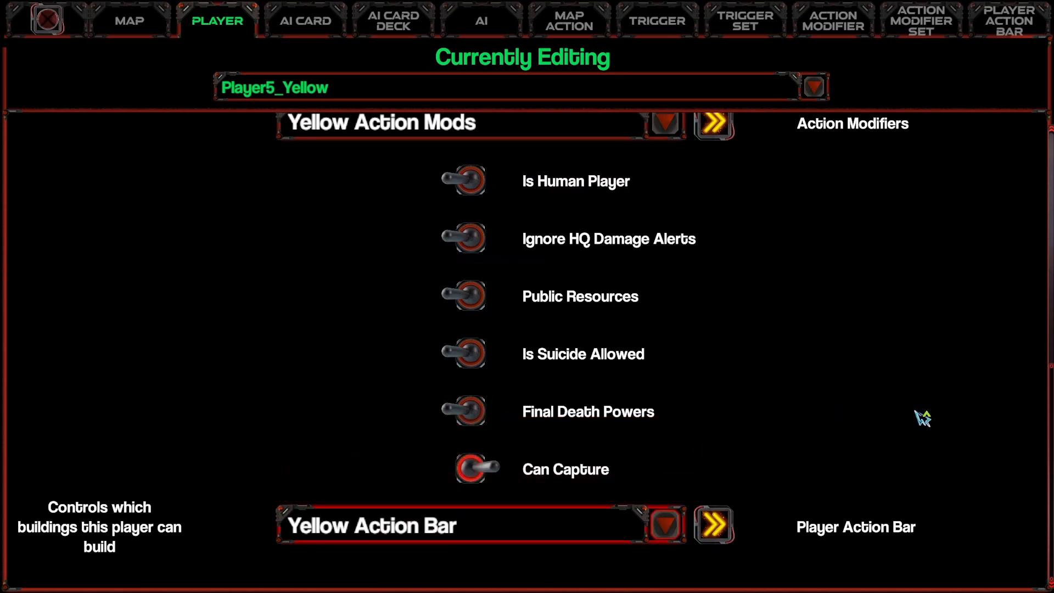
{"action": "scroll", "coordinate": [933, 418], "scroll_direction": "up", "scroll_amount": 9}
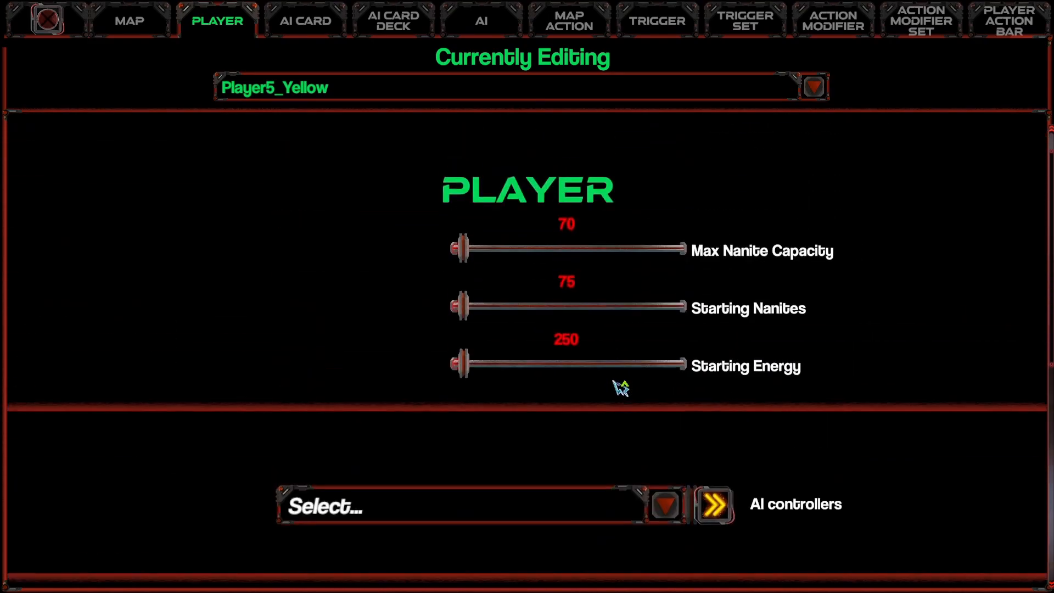
{"action": "left_click", "coordinate": [336, 92]}
{"action": "left_click", "coordinate": [285, 194]}
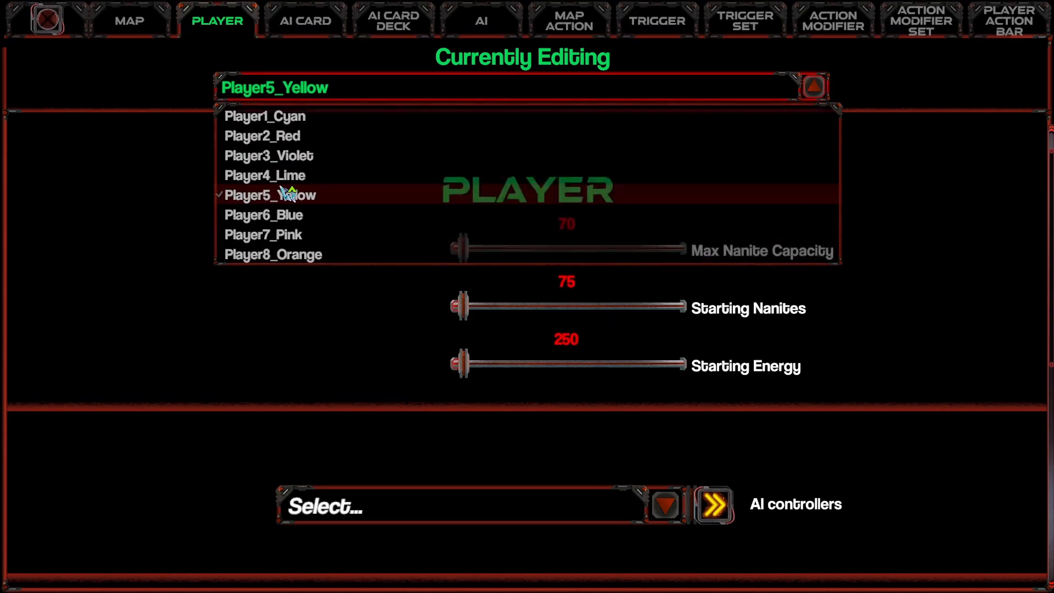
Return to the Yellow Action Bar and reselect Locked as its demolish access state.
{"action": "left_click", "coordinate": [1035, 23]}
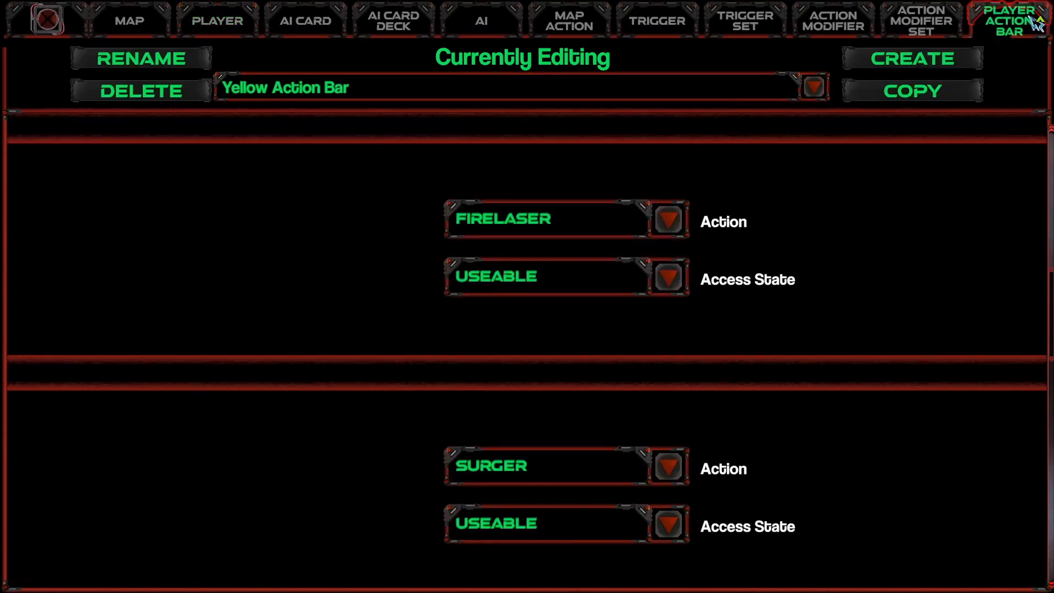
{"action": "left_click", "coordinate": [457, 90]}
{"action": "left_click", "coordinate": [264, 154]}
{"action": "scroll", "coordinate": [291, 268], "scroll_direction": "up", "scroll_amount": 6}
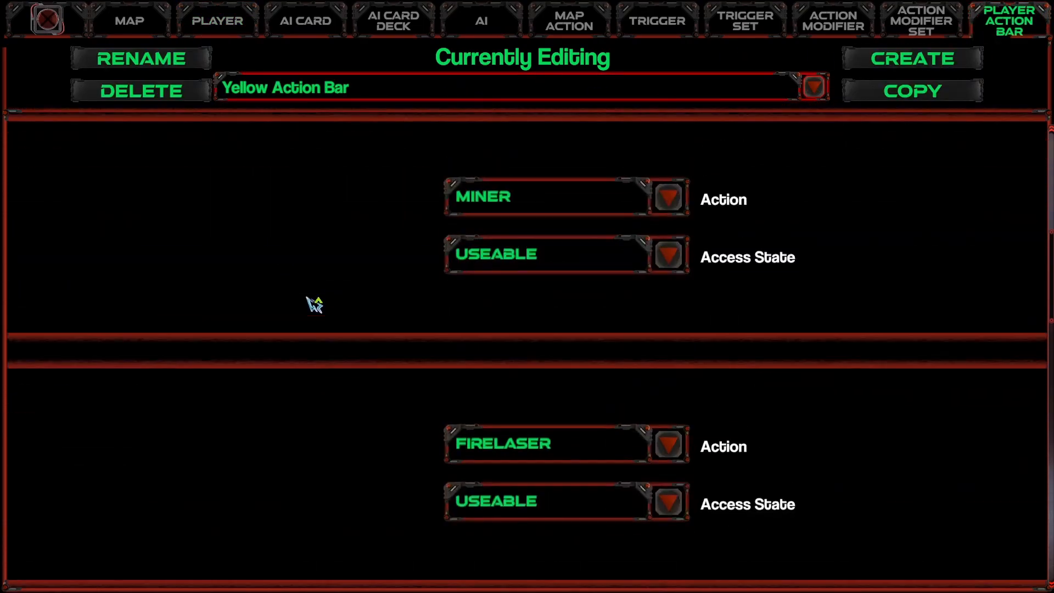
{"action": "scroll", "coordinate": [373, 348], "scroll_direction": "up", "scroll_amount": 5}
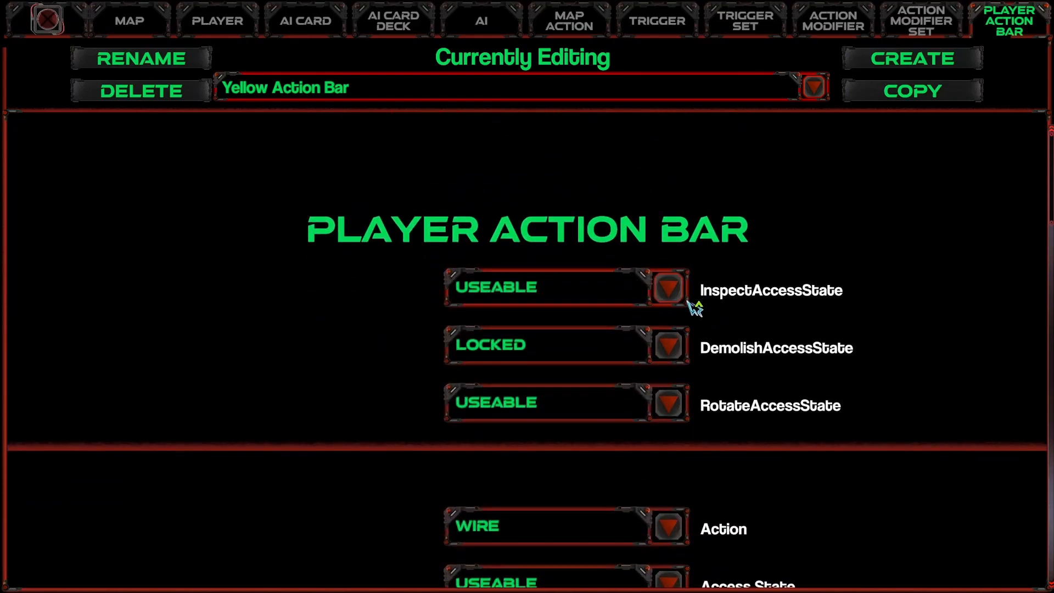
{"action": "left_click", "coordinate": [668, 347]}
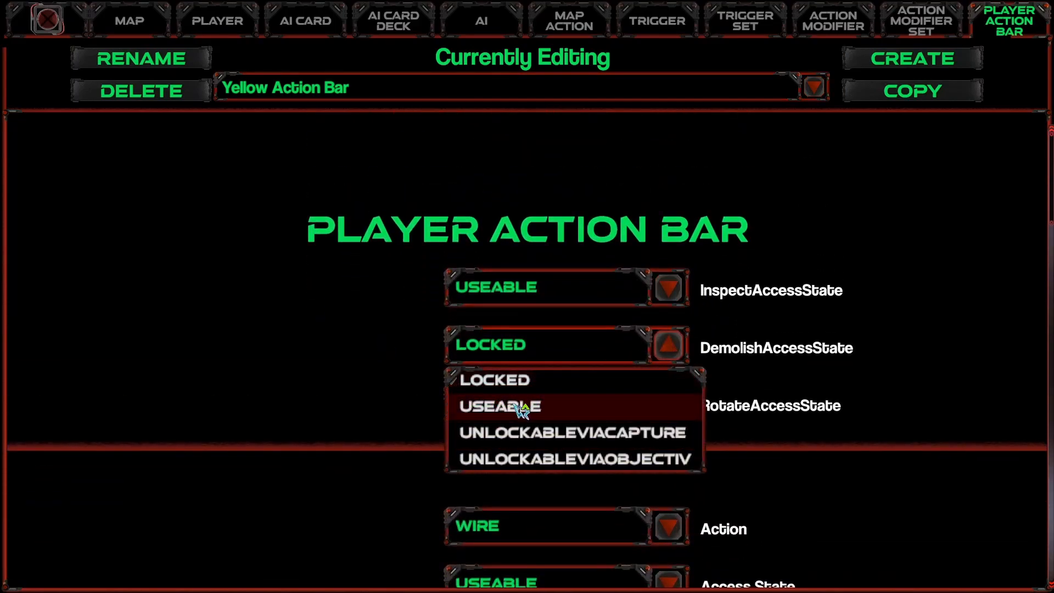
{"action": "left_click", "coordinate": [515, 384]}
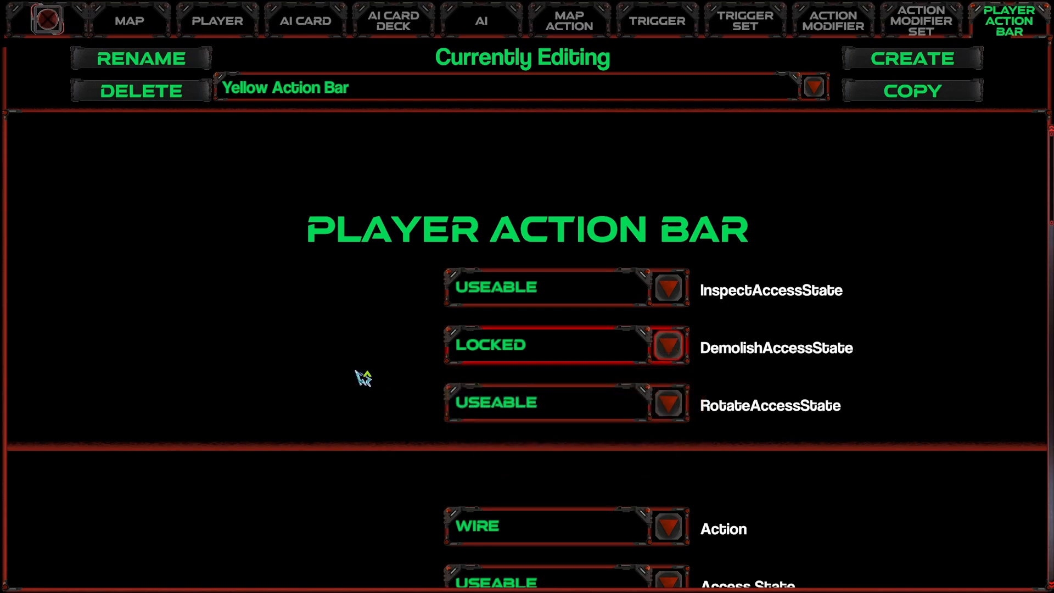
Set the demolish access state of the Green Action Bar to Locked.
{"action": "left_click", "coordinate": [350, 80]}
{"action": "left_click", "coordinate": [307, 134]}
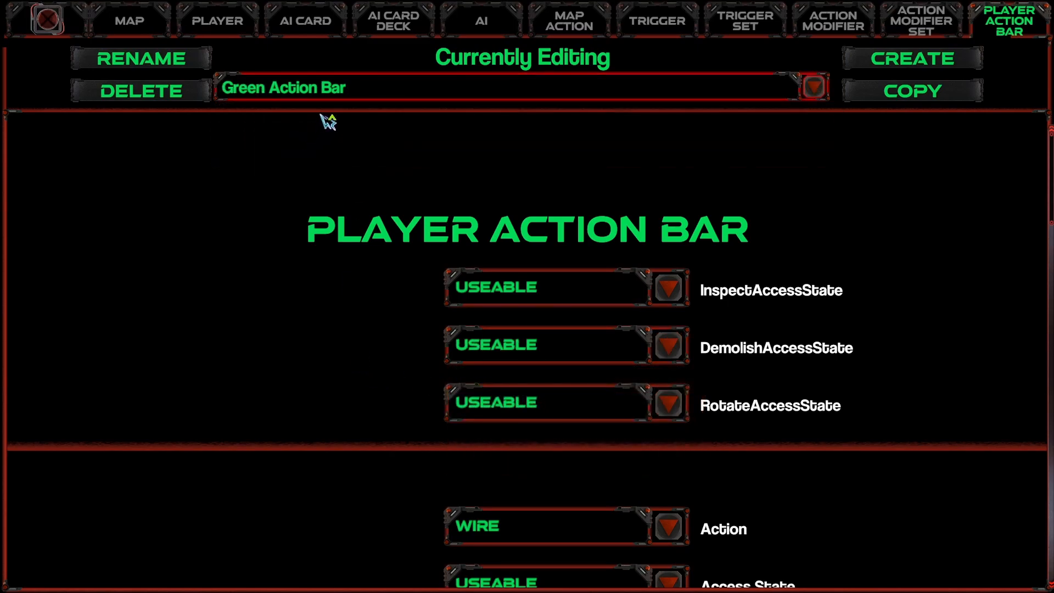
{"action": "left_click", "coordinate": [658, 345]}
{"action": "left_click", "coordinate": [526, 384]}
{"action": "left_click", "coordinate": [388, 96]}
{"action": "left_click", "coordinate": [388, 98]}
Set the access state of the Turret action in the Green Action Bar to Locked.
{"action": "scroll", "coordinate": [353, 269], "scroll_direction": "down", "scroll_amount": 5}
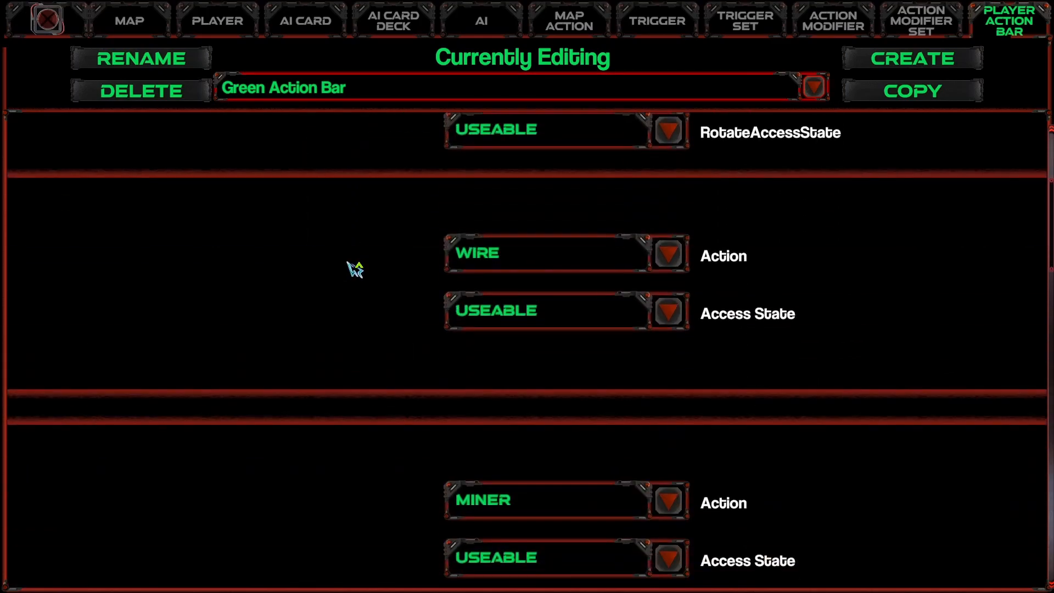
{"action": "scroll", "coordinate": [355, 269], "scroll_direction": "down", "scroll_amount": 12}
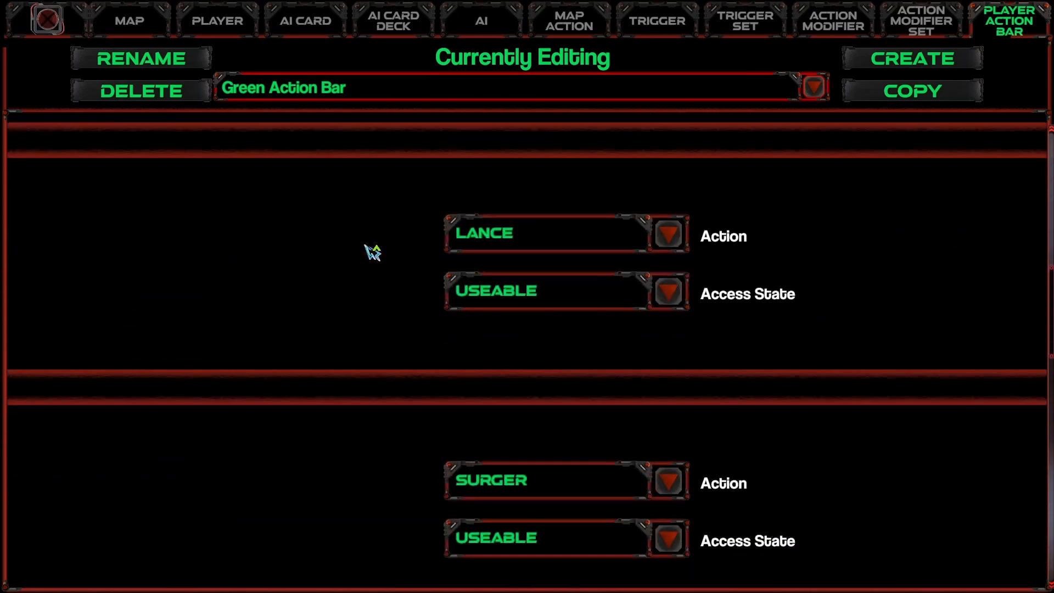
{"action": "scroll", "coordinate": [377, 254], "scroll_direction": "down", "scroll_amount": 10}
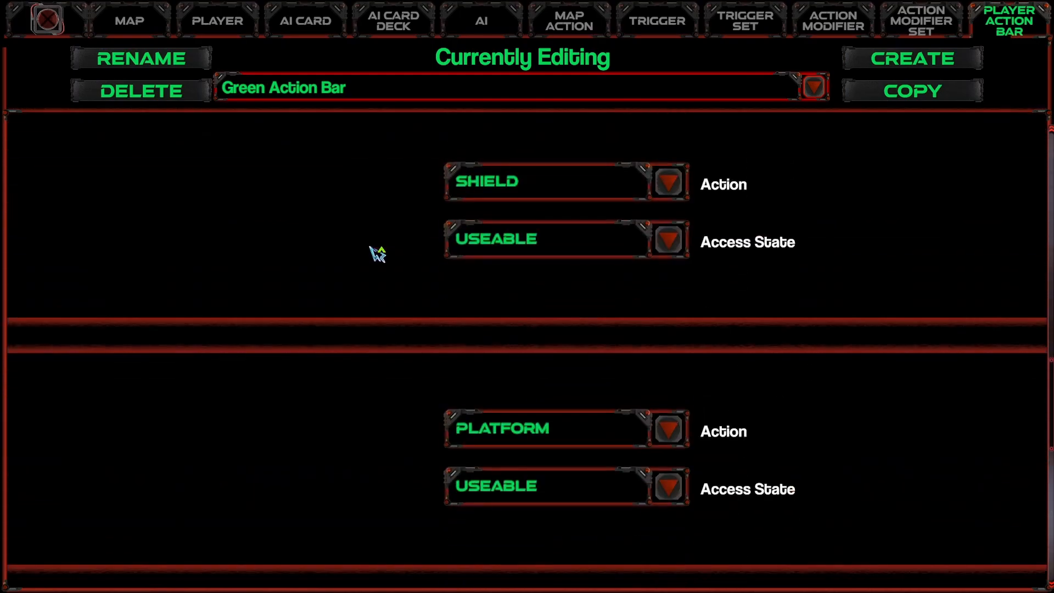
{"action": "scroll", "coordinate": [377, 254], "scroll_direction": "down", "scroll_amount": 7}
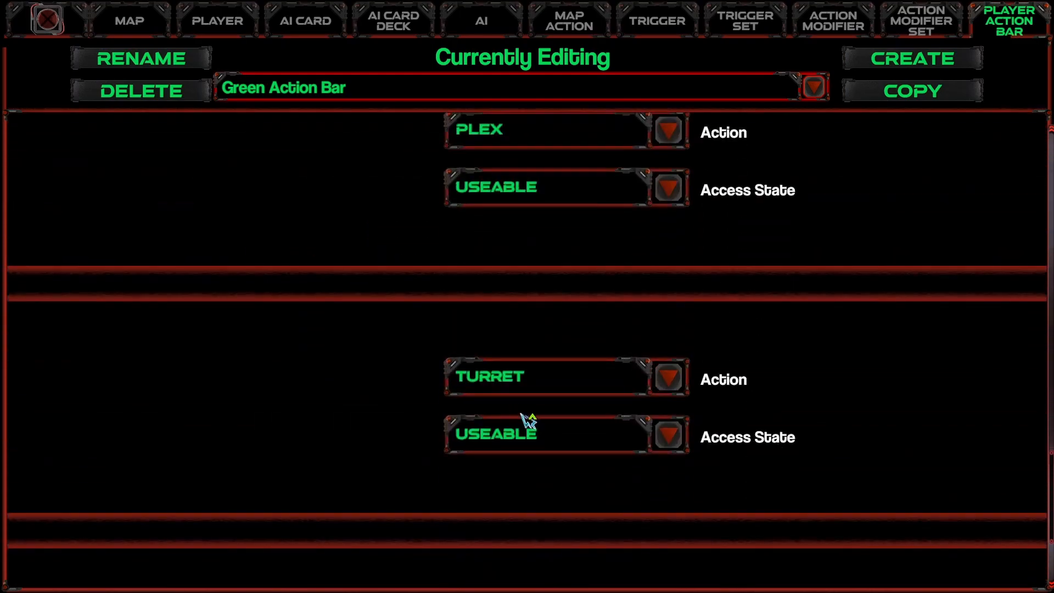
{"action": "scroll", "coordinate": [603, 460], "scroll_direction": "down", "scroll_amount": 1}
{"action": "left_click", "coordinate": [668, 329]}
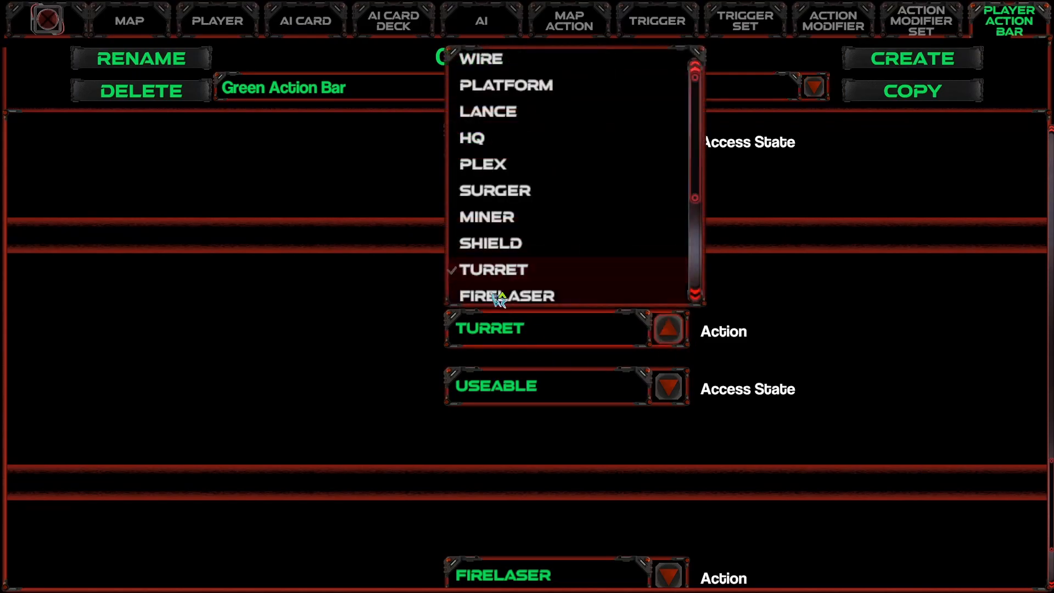
{"action": "left_click", "coordinate": [564, 370]}
{"action": "left_click", "coordinate": [593, 396]}
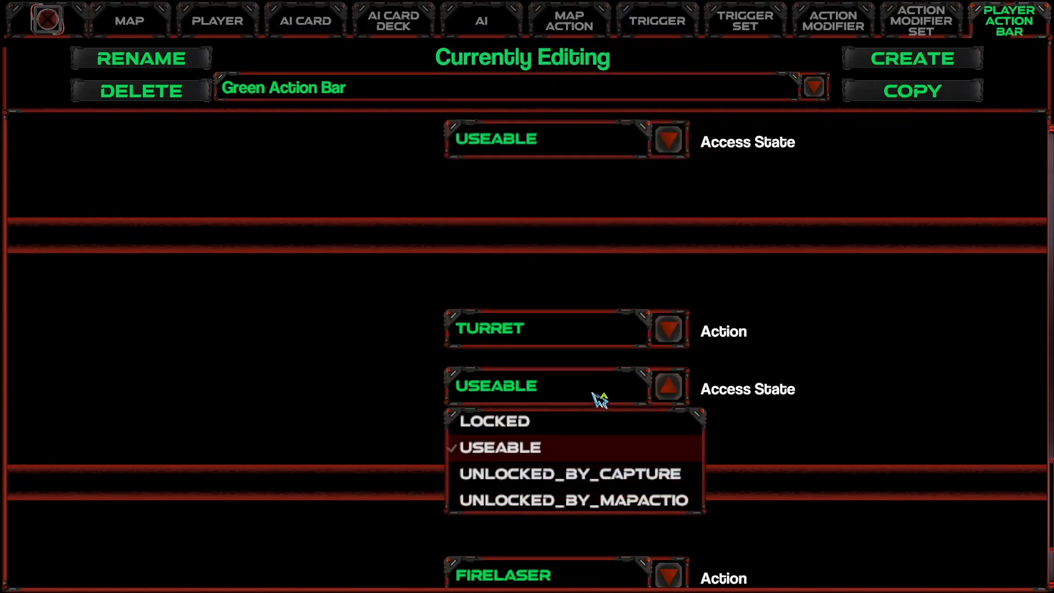
{"action": "left_click", "coordinate": [536, 430]}
{"action": "scroll", "coordinate": [452, 439], "scroll_direction": "down", "scroll_amount": 3}
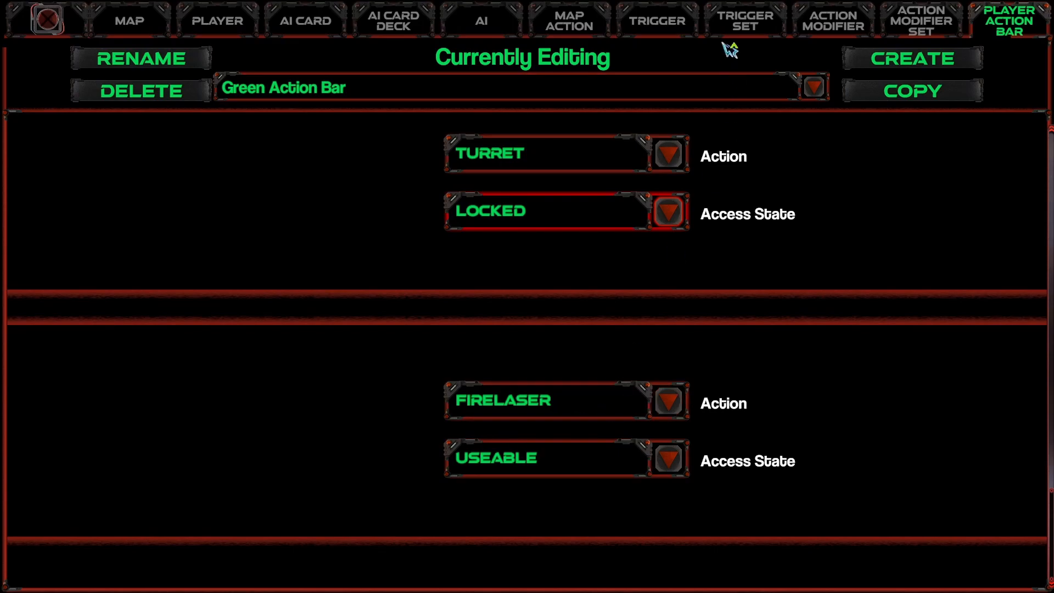
Open the Control Green map action and examine its target player and override options.
{"action": "left_click", "coordinate": [670, 30]}
{"action": "left_click", "coordinate": [607, 26]}
{"action": "left_click", "coordinate": [344, 78]}
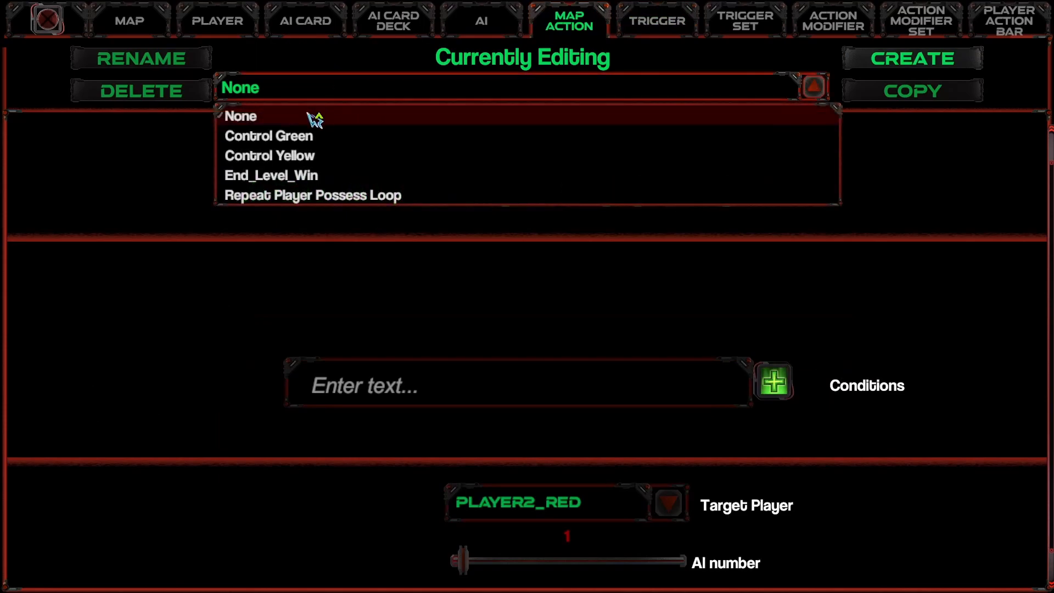
{"action": "left_click", "coordinate": [296, 135]}
{"action": "scroll", "coordinate": [455, 375], "scroll_direction": "down", "scroll_amount": 1}
{"action": "scroll", "coordinate": [454, 376], "scroll_direction": "down", "scroll_amount": 1}
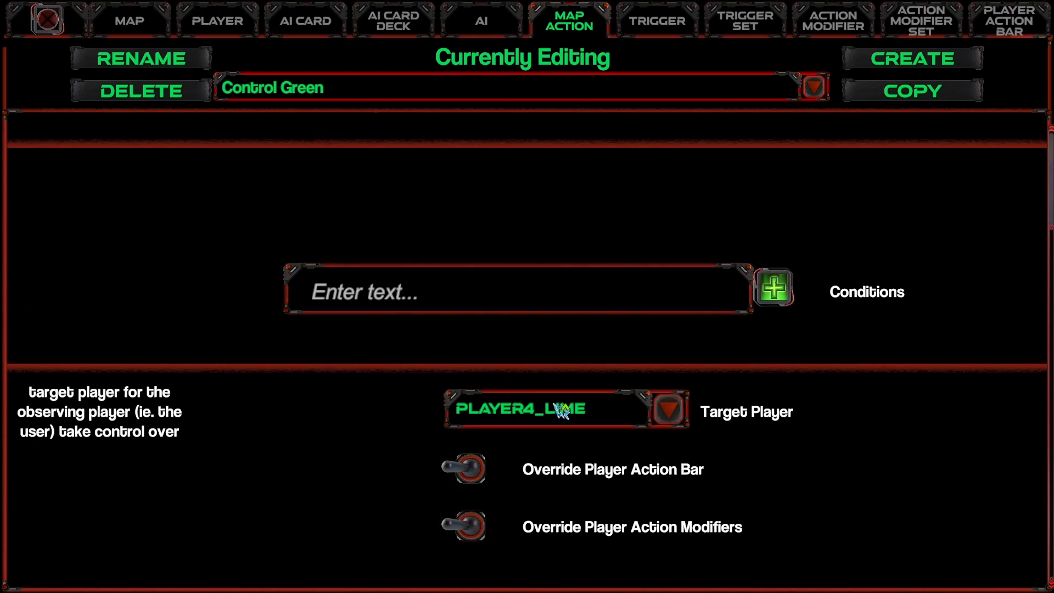
Start a playtest of the map and build a Triplex beside the green base.
{"action": "left_click", "coordinate": [138, 31]}
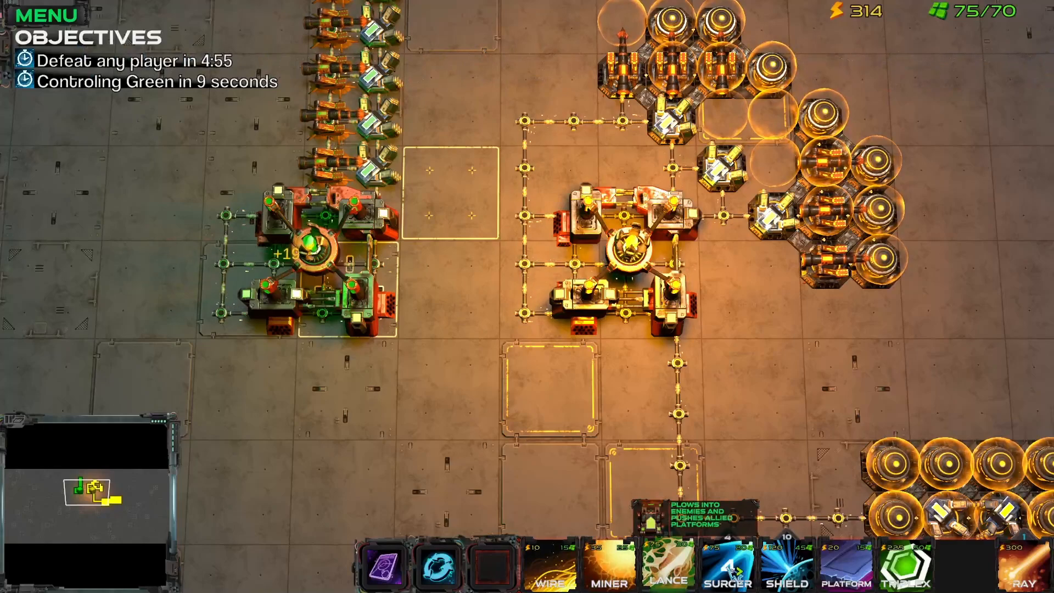
{"action": "left_click", "coordinate": [978, 571]}
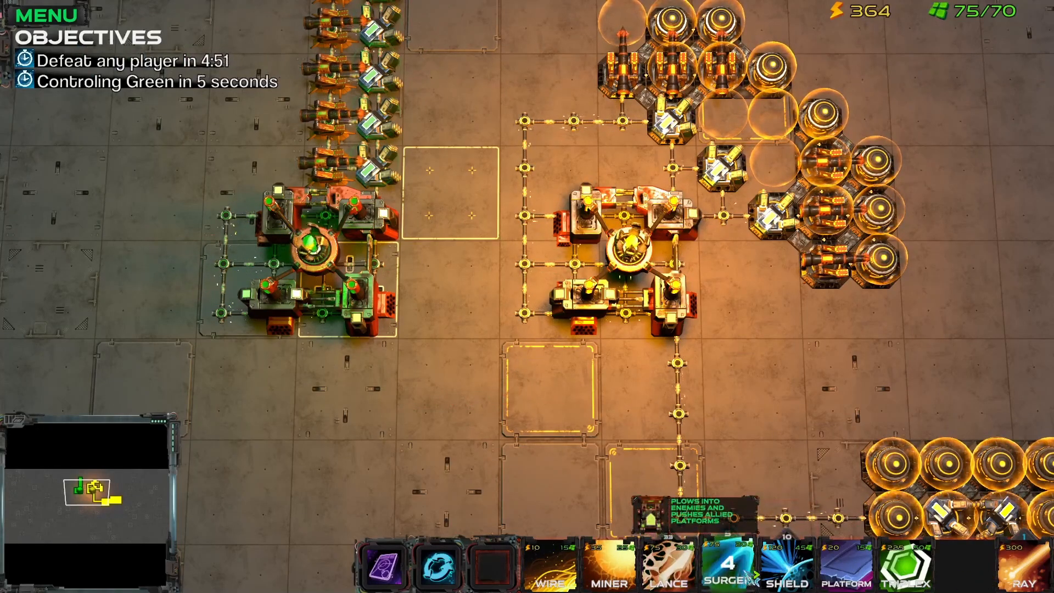
{"action": "left_click", "coordinate": [895, 575]}
{"action": "key", "text": "a"}
{"action": "key", "text": "w"}
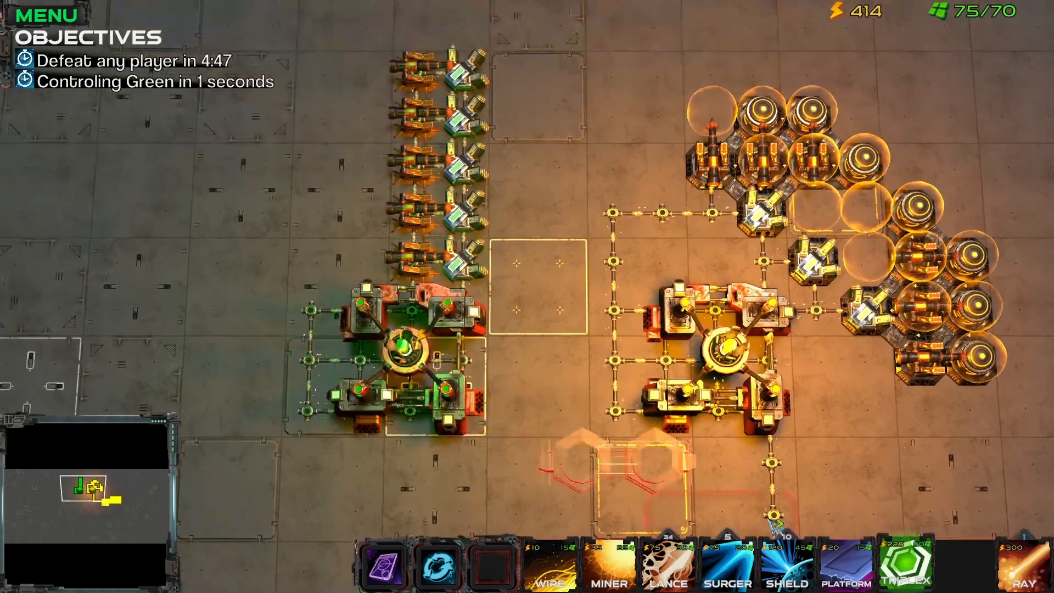
{"action": "key", "text": "s"}
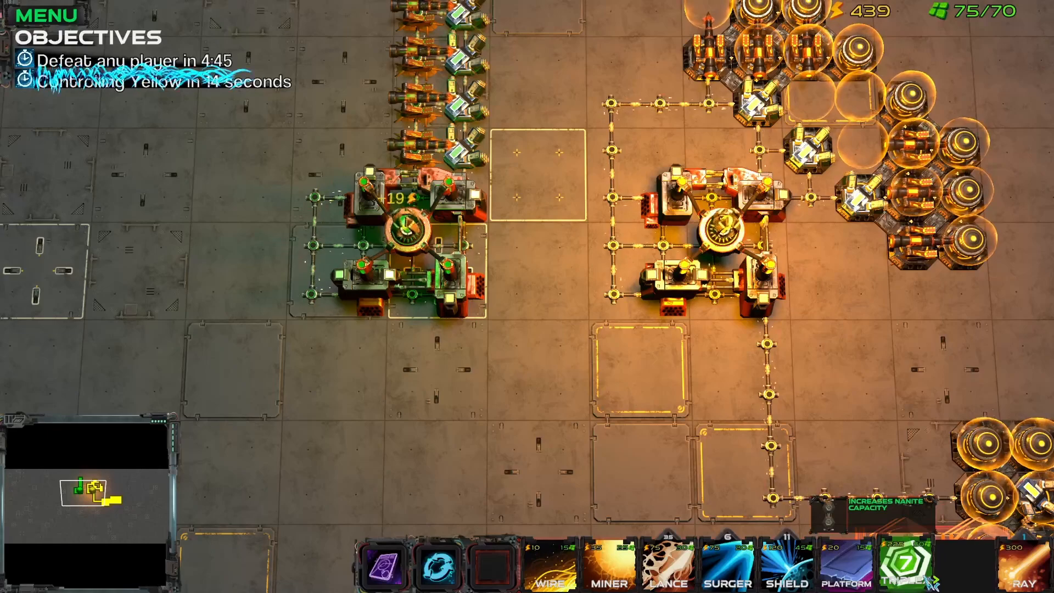
{"action": "key", "text": "w"}
{"action": "key", "text": "d"}
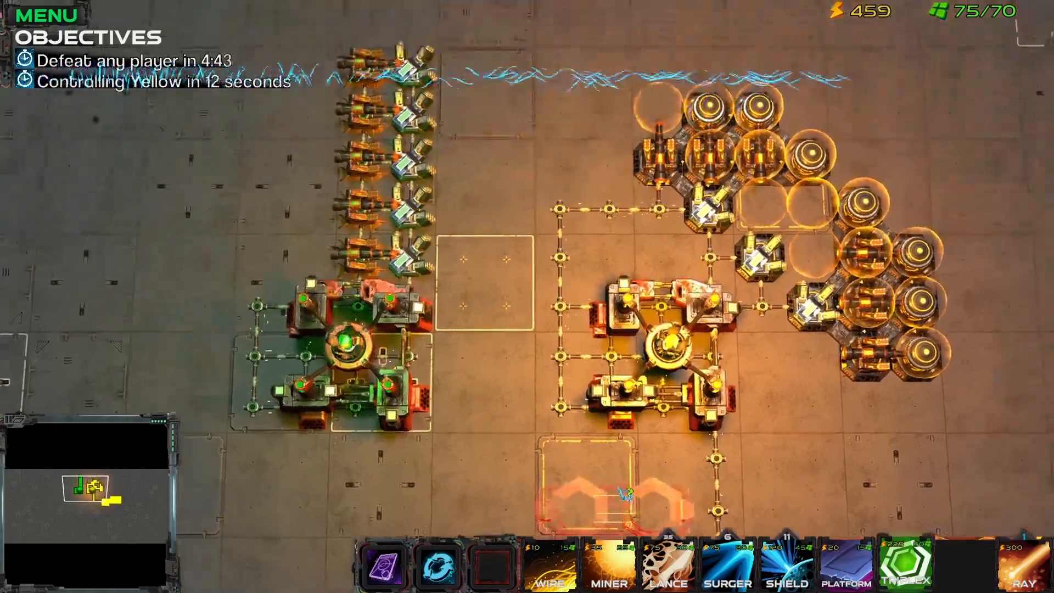
{"action": "left_click", "coordinate": [264, 351]}
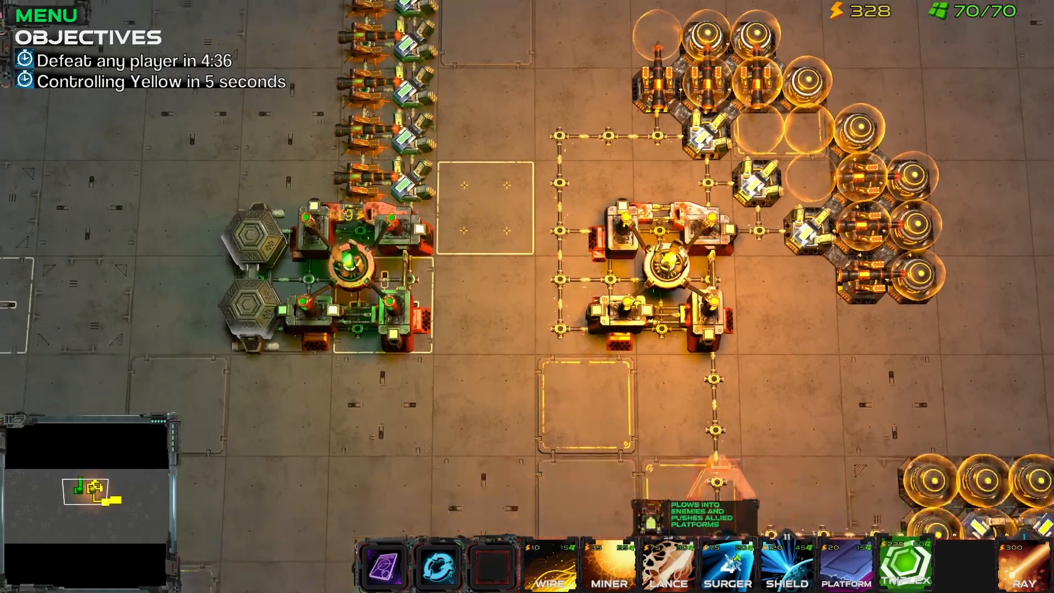
Check the placement areas of the Surger, Shield and Triplex, and inspect the Triplex built beside the green base.
{"action": "left_click", "coordinate": [720, 566]}
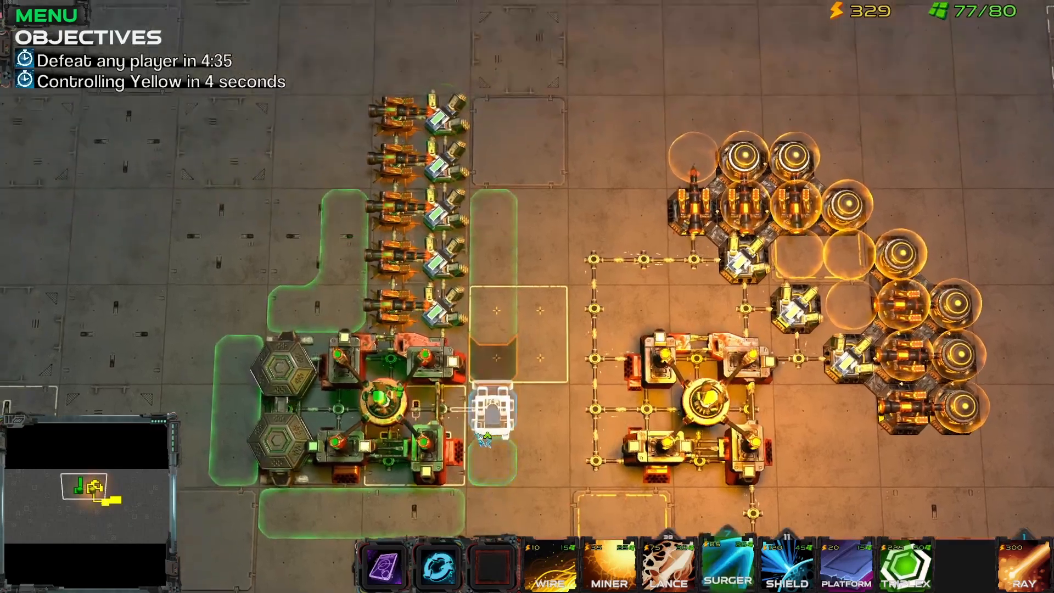
{"action": "middle_click_drag", "start_coordinate": [439, 415], "coordinate": [464, 438]}
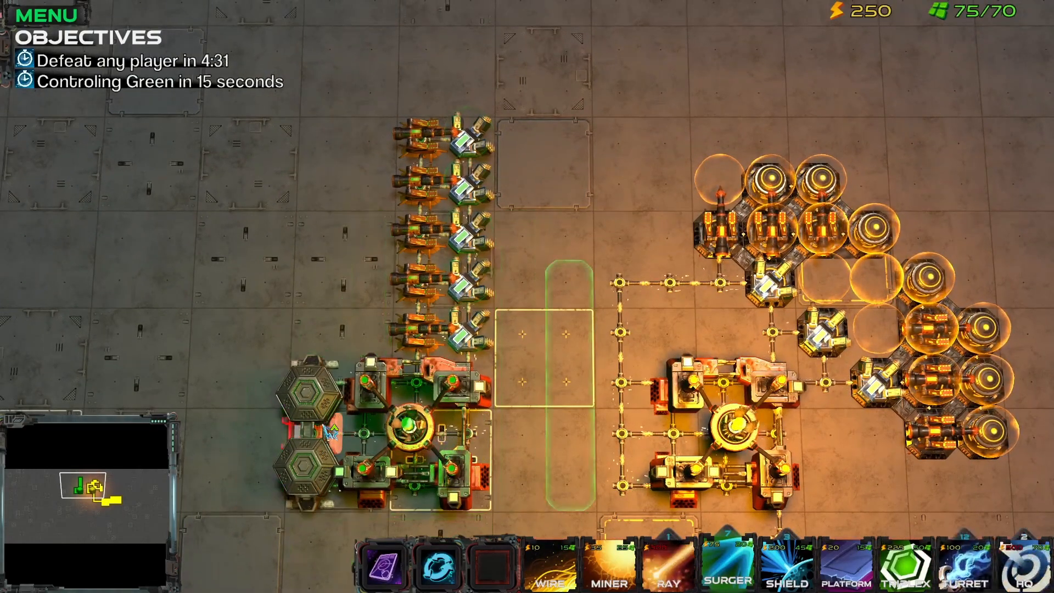
{"action": "left_click", "coordinate": [332, 431]}
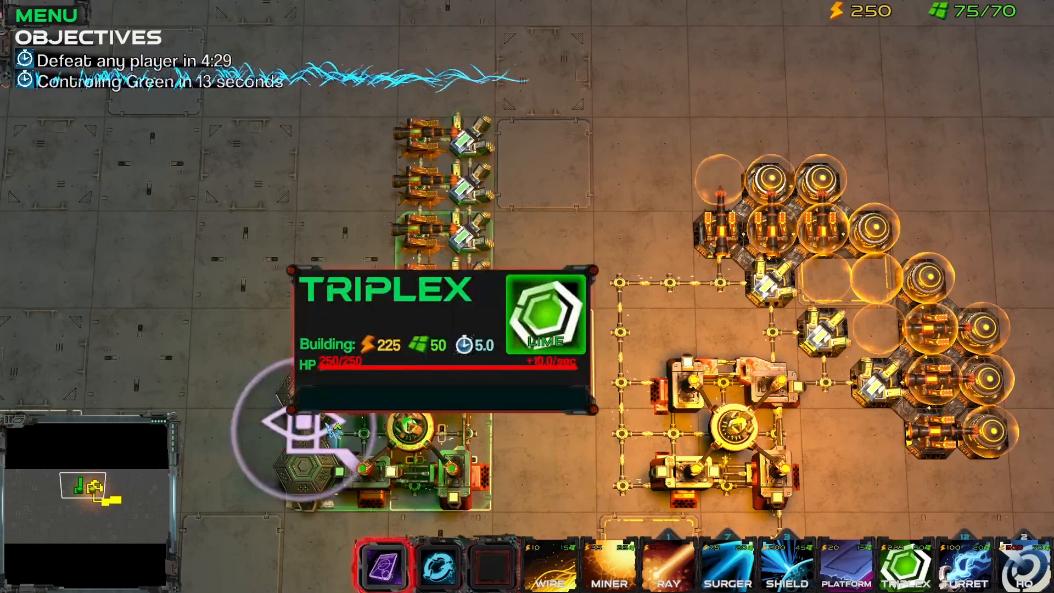
{"action": "left_click", "coordinate": [727, 565]}
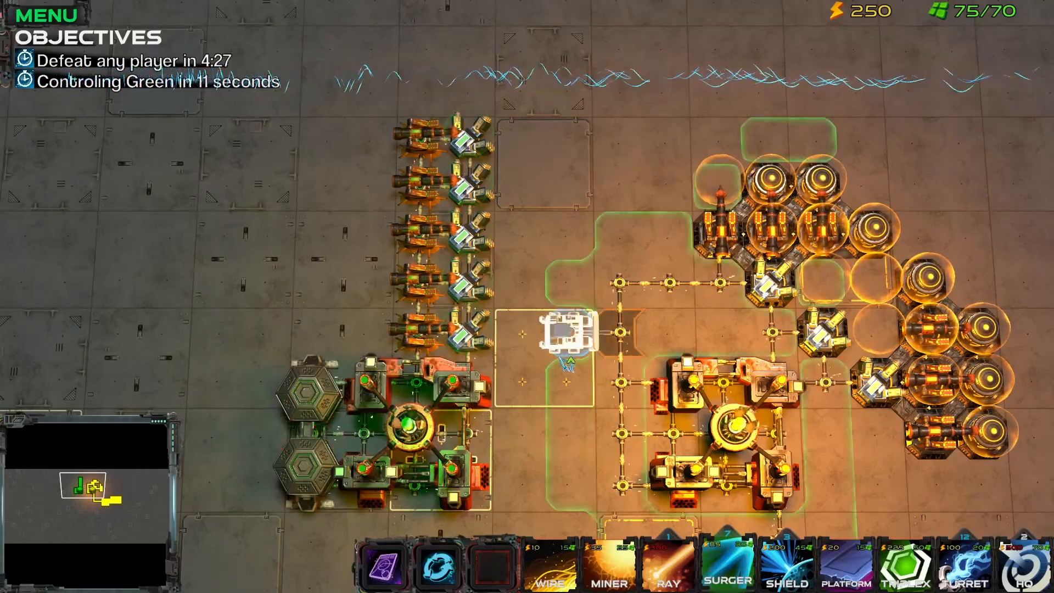
{"action": "middle_click_drag", "start_coordinate": [566, 362], "coordinate": [496, 266]}
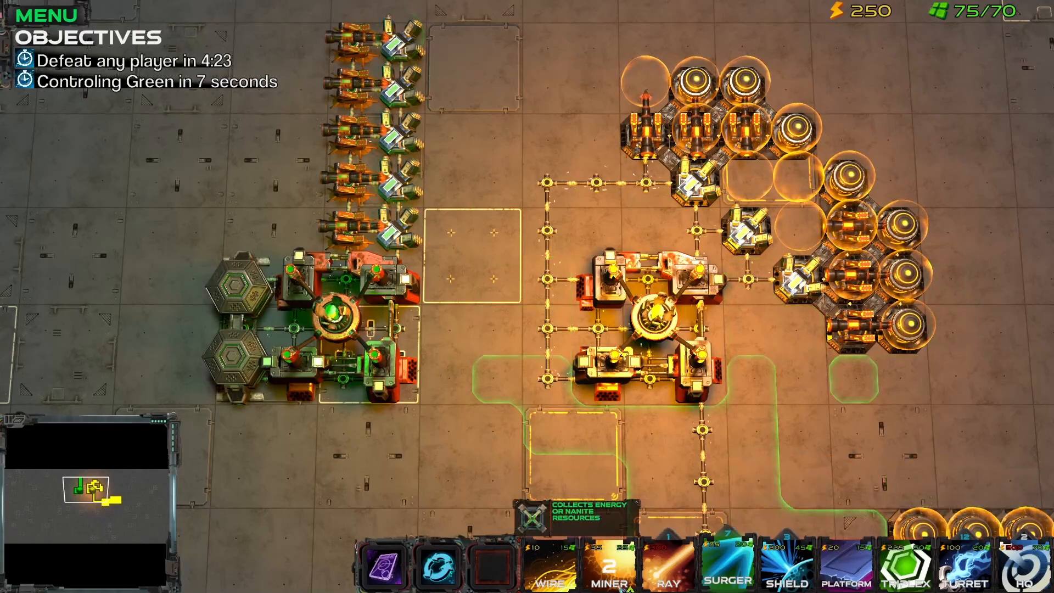
{"action": "right_click", "coordinate": [574, 573]}
{"action": "left_click", "coordinate": [786, 568]}
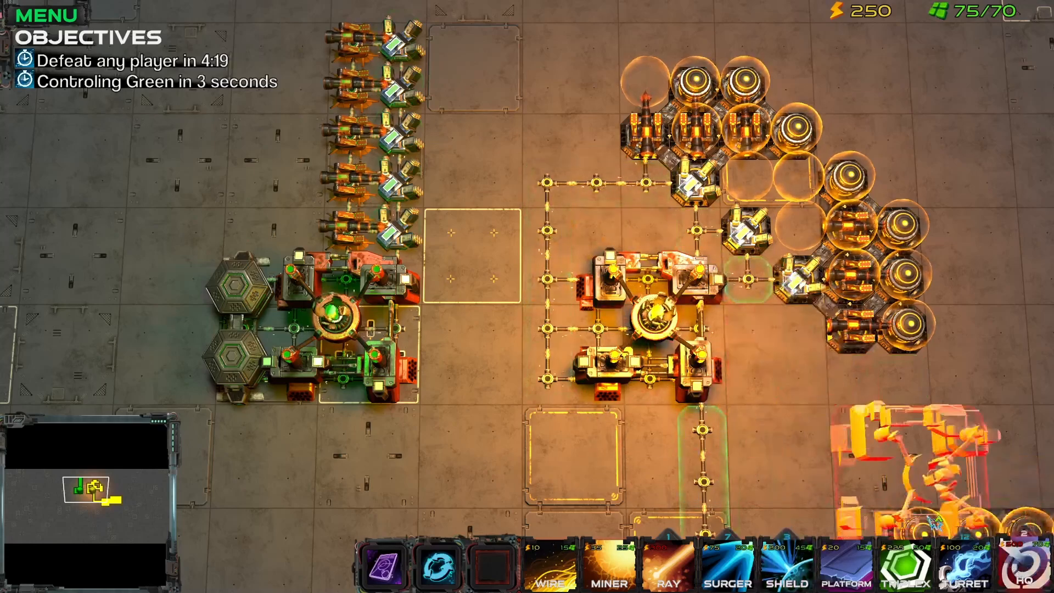
{"action": "left_click", "coordinate": [911, 568]}
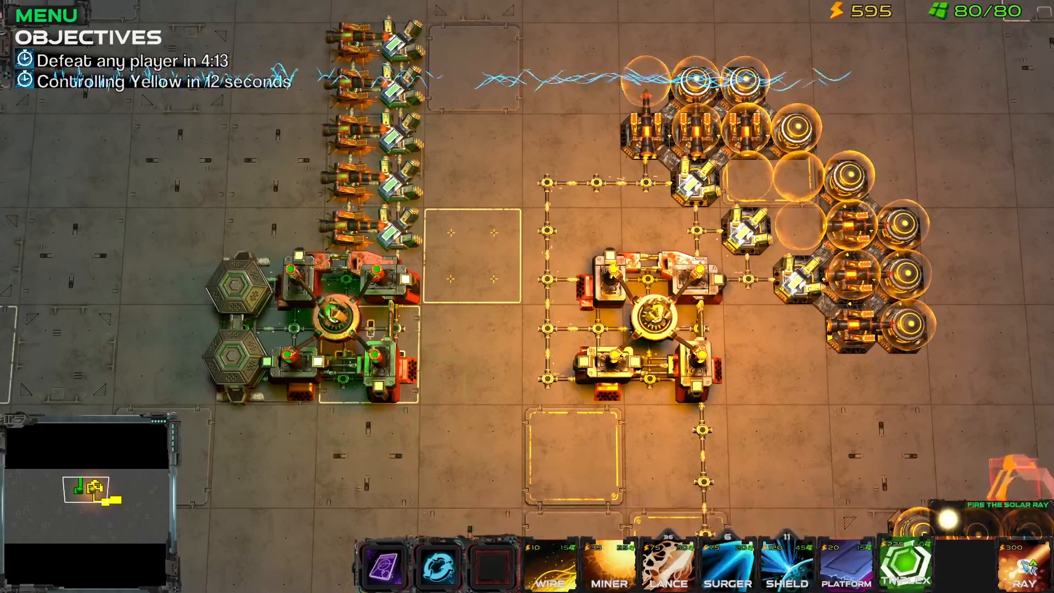
Test the Solar Ray action for both Green and Yellow between the two bases.
{"action": "left_click", "coordinate": [1023, 566]}
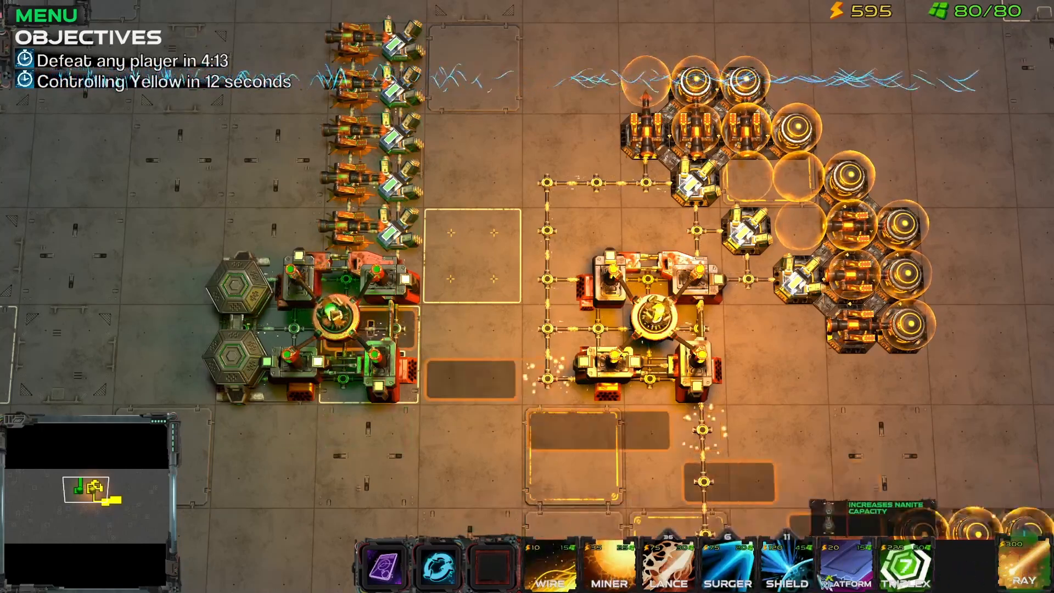
{"action": "left_click", "coordinate": [389, 317]}
{"action": "left_click", "coordinate": [460, 249]}
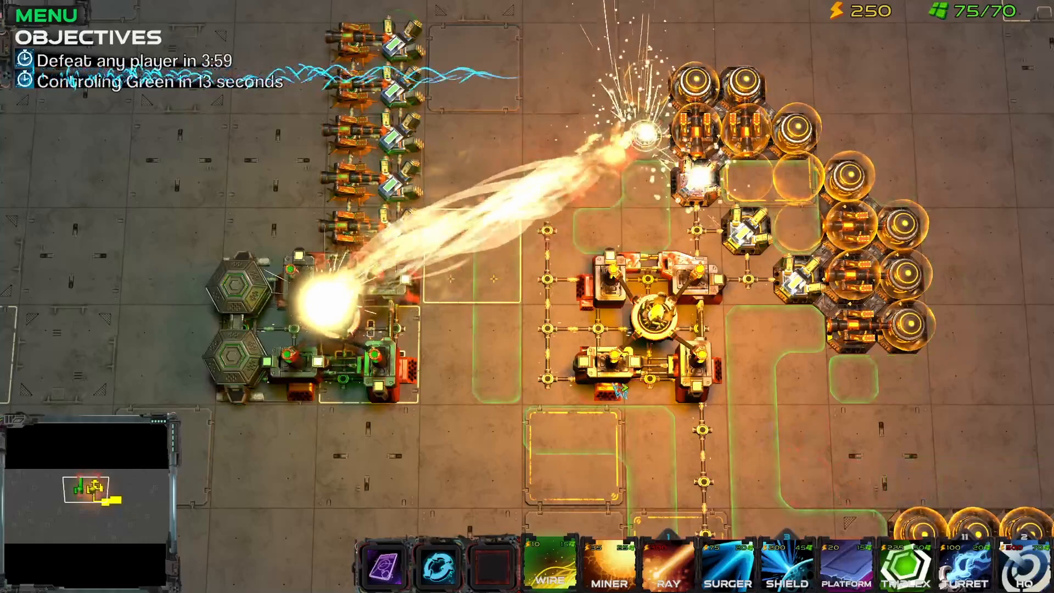
{"action": "left_click", "coordinate": [668, 566]}
{"action": "left_click", "coordinate": [512, 396]}
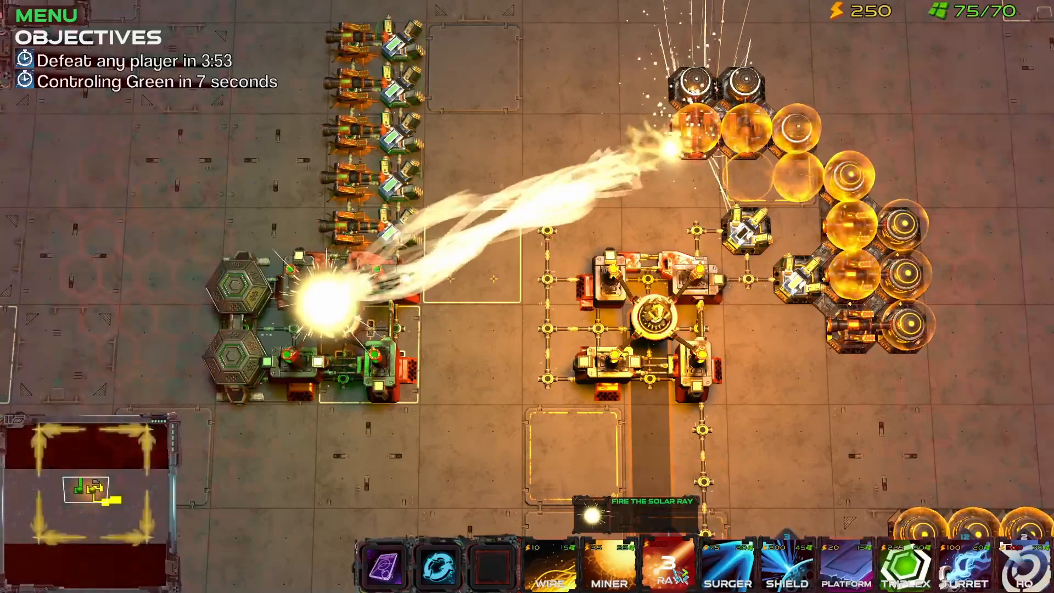
{"action": "left_click", "coordinate": [670, 566]}
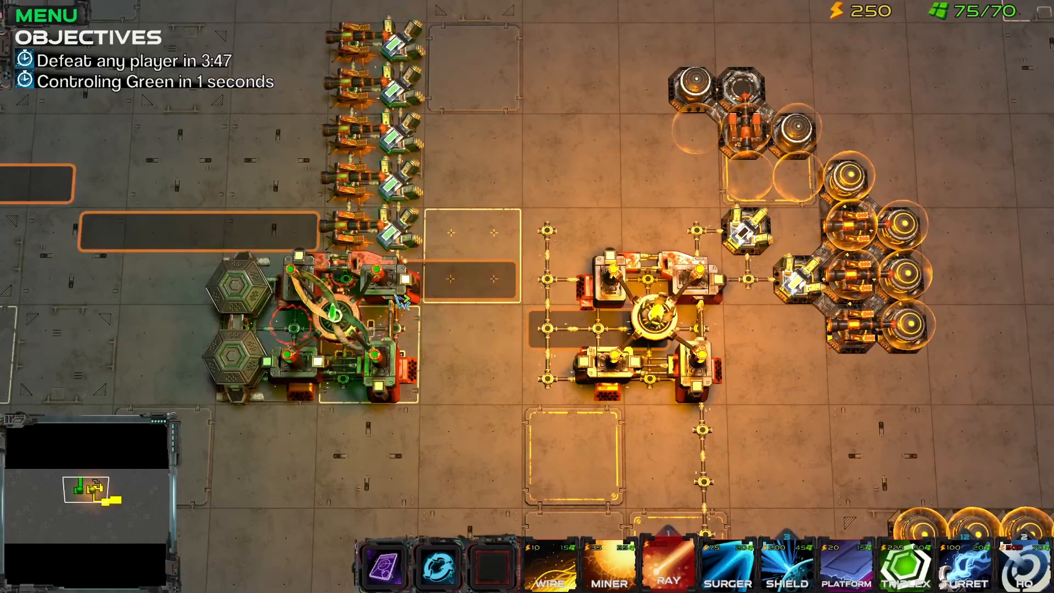
{"action": "left_click", "coordinate": [403, 324]}
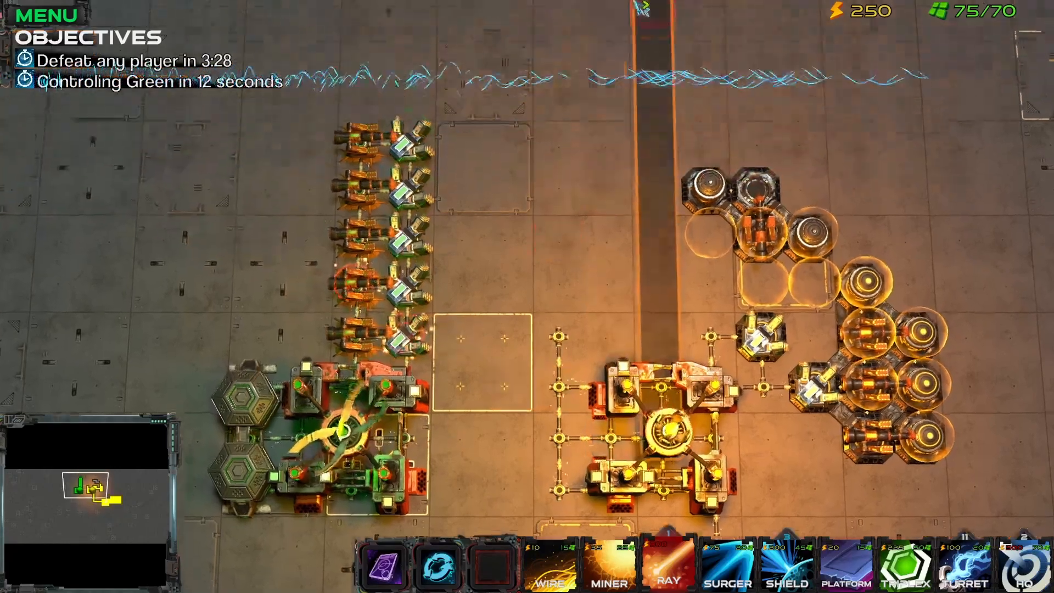
Build a Triplex on the side of the yellow base that faces the green base.
{"action": "mouse_move", "coordinate": [900, 578]}
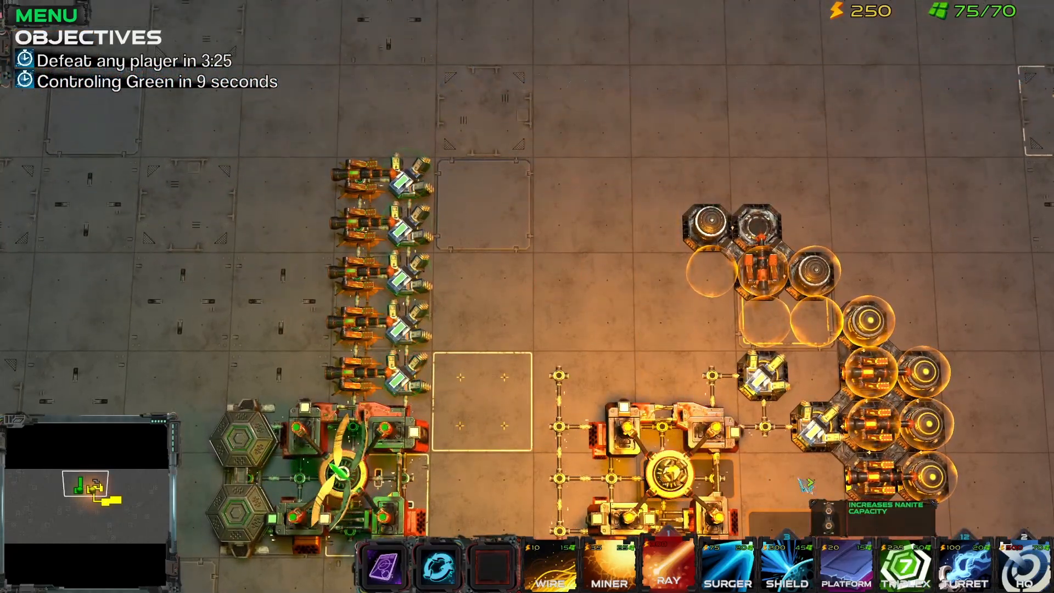
{"action": "left_click", "coordinate": [909, 584]}
{"action": "left_click", "coordinate": [560, 385]}
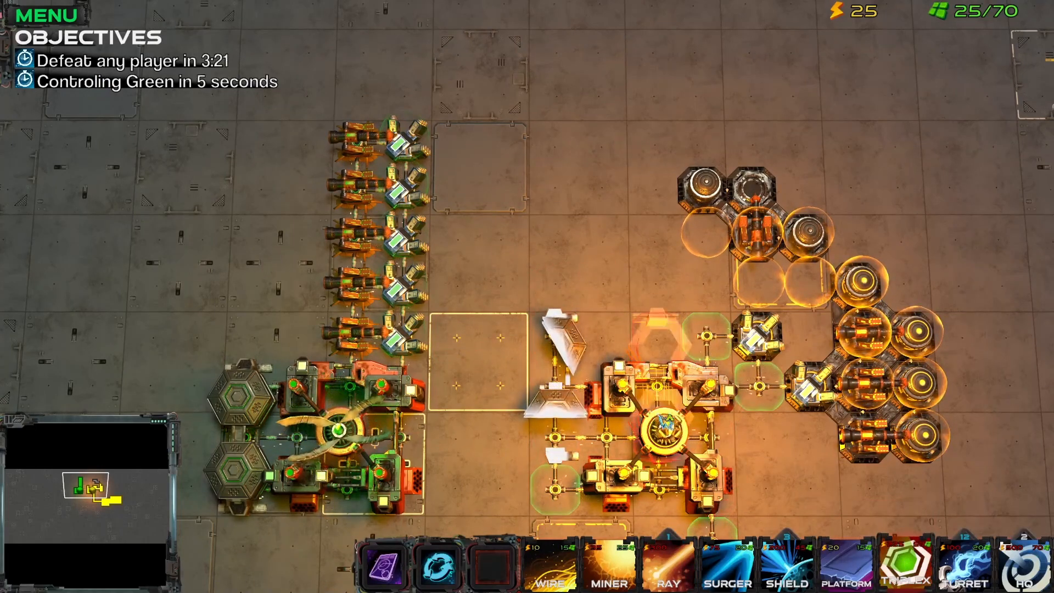
{"action": "left_click", "coordinate": [752, 571]}
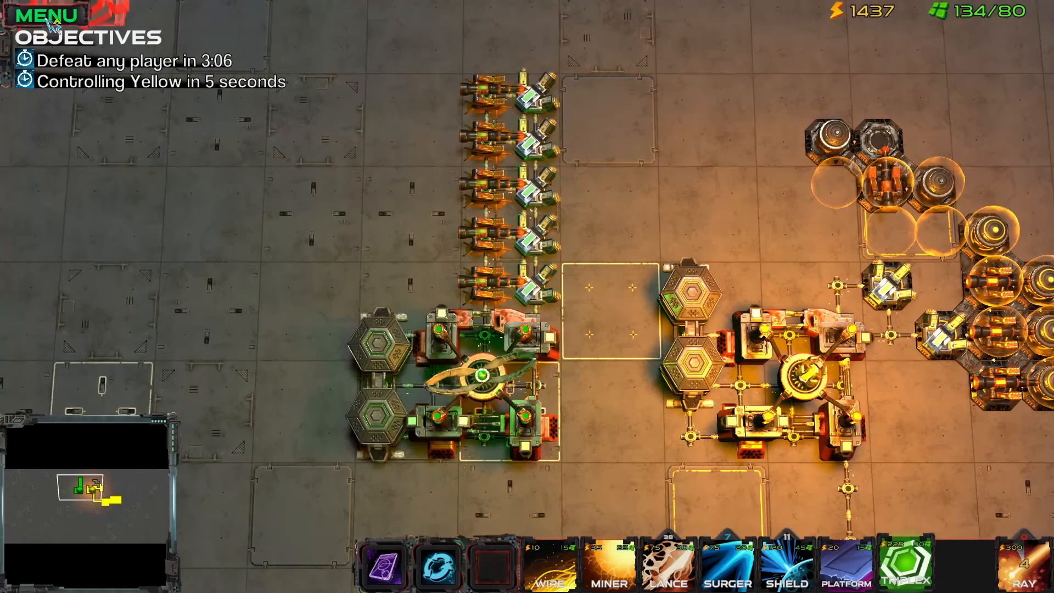
End the playtest, return to the map editor and open the player action bar data.
{"action": "left_click", "coordinate": [46, 15]}
{"action": "left_click", "coordinate": [529, 265]}
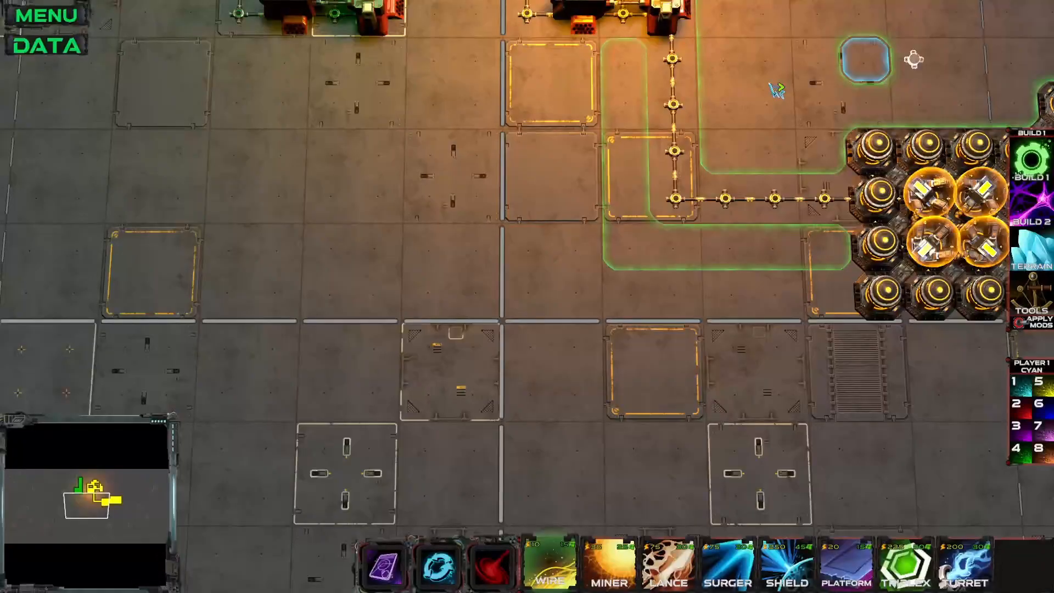
{"action": "middle_click_drag", "start_coordinate": [750, 87], "coordinate": [552, 187]}
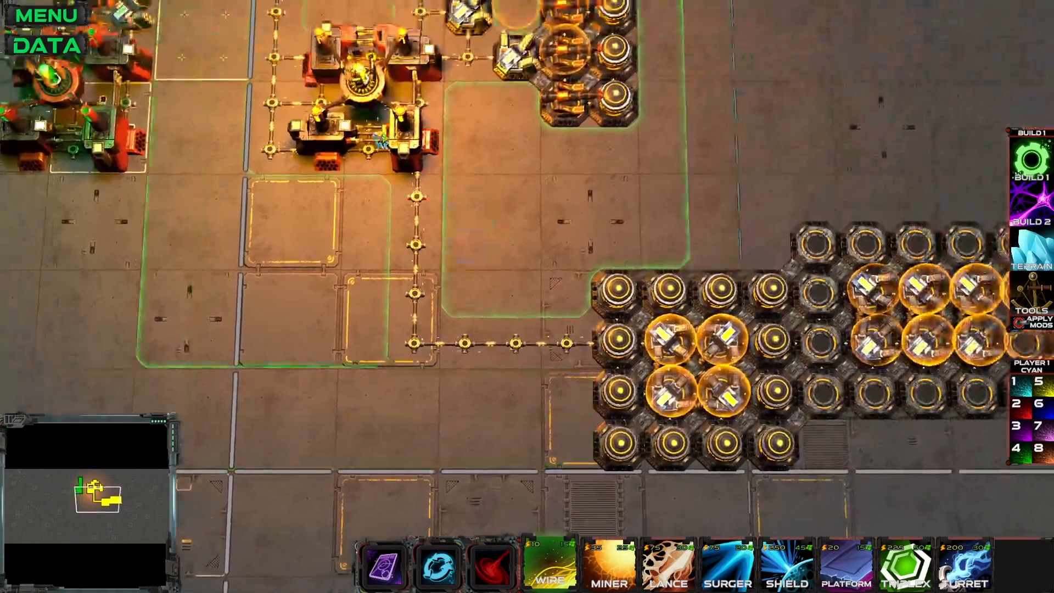
{"action": "left_click", "coordinate": [57, 49]}
{"action": "left_click", "coordinate": [936, 24]}
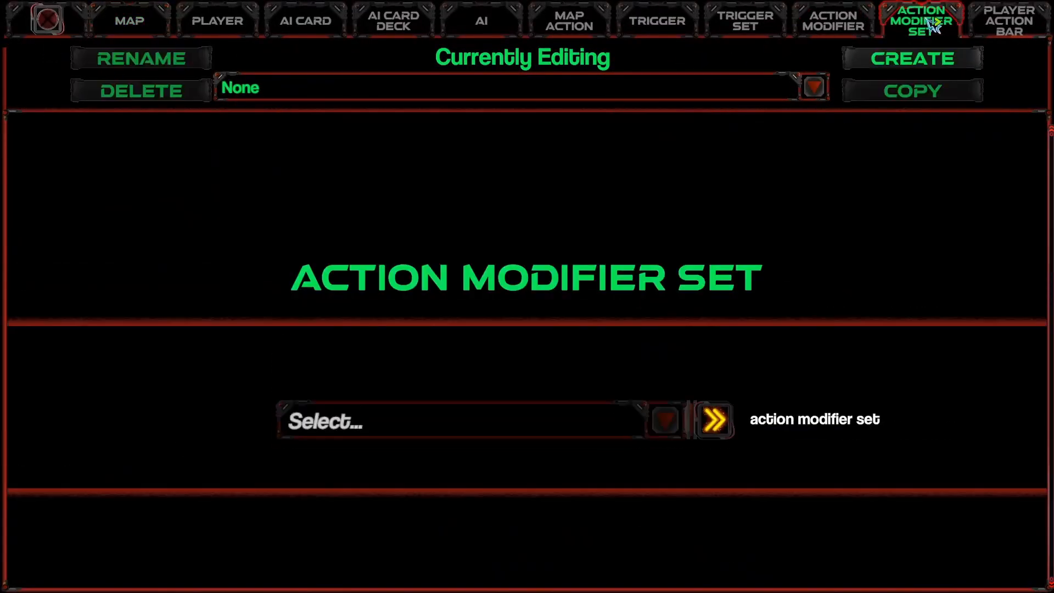
{"action": "left_click", "coordinate": [823, 29]}
{"action": "left_click", "coordinate": [1009, 22]}
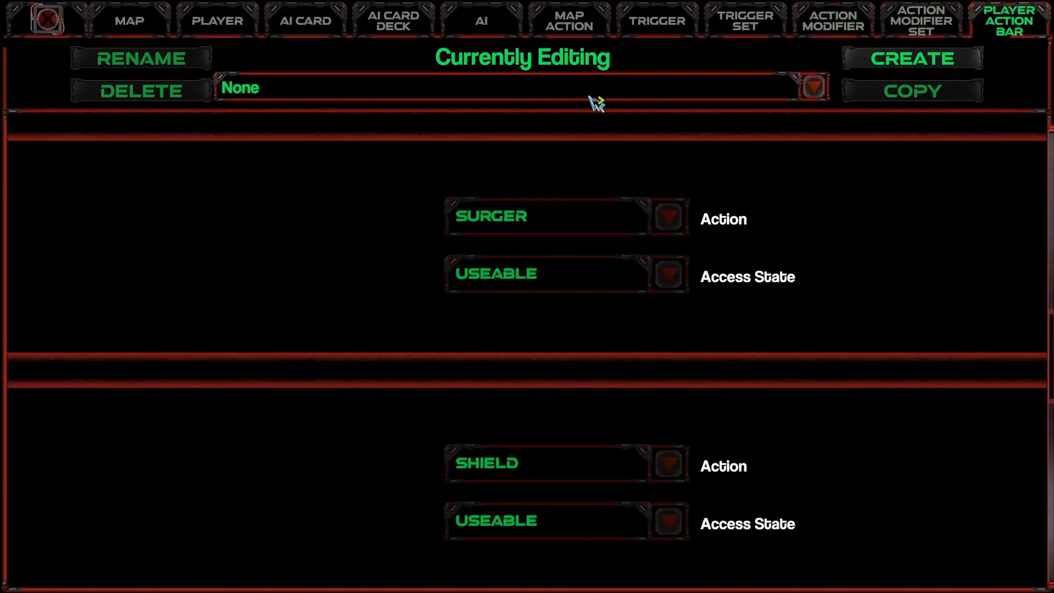
Set the access state of the FireLaser action in the Green Action Bar to Locked.
{"action": "left_click", "coordinate": [588, 97]}
{"action": "left_click", "coordinate": [320, 142]}
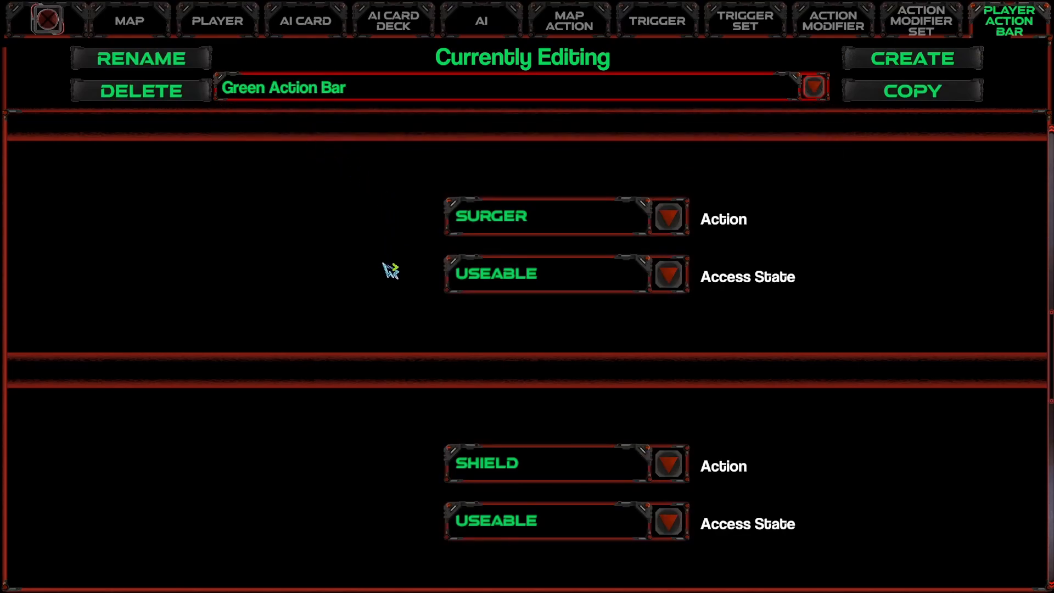
{"action": "scroll", "coordinate": [404, 316], "scroll_direction": "down", "scroll_amount": 10}
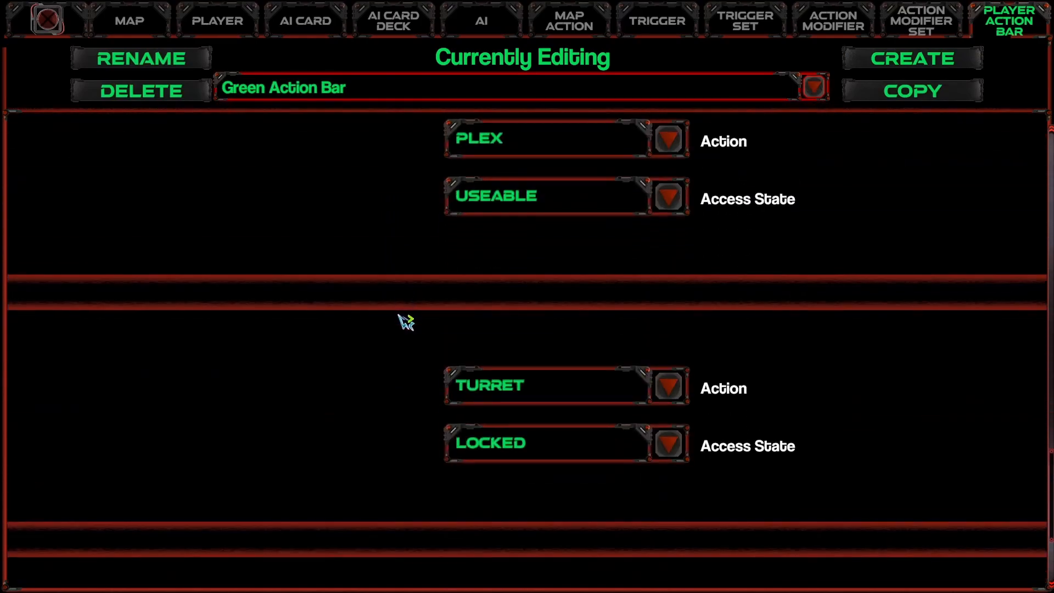
{"action": "left_click", "coordinate": [591, 456]}
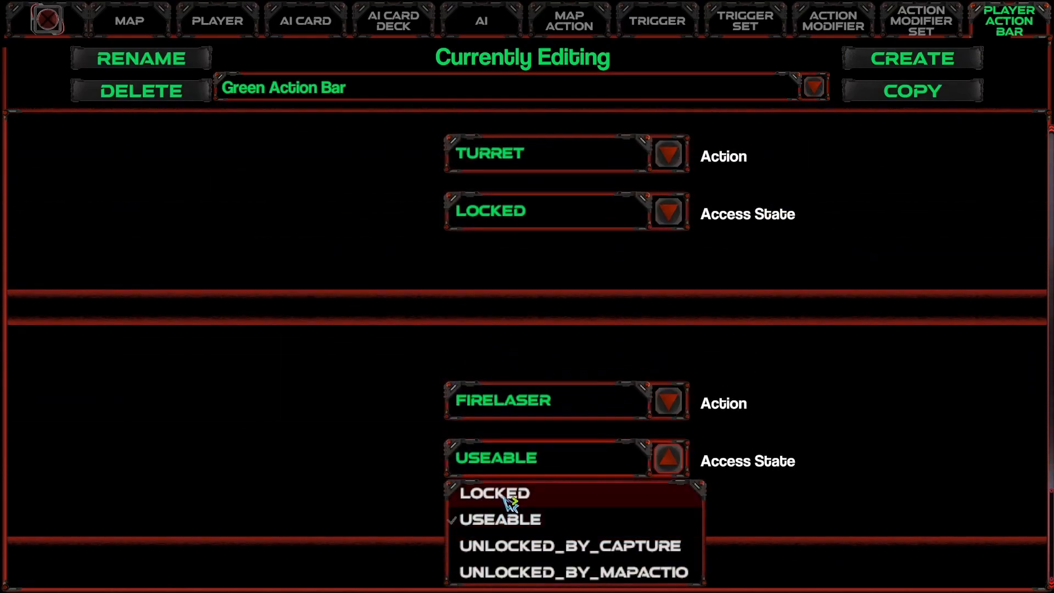
{"action": "left_click", "coordinate": [506, 496]}
Set the access state of the Turret action in the Yellow Action Bar to Locked.
{"action": "left_click", "coordinate": [297, 101]}
{"action": "left_click", "coordinate": [291, 156]}
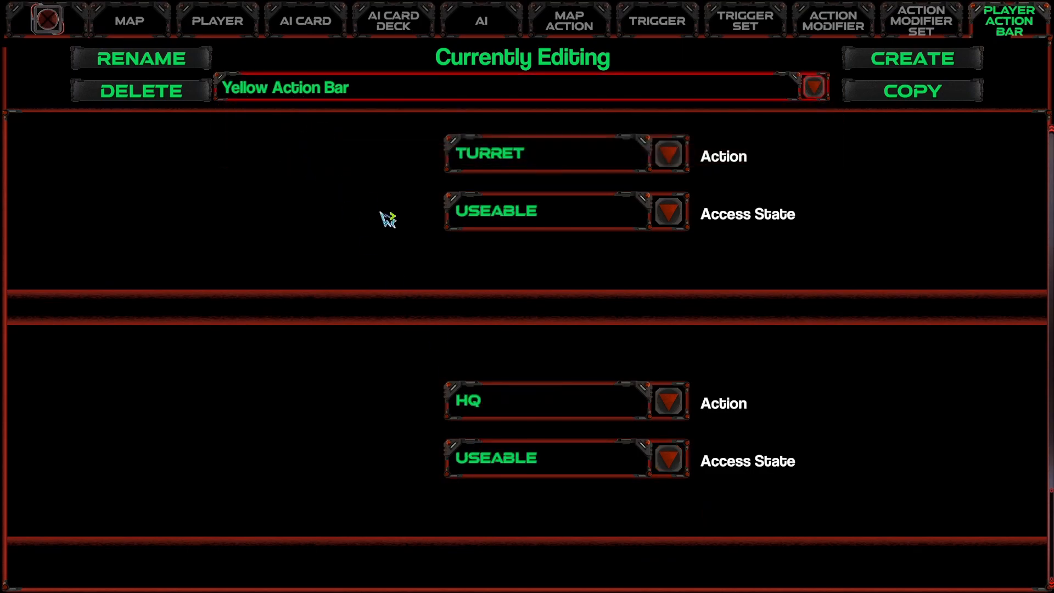
{"action": "left_click", "coordinate": [549, 211]}
{"action": "left_click", "coordinate": [505, 246]}
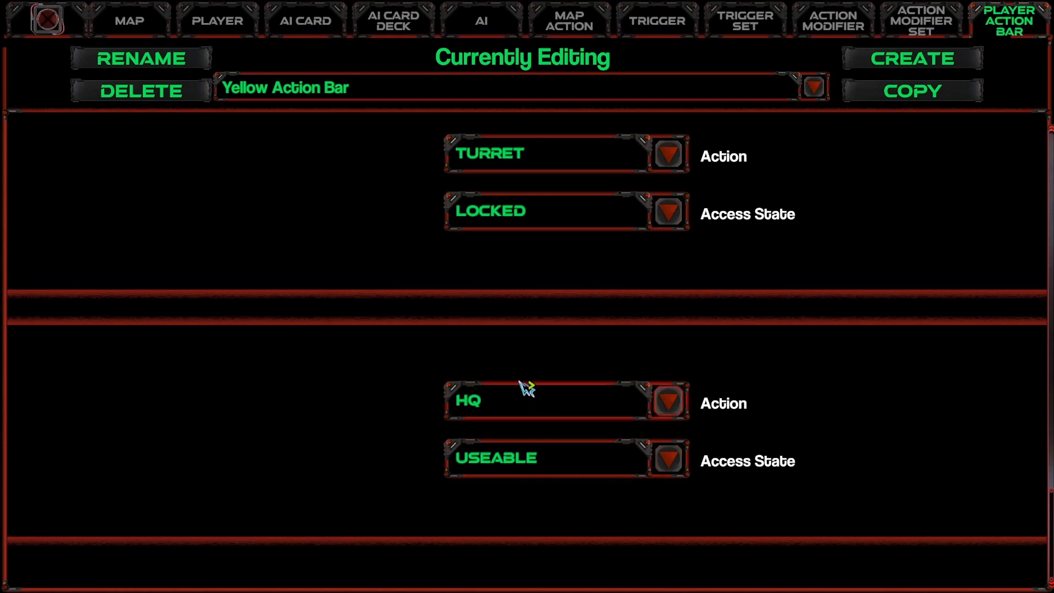
{"action": "scroll", "coordinate": [349, 461], "scroll_direction": "up", "scroll_amount": 8}
{"action": "scroll", "coordinate": [351, 467], "scroll_direction": "up", "scroll_amount": 6}
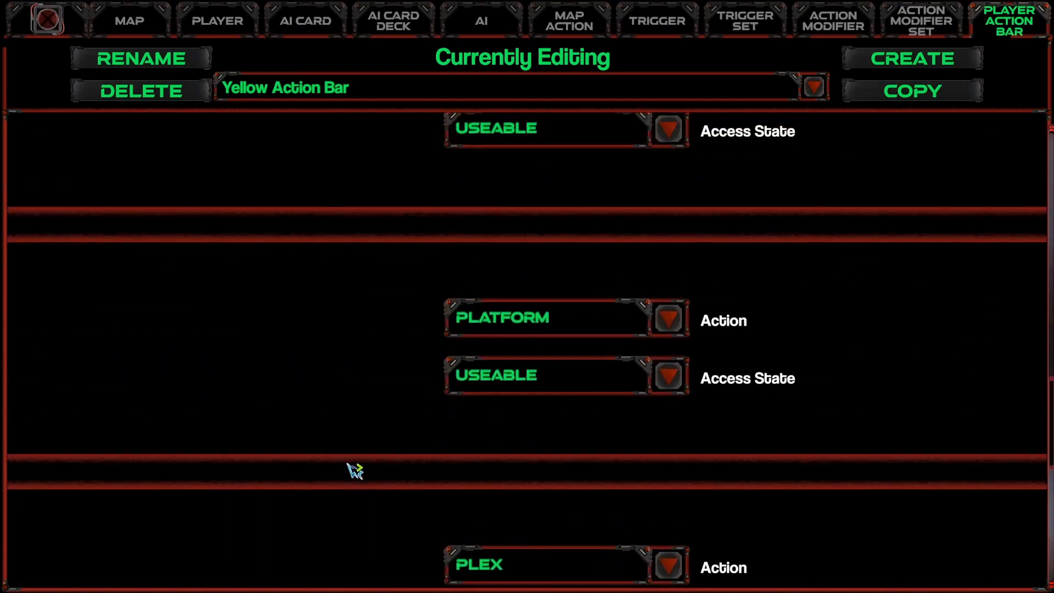
Close the map data, start a new playtest and examine both bases with the changed action bars.
{"action": "left_click", "coordinate": [138, 20]}
{"action": "left_click", "coordinate": [43, 21]}
{"action": "left_click", "coordinate": [45, 48]}
{"action": "left_click", "coordinate": [904, 81]}
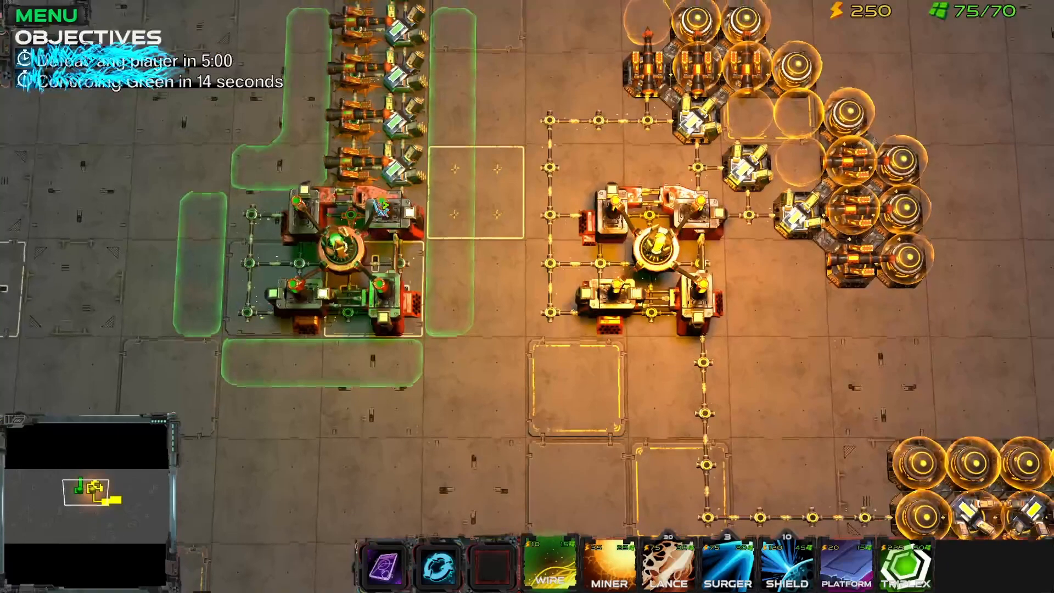
{"action": "middle_click_drag", "start_coordinate": [450, 113], "coordinate": [430, 248]}
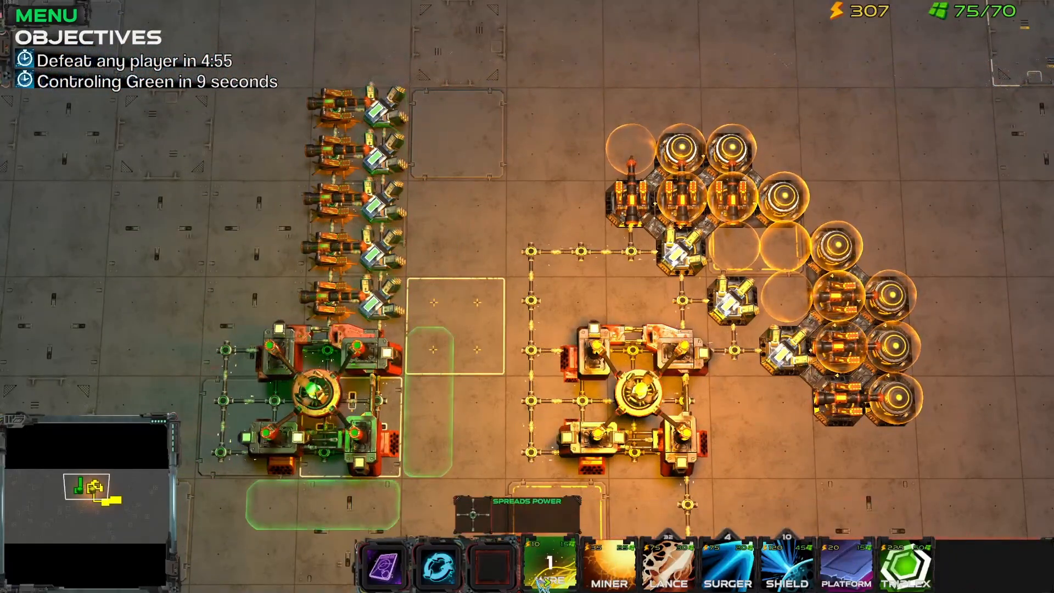
{"action": "middle_click_drag", "start_coordinate": [735, 439], "coordinate": [761, 455]}
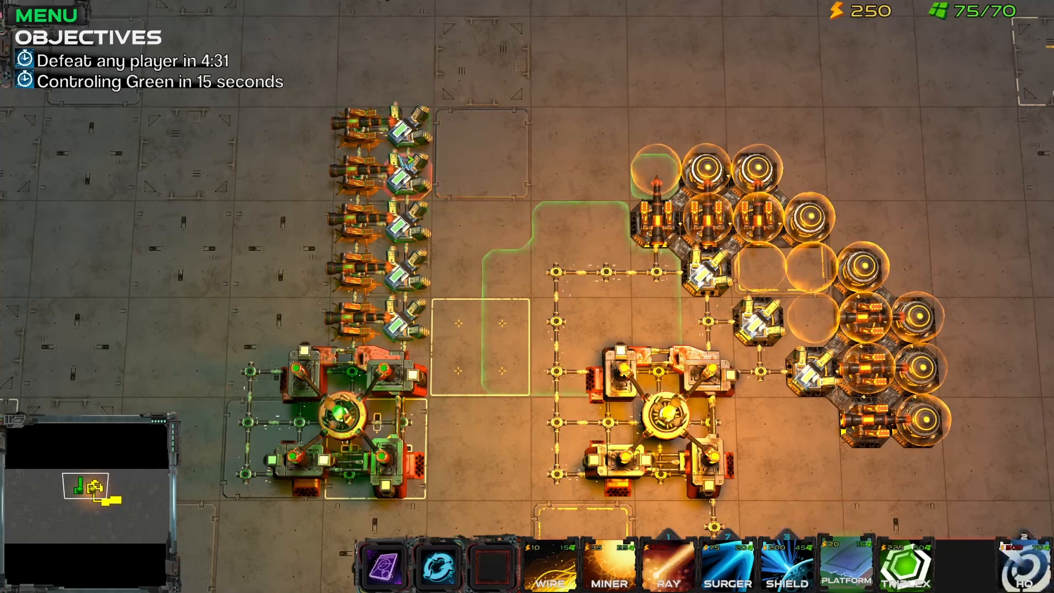
{"action": "middle_click_drag", "start_coordinate": [657, 272], "coordinate": [679, 302]}
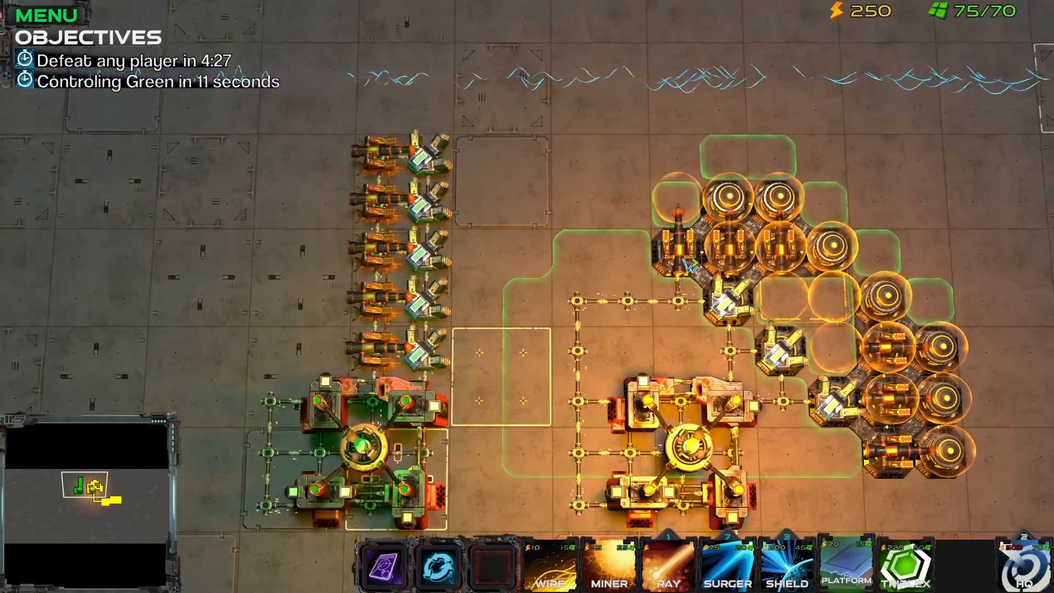
Choose the Surger and try placing it beside the yellow turrets and on the wire grid while controlling Green.
{"action": "left_click", "coordinate": [726, 565]}
{"action": "left_click_drag", "start_coordinate": [730, 350], "coordinate": [764, 122]}
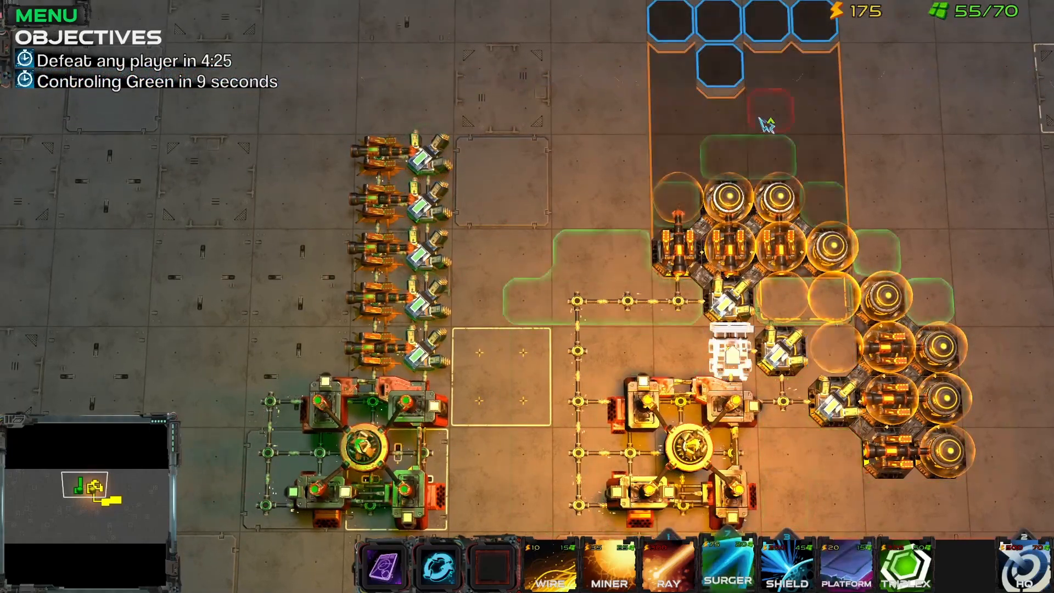
{"action": "left_click_drag", "start_coordinate": [782, 401], "coordinate": [772, 328]}
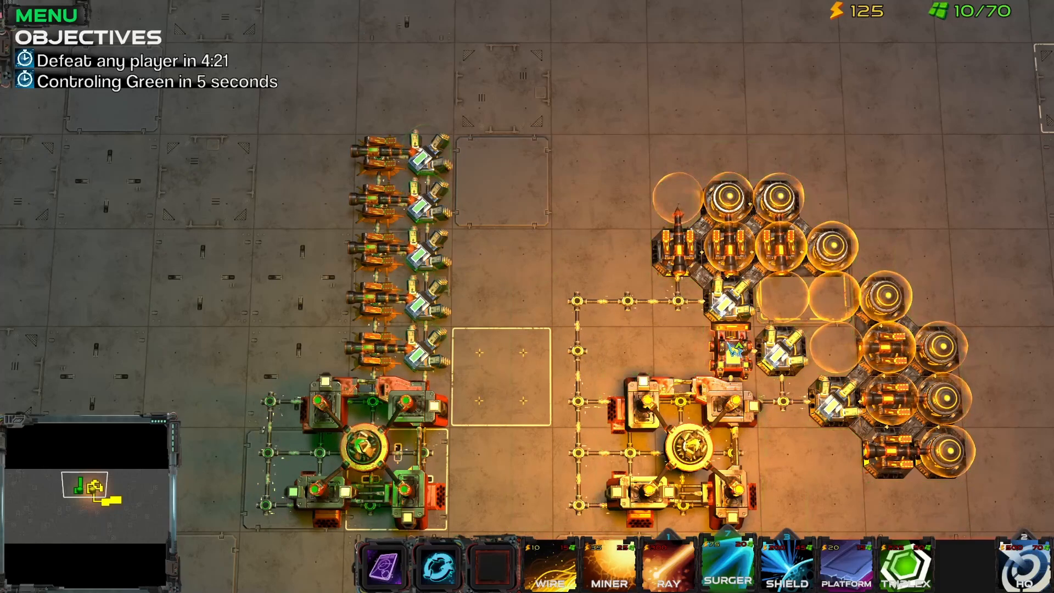
{"action": "left_click", "coordinate": [580, 351]}
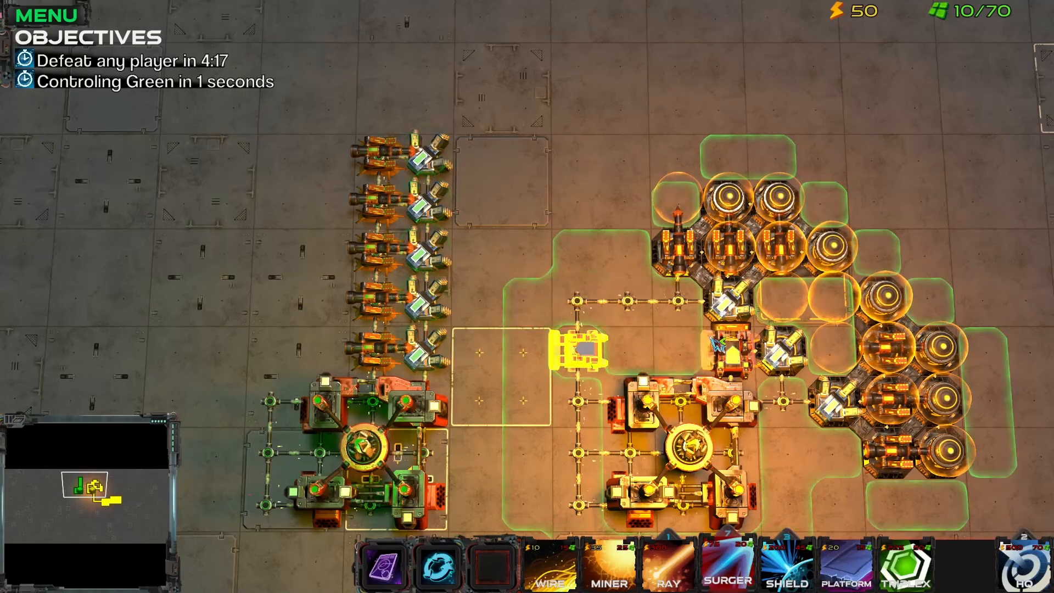
Examine the yellow base's wires and turrets and check Surger placement along them during the control switches.
{"action": "middle_click_drag", "start_coordinate": [772, 237], "coordinate": [705, 364]}
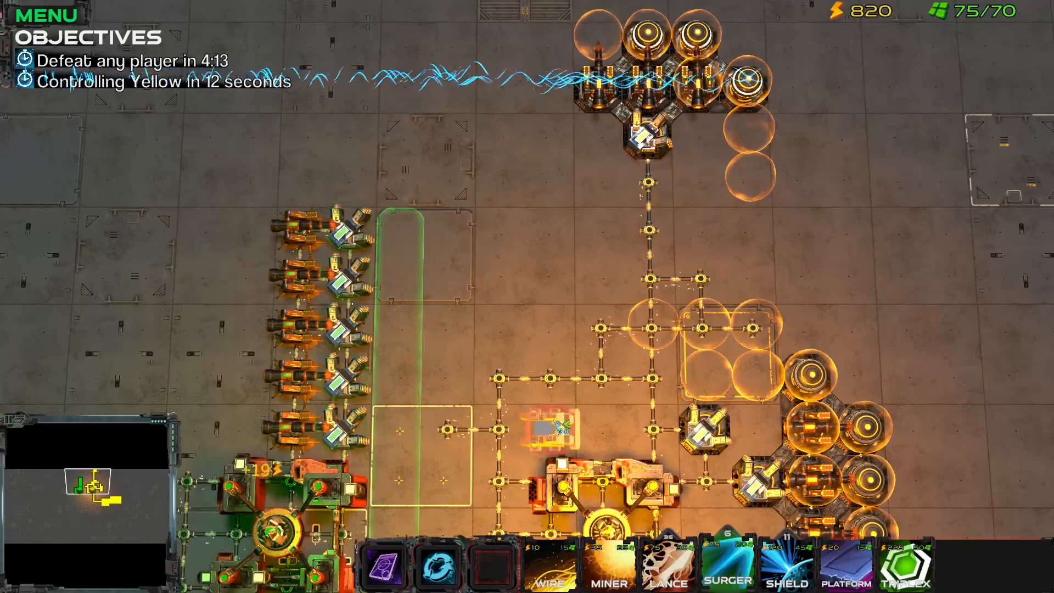
{"action": "middle_click_drag", "start_coordinate": [559, 419], "coordinate": [596, 365]}
{"action": "middle_click_drag", "start_coordinate": [680, 127], "coordinate": [636, 182]}
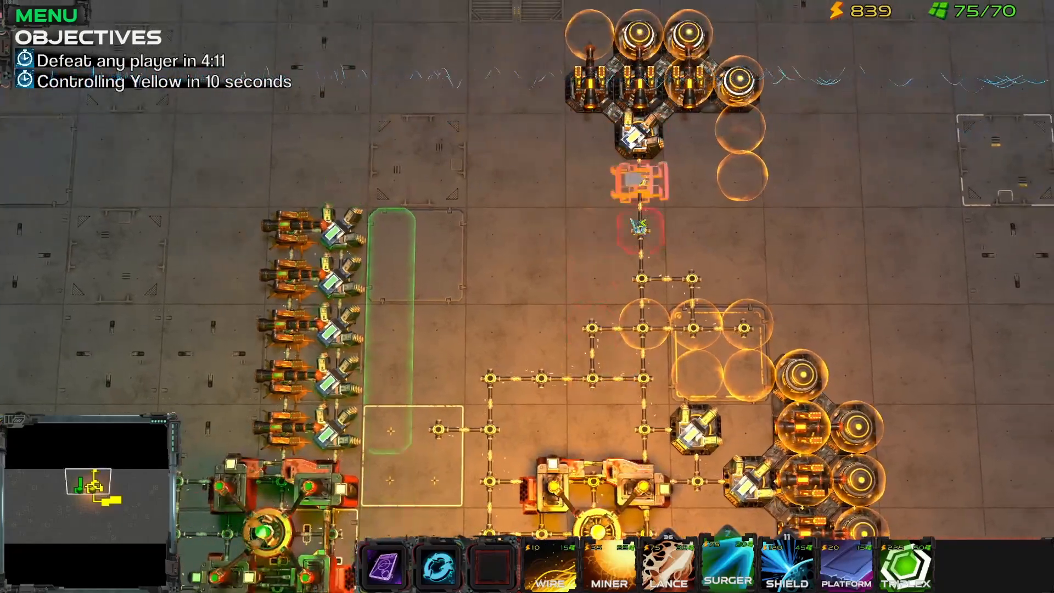
{"action": "middle_click_drag", "start_coordinate": [598, 387], "coordinate": [582, 330]}
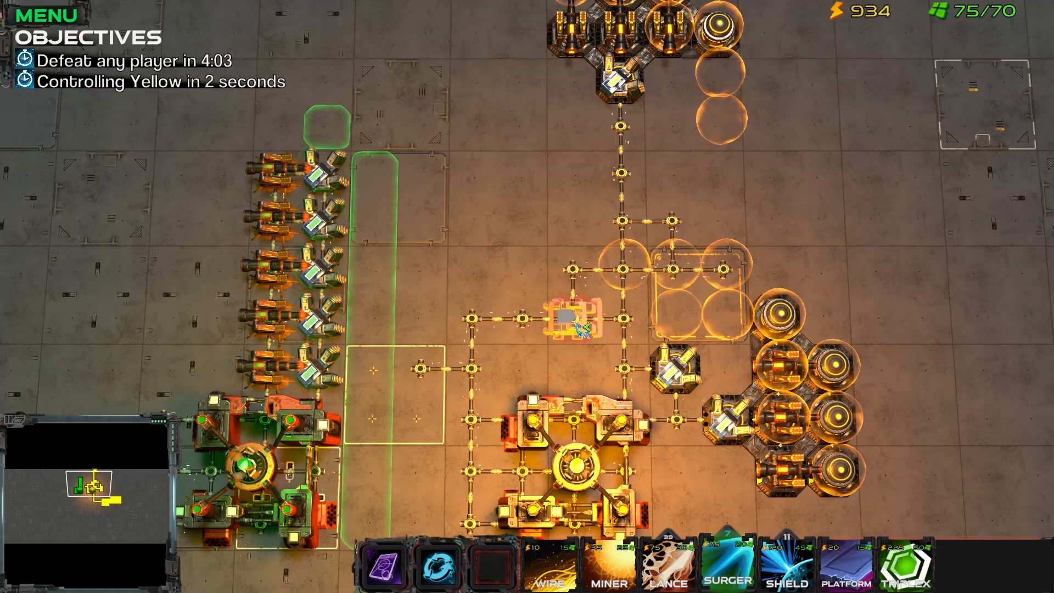
{"action": "left_click", "coordinate": [575, 324]}
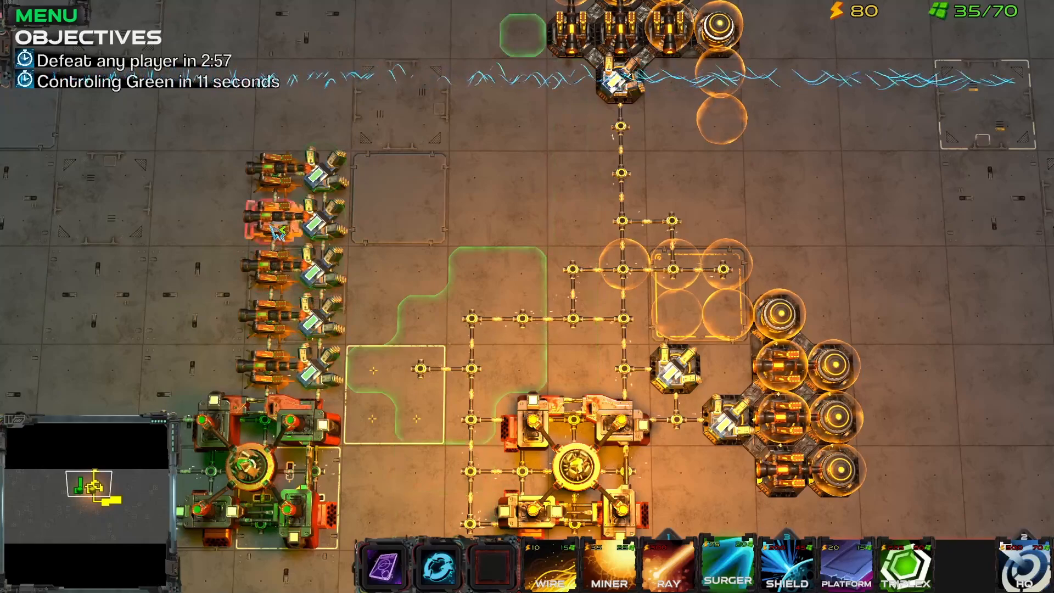
View the stats of the Lance nearest the green headquarters and reselect the Surger.
{"action": "left_click", "coordinate": [283, 382]}
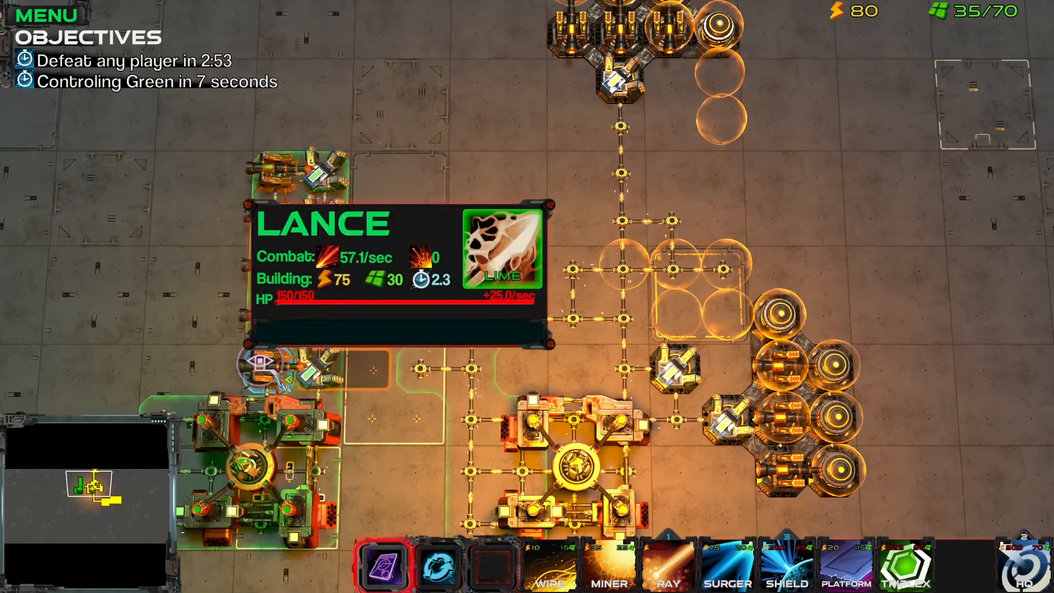
{"action": "key", "text": "4"}
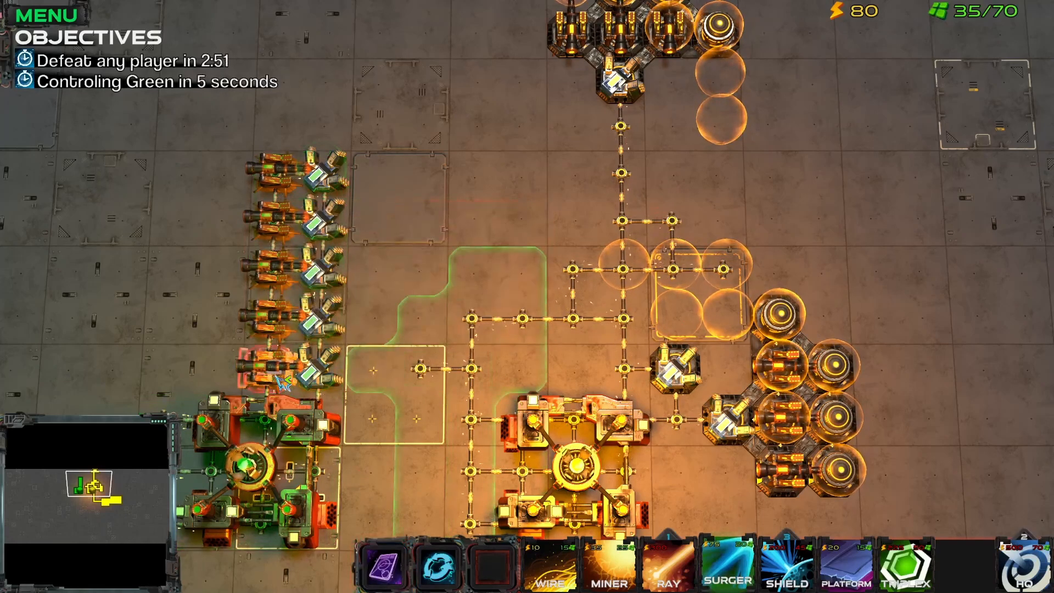
{"action": "middle_click_drag", "start_coordinate": [282, 375], "coordinate": [412, 342]}
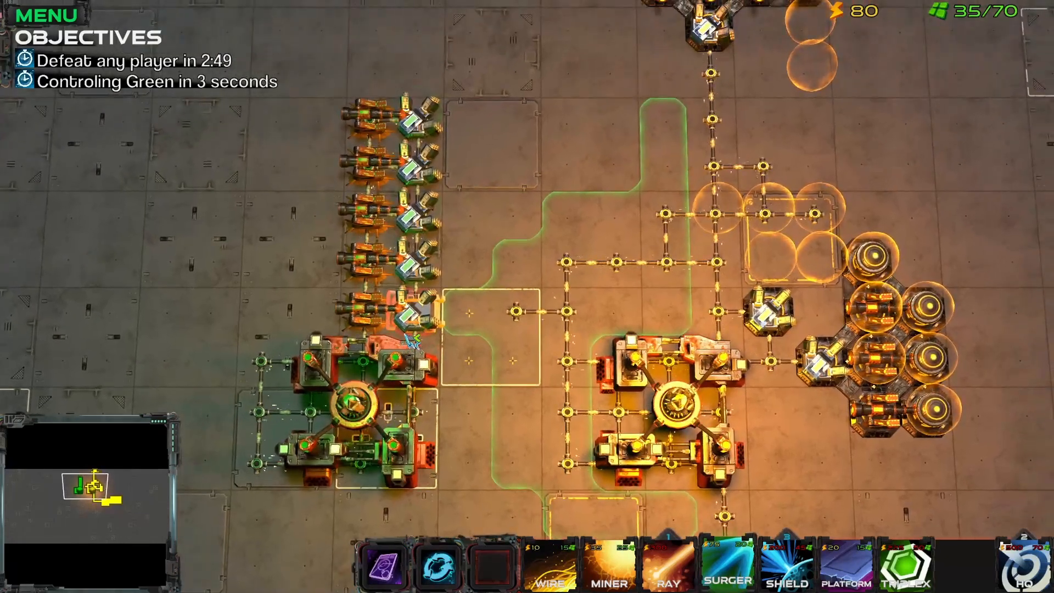
Check Surger placement on the wires between the two bases and examine the build areas as control switches.
{"action": "middle_click_drag", "start_coordinate": [517, 277], "coordinate": [470, 390]}
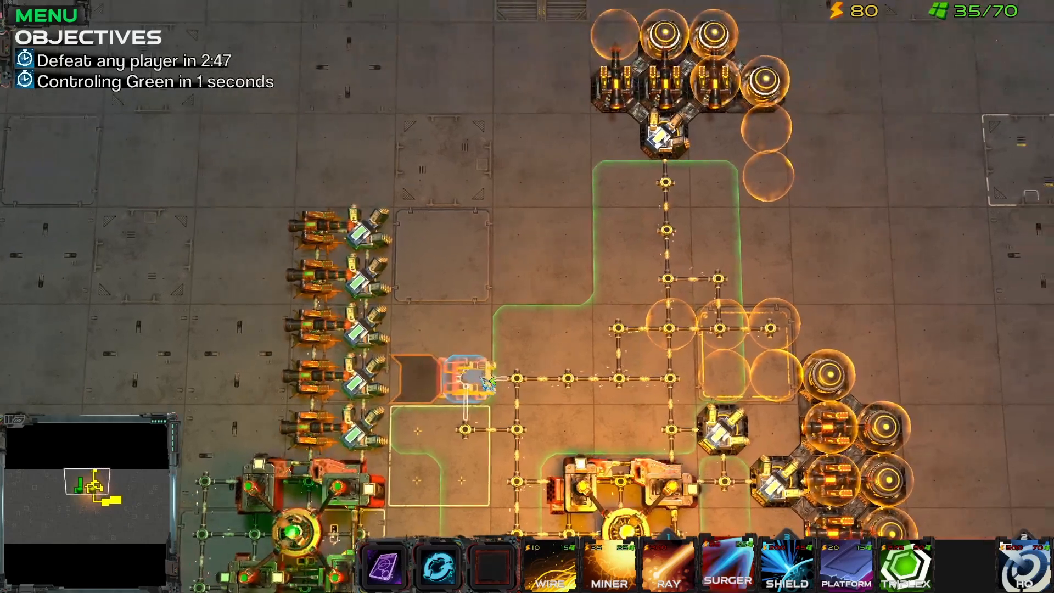
{"action": "left_click", "coordinate": [515, 342]}
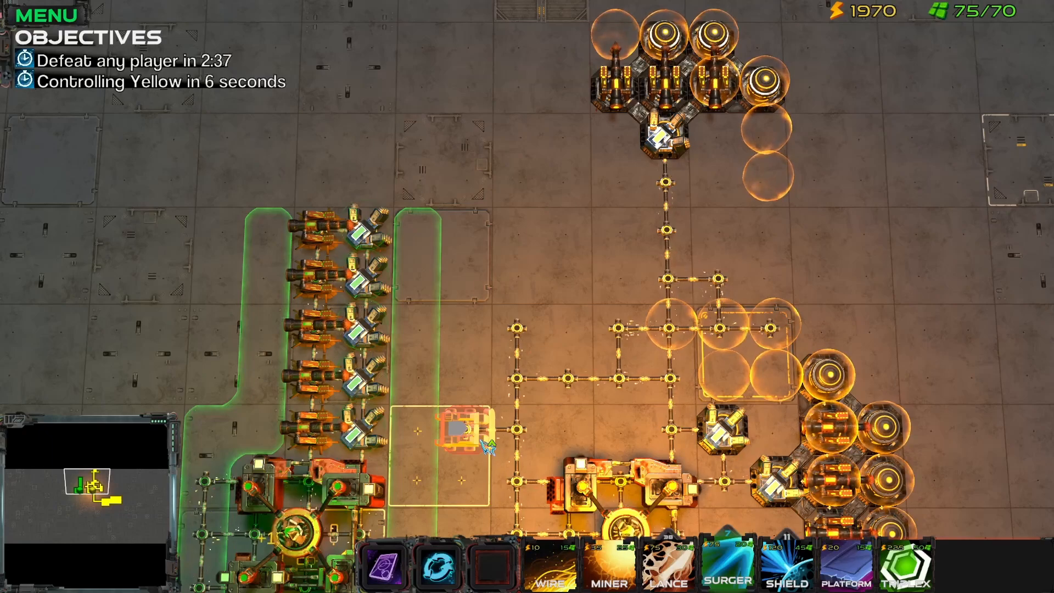
{"action": "middle_click_drag", "start_coordinate": [626, 365], "coordinate": [538, 160]}
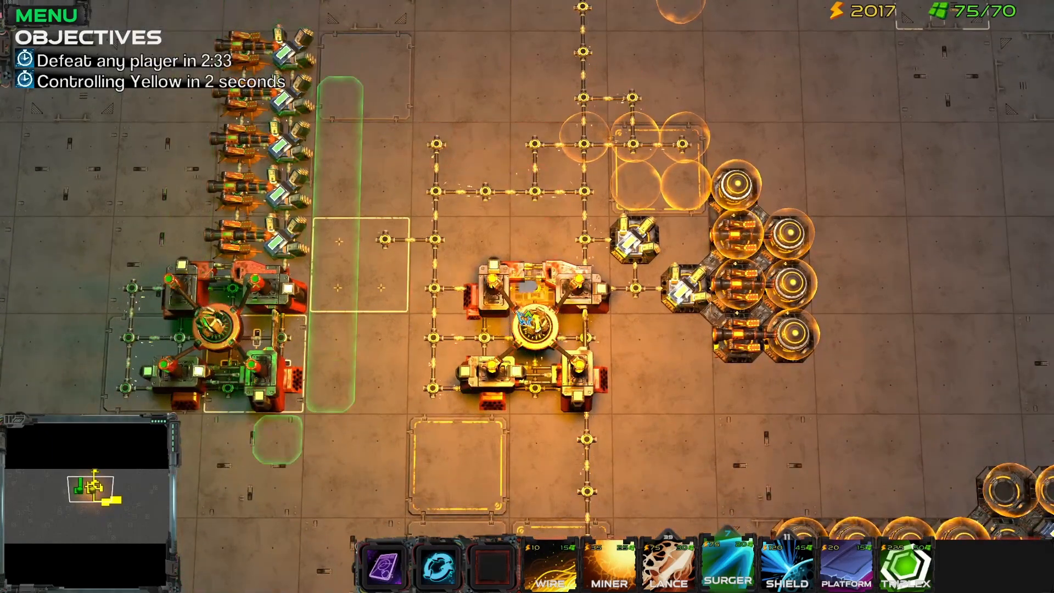
{"action": "middle_click_drag", "start_coordinate": [488, 178], "coordinate": [475, 247]}
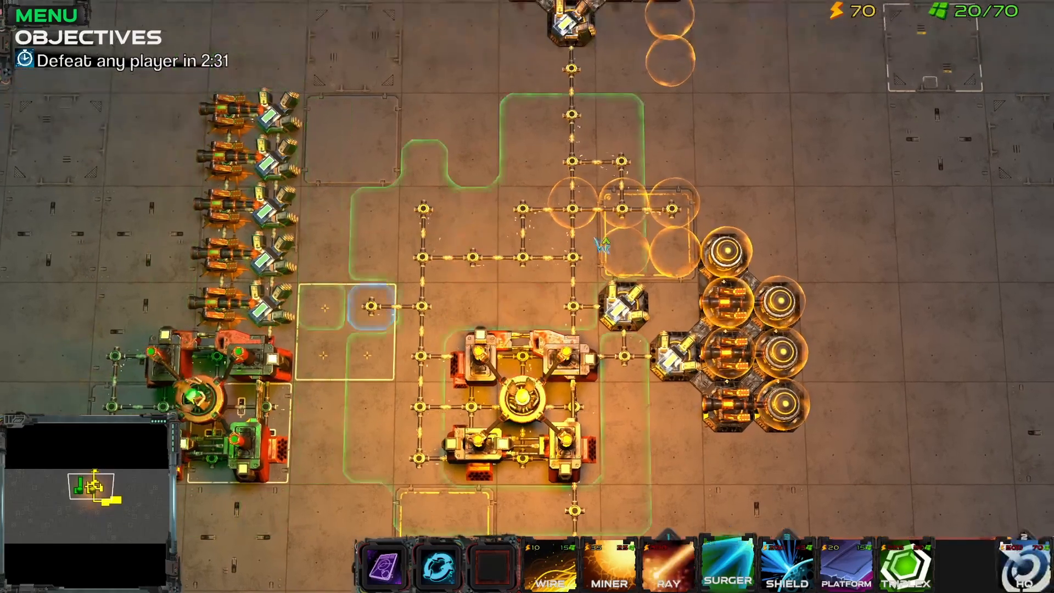